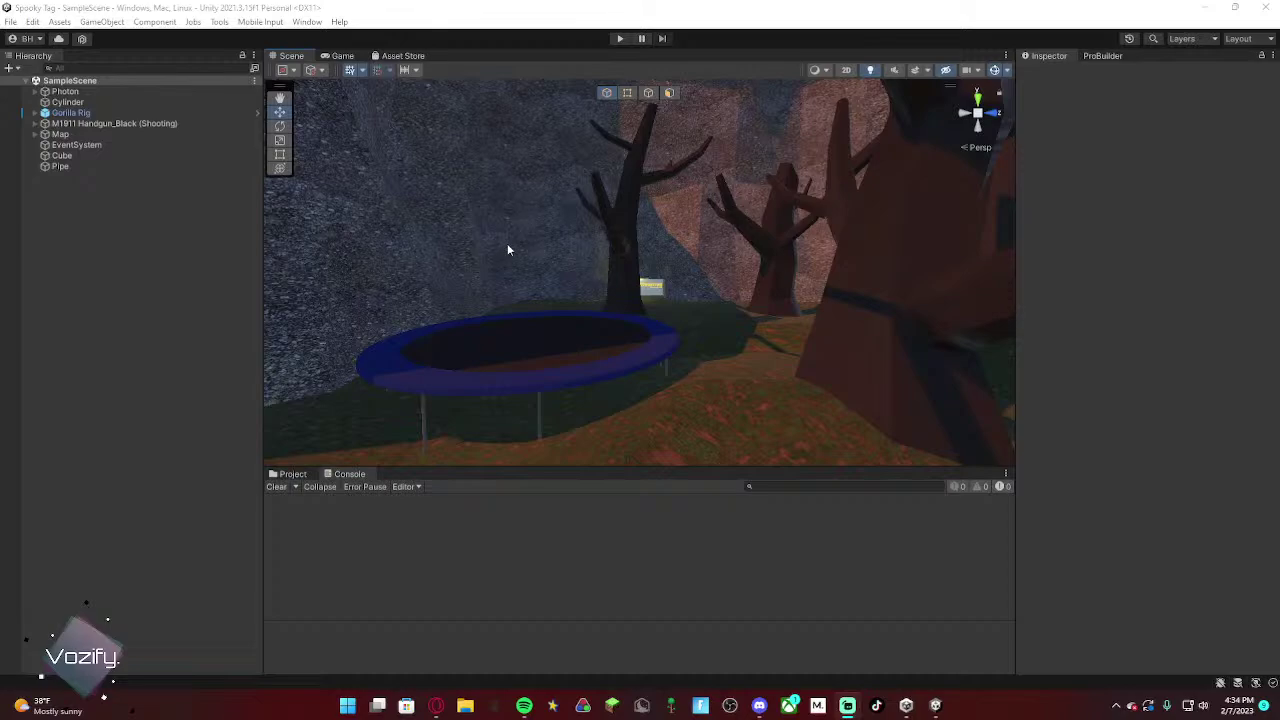
Step: Survey the map from the trampoline through the wooden room to the cosmetics button panel in the pavilion
scroll(507, 248, down, 2)
right_drag(617, 223, 862, 511)
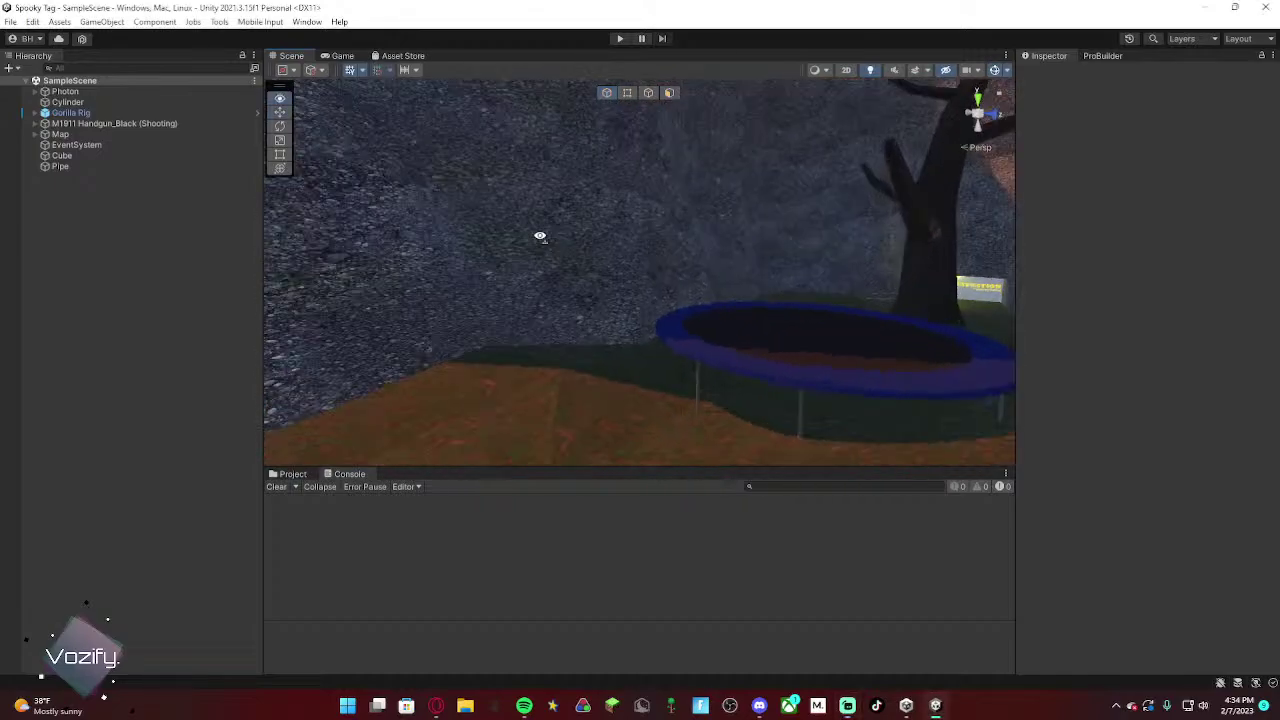
right_drag(778, 295, 1125, 665)
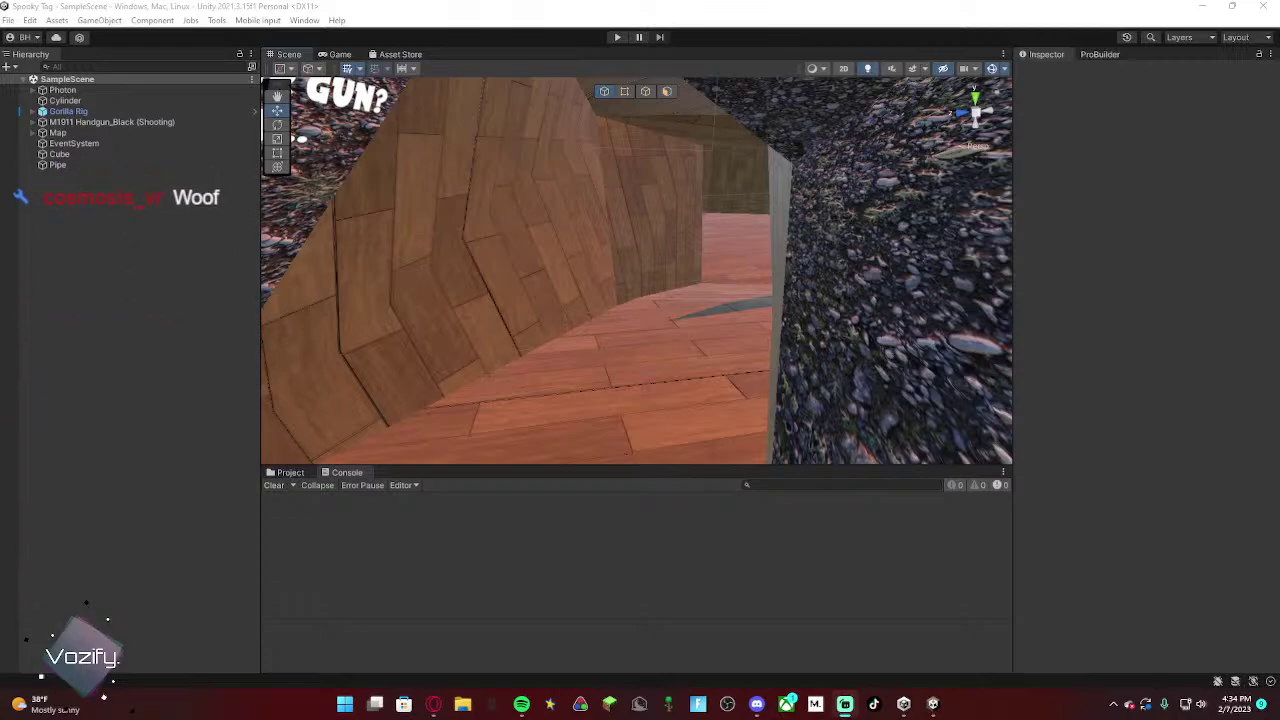
right_drag(560, 247, 900, 158)
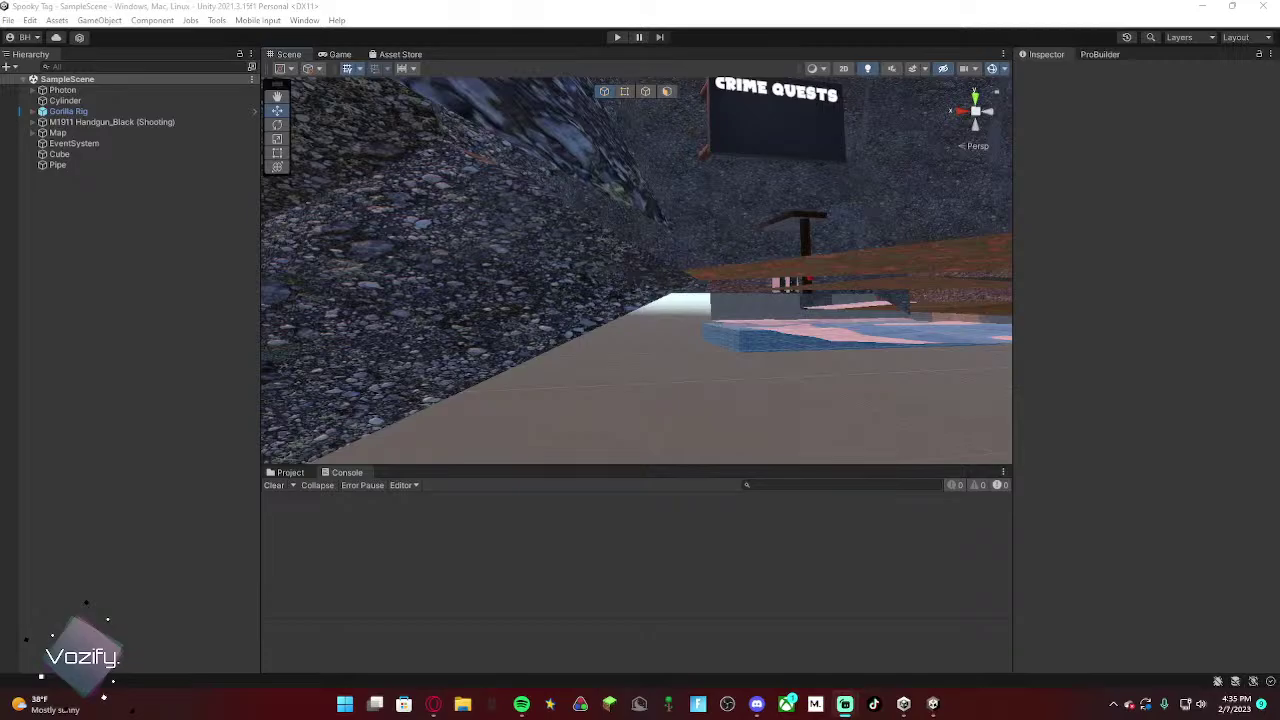
right_drag(878, 278, 527, 318)
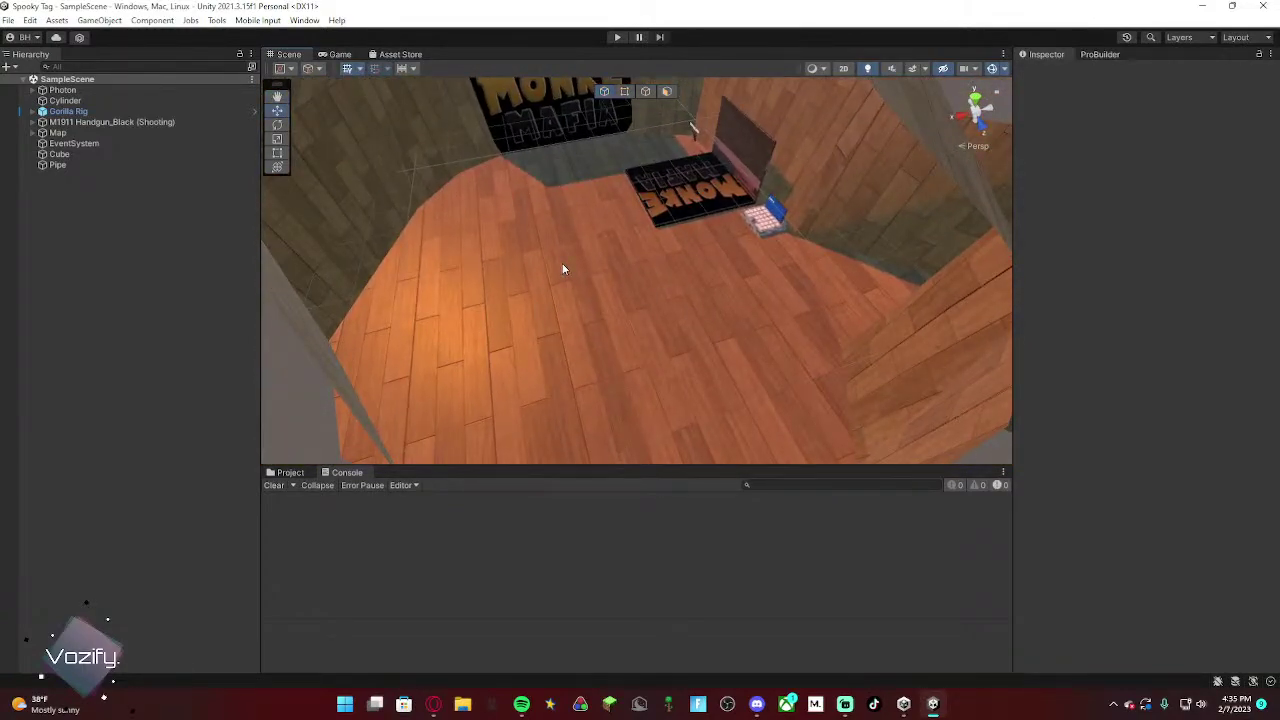
right_drag(757, 160, 1, 353)
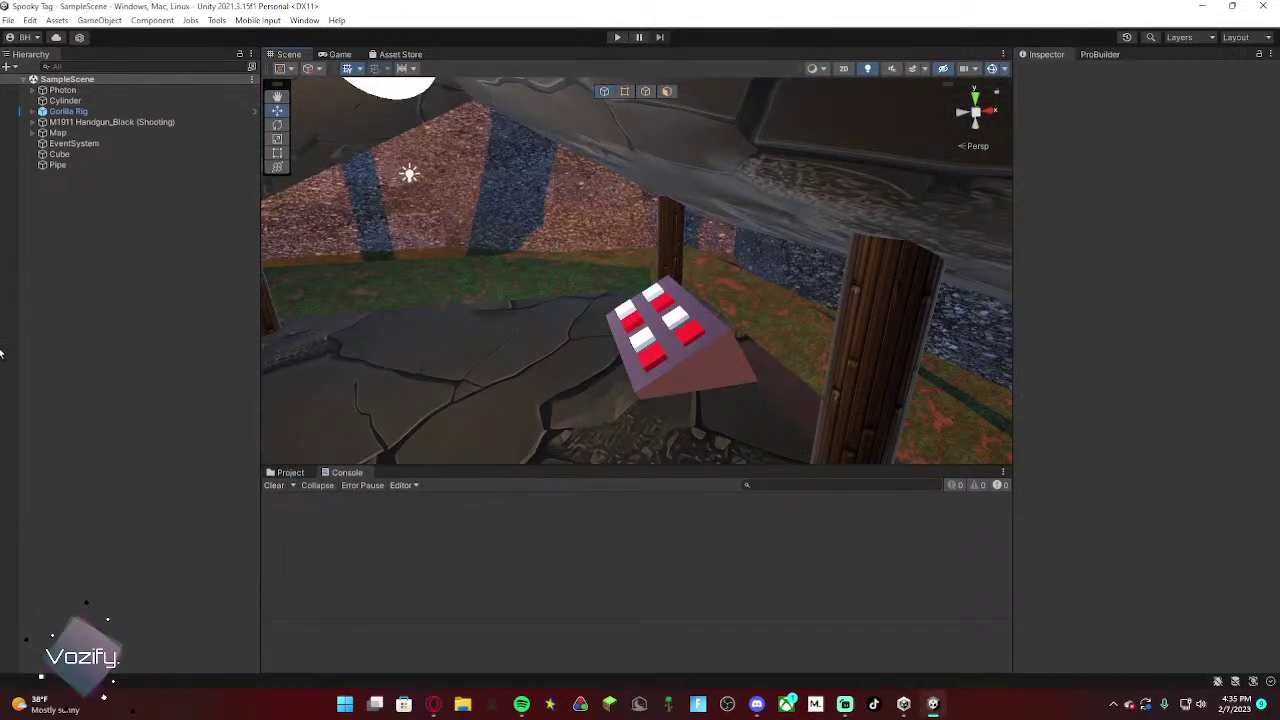
Step: Expand the Map and Gizibo groups and check their child objects to locate the cosmetics panel
click(33, 133)
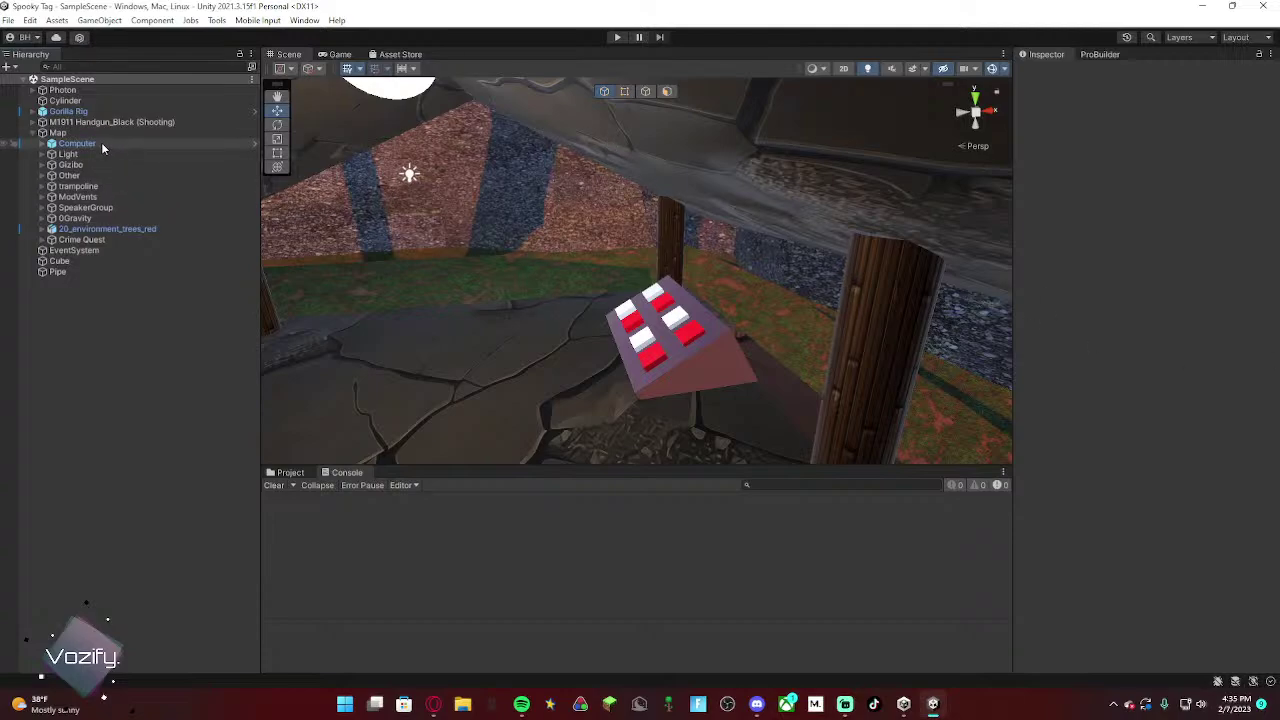
click(96, 209)
click(80, 197)
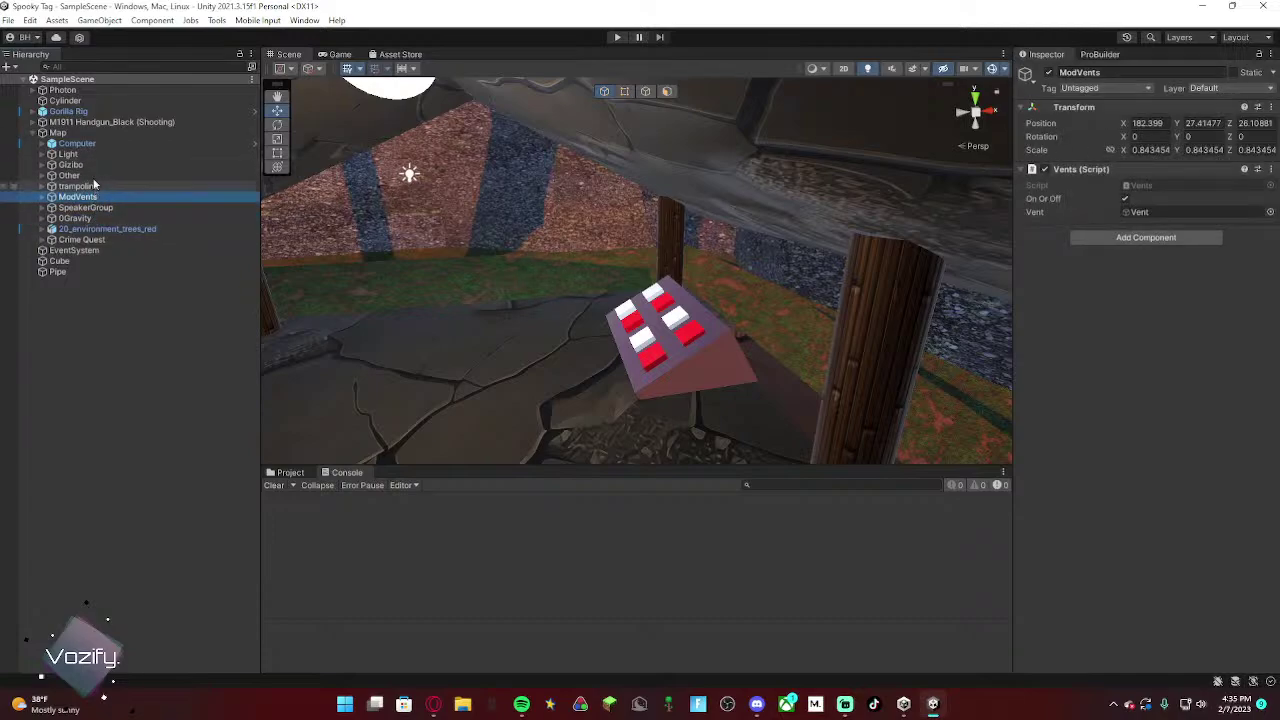
click(44, 166)
click(79, 175)
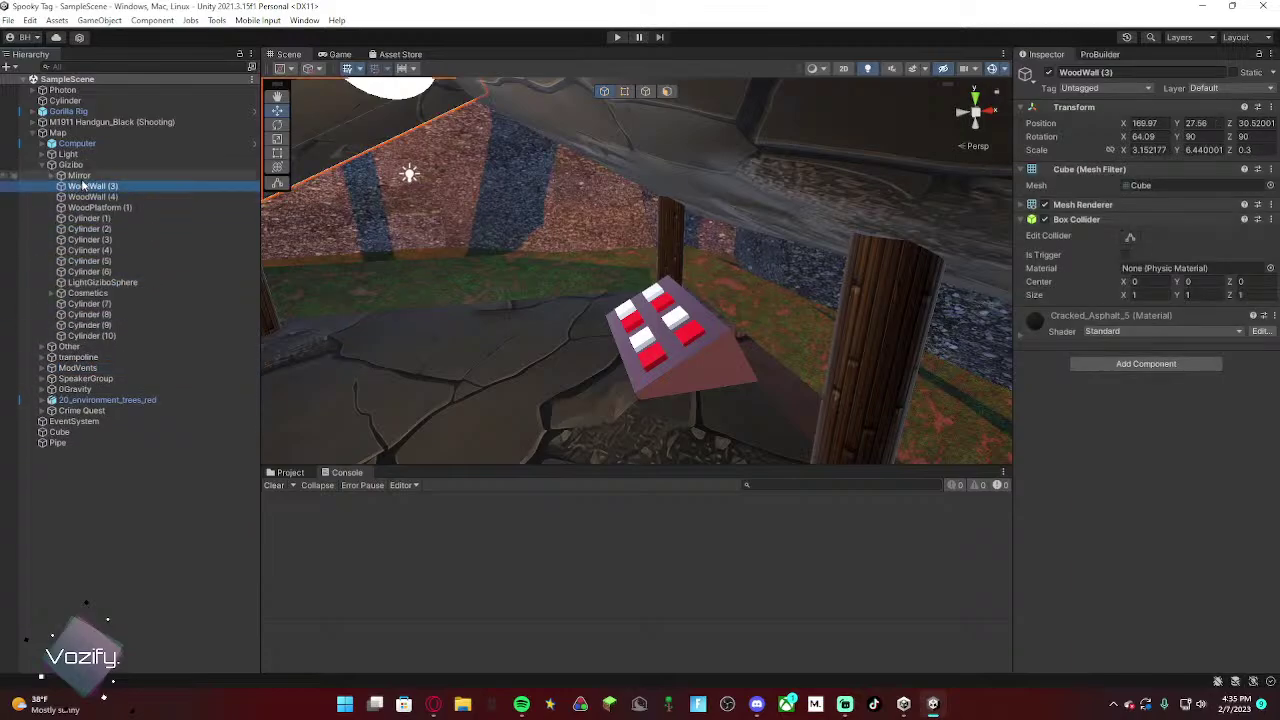
click(88, 208)
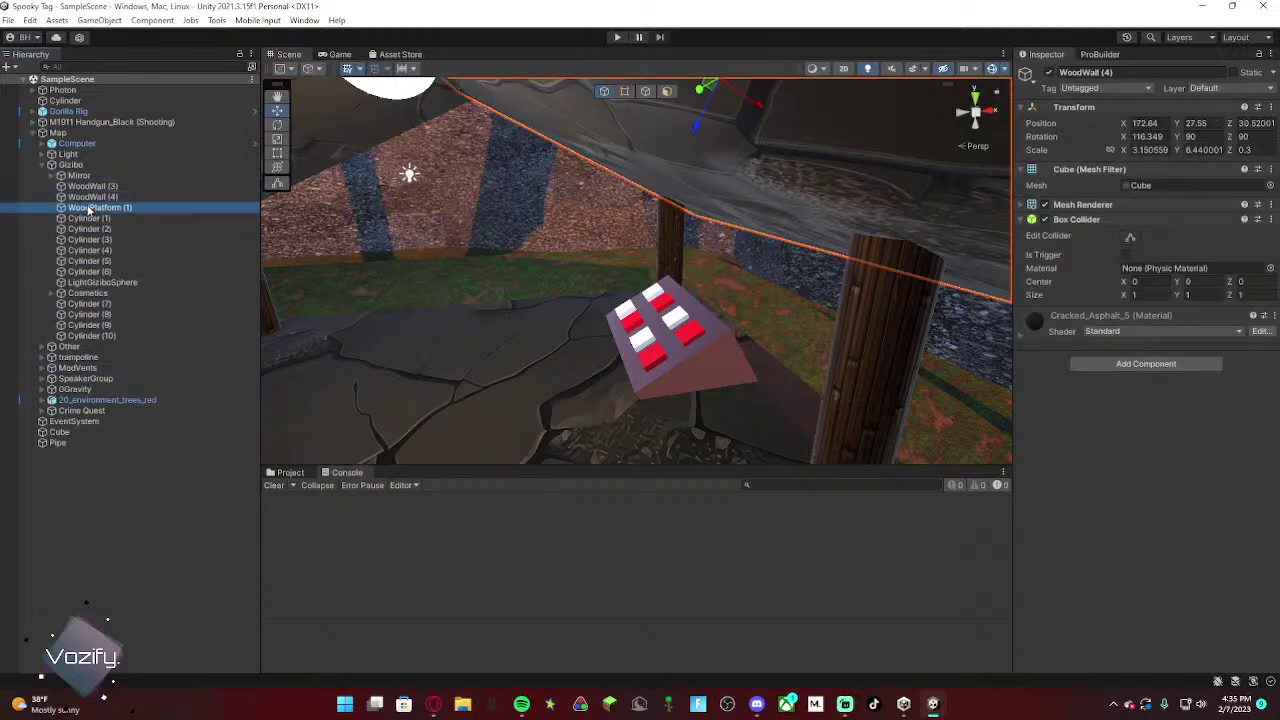
Step: Move the Cosmetics group out of the pavilion to about X 22.58, Y -2, Z -18.29
click(86, 292)
key(f)
drag(566, 294, 843, 307)
right_drag(843, 307, 909, 291)
drag(460, 275, 763, 147)
key(w)
right_drag(763, 147, 1025, 155)
drag(731, 200, 272, 222)
right_drag(535, 221, 490, 256)
key(s)
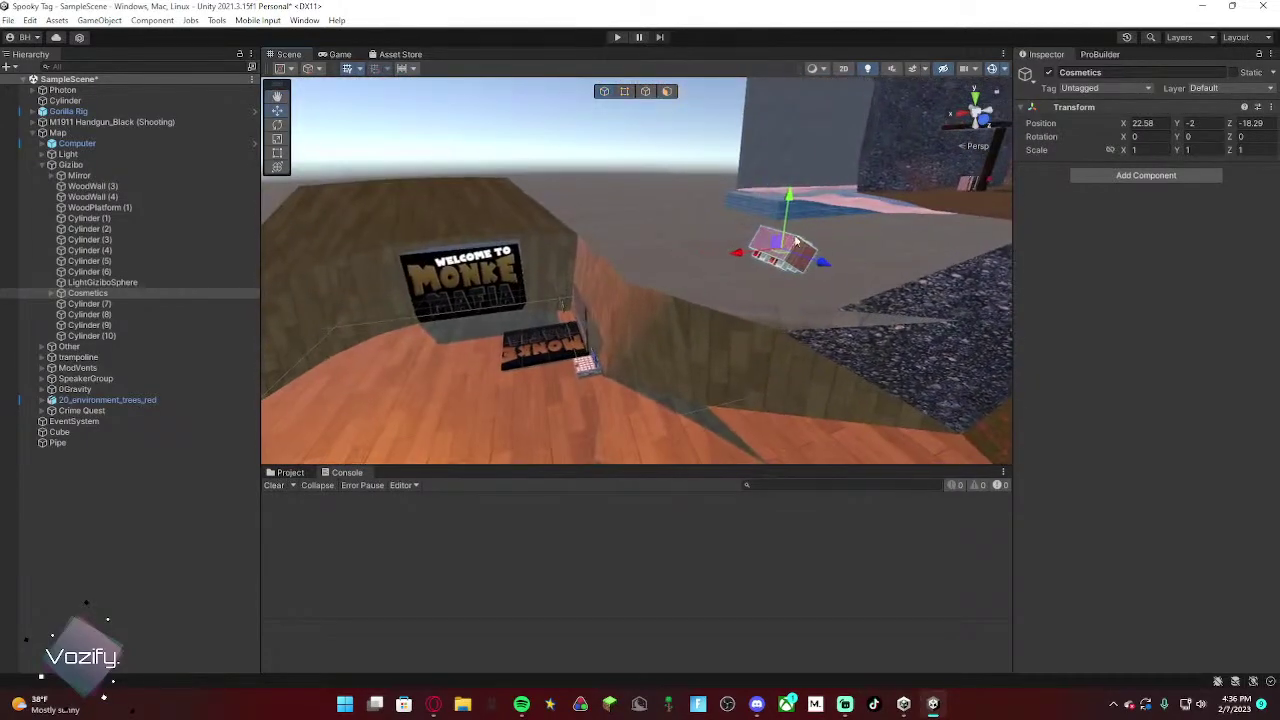
Step: Move the Cosmetics group into the wooden room near the Welcome to Monke Mafia board
drag(785, 247, 417, 175)
drag(423, 129, 449, 288)
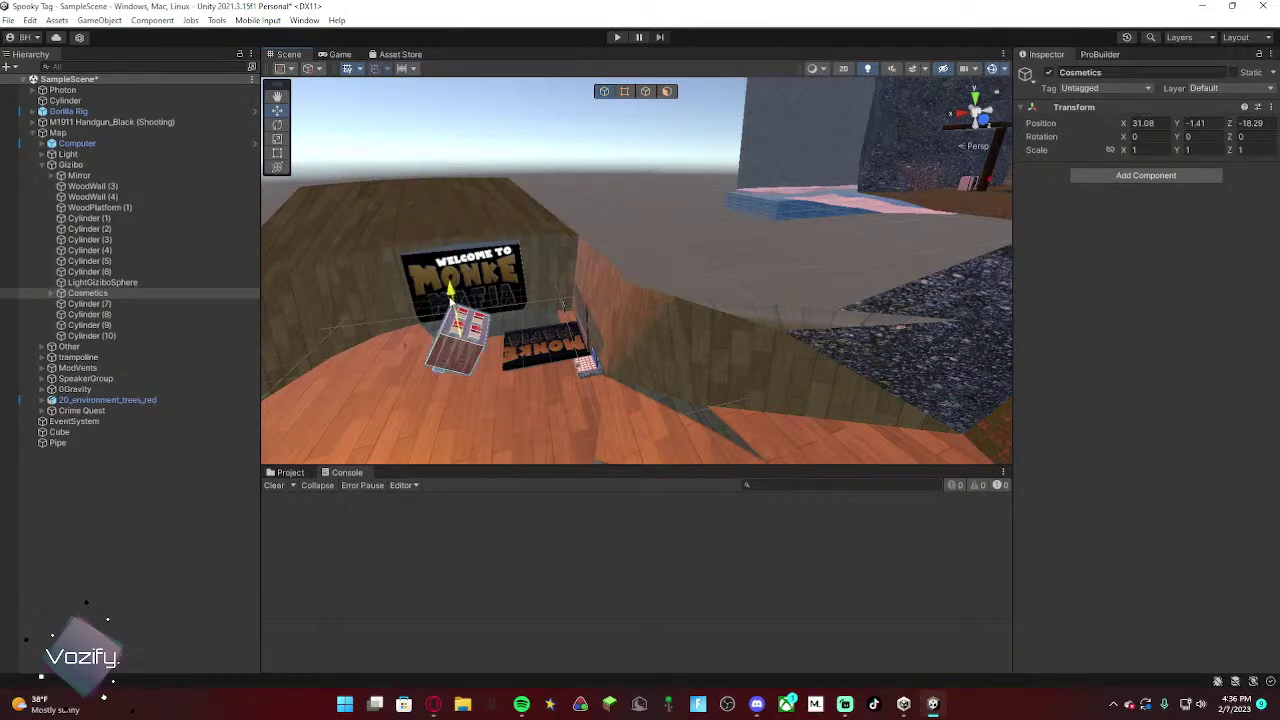
right_drag(449, 290, 392, 346)
drag(558, 267, 583, 194)
right_drag(583, 194, 563, 105)
key(w)
key(s)
Step: Lower the Cosmetics group to about Y -10.19 and rotate it to about 121.75 degrees around Y
drag(624, 192, 632, 434)
right_drag(730, 200, 802, 232)
drag(825, 197, 731, 98)
right_drag(731, 97, 686, 108)
drag(511, 338, 493, 170)
key(e)
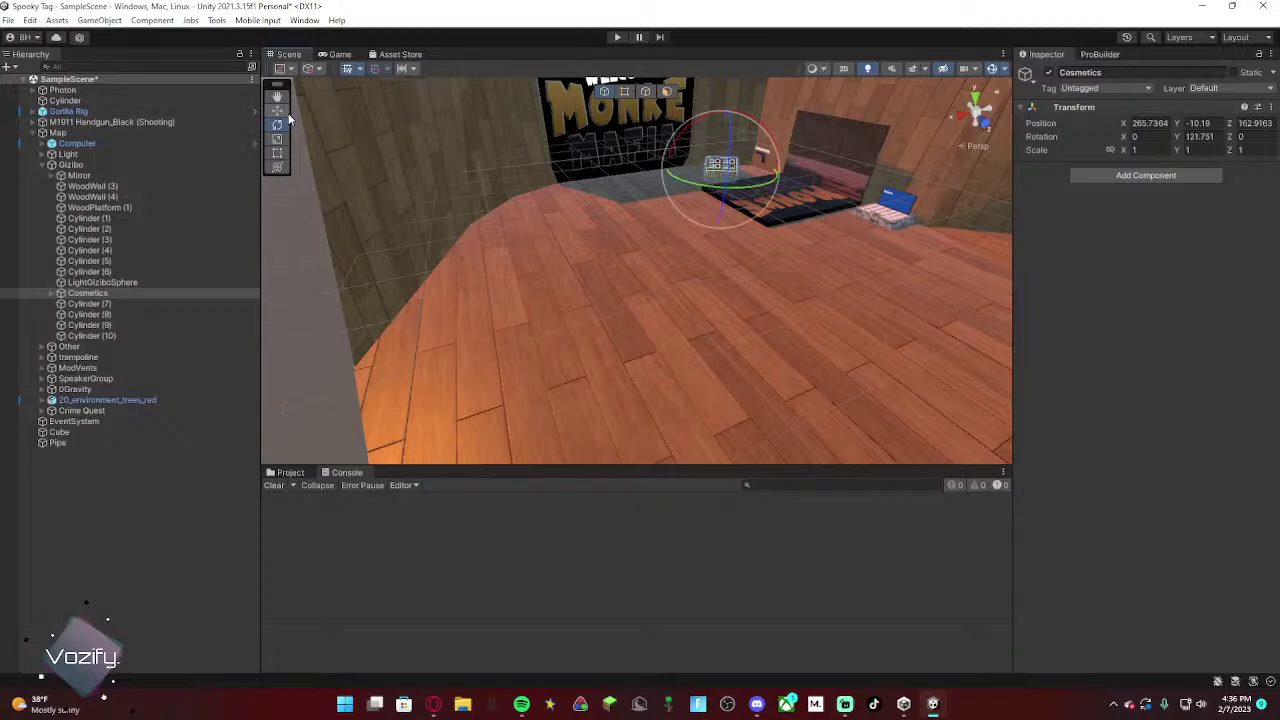
Step: Place the Cosmetics group in the corner near the gun at about X 244.97, Z 169.24, rotated to about 114.7 degrees around Y
click(279, 112)
key(w)
right_drag(686, 151, 777, 89)
alt+drag(777, 88, 583, 247)
drag(508, 258, 493, 256)
key(w)
right_drag(493, 256, 425, 205)
drag(647, 375, 654, 366)
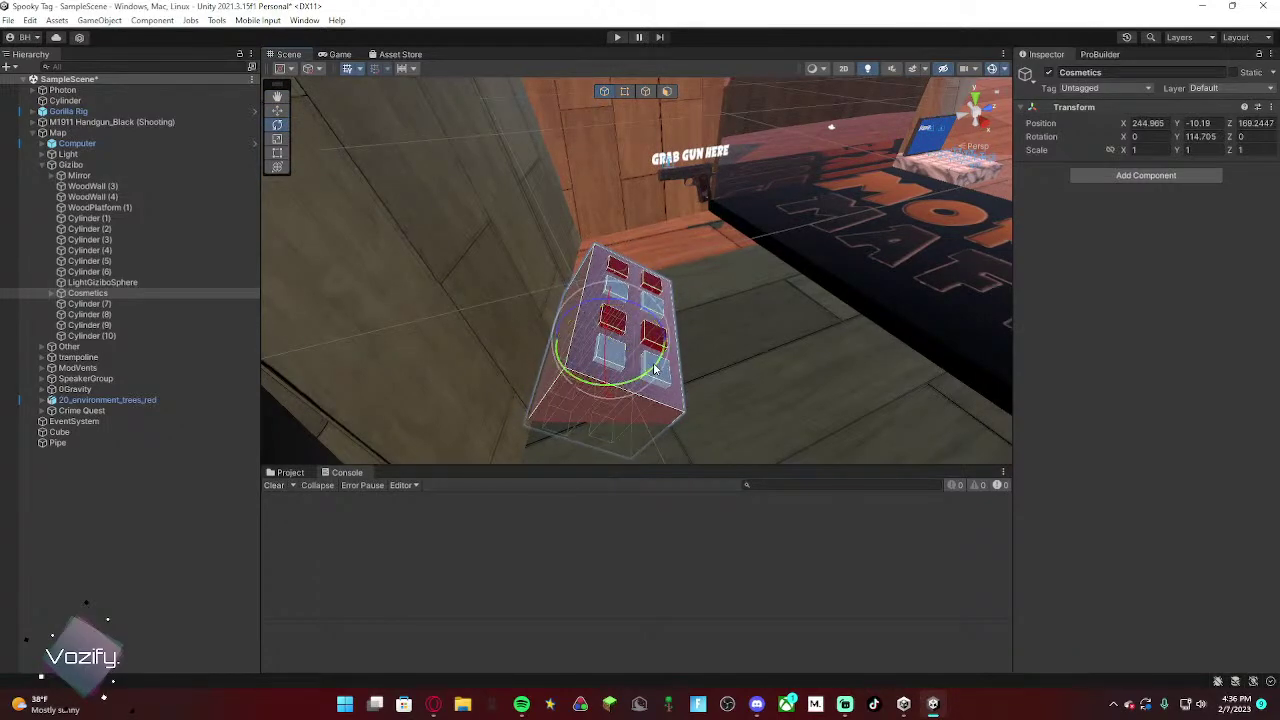
Step: Nudge the Cosmetics group to about X 244.88, Z 169.08 along the corner wall and clear the selection
key(a)
right_drag(654, 366, 680, 342)
key(d)
click(277, 110)
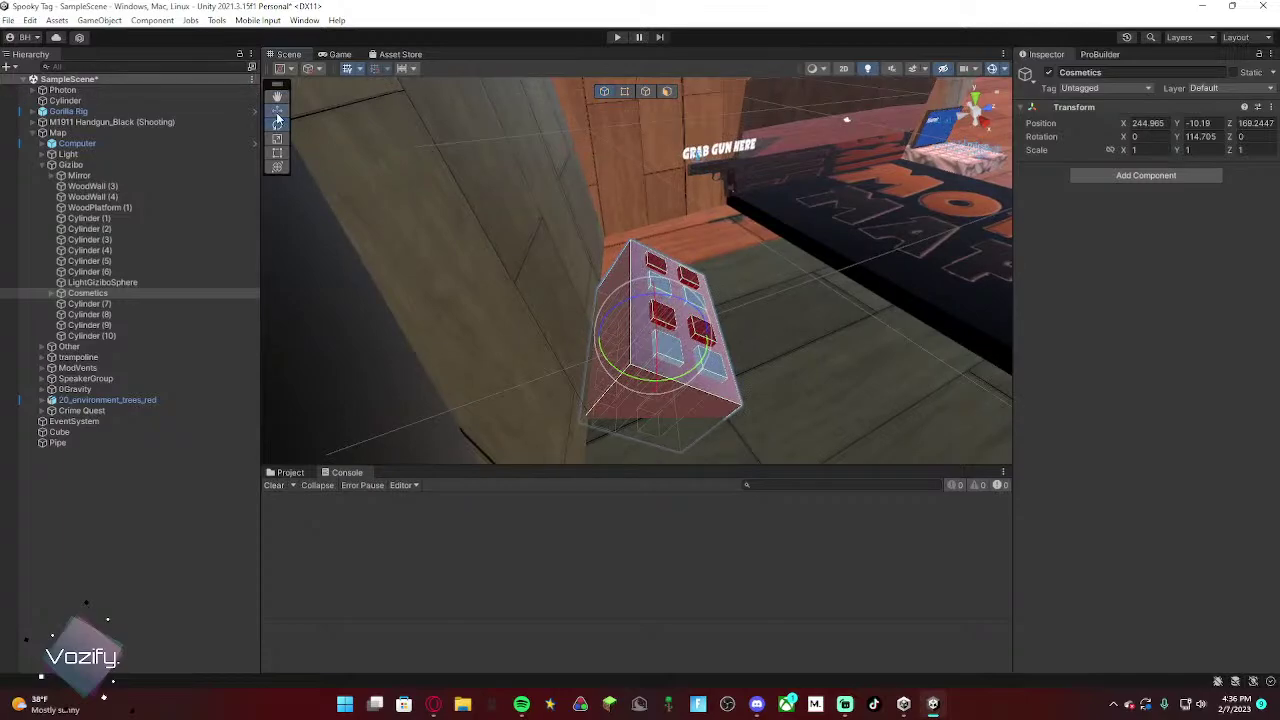
drag(606, 335, 580, 337)
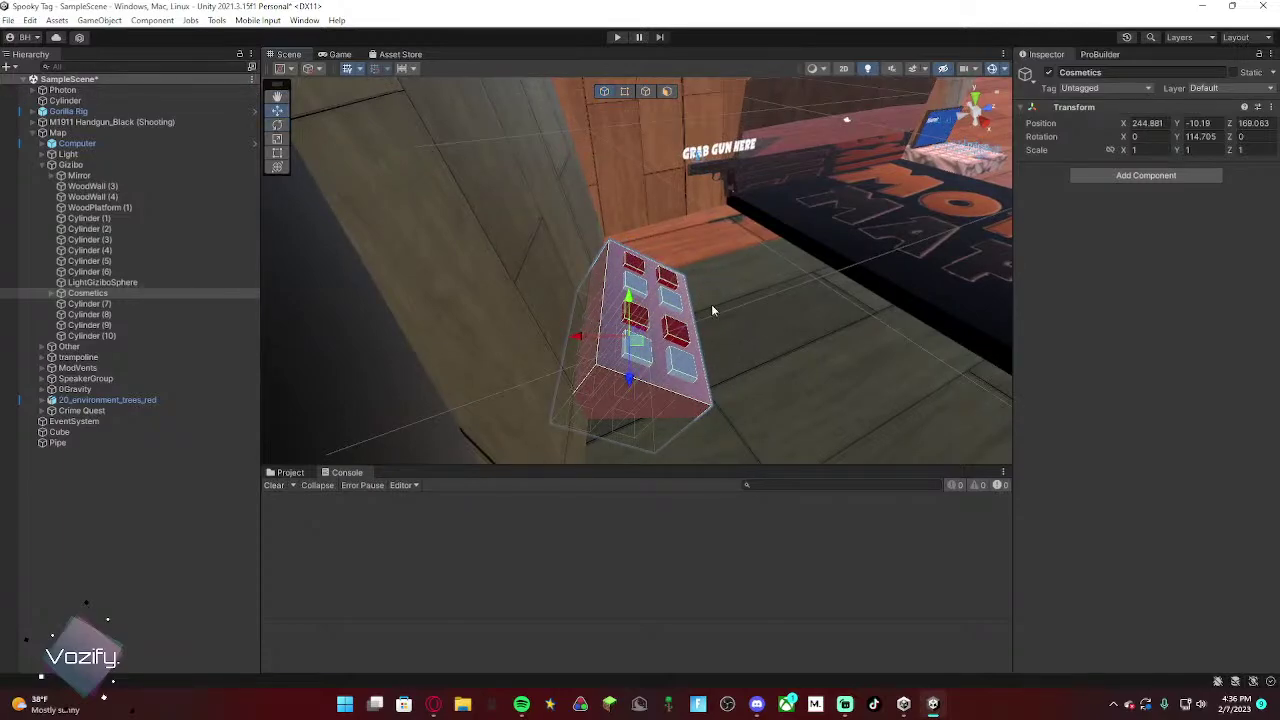
scroll(668, 311, down, 5)
click(620, 277)
Step: Examine the relocated cosmetics panel and the components of the Welcome to Monke Mafia board beside it
key(w)
right_drag(620, 277, 457, 261)
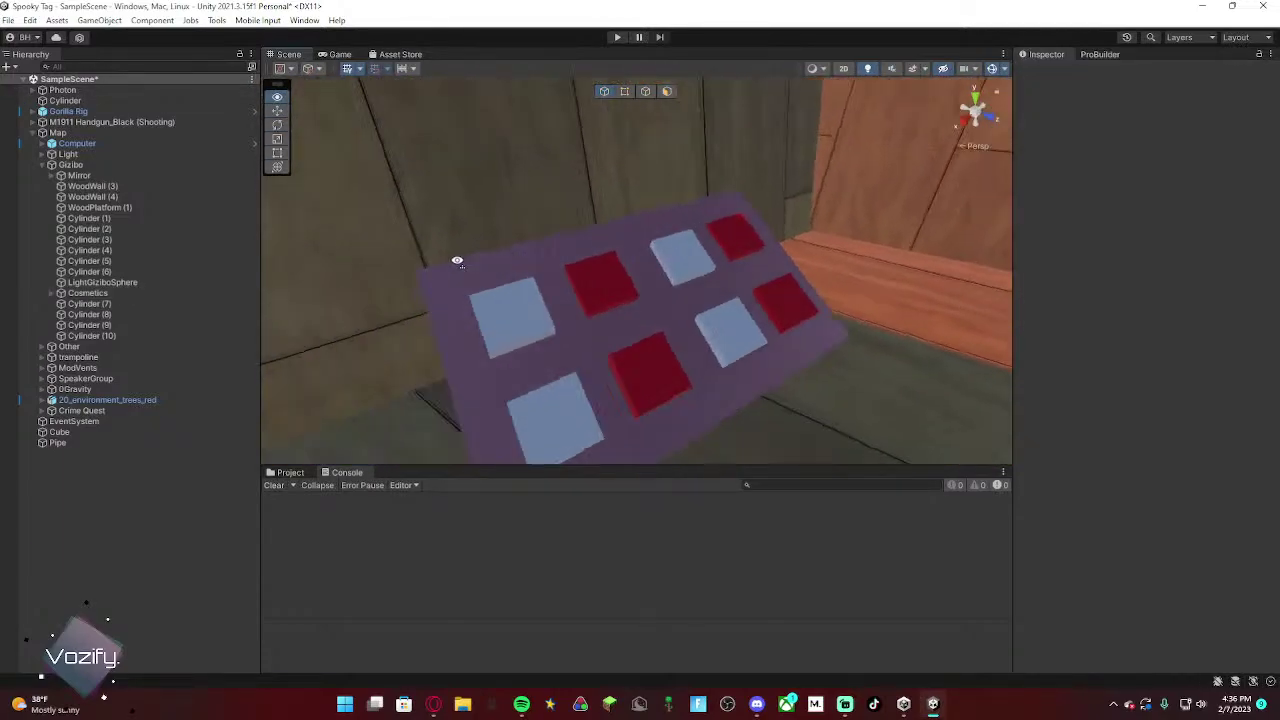
alt+drag(457, 261, 125, 143)
click(708, 246)
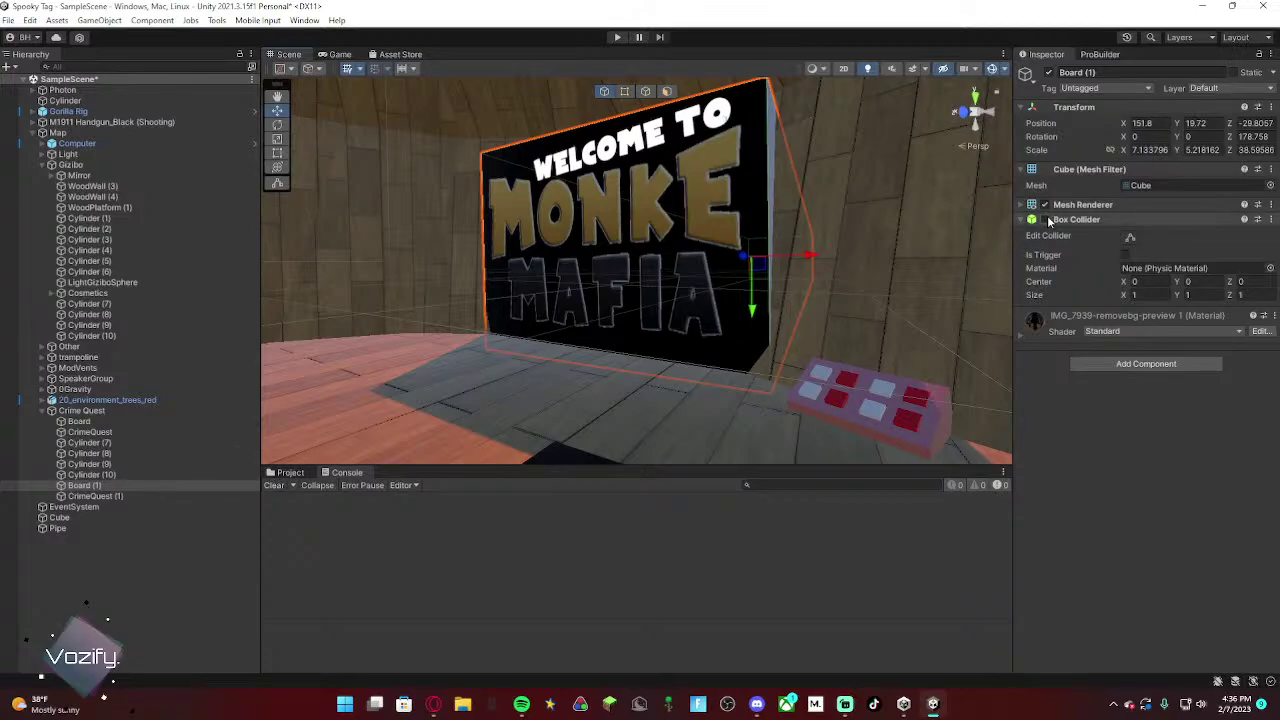
right_drag(736, 280, 790, 257)
click(773, 302)
alt+drag(790, 257, 1030, 303)
right_drag(1030, 303, 1028, 312)
mouse_move(700, 240)
right_down()
mouse_move(748, 238)
mouse_move(717, 231)
right_up()
alt+drag(718, 231, 705, 236)
key(alt+Tab)
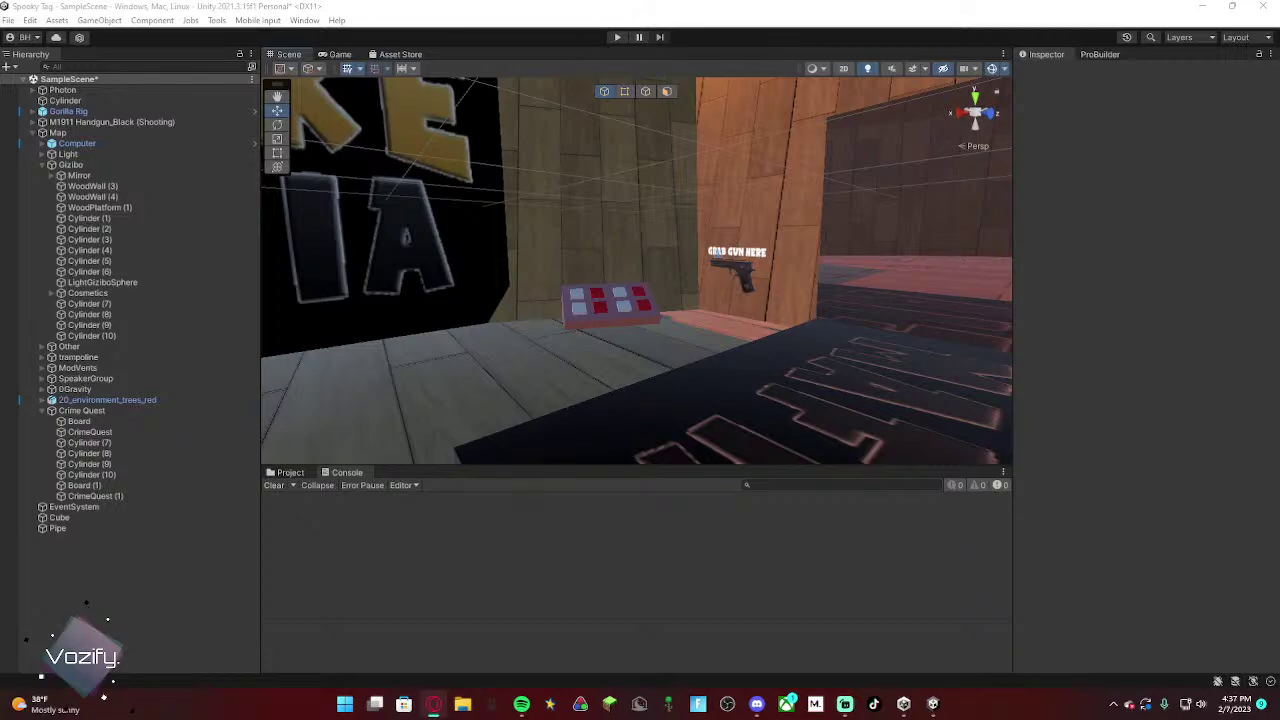
key(alt+Tab)
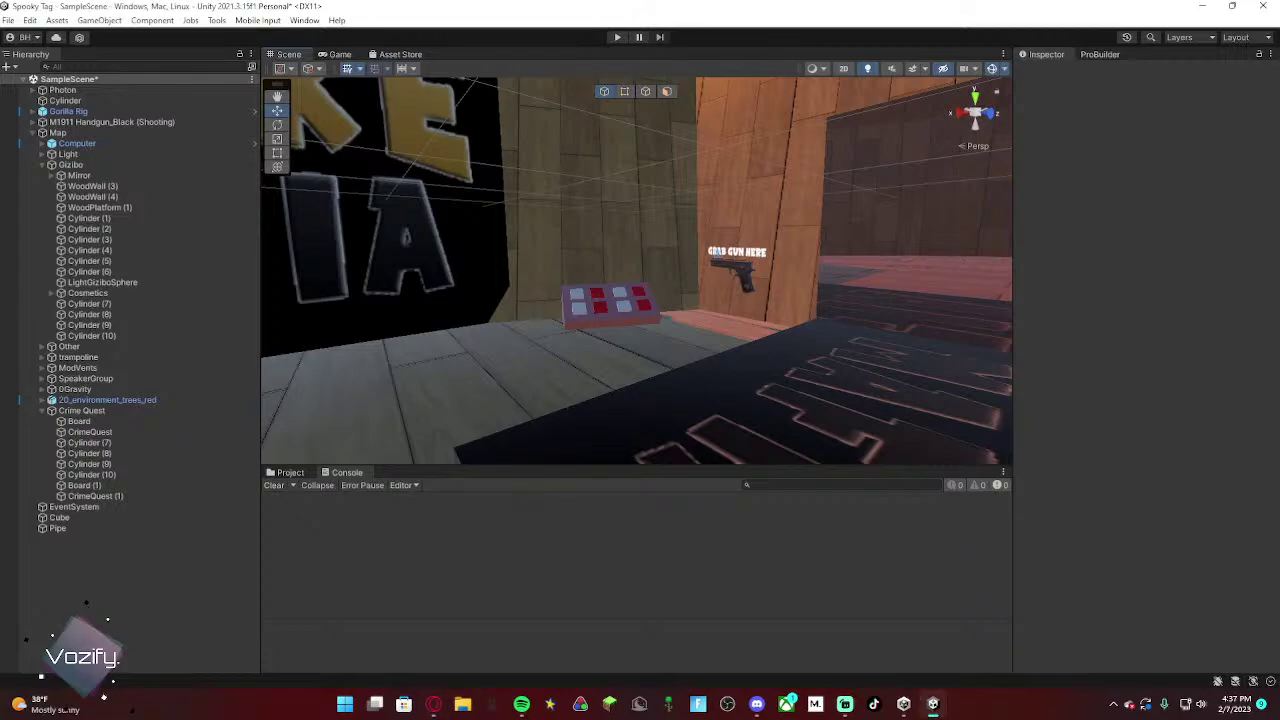
right_drag(325, 140, 533, 218)
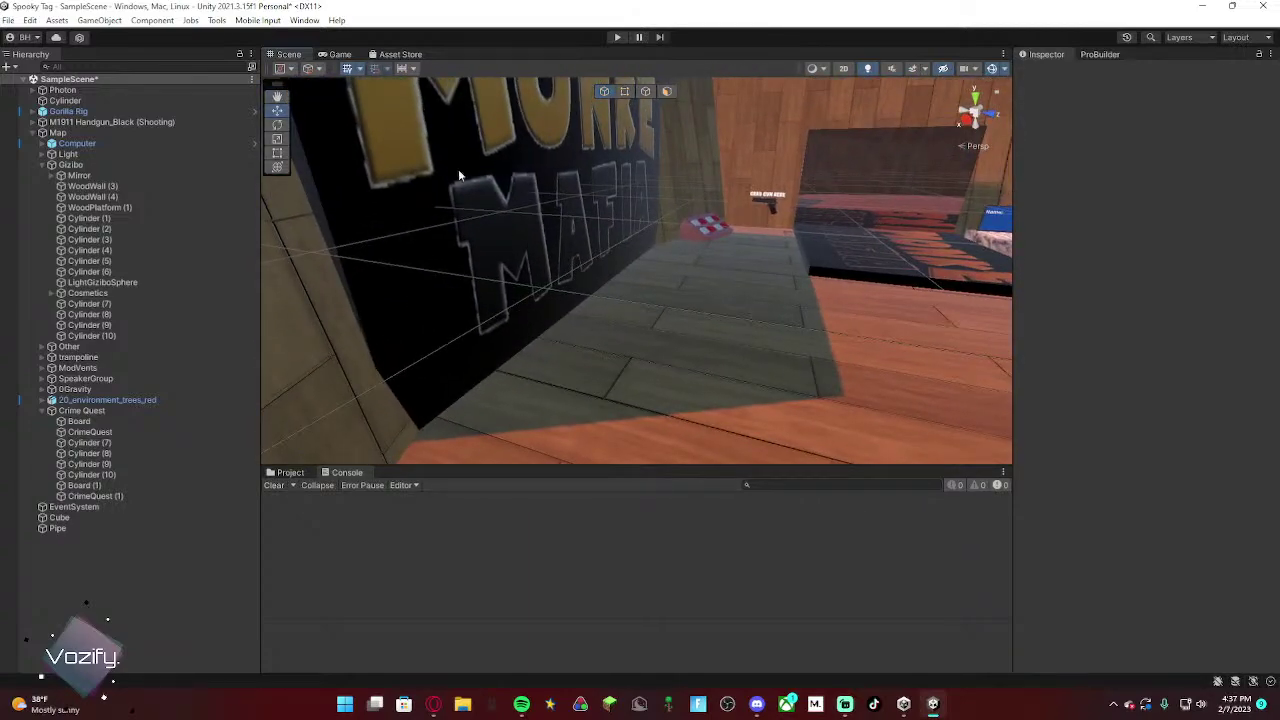
right_drag(536, 164, 492, 247)
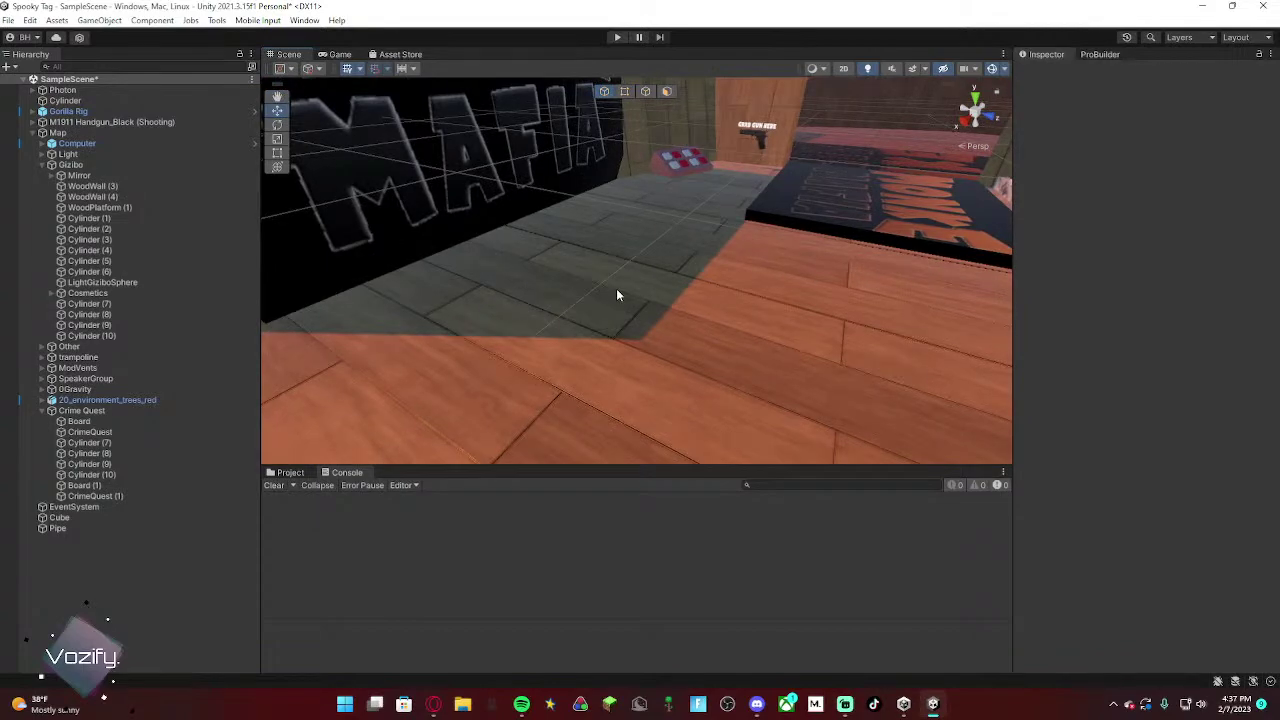
right_drag(617, 289, 621, 331)
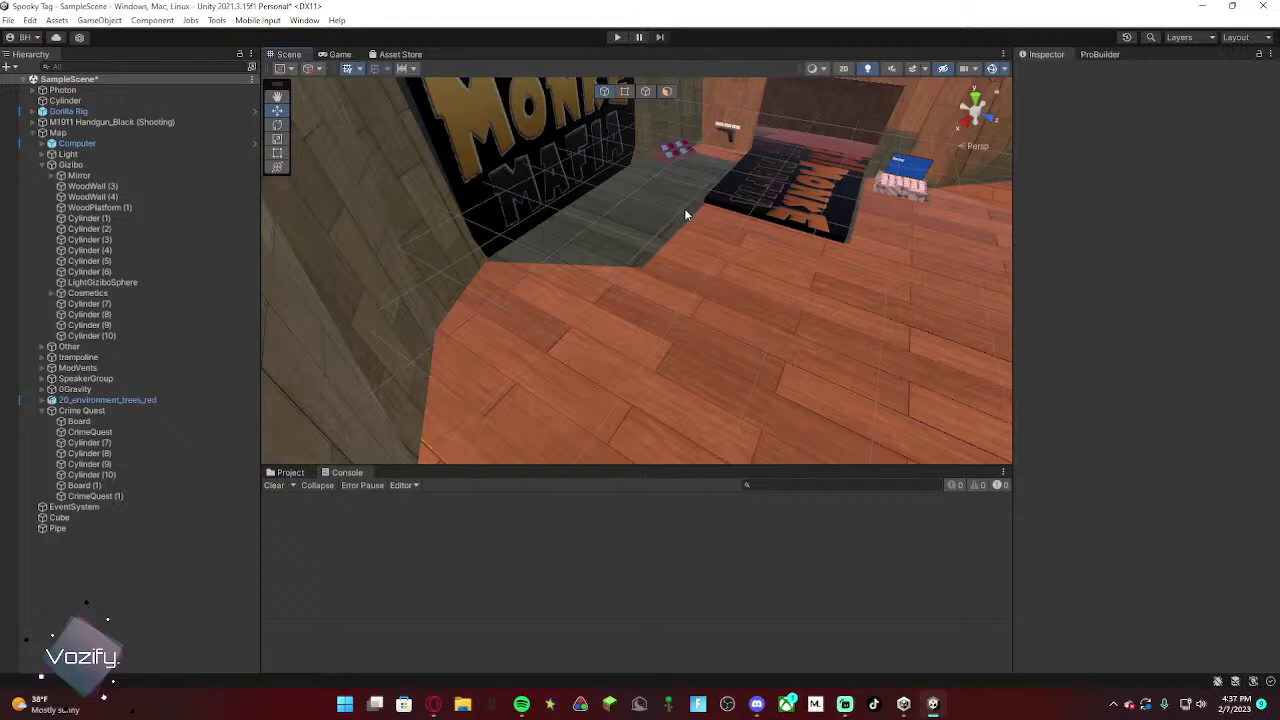
right_drag(806, 286, 690, 205)
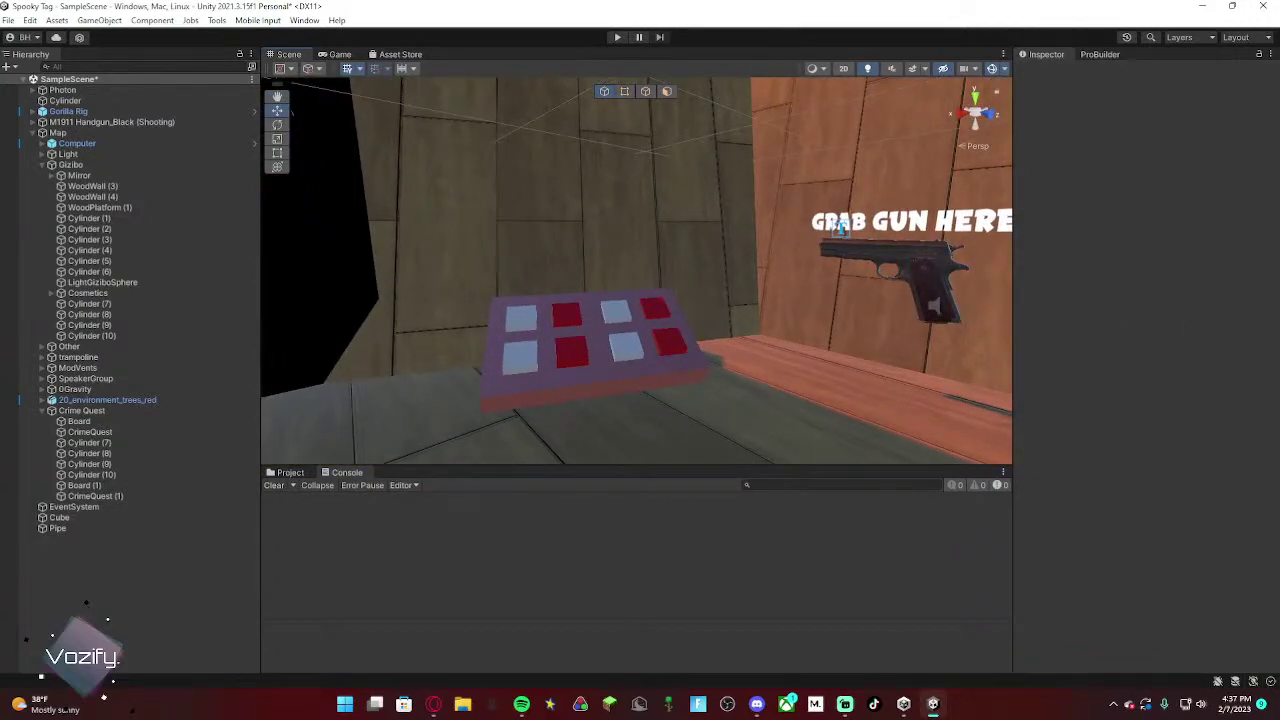
right_drag(935, 313, 887, 327)
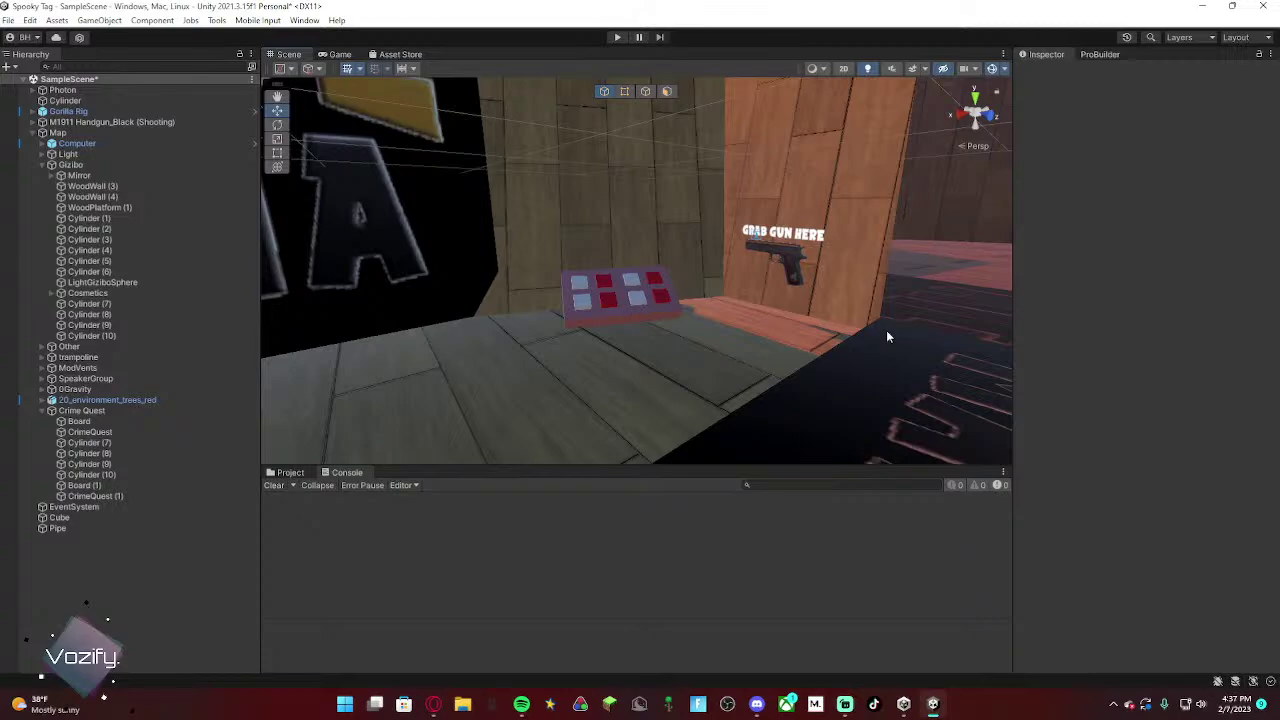
Step: Inspect the scripts on the lower red and white doughnut buttons of the cosmetics panel
scroll(660, 322, up, 5)
click(528, 360)
right_drag(528, 360, 690, 432)
click(643, 380)
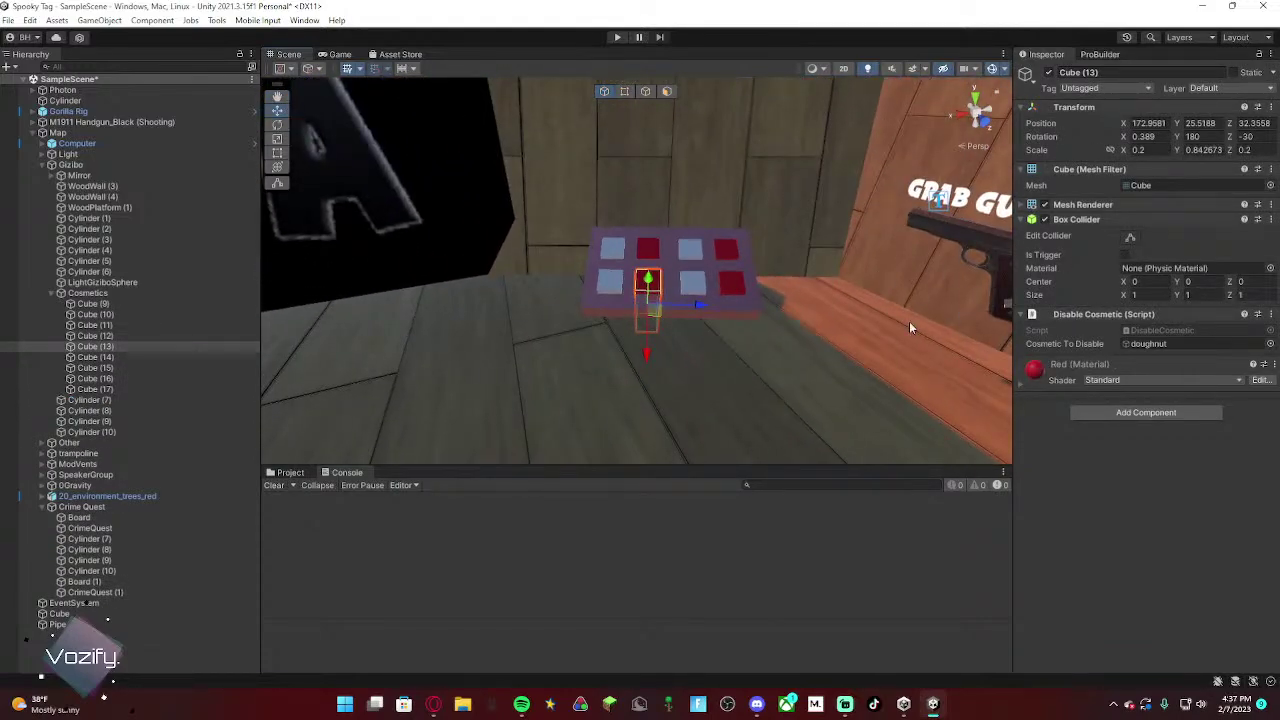
click(608, 286)
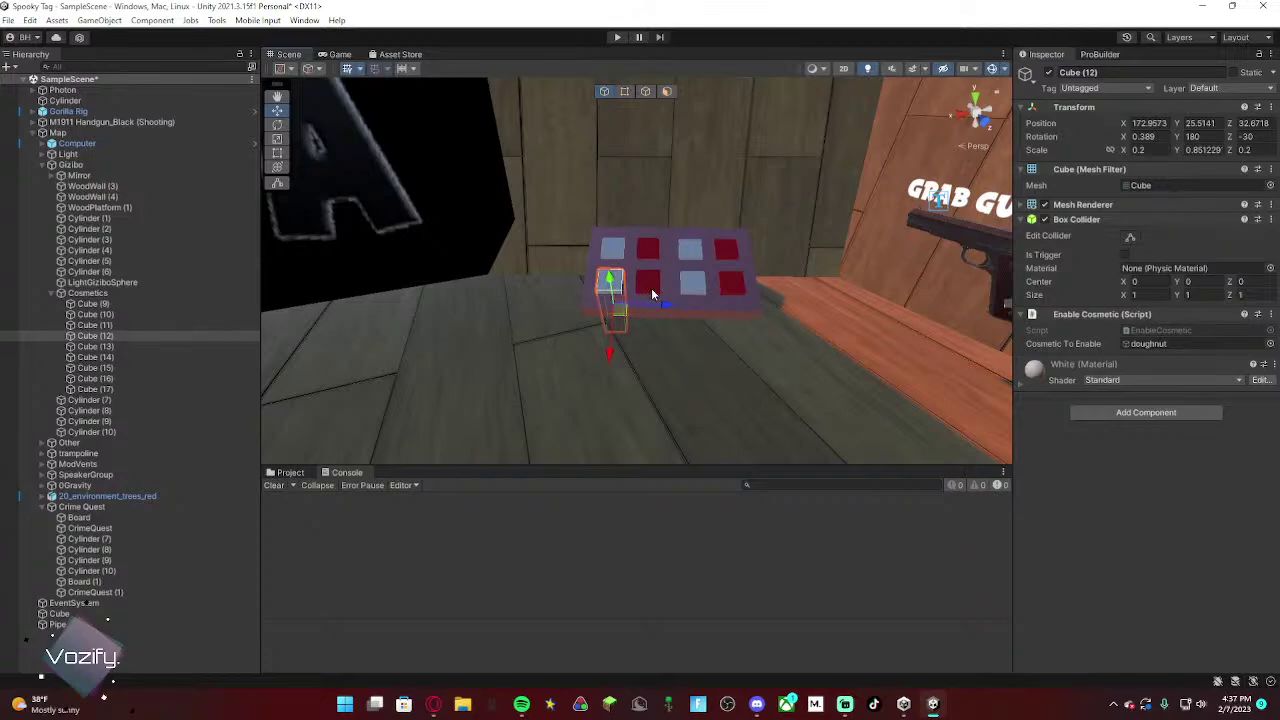
right_drag(653, 293, 408, 270)
click(517, 310)
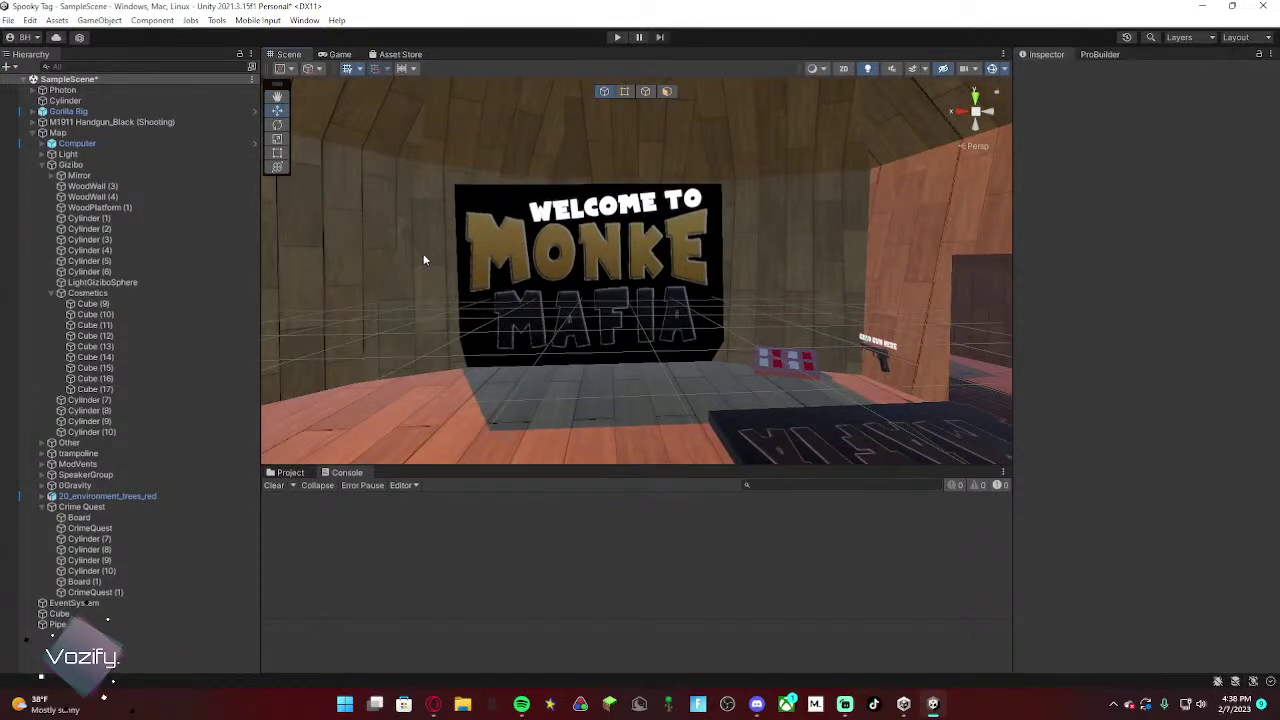
Step: Check the panel's base cube and locate the object assigned to the lower white button's Cosmetic To Enable setting
right_drag(750, 232, 1005, 240)
right_drag(1117, 209, 690, 404)
click(675, 392)
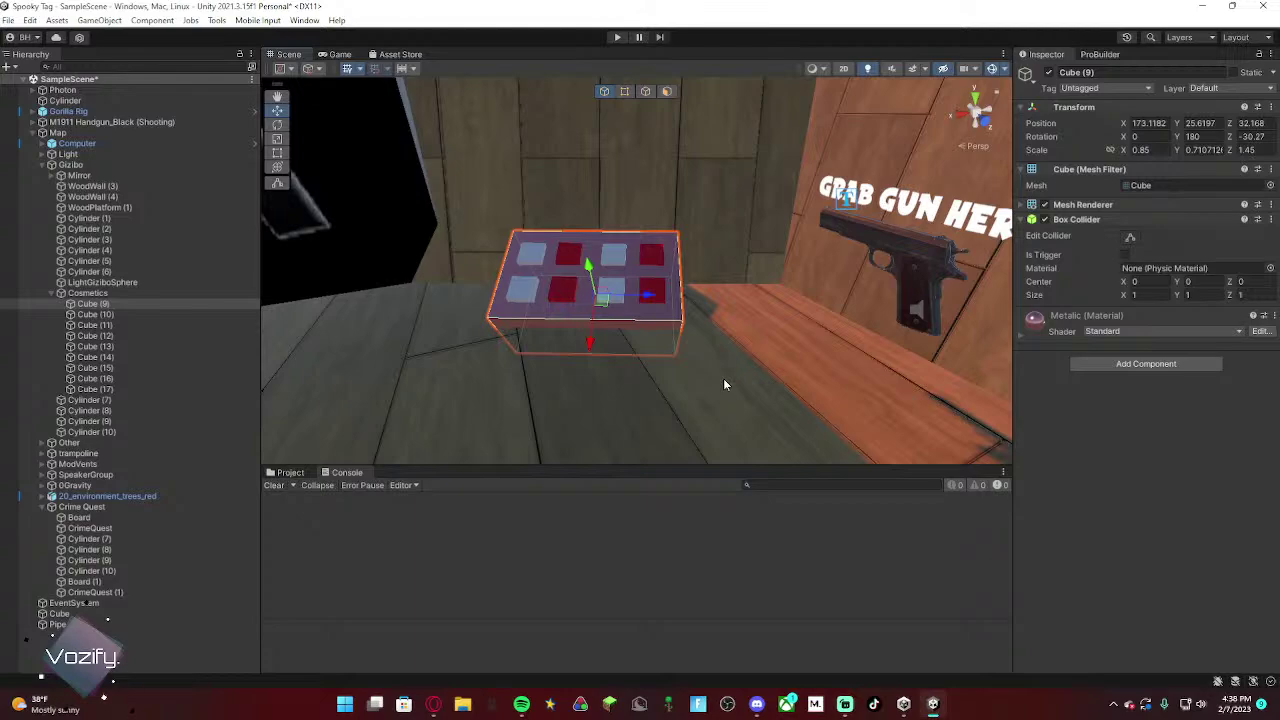
right_drag(651, 363, 520, 257)
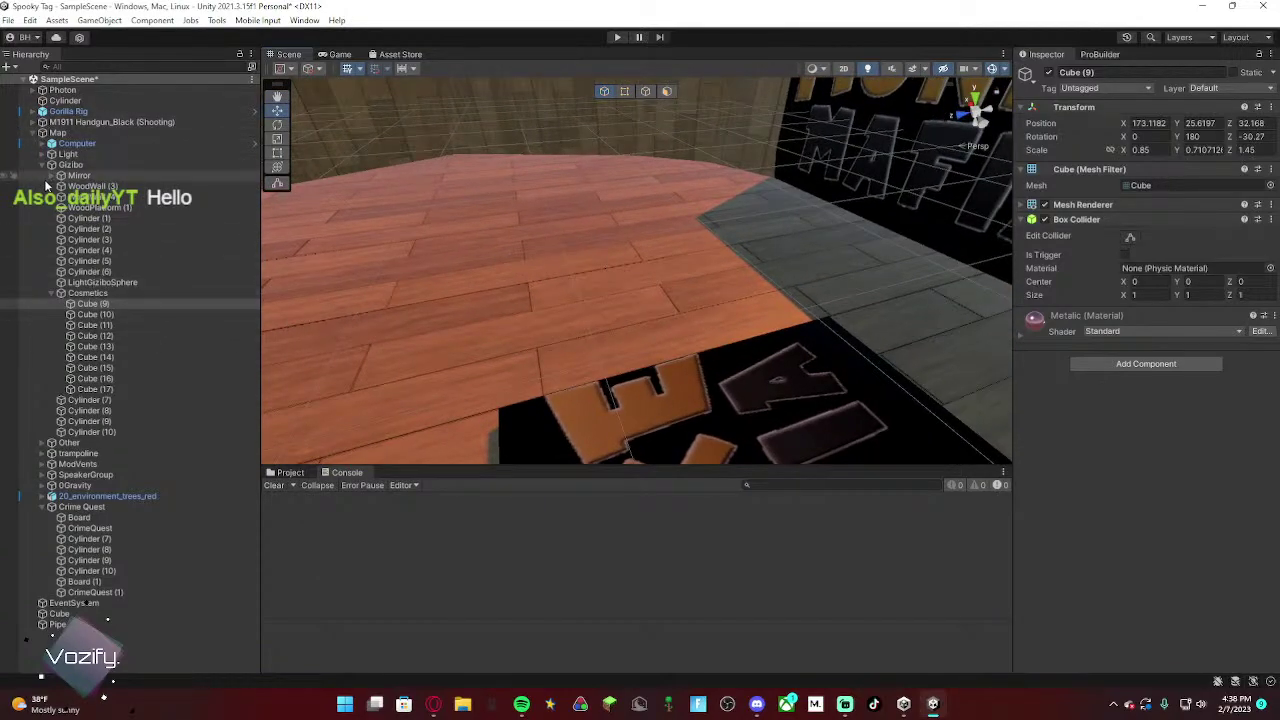
key(f)
click(705, 285)
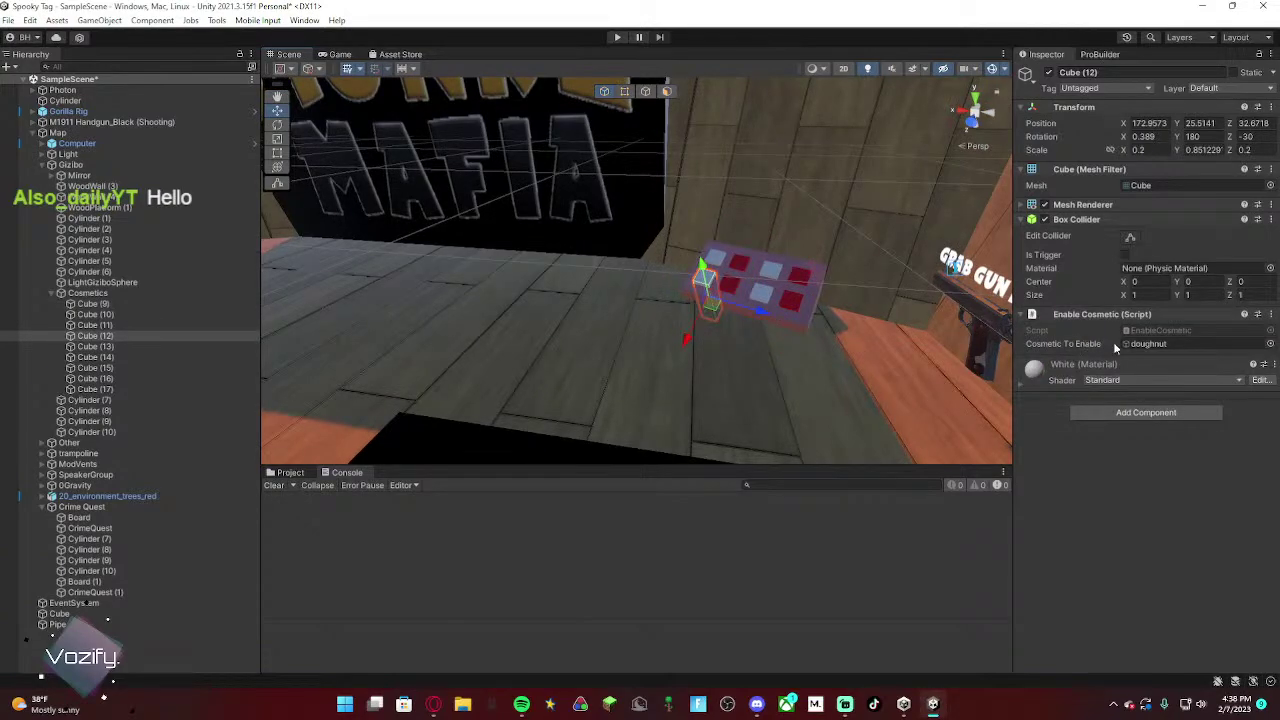
click(1140, 343)
Step: Switch the doughnut cosmetic under the Gorilla Rig's Main Camera on and back off
right_drag(500, 232, 205, 202)
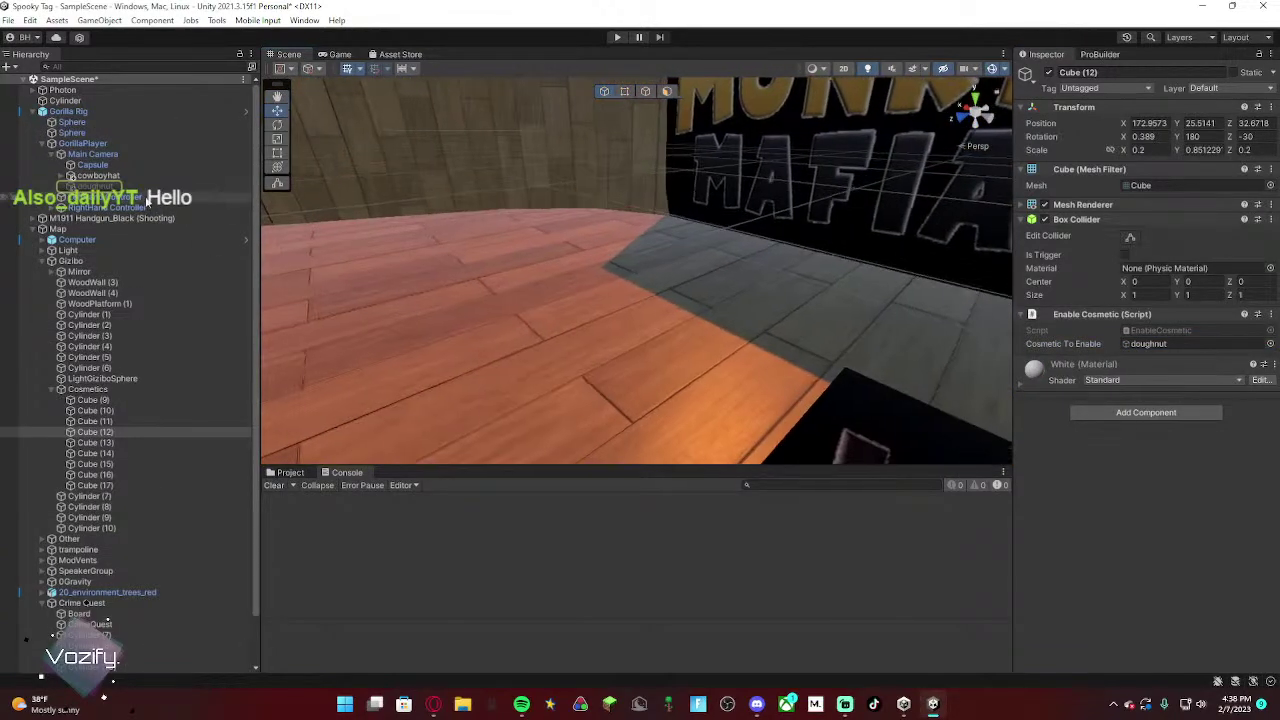
drag(100, 187, 471, 221)
click(184, 187)
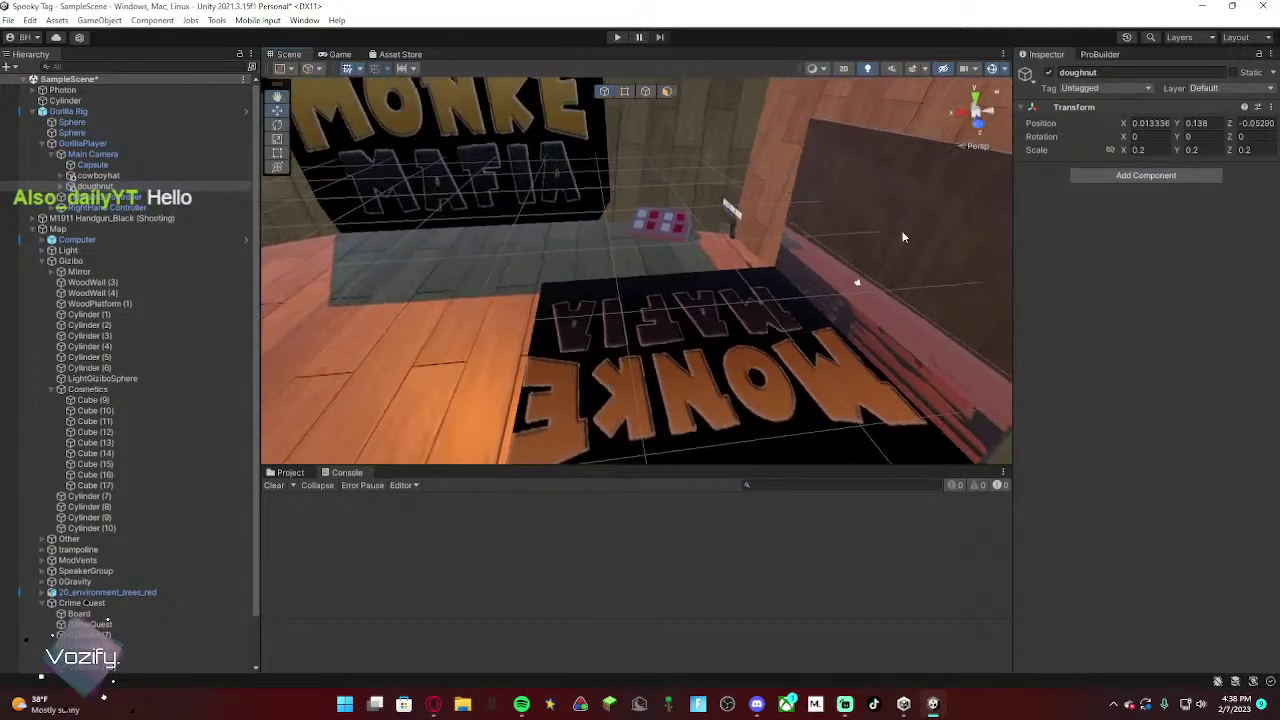
click(1049, 73)
click(1047, 75)
Step: Deactivate the cowboyhat cosmetic under the Main Camera and select the doughnut object
click(106, 176)
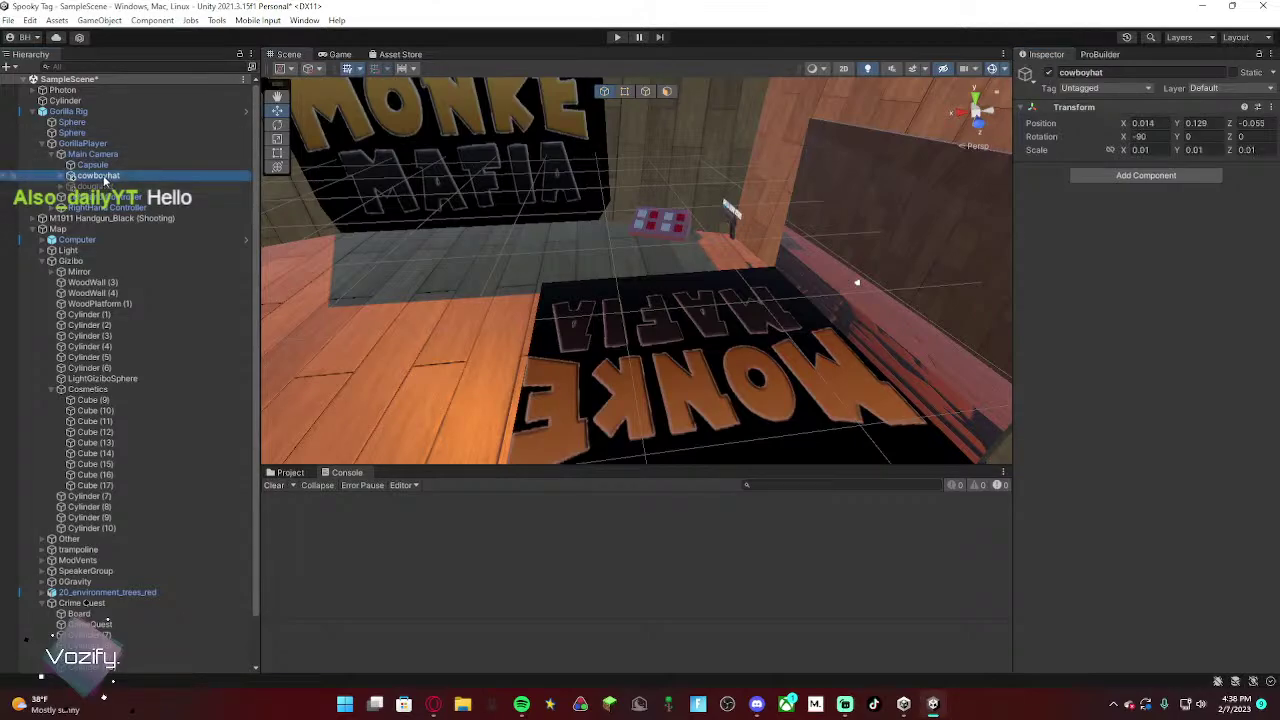
click(1049, 74)
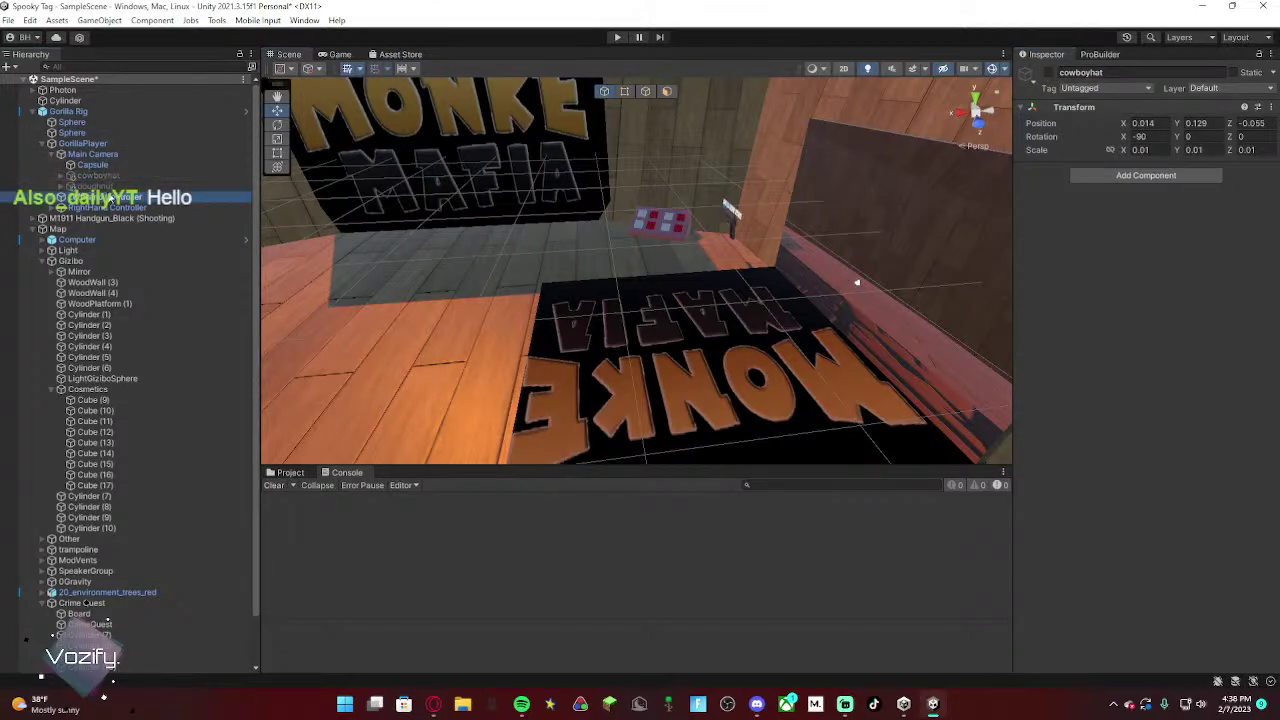
right_click(101, 188)
click(62, 188)
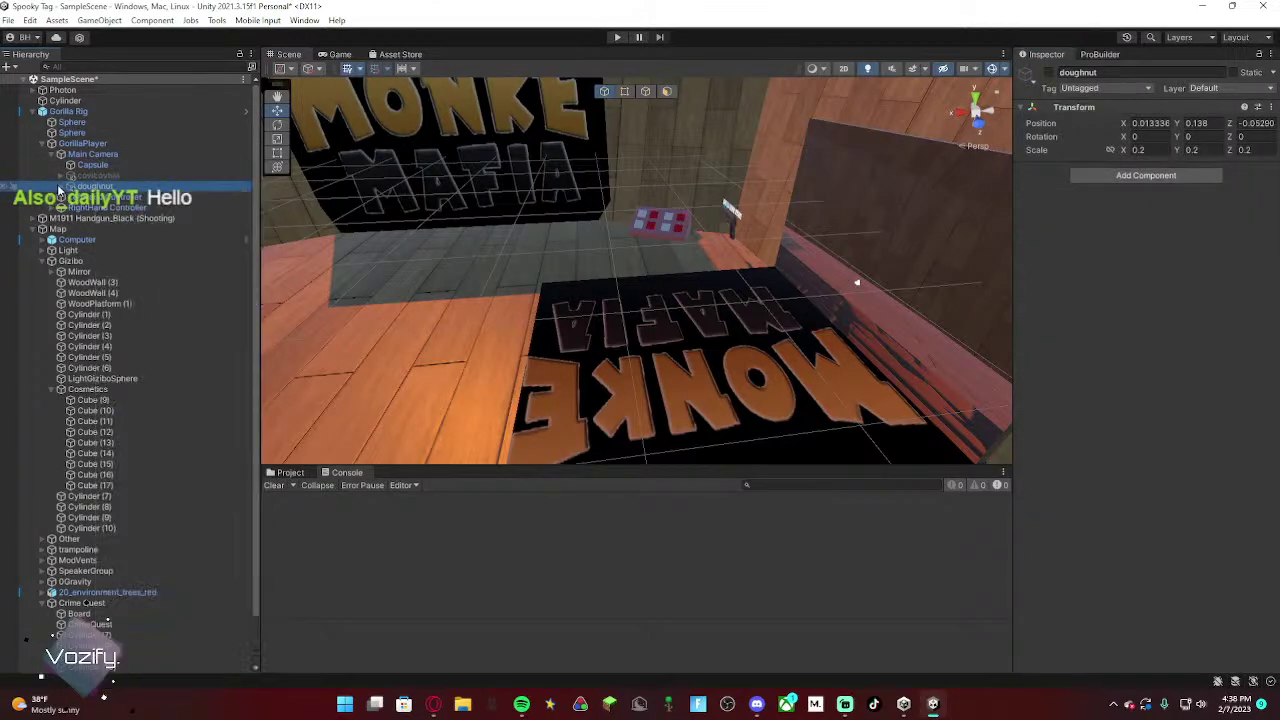
Step: Expand the doughnut object under Main Camera and move it along the X axis to about 48.51
click(61, 187)
click(103, 200)
key(s)
right_drag(307, 187, 308, 187)
click(139, 188)
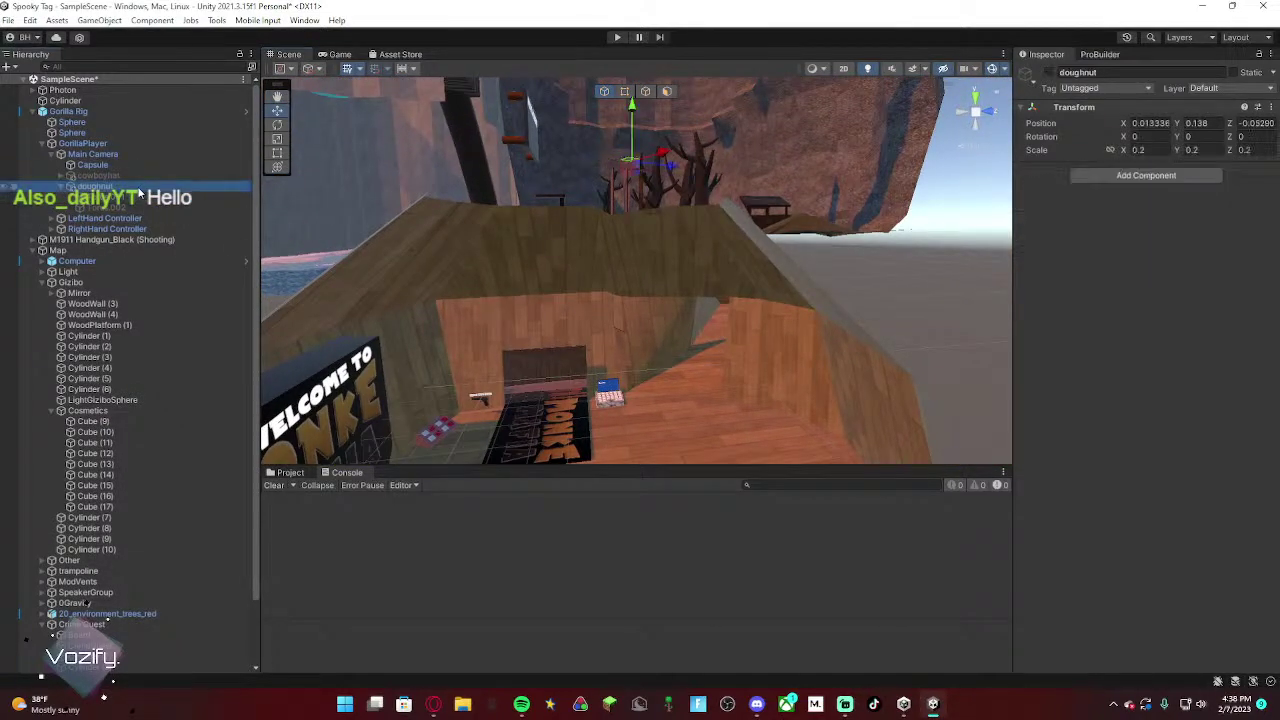
drag(656, 153, 799, 82)
right_drag(799, 82, 910, 82)
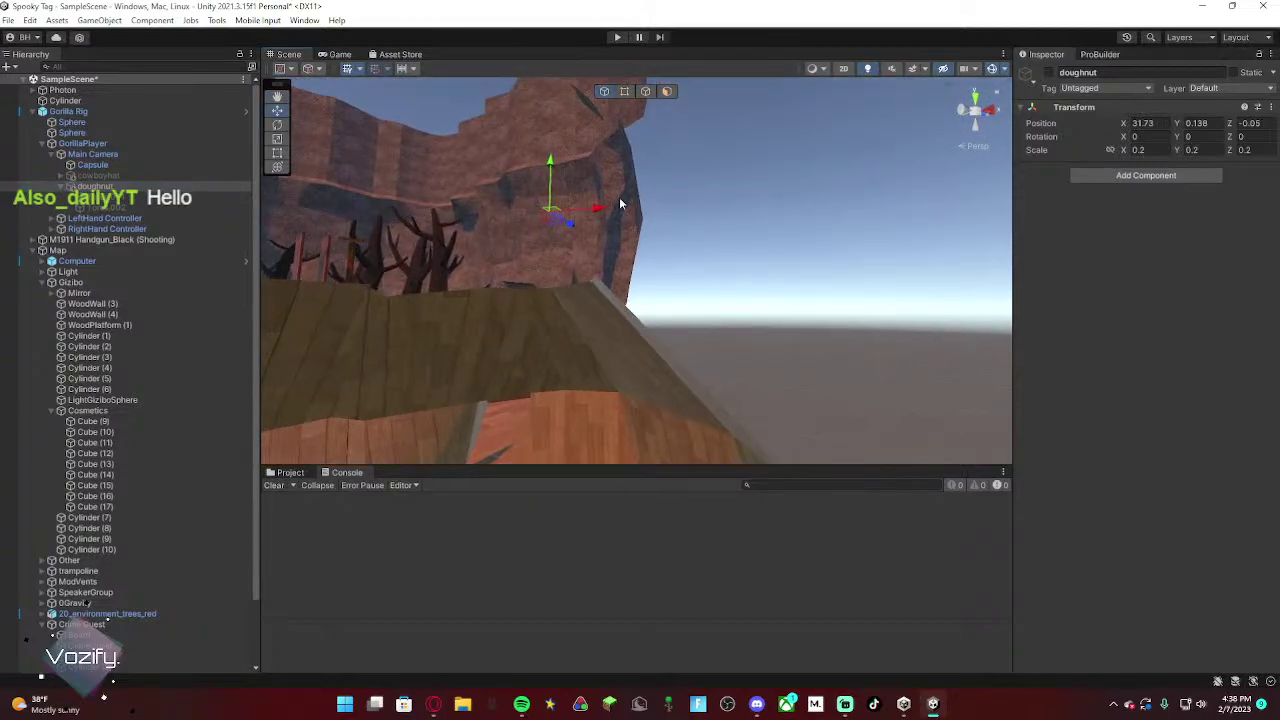
drag(602, 208, 757, 206)
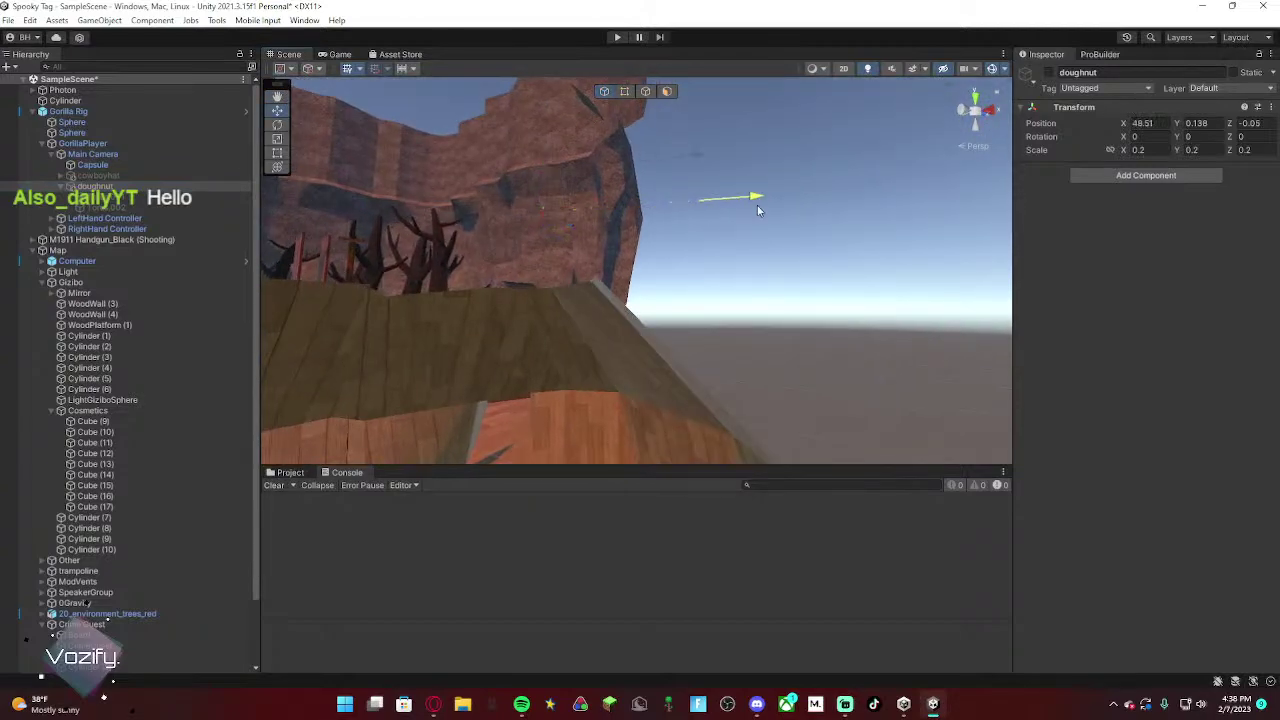
Step: Activate the doughnut object and move it into the wooden room at about X 50.29, Y -16.04, Z -29.76
click(1049, 72)
drag(721, 150, 641, 268)
drag(326, 252, 666, 250)
key(f)
Step: Duplicate the cosmetics panel's base cube and move the copy over the open wooden floor to about X 166.3, Y 27.1, Z 38.9
right_drag(390, 255, 978, 272)
key(w)
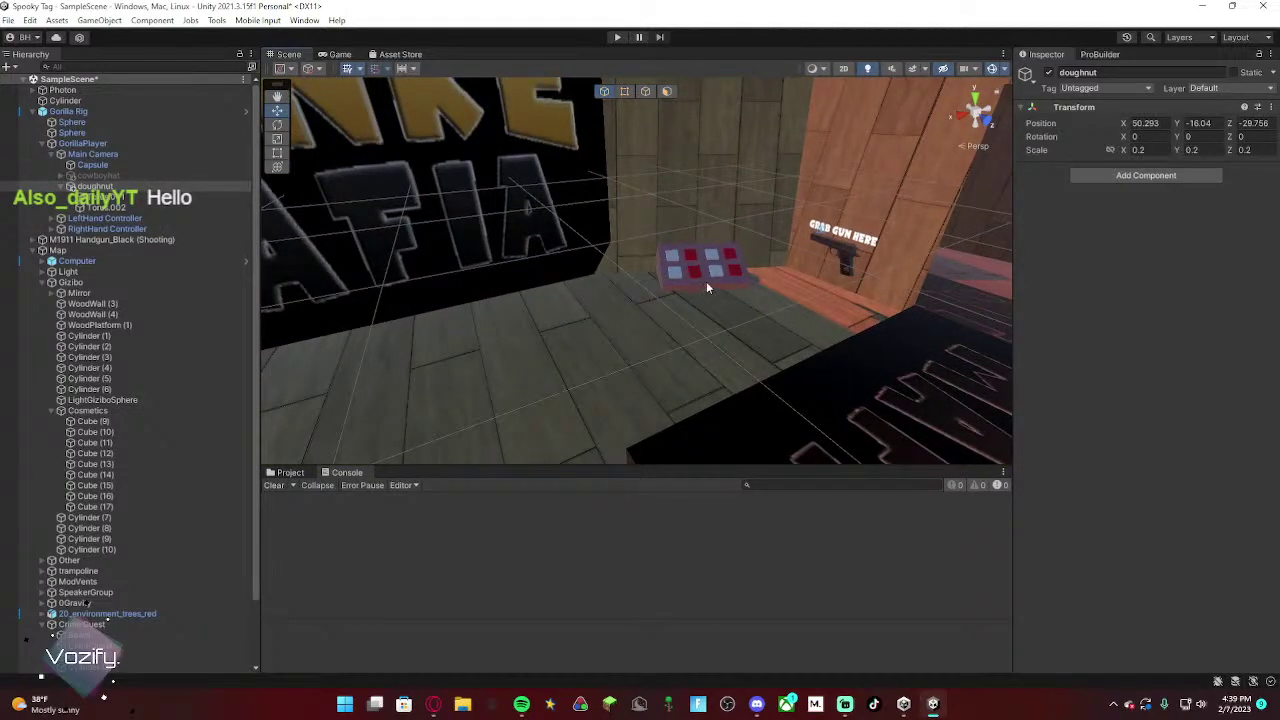
click(707, 283)
key(s)
right_drag(742, 198, 455, 245)
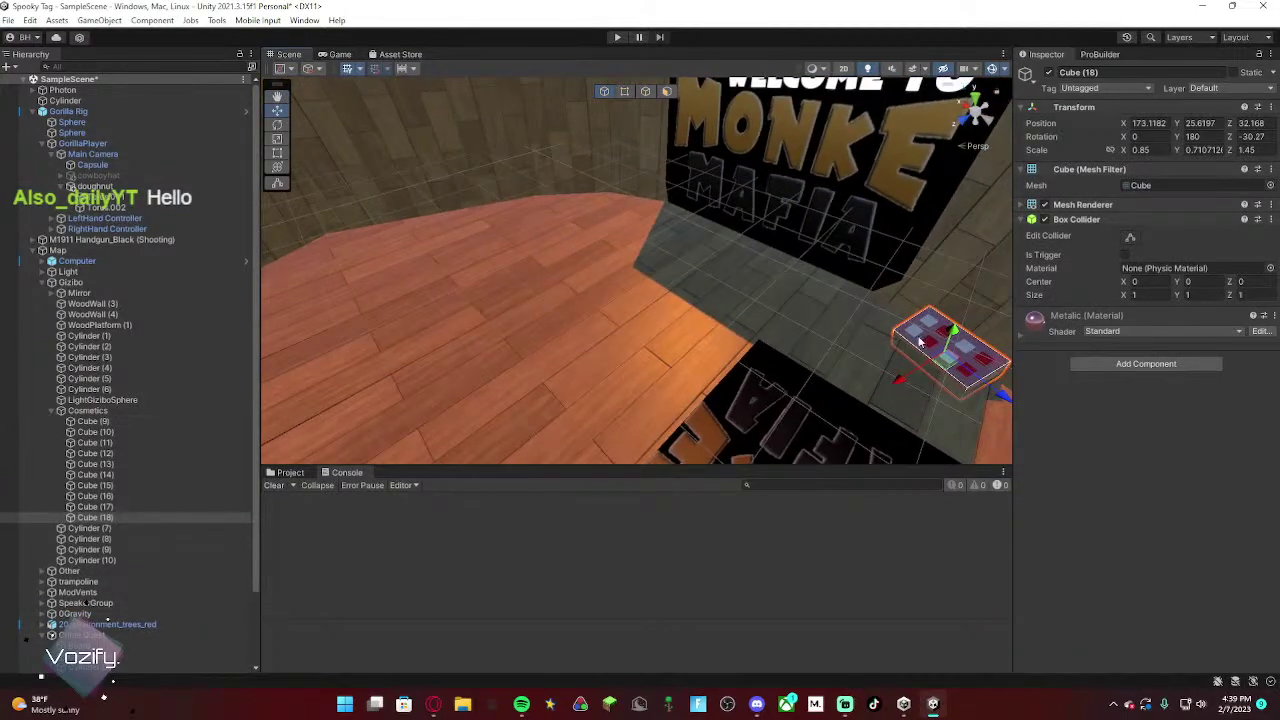
drag(948, 356, 544, 240)
click(491, 155)
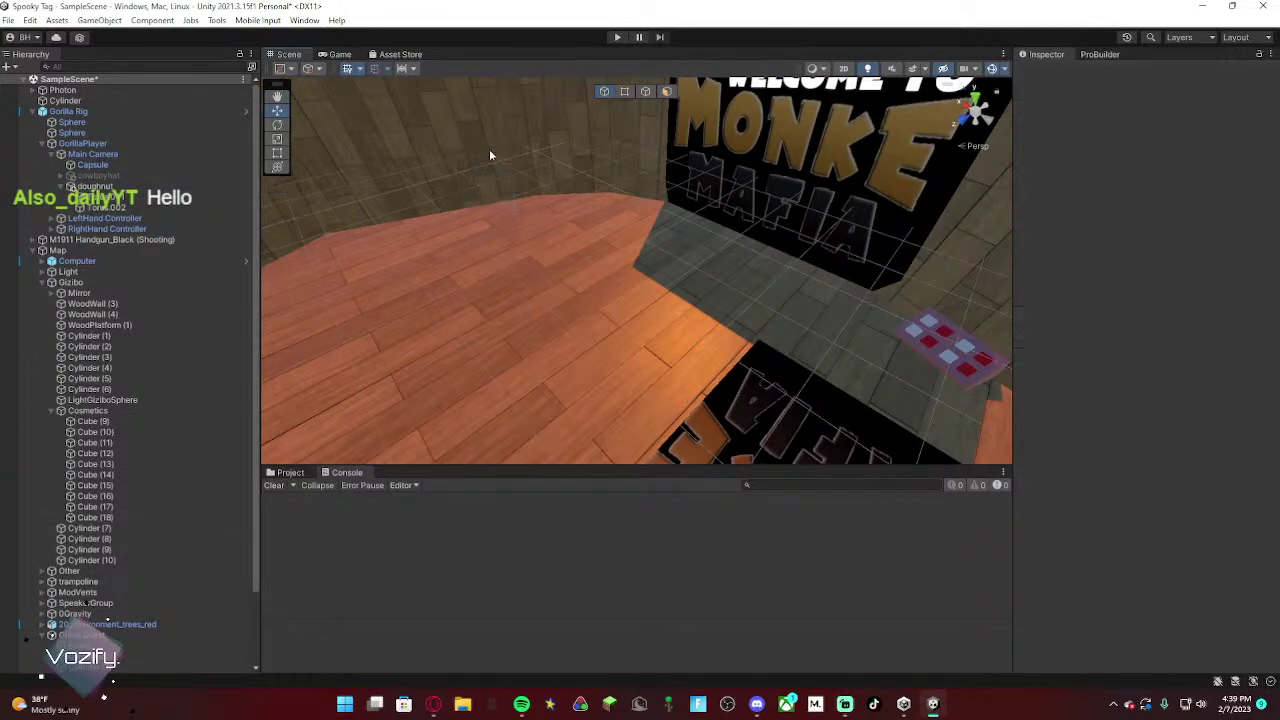
click(543, 235)
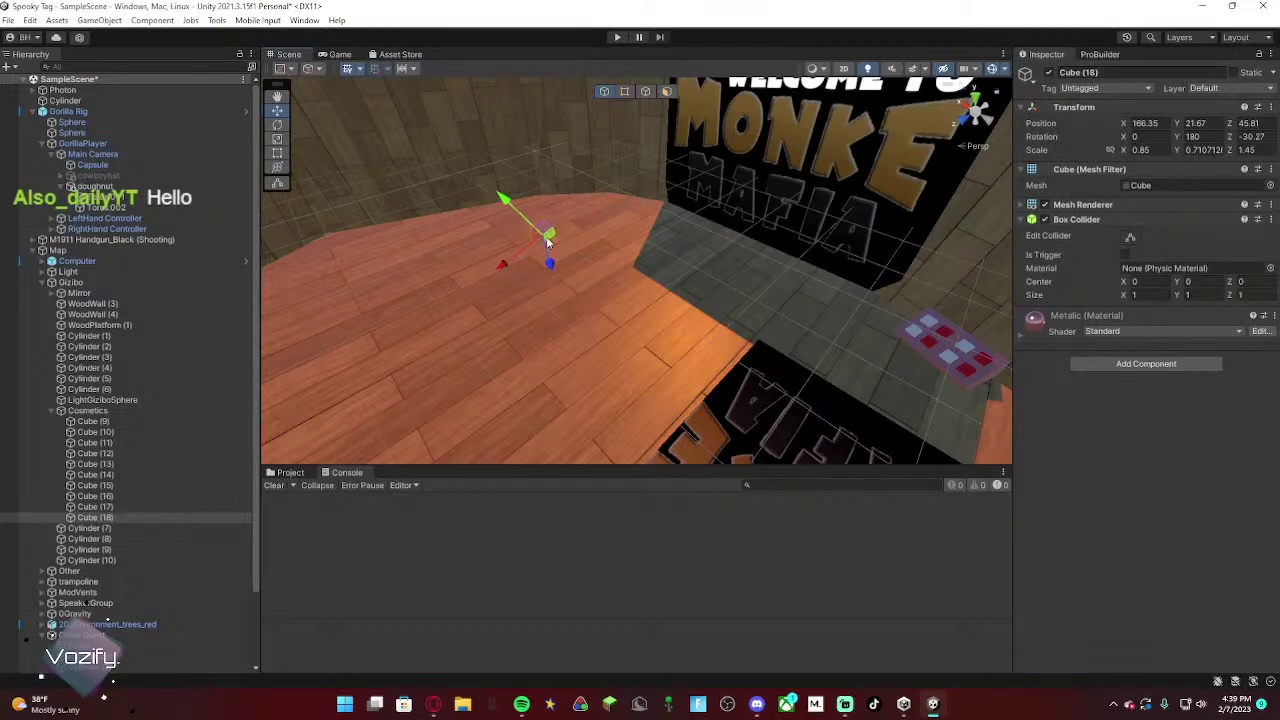
drag(547, 241, 574, 204)
Step: Level the duplicated base cube by setting its Z rotation to 0
right_drag(574, 204, 482, 180)
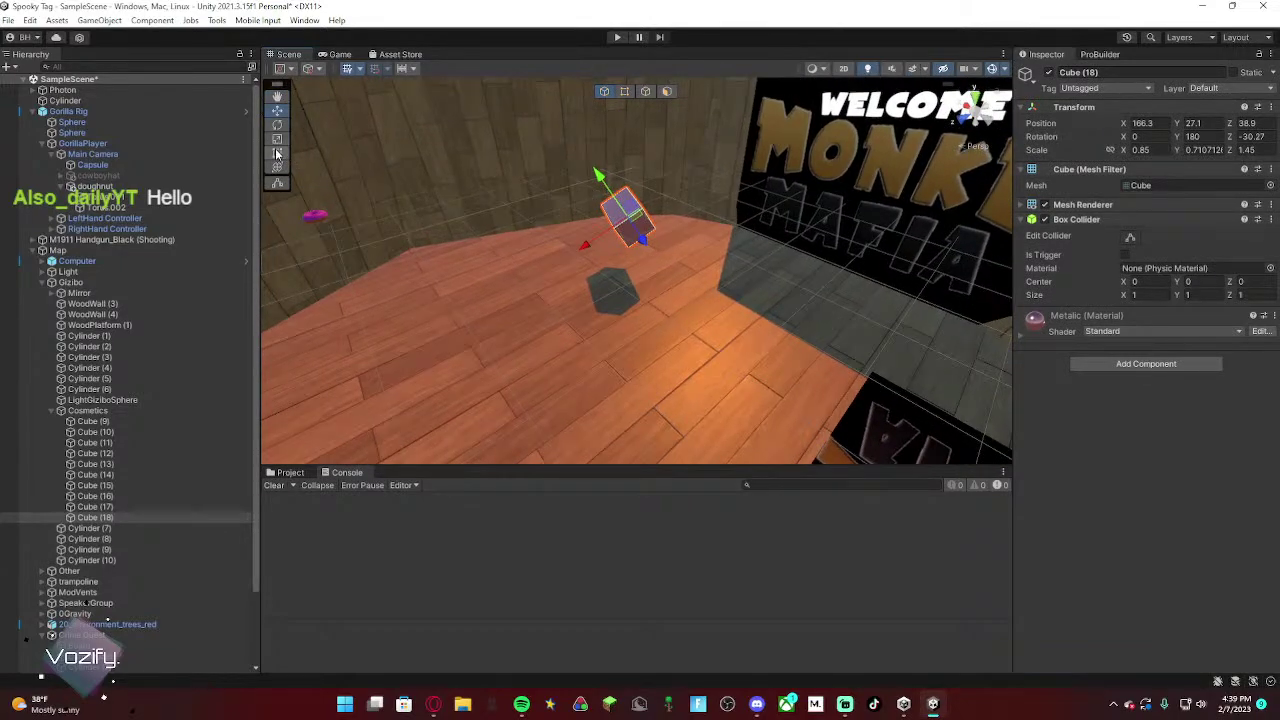
click(277, 139)
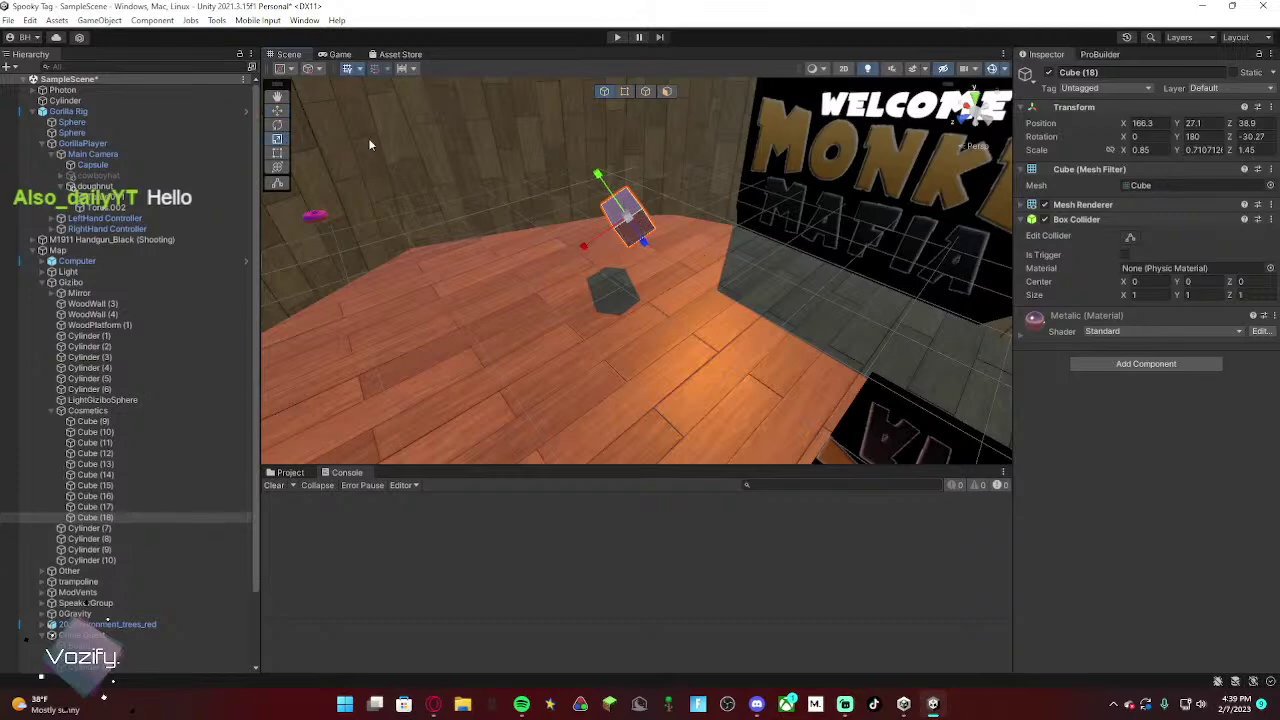
click(277, 126)
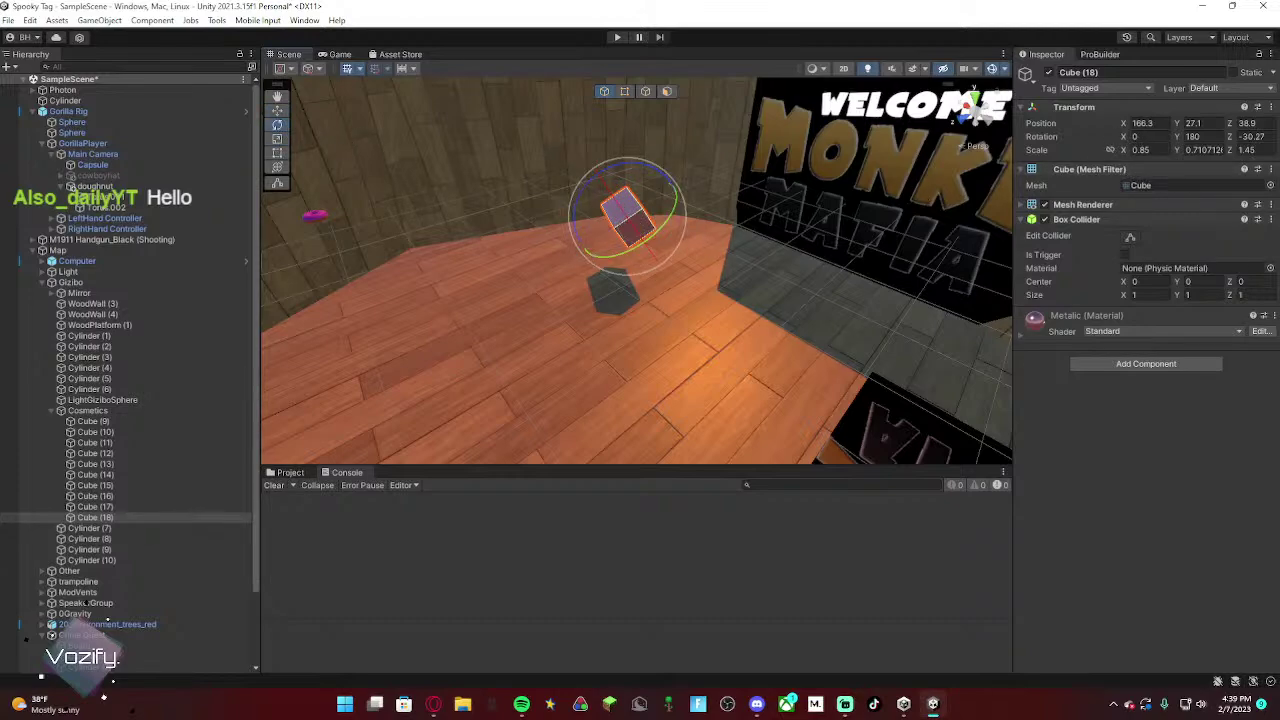
key(alt+Tab)
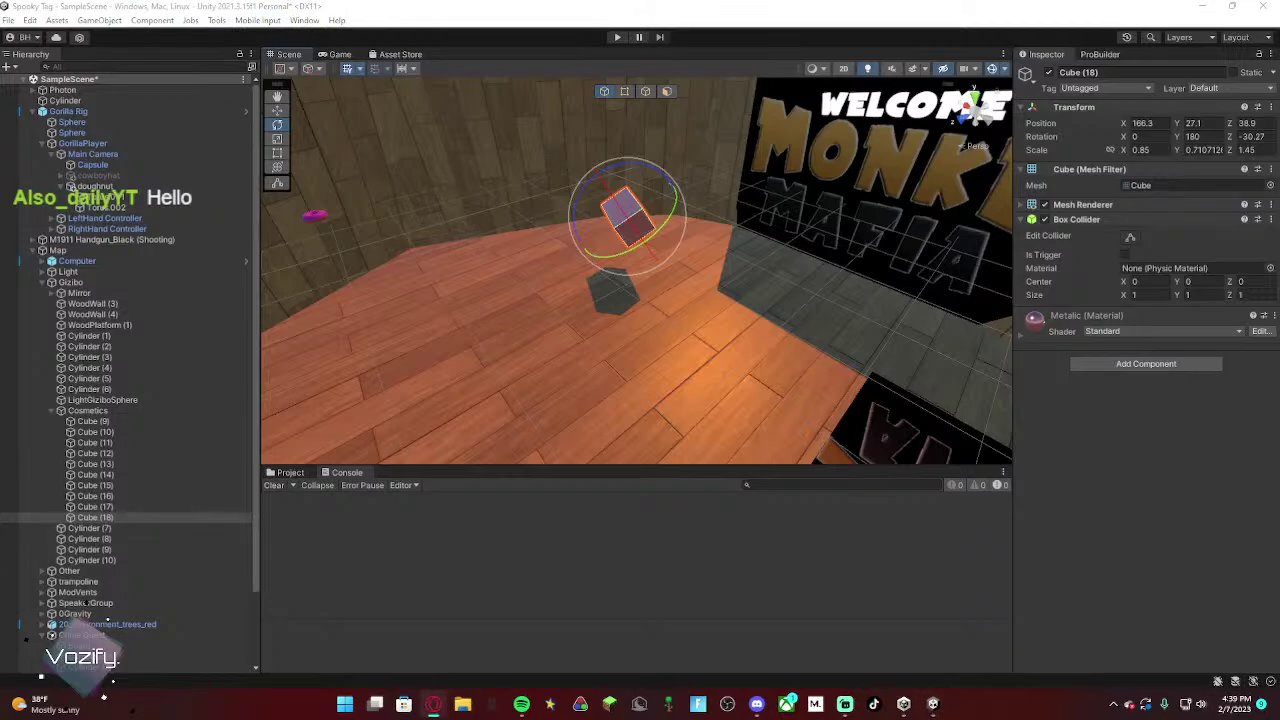
key(alt+Tab)
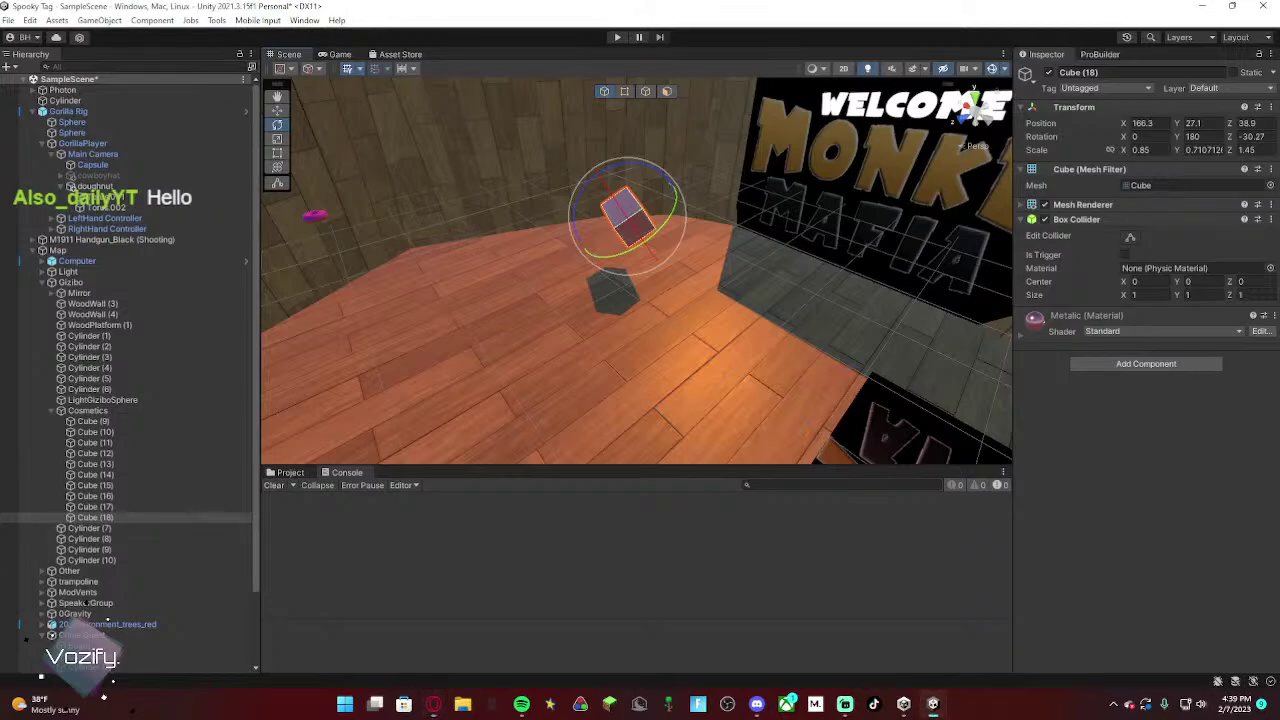
key(w)
right_drag(722, 224, 735, 178)
drag(652, 245, 704, 262)
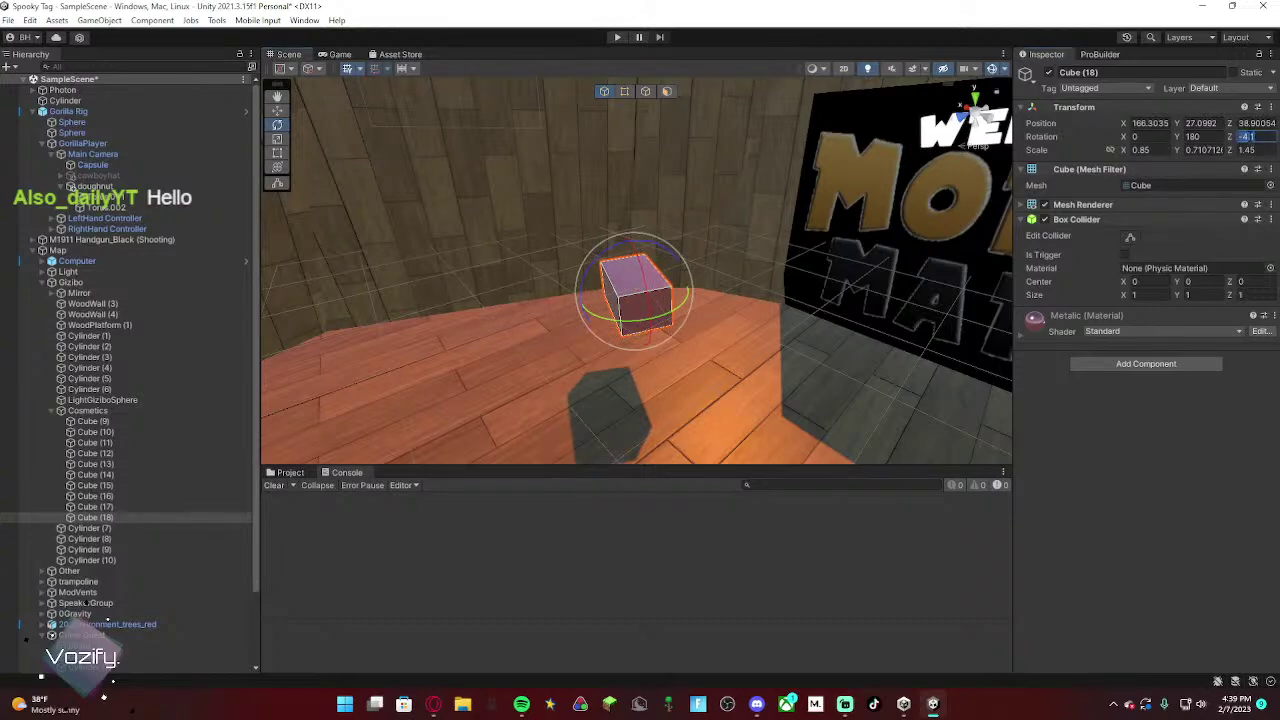
text(0)
key(Return)
Step: Rotate the duplicated cube to about 103.6 degrees in Y and move it beside the wall at about X 166.84, Y 25.89, Z 41.09
click(277, 110)
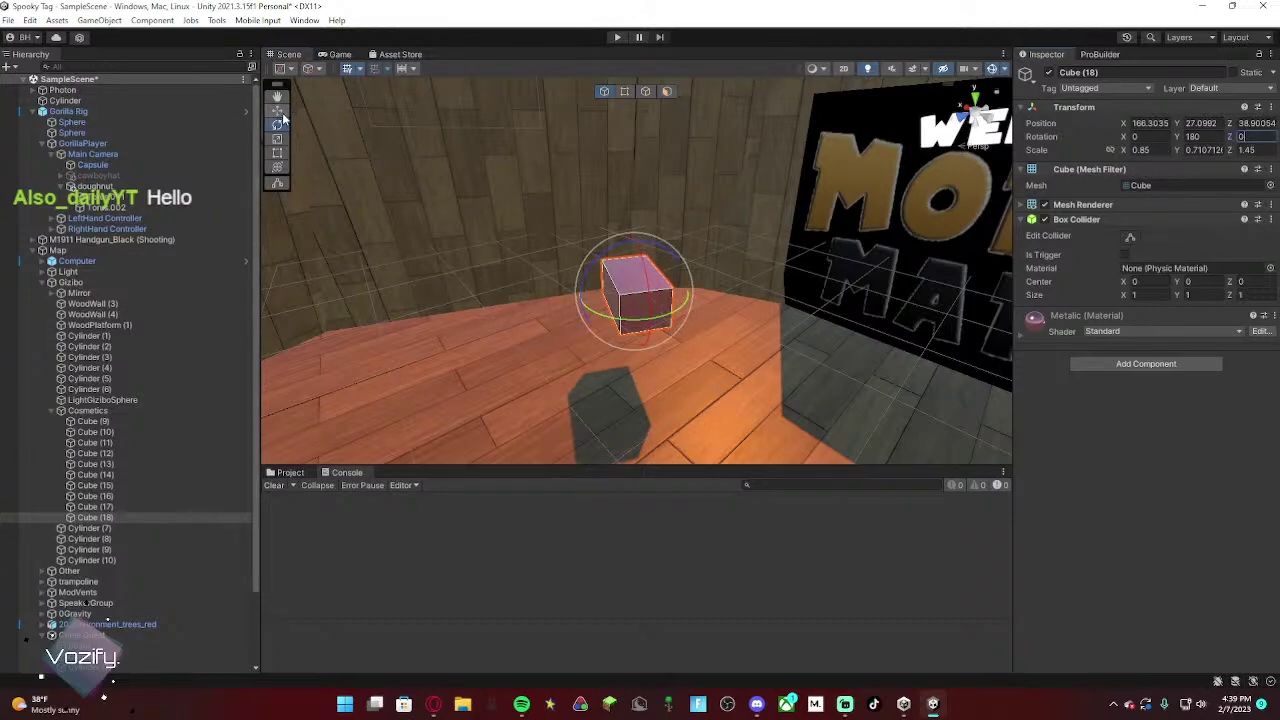
click(277, 125)
click(277, 166)
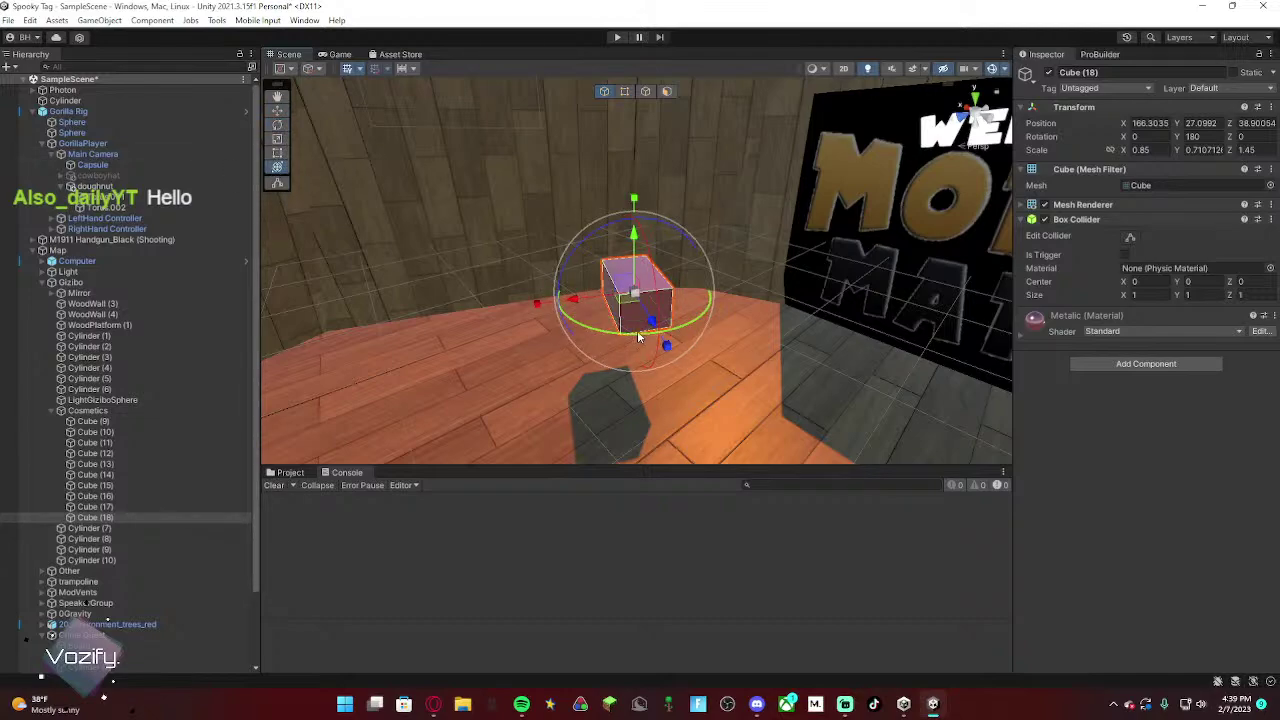
drag(637, 330, 1030, 385)
scroll(763, 272, up, 3)
drag(777, 262, 651, 245)
drag(606, 188, 608, 245)
Step: Create a new material named Gray in the Mats folder and open its Albedo colour for editing
click(289, 472)
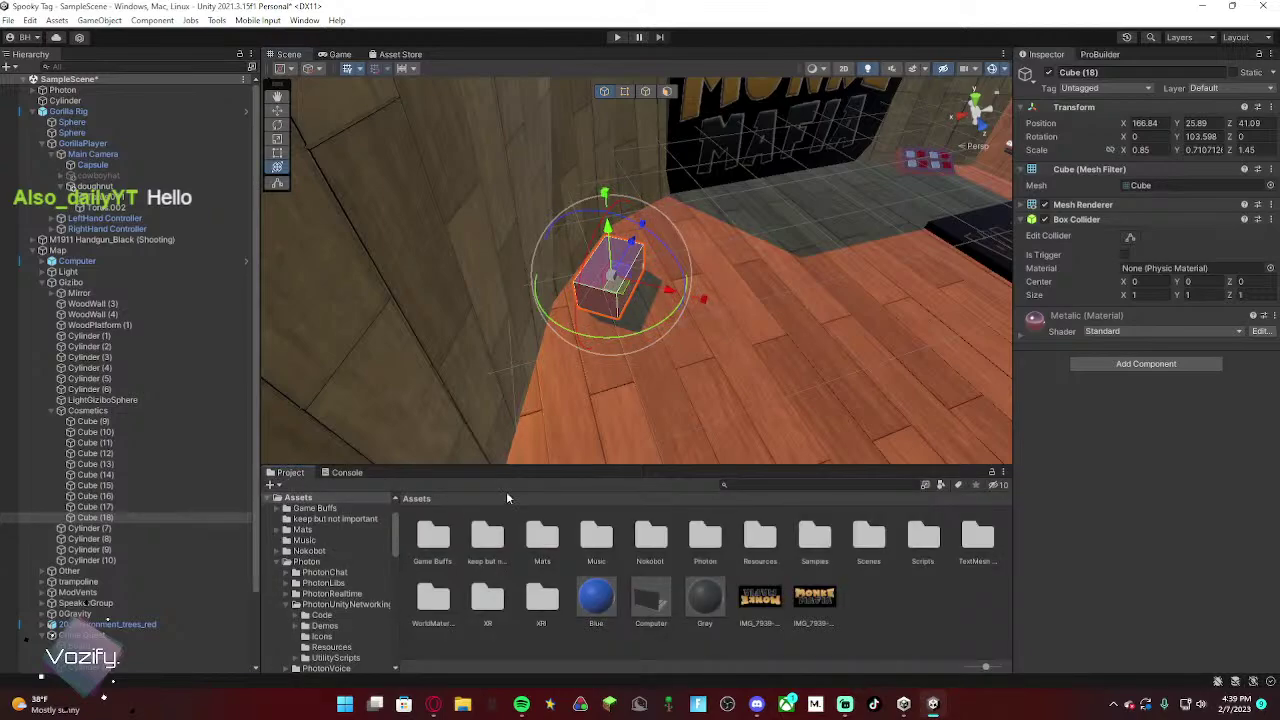
click(662, 636)
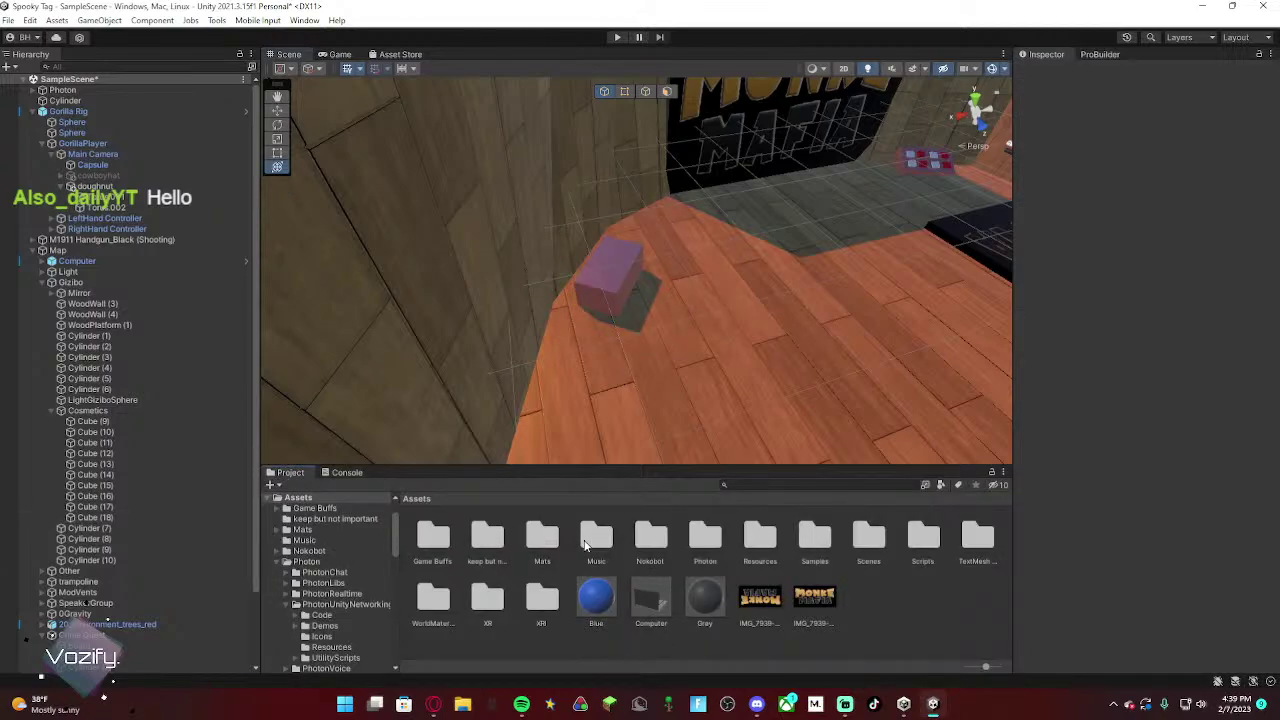
click(586, 545)
click(546, 548)
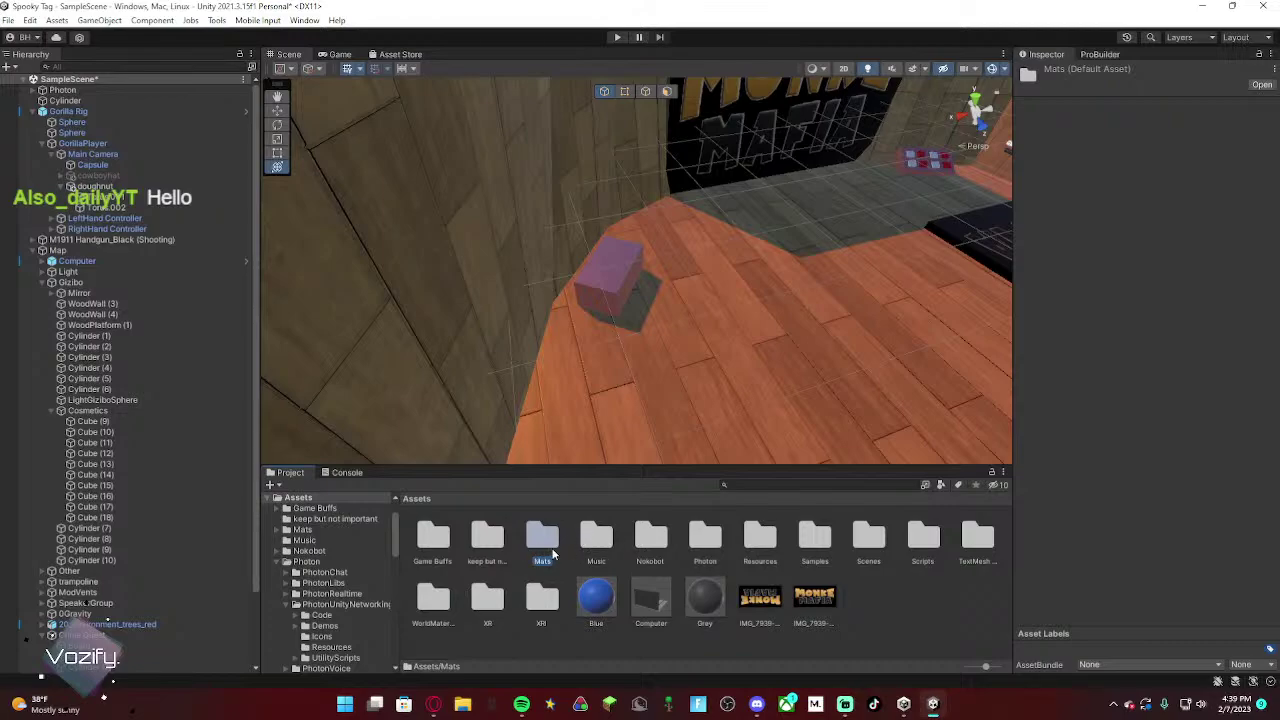
double_click(545, 545)
right_click(621, 652)
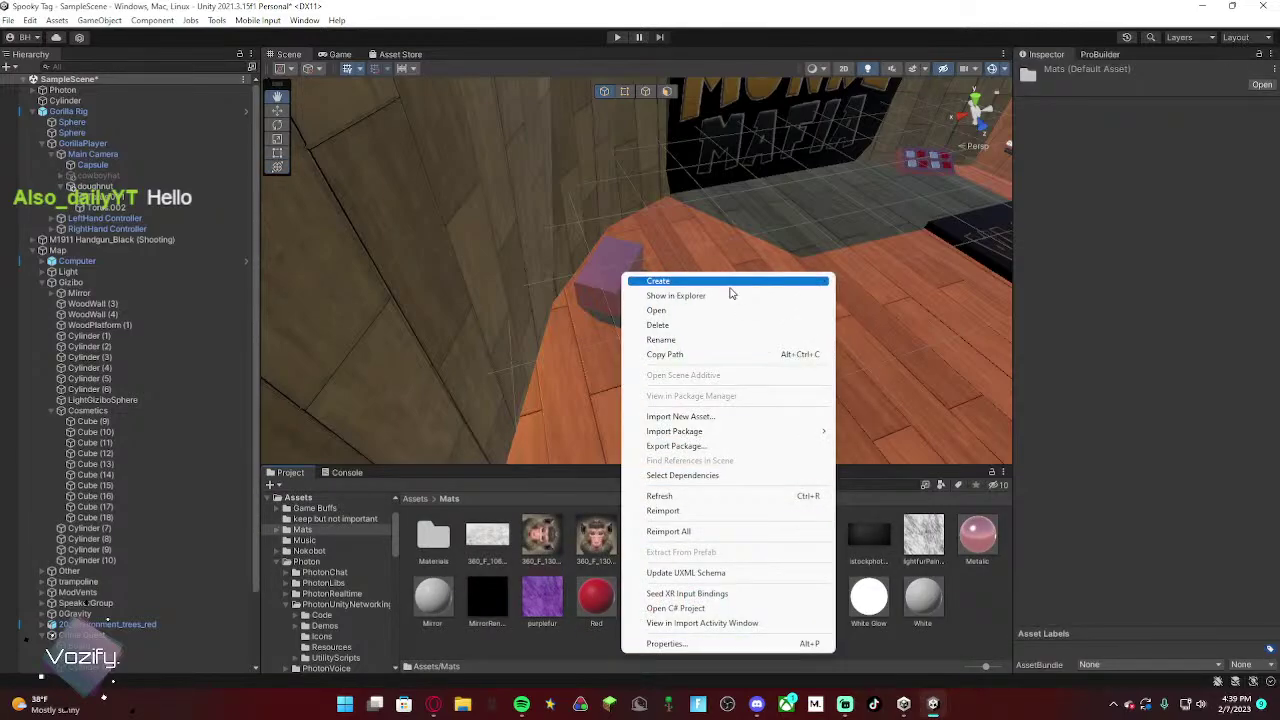
mouse_move(730, 288)
click(907, 420)
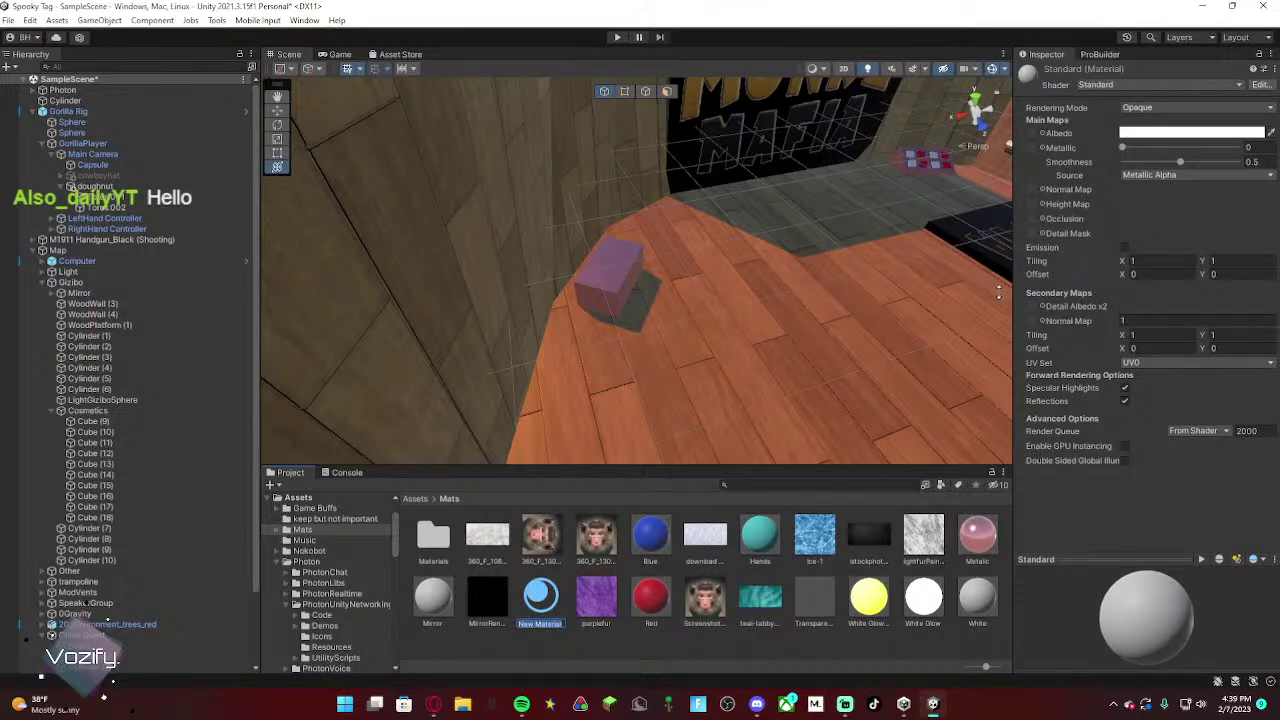
text(WH)
click(1187, 131)
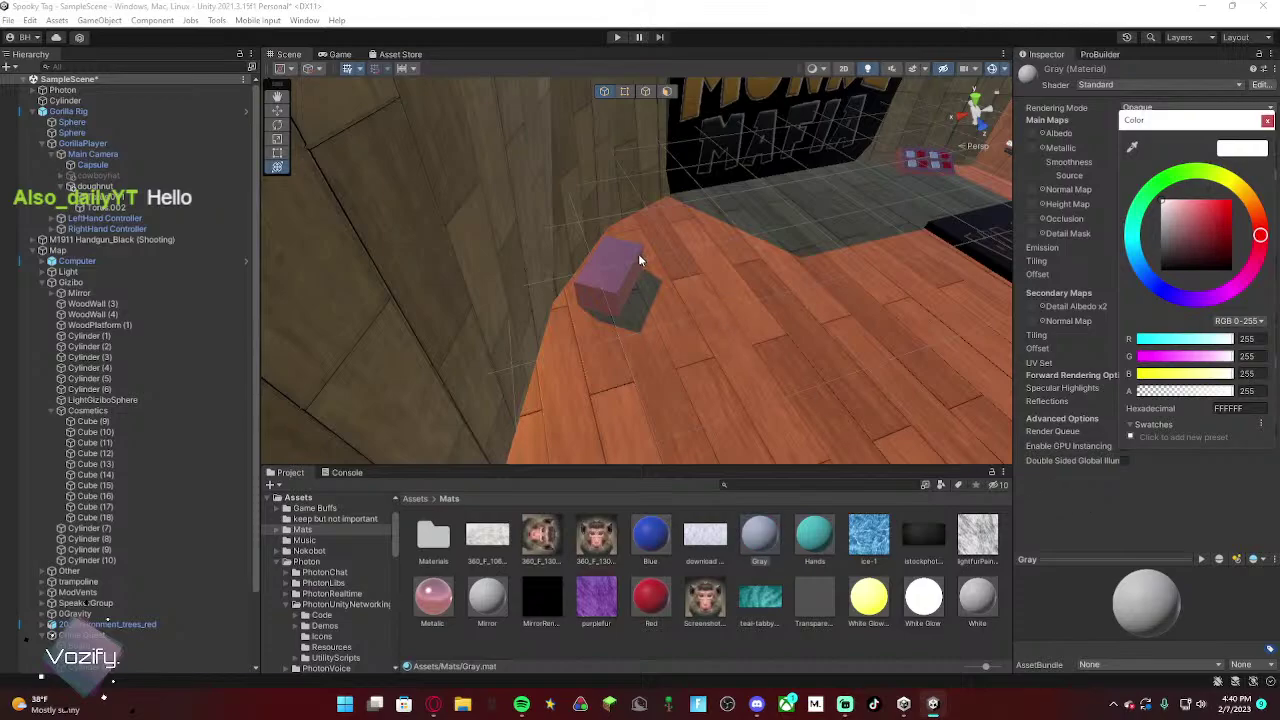
right_drag(638, 253, 655, 247)
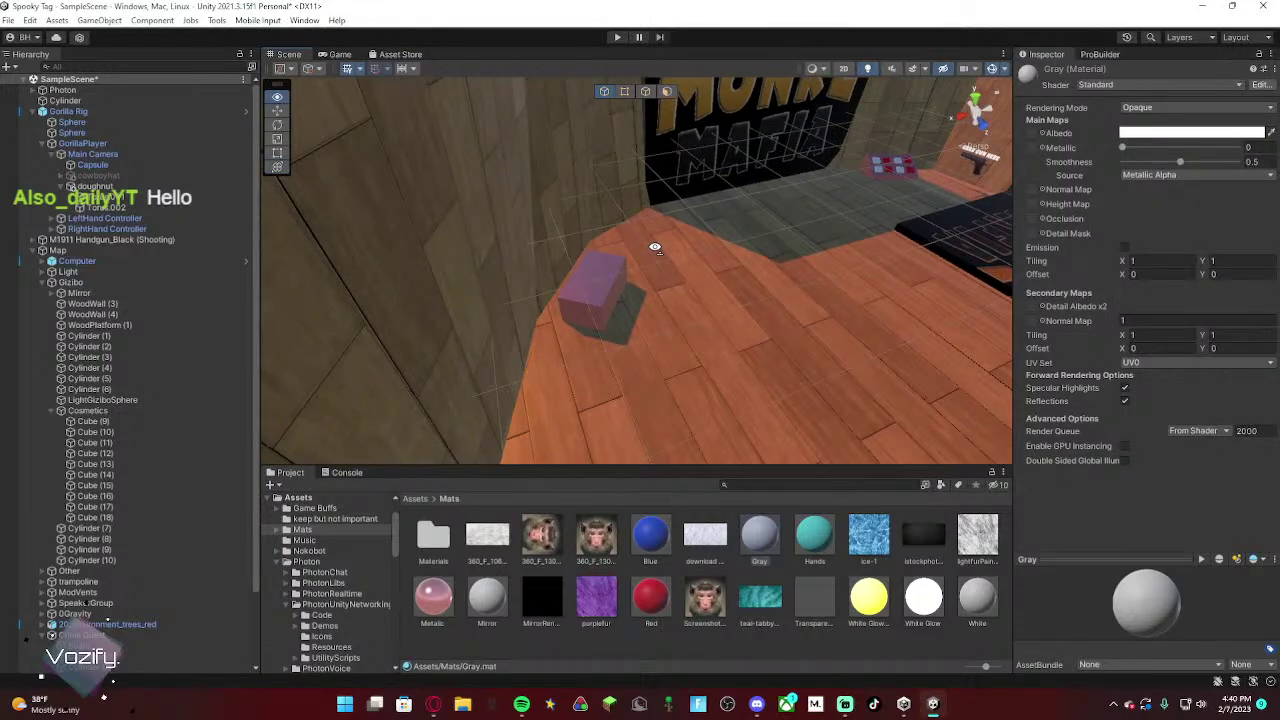
Step: Move the white doughnut button off the panel to beside the duplicated base cube, at about X 167.96, Y 25.83, Z 40.89
right_drag(655, 247, 924, 325)
click(469, 270)
click(278, 112)
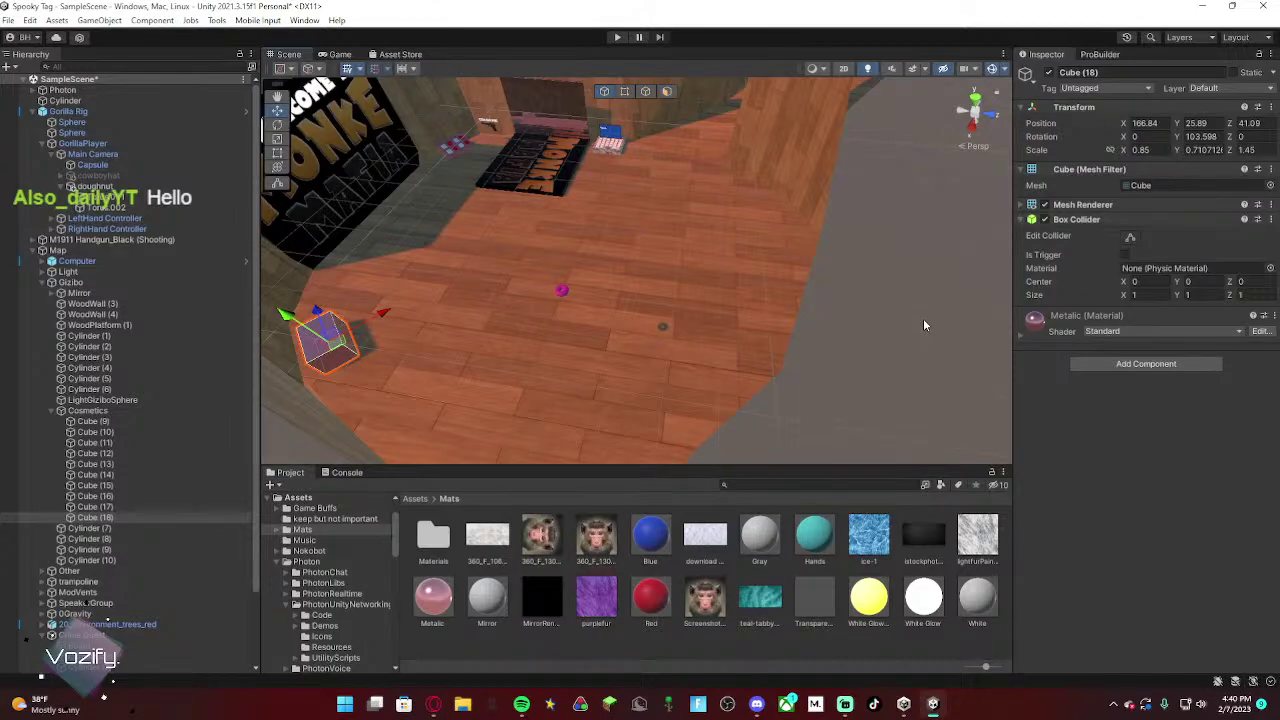
right_drag(923, 325, 538, 380)
click(714, 354)
click(172, 188)
click(636, 349)
click(633, 347)
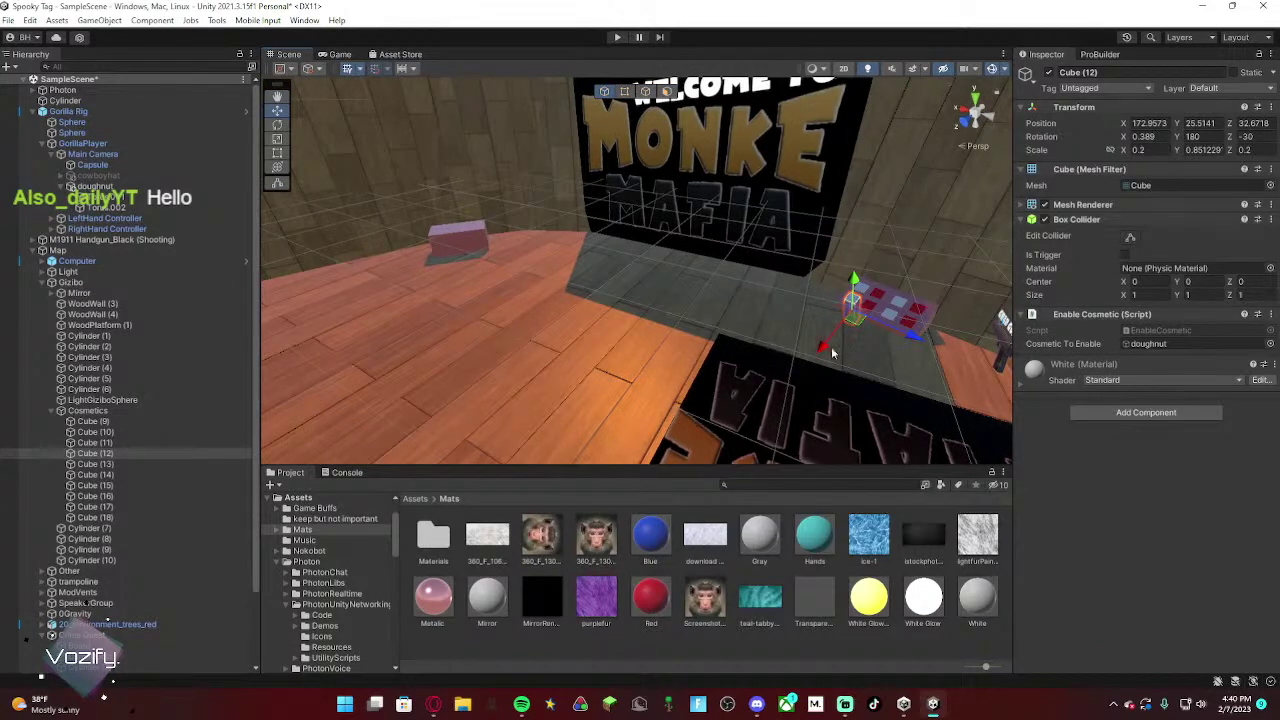
drag(832, 352, 383, 180)
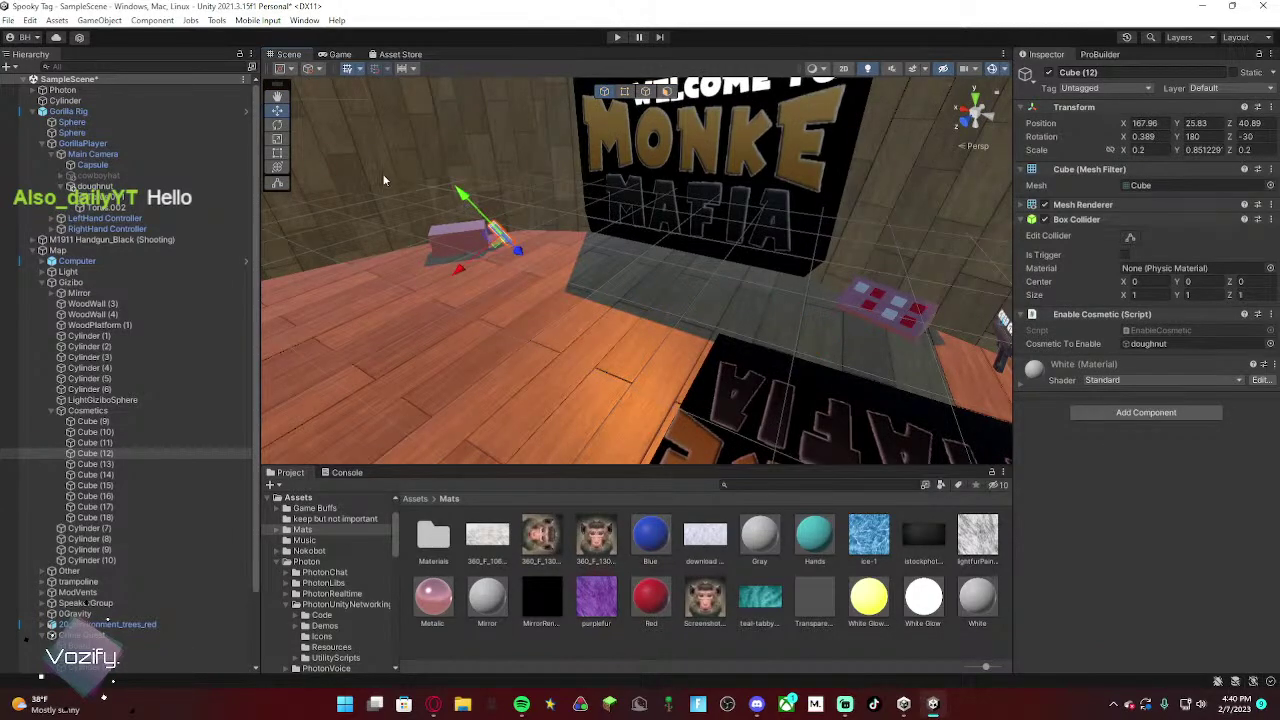
Step: Rotate the white doughnut button freehand to about X -26.5, Y 119.5, Z -14.6
key(e)
drag(517, 252, 598, 172)
click(278, 167)
right_drag(510, 250, 1150, 214)
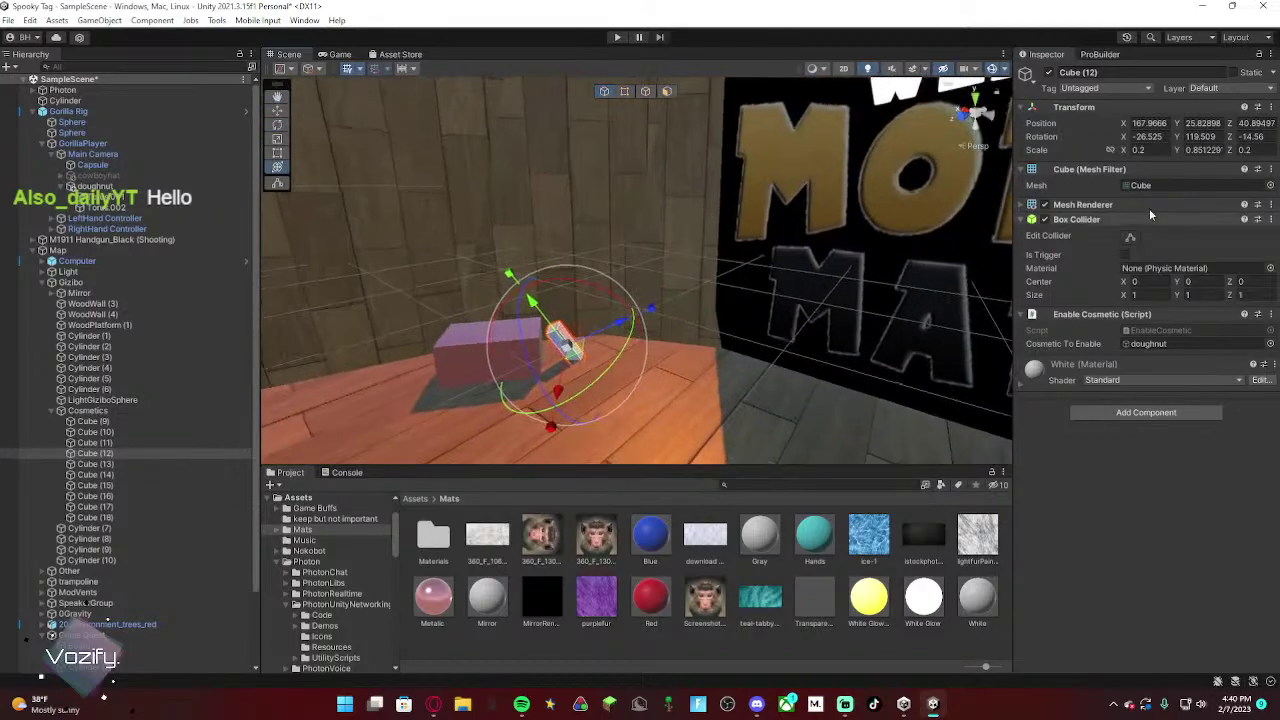
Step: Check the duplicated base cube's rotation and set the white doughnut button's rotation to X 0, Y 103, Z 0
click(490, 355)
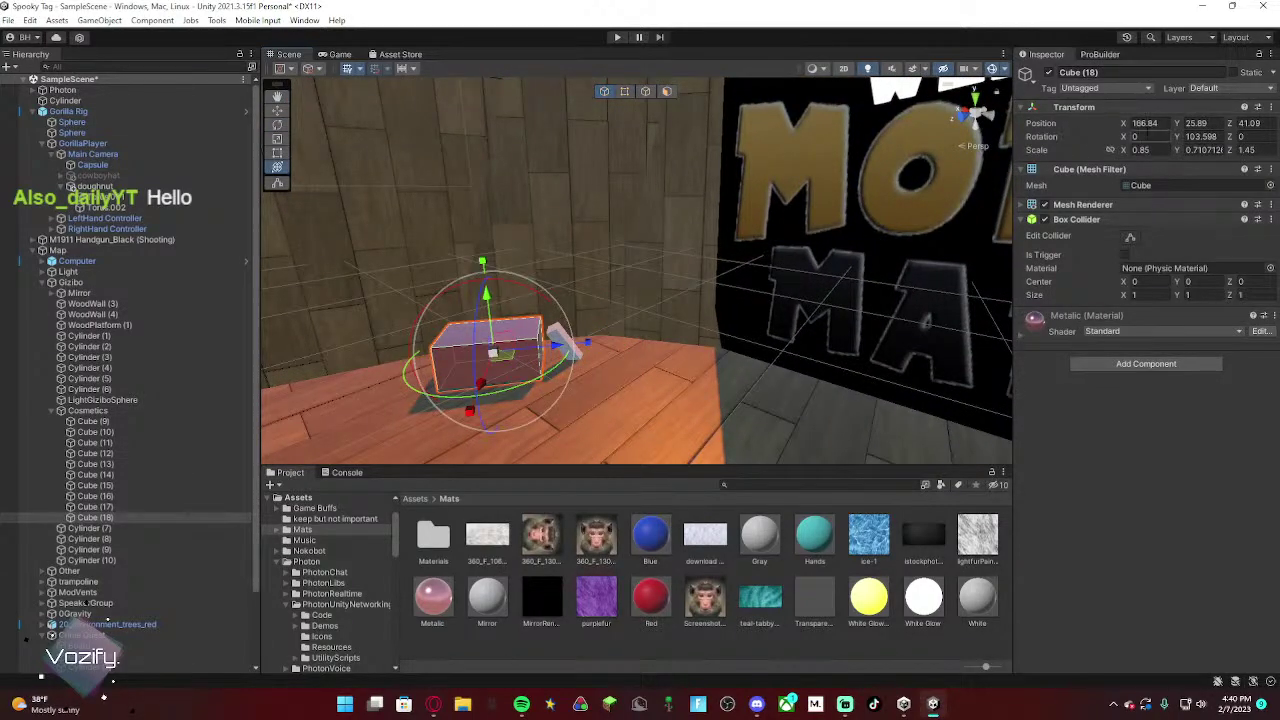
click(568, 340)
click(576, 351)
click(581, 354)
right_drag(593, 360, 640, 370)
click(602, 380)
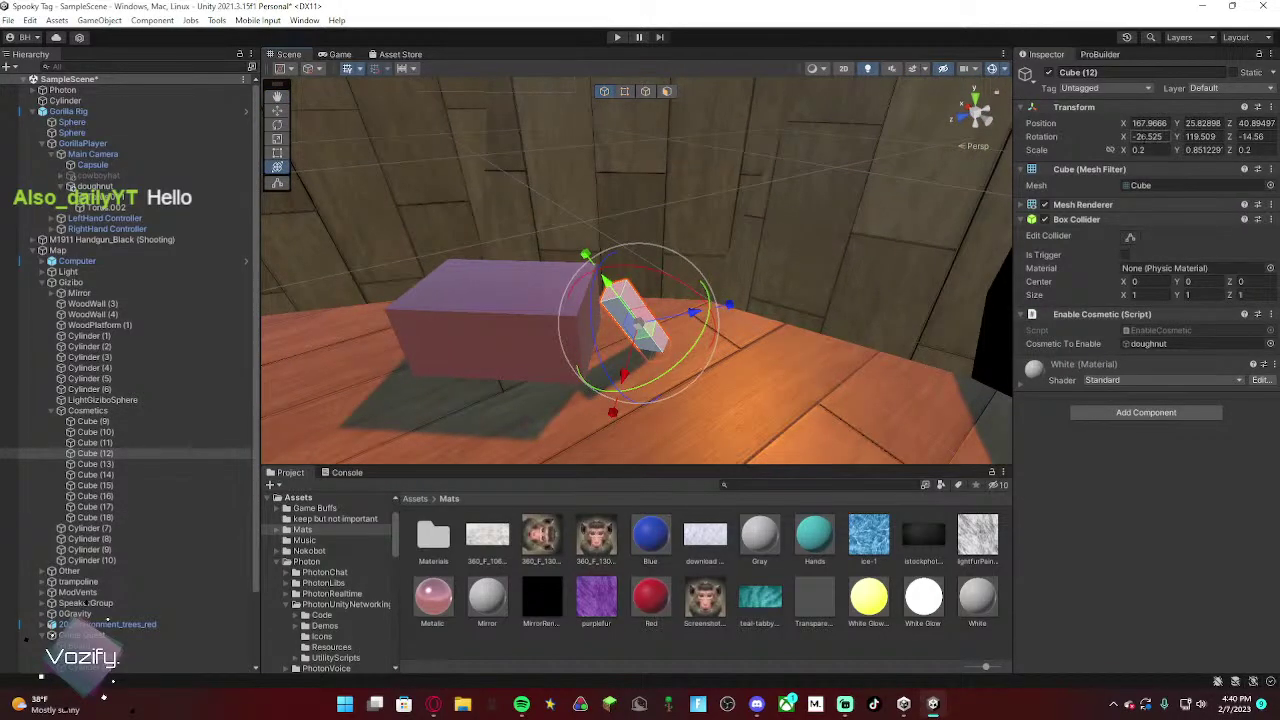
click(1147, 137)
text(0)
click(1259, 137)
text(0)
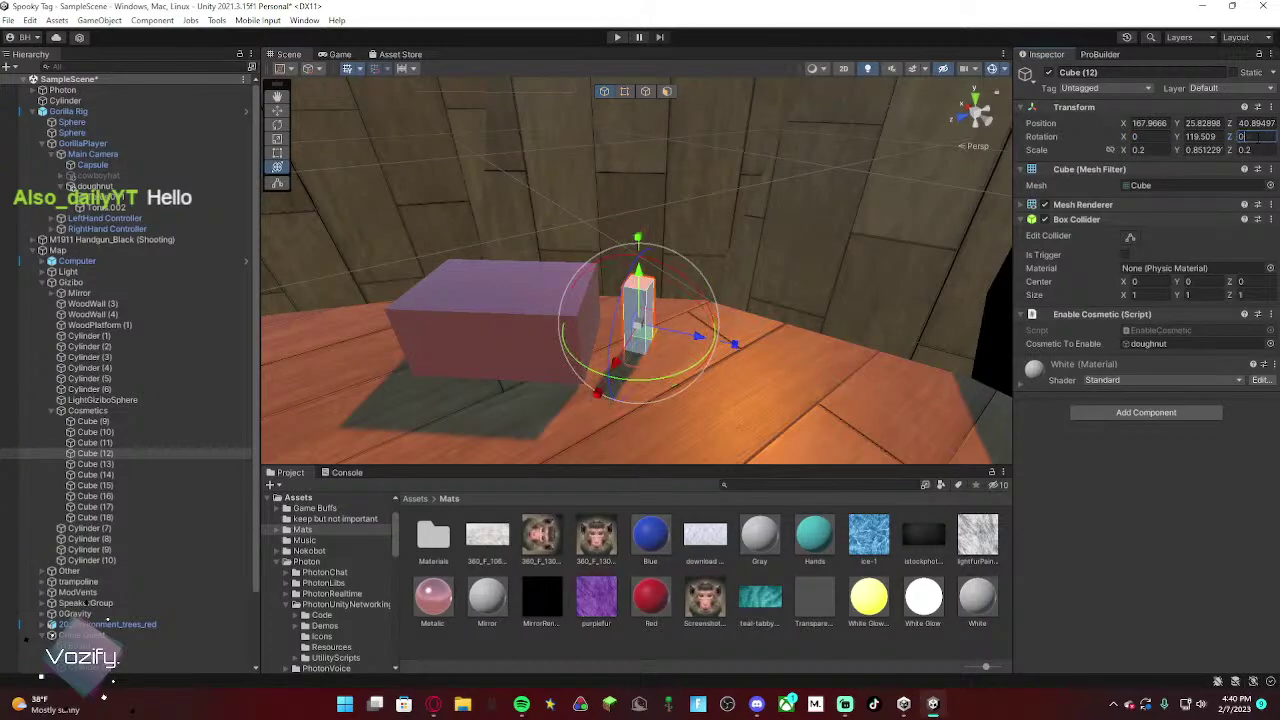
click(1200, 136)
text(103)
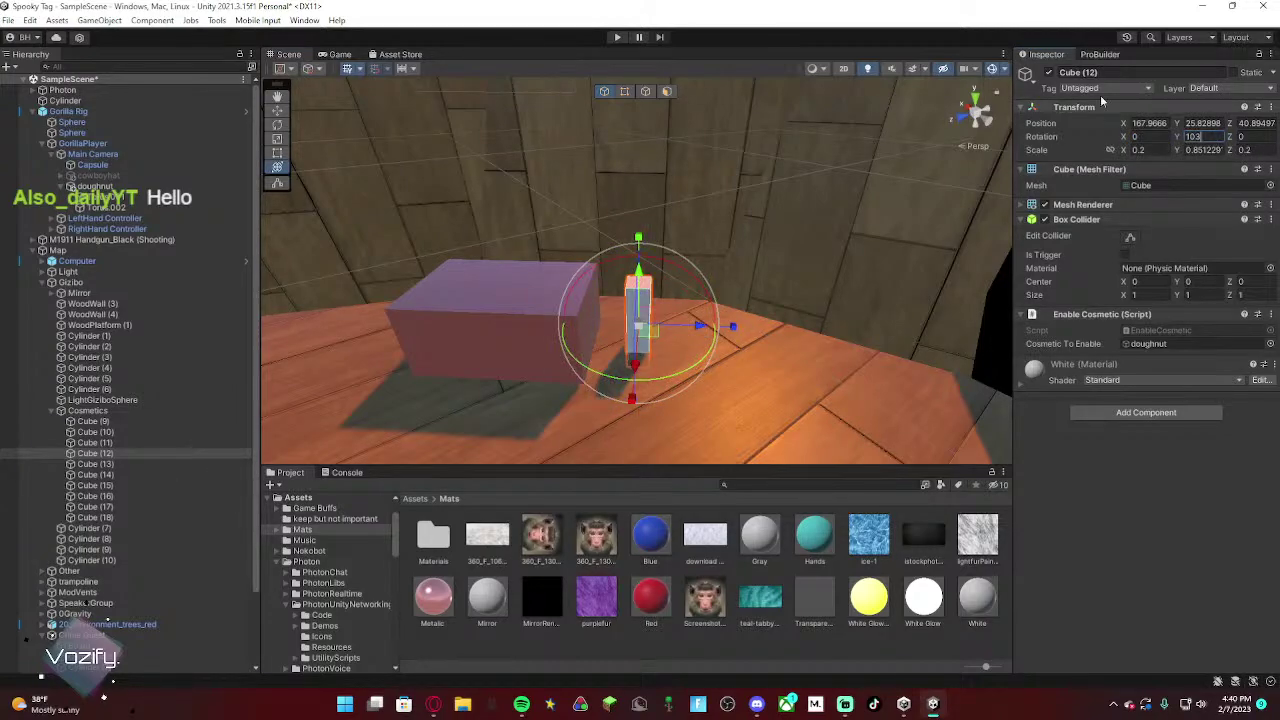
Step: Recheck the duplicated base cube's Y rotation and set the white doughnut button's Y rotation to 103.536 to match
right_drag(840, 240, 754, 277)
click(705, 258)
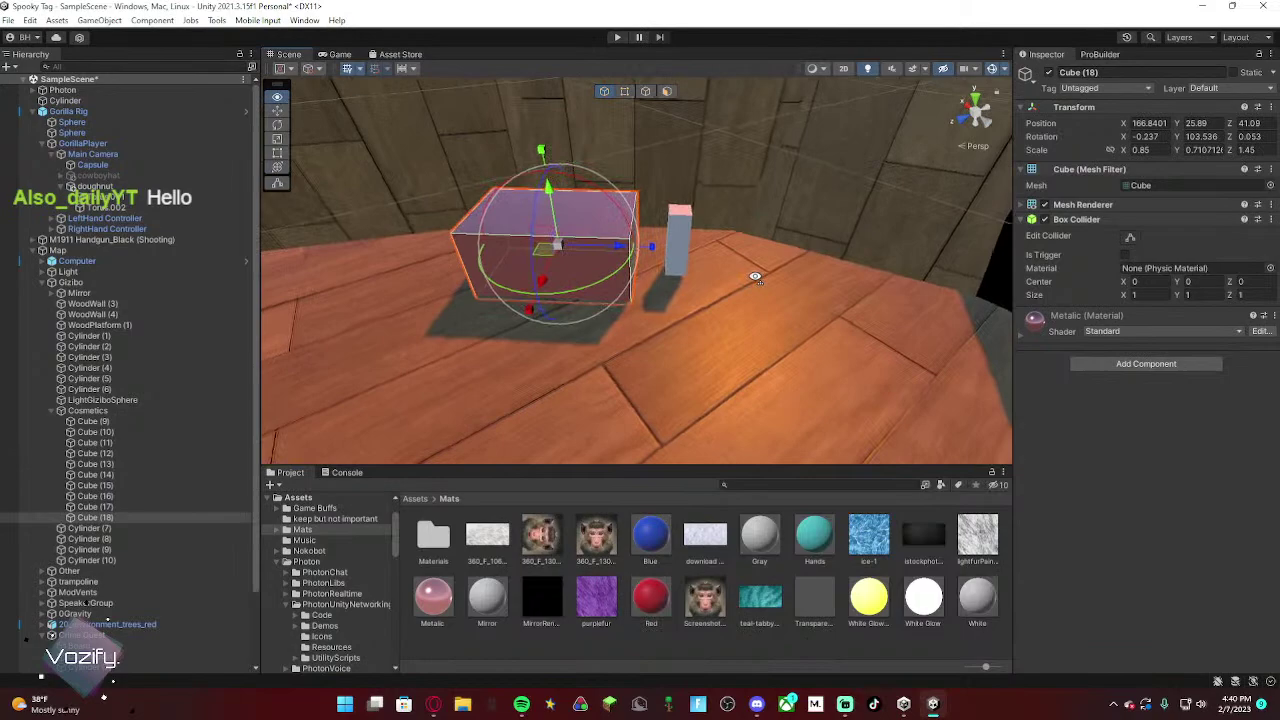
click(689, 253)
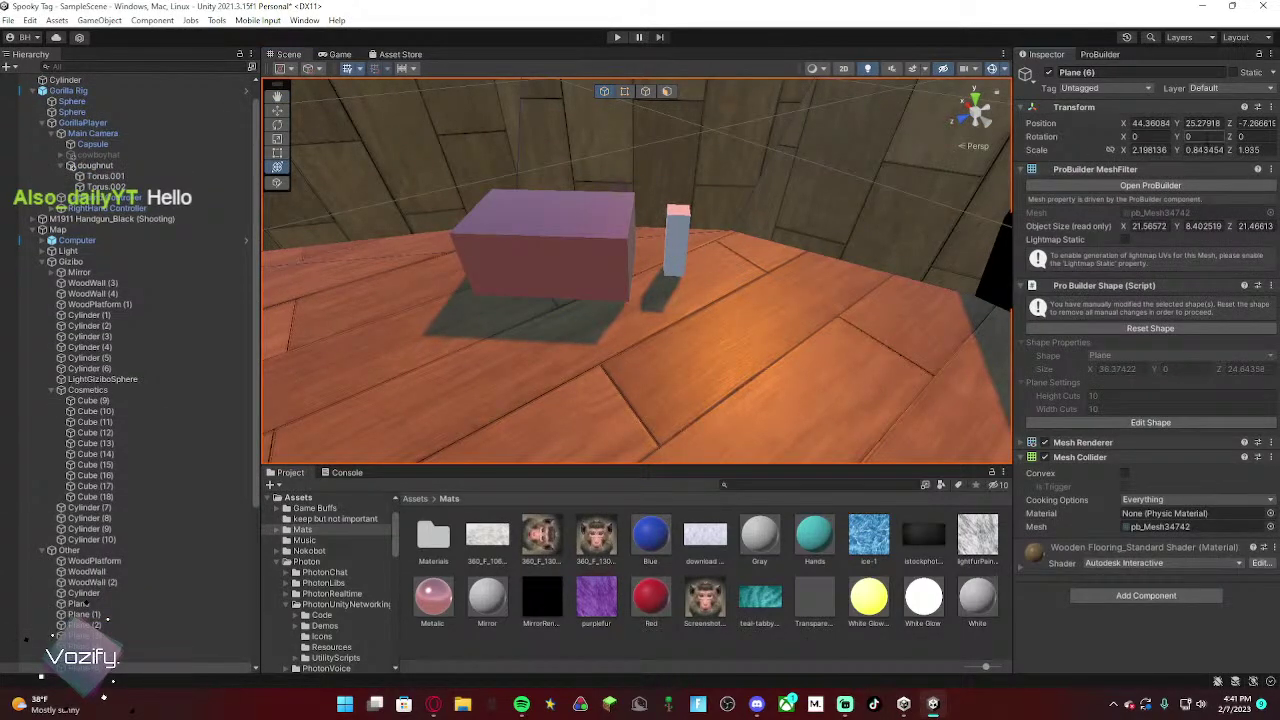
click(672, 240)
click(1210, 139)
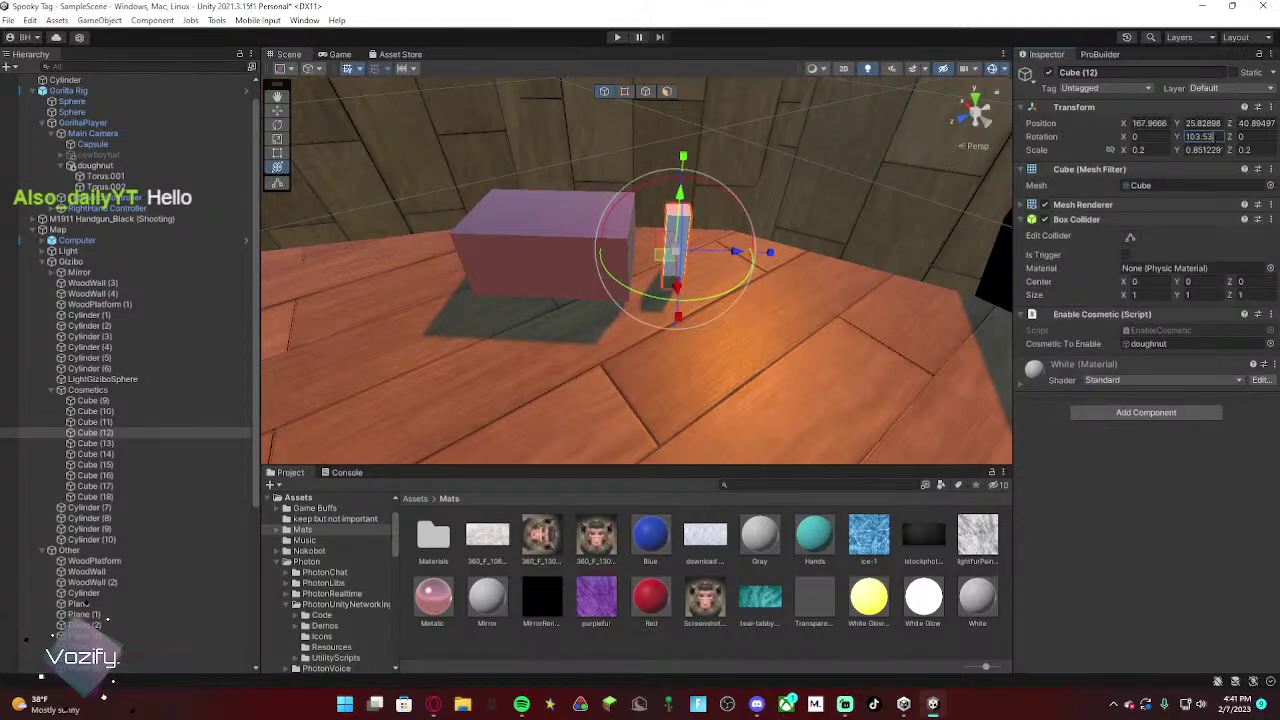
Step: Lay the white doughnut button flat by setting its Z rotation to -90, and switch to the Move tool
click(1122, 138)
click(1243, 137)
drag(1243, 140, 67, 294)
click(1269, 137)
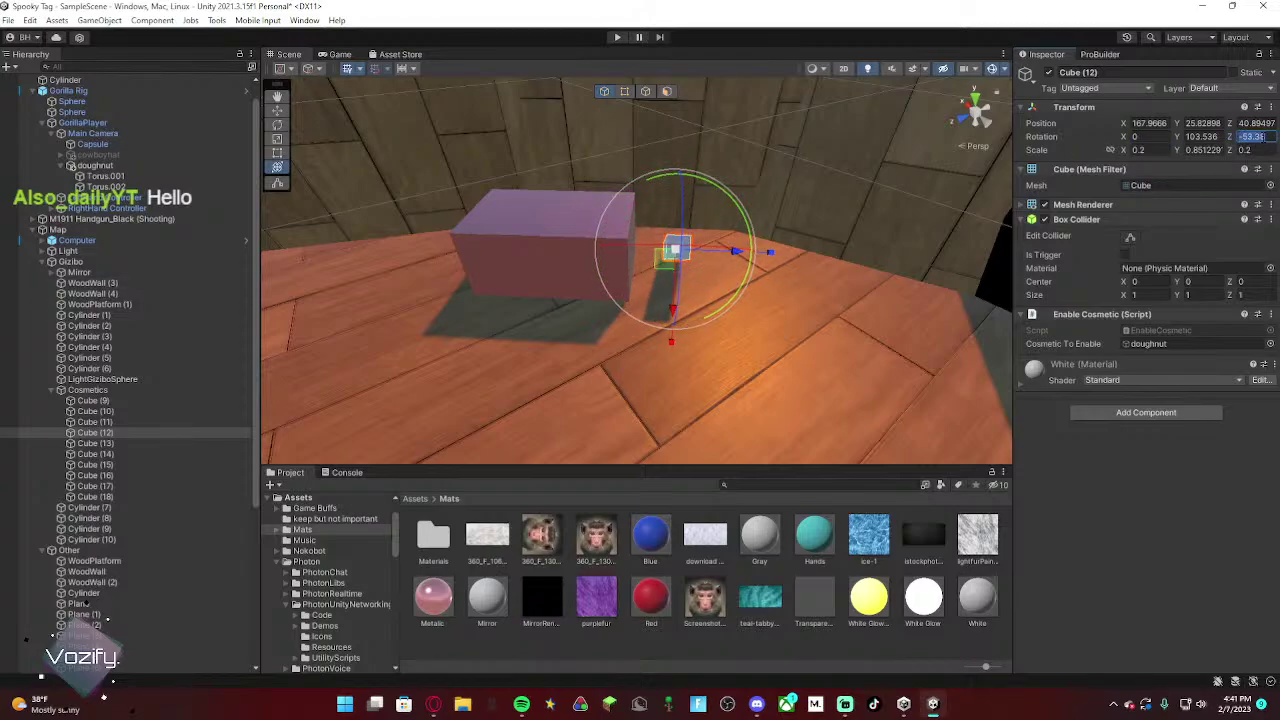
text(-90)
click(276, 113)
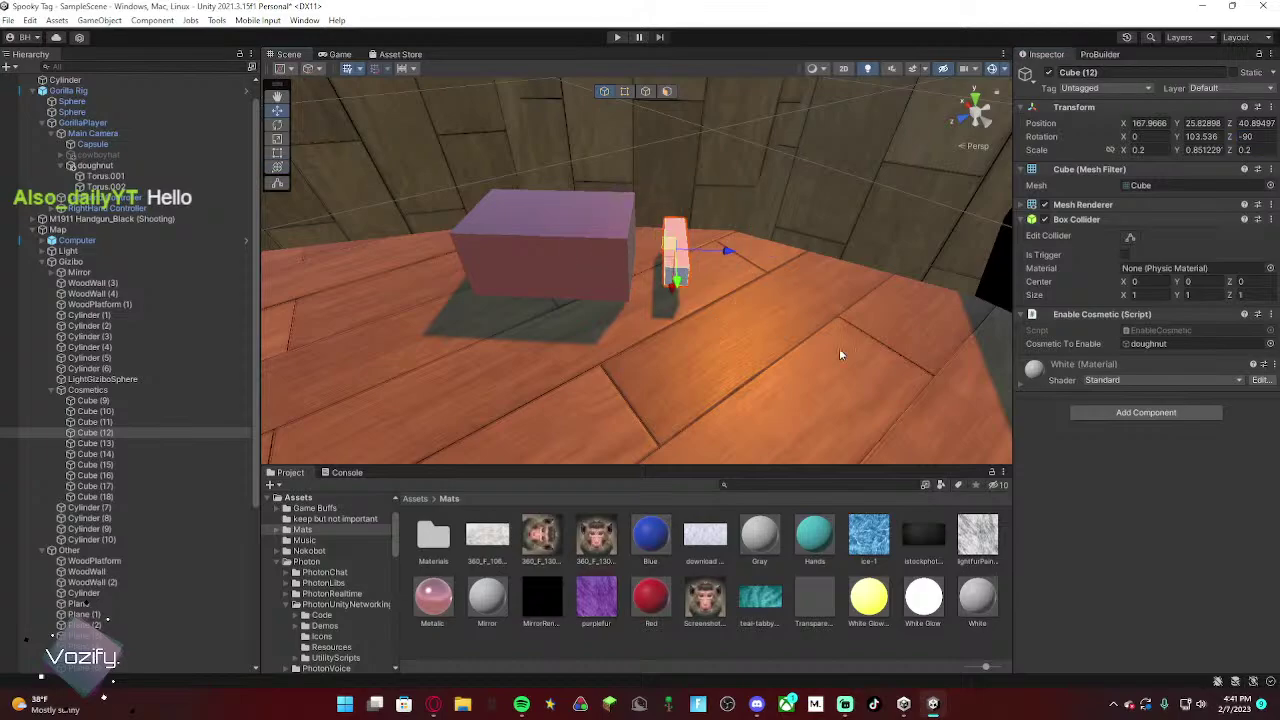
Step: Move the white doughnut button onto the front of the base cube, at about X 166.36, Y 26.02, Z 41.07
right_drag(839, 350, 839, 212)
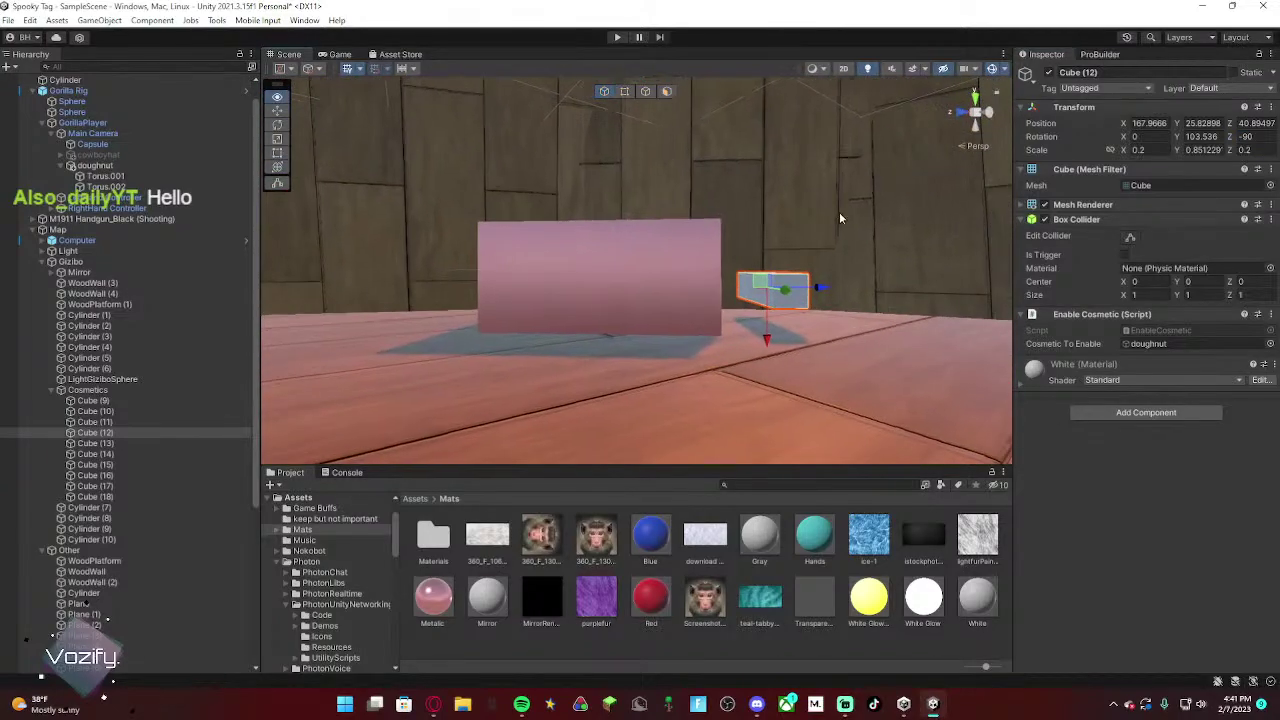
drag(762, 281, 620, 256)
right_drag(645, 258, 594, 266)
drag(594, 268, 520, 263)
right_drag(520, 263, 718, 288)
right_drag(607, 274, 518, 268)
drag(336, 262, 332, 262)
right_drag(332, 262, 426, 286)
drag(756, 282, 666, 282)
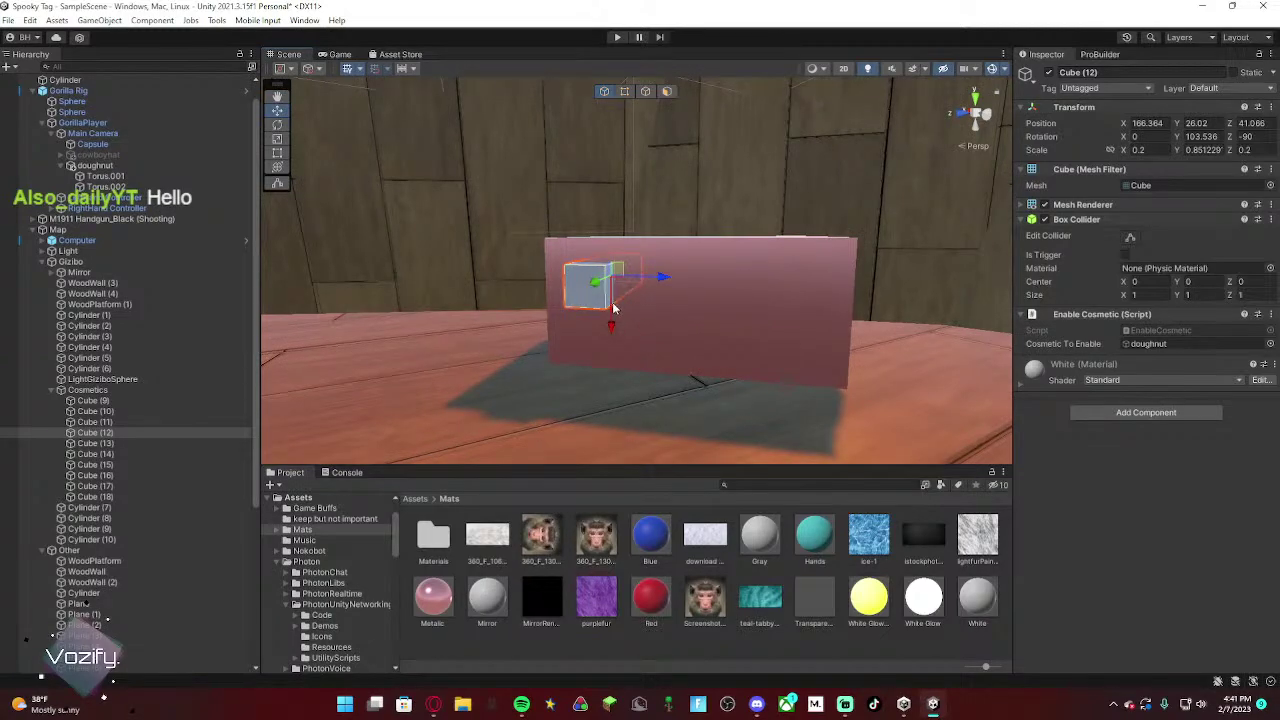
Step: Lower the white button and adjust how far it protrudes from the base's front face, to about X 166.34, Y 25.789, Z 40.99
drag(612, 325, 612, 343)
right_drag(613, 344, 808, 303)
drag(567, 248, 595, 233)
right_drag(595, 233, 469, 244)
drag(710, 274, 690, 280)
drag(741, 231, 708, 306)
right_drag(708, 306, 704, 272)
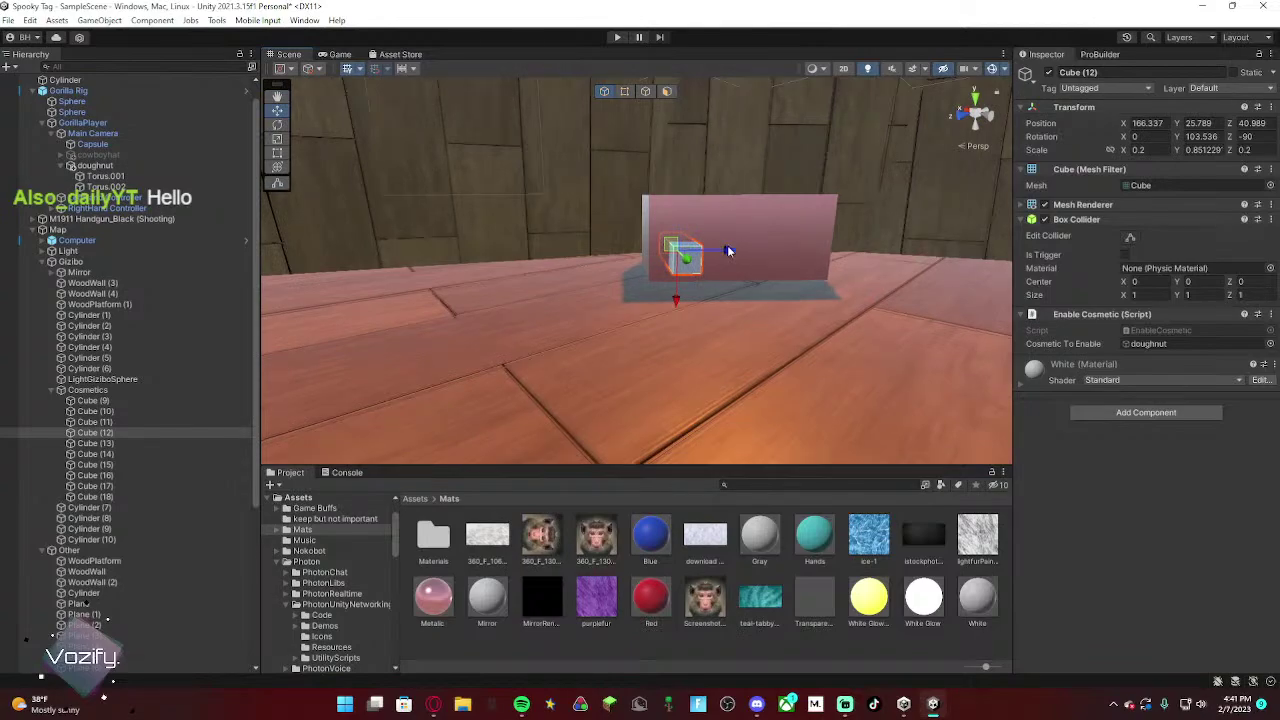
Step: Shrink the base cube to a scale of about 0.5 in Y and 0.7 in Z
click(763, 241)
middle_drag(763, 241, 679, 239)
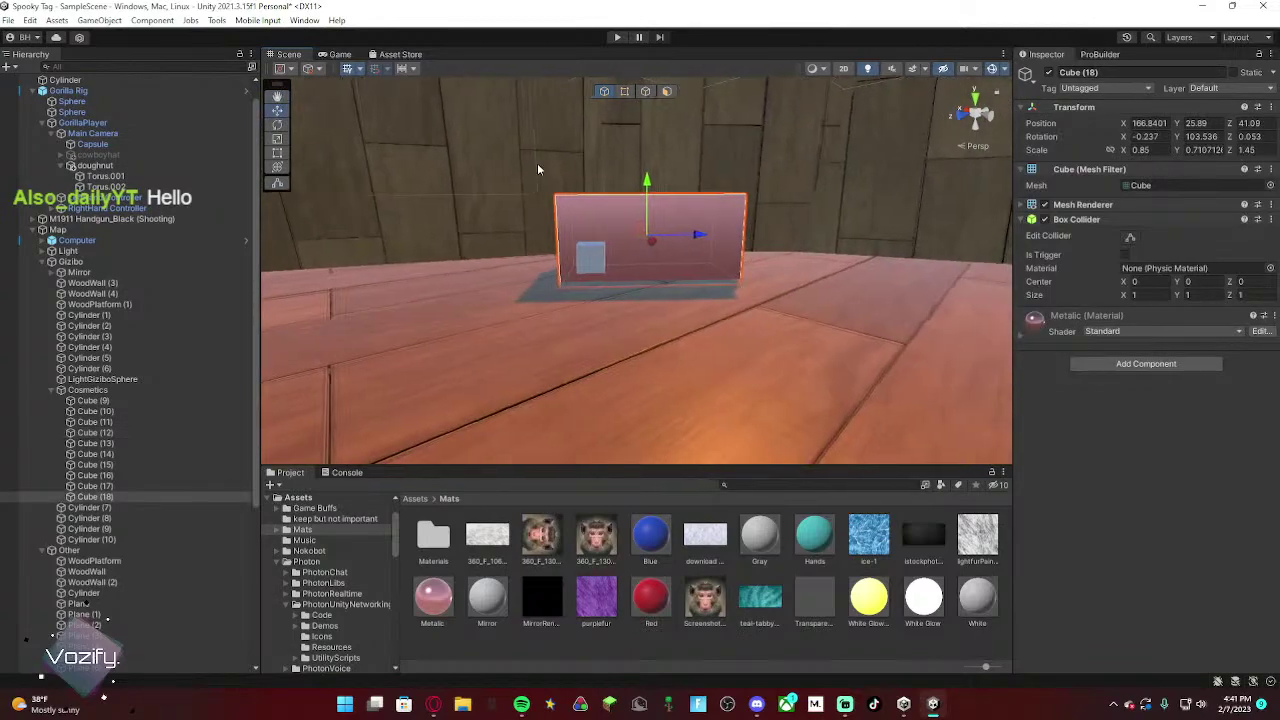
click(279, 167)
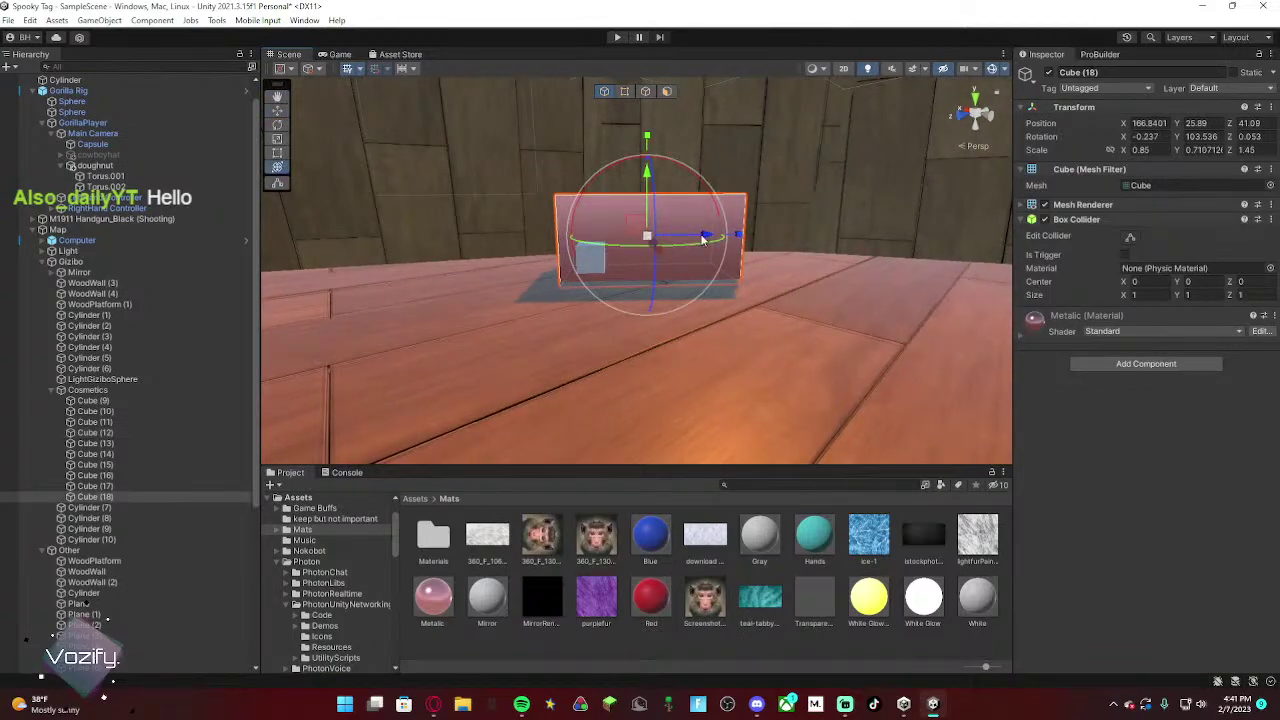
drag(737, 235, 720, 235)
drag(647, 135, 647, 151)
drag(739, 237, 721, 237)
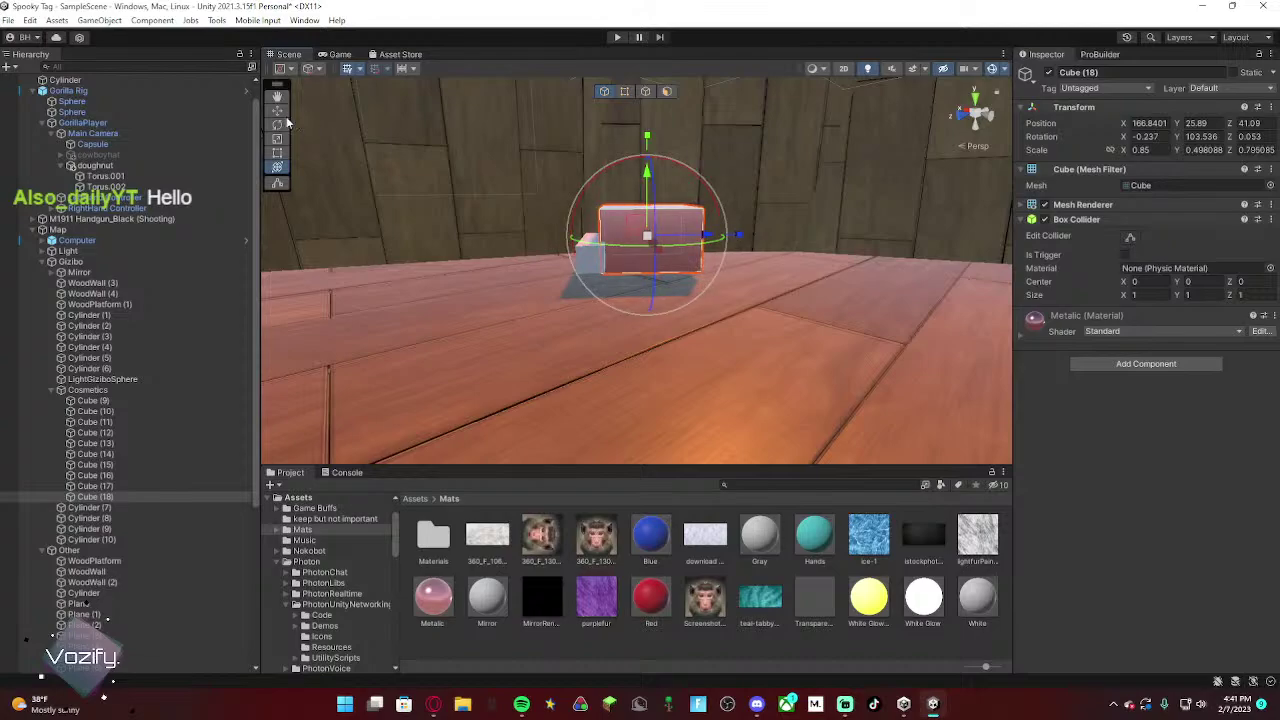
Step: Lower the resized base cube onto the floor and shift the white button sideways onto its front face
click(279, 112)
drag(646, 186, 644, 202)
click(586, 260)
drag(643, 251, 677, 249)
Step: Delete the old cosmetic stand near the gun, including its base cube and all of its remaining red and white buttons
right_drag(622, 297, 803, 251)
click(720, 270)
right_drag(720, 270, 681, 332)
shift+click(629, 289)
shift+click(620, 319)
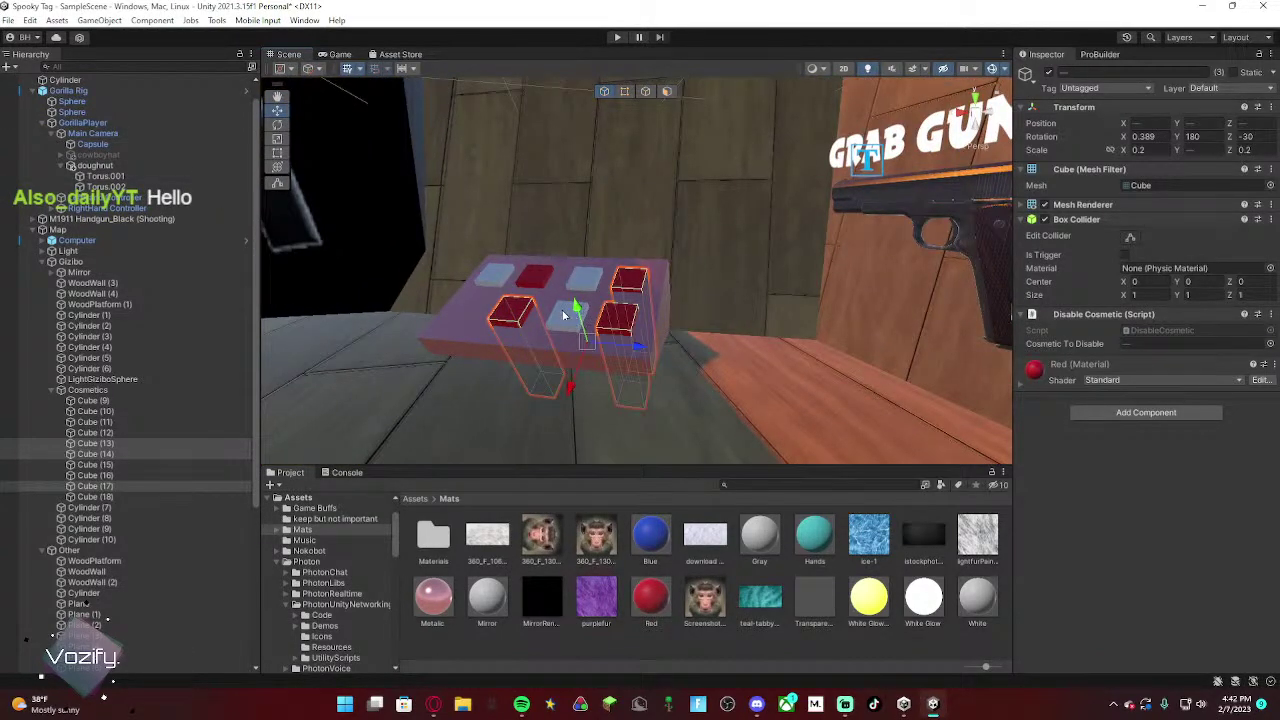
shift+click(563, 311)
shift+click(577, 279)
shift+click(534, 273)
shift+click(505, 274)
shift+click(479, 311)
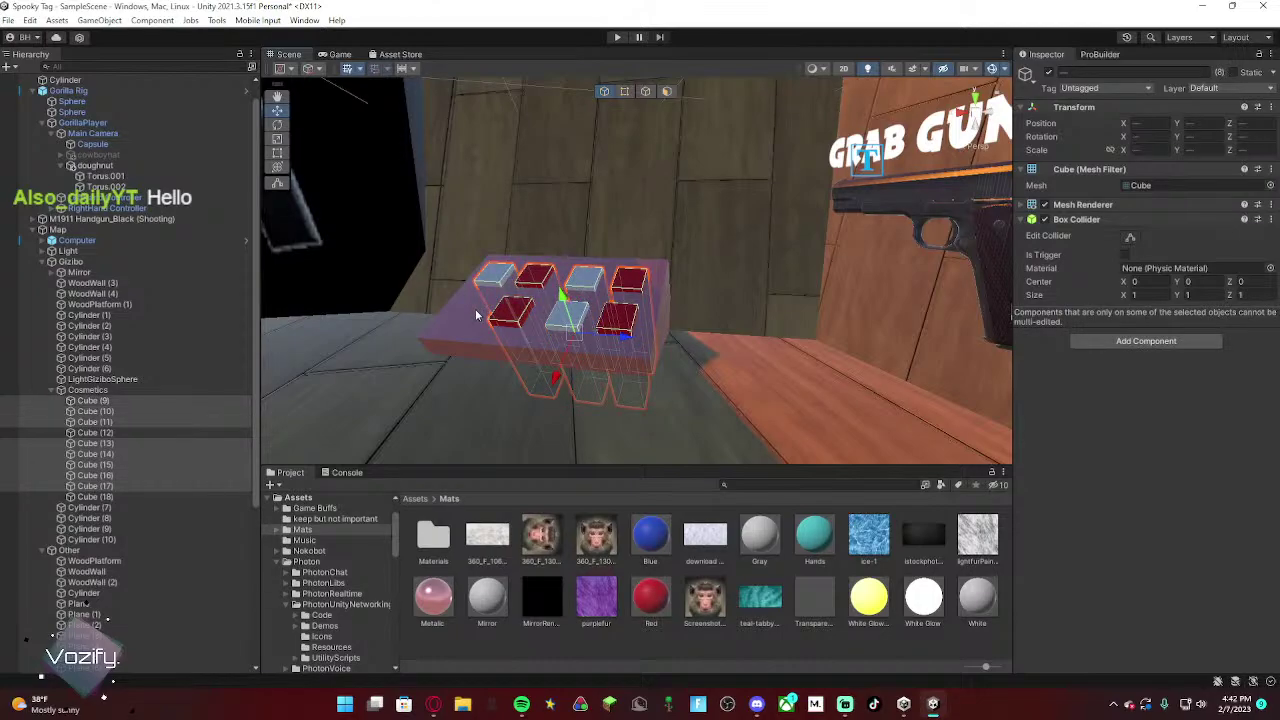
right_click(180, 421)
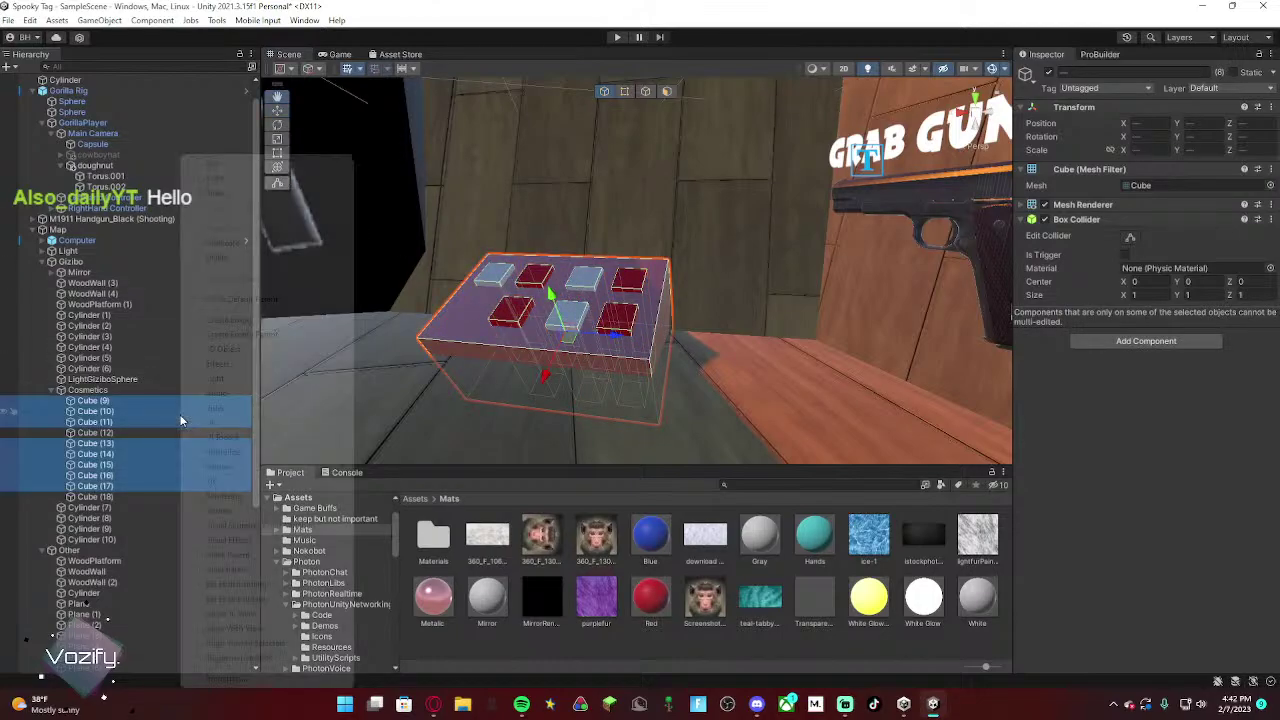
click(275, 258)
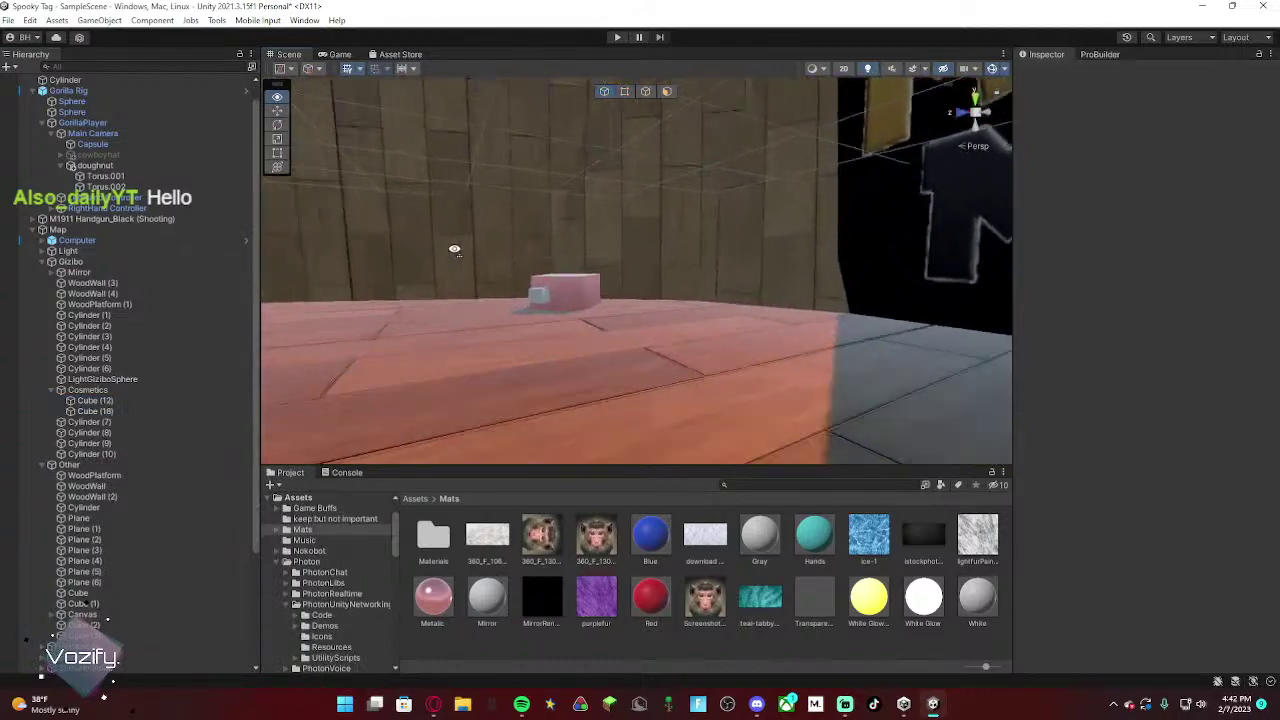
Step: Duplicate the white doughnut button and move the copy beside it on the base's front face, to about X 166.99, Z 40.83
click(550, 288)
key(ctrl+d)
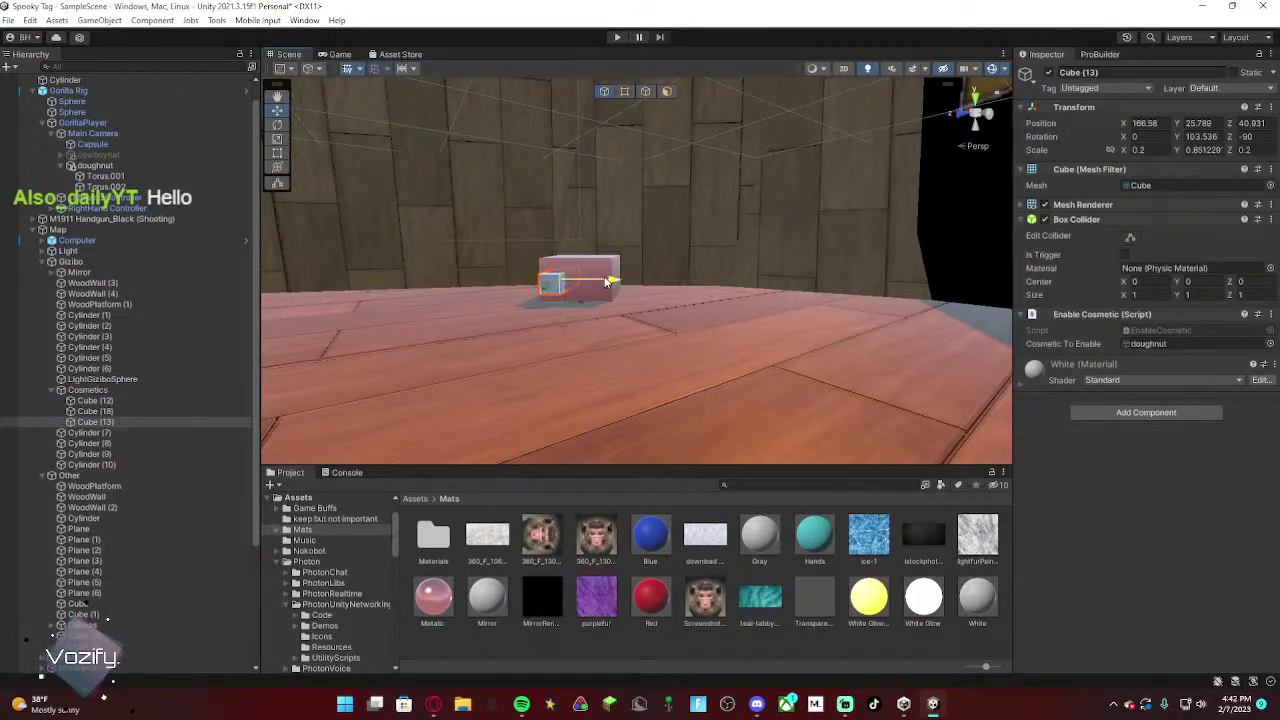
drag(606, 282, 649, 285)
right_drag(654, 303, 657, 336)
key(w)
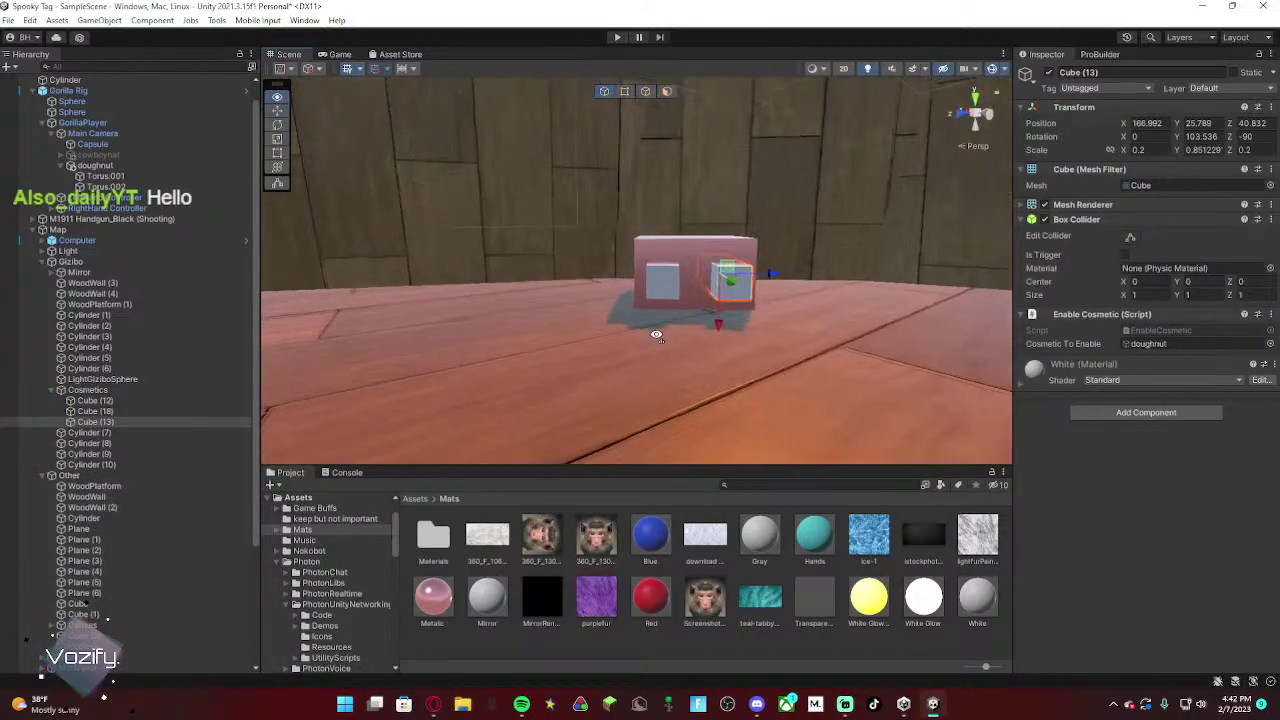
mouse_move(656, 335)
alt+mouse_down()
mouse_move(686, 331)
mouse_move(709, 366)
mouse_move(669, 331)
mouse_move(672, 318)
alt+mouse_up()
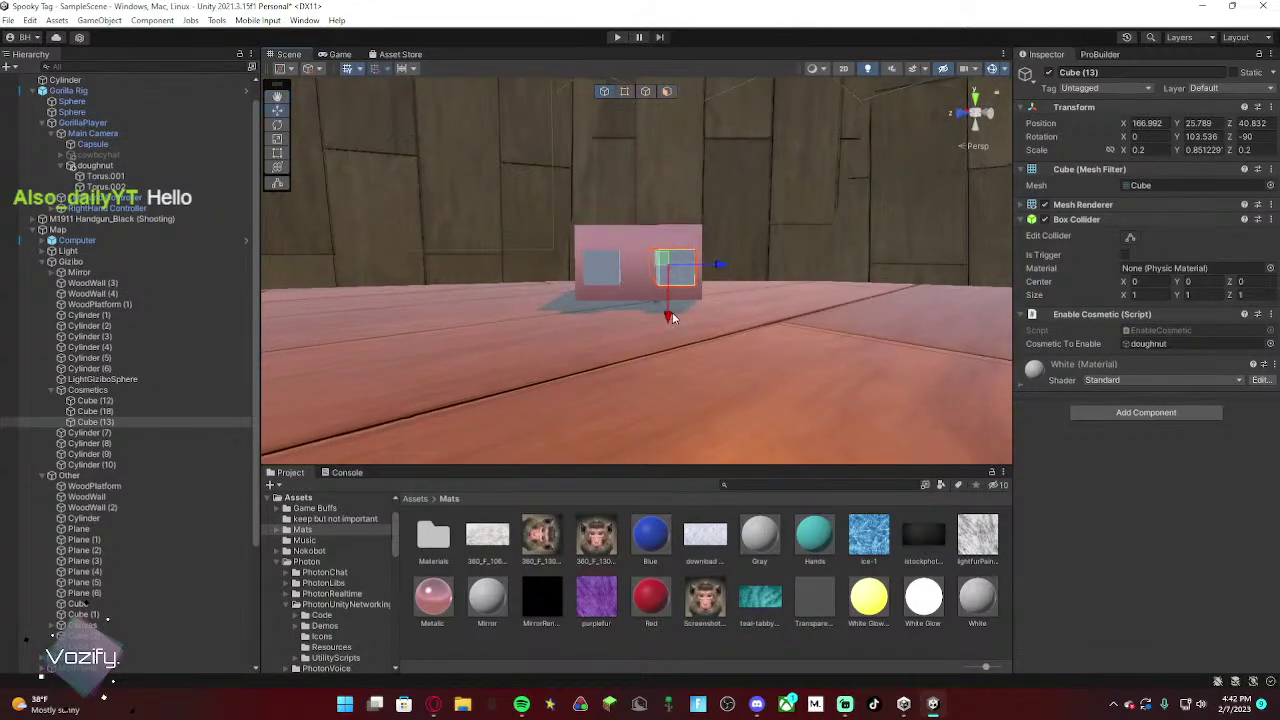
Step: Space the two buttons evenly on the front face, with the copy at about X 166.96, Z 40.84 and the original at X 166.61, Z 40.92
mouse_move(738, 253)
right_down()
mouse_move(751, 171)
mouse_move(714, 231)
mouse_move(814, 226)
mouse_move(743, 237)
mouse_move(736, 203)
mouse_move(757, 201)
mouse_move(717, 266)
right_up()
key(w)
click(814, 226)
key(s)
key(w)
key(s)
key(w)
key(s)
key(w)
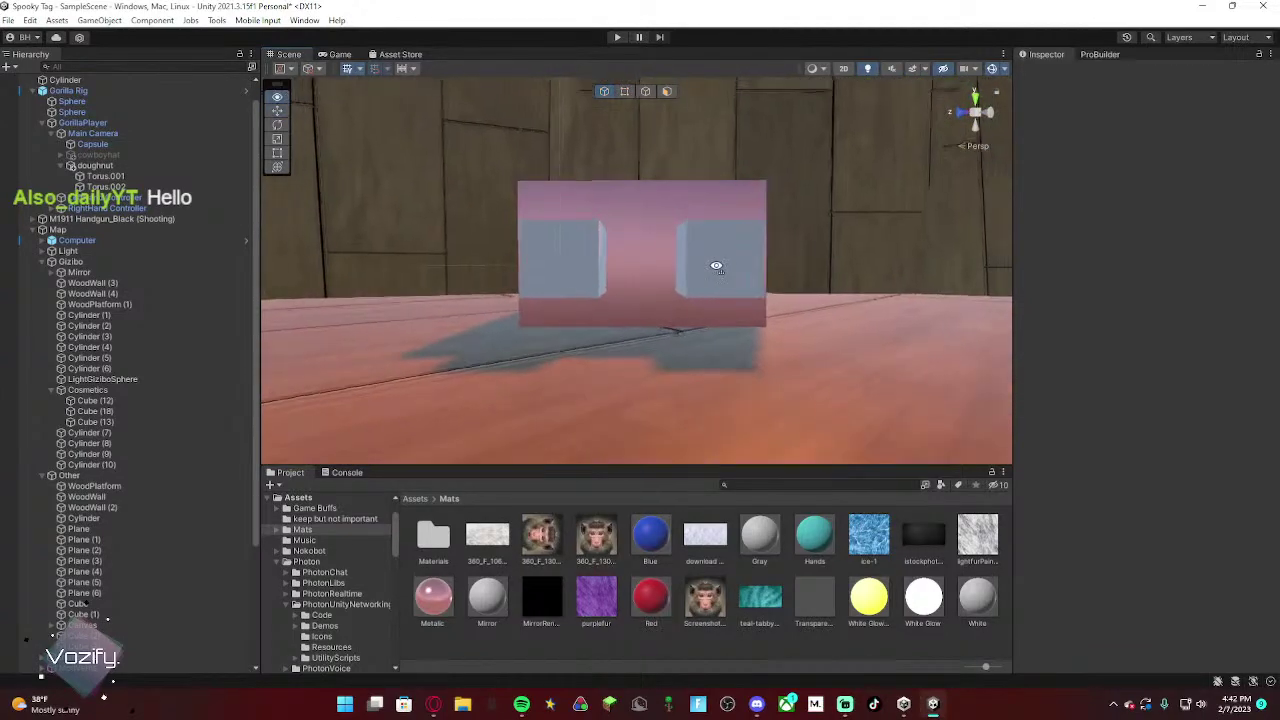
scroll(716, 266, down, 5)
click(690, 268)
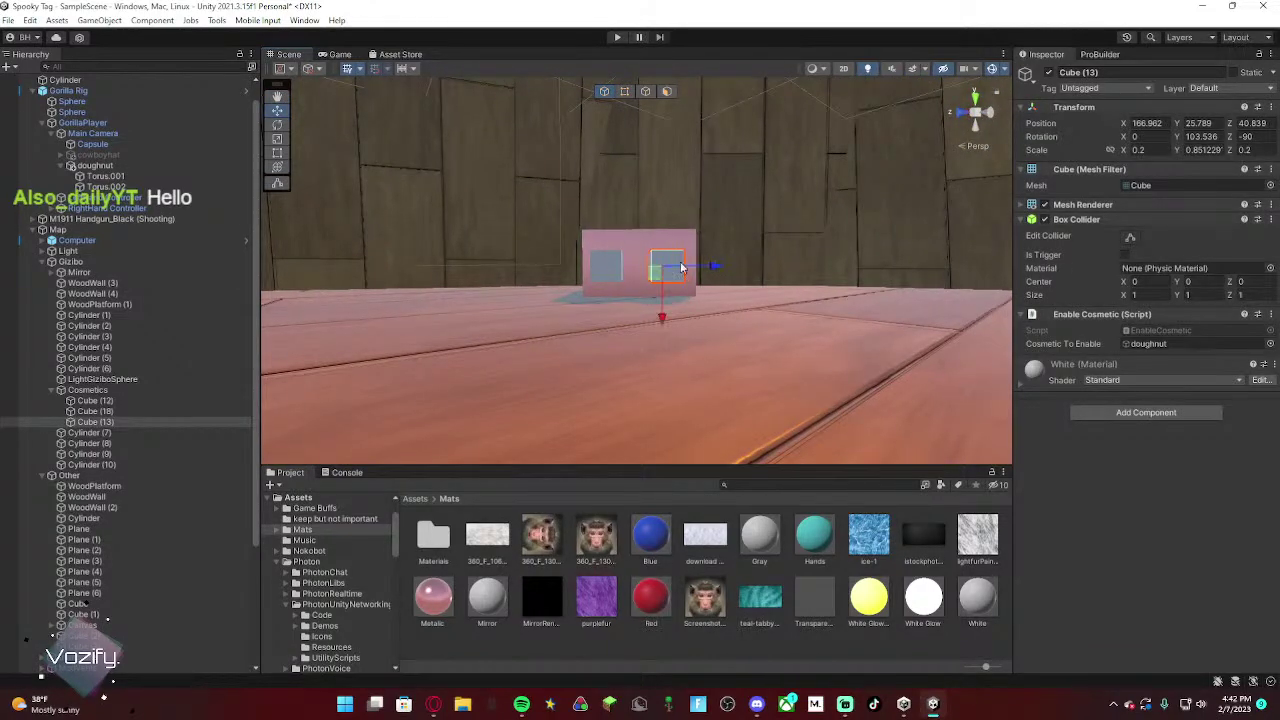
click(683, 268)
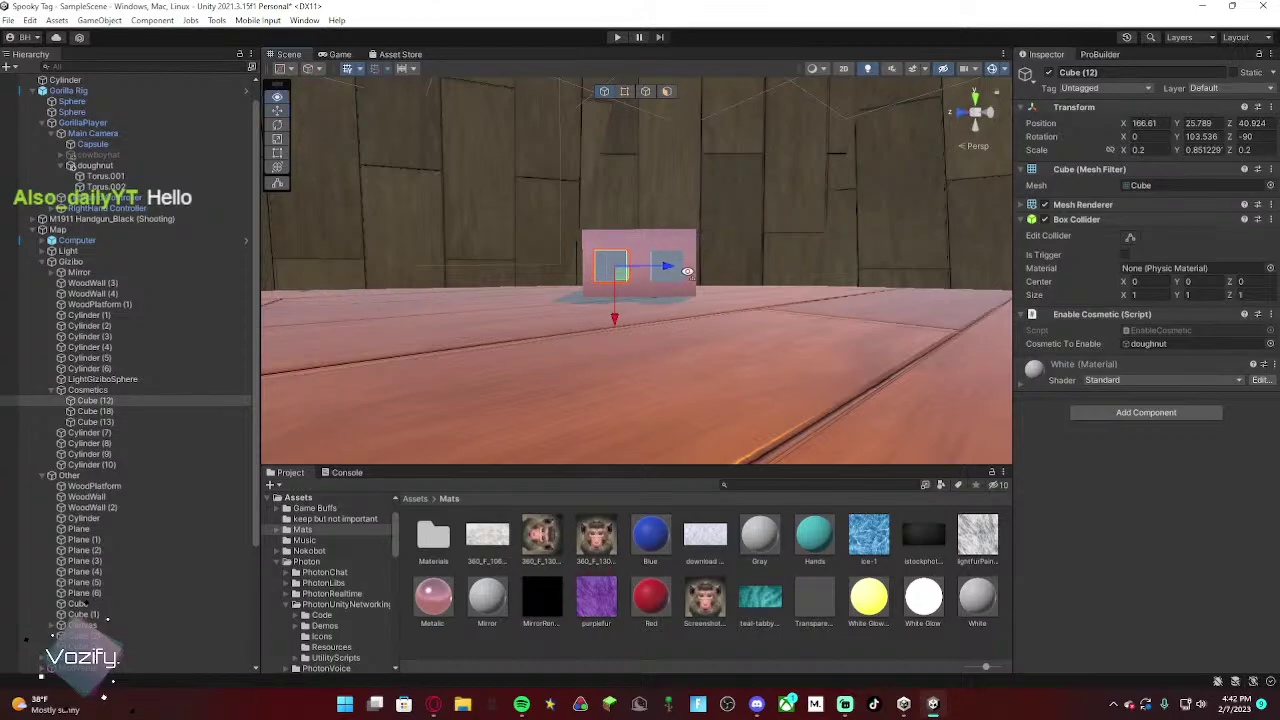
alt+drag(687, 271, 688, 284)
click(688, 284)
right_drag(688, 284, 688, 284)
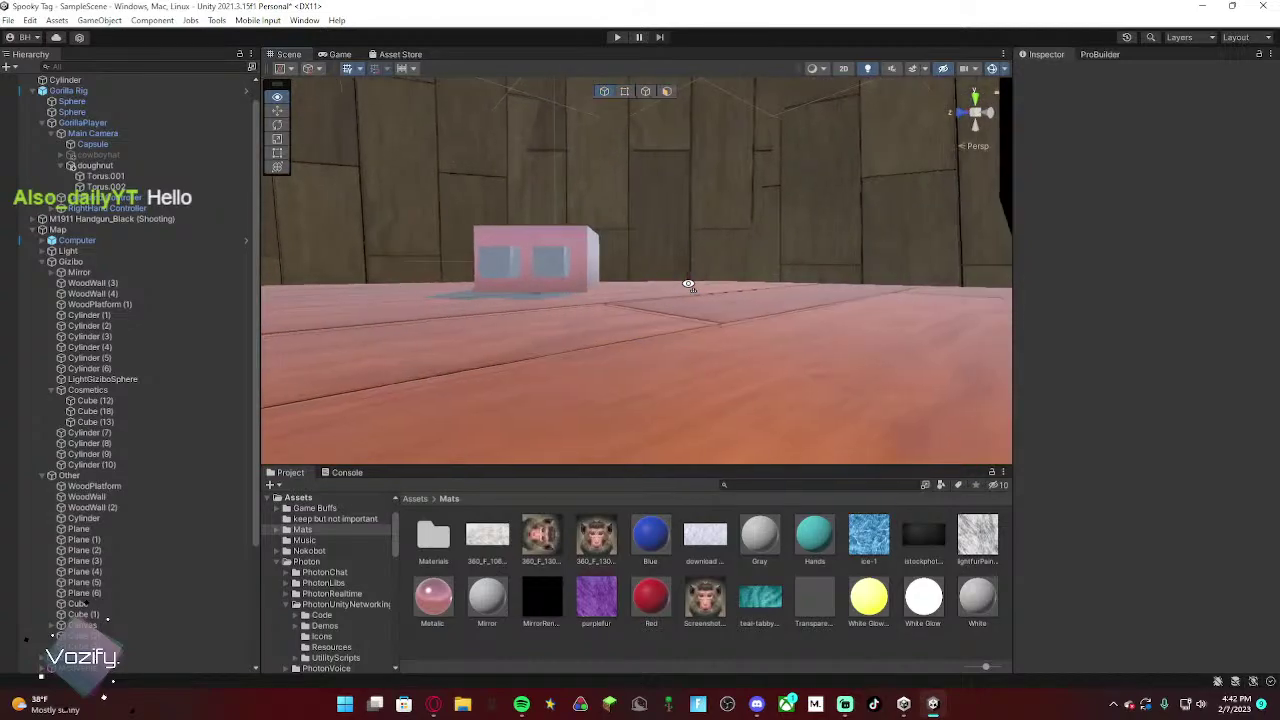
alt+drag(688, 284, 688, 285)
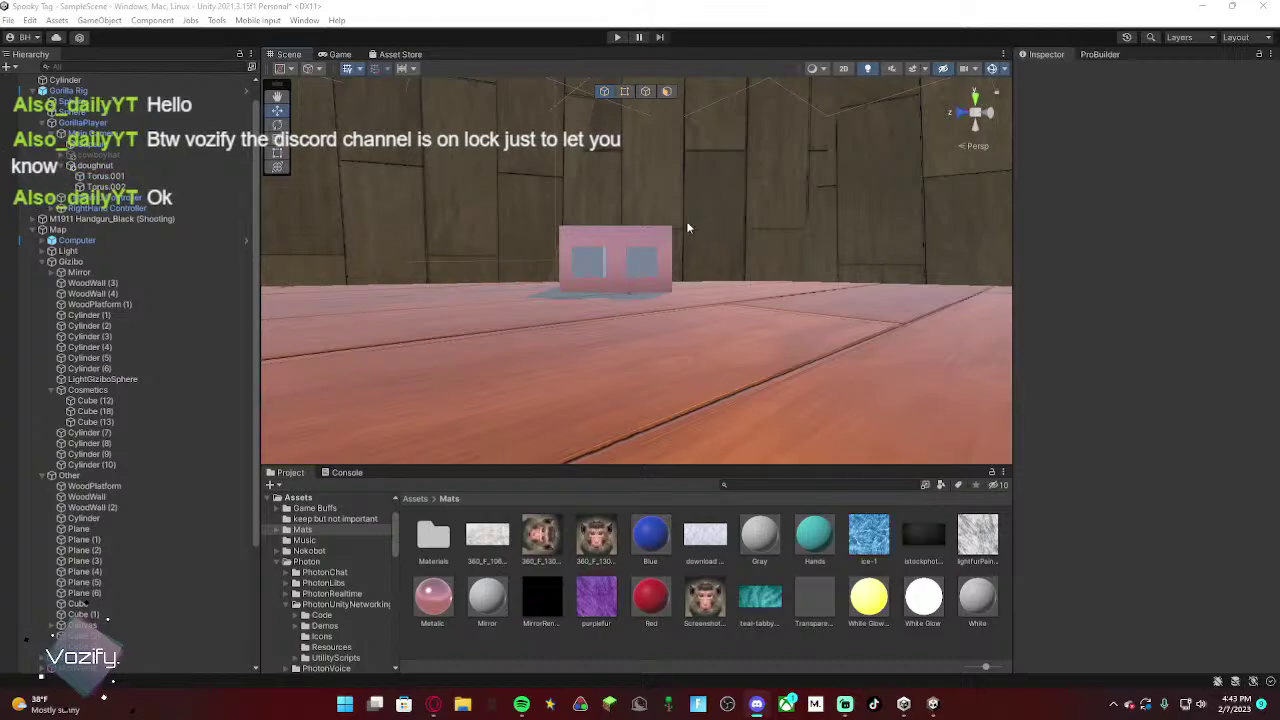
Step: Apply the Red material to the duplicated button on the new stand
right_drag(687, 224, 674, 223)
key(w)
scroll(642, 256, down, 5)
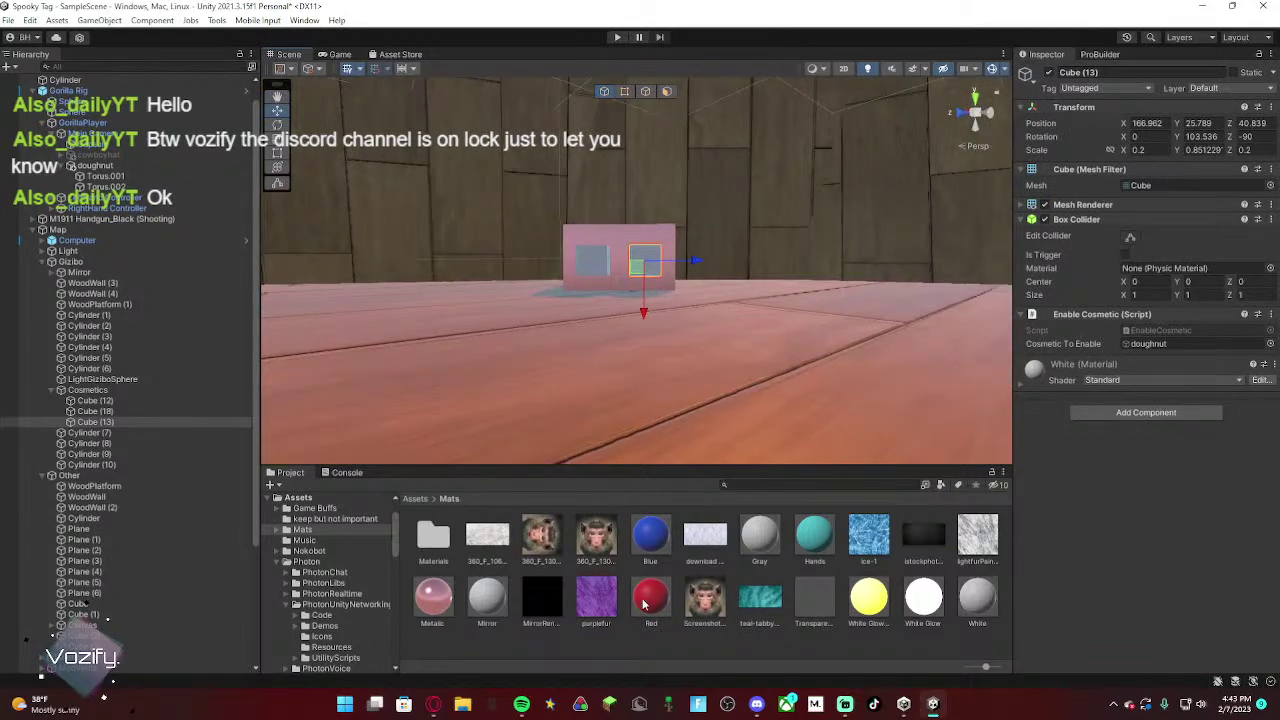
drag(651, 597, 700, 265)
scroll(727, 270, up, 3)
scroll(727, 270, up, 5)
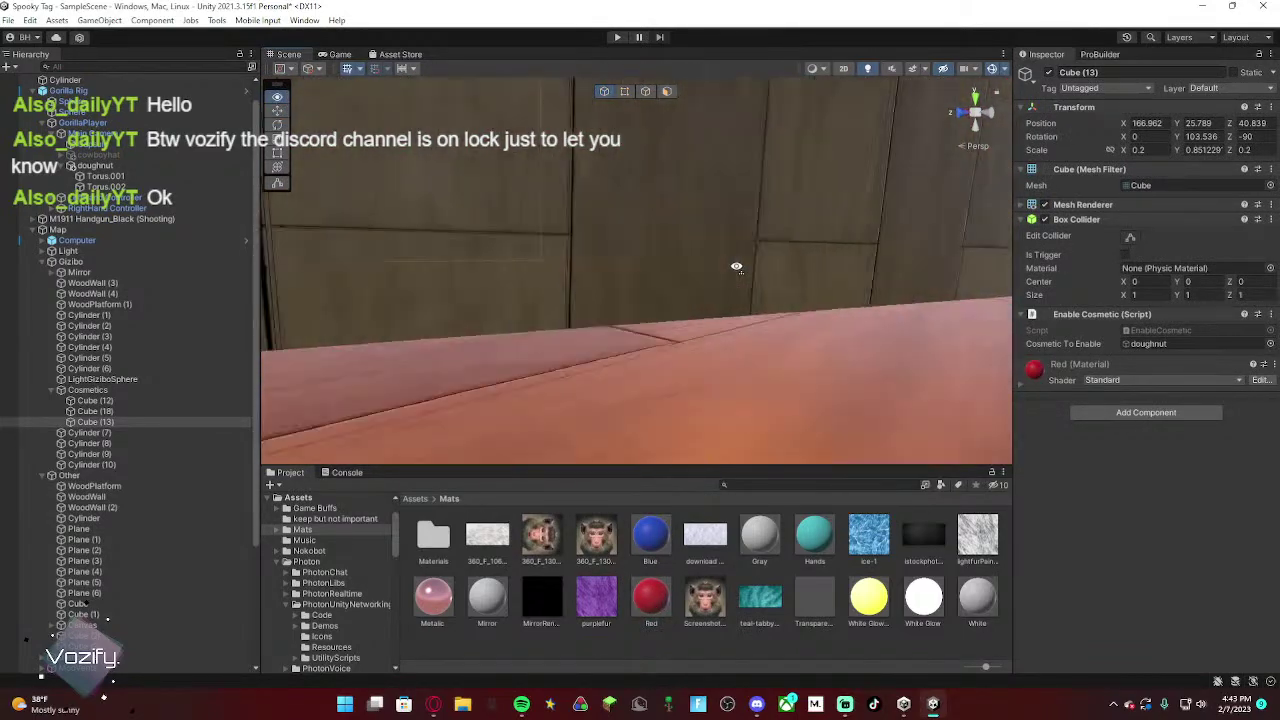
Step: Select the white and red buttons together and push them further into the base cube so they protrude less
click(737, 272)
key(s)
right_drag(737, 268, 955, 541)
key(w)
alt+drag(957, 541, 630, 484)
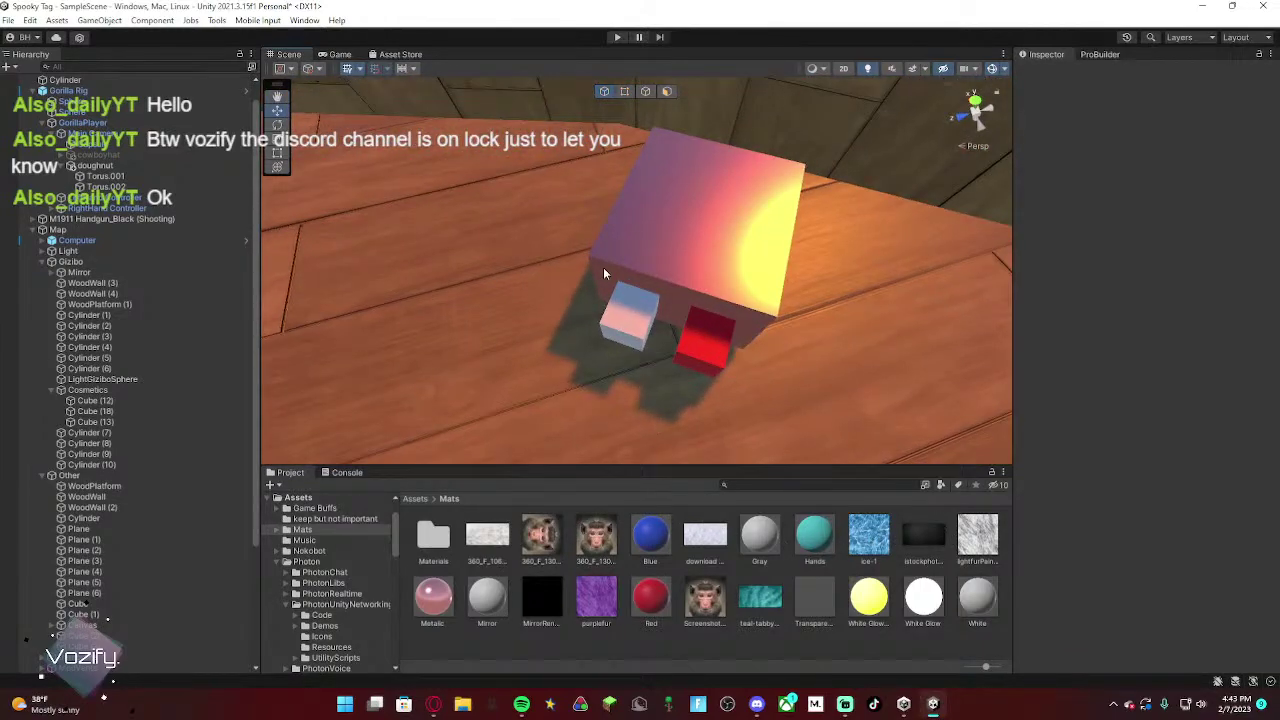
click(637, 325)
shift+click(693, 336)
drag(676, 320, 674, 310)
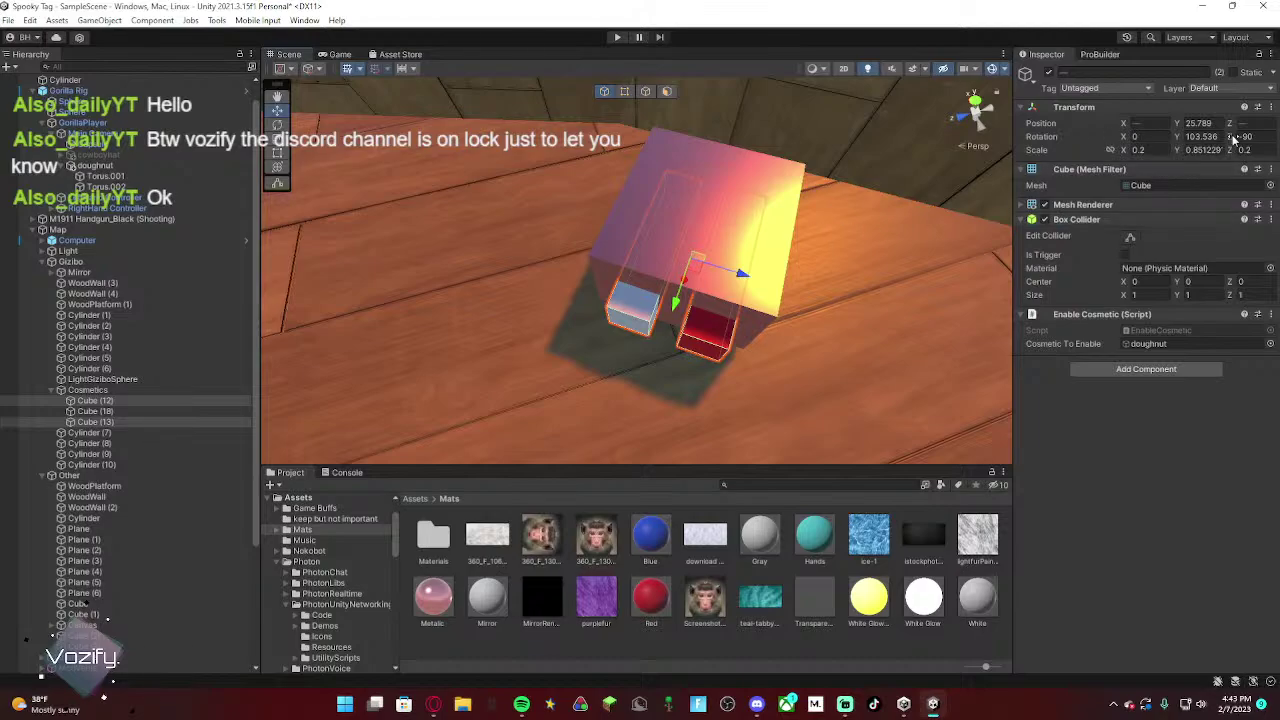
Step: Tilt both buttons by setting their Z rotation to -80, and clear the selection
drag(1268, 129, 185, 119)
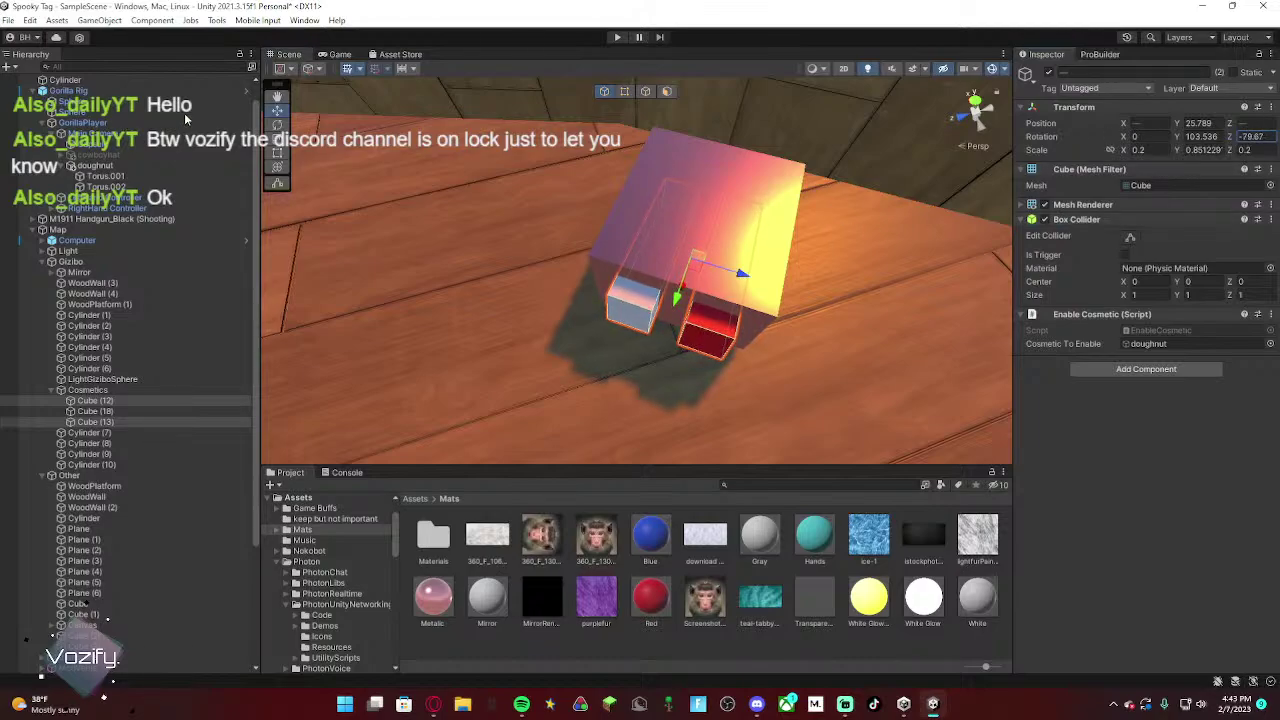
right_drag(633, 277, 628, 263)
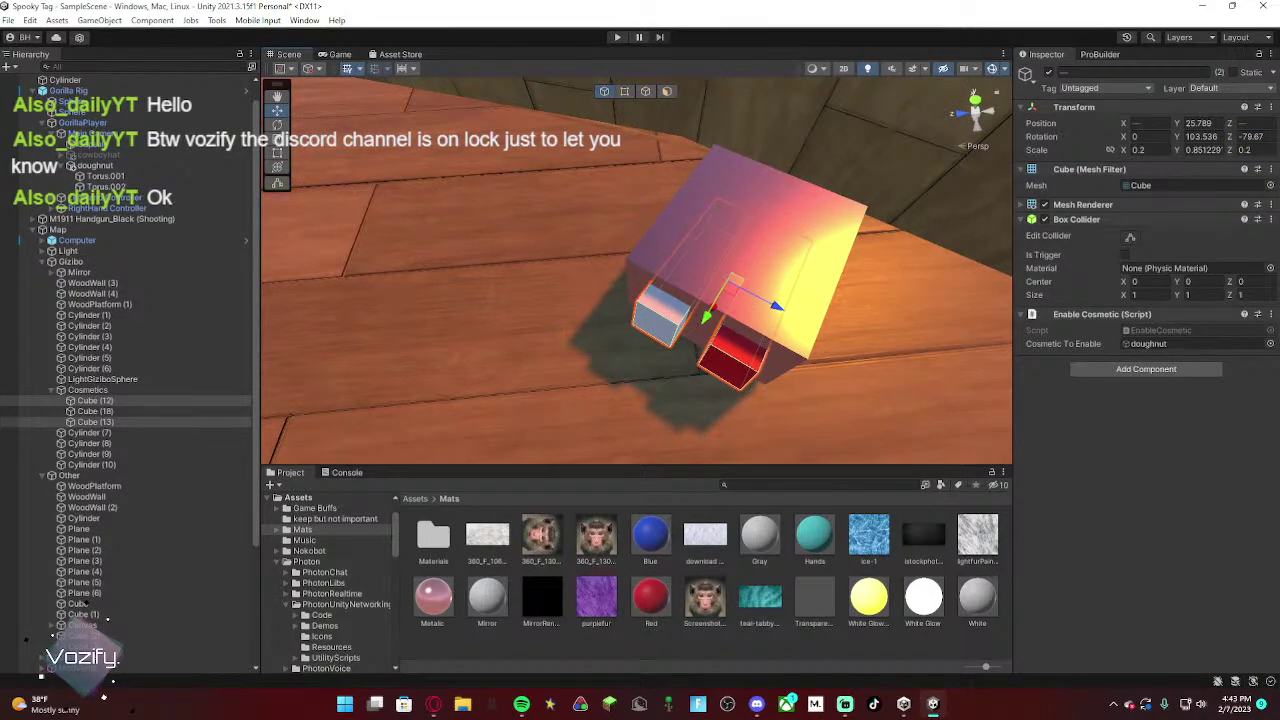
text(-80)
right_drag(760, 250, 772, 216)
click(827, 215)
Step: Examine the new stand from the front, check the white button's settings, and view the stand's place in the room
key(alt+Tab)
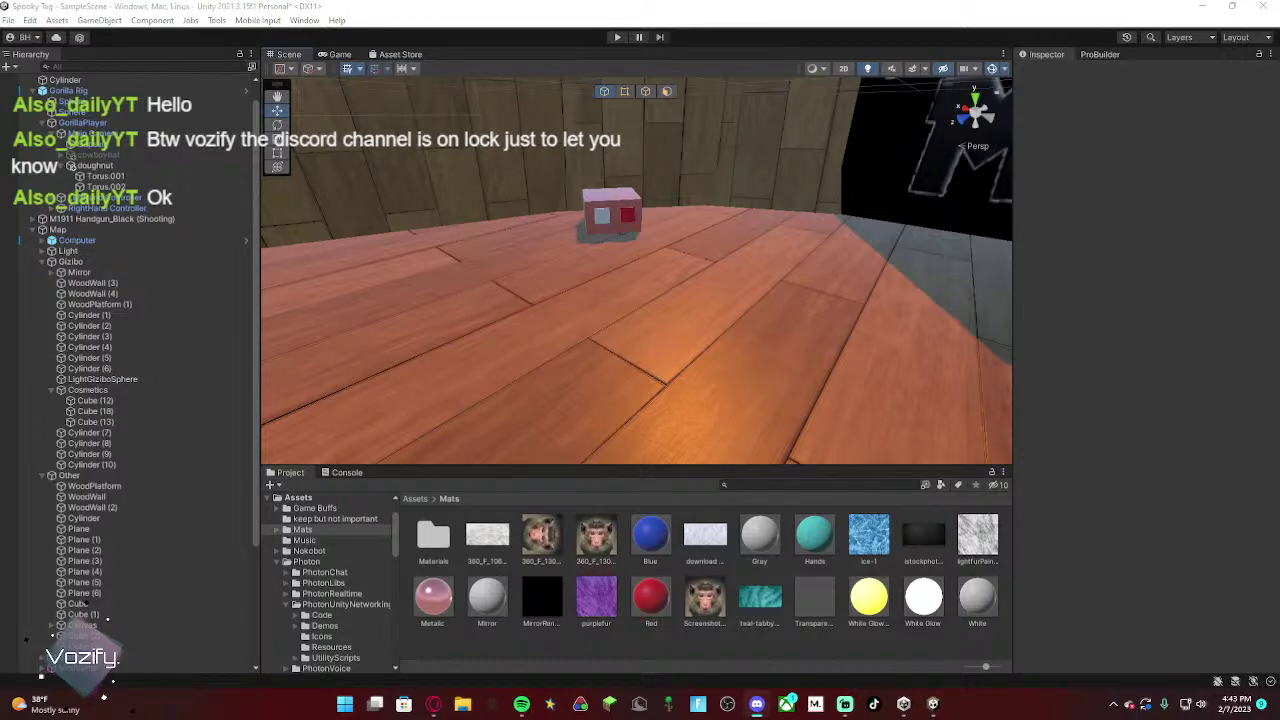
right_drag(834, 264, 724, 238)
key(w)
key(s)
key(w)
key(s)
click(616, 271)
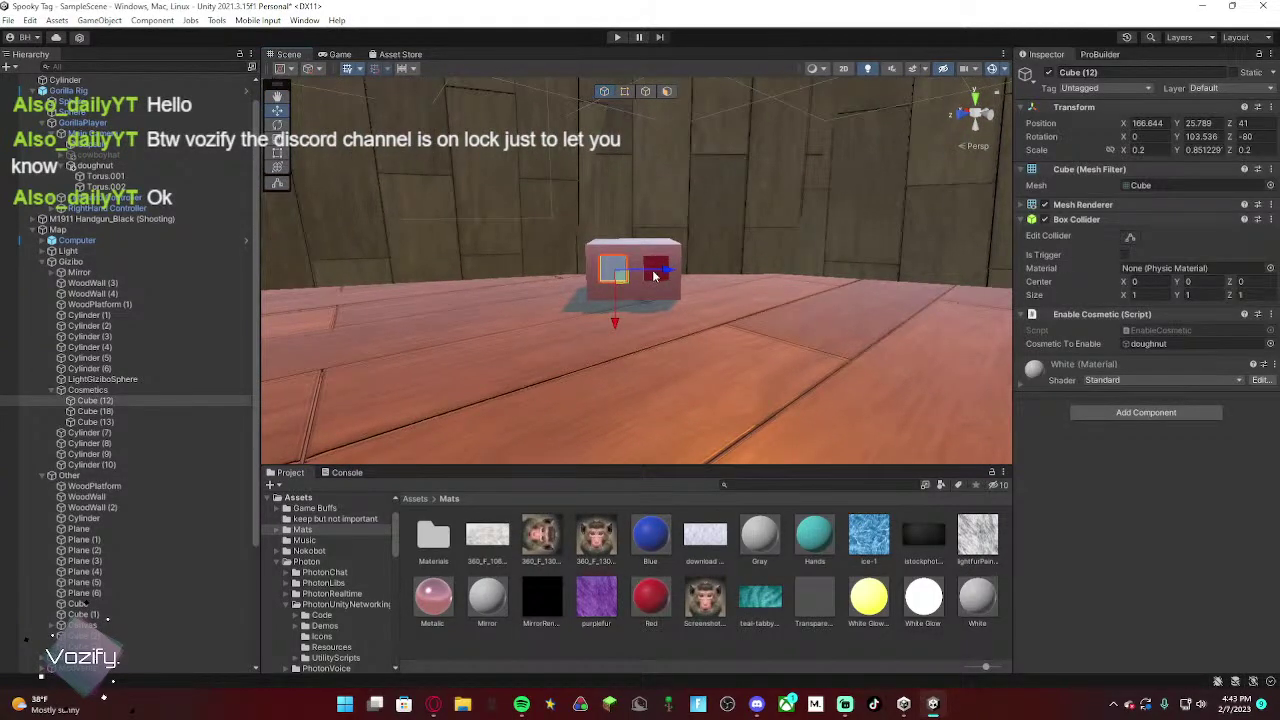
right_drag(658, 276, 1034, 371)
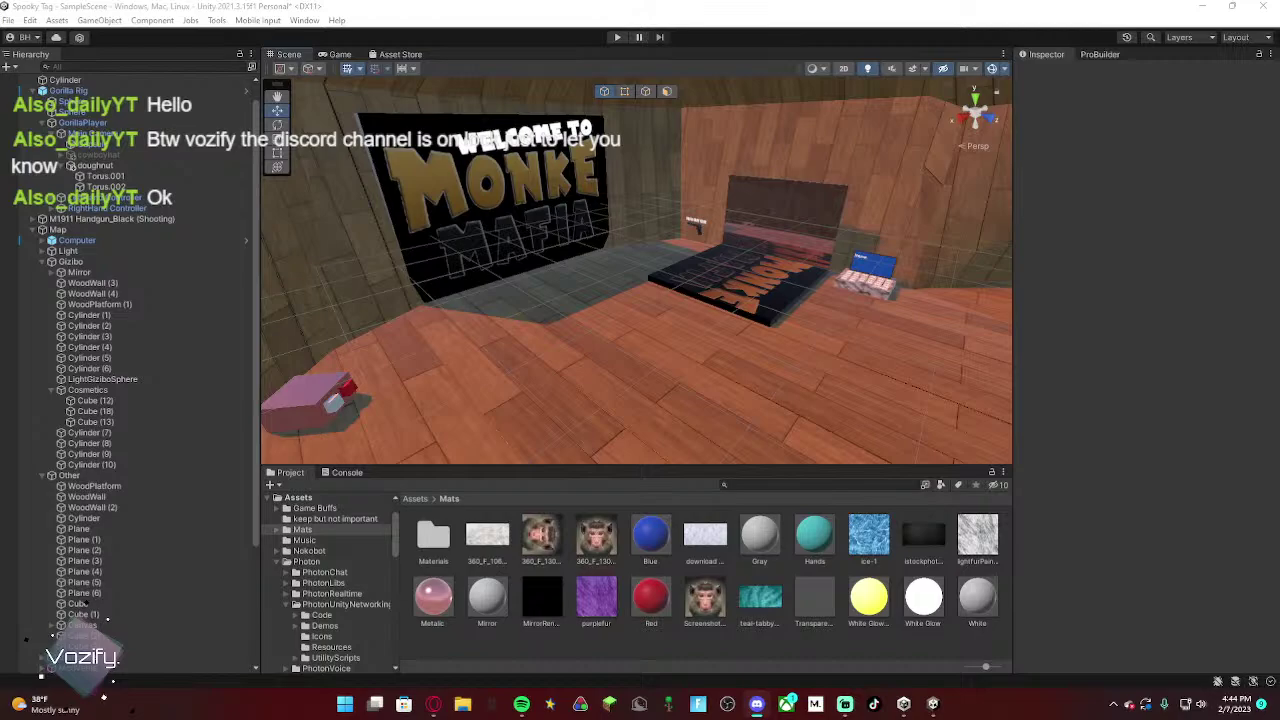
key(alt+Tab)
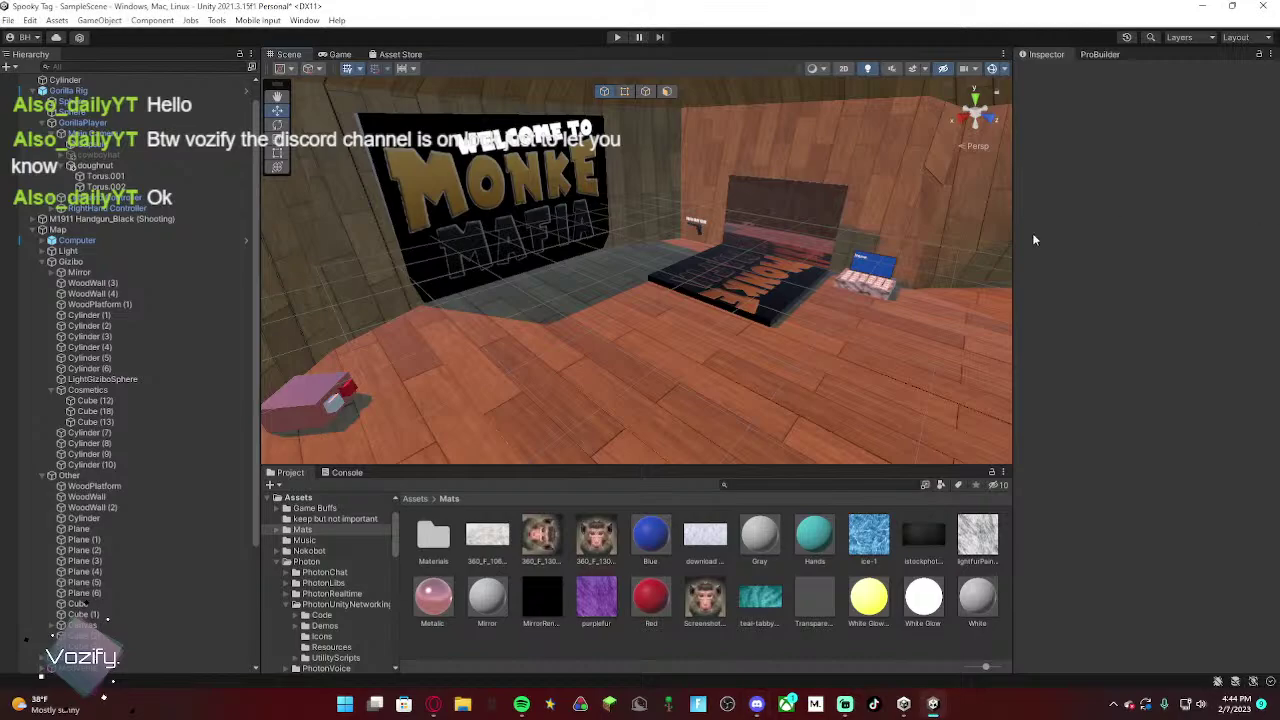
Step: Select the doughnut and move it close to the new stand, at about X 49.05, Y -17.62, Z -35.15
right_drag(990, 242, 297, 277)
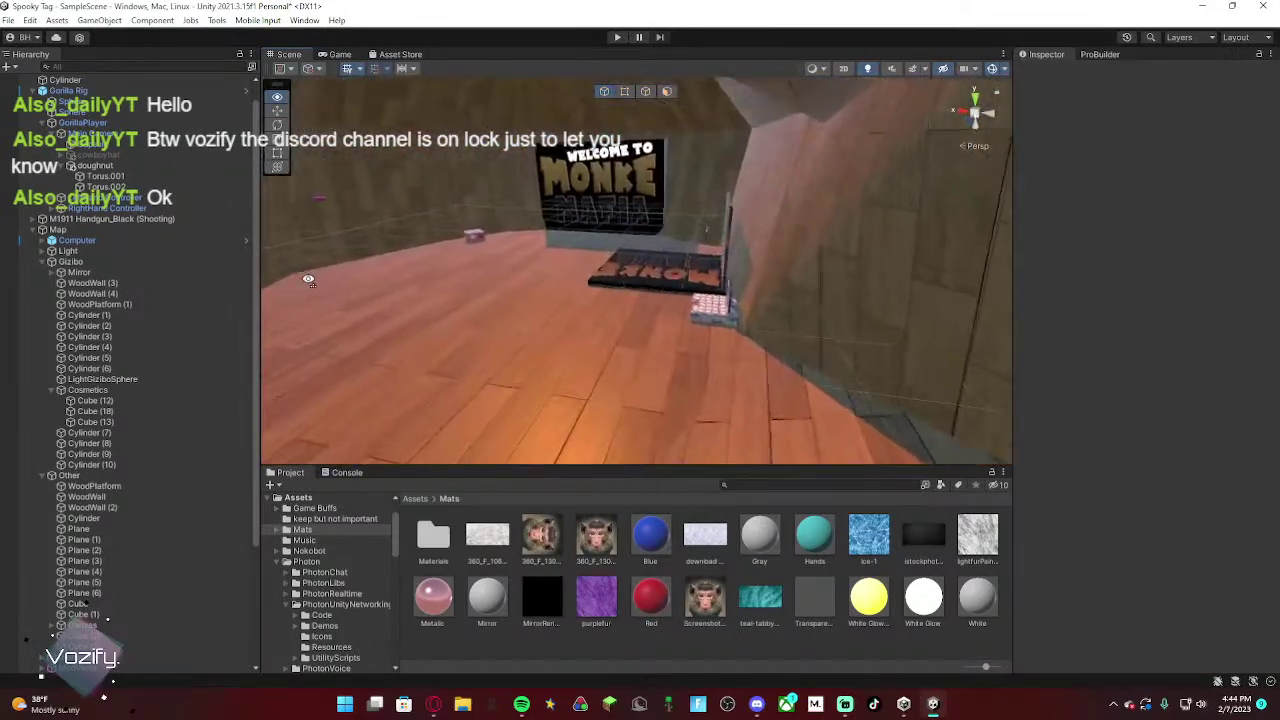
right_drag(358, 186, 389, 200)
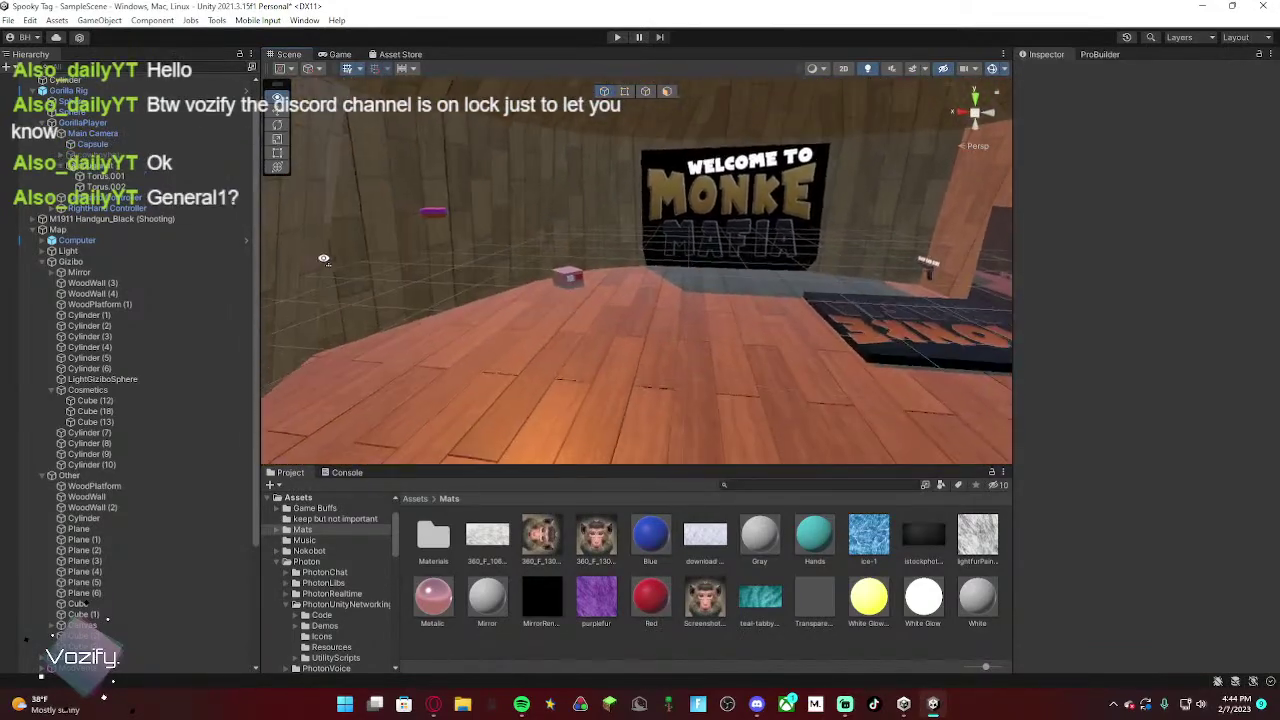
right_drag(323, 259, 563, 257)
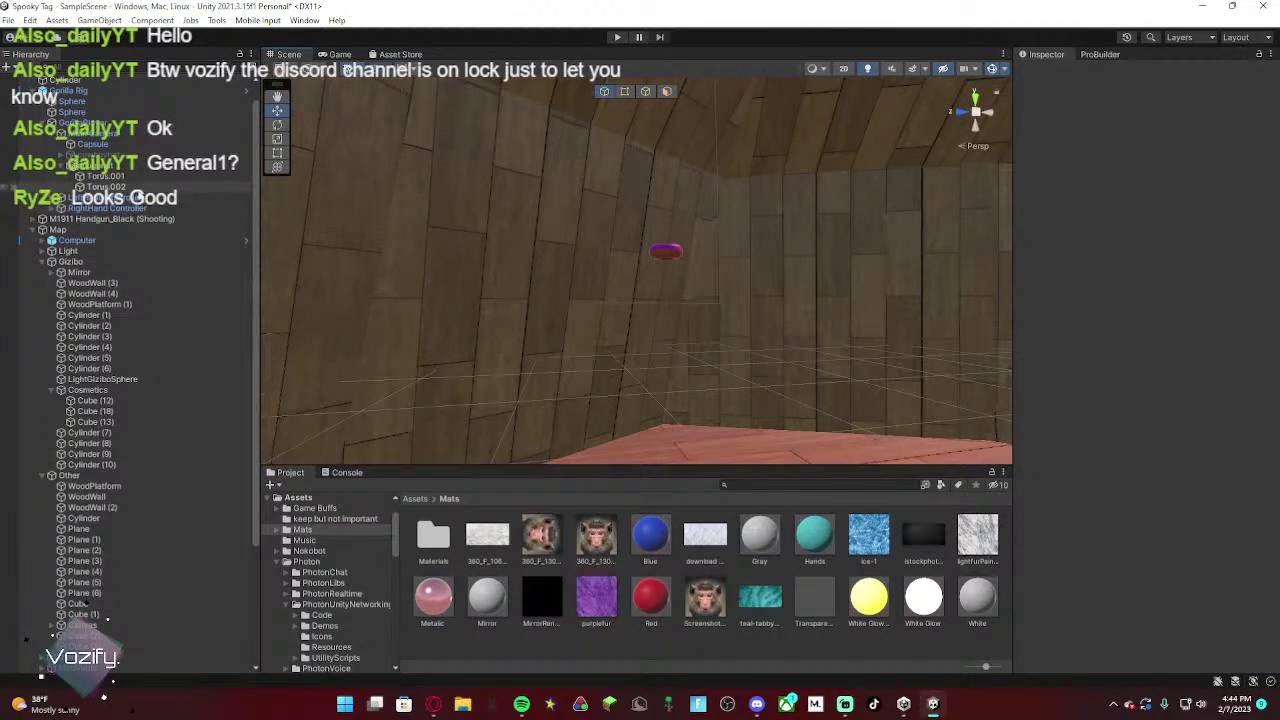
click(143, 166)
right_drag(660, 285, 900, 365)
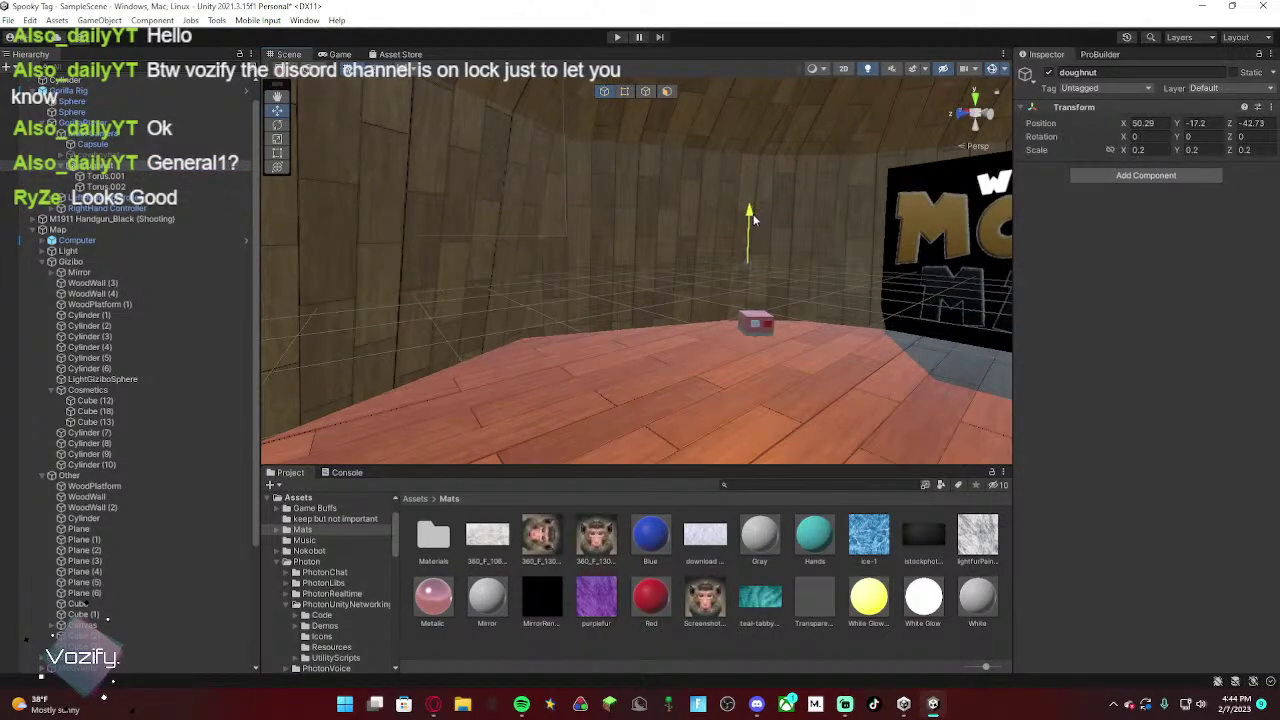
right_drag(753, 214, 464, 195)
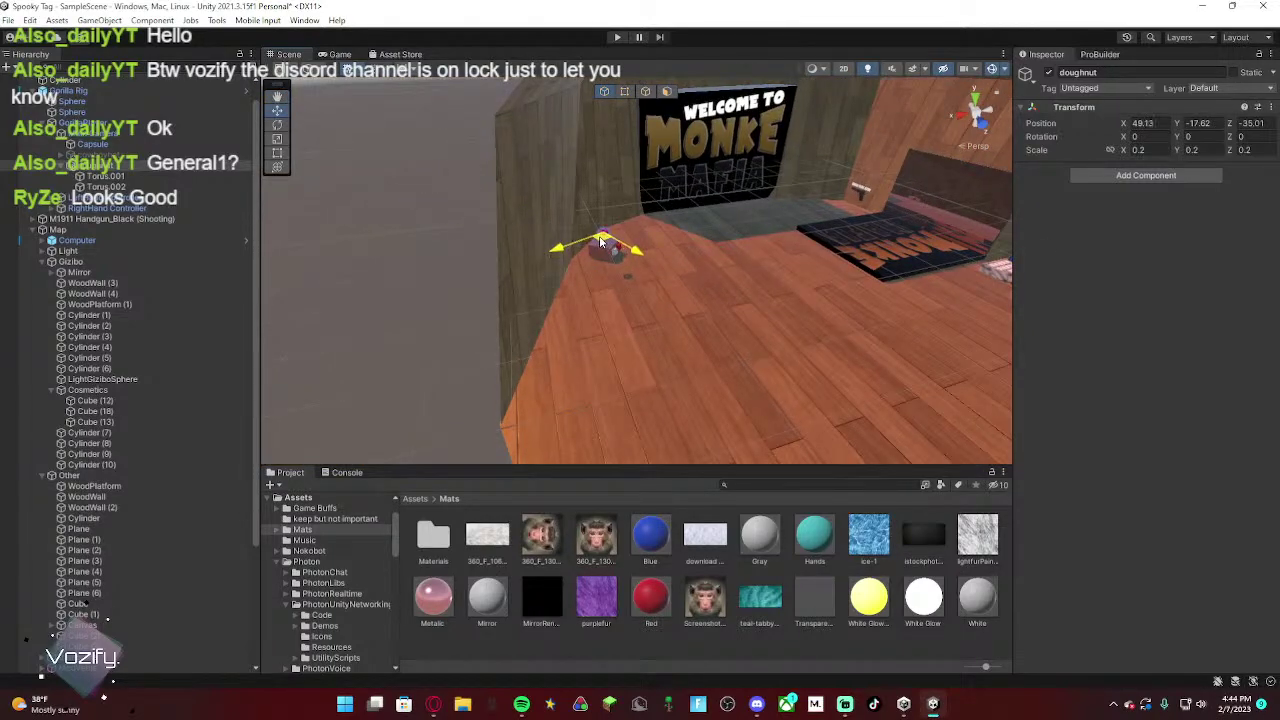
drag(602, 241, 597, 238)
right_drag(597, 238, 504, 260)
key(w)
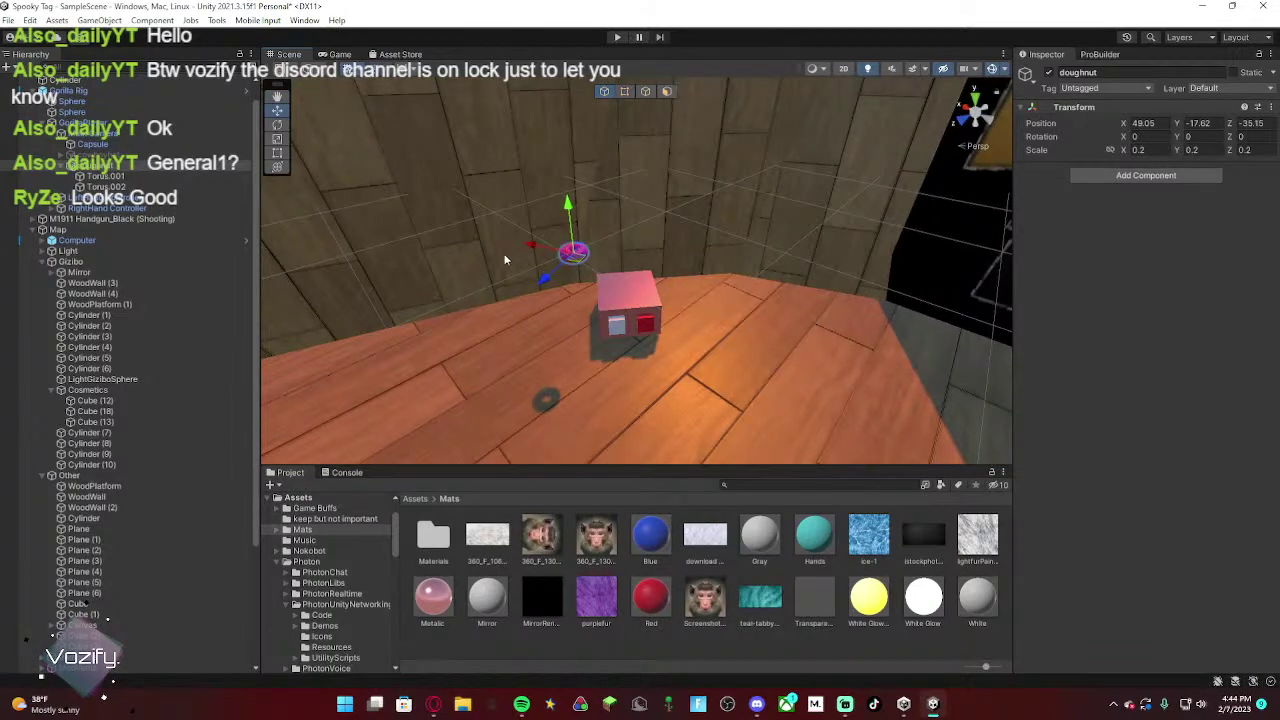
Step: Place the doughnut on top of the stand's base cube, at about X 48.71, Y -18.2, Z -35.61
mouse_move(629, 251)
mouse_down()
mouse_move(626, 222)
mouse_move(628, 246)
mouse_up()
right_drag(628, 246, 714, 329)
key(w)
key(a)
drag(667, 258, 673, 262)
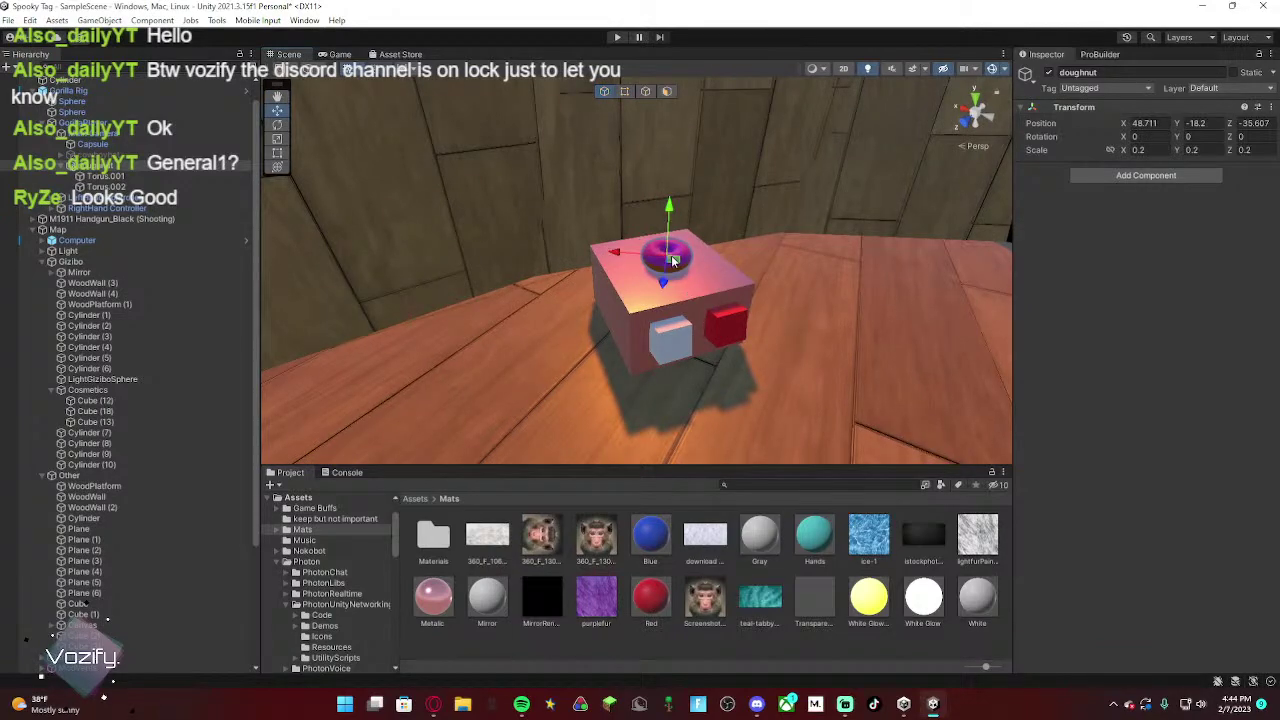
Step: Examine the doughnut stand from the front and several sides, and look over the wooden room around it
alt+drag(673, 260, 406, 245)
key(a)
right_drag(406, 244, 649, 271)
key(w)
key(s)
key(w)
key(s)
click(651, 342)
right_drag(651, 349, 673, 343)
alt+drag(673, 343, 690, 340)
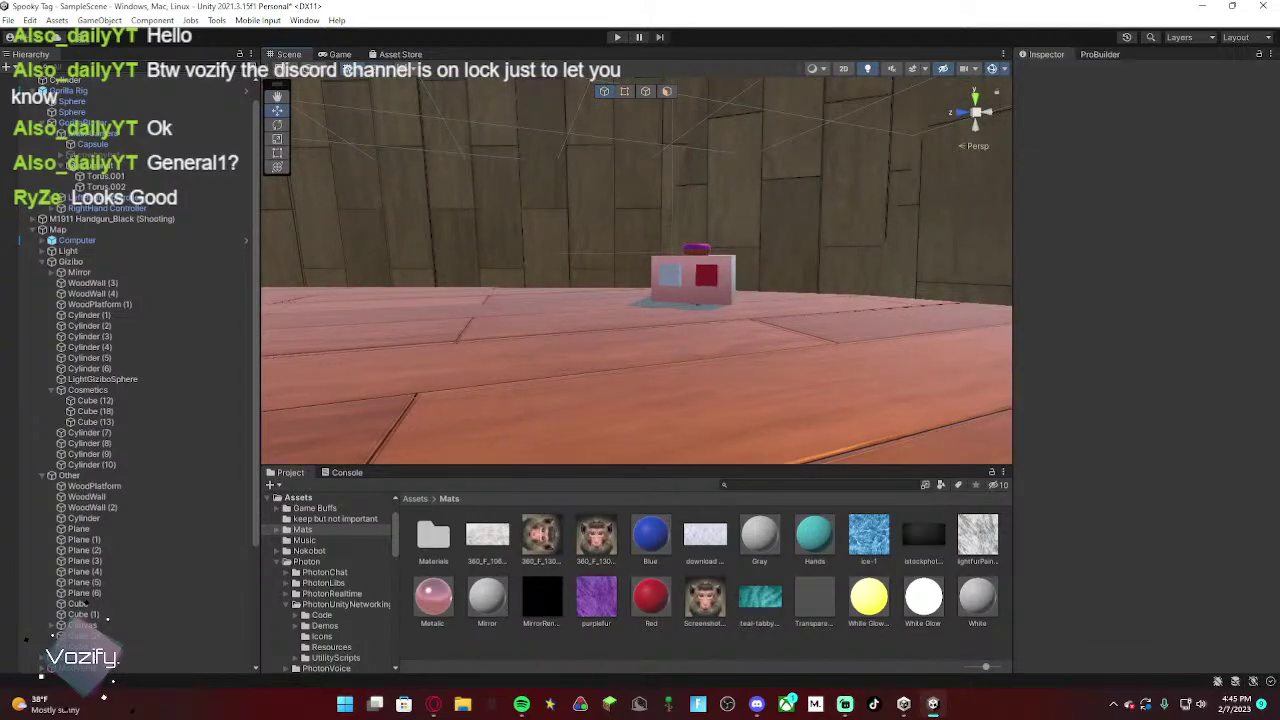
key(w)
right_drag(823, 330, 81, 369)
key(s)
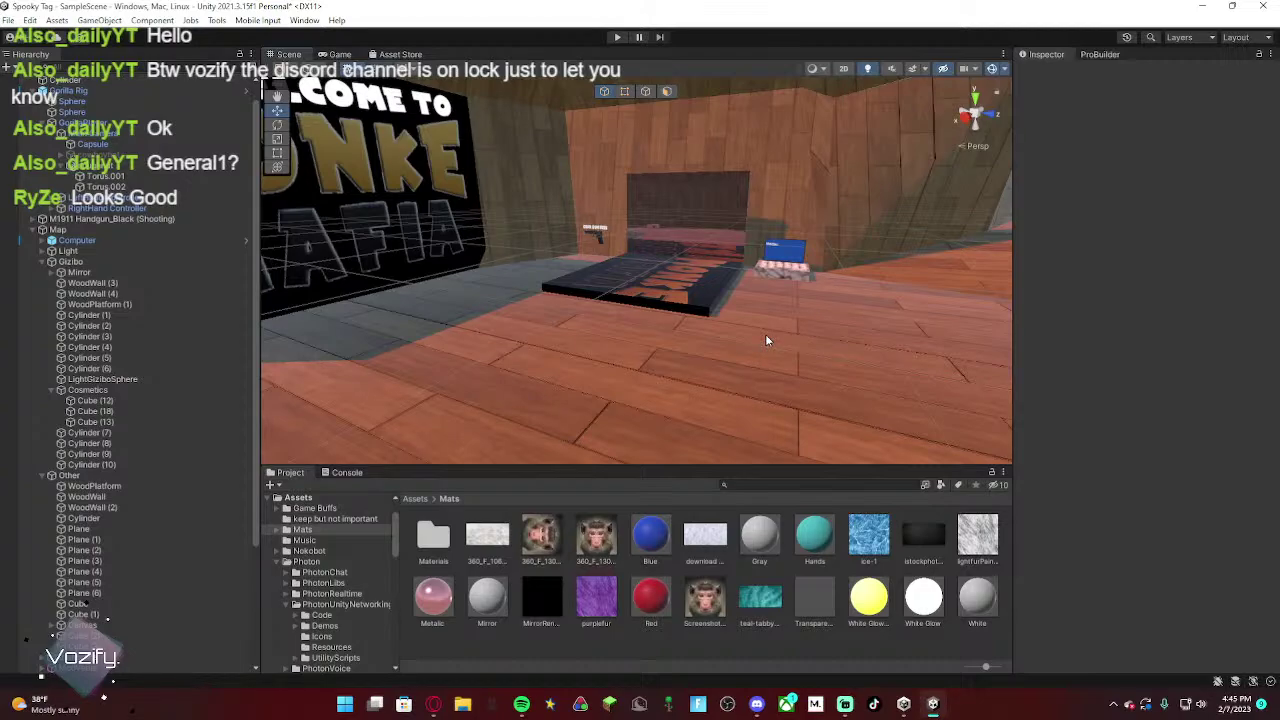
right_drag(765, 340, 278, 130)
scroll(192, 462, down, 4)
right_drag(680, 278, 560, 345)
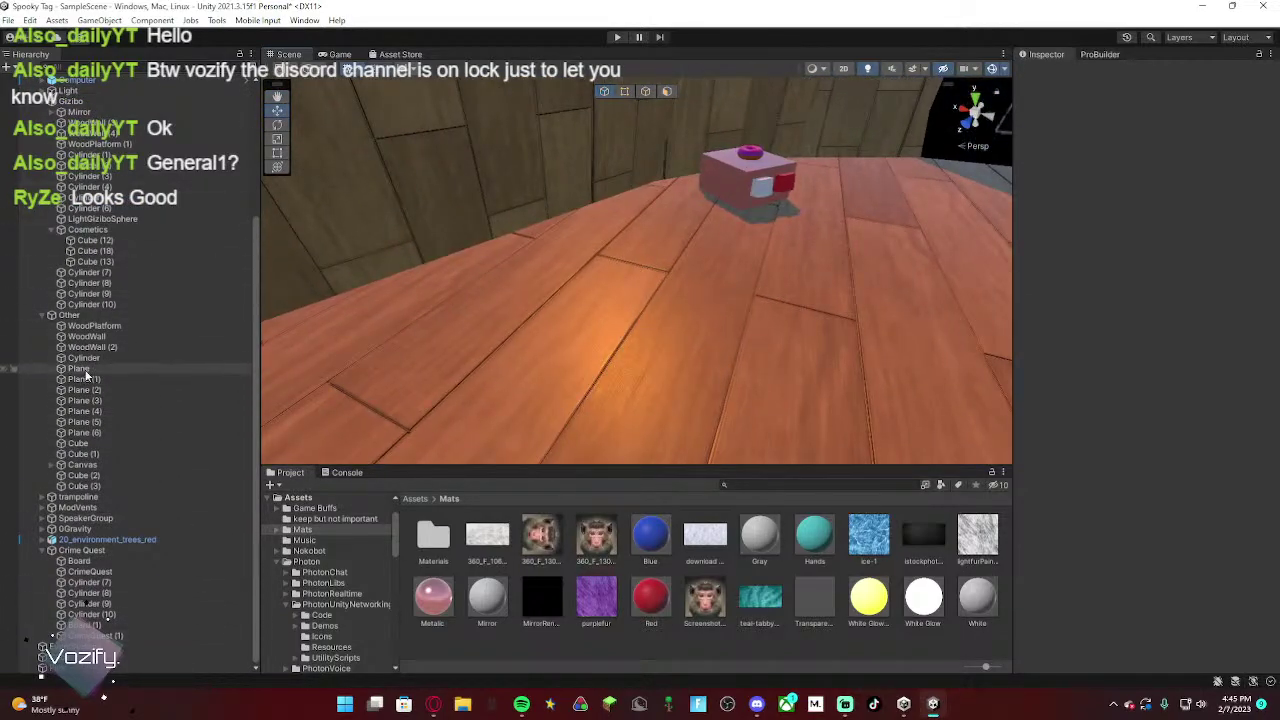
Step: Add a new 3D sphere inside the Other group and frame it in the scene
right_click(104, 316)
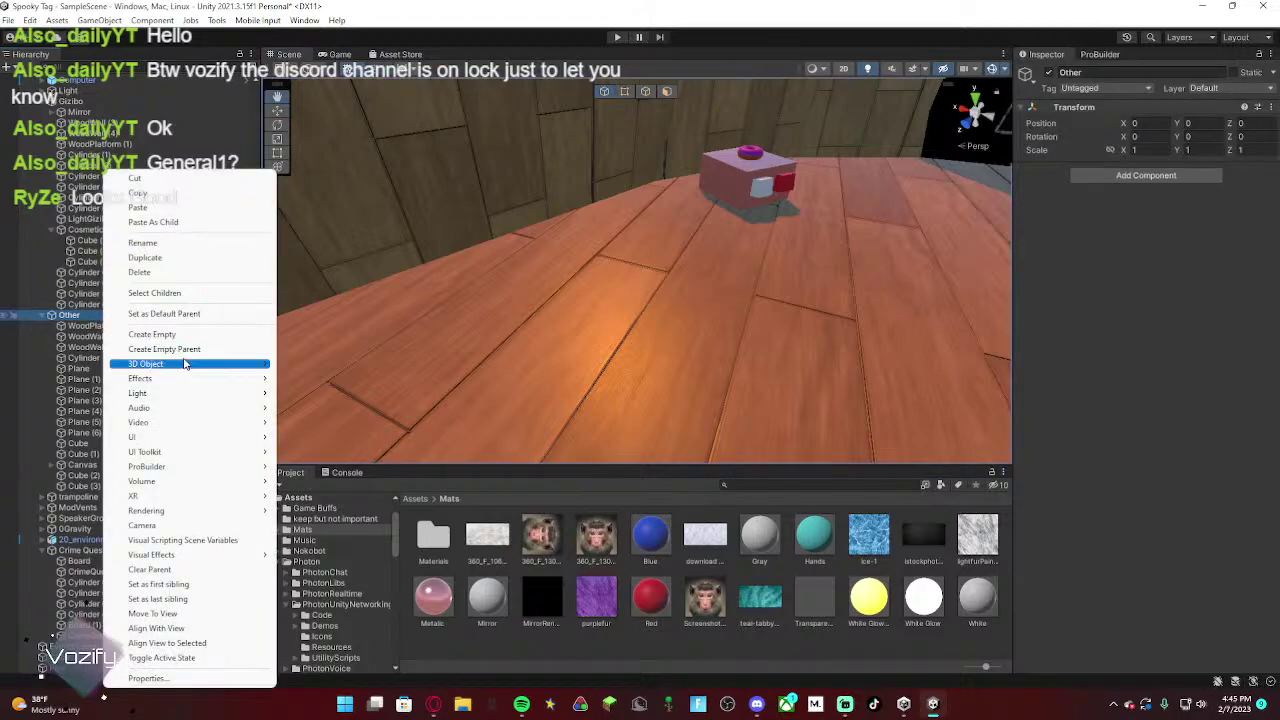
mouse_move(212, 367)
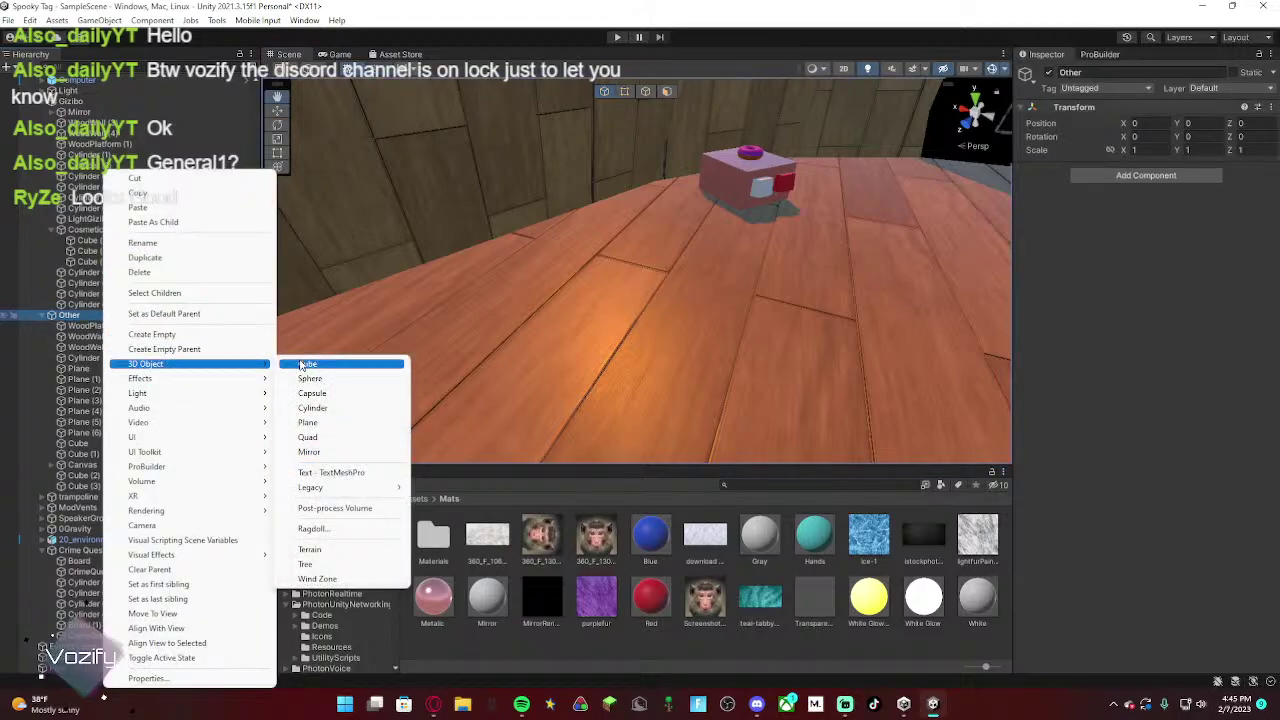
click(310, 378)
key(f)
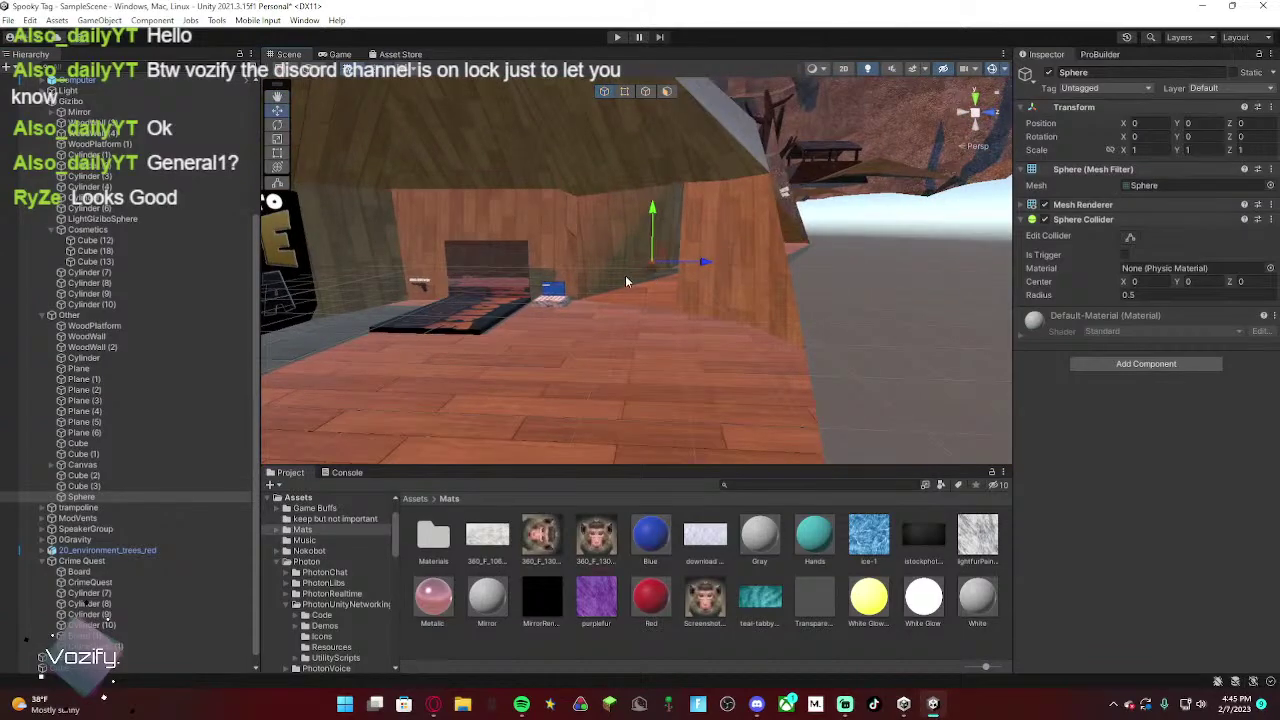
Step: Bring the new sphere into the wooden room, above the floor at about X 151.21, Y 19.66
right_drag(668, 355, 558, 460)
right_drag(637, 488, 683, 398)
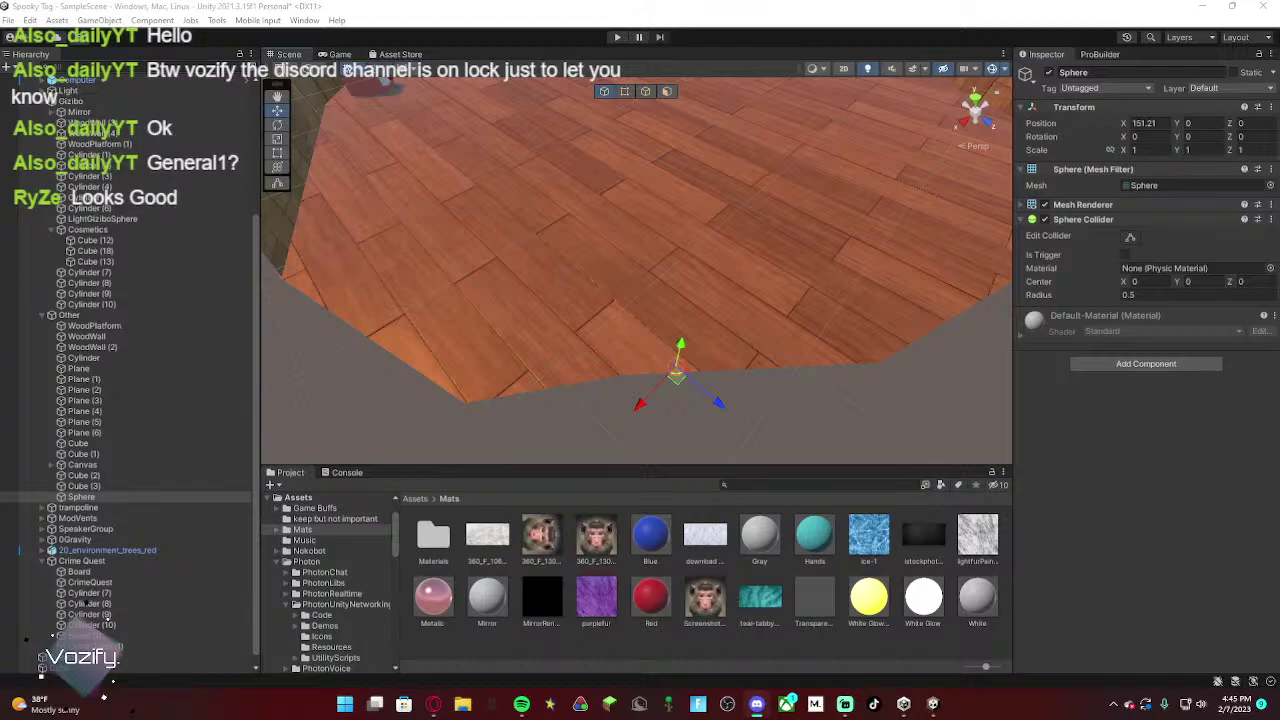
click(857, 315)
click(688, 312)
right_drag(782, 316, 836, 222)
click(746, 315)
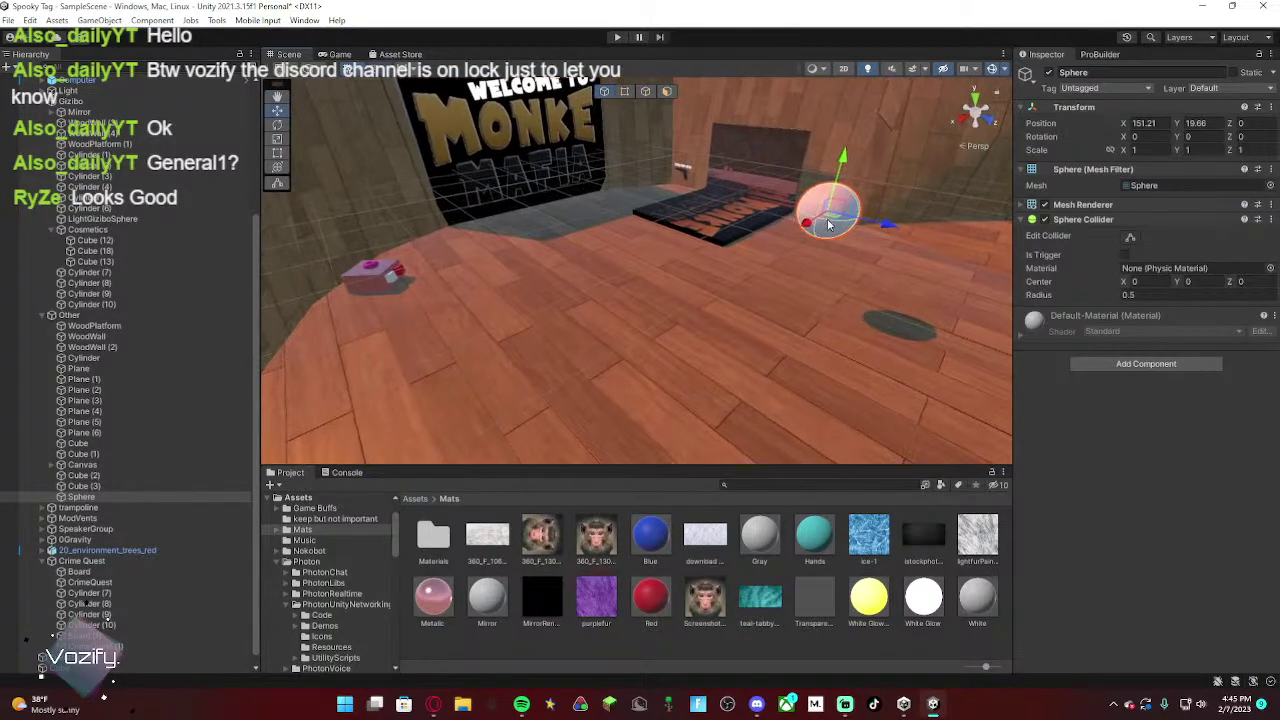
Step: Move the sphere above the doughnut stand, at about X 157.51, Z -6.35, and scale it uniformly to about 0.425
drag(836, 222, 334, 200)
key(f)
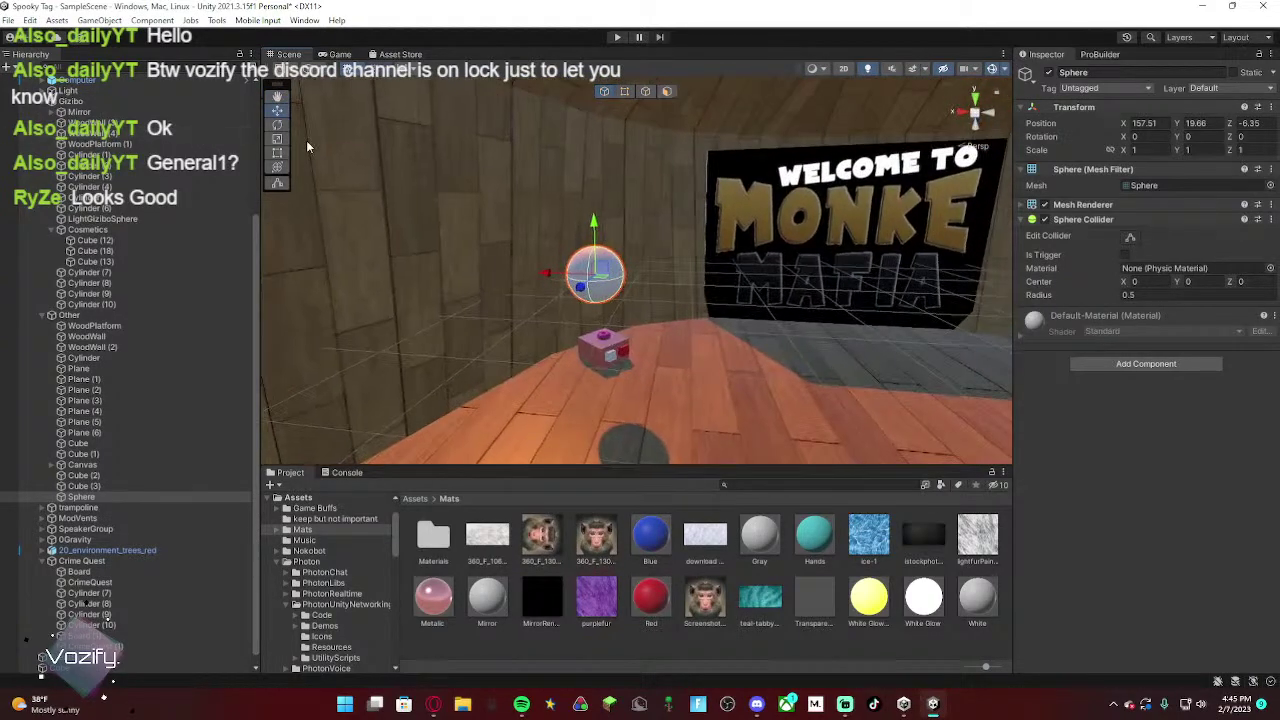
drag(595, 275, 557, 278)
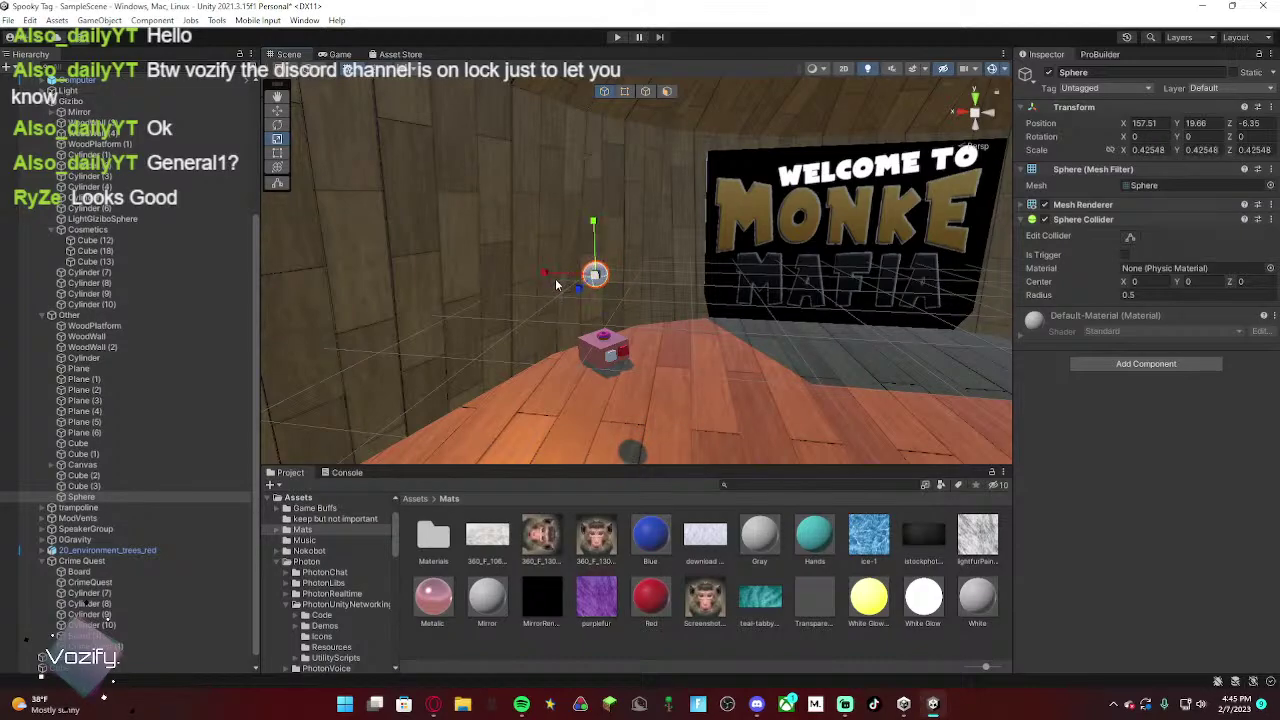
Step: Lower the sphere onto the stand's base beside the doughnut, at about X 157.7, Y 18.04, Z -7.79
right_drag(557, 285, 297, 131)
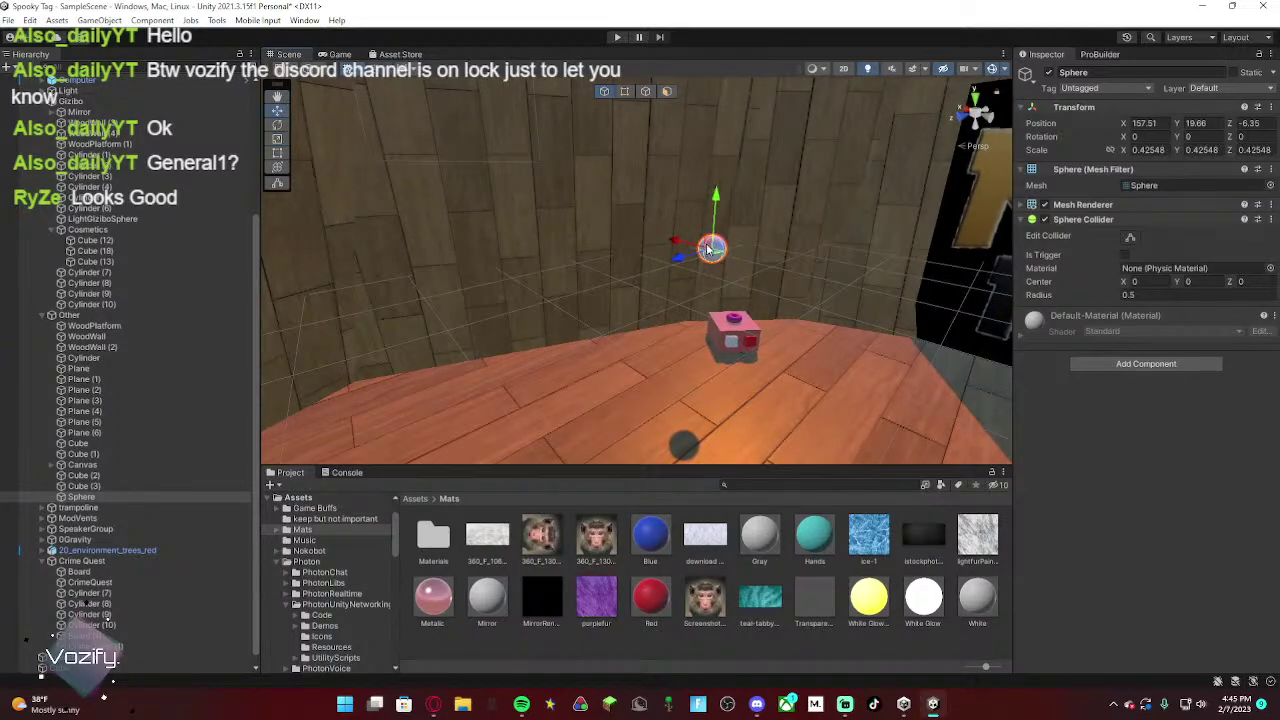
drag(708, 249, 739, 231)
right_drag(778, 278, 741, 263)
key(w)
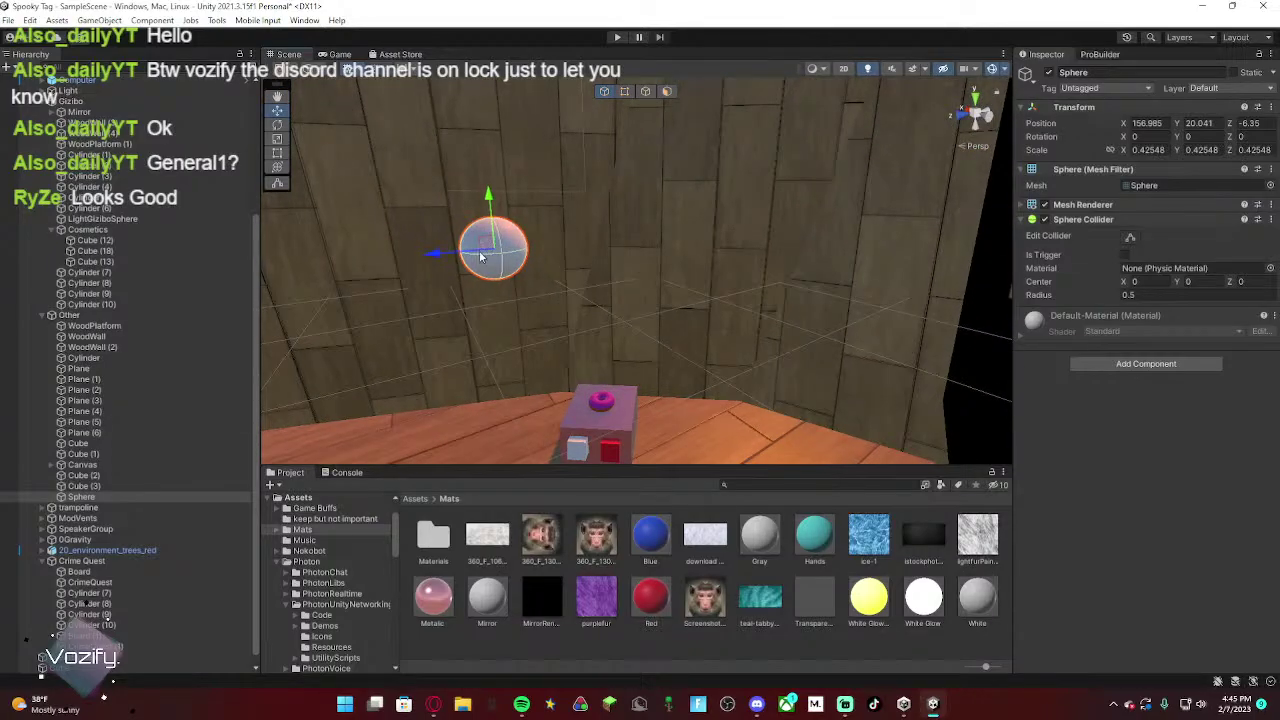
right_drag(496, 261, 610, 468)
key(s)
drag(600, 348, 606, 277)
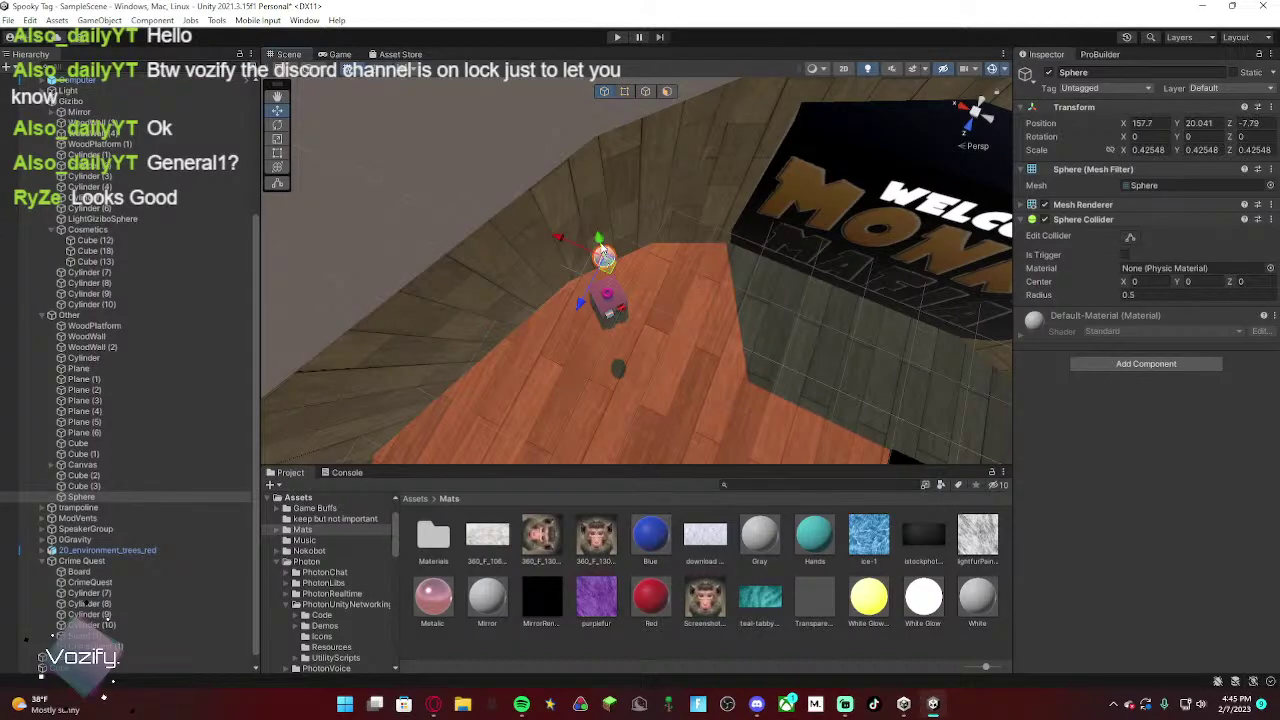
right_drag(614, 267, 622, 234)
key(w)
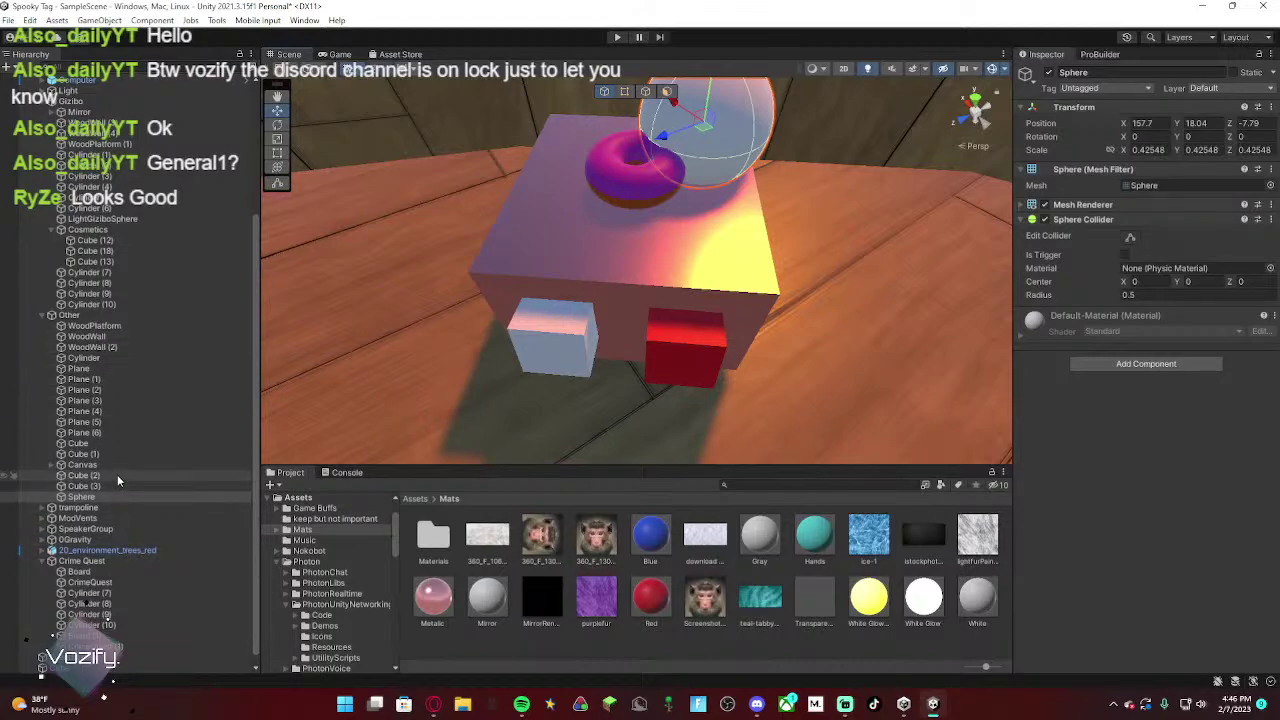
Step: Select the doughnut and raise it above the stand's base to make room for the sphere underneath
scroll(200, 200, up, 5)
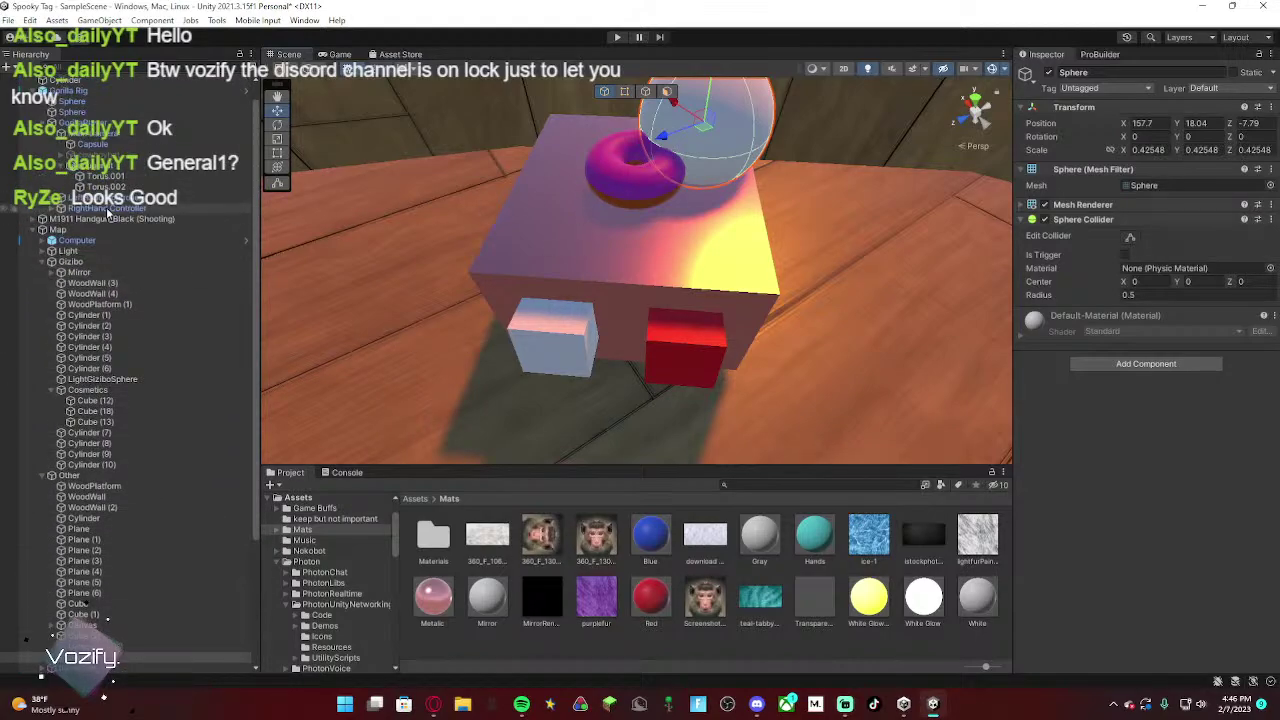
click(245, 162)
right_drag(665, 220, 640, 270)
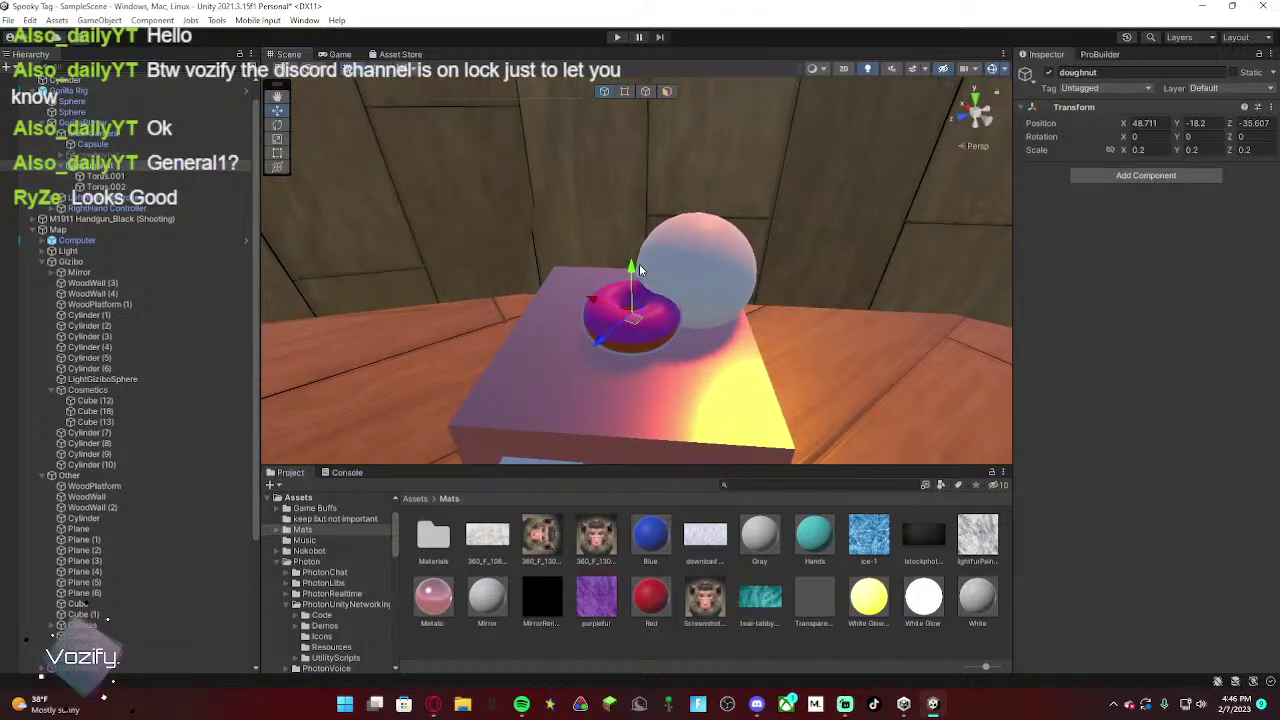
drag(638, 268, 638, 194)
Step: Center the sphere under the doughnut on the stand's base, at about X 157.684, Y 18.019, Z -7.51
click(714, 282)
drag(713, 283, 632, 308)
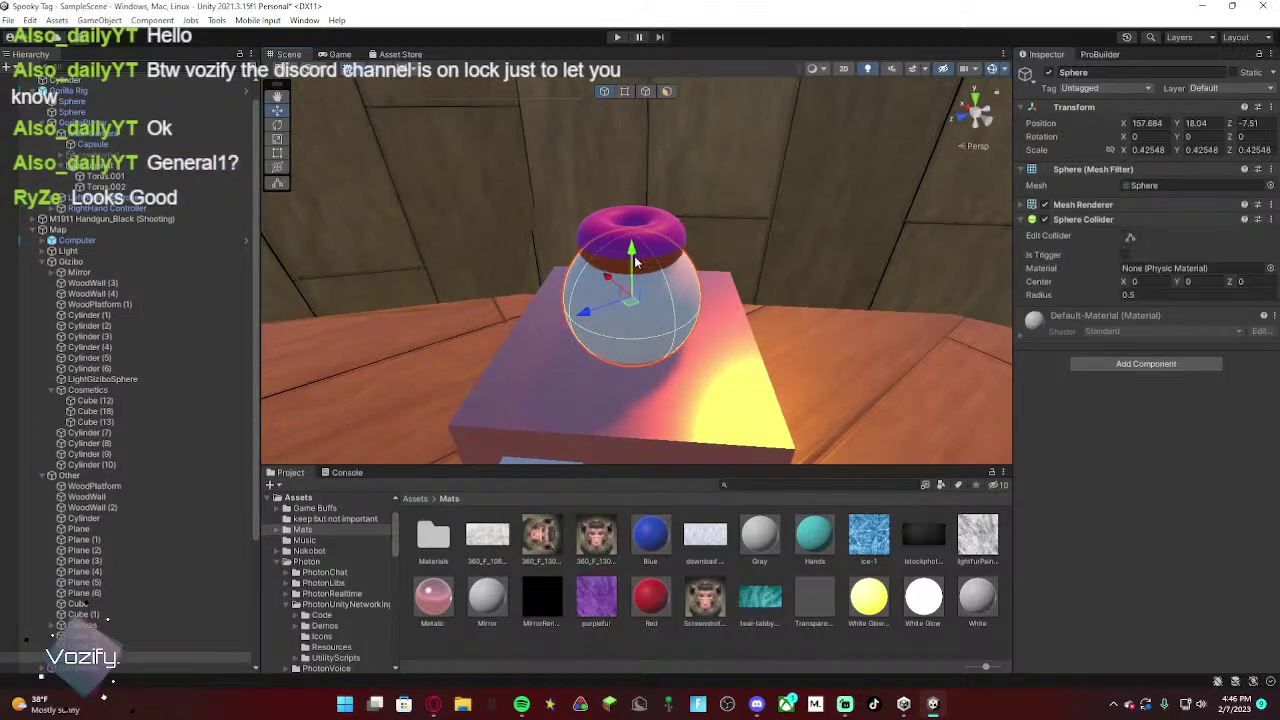
drag(634, 262, 634, 268)
right_drag(636, 268, 796, 233)
Step: Scale the sphere under the doughnut down uniformly to about 0.38
click(548, 300)
click(634, 204)
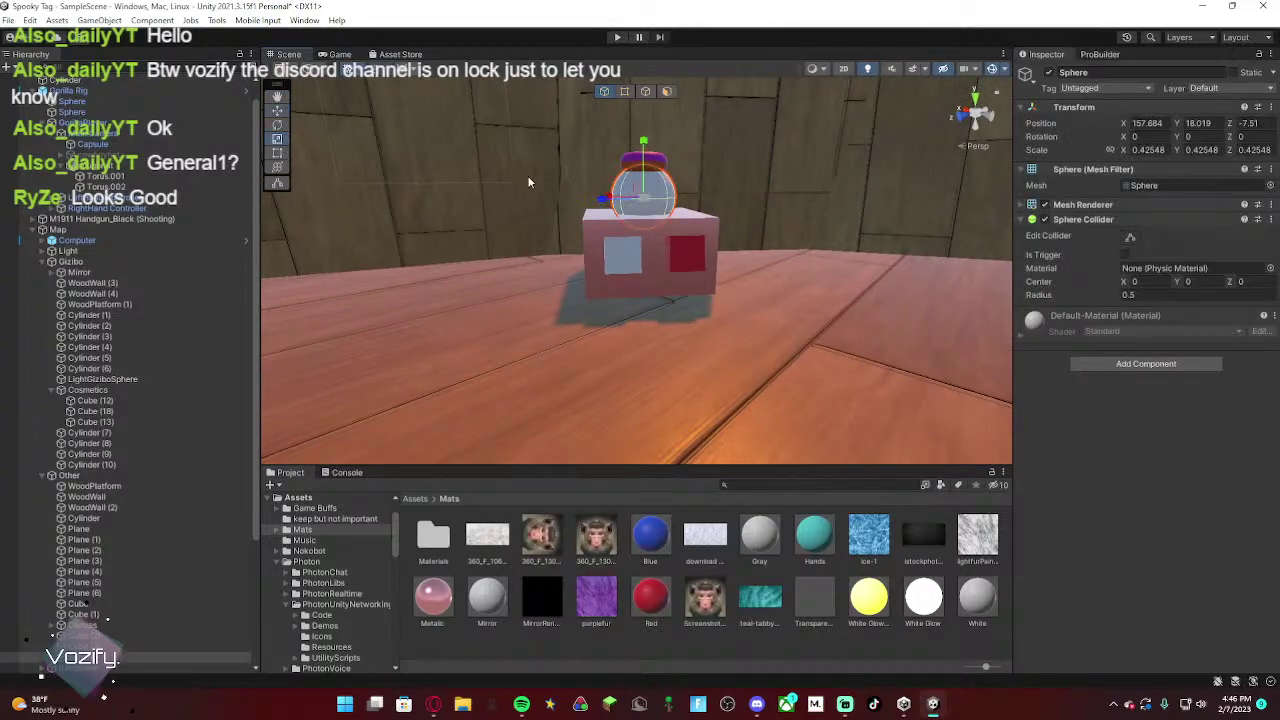
drag(635, 197, 633, 197)
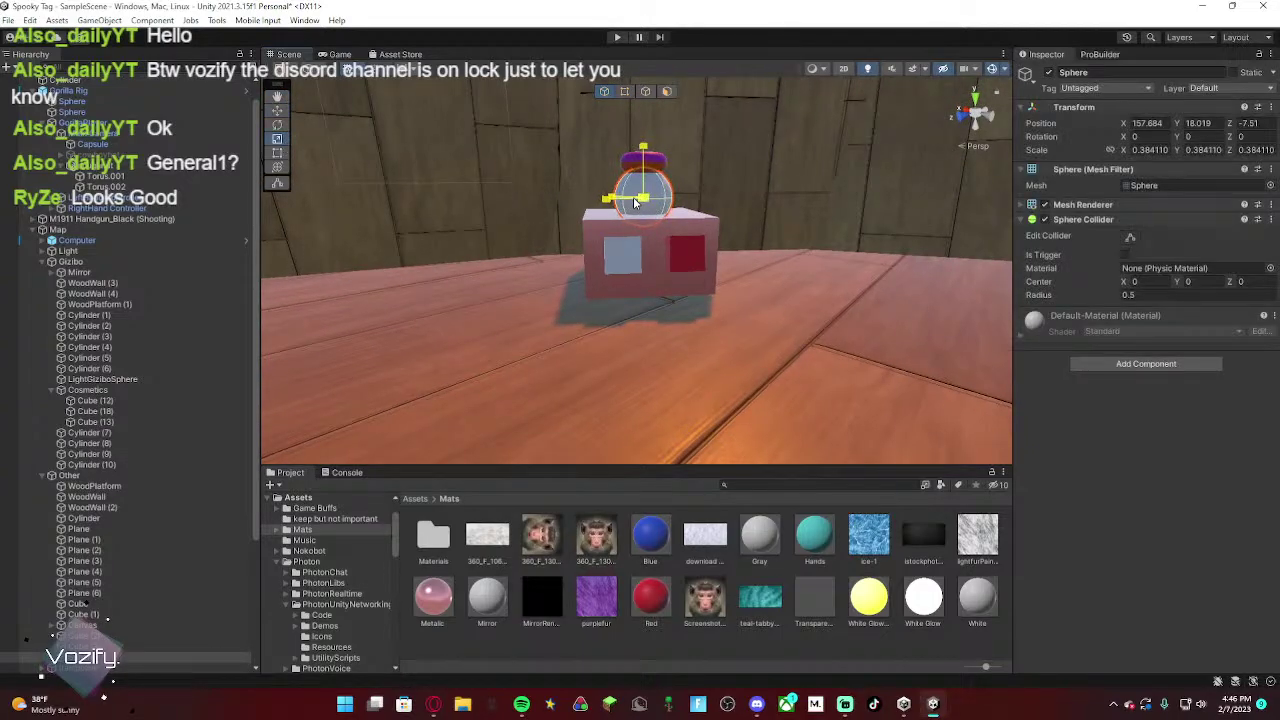
right_drag(633, 197, 729, 215)
key(w)
Step: Try the Hands material on the sphere, and replace it with the purplefur material
drag(808, 515, 651, 281)
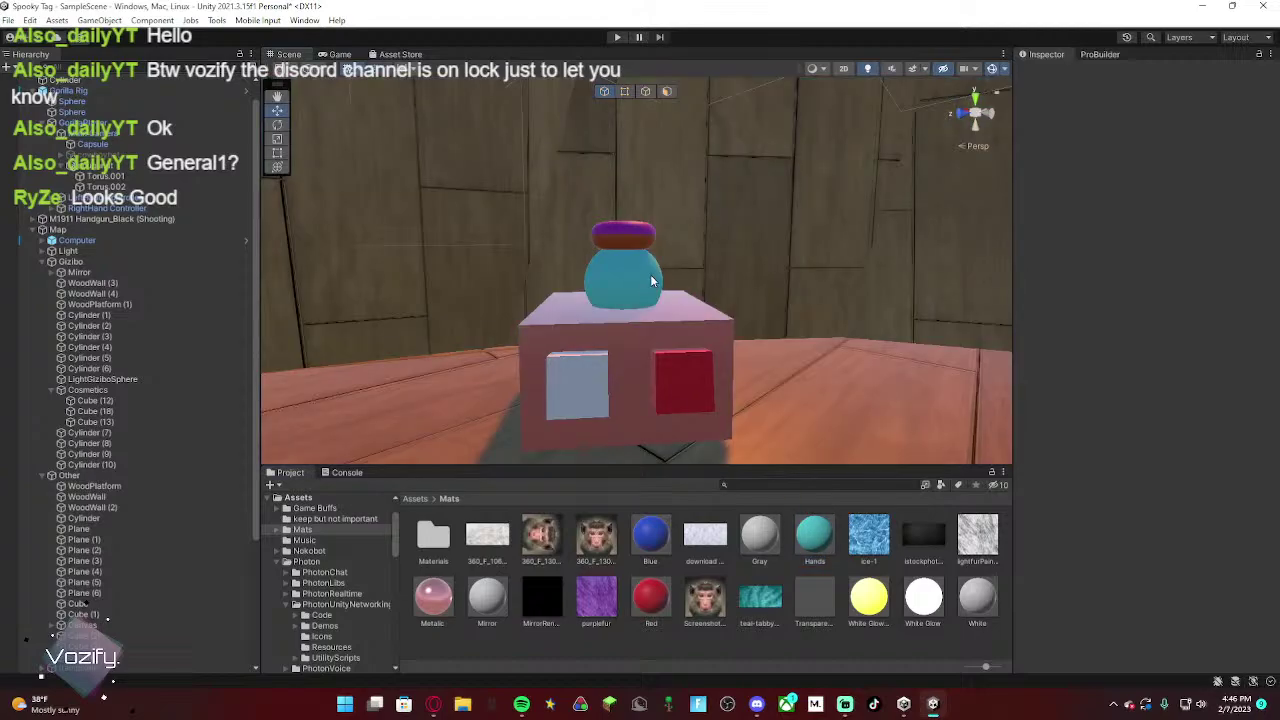
right_drag(755, 386, 775, 435)
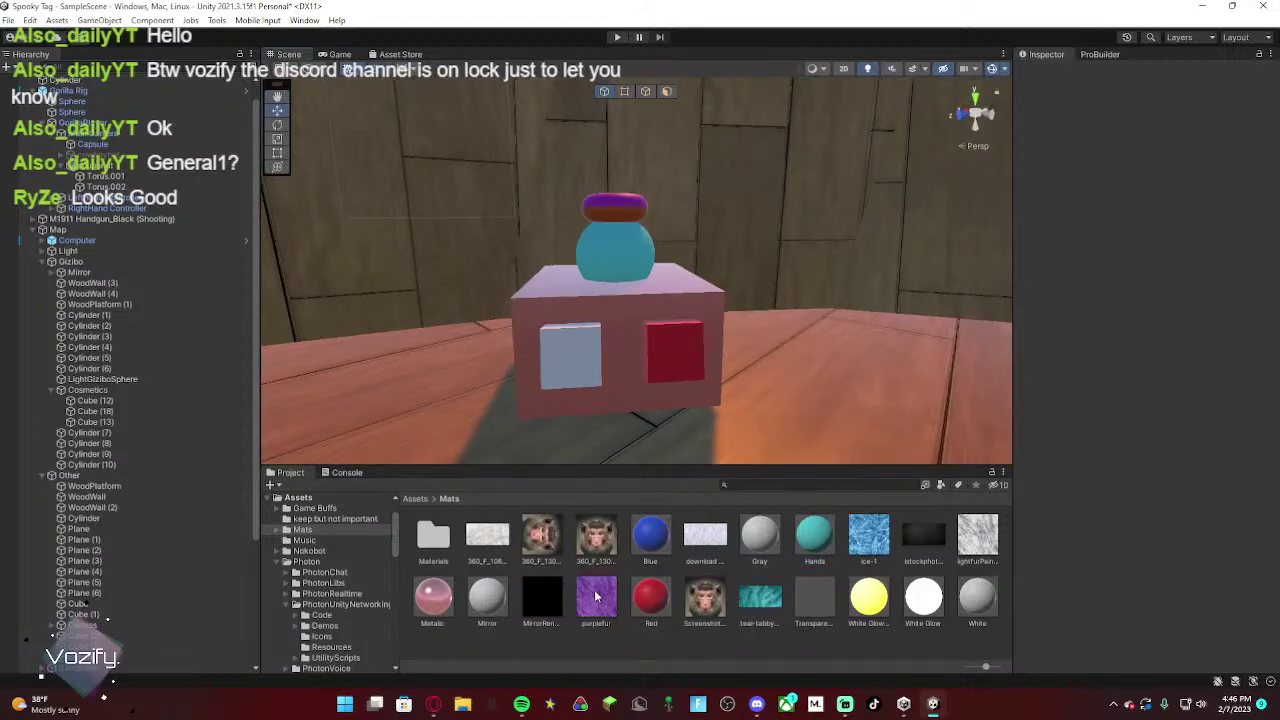
drag(620, 249, 622, 252)
right_drag(680, 352, 634, 328)
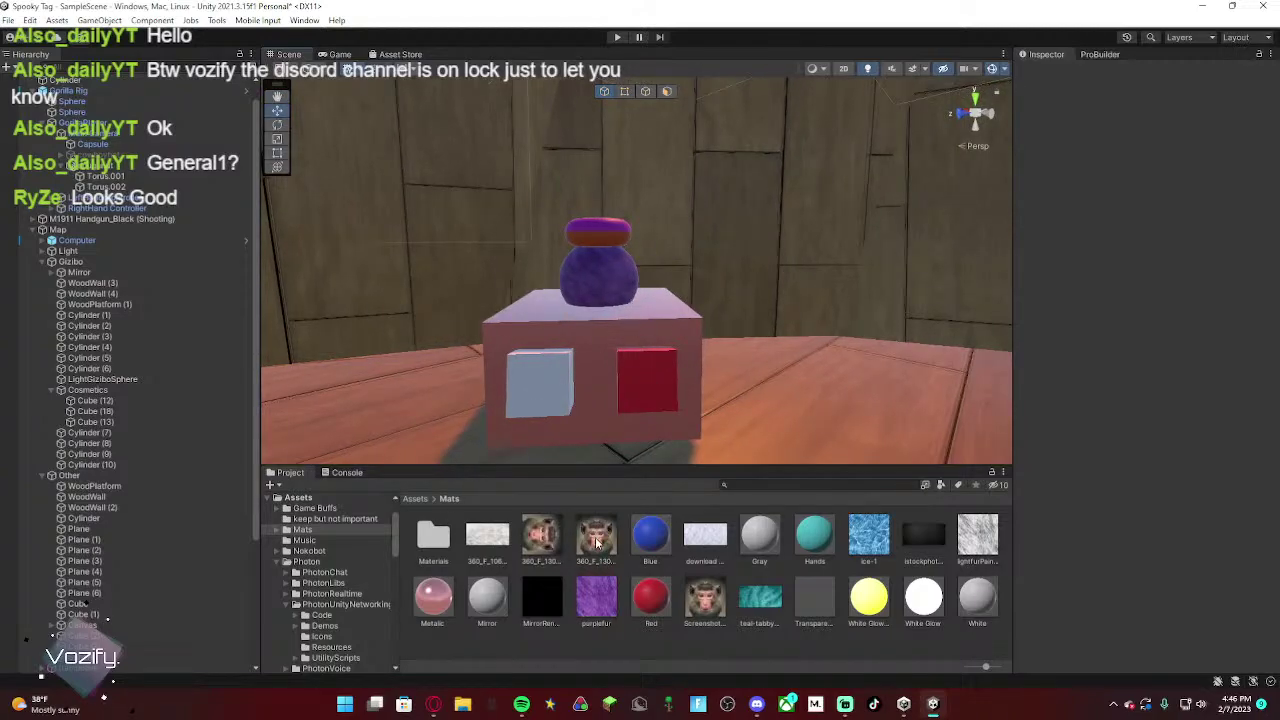
Step: Duplicate the purple sphere and scale the copy down to about 0.33
click(603, 289)
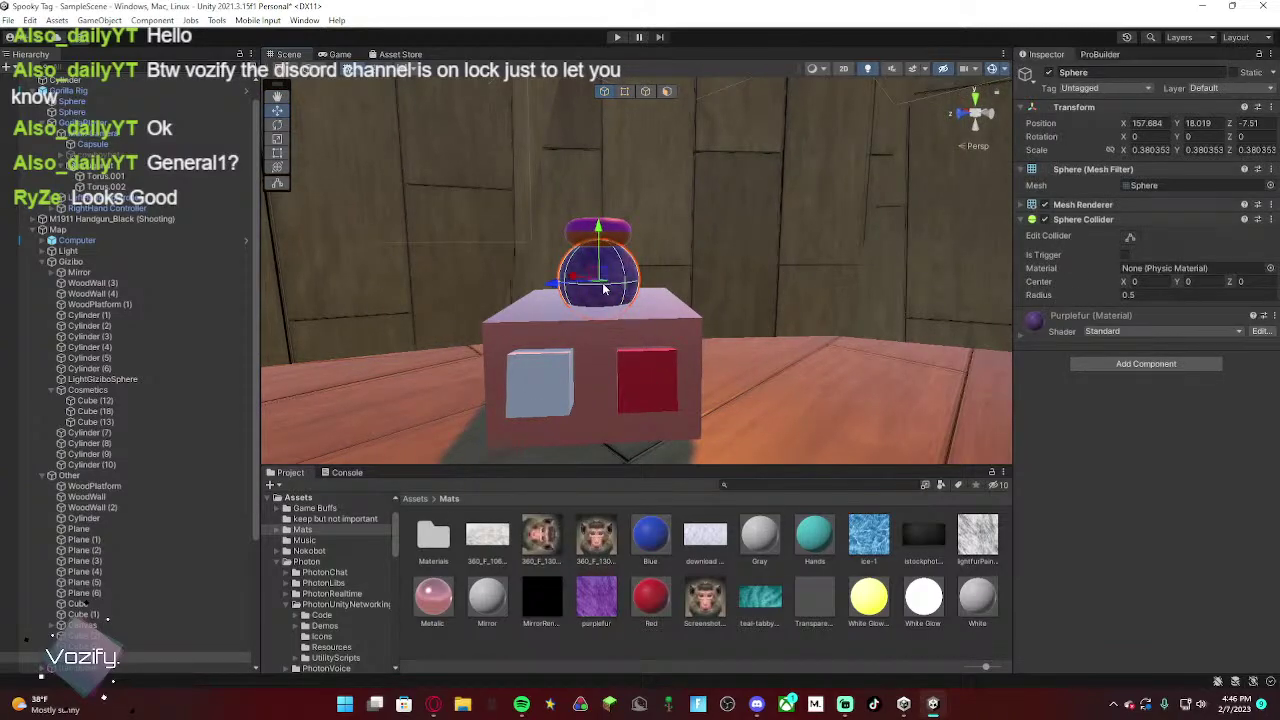
key(ctrl+d)
key(r)
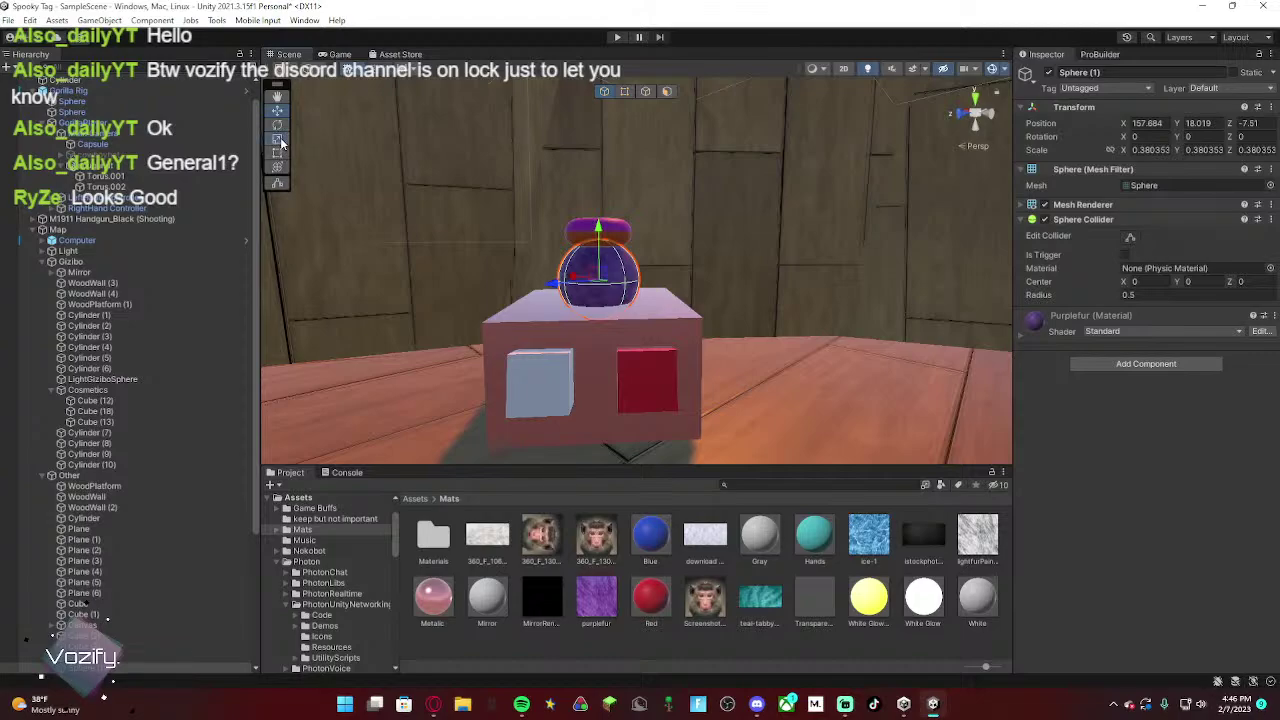
drag(589, 287, 575, 277)
key(w)
mouse_move(596, 291)
right_down()
mouse_move(530, 306)
mouse_move(589, 309)
right_up()
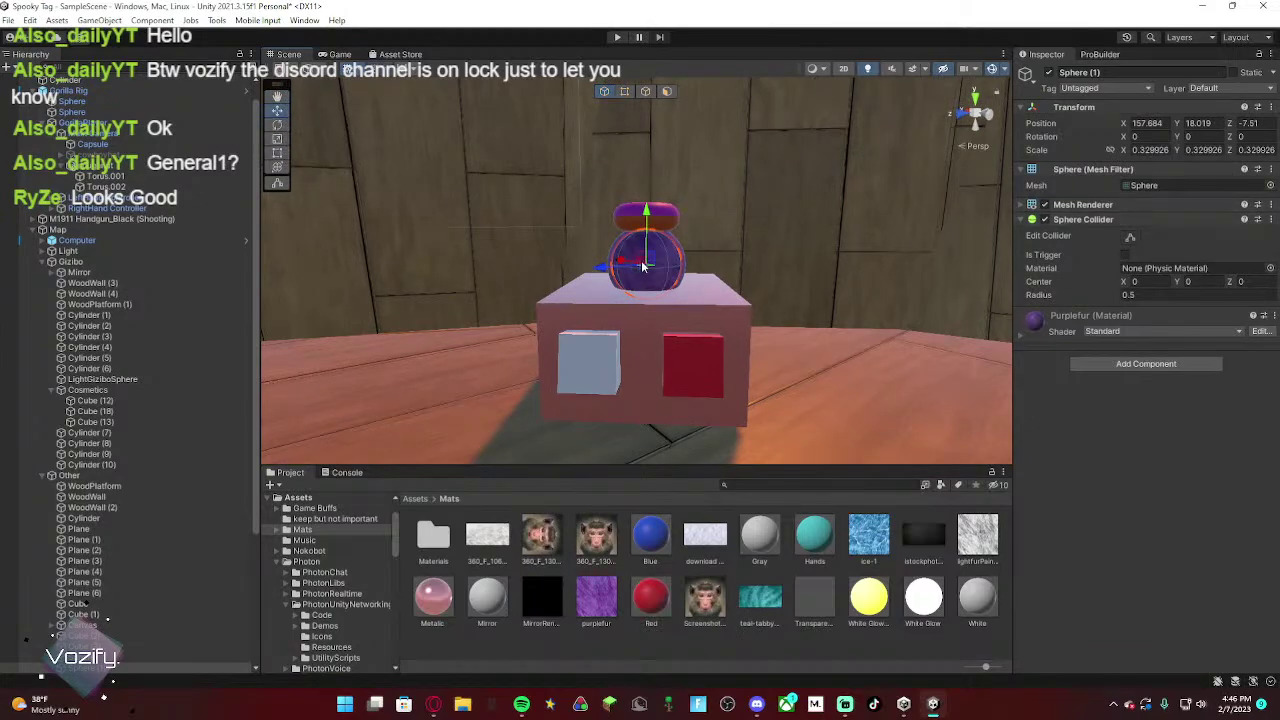
Step: Shrink the sphere copy to about 0.248 and move it out of the purple sphere's front, to about X 157.605, Z -7.446
drag(645, 271, 643, 270)
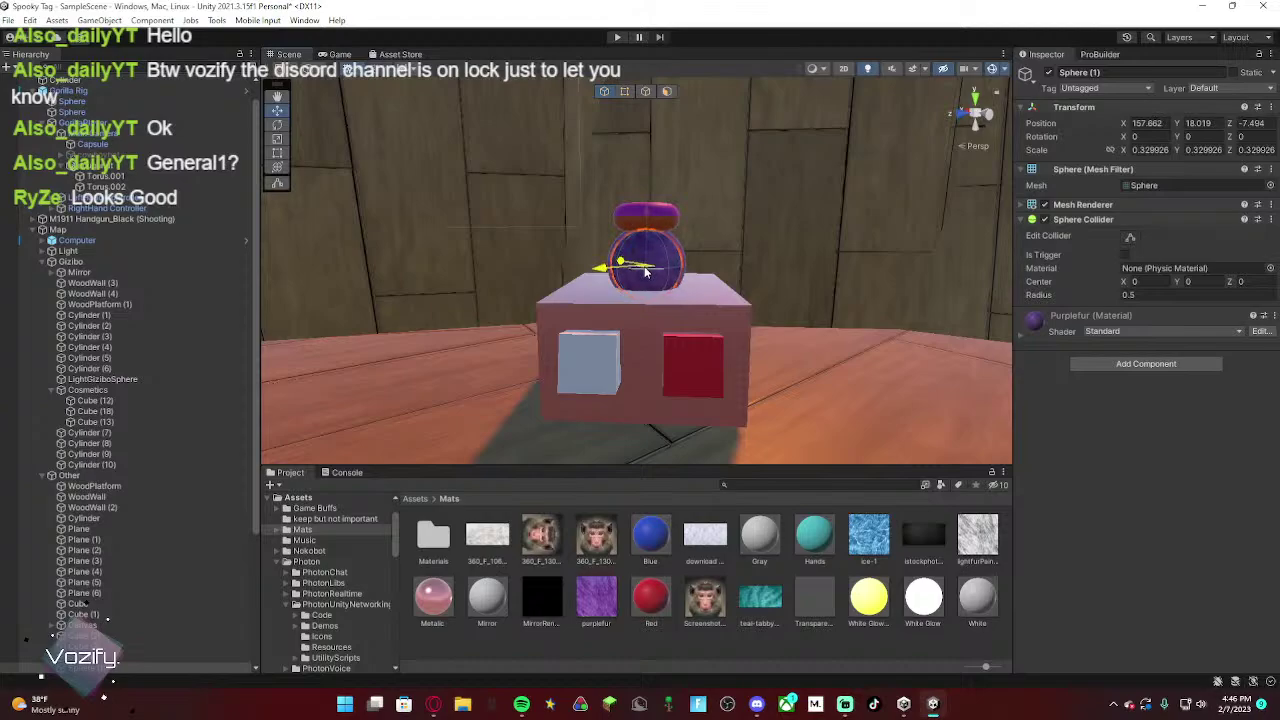
click(277, 139)
drag(646, 266, 637, 276)
key(w)
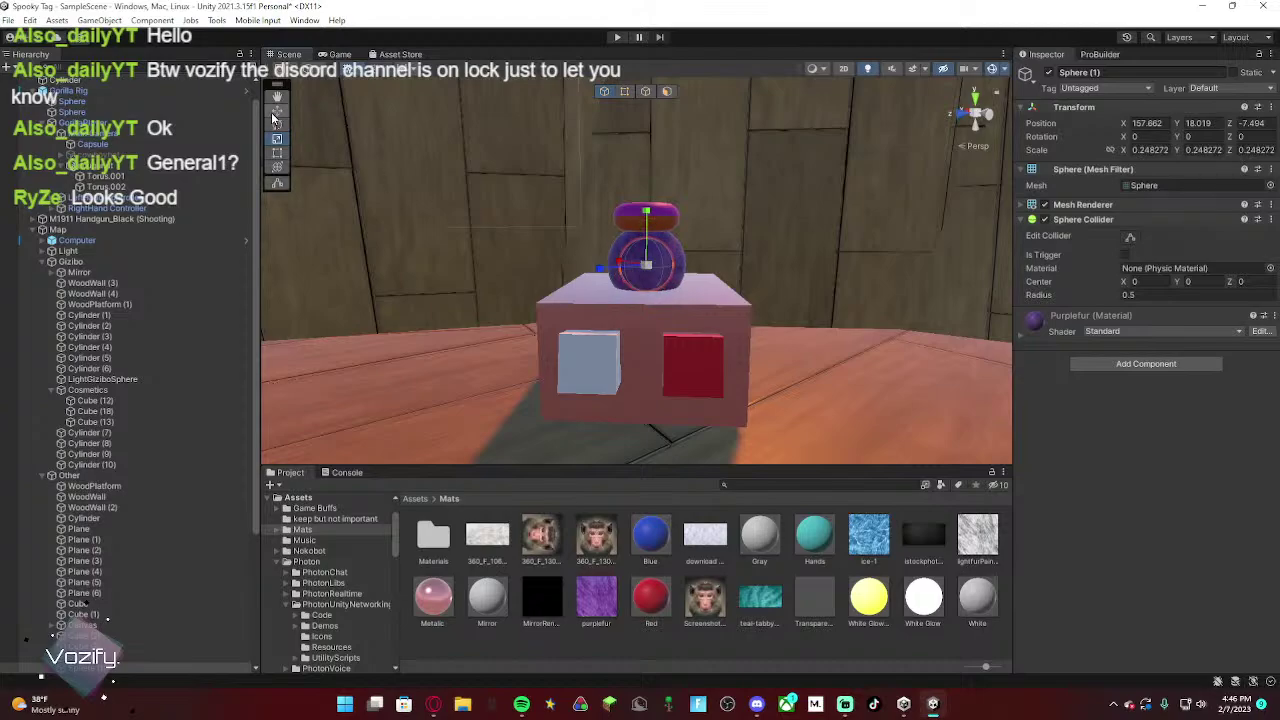
scroll(645, 260, down, 5)
drag(658, 236, 656, 232)
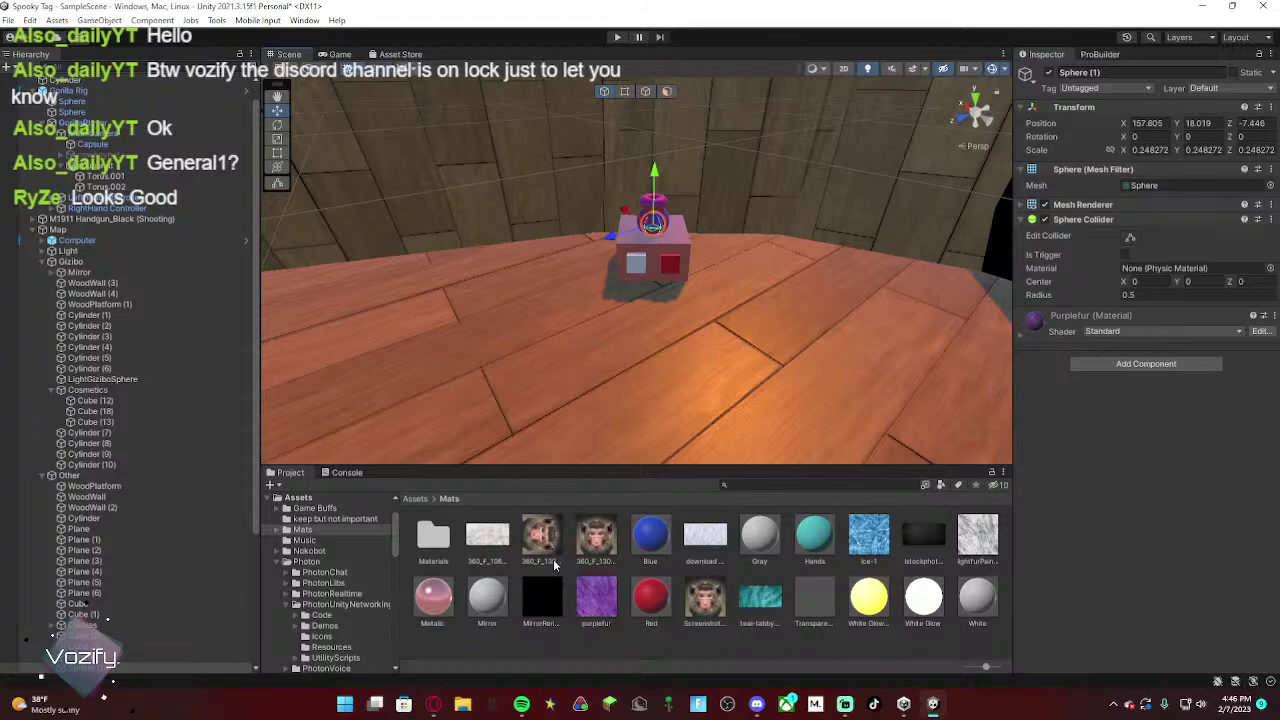
Step: Try the monkey face image as the material of the small sphere copy
drag(541, 535, 655, 222)
mouse_move(658, 301)
right_down()
mouse_move(683, 297)
mouse_move(591, 266)
mouse_move(668, 263)
mouse_move(664, 192)
mouse_move(635, 292)
right_up()
click(591, 266)
drag(596, 503, 628, 352)
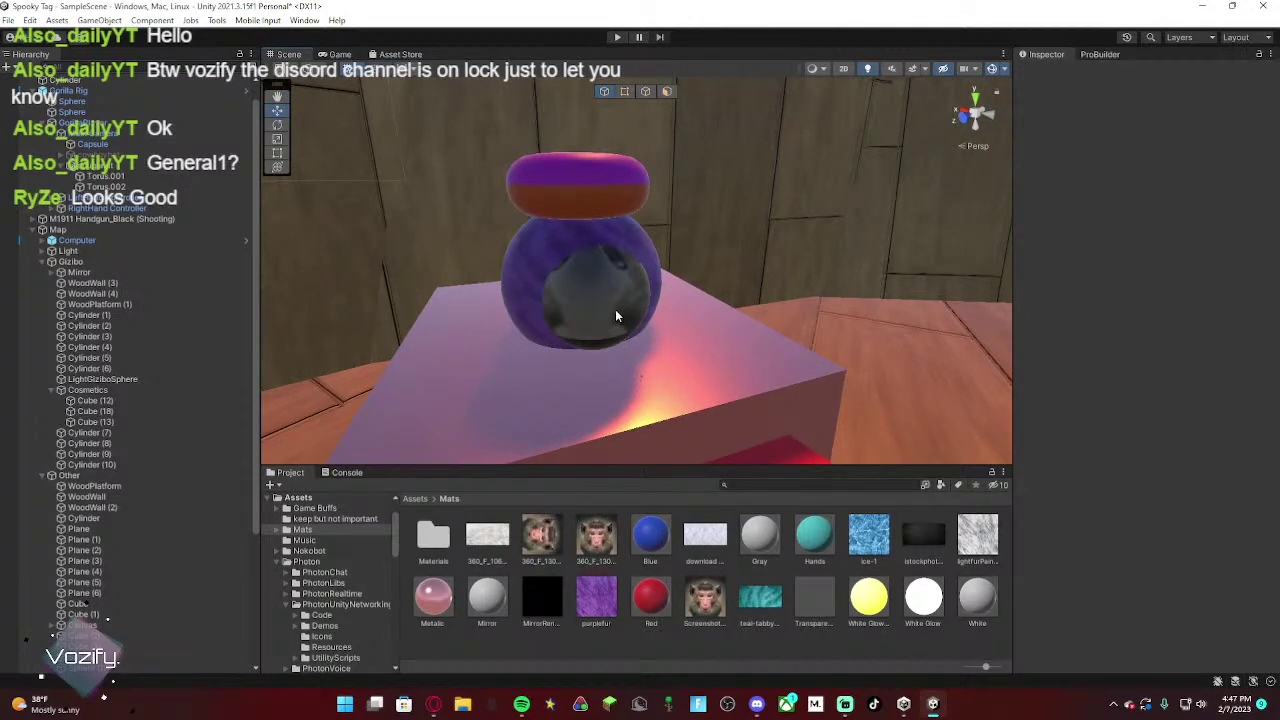
click(615, 316)
click(596, 535)
Step: Push the small sphere copy deeper into the purple sphere, to about X 157.624, Z -7.447
right_drag(640, 400, 500, 297)
click(543, 234)
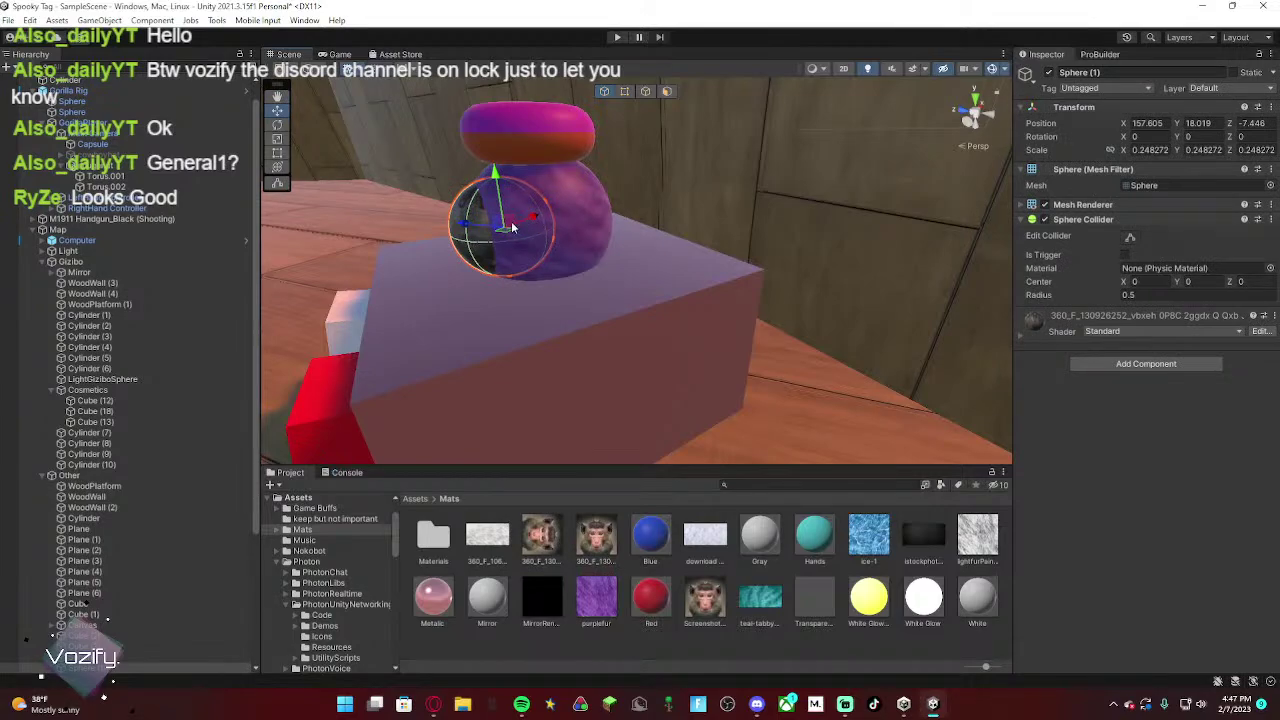
drag(512, 228, 492, 224)
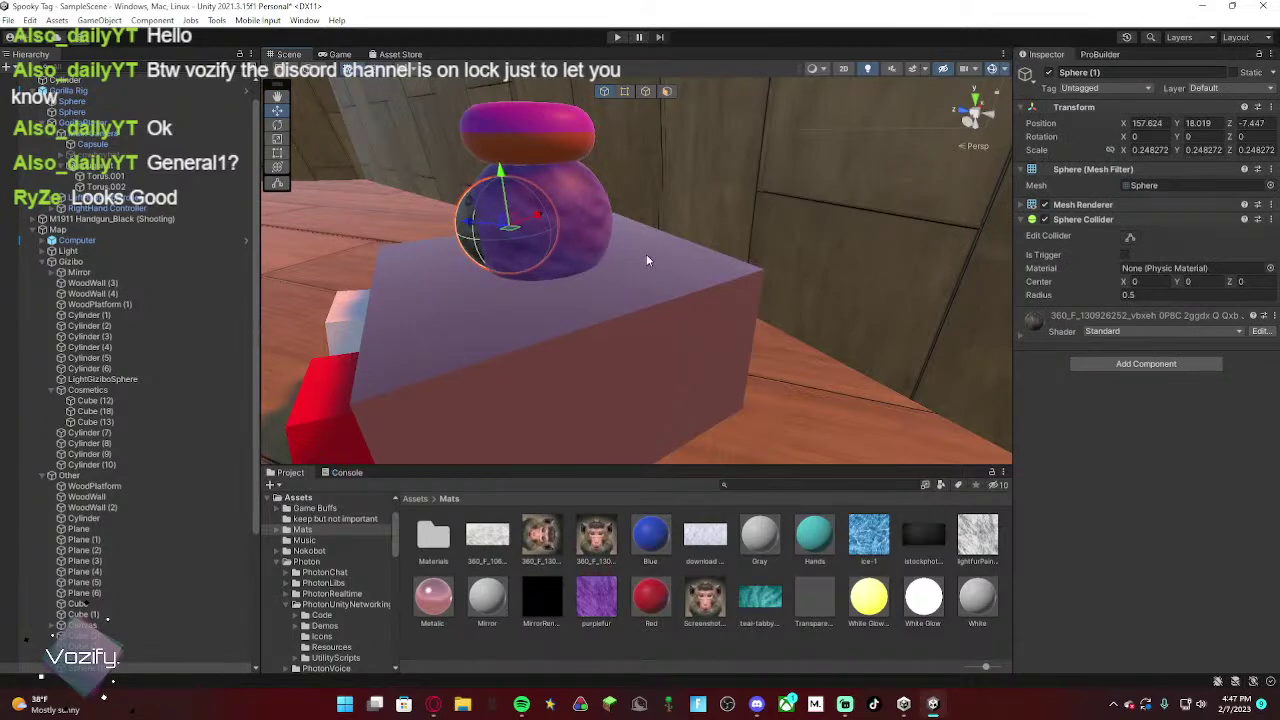
Step: Delete the small duplicate sphere from the Other group
scroll(140, 482, down, 4)
right_click(122, 489)
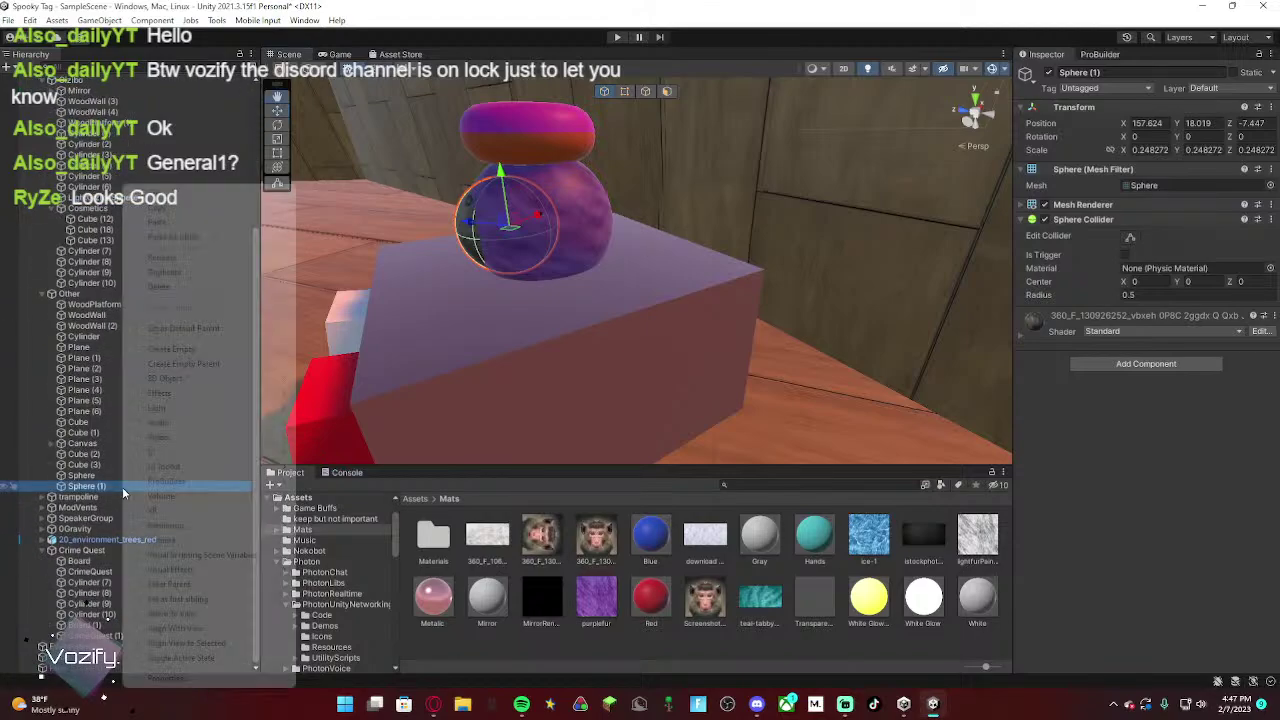
click(160, 292)
Step: Lower the doughnut slightly so it rests on top of the purple sphere, and clear the selection
right_drag(617, 309, 842, 256)
key(w)
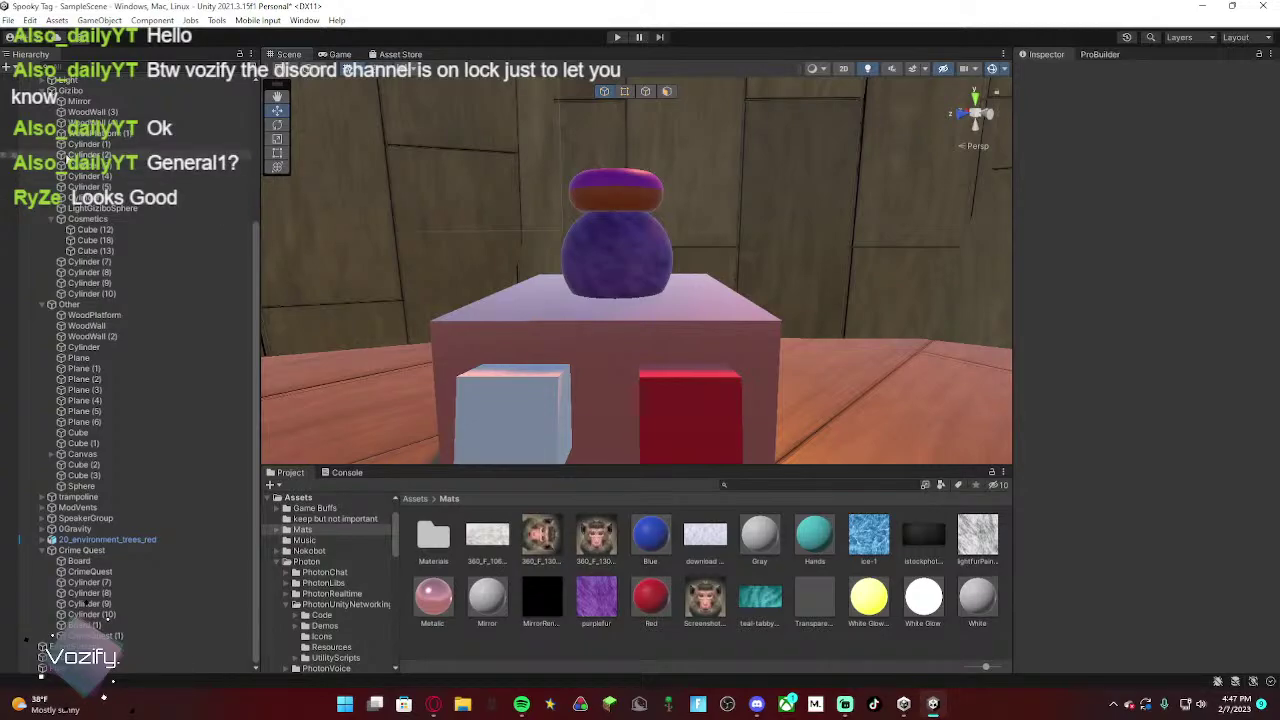
scroll(153, 347, up, 4)
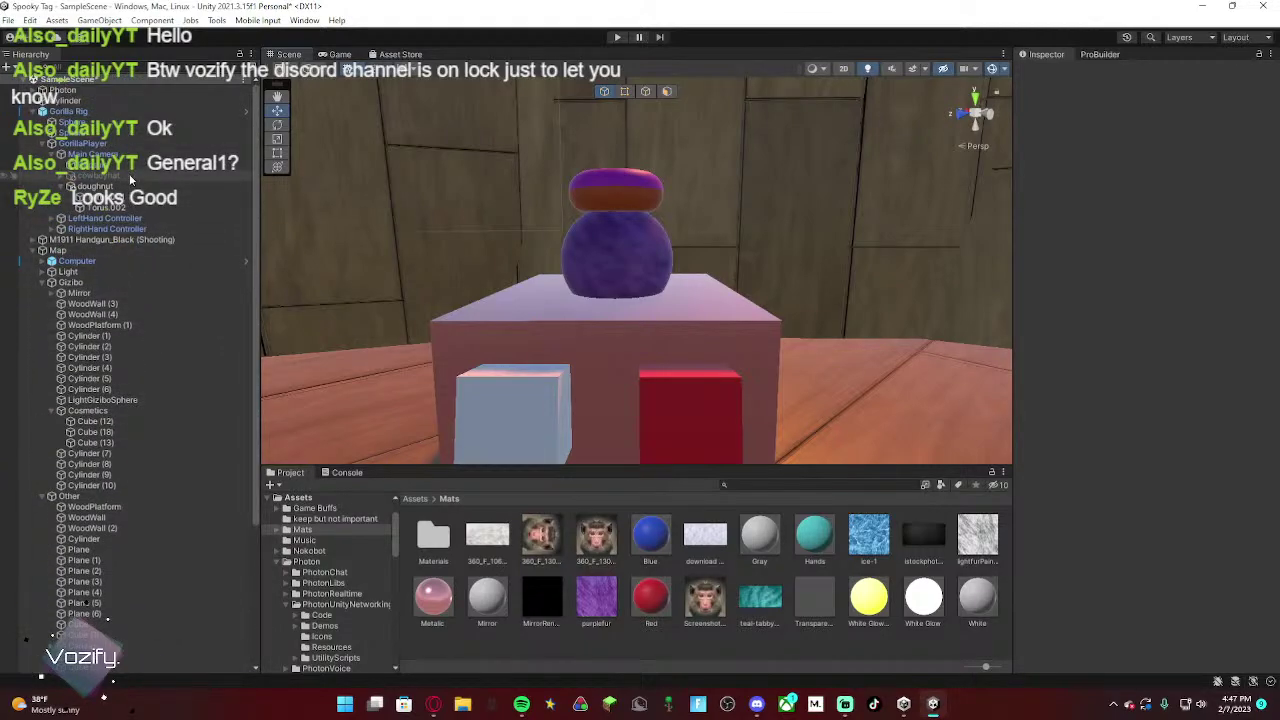
click(128, 186)
drag(618, 155, 618, 169)
right_drag(618, 172, 852, 282)
click(600, 263)
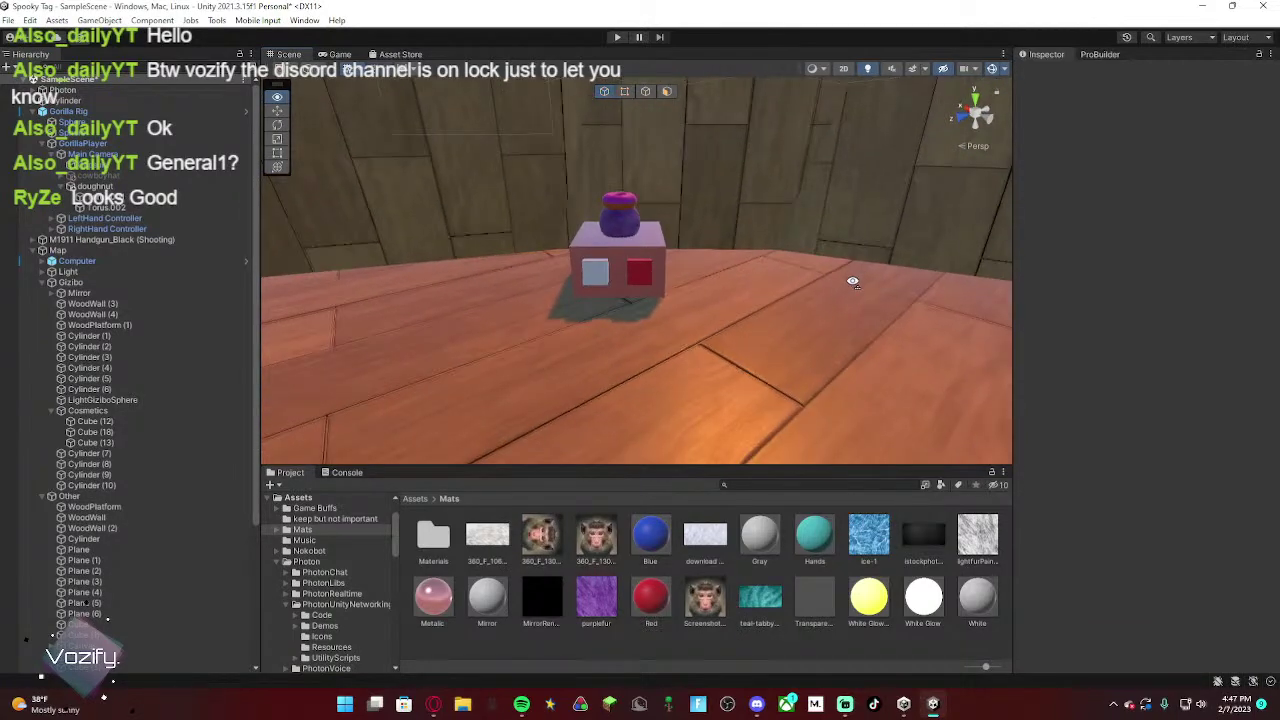
Step: Inspect the red button's cosmetic script settings and the doughnut object on the stand
drag(763, 612, 588, 250)
right_drag(640, 286, 695, 245)
key(w)
key(s)
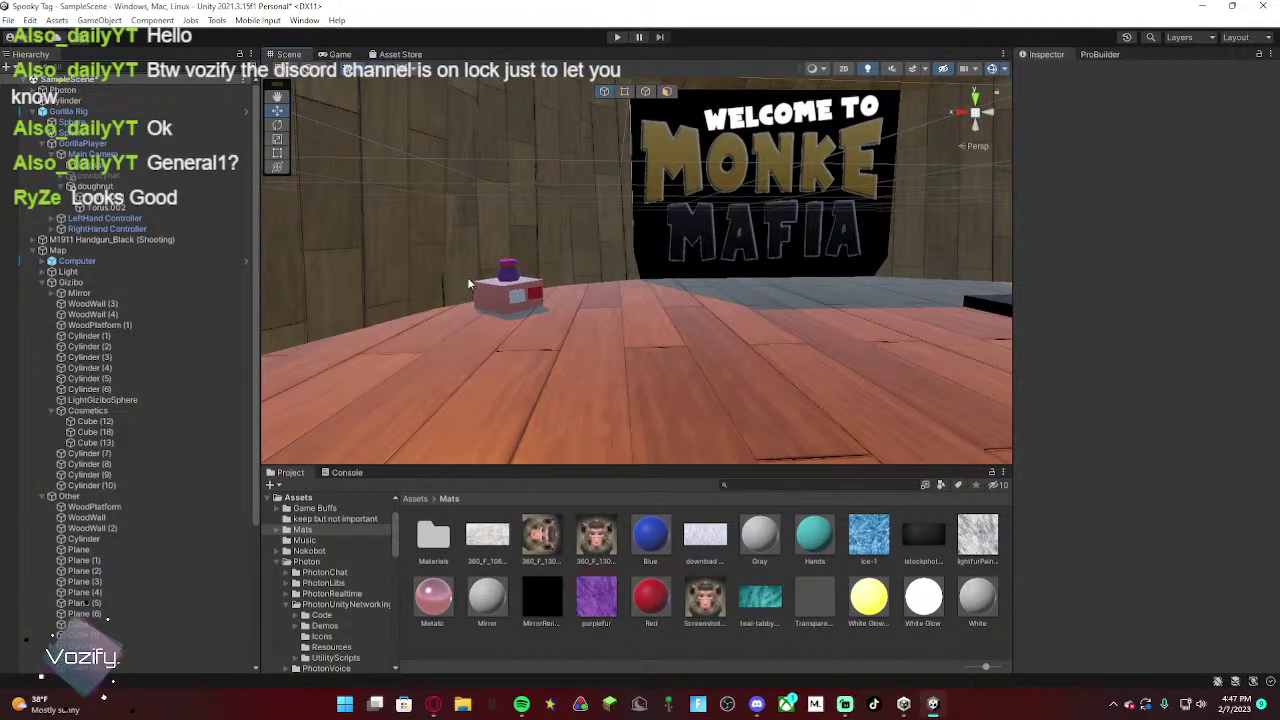
click(530, 304)
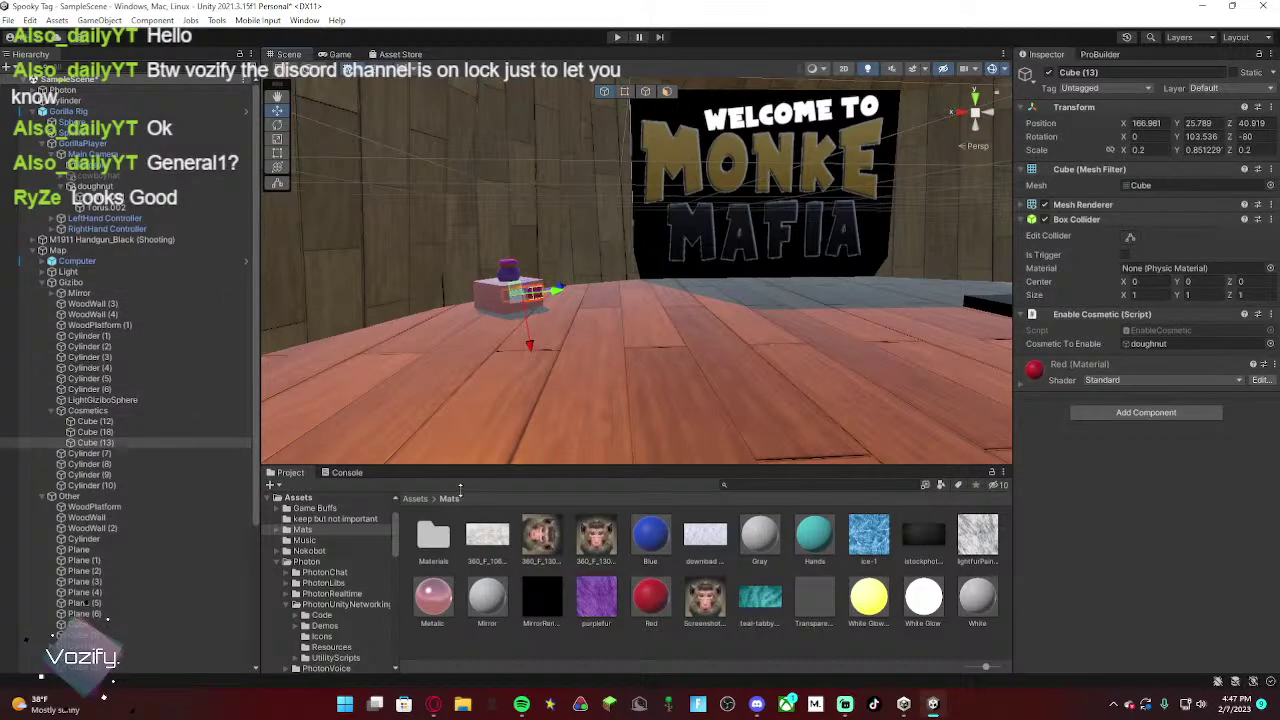
click(415, 499)
double_click(868, 540)
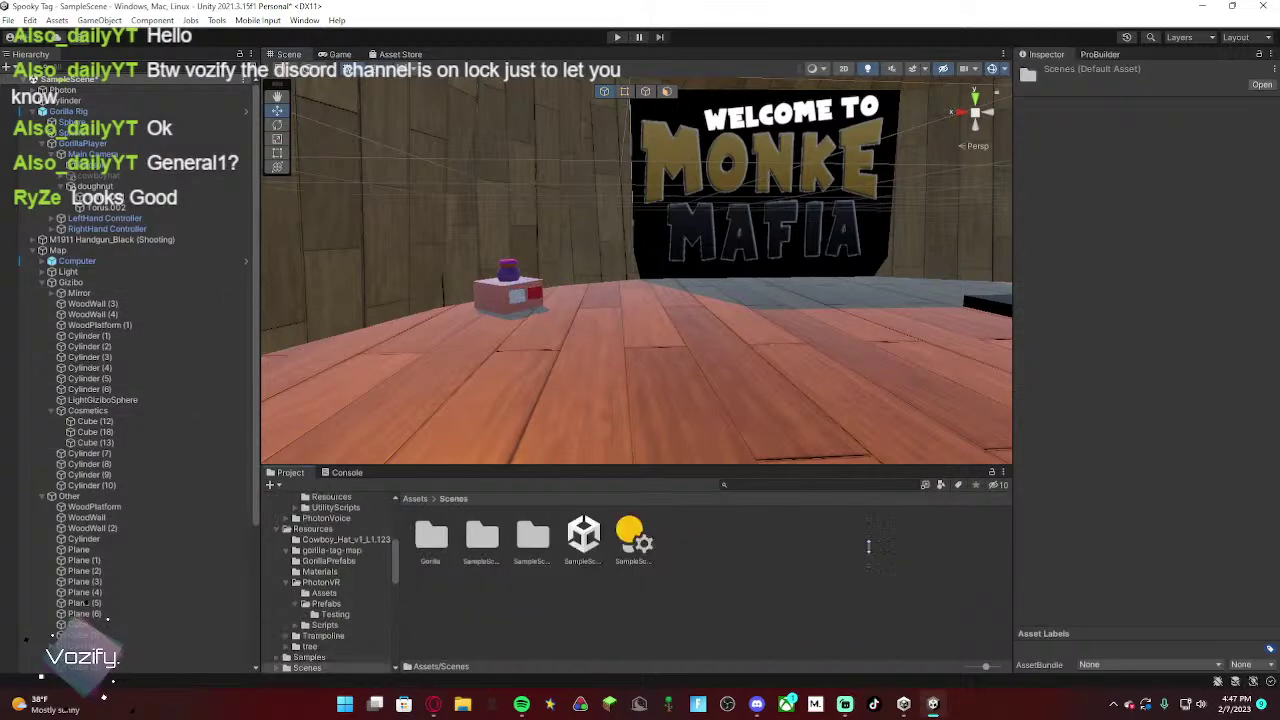
click(513, 267)
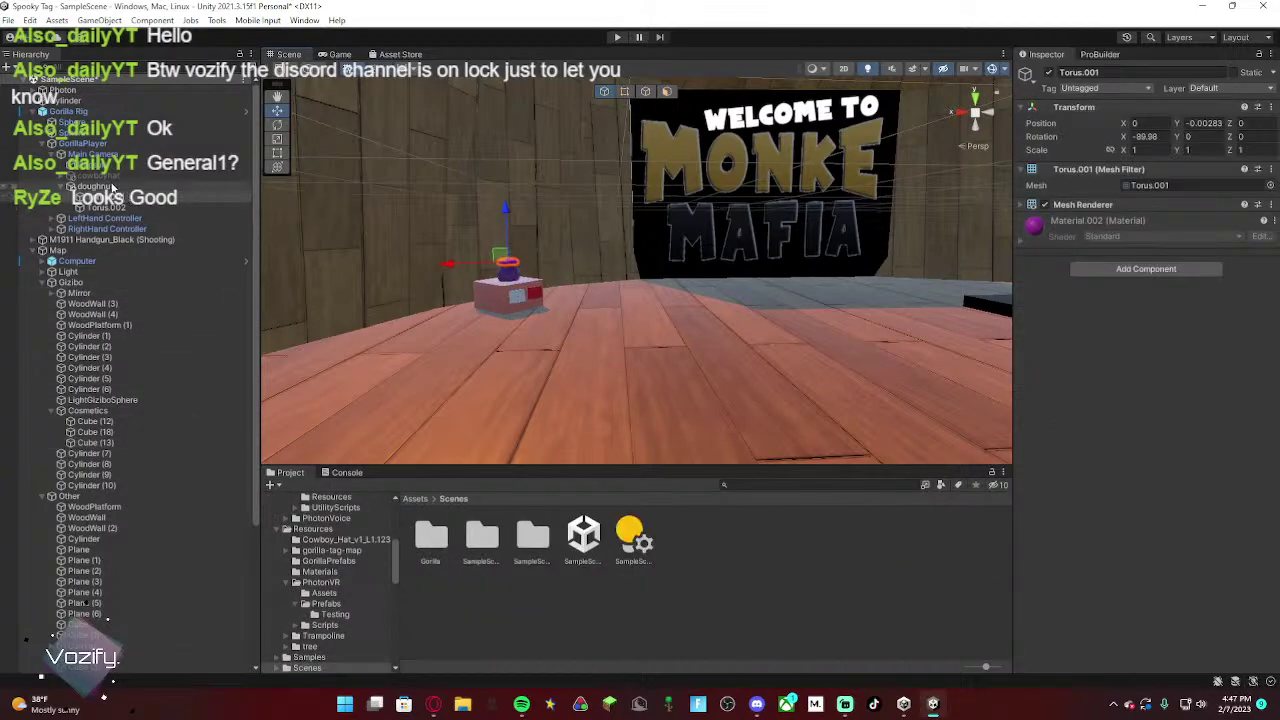
click(108, 187)
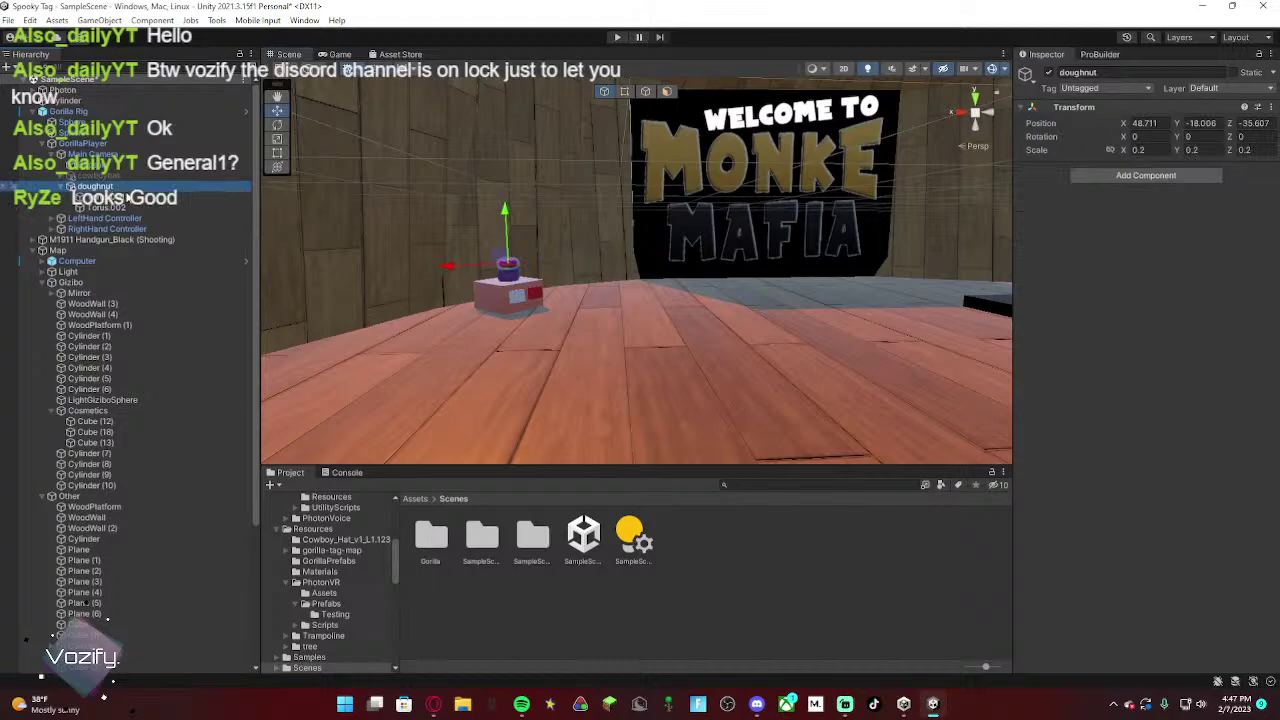
Step: Try adding the Disable Cosmetic script to the red button, and undo the addition
click(536, 297)
click(416, 498)
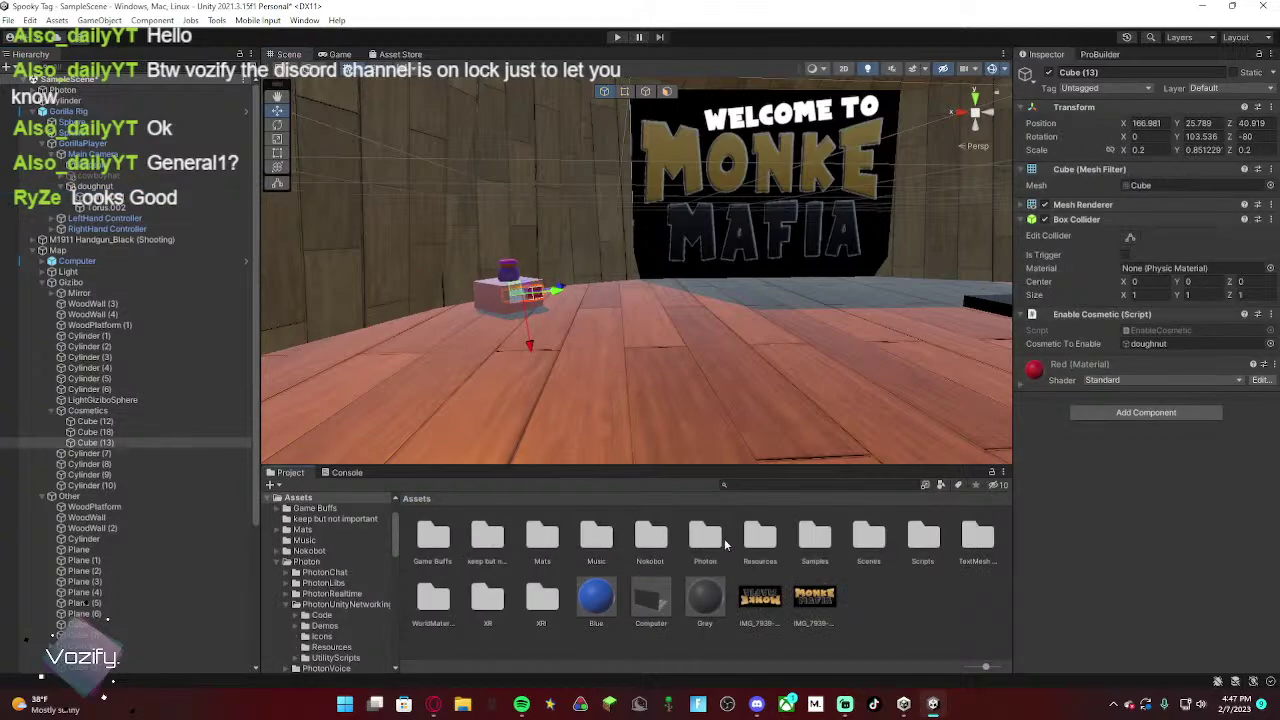
double_click(920, 542)
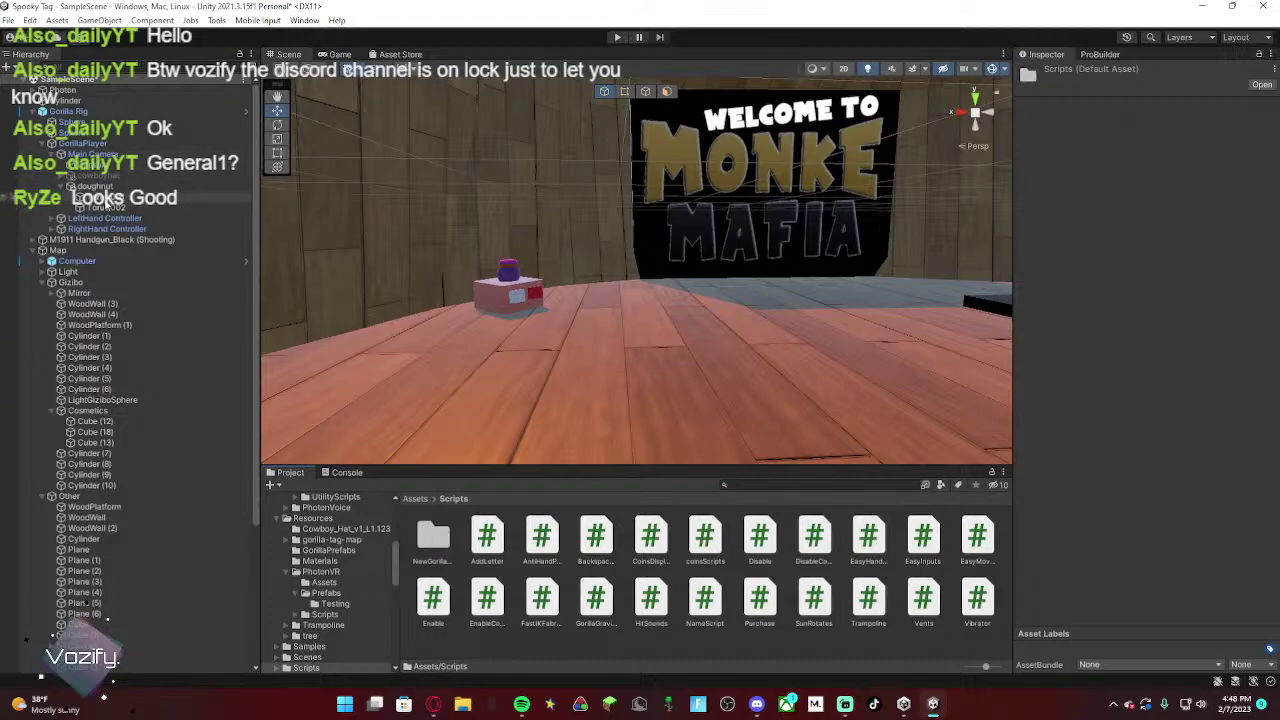
click(536, 296)
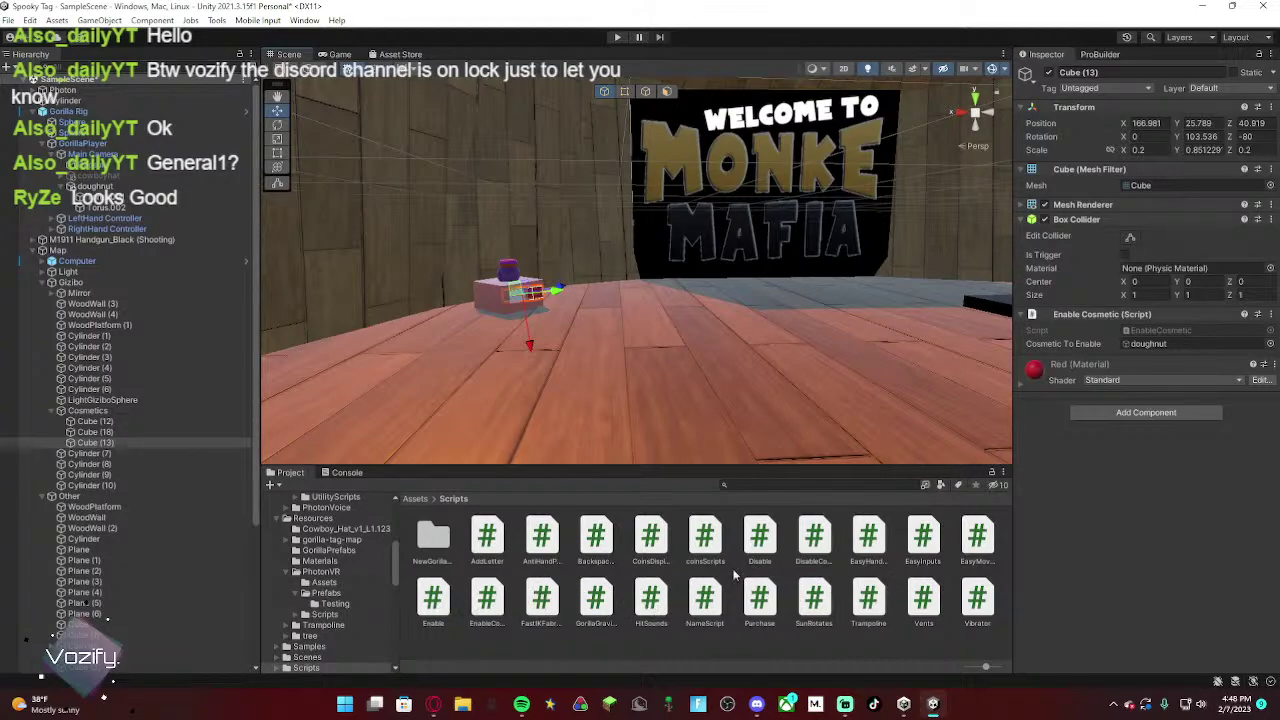
drag(817, 557, 1091, 418)
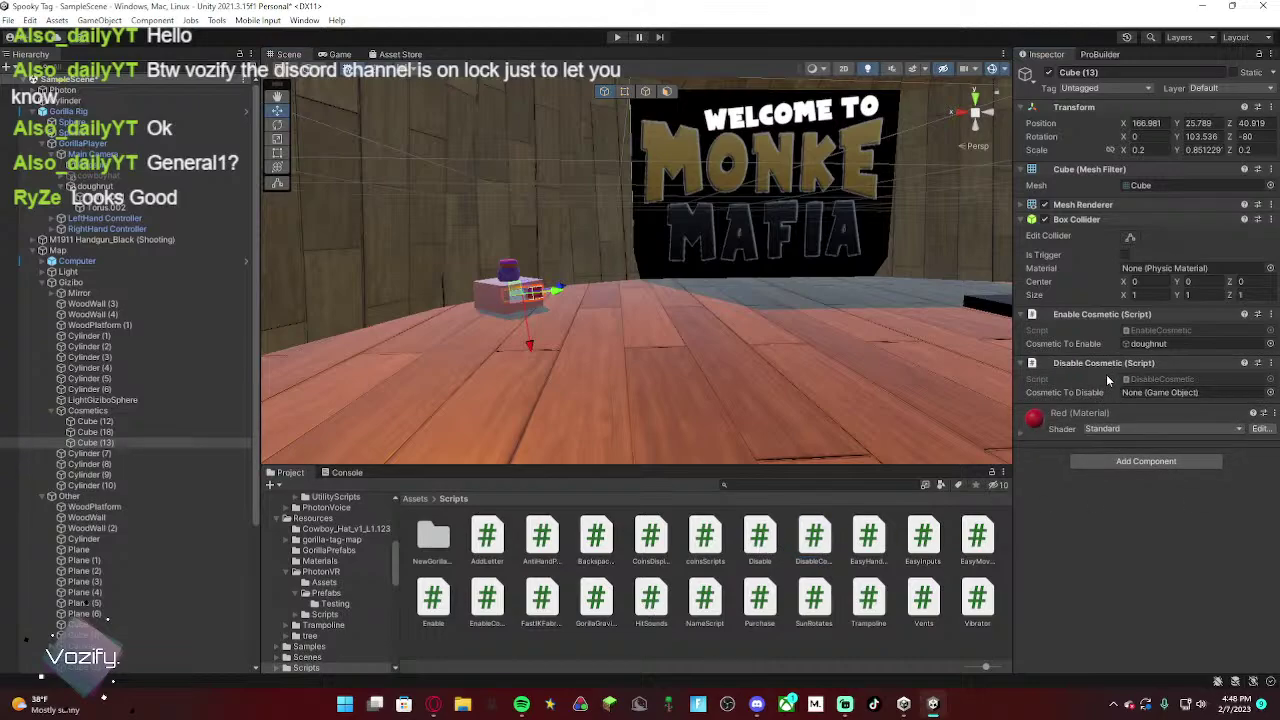
key(ctrl+z)
key(ctrl+z)
Step: Remove the Enable Cosmetic script component from the stand's red button
right_drag(678, 326, 672, 324)
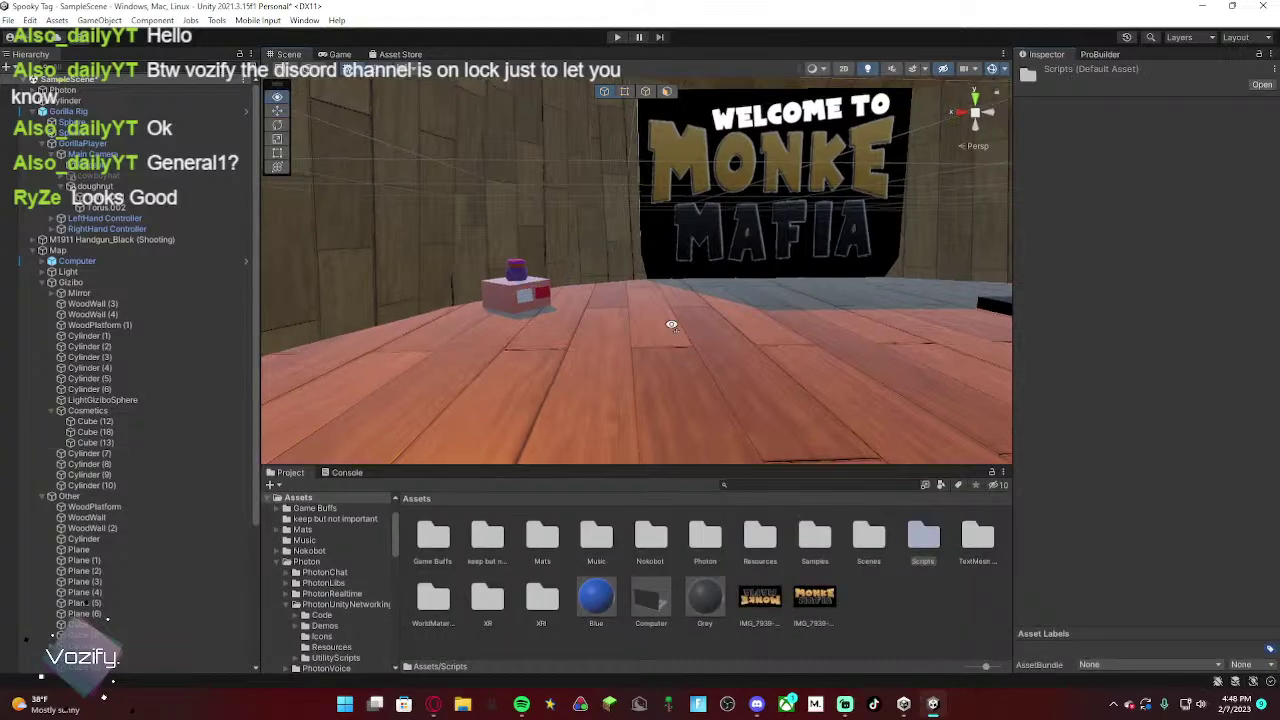
alt+drag(671, 325, 639, 314)
click(639, 307)
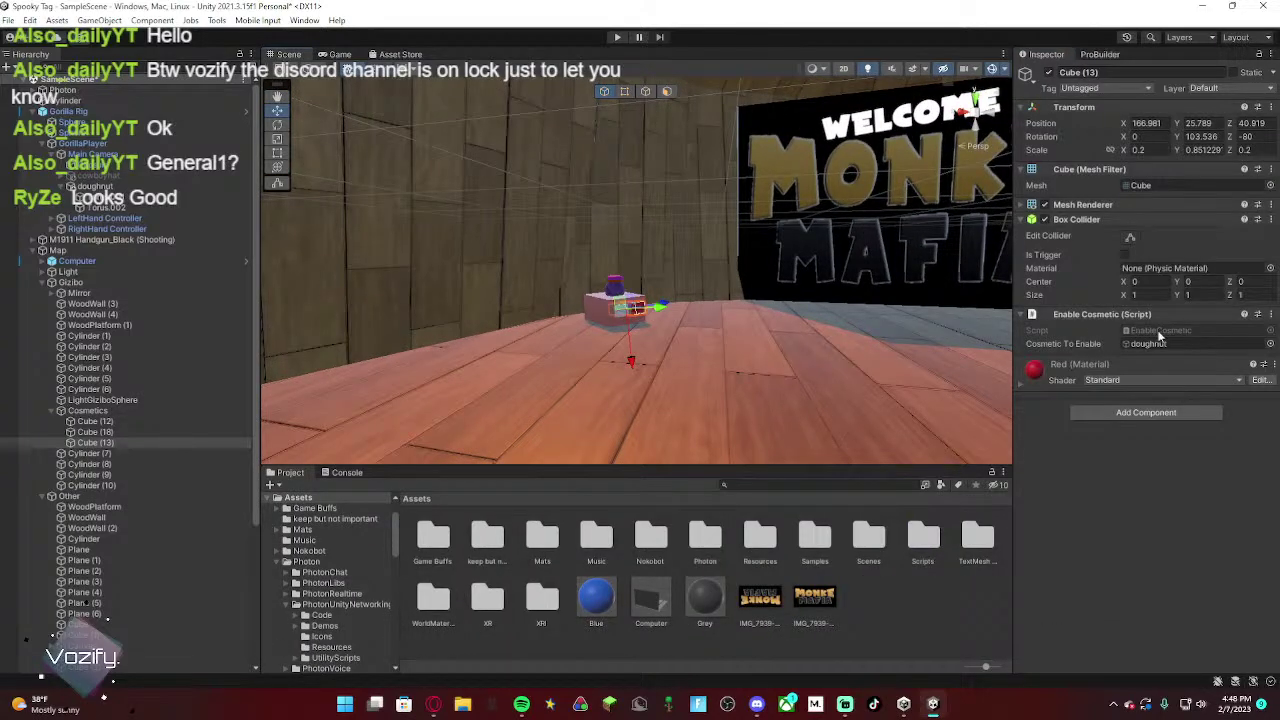
click(621, 314)
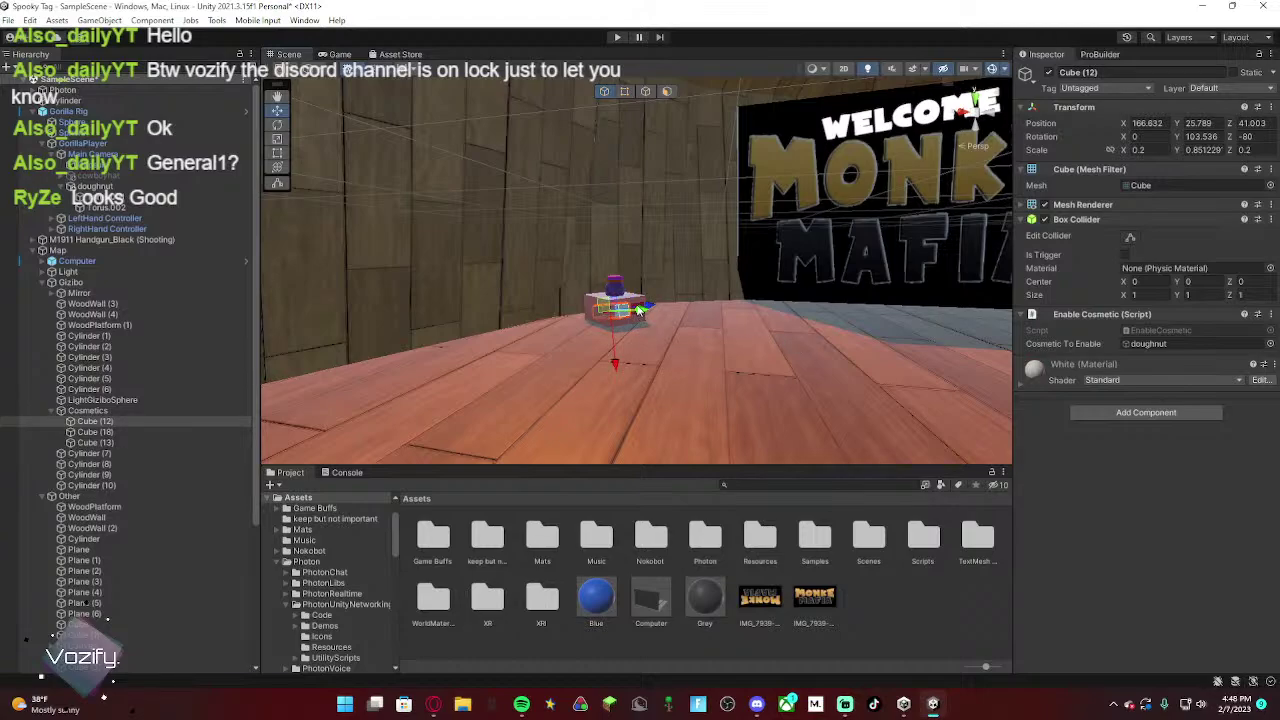
click(644, 311)
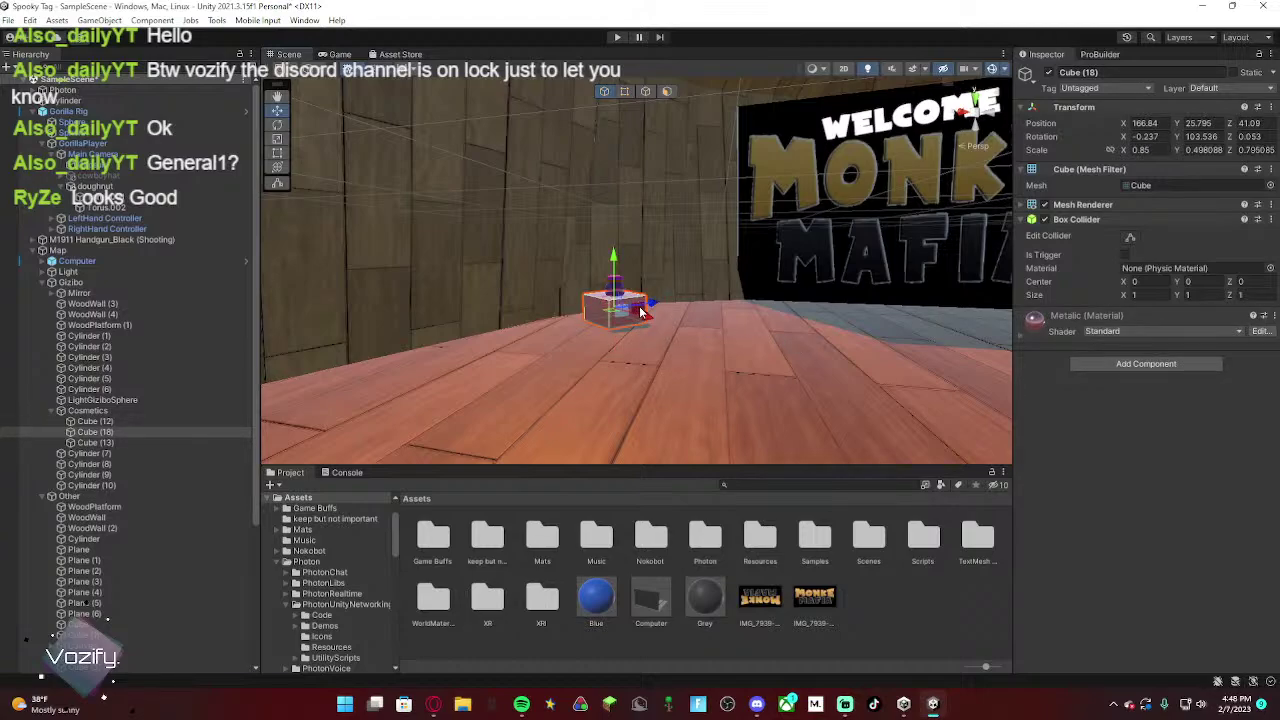
click(641, 314)
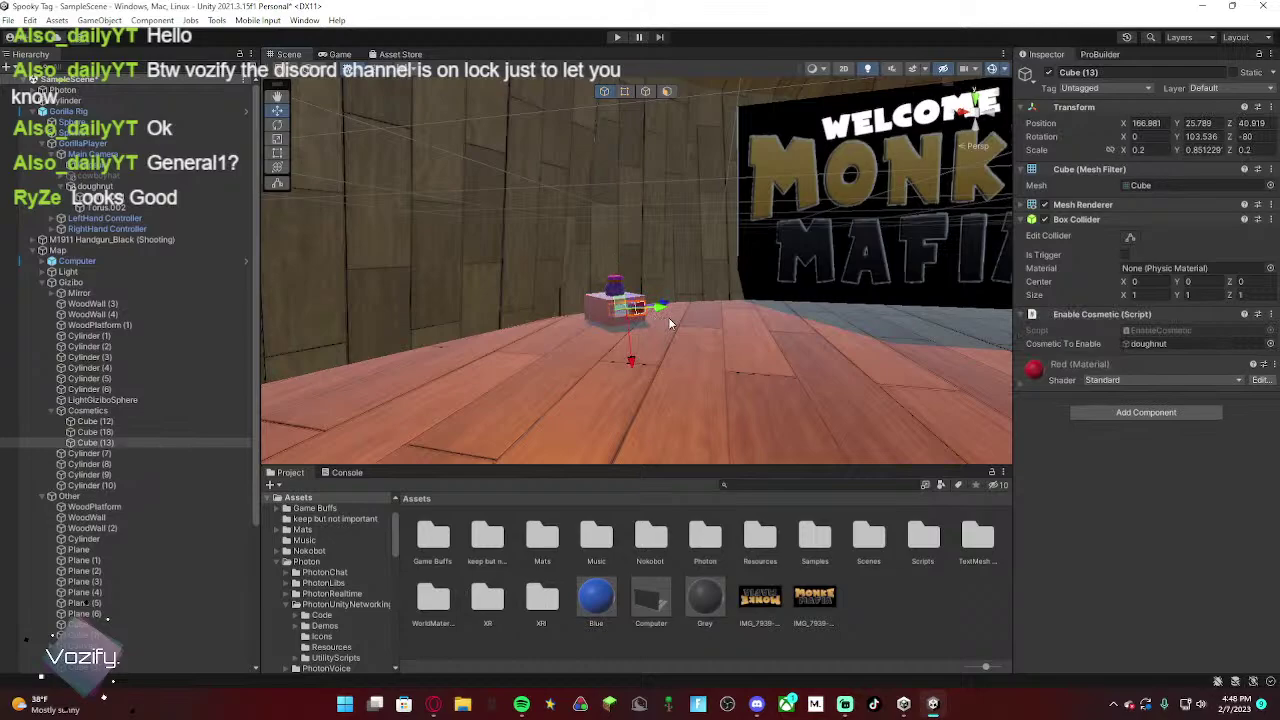
click(1270, 314)
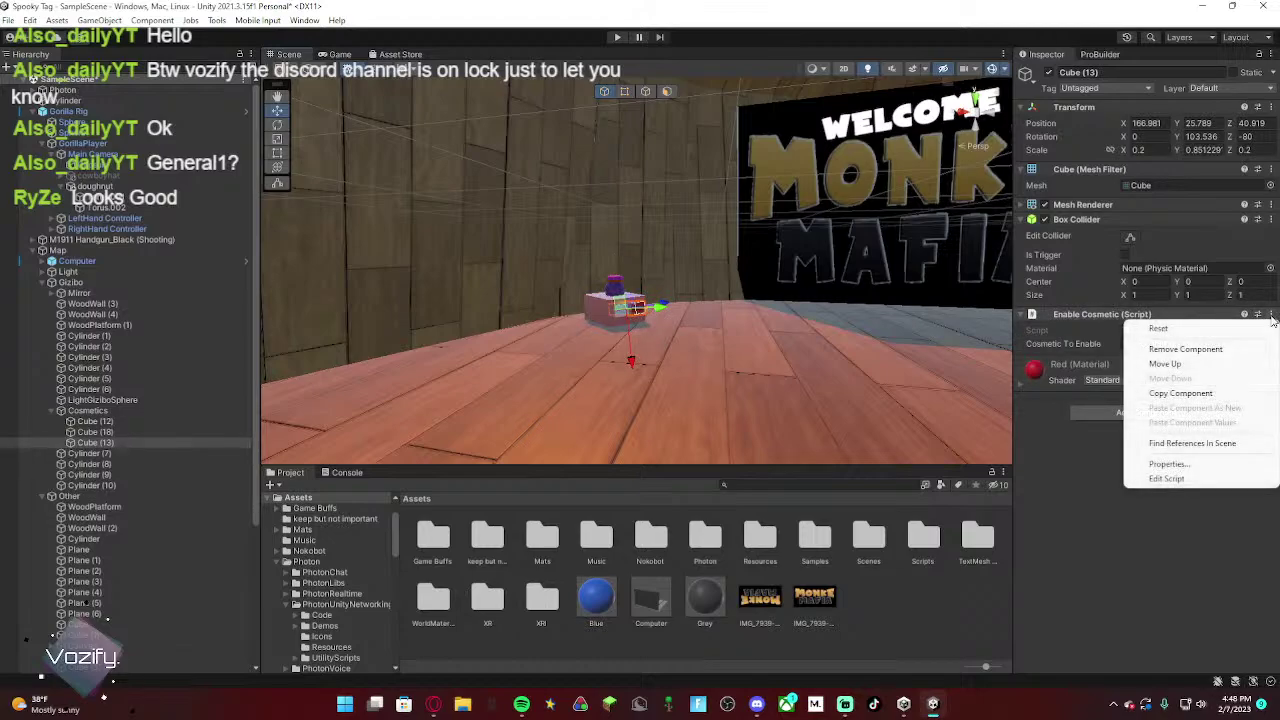
click(1213, 350)
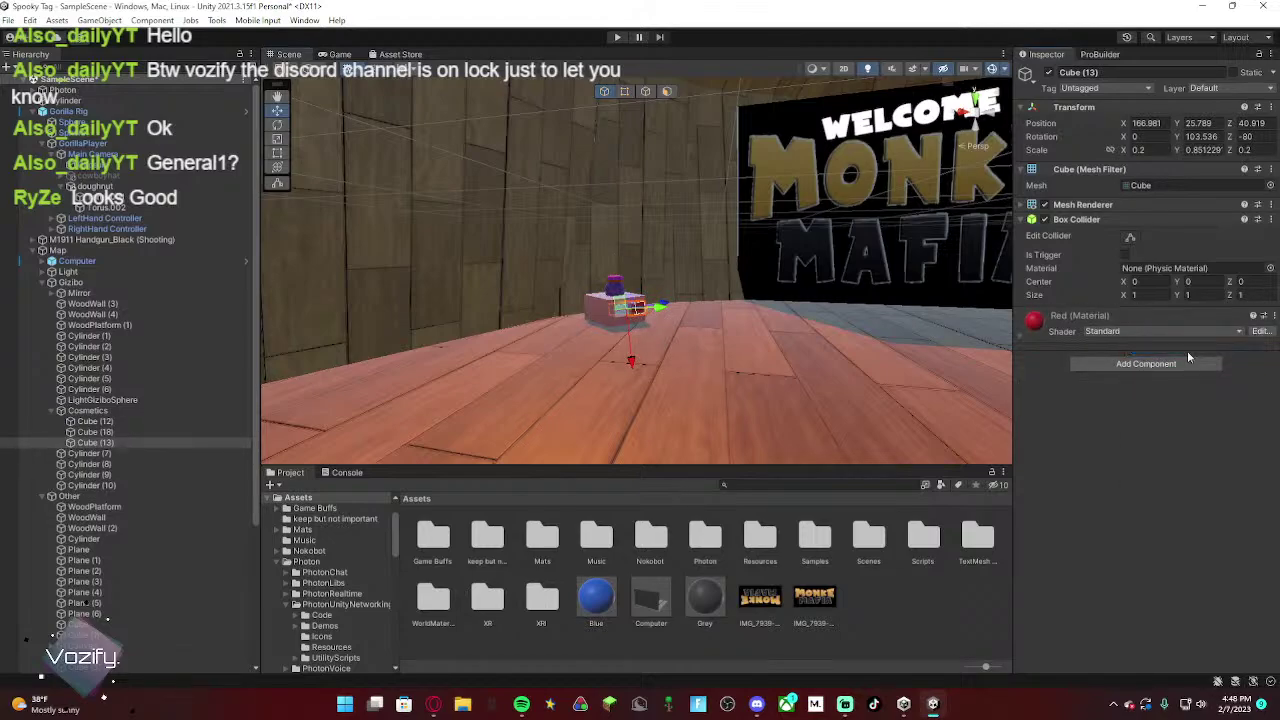
Step: Add the Disable Cosmetic script to the red button with the doughnut as the cosmetic to disable
double_click(910, 538)
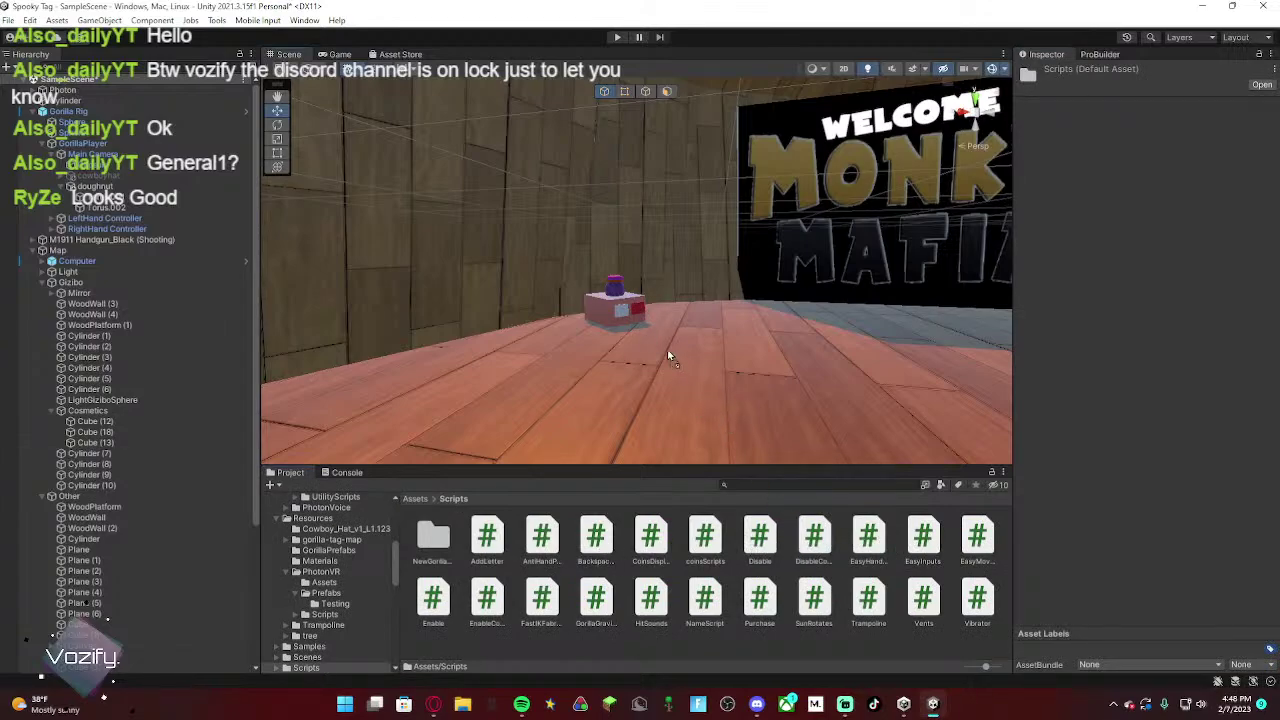
click(638, 312)
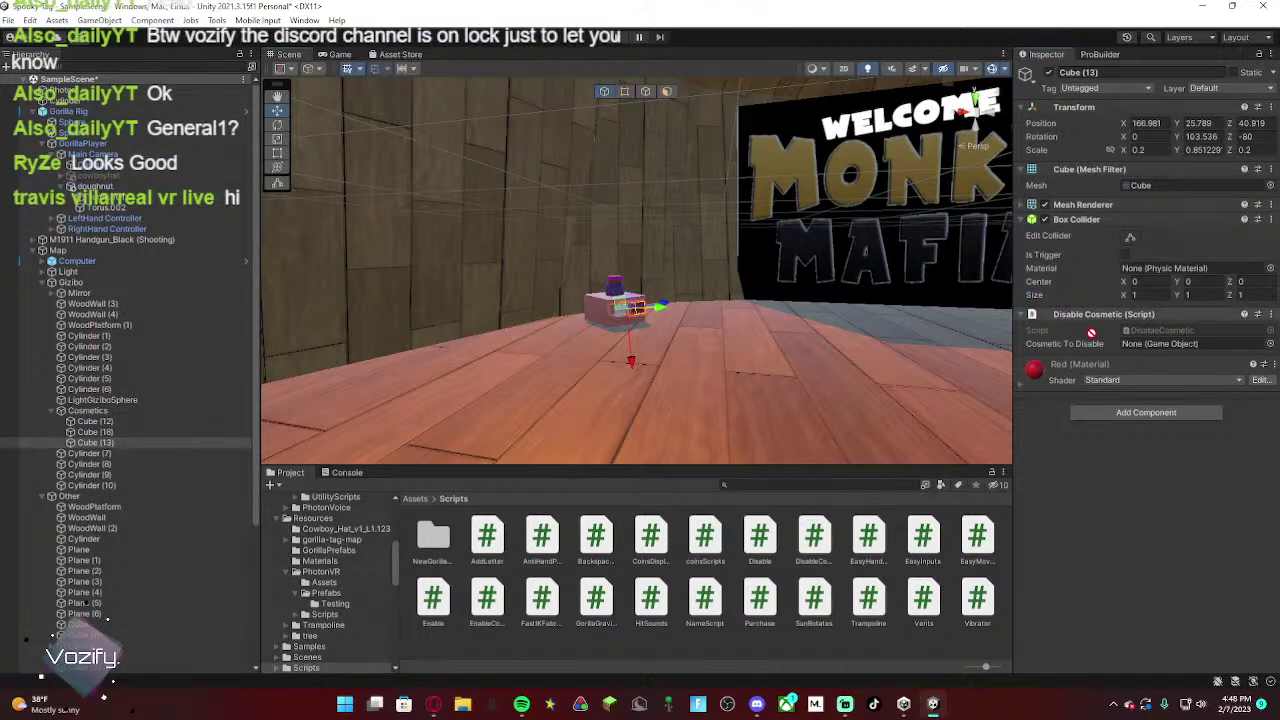
click(174, 188)
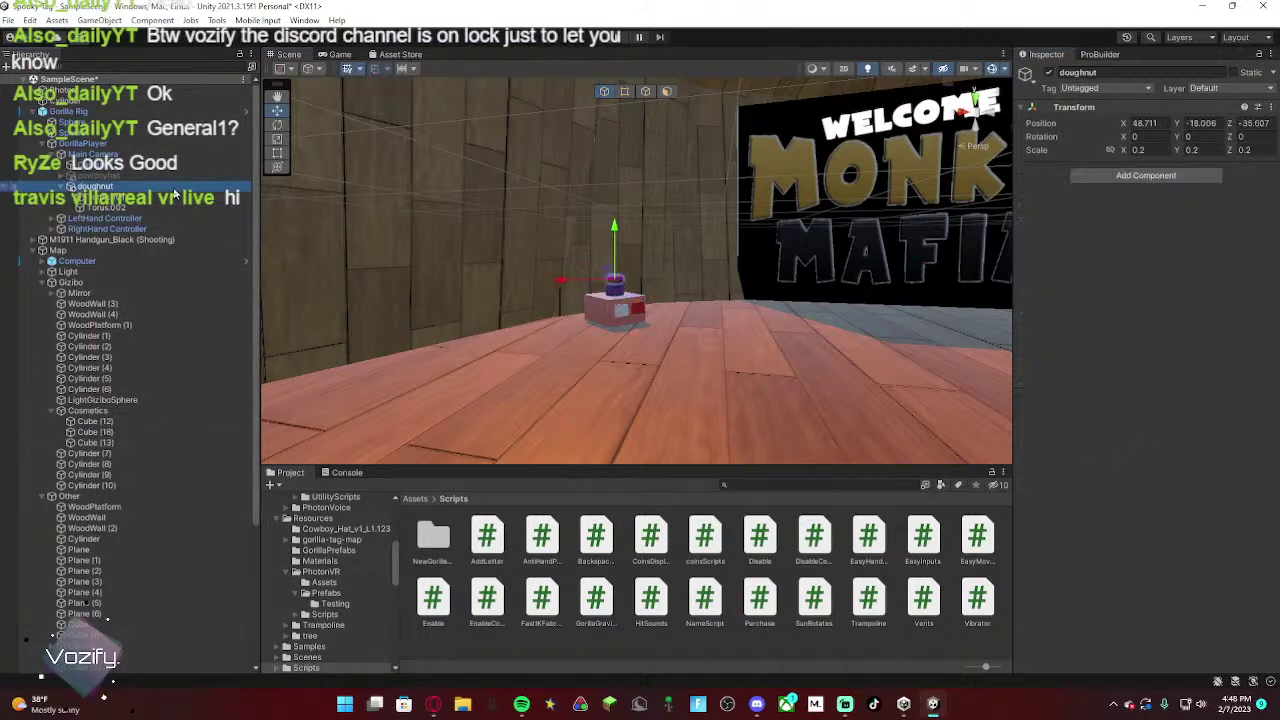
Step: Deactivate the original doughnut, then duplicate it and activate the copy
click(1048, 72)
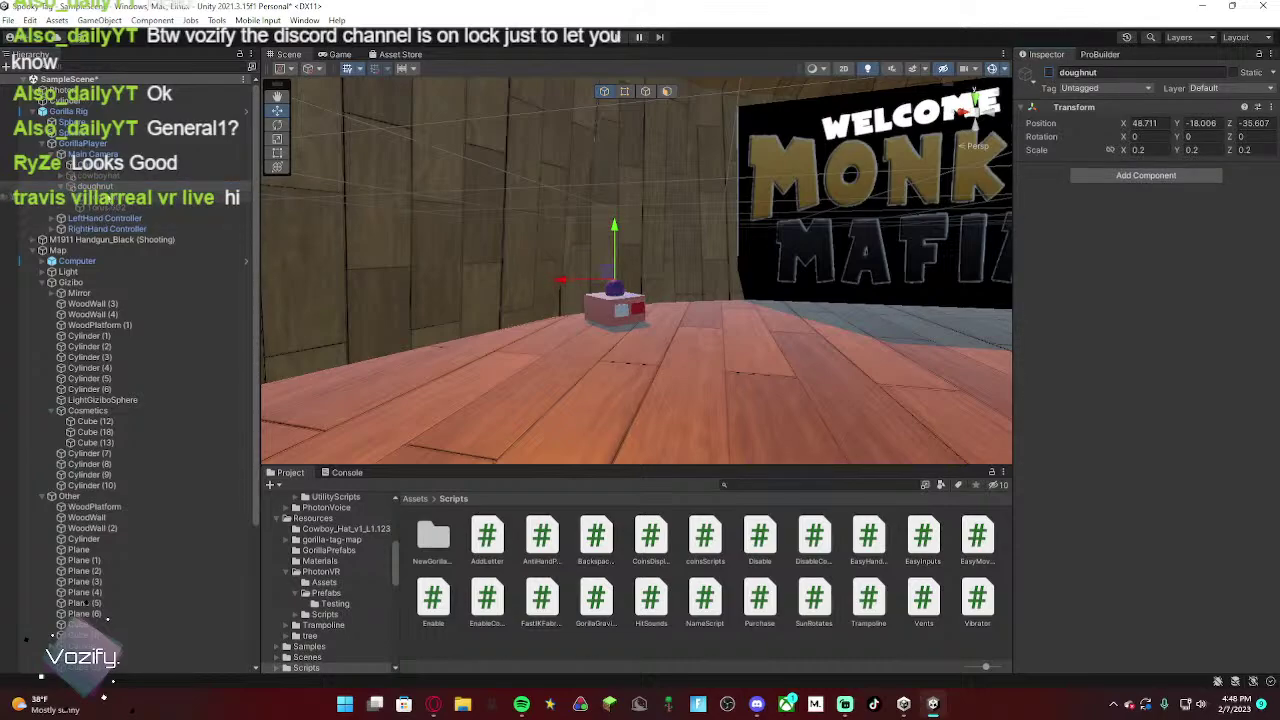
right_click(106, 187)
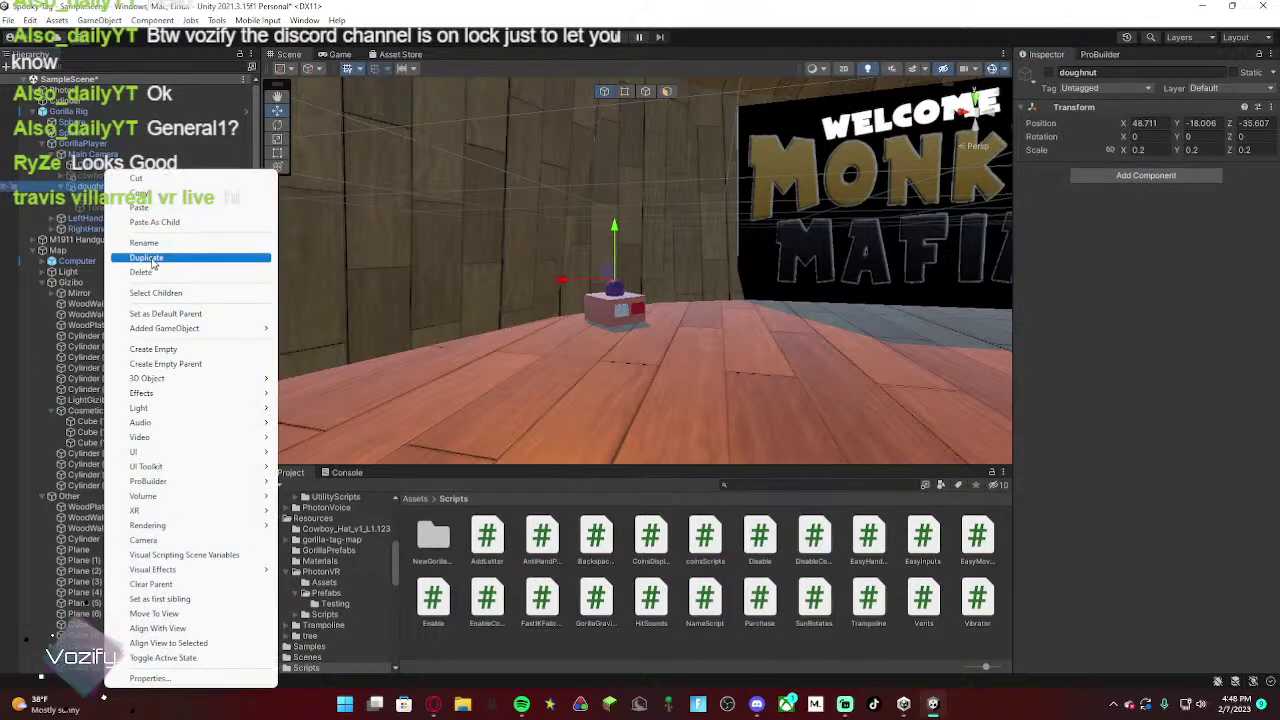
click(152, 259)
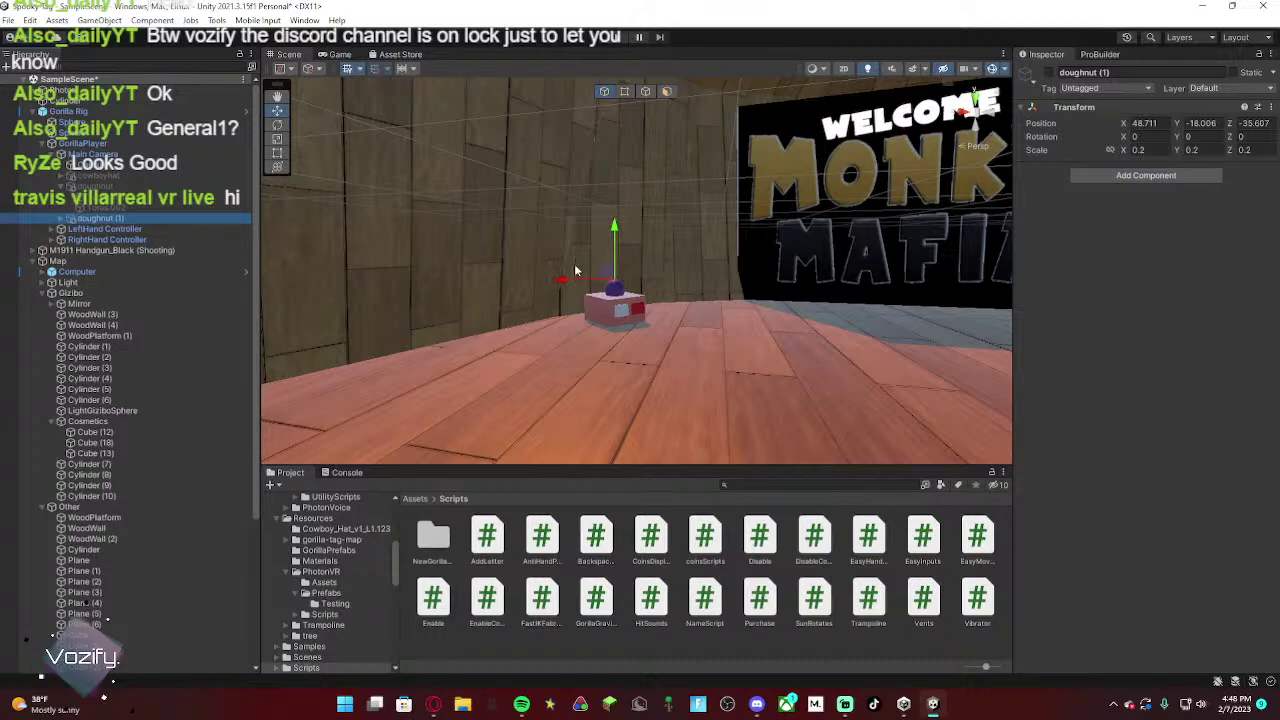
click(1049, 72)
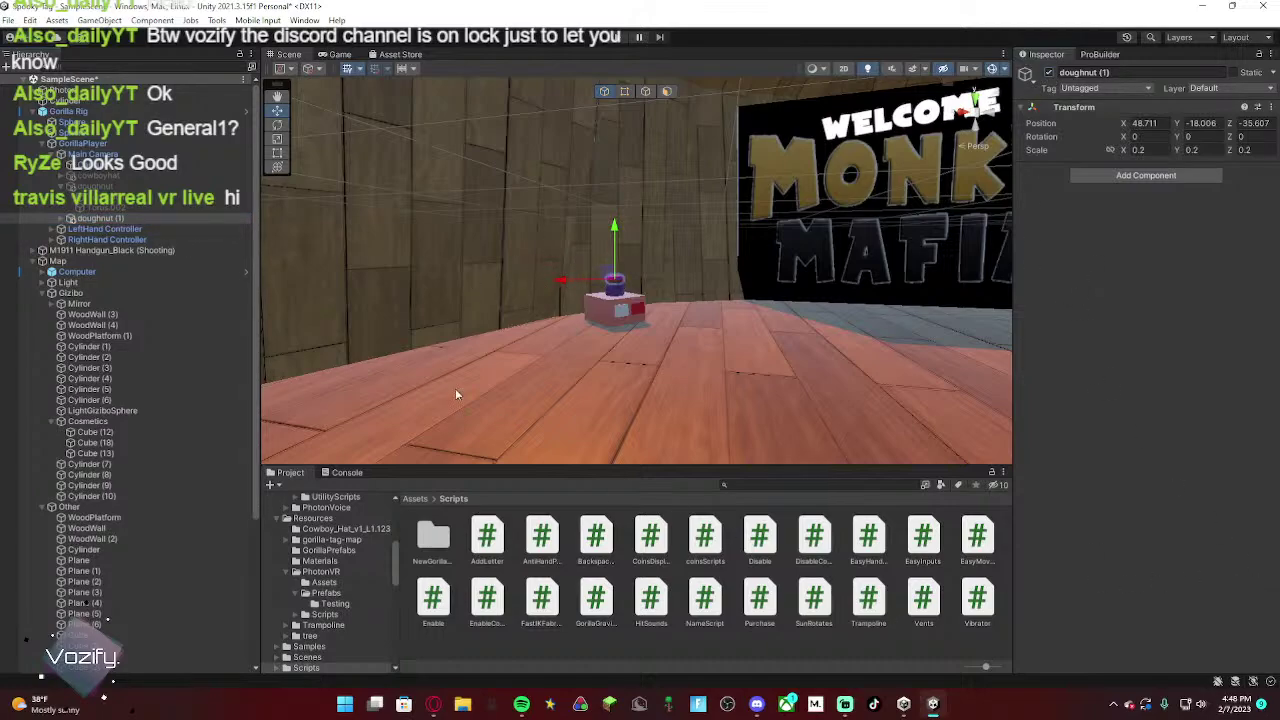
key(w)
right_drag(637, 277, 622, 329)
key(s)
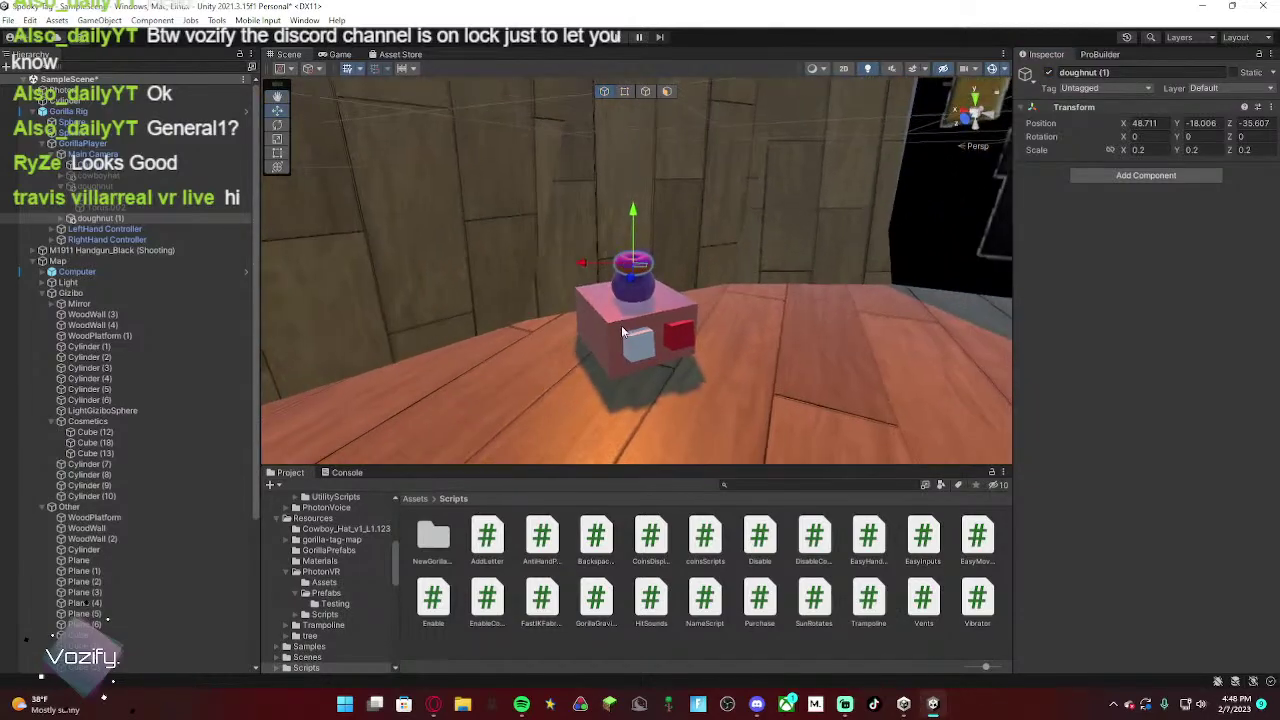
mouse_move(760, 705)
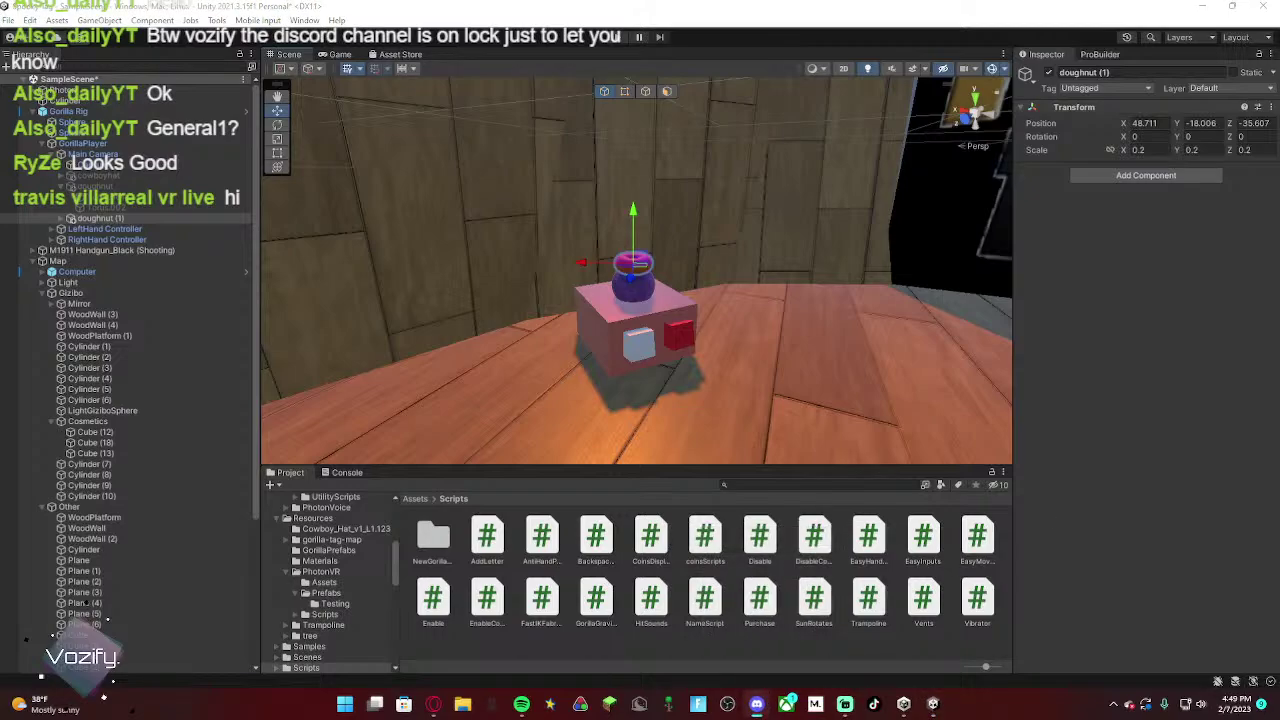
drag(1279, 36, 547, 62)
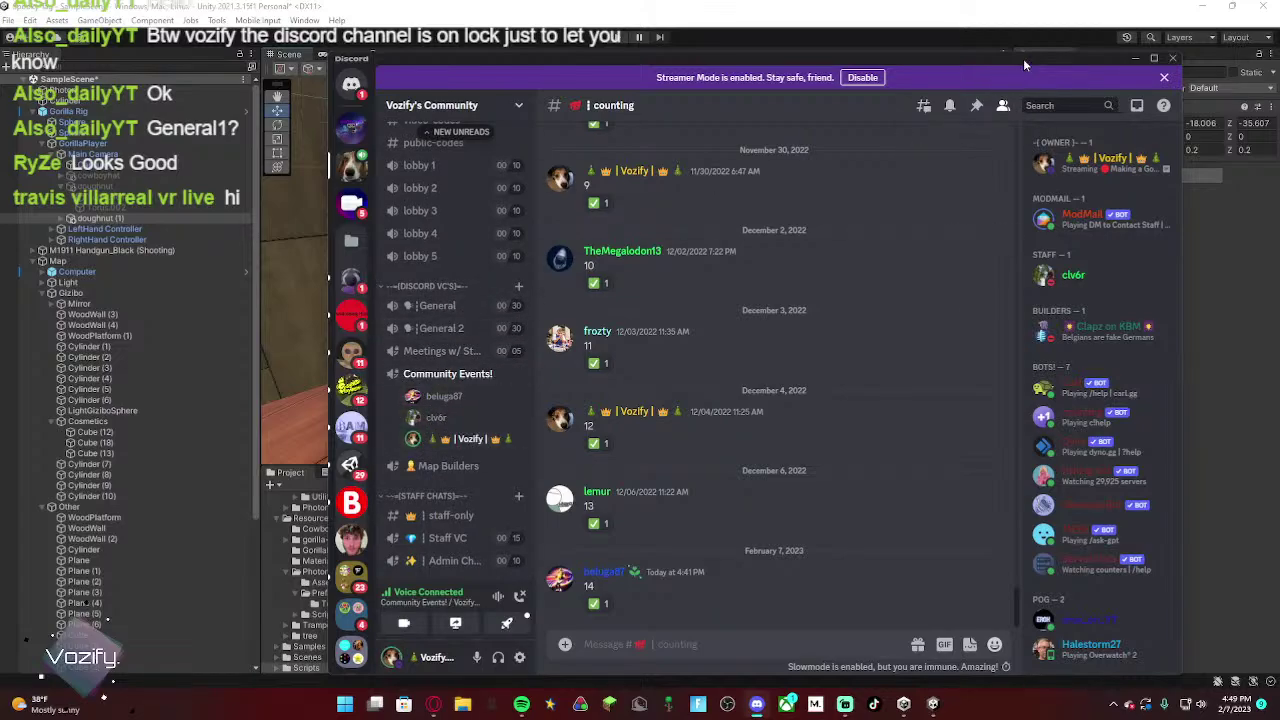
click(1134, 58)
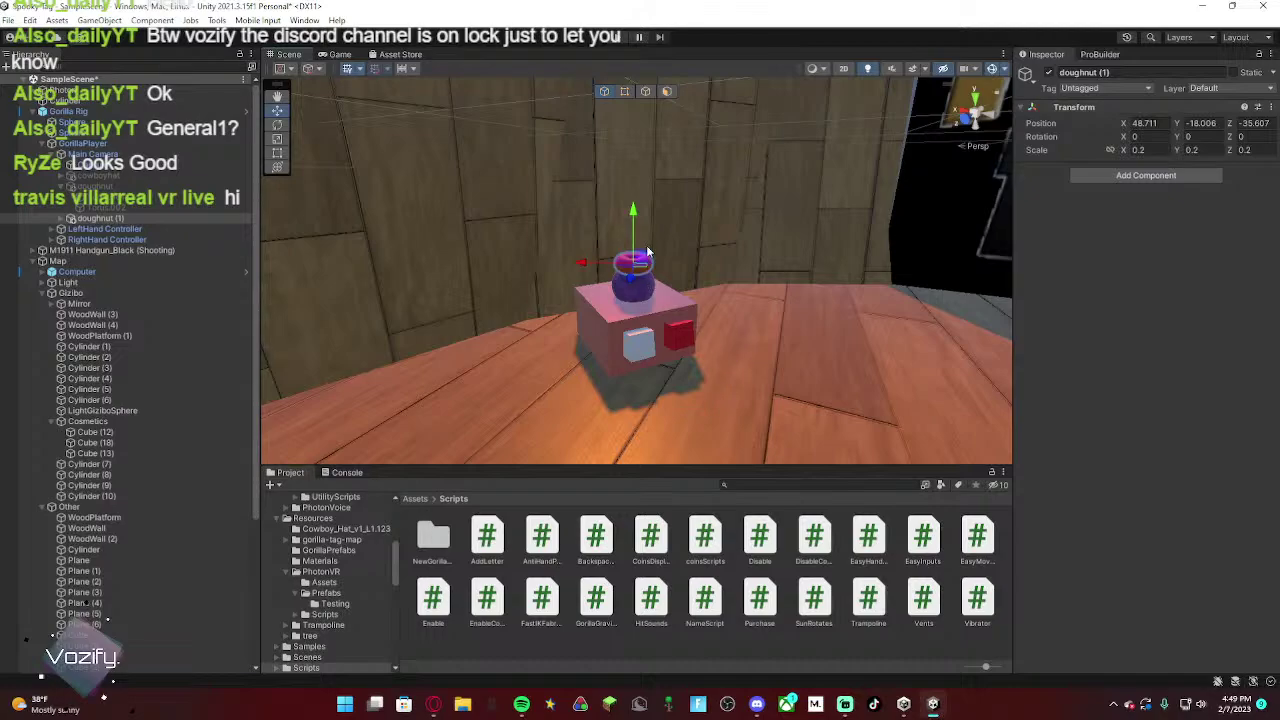
Step: Lower the doughnut copy onto the purple sphere, to Y -18.028, and clear the selection
drag(633, 213, 633, 216)
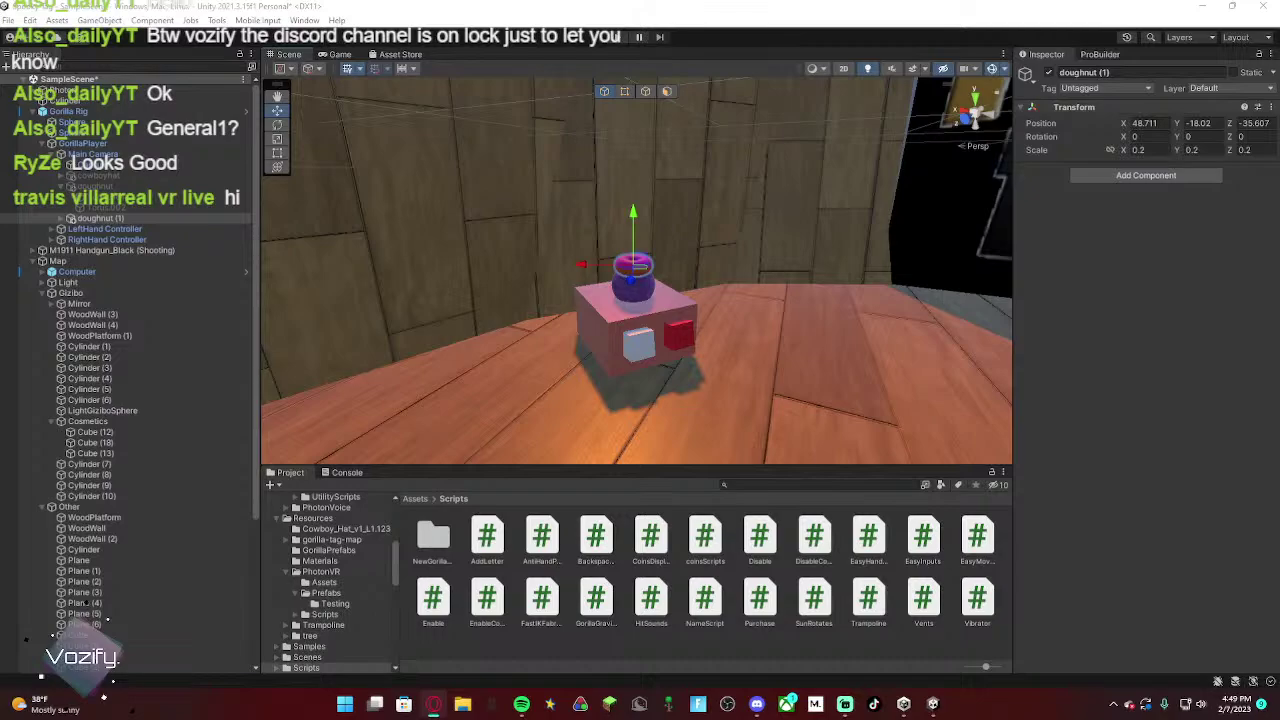
key(w)
right_drag(656, 187, 523, 217)
key(d)
key(w)
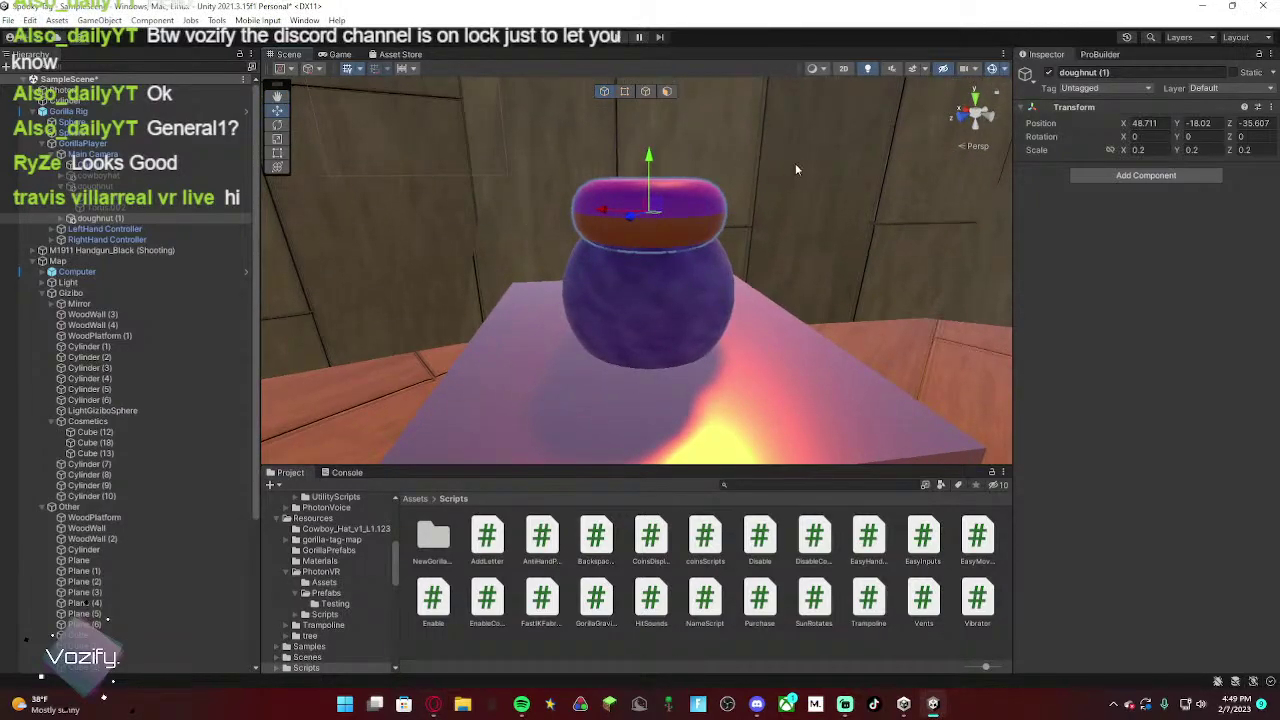
drag(648, 166, 648, 172)
right_drag(648, 190, 665, 158)
key(w)
click(708, 235)
key(w)
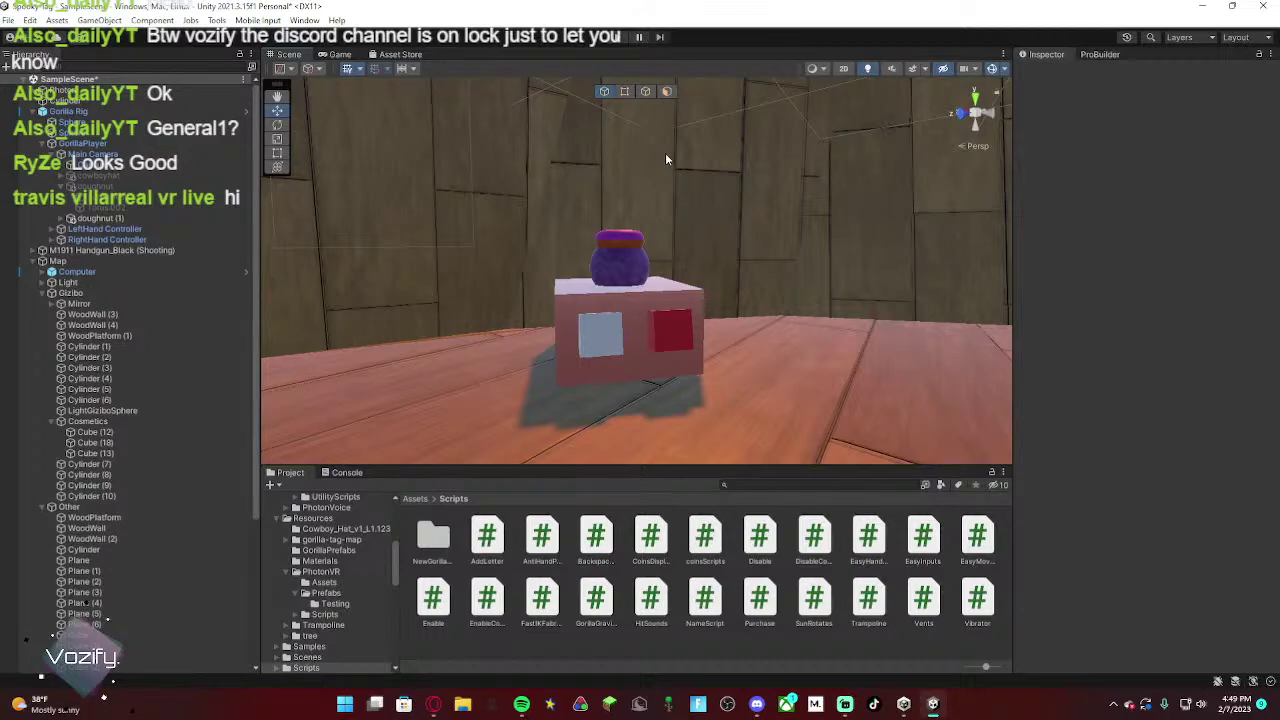
Step: Check the Disable Cosmetic settings of the stand's red button
right_drag(649, 293, 630, 314)
key(w)
click(679, 335)
key(d)
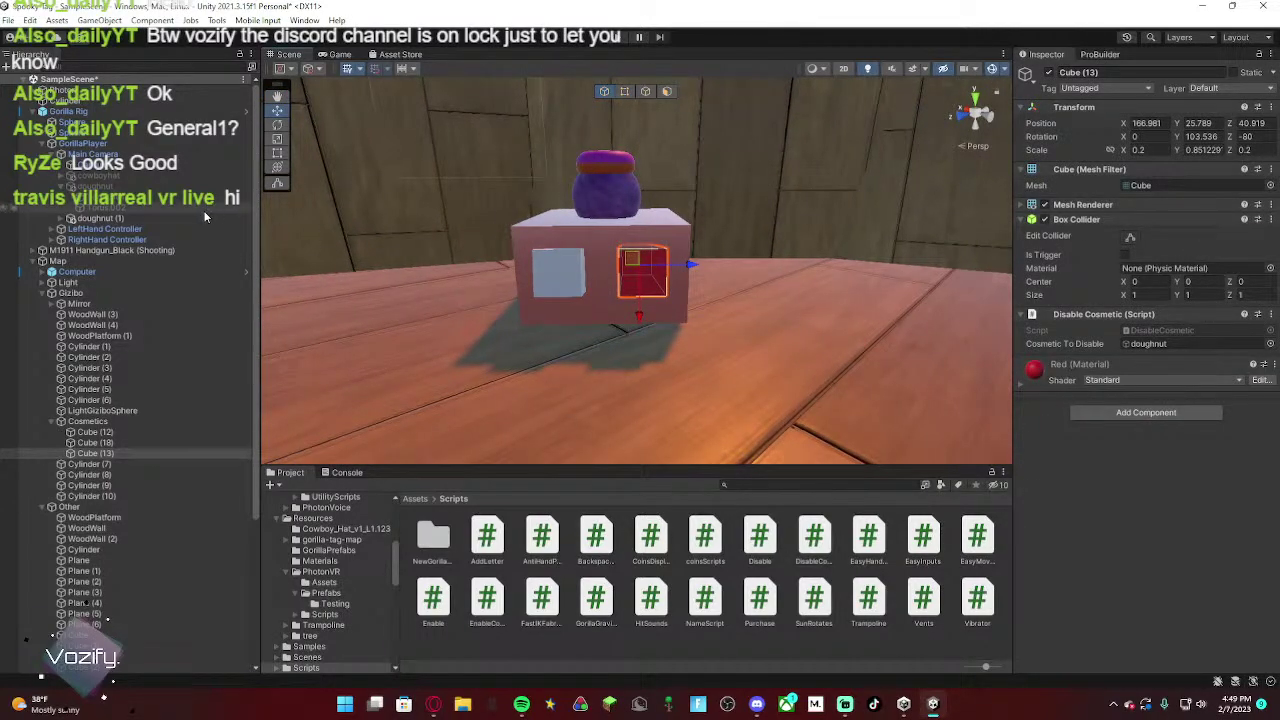
Step: Rename the doughnut copy on the purple sphere as Donut look
click(134, 220)
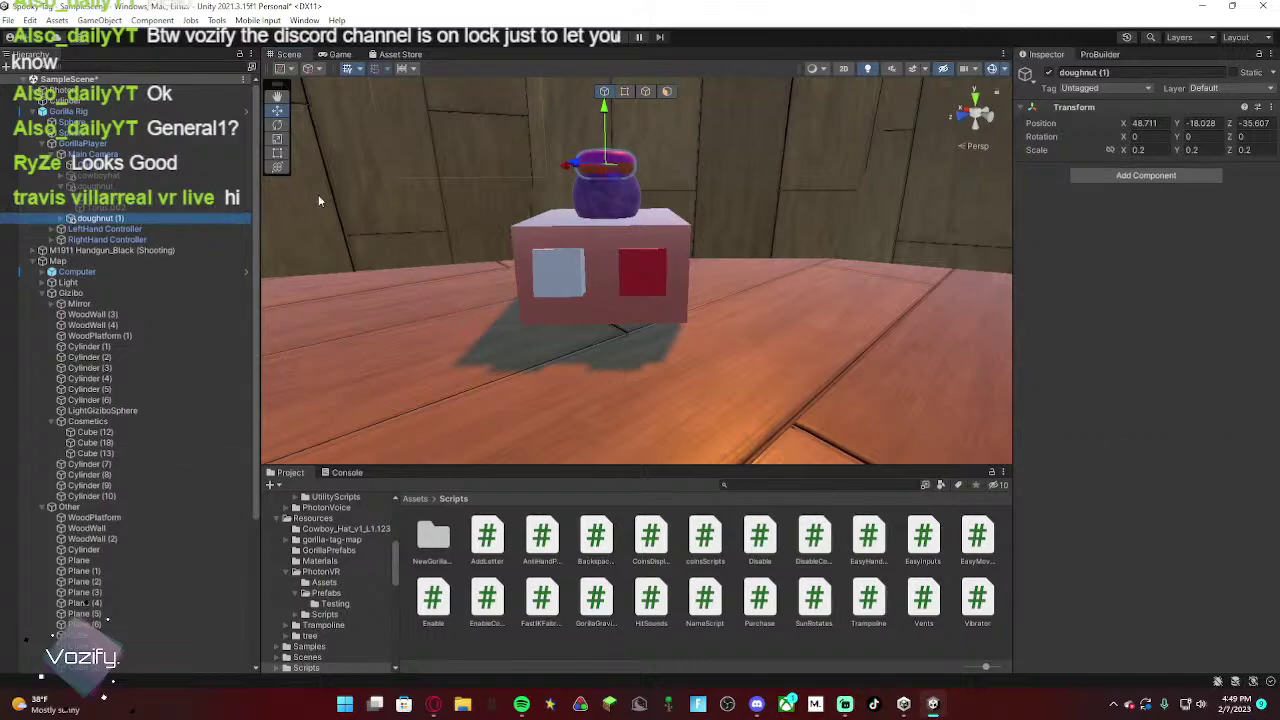
click(1148, 74)
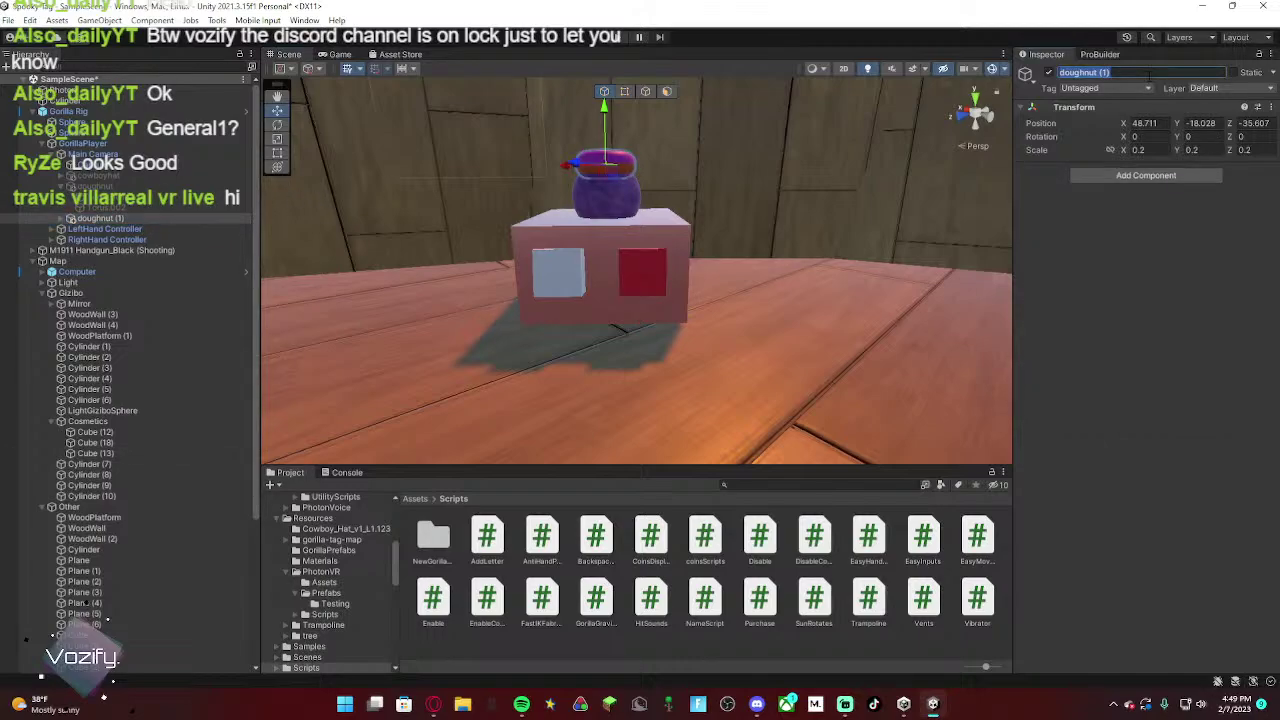
text(Donut)
text(looks)
key(BackSpace)
key(Return)
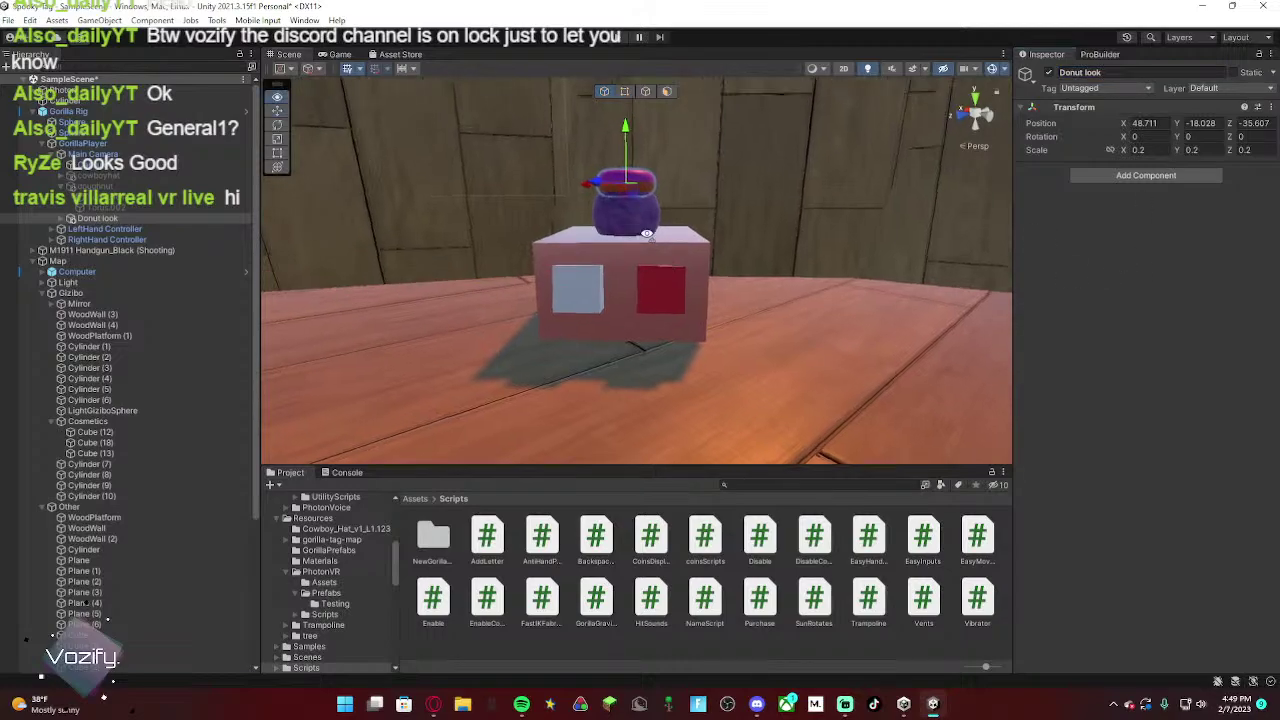
Step: Change the doughnut copy's name to Donut View and clear the selection
click(1110, 72)
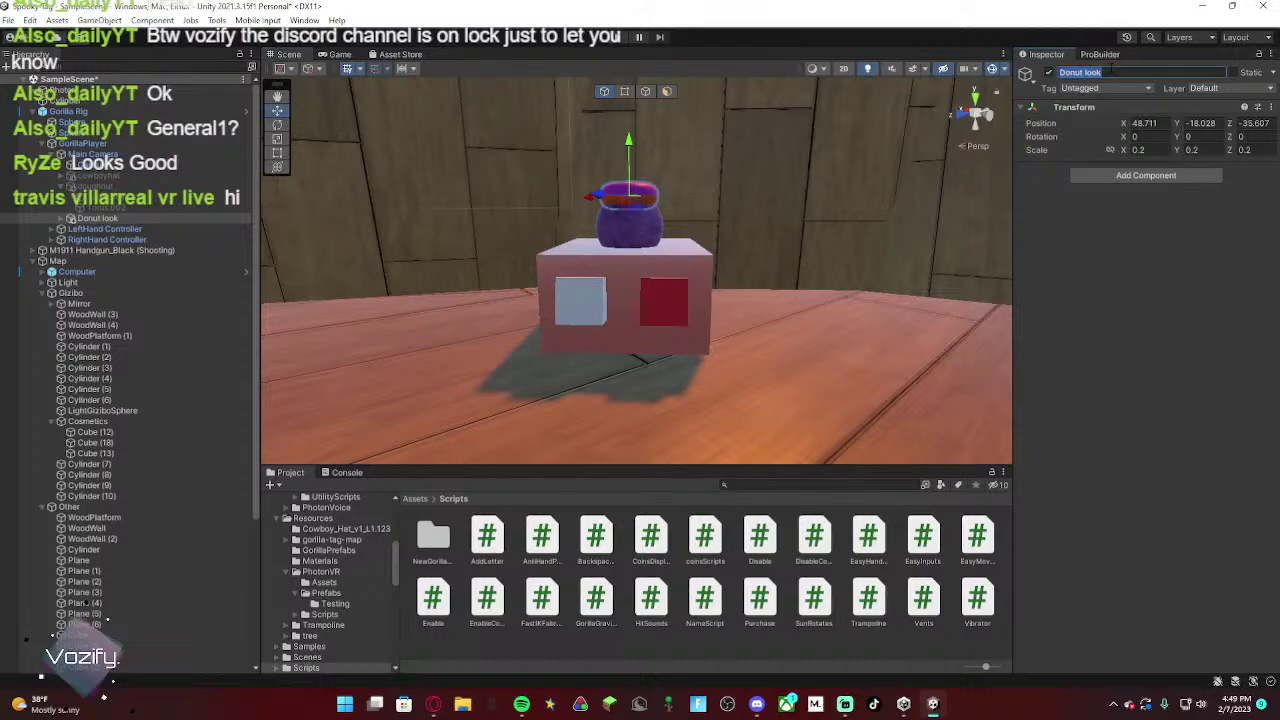
text(Donut view)
right_drag(790, 290, 727, 350)
click(633, 281)
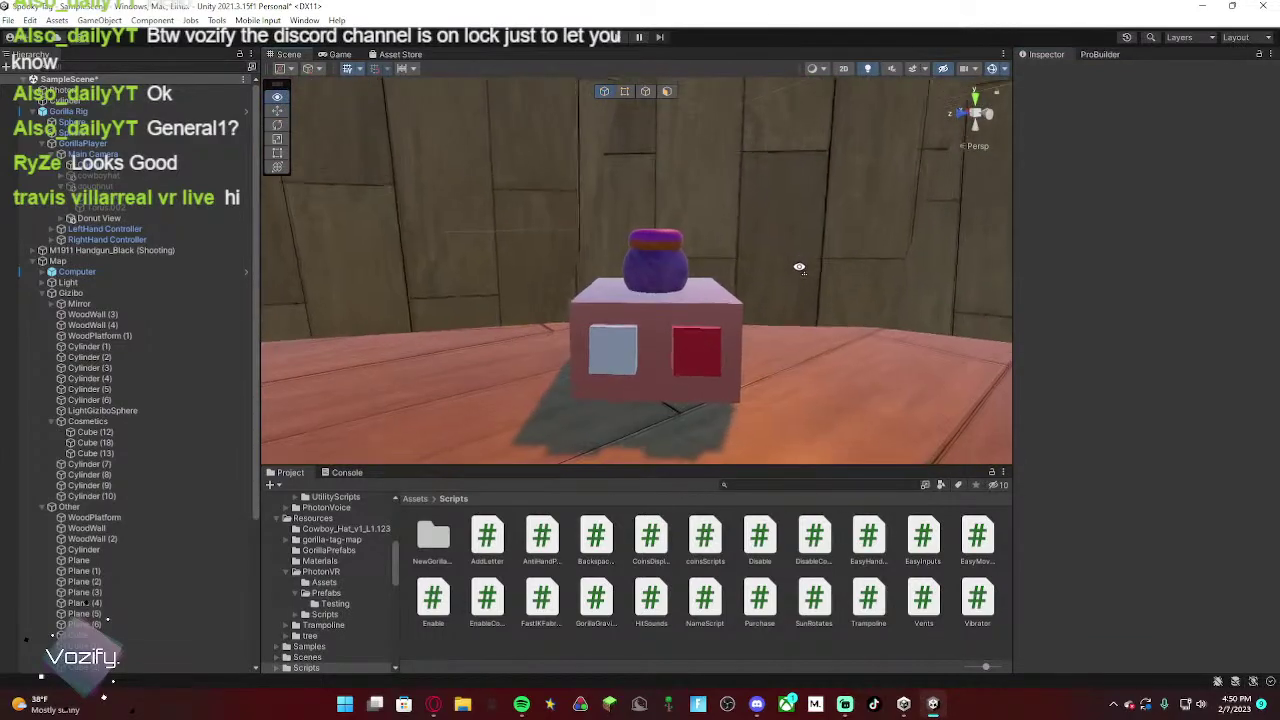
Step: Check the settings of the stand's red and white buttons
click(692, 345)
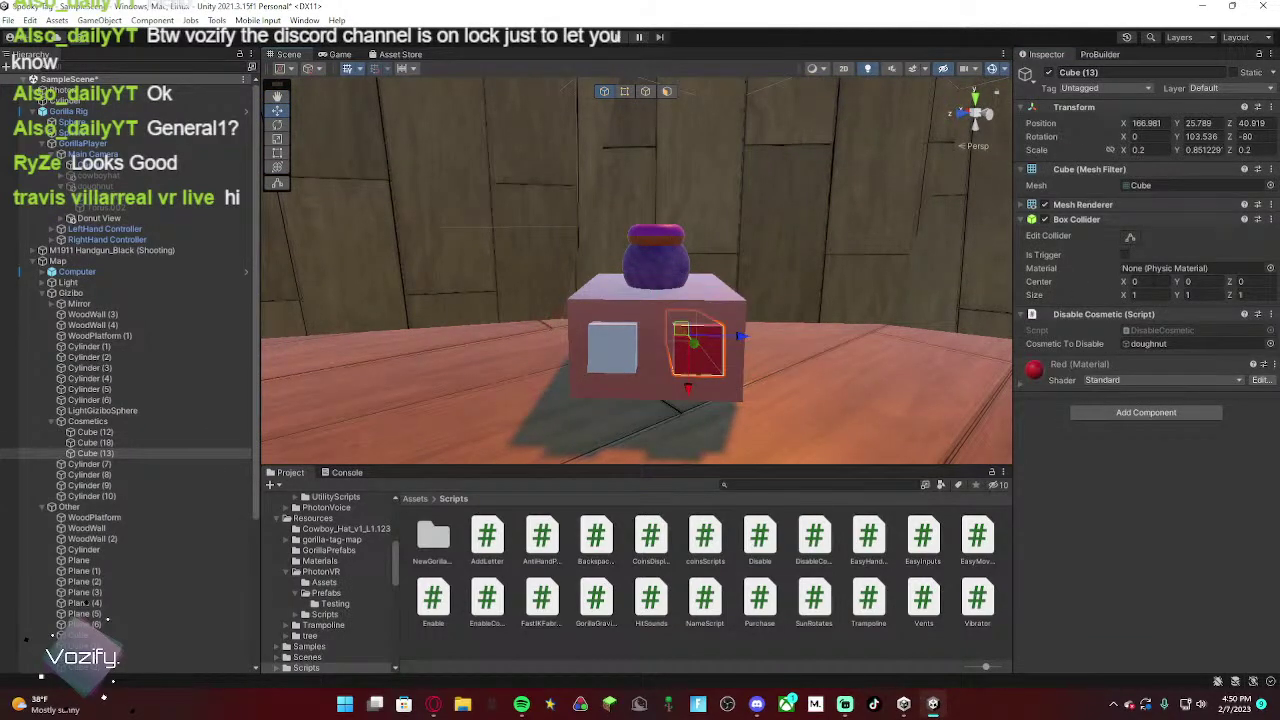
click(614, 342)
right_drag(614, 346, 655, 270)
click(753, 276)
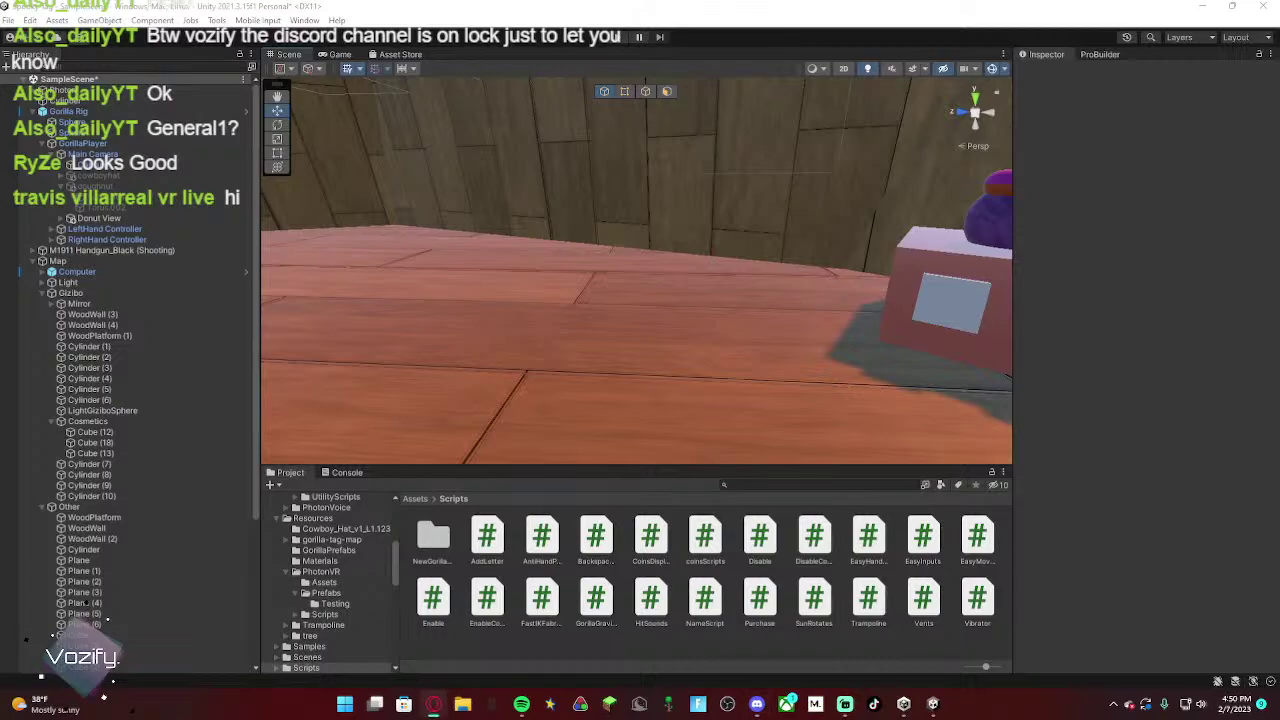
Step: Open the project's Resources folder and look through its models
click(414, 499)
double_click(760, 537)
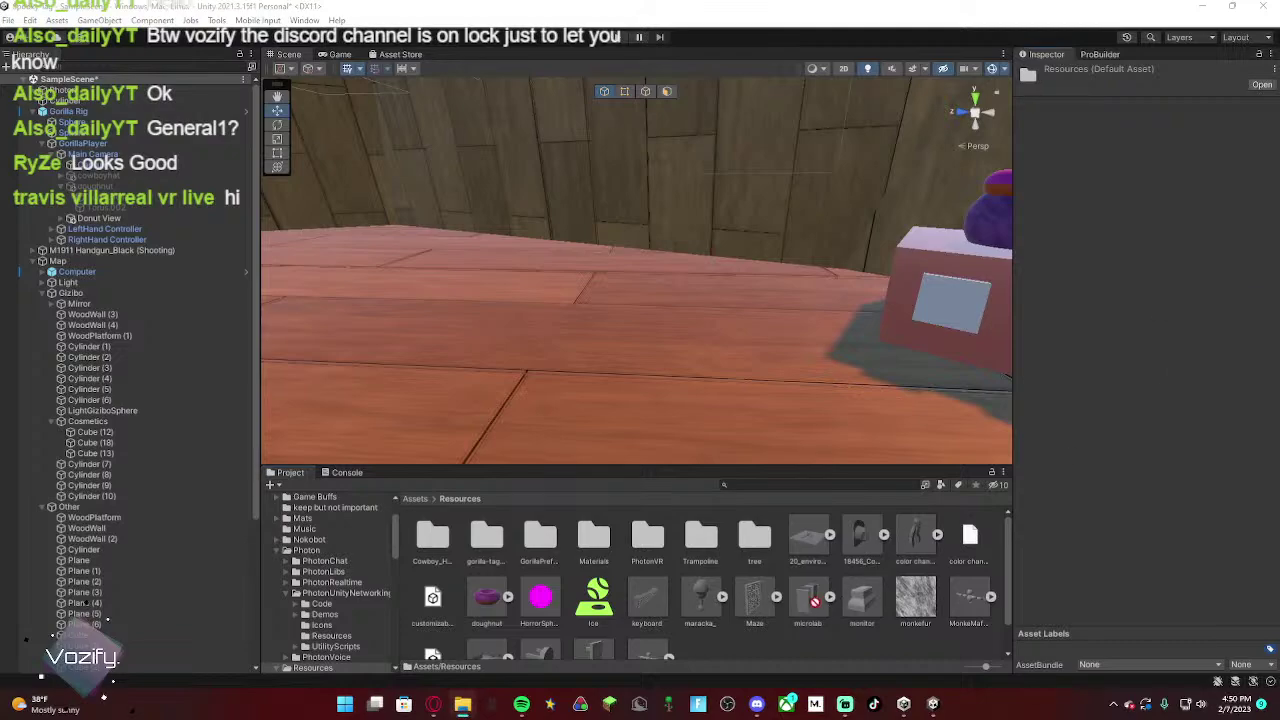
scroll(783, 620, down, 2)
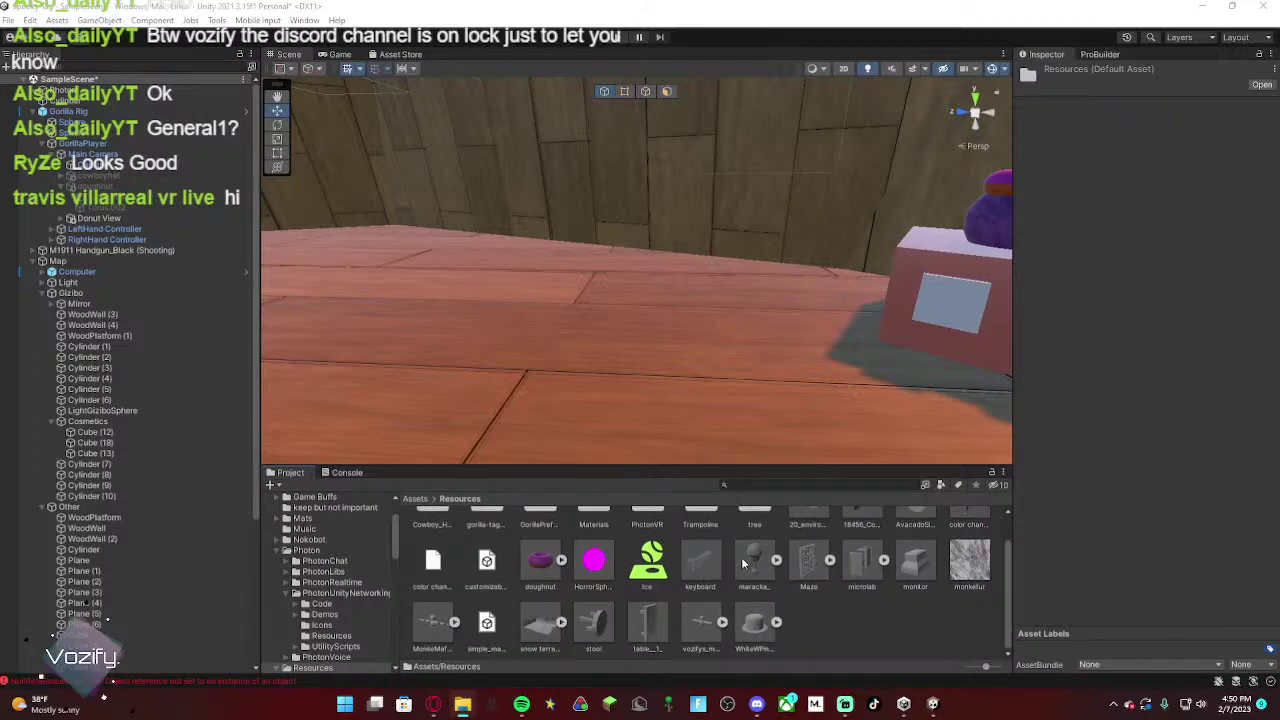
right_drag(734, 330, 858, 370)
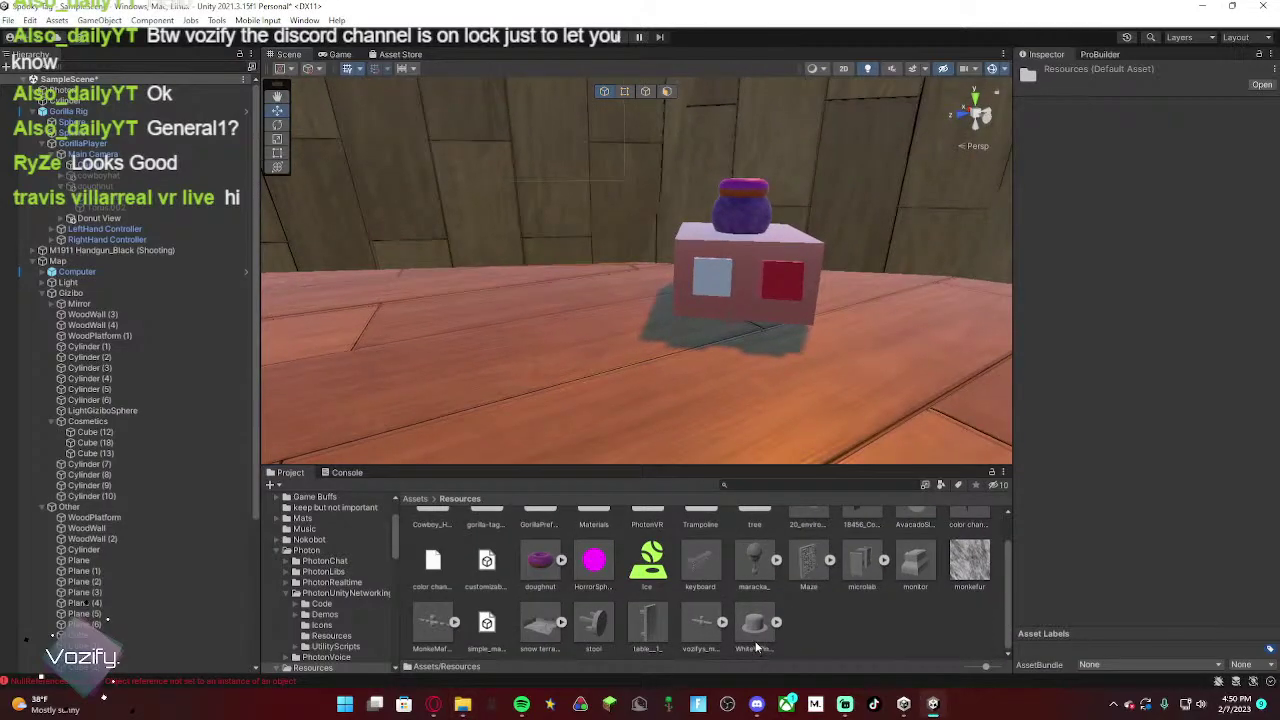
Step: Place the WhiteWPinkBandTH hat model in the scene, on the open ground outside the wooden building
drag(755, 638, 640, 438)
key(ctrl+z)
right_drag(735, 385, 850, 462)
double_click(752, 562)
right_drag(754, 384, 788, 412)
scroll(757, 610, down, 1)
drag(755, 622, 626, 303)
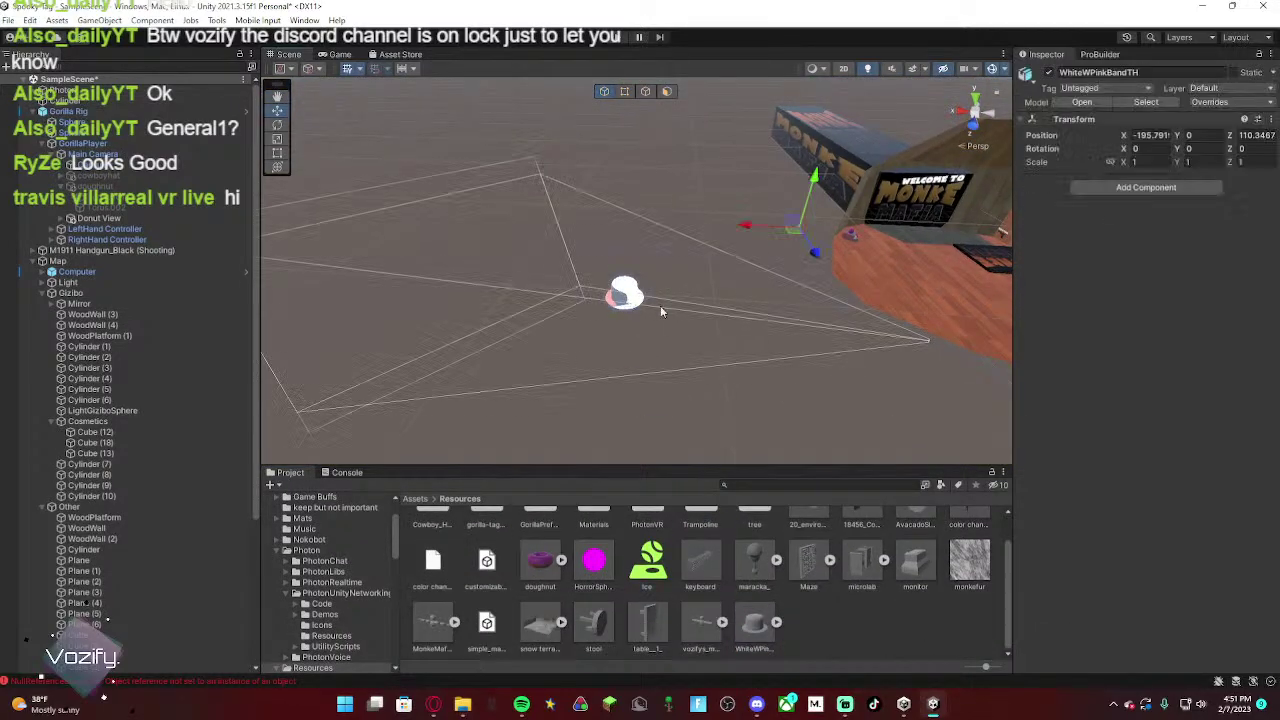
right_drag(660, 305, 728, 345)
Step: Select the WhiteWPinkBandTH hat and unpack its prefab
click(706, 333)
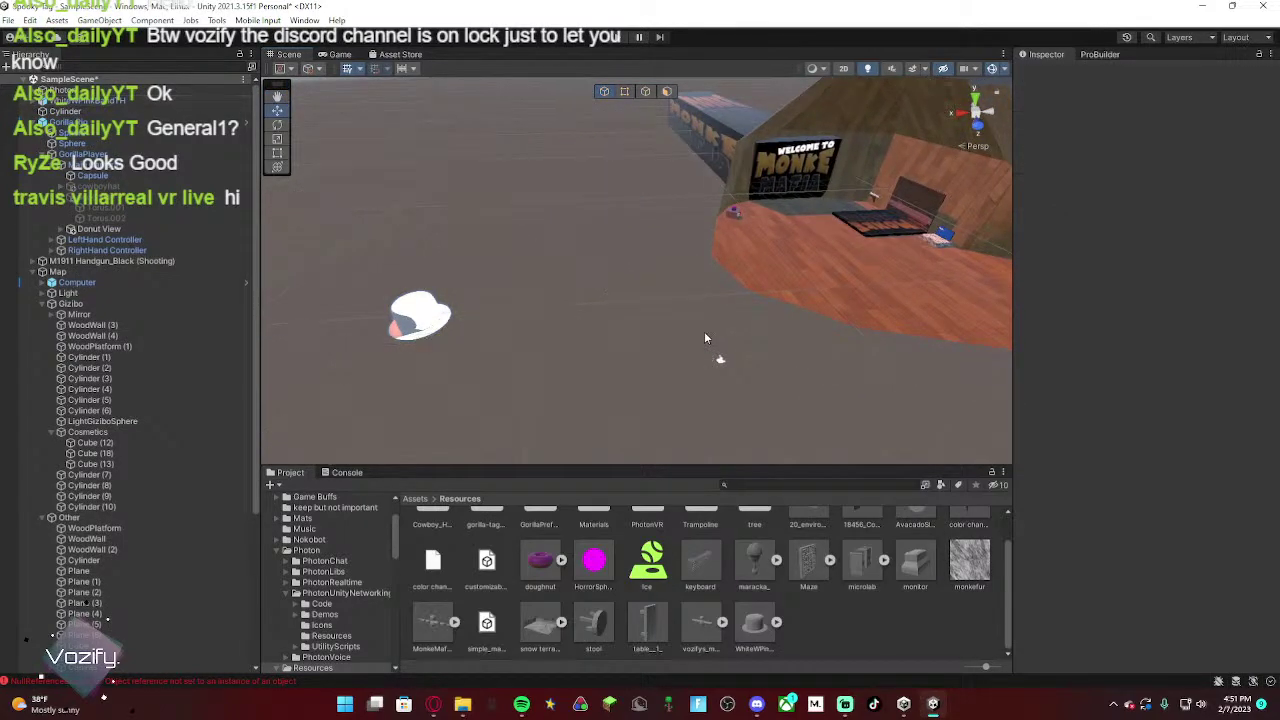
click(720, 358)
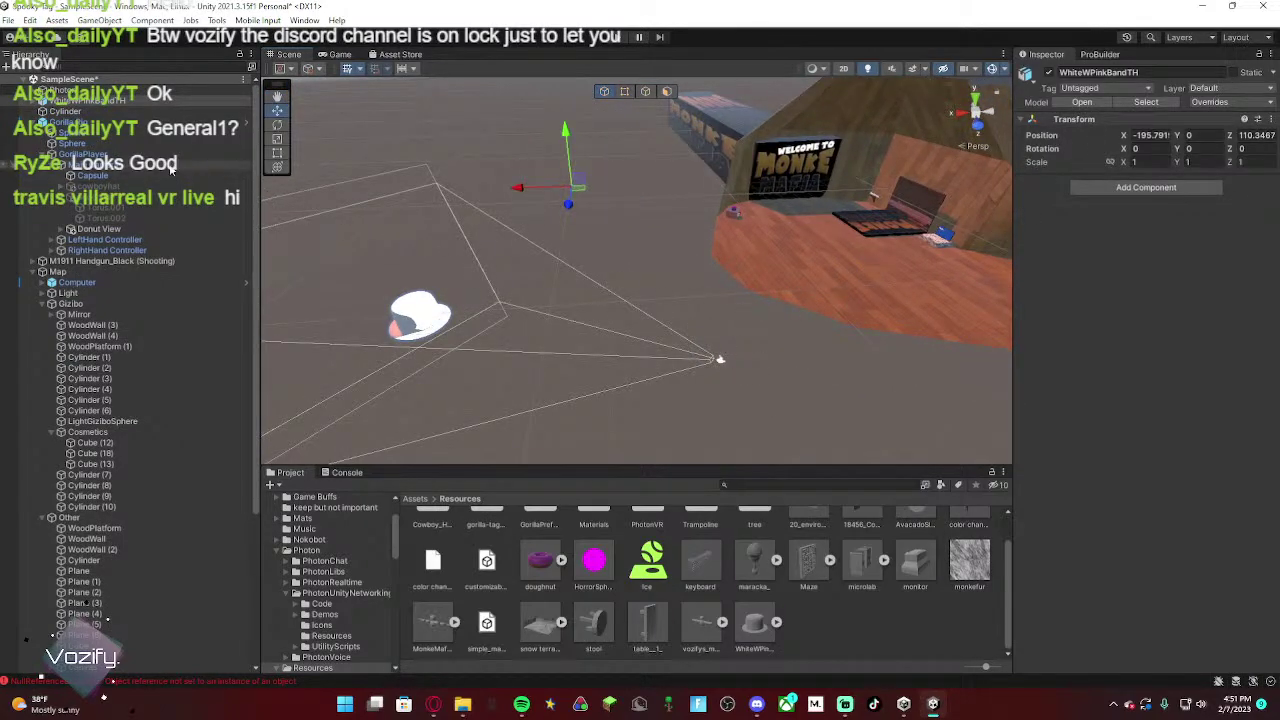
right_click(42, 103)
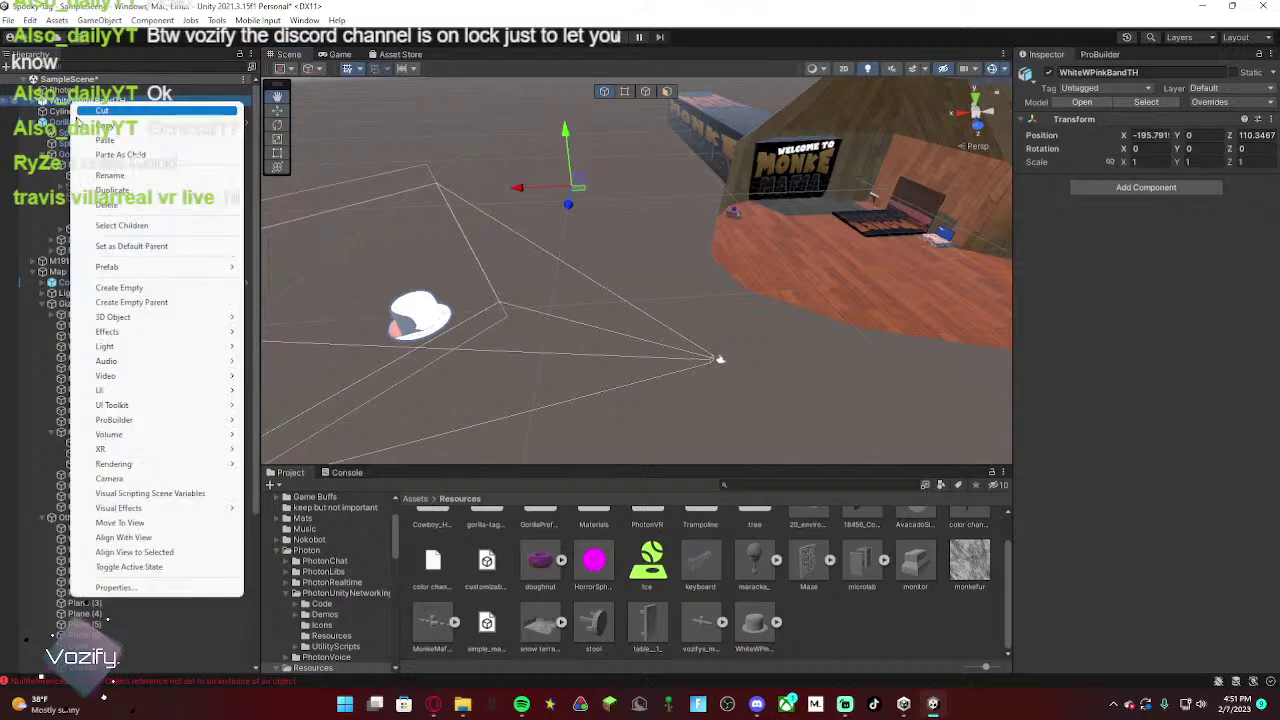
mouse_move(141, 275)
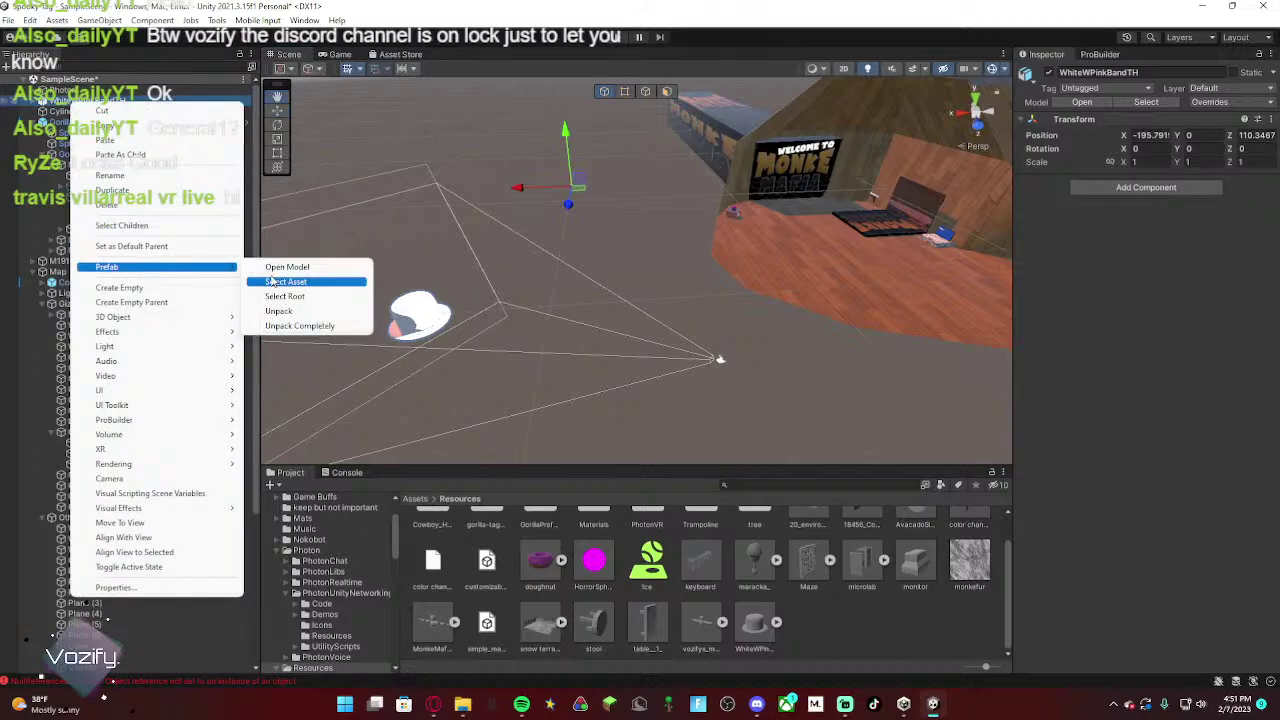
click(279, 311)
Step: Delete the Camera and Light child objects of the WhiteWPinkBandTH hat
click(33, 101)
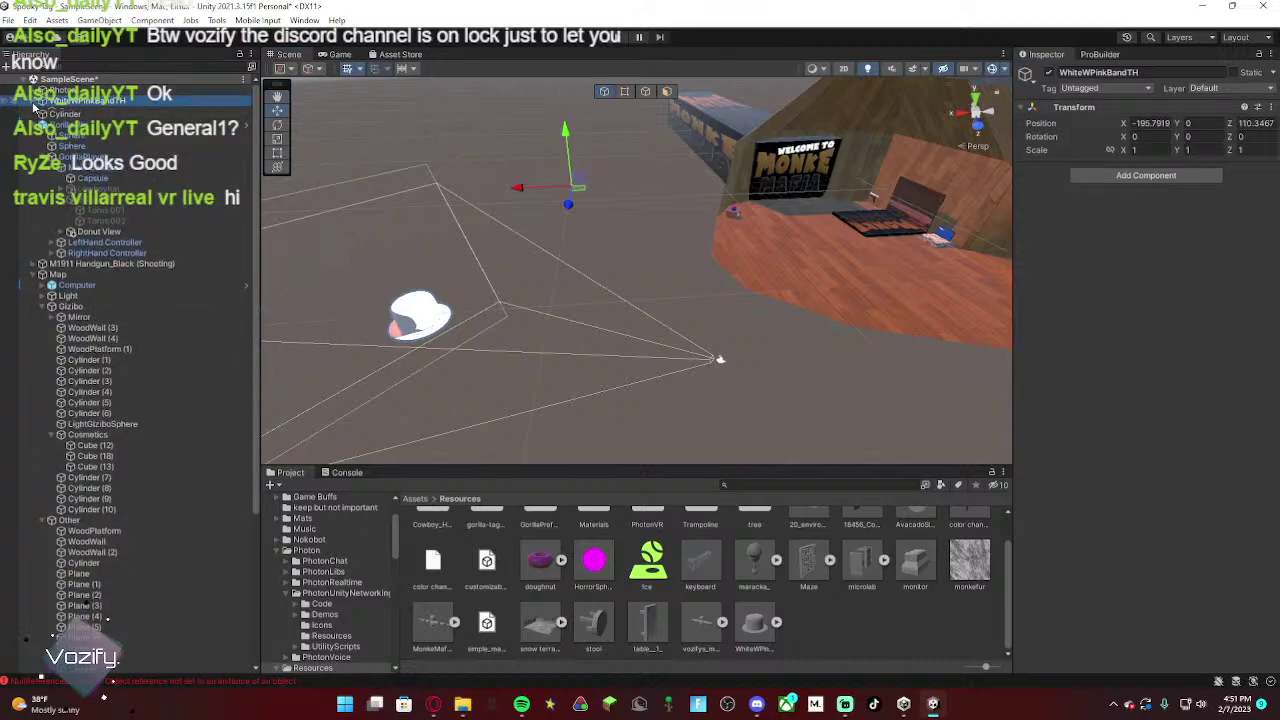
click(88, 112)
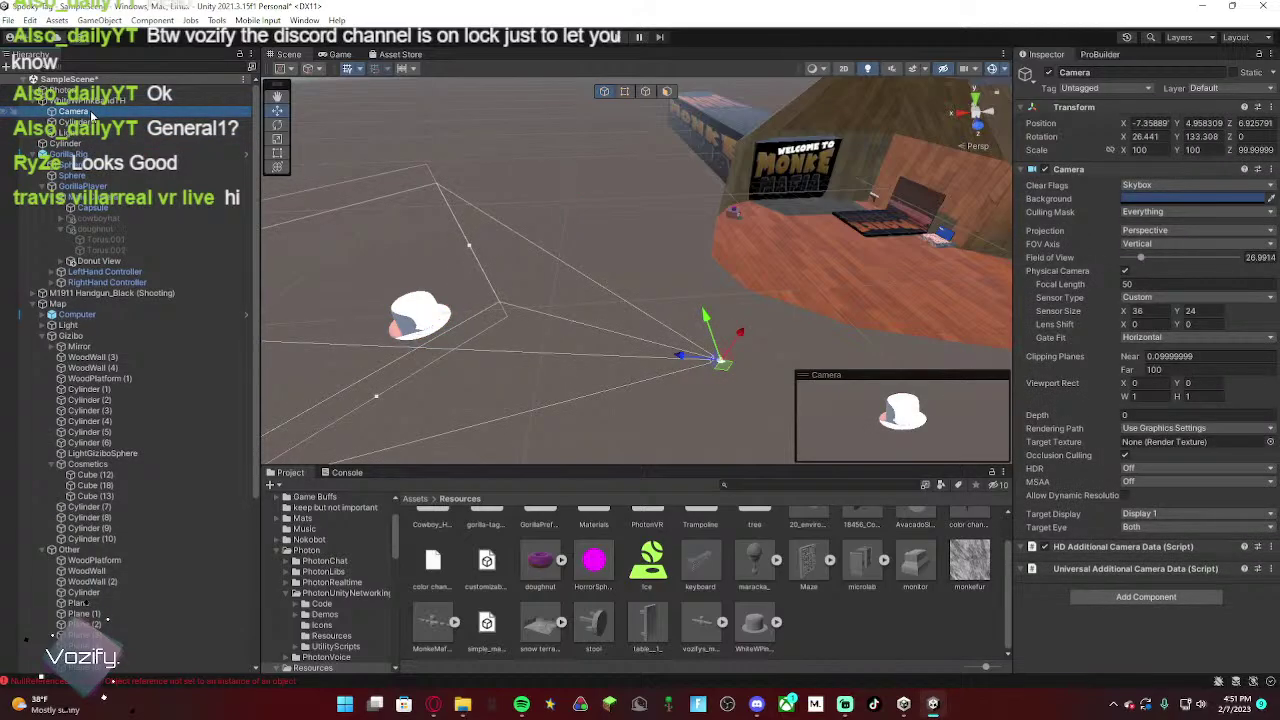
right_click(91, 113)
click(157, 215)
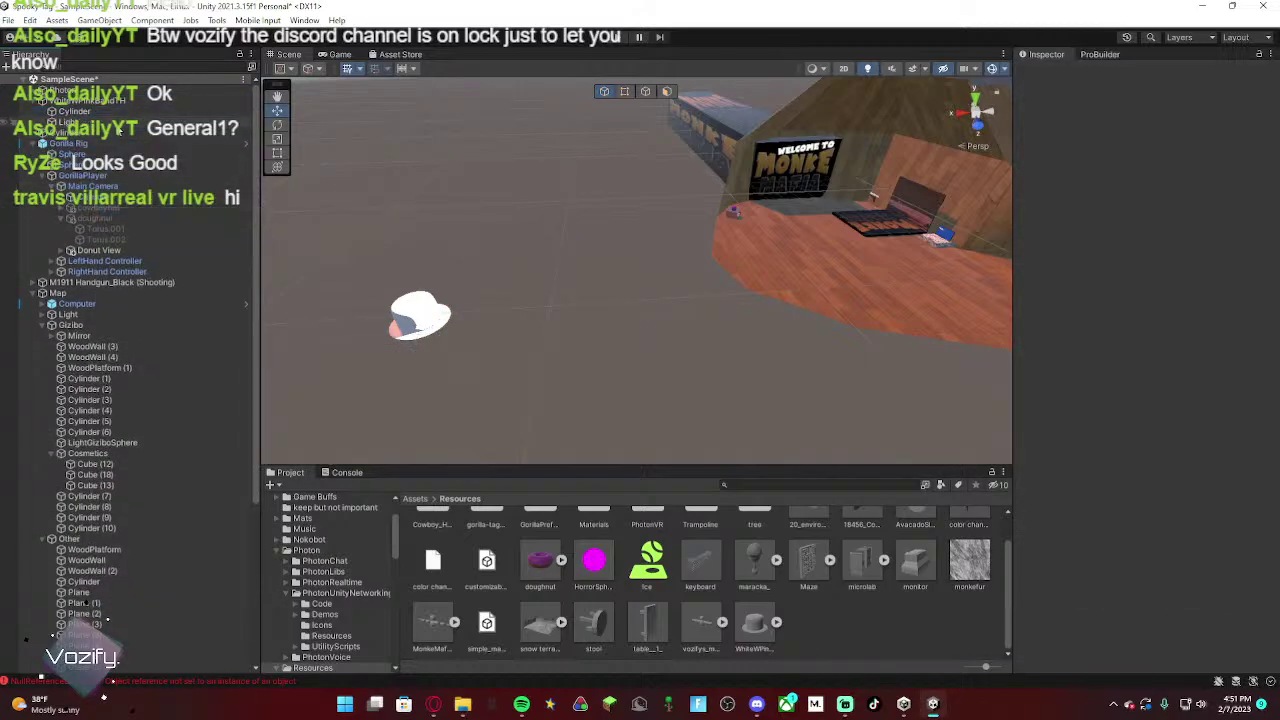
click(118, 124)
click(116, 113)
click(117, 123)
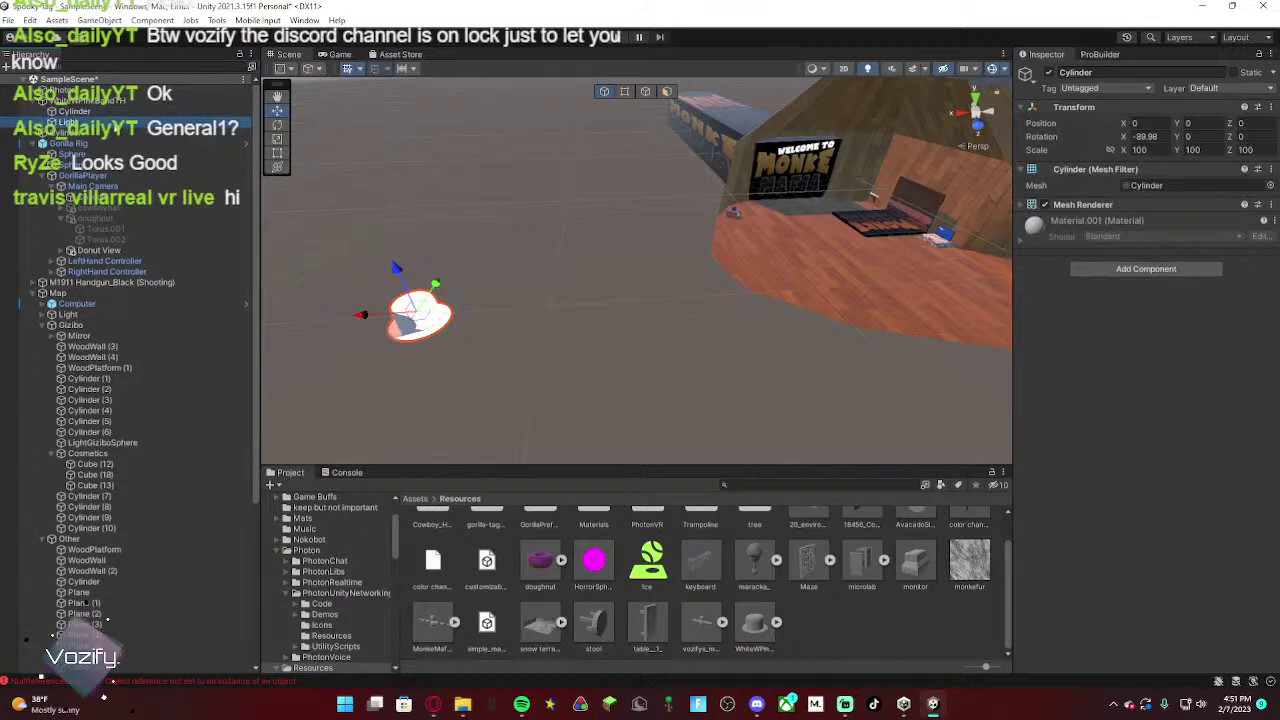
right_click(115, 123)
click(157, 226)
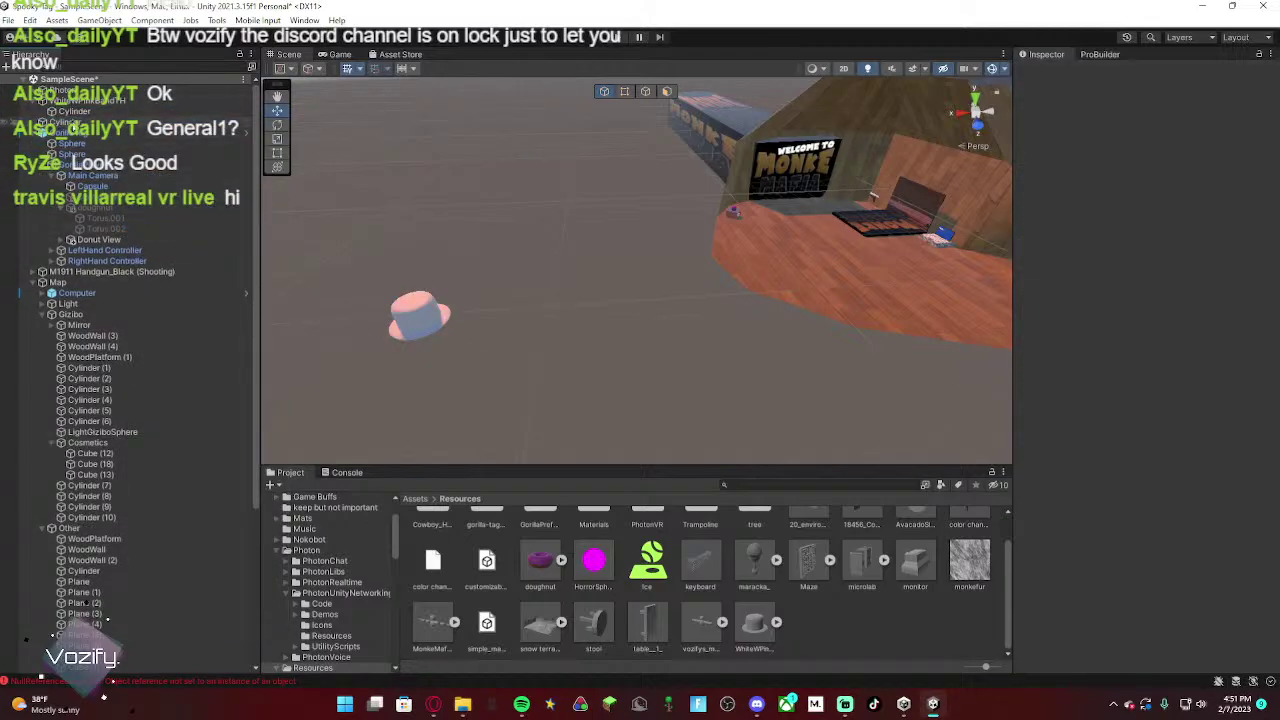
Step: Move the WhiteWPinkBandTH hat into the wooden building, near the doughnut stand
click(118, 101)
drag(424, 317, 800, 230)
right_drag(801, 241, 568, 263)
key(w)
drag(567, 260, 653, 248)
Step: Scale the hat down uniformly to about 0.21
click(277, 138)
right_drag(653, 248, 767, 232)
key(w)
drag(629, 261, 618, 262)
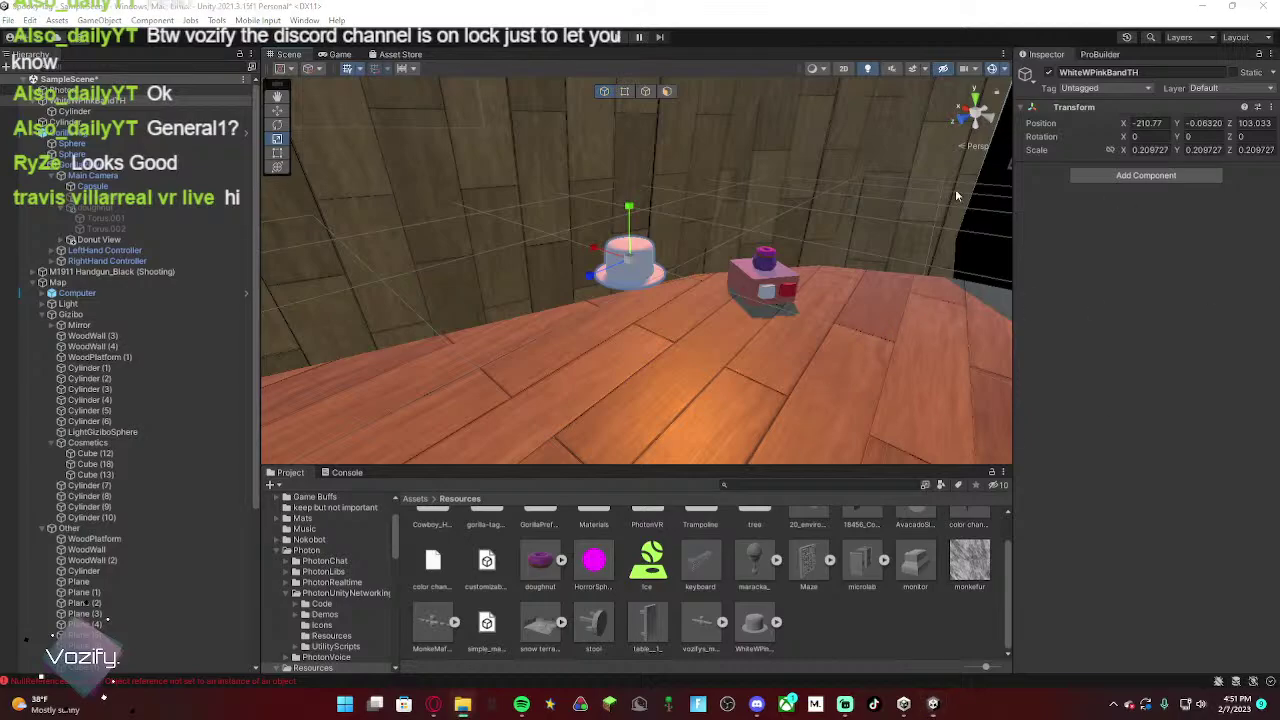
Step: Place the AvacadoSlice model from the Resources folder in the scene outside the building
click(225, 250)
right_click(233, 282)
key(s)
right_drag(533, 260, 545, 332)
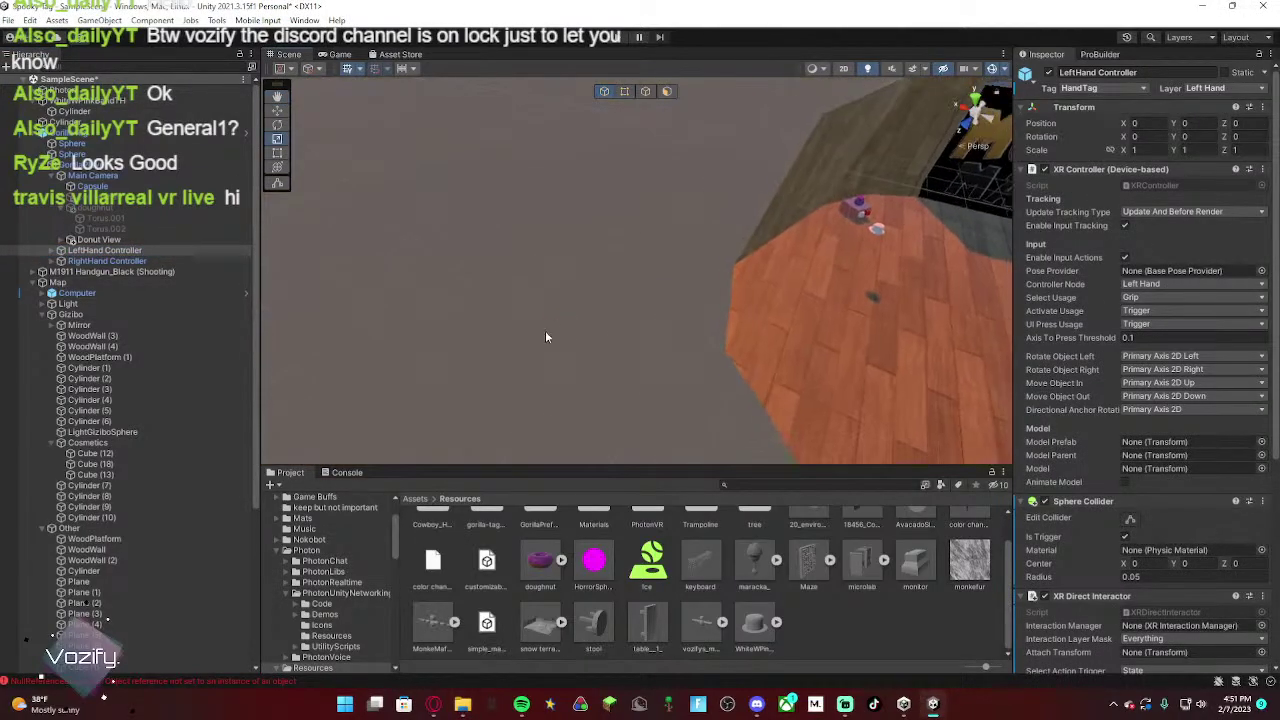
scroll(840, 563, up, 2)
drag(916, 546, 477, 230)
right_drag(593, 274, 818, 137)
key(f)
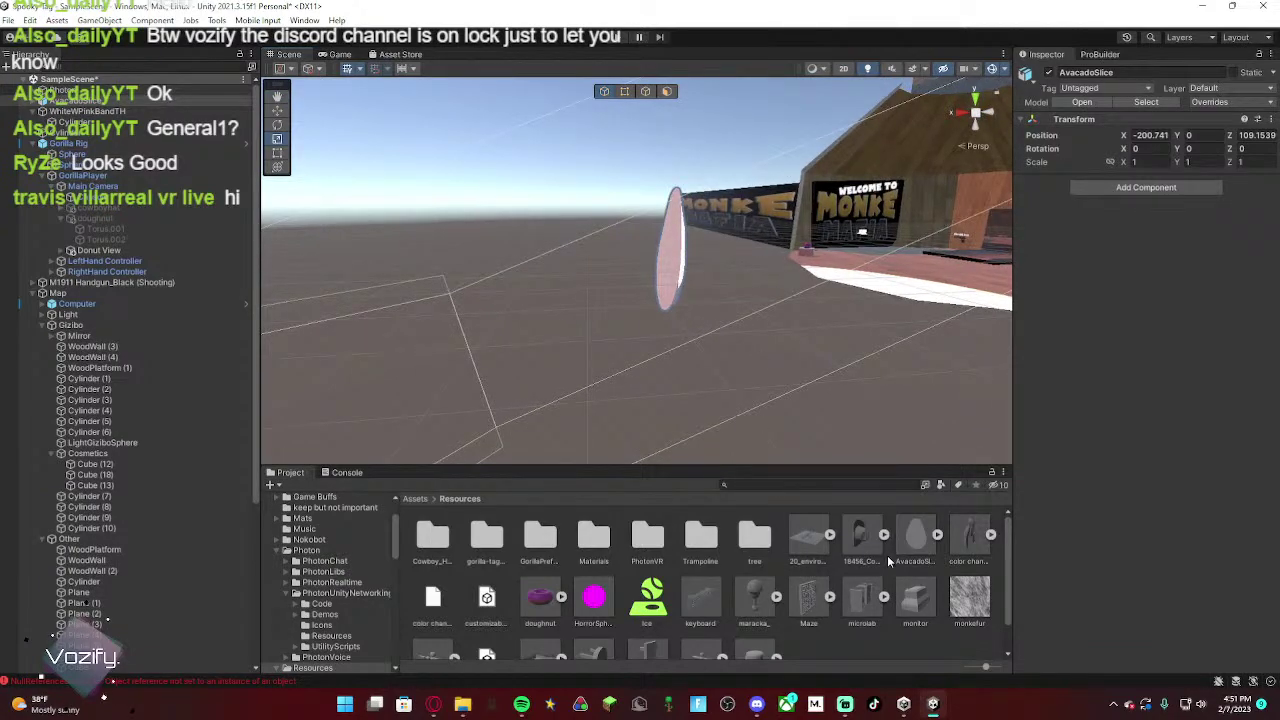
Step: Delete the AvacadoSlice asset from the Resources folder and its leftover object from the scene
scroll(860, 575, down, 2)
scroll(935, 549, up, 1)
click(915, 545)
right_click(906, 536)
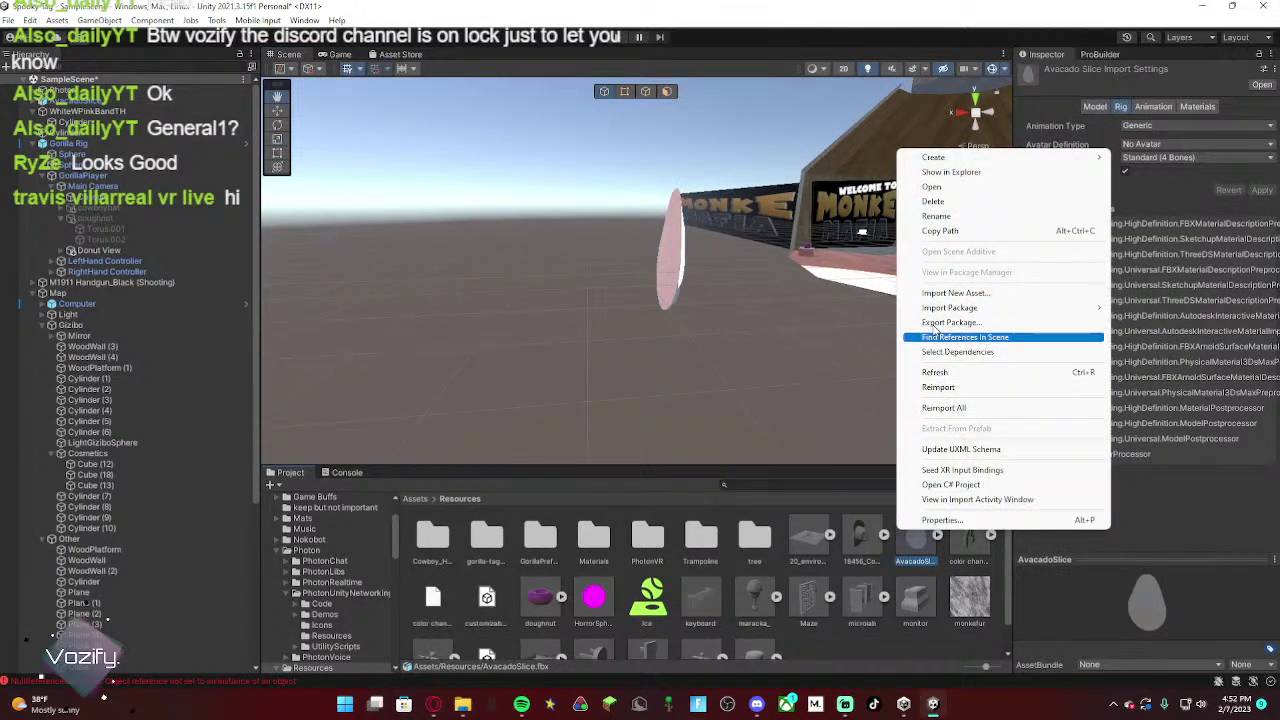
click(943, 203)
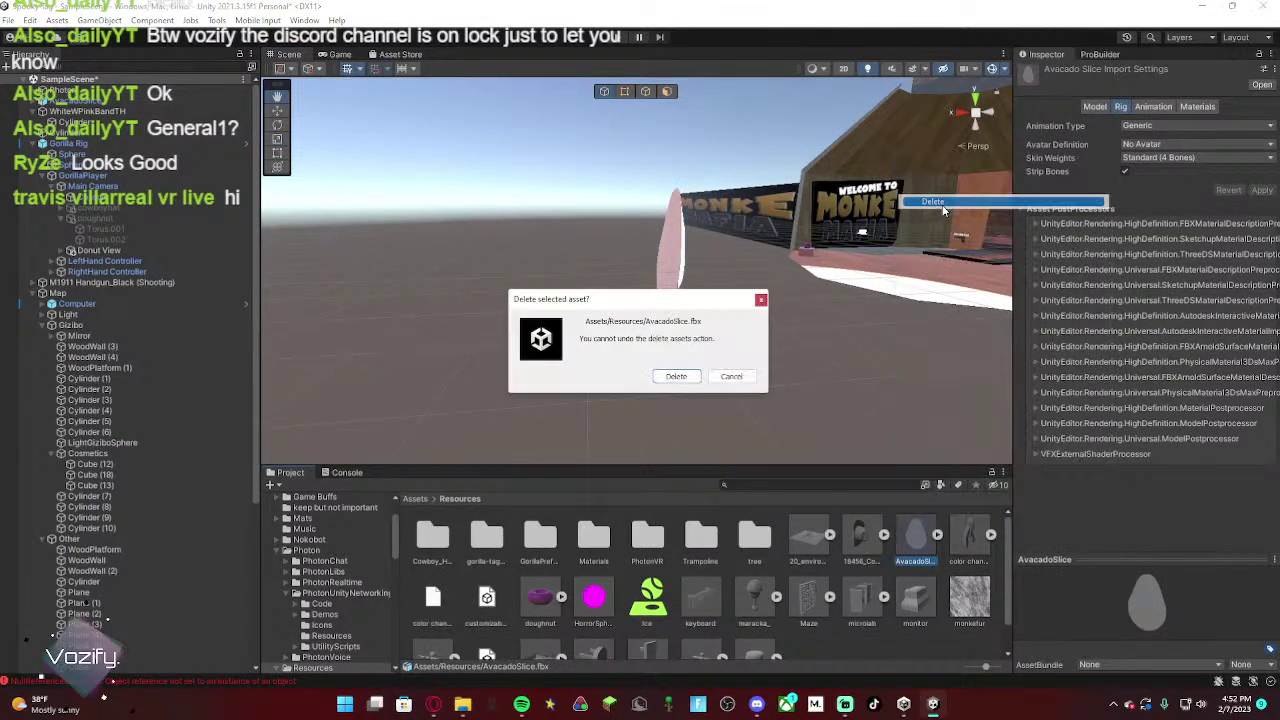
click(676, 376)
right_click(103, 101)
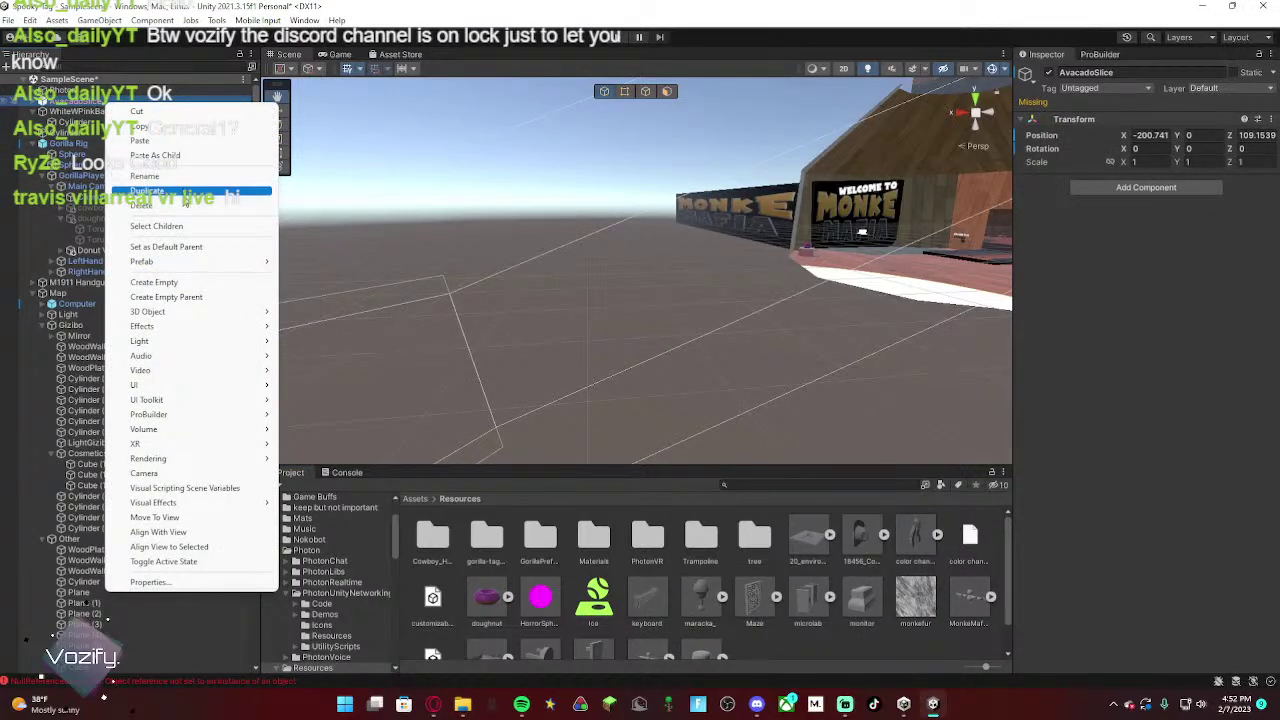
click(179, 207)
key(w)
right_drag(505, 262, 612, 255)
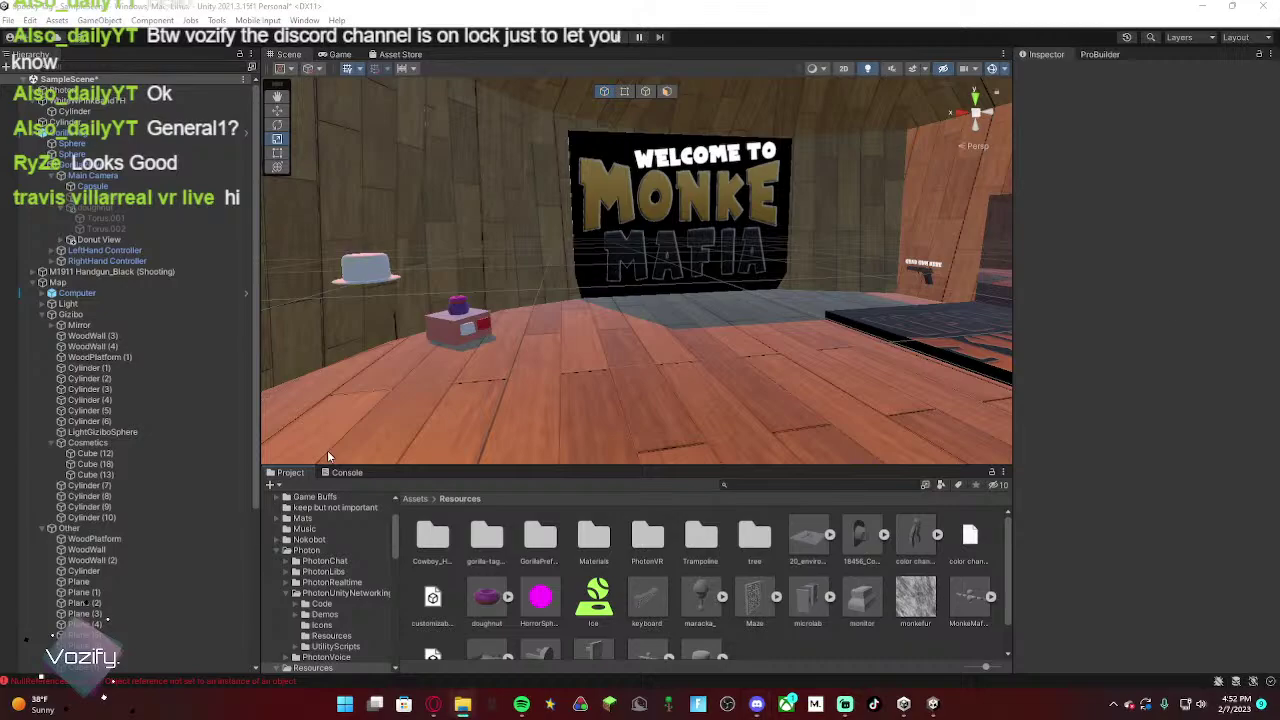
Step: Apply the colour_palette texture from the Mats folder to the top hat
click(415, 498)
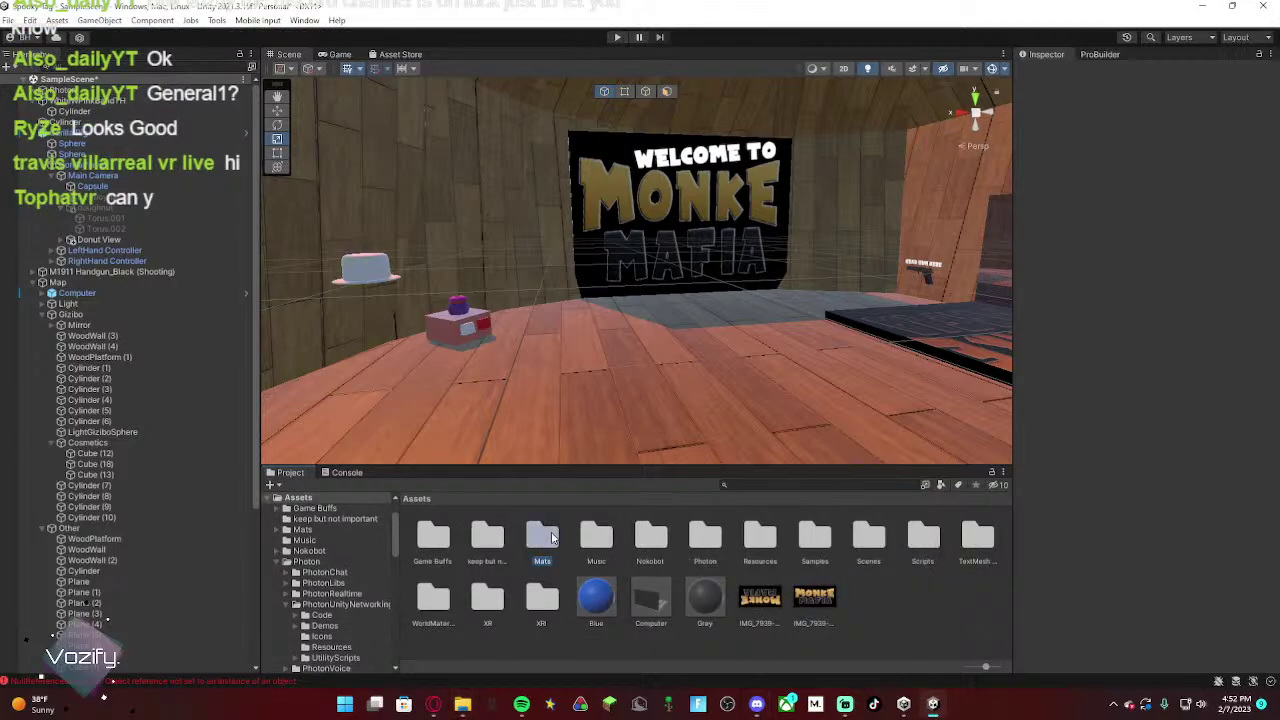
double_click(551, 536)
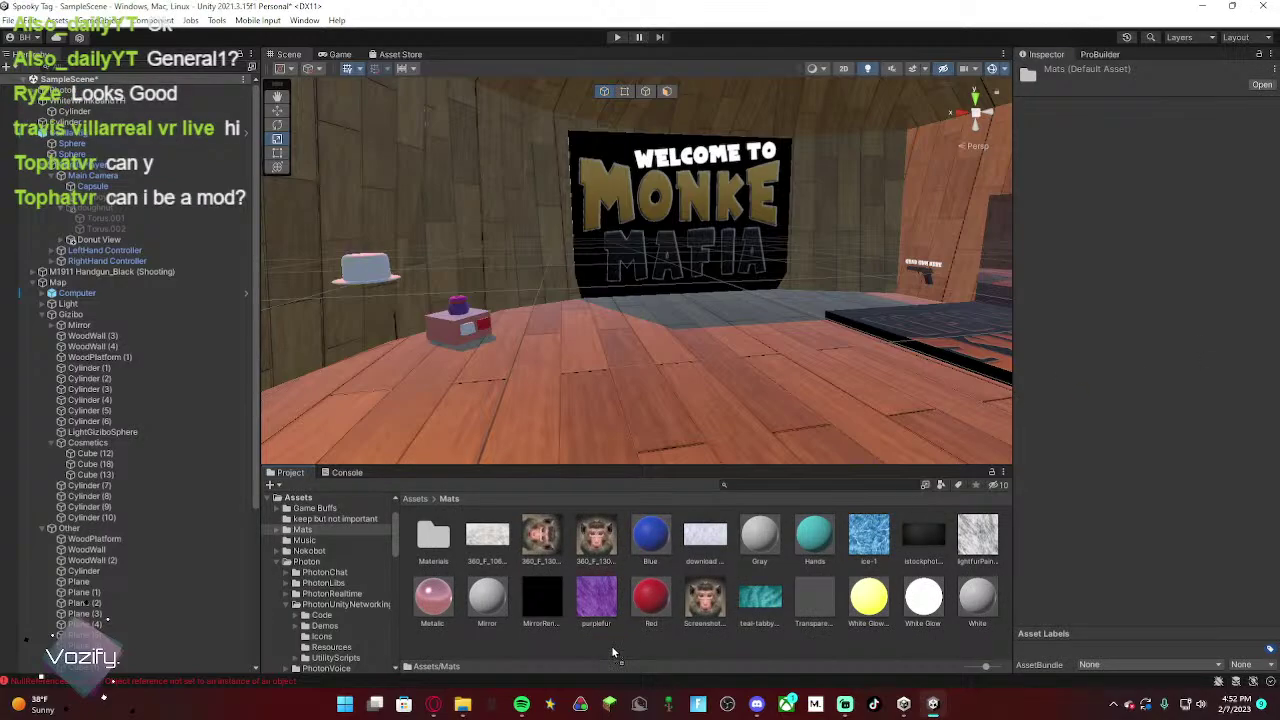
click(700, 535)
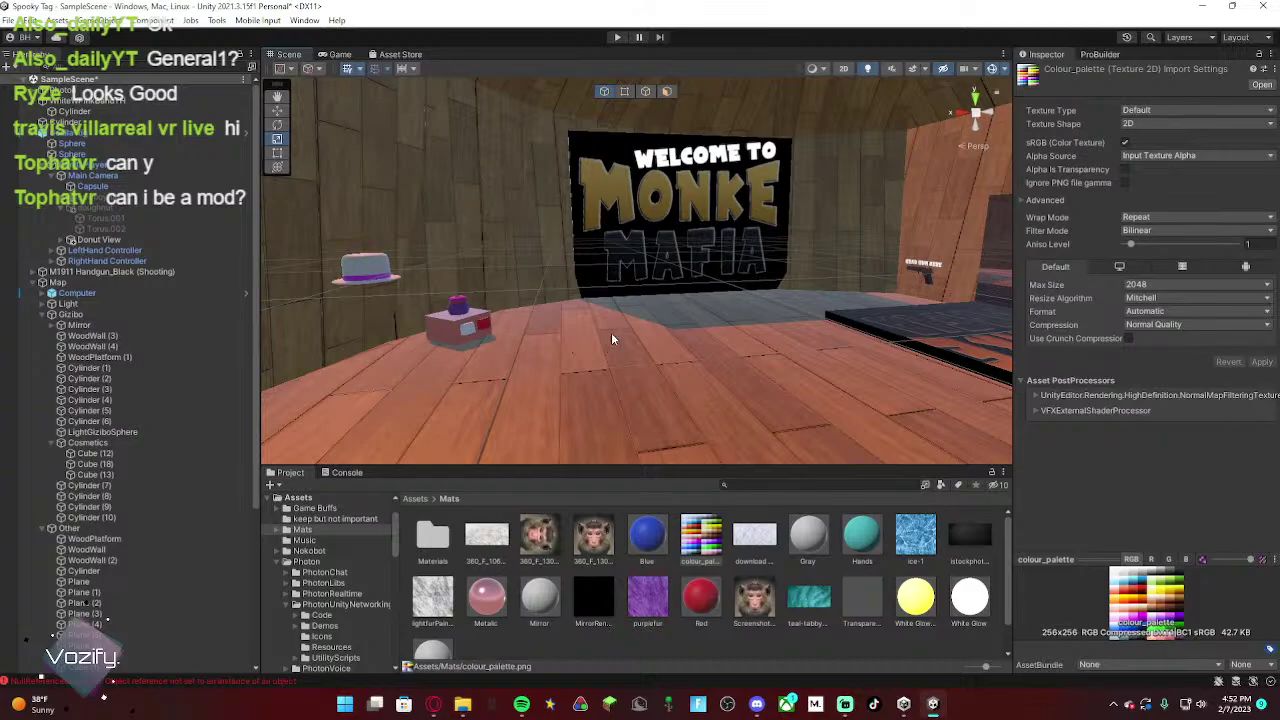
right_drag(687, 324, 82, 369)
key(s)
drag(697, 546, 641, 257)
right_drag(655, 344, 506, 325)
key(w)
drag(858, 537, 852, 526)
key(ctrl+z)
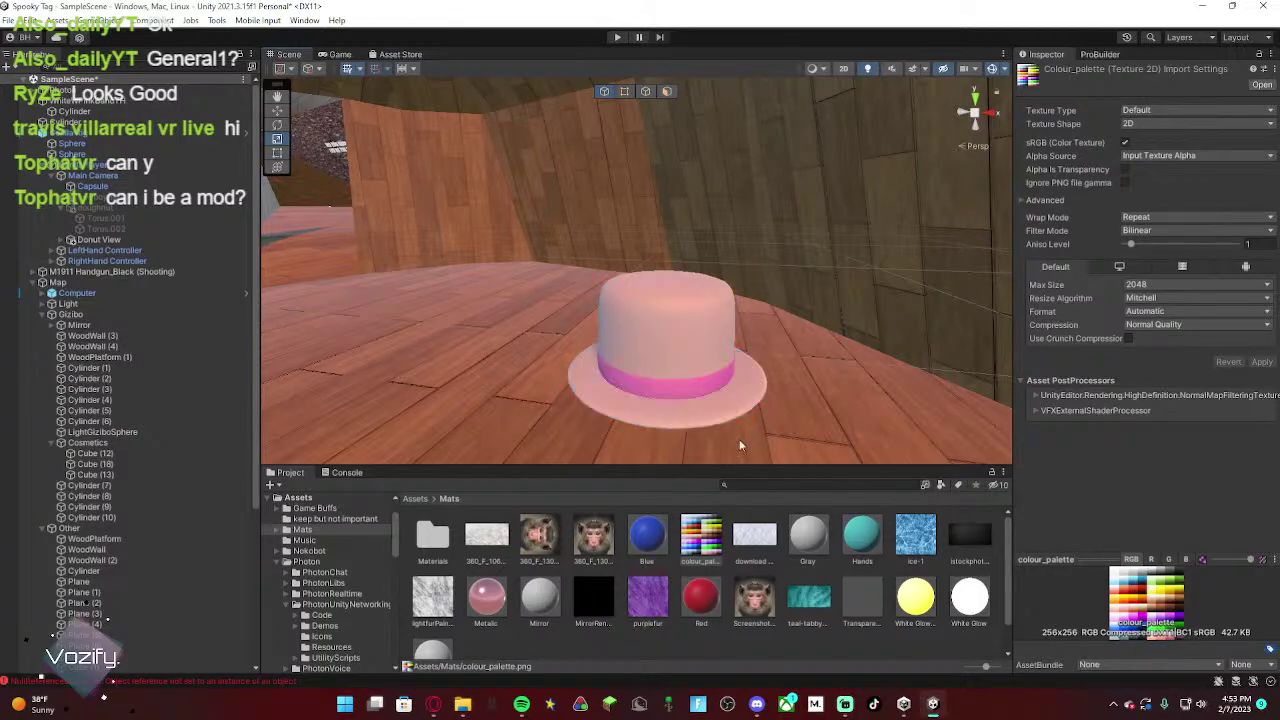
Step: Examine the textured hat from several sides and the computer across the room
drag(693, 473, 662, 363)
right_drag(662, 363, 534, 329)
click(703, 298)
right_drag(703, 298, 643, 328)
drag(692, 270, 578, 247)
right_drag(578, 247, 1212, 286)
click(628, 188)
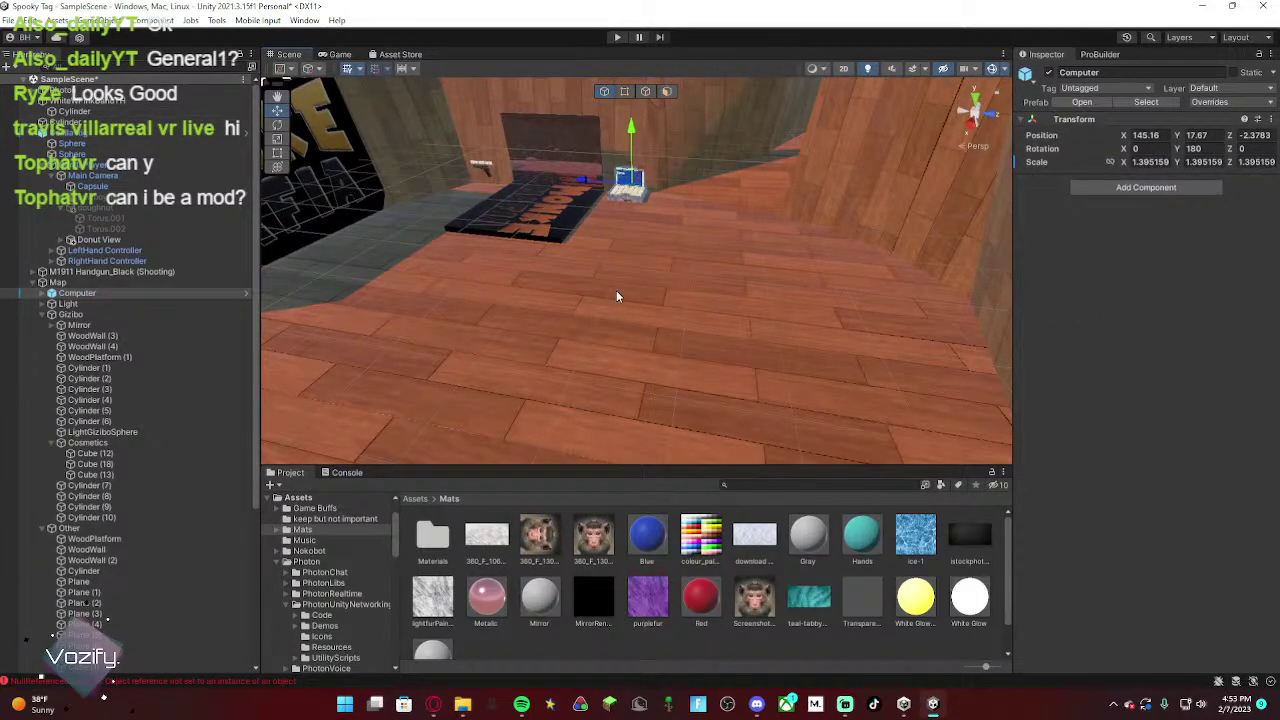
click(616, 292)
Step: Try to move the Gorilla Rig across the map from the wooden shelter toward the cosmetics building
right_drag(460, 281, 790, 203)
drag(525, 244, 749, 337)
right_drag(749, 337, 682, 340)
scroll(120, 200, up, 4)
click(88, 132)
right_drag(625, 280, 1008, 428)
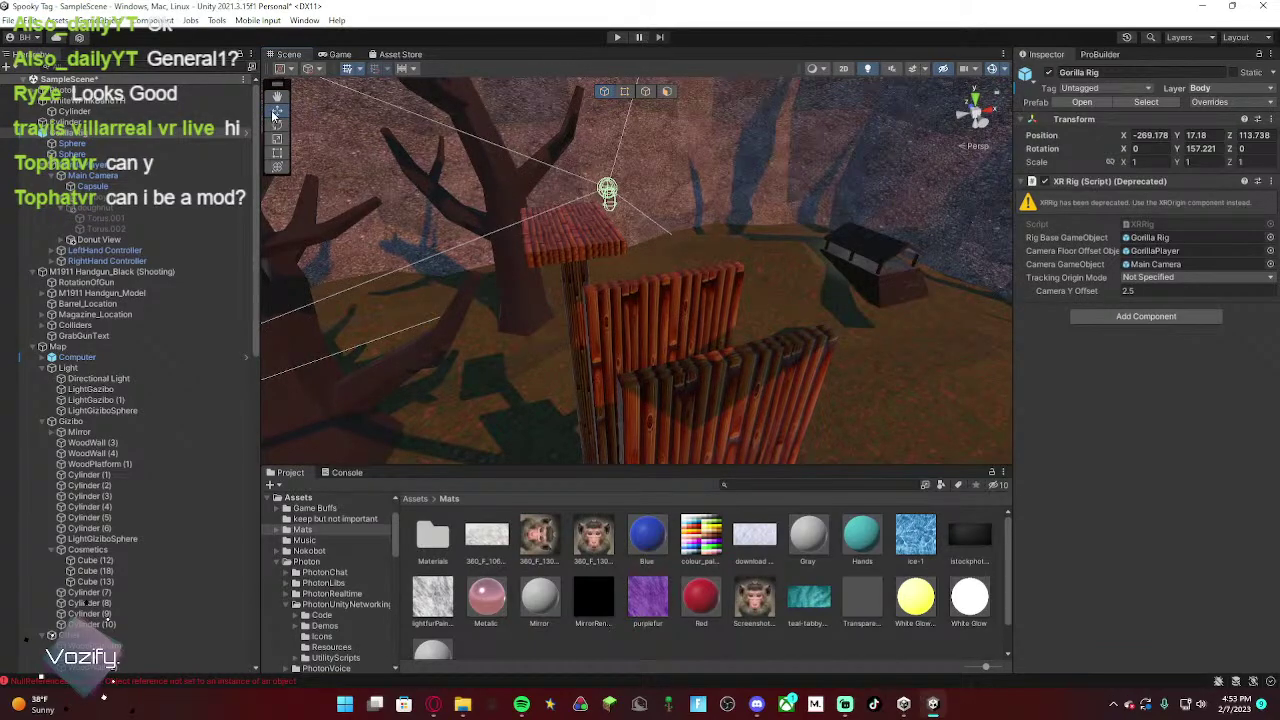
right_drag(515, 255, 763, 263)
drag(763, 263, 826, 222)
right_drag(826, 222, 718, 216)
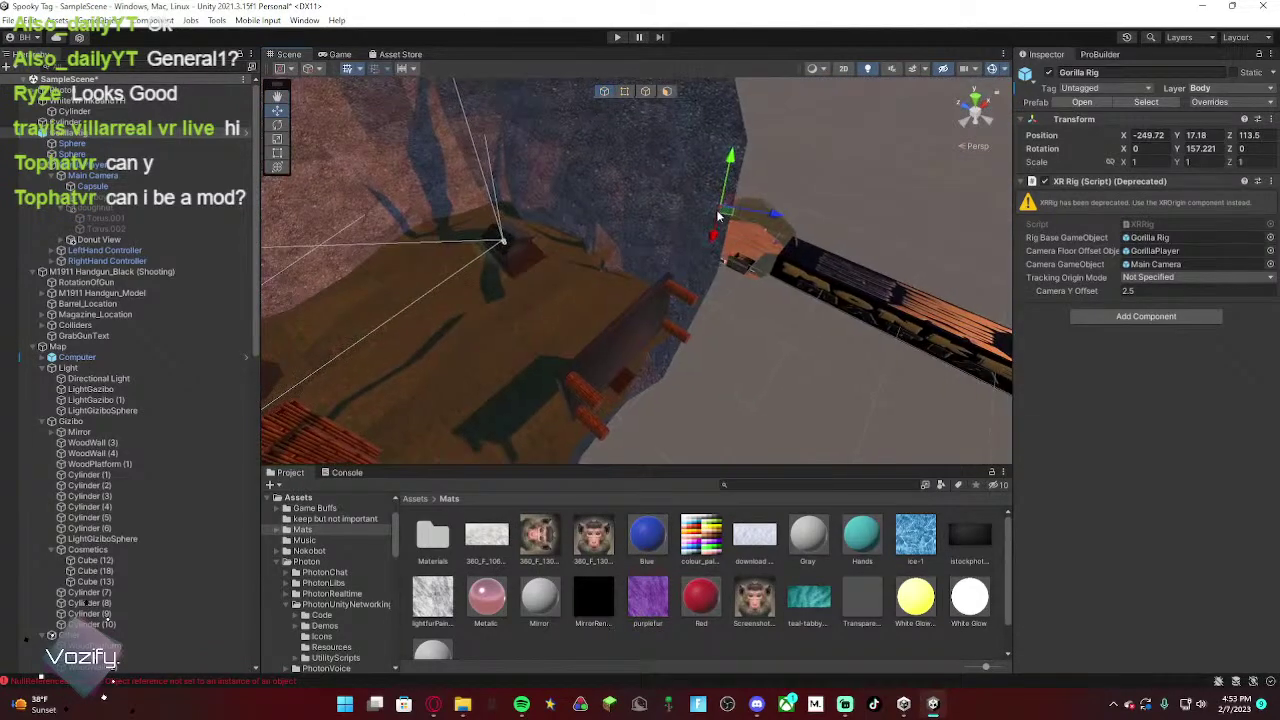
drag(731, 218, 845, 200)
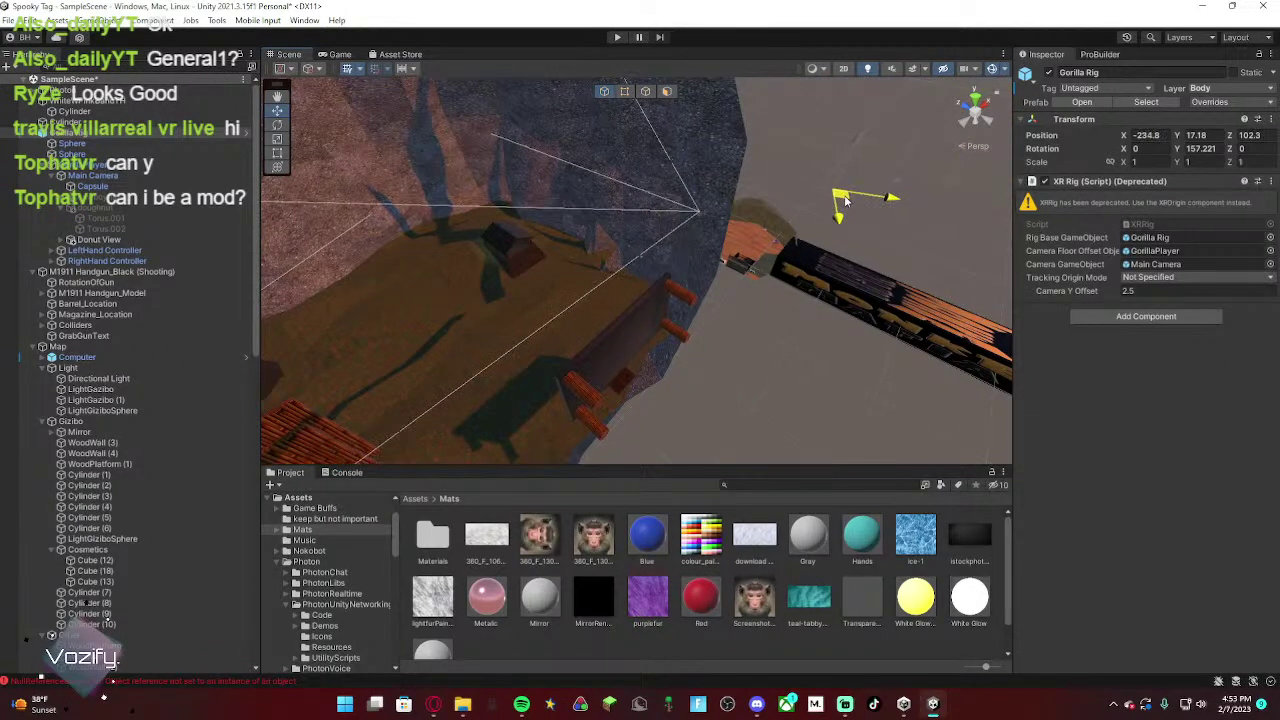
Step: Try to take the Donut View object out of the Main Camera and place it at the scene root
click(888, 231)
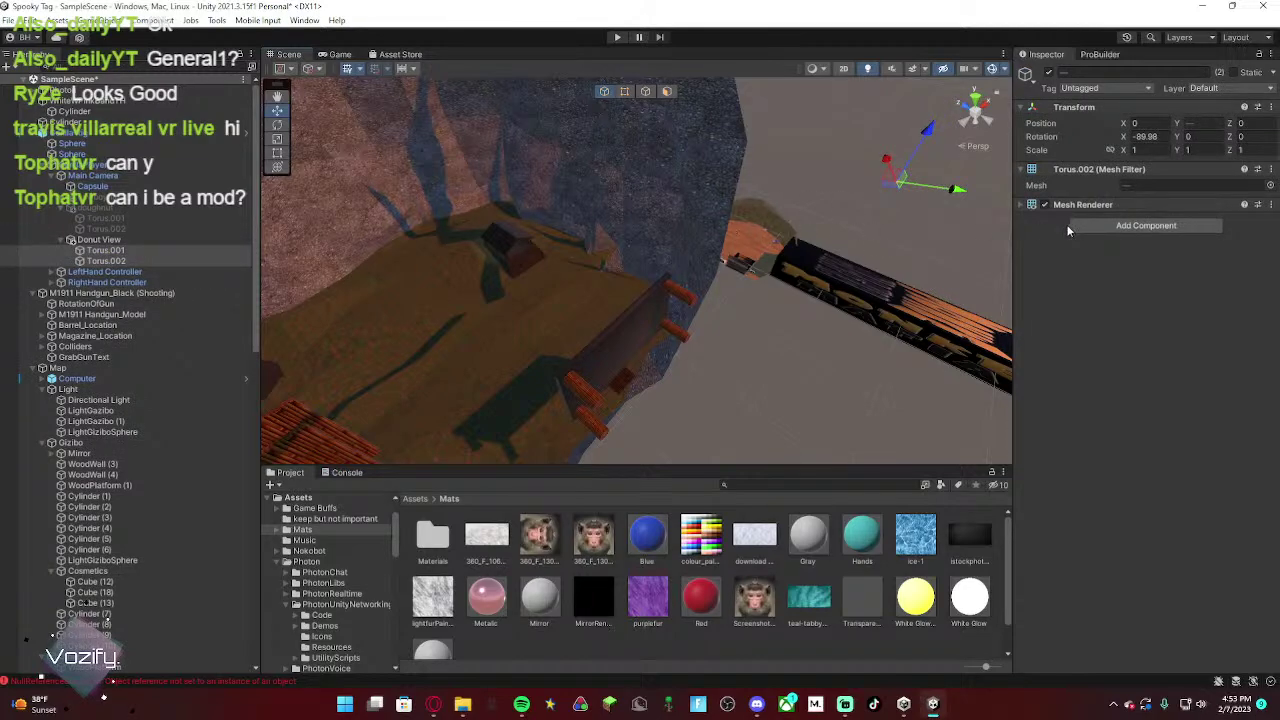
click(100, 240)
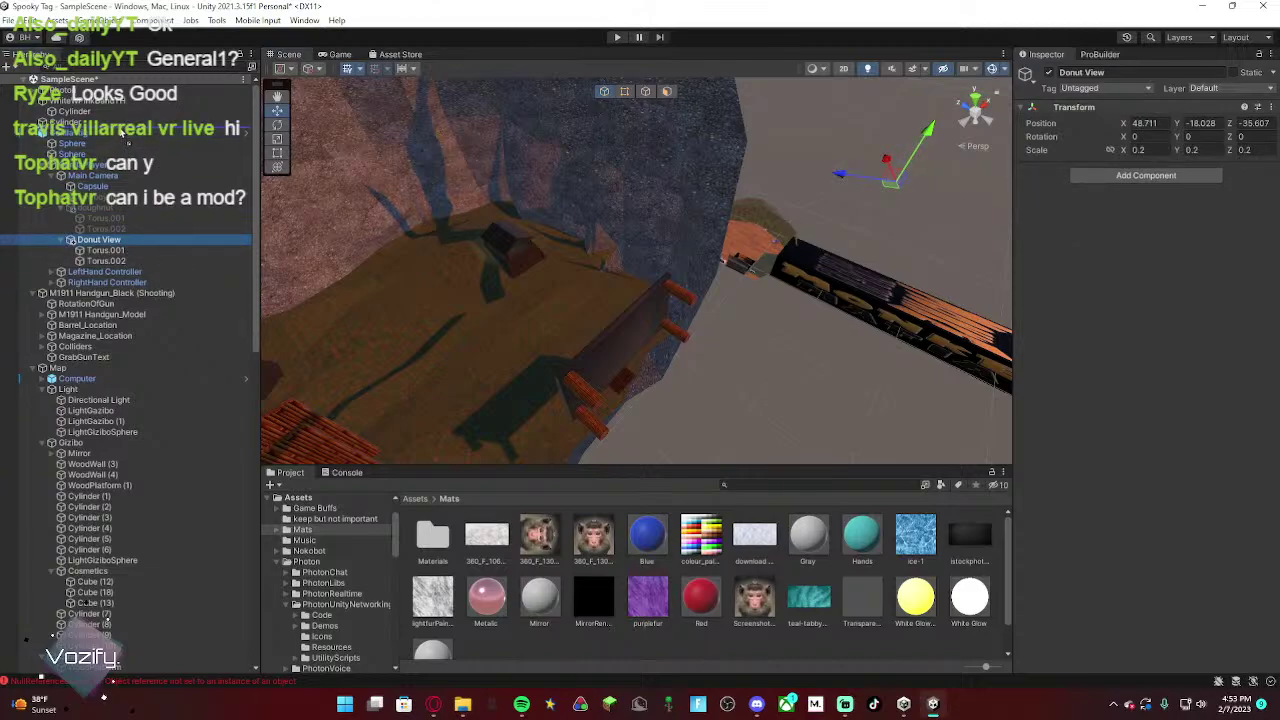
drag(115, 131, 115, 131)
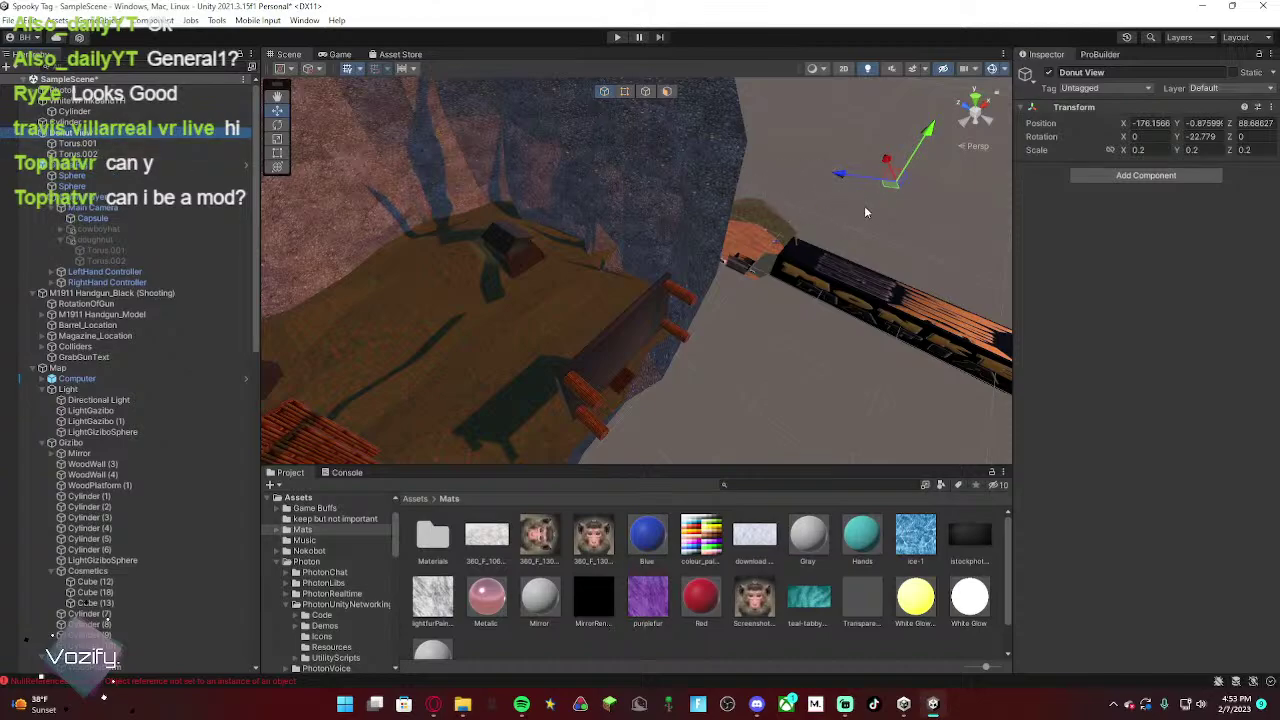
Step: Undo the Donut View reparenting and the Gorilla Rig moves
key(ctrl+z)
key(ctrl+z)
key(ctrl+z)
key(ctrl+z)
key(ctrl+z)
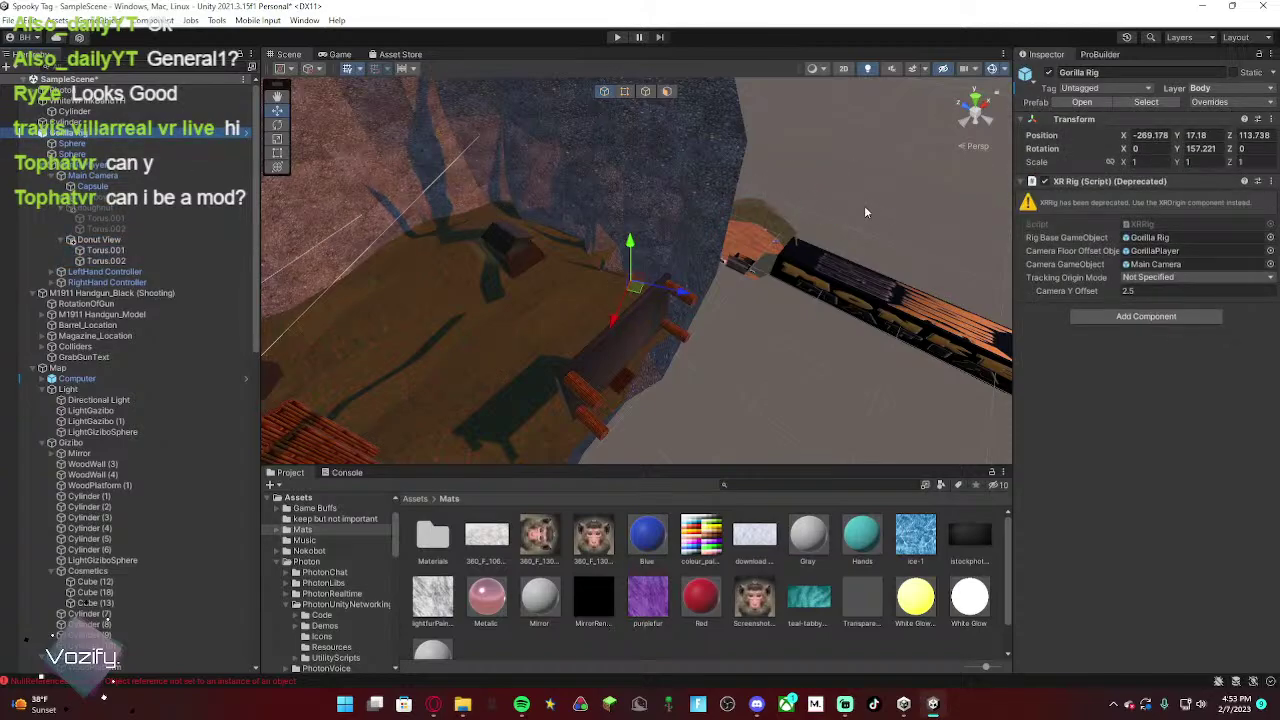
Step: Move Donut View out of the Main Camera to the scene root, directly above the Gorilla Rig
right_drag(833, 212, 790, 212)
drag(99, 240, 95, 186)
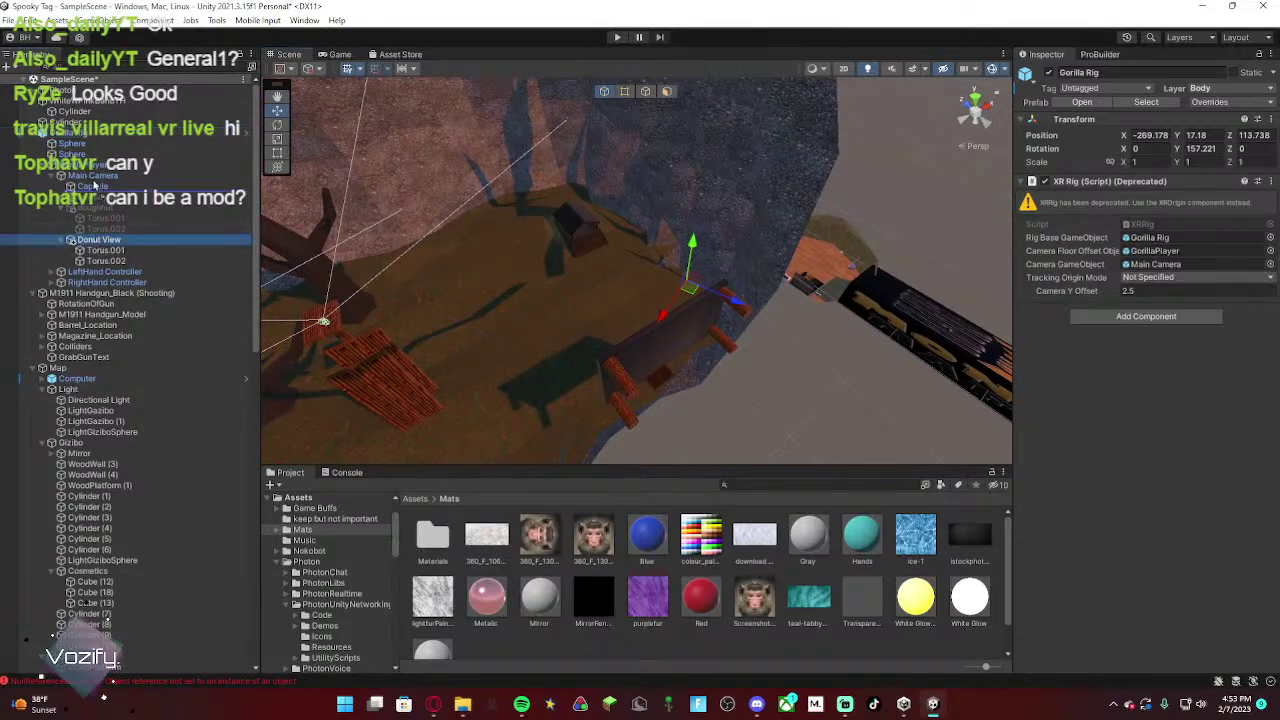
drag(85, 133, 97, 147)
Step: Move the Gorilla Rig horizontally across the map to about X -218.39, Z 100.55, near the cosmetics building
click(64, 166)
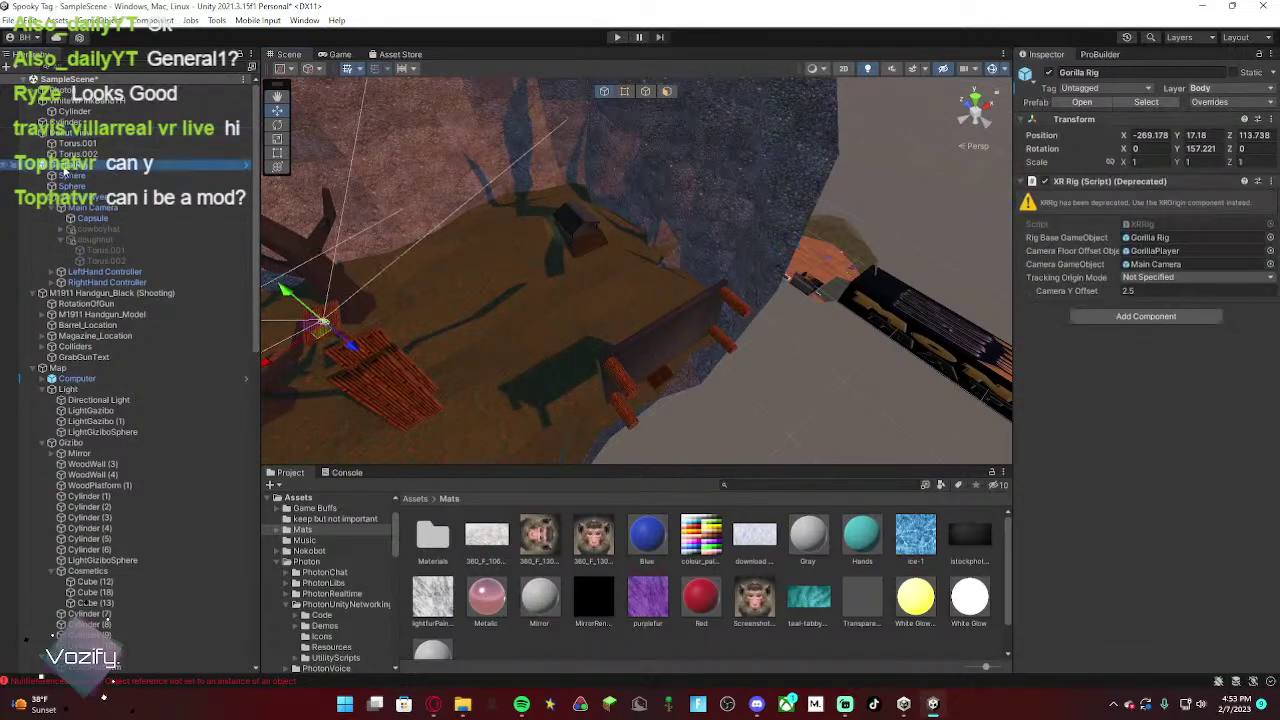
drag(320, 340, 845, 265)
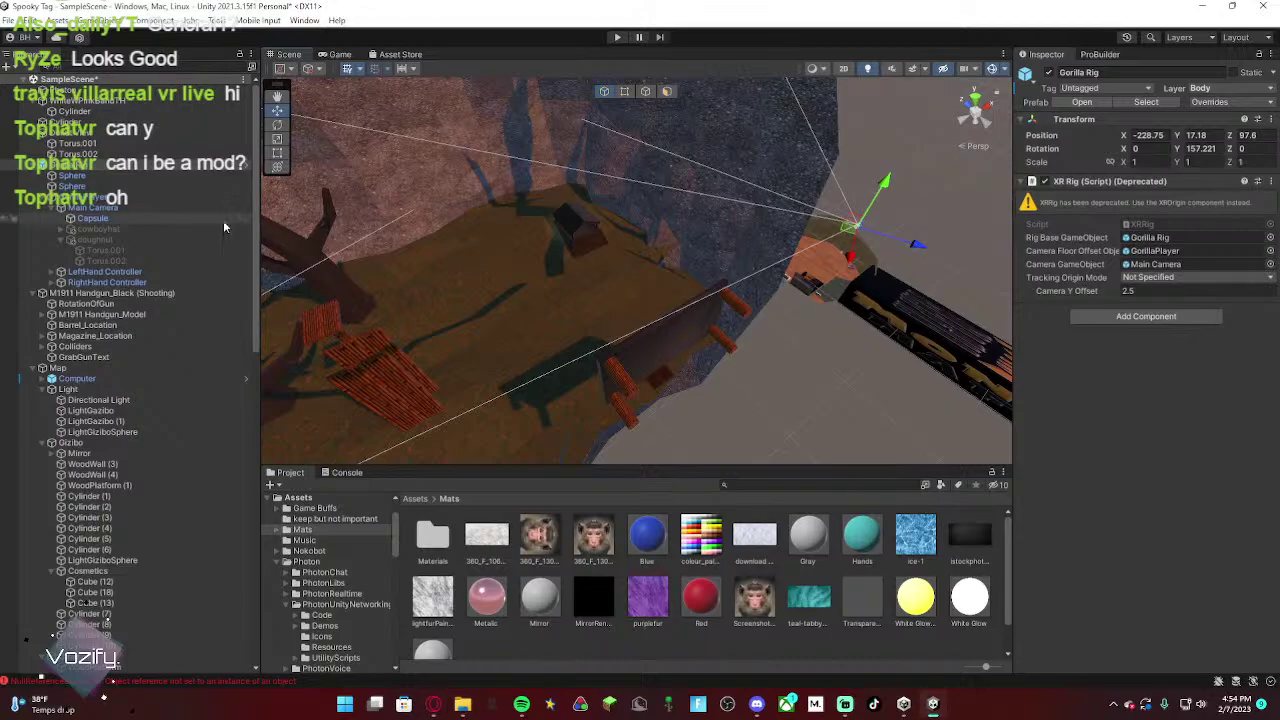
right_drag(878, 238, 796, 233)
key(w)
drag(584, 247, 854, 176)
Step: Lower the Gorilla Rig into the building to about Y -0.52 and bring it beside the cosmetic stands
drag(876, 129, 809, 251)
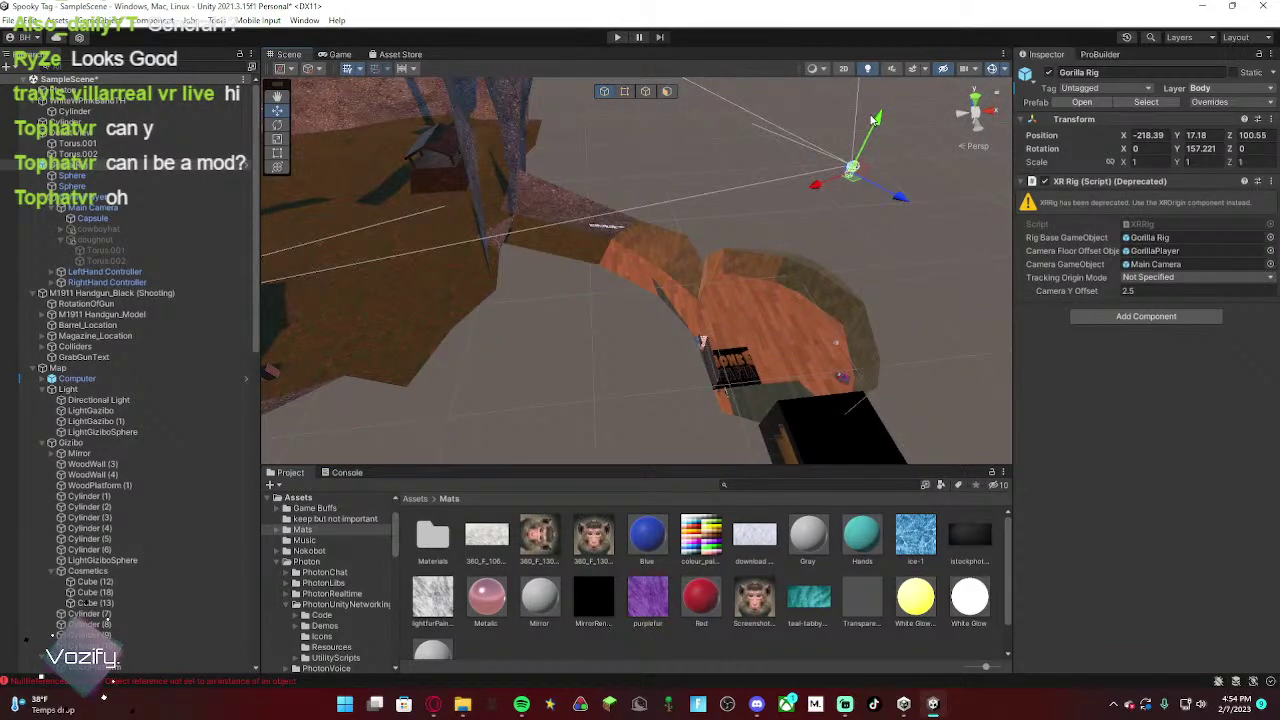
drag(873, 118, 793, 357)
key(w)
right_drag(793, 357, 1248, 350)
key(a)
drag(732, 205, 724, 300)
key(w)
right_drag(724, 300, 788, 298)
drag(786, 294, 544, 195)
Step: Shift the Gorilla Rig away from the stands onto open floor at about X -211.67, Z 103.49
right_drag(590, 212, 836, 220)
key(w)
key(a)
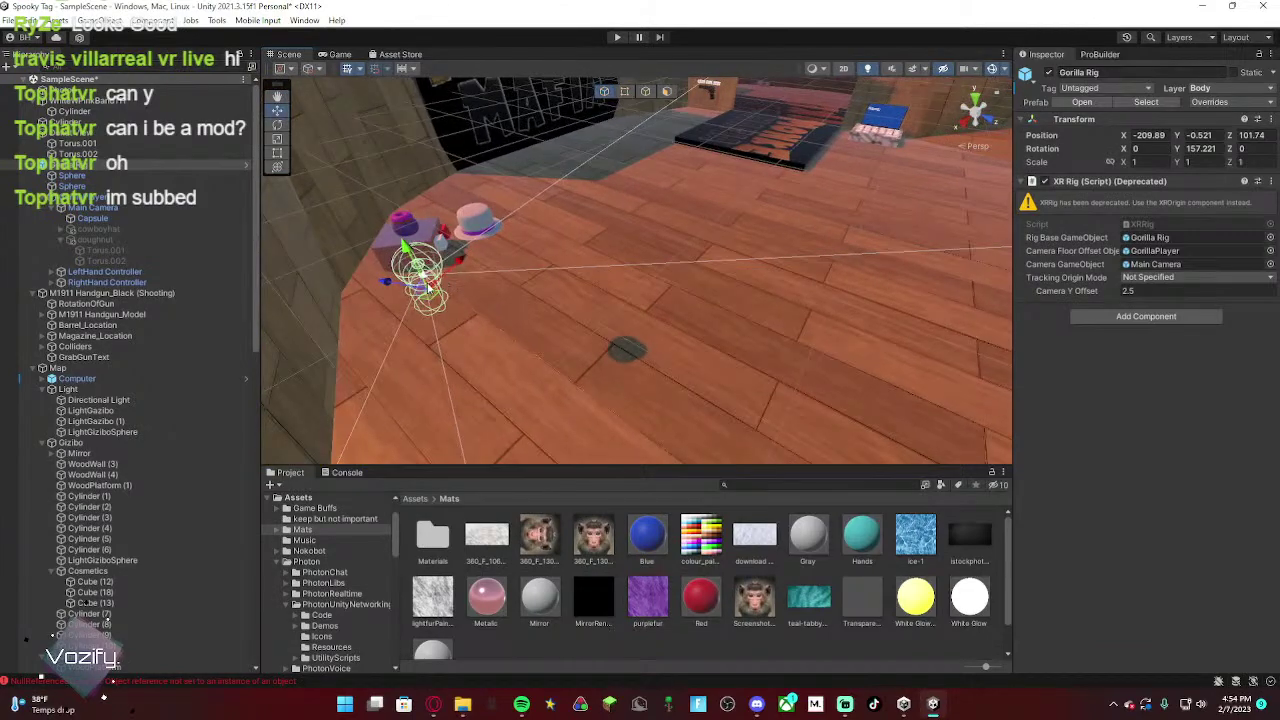
drag(430, 295, 677, 268)
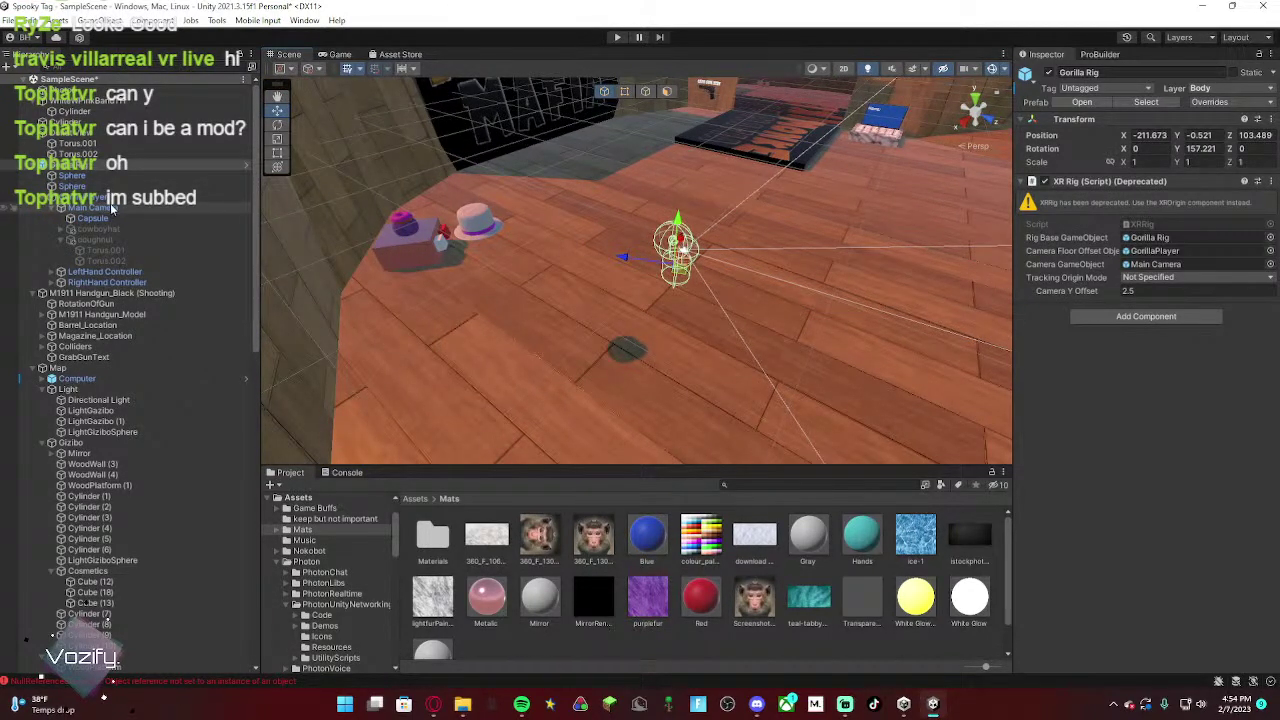
Step: Make the WhiteWPinkBandTH hat a child of the Main Camera, placed above cowboyhat
click(110, 240)
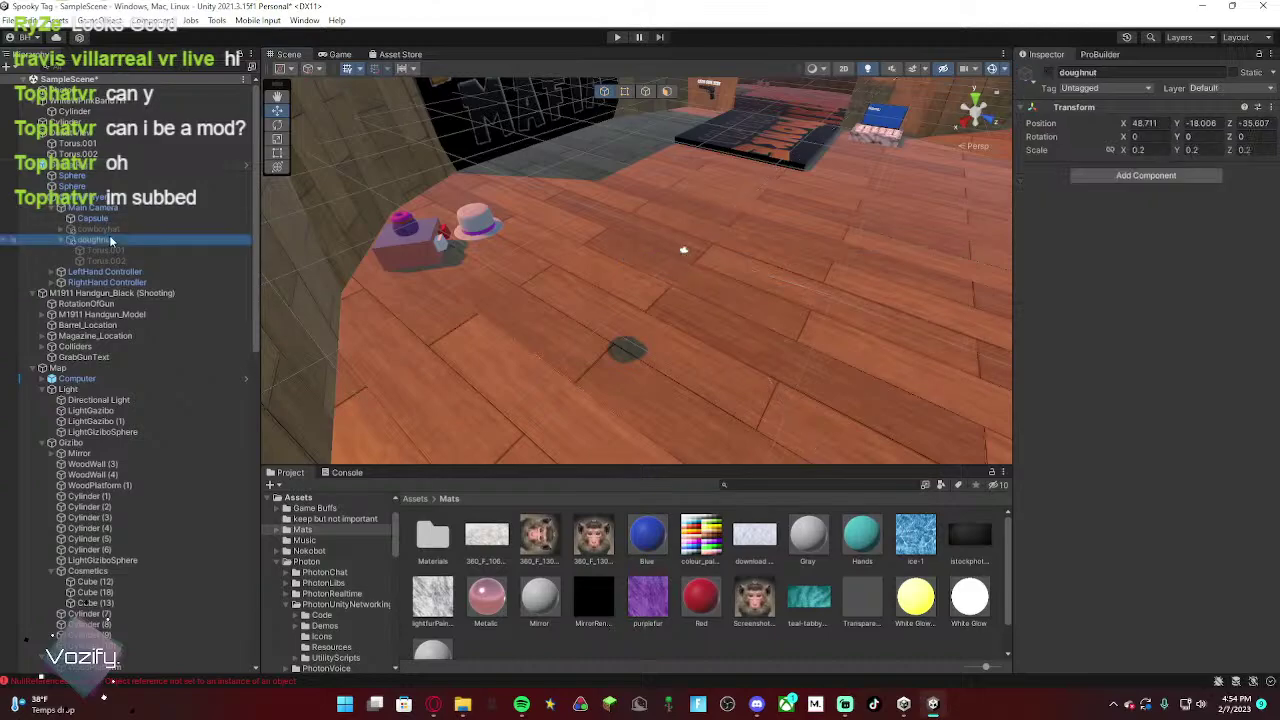
click(90, 100)
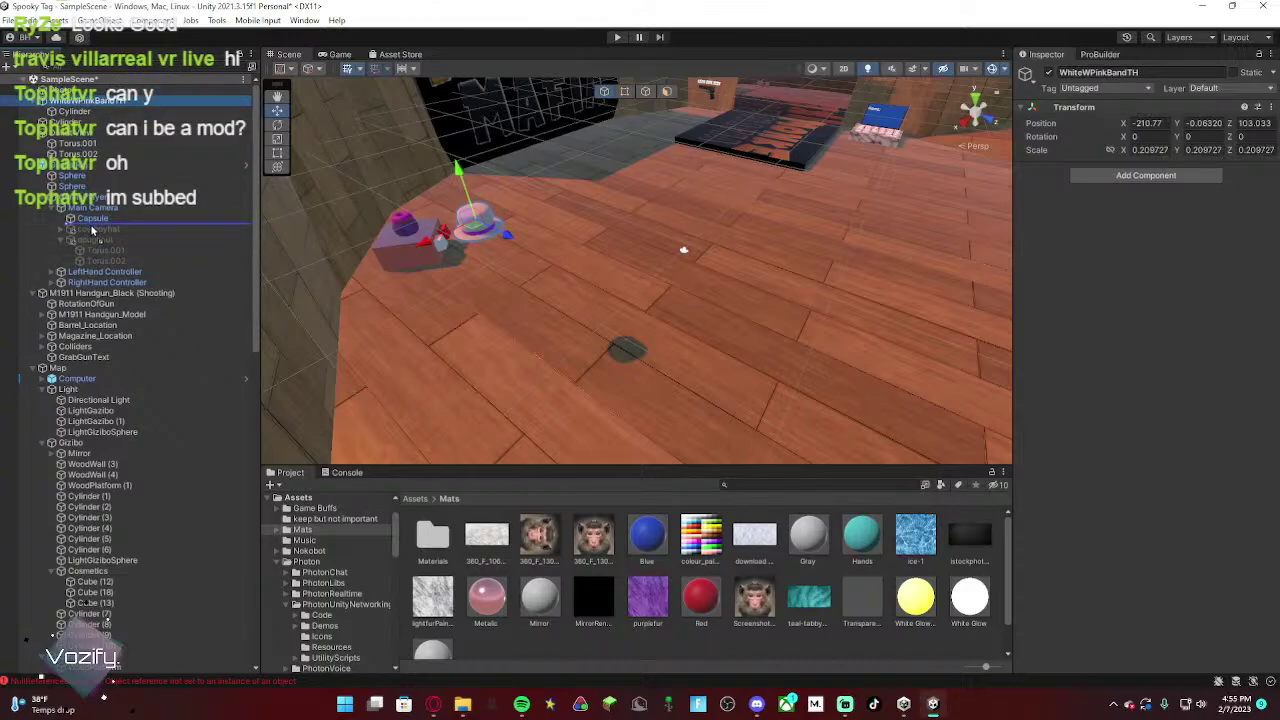
drag(92, 230, 89, 210)
click(62, 208)
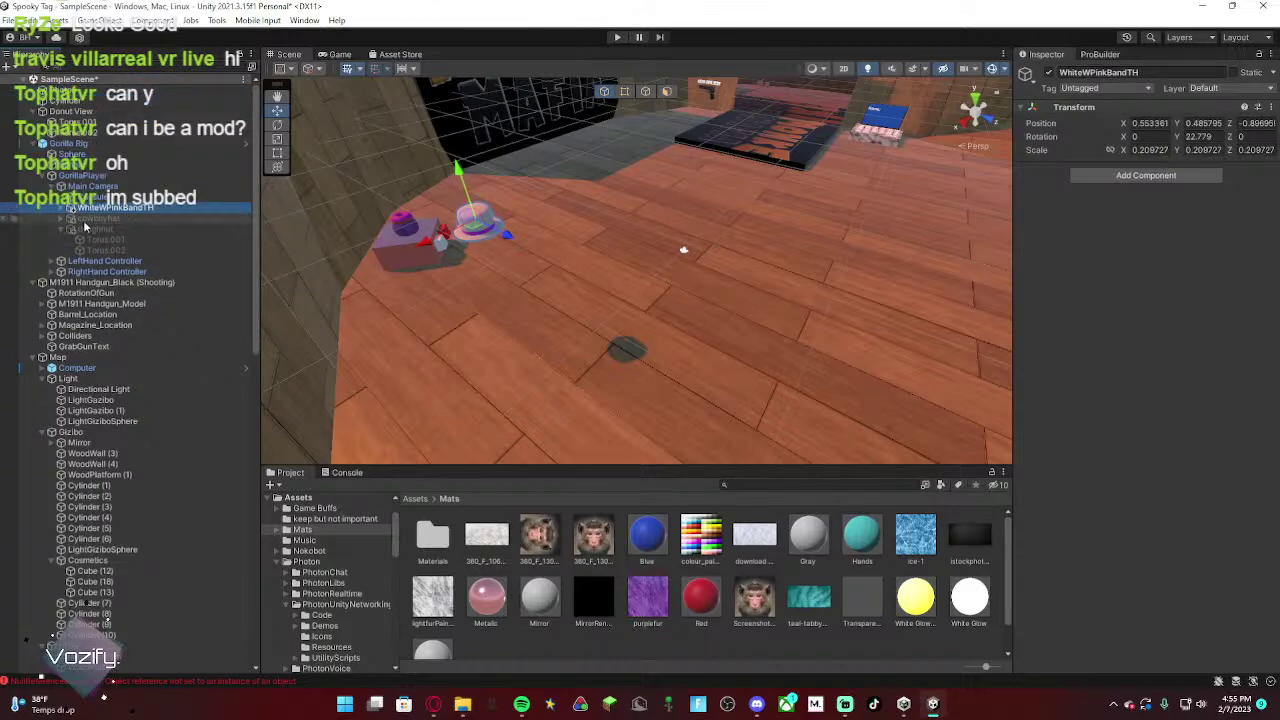
Step: Slide the top hat away from the stands toward the Gorilla Rig and check where the rig stands
right_drag(294, 228, 505, 214)
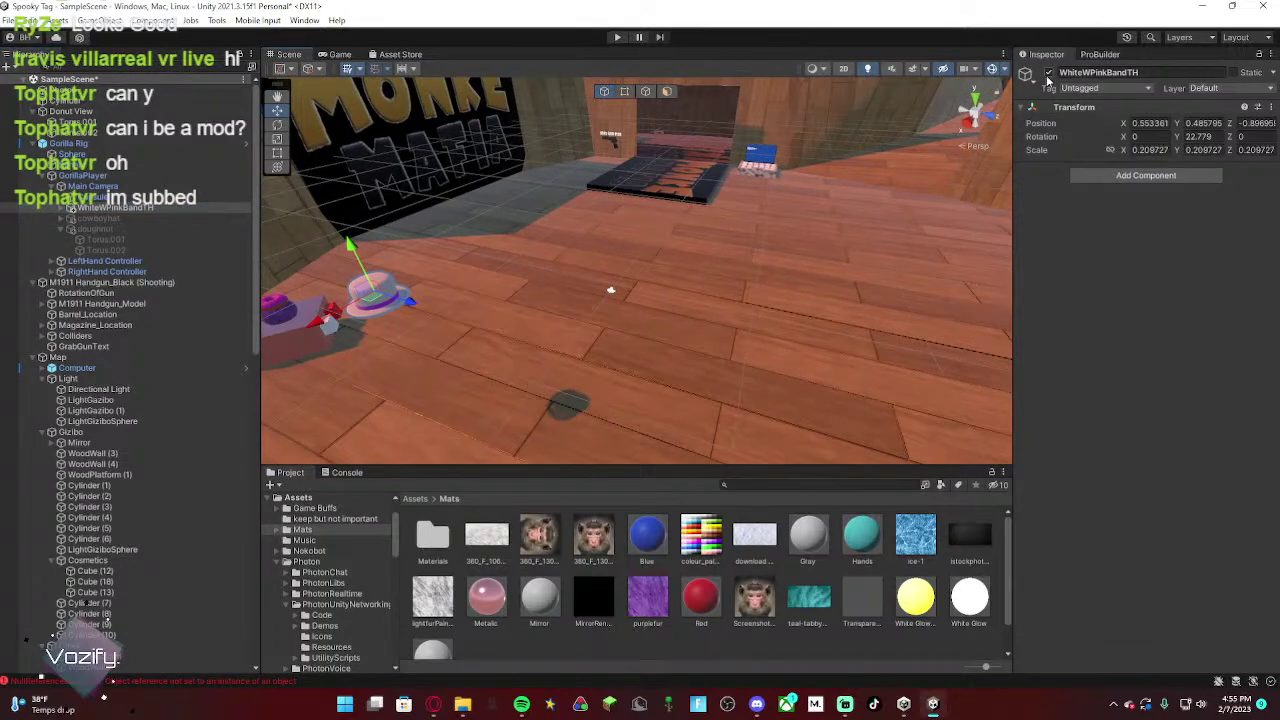
drag(368, 308, 500, 258)
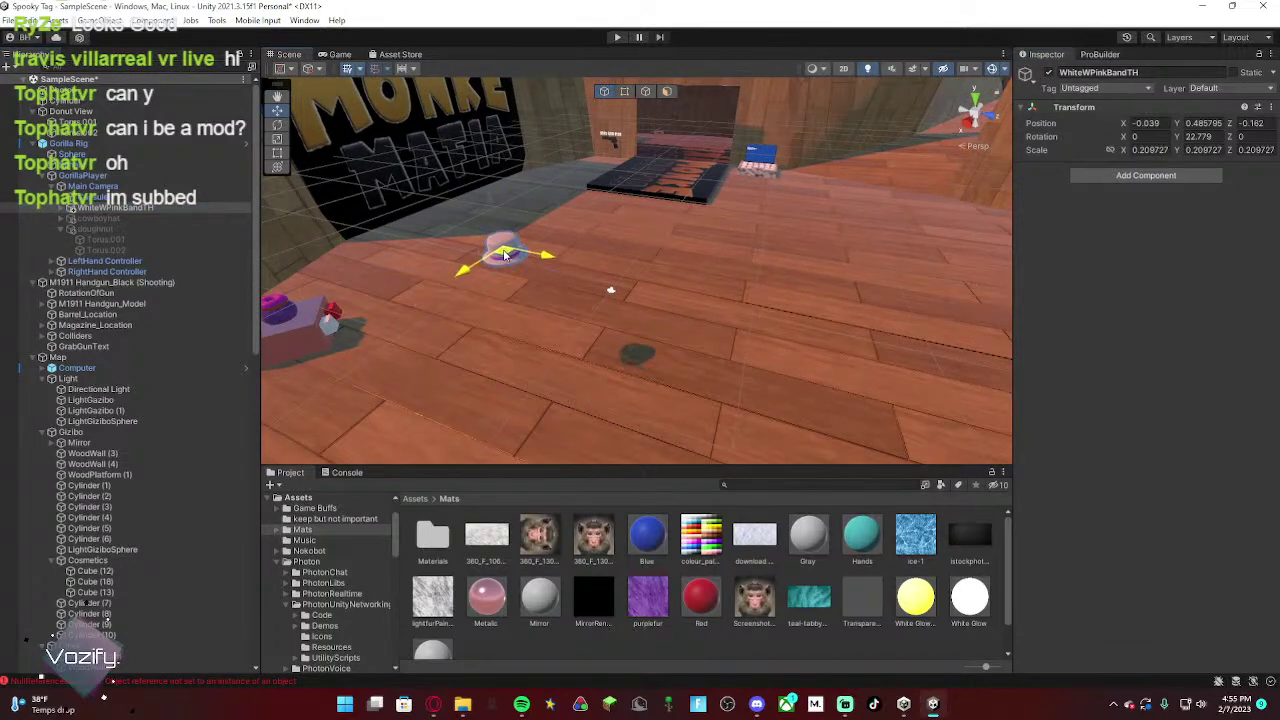
click(141, 155)
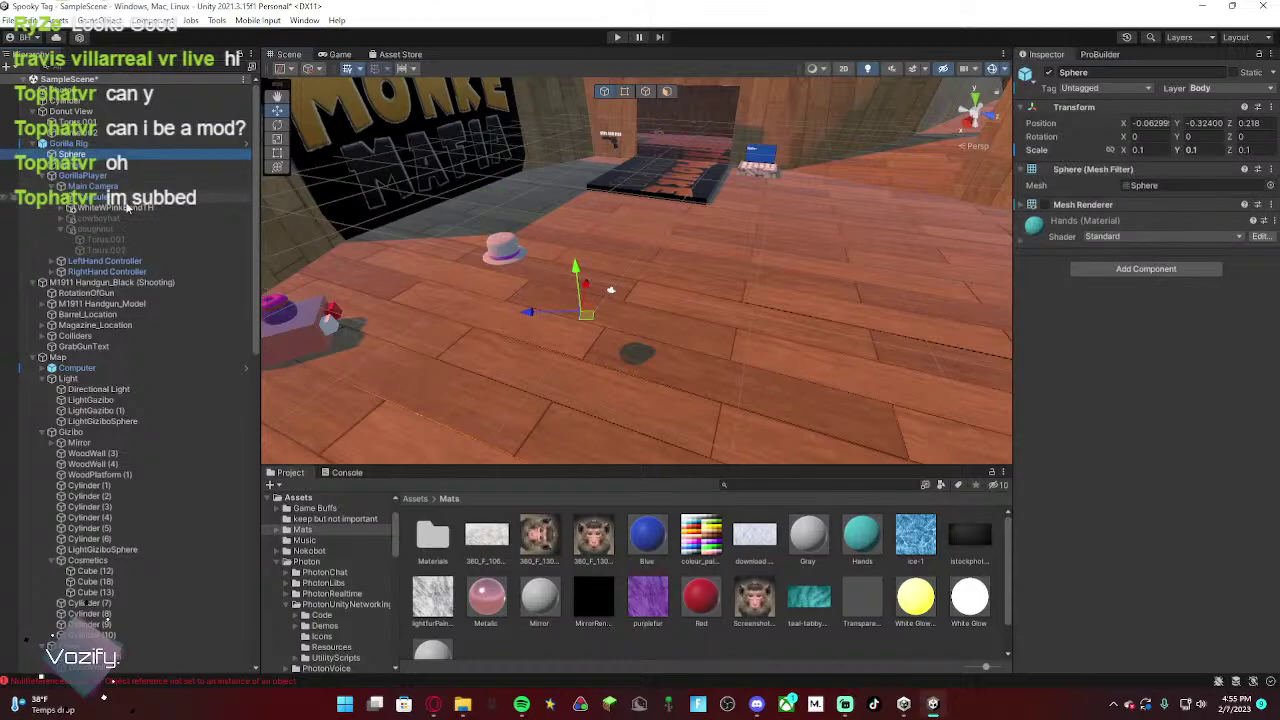
key(f)
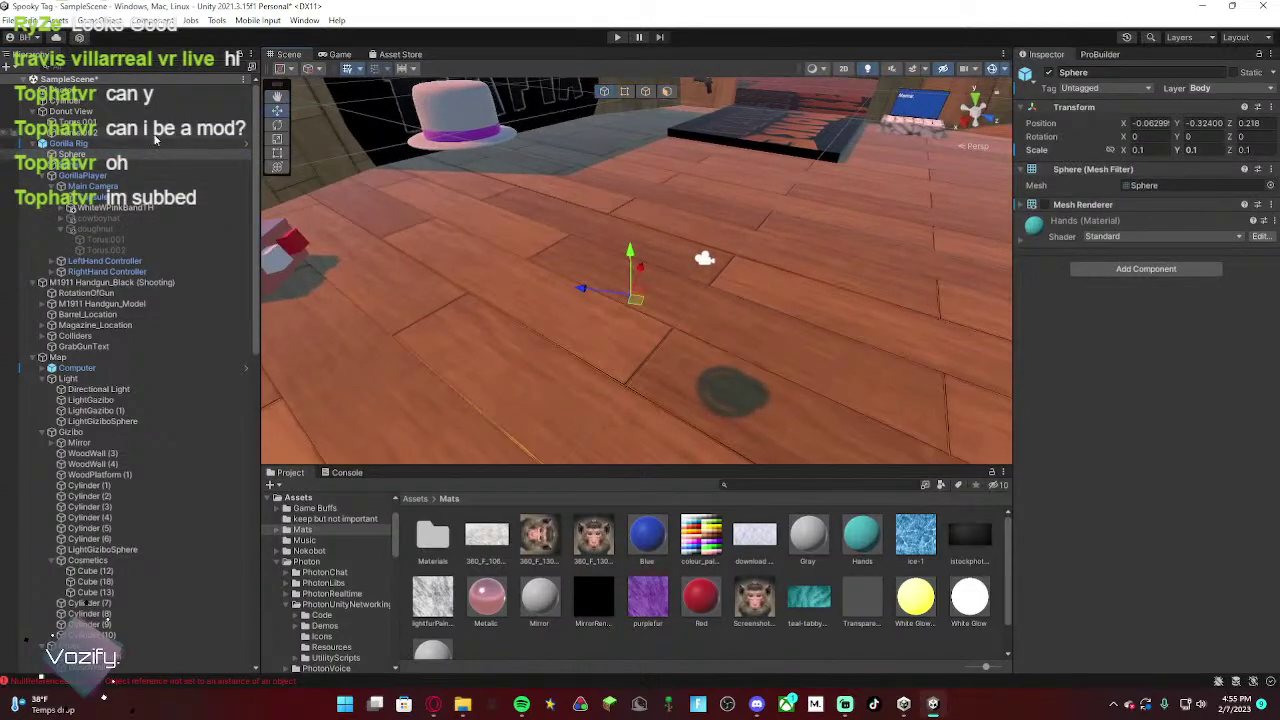
double_click(115, 145)
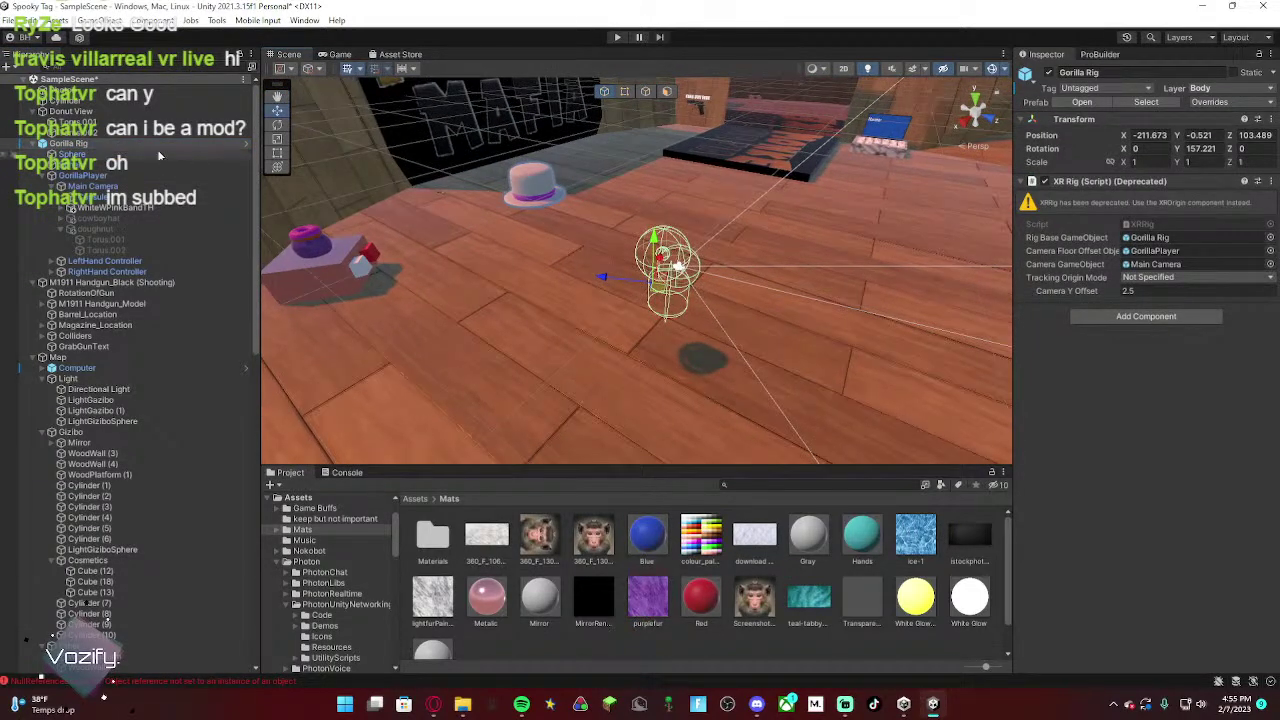
Step: Lower the top hat to about Y 0.167 and bring it over the rig at about X -0.12, Z 0.675
double_click(115, 207)
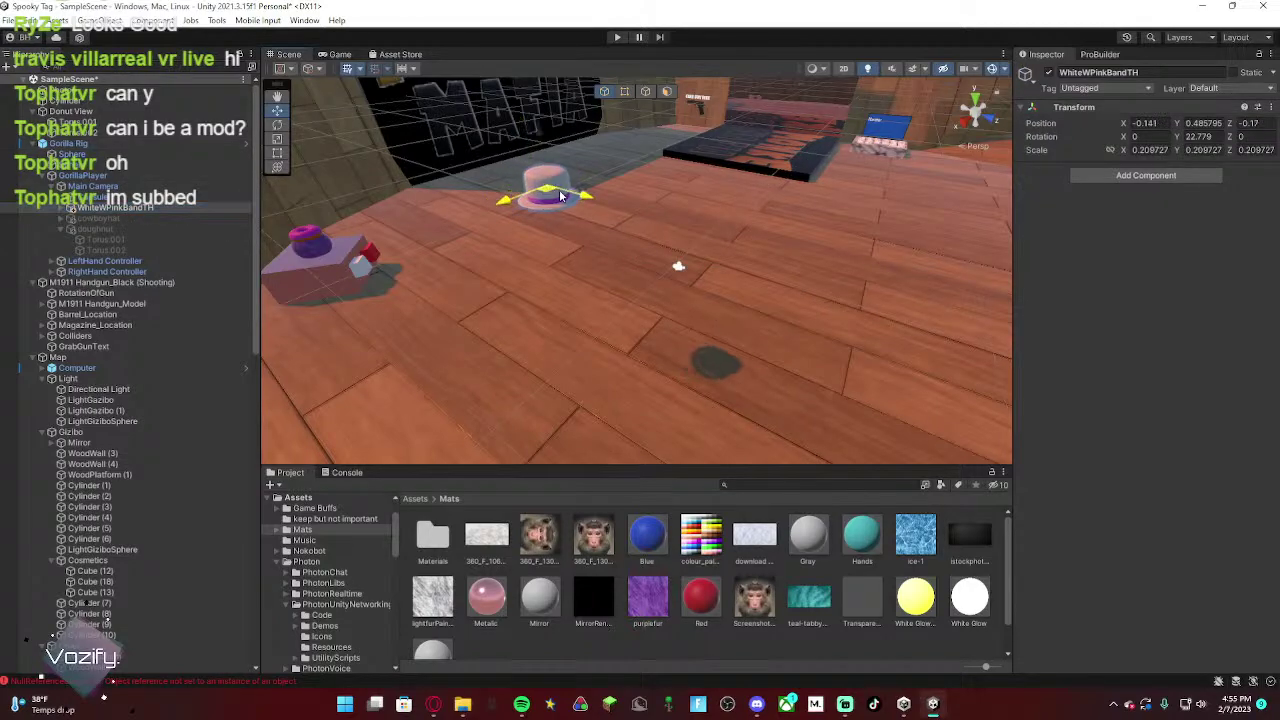
drag(698, 150, 696, 204)
key(w)
right_drag(600, 232, 643, 203)
drag(510, 197, 467, 204)
right_drag(467, 204, 103, 176)
key(d)
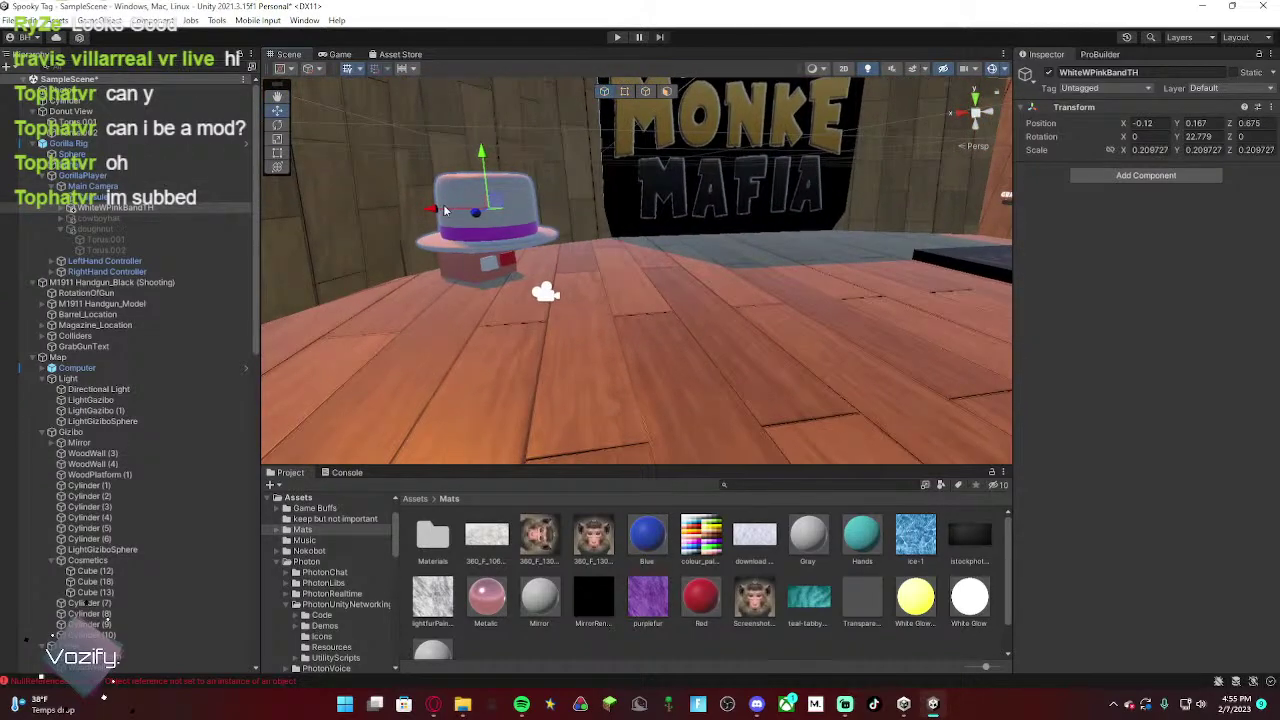
Step: Adjust the top hat horizontally over the rig's head to about X -0.25, Z 0.773
drag(435, 212, 491, 211)
key(d)
right_drag(491, 214, 420, 232)
mouse_move(528, 200)
mouse_down()
mouse_move(500, 203)
mouse_move(515, 214)
mouse_up()
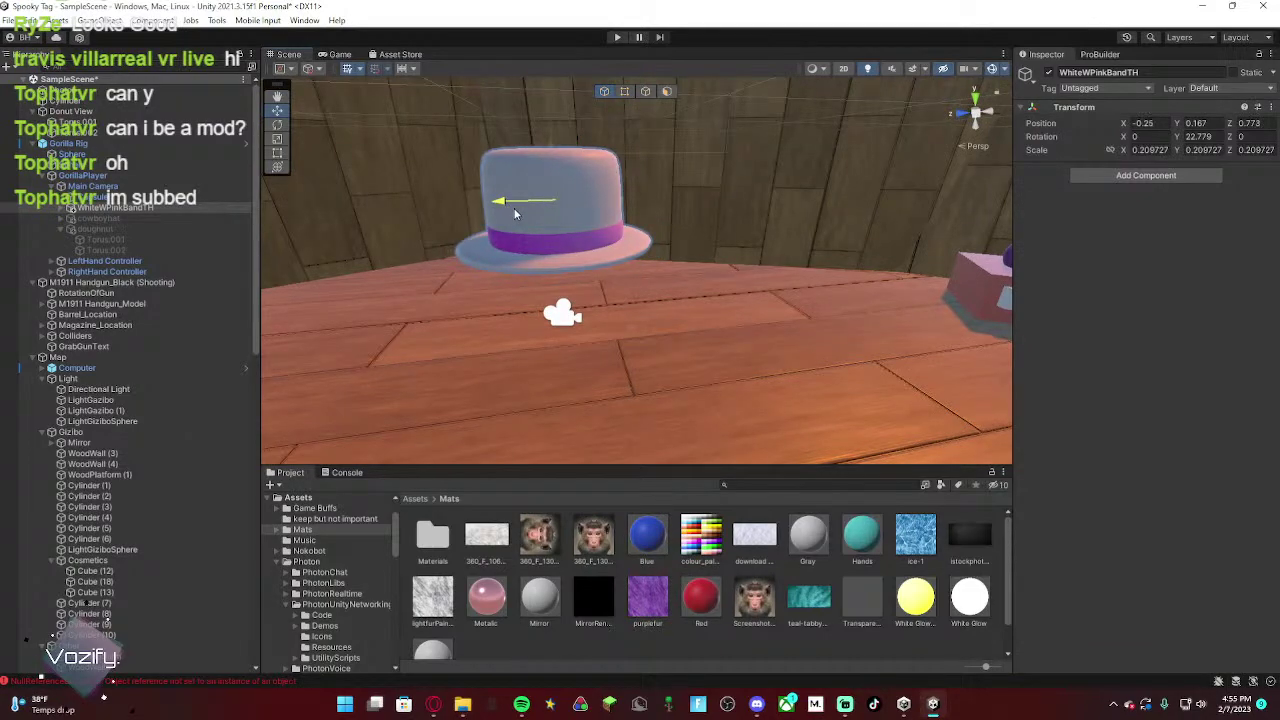
Step: Compare the top hat with the rig's colliders and lower it to about X -0.196, Y 0.077, Z 0.812
click(159, 143)
key(a)
right_drag(505, 231, 793, 198)
key(w)
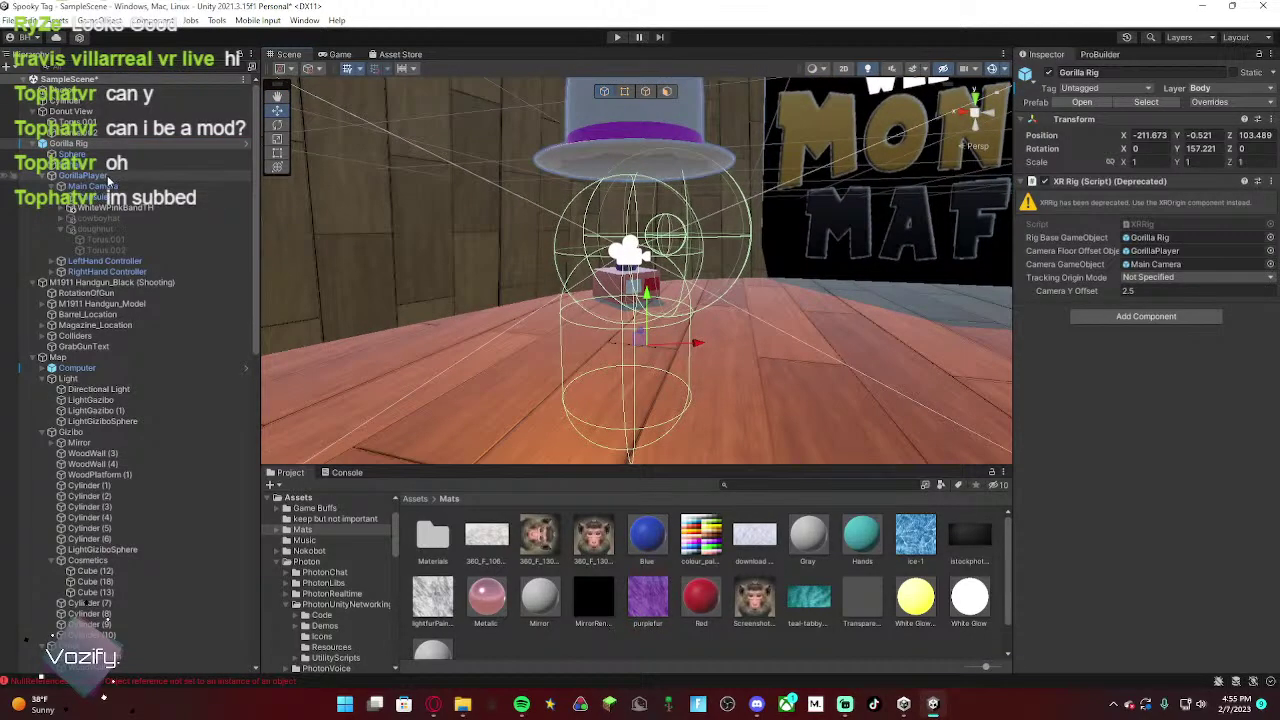
key(s)
right_drag(558, 258, 557, 268)
scroll(557, 268, up, 3)
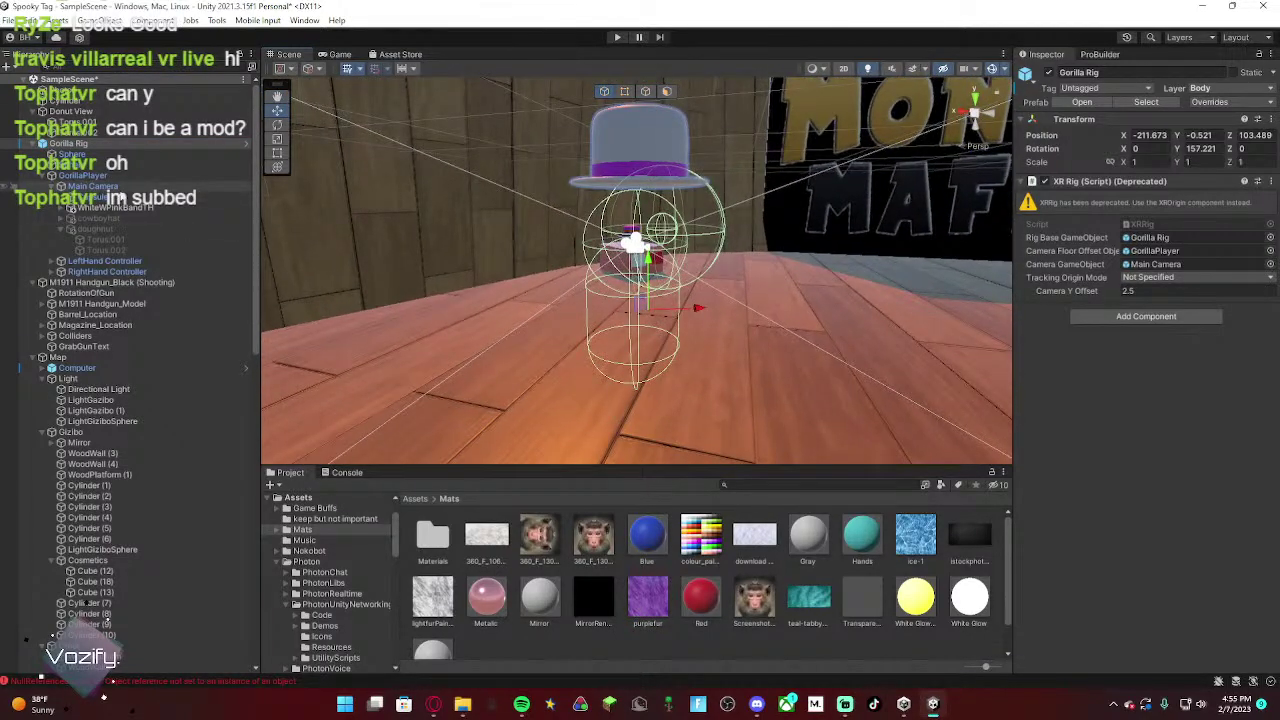
click(120, 207)
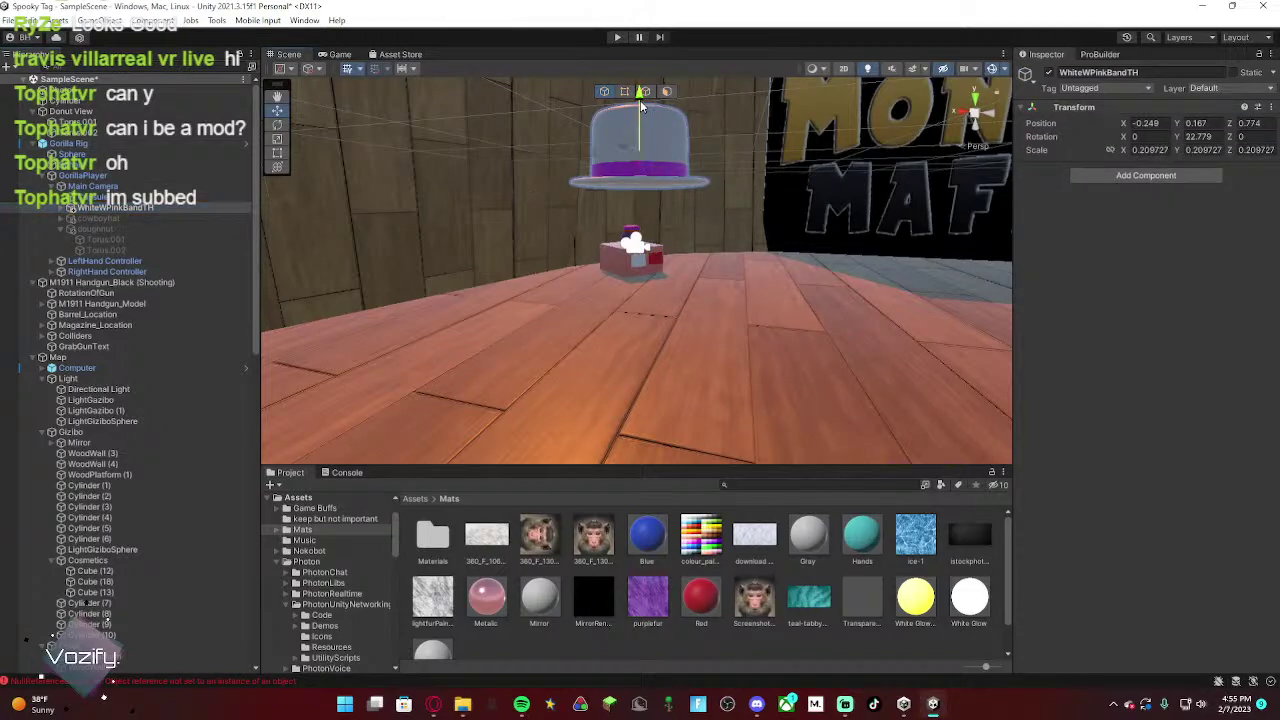
drag(643, 105, 638, 140)
drag(614, 192, 602, 188)
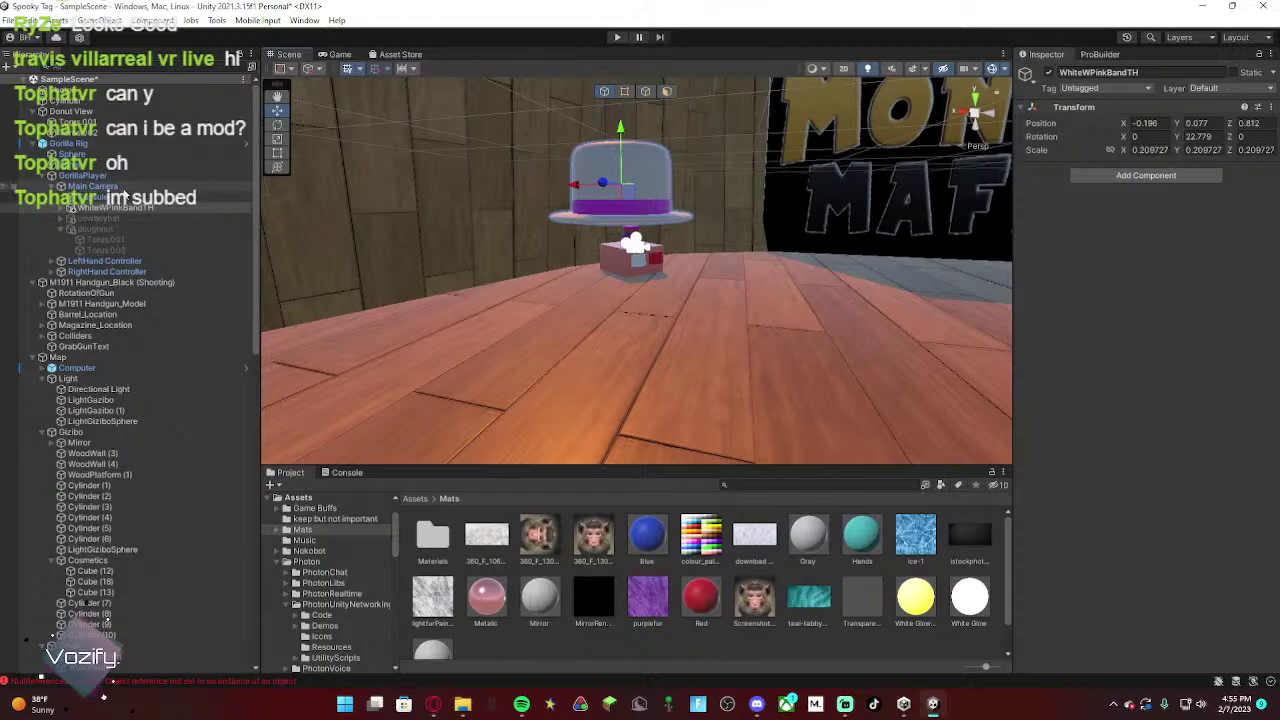
Step: Check the hat against the Main Camera's head collider from above and shift it to about X -0.225, Z 0.742
click(122, 189)
right_drag(606, 201, 494, 212)
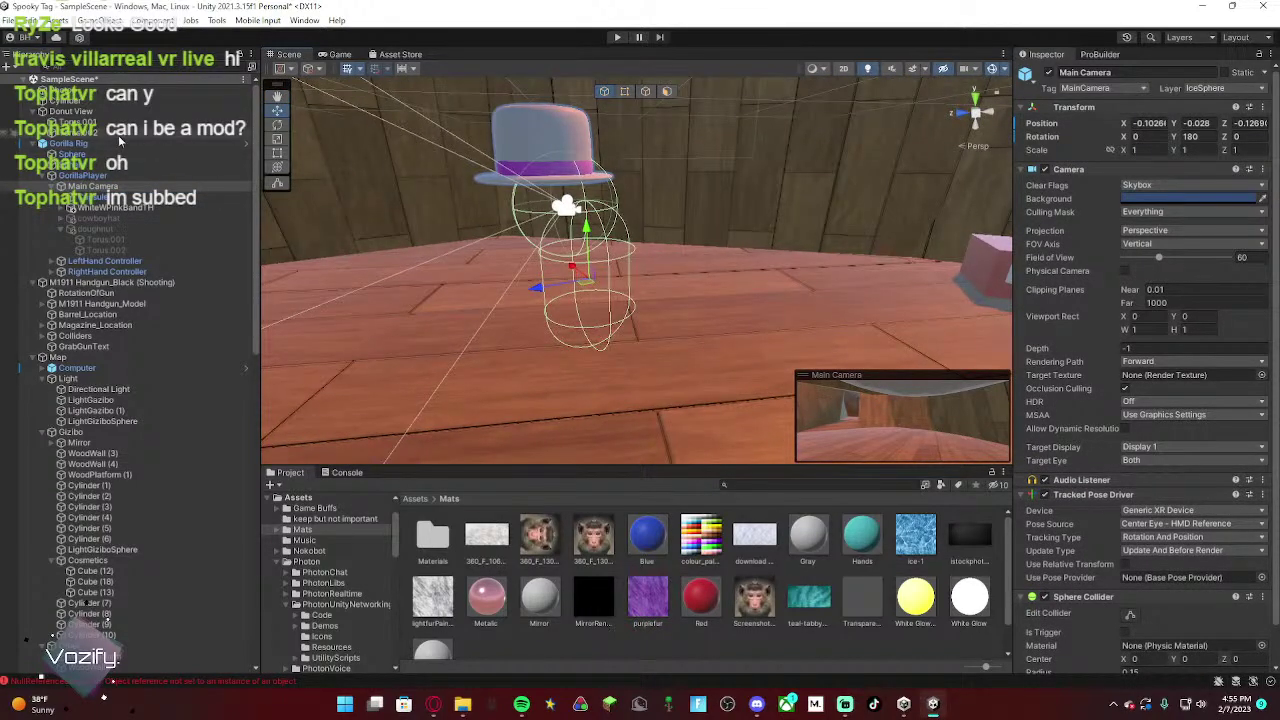
right_drag(615, 250, 197, 446)
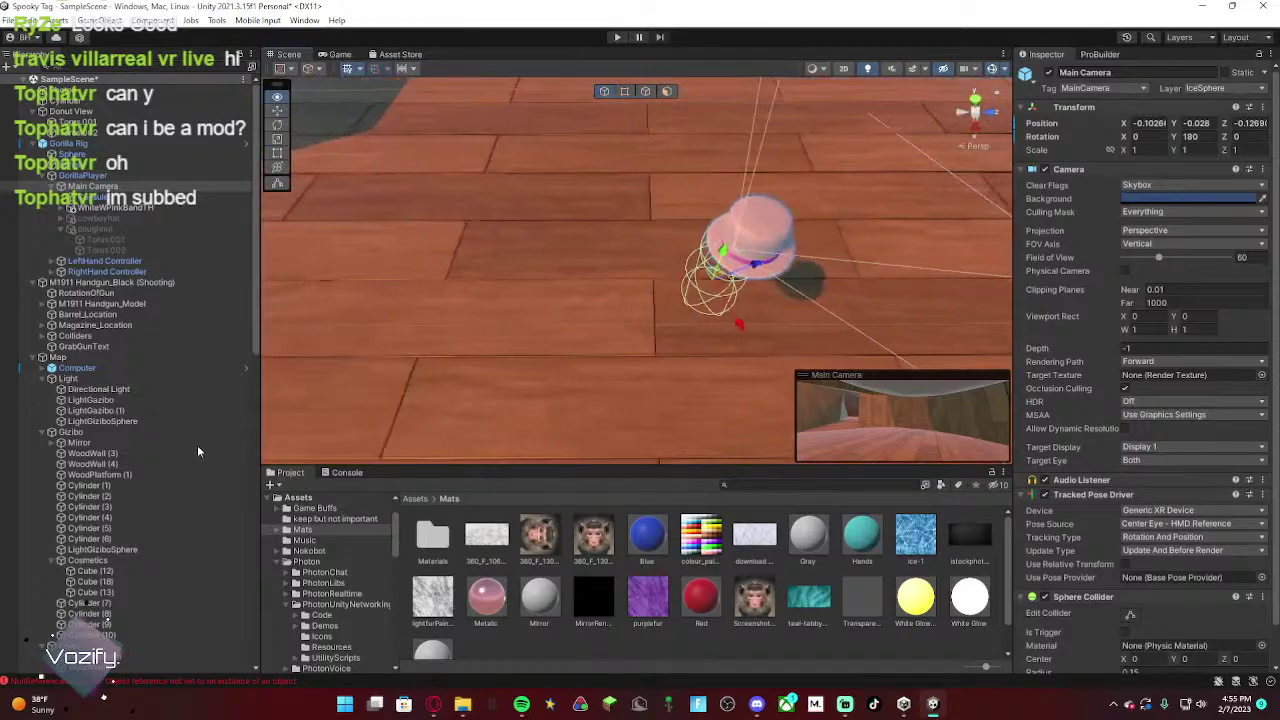
right_drag(290, 440, 356, 404)
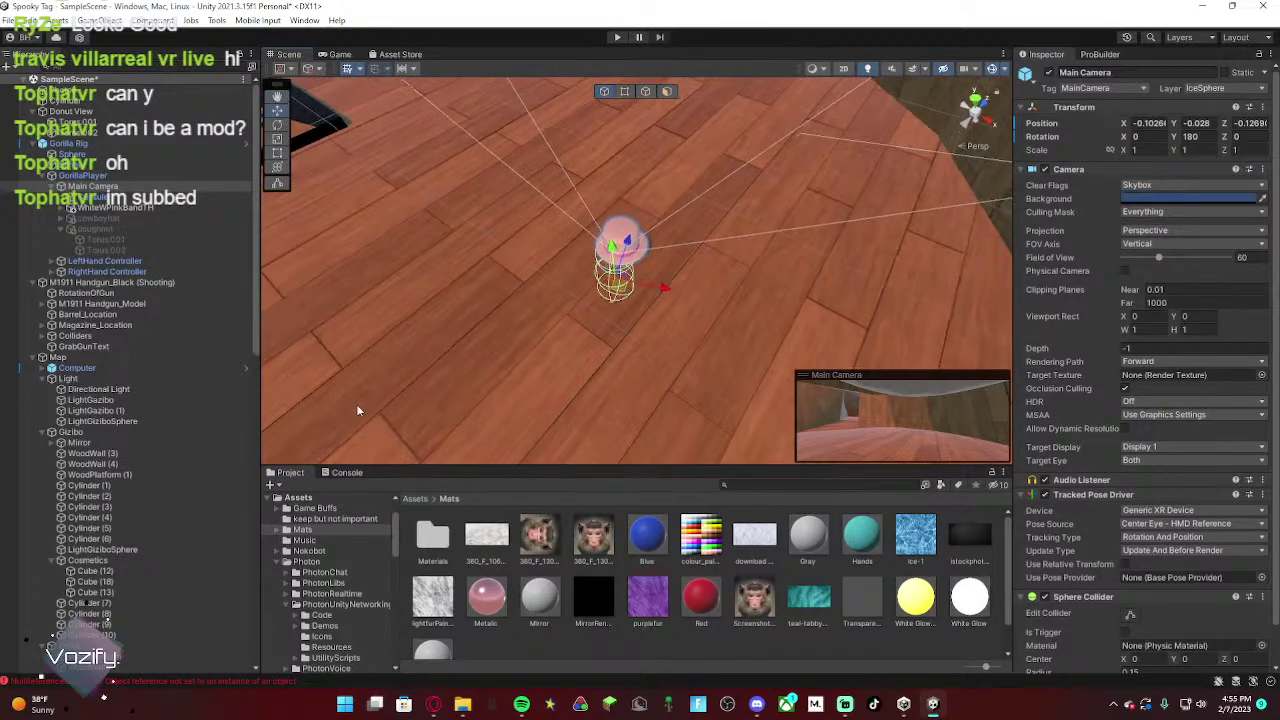
click(618, 242)
drag(626, 248, 622, 252)
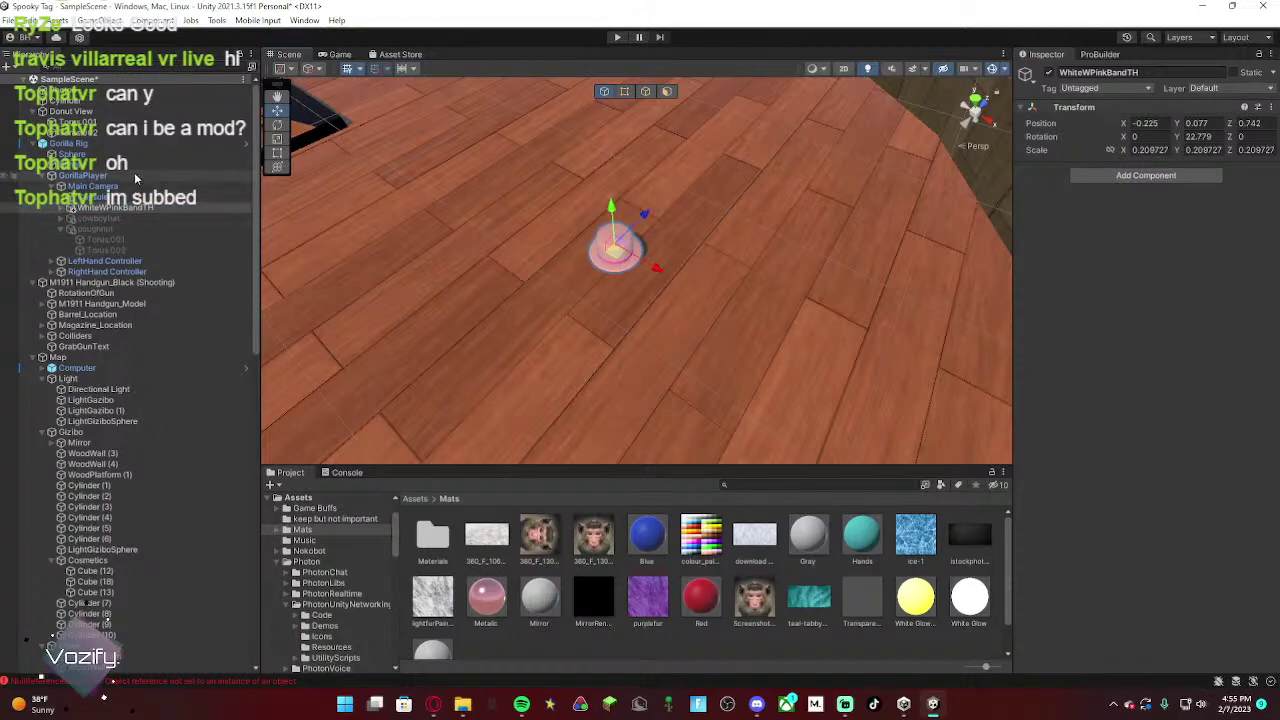
Step: Check the hat against the Gorilla Rig up close and nudge it to about X -0.245, Z 0.75
click(131, 145)
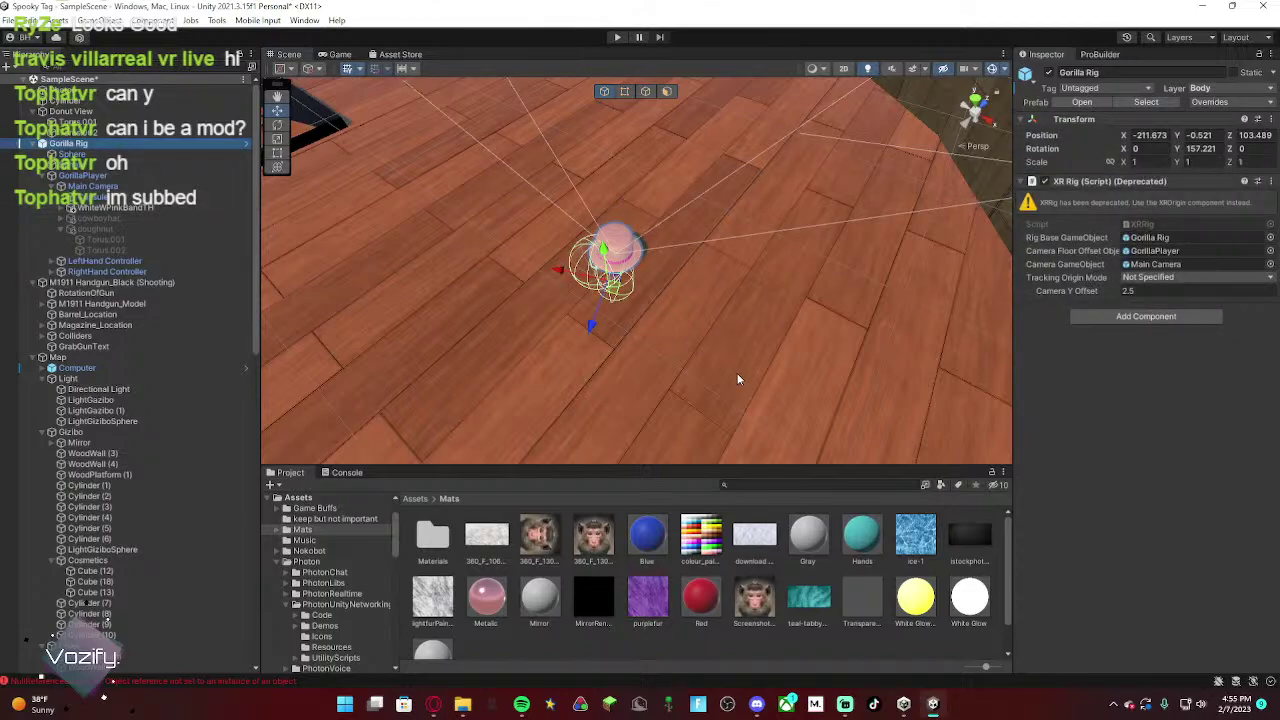
key(w)
right_drag(737, 378, 510, 433)
key(a)
key(w)
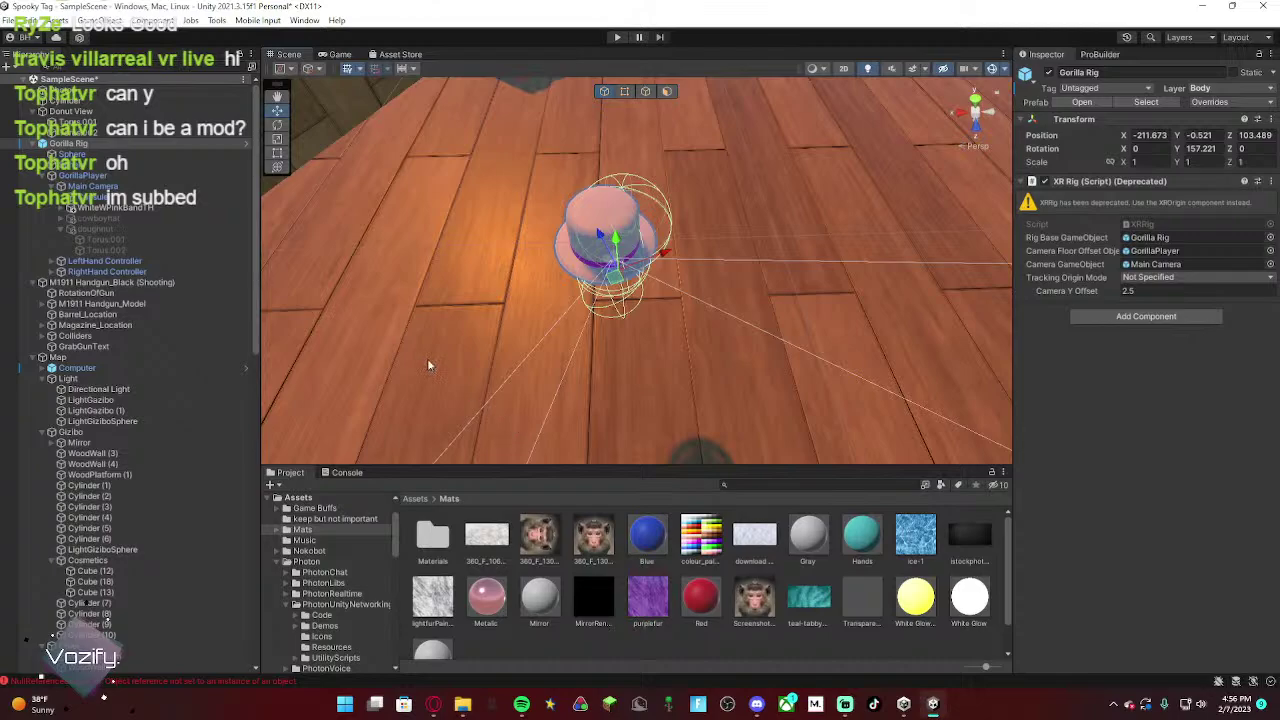
click(183, 208)
drag(565, 230, 568, 232)
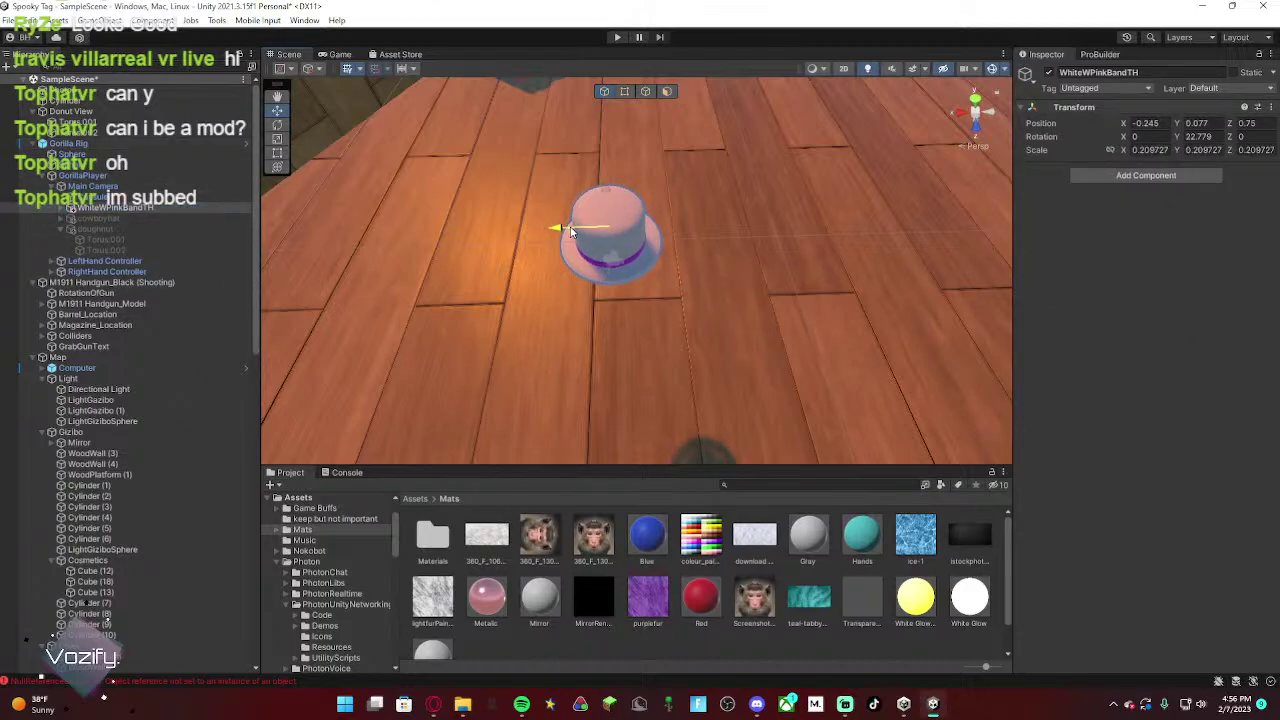
Step: Check the top hat against the Main Camera's head collider and nudge it to about X -0.236, Z 0.772
click(92, 186)
key(f)
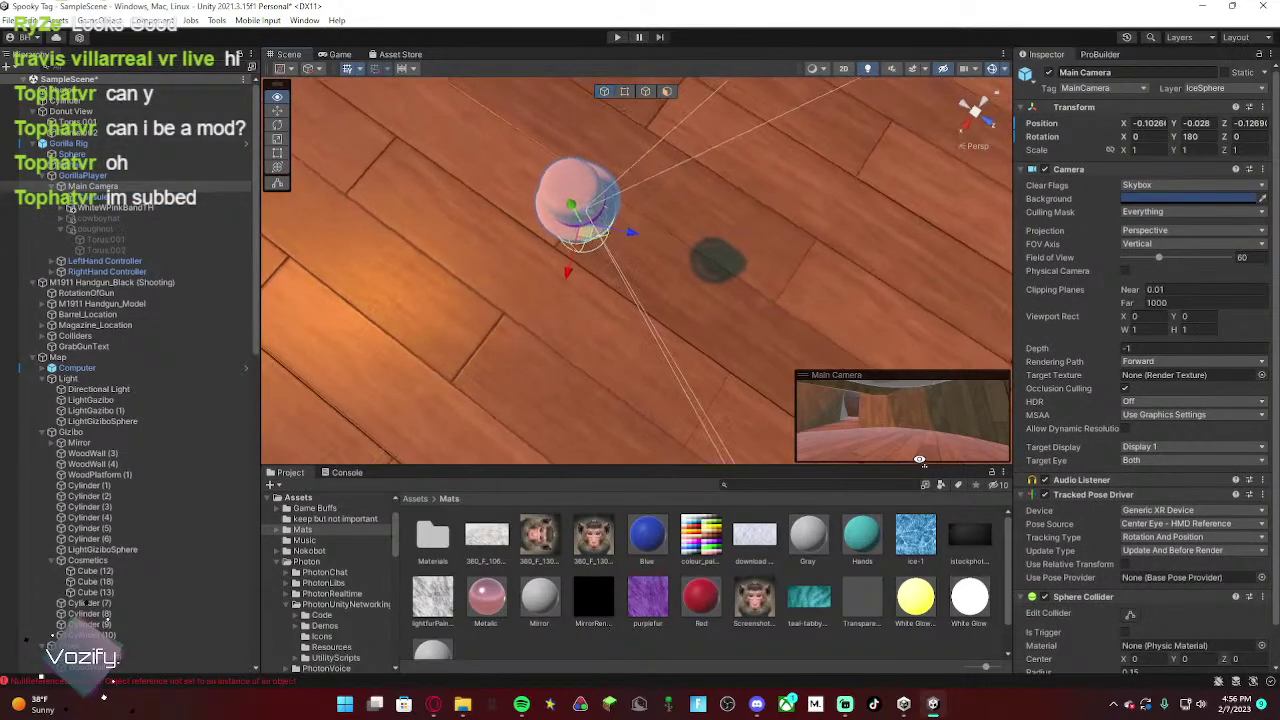
right_drag(921, 472, 1077, 147)
key(s)
key(w)
key(s)
key(a)
click(680, 213)
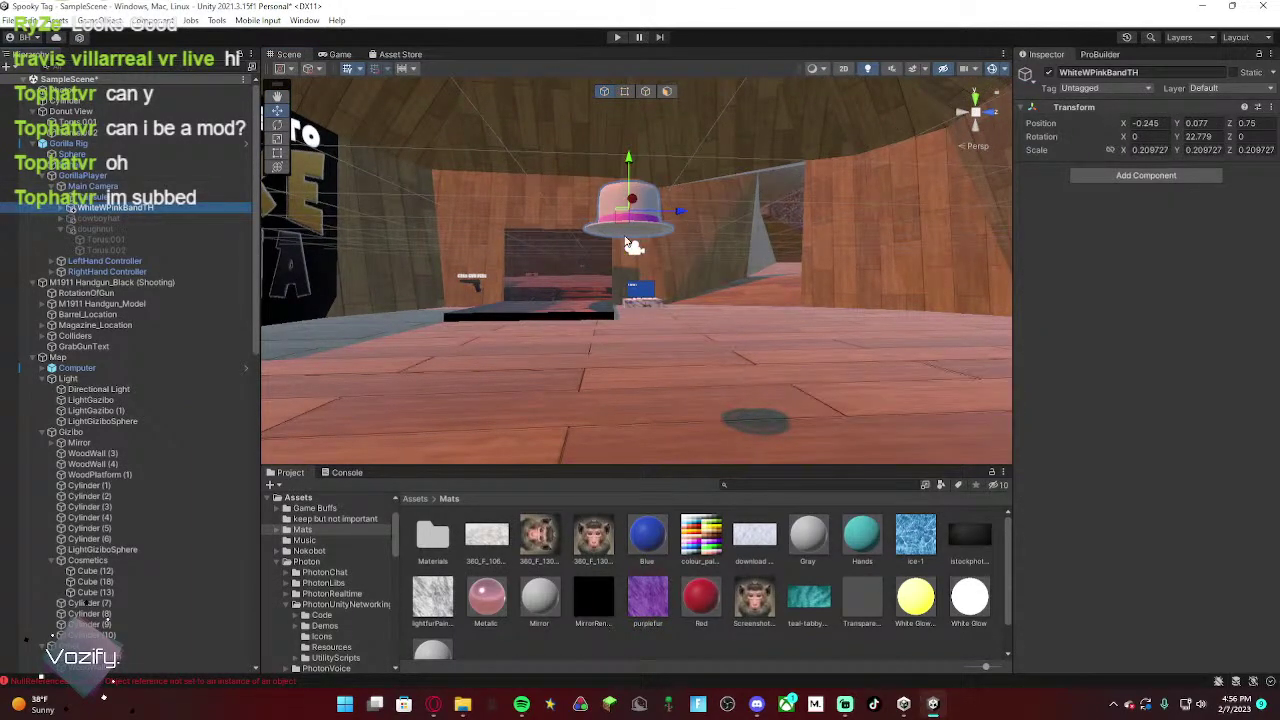
drag(680, 212, 686, 212)
Step: Examine the top hat's fit against the Gorilla Rig's head and body colliders from several sides
key(w)
right_drag(686, 212, 570, 214)
key(d)
double_click(133, 144)
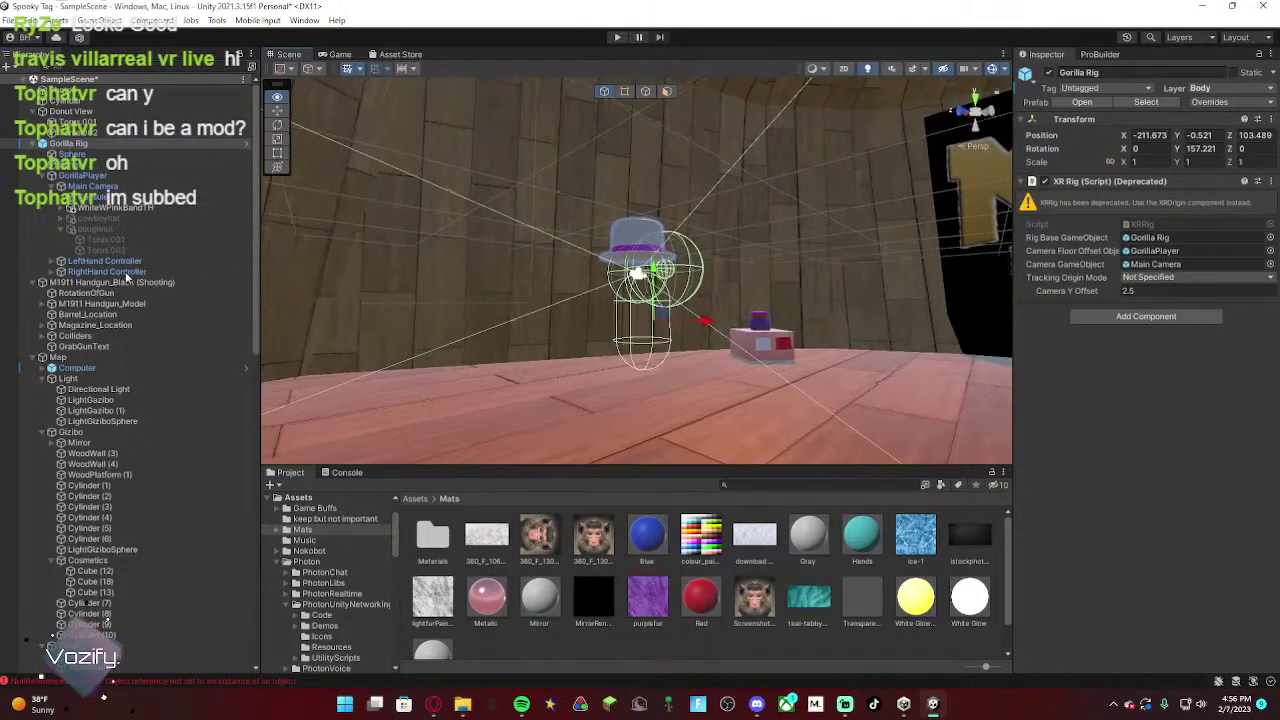
key(w)
right_drag(8, 283, 997, 255)
key(s)
key(s)
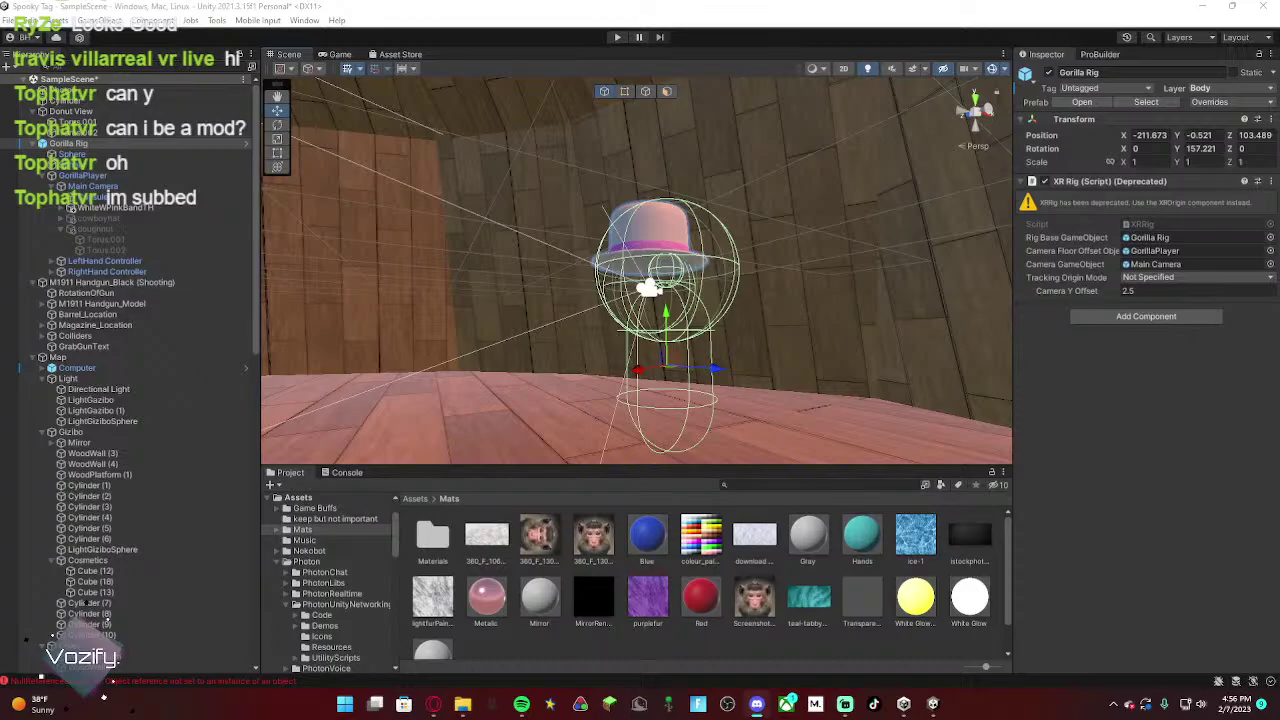
drag(1279, 28, 551, 19)
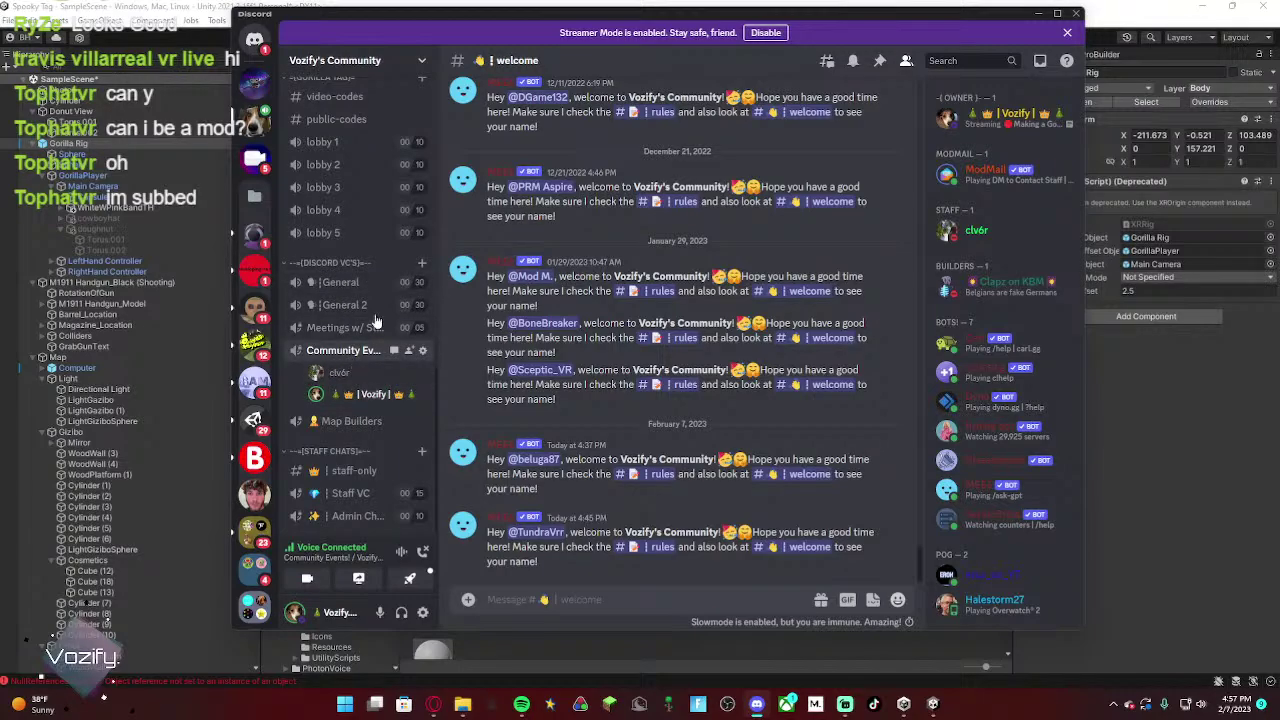
drag(637, 16, 1279, 15)
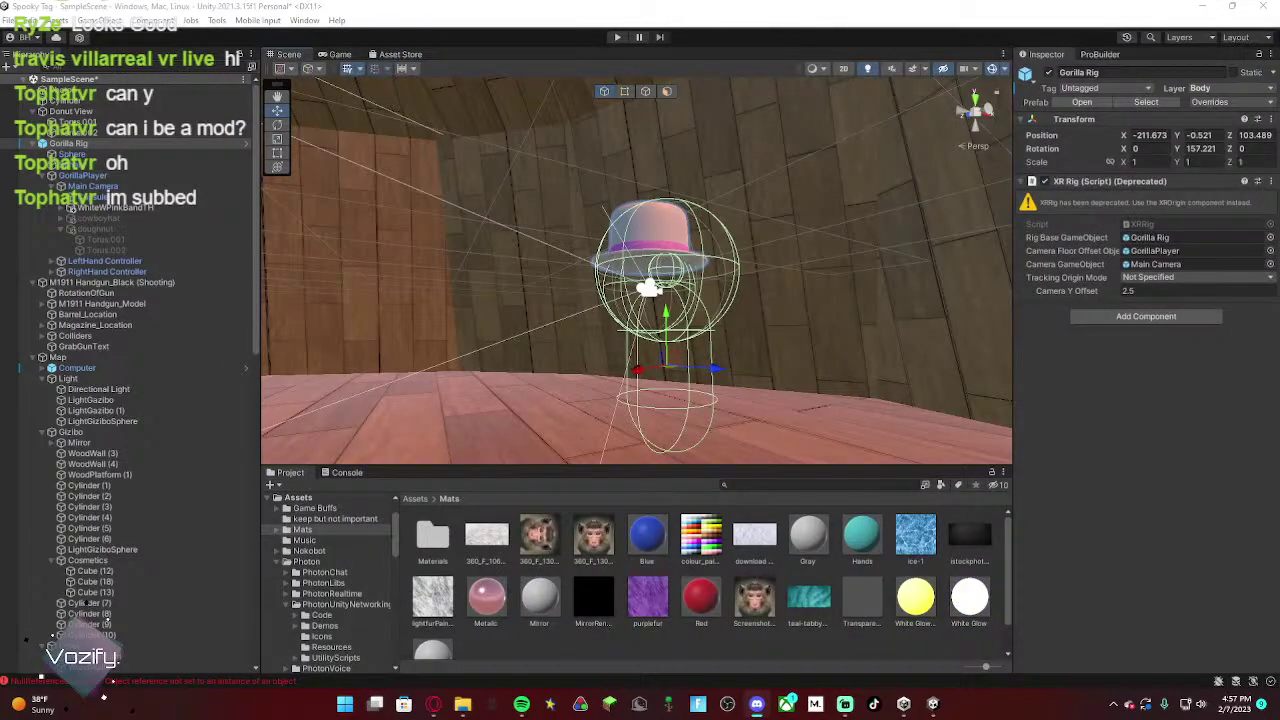
key(alt+Tab)
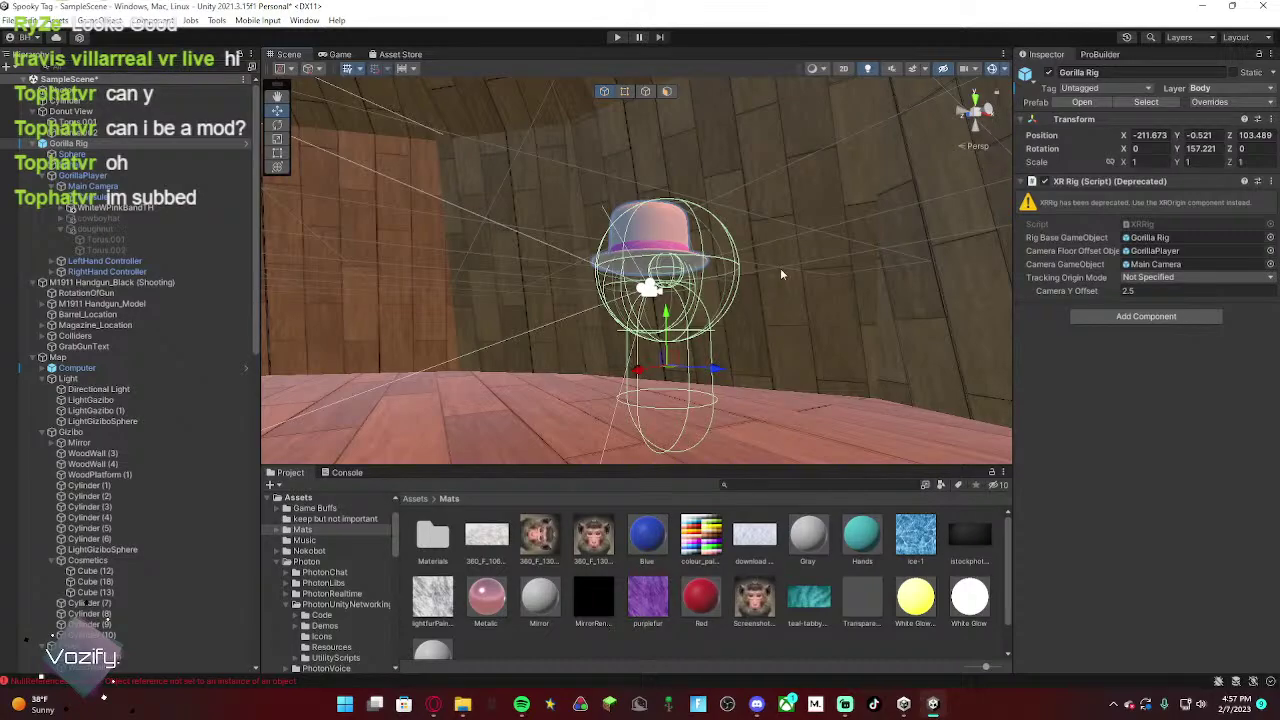
Step: Compare the top hat by itself with the Gorilla Rig's colliders up close
right_drag(782, 274, 755, 308)
click(764, 308)
key(s)
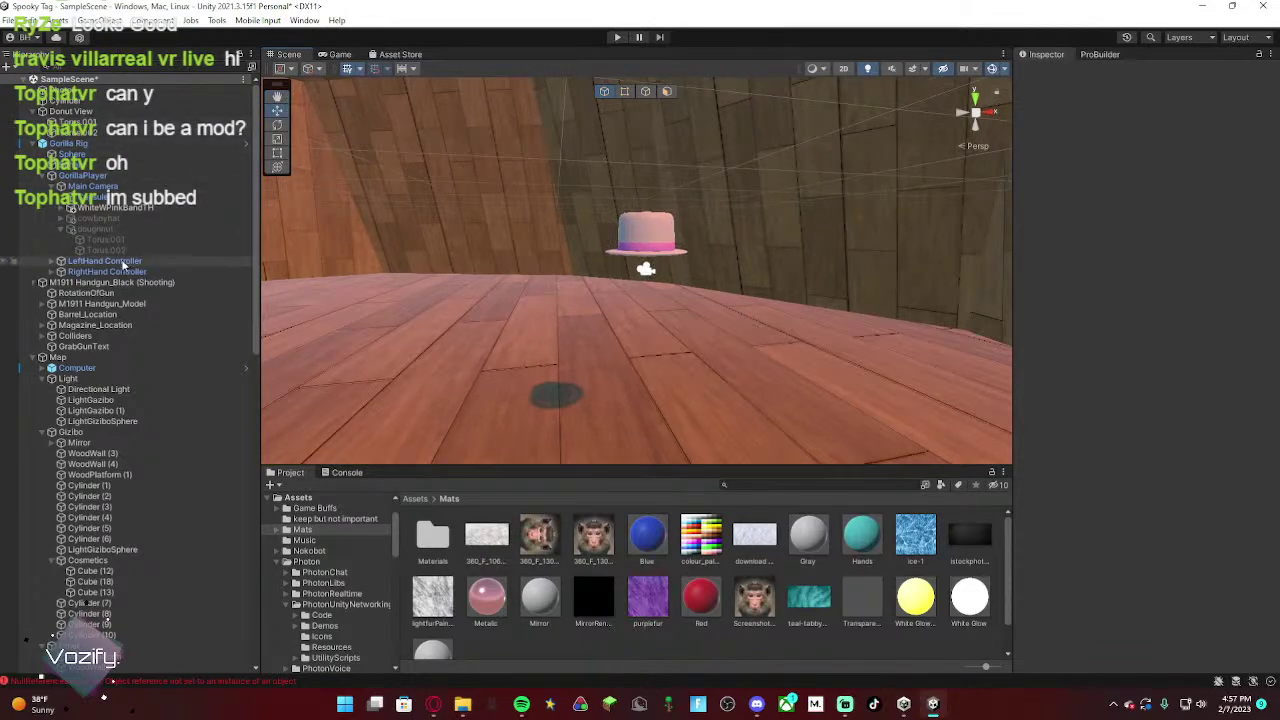
click(134, 208)
key(f)
click(93, 146)
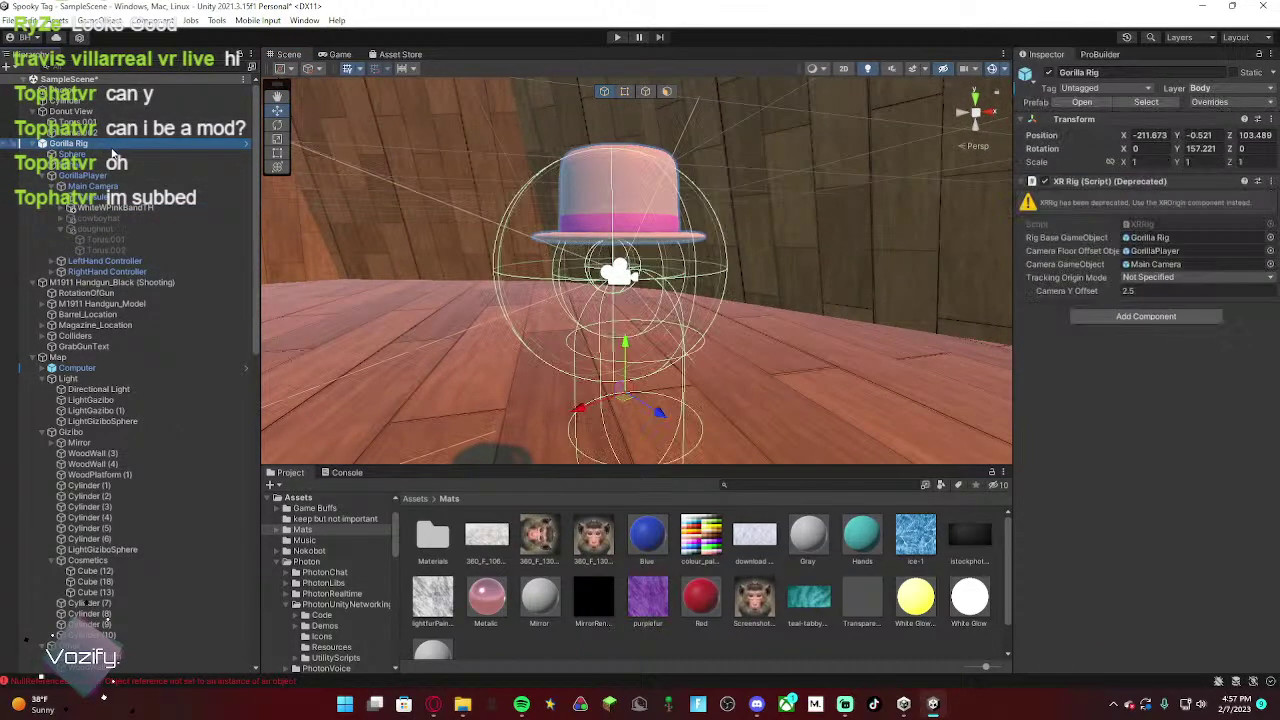
click(120, 203)
key(f)
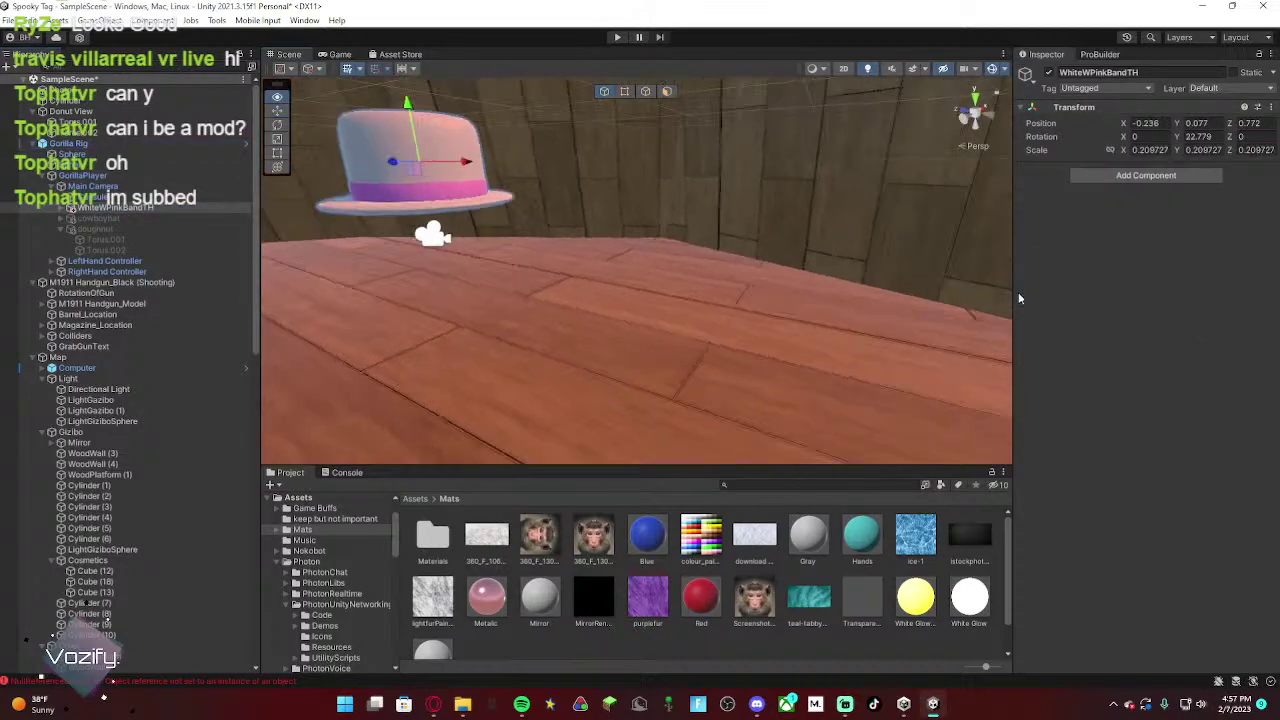
Step: Deactivate the top hat on the rig and activate it again, checking the head area
click(1049, 73)
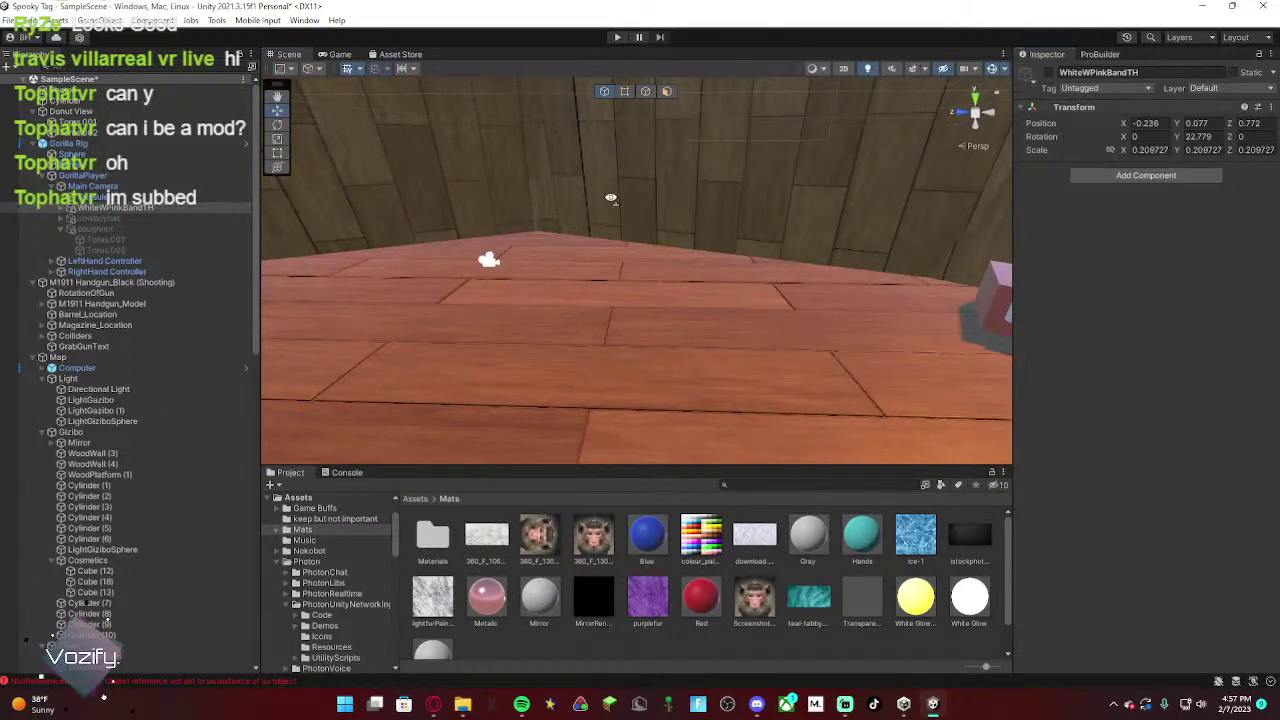
right_drag(611, 198, 722, 216)
click(1048, 73)
right_drag(800, 172, 651, 182)
alt+drag(651, 183, 600, 186)
Step: Duplicate WhiteWPinkBandTH, move the copy out of the rig above Donut View, and rename it WhitePink Hat View
right_click(160, 207)
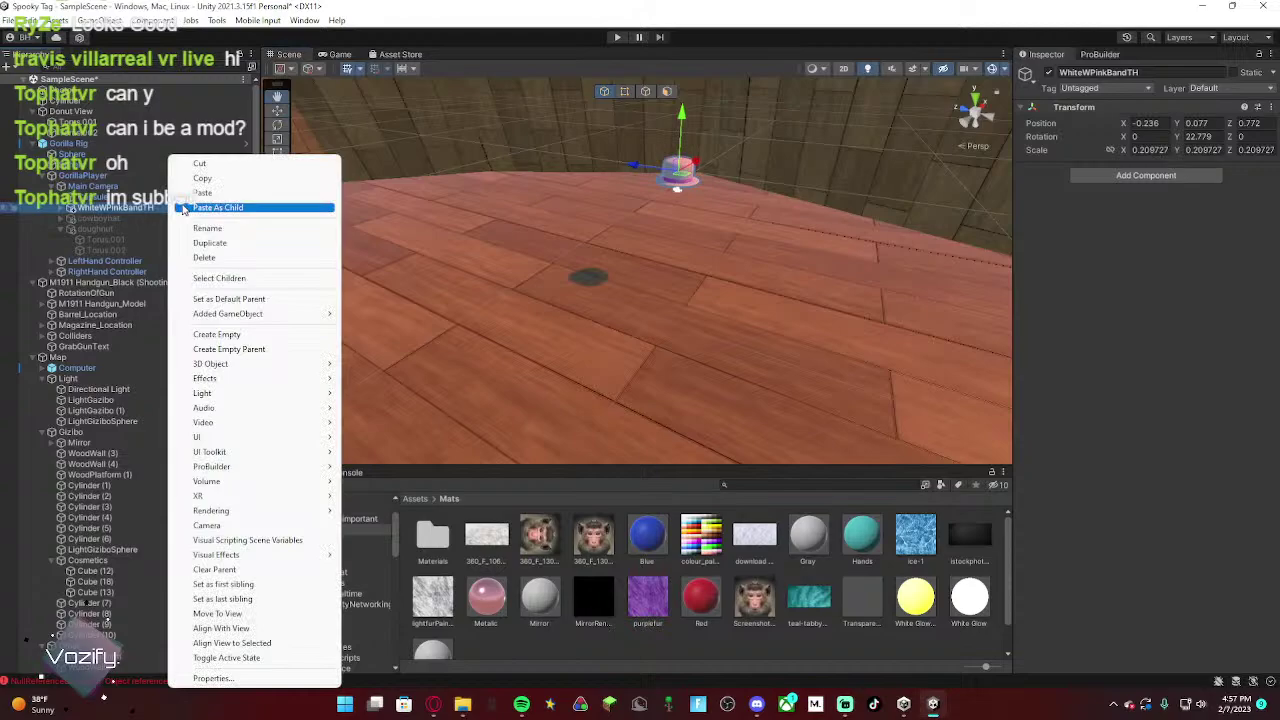
click(220, 244)
drag(106, 264, 100, 110)
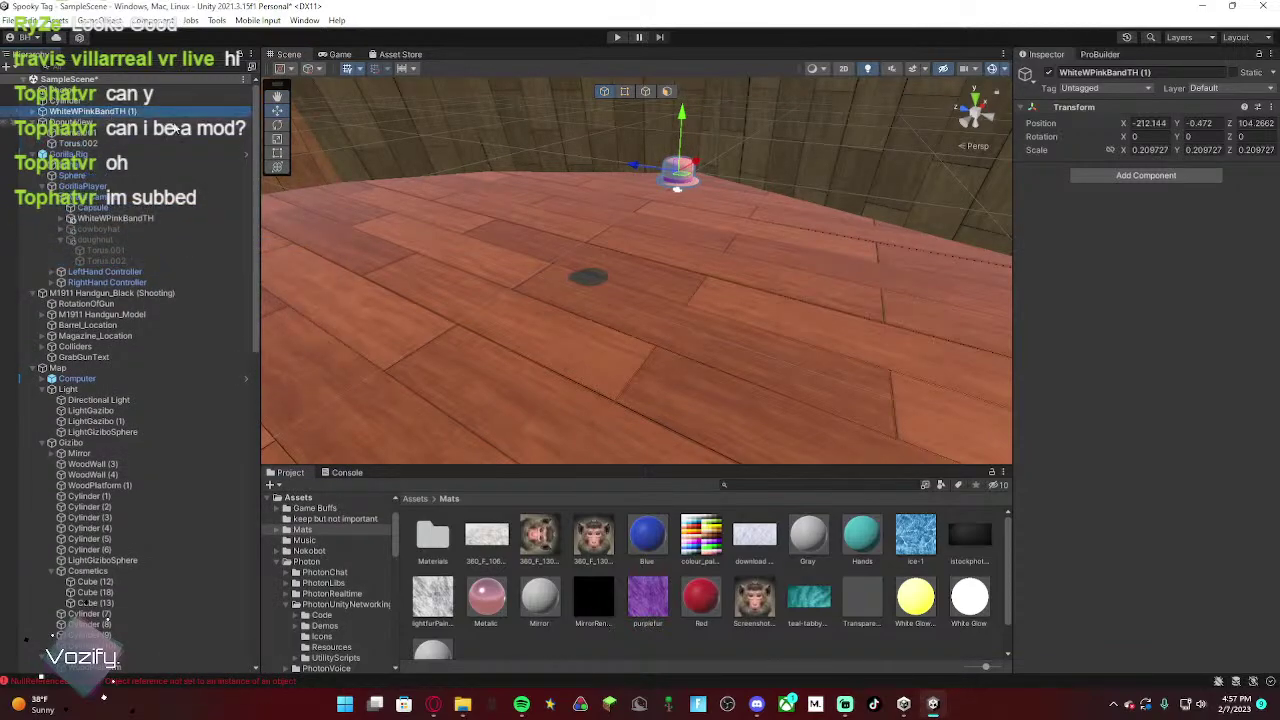
click(1150, 72)
text(P)
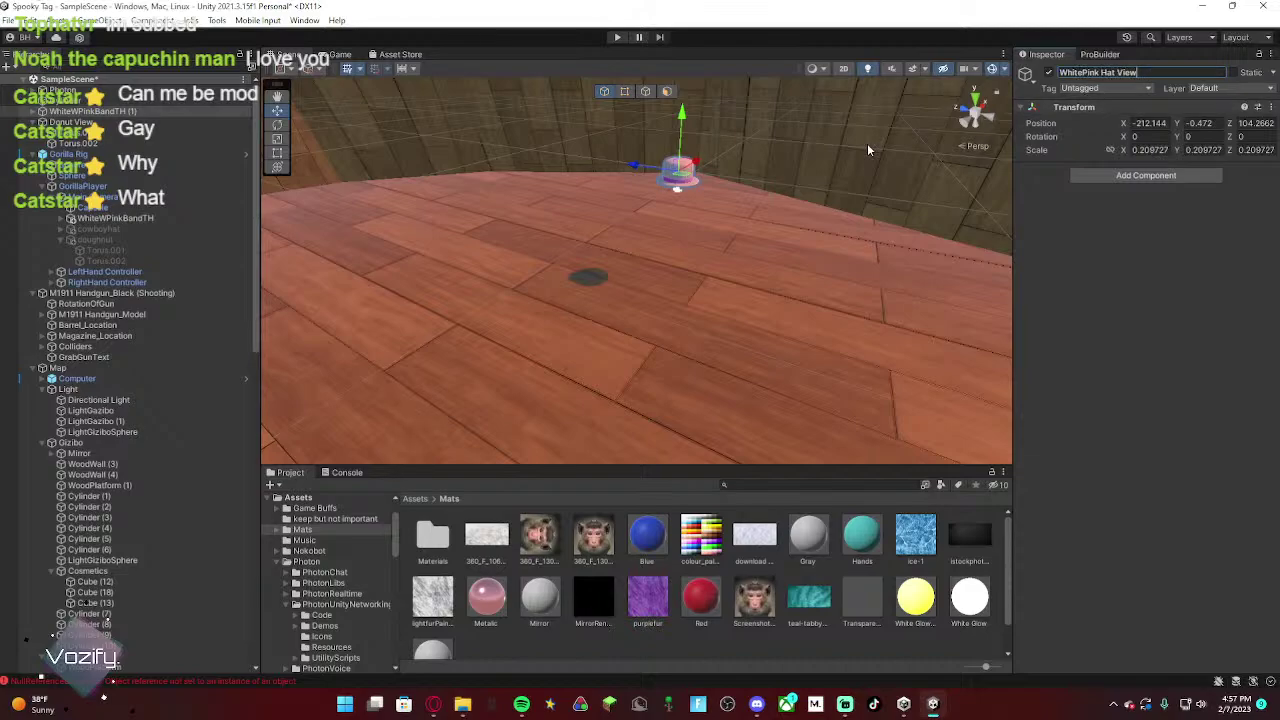
Step: Move WhitePink Hat View away from the rig toward the donut stand, to about X -210.925, Z 102.313
right_drag(867, 150, 835, 157)
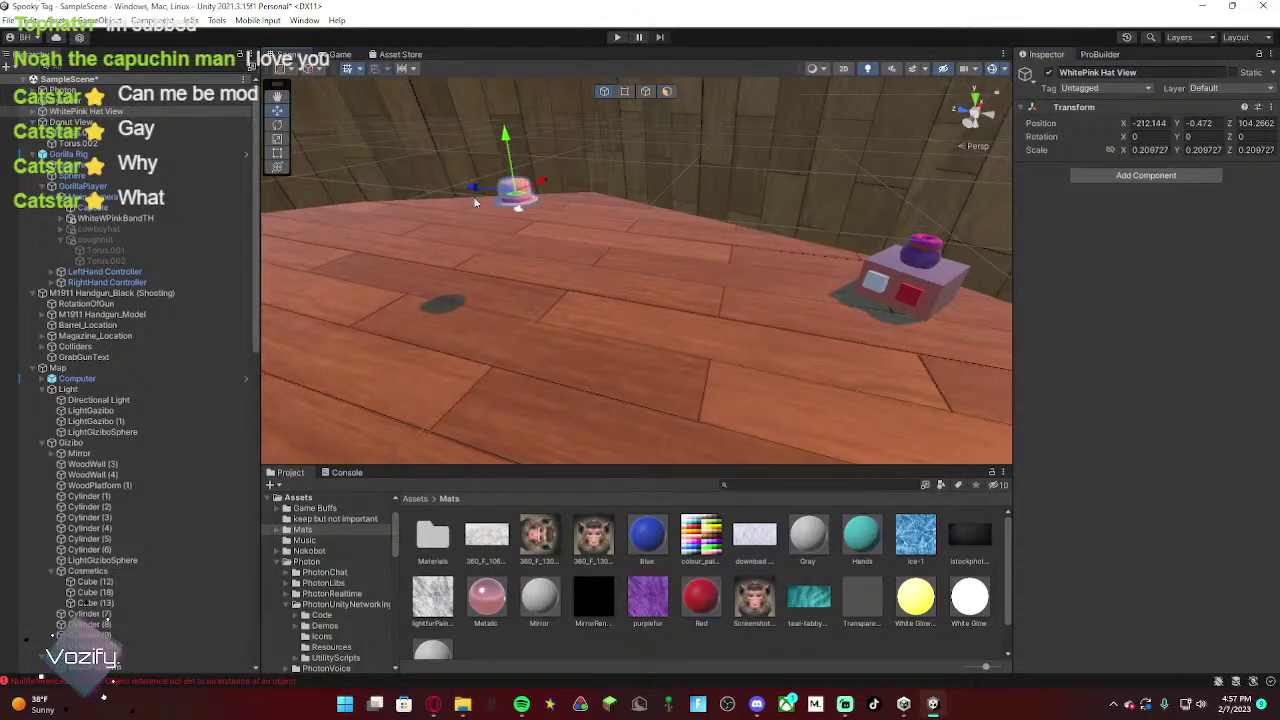
drag(516, 200, 751, 197)
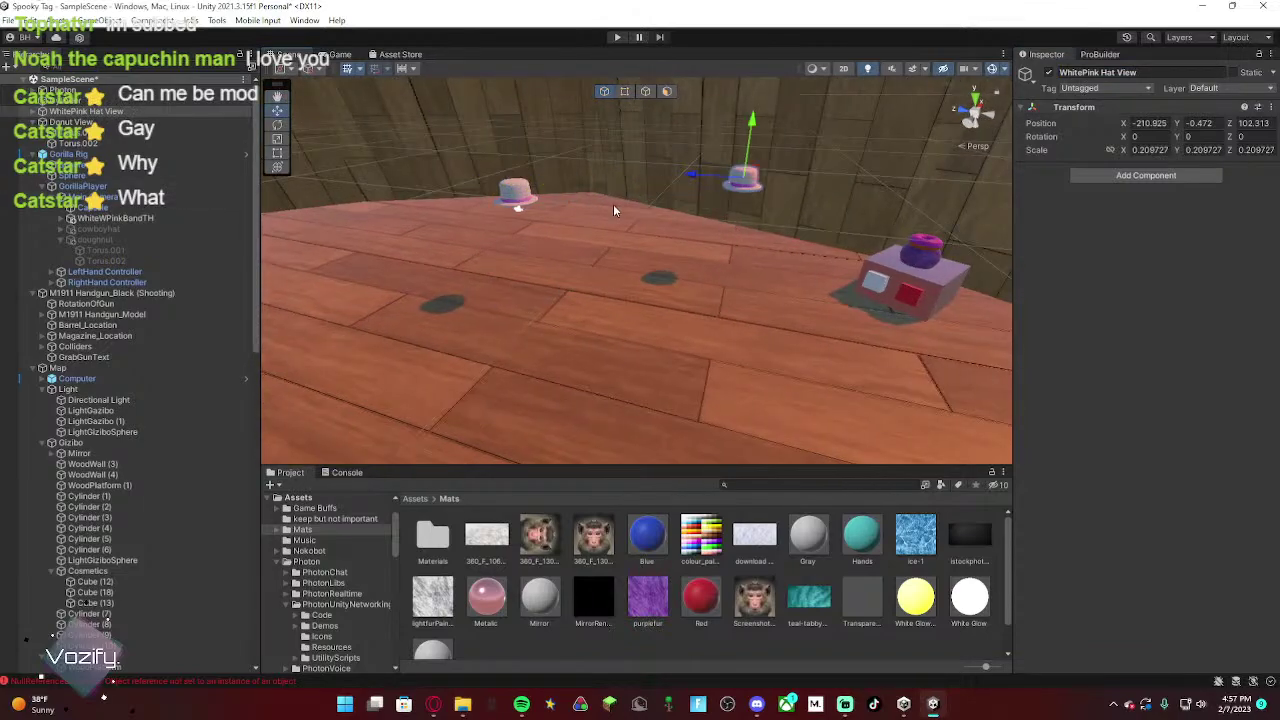
right_drag(775, 207, 769, 259)
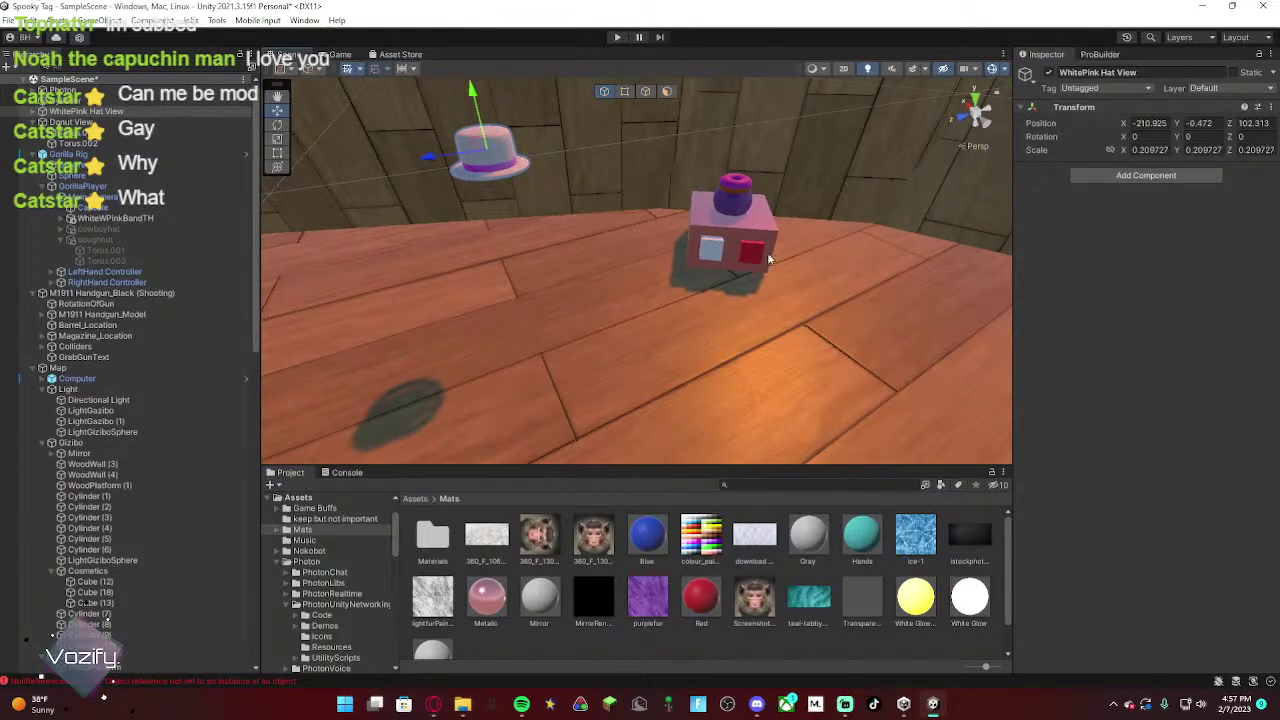
Step: Duplicate the donut stand's base, white and red buttons, and purple sphere, and place the copy beside the original
click(753, 230)
shift+click(709, 252)
shift+click(750, 256)
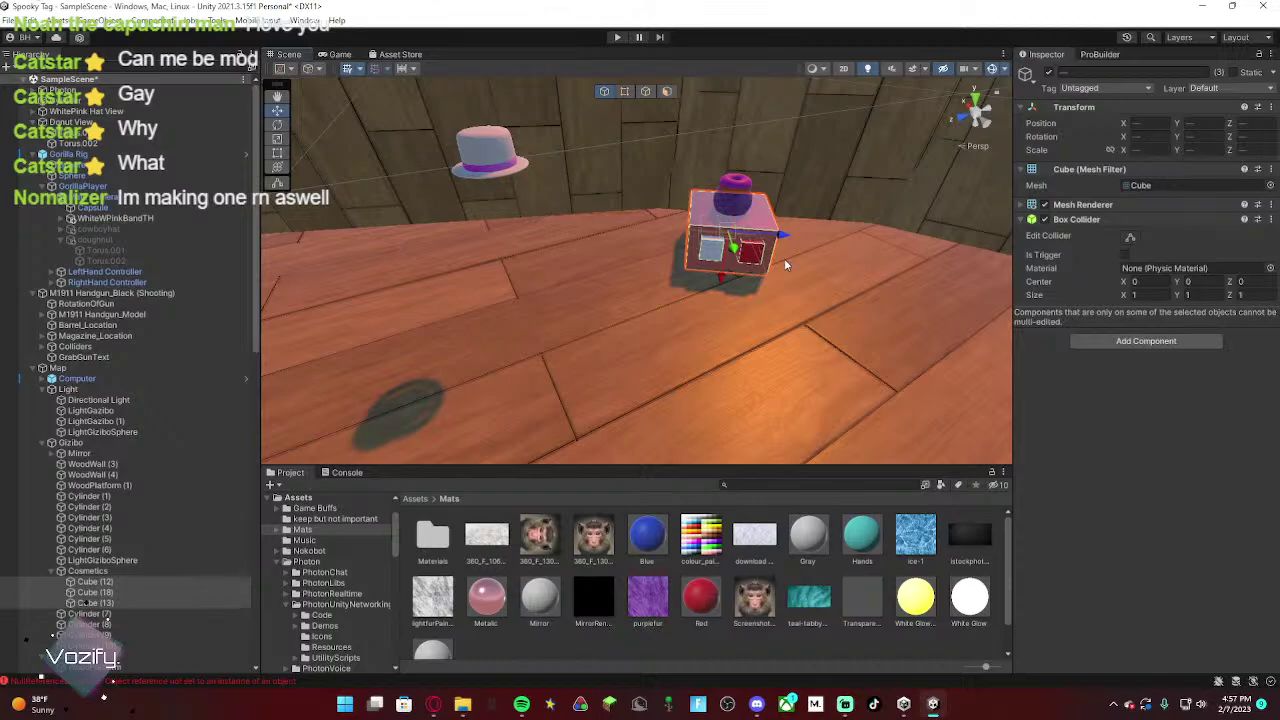
shift+click(744, 210)
shift+click(736, 237)
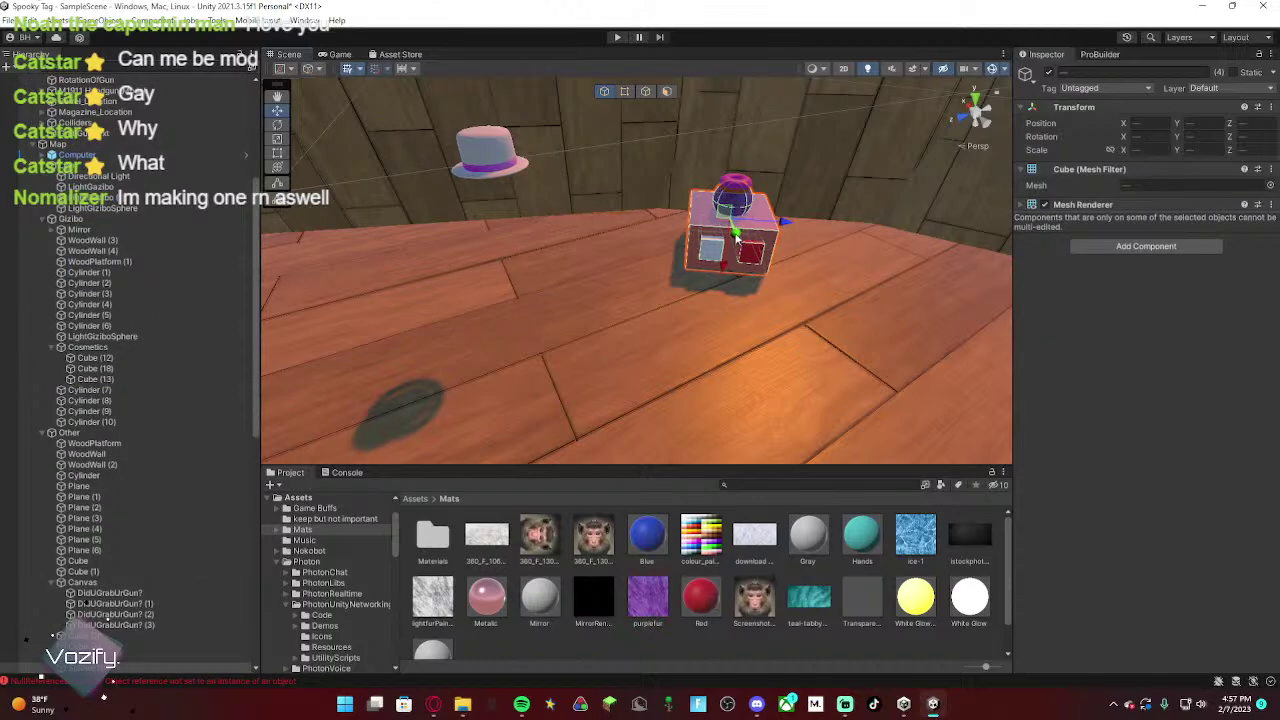
key(ctrl+d)
drag(726, 228, 655, 221)
Step: Turn the copied stand slightly about its vertical axis, discarding a trial X rotation
key(e)
key(w)
right_drag(655, 221, 692, 186)
key(s)
key(s)
key(w)
drag(1123, 137, 1134, 137)
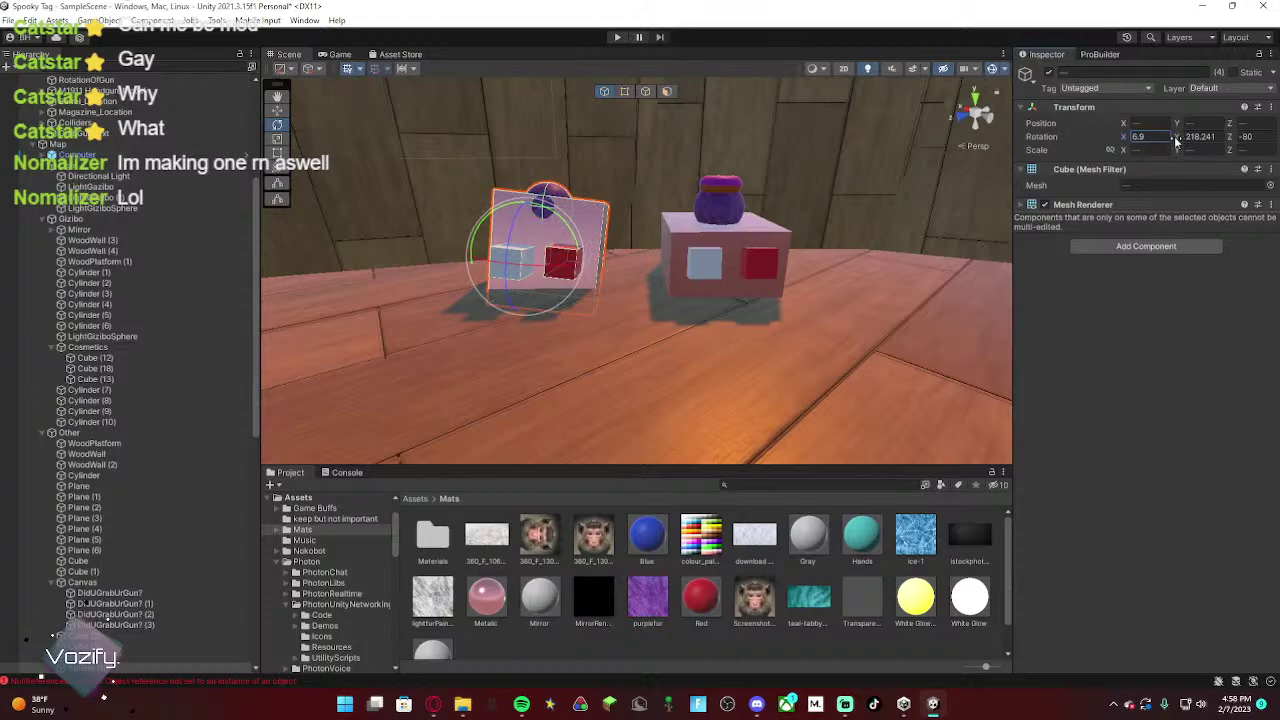
key(ctrl+z)
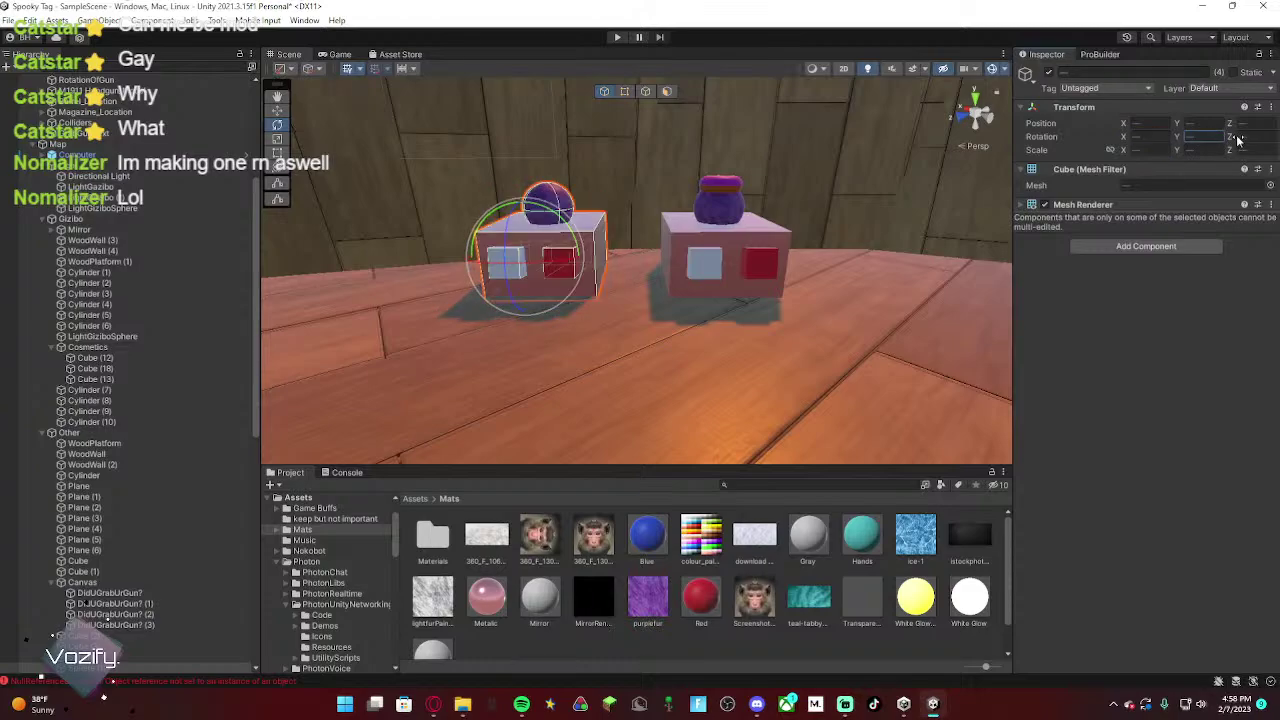
right_drag(763, 201, 641, 231)
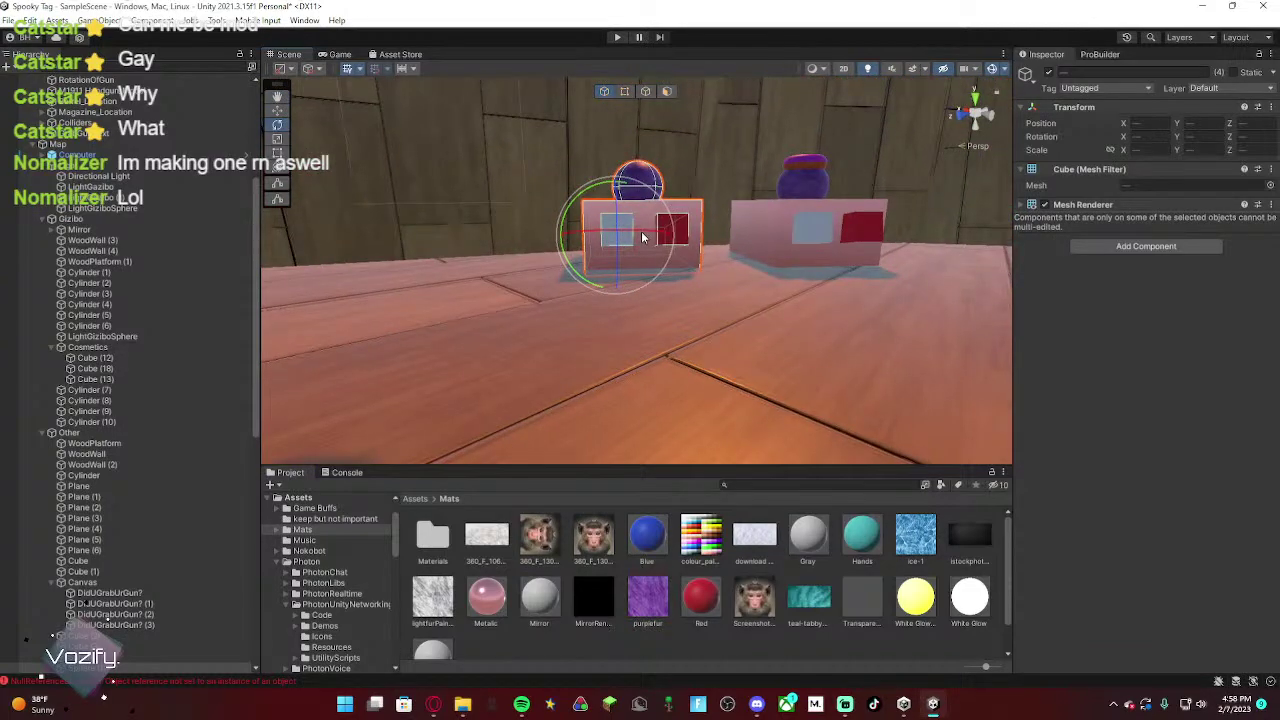
drag(641, 231, 686, 232)
Step: Examine the map's Under Construction wall and the area around it
right_drag(717, 224, 1172, 184)
click(833, 295)
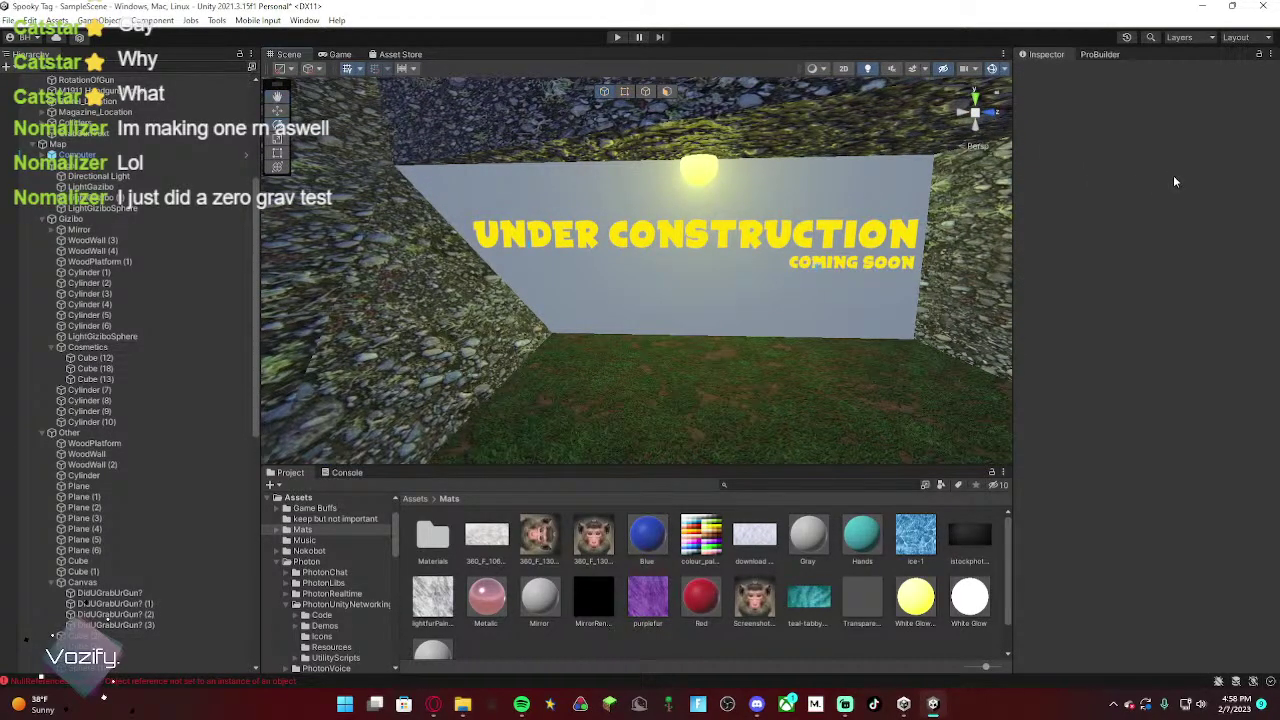
key(w)
mouse_move(893, 248)
right_down()
mouse_move(880, 256)
mouse_move(876, 238)
mouse_move(890, 240)
right_up()
key(s)
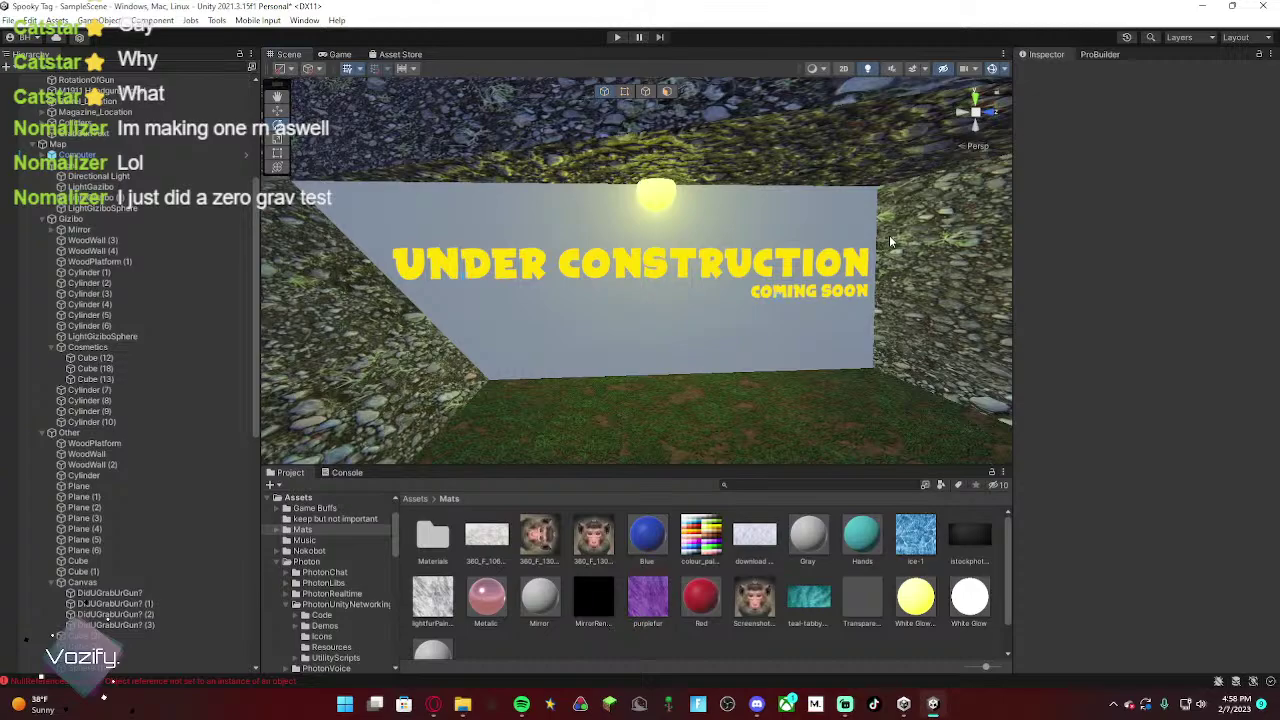
right_drag(889, 235, 363, 323)
Step: Examine the blue-lit zero-gravity room and the cubes in its 0Gravity group, including Cube (4) and Cube (7)
click(589, 270)
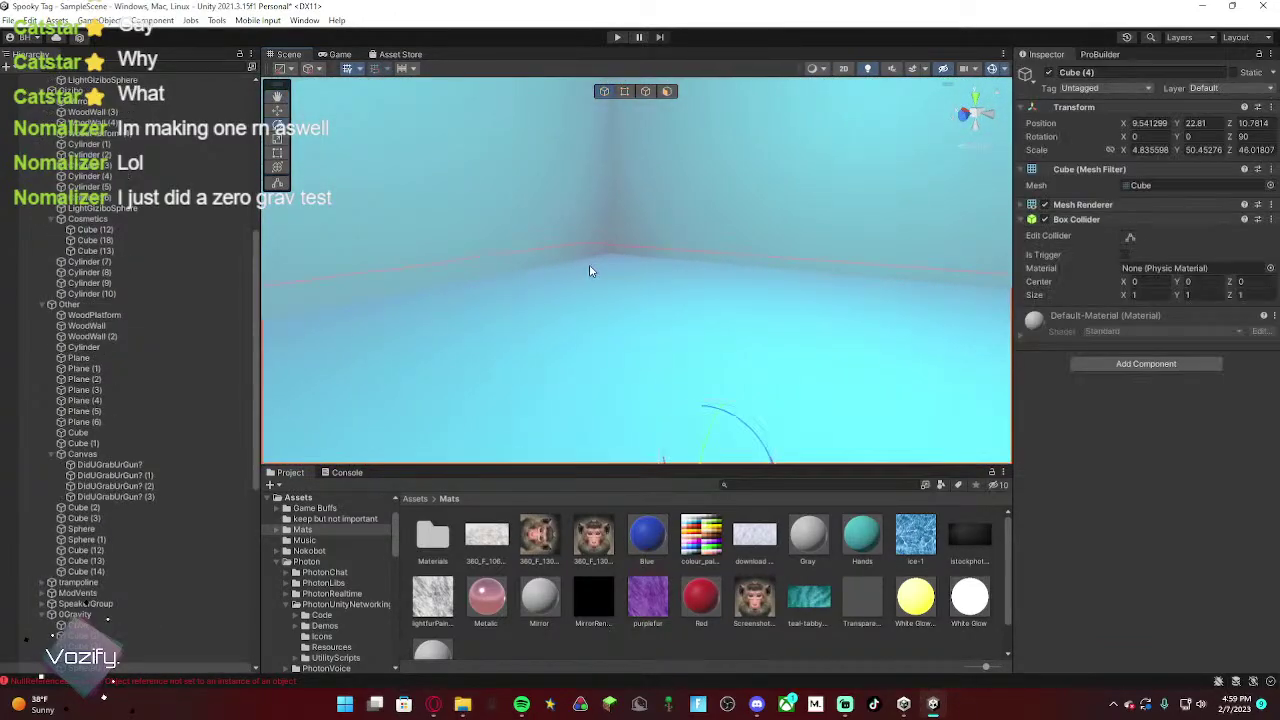
right_drag(589, 270, 484, 392)
scroll(120, 490, down, 4)
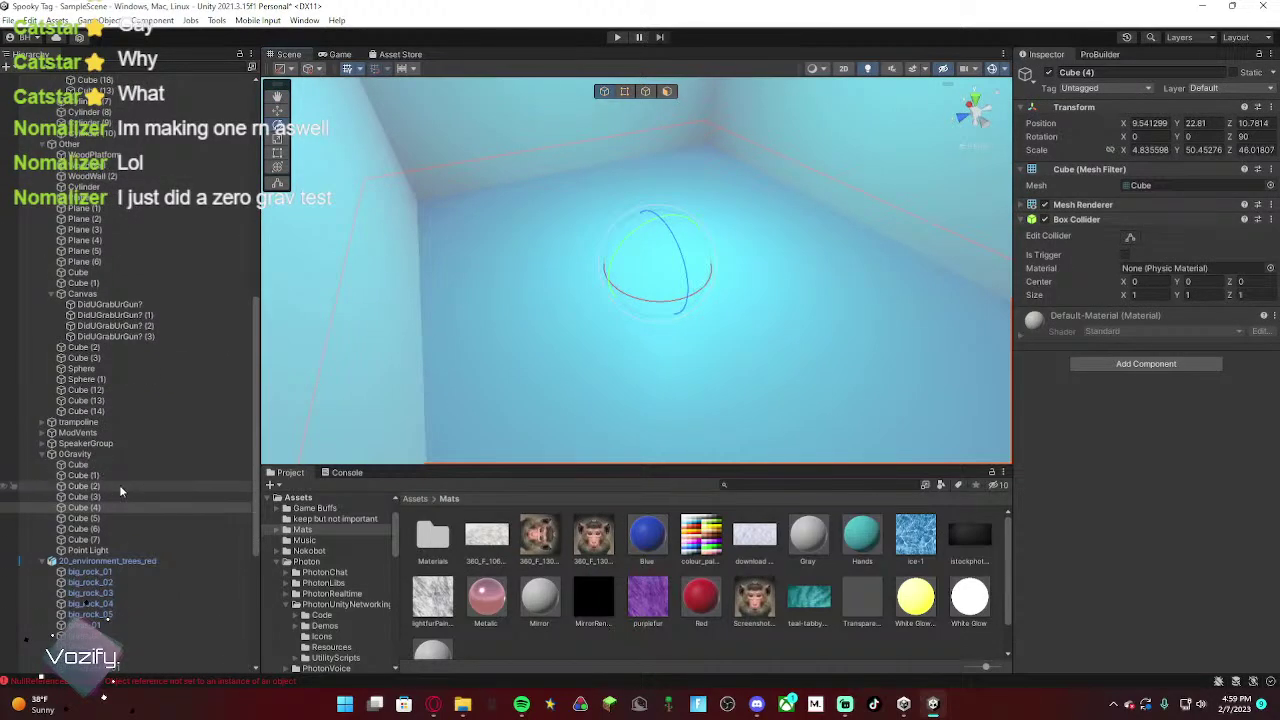
scroll(119, 490, down, 5)
click(100, 380)
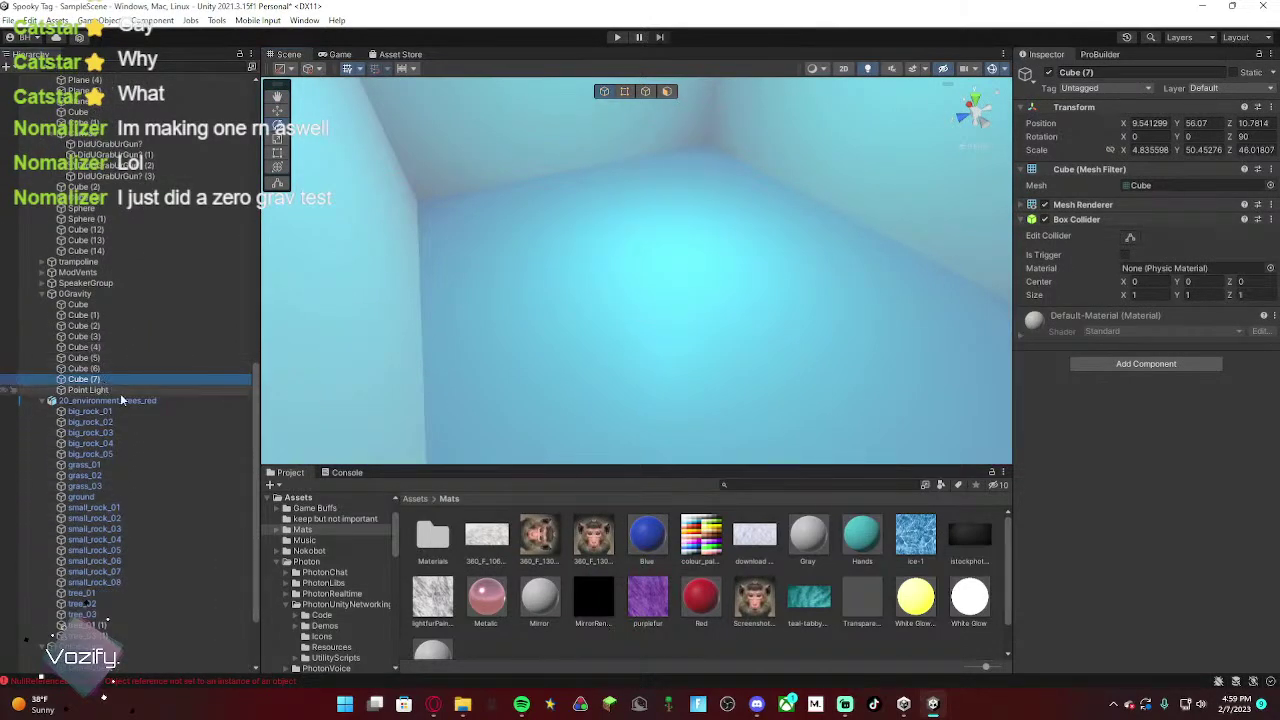
right_drag(629, 368, 570, 400)
scroll(199, 461, down, 3)
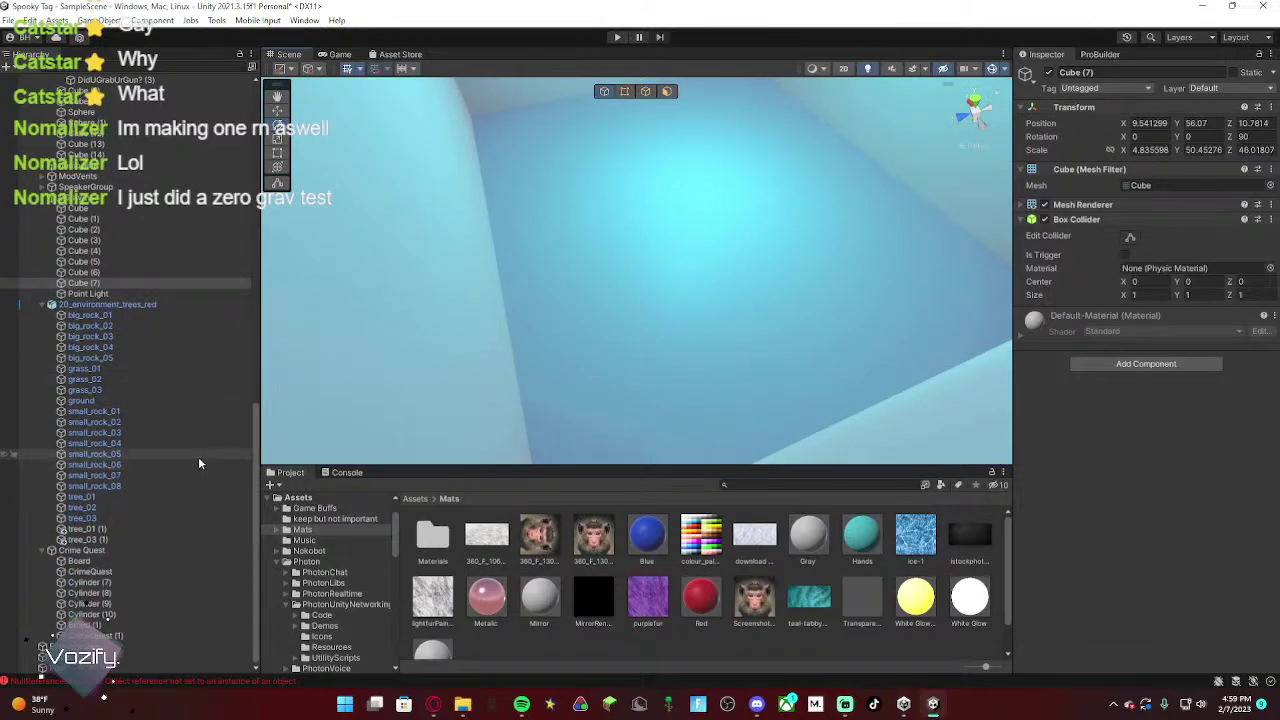
scroll(204, 533, up, 5)
right_drag(569, 296, 757, 166)
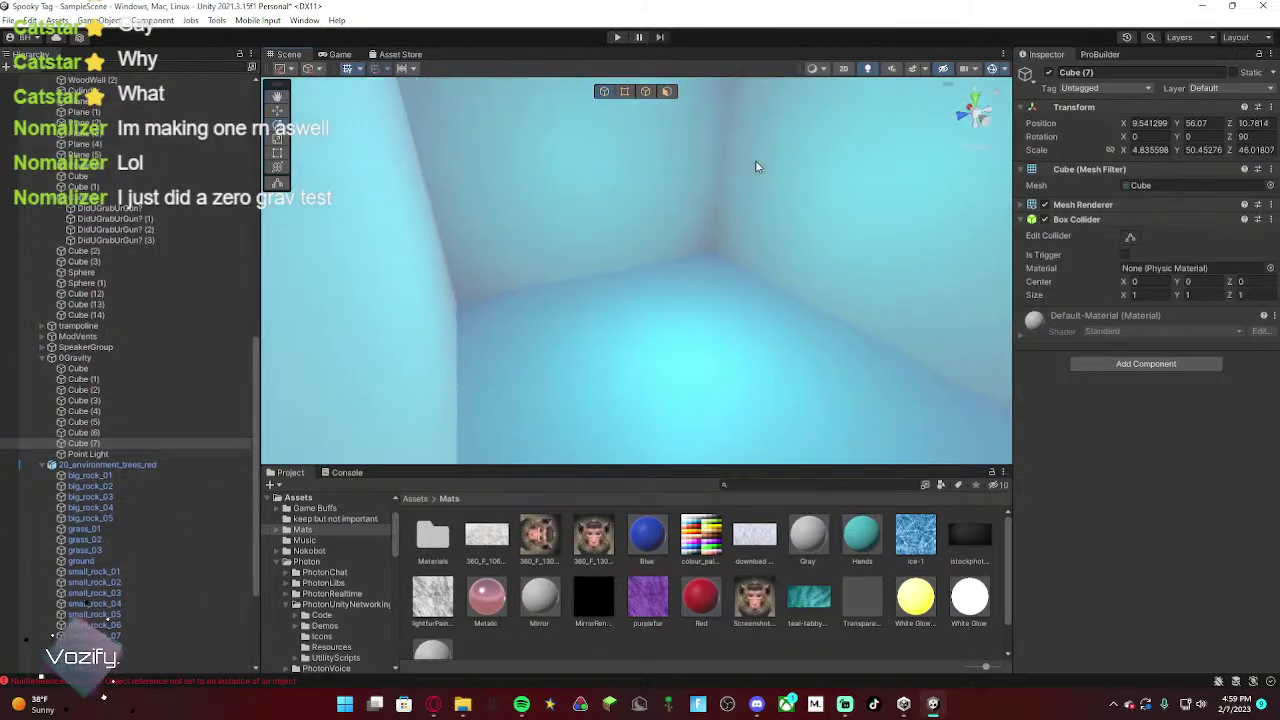
right_drag(768, 398, 770, 342)
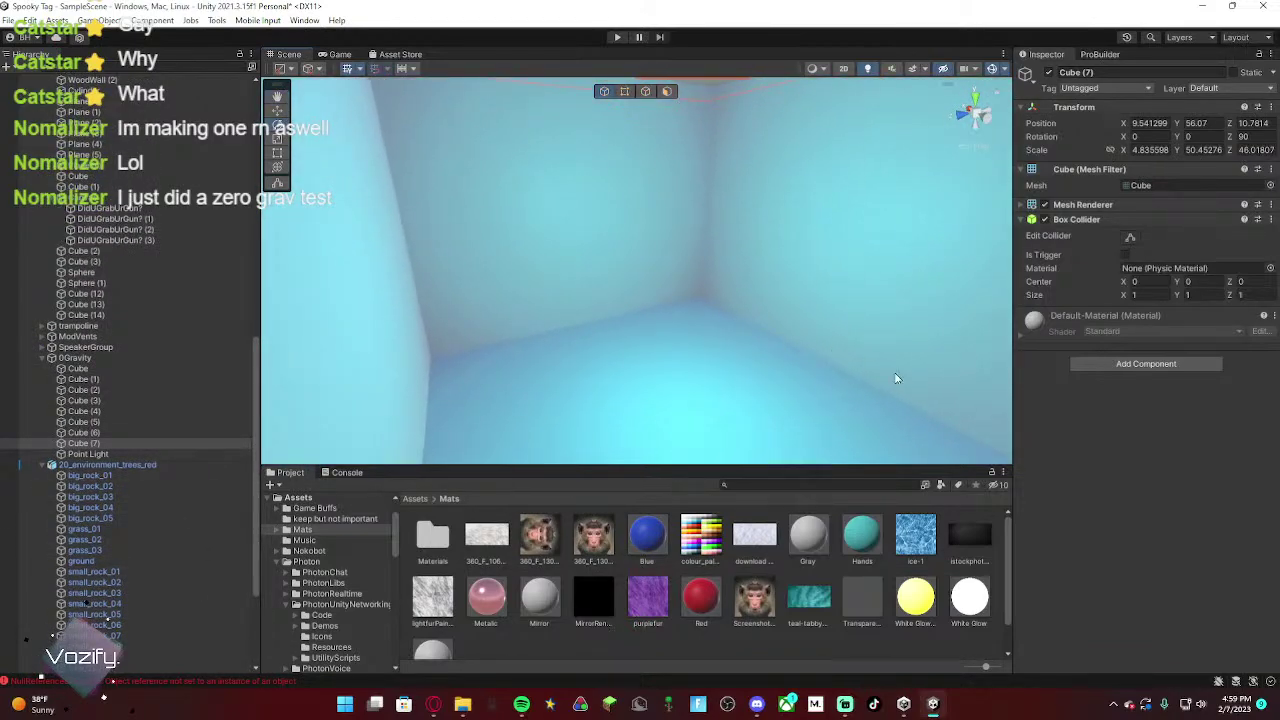
Step: Open the project's Scripts folder and view the GorillaGravityZone script's code
click(416, 500)
double_click(923, 540)
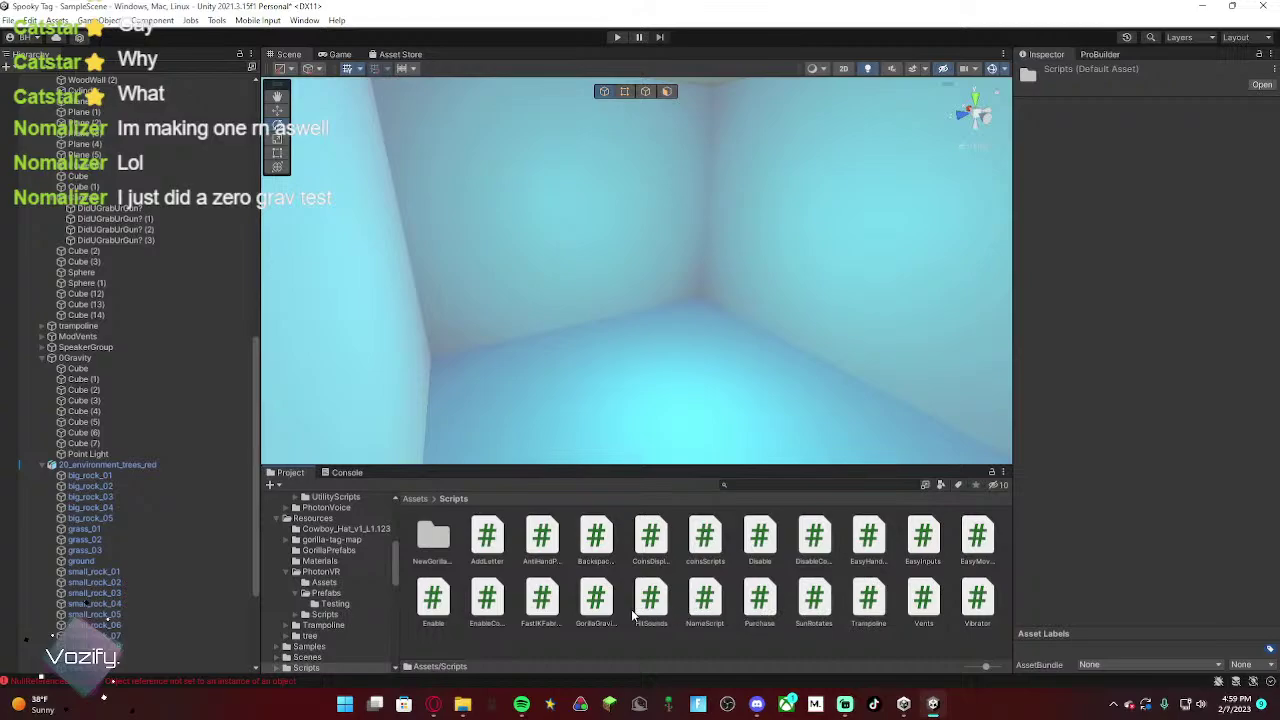
click(597, 603)
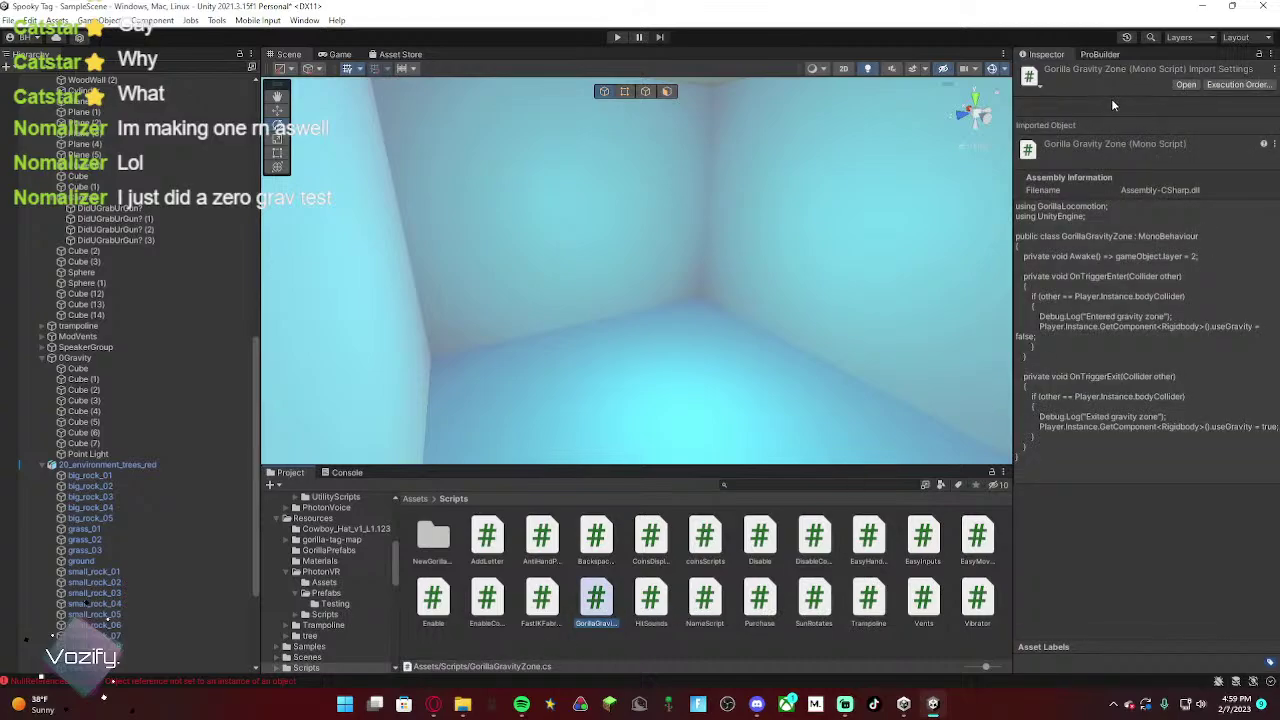
Step: Return to the cosmetic stands and move WhitePink Hat View over to the copied stand
right_drag(603, 266, 509, 28)
key(w)
click(716, 182)
key(w)
right_drag(716, 182, 770, 200)
key(w)
scroll(134, 257, up, 10)
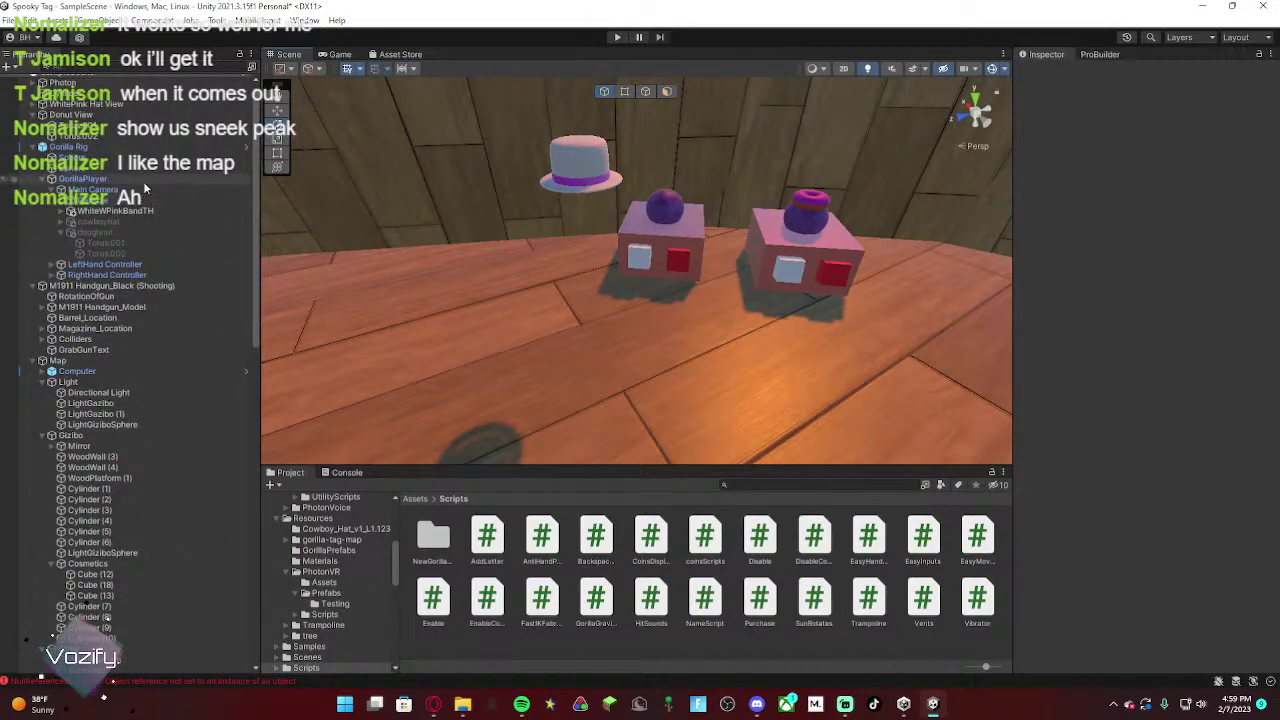
scroll(145, 184, up, 1)
click(144, 113)
right_drag(571, 207, 401, 181)
click(285, 113)
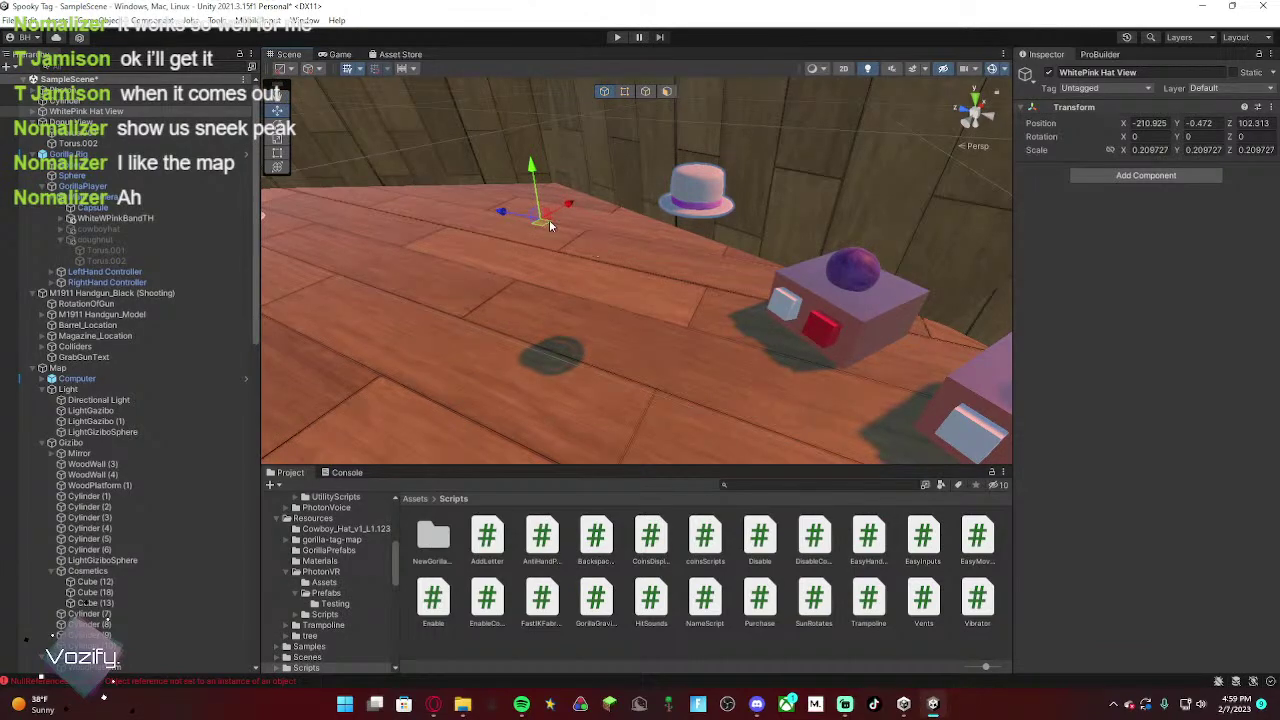
drag(549, 219, 751, 280)
Step: Seat WhitePink Hat View on the copied stand's purple sphere at about X -210.277, Y -0.908, Z 101.397
right_drag(809, 271, 1177, 128)
click(815, 271)
click(132, 112)
key(s)
right_drag(712, 284, 728, 288)
key(w)
drag(602, 287, 578, 288)
right_drag(578, 248, 411, 192)
click(120, 111)
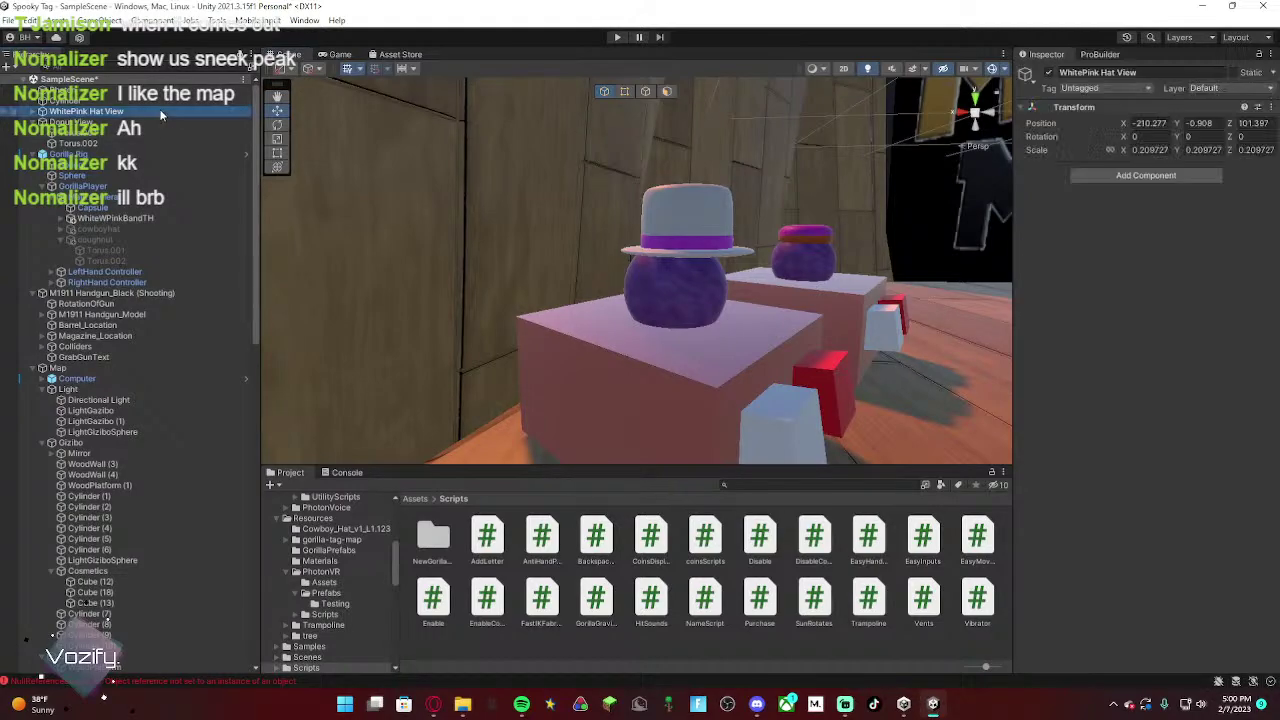
Step: Shift WhitePink Hat View on the copied stand to about X -210.247, Y -0.935, Z 101.473
key(f)
right_drag(658, 261, 750, 258)
drag(780, 232, 735, 226)
drag(771, 184, 771, 187)
right_drag(762, 210, 560, 183)
click(658, 202)
click(95, 112)
right_drag(450, 165, 584, 204)
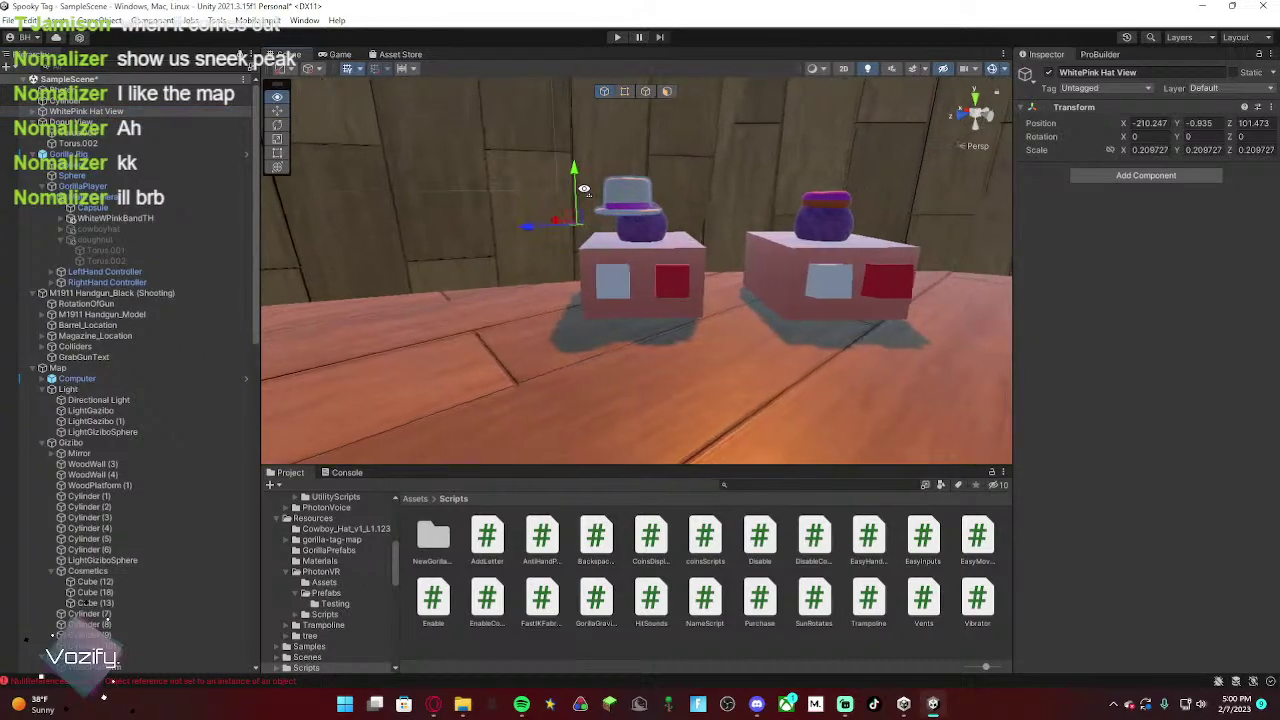
Step: Recentre WhitePink Hat View over the copied stand's purple sphere at about X -210.257, Y -0.925, Z 101.369
mouse_move(578, 217)
mouse_down()
mouse_move(594, 215)
mouse_move(558, 226)
mouse_up()
key(d)
key(w)
right_drag(590, 212, 415, 211)
drag(480, 225, 430, 225)
key(a)
right_drag(430, 226, 1215, 469)
key(s)
right_drag(768, 268, 755, 284)
drag(702, 271, 711, 278)
right_drag(775, 298, 735, 259)
key(w)
key(s)
drag(726, 258, 726, 257)
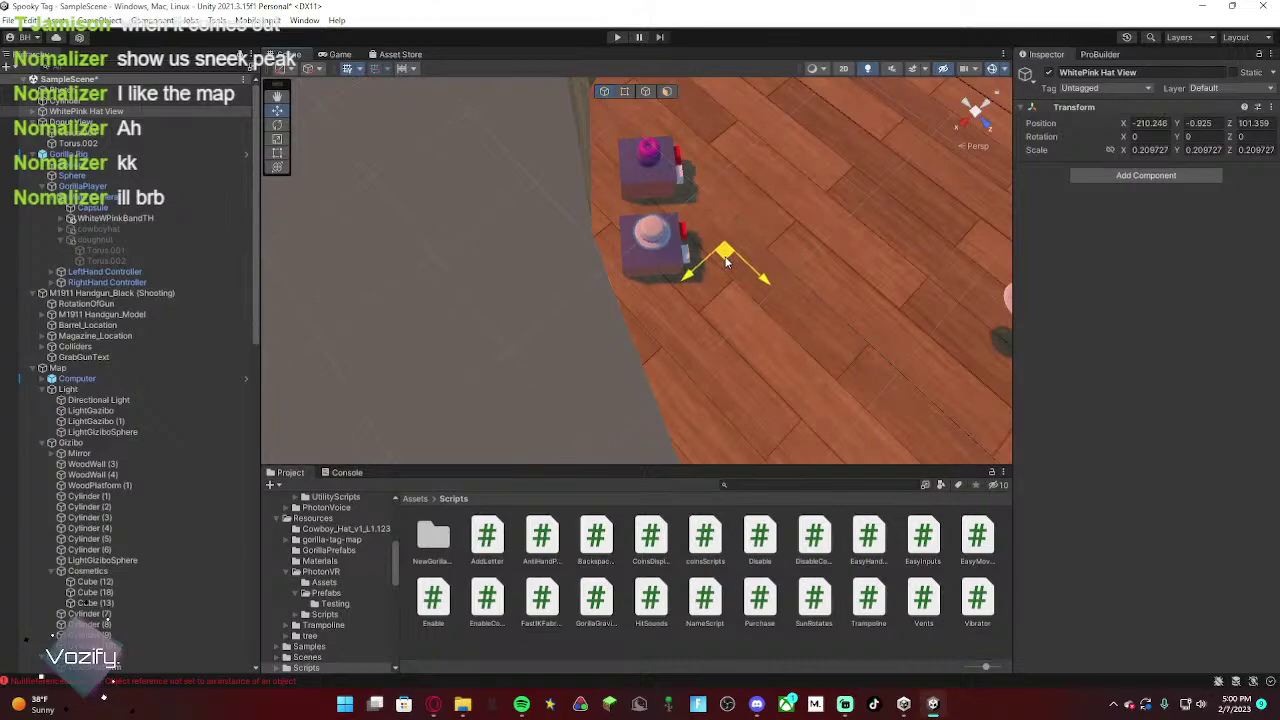
Step: Fine-tune WhitePink Hat View on its sphere to about X -210.25, Z 101.372, and check both stands from a distance
right_drag(726, 256, 366, 22)
key(w)
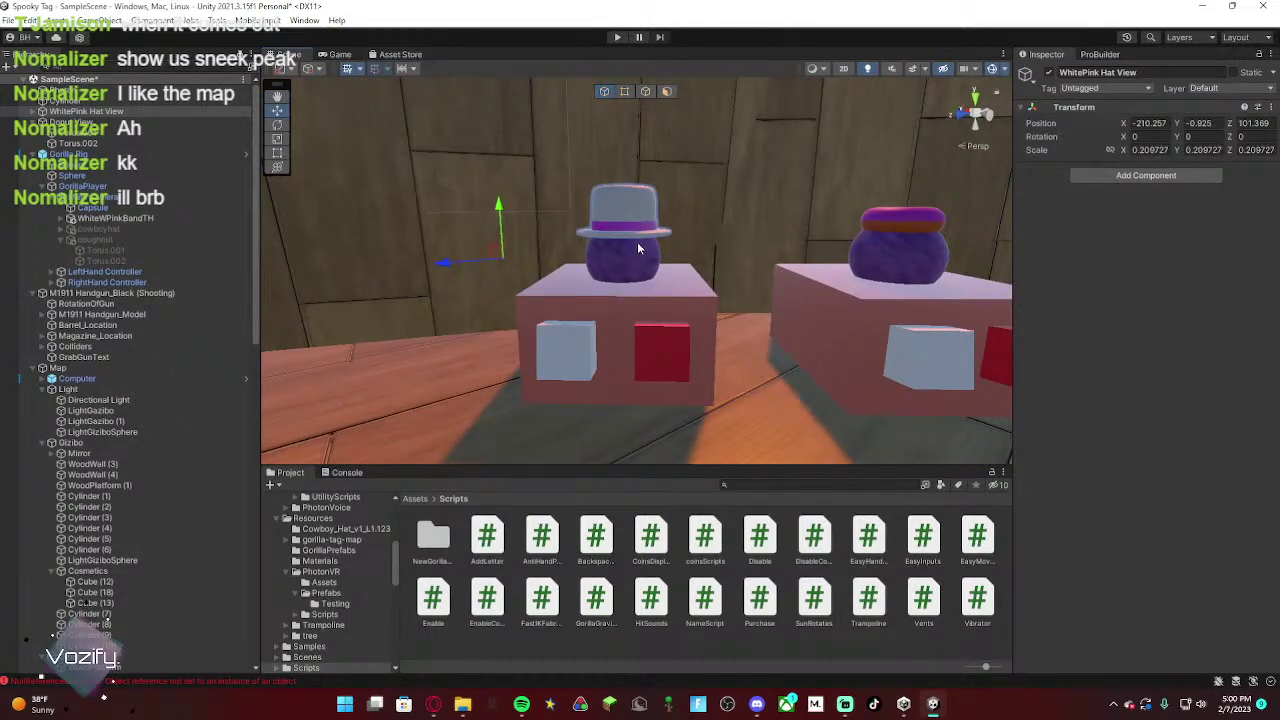
right_drag(637, 242, 585, 254)
drag(585, 247, 586, 252)
right_drag(586, 252, 99, 43)
key(w)
key(s)
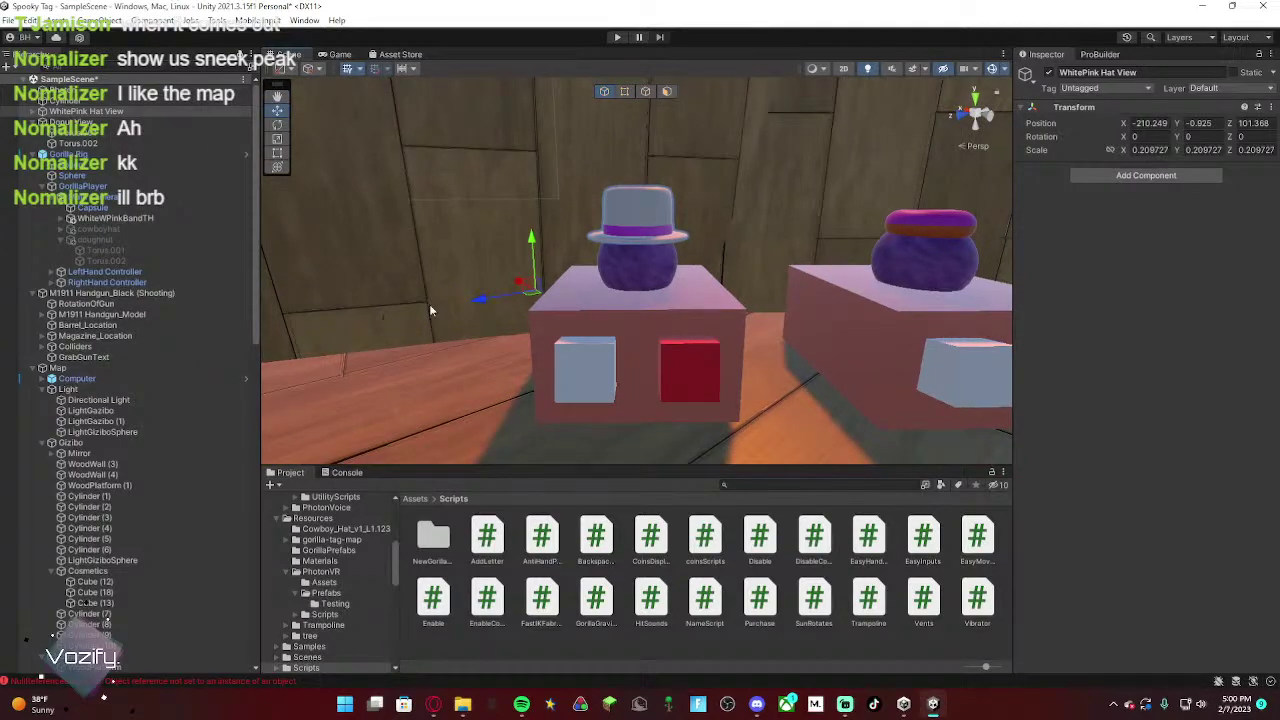
drag(528, 295, 524, 296)
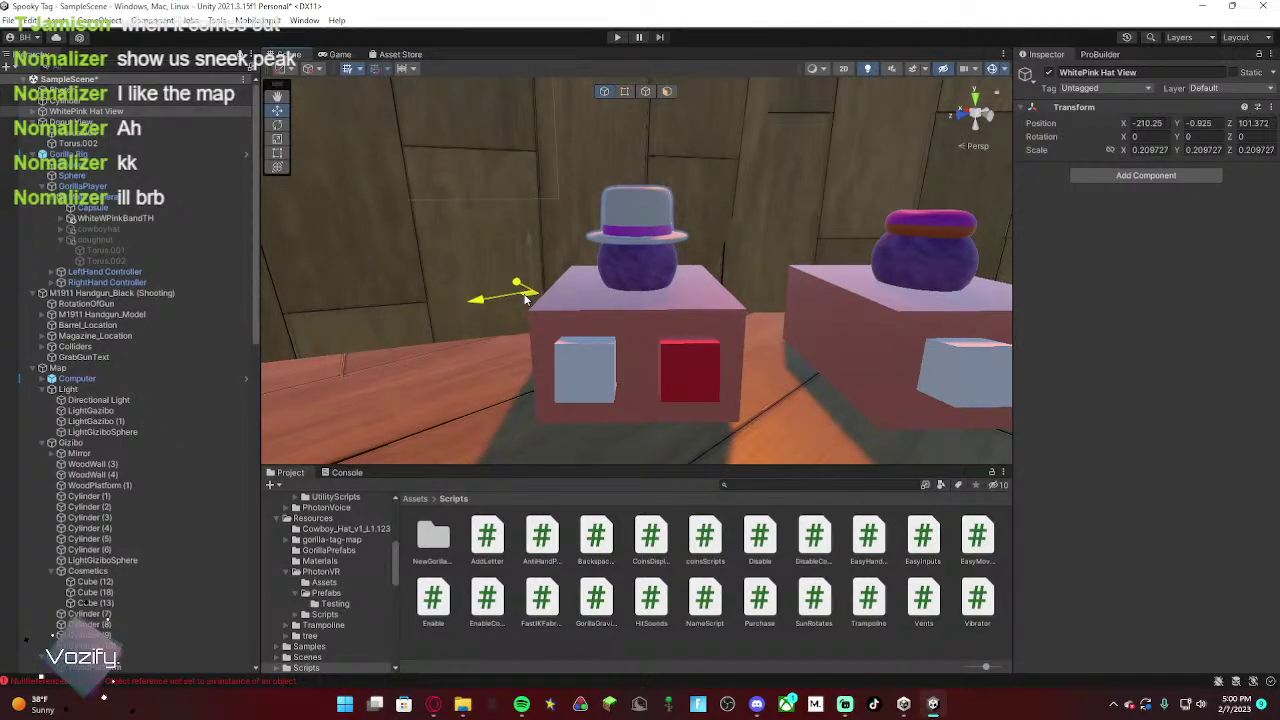
drag(530, 250, 531, 254)
right_drag(531, 254, 507, 191)
key(w)
click(565, 265)
key(w)
click(572, 267)
key(d)
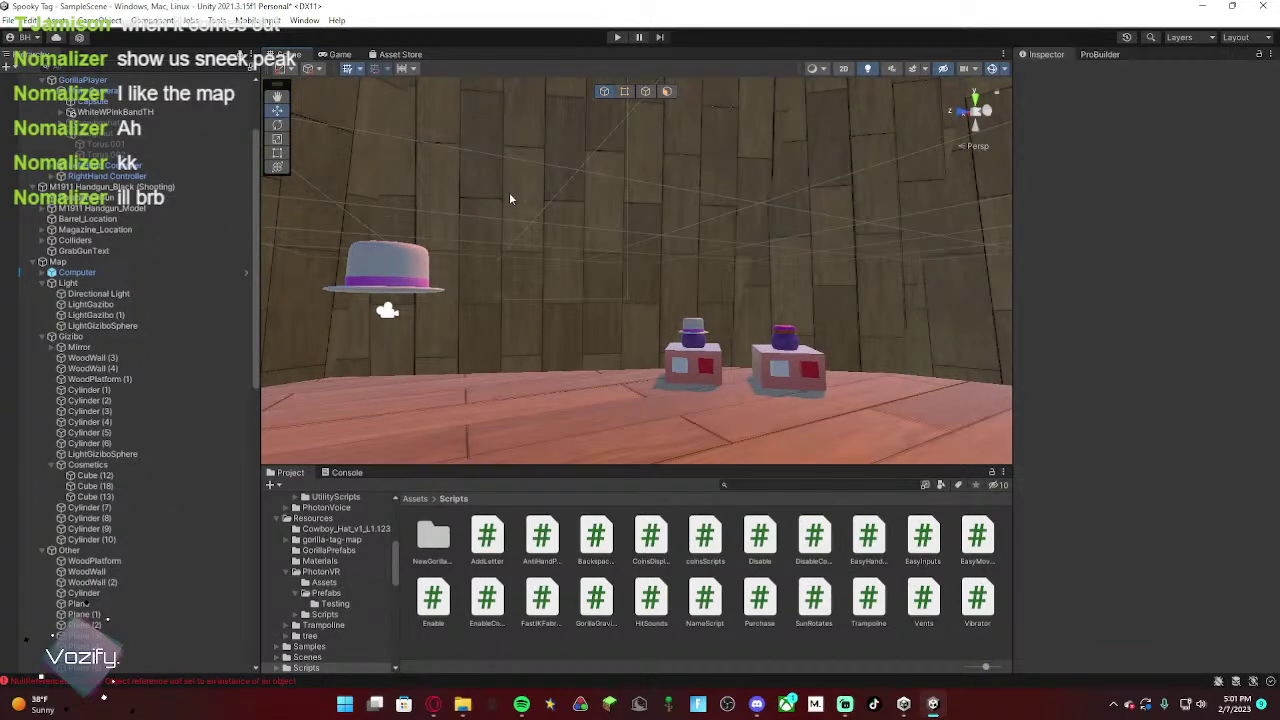
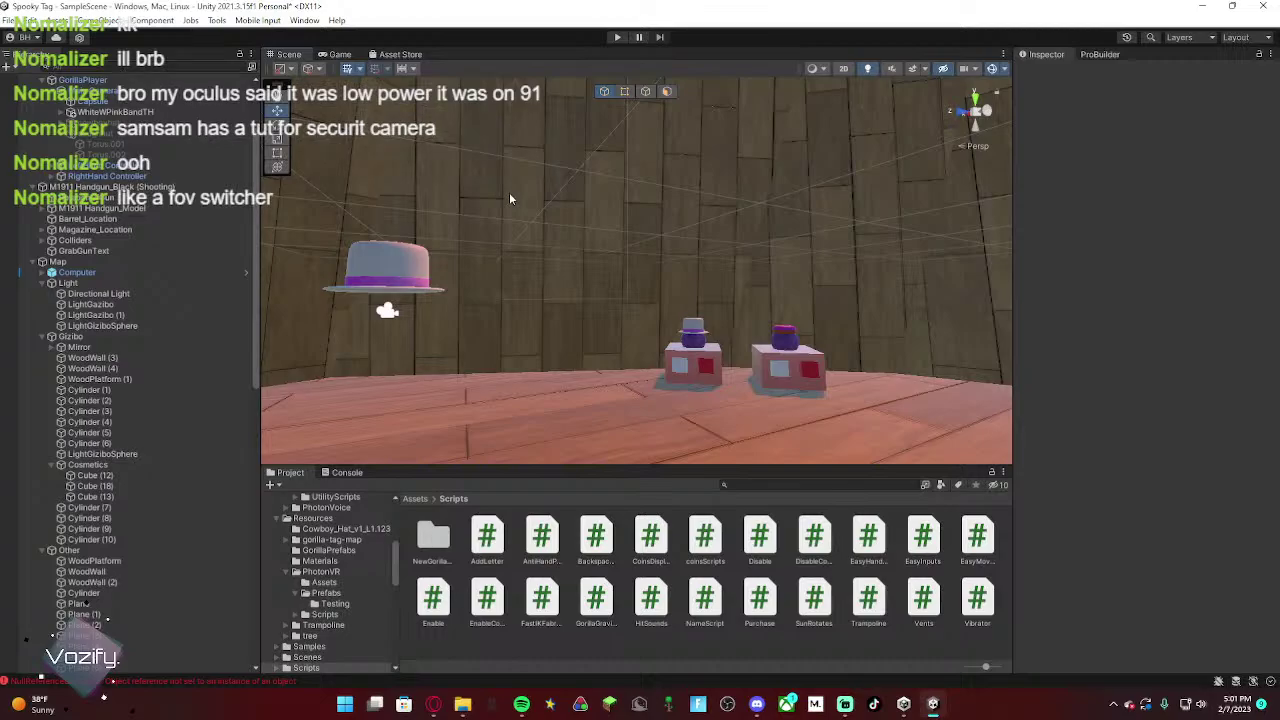
Step: Deactivate the WhiteWPinkBandTH hat on the GorillaPlayer rig and collapse its children in the hierarchy
right_drag(680, 290, 1128, 463)
right_drag(690, 322, 362, 344)
click(632, 282)
right_drag(690, 300, 690, 305)
click(143, 113)
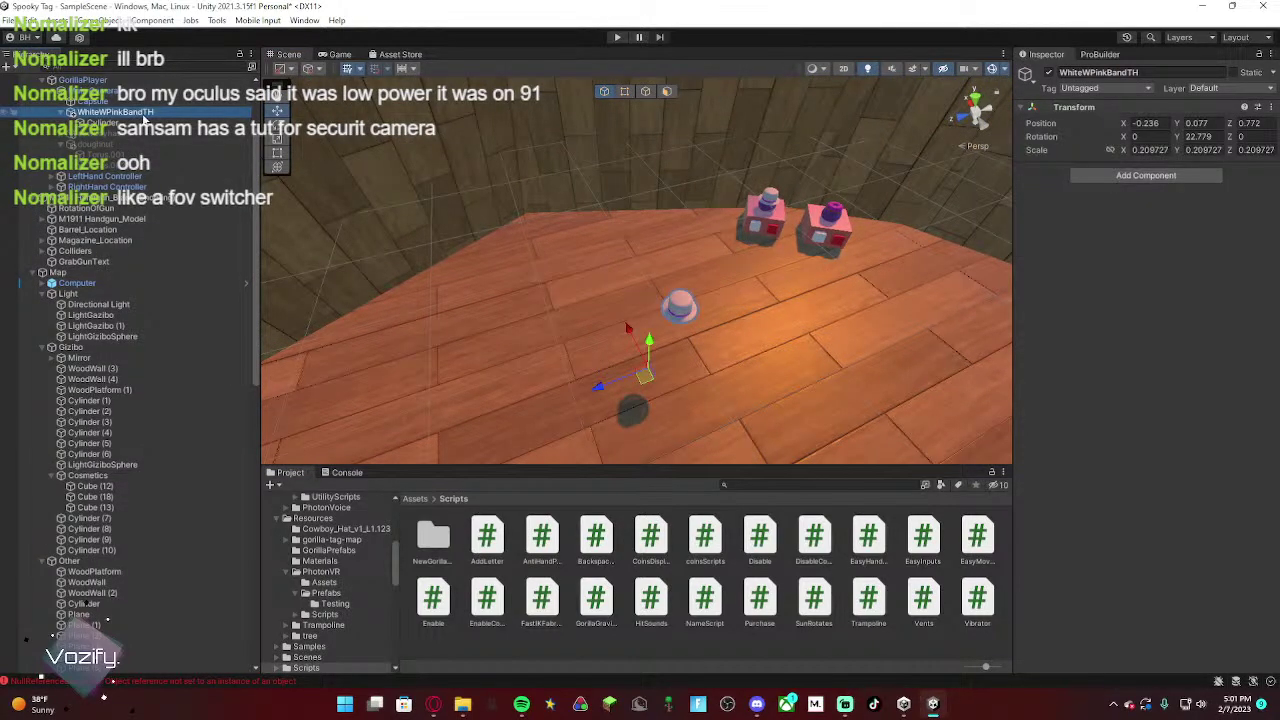
click(1048, 73)
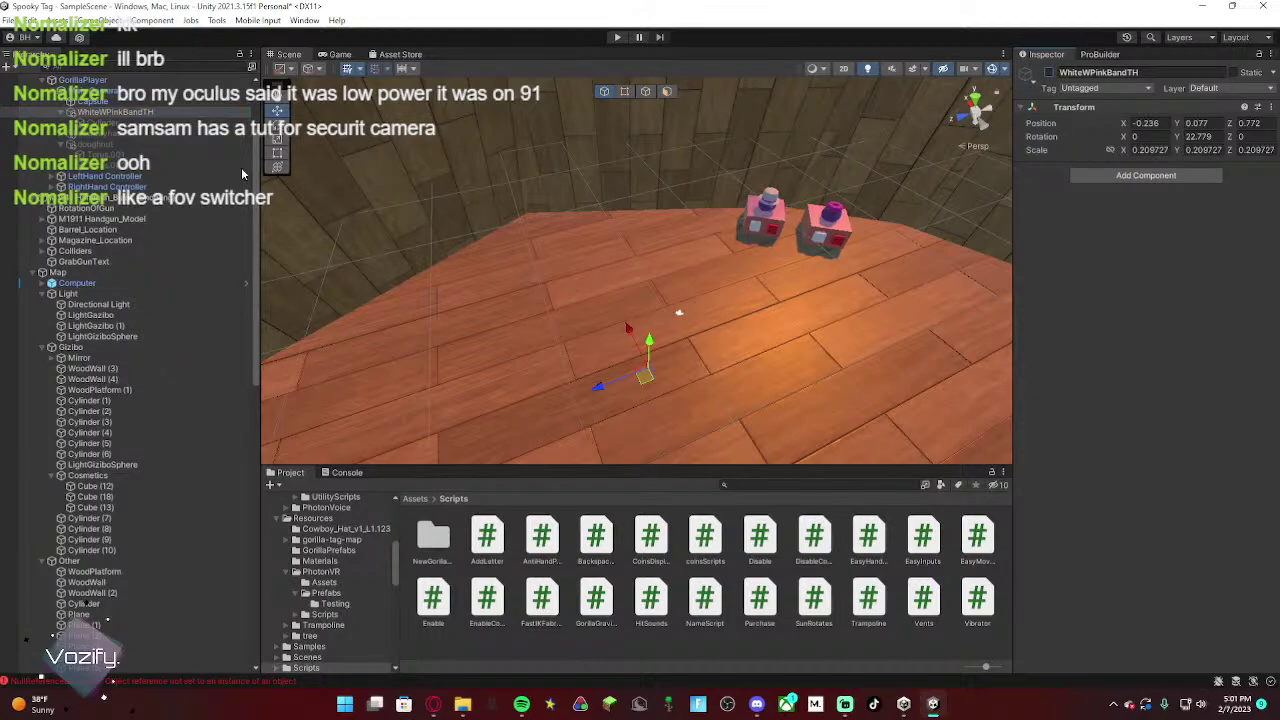
right_click(149, 173)
click(68, 113)
click(61, 112)
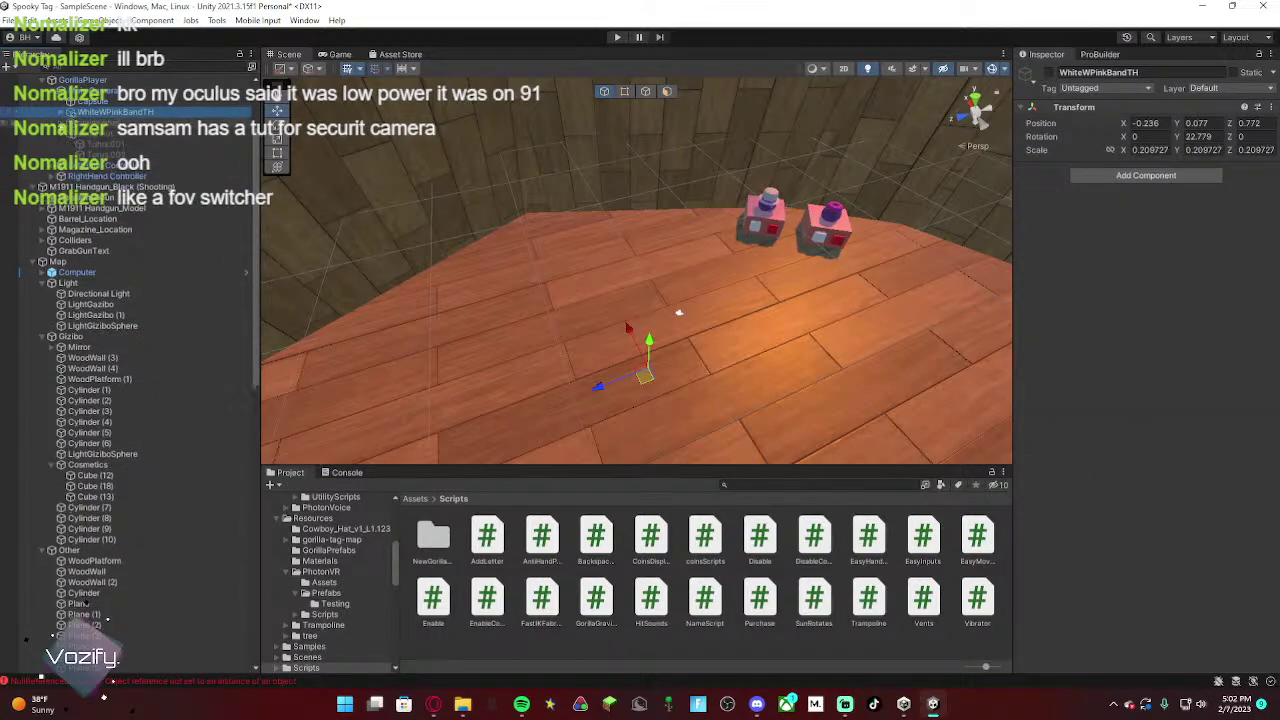
middle_drag(548, 332, 868, 305)
click(570, 292)
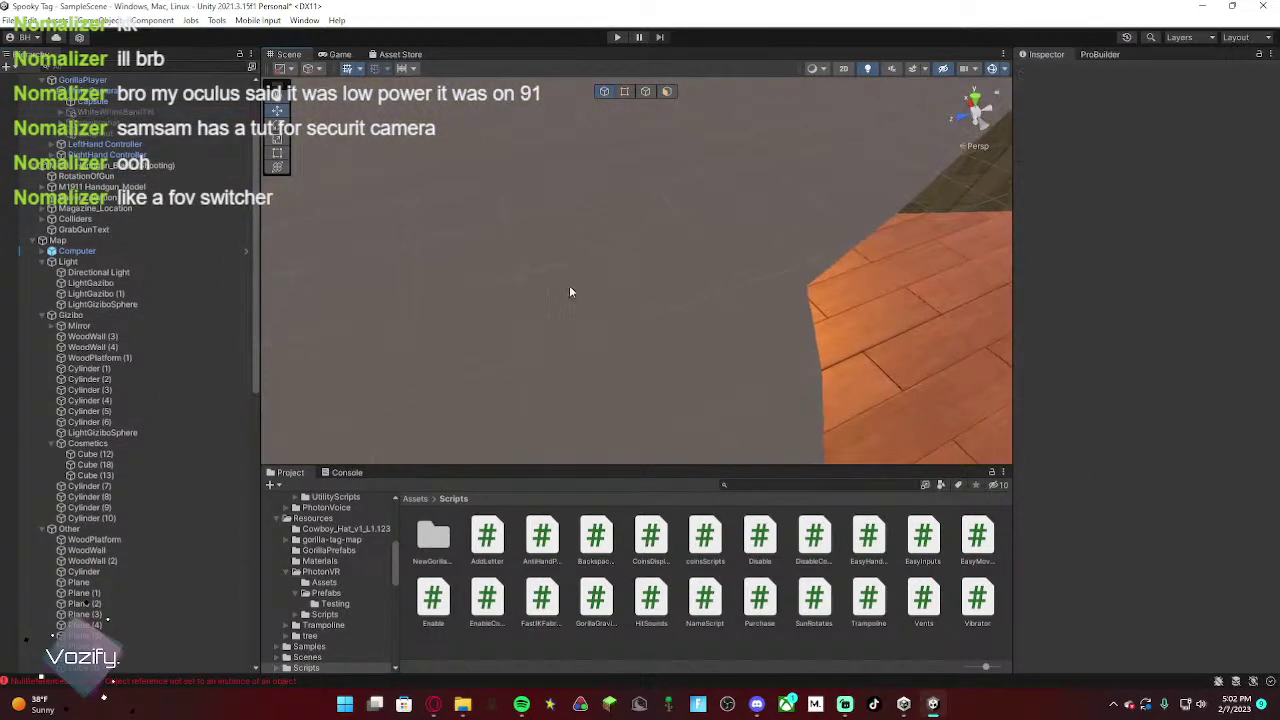
right_drag(570, 292, 905, 192)
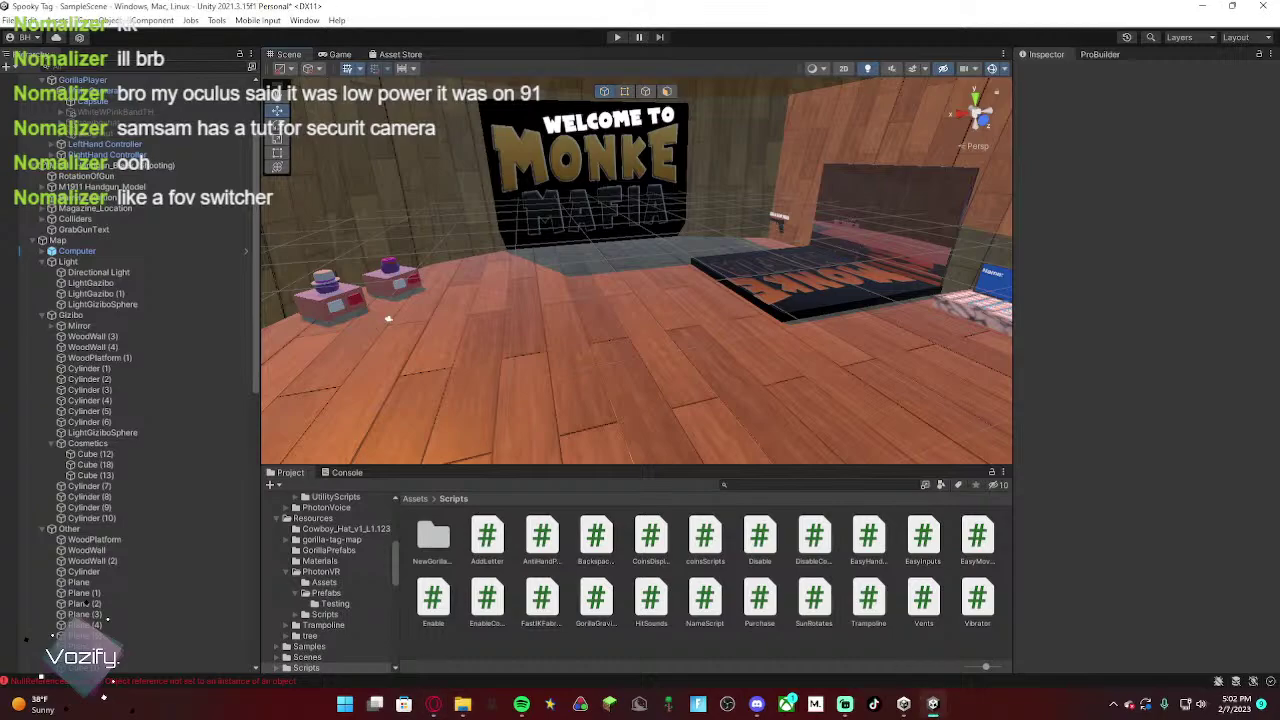
key(s)
right_drag(955, 290, 562, 271)
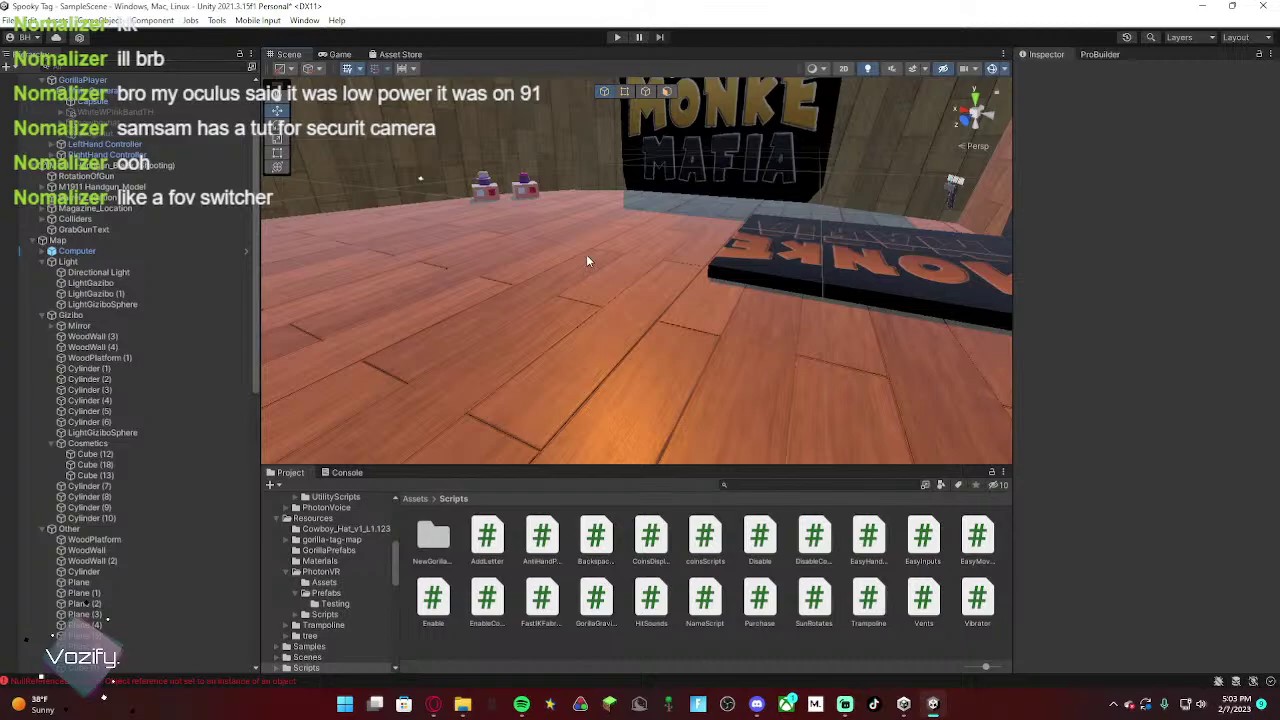
right_drag(765, 350, 532, 305)
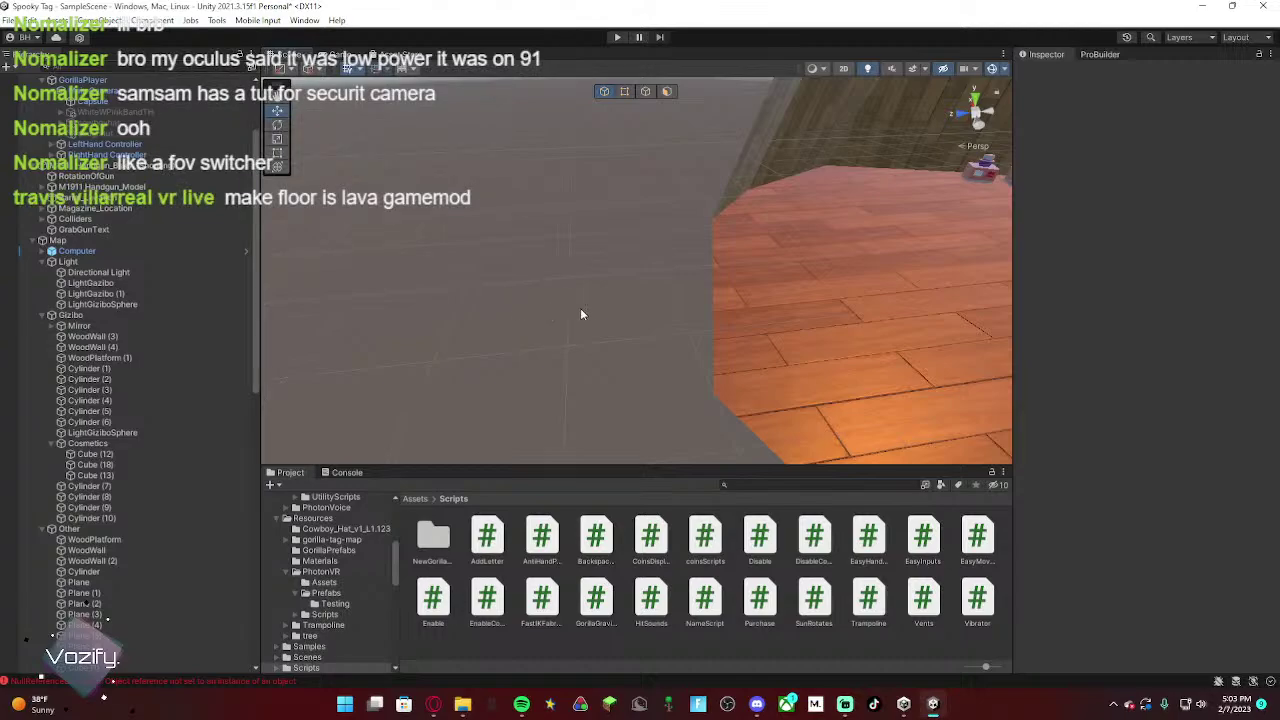
Step: Go out to the forest area of the map and select the tree tree_01 (1)
right_drag(612, 301, 118, 352)
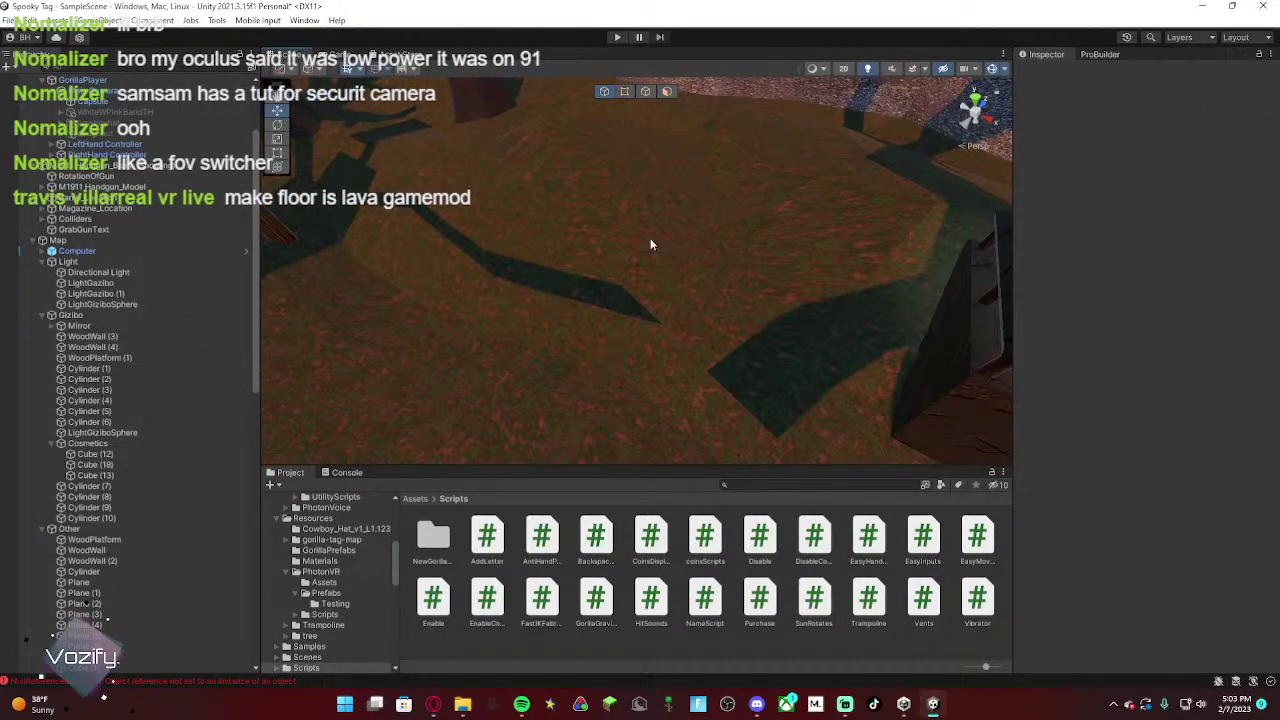
right_drag(650, 238, 698, 182)
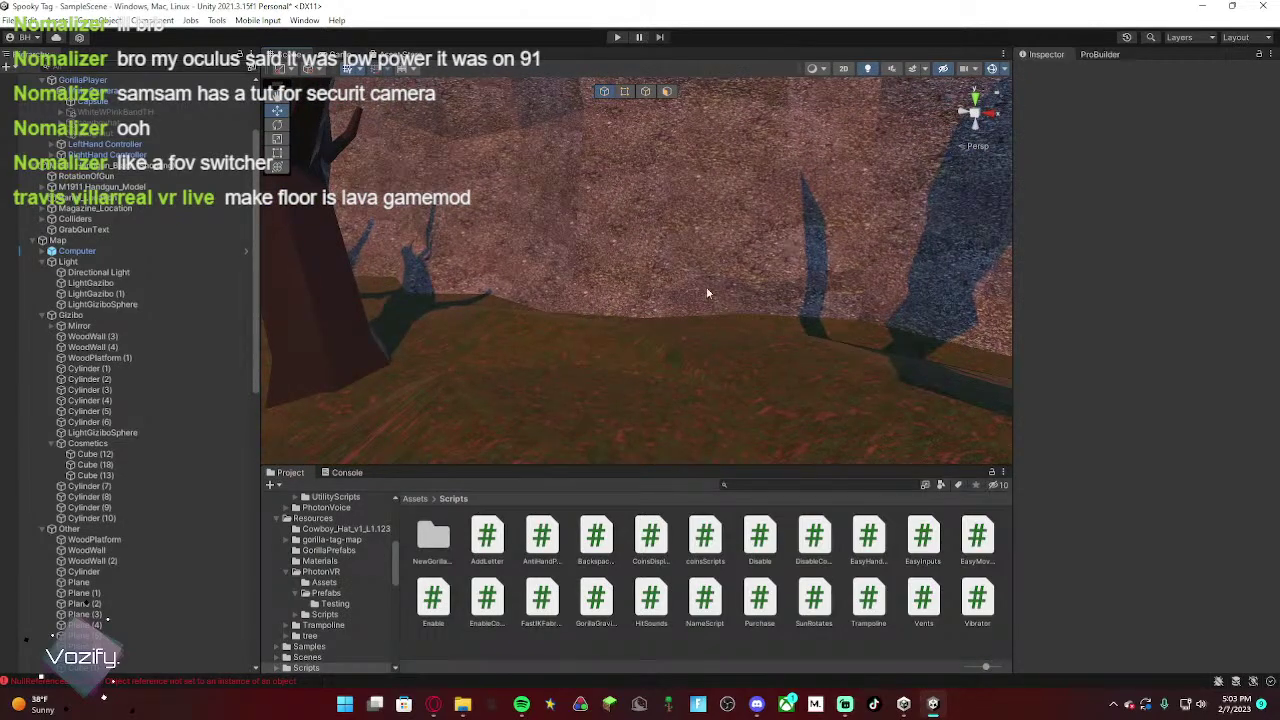
right_drag(706, 286, 528, 263)
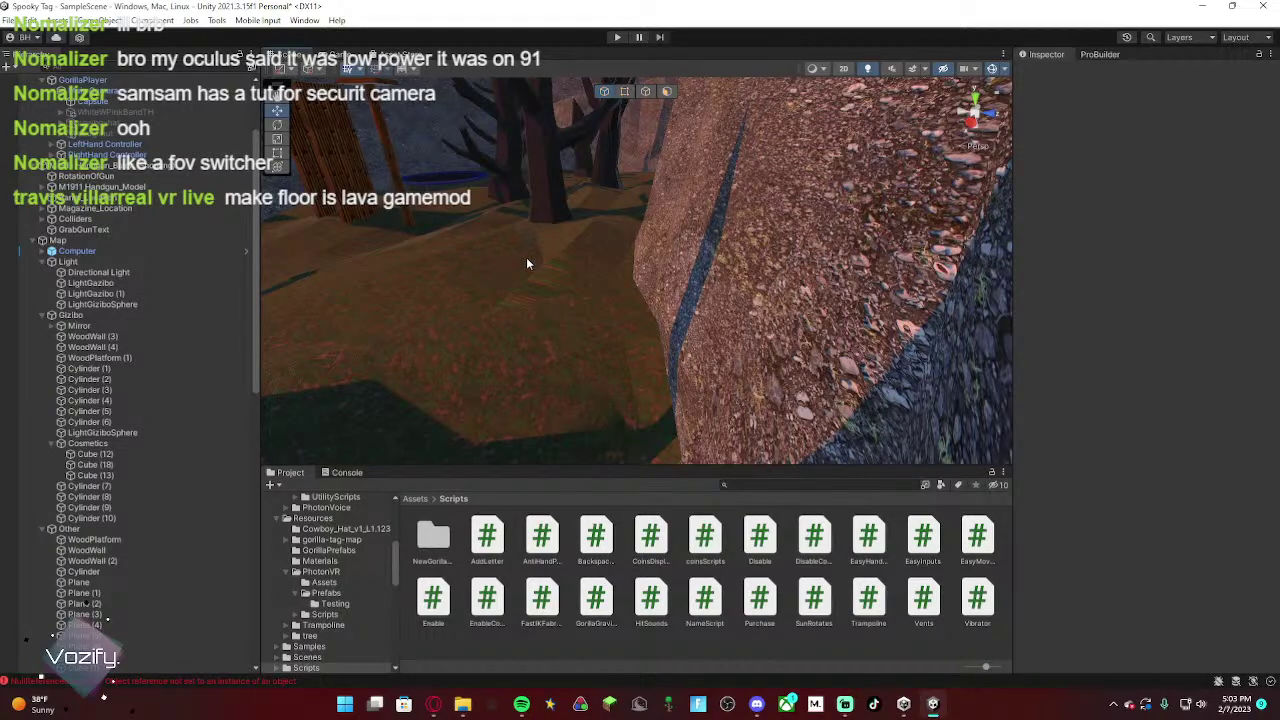
right_drag(637, 296, 691, 257)
click(789, 278)
click(731, 280)
key(s)
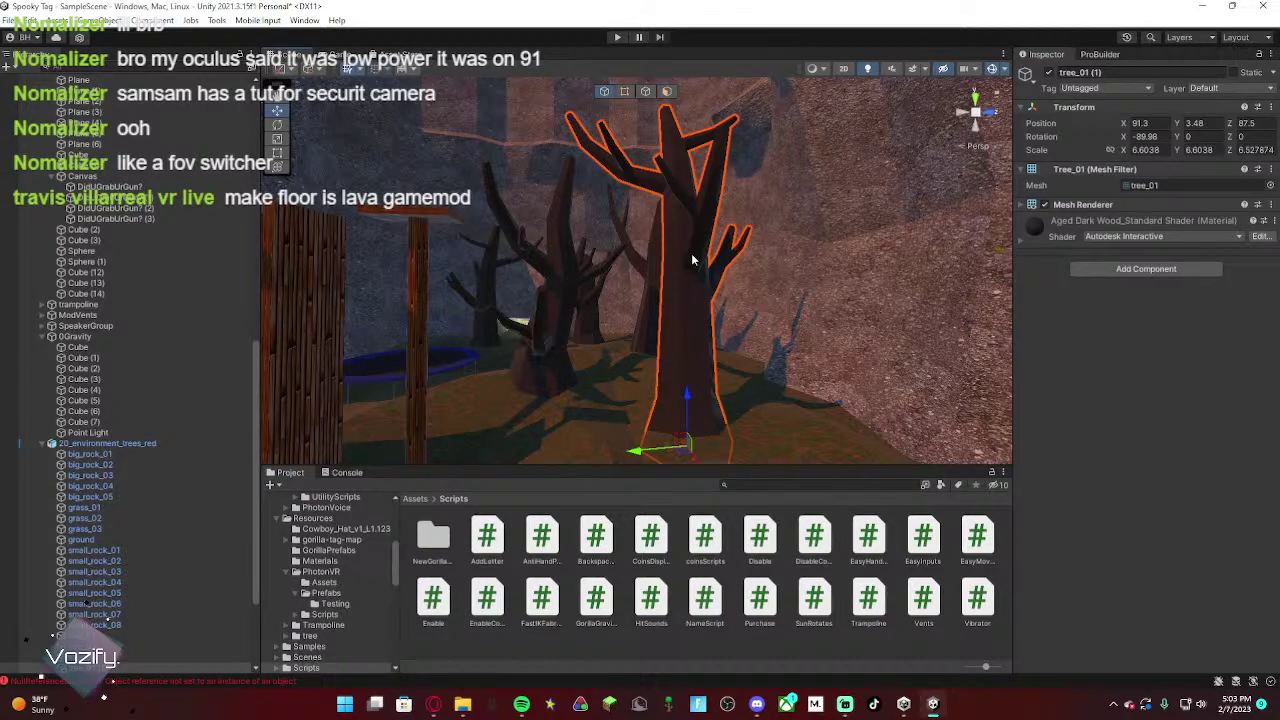
right_drag(801, 310, 794, 360)
key(w)
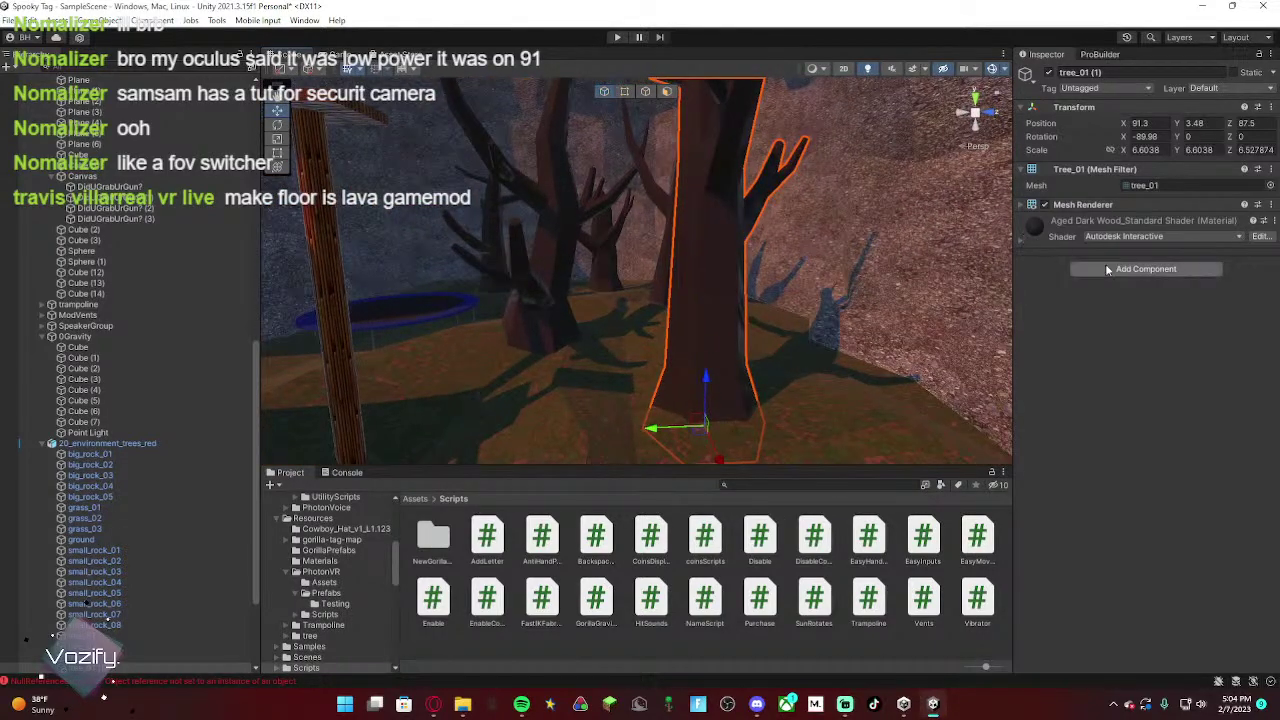
Step: Add a Mesh Collider component to tree_01 (1)
click(1140, 269)
text(sph)
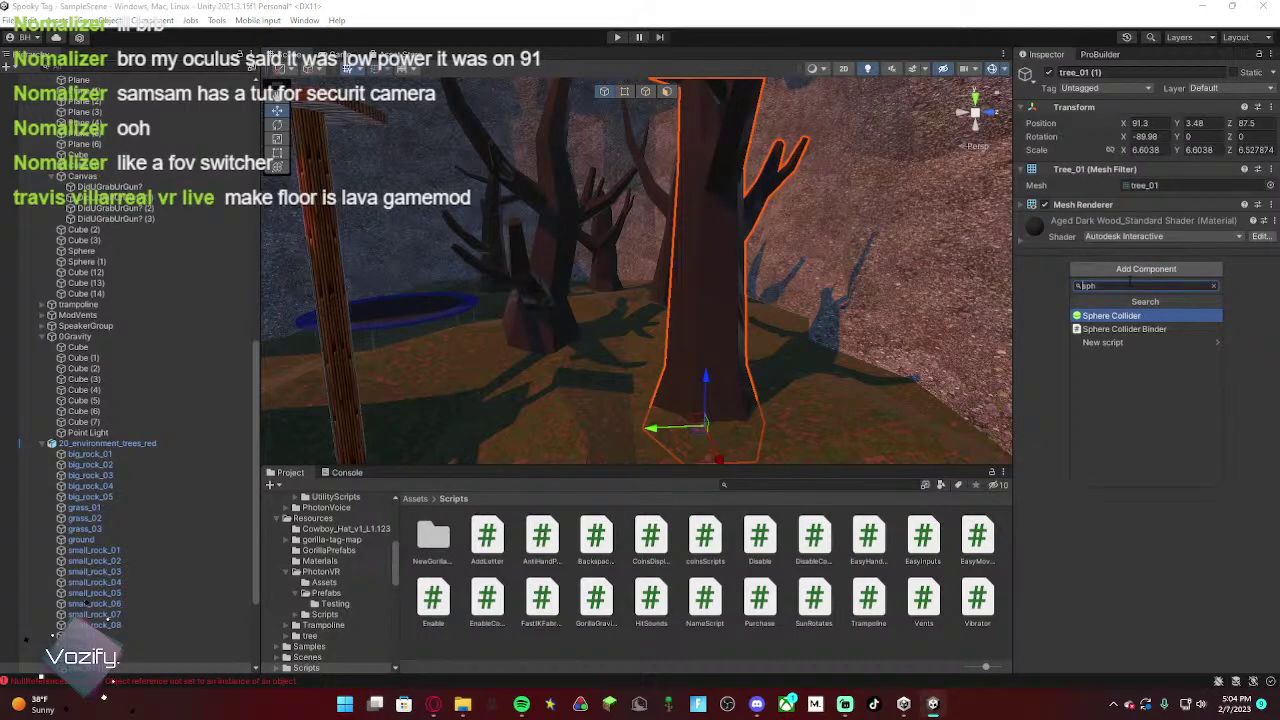
key(BackSpace)
key(BackSpace)
key(BackSpace)
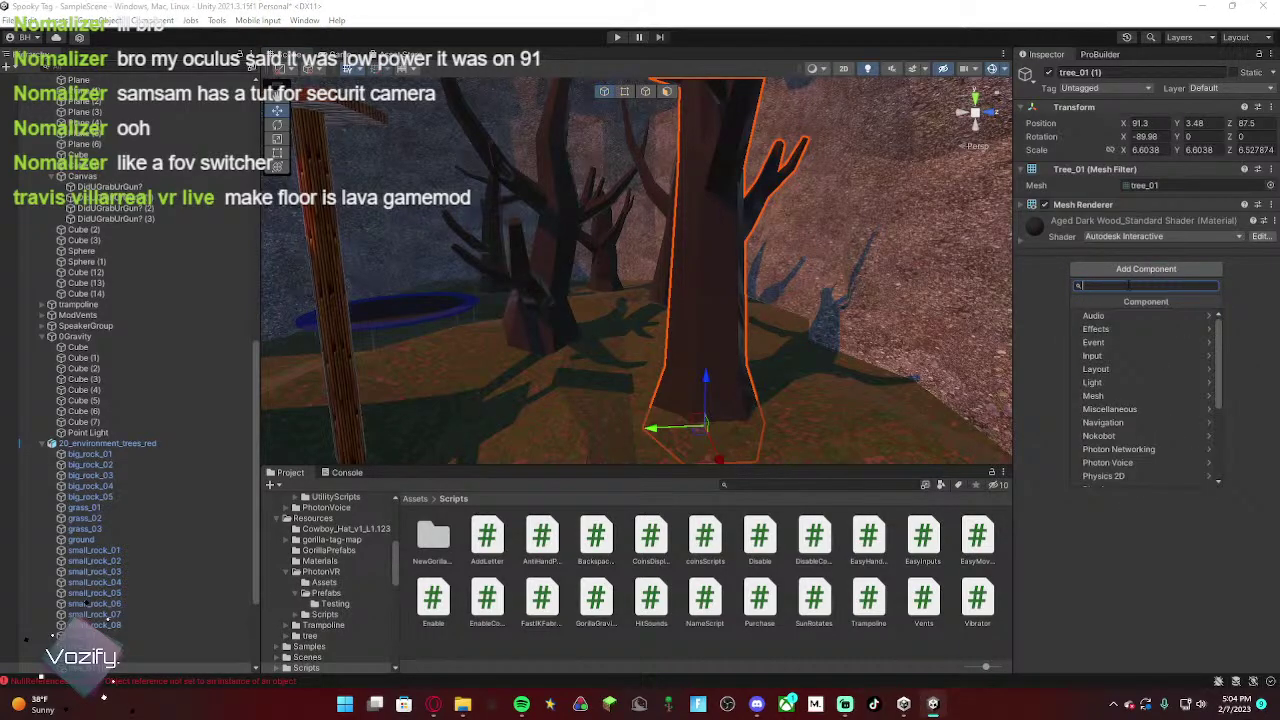
text(col)
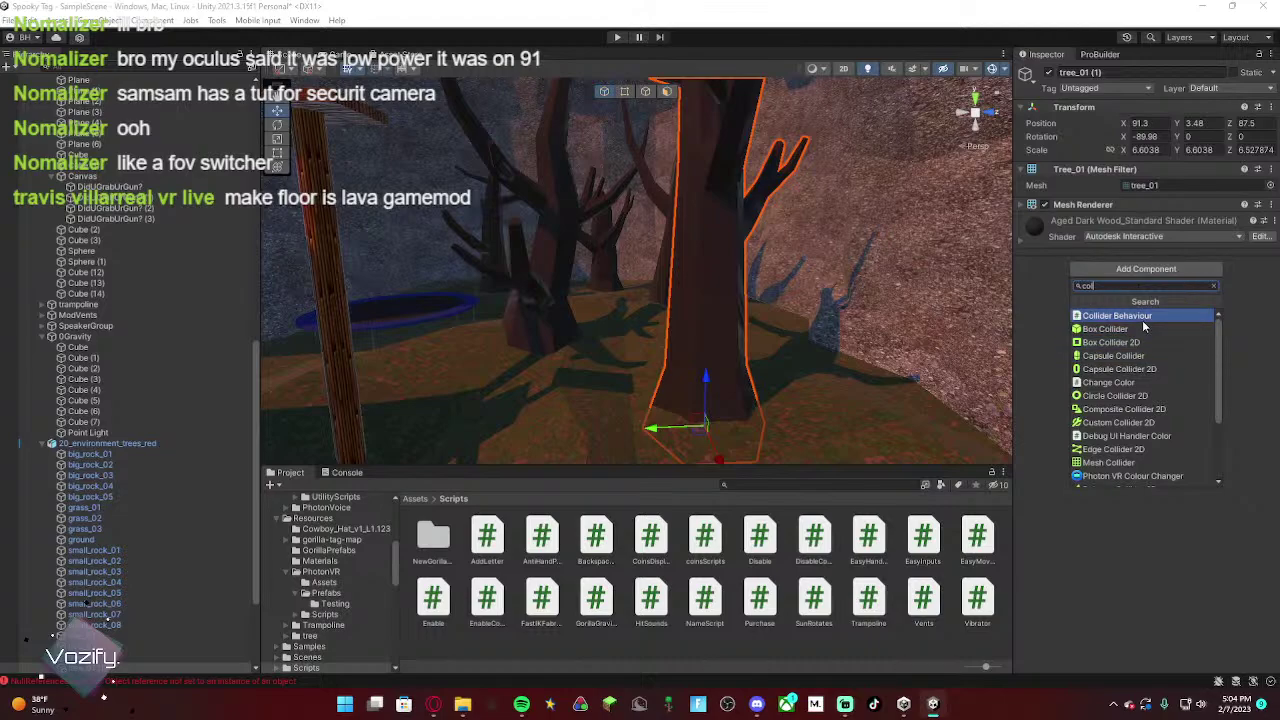
key(BackSpace)
key(BackSpace)
key(BackSpace)
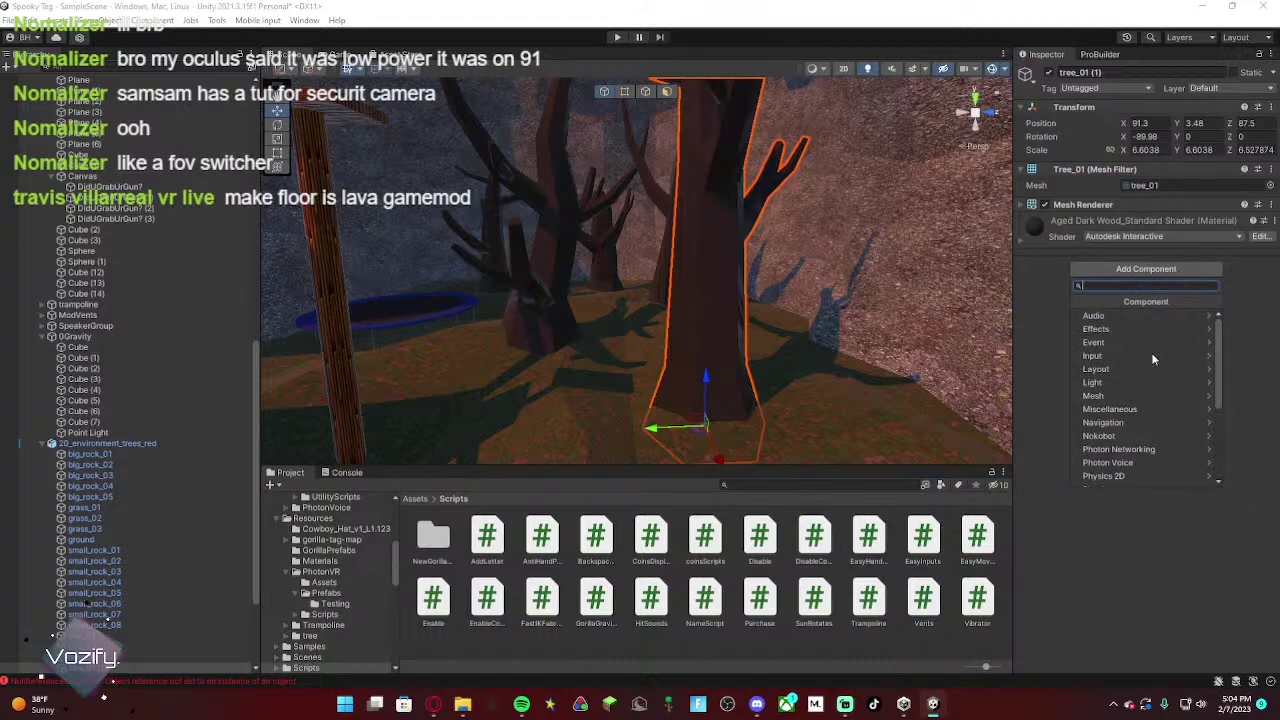
text(mesh)
click(1139, 315)
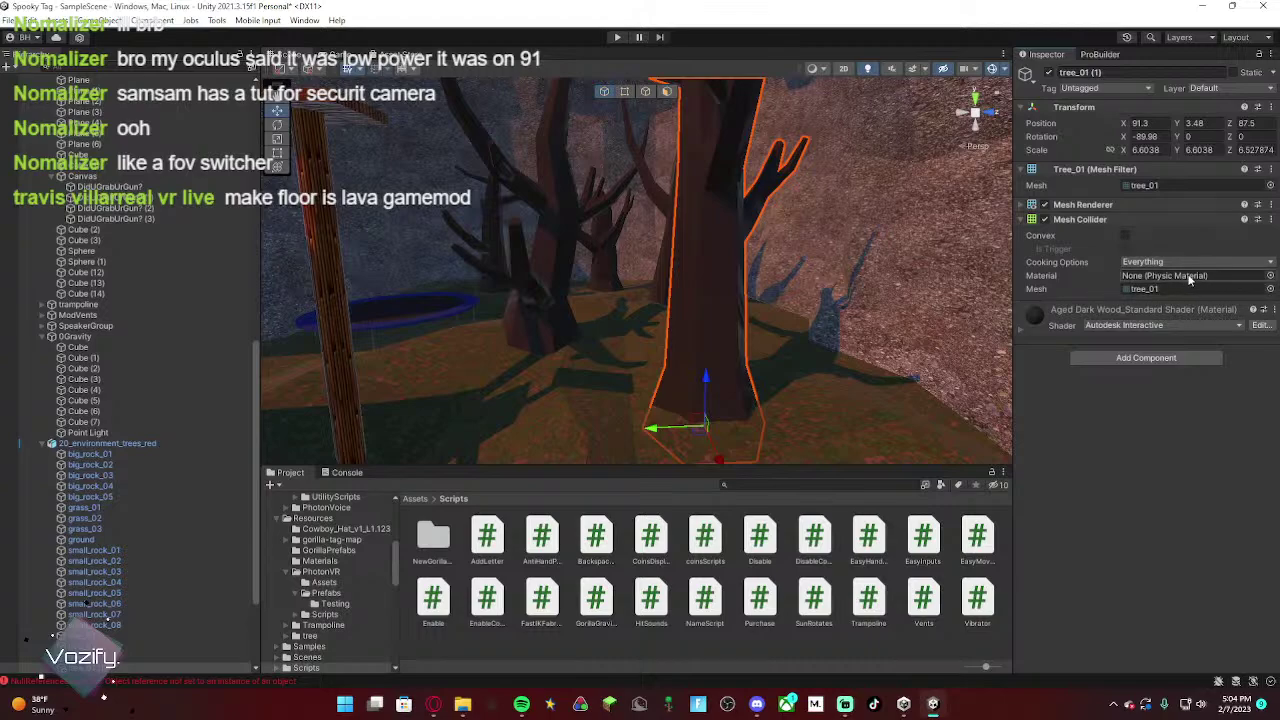
Step: Add a Mesh Collider component to the neighbouring tree tree_02
right_drag(749, 314, 652, 287)
click(652, 287)
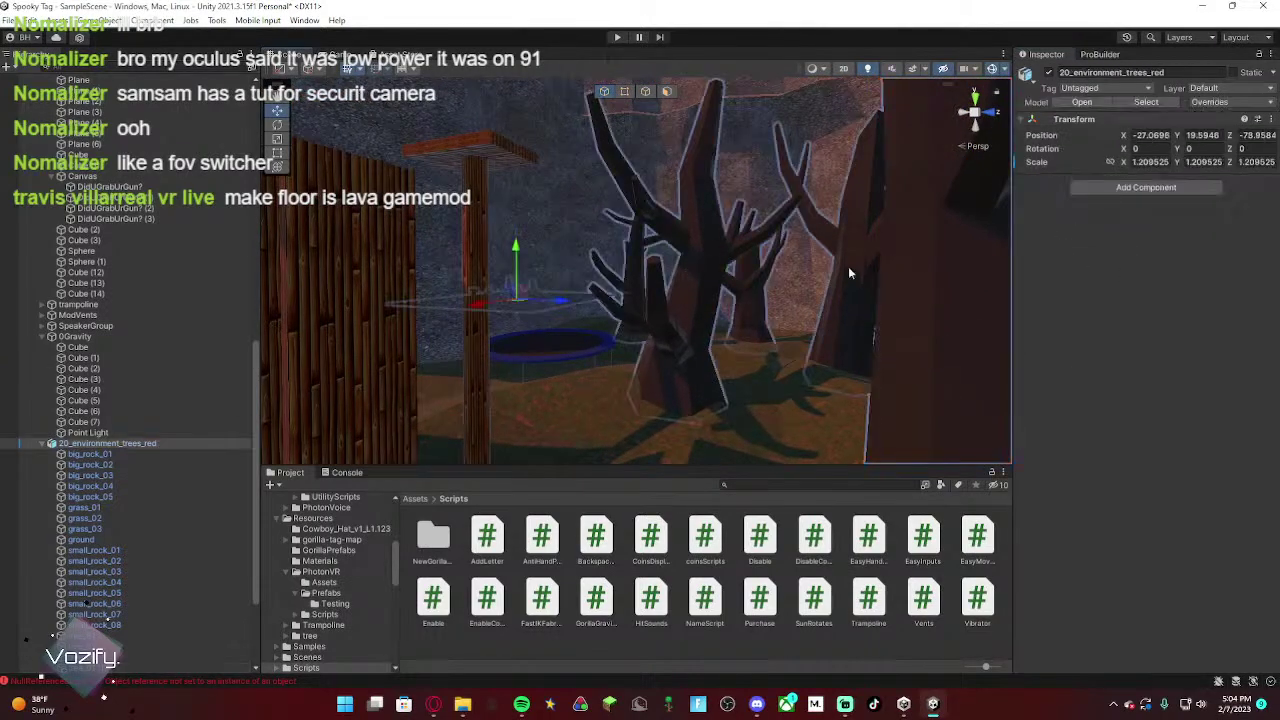
click(725, 252)
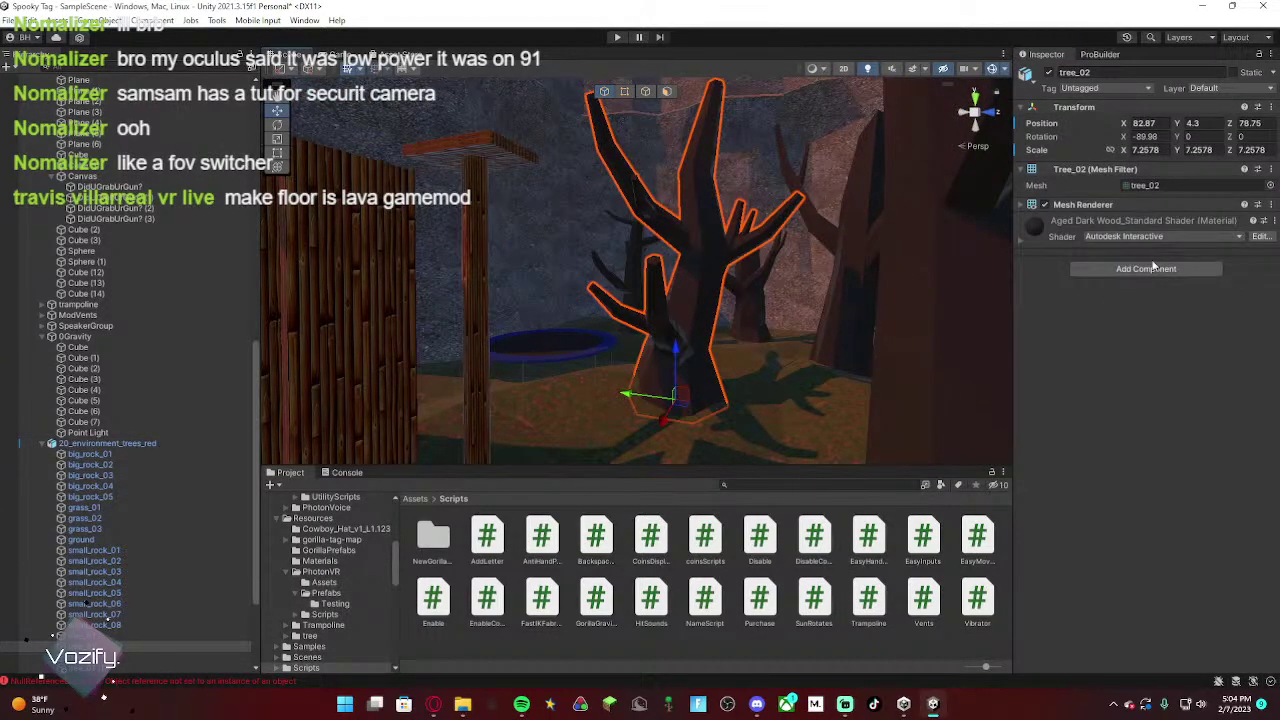
click(1150, 268)
click(1115, 316)
Step: Add a Mesh Collider component to the tree tree_03
right_drag(609, 224, 672, 258)
click(672, 258)
click(672, 252)
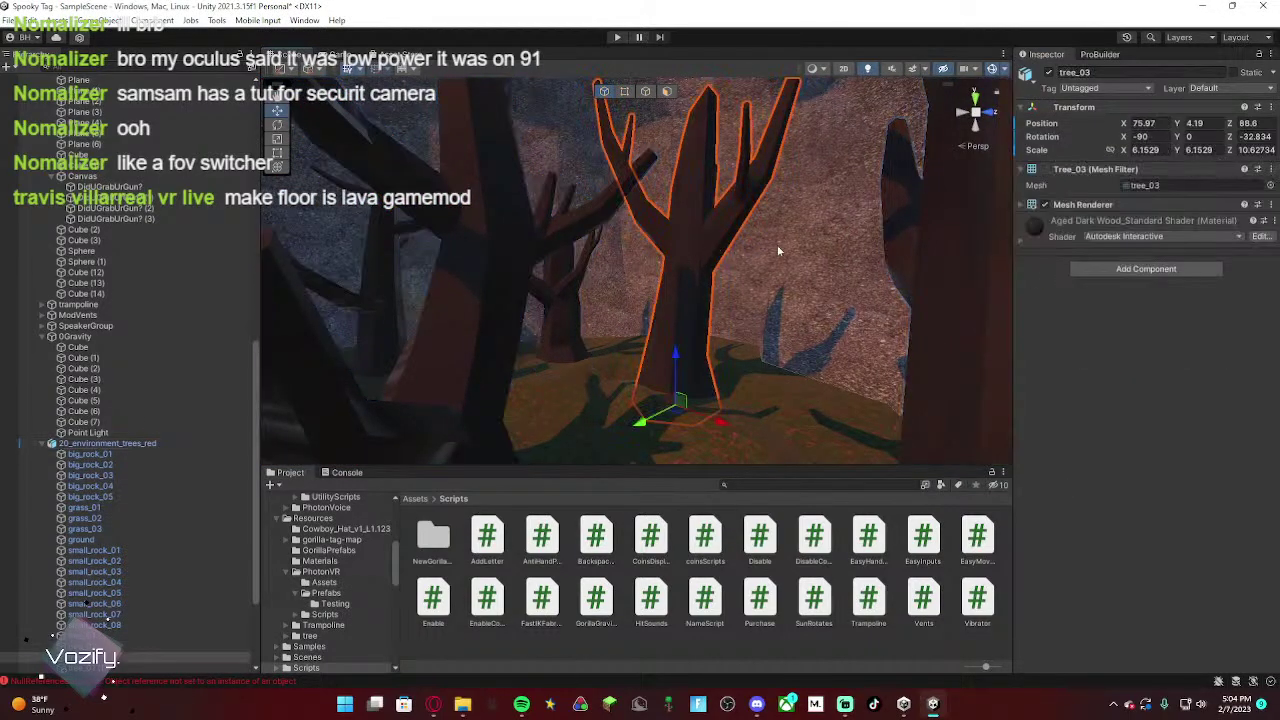
click(1140, 268)
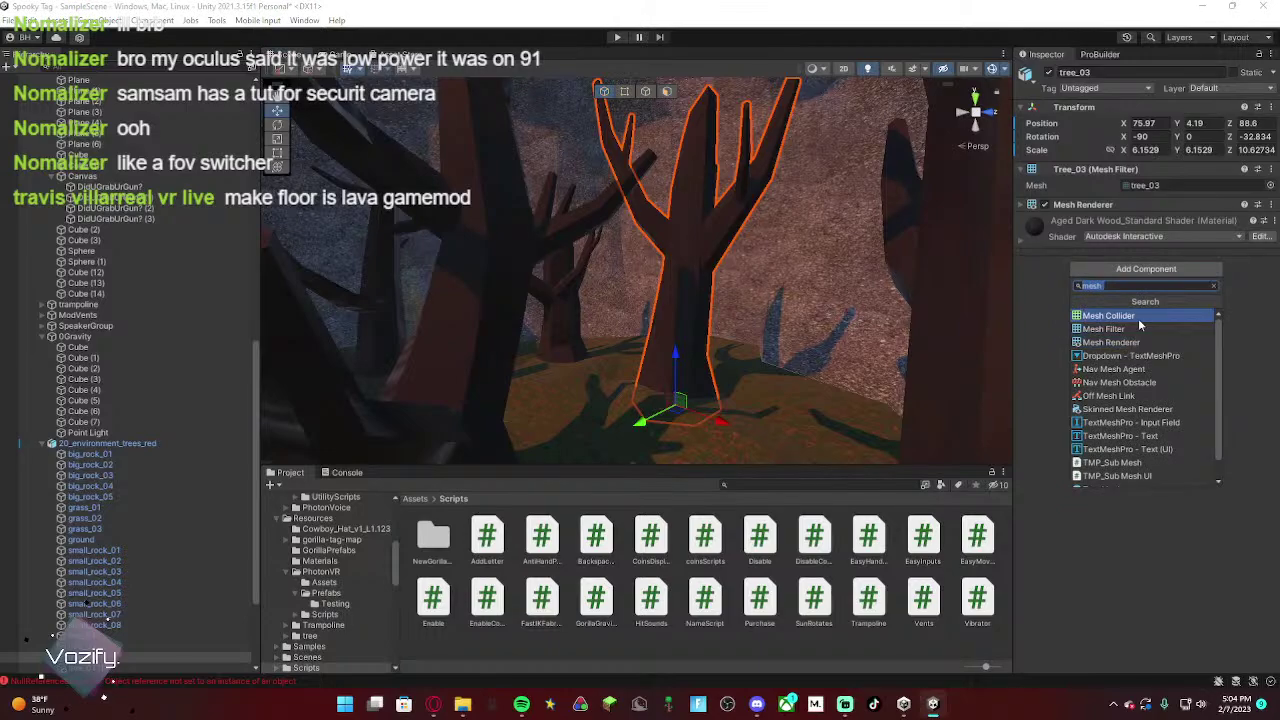
click(1138, 318)
Step: Add a Mesh Collider component to the tree tree_03 (1)
right_drag(870, 300, 855, 288)
click(876, 281)
click(880, 283)
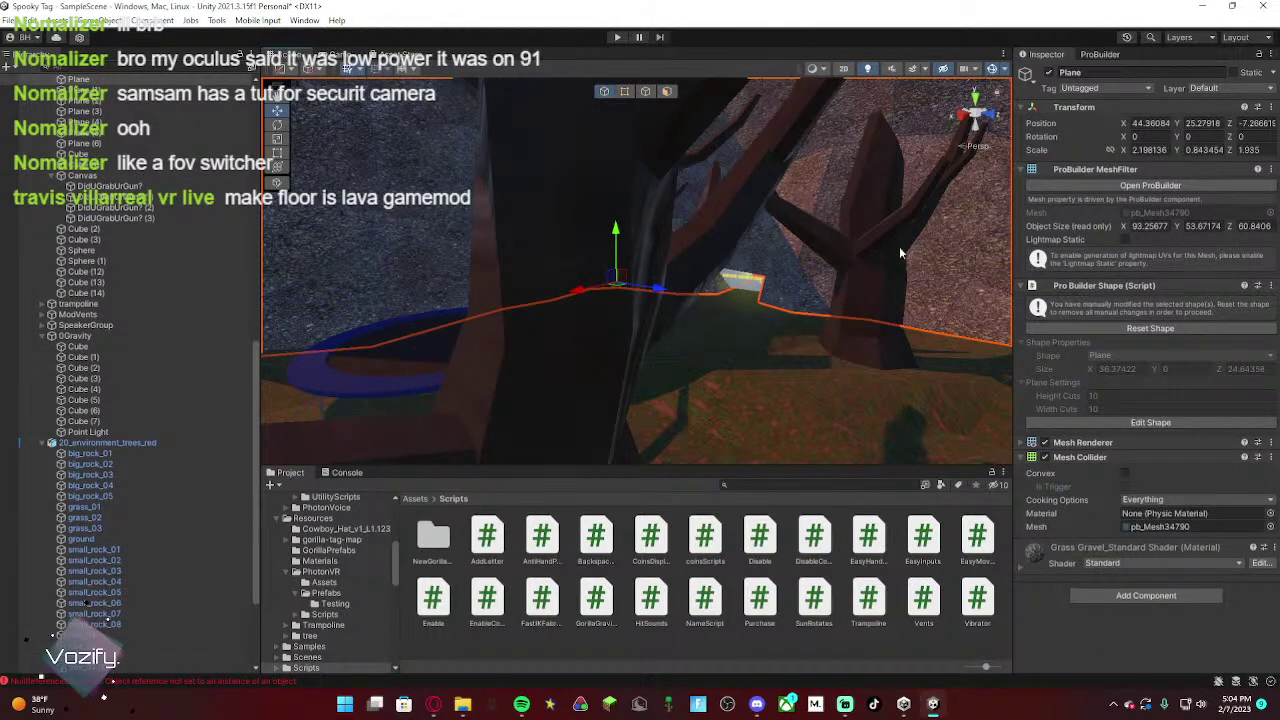
click(899, 252)
right_drag(899, 252, 1050, 300)
click(1146, 268)
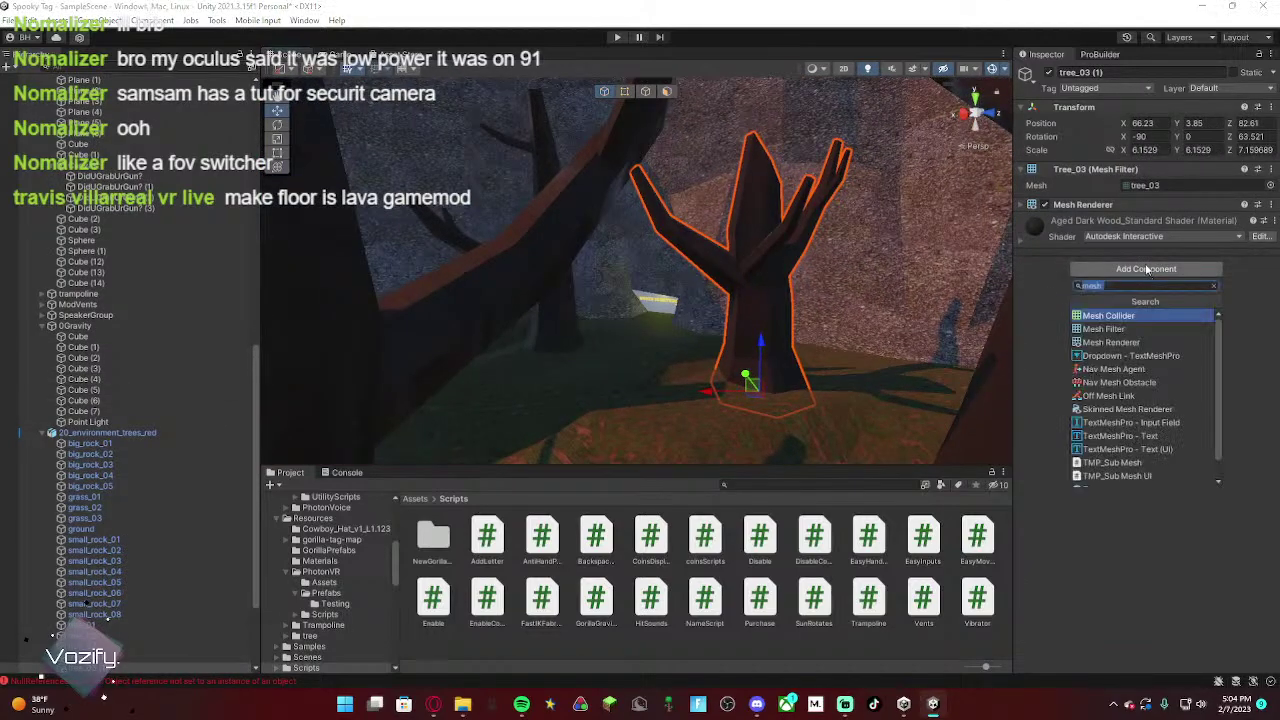
click(1110, 316)
Step: Add a Mesh Collider component to tree_01 beside the trampoline
right_drag(929, 272, 633, 252)
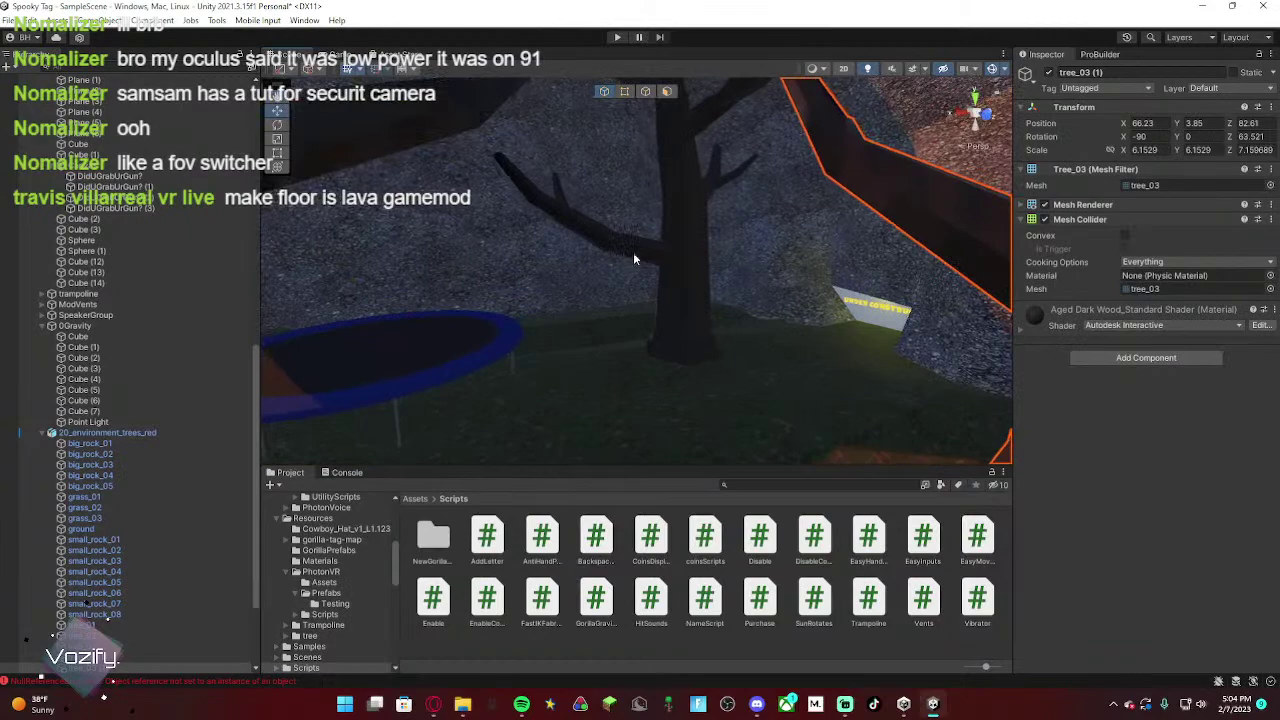
click(680, 207)
click(686, 228)
click(1146, 268)
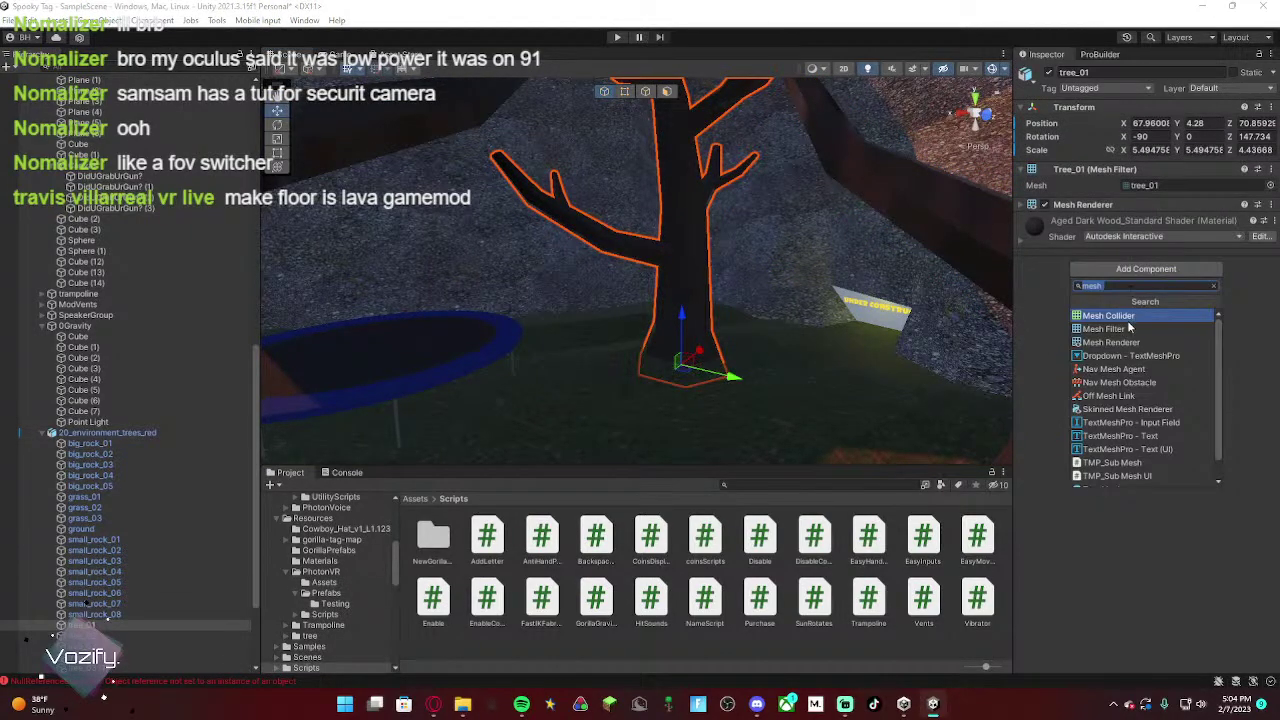
click(1131, 318)
Step: Collapse the 20_environment_trees_red group and delete the ModVents group containing the stray Vent outside the map
right_drag(980, 400, 450, 440)
click(42, 433)
click(537, 262)
right_drag(537, 262, 550, 335)
click(648, 192)
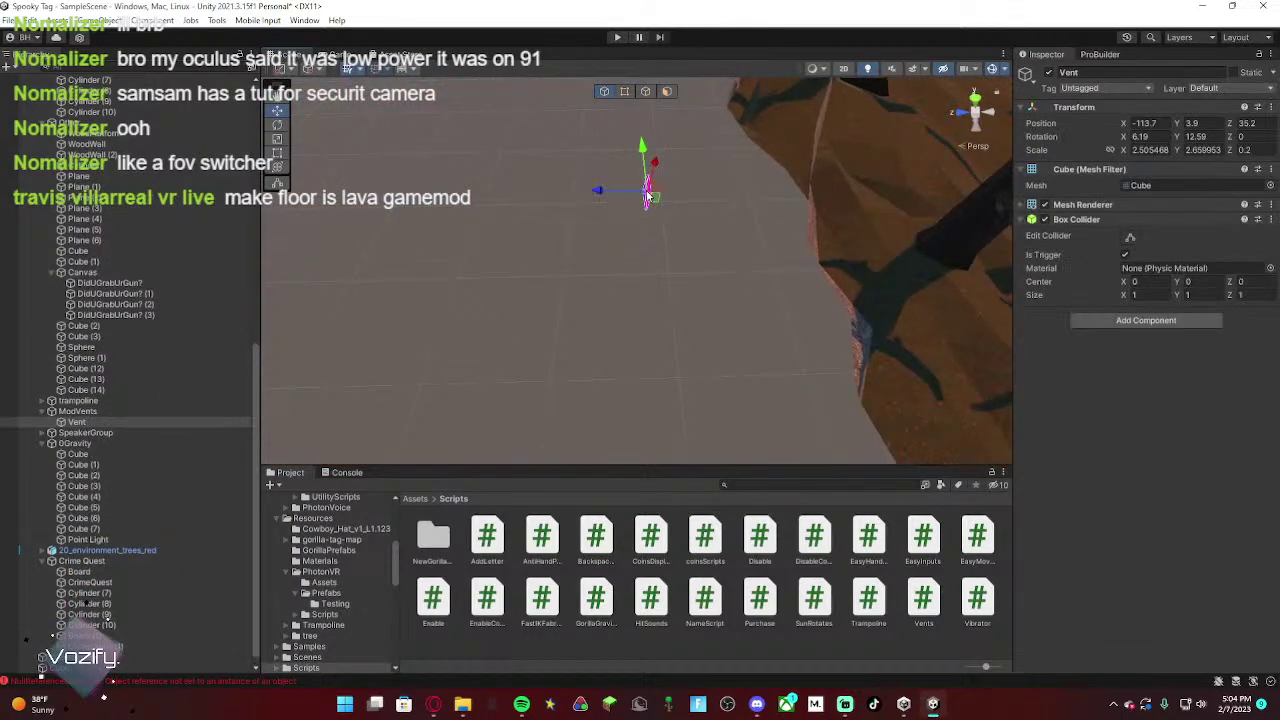
right_click(153, 411)
click(200, 274)
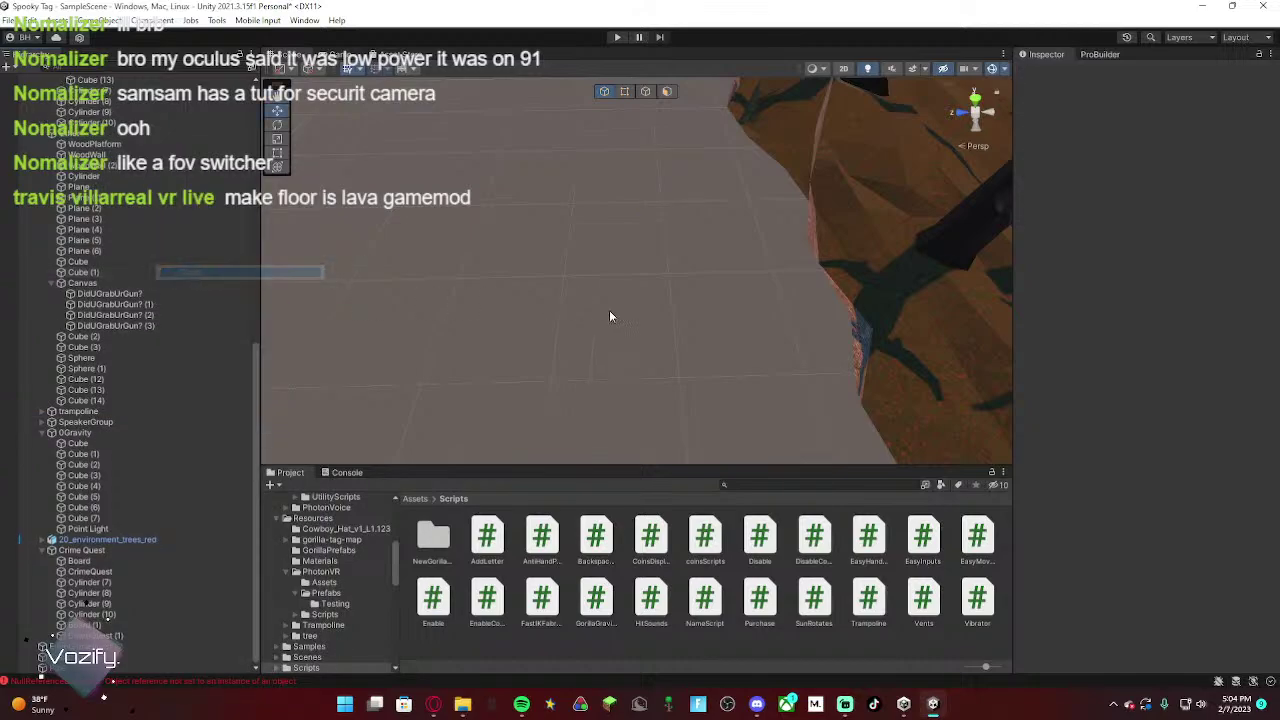
Step: Check the forest trees, including tree_02 and tree_03, for their Mesh Collider components
right_drag(610, 316, 876, 252)
click(735, 265)
click(737, 266)
click(632, 258)
click(632, 258)
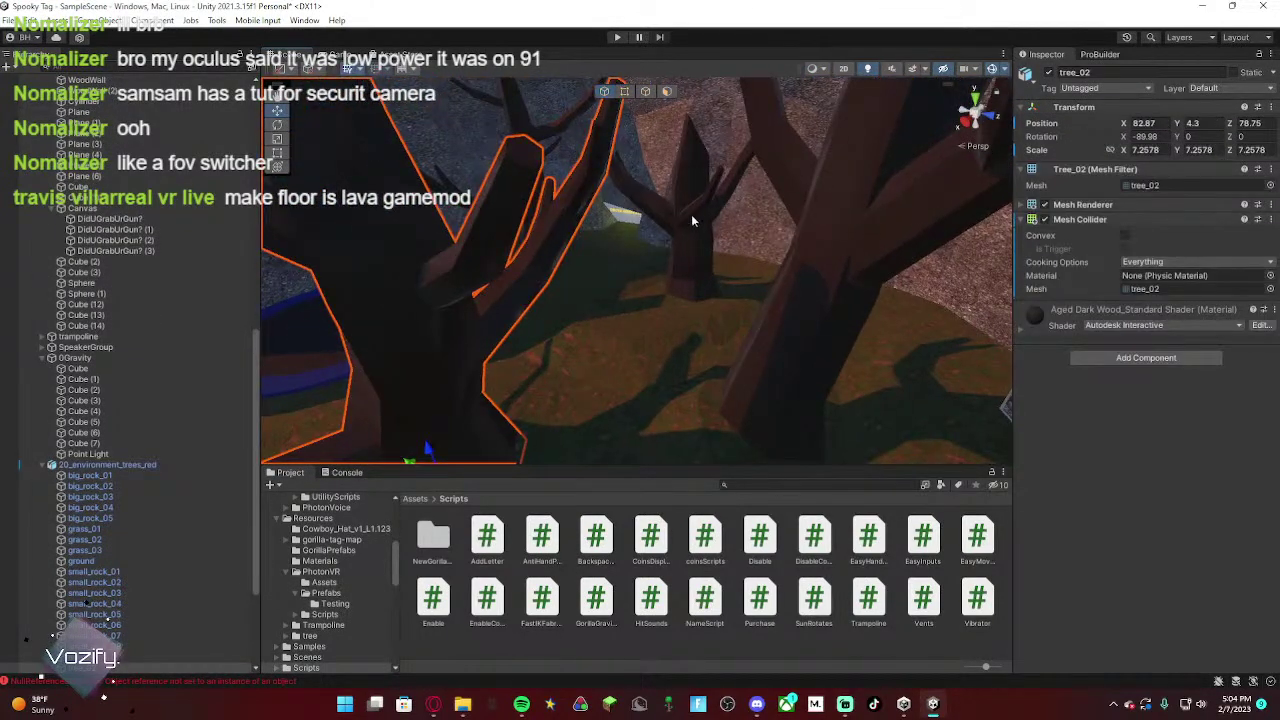
click(691, 216)
click(730, 229)
click(829, 266)
click(823, 266)
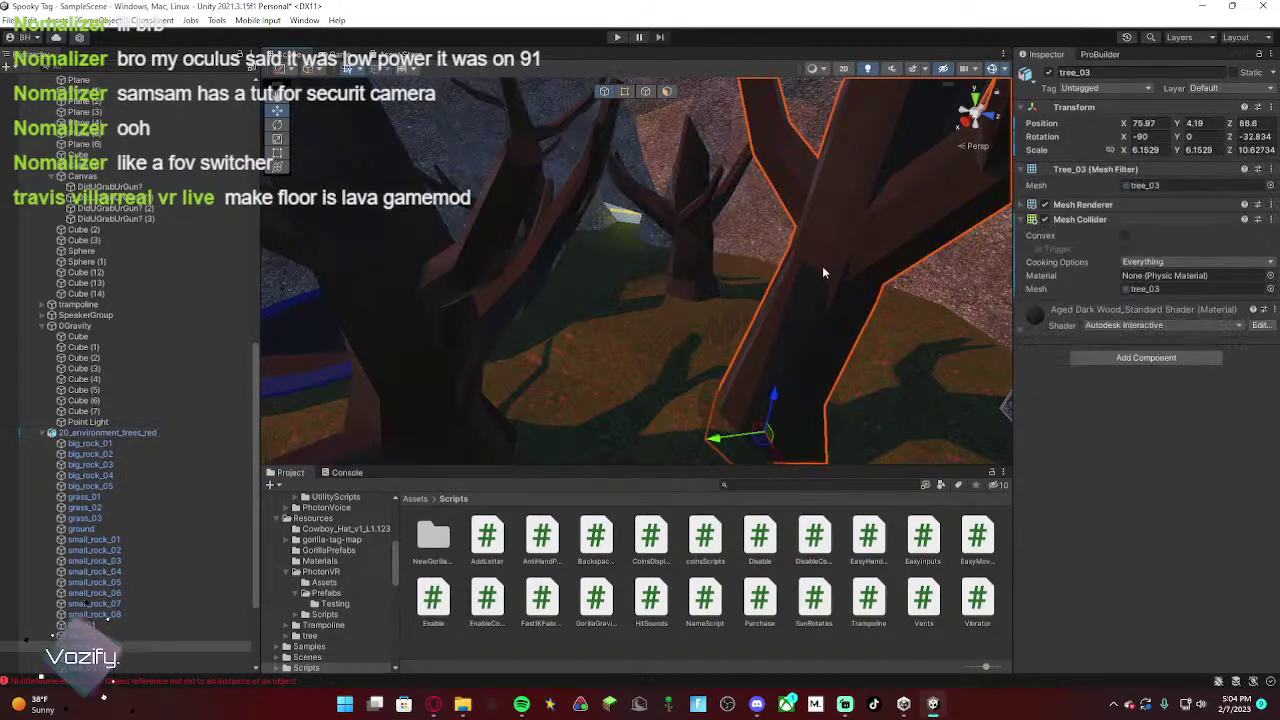
right_drag(823, 266, 1164, 285)
click(672, 297)
right_drag(672, 297, 556, 307)
scroll(554, 305, up, 5)
click(807, 333)
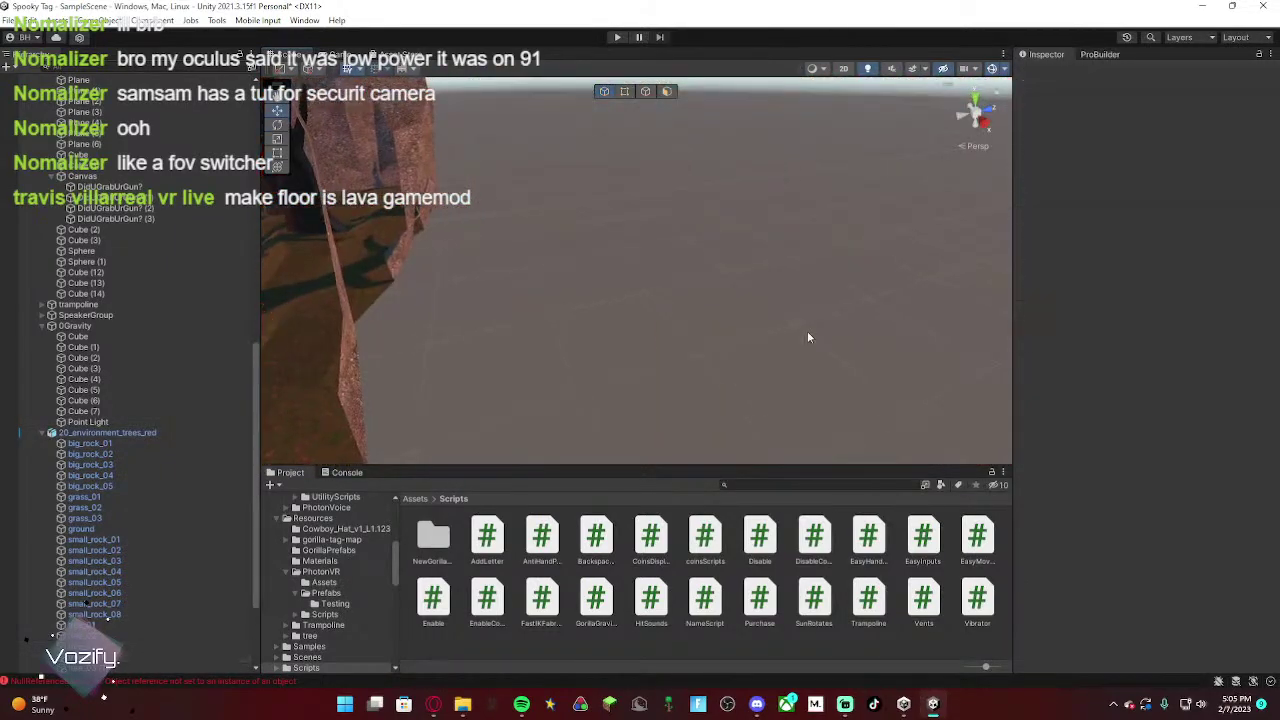
right_drag(807, 333, 178, 205)
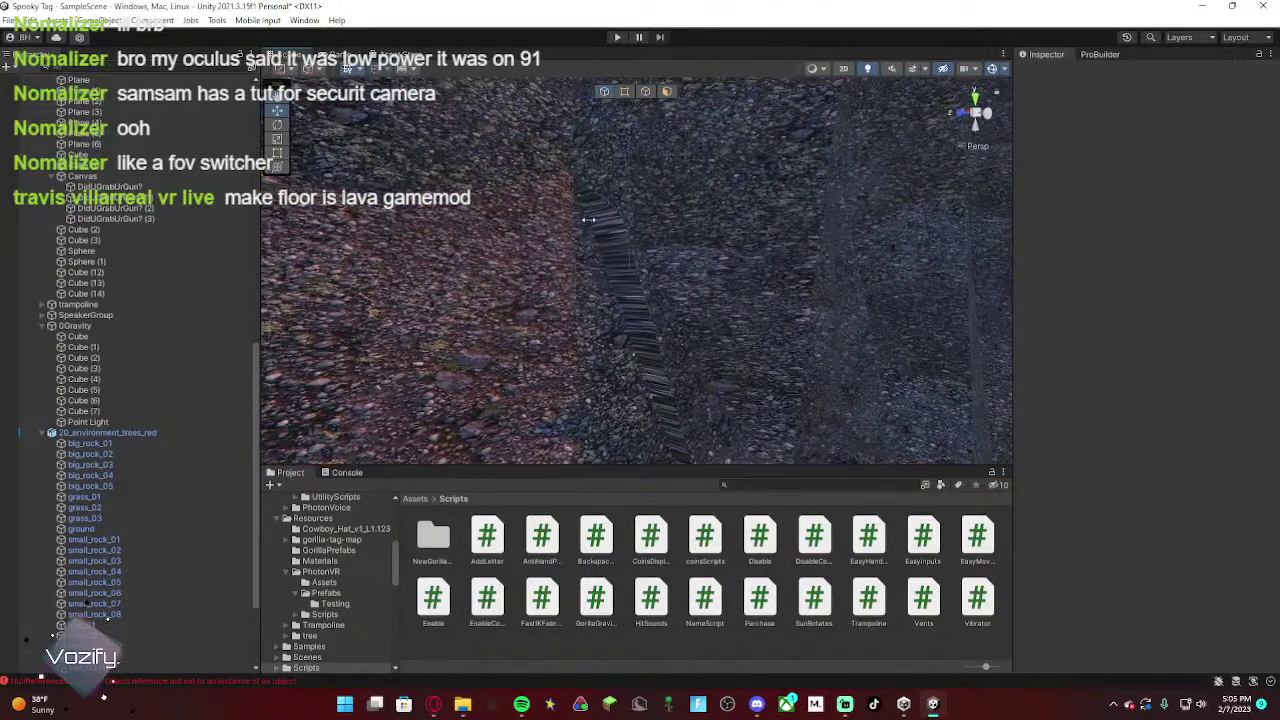
click(610, 235)
right_drag(652, 97, 590, 255)
right_drag(606, 97, 768, 282)
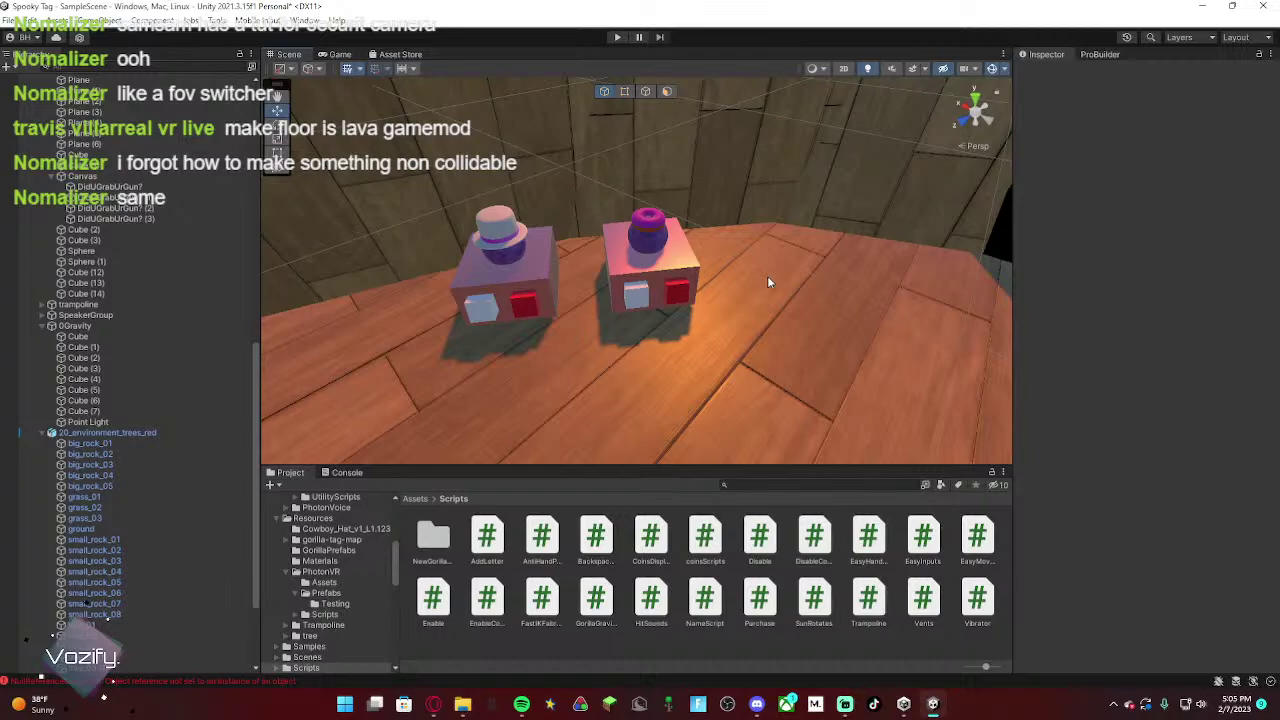
key(alt+Tab)
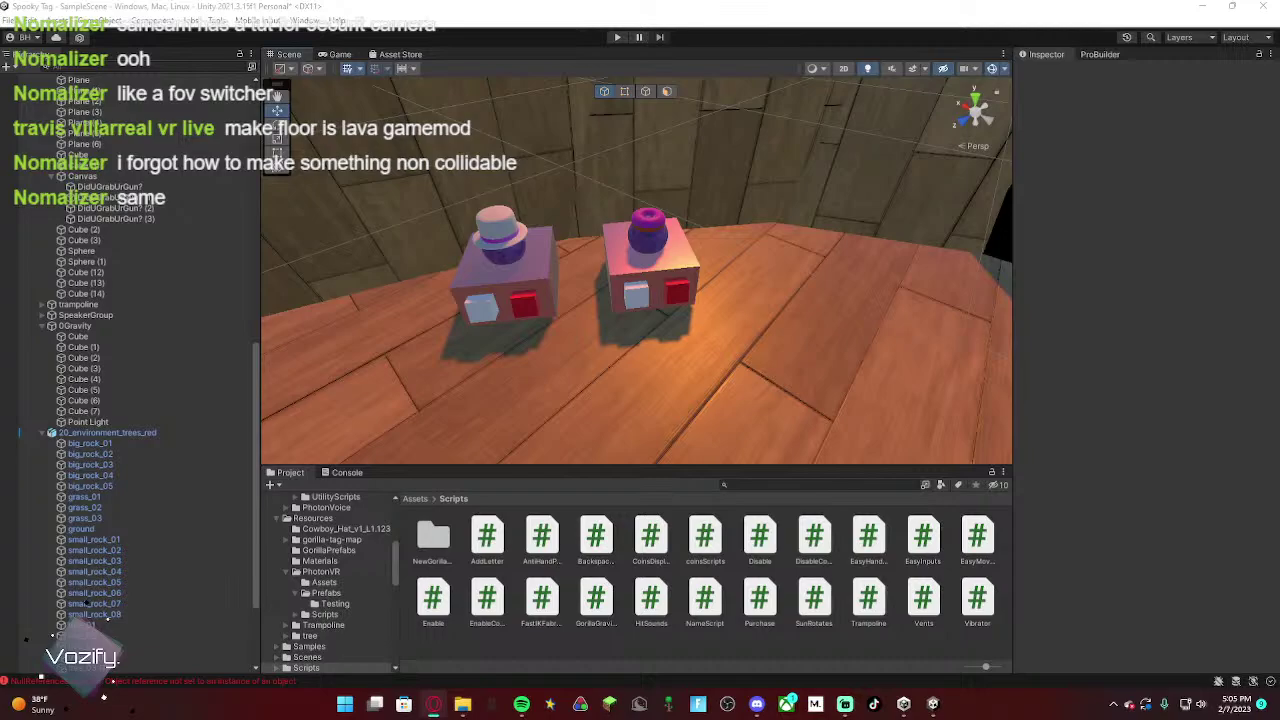
key(alt+Tab)
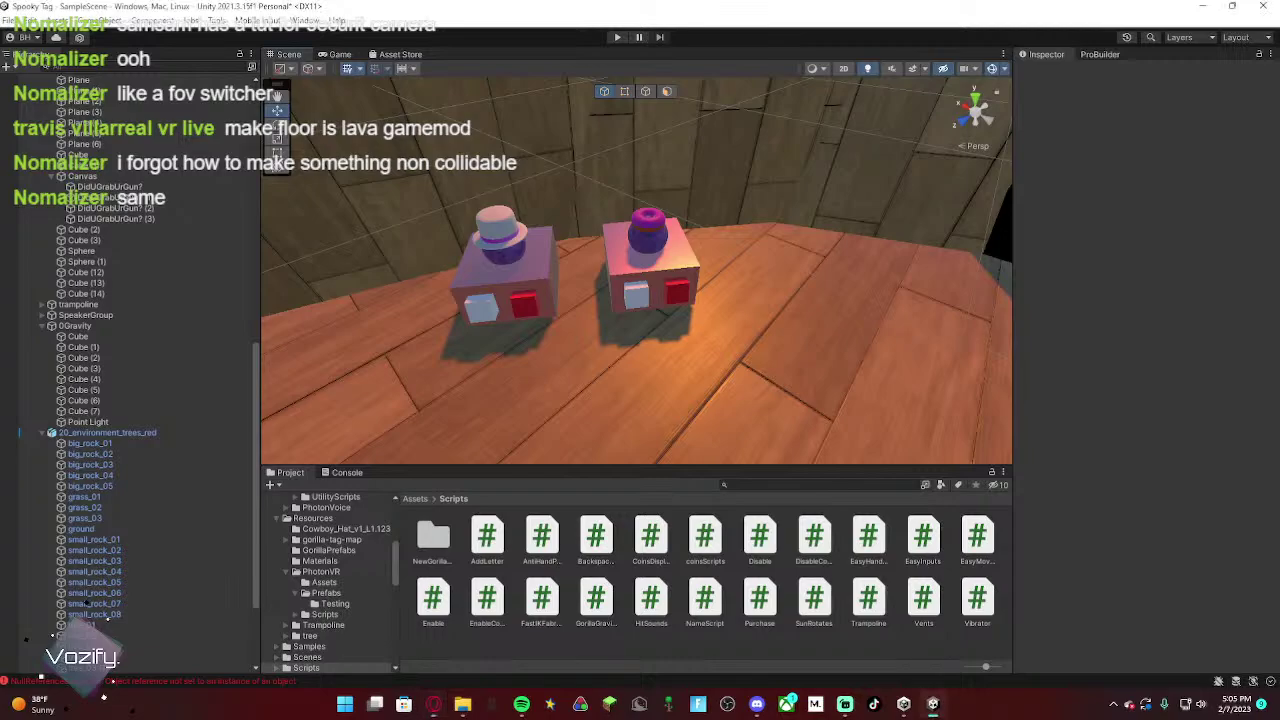
key(alt+Tab)
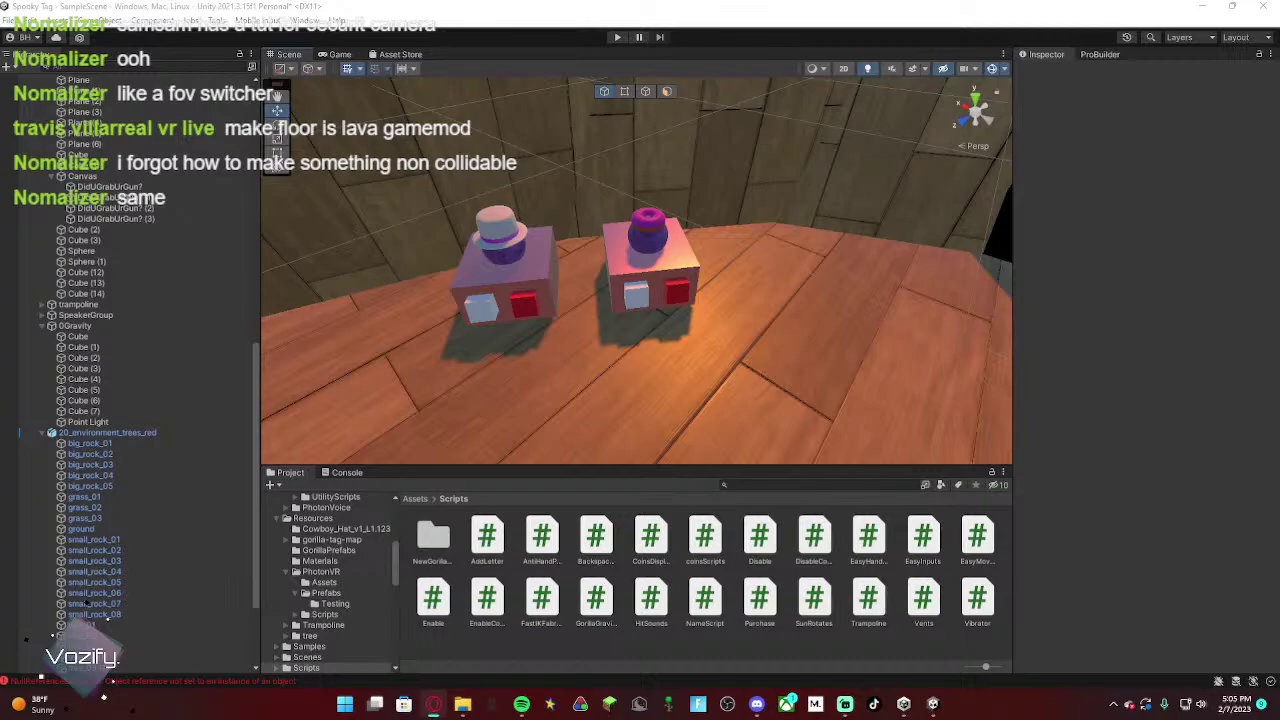
key(alt+Tab)
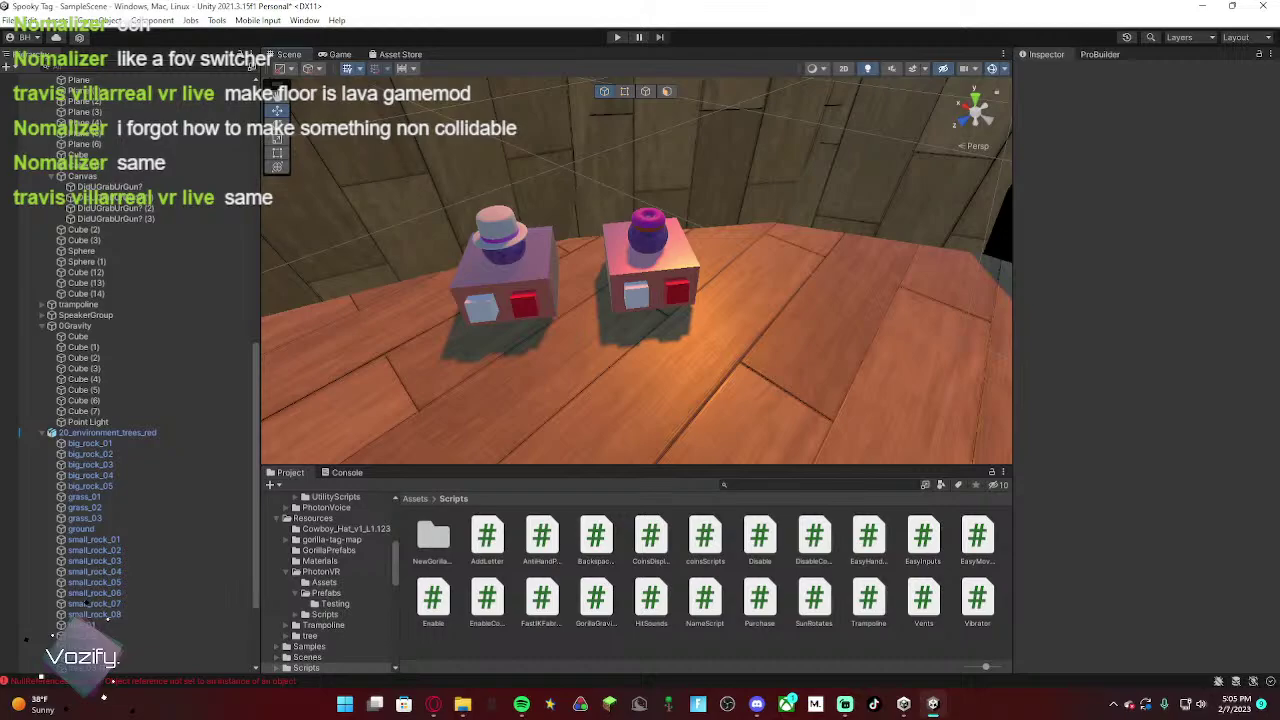
key(alt+Tab)
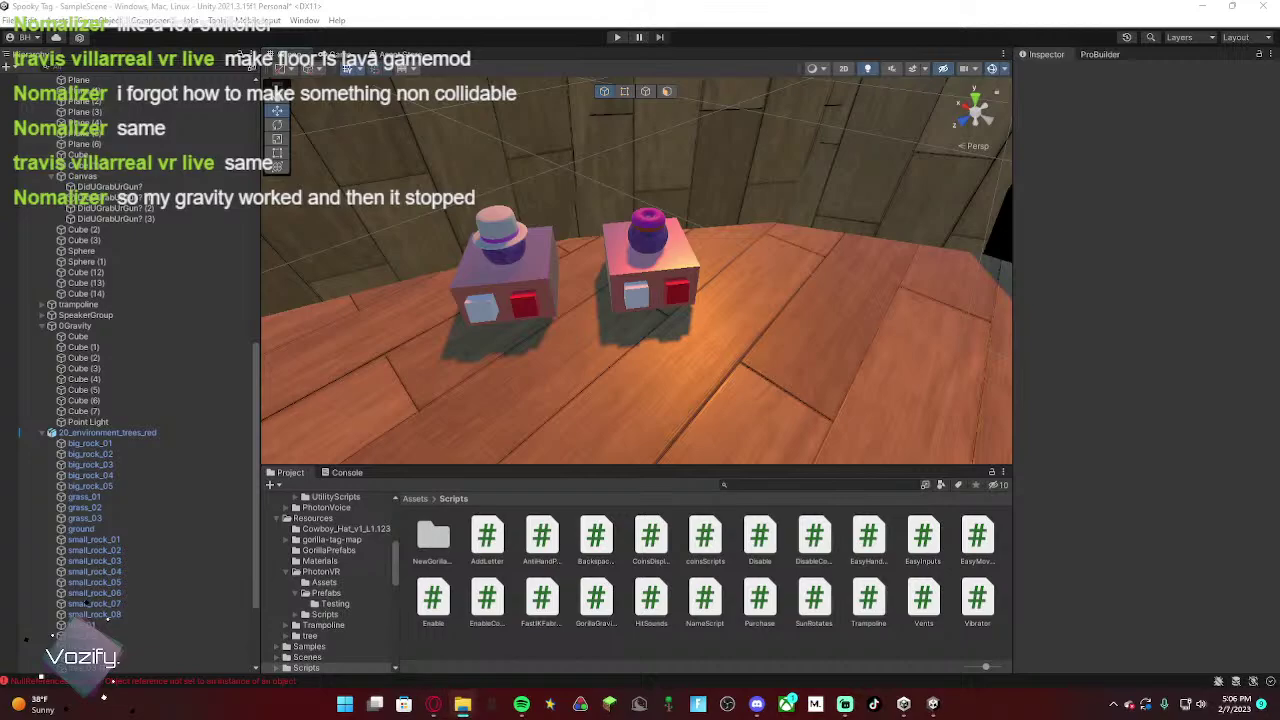
Step: Add the table model from the Resources folder to the scene near the cosmetic hat stands
click(415, 498)
double_click(760, 540)
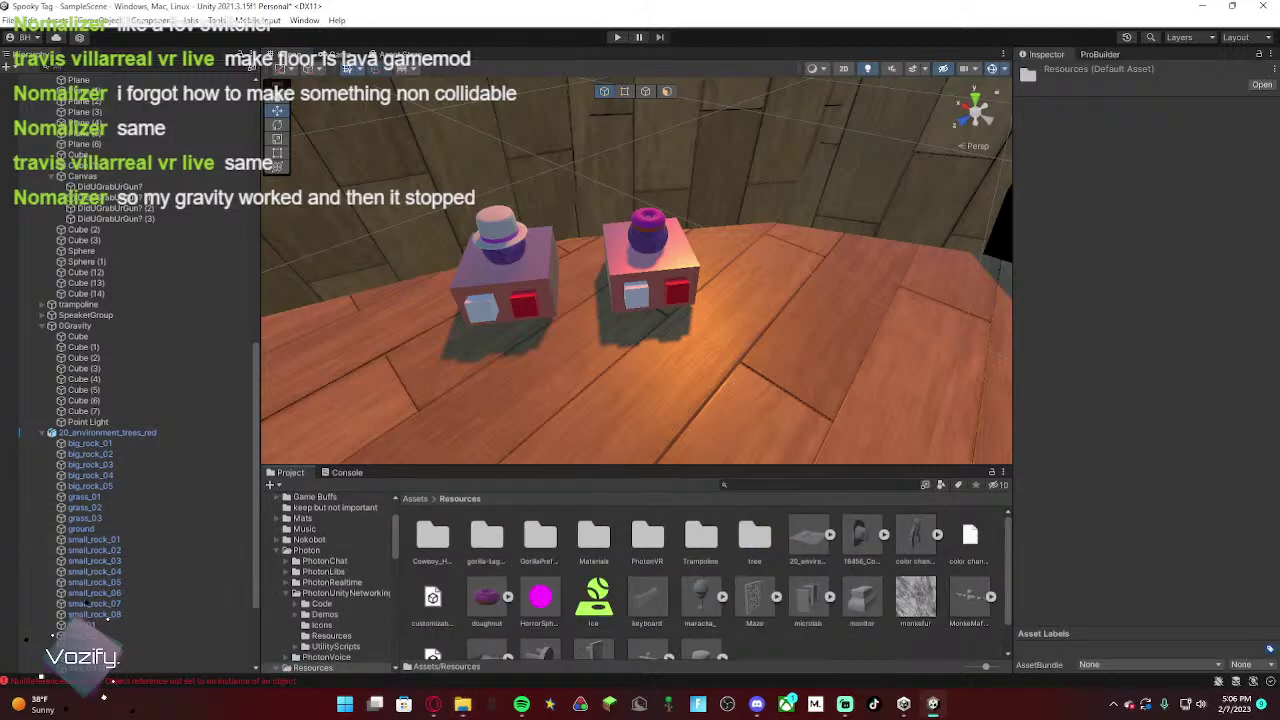
scroll(850, 560, down, 1)
scroll(805, 615, up, 1)
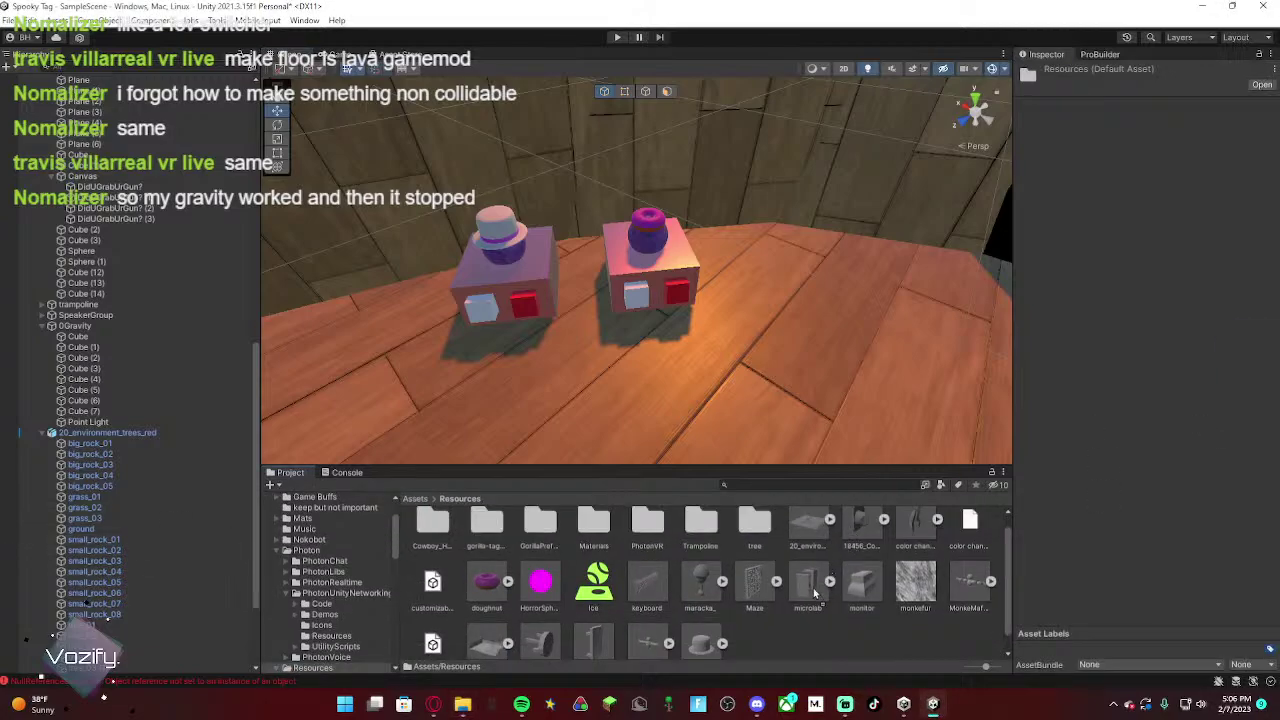
right_drag(865, 438, 715, 405)
scroll(664, 656, down, 1)
click(655, 627)
click(593, 628)
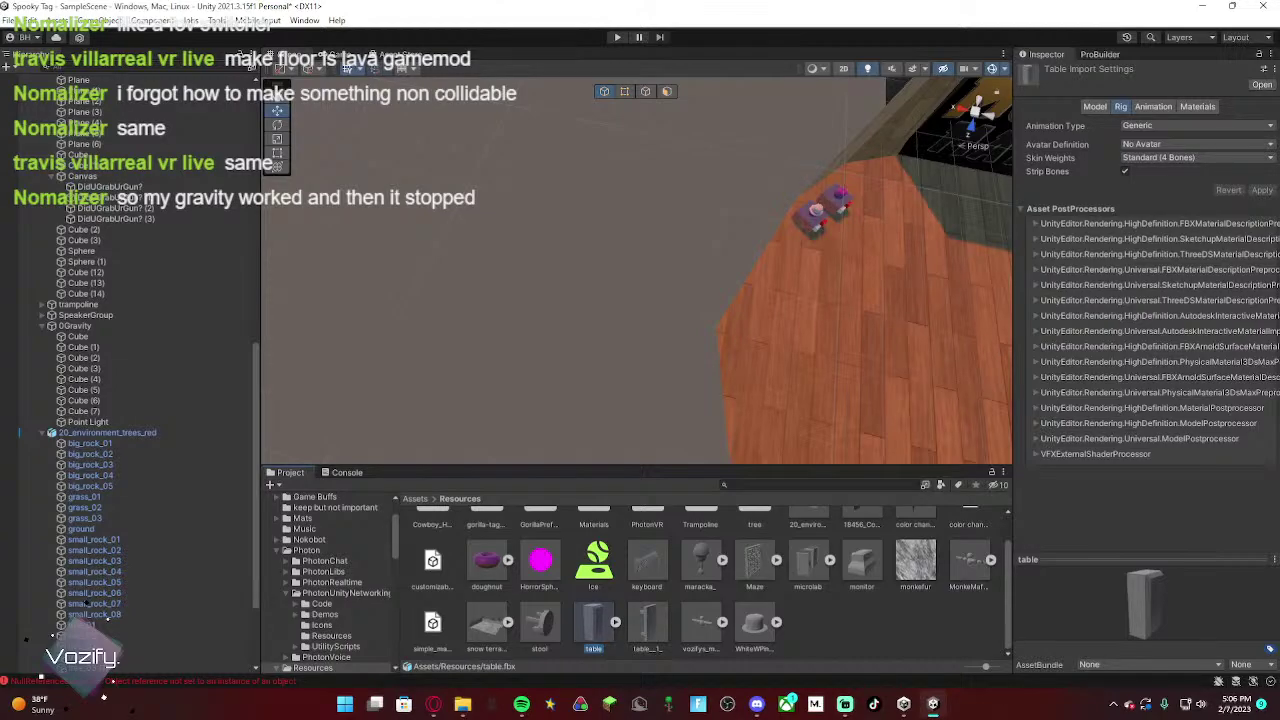
drag(600, 630, 527, 281)
Step: Move the table over the wooden floor beside the hat and donut stands, to about X -210, Y 0, Z 103
right_drag(527, 281, 577, 251)
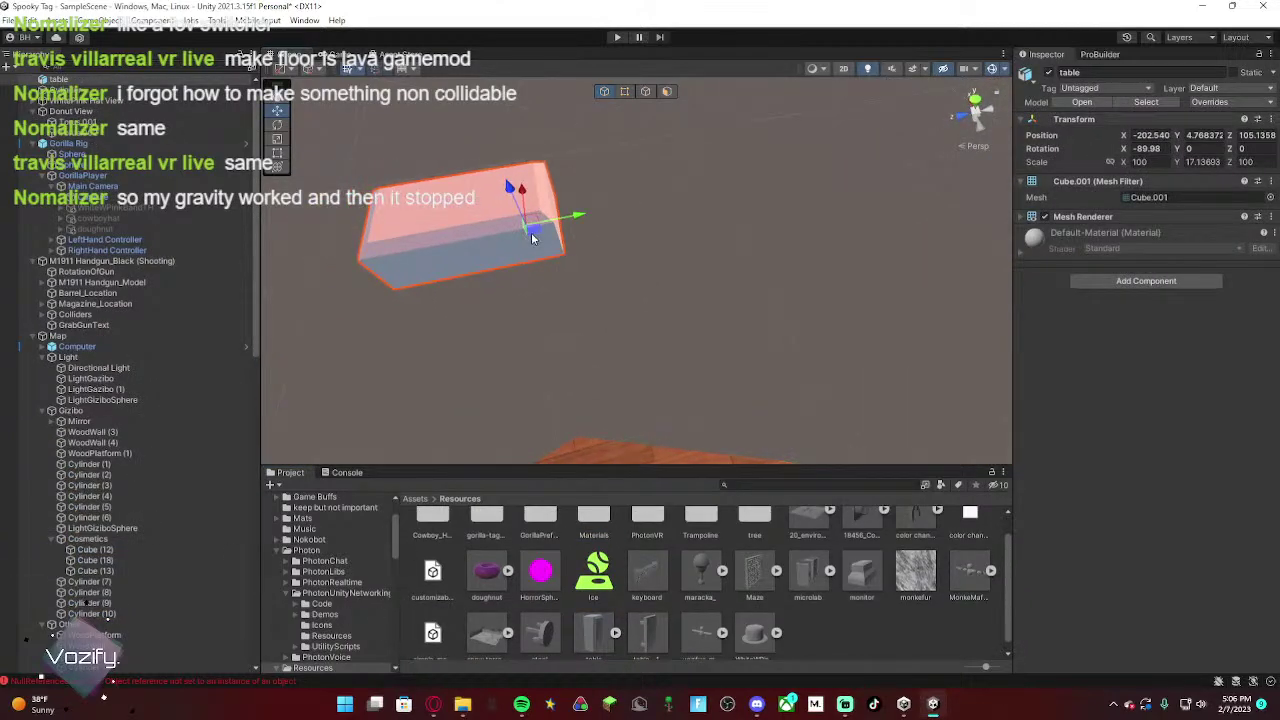
drag(532, 234, 640, 436)
right_drag(640, 436, 571, 332)
drag(602, 329, 677, 306)
click(556, 346)
drag(580, 332, 645, 318)
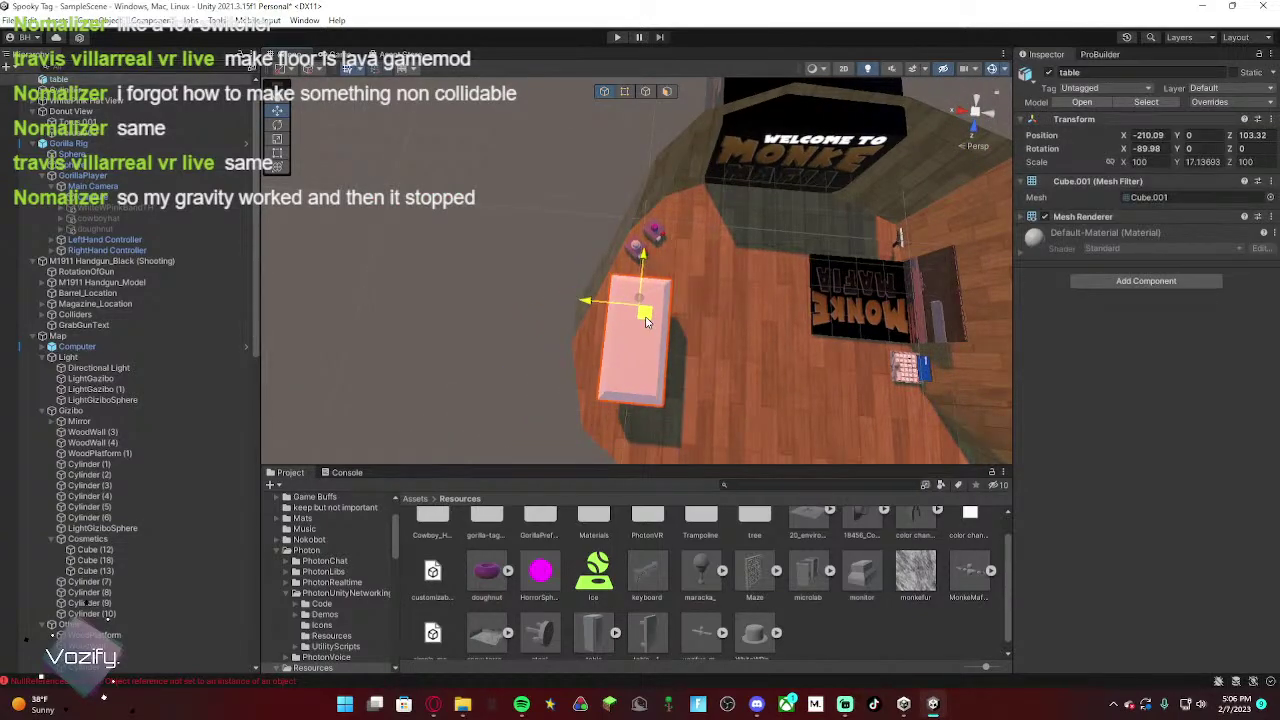
Step: Scale the table down uniformly to about 31.9 on X and Z and 5.5 on Y
right_drag(645, 318, 725, 364)
right_drag(426, 125, 457, 48)
click(272, 143)
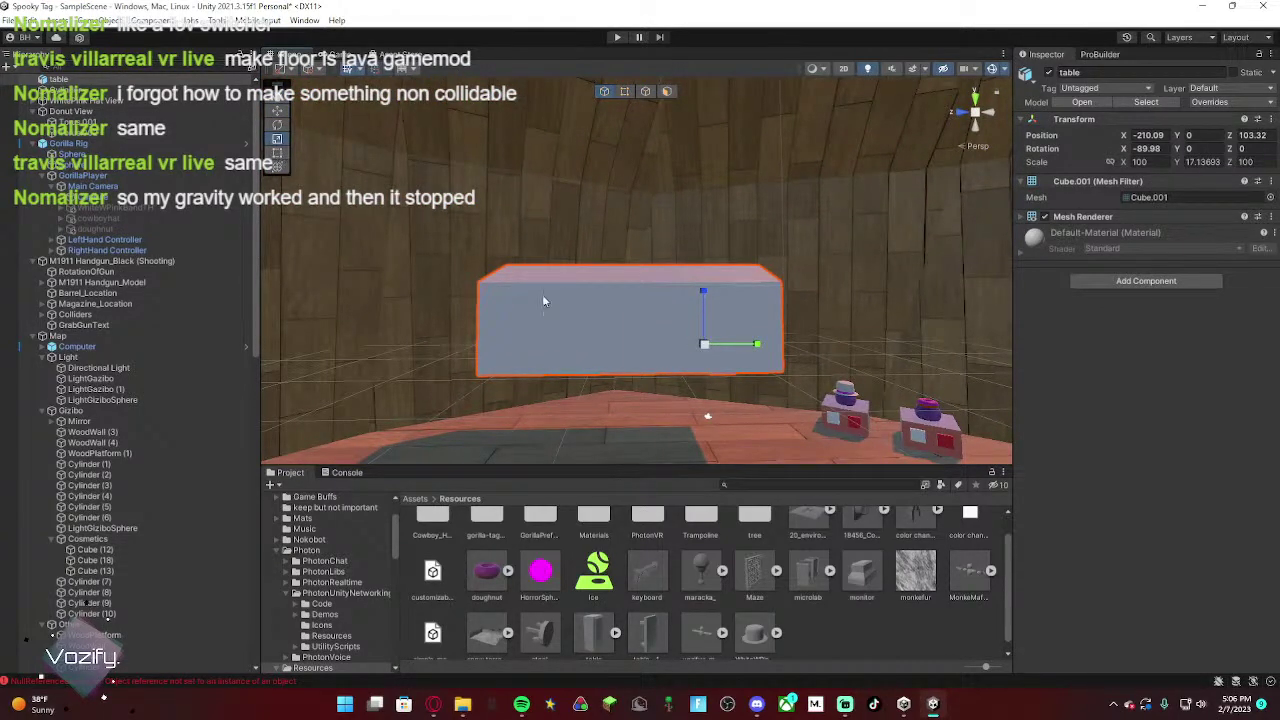
drag(704, 344, 672, 366)
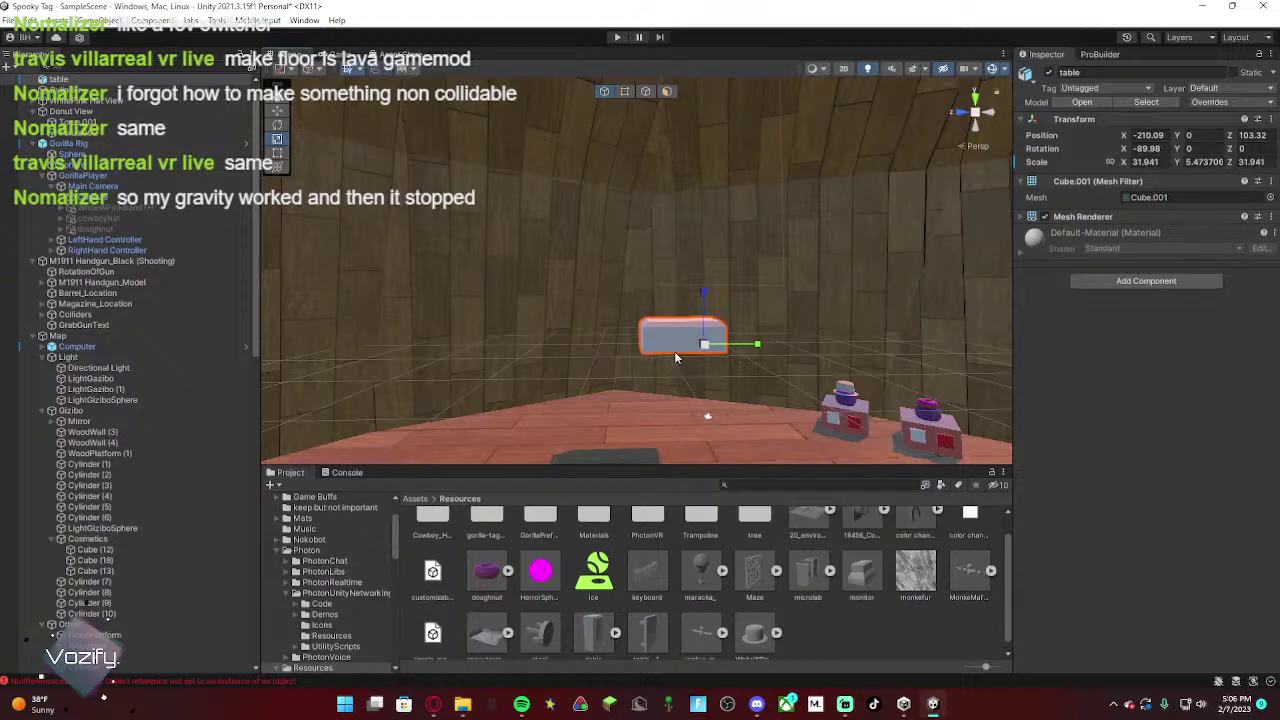
right_drag(677, 357, 790, 363)
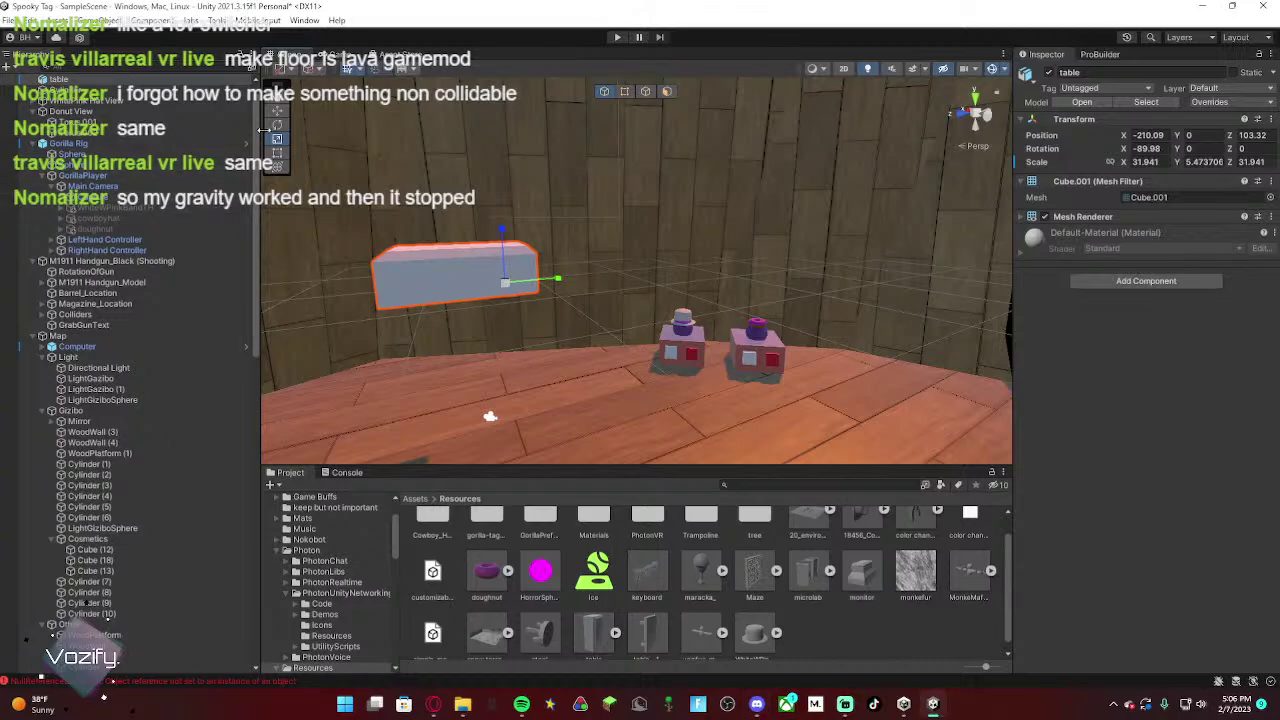
Step: Rotate the table to about 21.4° on Z and move it behind the hat stand, to about X -209.6, Z 101.2
key(e)
drag(543, 288, 519, 292)
right_drag(643, 250, 594, 323)
drag(591, 320, 585, 332)
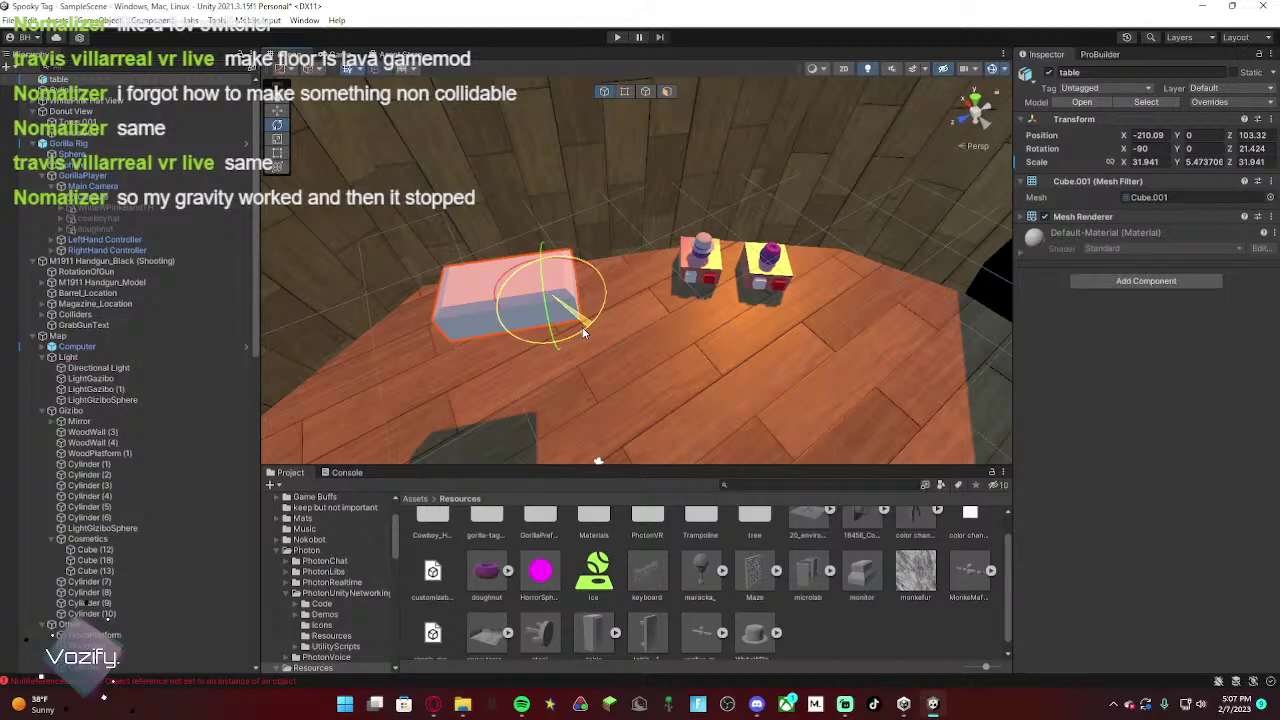
drag(585, 332, 668, 214)
click(277, 110)
scroll(604, 570, down, 1)
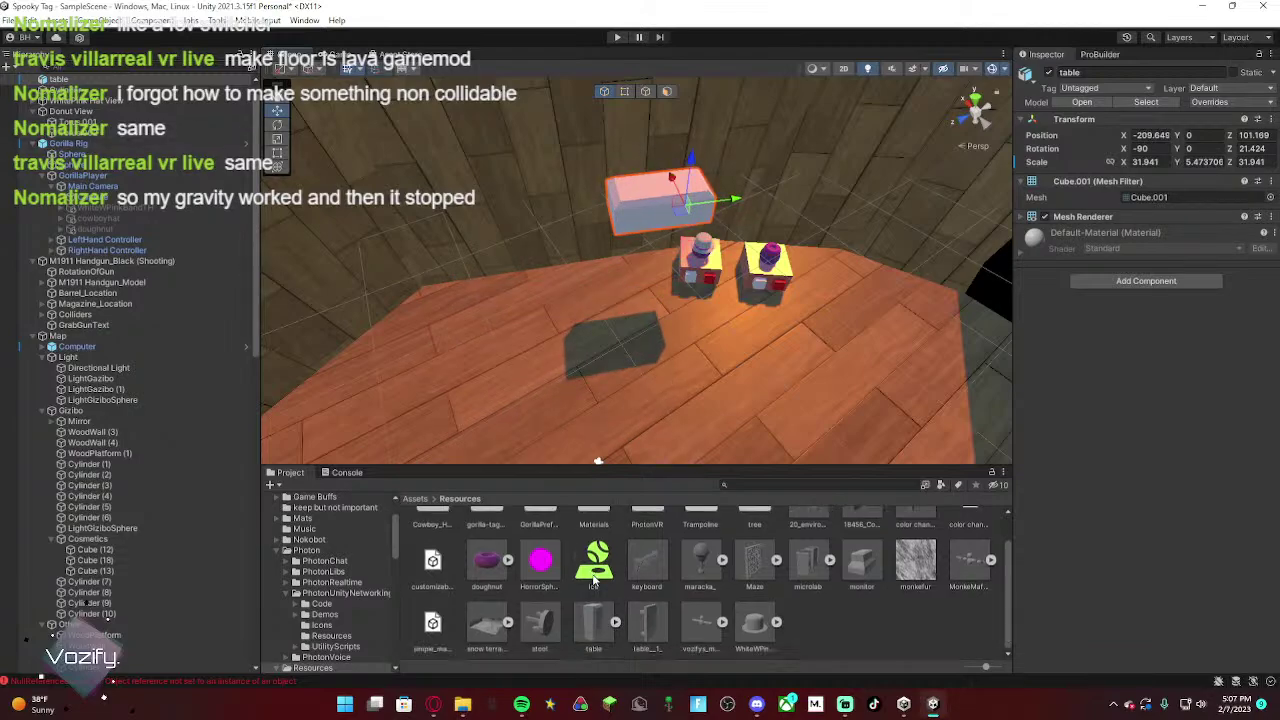
click(418, 499)
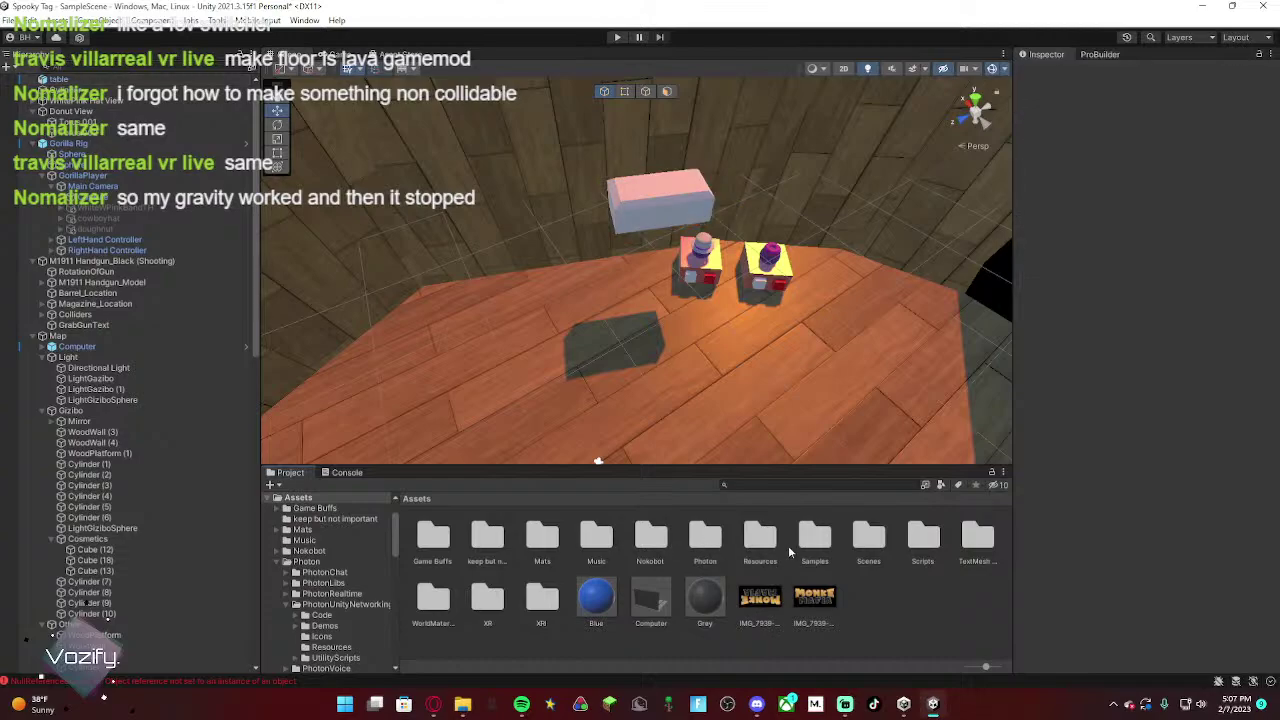
click(763, 540)
click(590, 545)
double_click(548, 543)
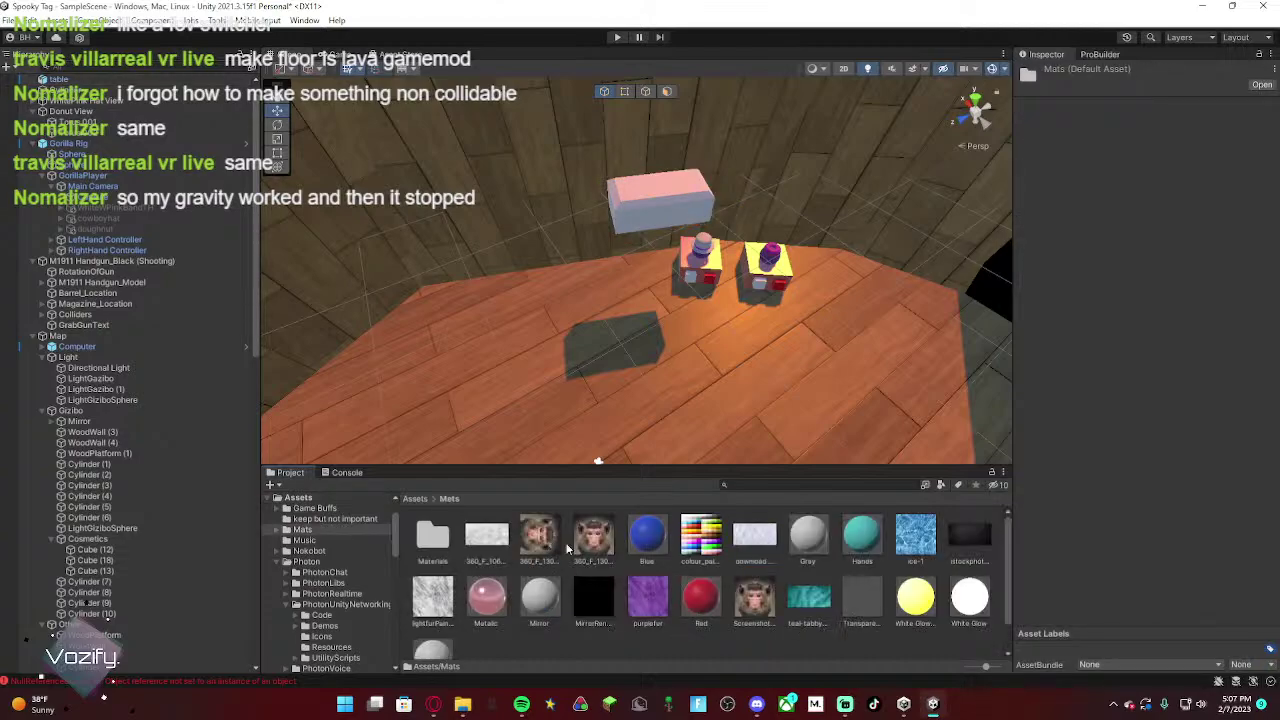
right_click(750, 648)
mouse_move(905, 272)
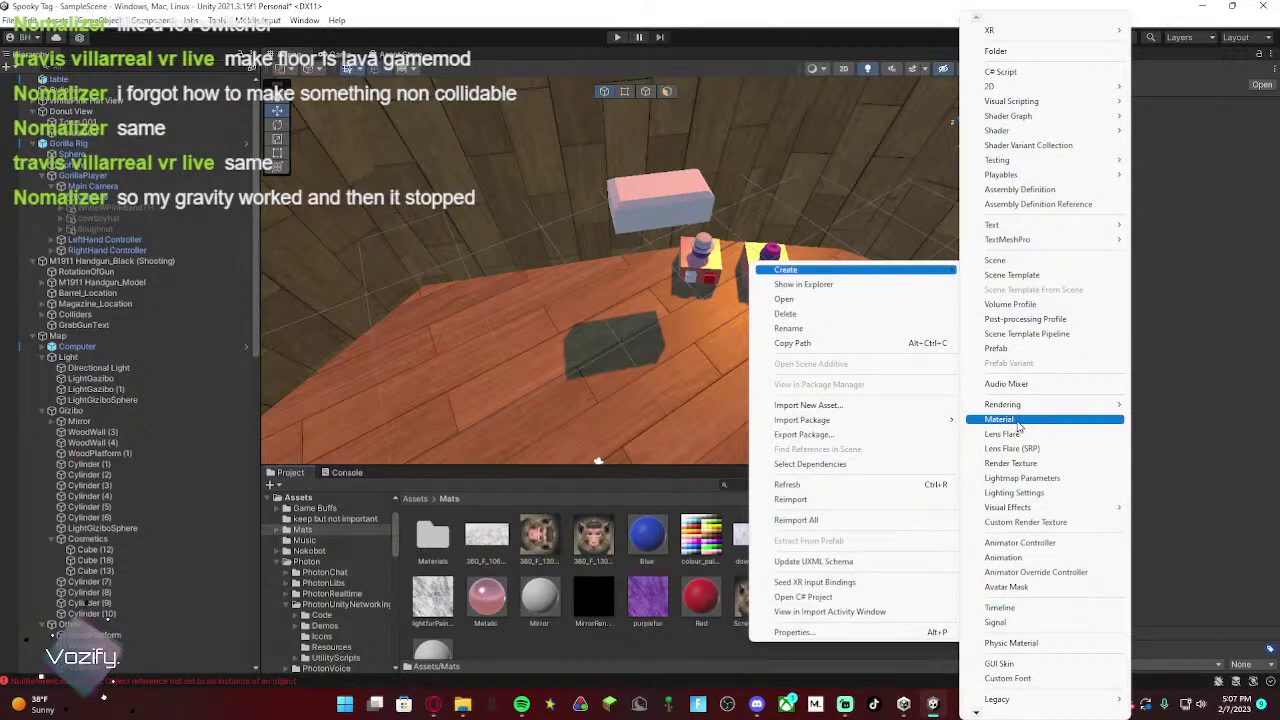
click(578, 640)
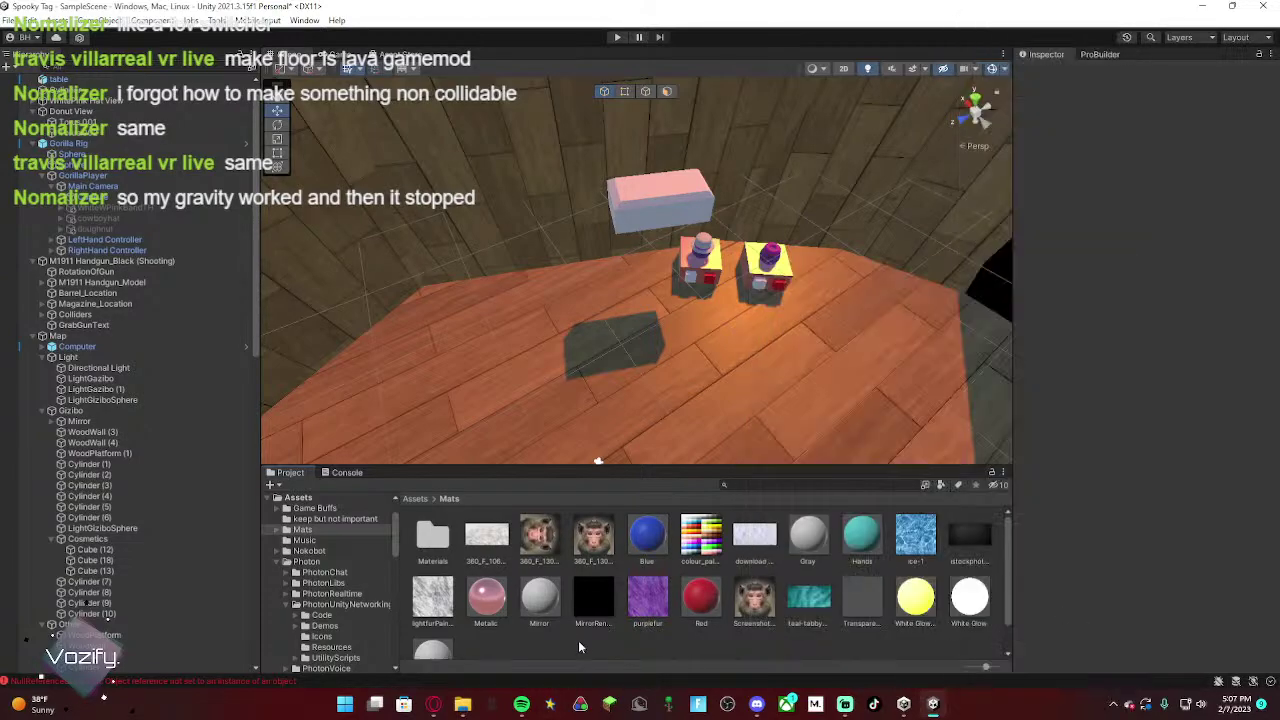
Step: Apply the Planks_Wood_16 material from the Free Stylized Textures folder to the table
click(412, 498)
double_click(436, 540)
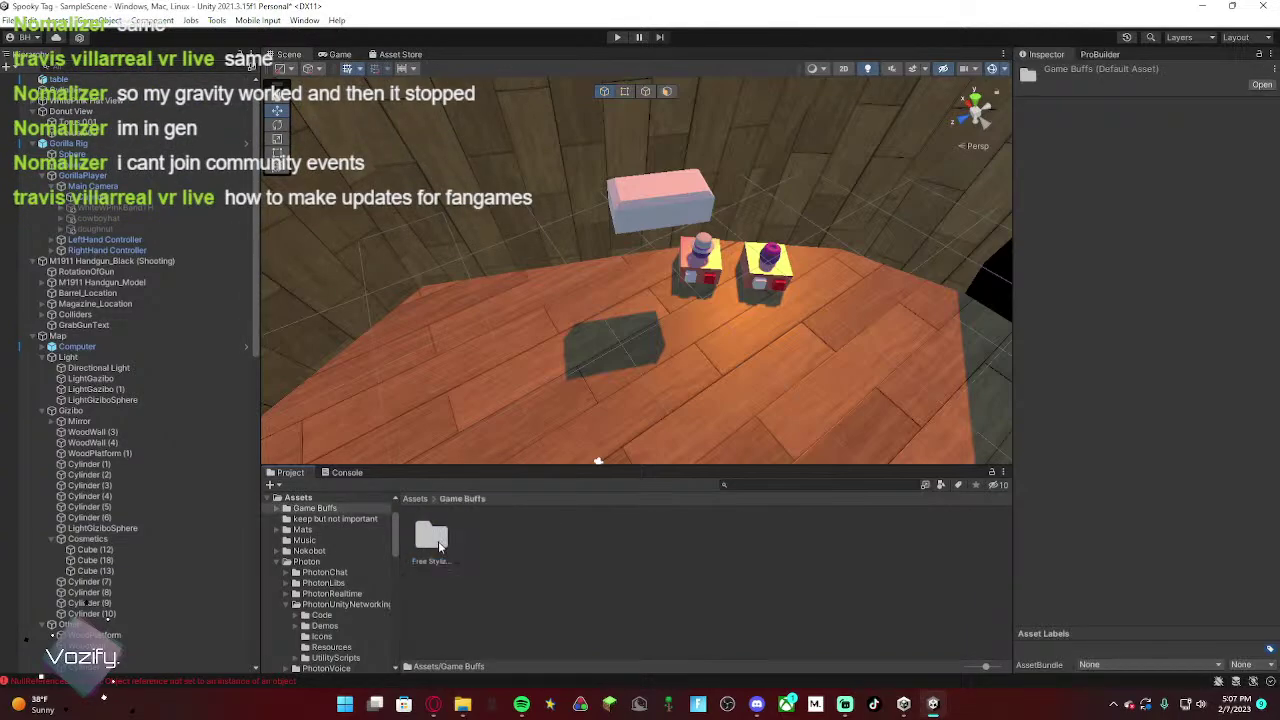
double_click(447, 546)
double_click(485, 542)
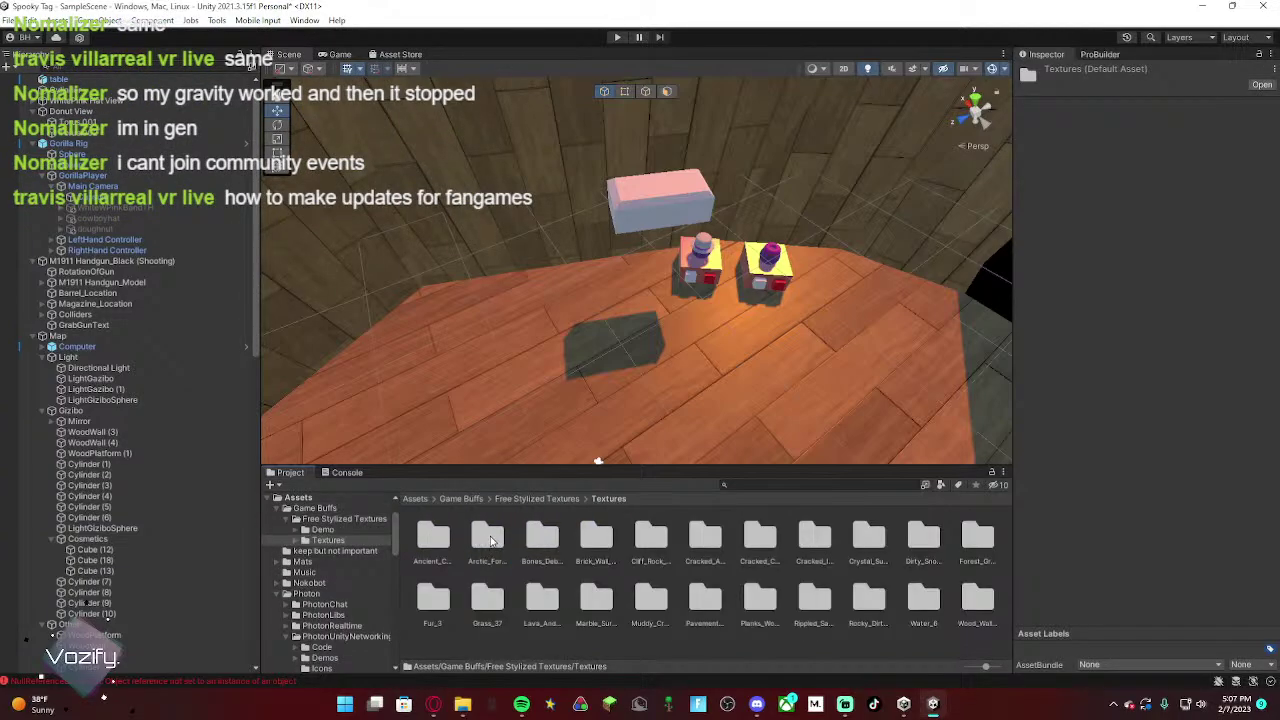
double_click(766, 612)
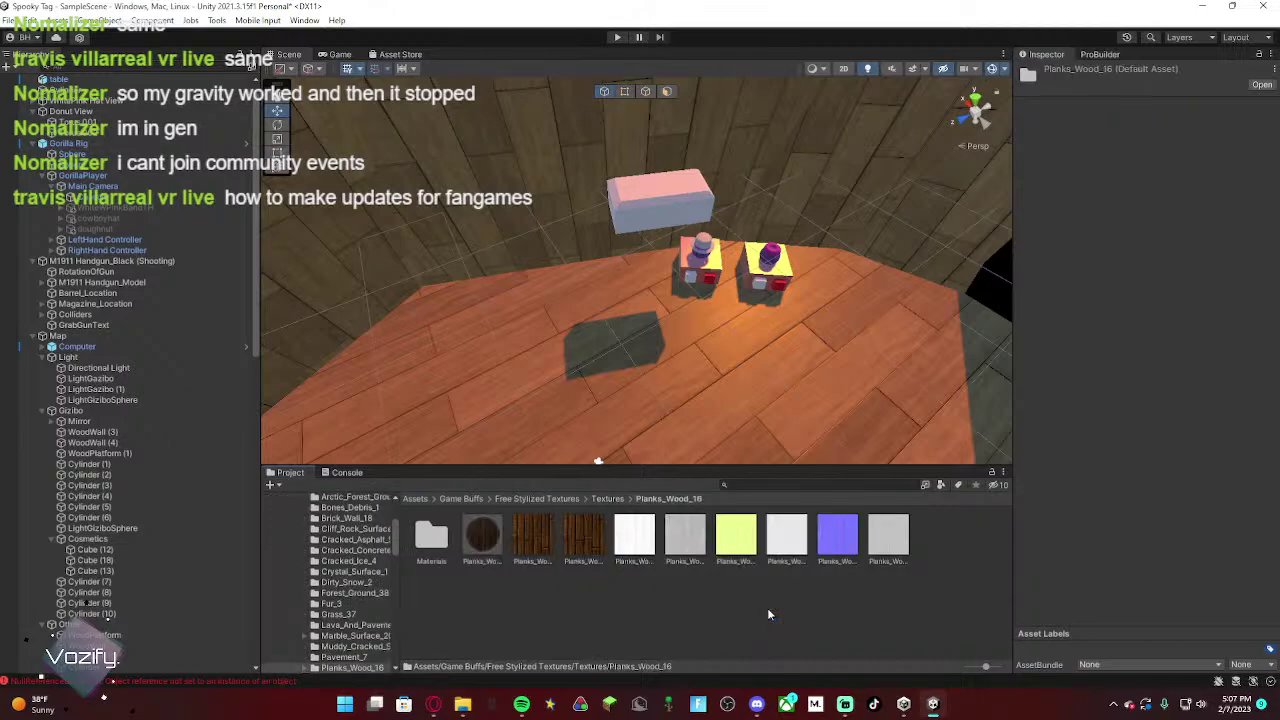
drag(492, 550, 660, 226)
right_drag(680, 315, 551, 253)
Step: Try the Planks_Wood_16 albedo texture on the table in place of the ready-made material
click(484, 552)
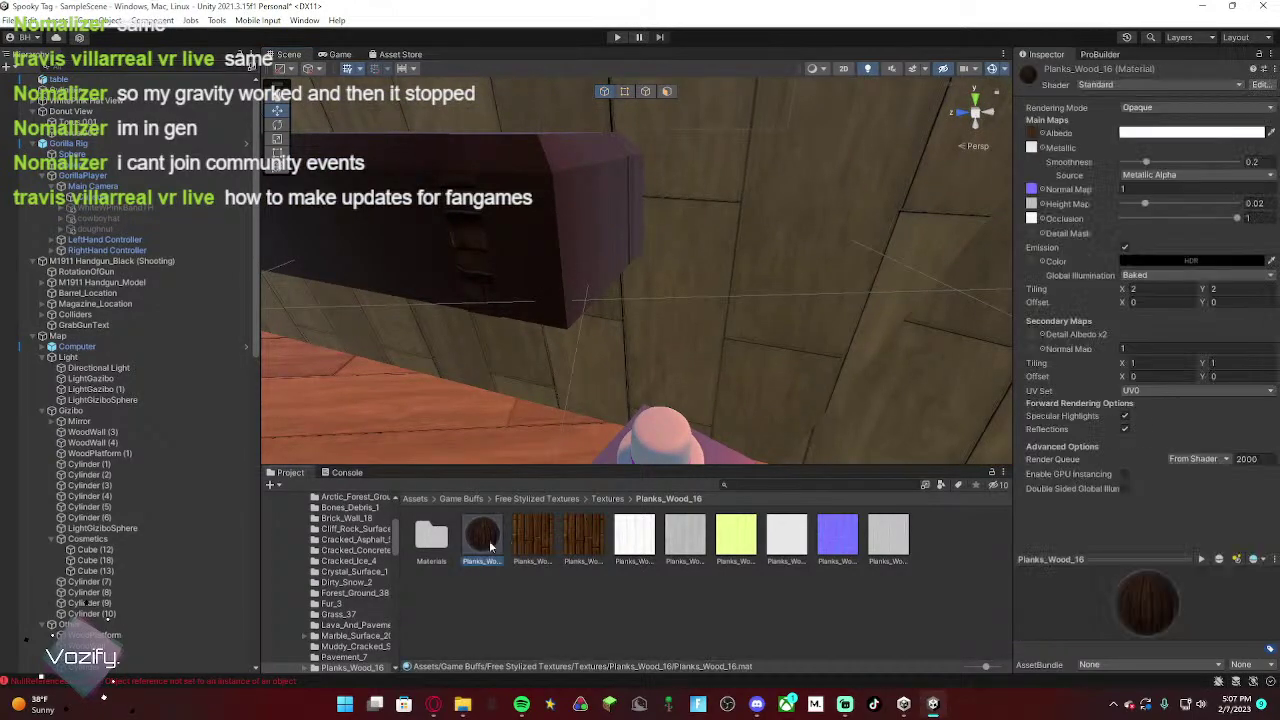
right_drag(700, 310, 625, 388)
drag(533, 536, 803, 184)
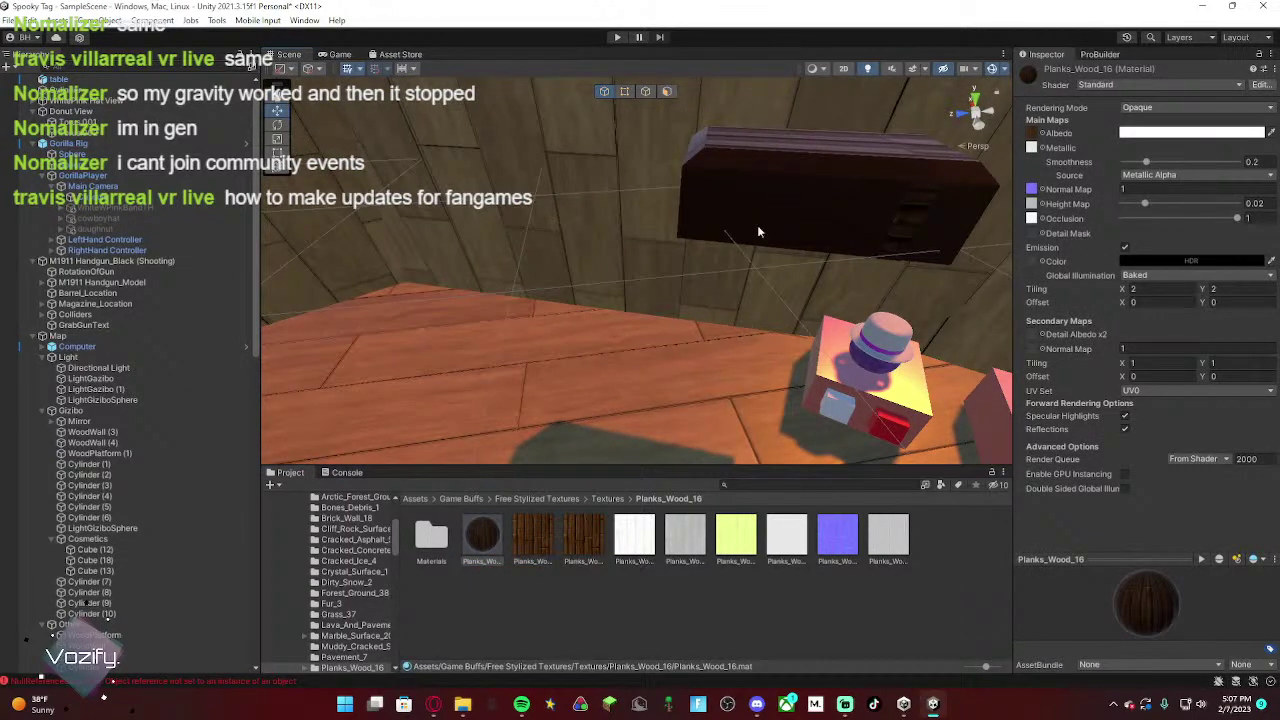
click(757, 232)
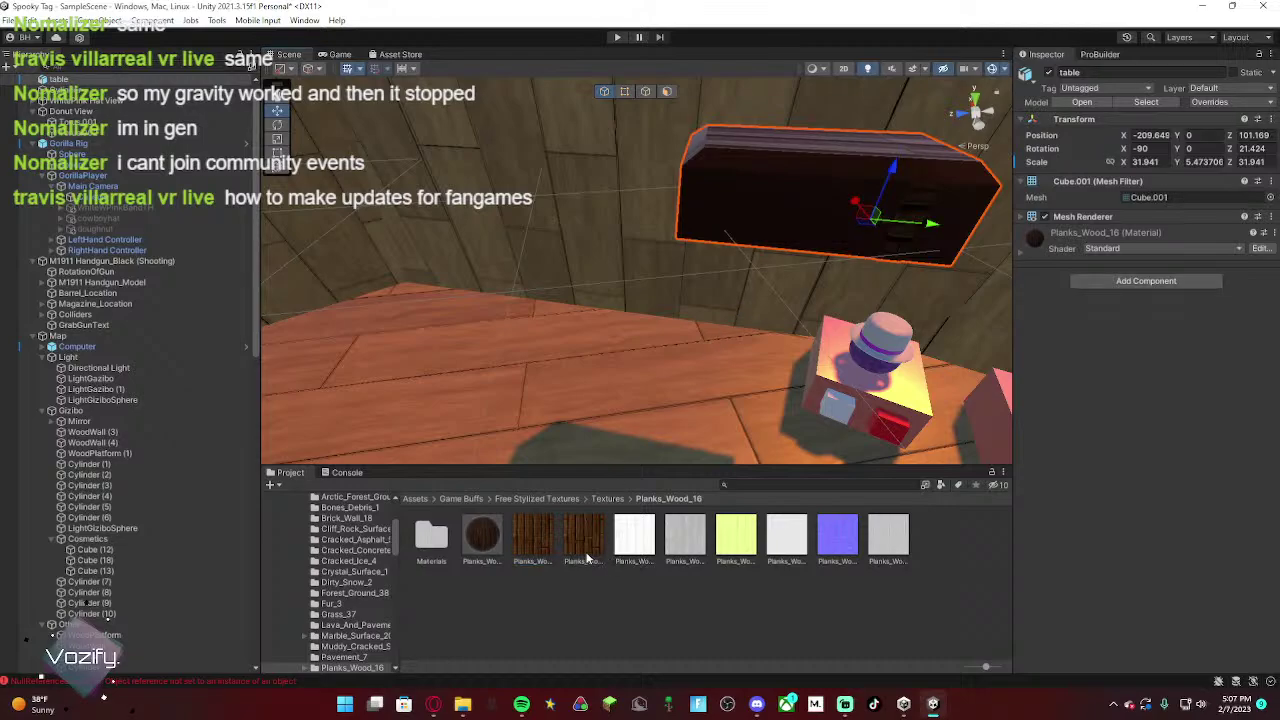
drag(818, 168, 818, 172)
drag(551, 514, 811, 223)
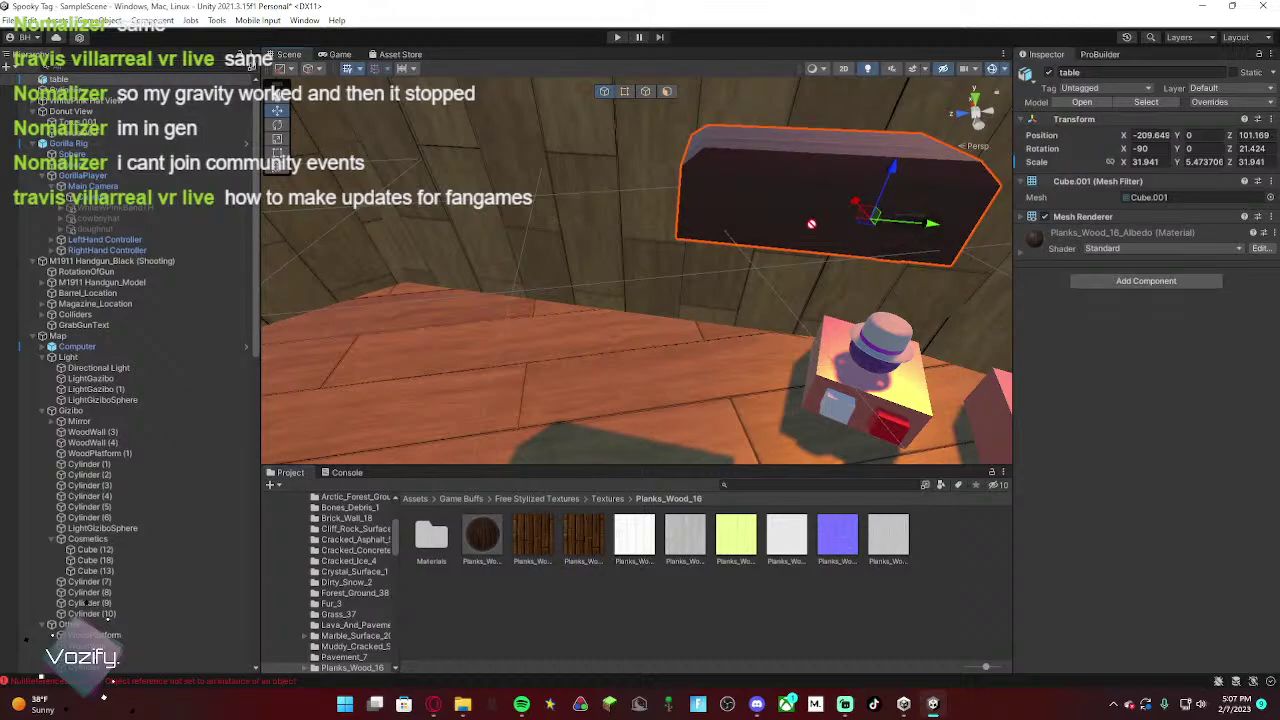
click(533, 535)
click(881, 168)
drag(539, 525, 775, 235)
Step: Reapply the Planks_Wood_16 material to the table
right_drag(757, 272, 714, 266)
right_drag(862, 286, 880, 332)
drag(493, 563, 753, 213)
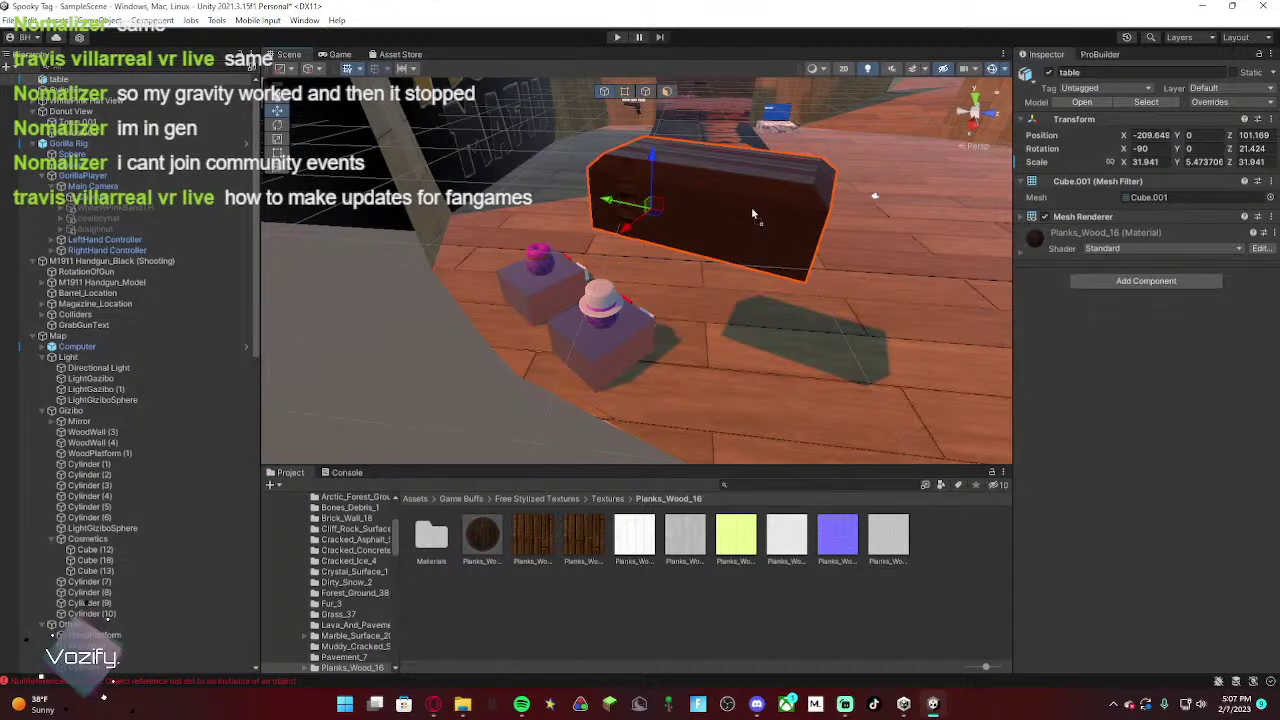
right_drag(723, 273, 334, 184)
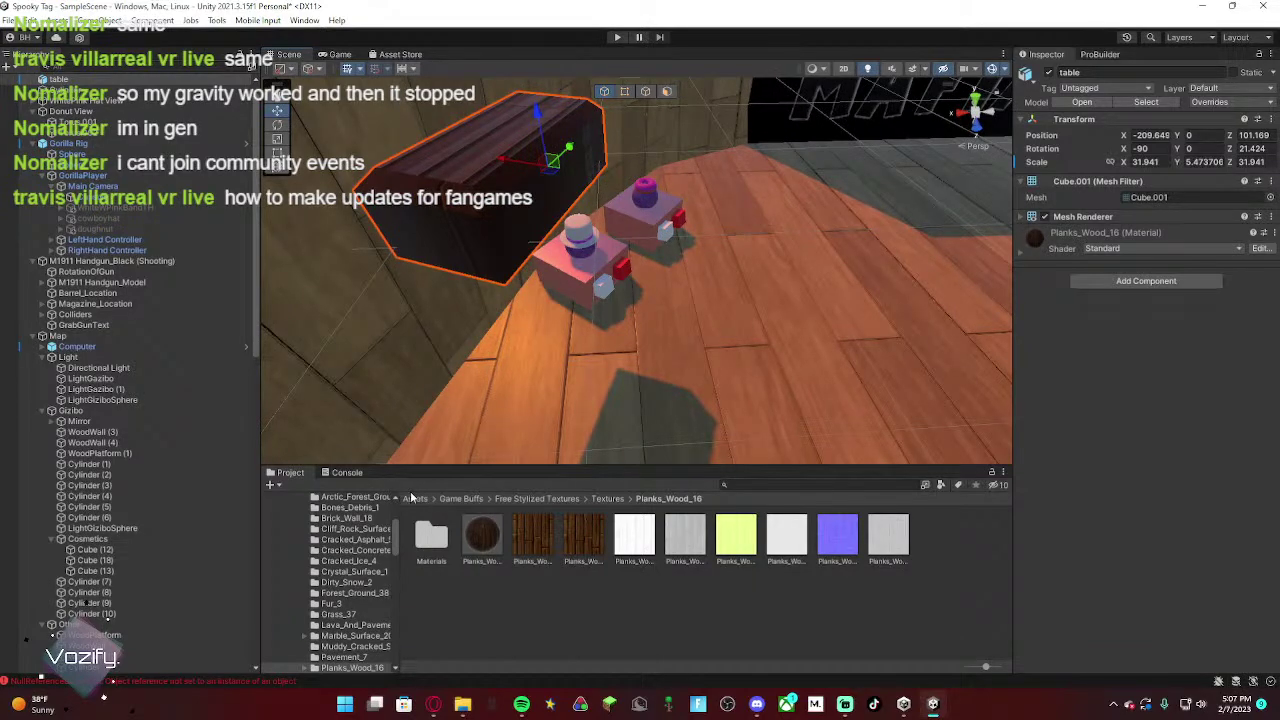
Step: Try to add a new material to the Mats folder
click(413, 498)
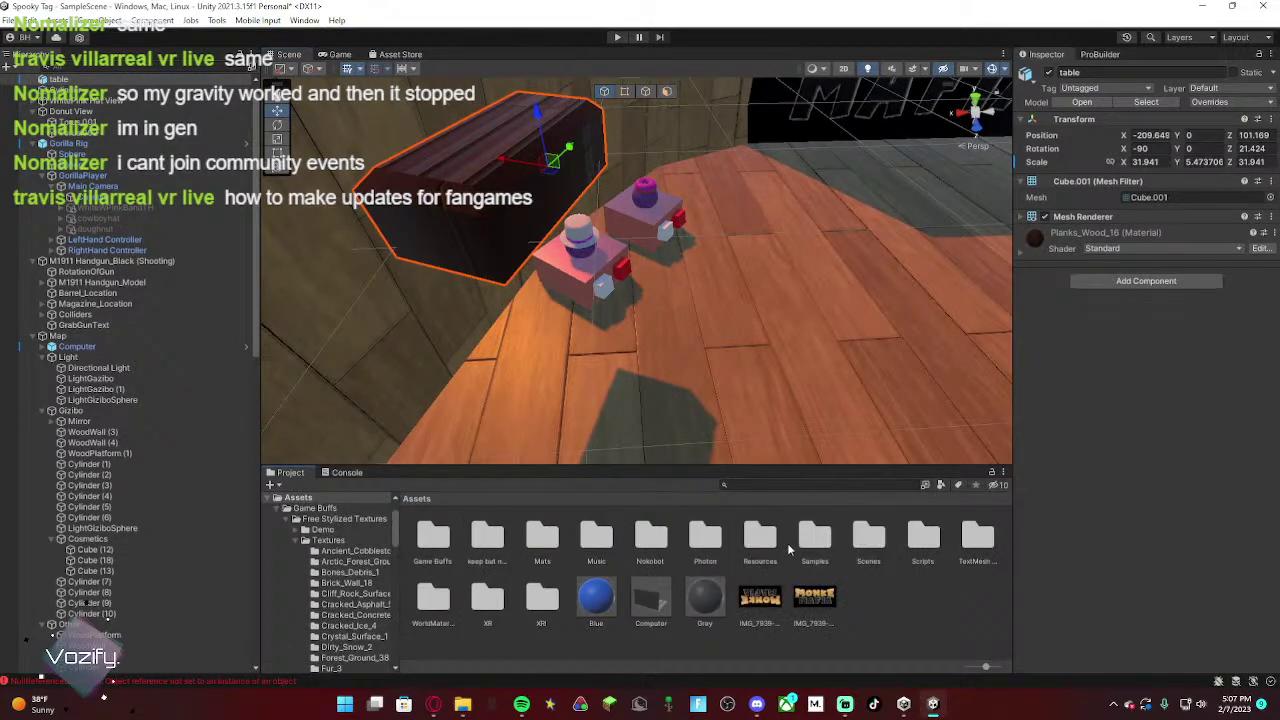
double_click(424, 545)
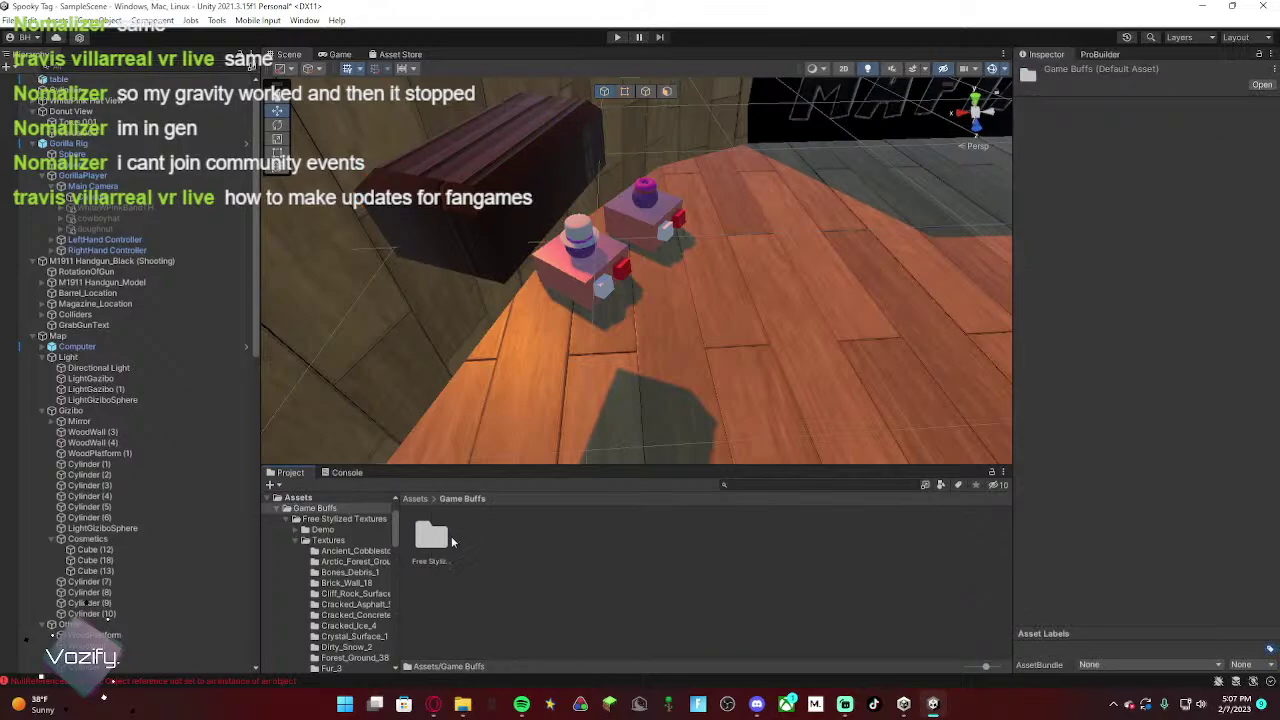
click(420, 500)
double_click(543, 535)
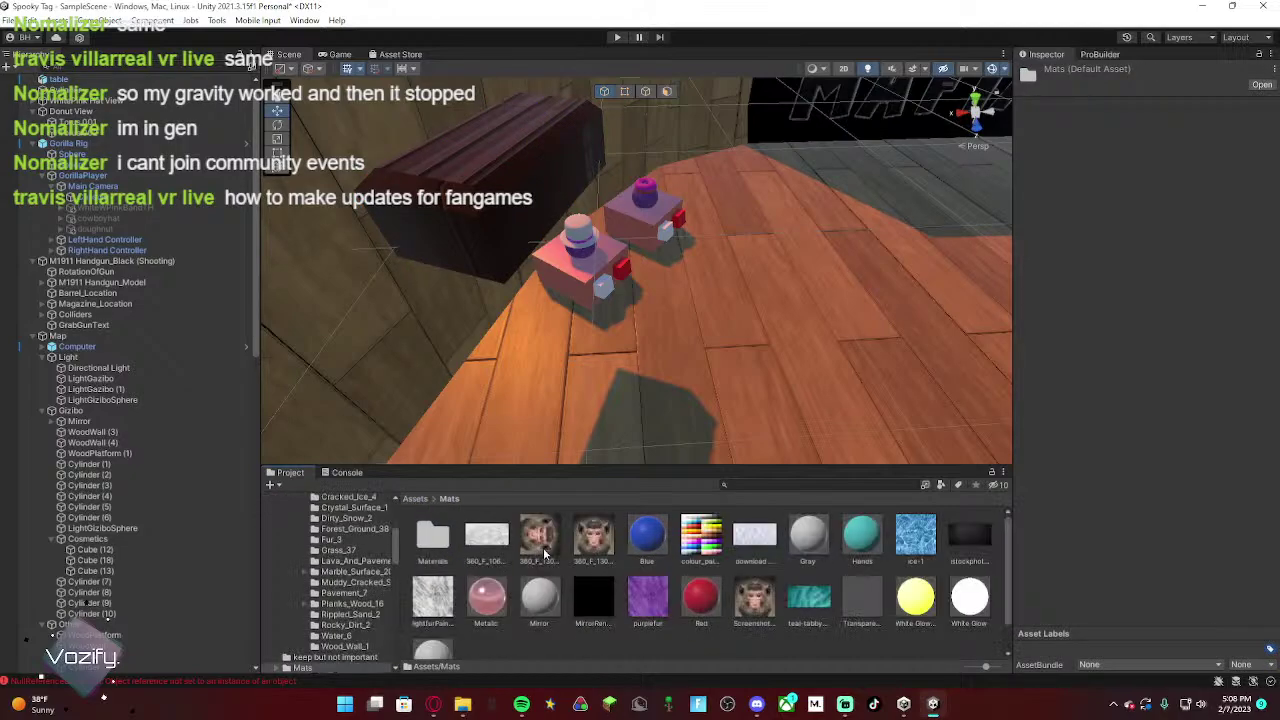
right_click(574, 647)
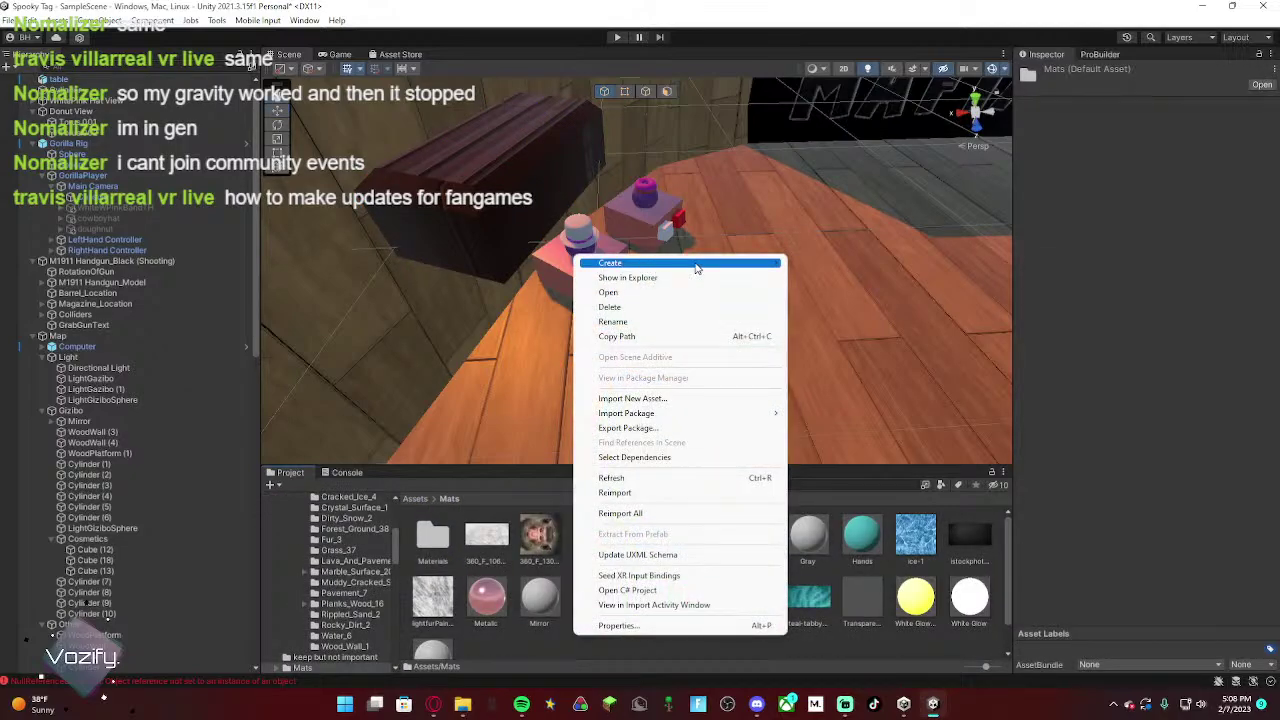
mouse_move(700, 262)
click(875, 420)
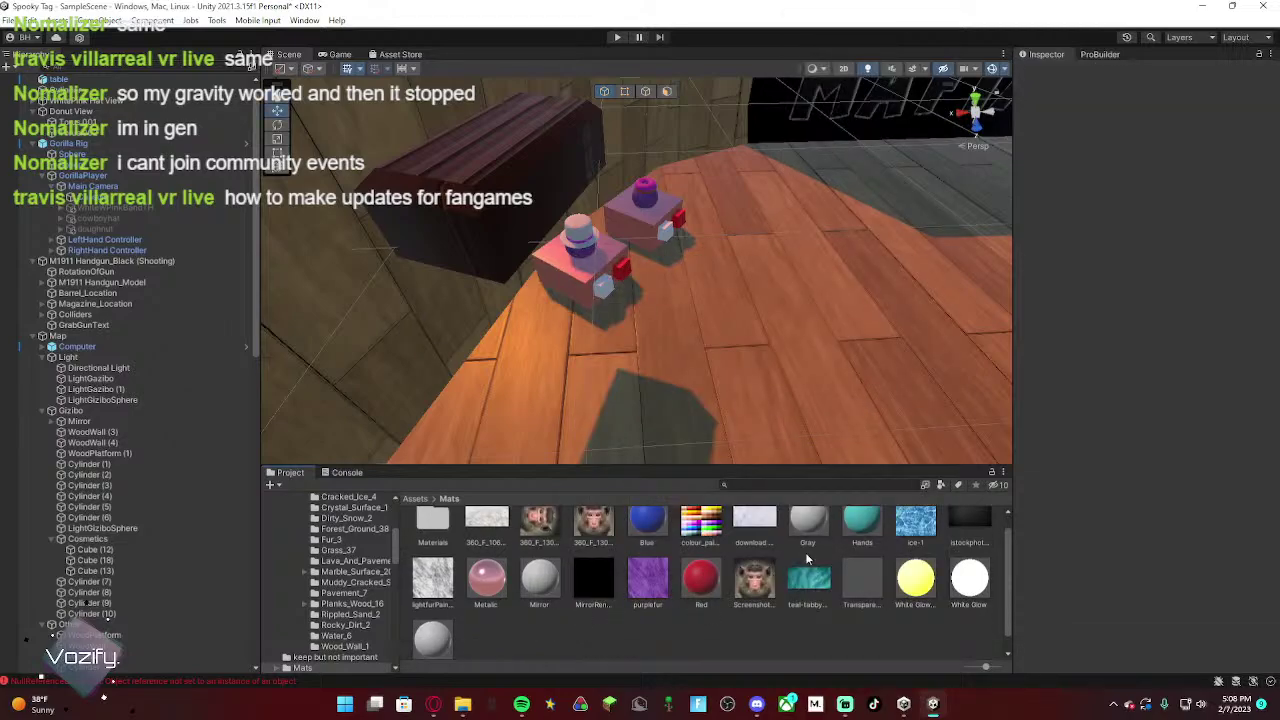
key(BackSpace)
Step: Create a new material in the Mats folder and keep its default name
double_click(537, 548)
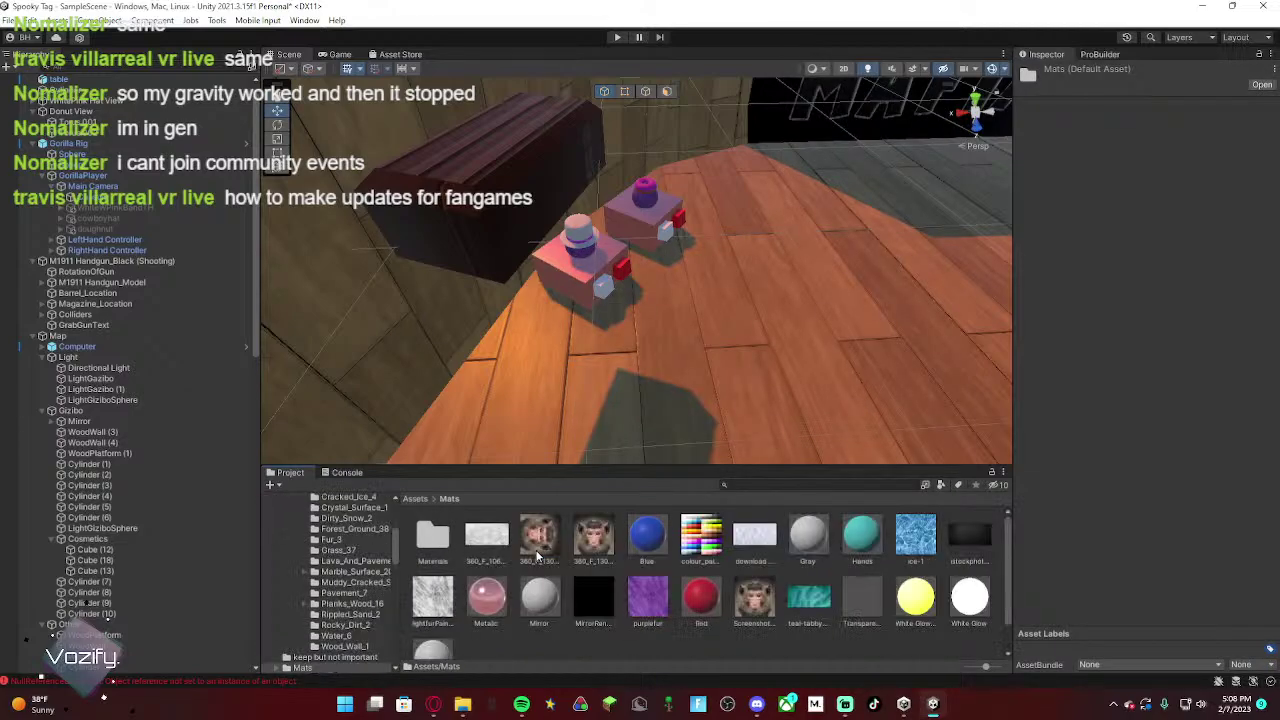
scroll(489, 625, down, 1)
scroll(650, 640, up, 1)
scroll(740, 625, down, 1)
right_click(730, 627)
mouse_move(820, 260)
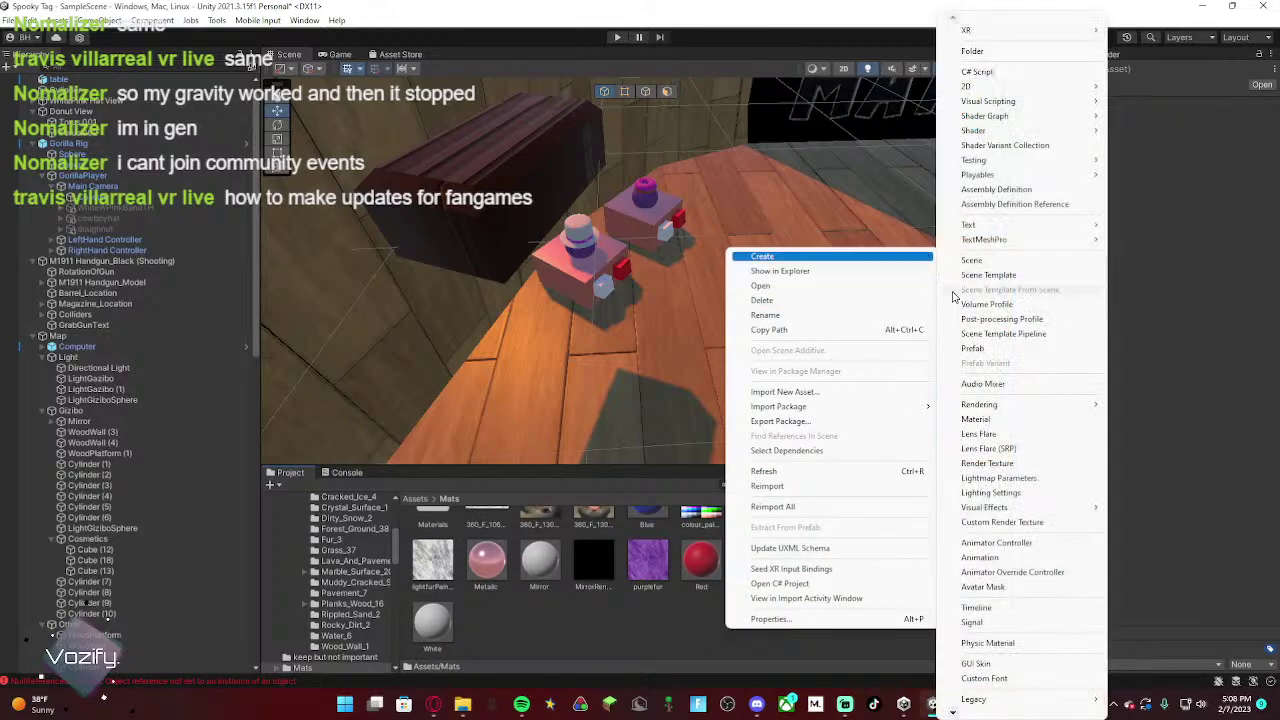
click(985, 420)
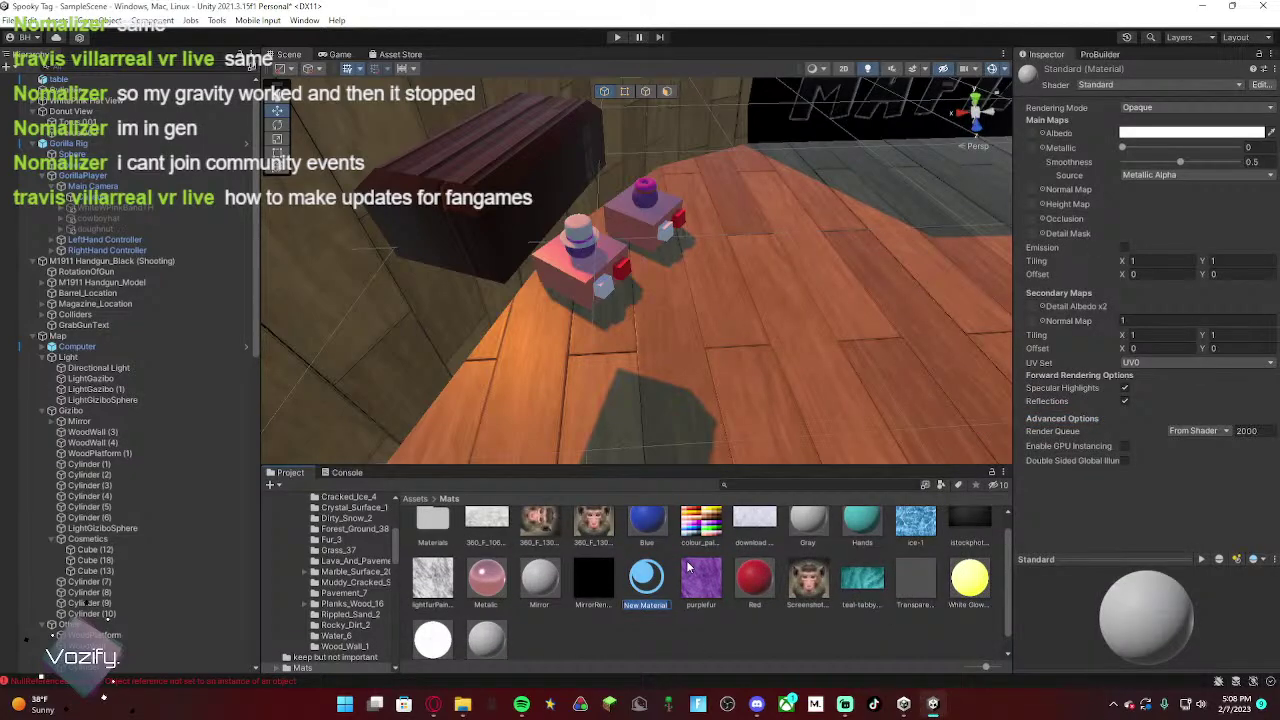
key(BackSpace)
key(Return)
Step: Look through the project's asset folders, ending in WorldMaterialsFree's Built-In_RPMaterials, for a ready-made material for the table
click(420, 499)
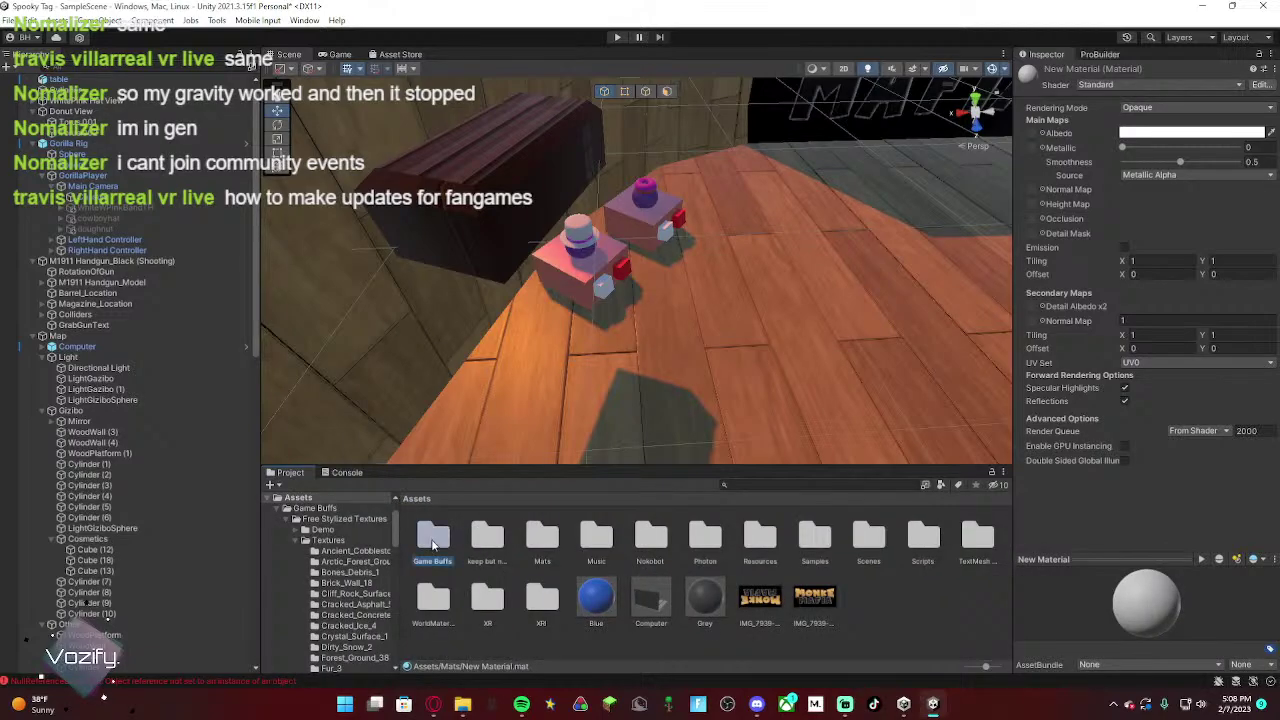
double_click(430, 535)
double_click(432, 536)
click(418, 499)
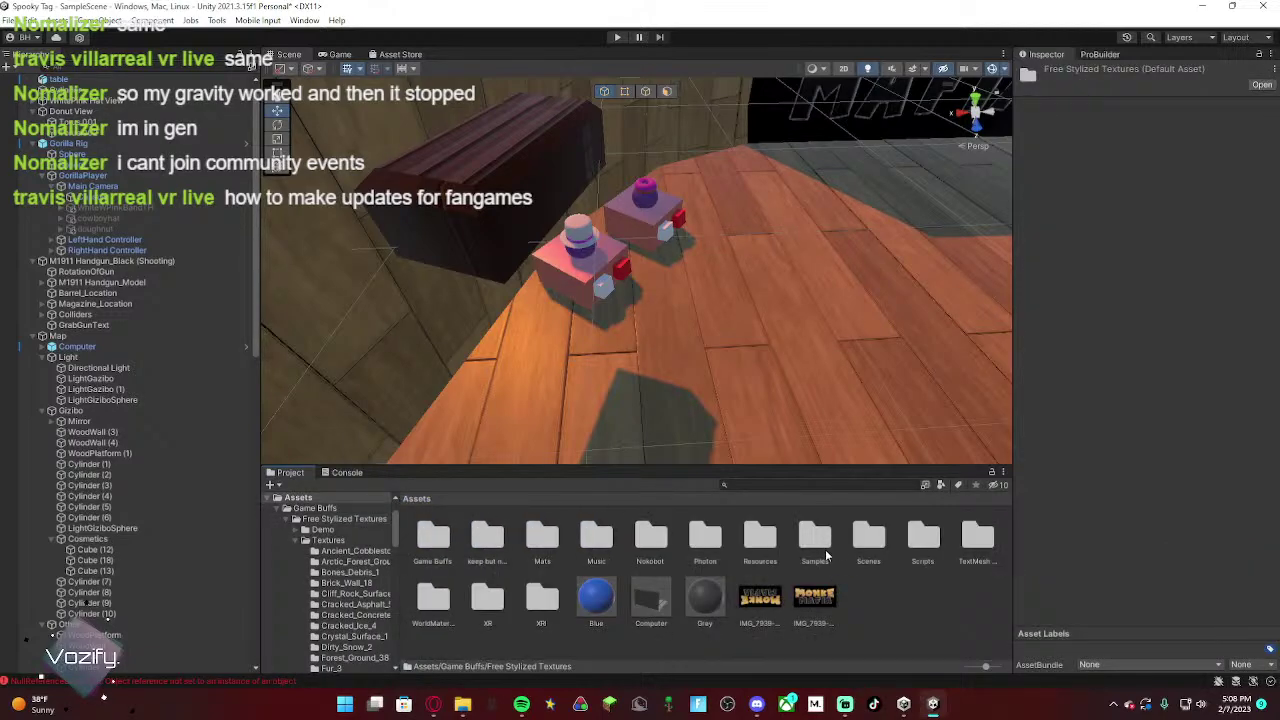
double_click(976, 538)
click(416, 499)
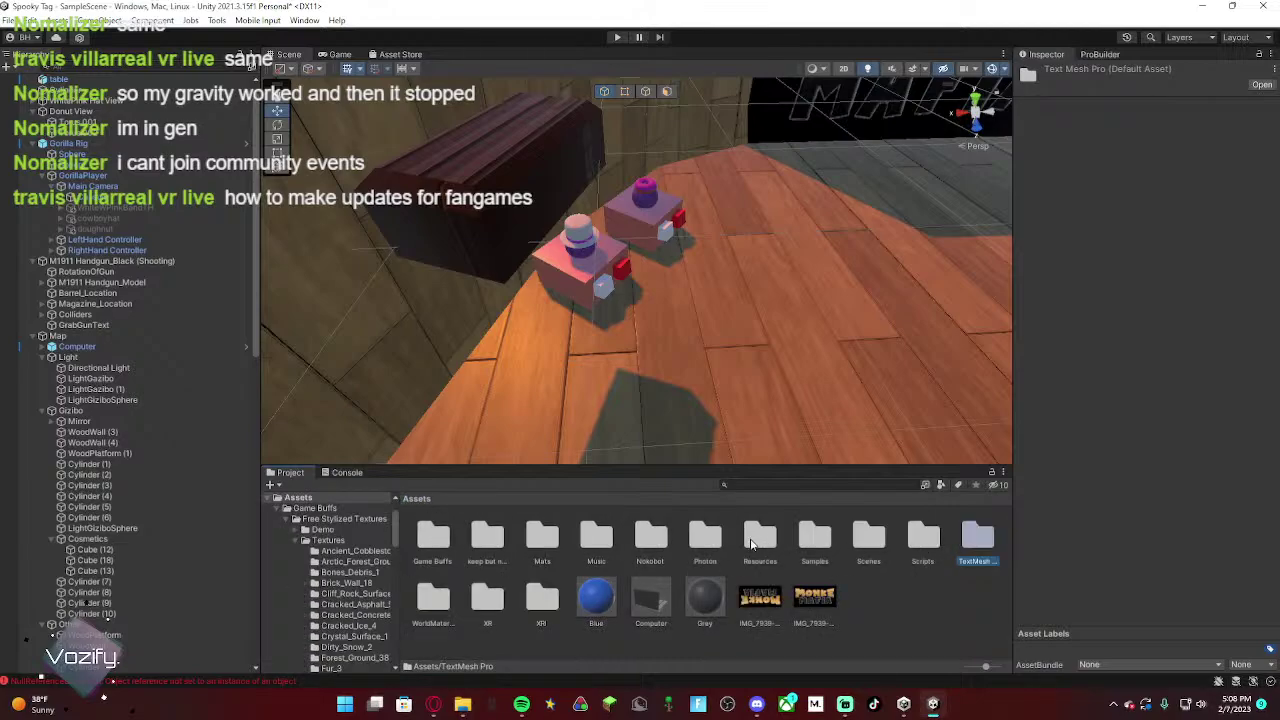
click(650, 542)
click(490, 538)
double_click(490, 538)
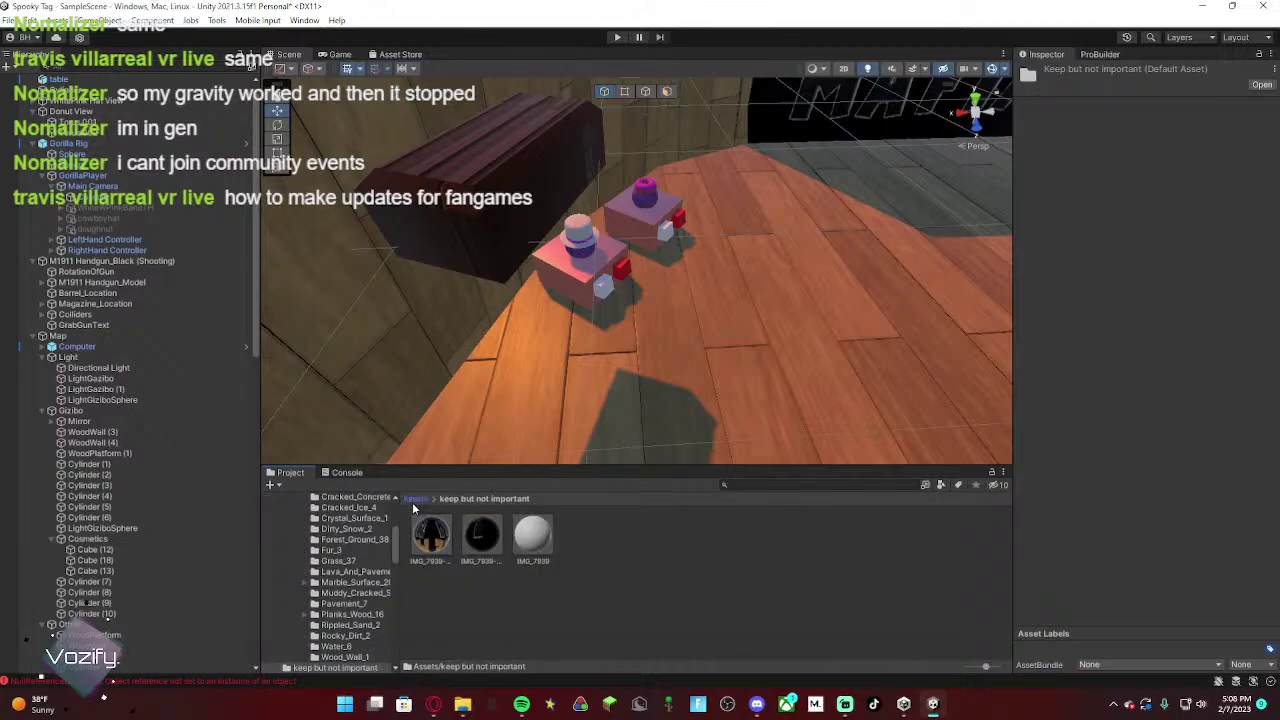
click(416, 499)
click(437, 598)
double_click(438, 598)
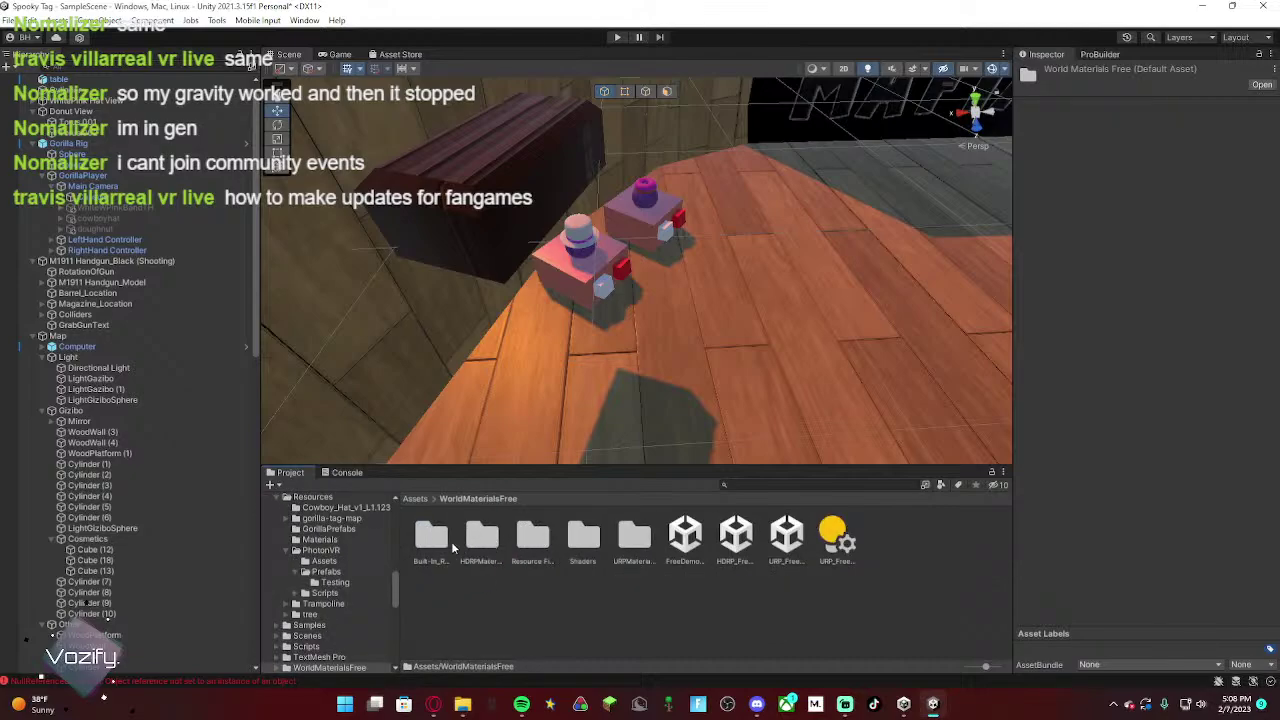
double_click(435, 540)
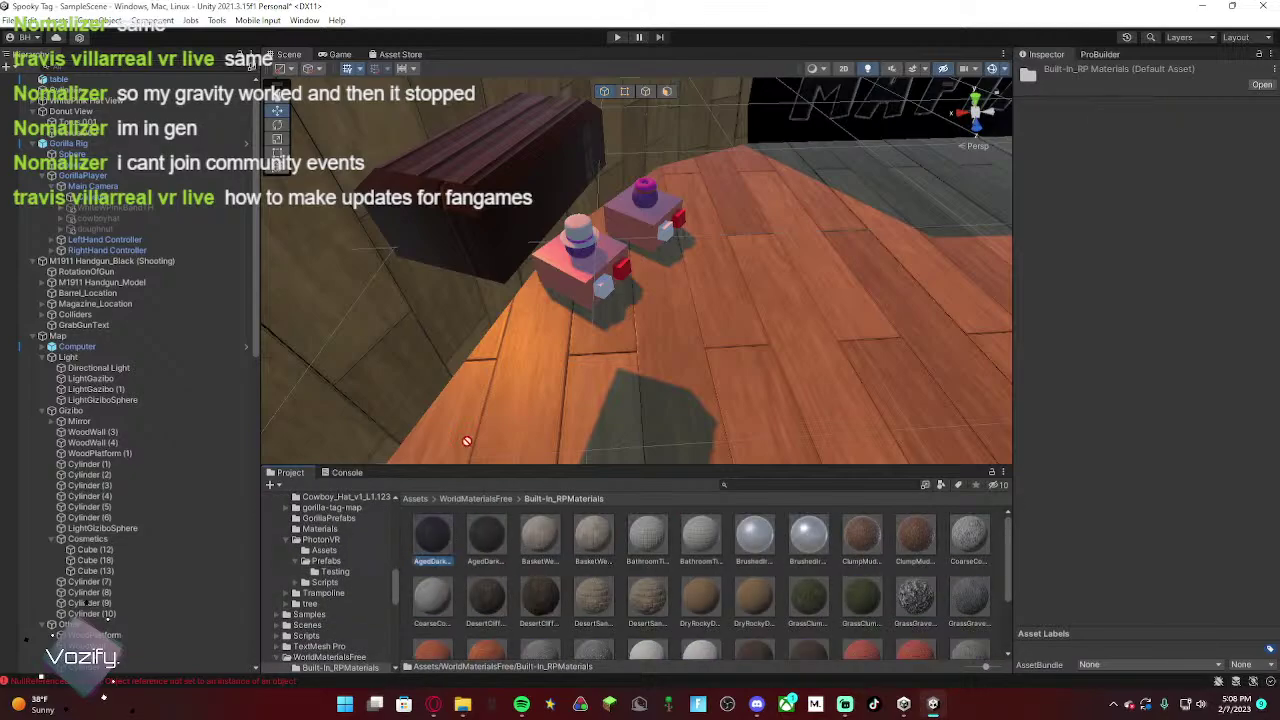
Step: Try the Aged Dark Wood_Standard Shader material on the table and inspect it from several sides
drag(488, 533, 499, 222)
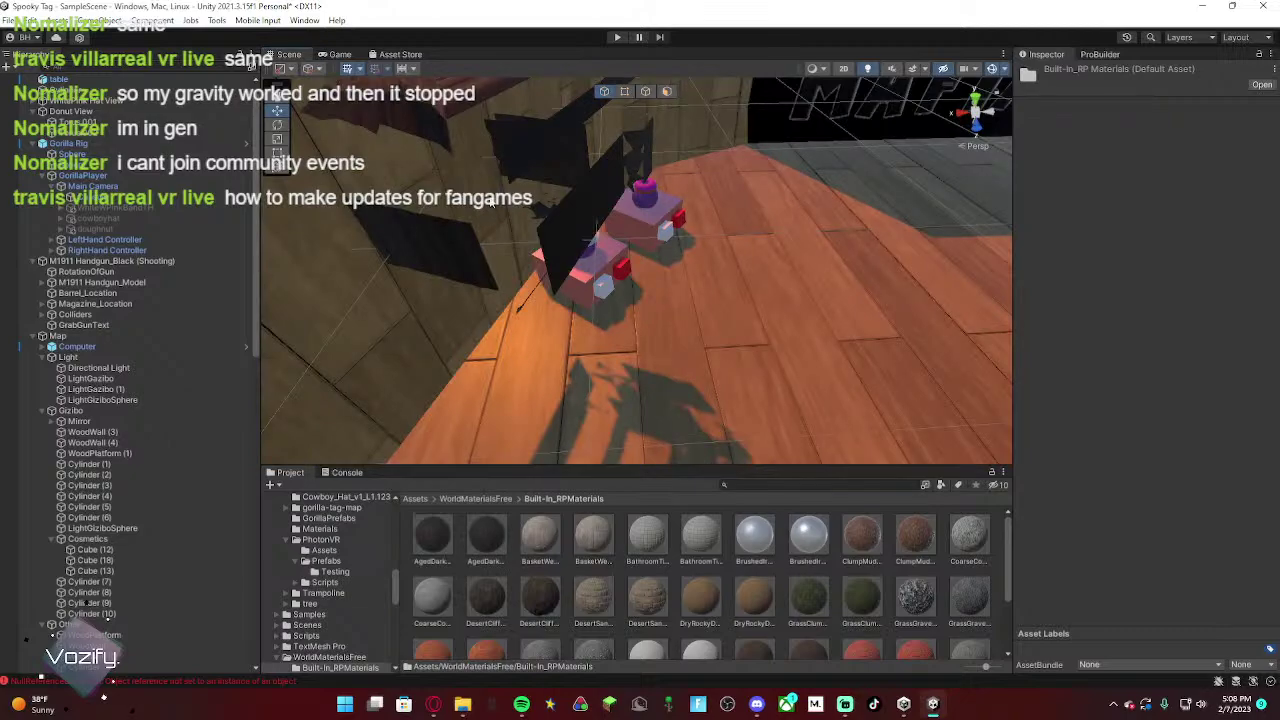
right_drag(497, 296, 412, 208)
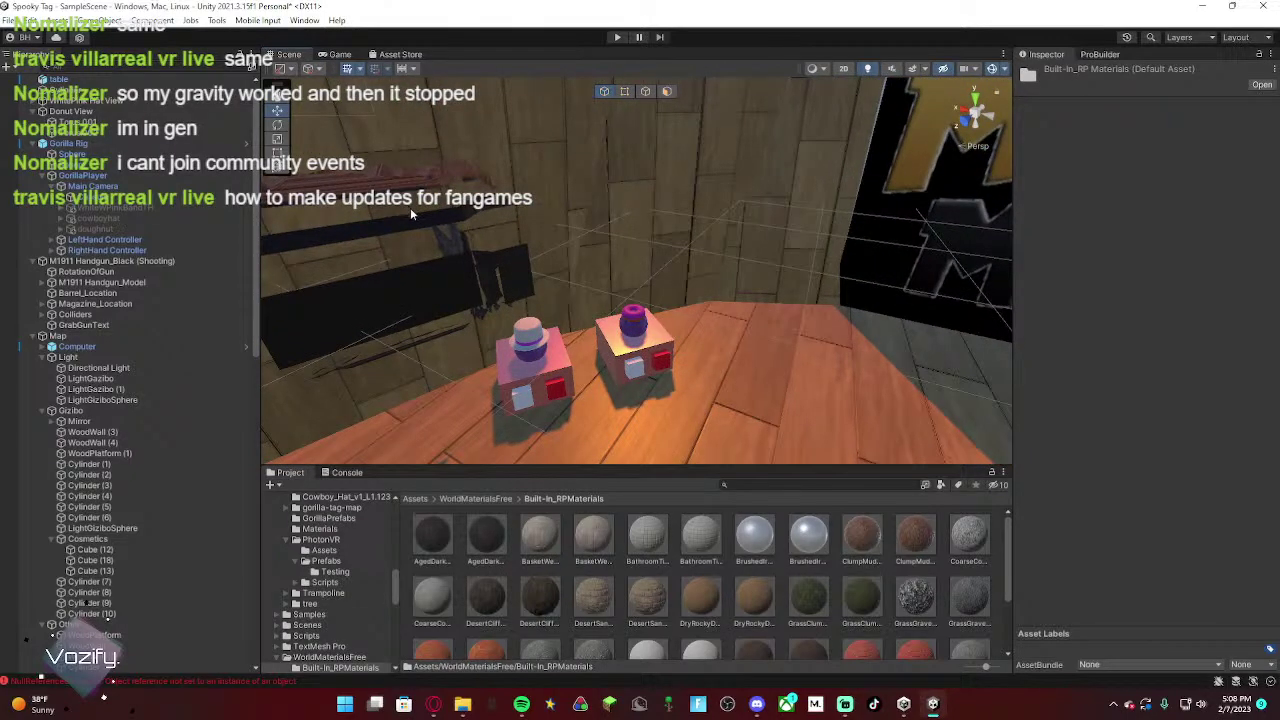
mouse_move(550, 252)
right_down()
mouse_move(582, 267)
mouse_move(559, 270)
right_up()
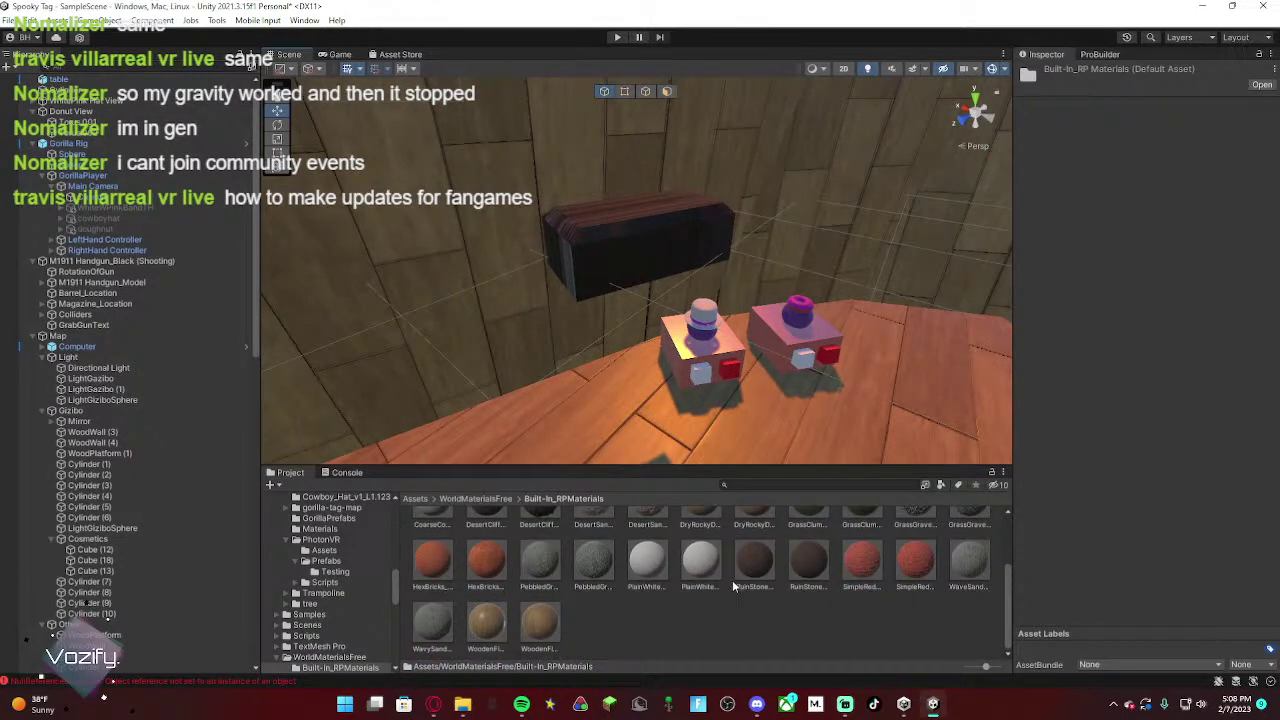
right_drag(655, 268, 832, 272)
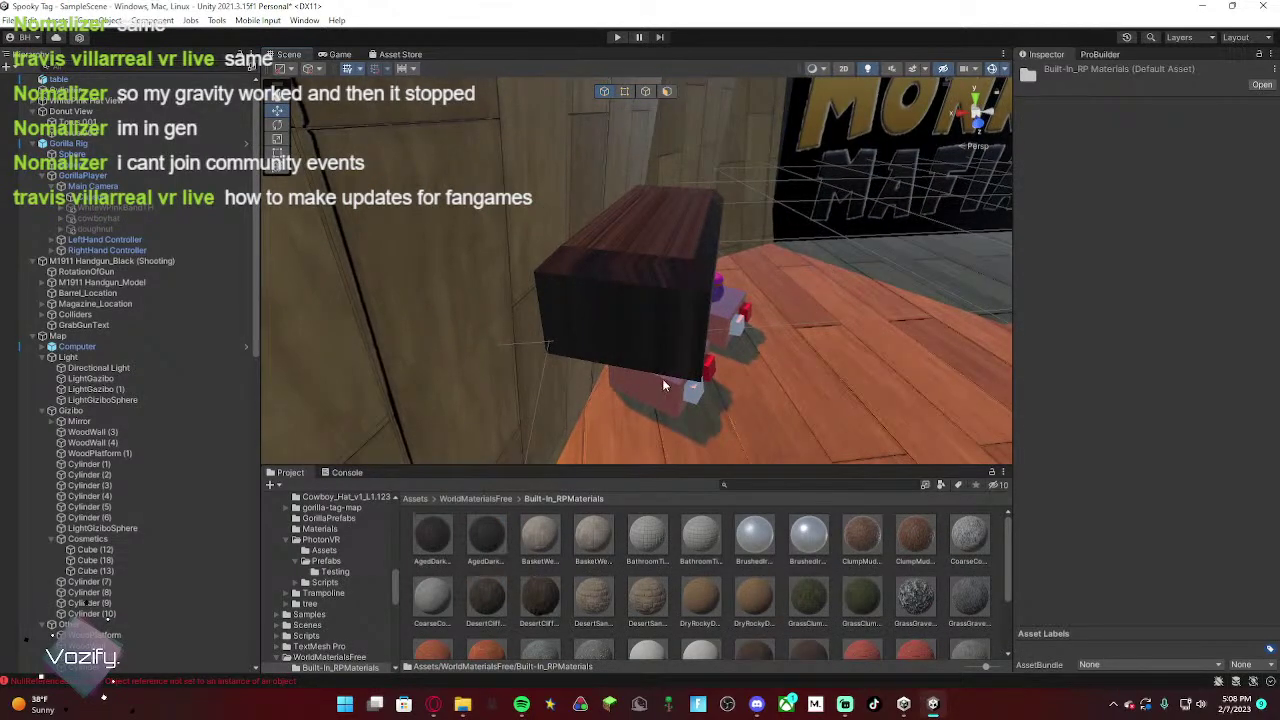
right_drag(662, 385, 420, 225)
Step: Move the table down beside the hat stand, to about X -209.5, Y -1.24, Z 101.8
click(743, 351)
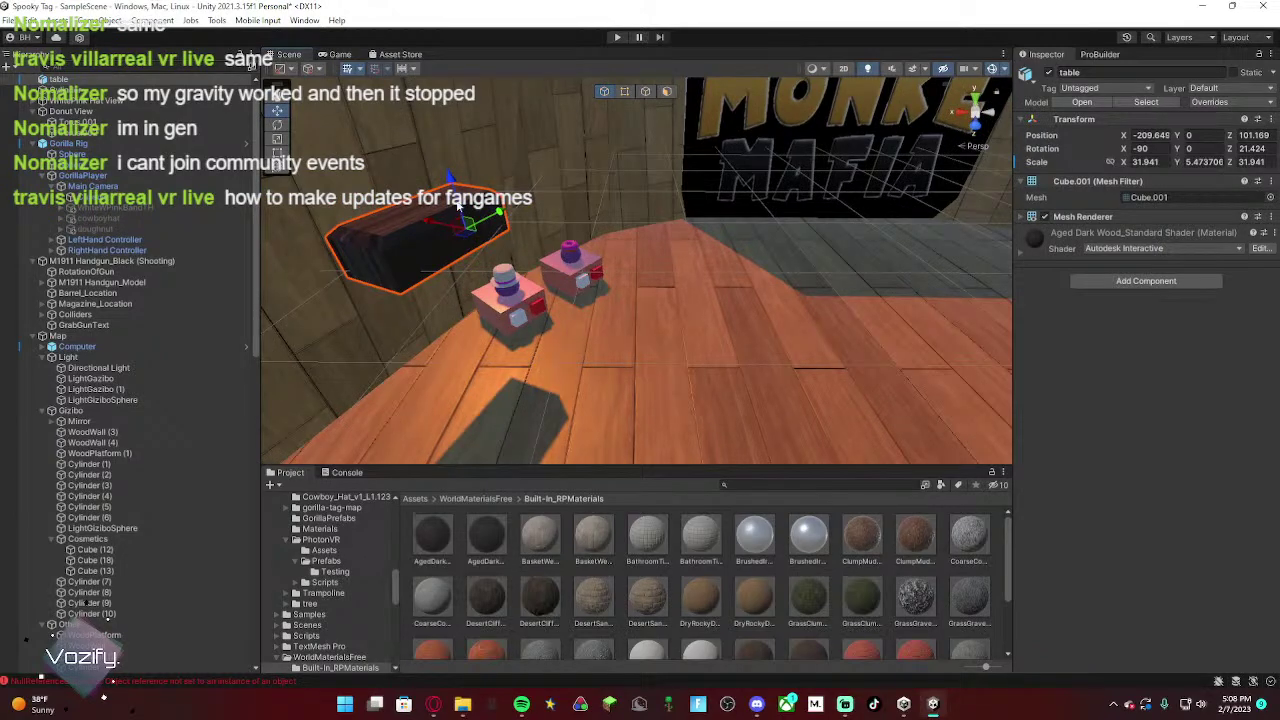
drag(458, 206, 477, 353)
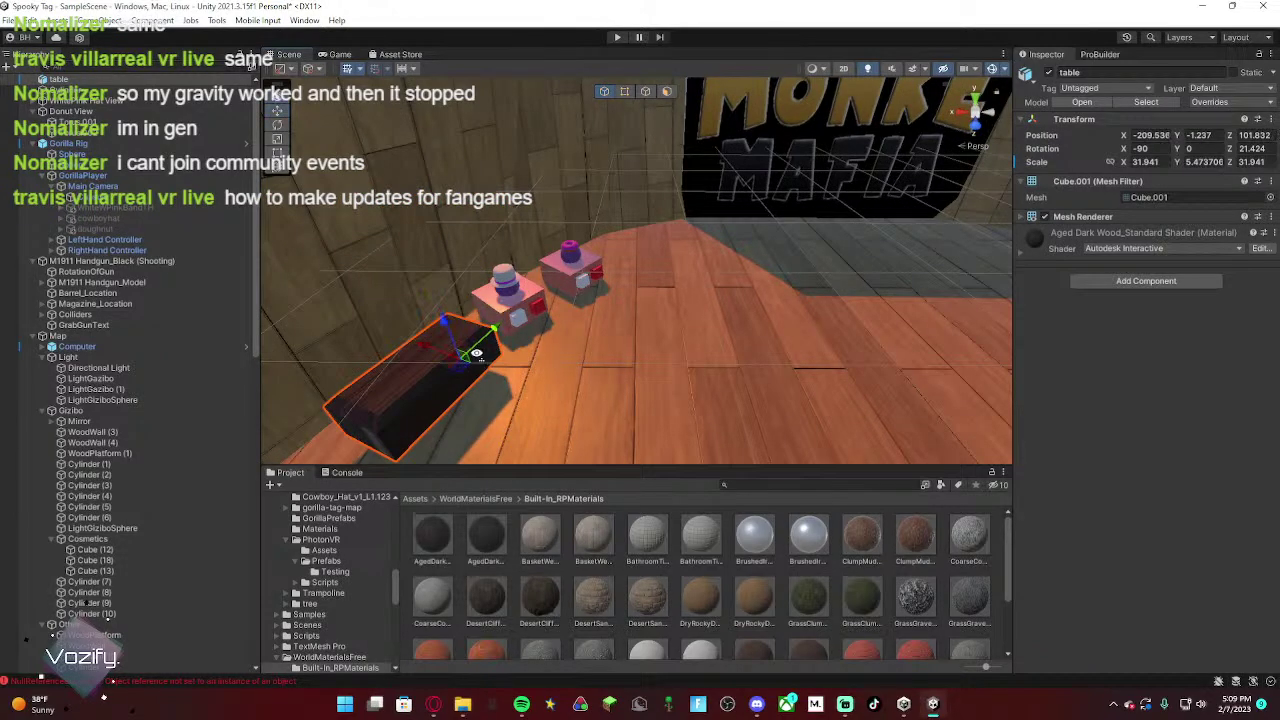
right_drag(477, 353, 229, 333)
right_drag(623, 323, 648, 312)
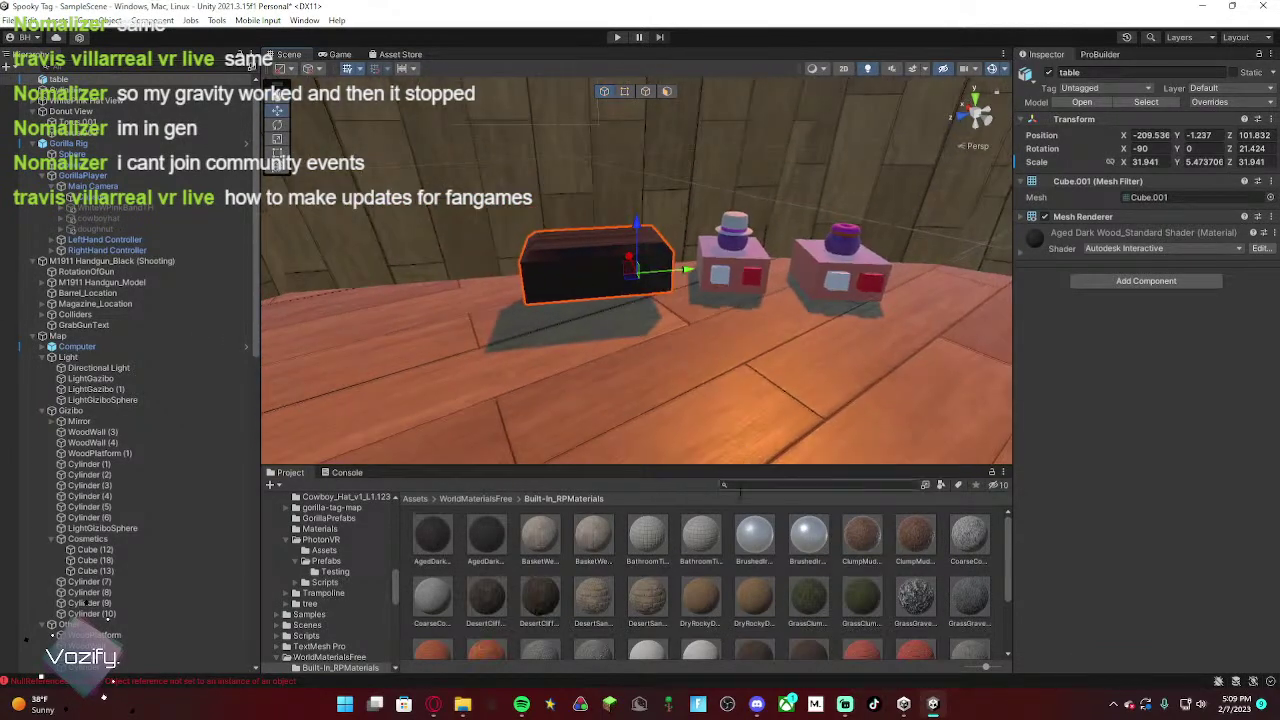
Step: Try the two Brushed Iron materials on the table, ending with Brushed Iron_Standard Shader
mouse_move(755, 538)
mouse_down()
mouse_move(634, 354)
mouse_move(630, 288)
mouse_up()
right_drag(642, 324, 828, 356)
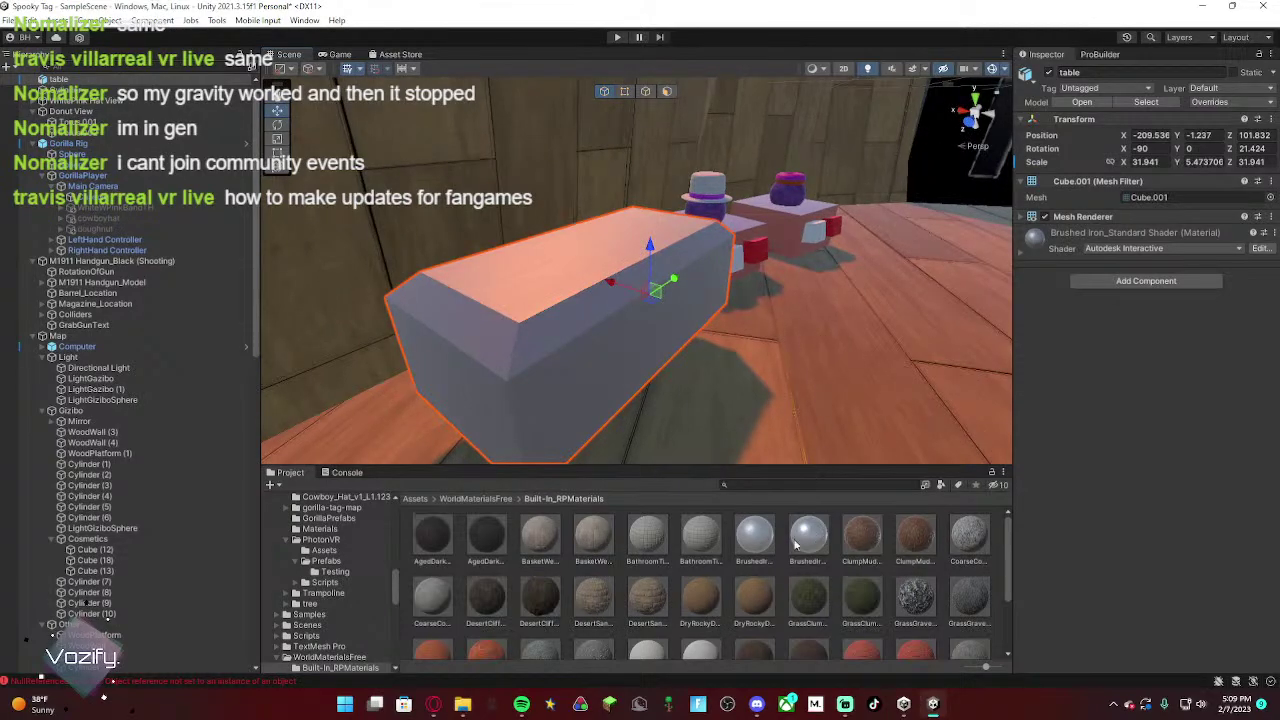
mouse_move(813, 546)
mouse_down()
mouse_move(584, 265)
mouse_move(583, 279)
mouse_up()
right_drag(606, 297, 698, 362)
drag(765, 541, 521, 324)
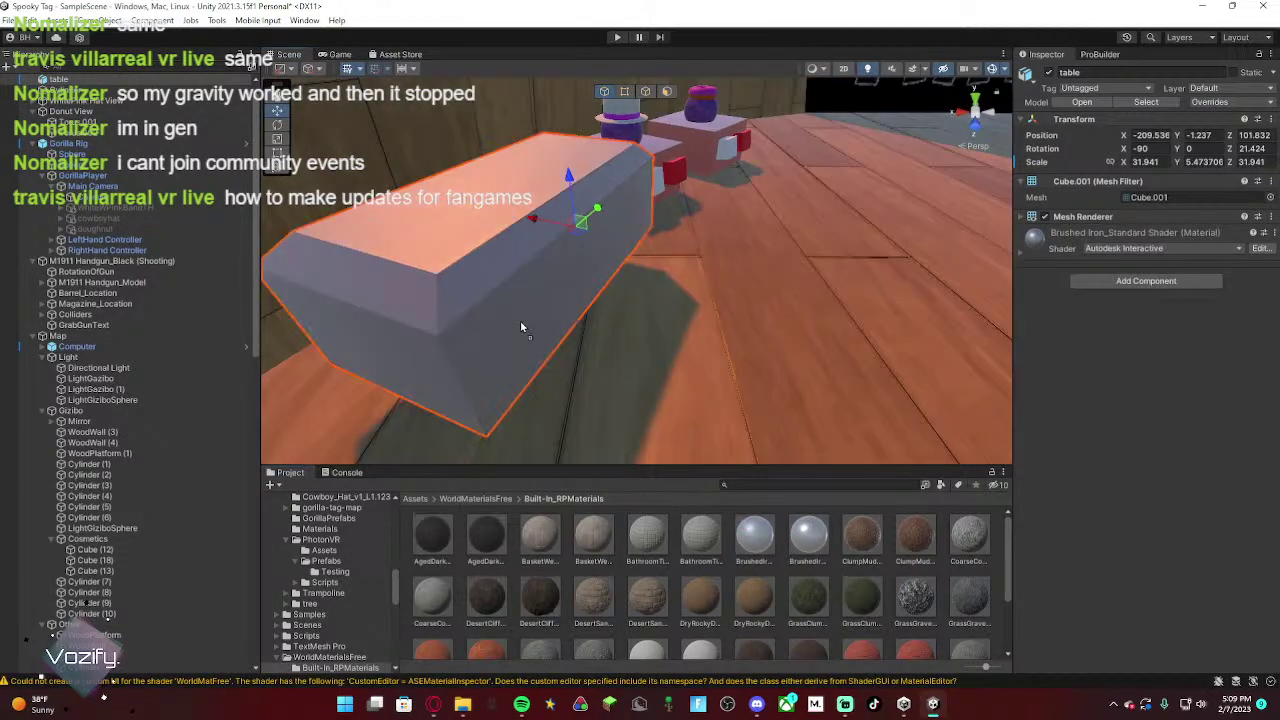
Step: Try the Wave Sand_Standard Shader and a wooden floor material on the table, undoing each one
scroll(868, 607, down, 1)
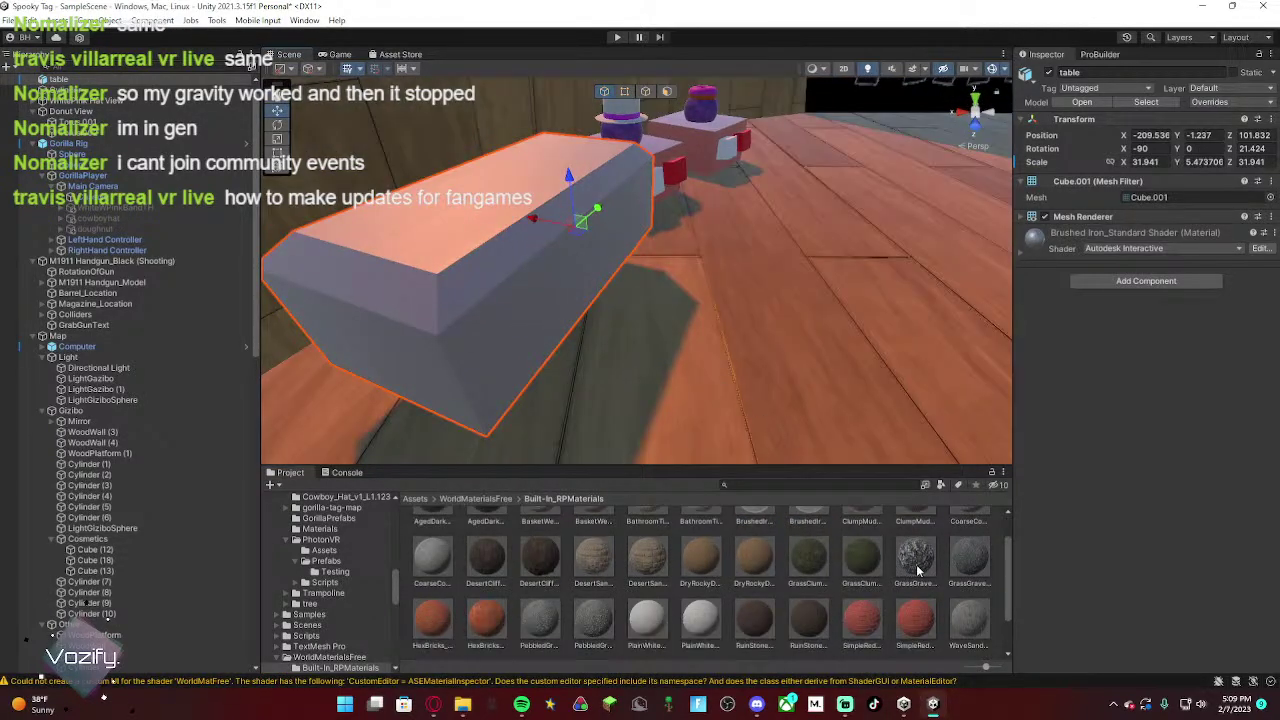
scroll(918, 580, down, 1)
drag(968, 580, 382, 298)
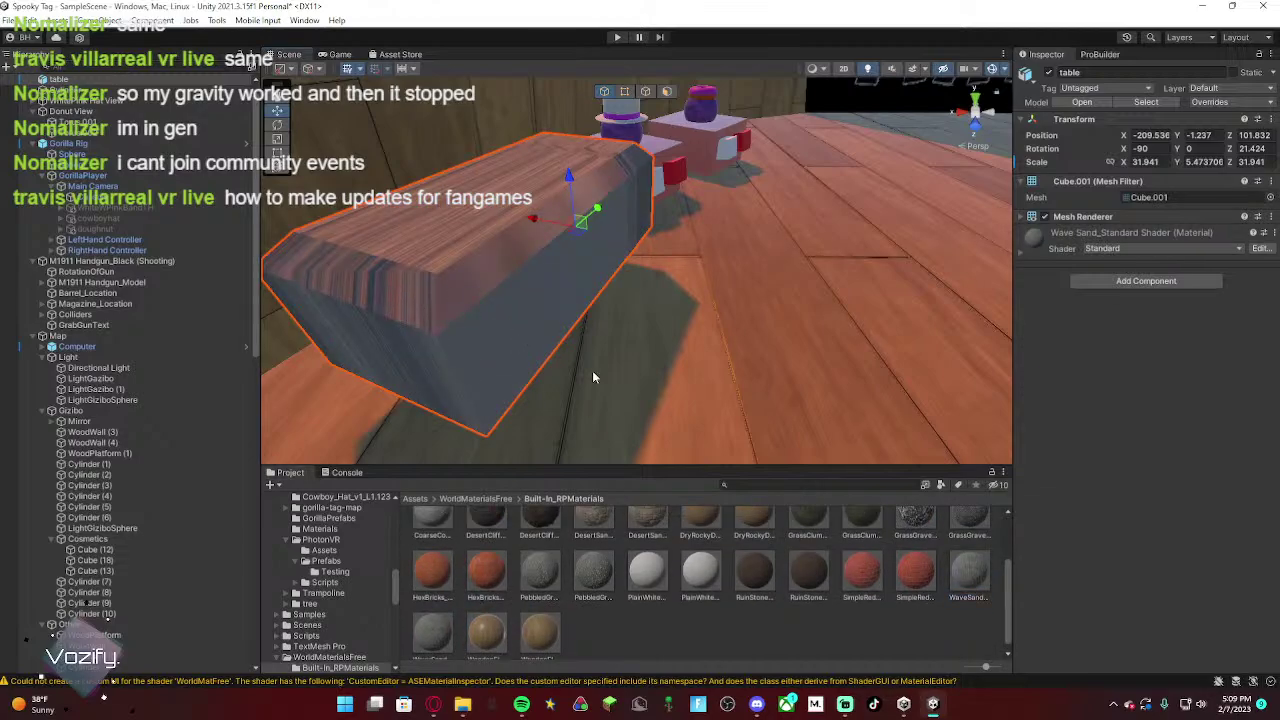
key(ctrl+z)
scroll(522, 614, down, 1)
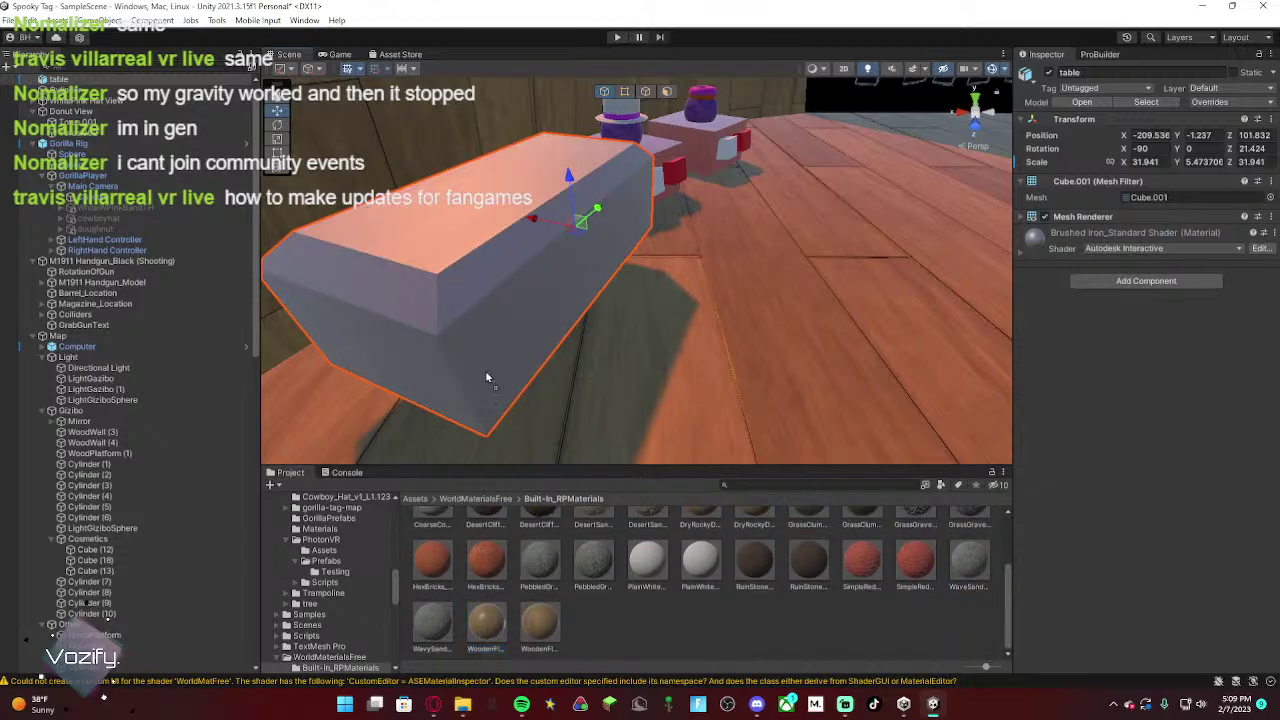
drag(486, 373, 481, 329)
key(ctrl+z)
Step: Lower the table onto the wooden floor, to about Y -1.425
key(s)
right_drag(635, 298, 612, 256)
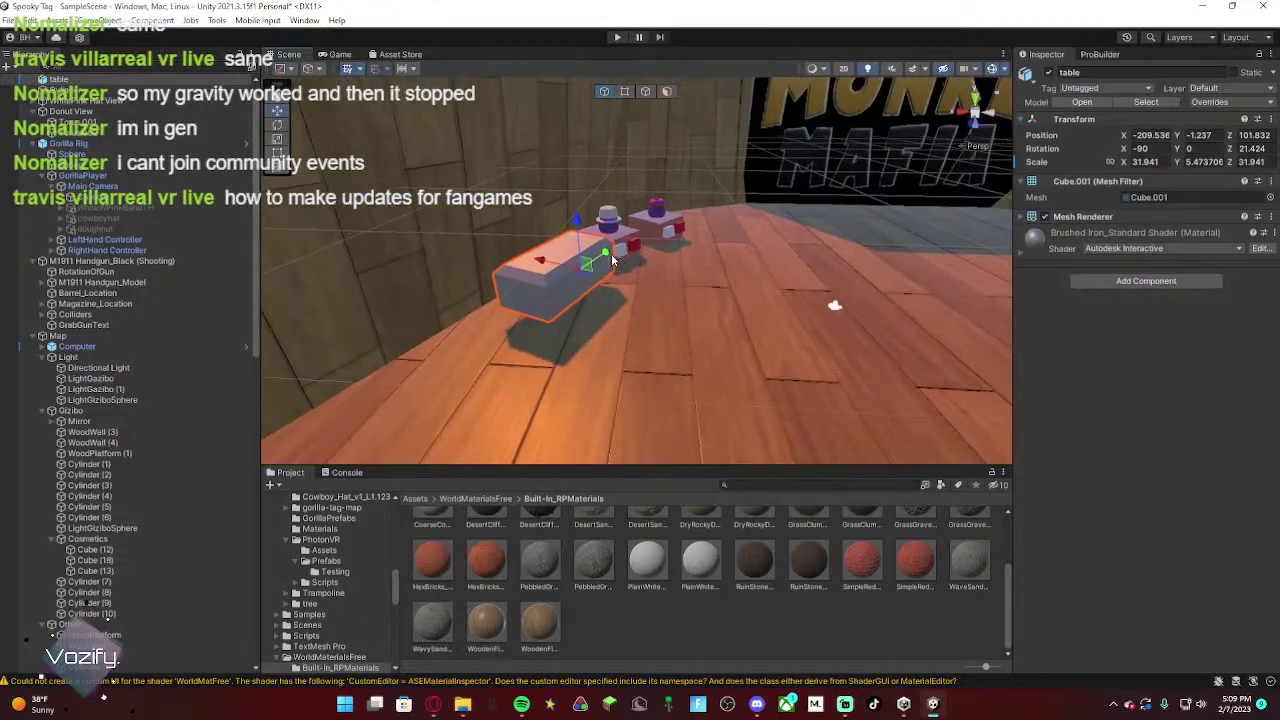
drag(577, 220, 577, 242)
key(w)
right_drag(580, 248, 374, 217)
key(s)
click(530, 257)
right_drag(563, 289, 445, 298)
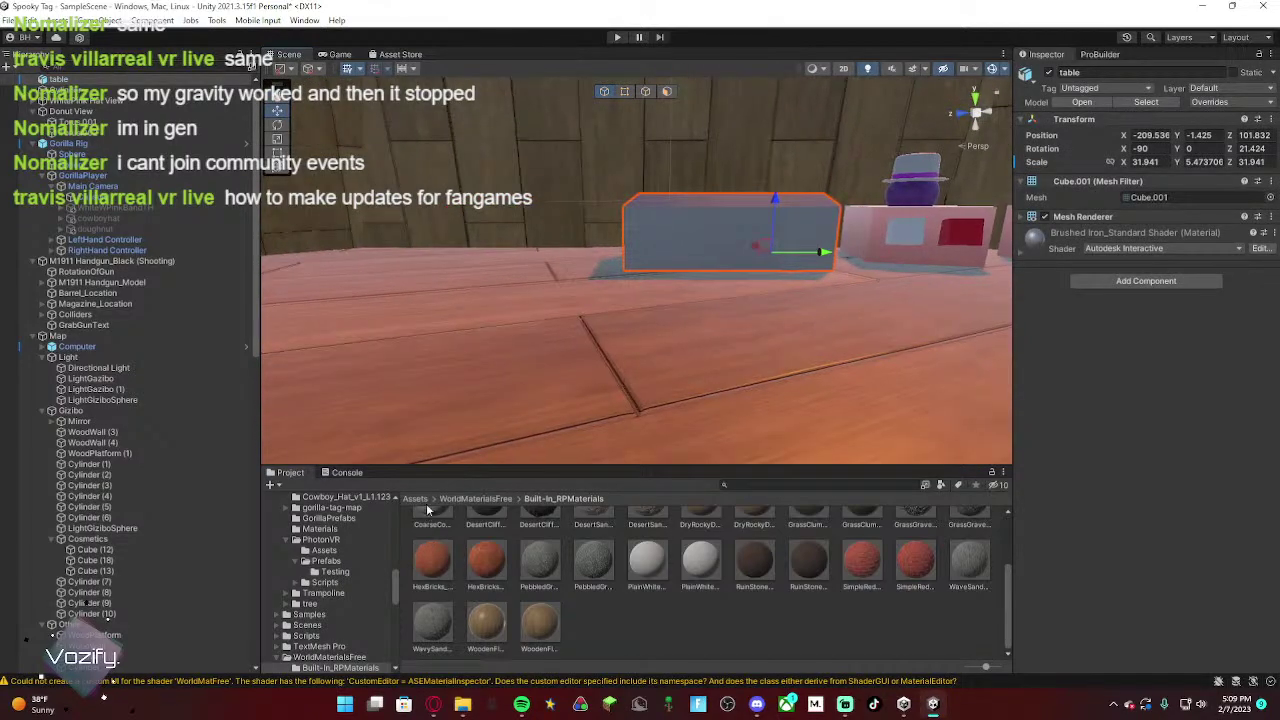
Step: Rename the new material in the Mats folder to Wood
click(415, 498)
double_click(540, 538)
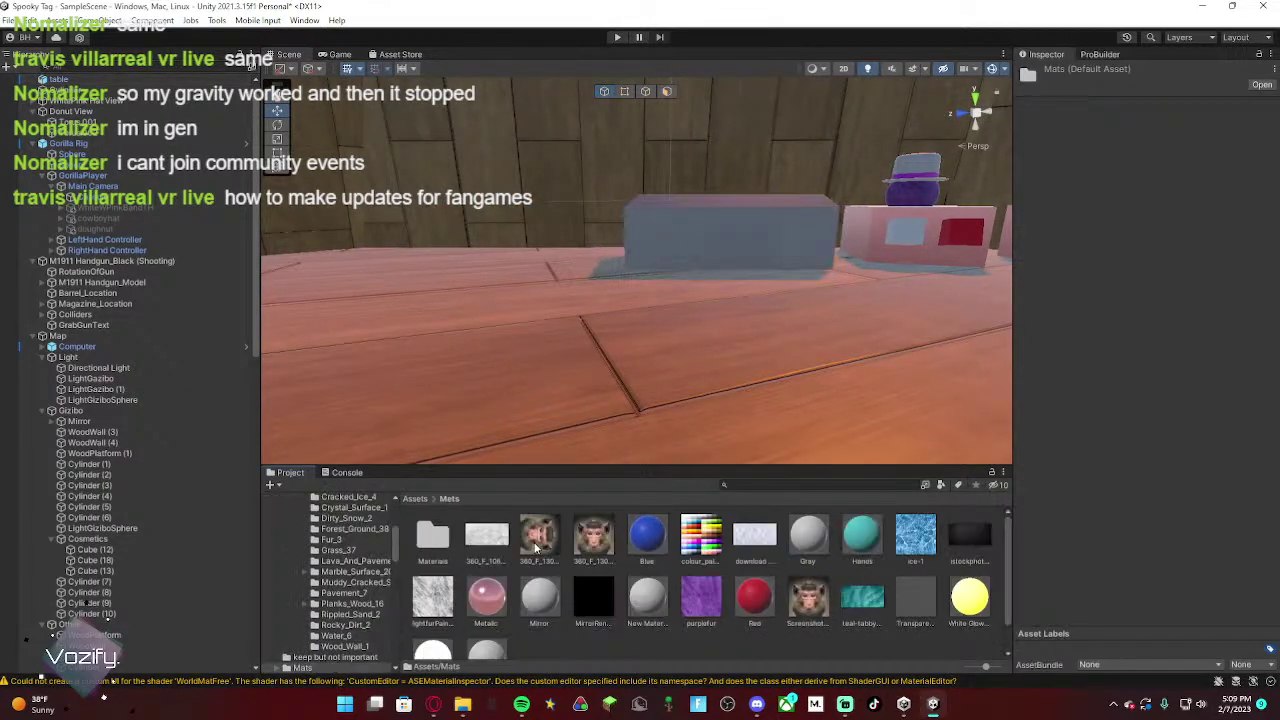
scroll(550, 628, down, 1)
right_click(640, 570)
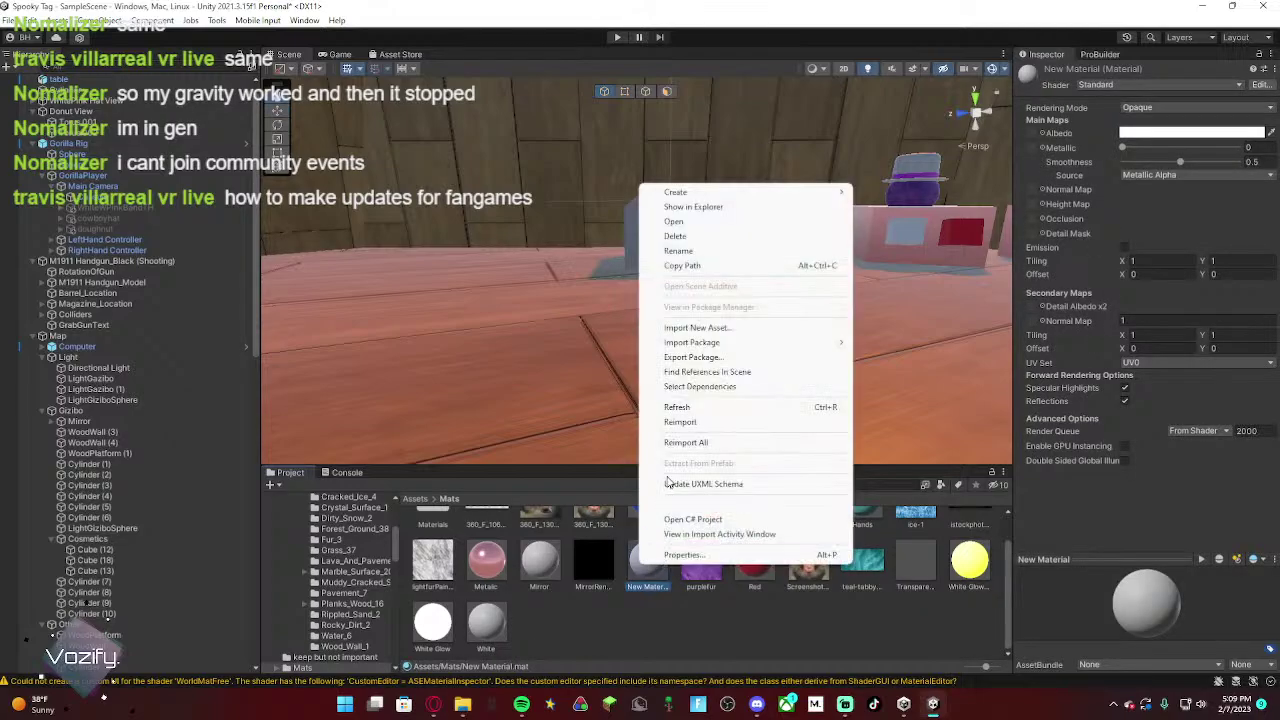
click(729, 250)
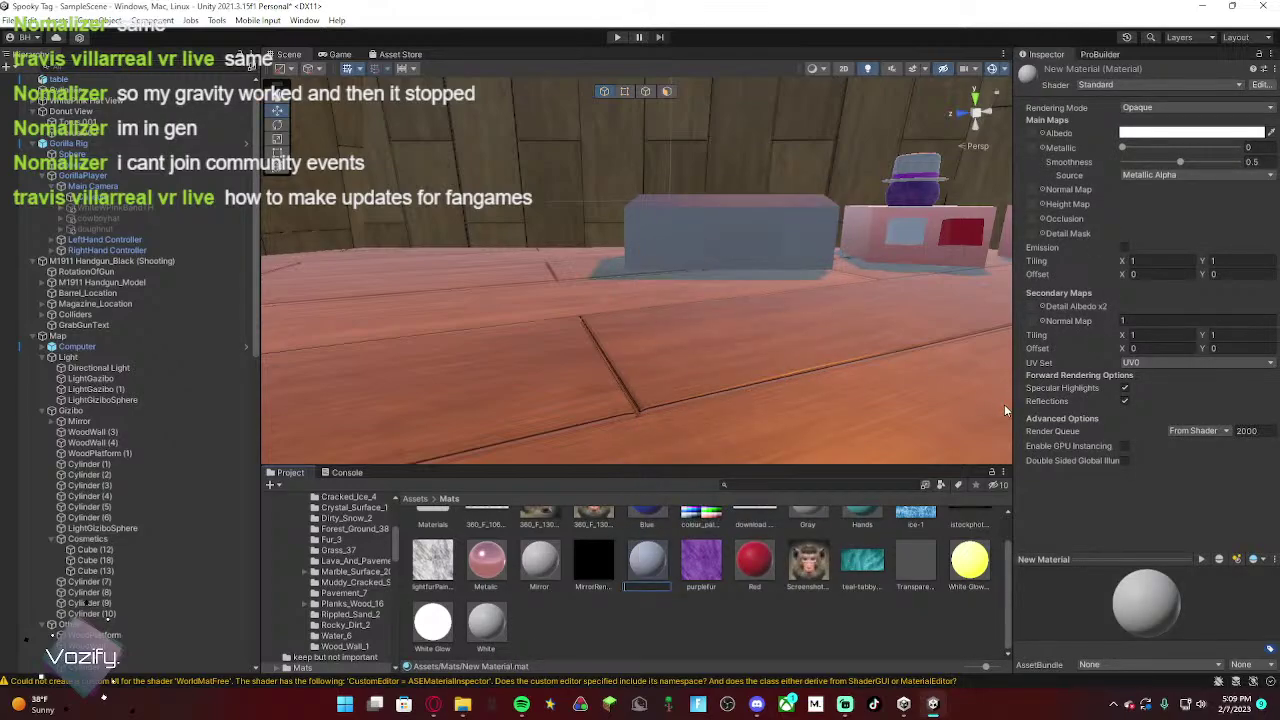
text(Wood)
key(Return)
Step: Set the Wood material's albedo colour to a pale yellow, about FFFDCE
click(1190, 132)
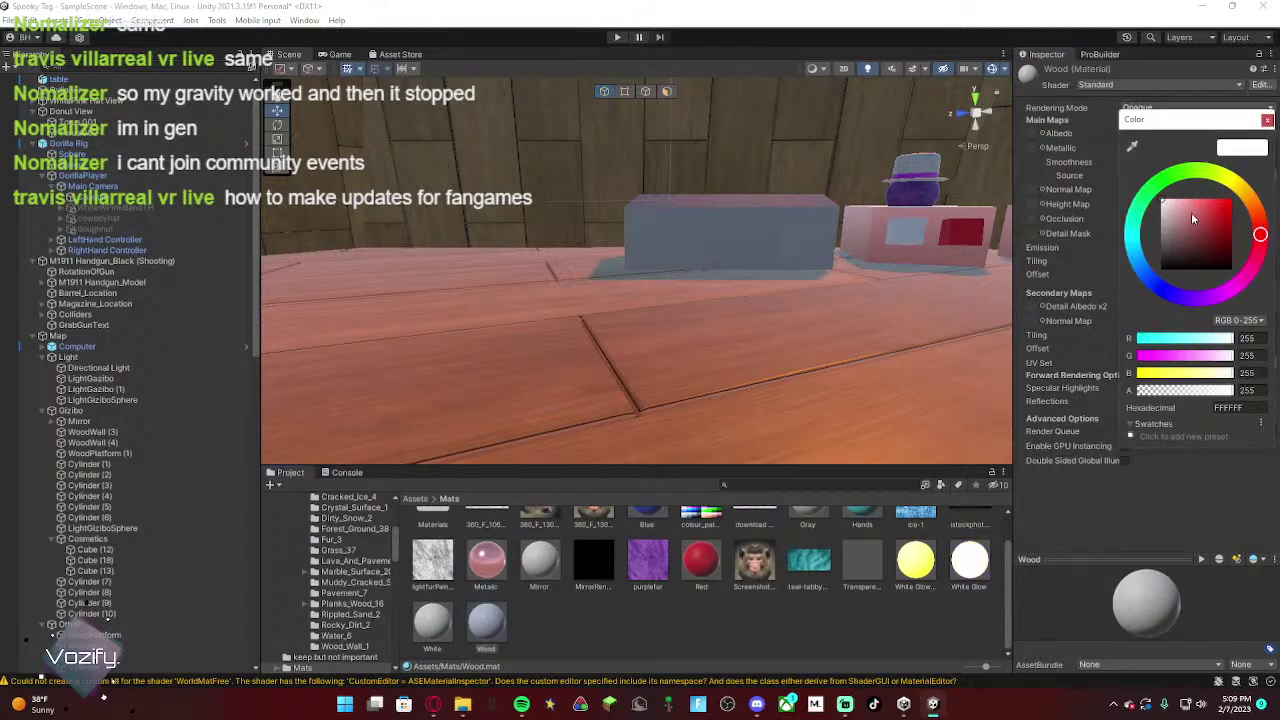
click(1231, 190)
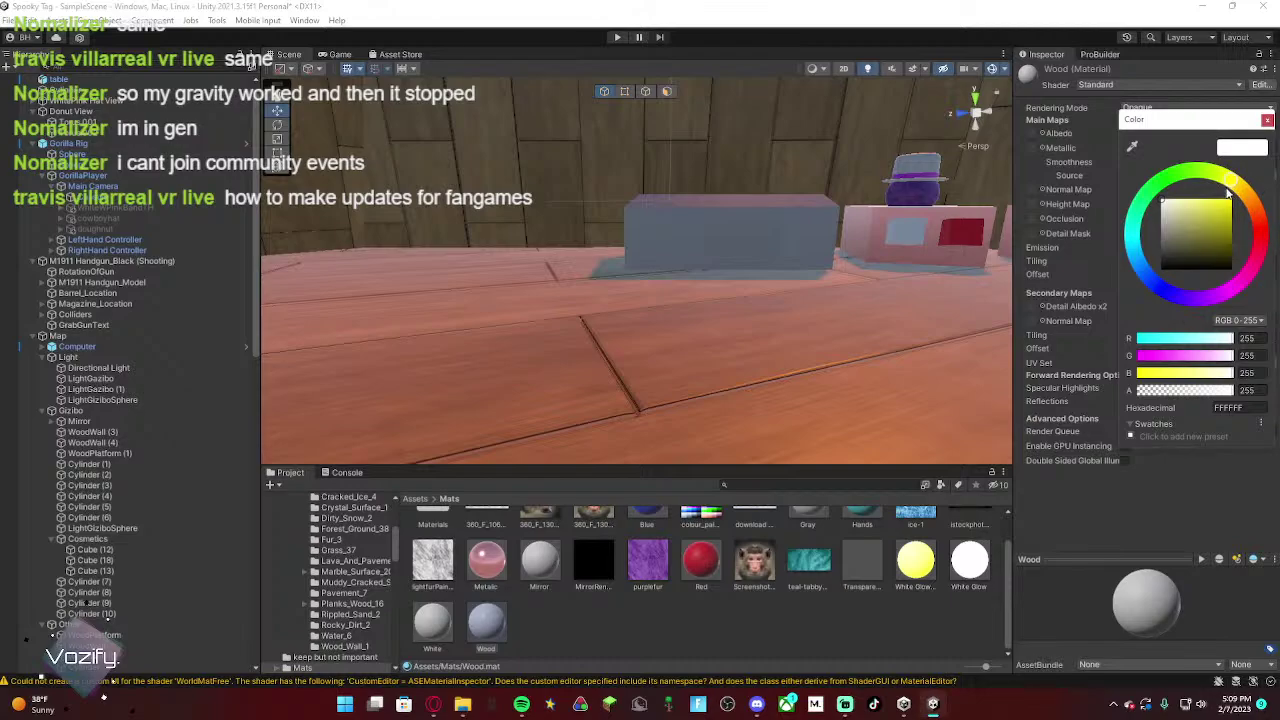
drag(1185, 220, 1184, 198)
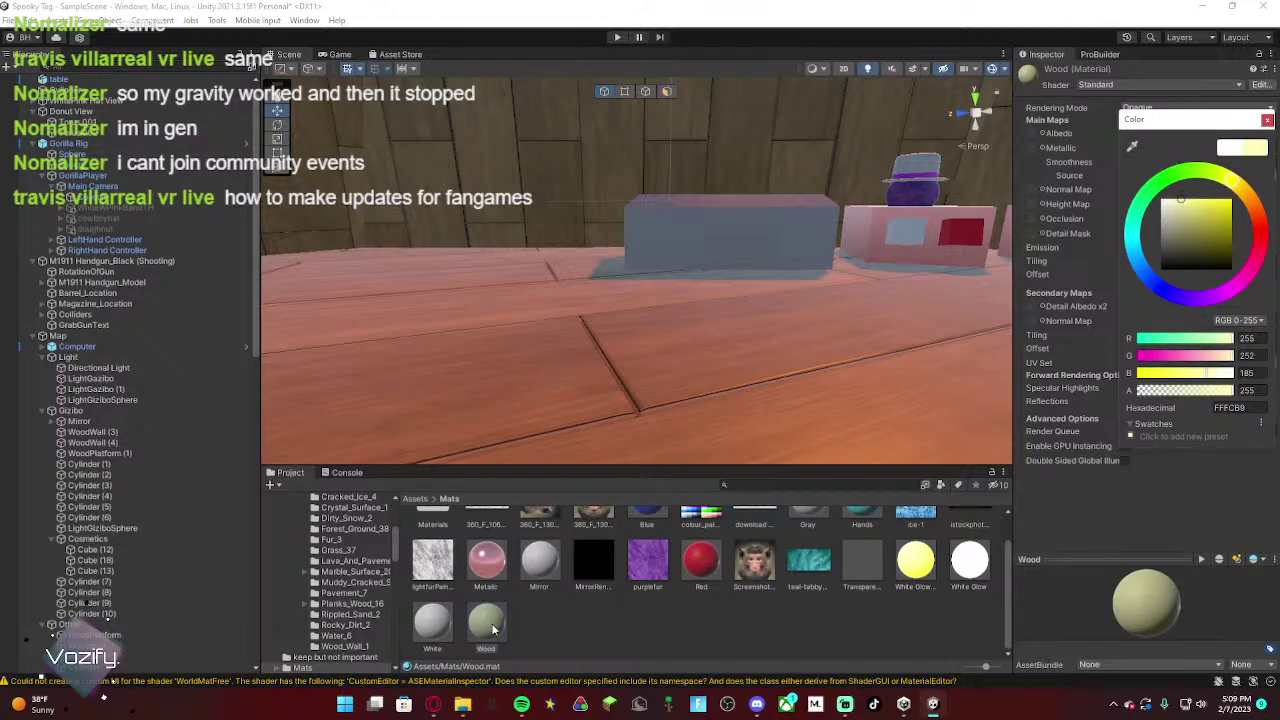
drag(1180, 209, 1175, 190)
Step: Apply the Wood material to the table and lighten its albedo colour to FFFDCE
drag(505, 612, 737, 231)
right_drag(753, 317, 950, 414)
right_drag(863, 413, 744, 408)
click(1172, 133)
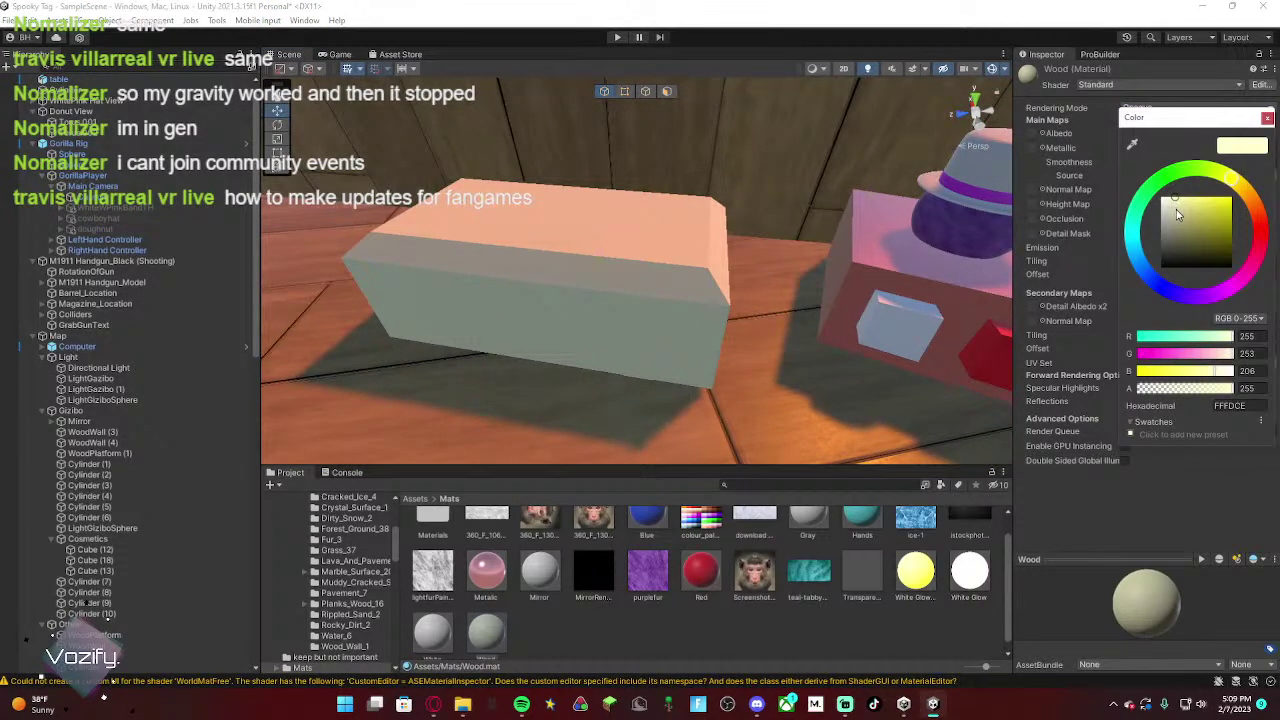
right_drag(674, 305, 750, 256)
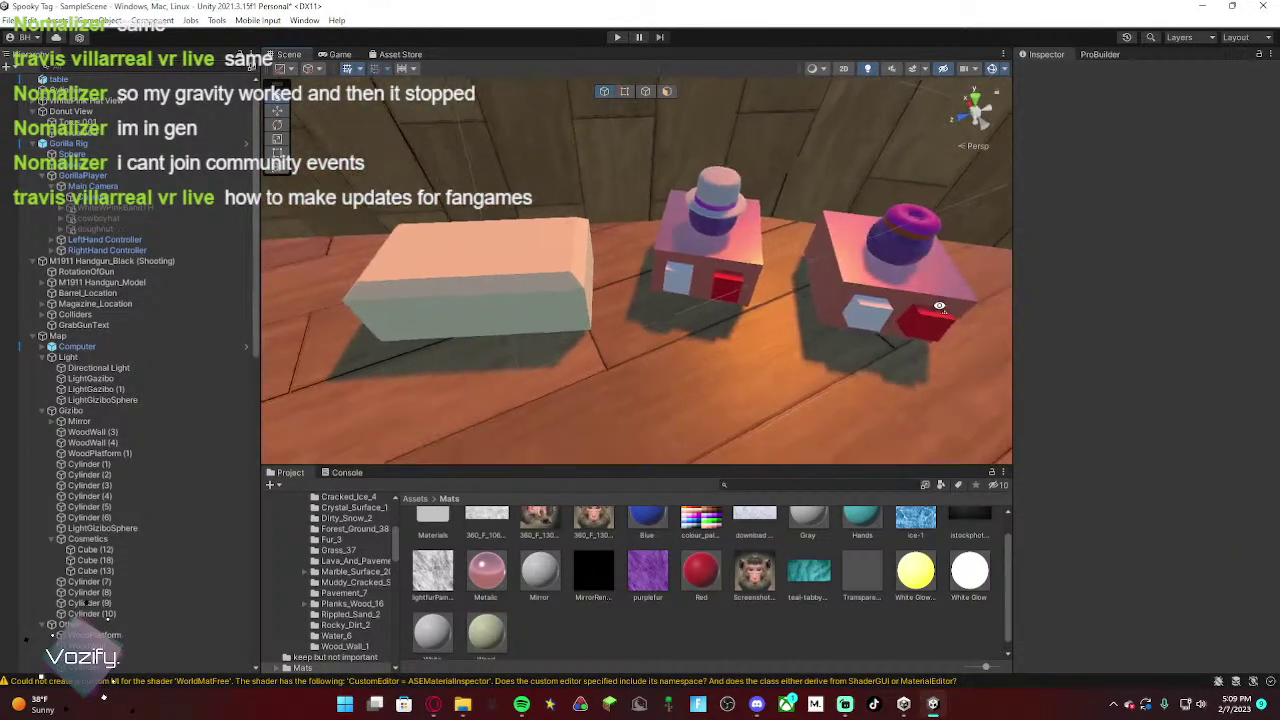
Step: Shorten the table along its Y axis to a scale of about 3.943
click(750, 256)
right_drag(600, 288, 520, 275)
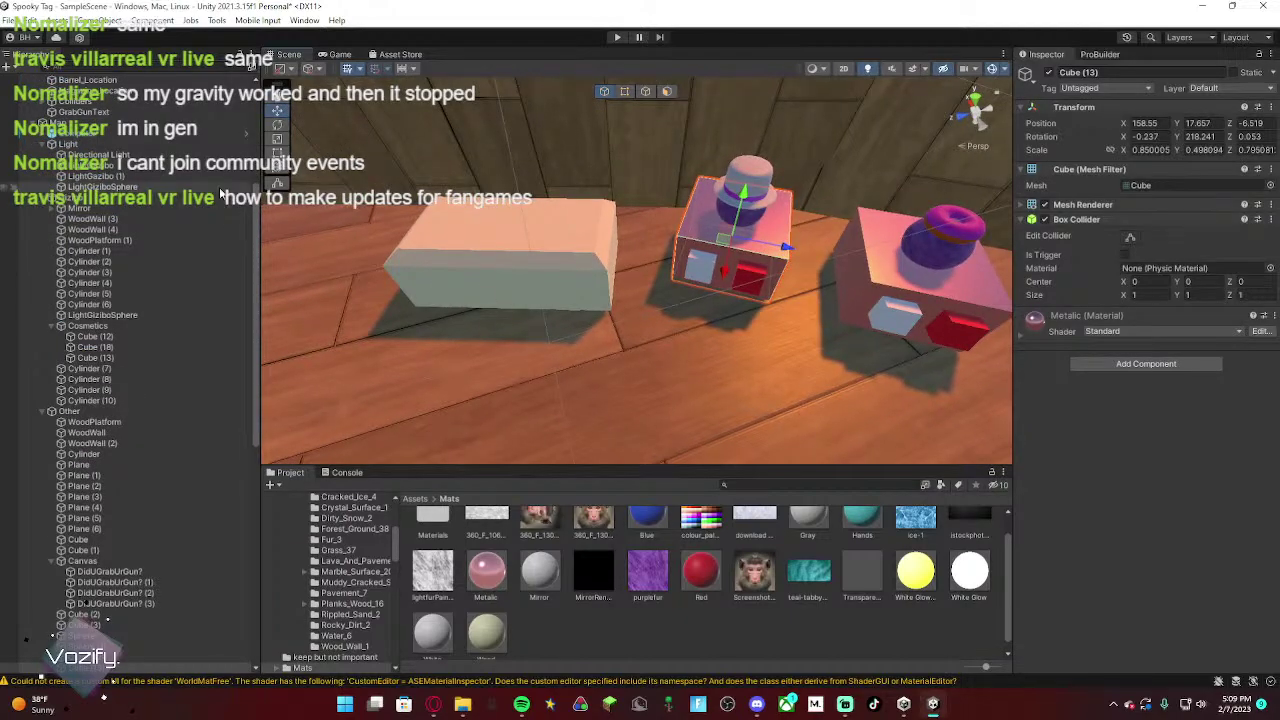
click(517, 272)
key(r)
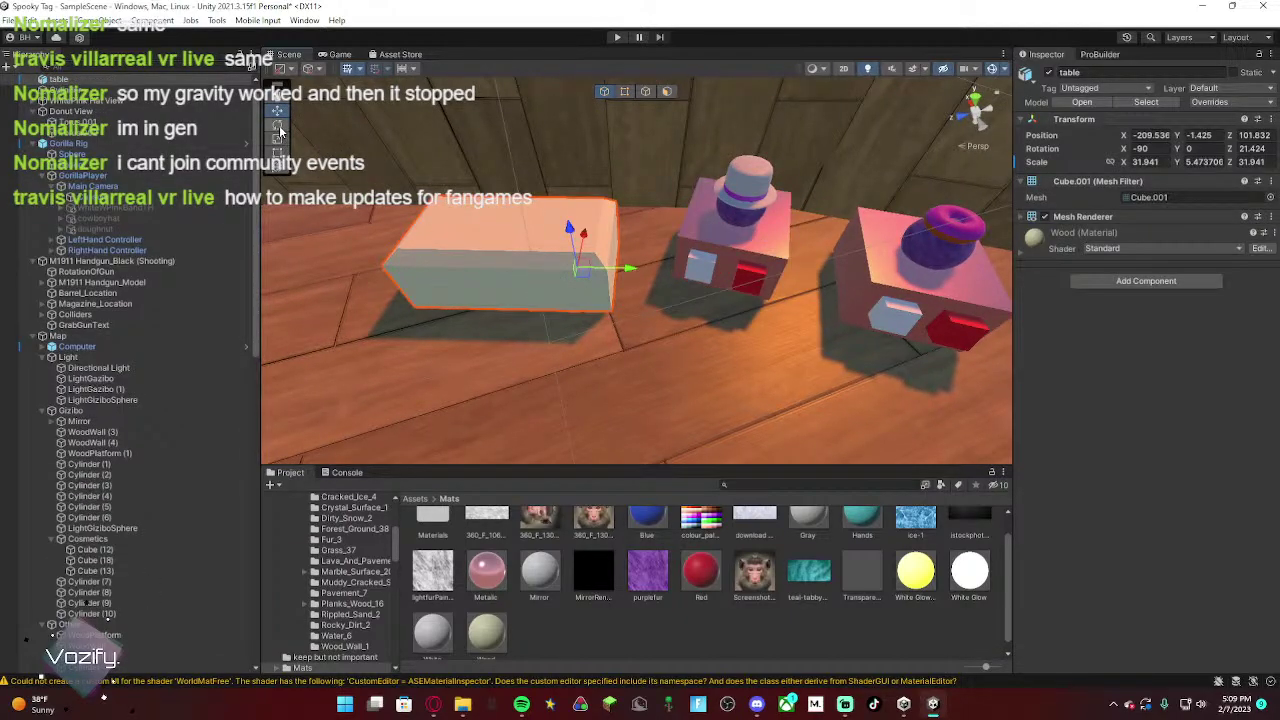
drag(640, 271, 602, 279)
click(278, 113)
Step: Delete the two pink Metallic stand cubes beneath the hat and the doughnut displays
click(752, 247)
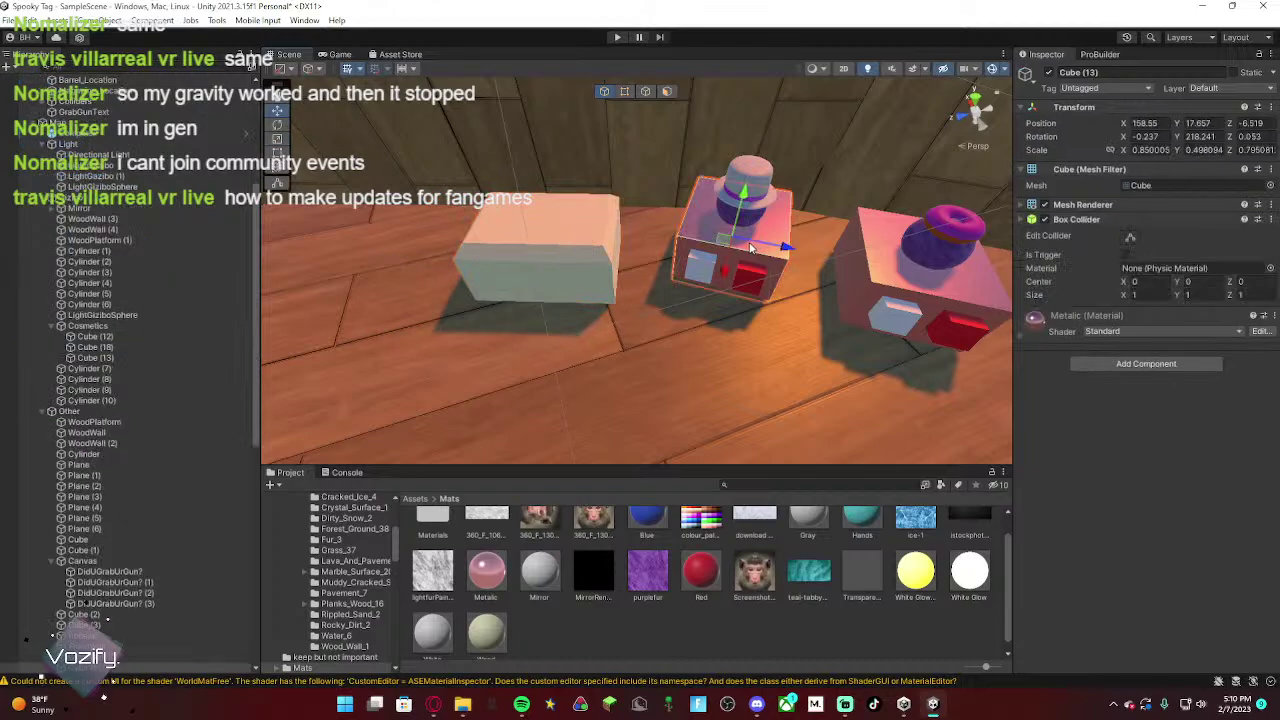
ctrl+click(910, 287)
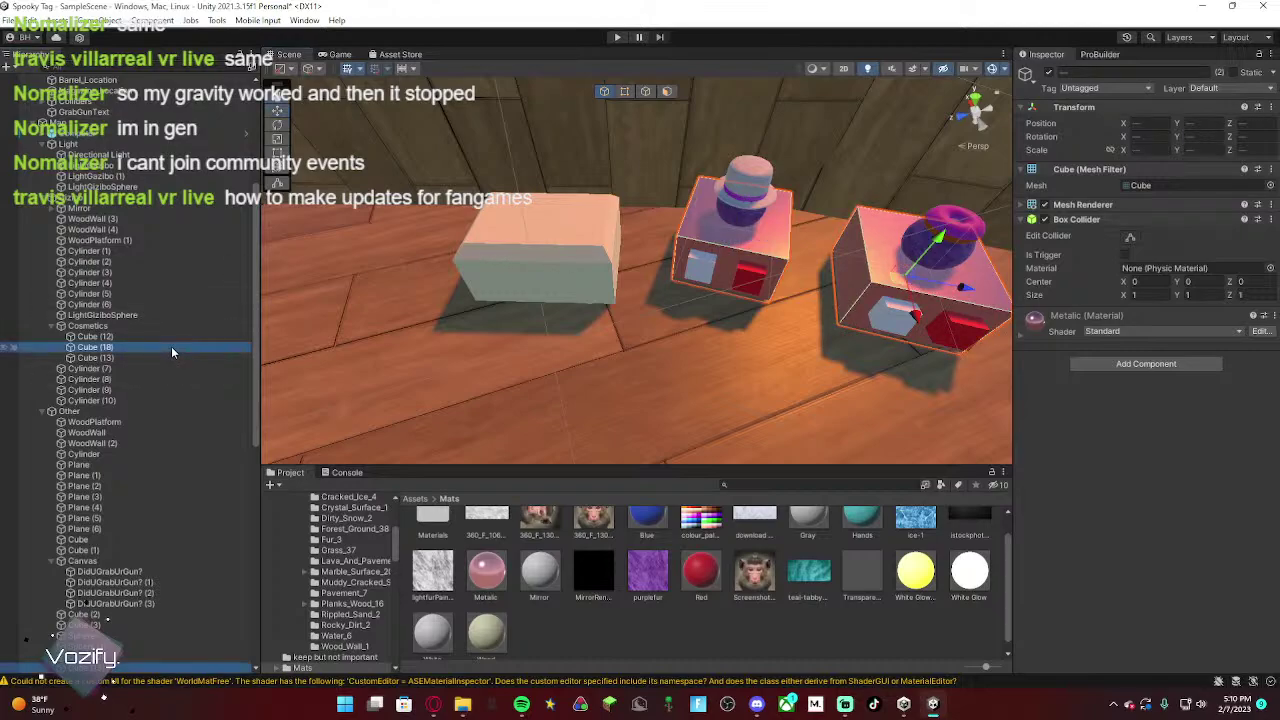
right_click(171, 346)
click(232, 273)
Step: Place the table under the hat at about X -209.833, Z 100.603 and rotate it about Z to 43.274
click(578, 265)
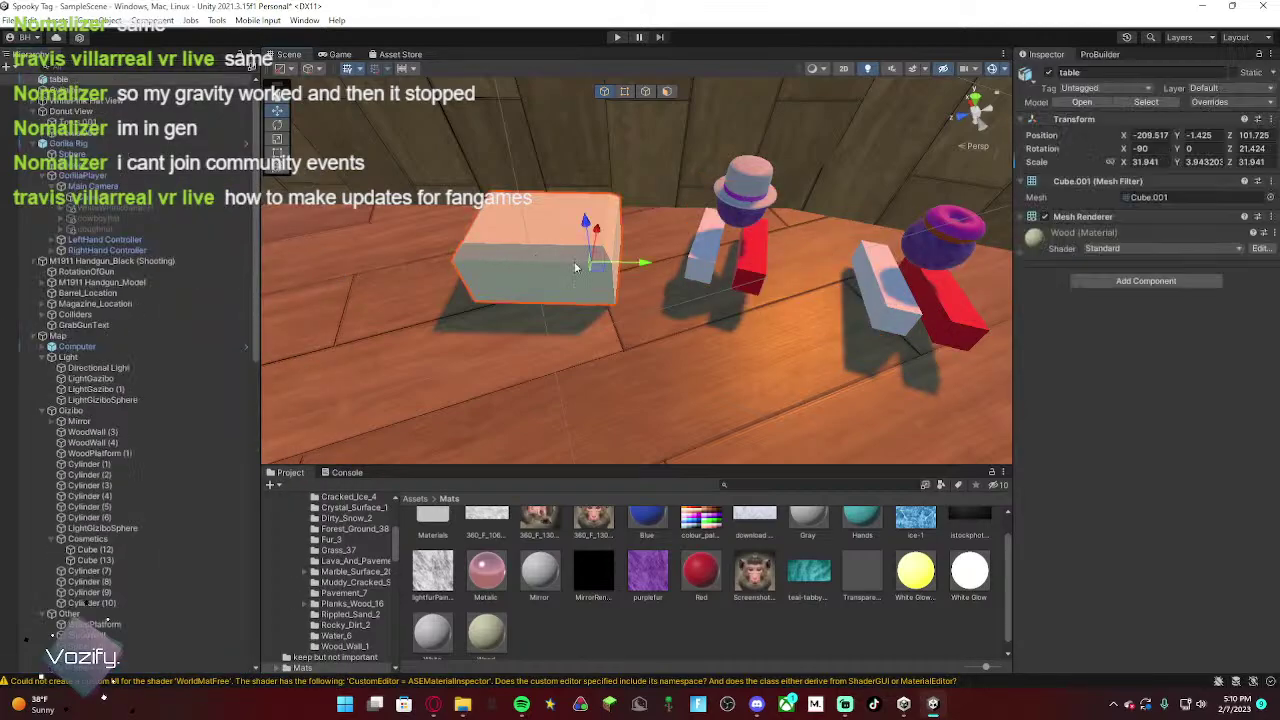
drag(586, 268, 710, 257)
key(e)
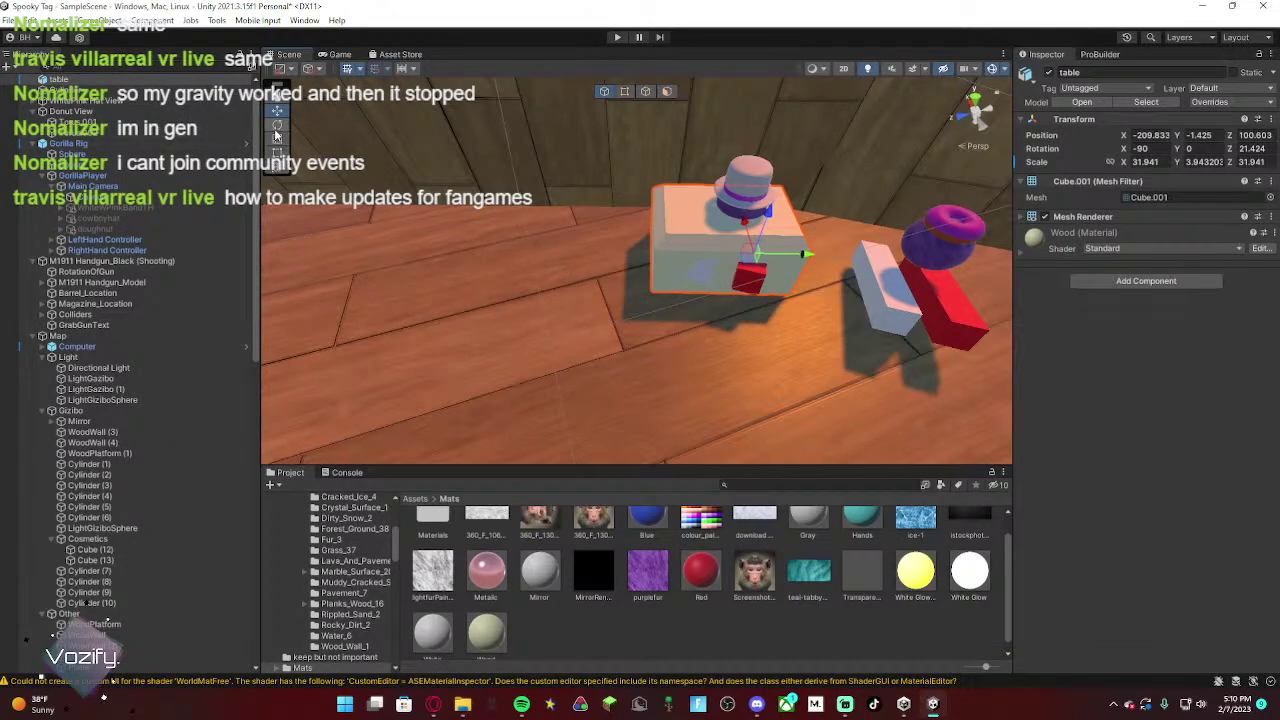
drag(797, 291, 686, 265)
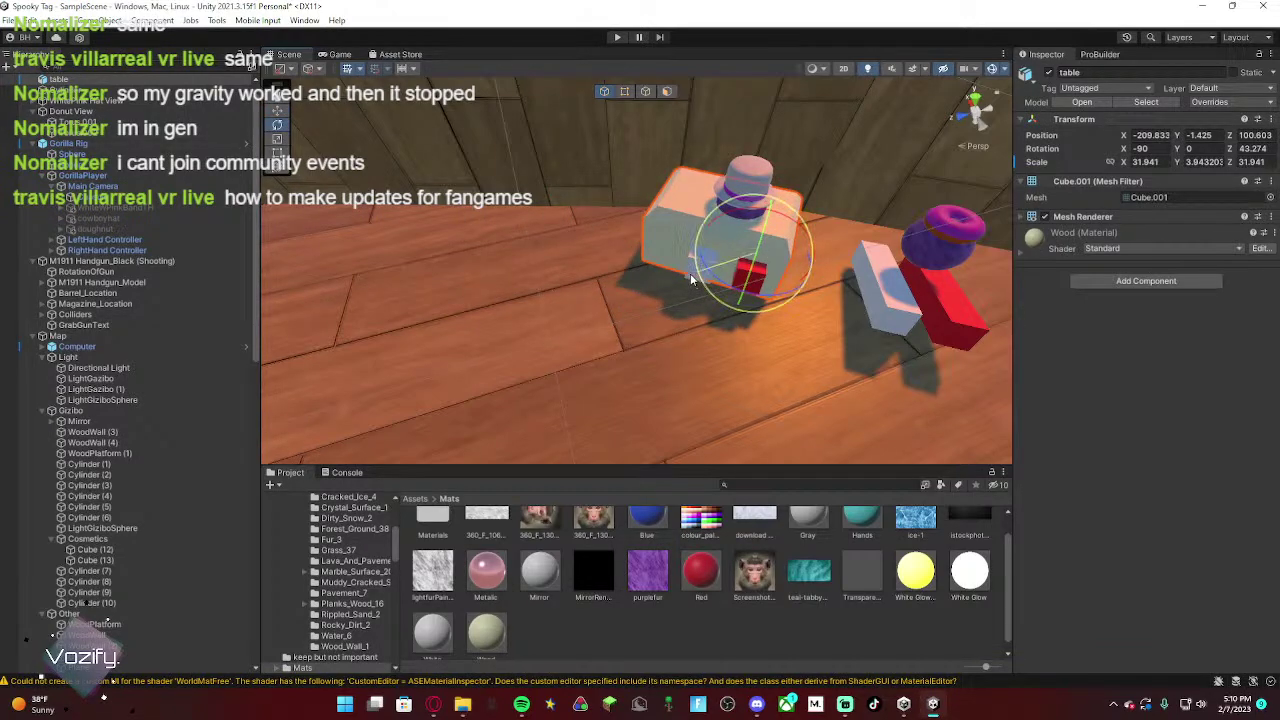
Step: Try giving the table the white button cube's Y rotation of 218.241, and undo it
right_drag(722, 243, 764, 197)
key(w)
click(676, 220)
click(627, 170)
key(w)
right_drag(627, 170, 685, 142)
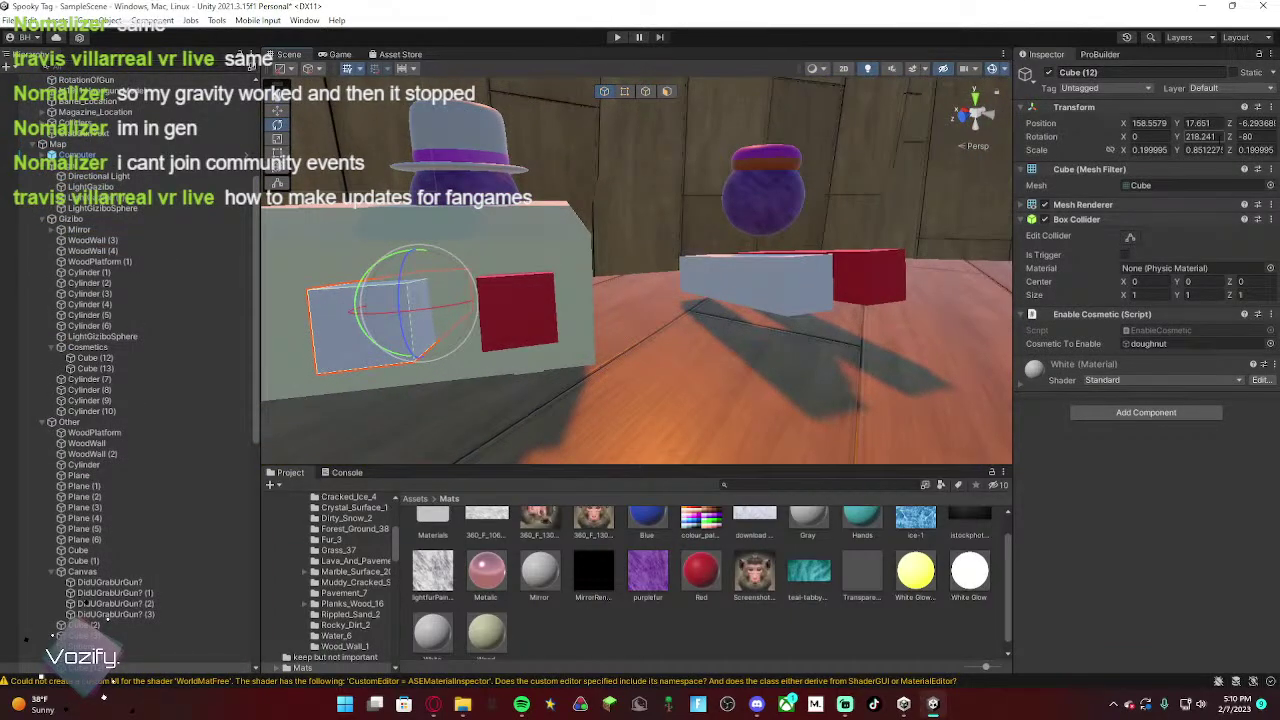
right_drag(737, 247, 775, 247)
key(s)
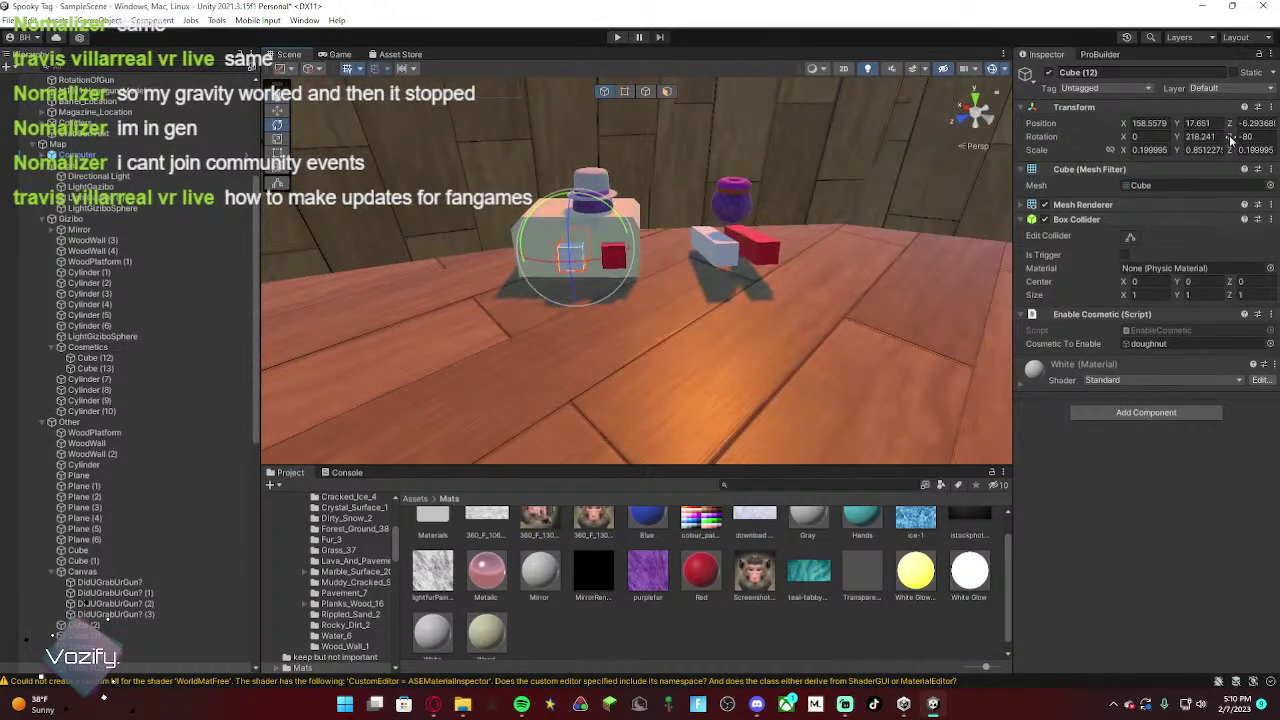
click(534, 230)
right_drag(520, 237, 596, 240)
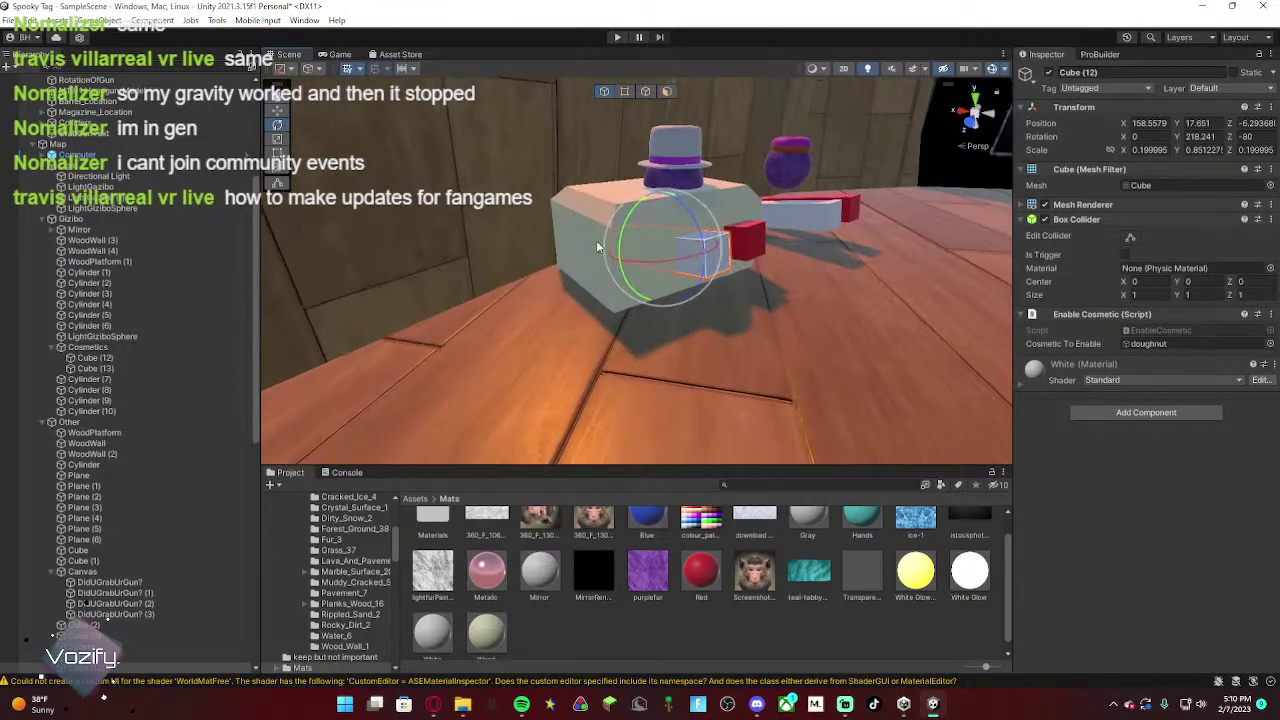
click(591, 246)
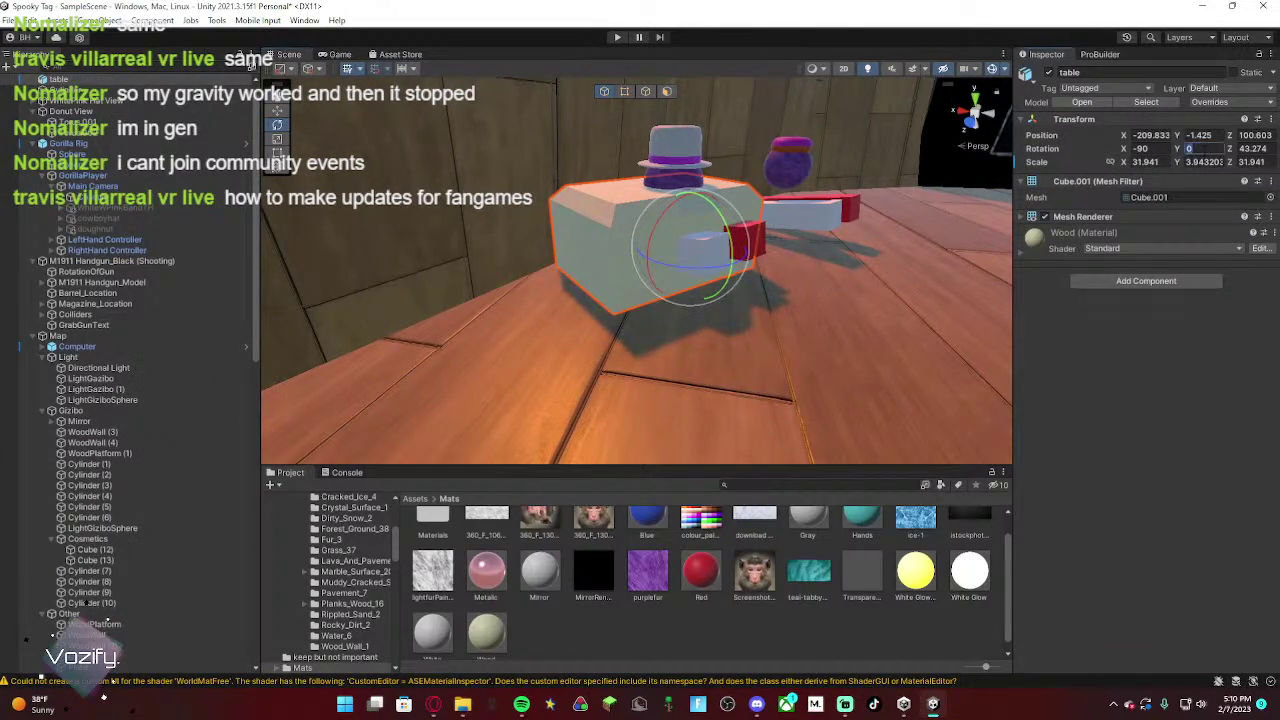
text(218.241)
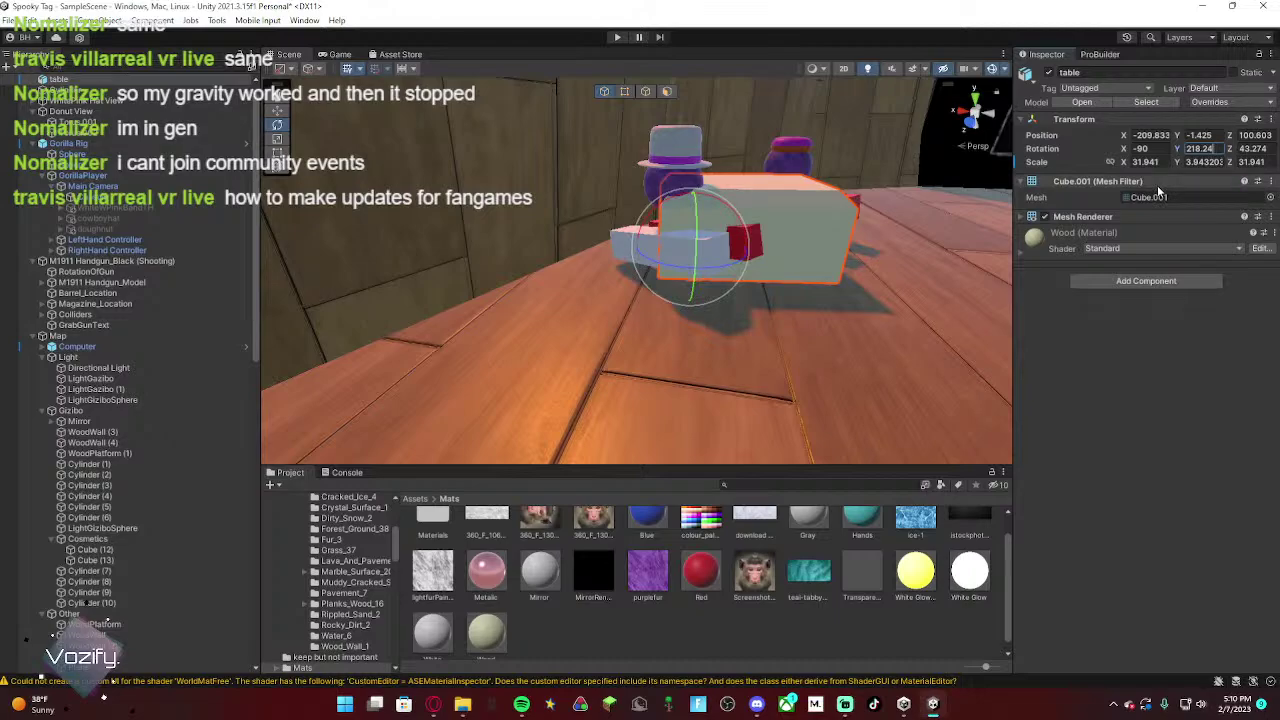
key(ctrl+z)
Step: Try changing the red button cube's rotation, first to Y 0 and again by a slight free turn, undoing each
click(752, 241)
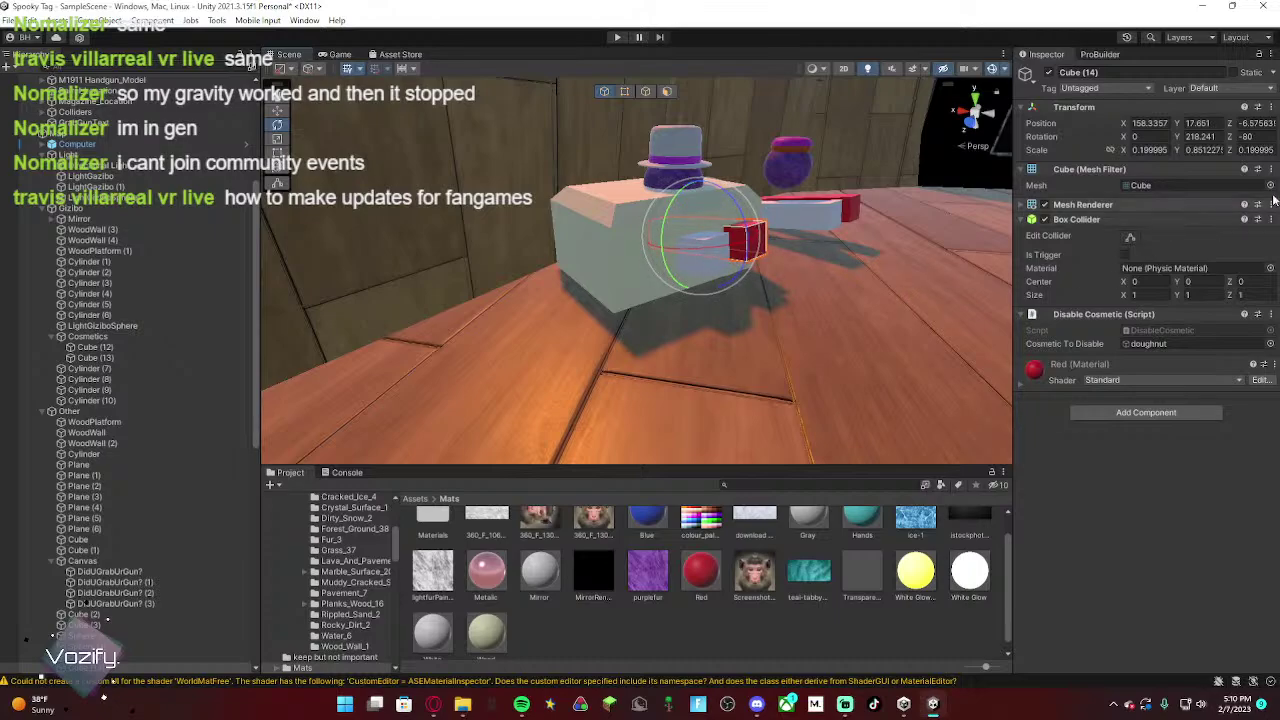
text(0)
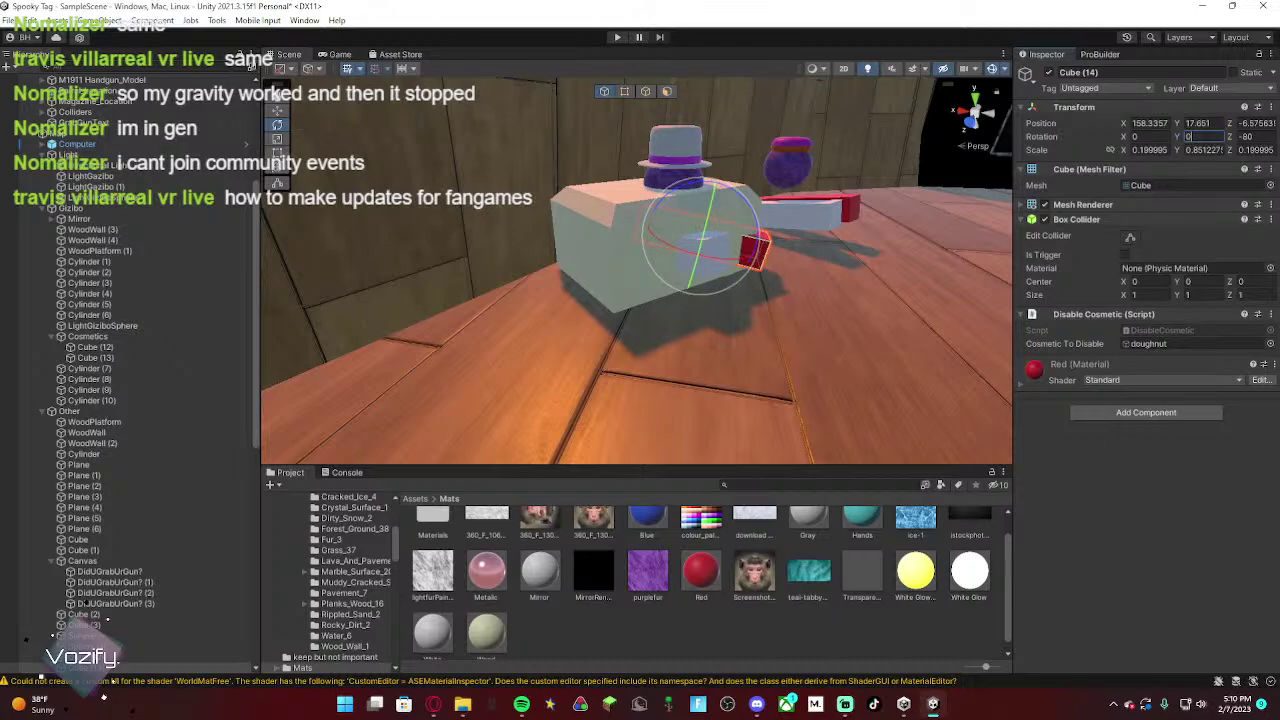
key(Escape)
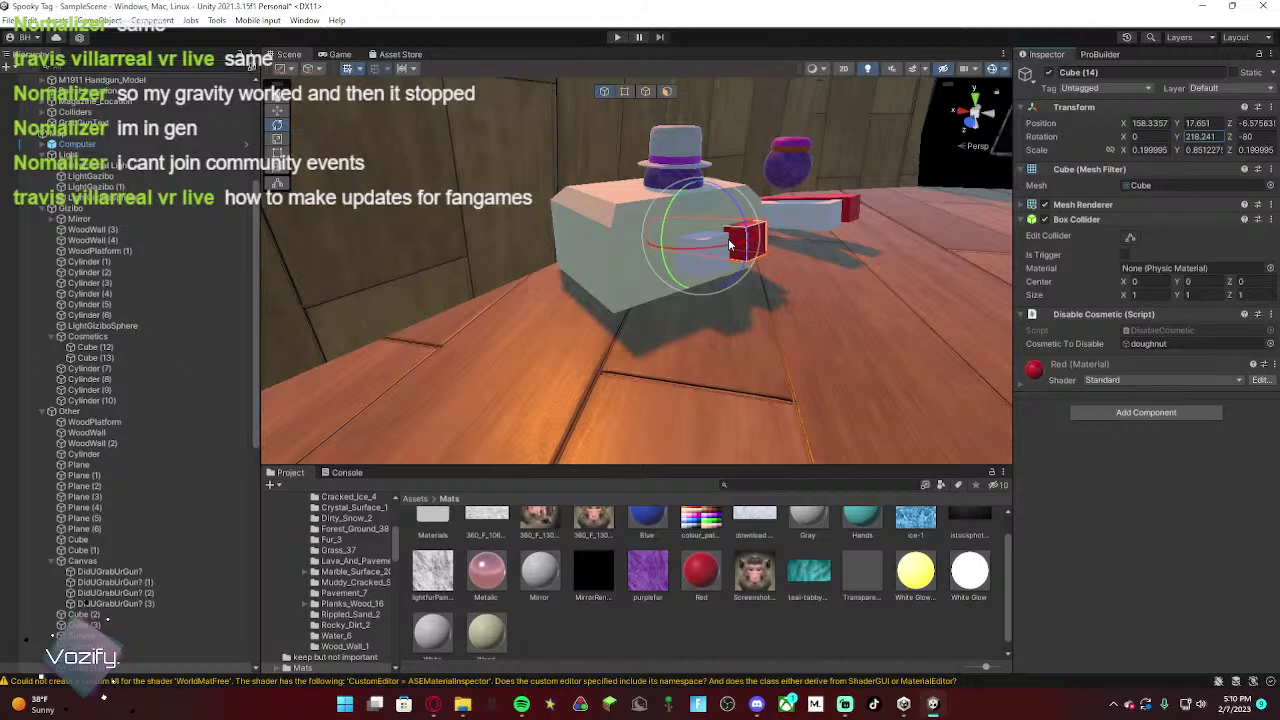
alt+drag(730, 245, 575, 252)
mouse_move(662, 256)
mouse_down()
mouse_move(645, 257)
mouse_move(672, 252)
mouse_move(655, 252)
mouse_up()
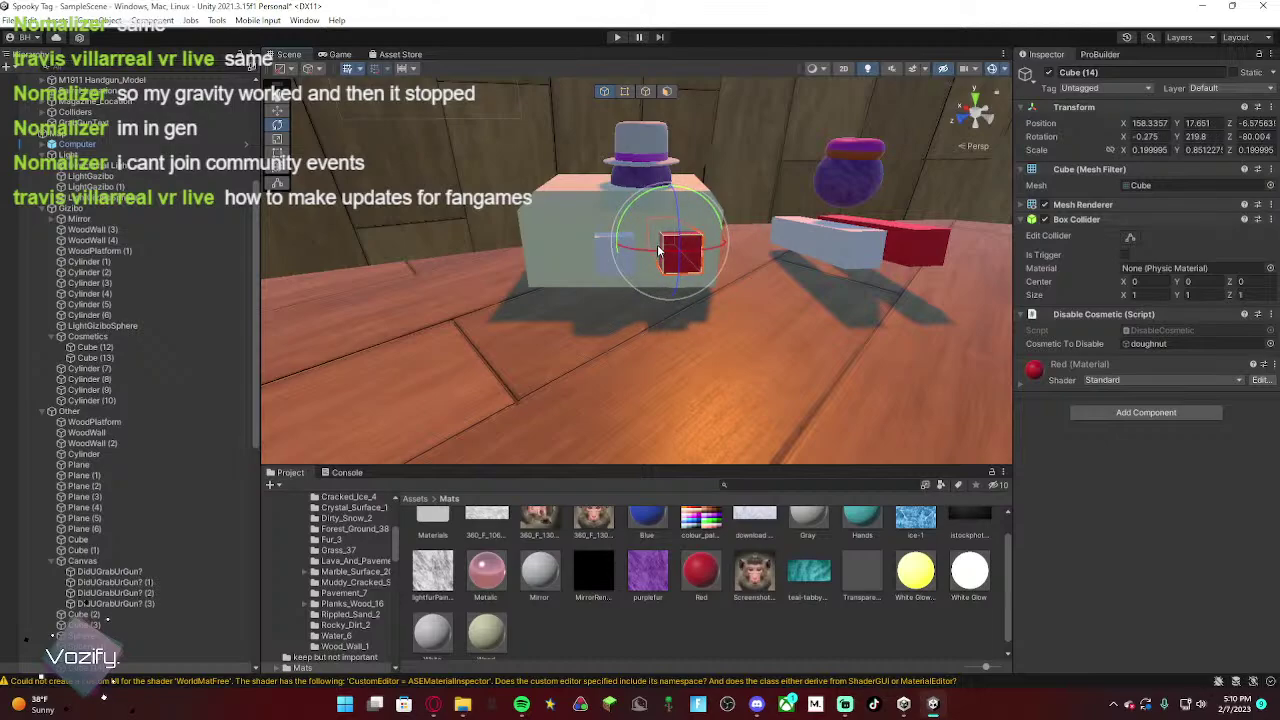
key(ctrl+z)
Step: Rotate the table about Z to 37.985 so its front lines up with the button cubes
click(650, 240)
right_drag(628, 235, 637, 262)
drag(708, 264, 718, 258)
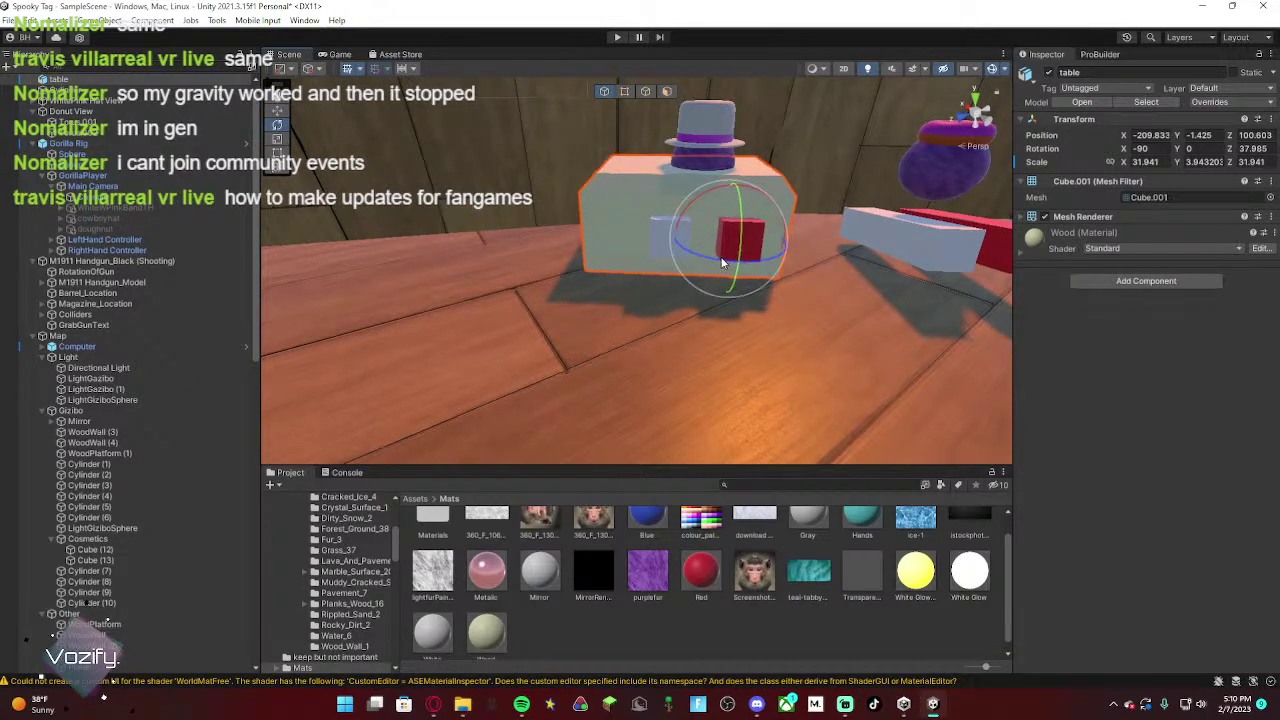
Step: Try a Z rotation of 80 on the table, based on the white button cube's rotation
click(666, 236)
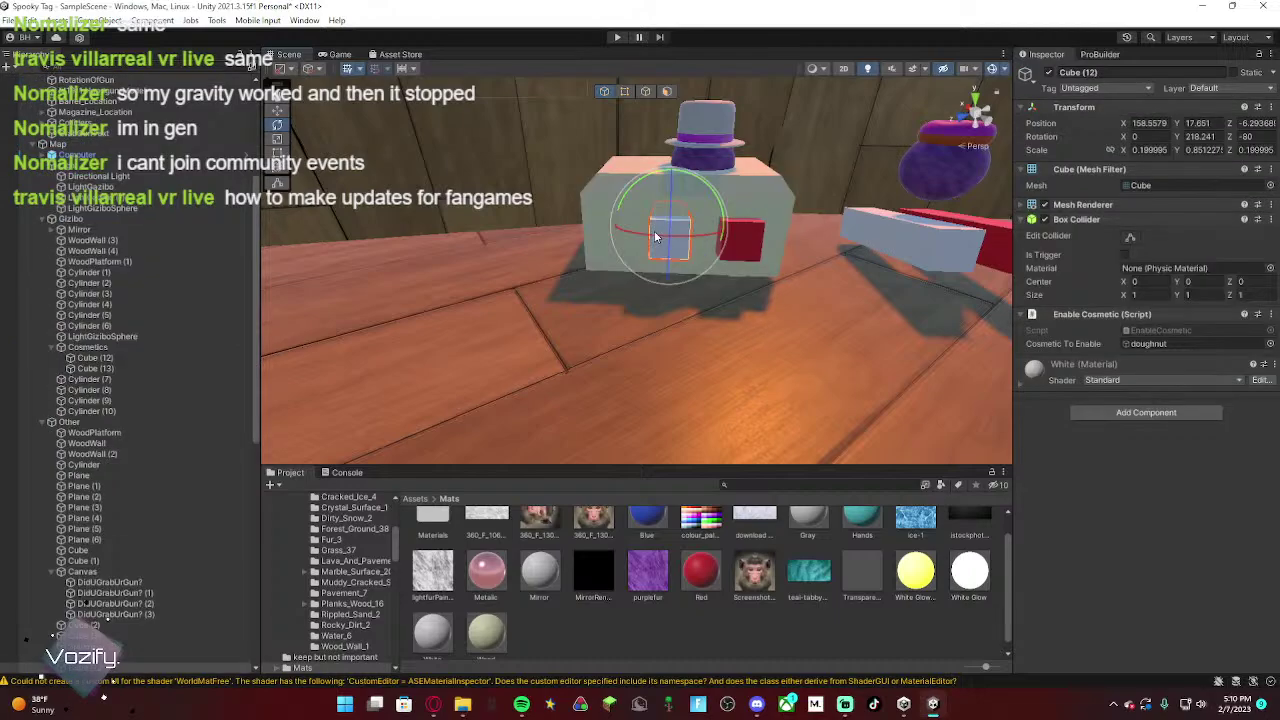
click(599, 209)
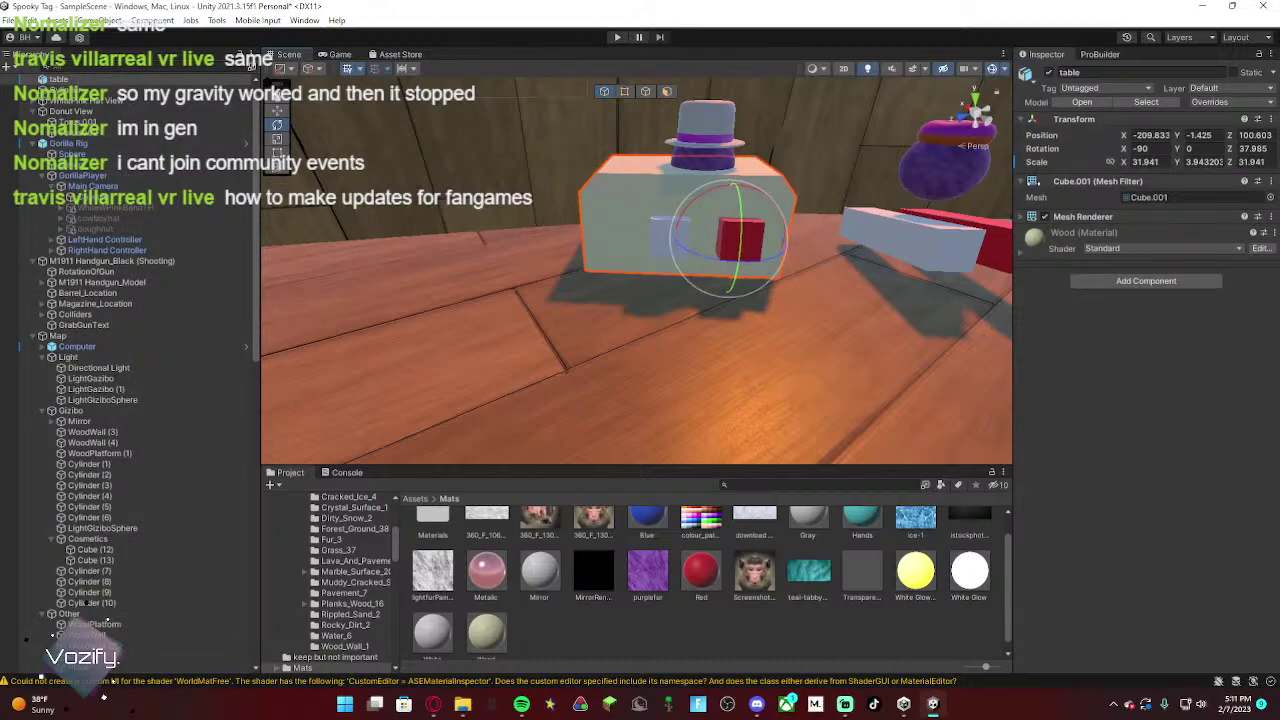
click(1268, 149)
text(80)
click(669, 237)
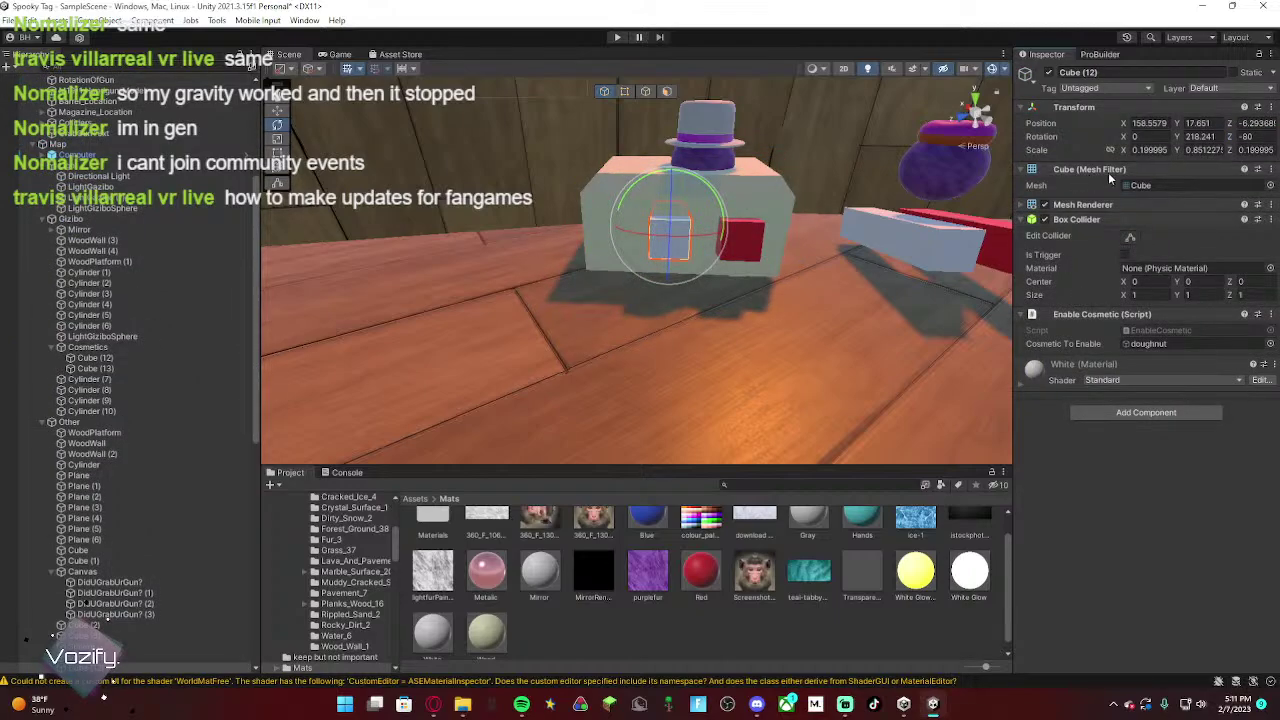
Step: Shift the table sideways to about X -209.882, Z 100.54 and narrow its Y scale to about 3.341
click(762, 201)
right_drag(762, 201, 703, 360)
key(w)
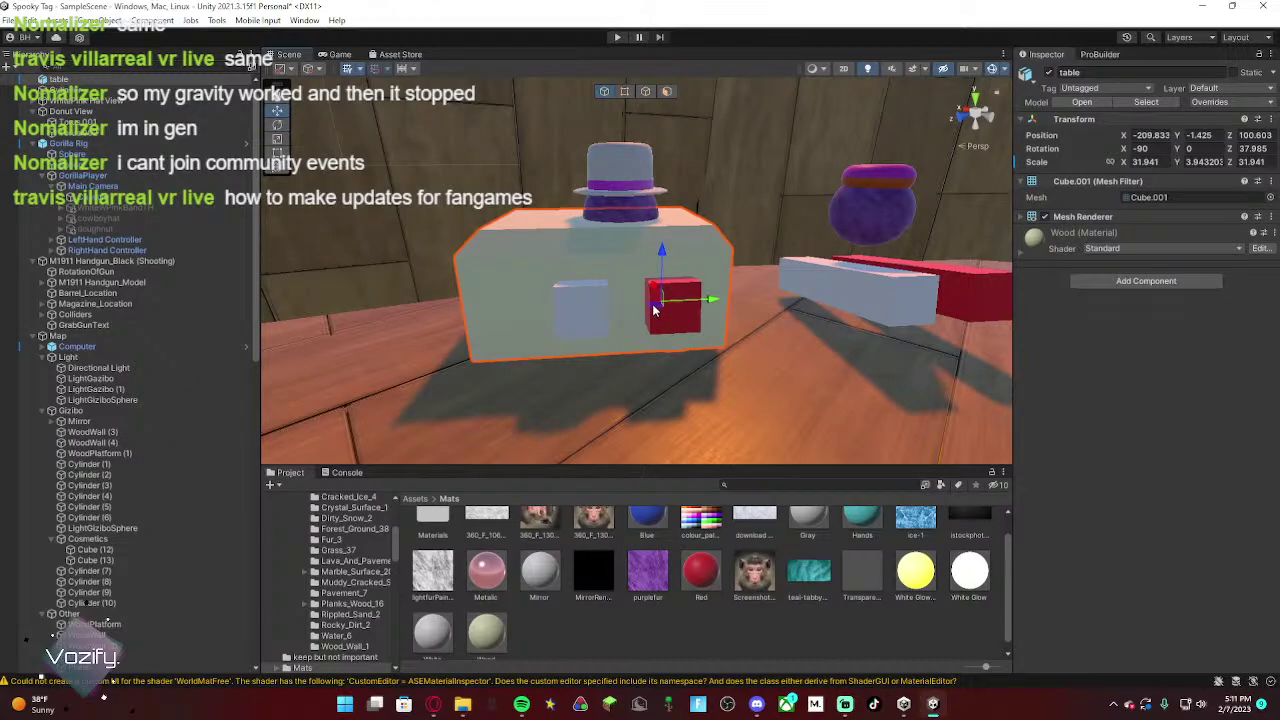
mouse_move(711, 301)
mouse_down()
mouse_move(740, 299)
mouse_move(728, 301)
mouse_up()
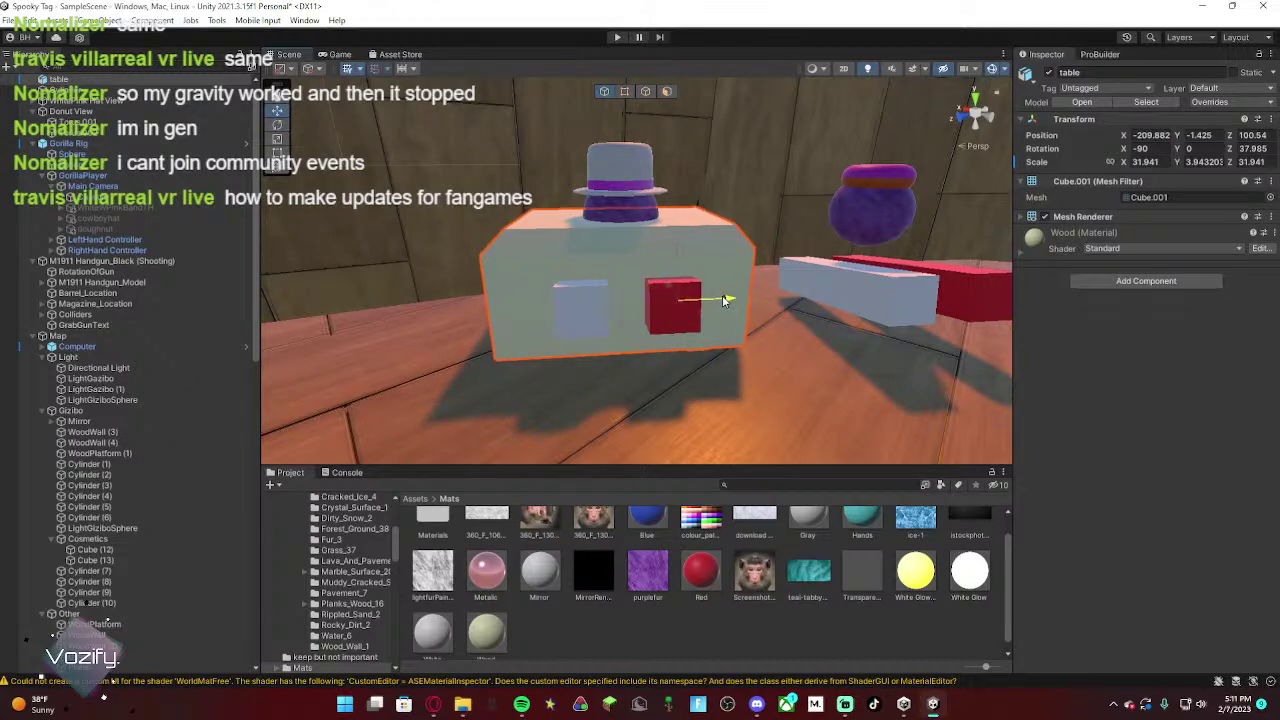
right_drag(728, 301, 742, 325)
click(284, 145)
drag(745, 250, 739, 254)
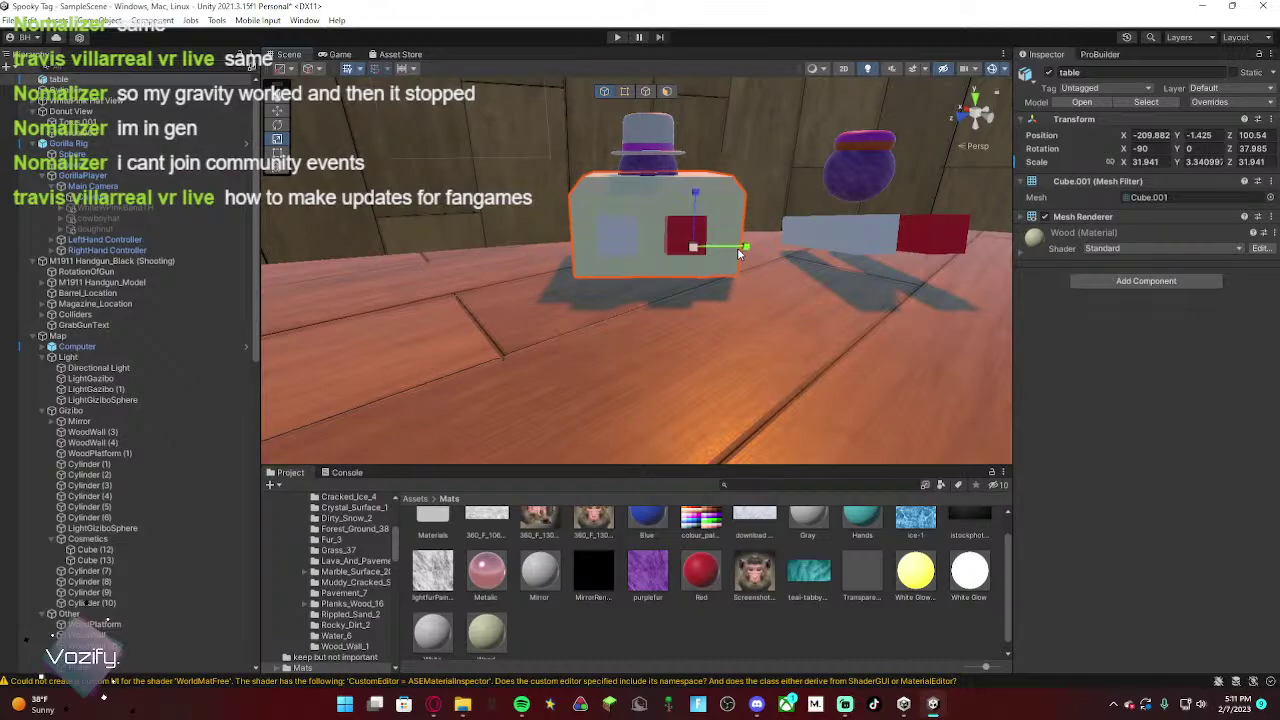
Step: Nudge the table across the floor to about X -209.861, Z 100.577 beneath the hat
click(281, 127)
right_drag(825, 345, 460, 212)
click(277, 111)
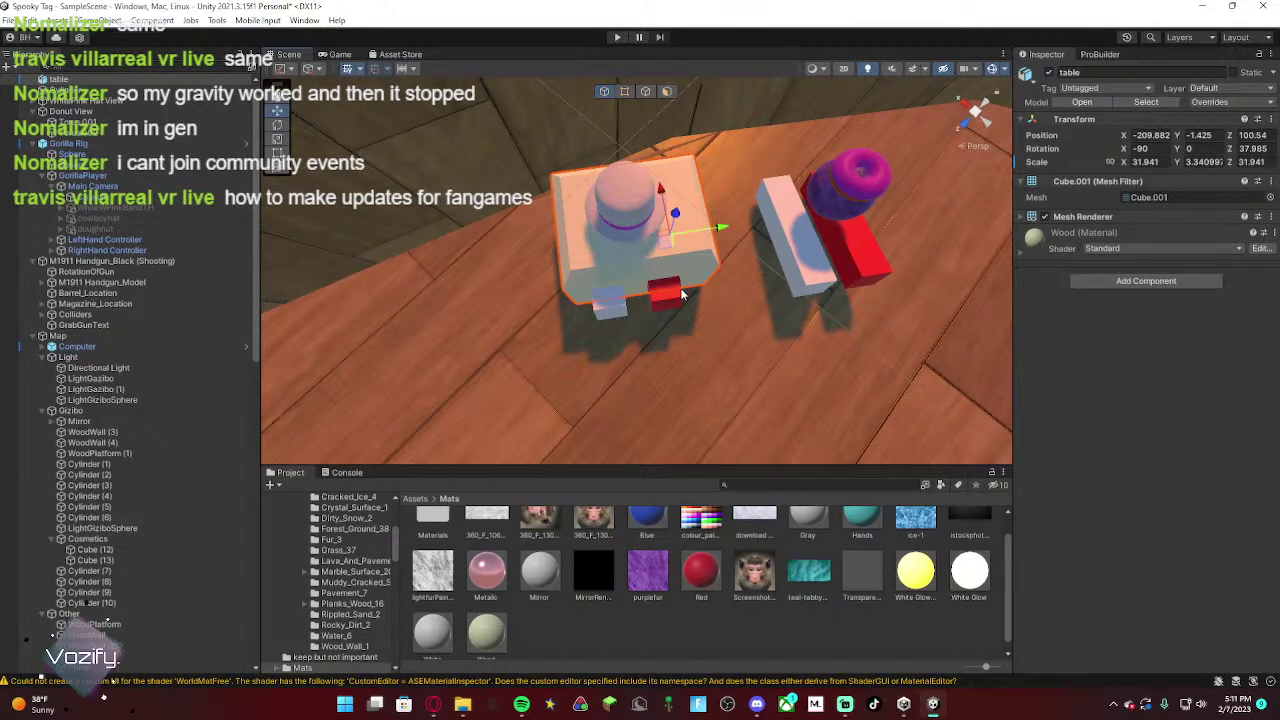
drag(661, 247, 657, 250)
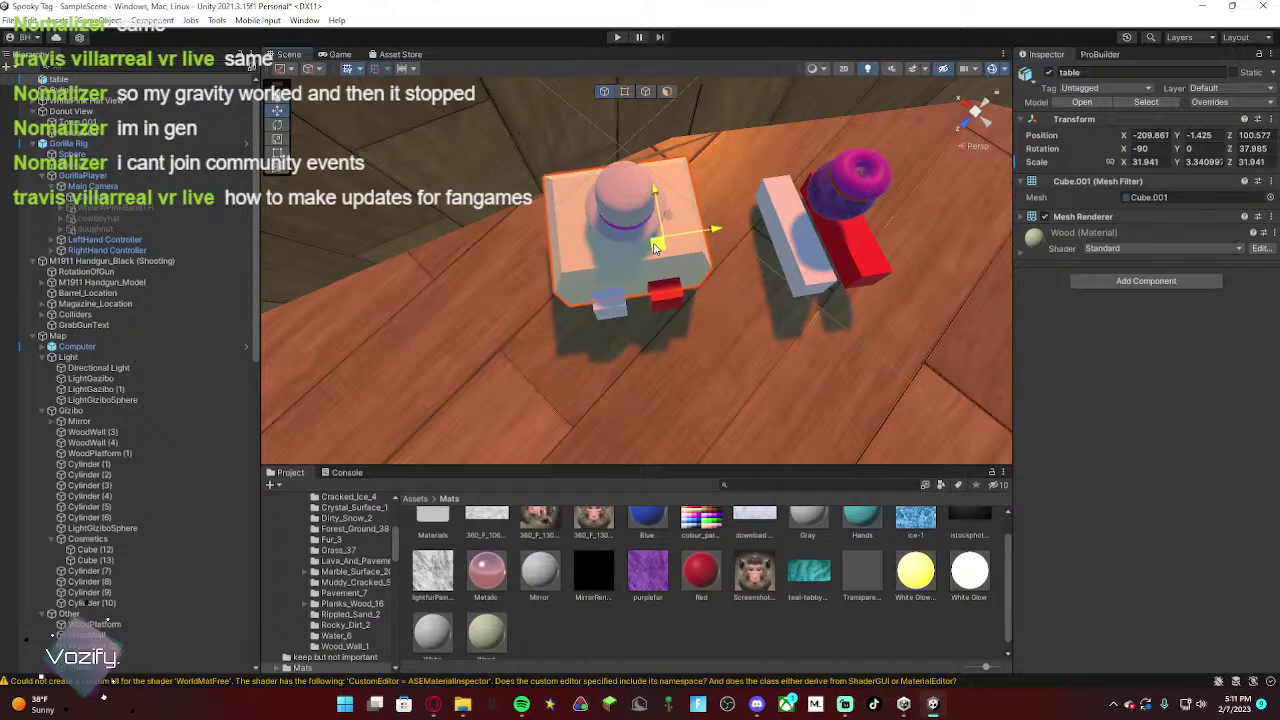
Step: Rotate the table about Z to 23.335 and reposition it at about X -209.768, Z 100.568
click(277, 125)
drag(687, 289, 710, 275)
click(283, 115)
mouse_move(514, 212)
right_down()
mouse_move(496, 198)
mouse_move(518, 163)
mouse_move(524, 205)
right_up()
drag(641, 258, 635, 248)
mouse_move(635, 248)
right_down()
mouse_move(585, 250)
mouse_move(639, 256)
right_up()
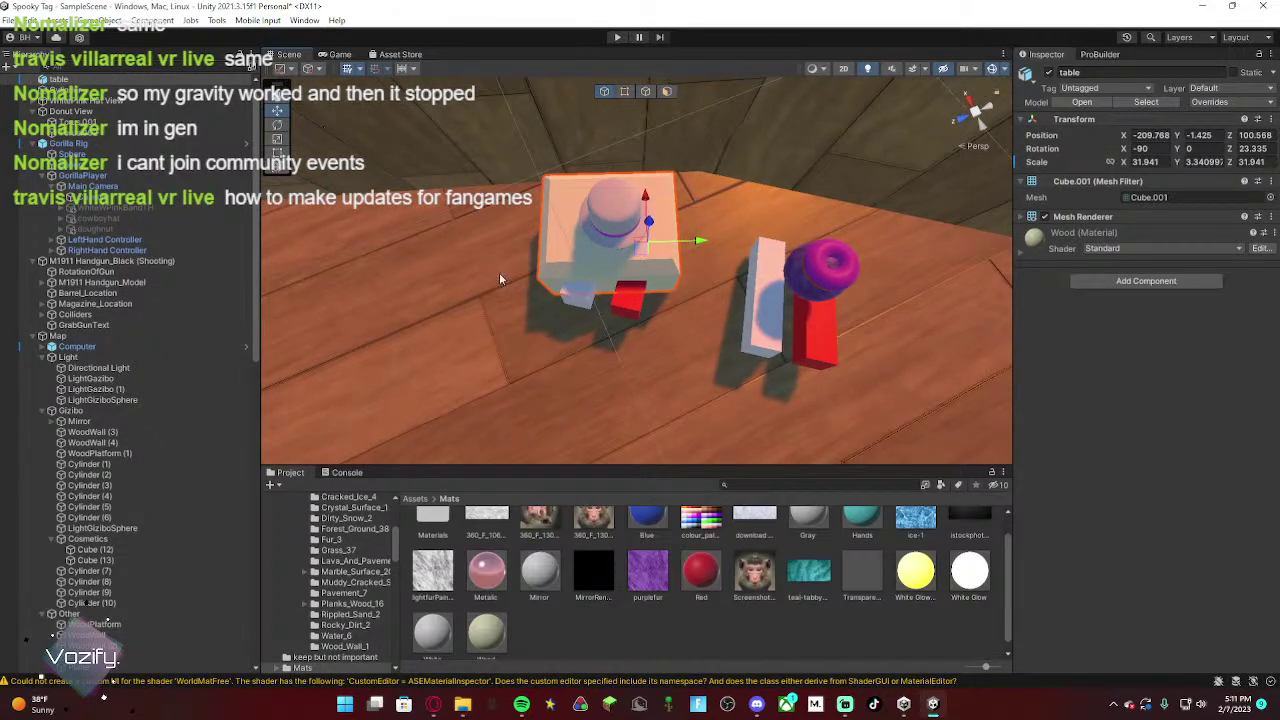
Step: Turn the red button cube to face straight out of the table, to about Y 203.429
click(628, 297)
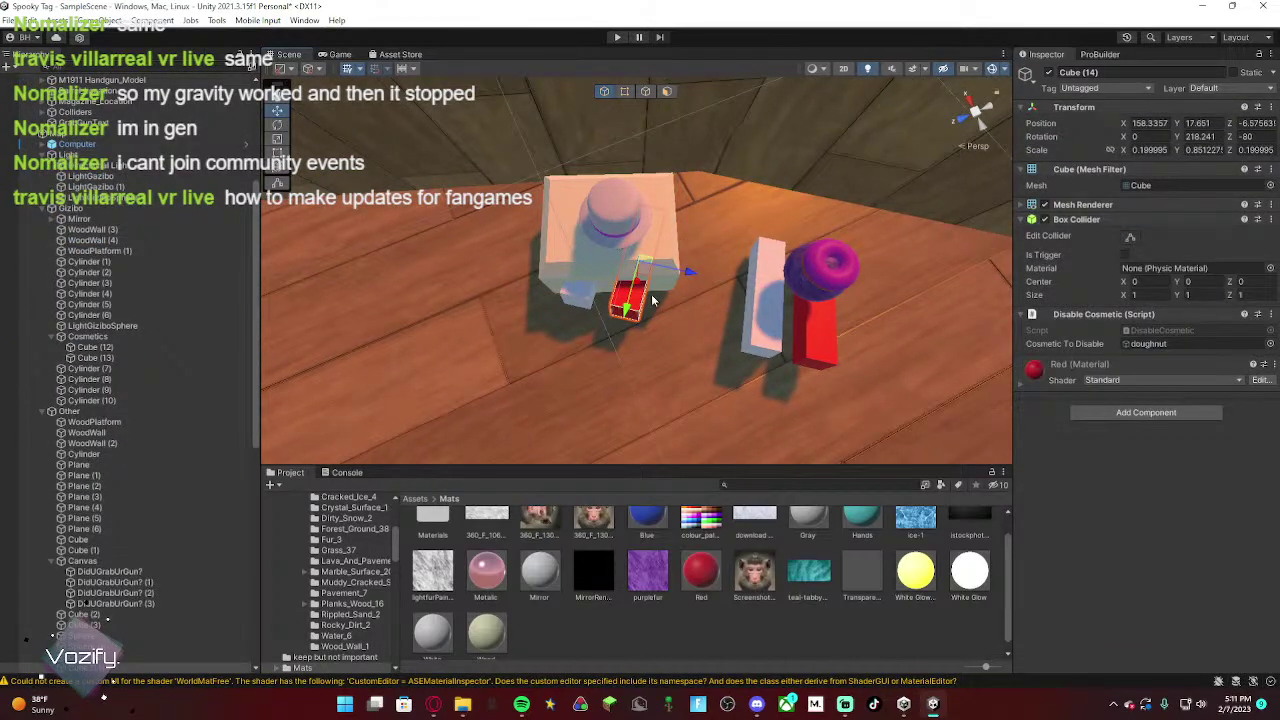
click(278, 127)
drag(652, 313, 676, 297)
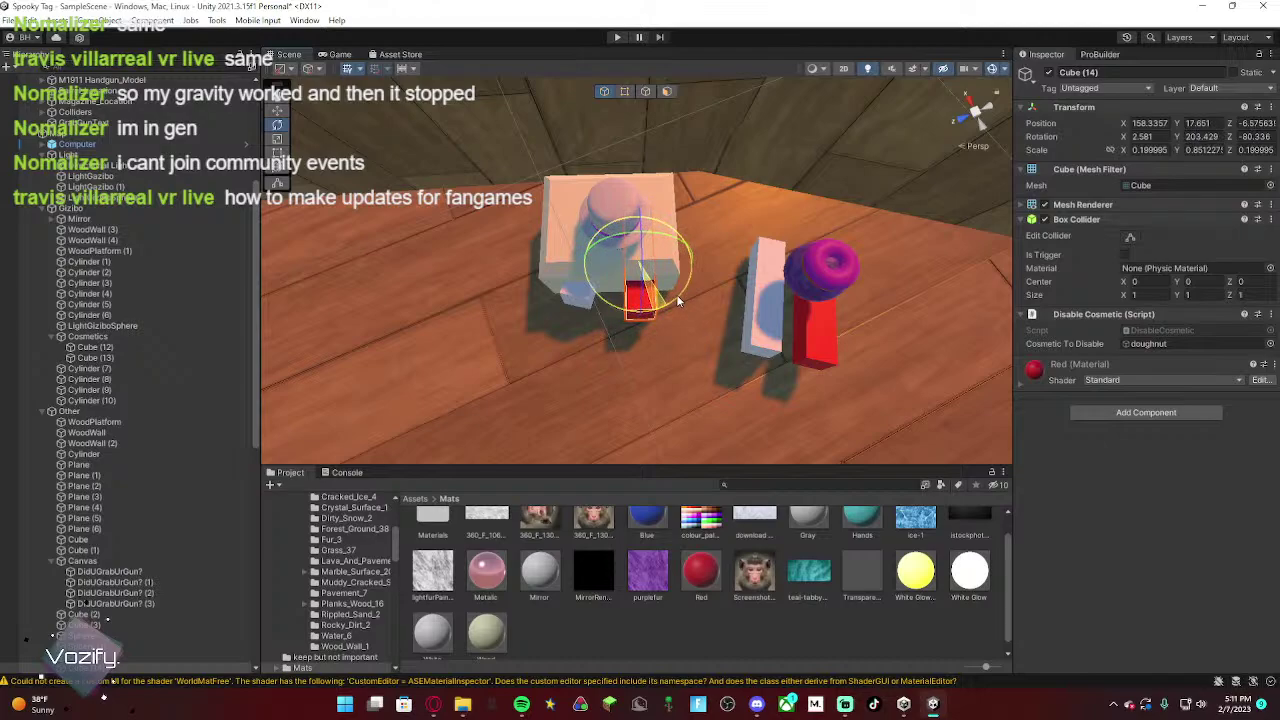
right_drag(677, 297, 783, 112)
key(s)
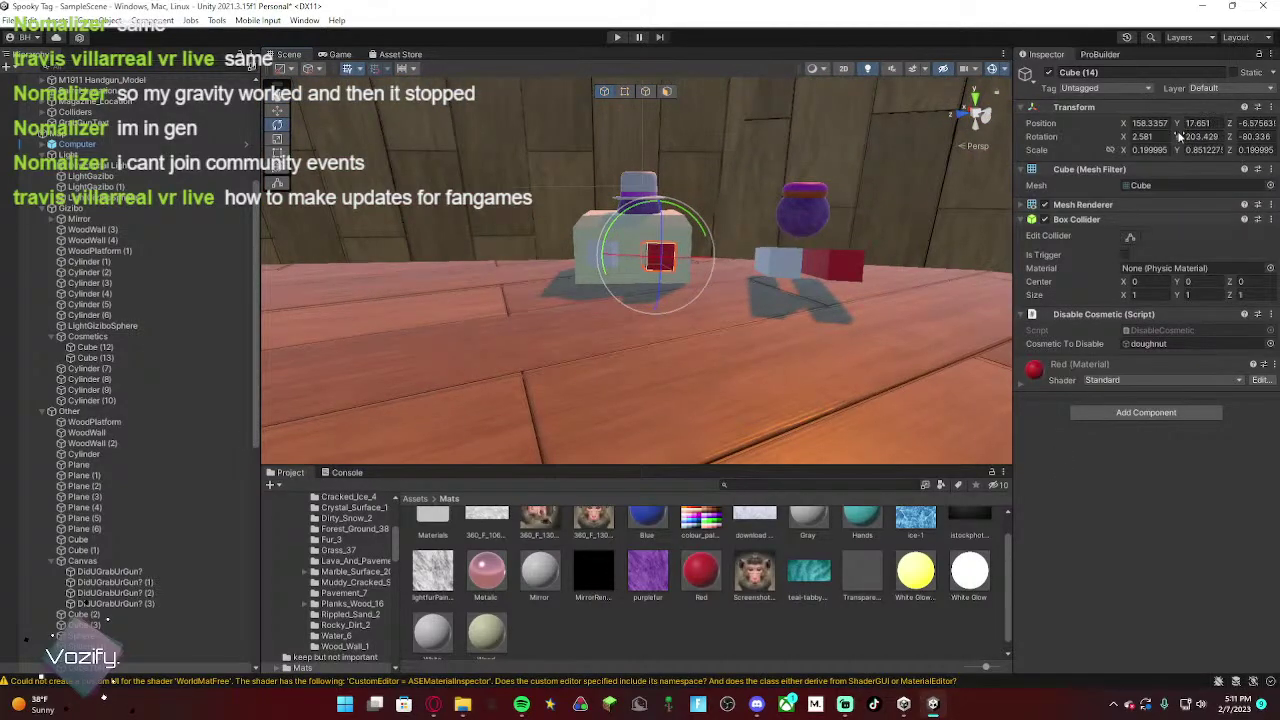
Step: Adjust the red button cube's rotation to X 0, Y 206.9 and Z -82
drag(1172, 137, 1230, 140)
click(1122, 137)
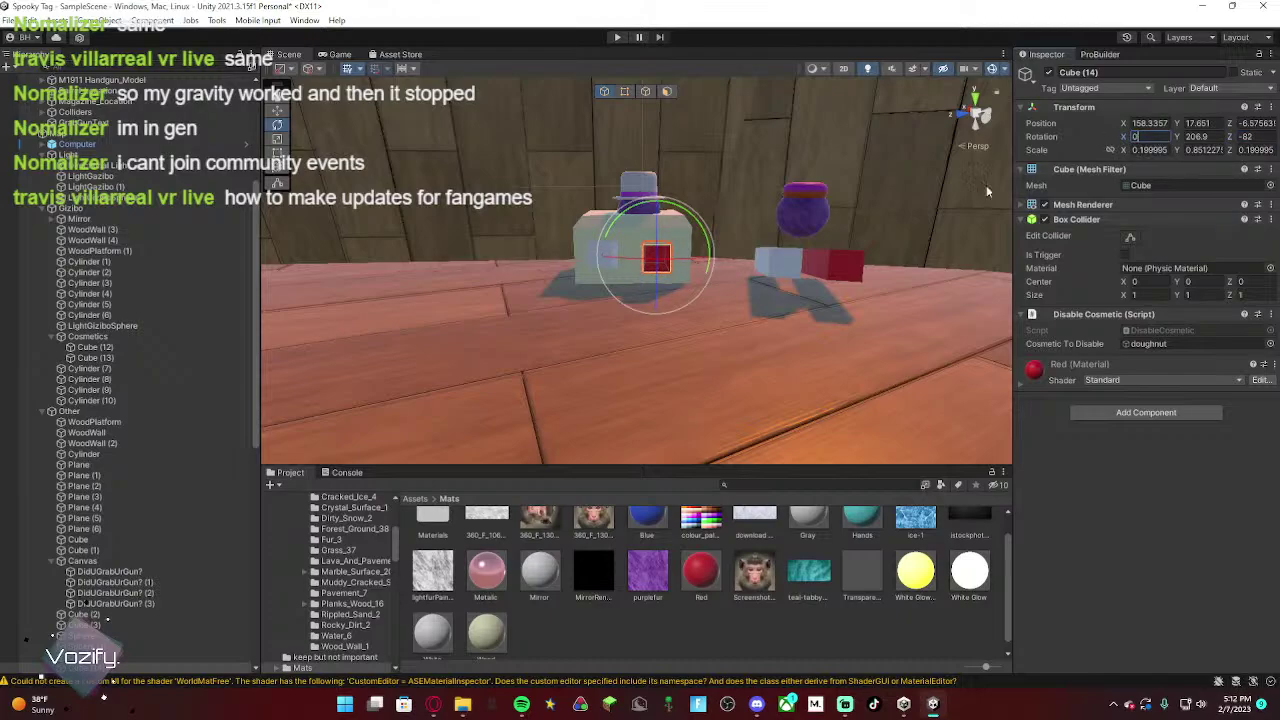
text(0)
key(Return)
Step: Try a Y rotation of 300 on the red button cube and replace it with 200
scroll(986, 185, up, 3)
text(300)
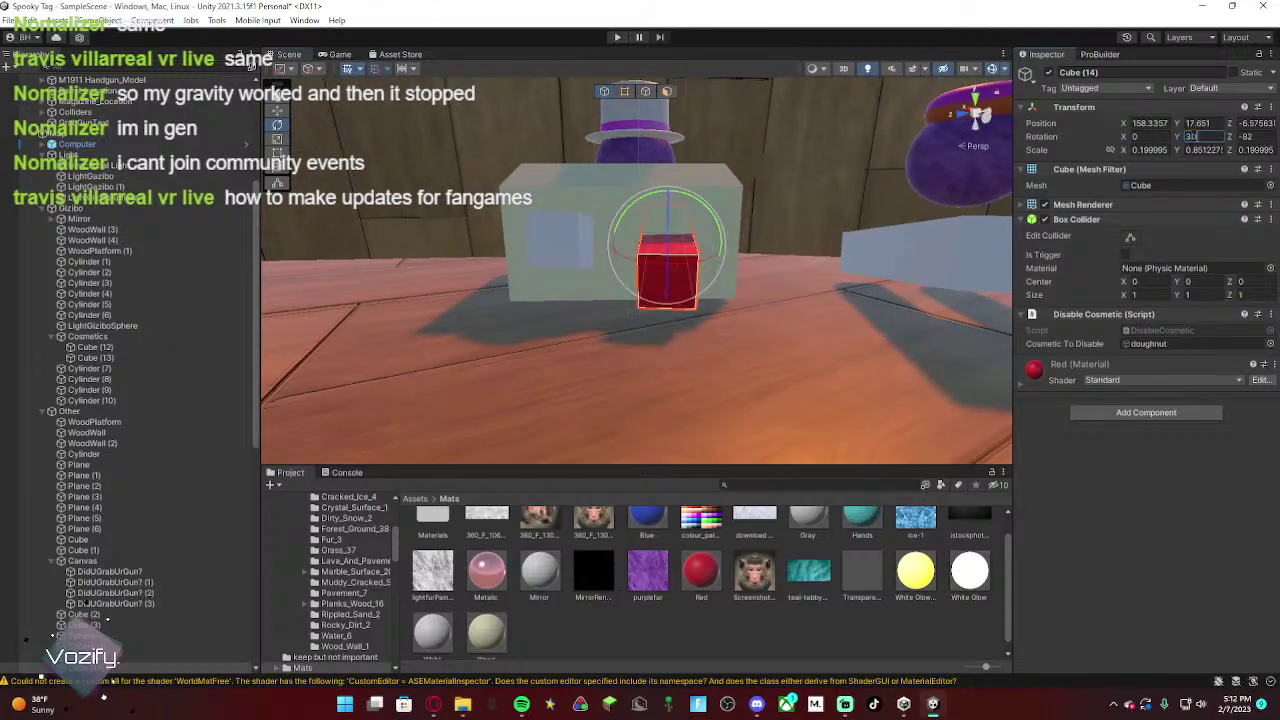
key(BackSpace)
key(BackSpace)
key(BackSpace)
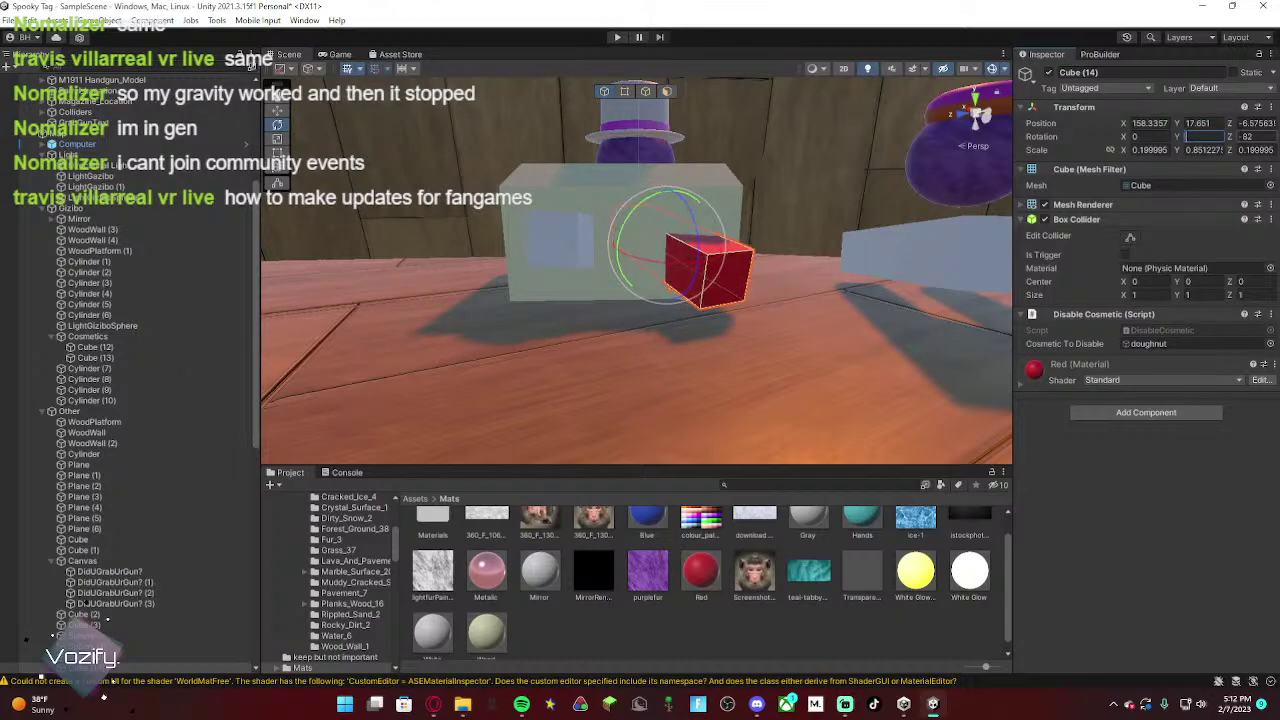
text(200)
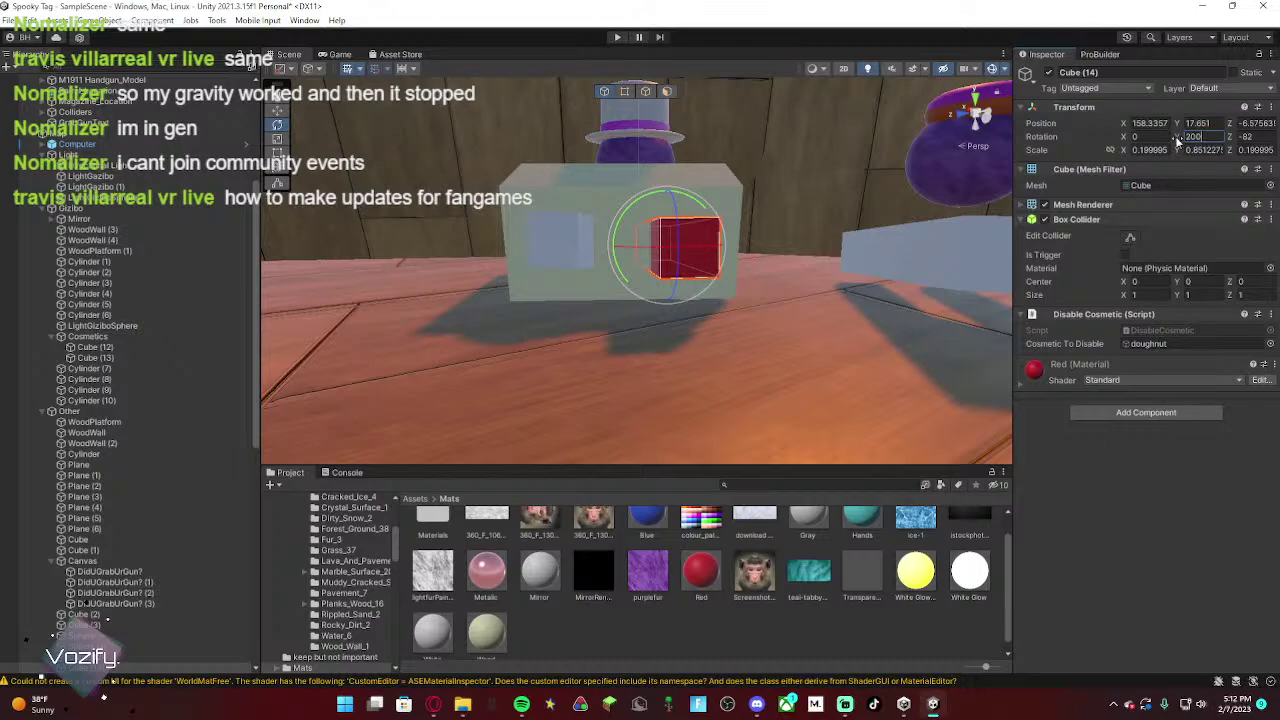
Step: Set the red button cube's Y rotation to about 207.89
drag(1176, 140, 12, 150)
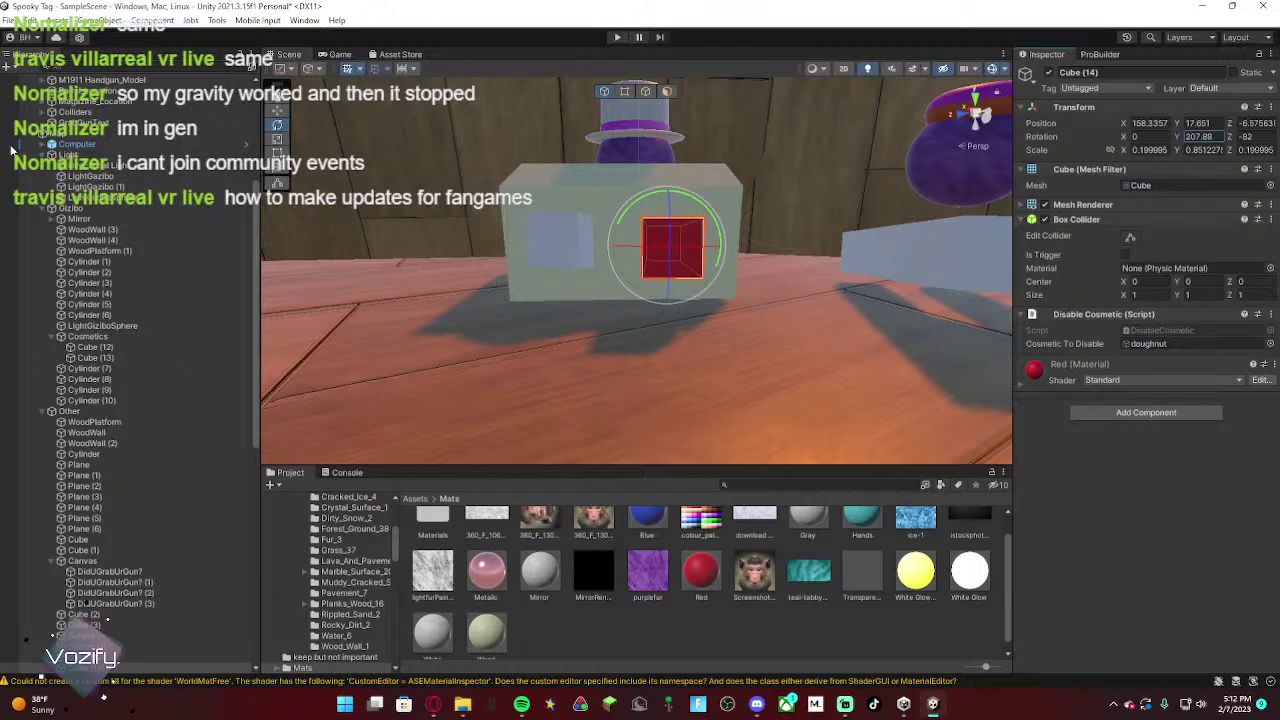
Step: Try setting the table's X rotation to 0
click(547, 193)
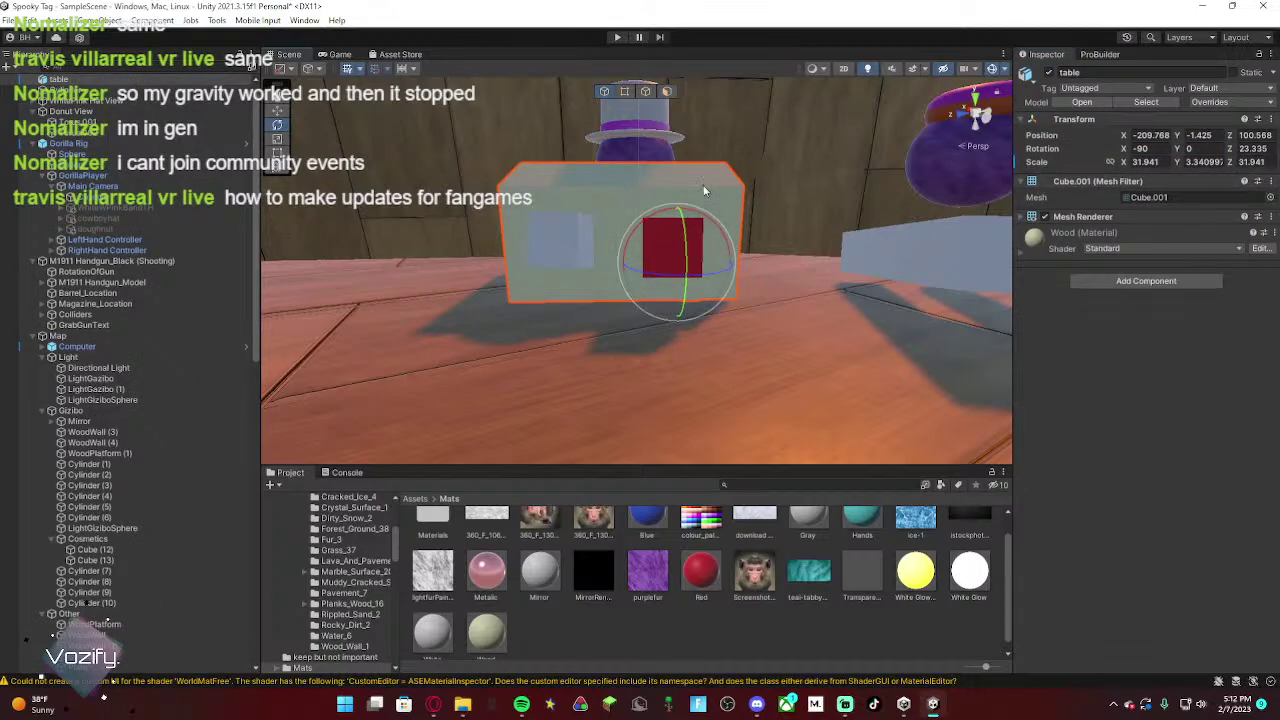
text(0)
key(Tab)
key(Tab)
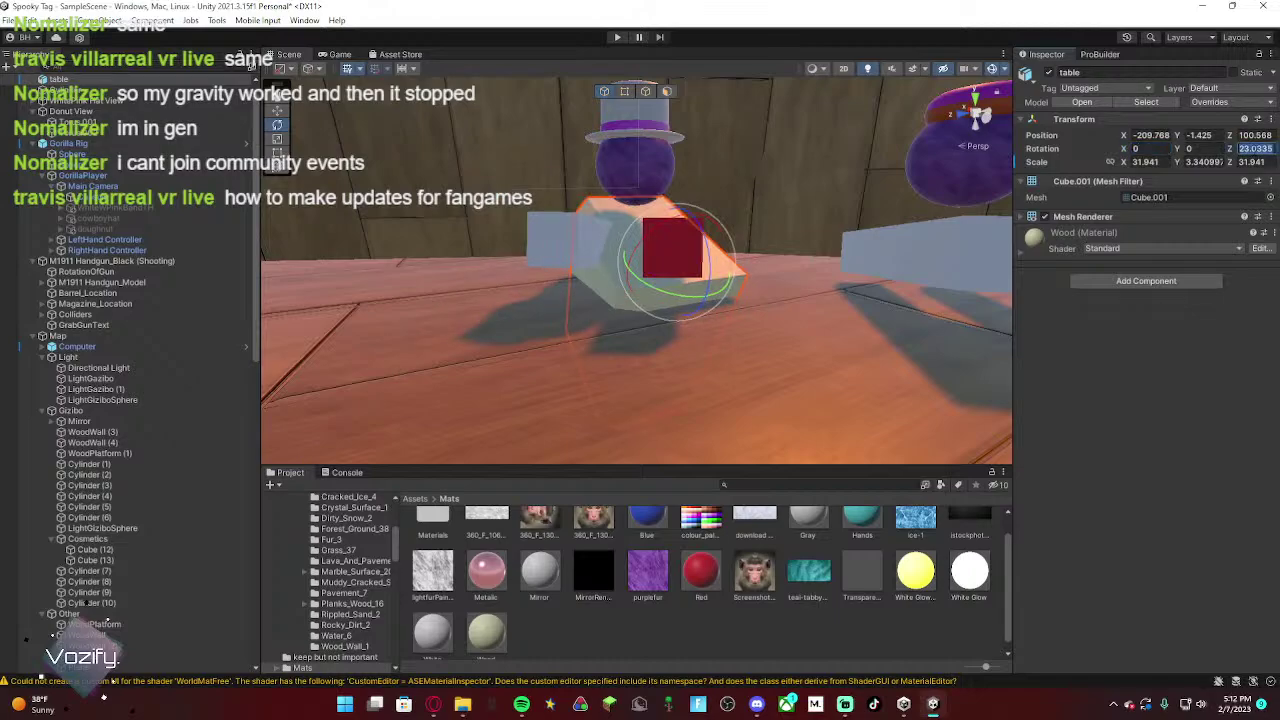
Step: Try setting the white button cube's Y and Z rotation to 0
click(548, 259)
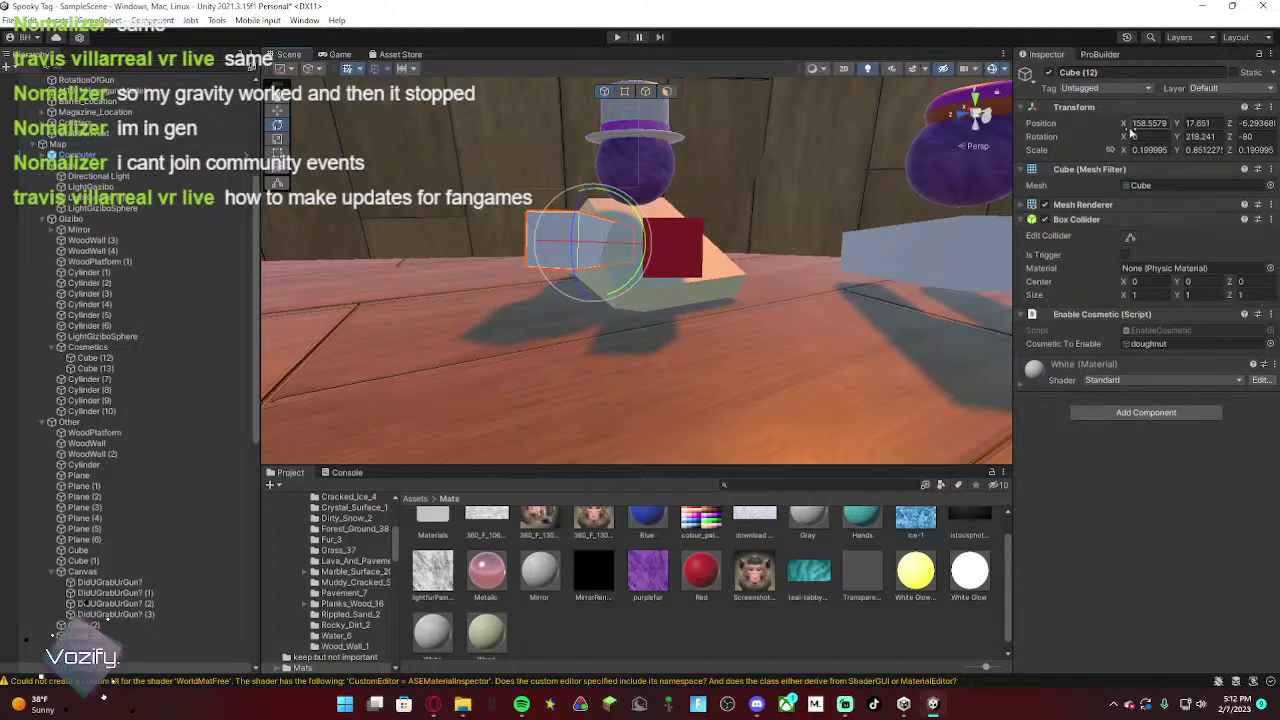
text(0)
key(Tab)
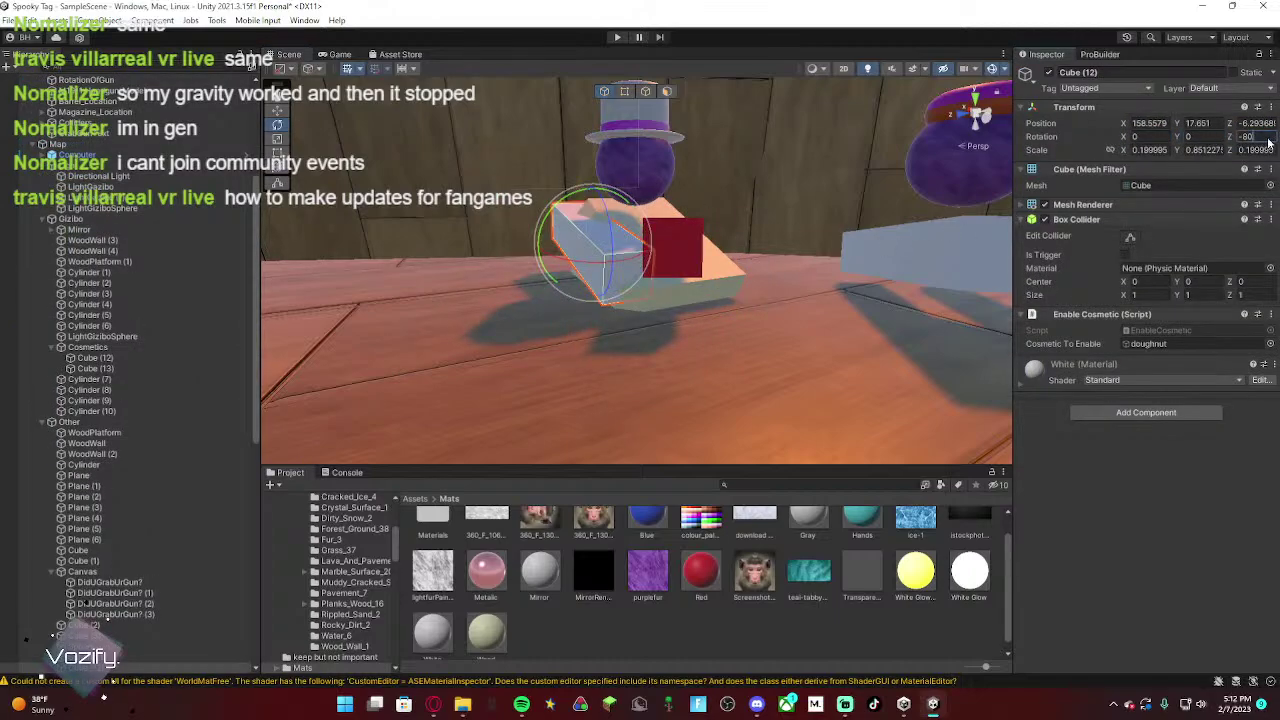
text(0)
Step: Copy the red button cube's Y rotation, then try setting its Y and Z rotation to 0
click(684, 258)
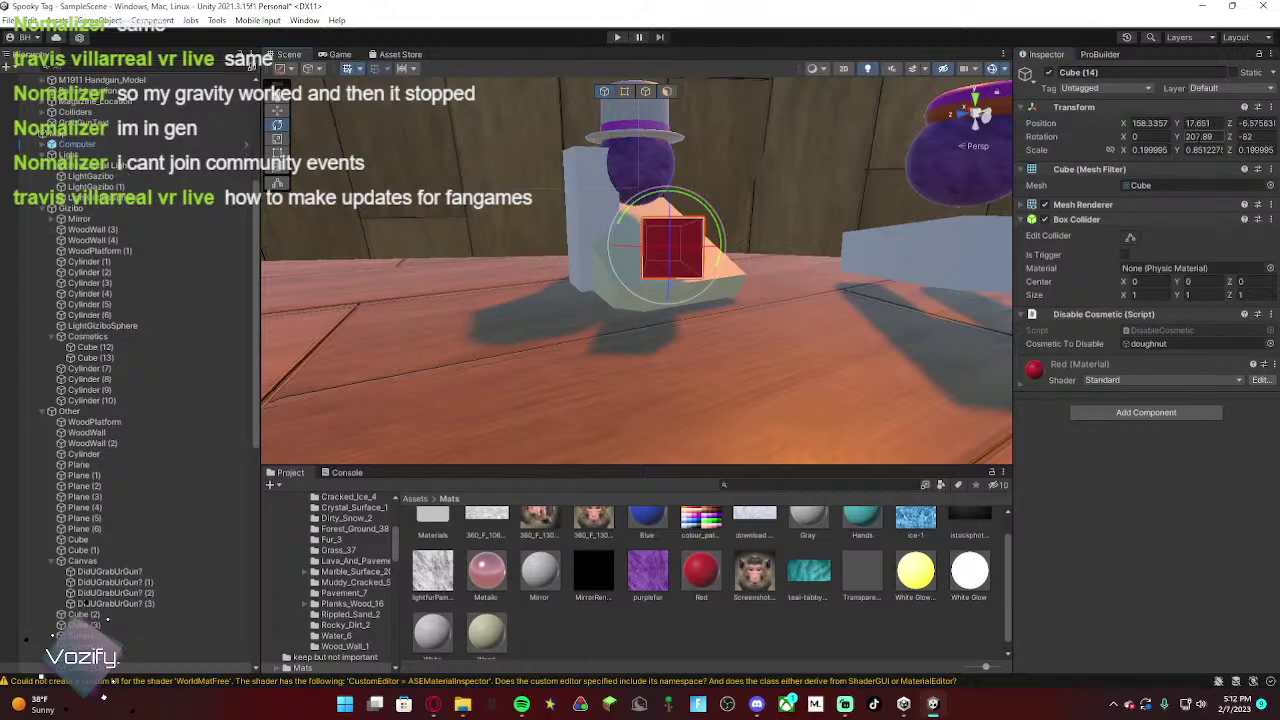
click(1195, 138)
key(ctrl+c)
text(0)
click(1262, 138)
text(0)
right_drag(738, 235, 790, 402)
key(s)
key(w)
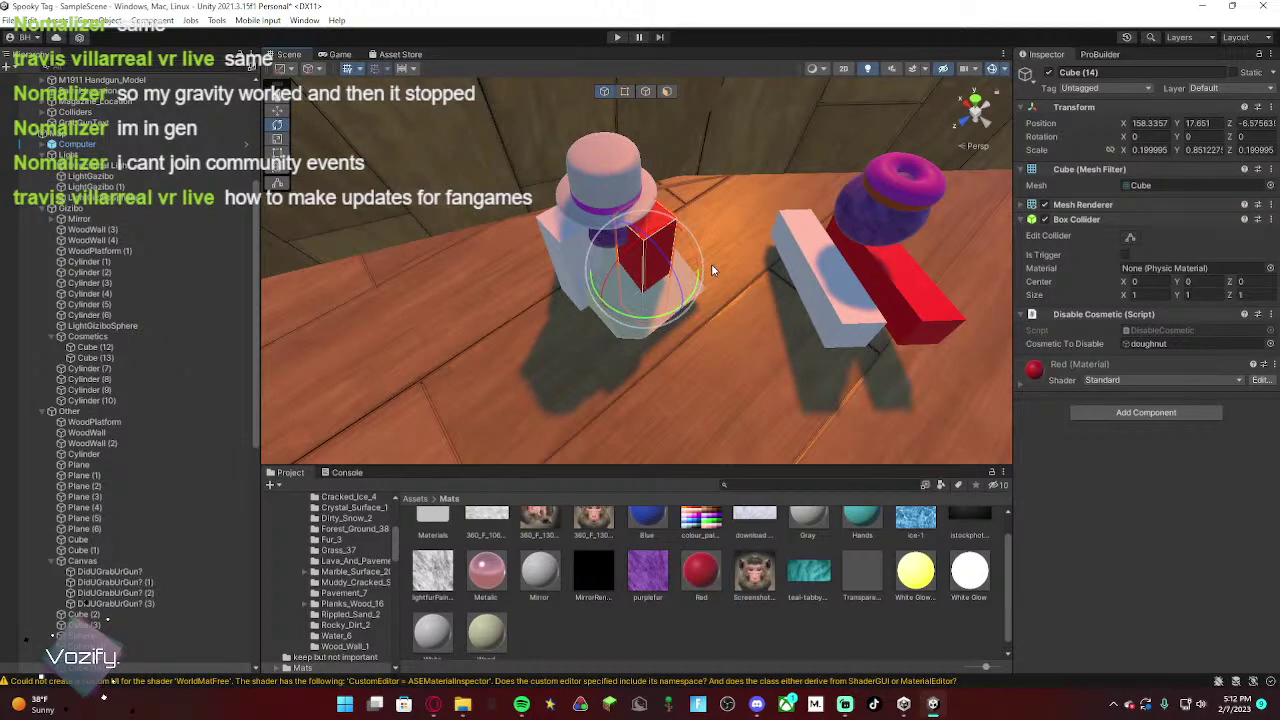
Step: Undo the zeroed rotations of the red button cube, the white button cube and the table
key(ctrl+z)
key(ctrl+z)
key(ctrl+z)
key(ctrl+z)
key(ctrl+z)
key(ctrl+z)
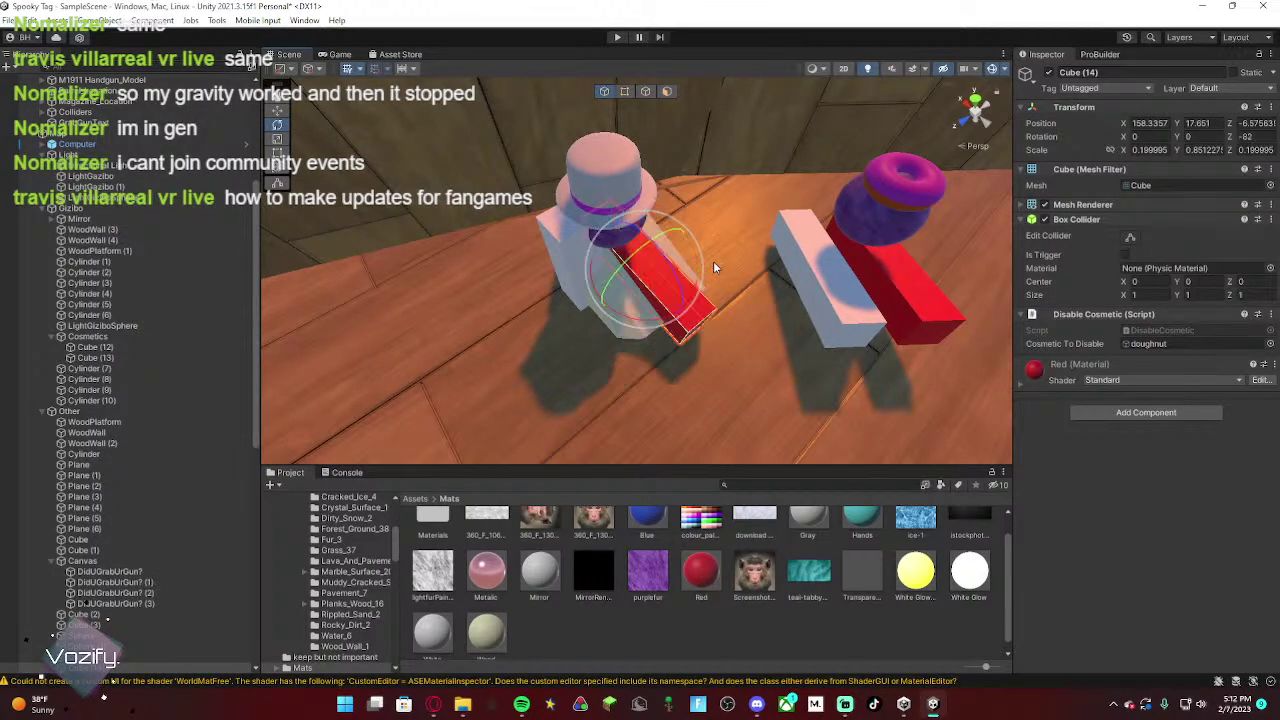
key(ctrl+z)
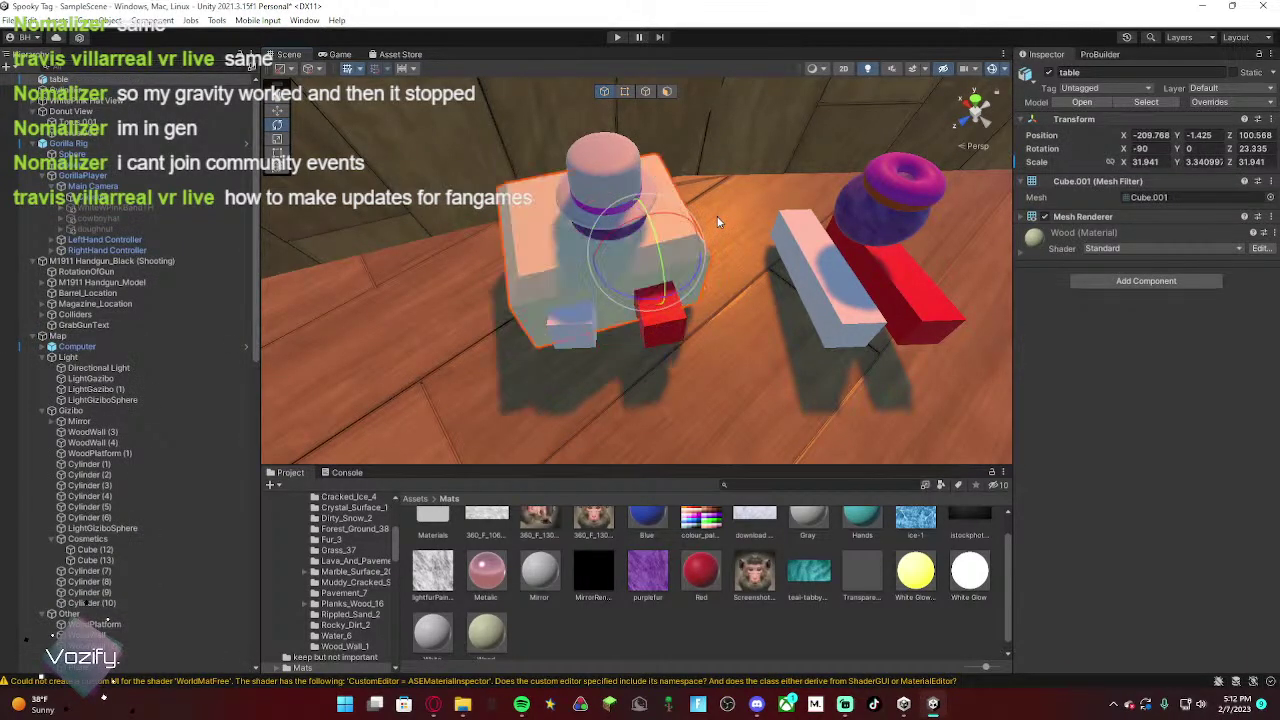
key(ctrl+z)
Step: Paste the Y rotation 207.89 onto the white button cube and set its Z rotation to -82
right_drag(699, 249, 660, 90)
key(w)
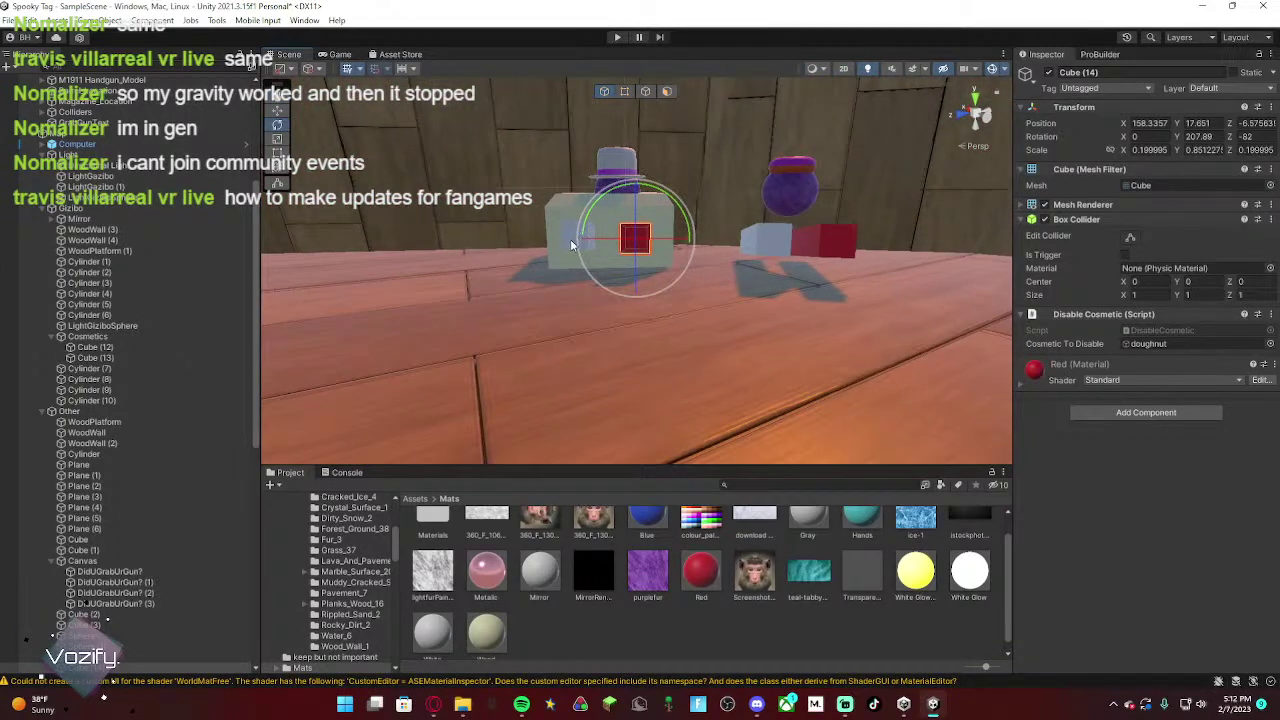
right_drag(850, 220, 683, 234)
click(643, 262)
click(1194, 138)
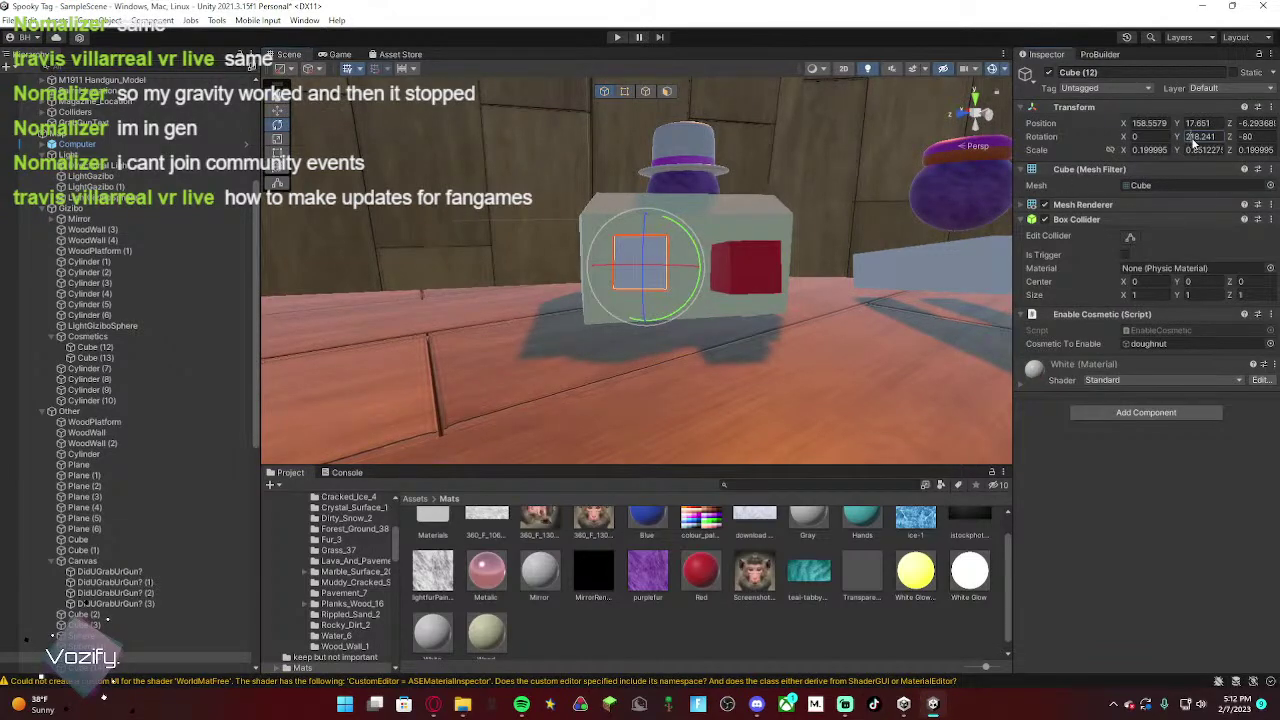
key(ctrl+v)
click(1253, 137)
text(-82)
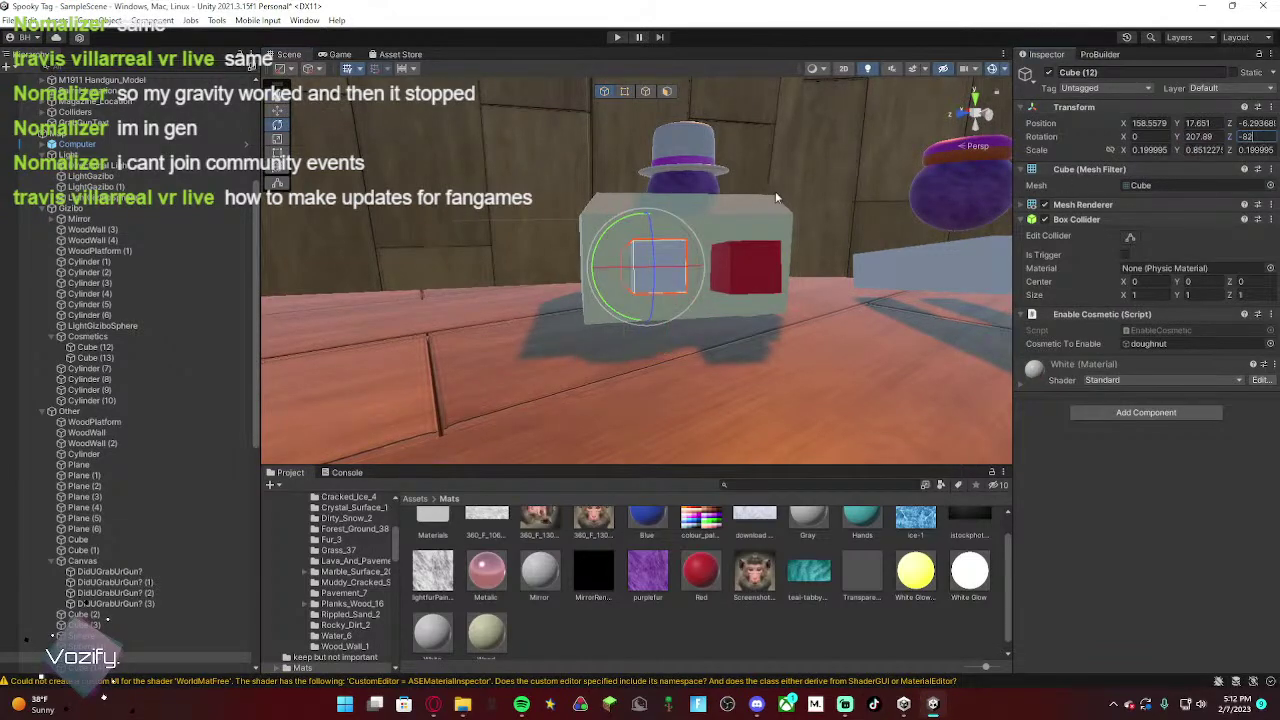
Step: Rotate the red button cube to about Y 204.915 to square it with the table's front
right_drag(775, 191, 1000, 432)
right_drag(748, 350, 708, 334)
click(621, 268)
right_drag(706, 289, 686, 292)
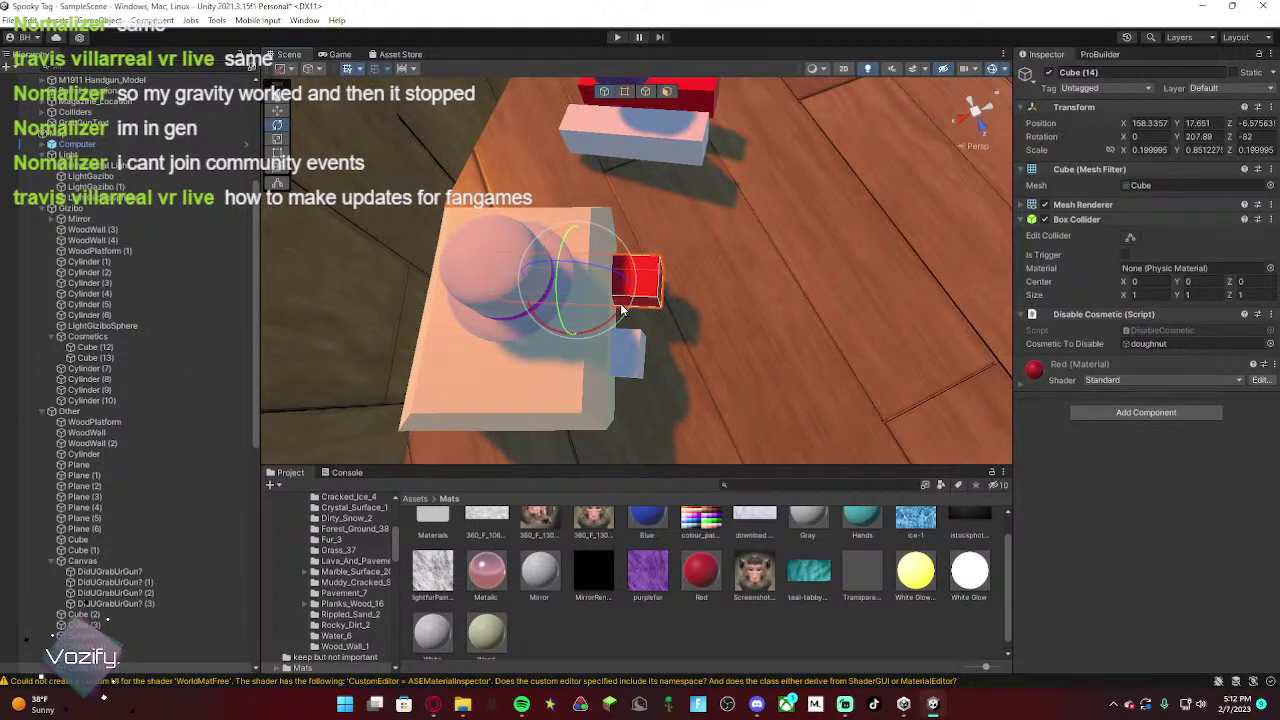
drag(620, 310, 623, 305)
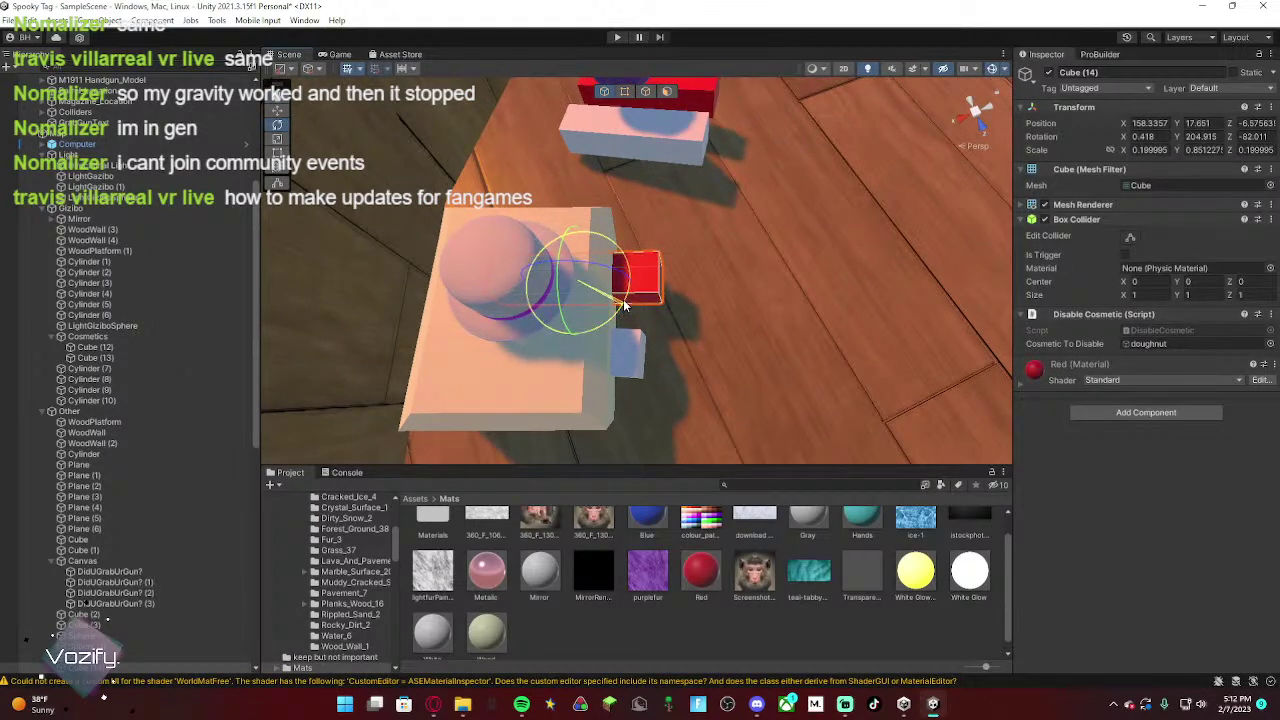
Step: Push the red button cube further into the table, to about X 158.412, Y 17.639, Z -6.611
right_drag(623, 305, 619, 318)
right_drag(597, 244, 635, 288)
click(281, 122)
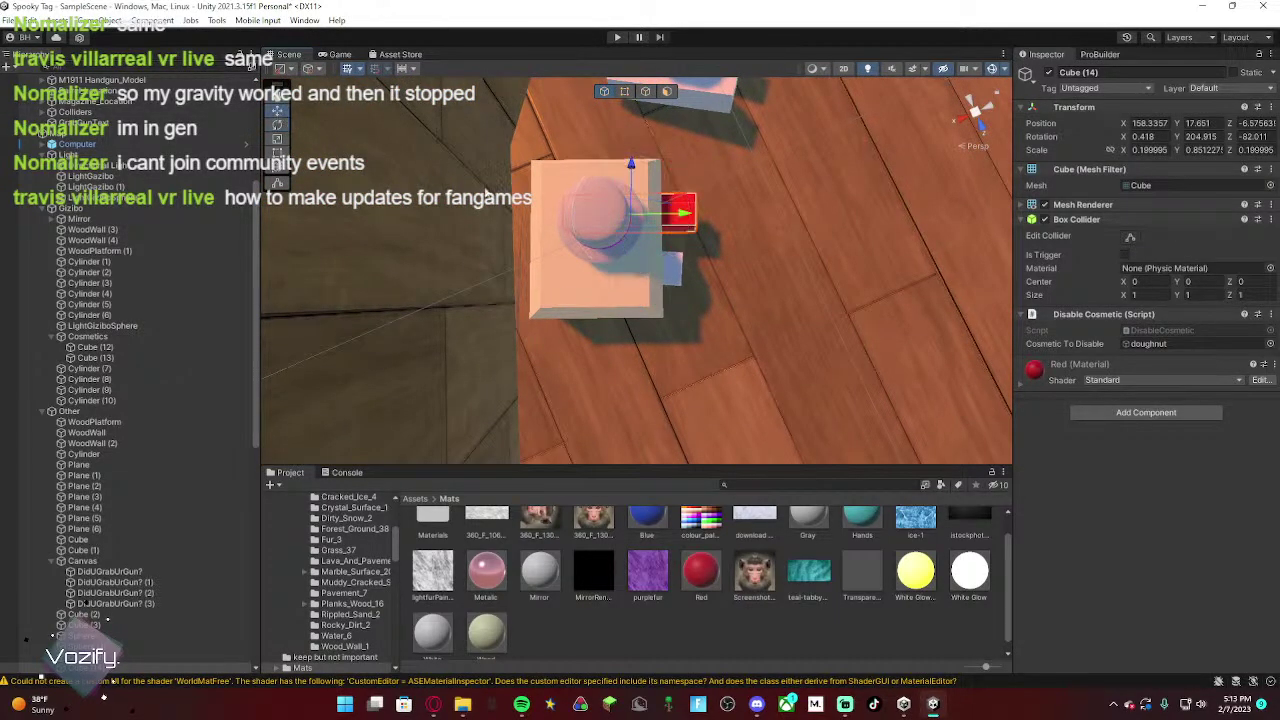
drag(677, 218, 662, 218)
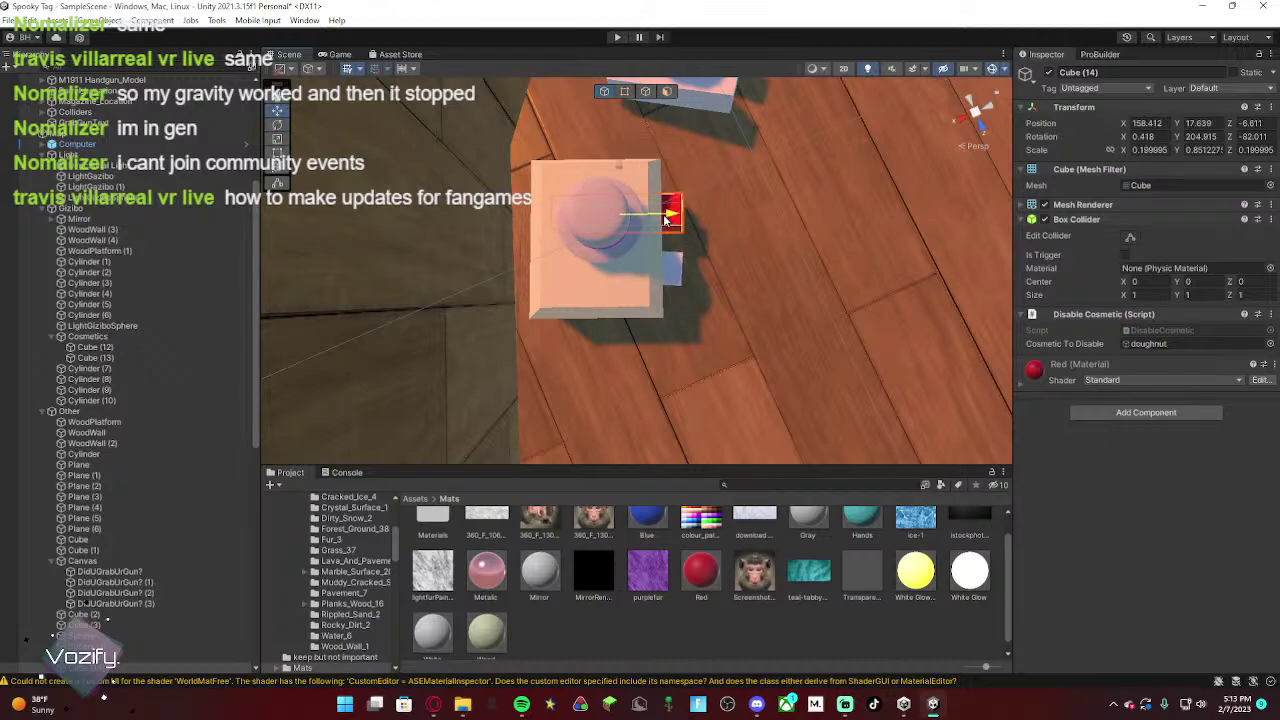
Step: Rotate the red button cube to about Y 203.12 so it stands perpendicular to the table's front face
right_drag(662, 218, 1055, 243)
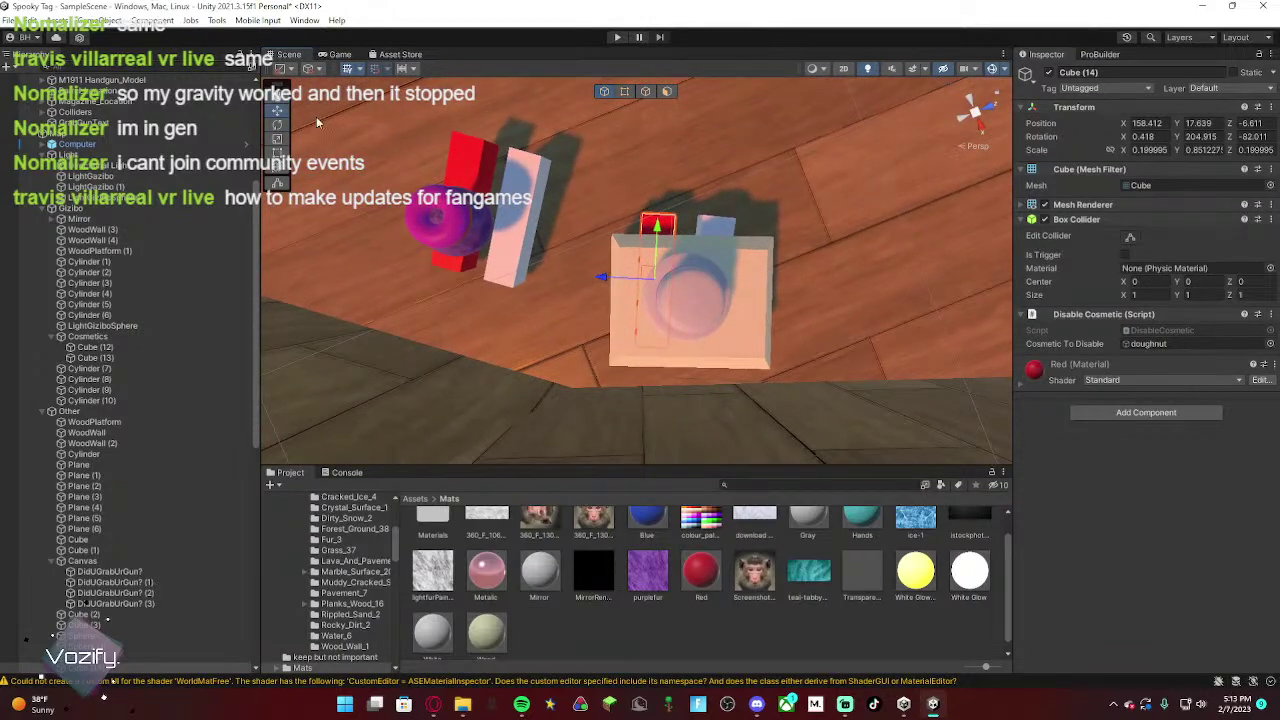
click(277, 124)
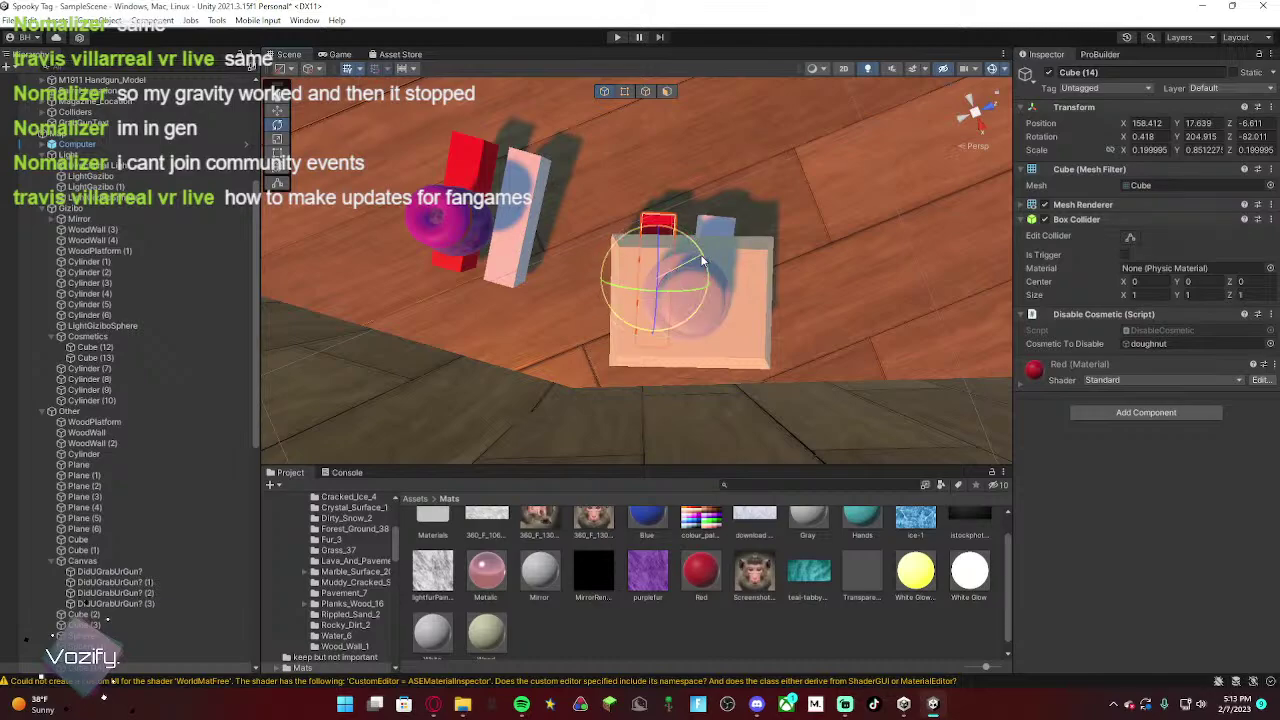
drag(699, 259, 699, 252)
mouse_move(699, 252)
right_down()
mouse_move(731, 254)
mouse_move(716, 254)
right_up()
alt+drag(716, 255, 609, 236)
Step: Sink the red button cube deeper into the table, to about X 158.44, Y 17.635, Z -6.623
key(w)
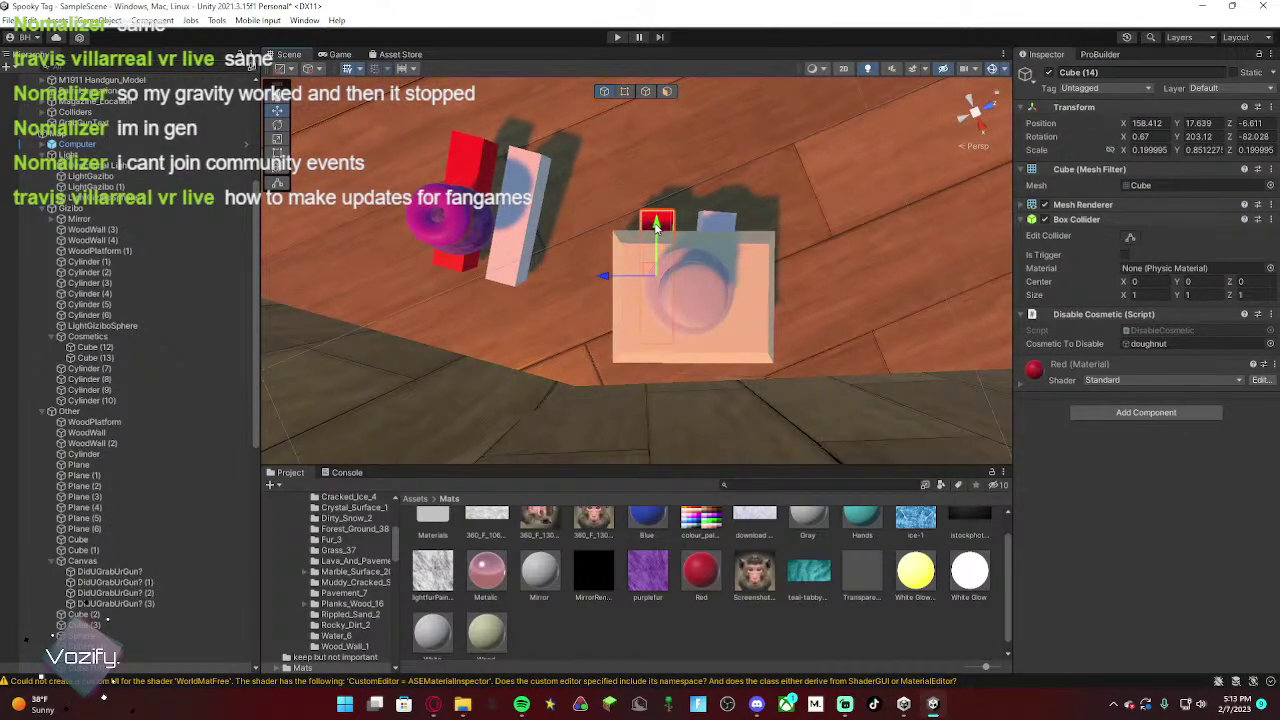
click(716, 227)
alt+drag(716, 227, 856, 186)
click(610, 226)
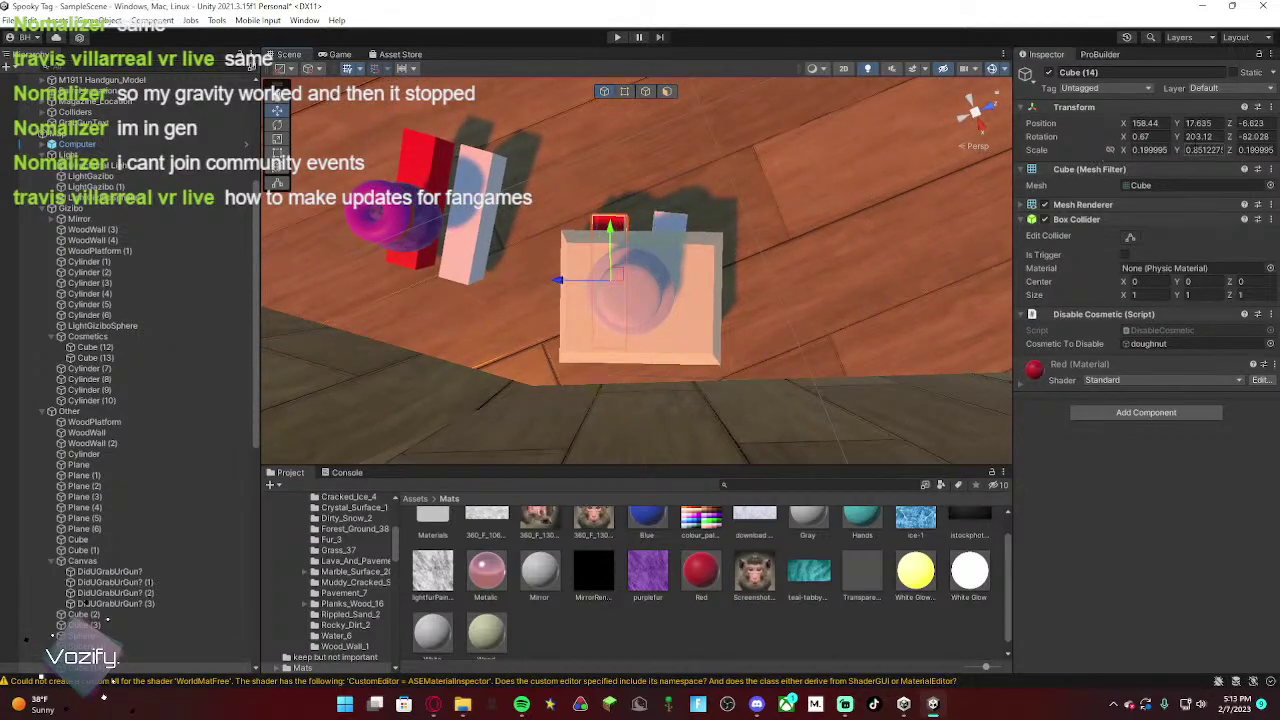
Step: Set the red button cube's X rotation to 0 and match the white button cube's rotation to its Y 203.12 and Z values
click(670, 228)
click(603, 230)
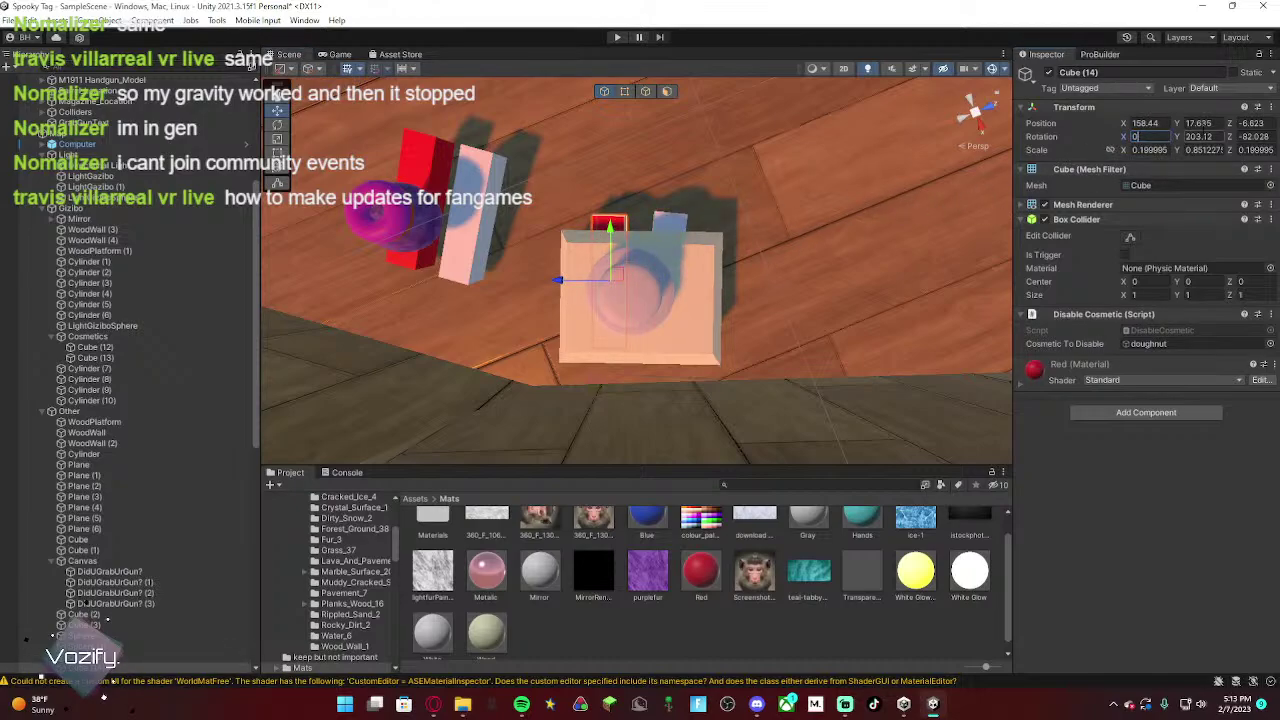
click(670, 228)
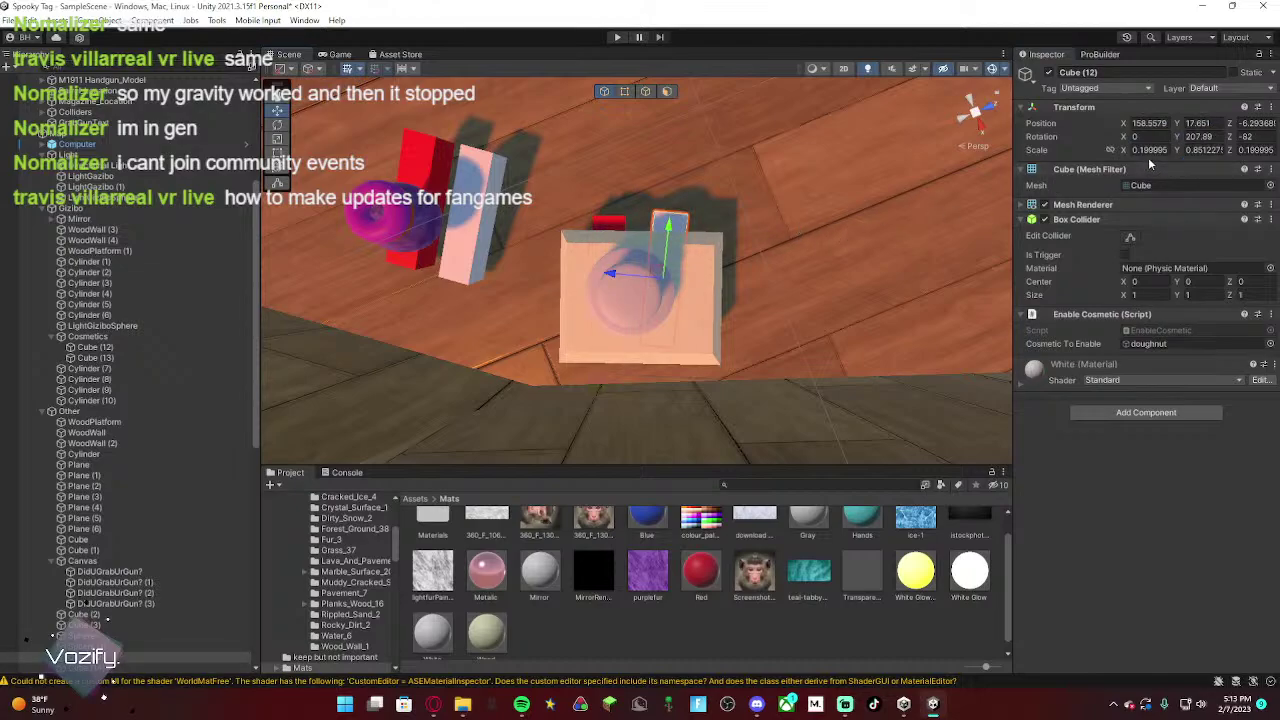
click(615, 228)
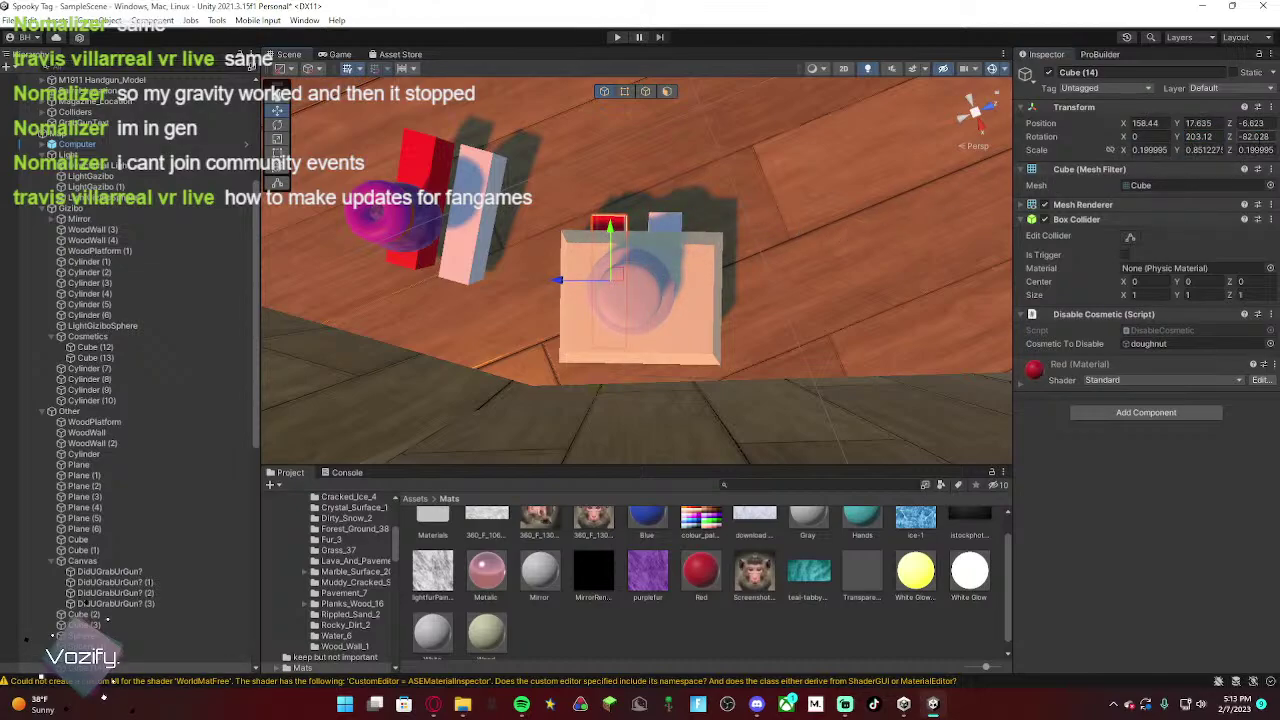
click(663, 227)
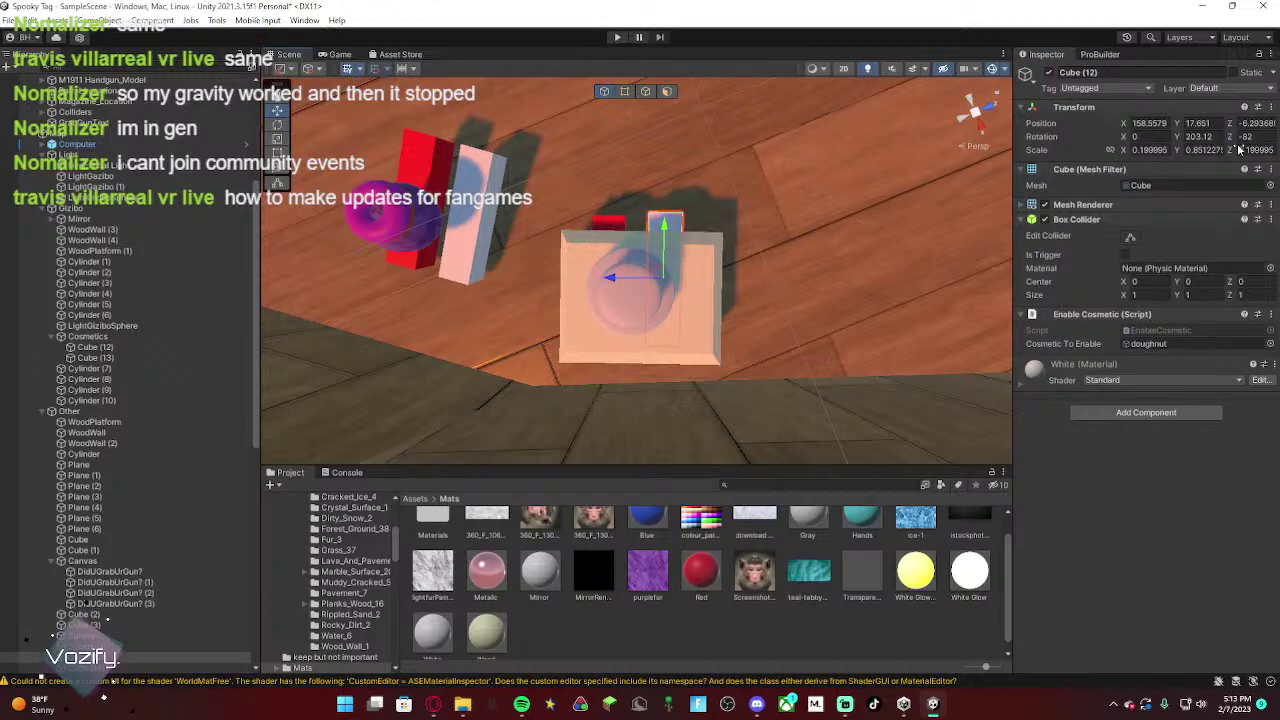
right_drag(960, 195, 808, 199)
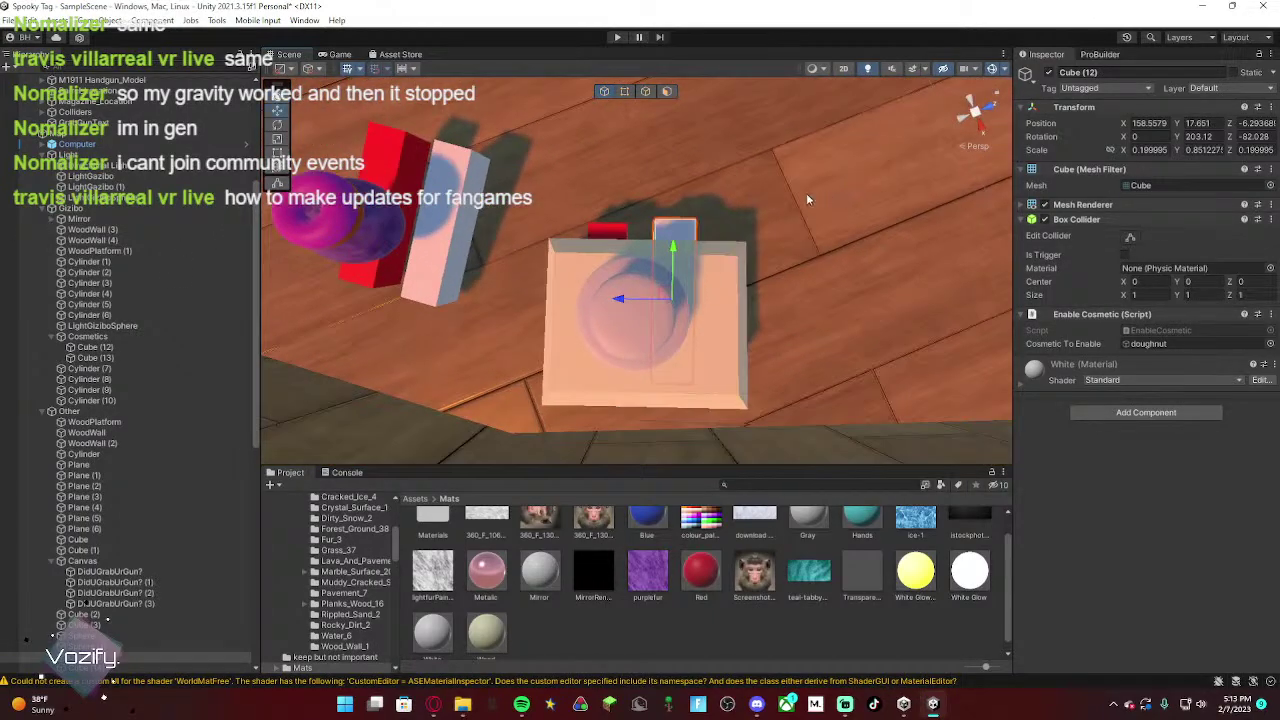
Step: Push the white button cube into the table, to about X 158.577, Y 17.648, Z -6.303
right_drag(677, 260, 1027, 266)
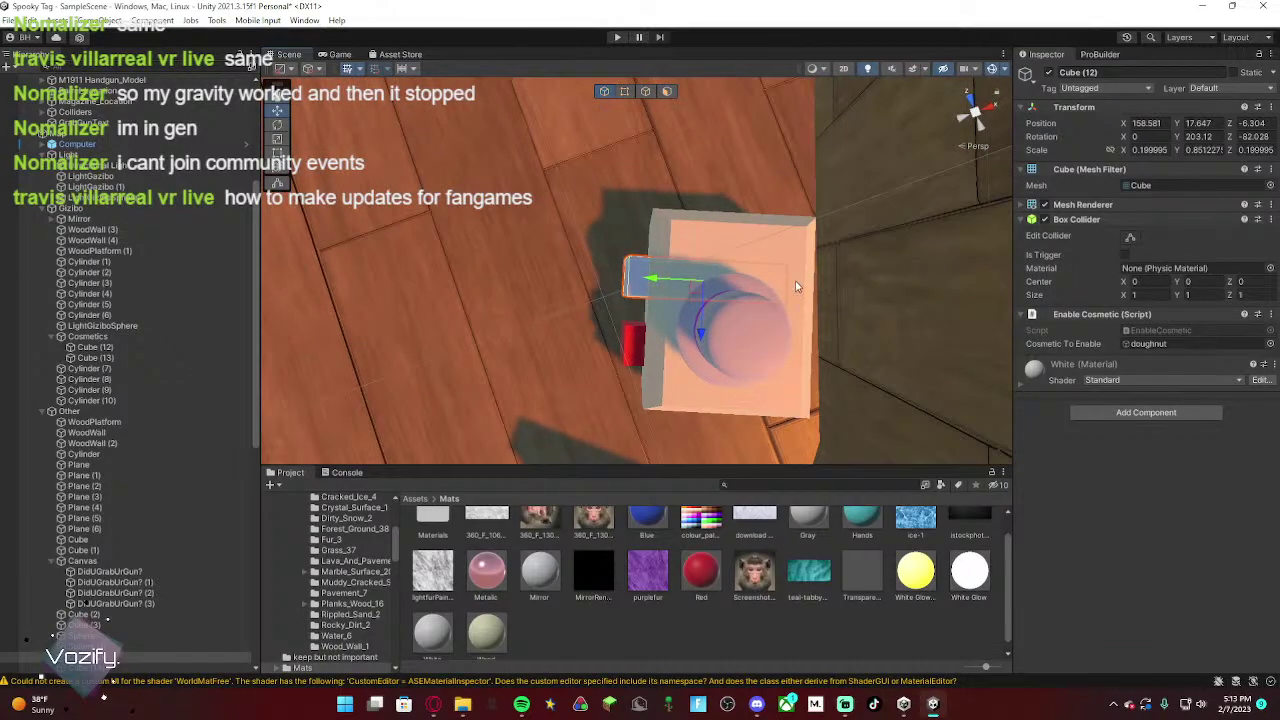
right_drag(605, 274, 656, 278)
click(654, 278)
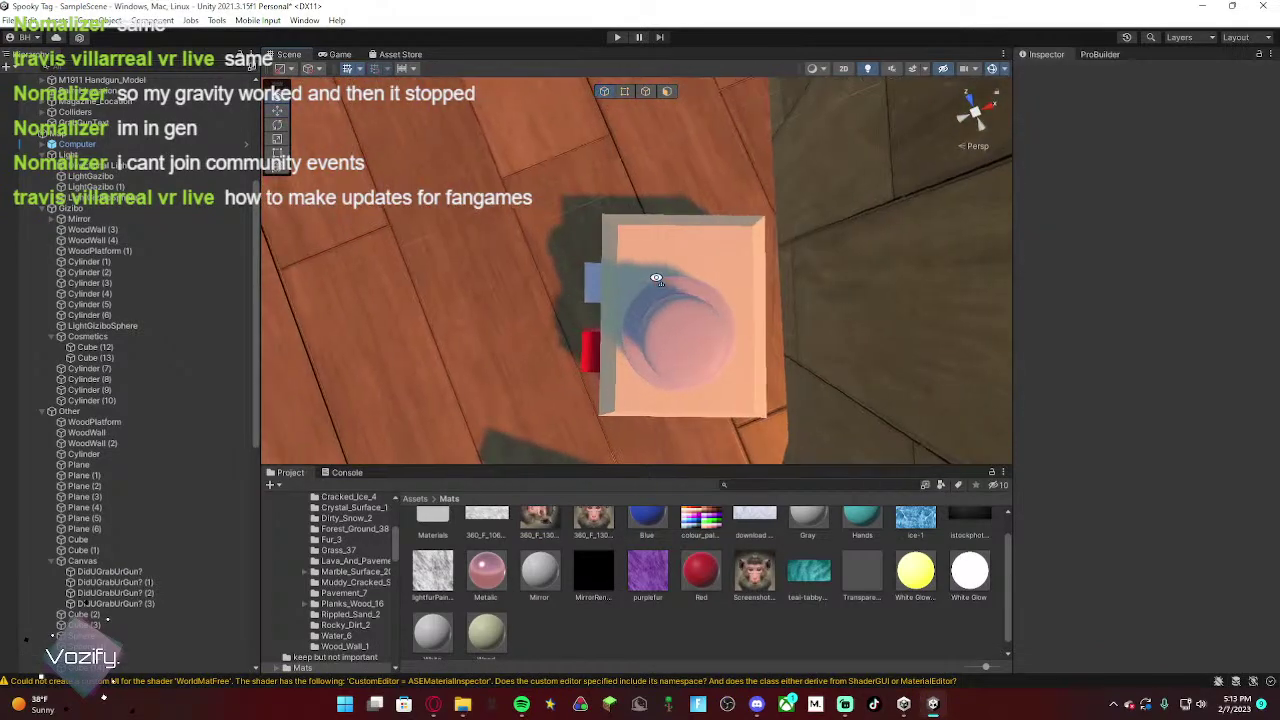
click(597, 288)
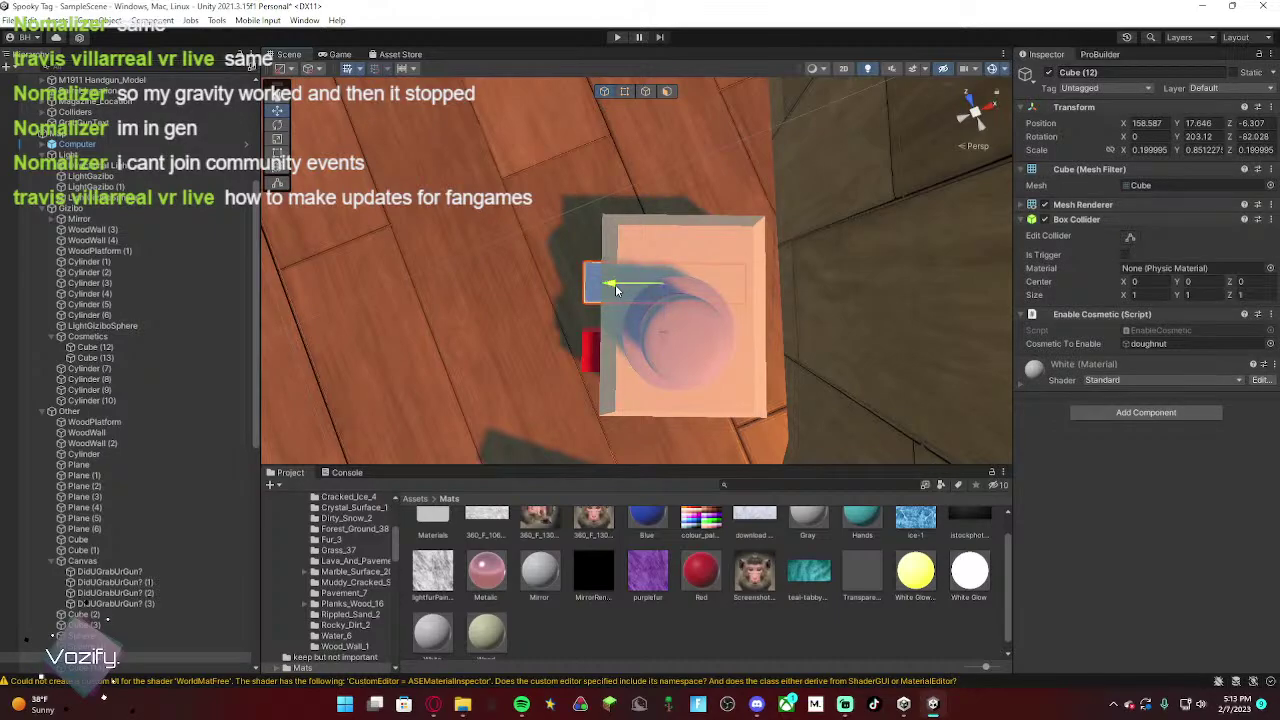
drag(616, 291, 613, 289)
right_drag(614, 288, 987, 703)
click(618, 286)
scroll(817, 352, up, 5)
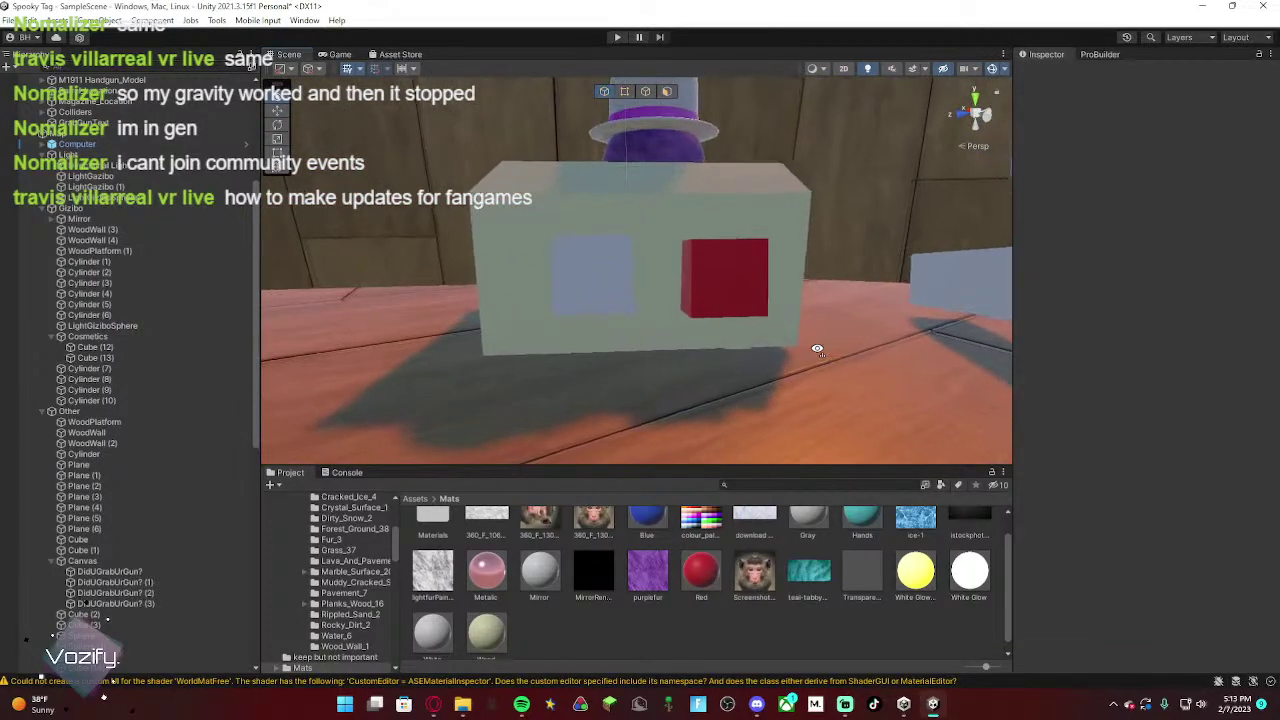
Step: Shift the white button cube slightly away from the red one and raise the red cube to about X 158.442, Y 17.647, Z -6.624
scroll(817, 345, down, 3)
click(695, 294)
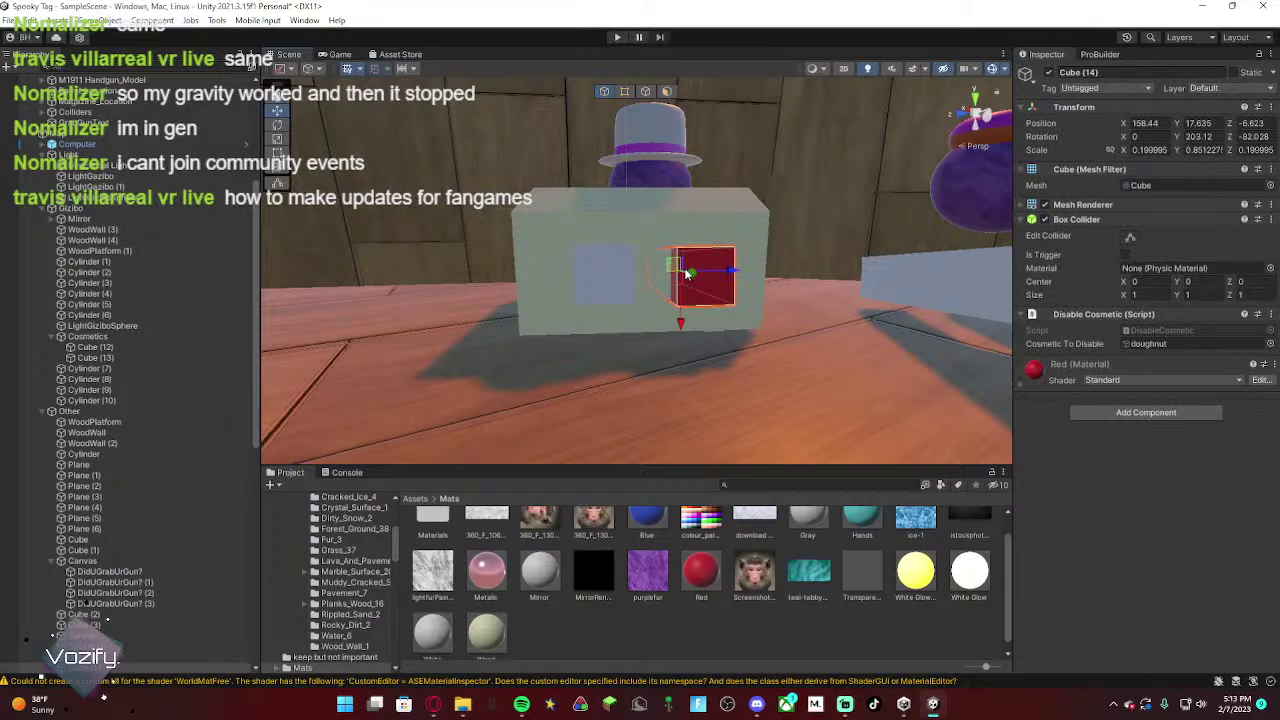
click(609, 266)
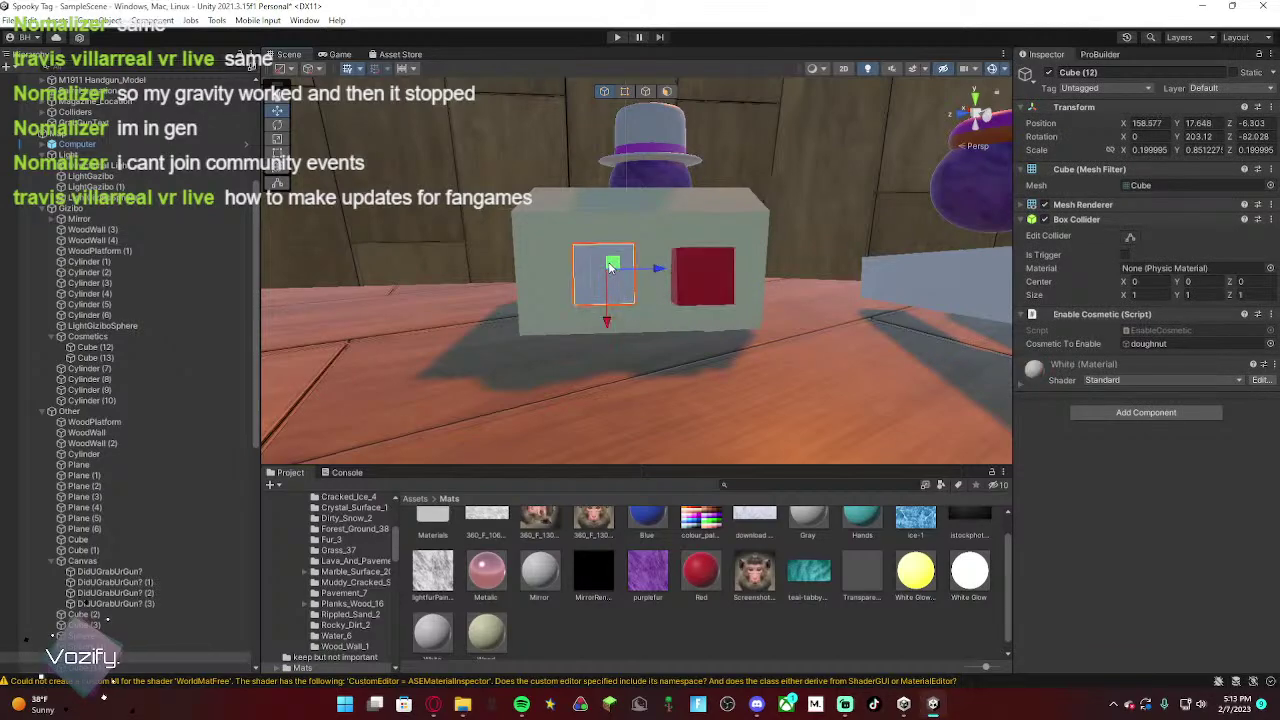
click(704, 274)
drag(674, 267, 674, 264)
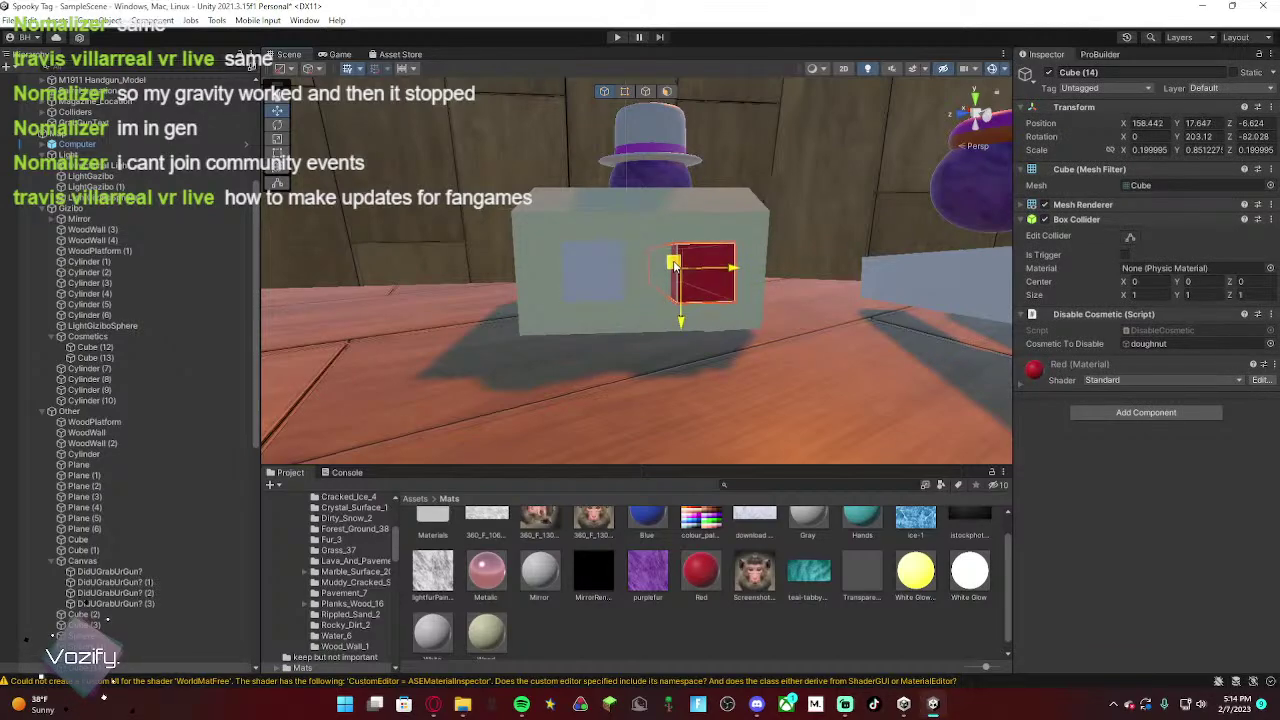
Step: Delete the doughnut stand's old white and red button cubes, Cube (12) and Cube (13) under Cosmetics
right_drag(674, 264, 646, 300)
click(686, 280)
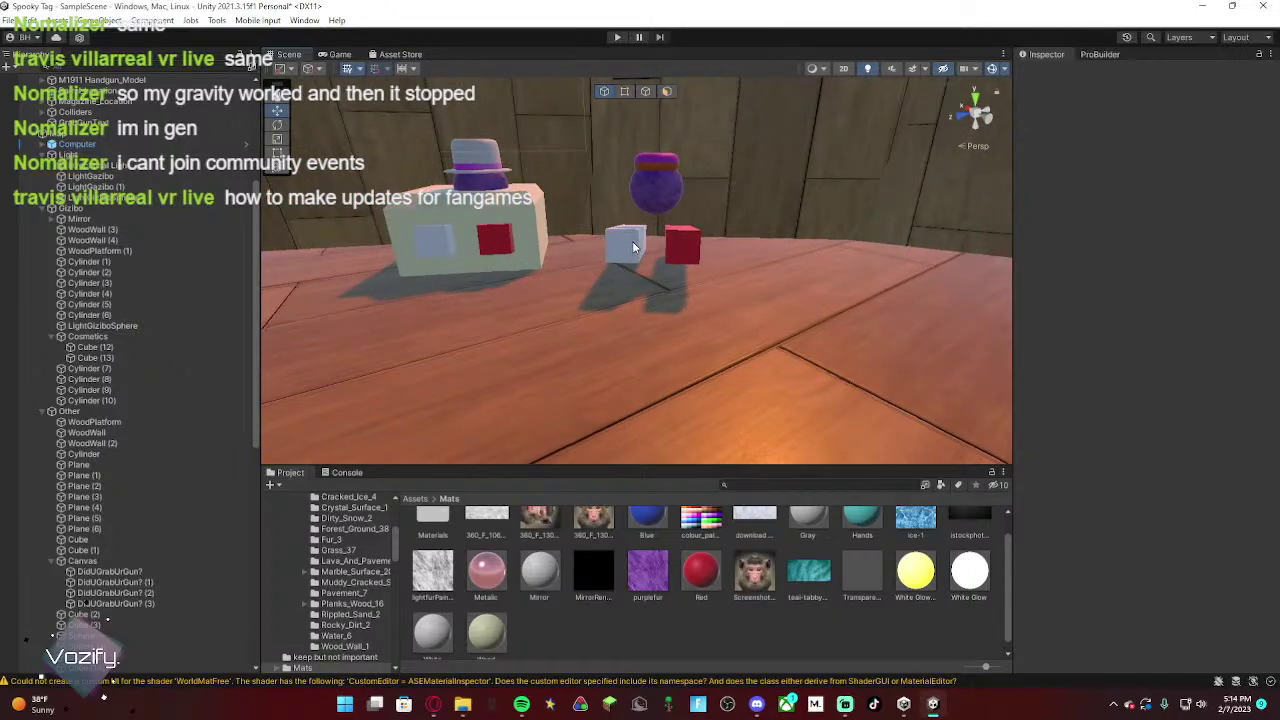
click(632, 241)
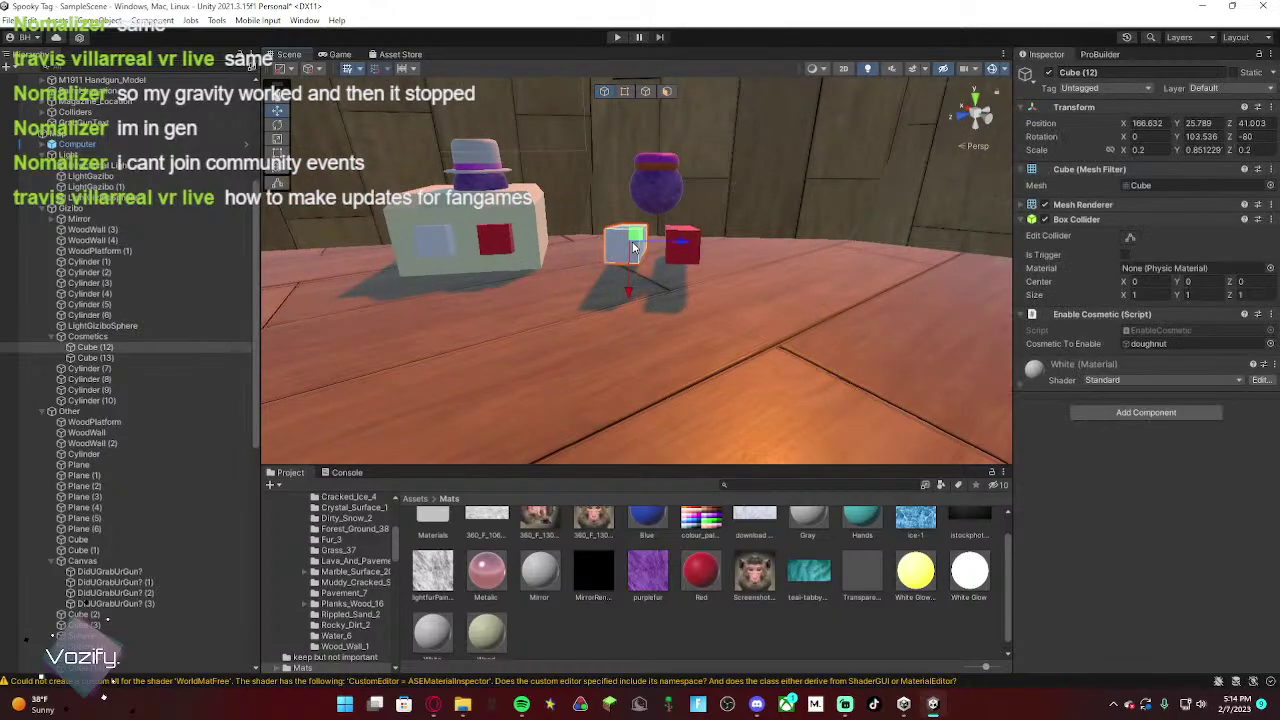
shift+click(686, 250)
right_click(142, 352)
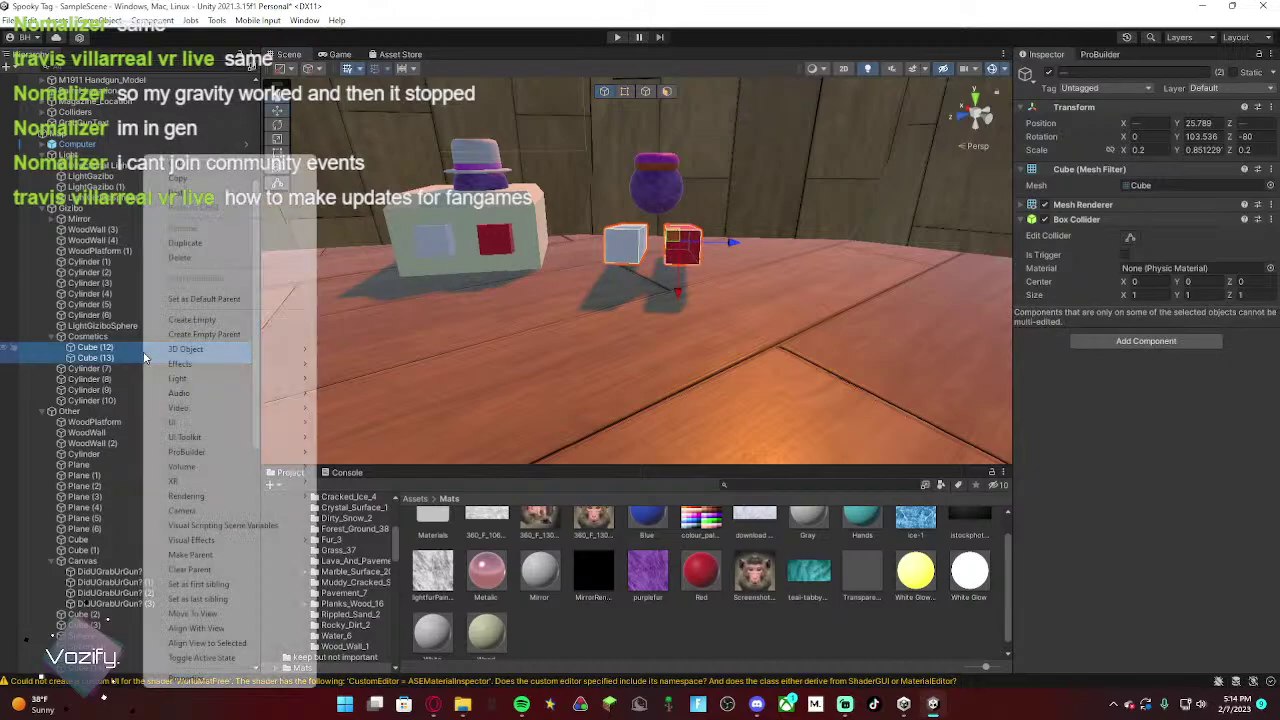
click(240, 258)
Step: Raise the hat's purple head sphere and centre it on the table, at about X 158.573, Y 18.064, Z -6.468
right_drag(560, 320, 657, 286)
click(630, 180)
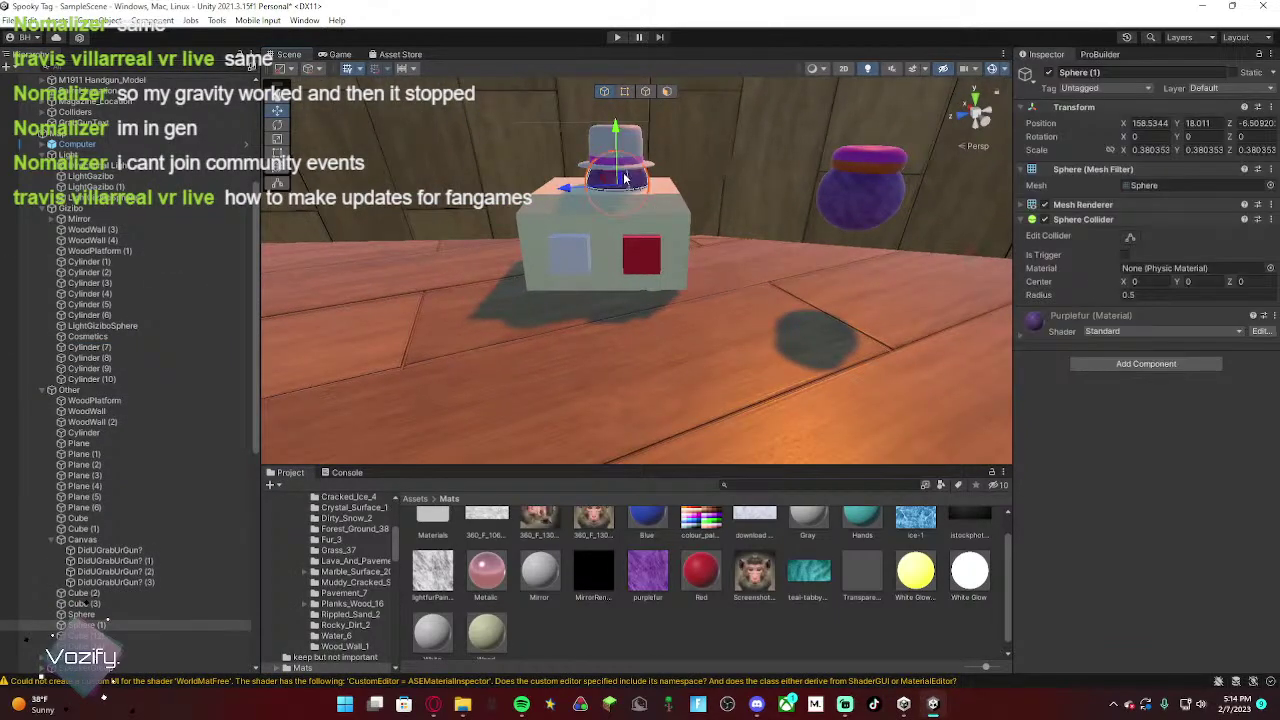
drag(617, 137, 616, 122)
right_drag(715, 245, 675, 232)
drag(668, 226, 657, 231)
right_drag(657, 231, 499, 244)
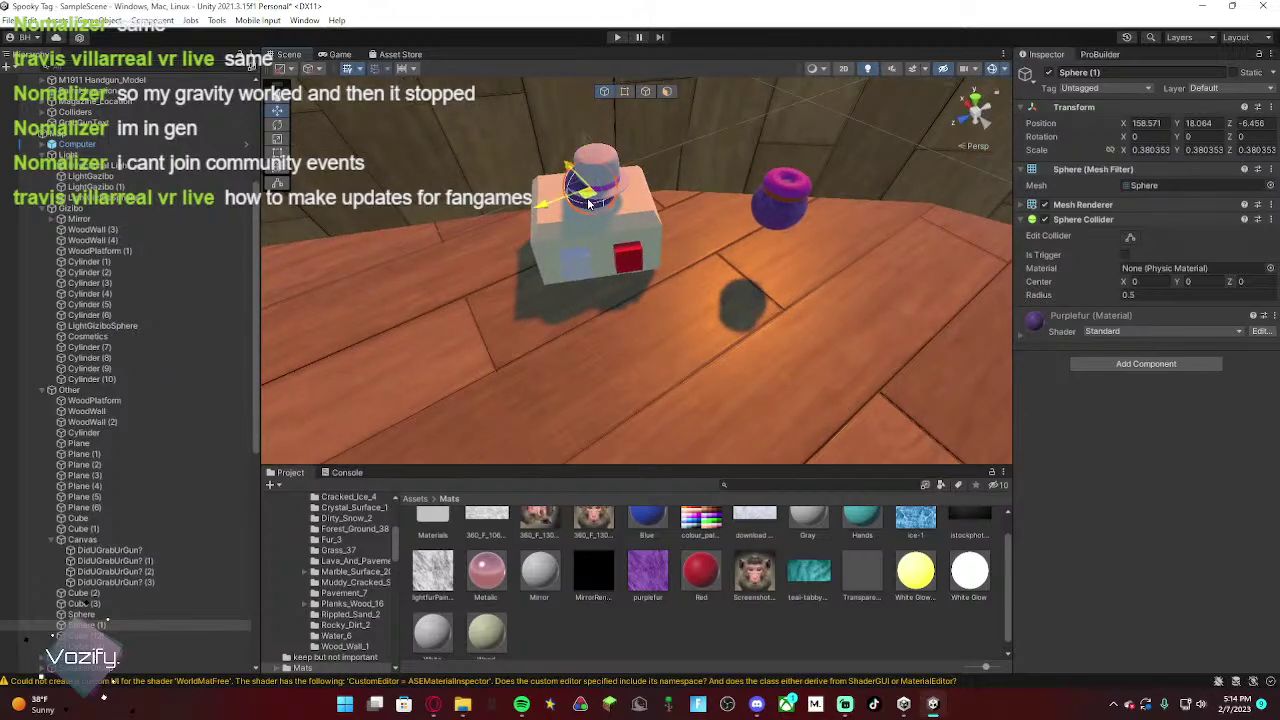
Step: Move the WhitePink Hat View up onto its head sphere, to about X -210.239, Y -0.838, Z 101.415
scroll(150, 245, up, 5)
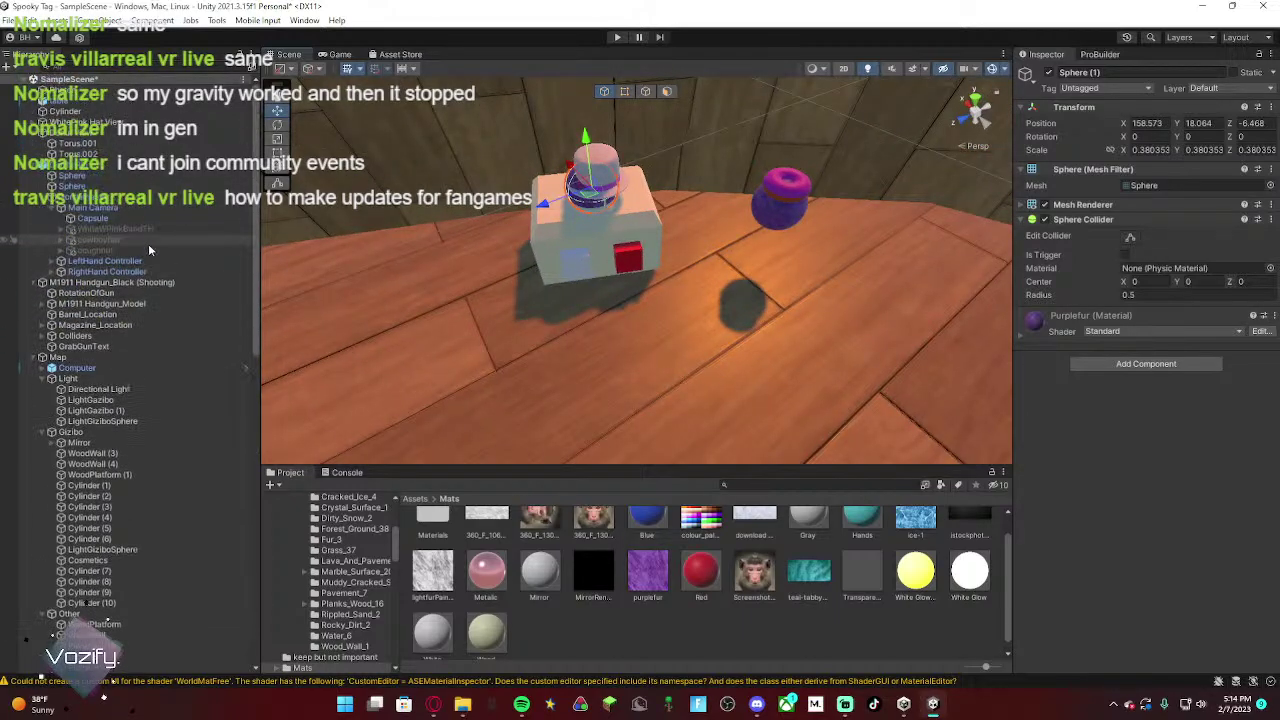
click(106, 122)
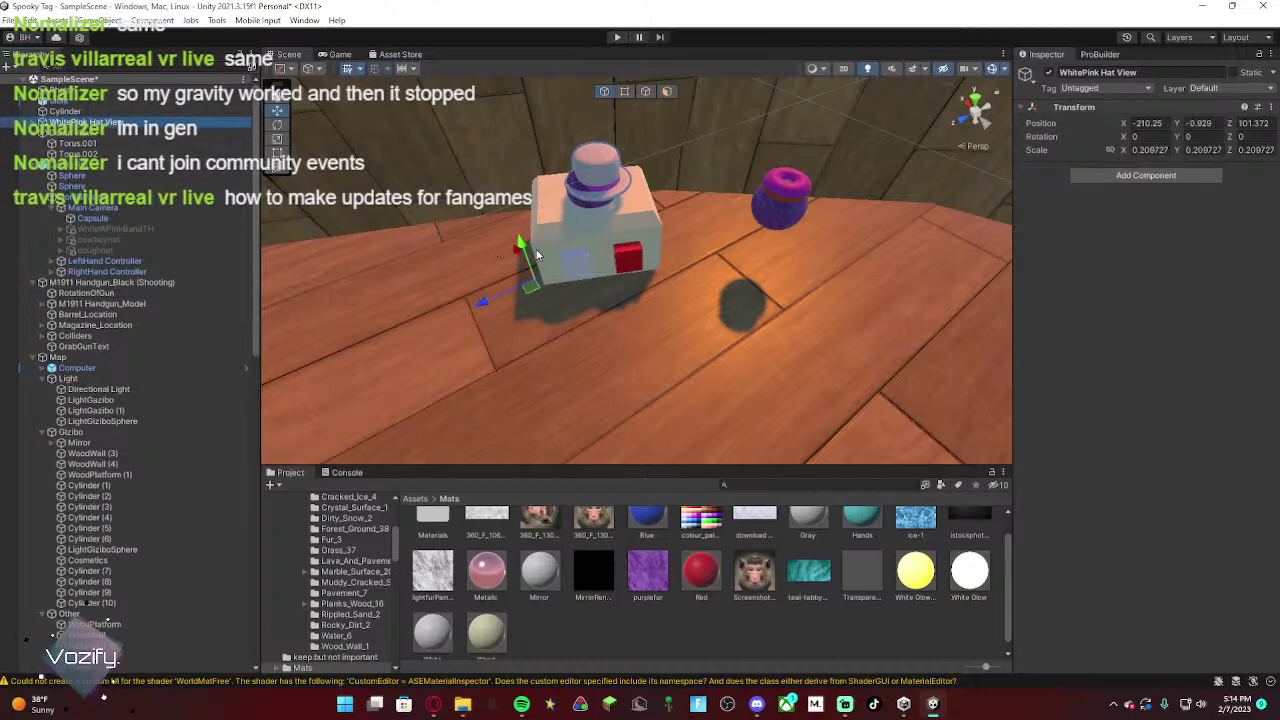
drag(537, 255, 530, 190)
drag(514, 241, 505, 245)
drag(490, 192, 503, 228)
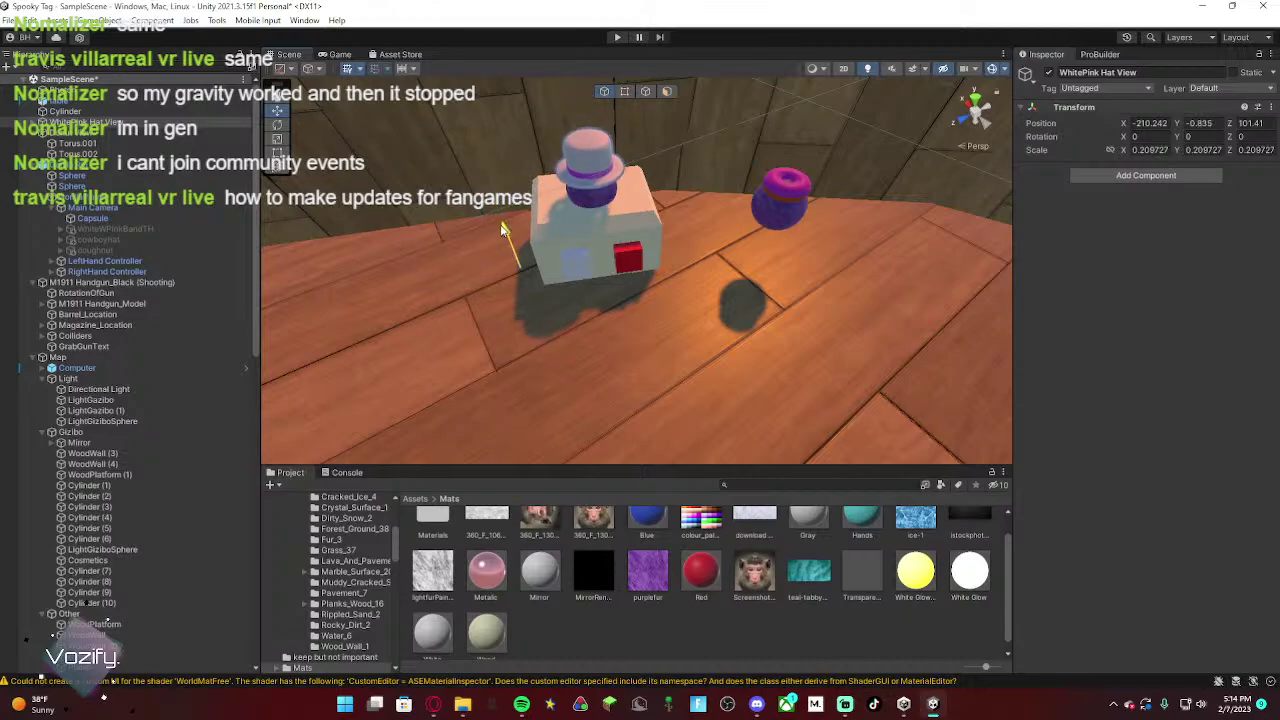
drag(514, 283, 510, 283)
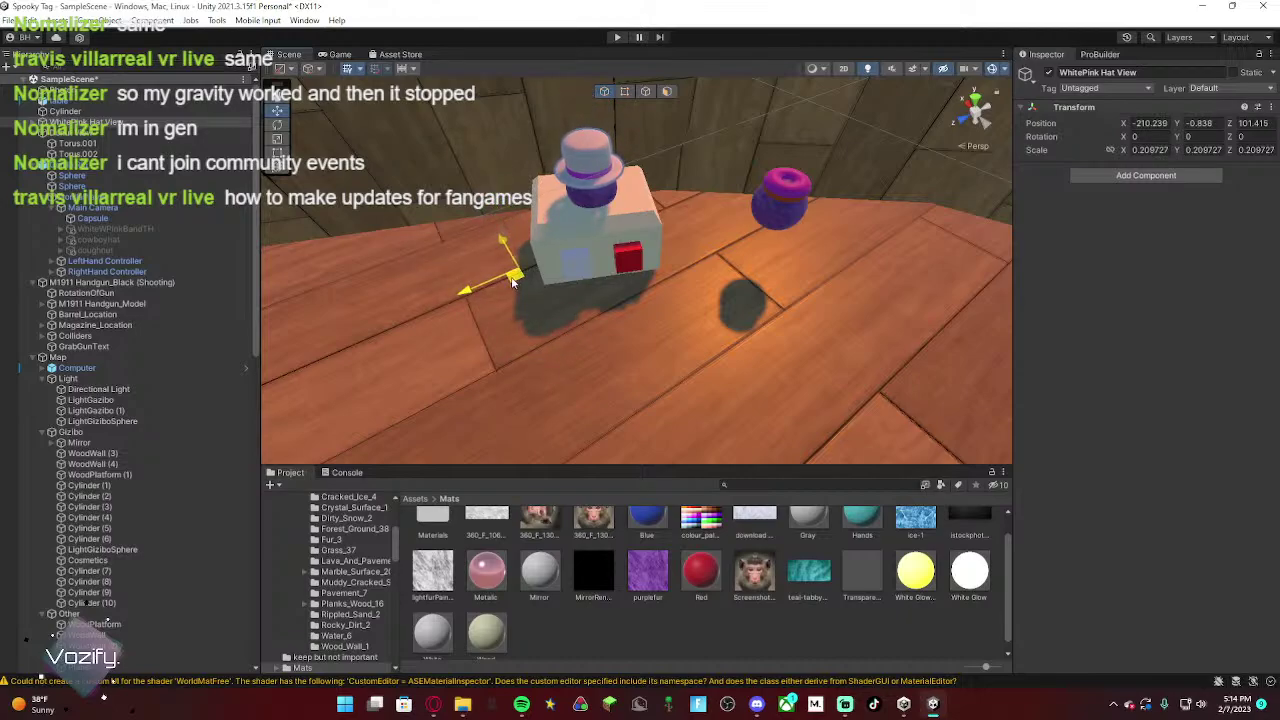
Step: Lower the hat so it sits snugly on the head sphere, at about Y -0.888 and Z 101.412
right_drag(548, 286, 535, 145)
key(w)
key(s)
key(w)
key(s)
key(s)
drag(519, 202, 519, 208)
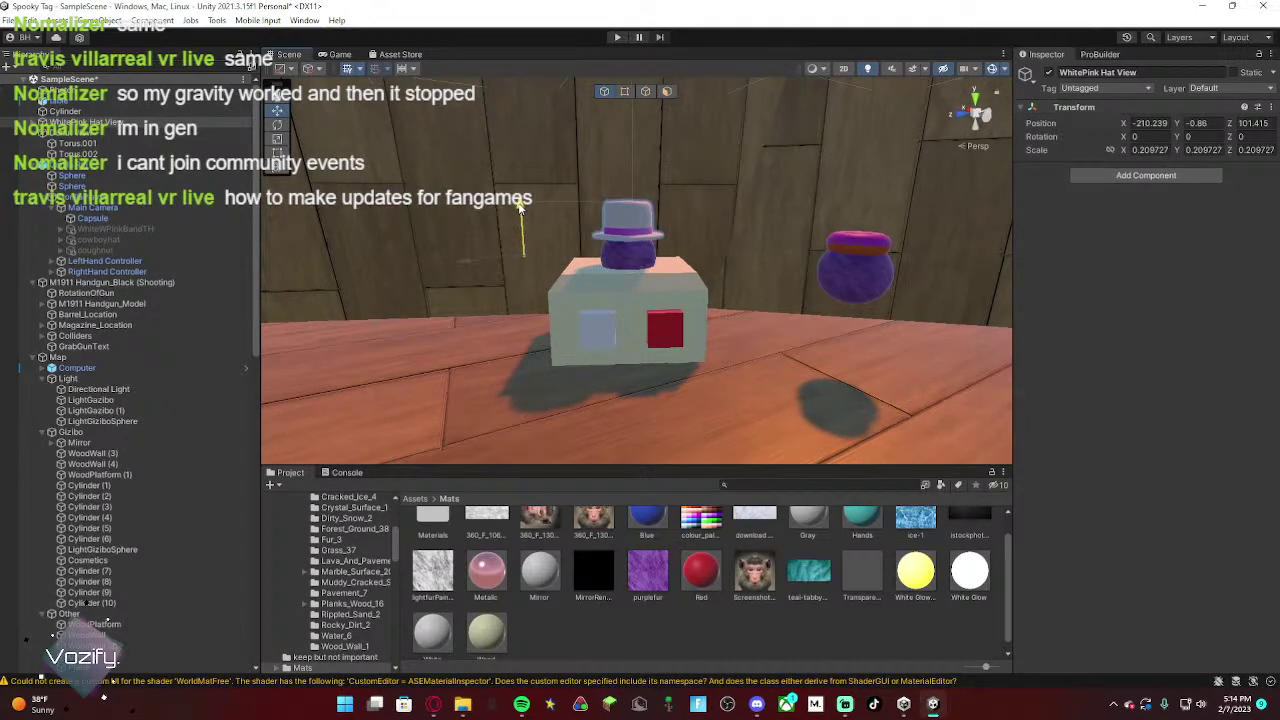
key(s)
right_drag(521, 267, 530, 240)
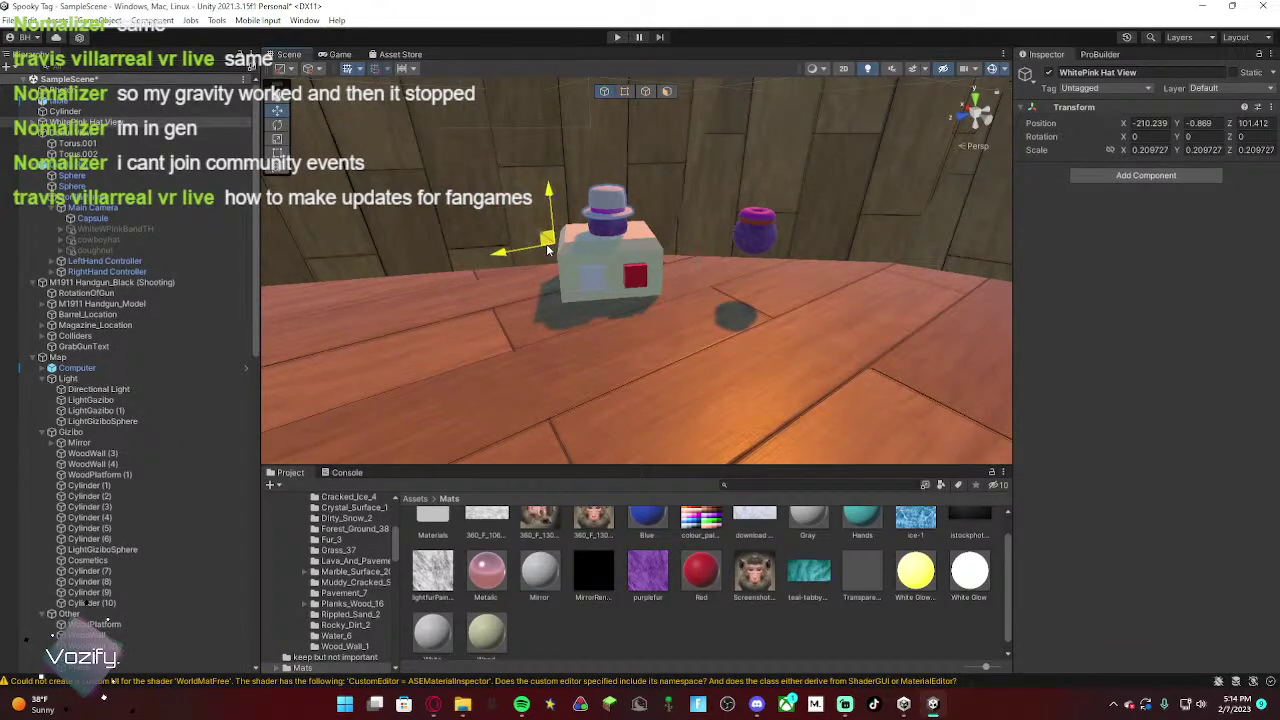
drag(551, 209, 552, 213)
key(w)
right_drag(552, 213, 571, 310)
key(s)
key(s)
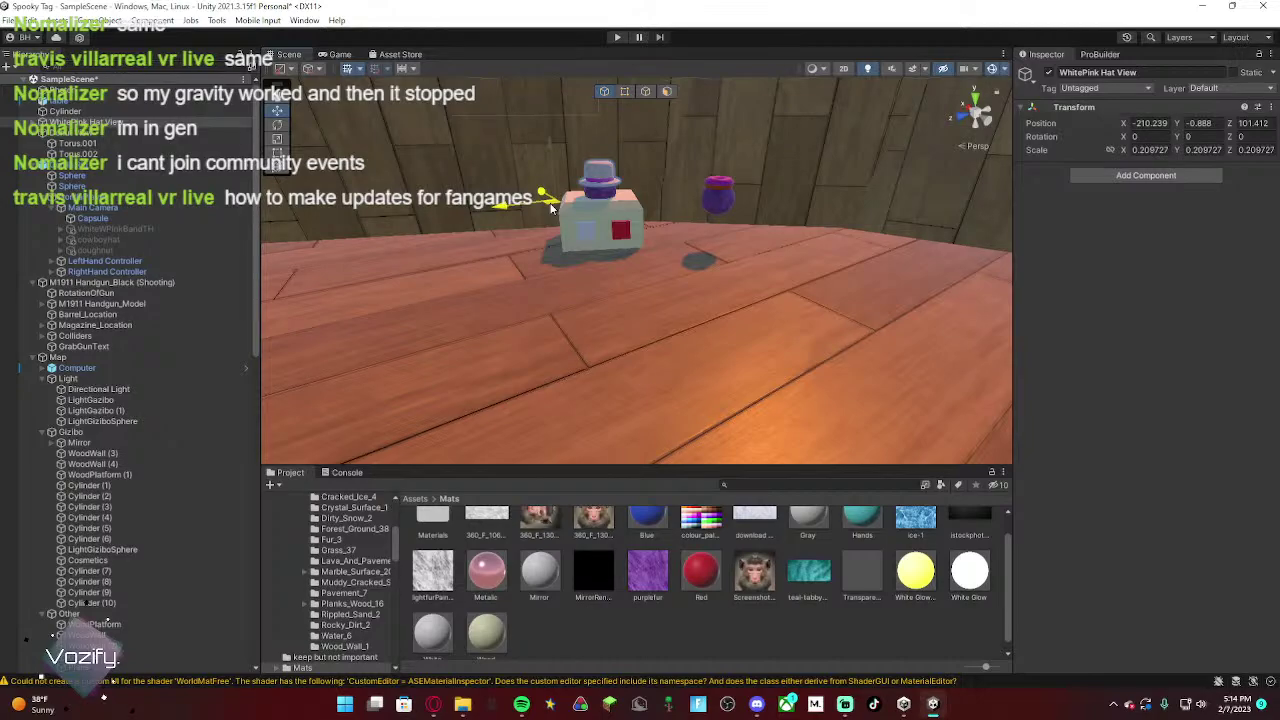
Step: Centre the hat over the head sphere by shifting it to about X -210.203, Z 101.4
key(w)
right_drag(576, 211, 220, 190)
key(s)
alt+drag(220, 192, 545, 258)
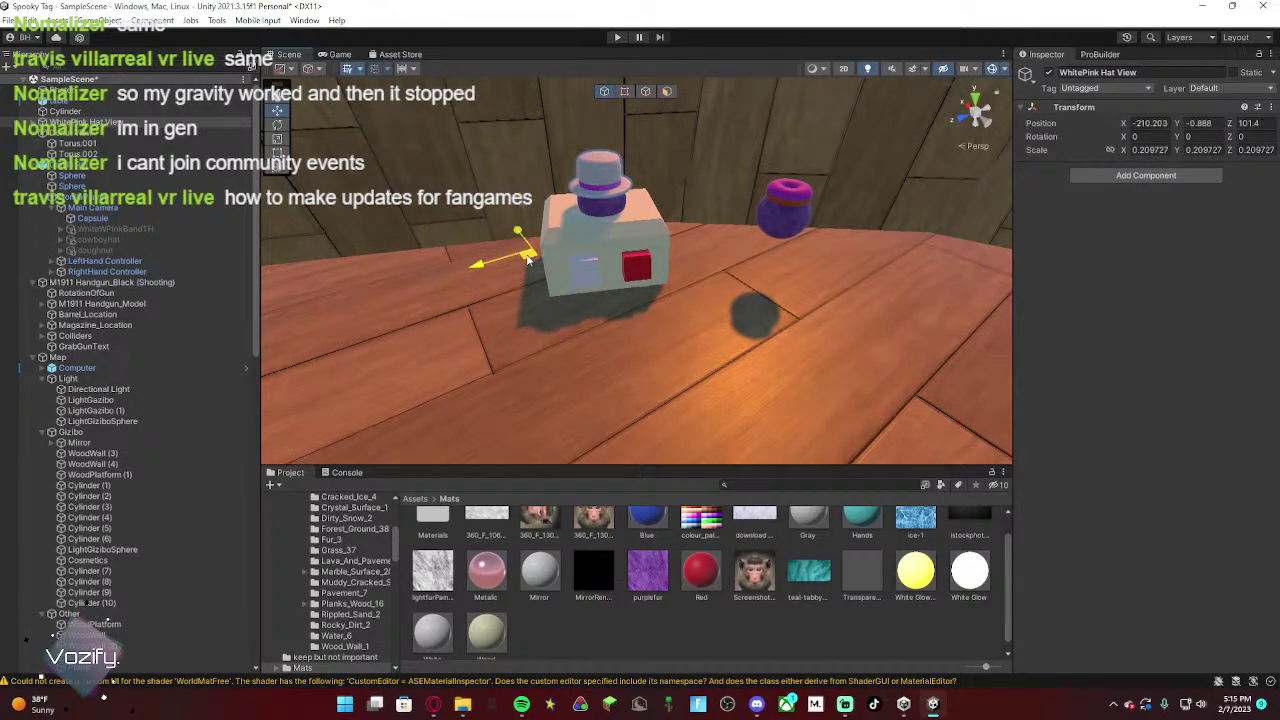
key(w)
right_drag(573, 259, 694, 185)
click(549, 243)
key(s)
key(w)
key(s)
Step: Assign WhiteWPinkBandTH as the Cosmetic To Enable on the hat table's white button cube
click(618, 270)
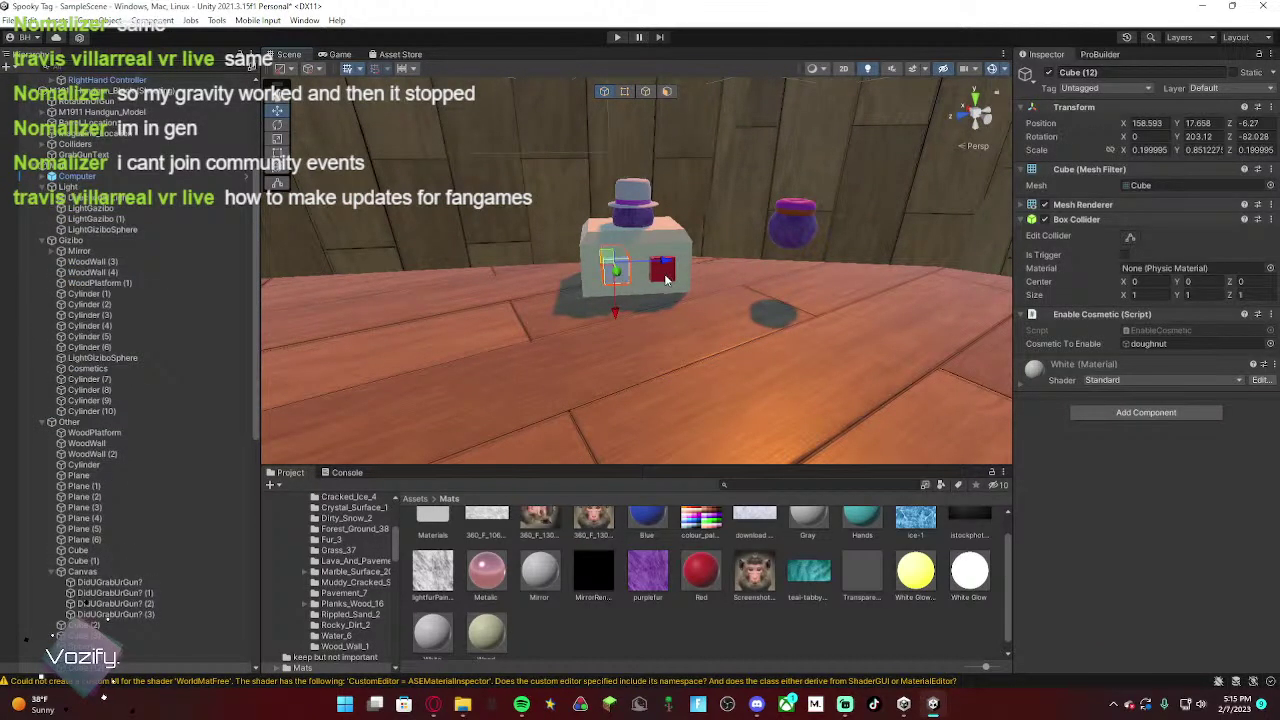
scroll(148, 274, up, 5)
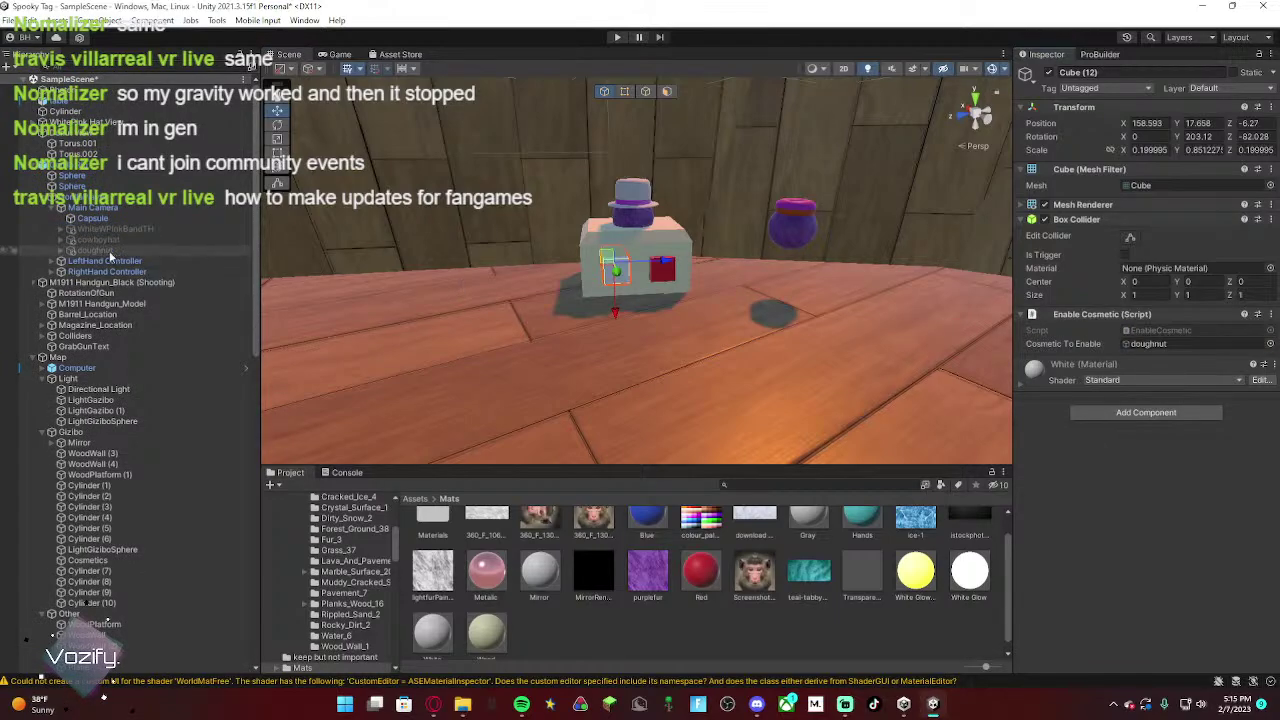
drag(127, 230, 1025, 279)
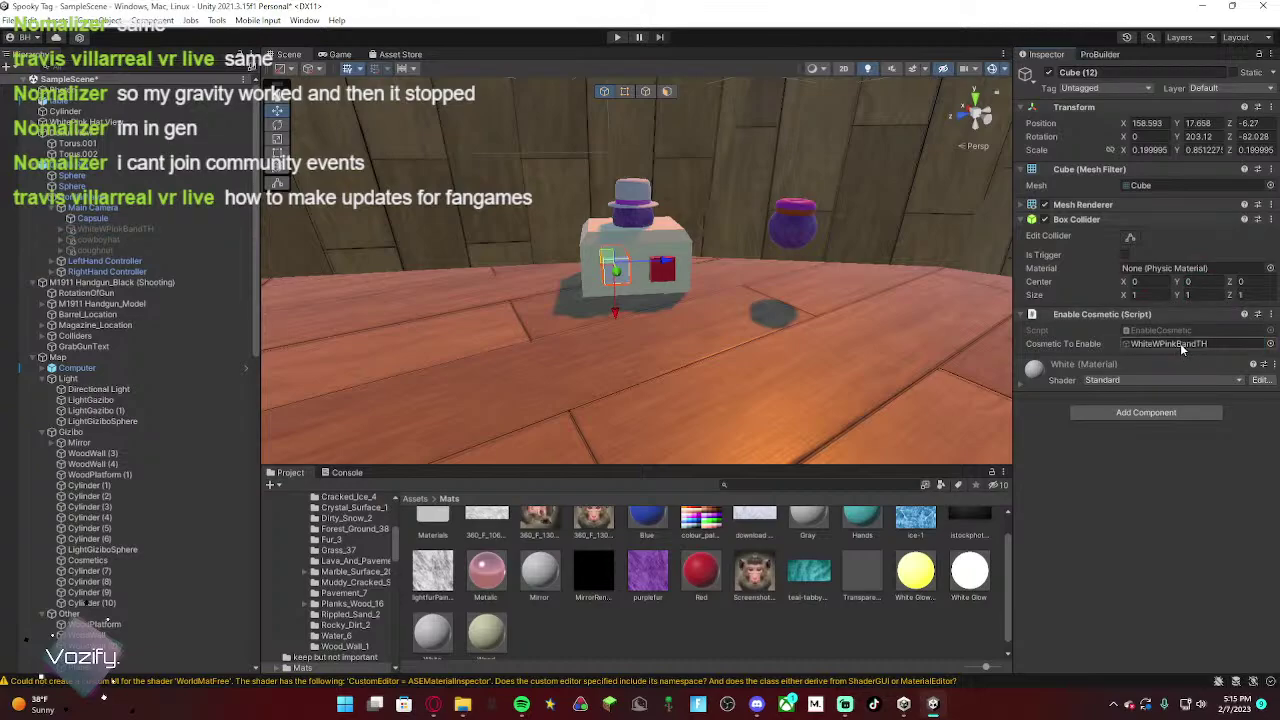
Step: Assign WhiteWPinkBandTH as the Cosmetic To Disable on the hat table's red button cube
click(662, 268)
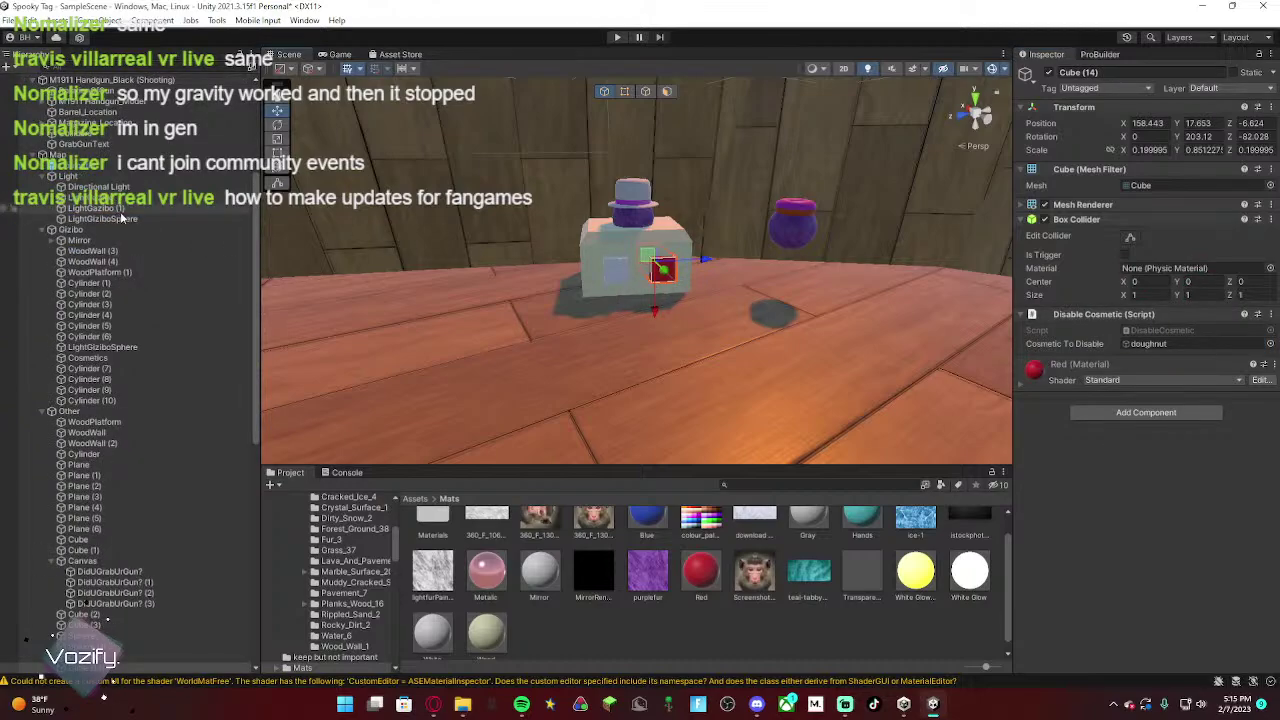
scroll(122, 205, up, 5)
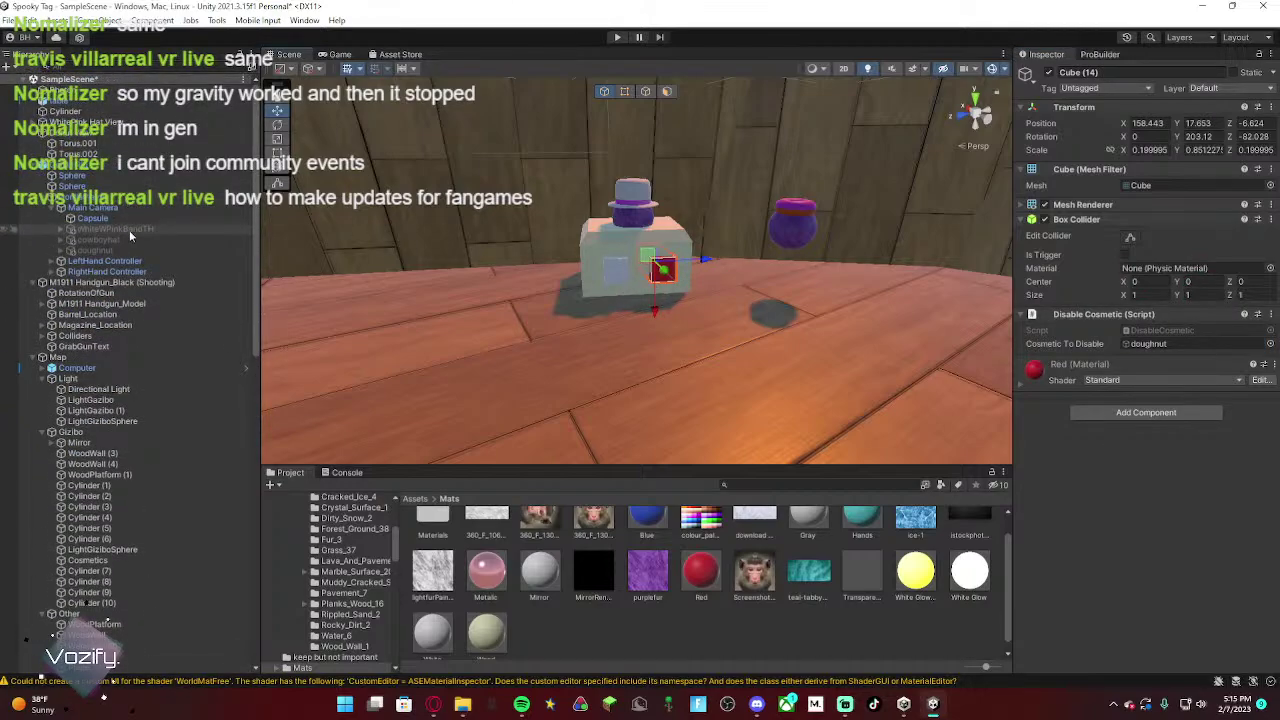
drag(1170, 320, 1163, 345)
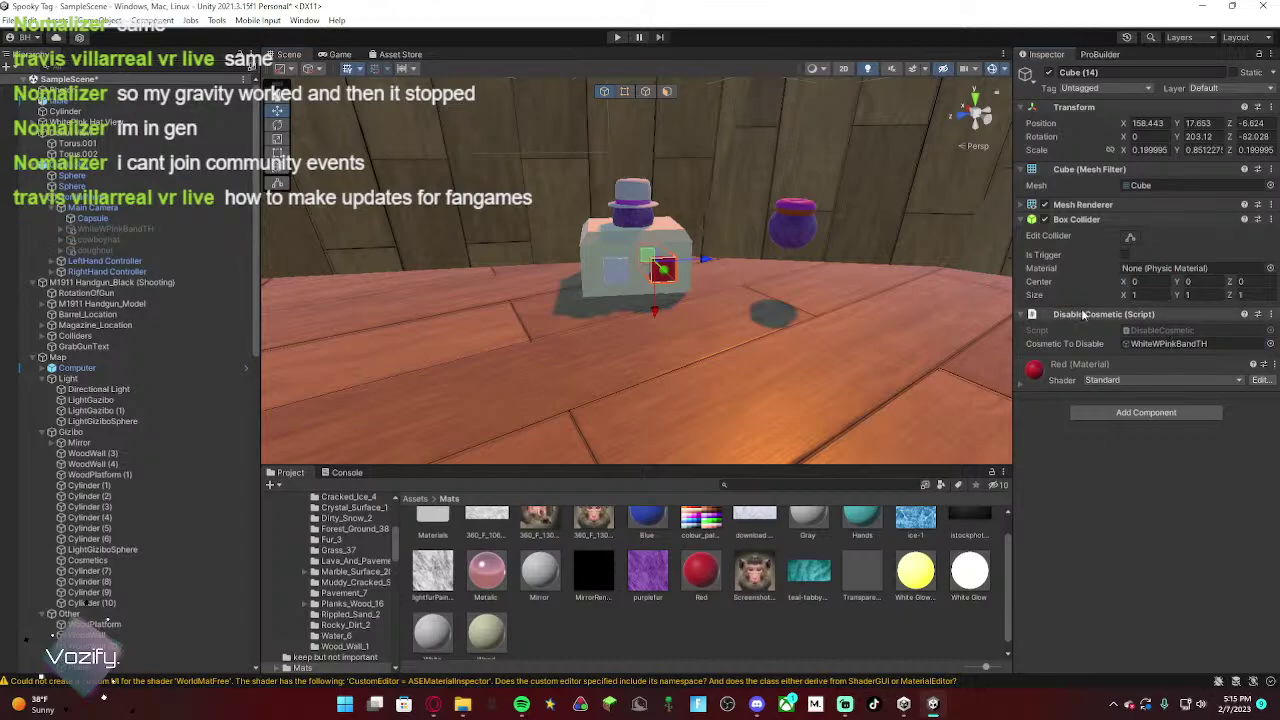
Step: Move both doughnut torus meshes and their head sphere together to the white-button side of the hat table, with the sphere at about X 159.259, Z -5.555
key(w)
mouse_move(791, 295)
right_down()
mouse_move(746, 226)
mouse_move(566, 349)
mouse_move(853, 340)
mouse_move(443, 343)
mouse_move(434, 309)
mouse_move(449, 340)
mouse_move(778, 314)
mouse_move(697, 297)
mouse_move(757, 314)
mouse_move(790, 295)
right_up()
click(623, 300)
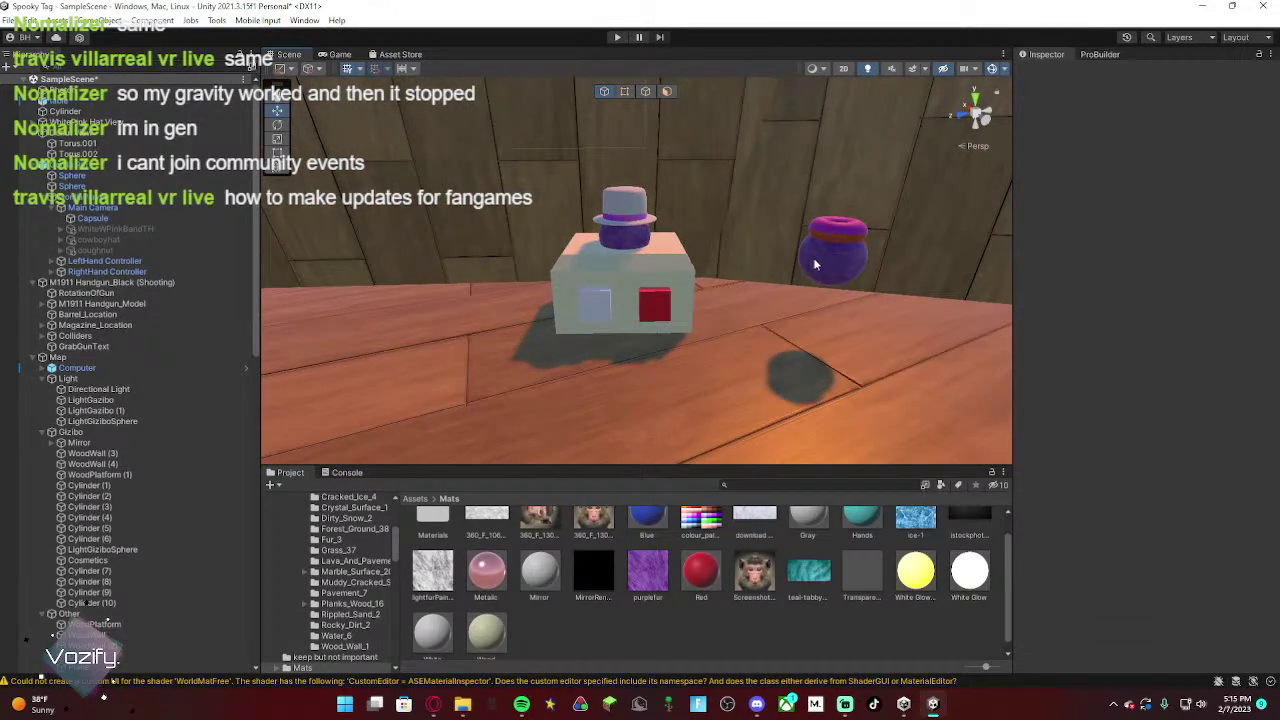
click(836, 255)
shift+click(860, 233)
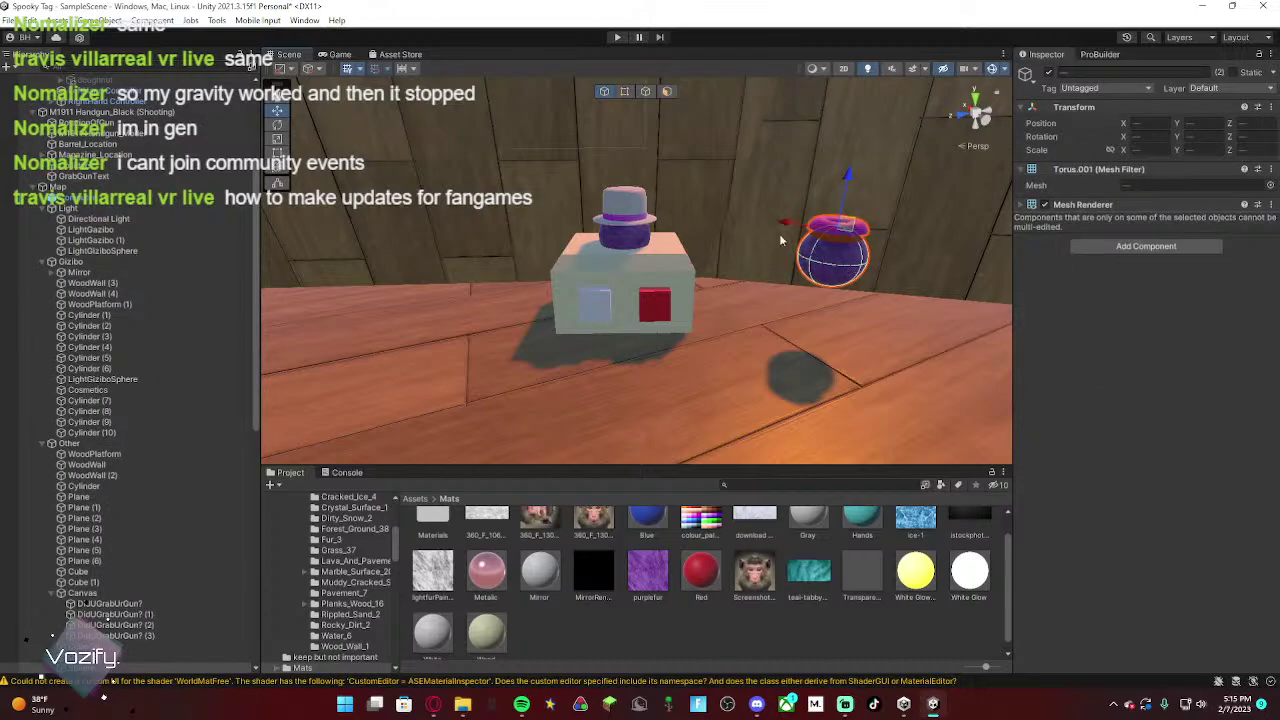
right_drag(855, 243, 737, 224)
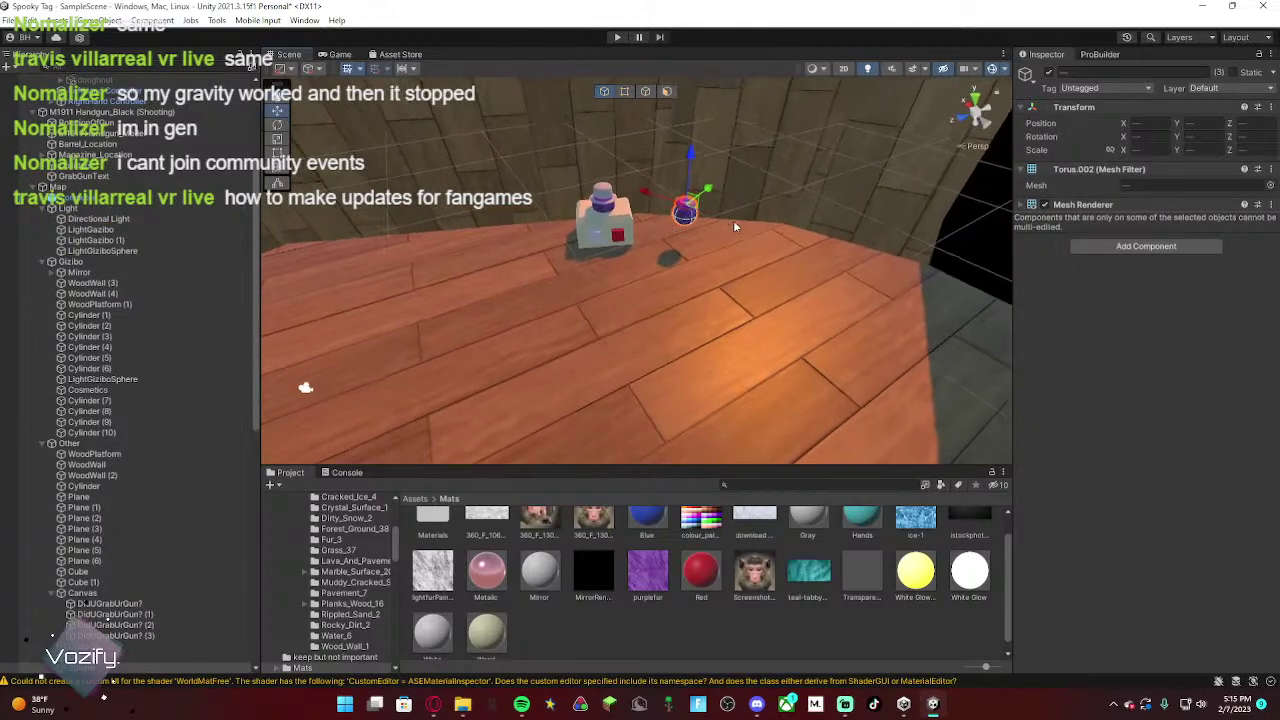
drag(690, 214, 540, 210)
key(w)
right_drag(540, 210, 525, 160)
key(s)
drag(525, 160, 529, 143)
key(w)
right_drag(529, 143, 694, 219)
key(s)
key(w)
key(s)
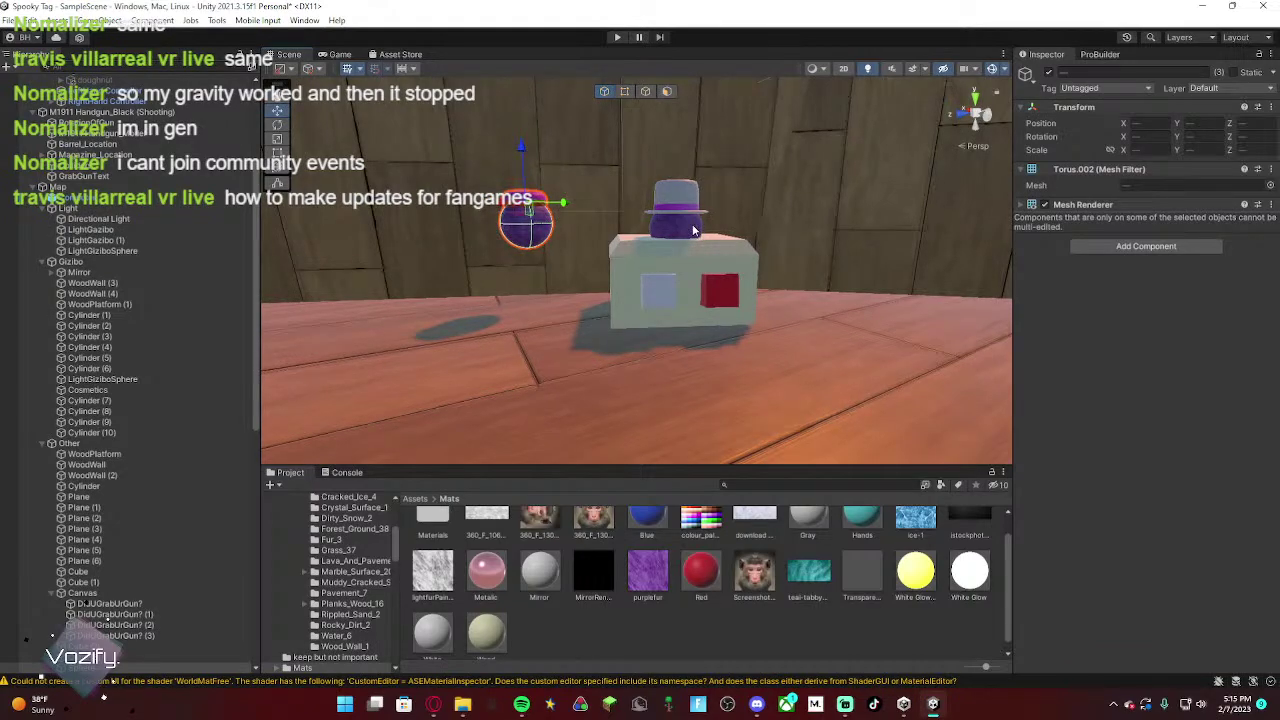
Step: Set the doughnut head sphere's Y position to 18.064 to match the hat's head sphere
click(693, 230)
click(522, 231)
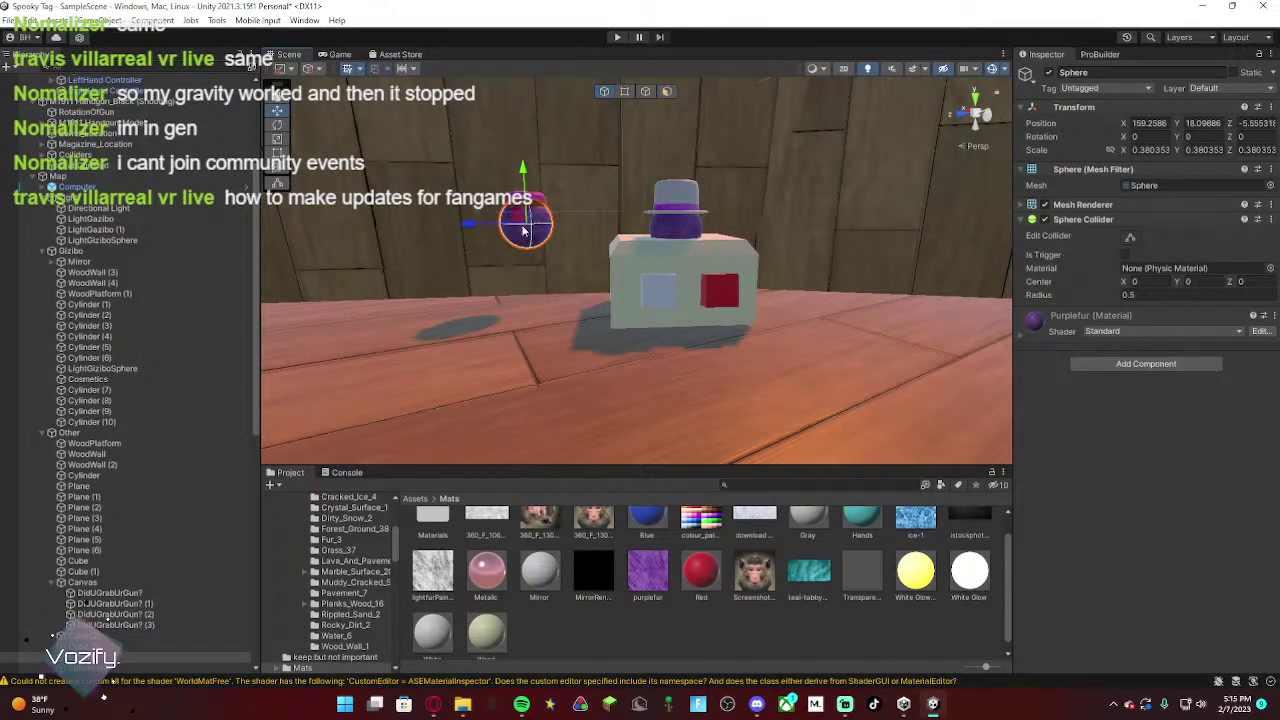
drag(522, 176, 522, 177)
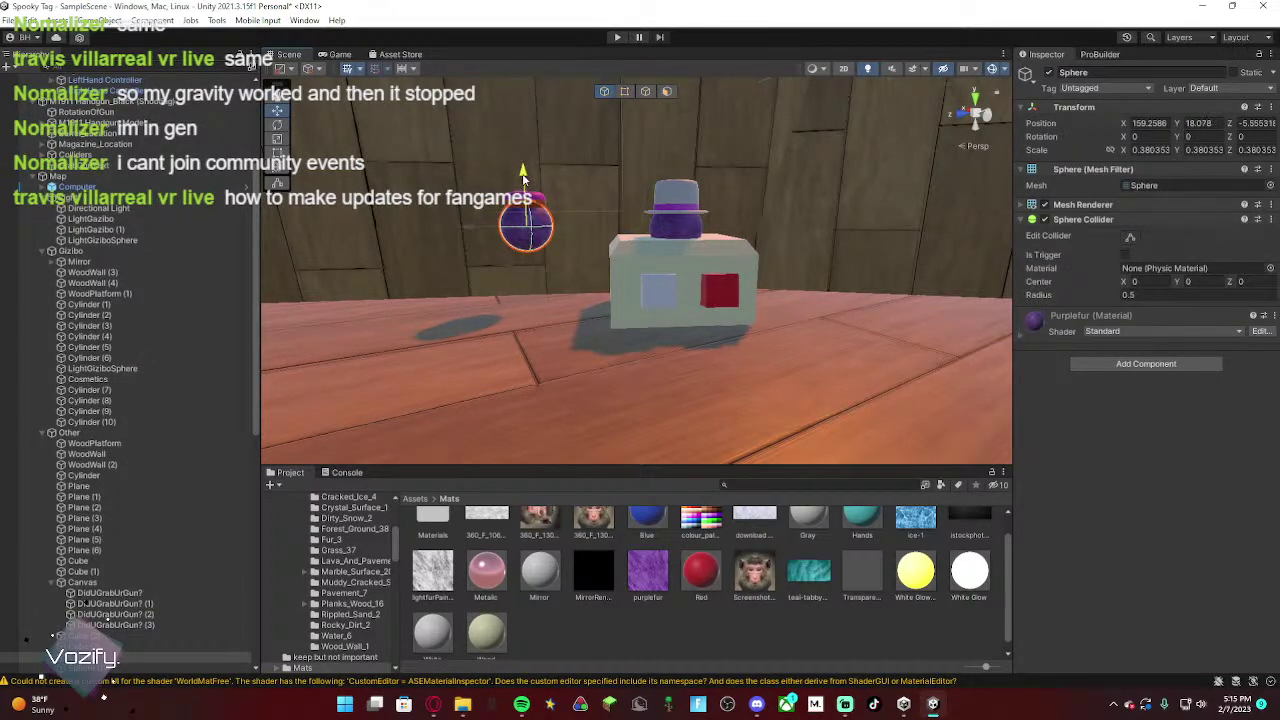
click(683, 232)
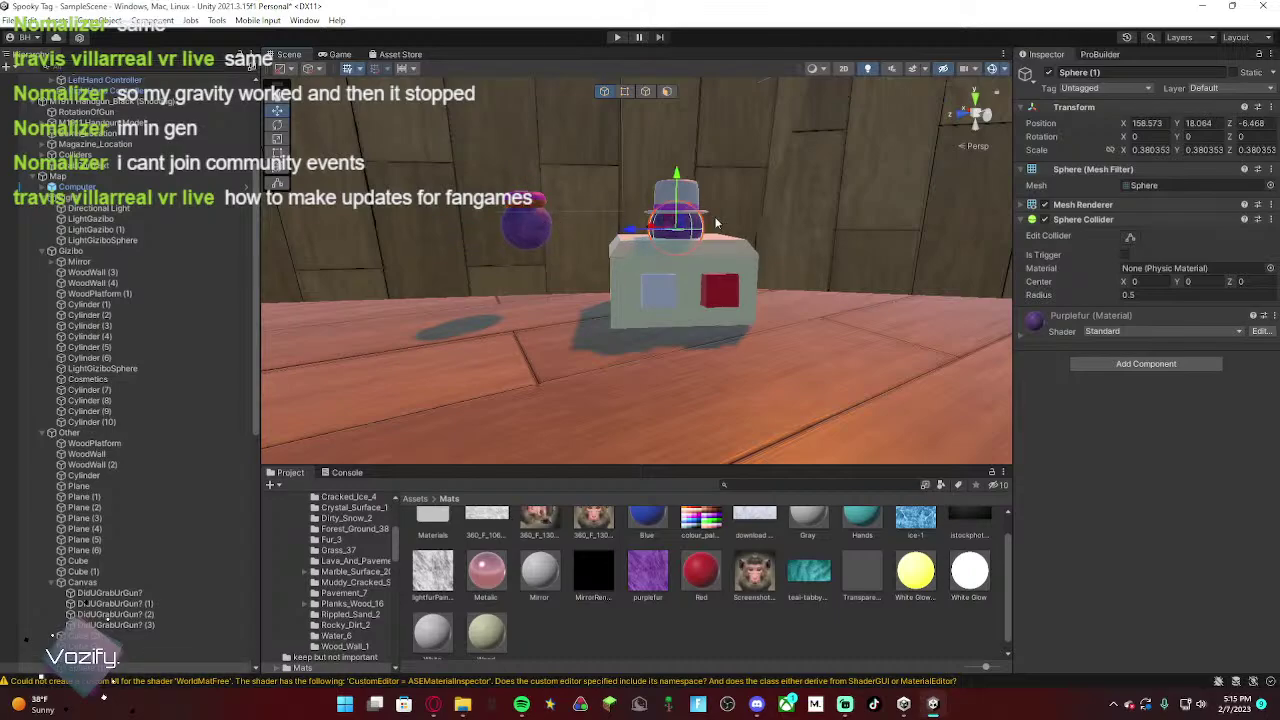
click(522, 234)
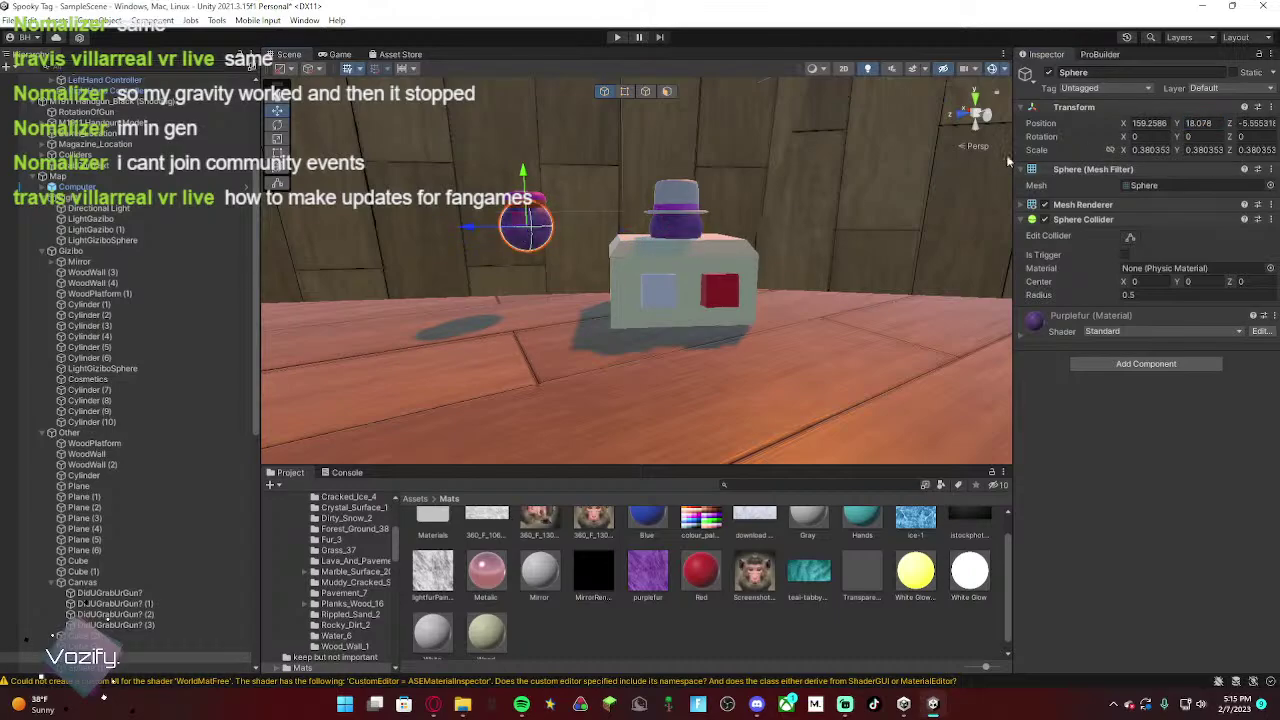
click(1214, 124)
key(BackSpace)
key(BackSpace)
text(64)
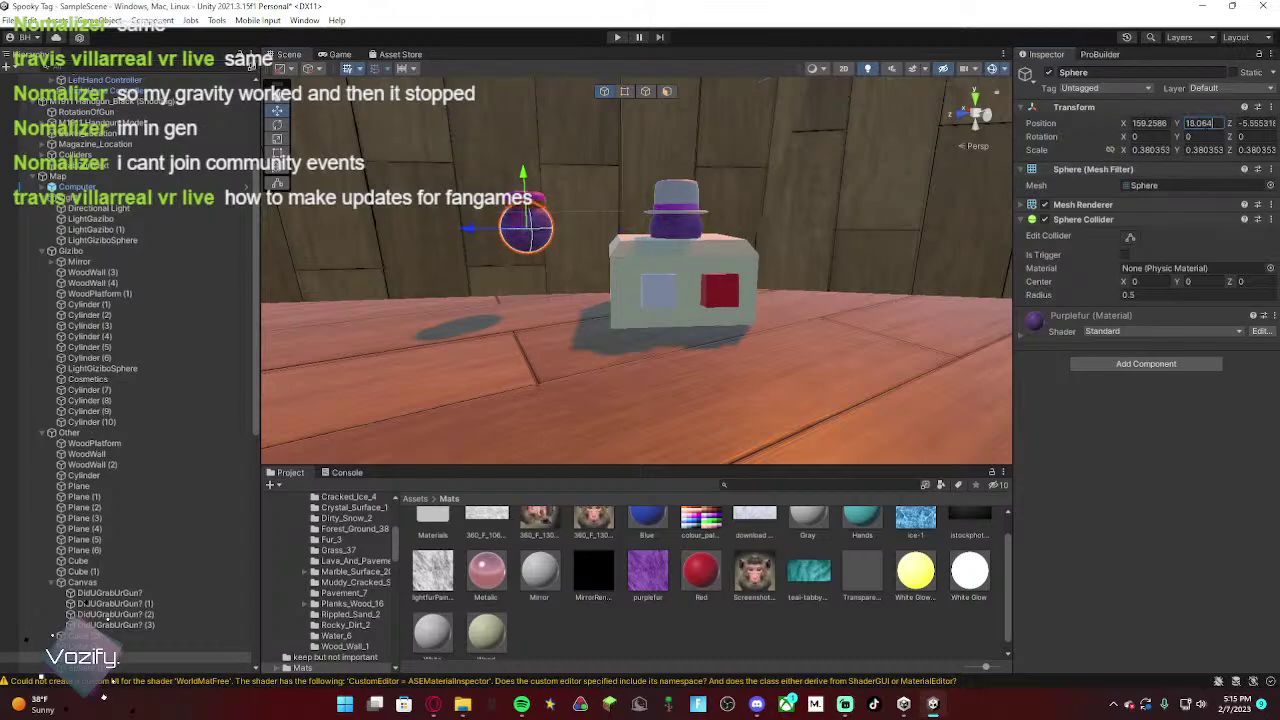
right_drag(628, 218, 669, 201)
click(517, 217)
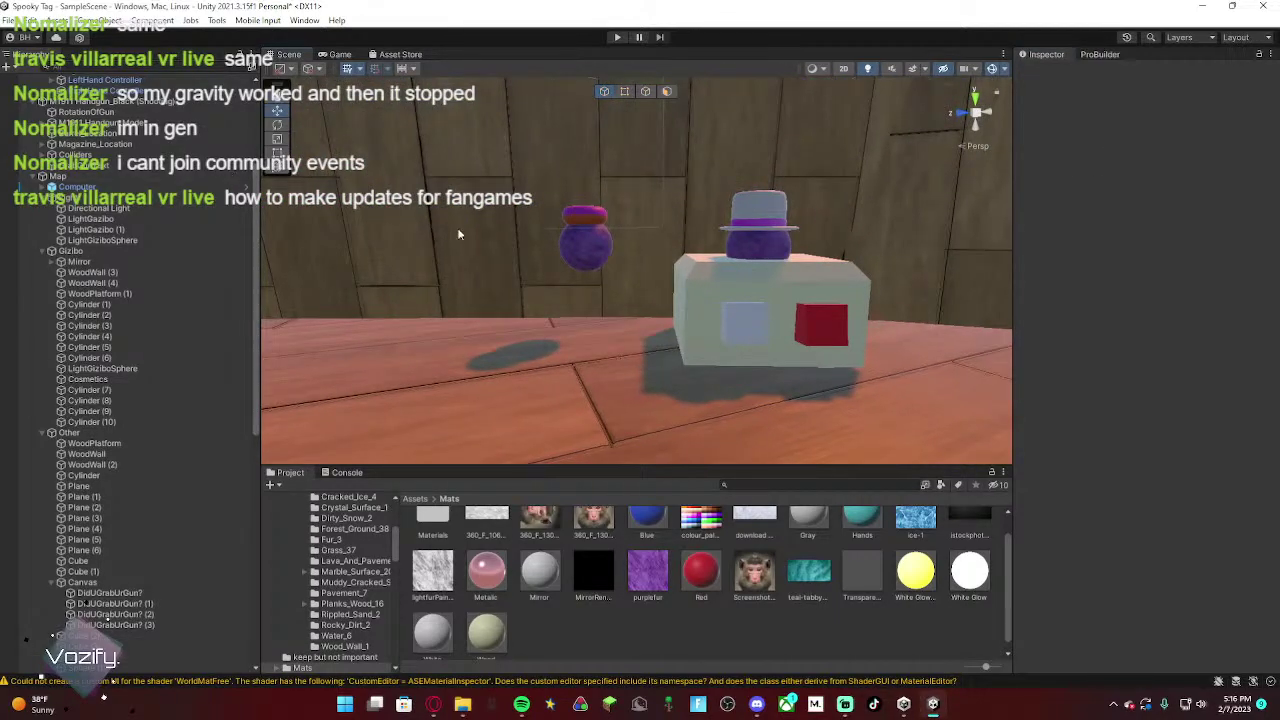
Step: Shift the Donut View slightly relative to its head sphere, to about X -210.439, Z 99.91
key(a)
right_drag(459, 234, 615, 258)
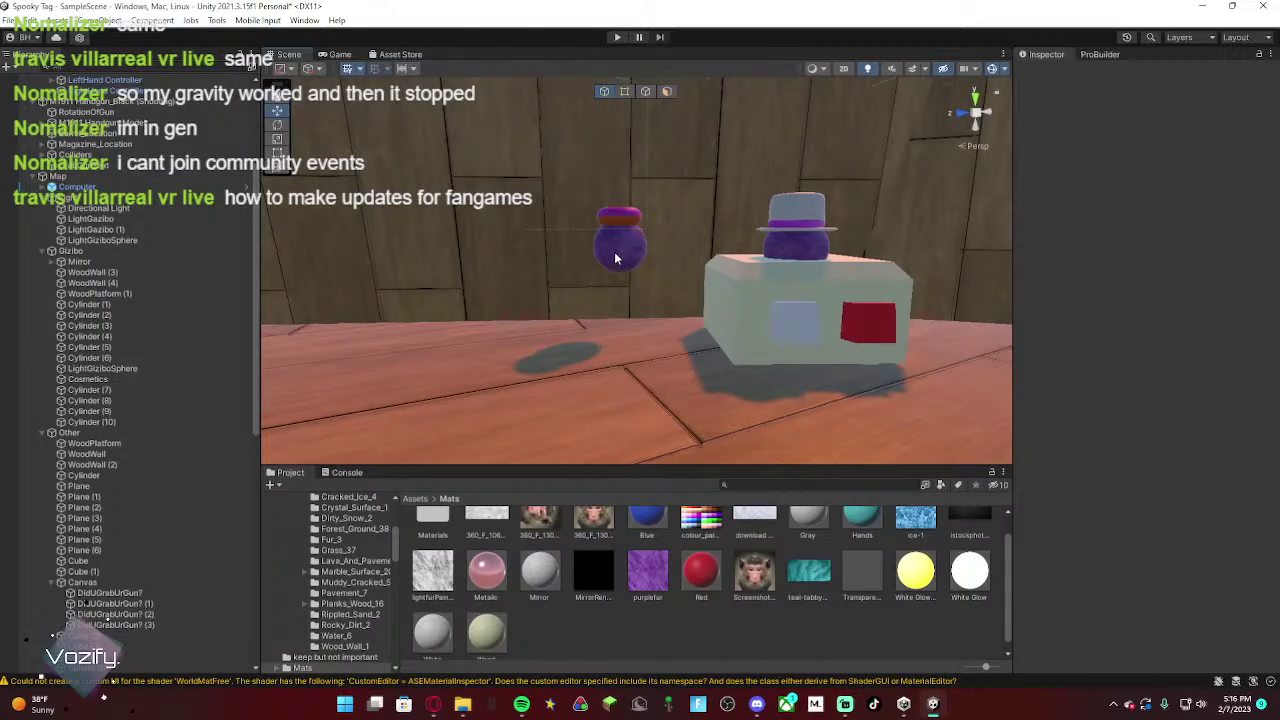
click(617, 257)
scroll(144, 175, up, 4)
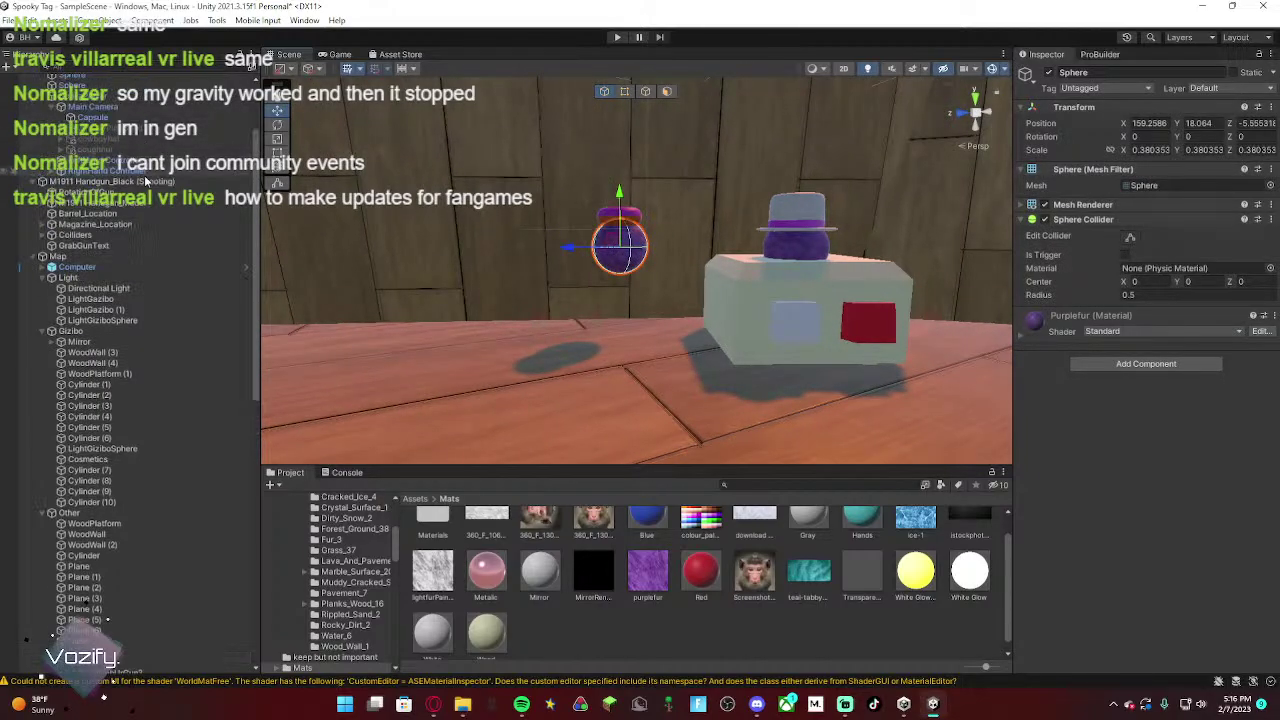
click(129, 130)
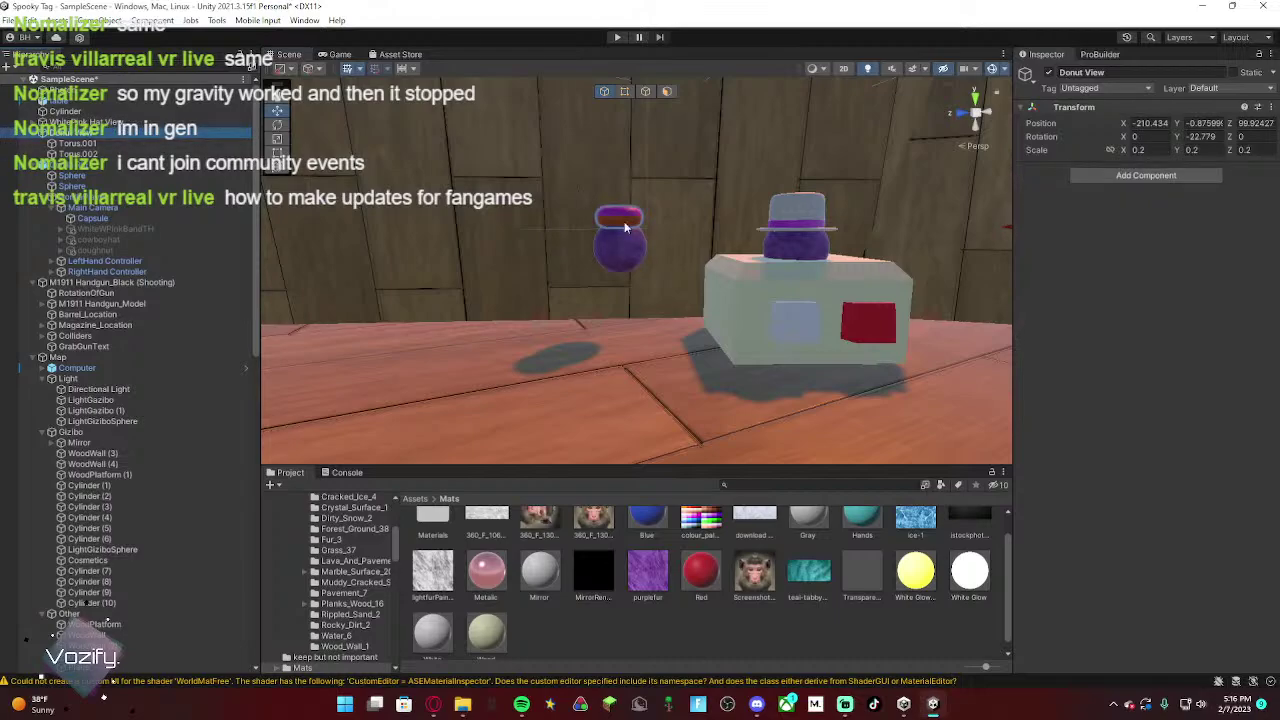
key(f)
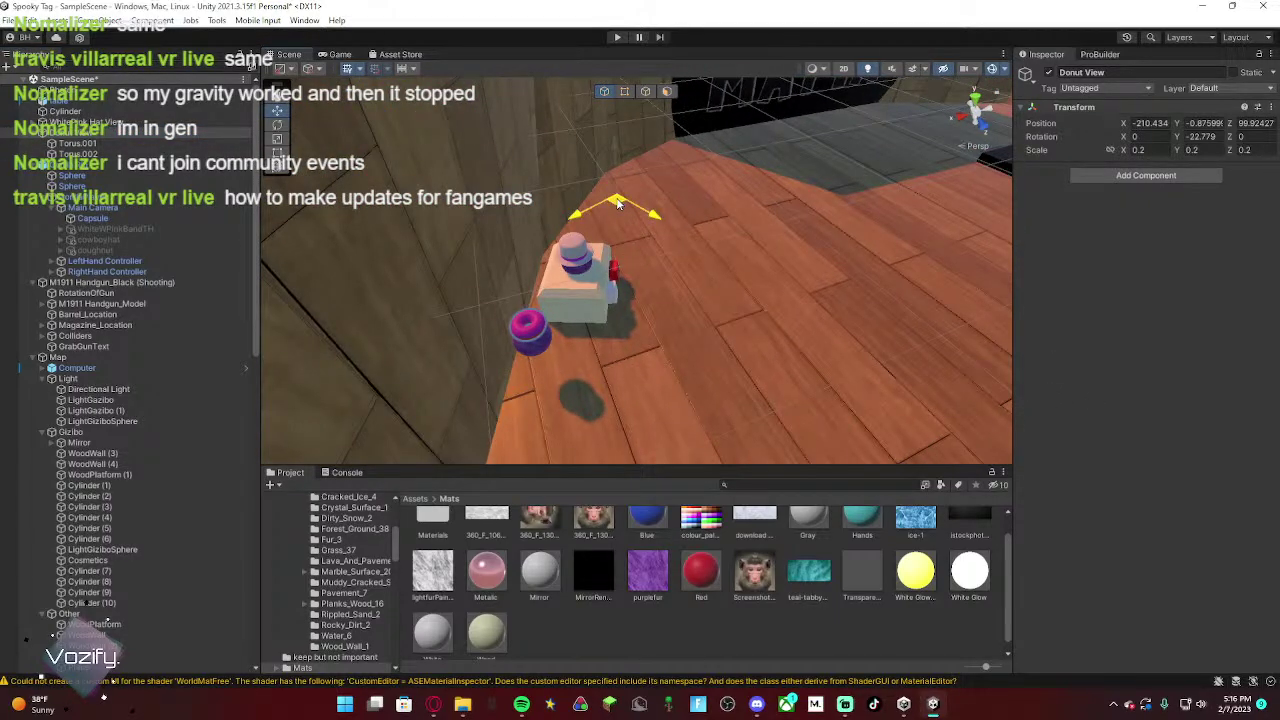
right_drag(617, 203, 786, 239)
click(614, 206)
key(ctrl+z)
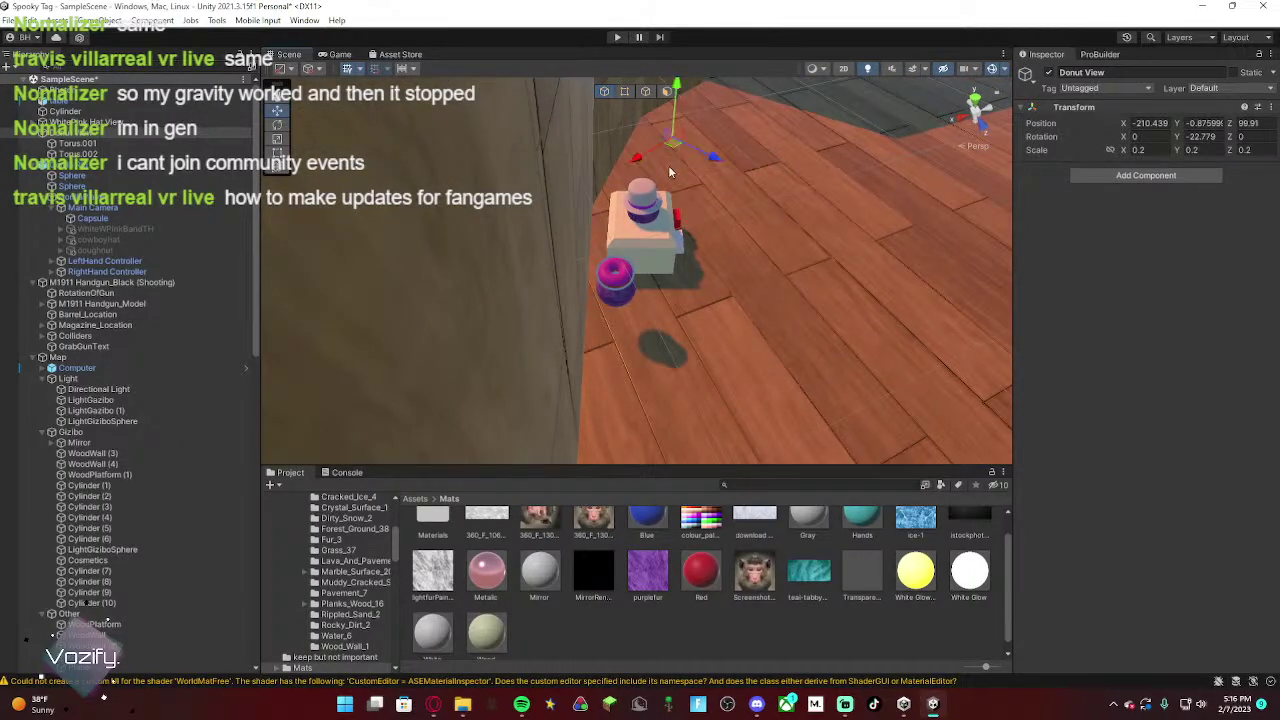
click(481, 213)
right_drag(481, 213, 160, 78)
key(shift+d)
key(w)
key(s)
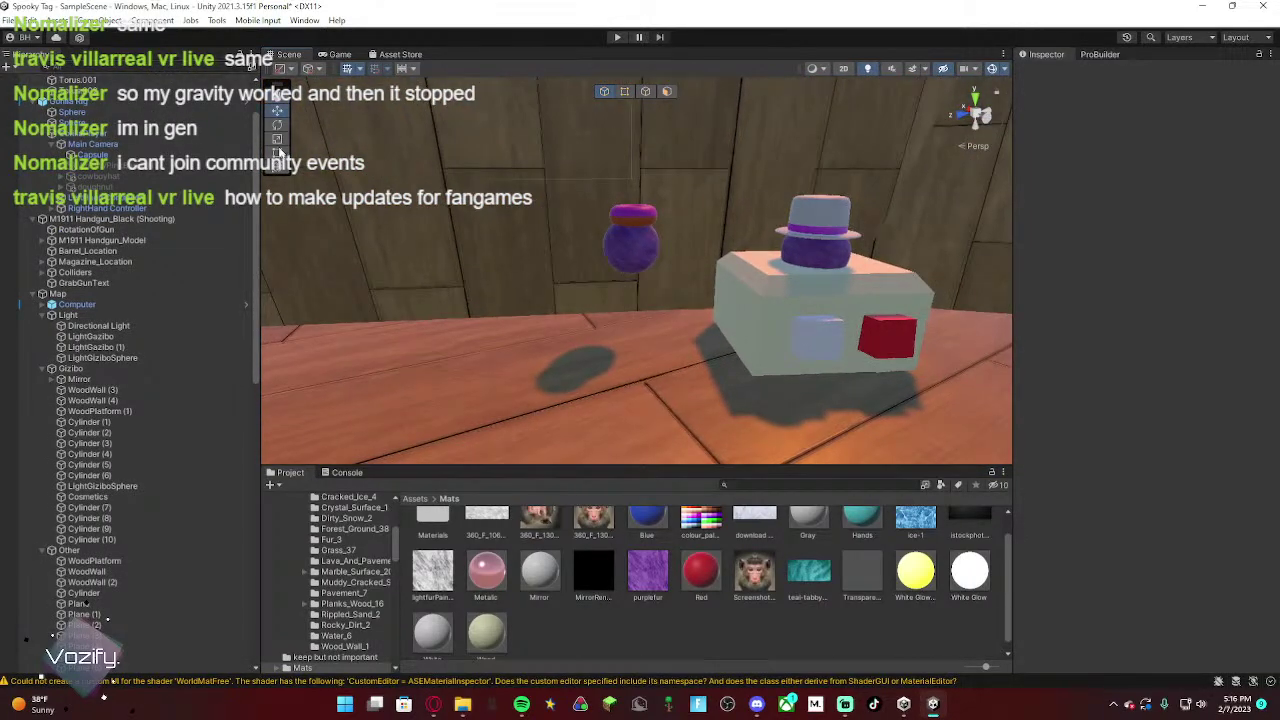
Step: Enable the inactive doughnut object under the Main Camera
key(s)
right_drag(555, 251, 708, 297)
key(d)
key(a)
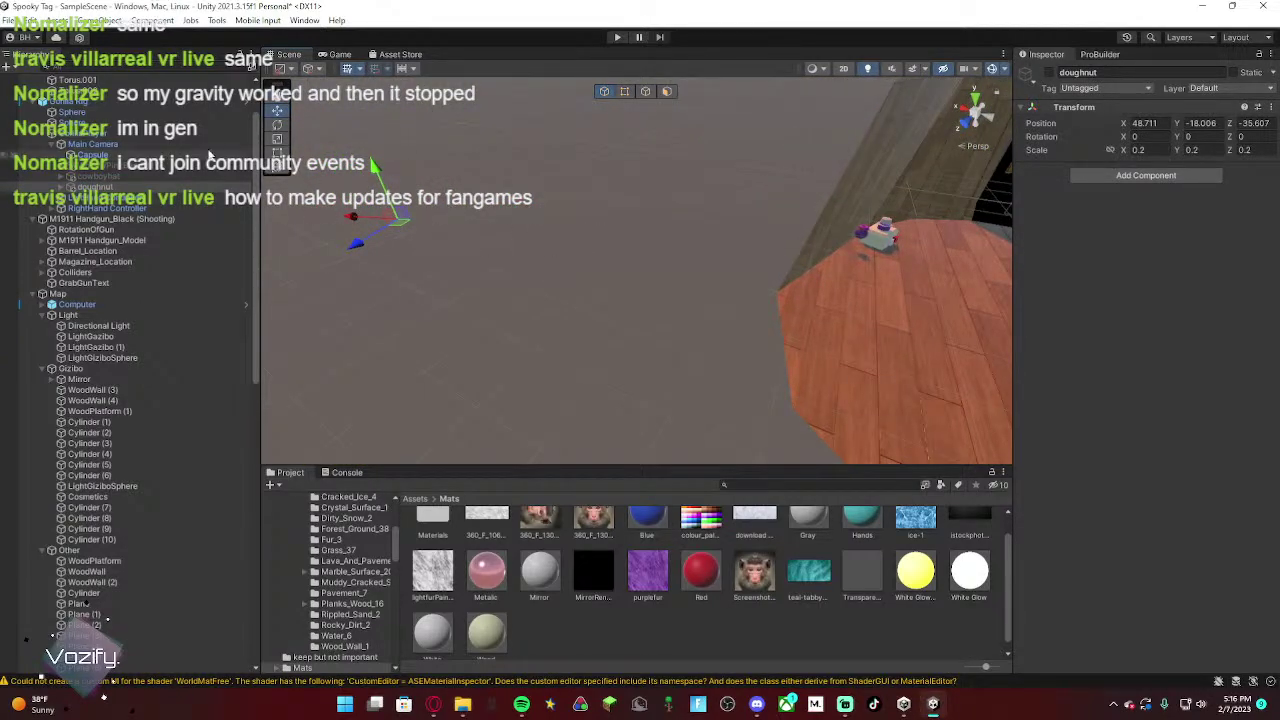
right_drag(475, 213, 388, 262)
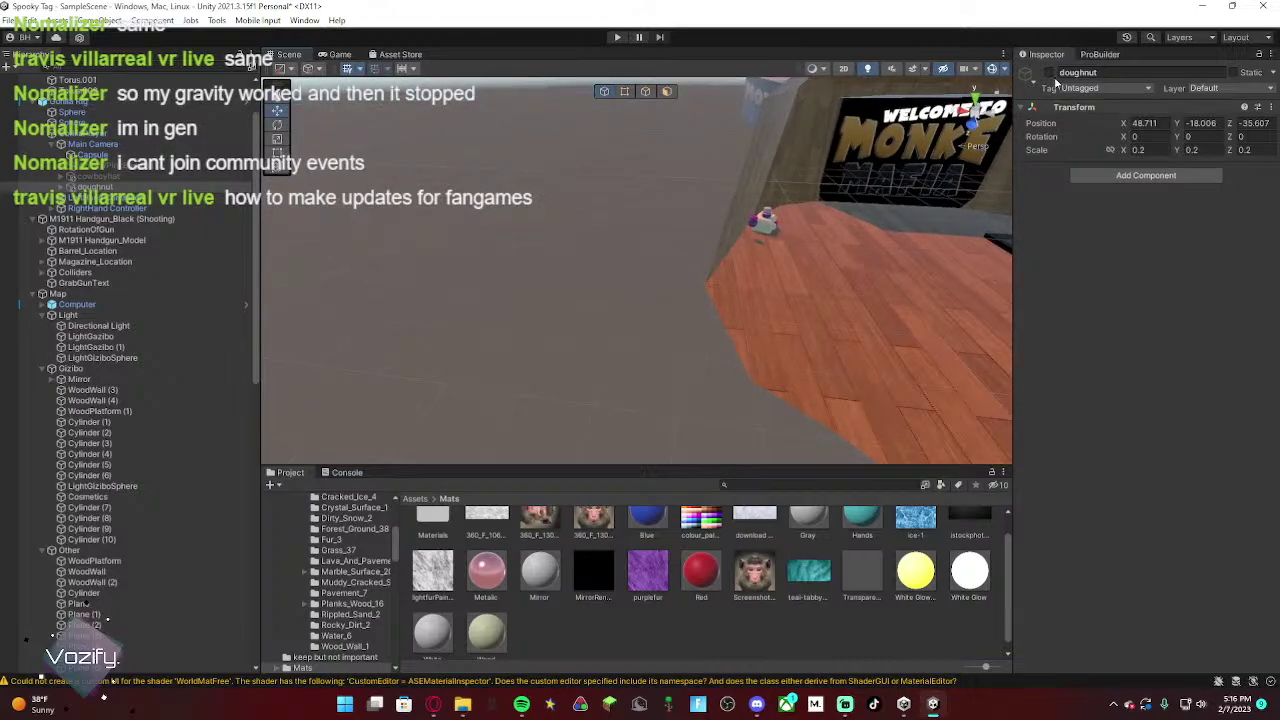
click(1049, 73)
Step: Move the doughnut into the room near the hat table, to about X -0.805, Y 2.286, Z 4.349
right_drag(850, 220, 568, 250)
drag(567, 213, 681, 42)
right_drag(686, 212, 846, 203)
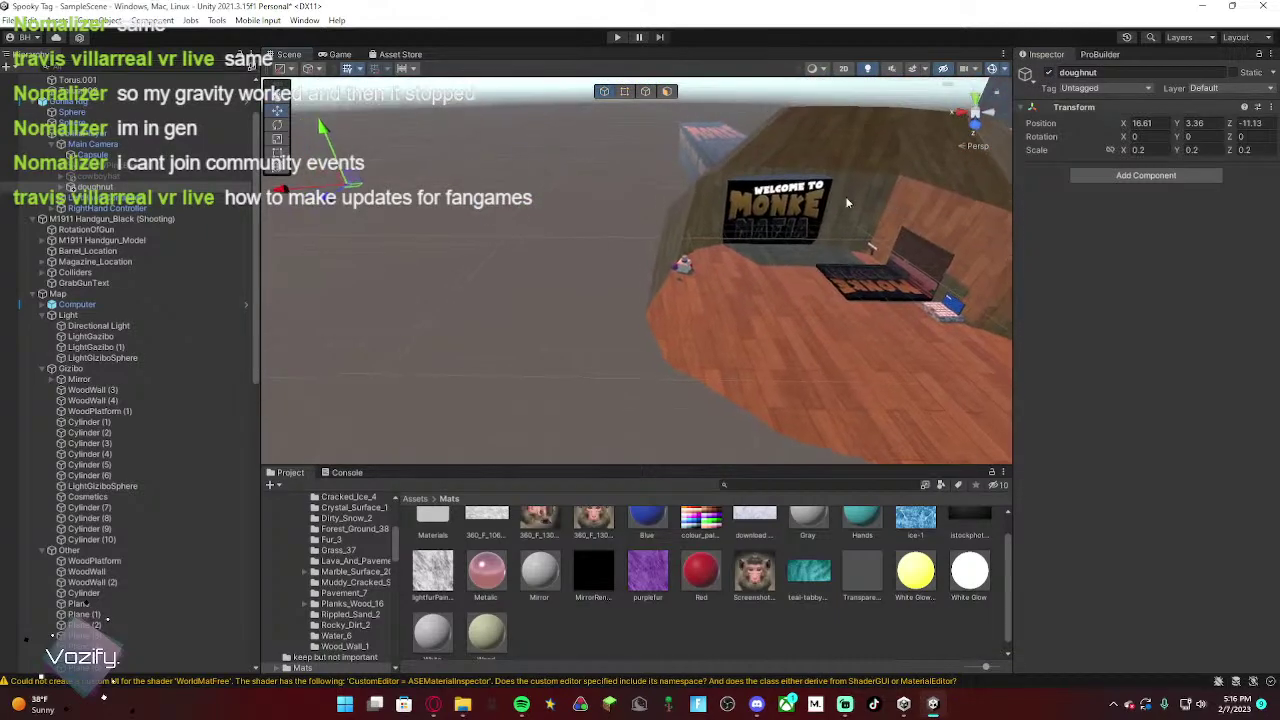
drag(322, 175, 780, 284)
key(w)
right_drag(780, 284, 533, 245)
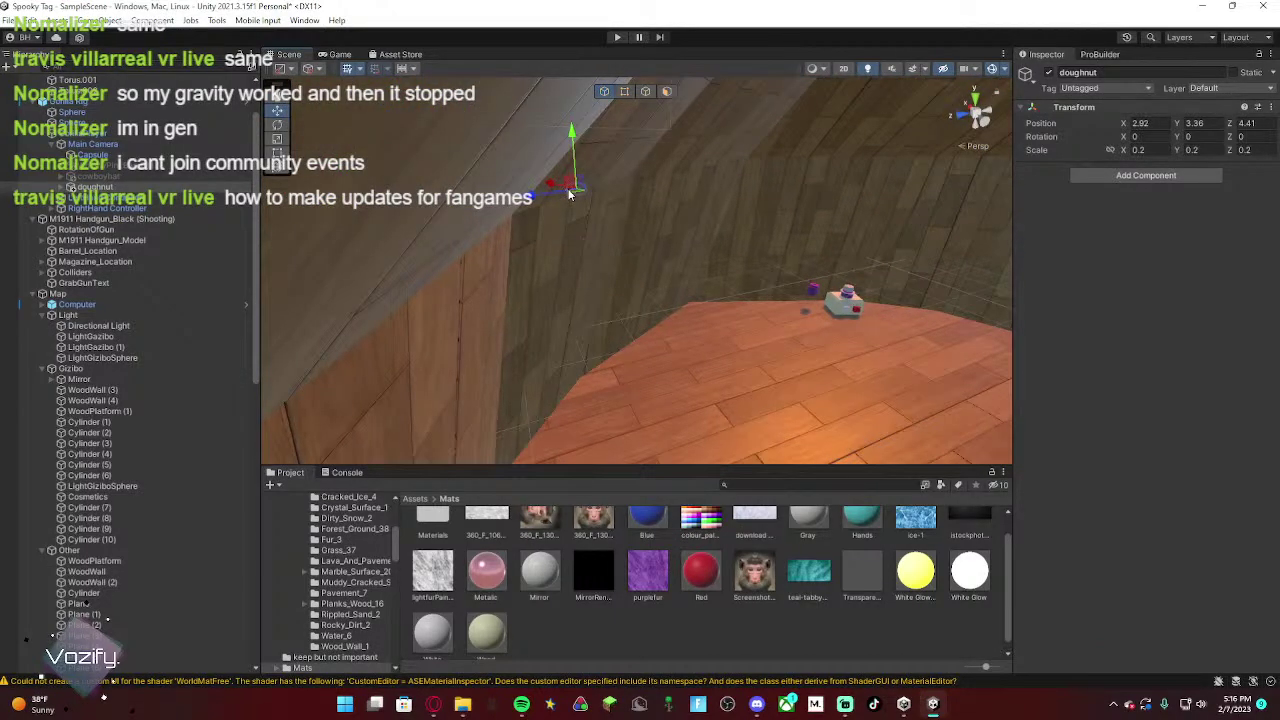
drag(573, 184, 862, 326)
right_drag(862, 326, 962, 400)
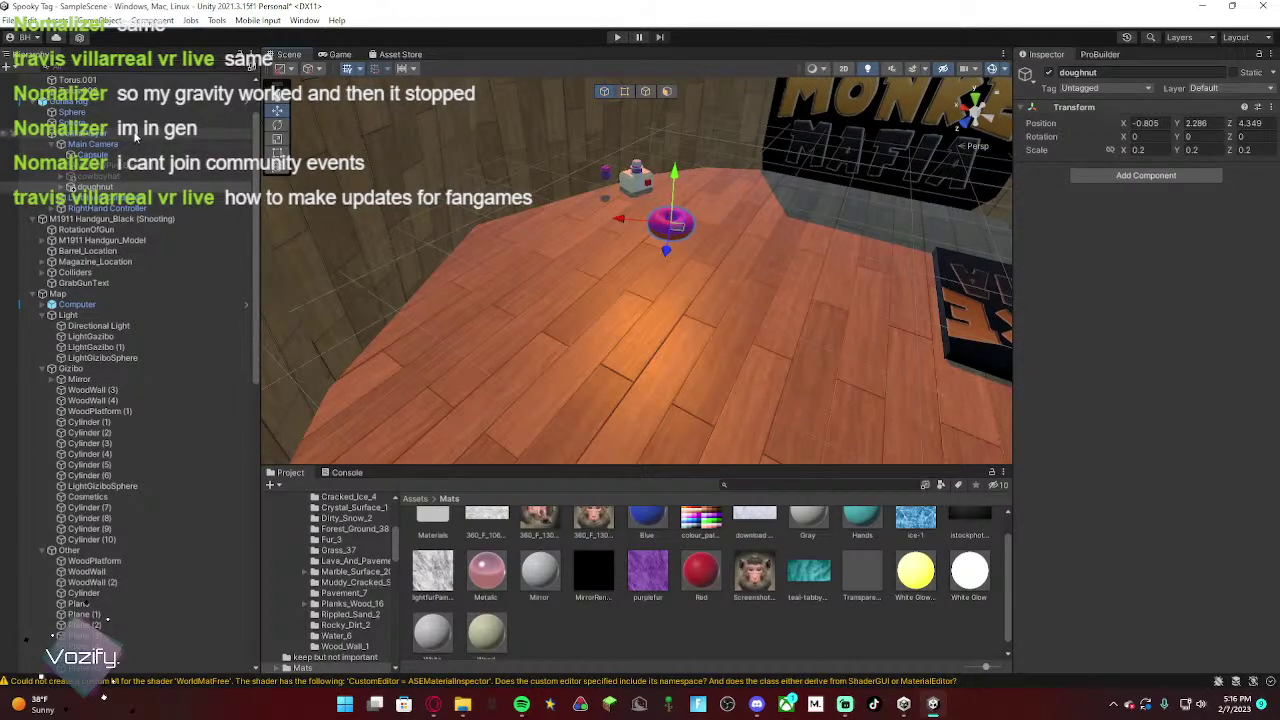
Step: Locate the Gorilla Rig's player colliders and move the doughnut toward them, to about X 0.384, Y 1.271, Z 1.326
click(138, 135)
right_drag(530, 222, 785, 250)
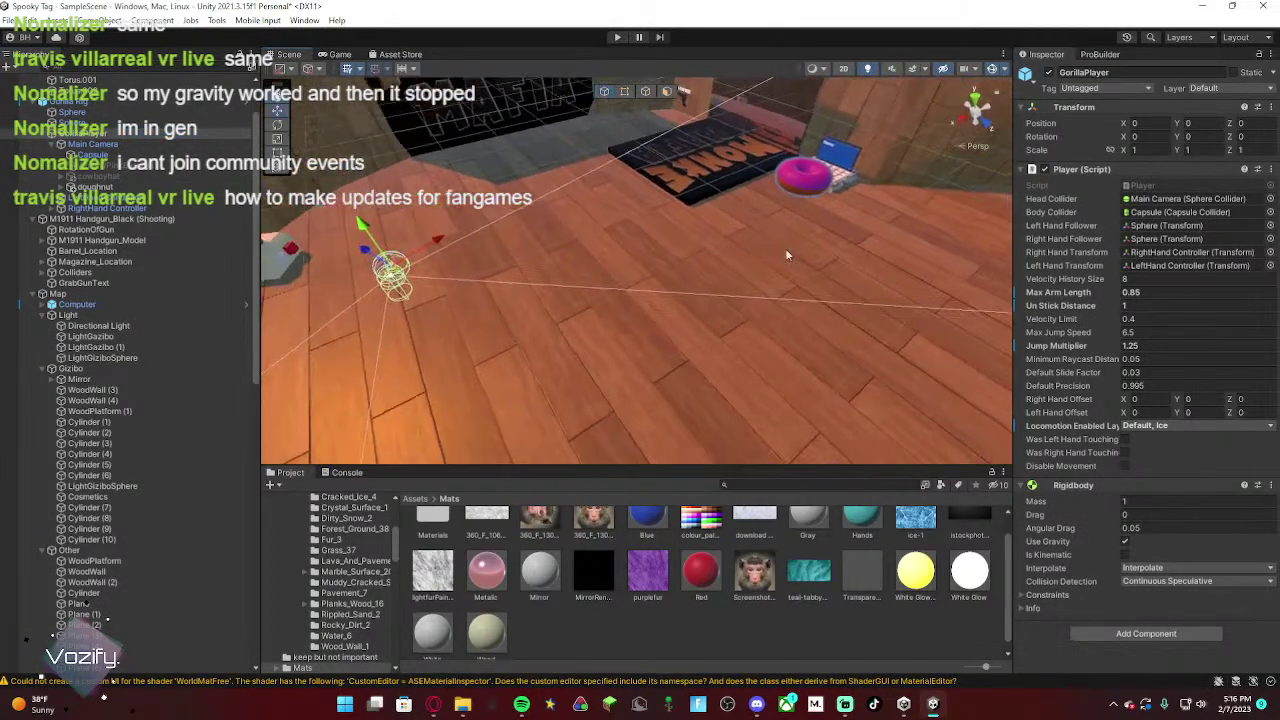
right_drag(309, 206, 328, 182)
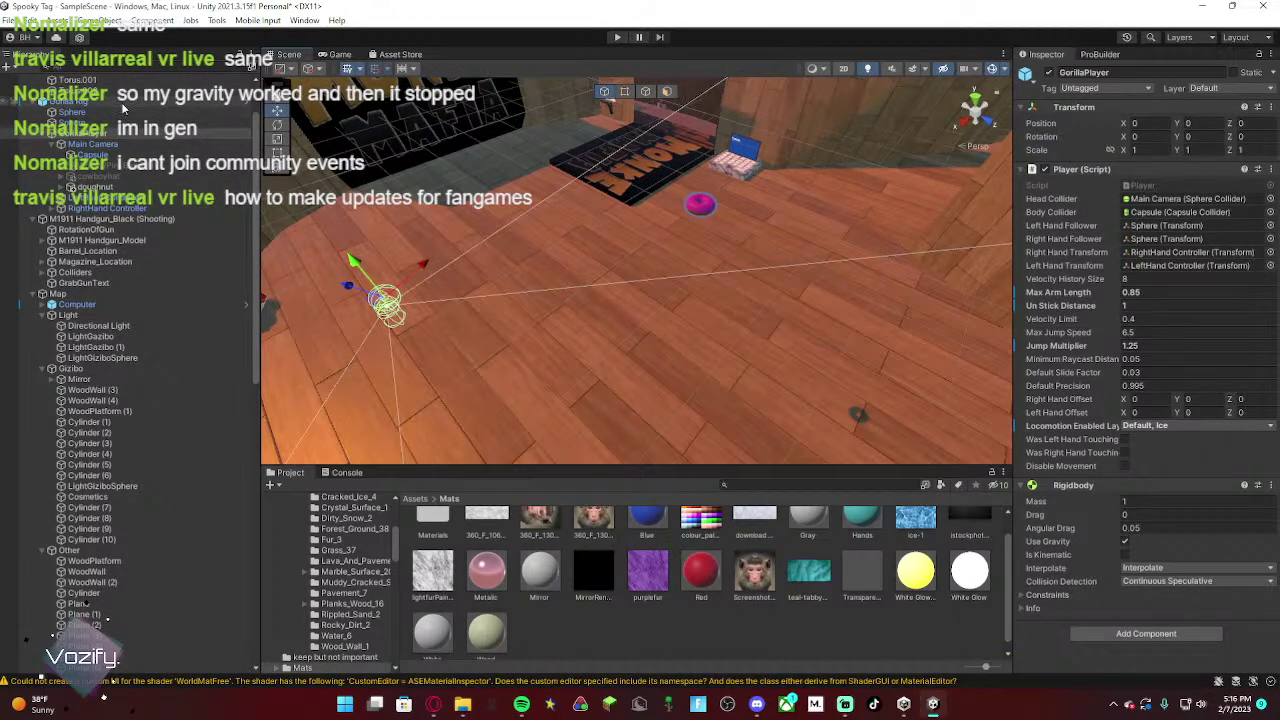
click(72, 102)
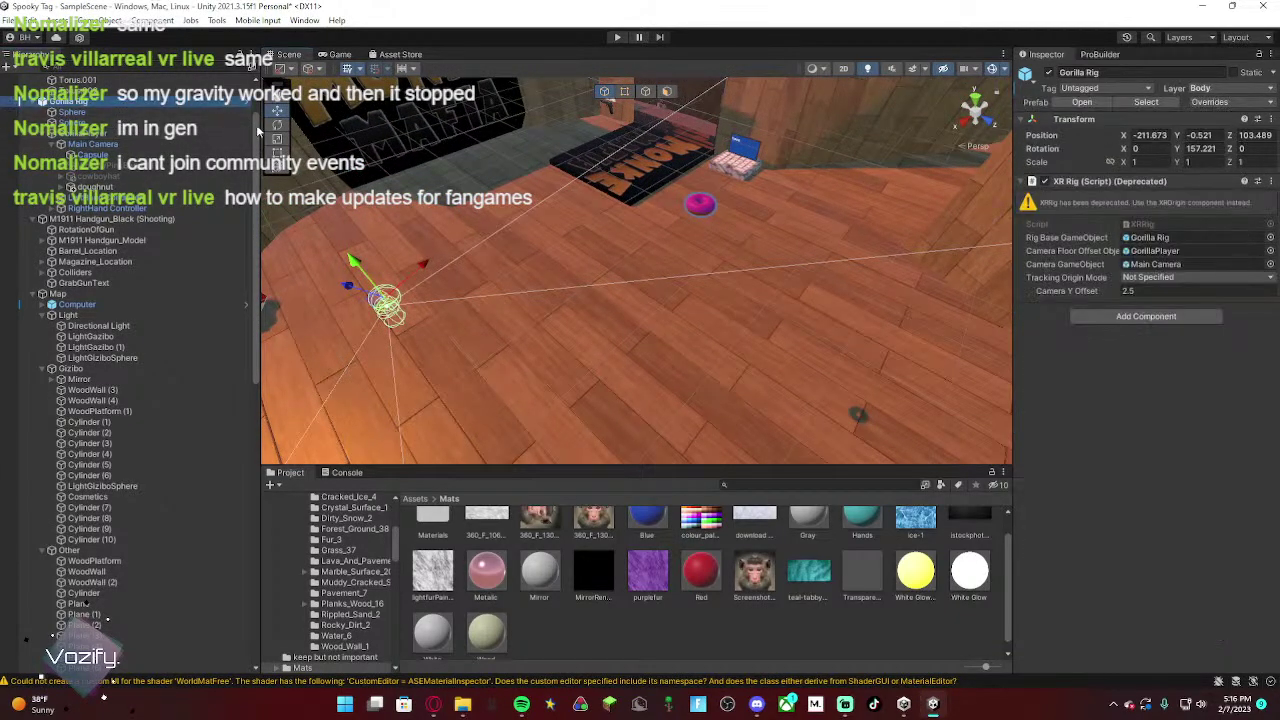
click(125, 187)
drag(708, 214, 382, 292)
alt+drag(431, 256, 942, 208)
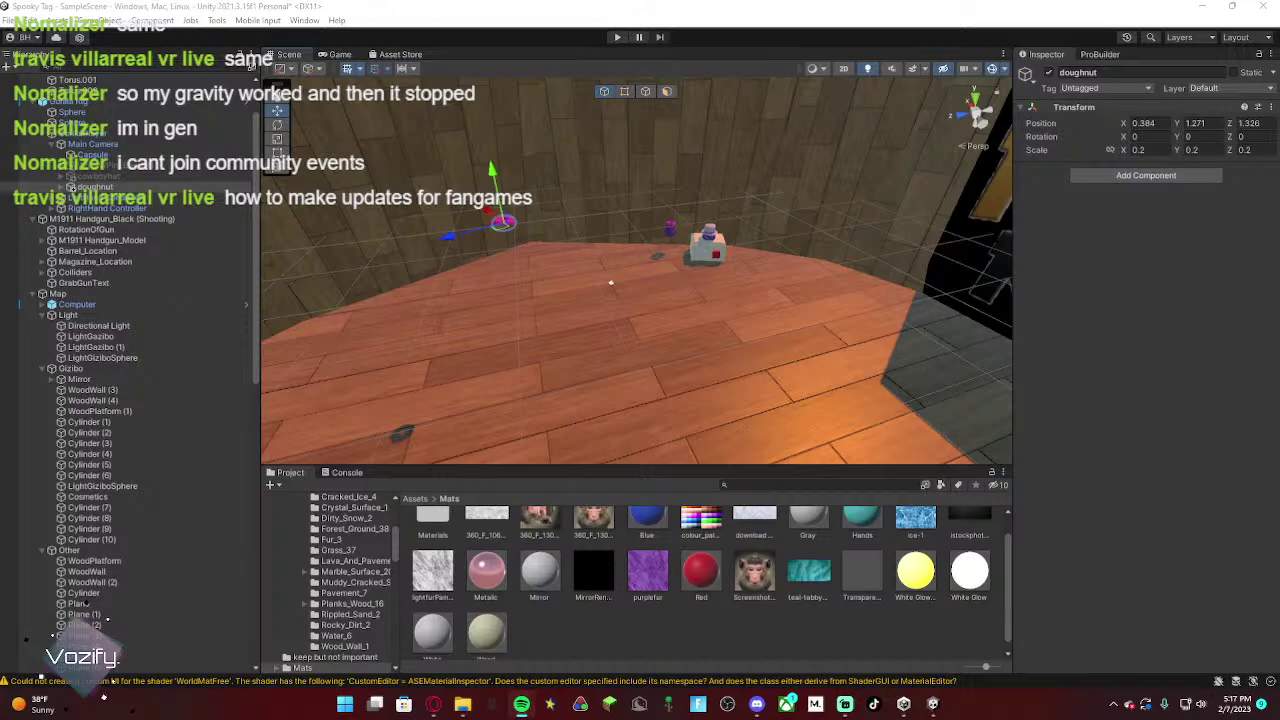
Step: Bring the doughnut onto the player camera's location, at about X 0.018, Y 0.055, Z 0.023
right_click(416, 252)
right_drag(591, 206, 532, 198)
drag(533, 198, 645, 213)
right_drag(822, 258, 872, 251)
key(w)
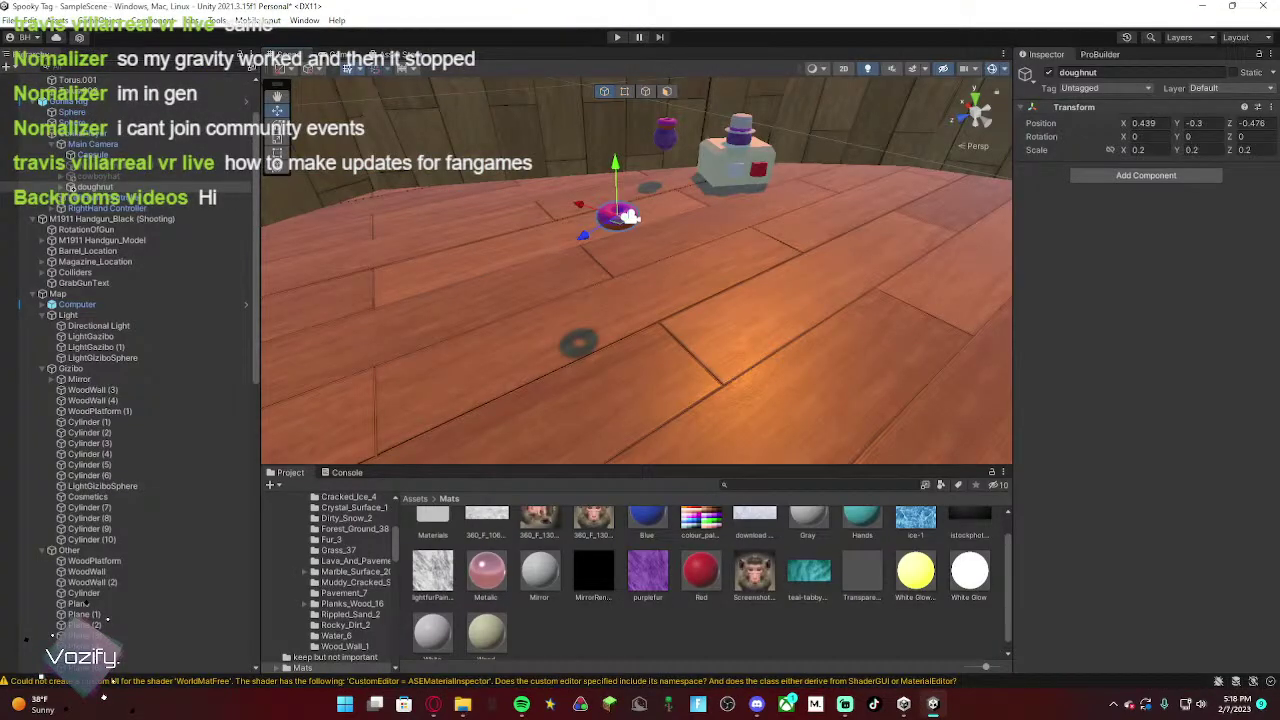
key(a)
right_drag(534, 220, 662, 232)
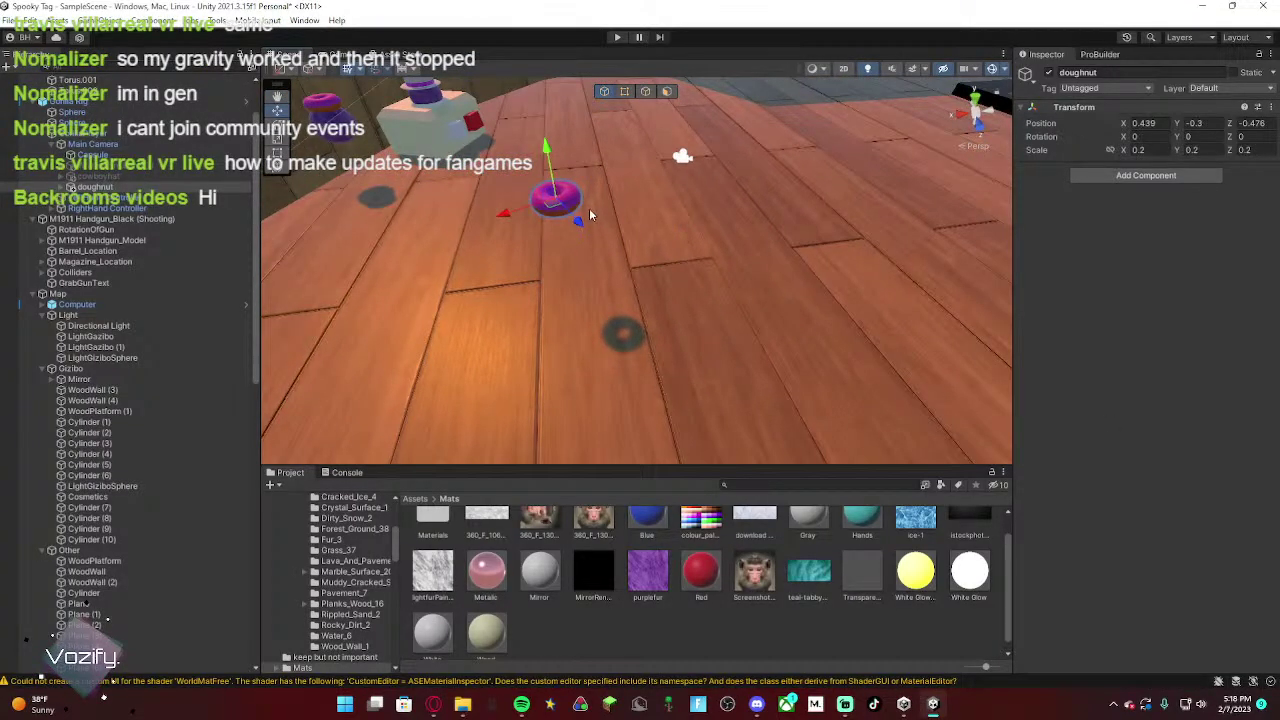
drag(573, 214, 694, 160)
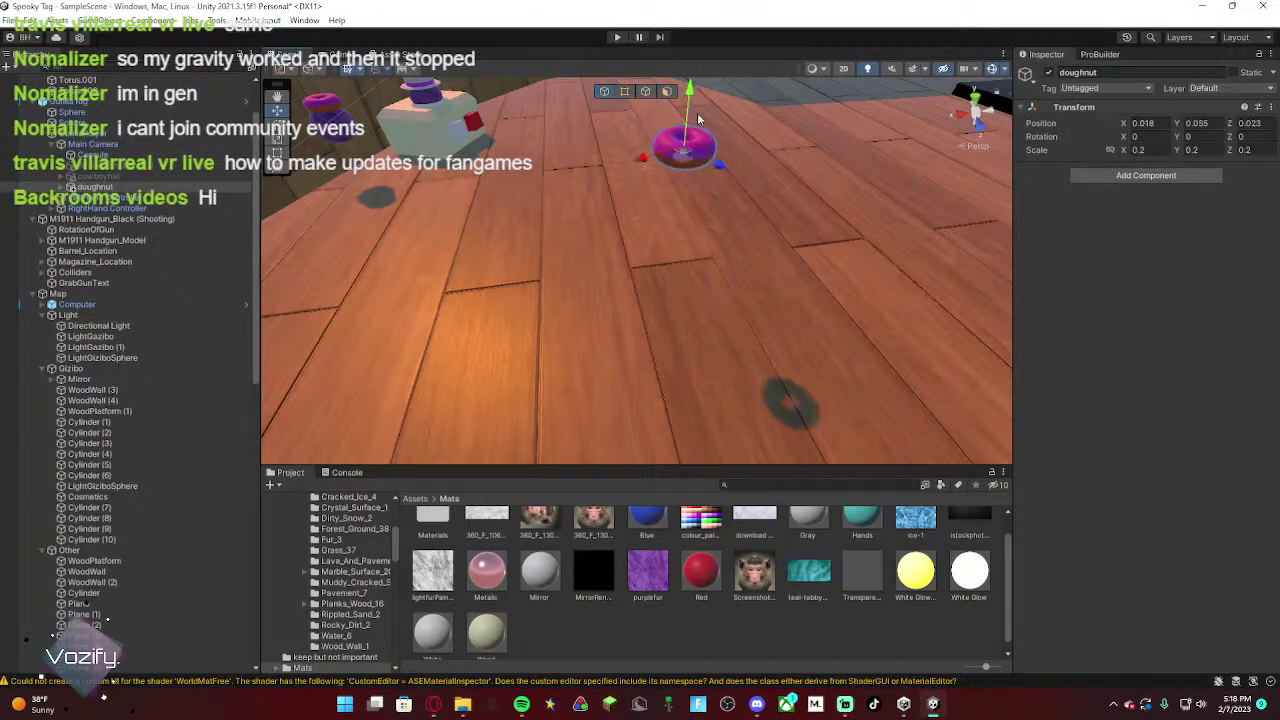
right_drag(694, 160, 665, 192)
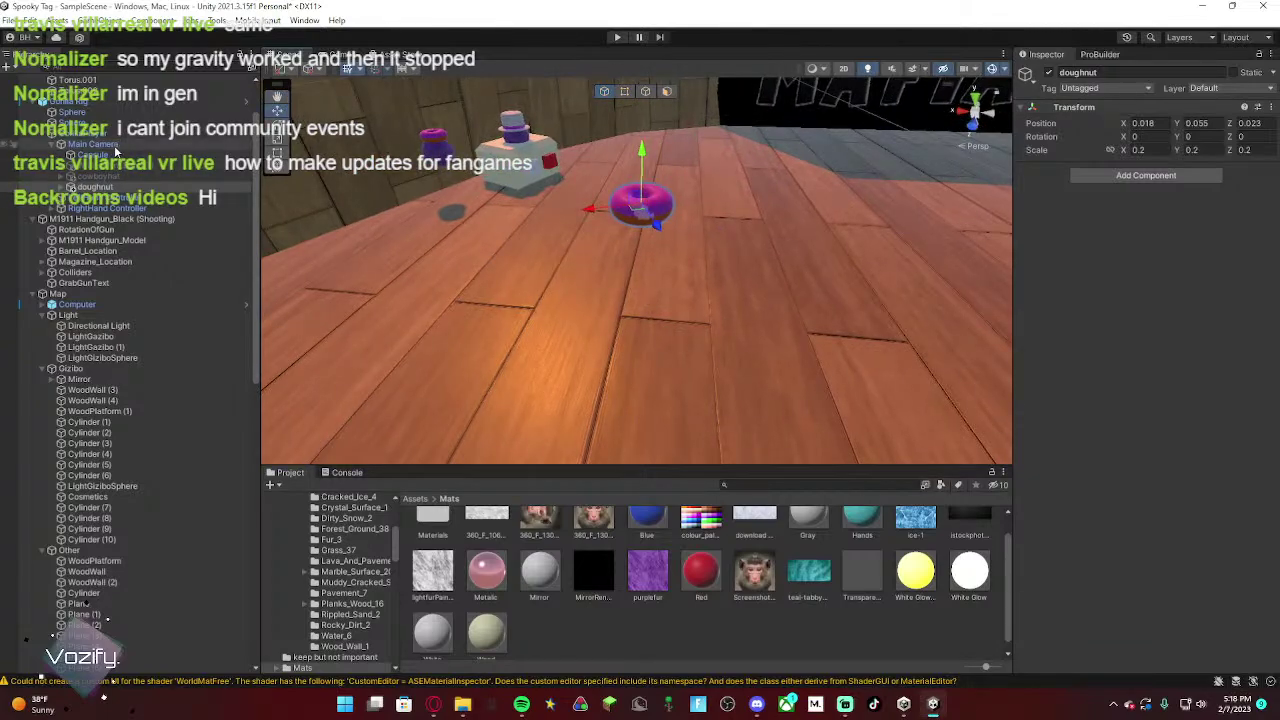
Step: Compare the doughnut with the Main Camera's head collider and raise it to about X -0.04, Y 0.126, Z 0.035
click(93, 145)
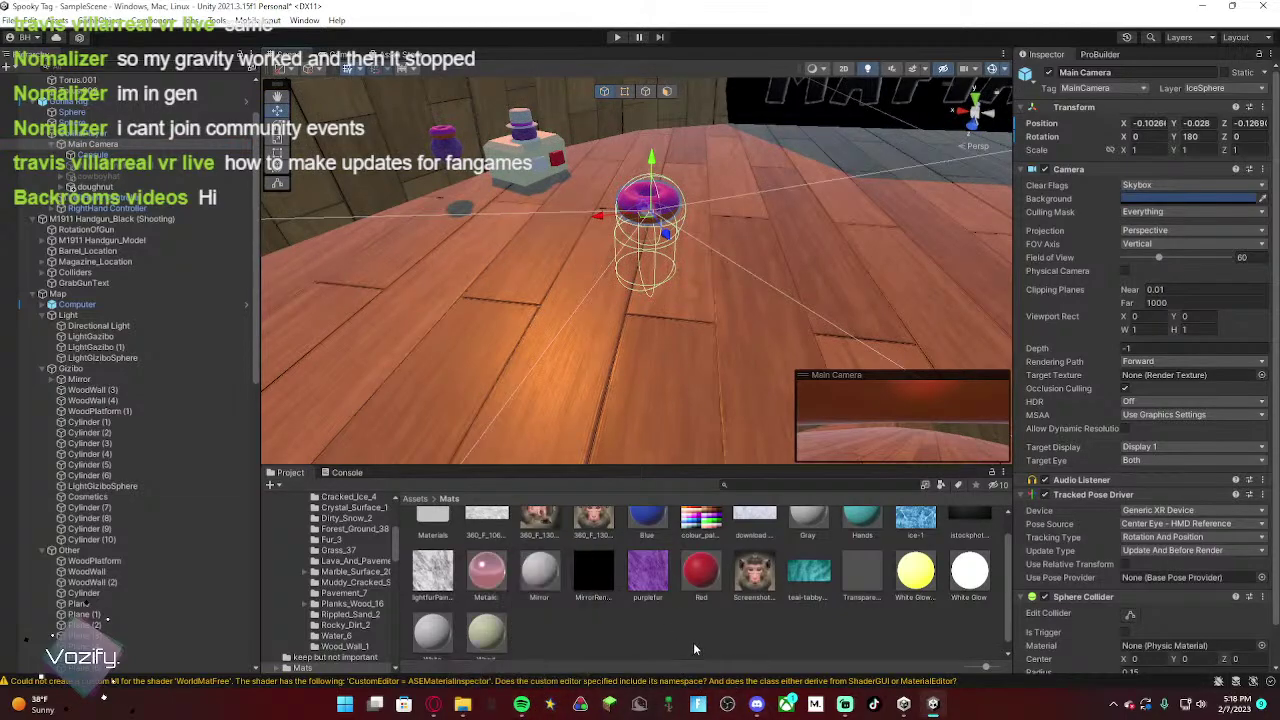
alt+drag(725, 305, 500, 277)
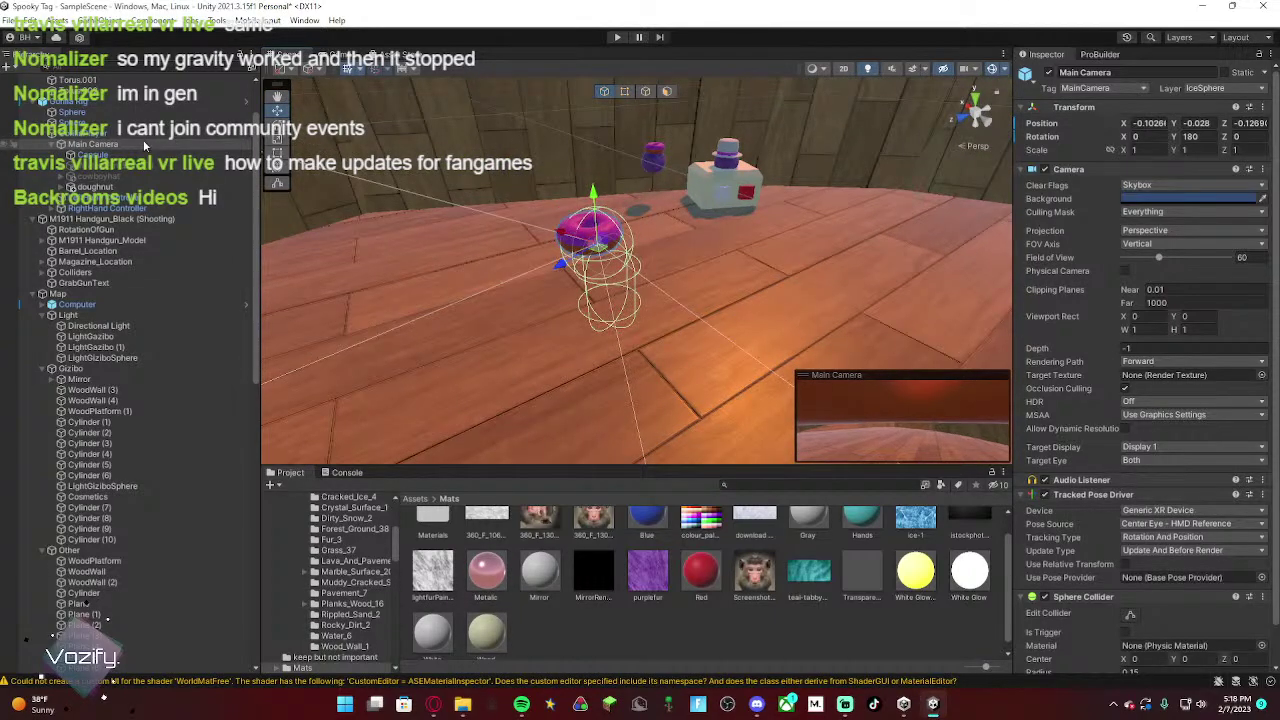
click(110, 187)
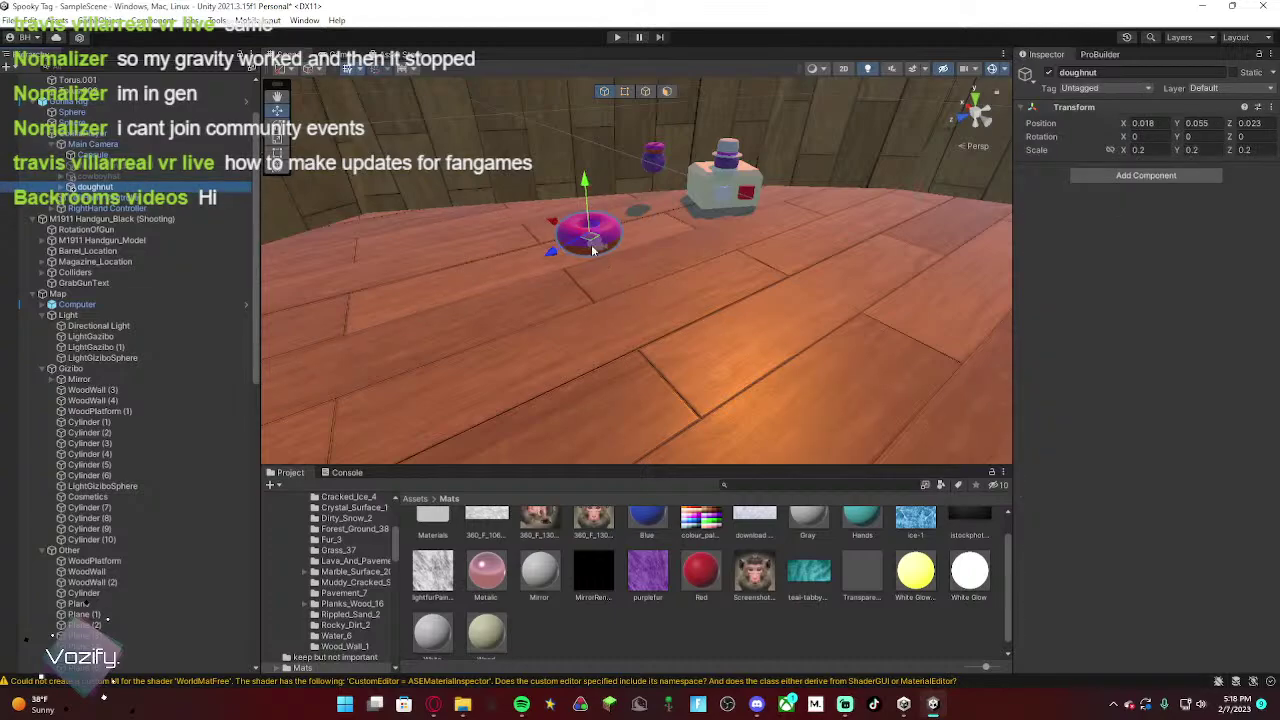
mouse_move(592, 250)
mouse_down()
mouse_move(545, 245)
mouse_move(597, 238)
mouse_up()
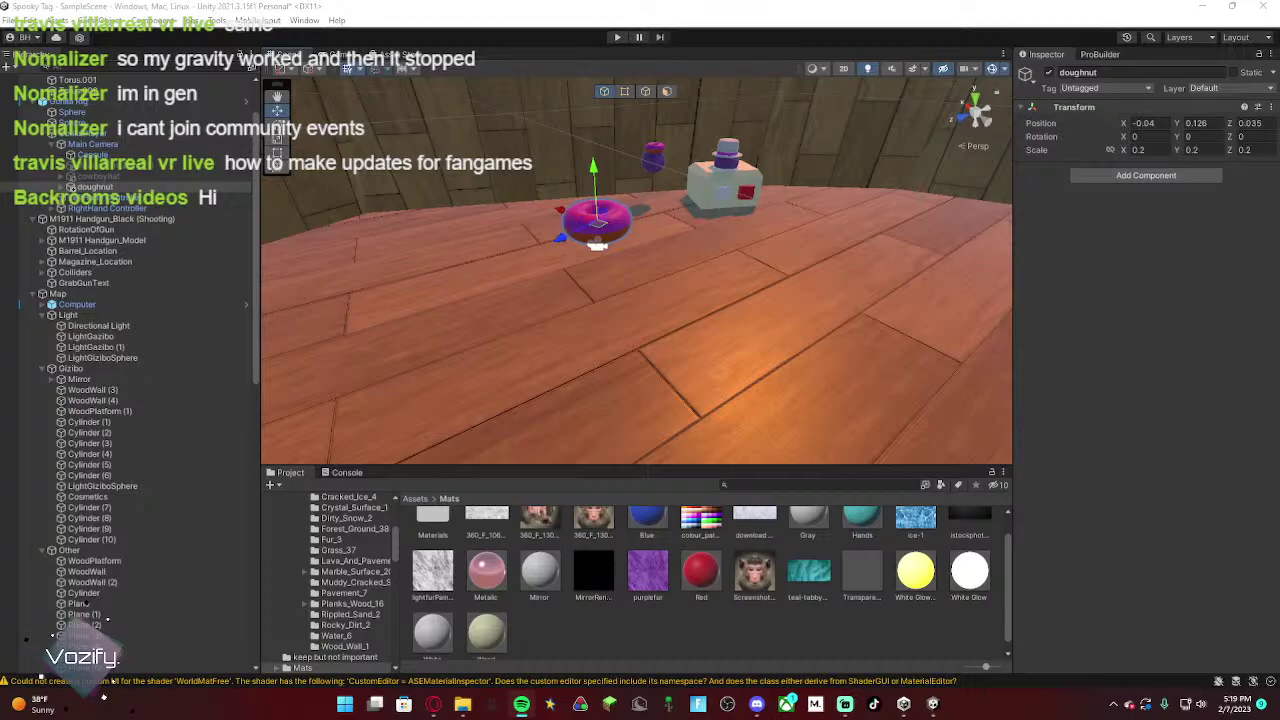
drag(1279, 112, 507, 69)
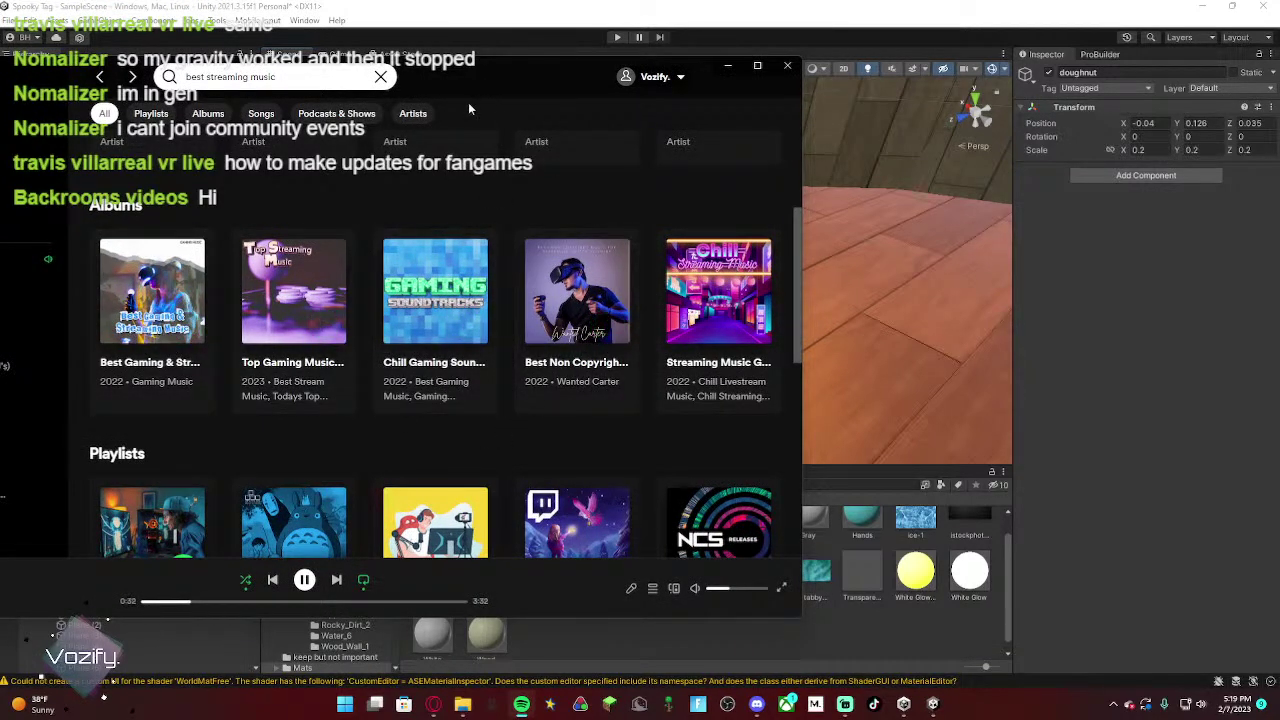
drag(485, 67, 1279, 88)
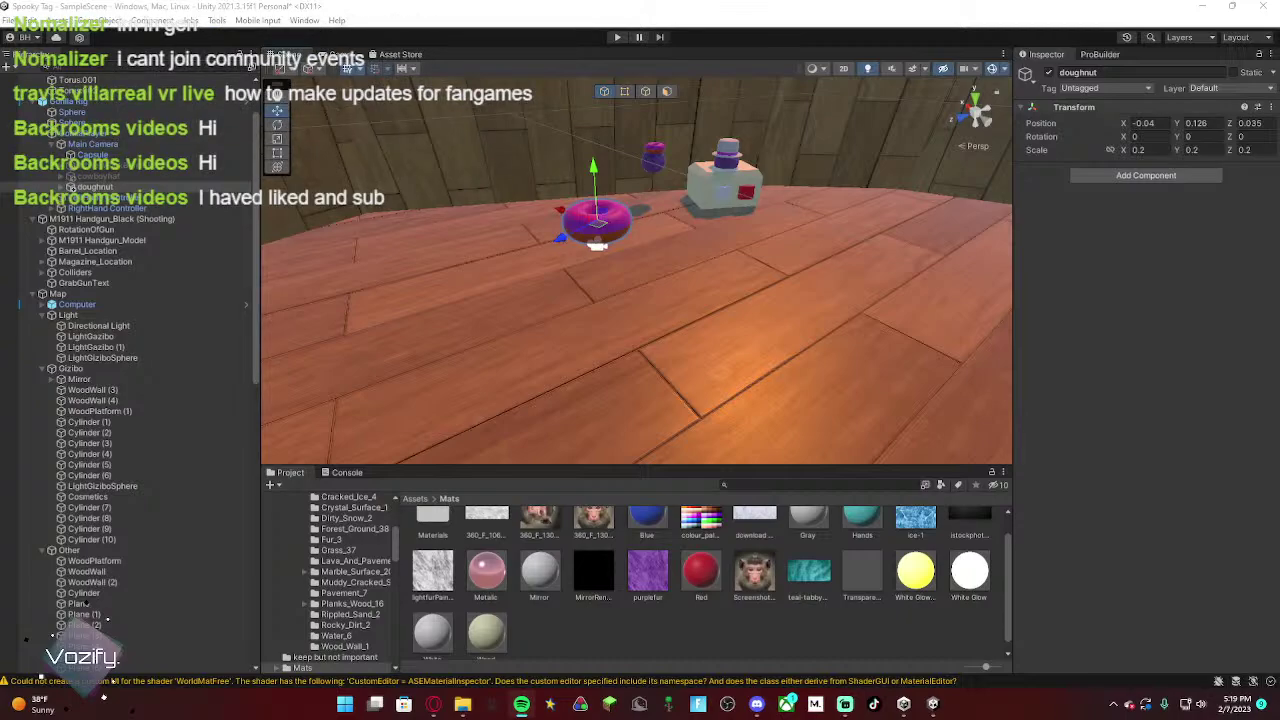
Step: Center the doughnut over the GorillaPlayer's head collider, at about X -0.008, Z -0.012
click(170, 136)
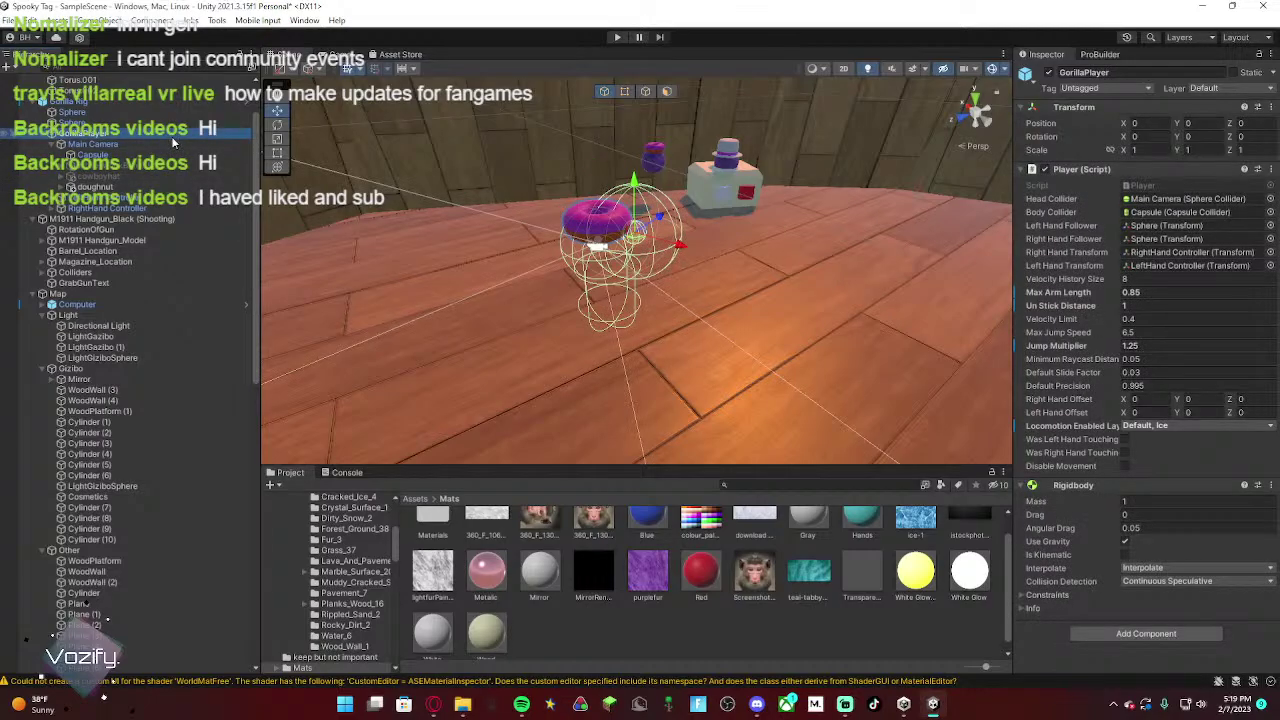
scroll(630, 264, up, 3)
right_drag(630, 264, 485, 284)
scroll(640, 250, up, 4)
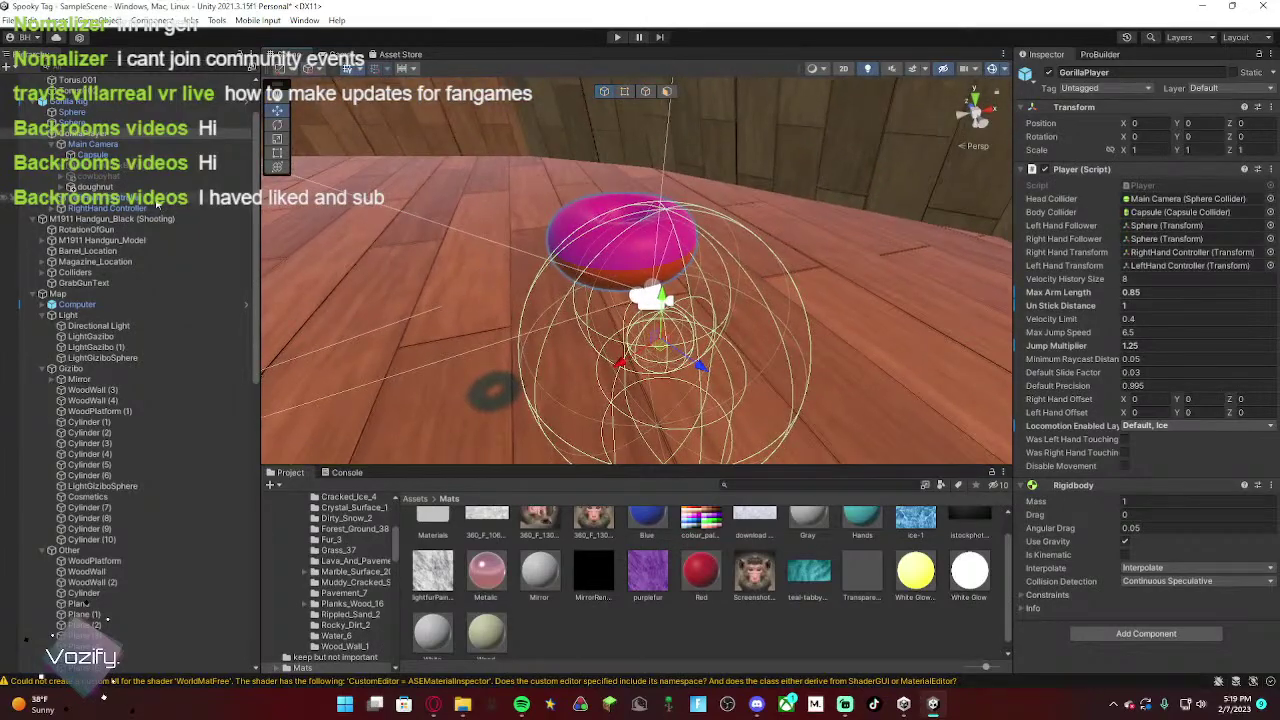
click(165, 188)
drag(633, 241, 664, 254)
right_drag(664, 257, 571, 286)
drag(608, 299, 599, 290)
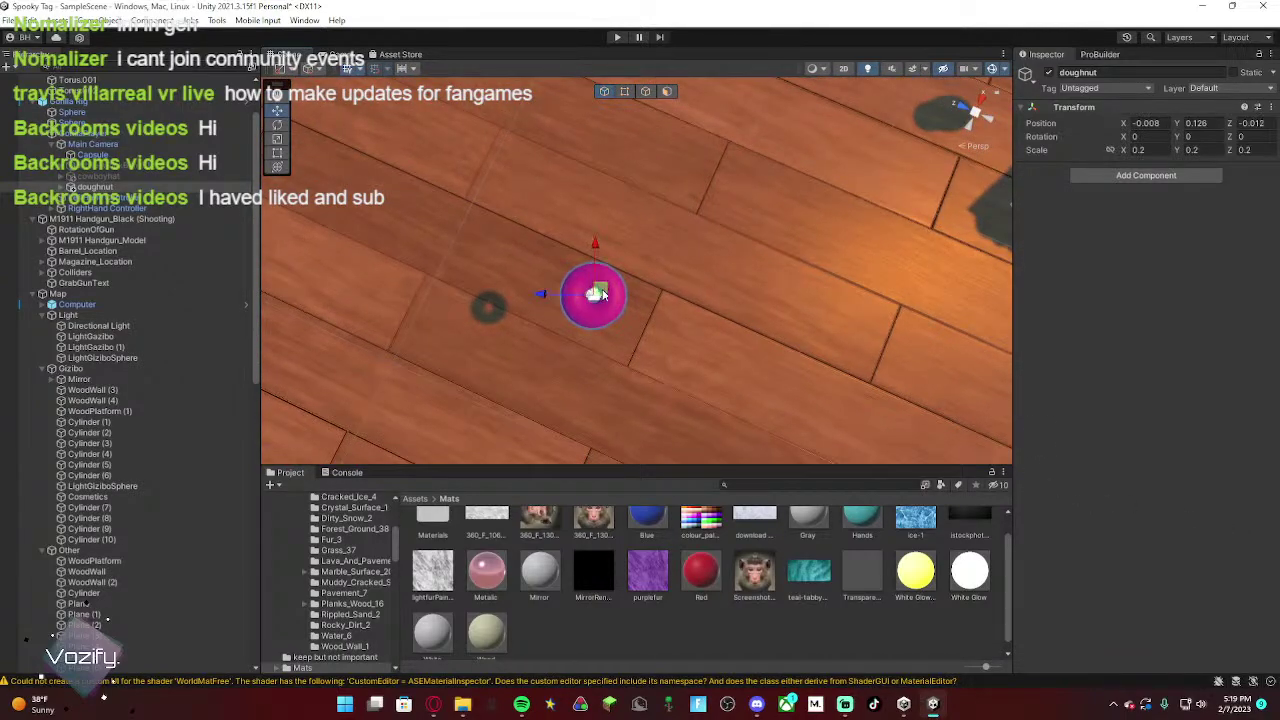
Step: Refine the doughnut's horizontal position from above to about X 0.003, Z 0.001
right_drag(700, 290, 487, 259)
drag(605, 250, 894, 240)
scroll(967, 135, up, 5)
mouse_move(640, 290)
mouse_down()
mouse_move(638, 301)
mouse_move(641, 290)
mouse_up()
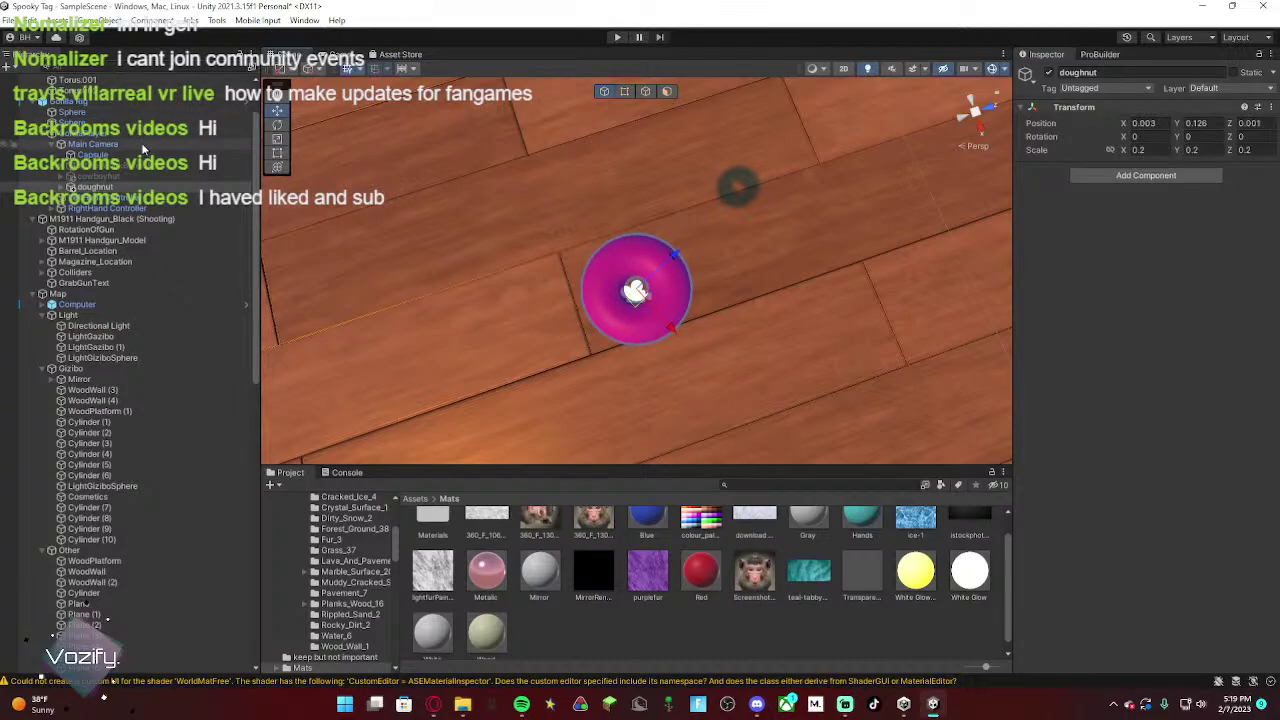
Step: Check the doughnut against the Gorilla Rig's colliders from above and nudge it to about X 0.016, Z -0.032
click(142, 103)
alt+drag(706, 272, 718, 284)
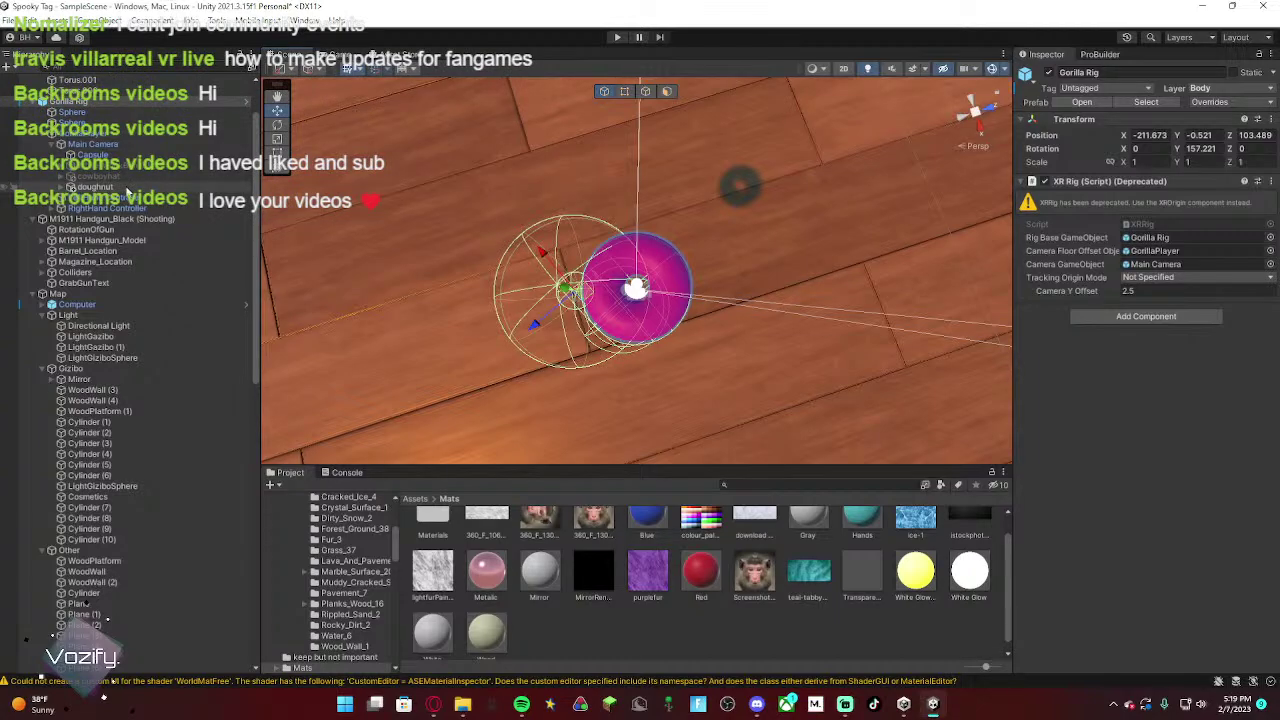
click(118, 188)
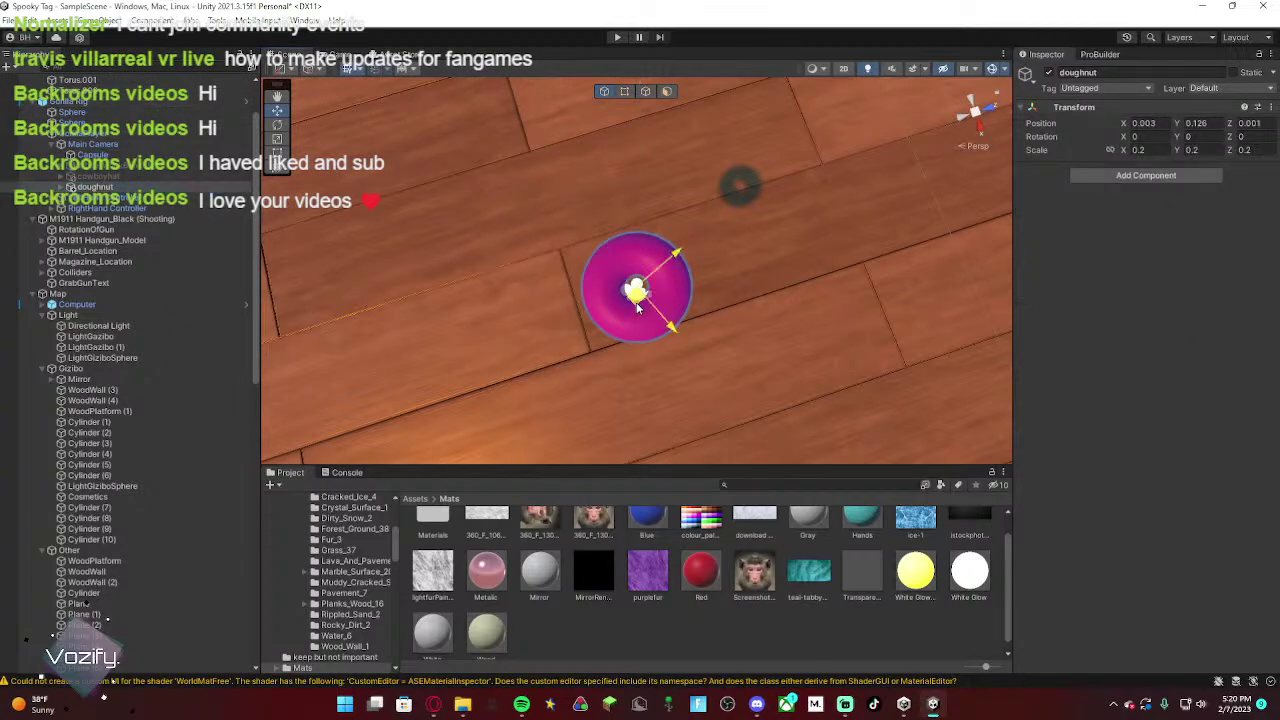
drag(632, 311, 635, 309)
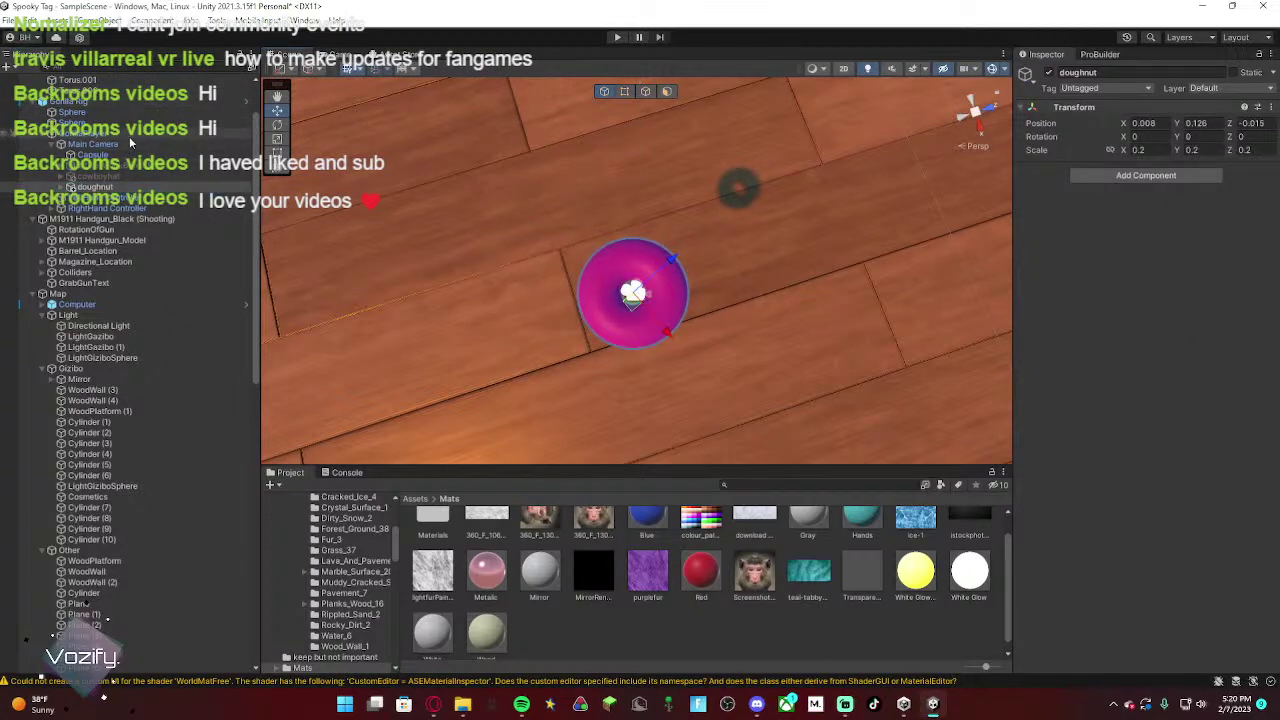
click(125, 100)
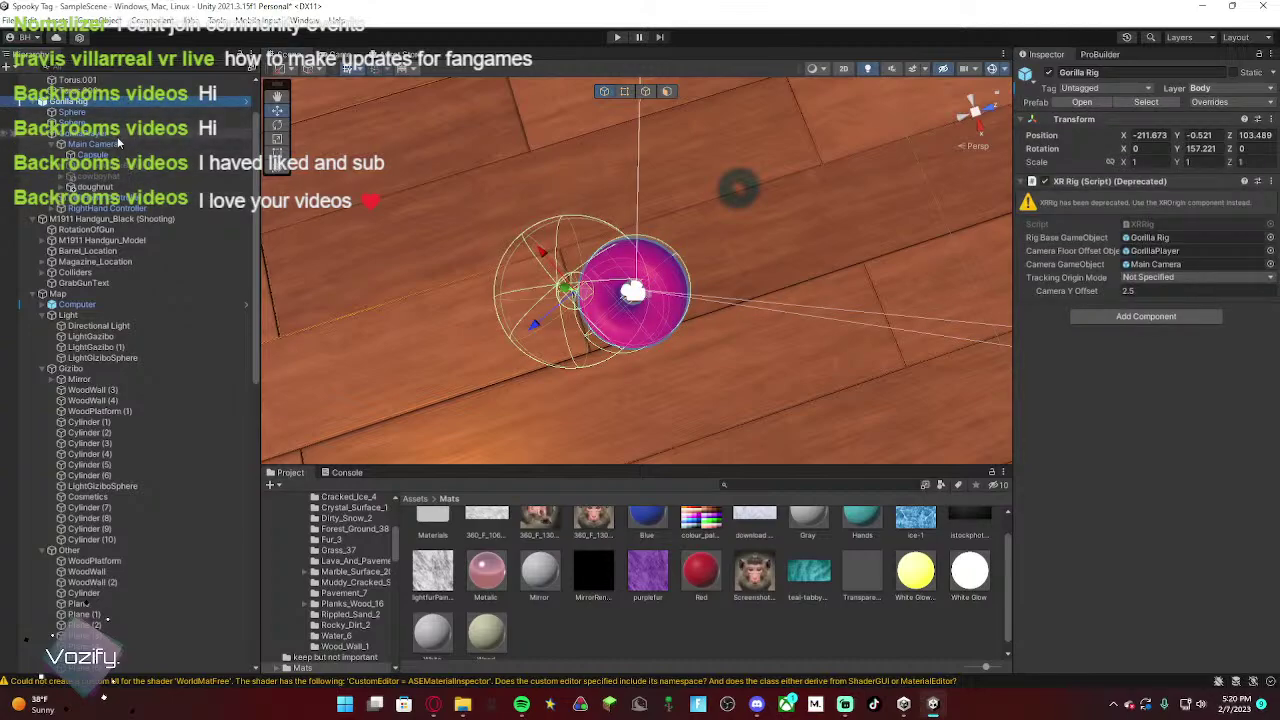
click(118, 188)
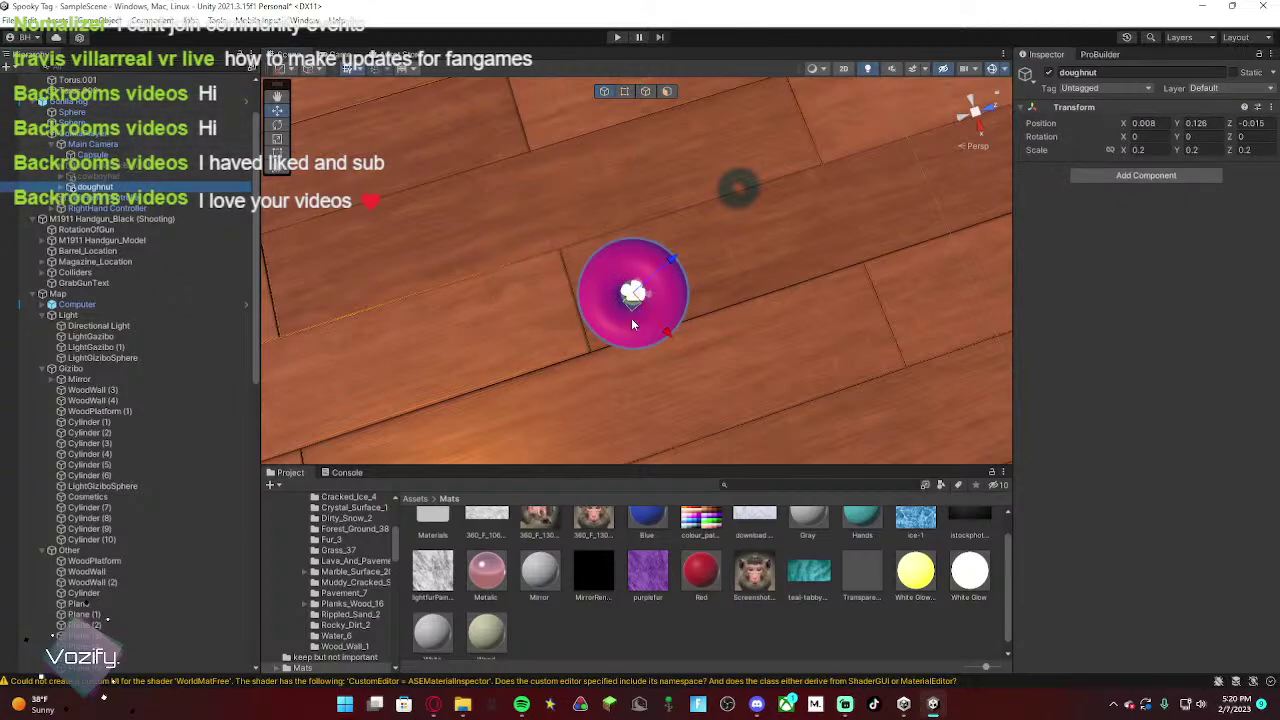
drag(630, 315, 620, 308)
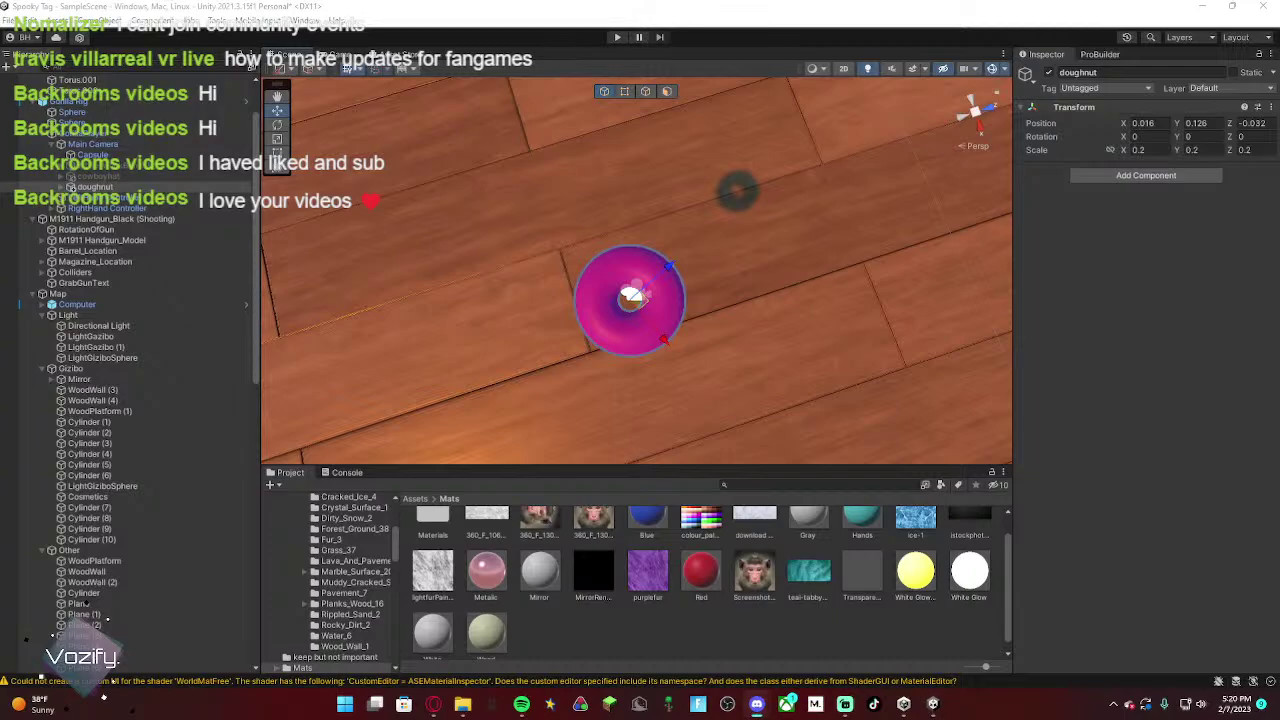
click(756, 704)
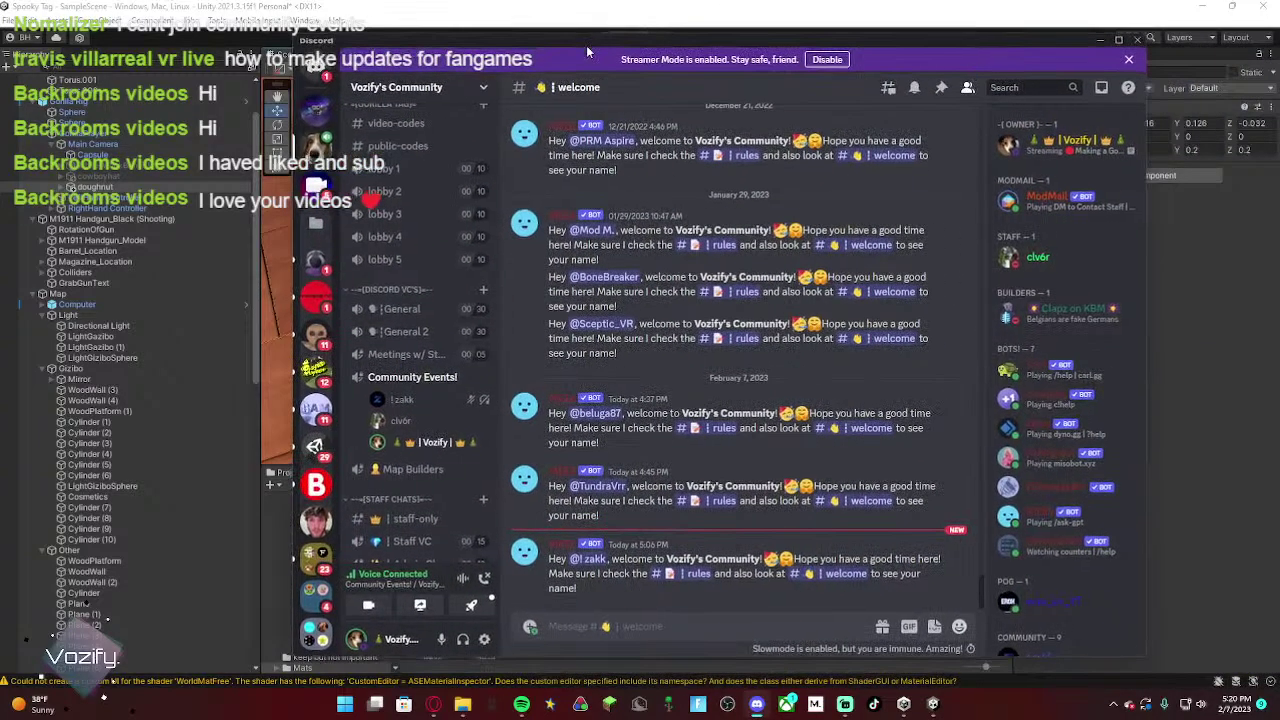
scroll(388, 393, down, 2)
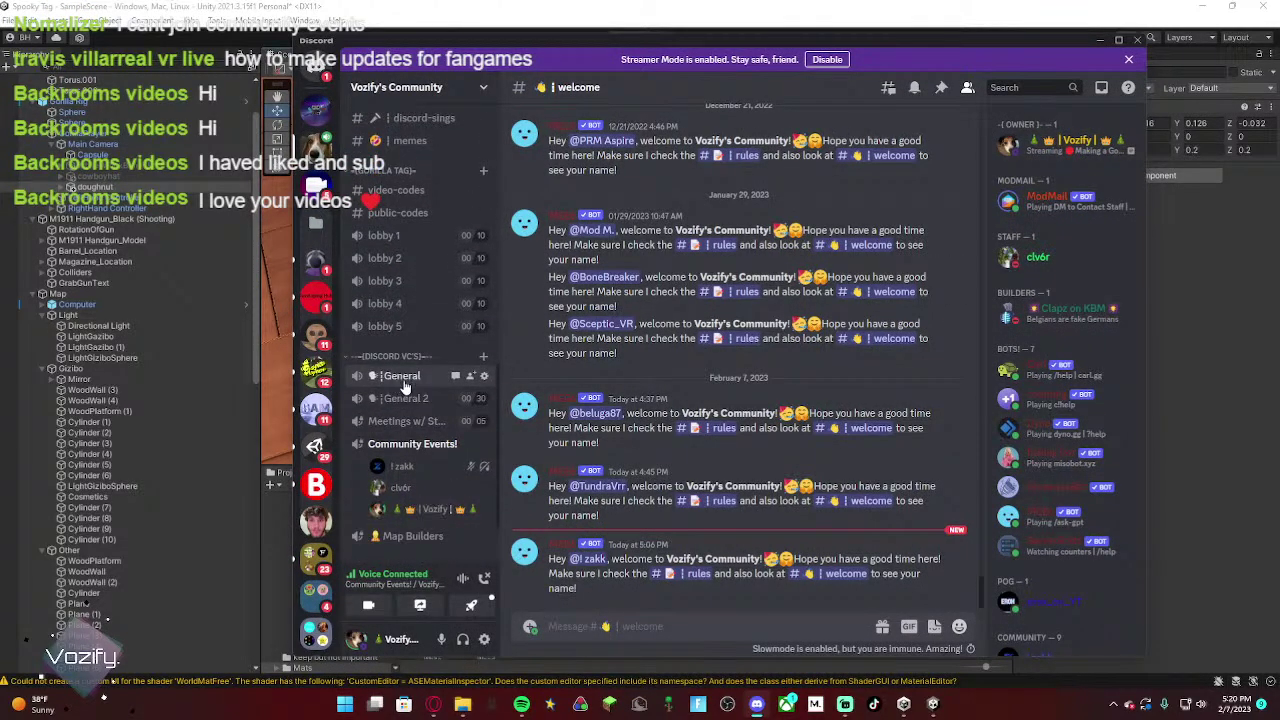
mouse_move(403, 468)
drag(782, 42, 1279, 60)
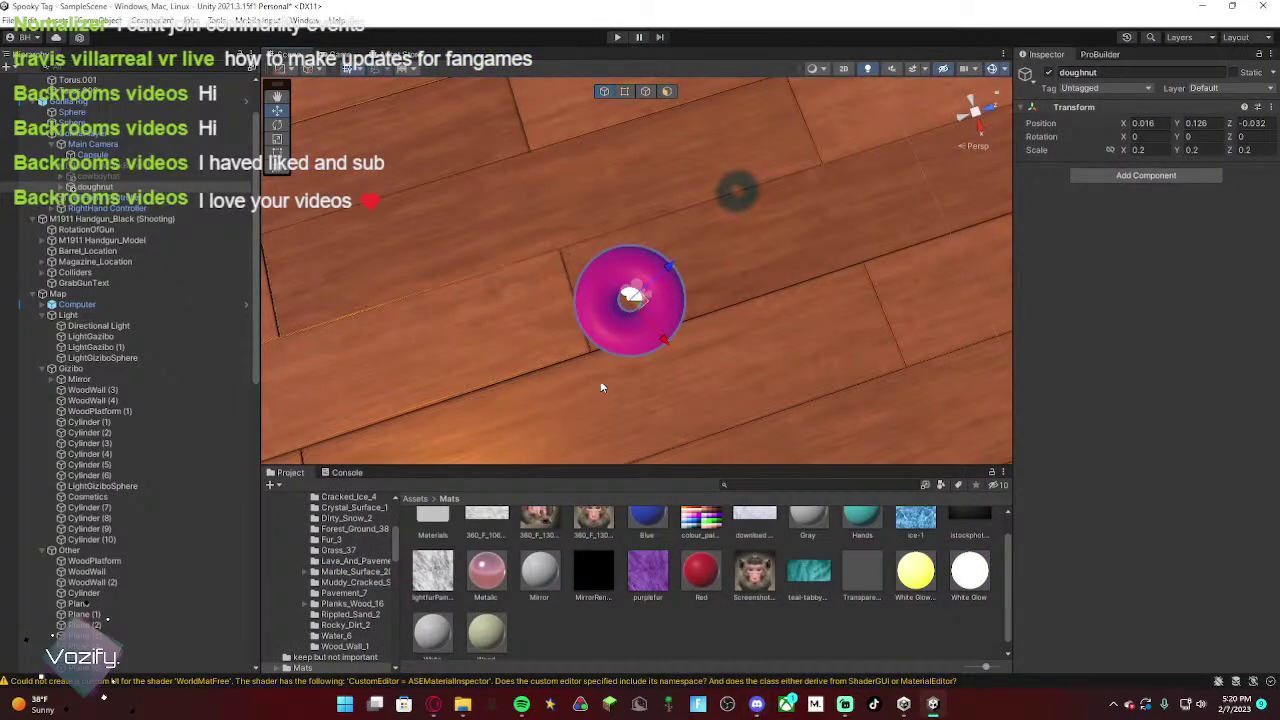
Step: Recheck the doughnut against the Gorilla Rig's head collider from the side and shift it to about X -0.006, Z -0.013
click(149, 104)
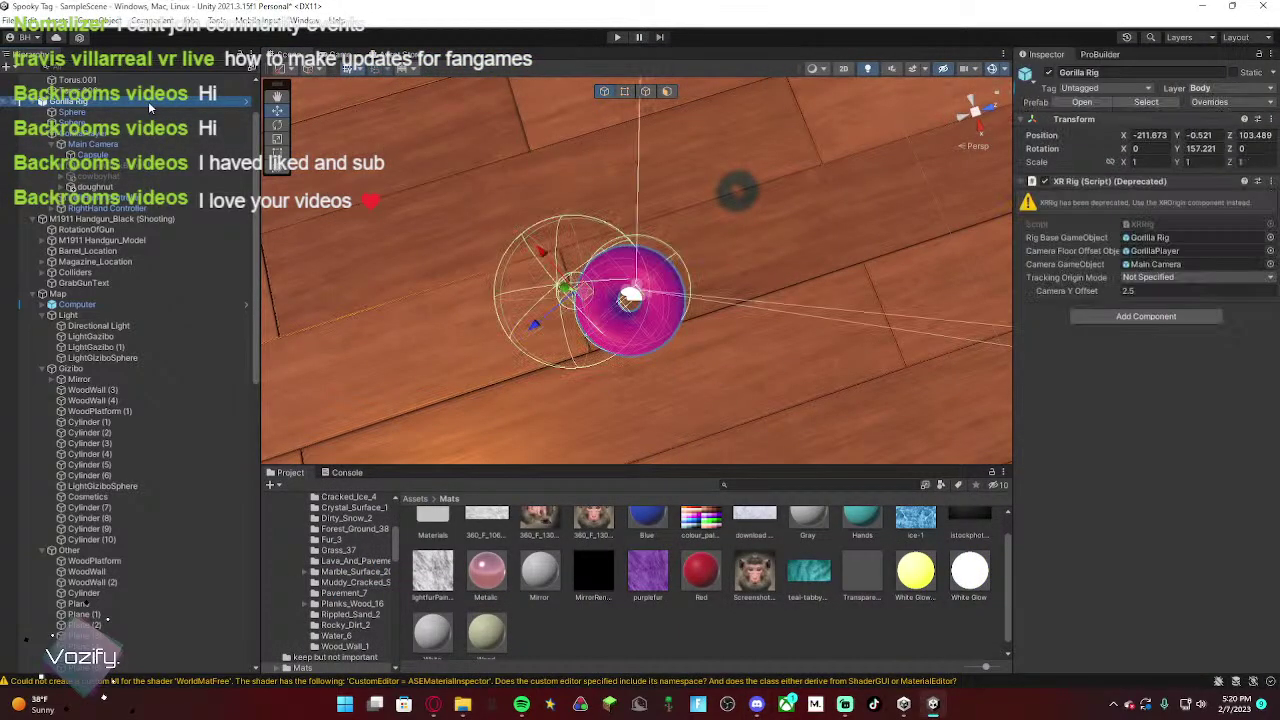
right_drag(645, 330, 951, 106)
key(w)
key(s)
alt+drag(950, 107, 118, 190)
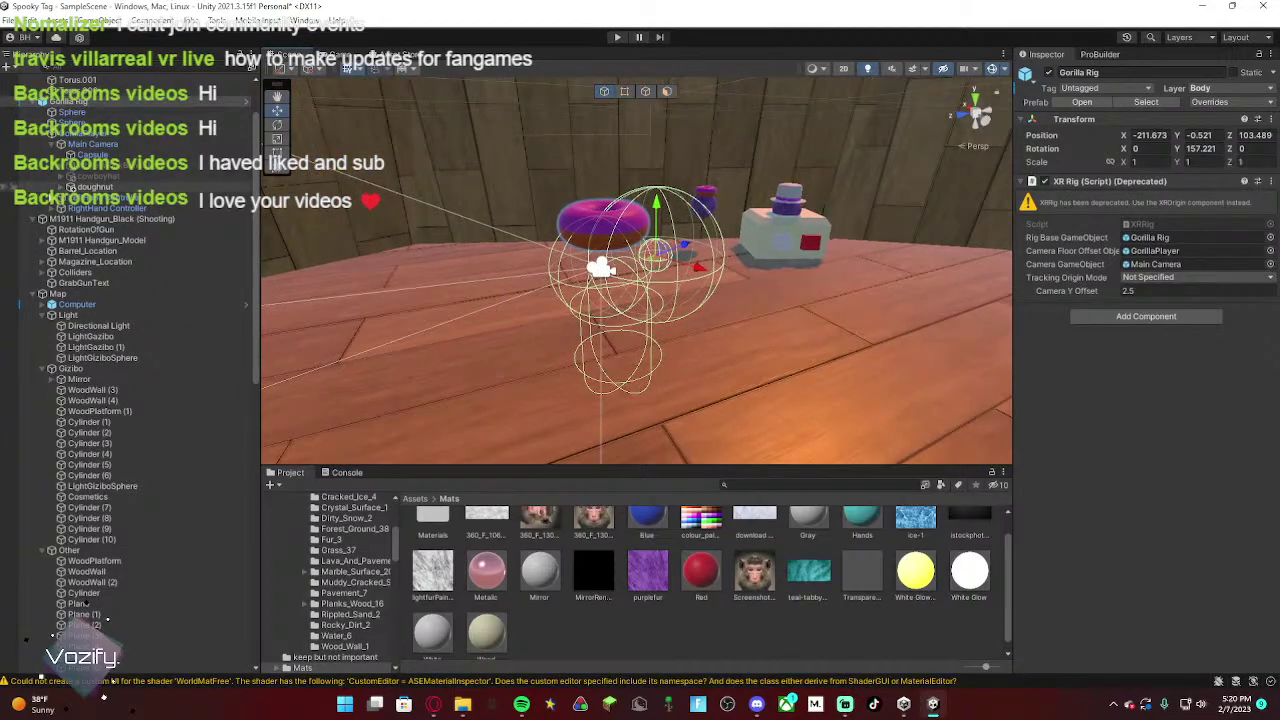
click(120, 189)
drag(602, 233, 605, 233)
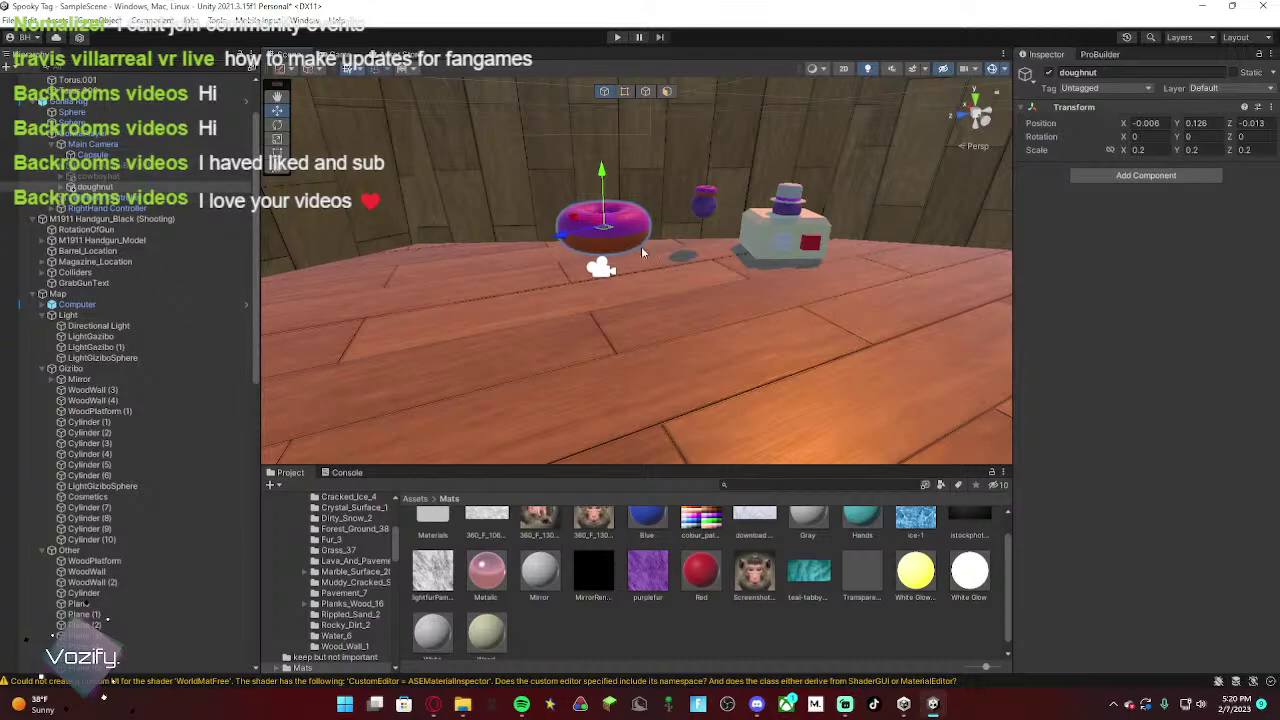
Step: Compare the doughnut's position with the Gorilla Rig's head collider from the side
right_drag(653, 251, 653, 251)
key(a)
click(885, 287)
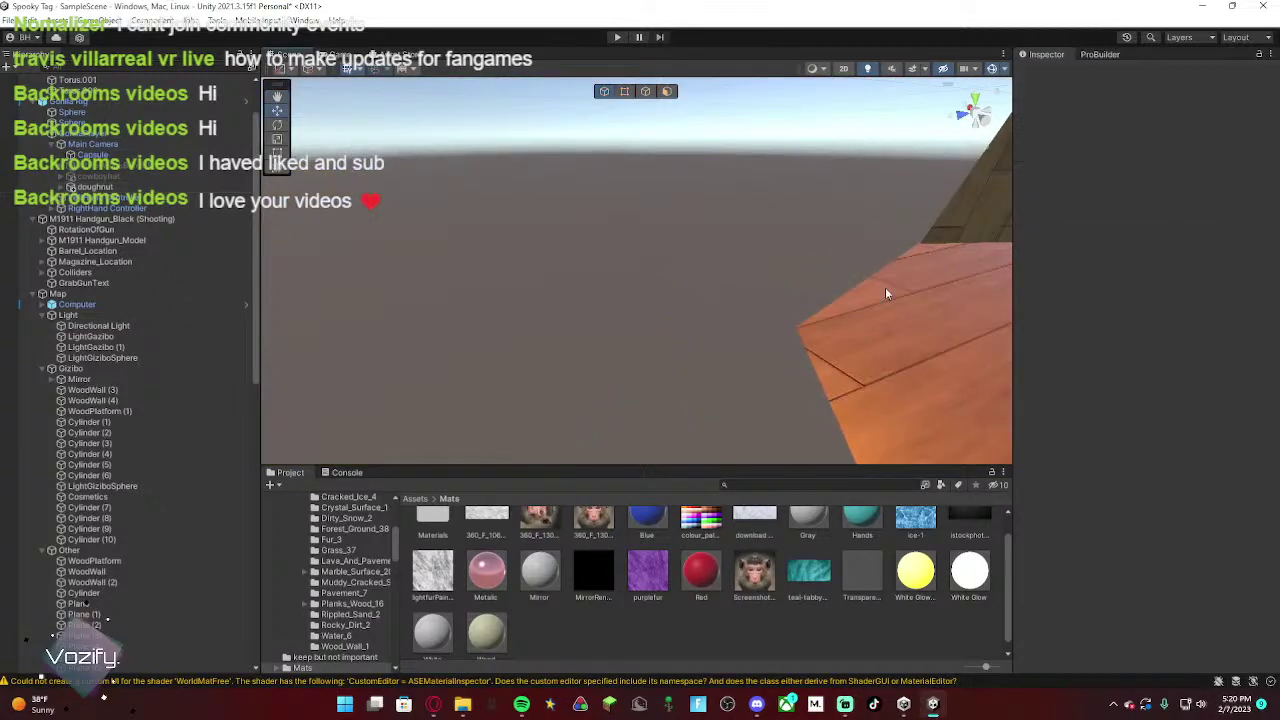
alt+drag(853, 313, 1056, 312)
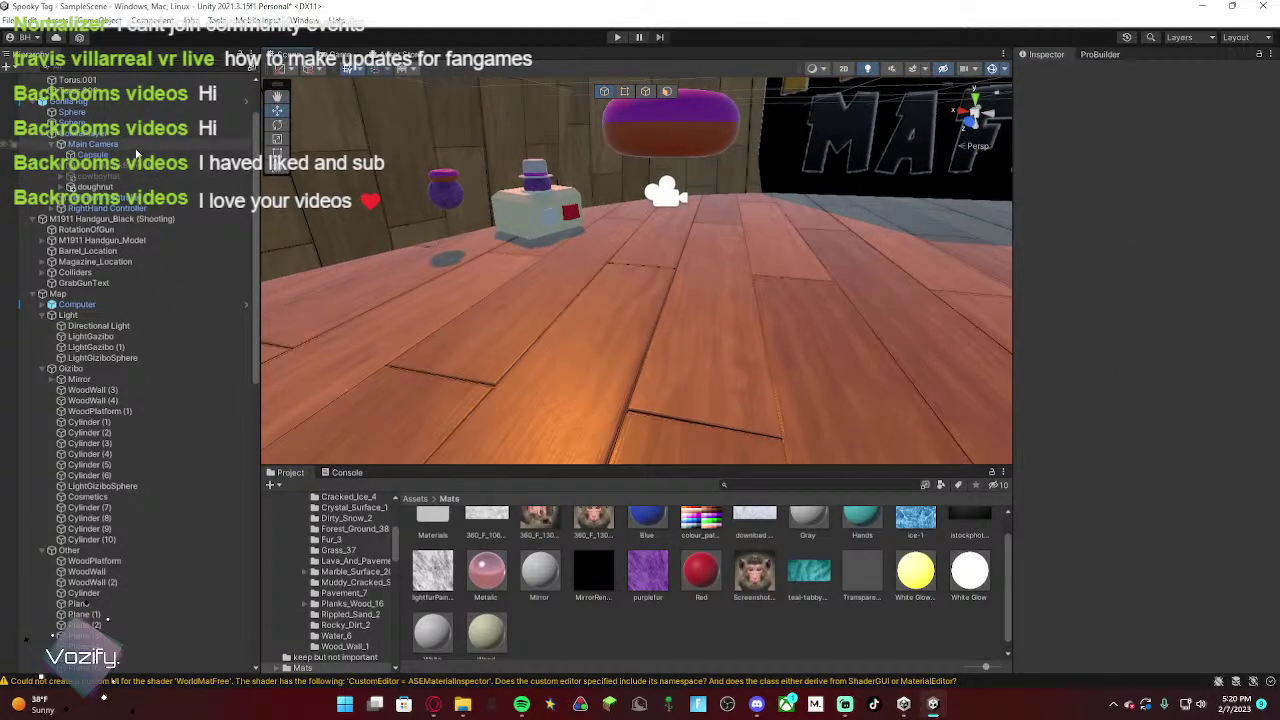
click(142, 105)
double_click(143, 103)
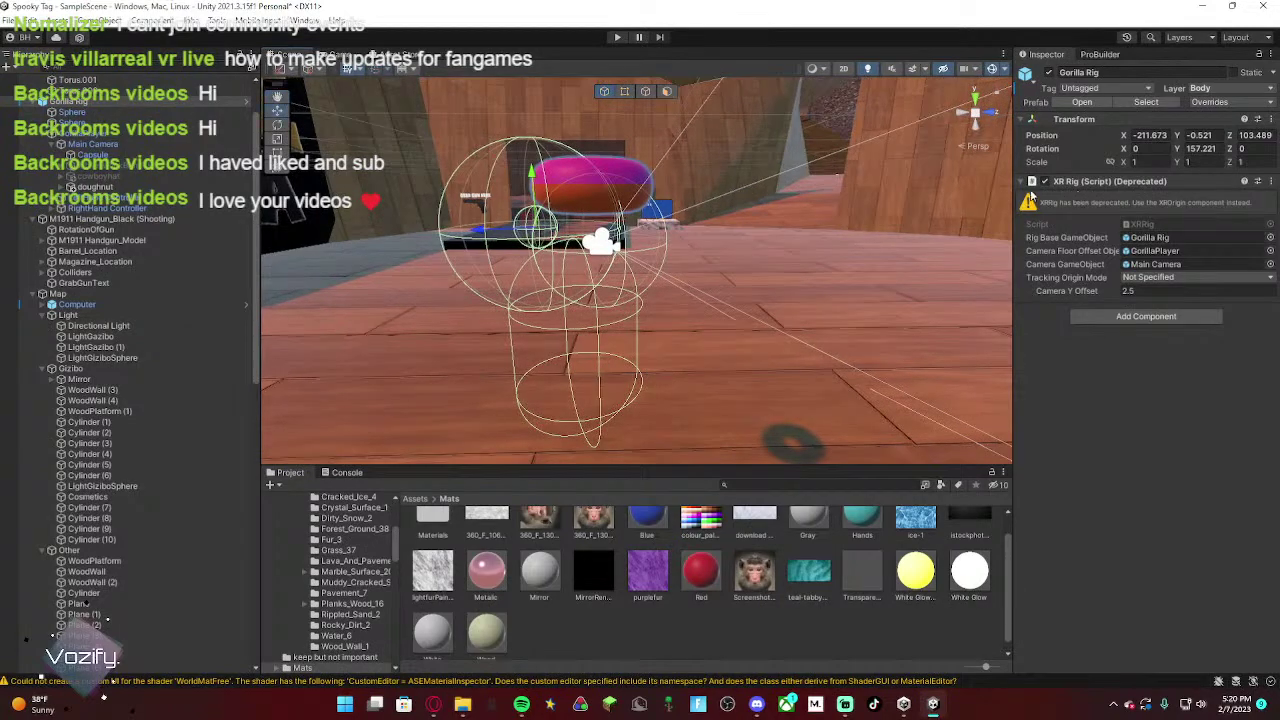
Step: Try a small sideways nudge of the doughnut cosmetic, and revert it
click(170, 188)
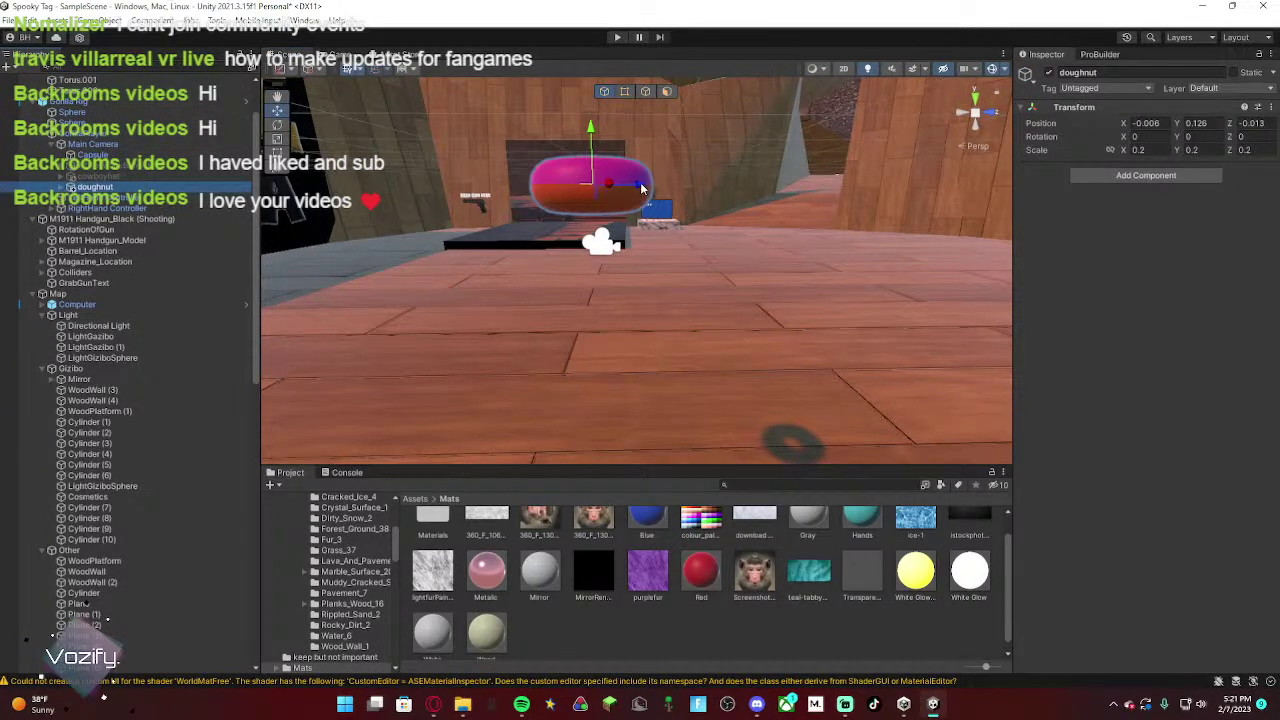
drag(590, 188, 592, 189)
key(ctrl+z)
right_drag(592, 190, 955, 470)
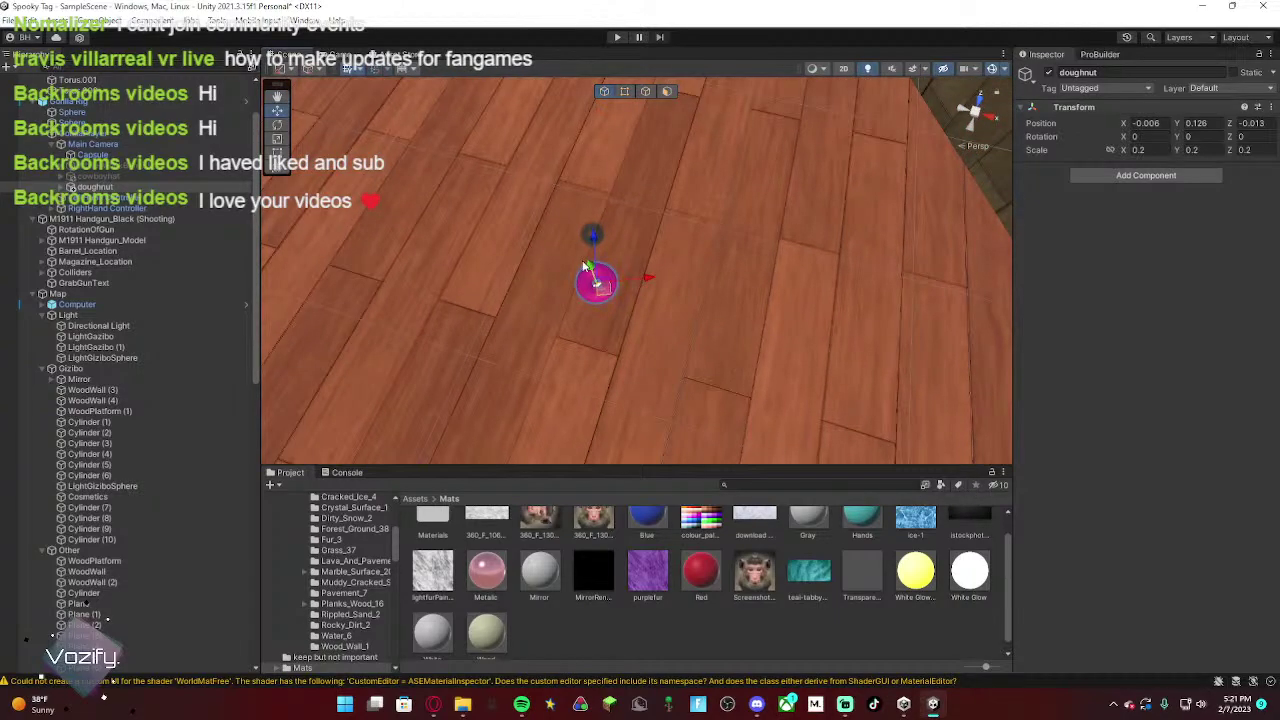
Step: Recenter the doughnut cosmetic from above to about X 0.001, Z -0.001
drag(603, 289, 608, 293)
right_drag(612, 297, 418, 110)
click(769, 307)
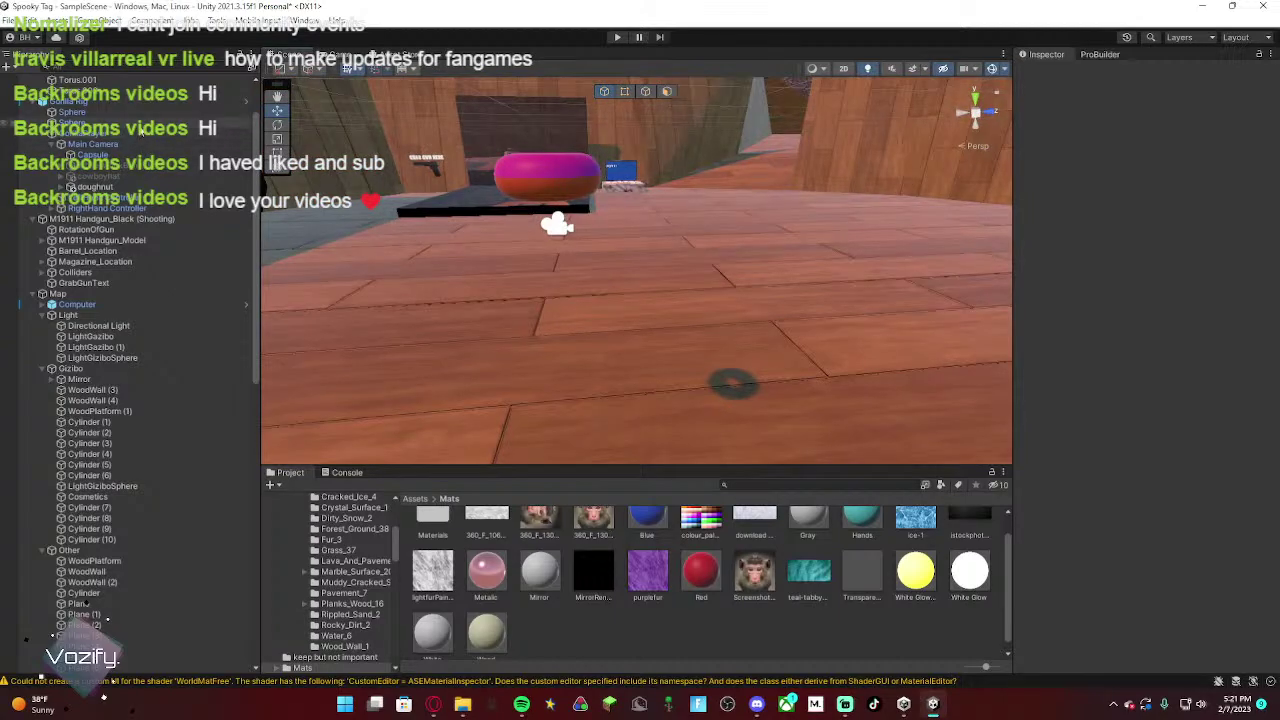
click(138, 106)
right_drag(587, 257, 502, 280)
key(a)
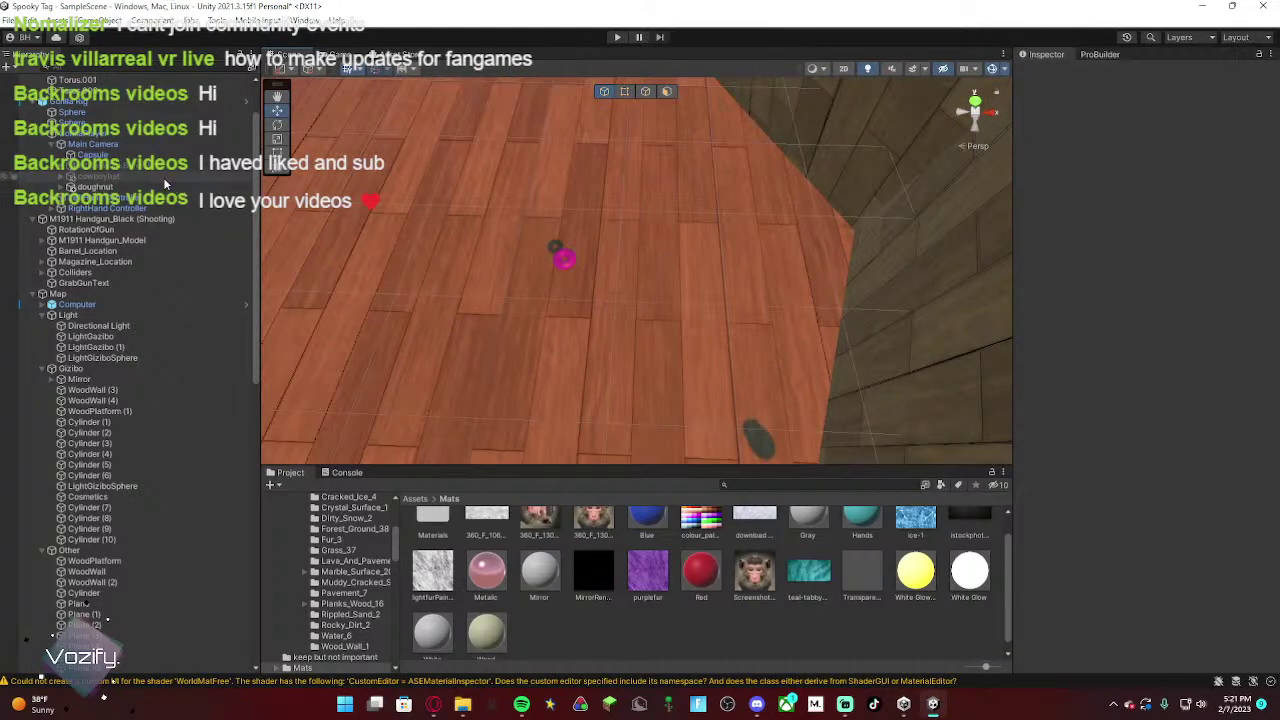
click(100, 187)
drag(573, 265, 575, 262)
right_drag(575, 262, 795, 268)
click(795, 270)
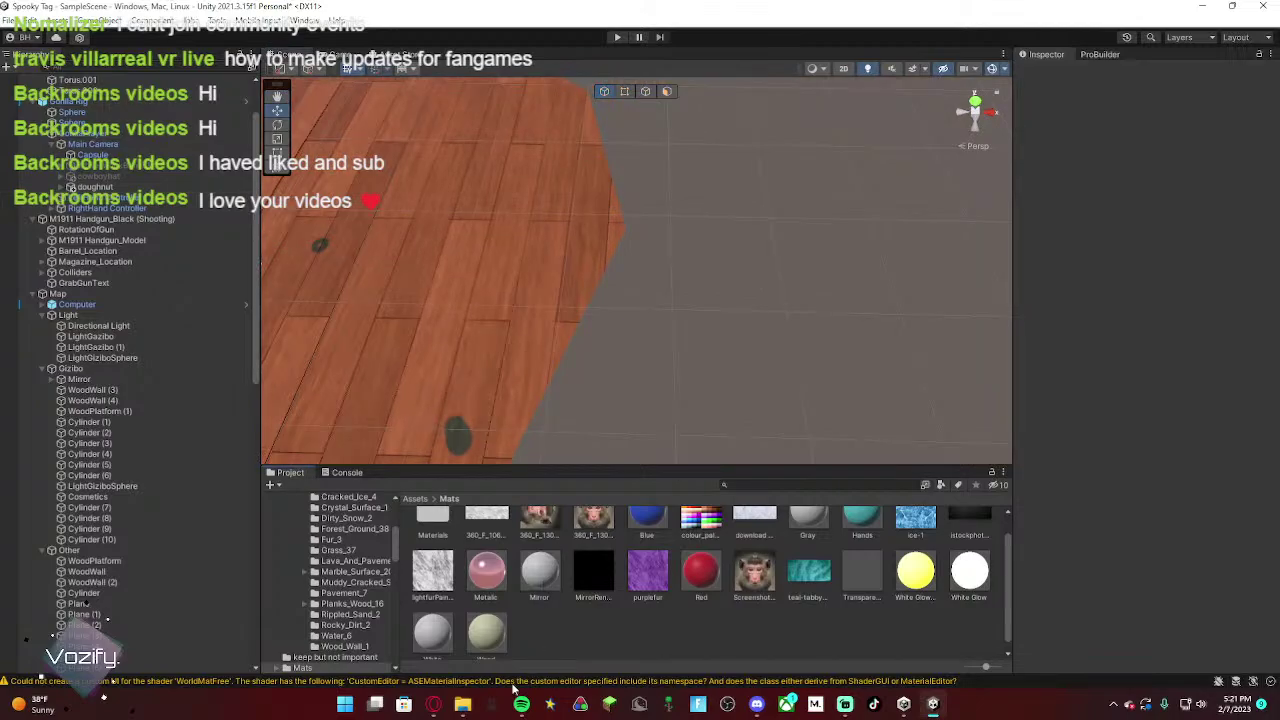
Step: Deactivate the doughnut cosmetic on the rig's Main Camera
click(434, 707)
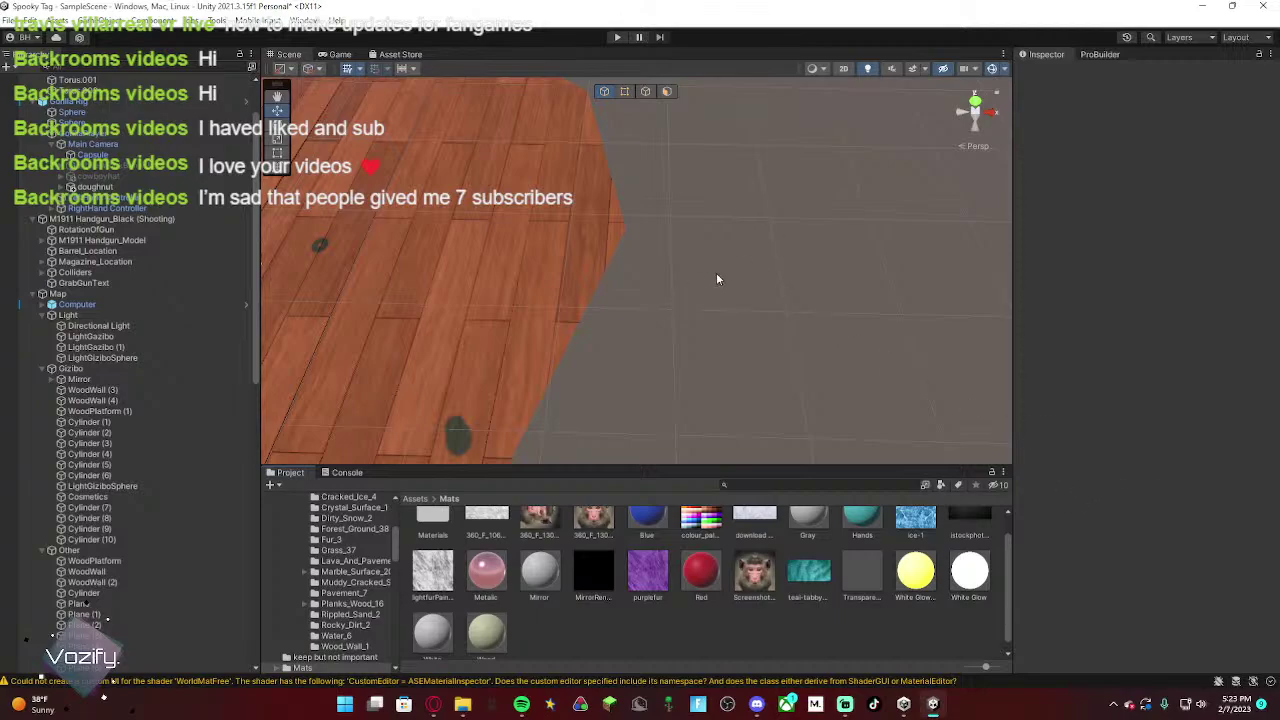
right_drag(714, 270, 362, 257)
key(w)
click(648, 290)
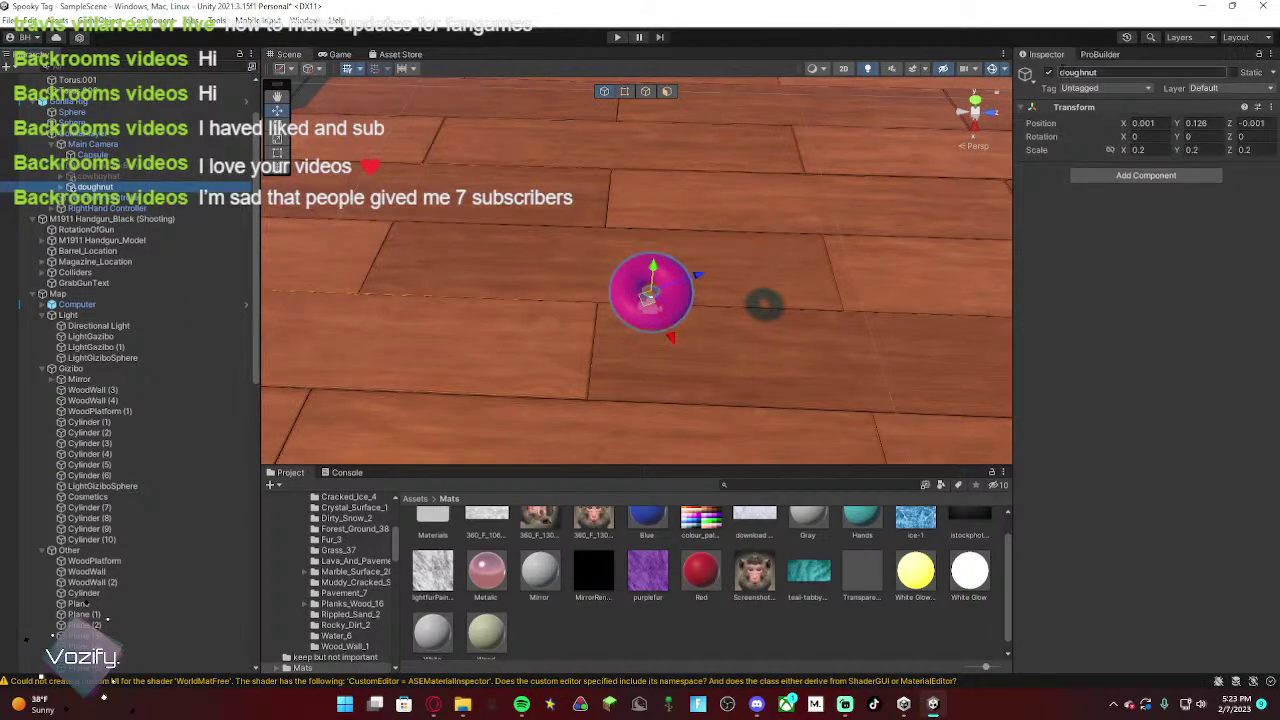
click(1049, 74)
right_drag(845, 205, 757, 266)
key(s)
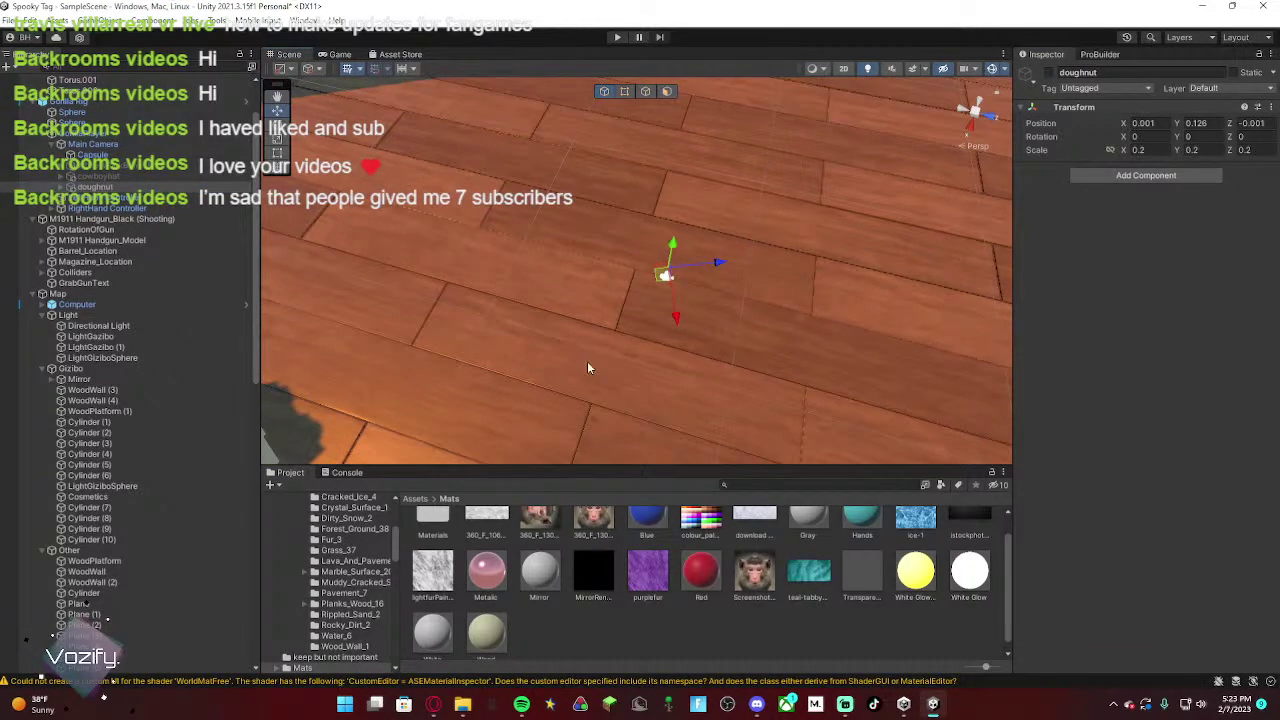
scroll(535, 573, up, 1)
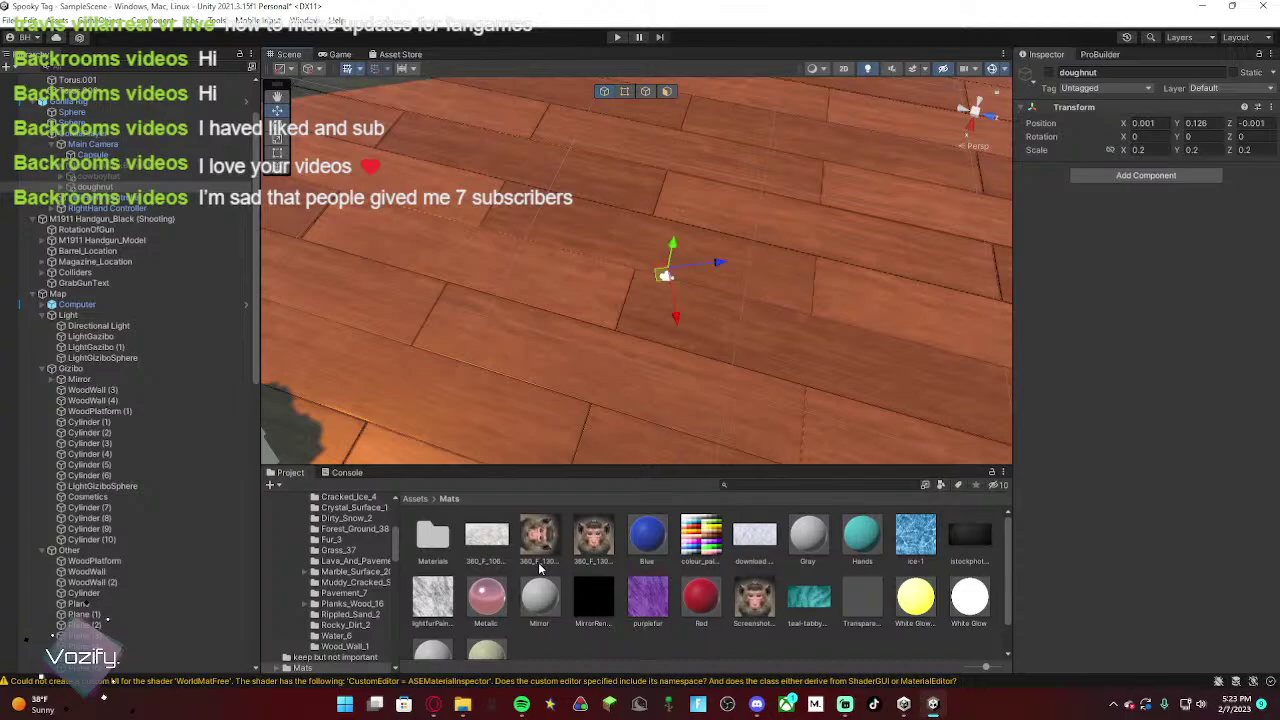
right_drag(575, 439, 488, 269)
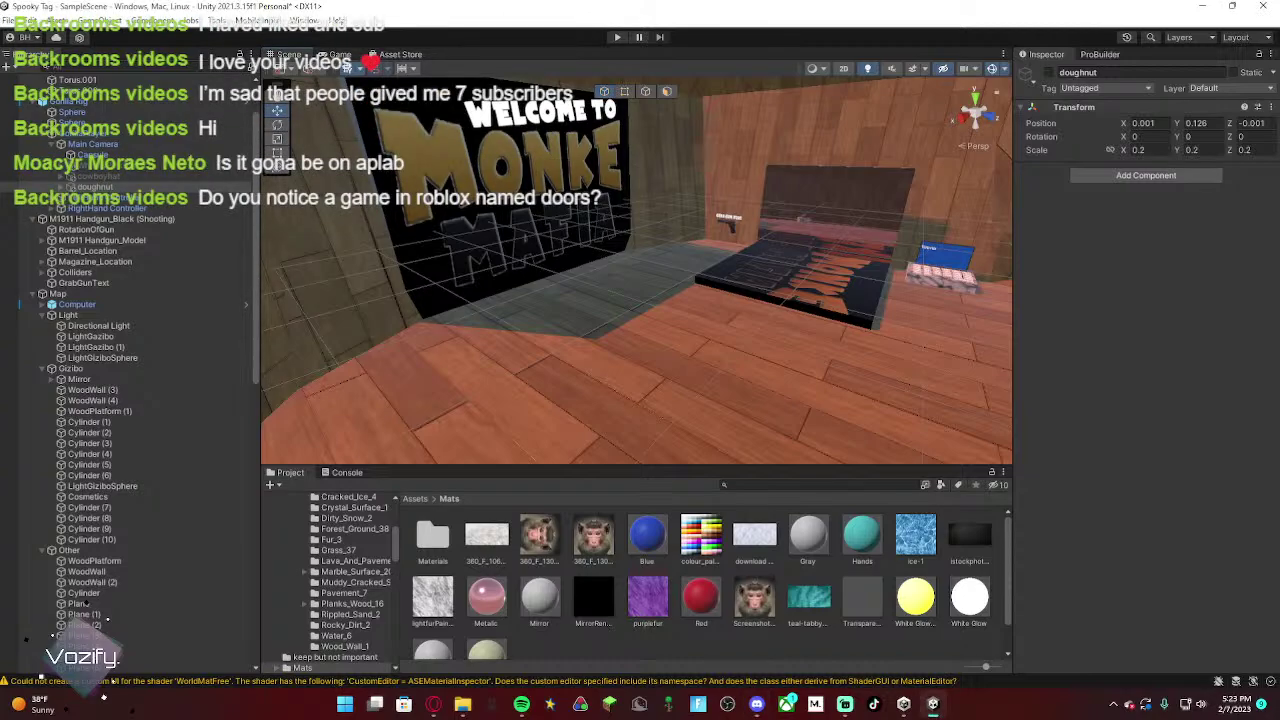
right_drag(801, 270, 774, 390)
key(w)
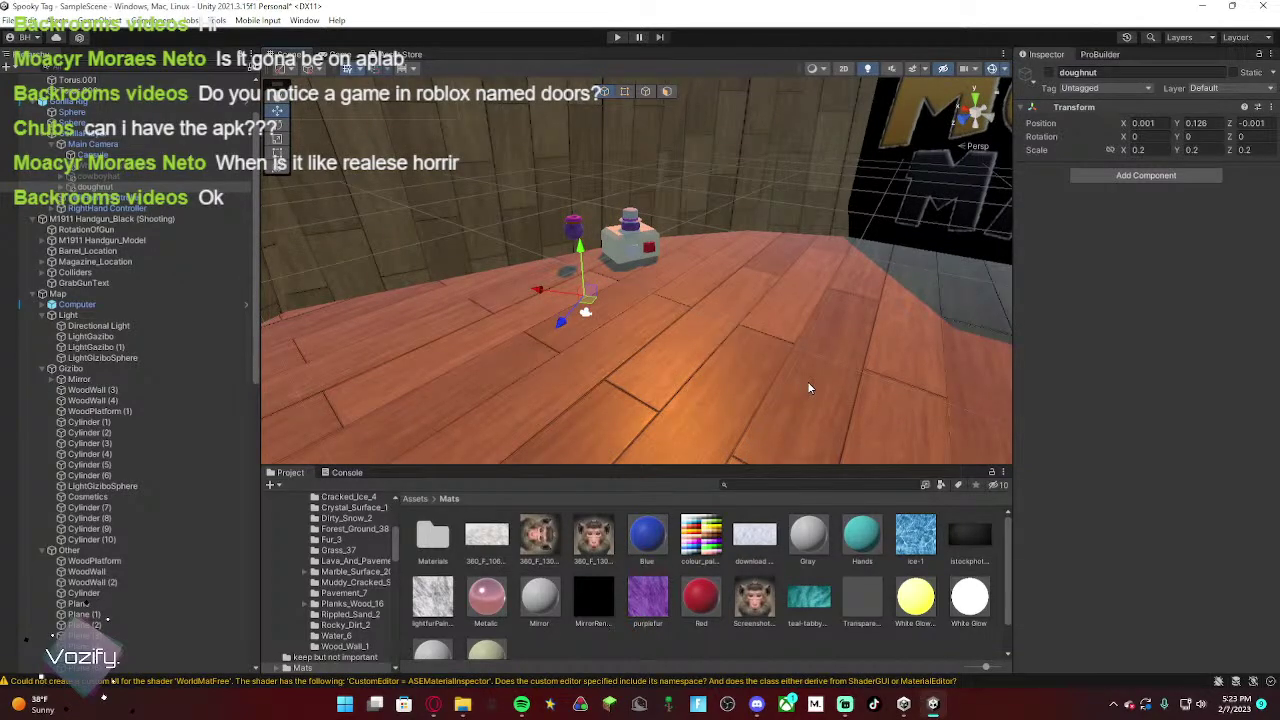
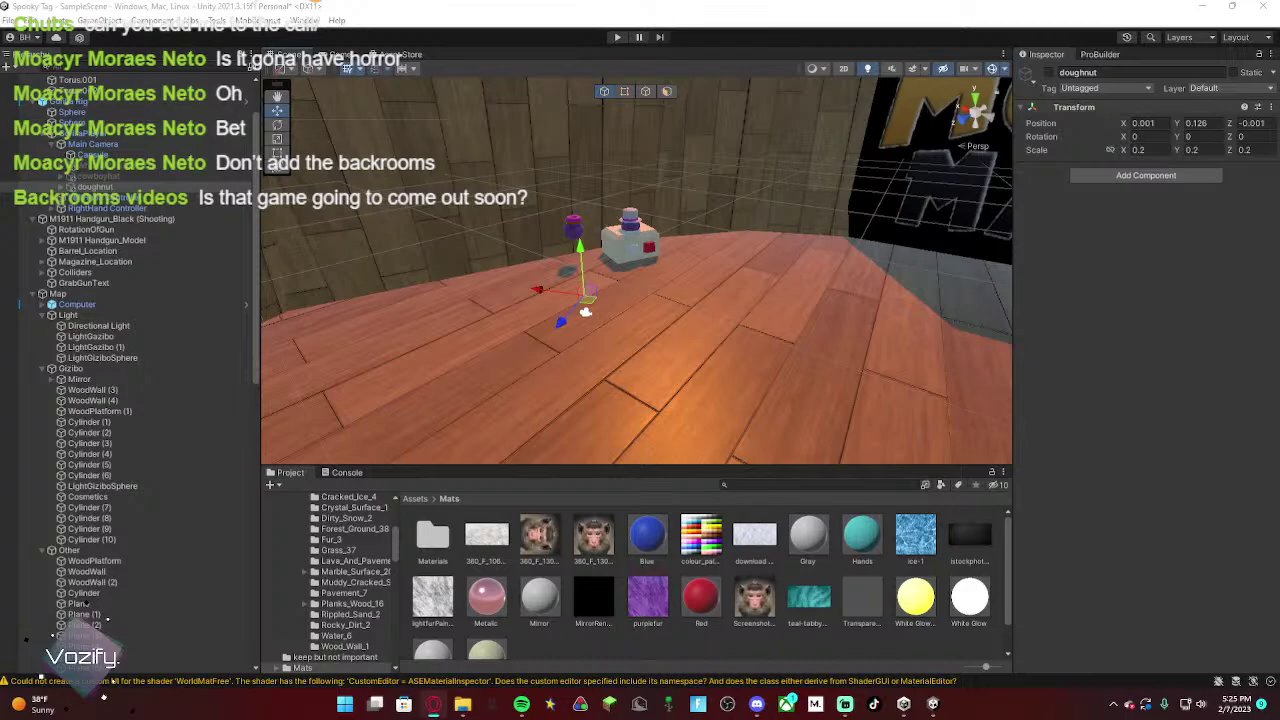
Step: Try duplicating the hat stand's table and buttons and placing the copy under the doughnut display
right_drag(585, 312, 649, 290)
click(690, 290)
key(f)
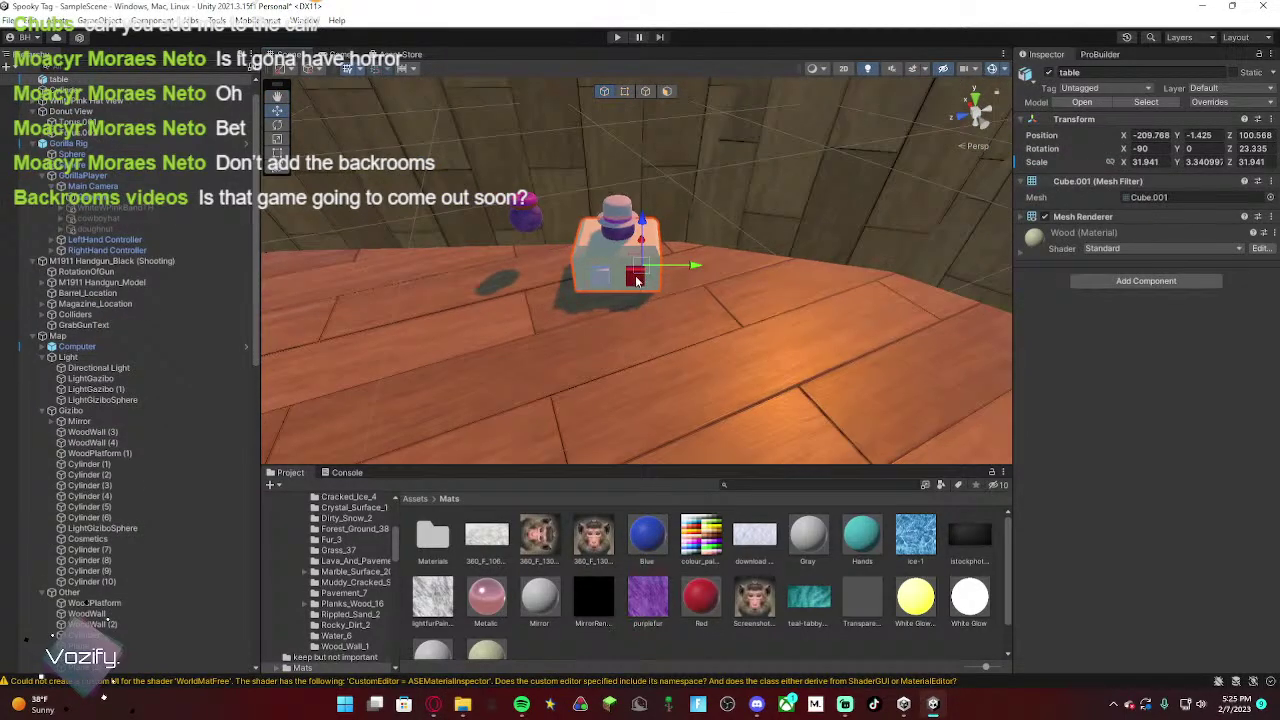
shift+click(615, 281)
shift+click(604, 281)
shift+click(632, 282)
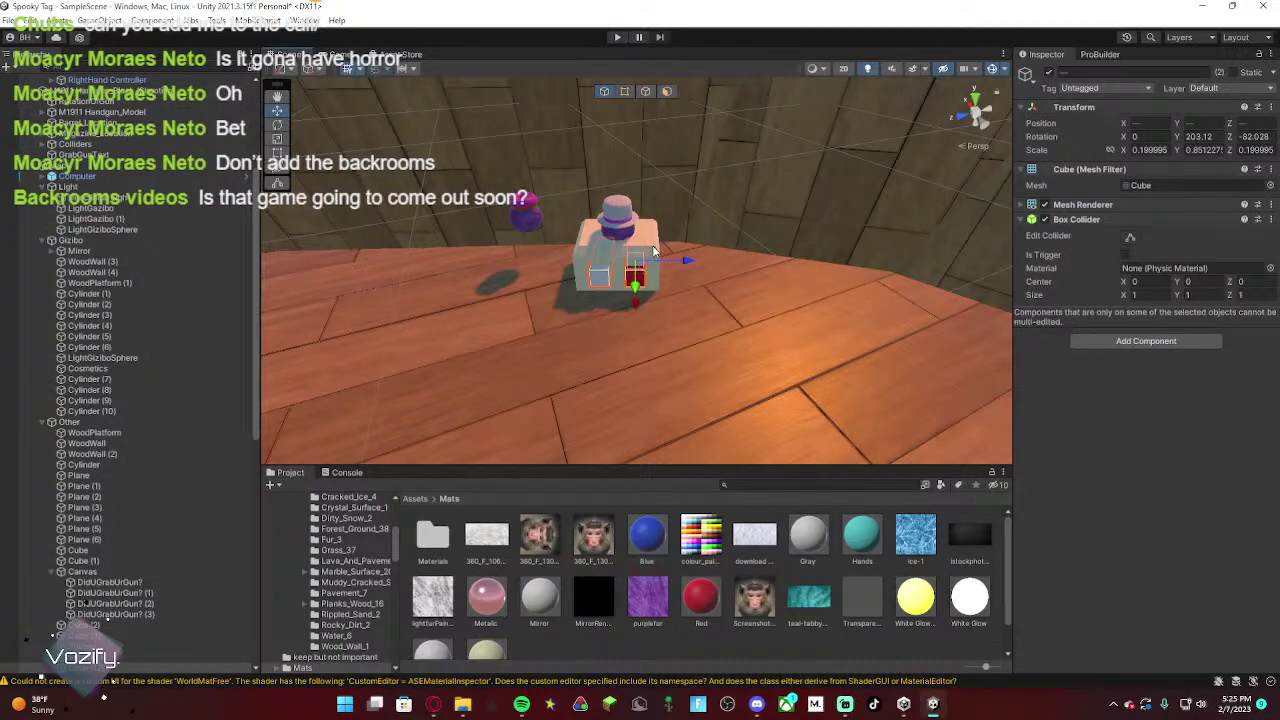
shift+click(653, 248)
mouse_move(655, 278)
right_down()
mouse_move(434, 266)
mouse_move(663, 237)
mouse_move(429, 400)
mouse_move(670, 267)
right_up()
key(ctrl+d)
drag(684, 245, 603, 251)
right_drag(632, 252, 976, 265)
key(w)
key(a)
key(d)
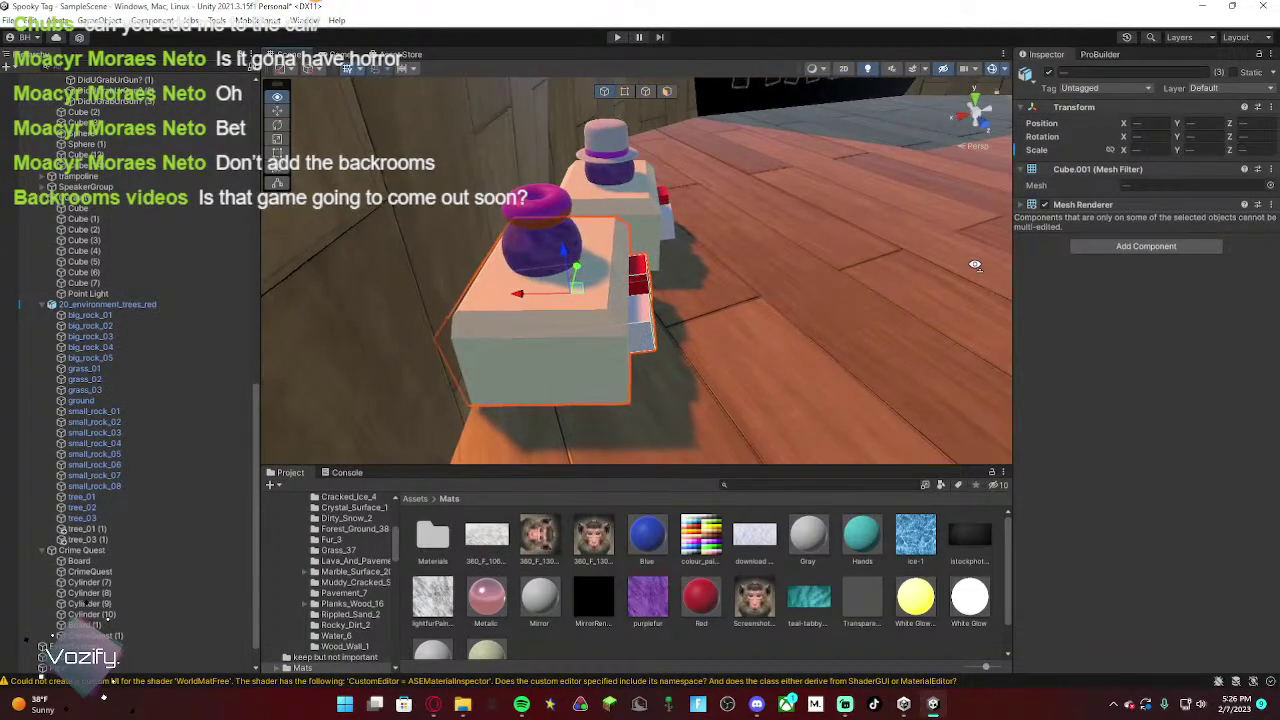
Step: Undo the move and duplication of the hat stand's table and buttons
key(ctrl+z)
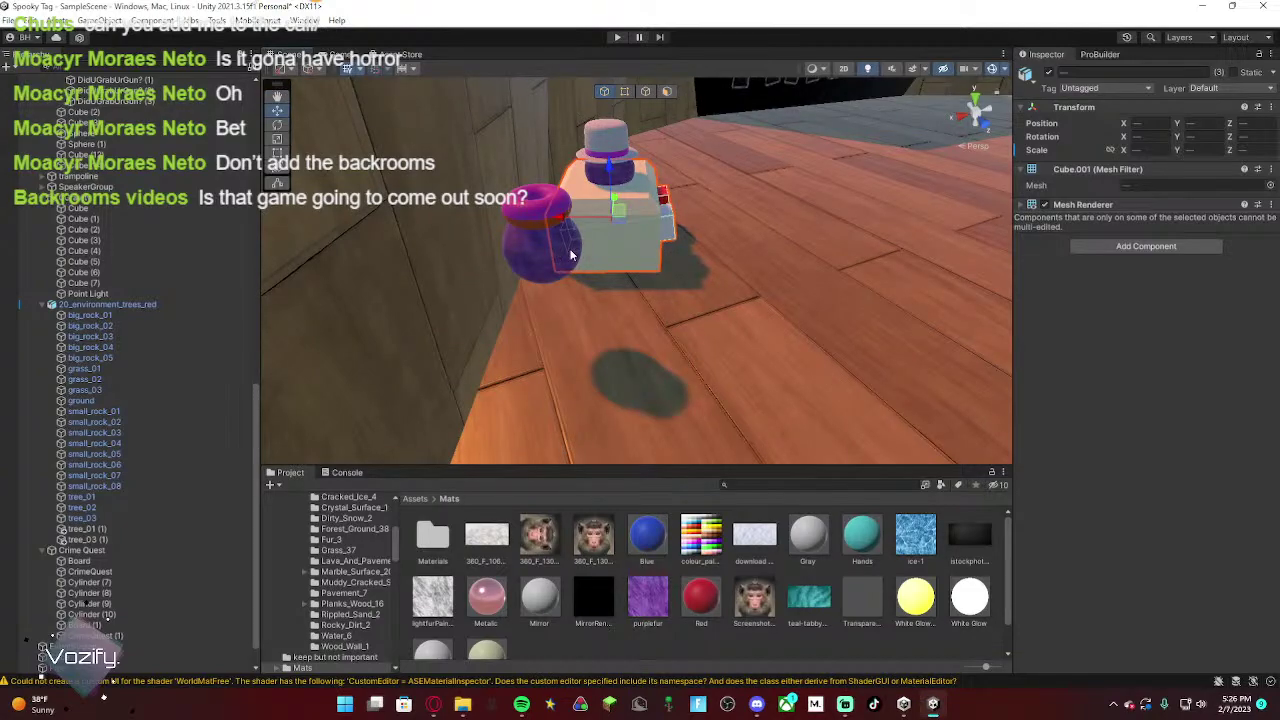
key(ctrl+z)
key(ctrl+z)
key(a)
mouse_move(590, 249)
right_down()
mouse_move(600, 266)
mouse_move(680, 269)
mouse_move(629, 247)
mouse_move(600, 256)
right_up()
click(638, 267)
key(d)
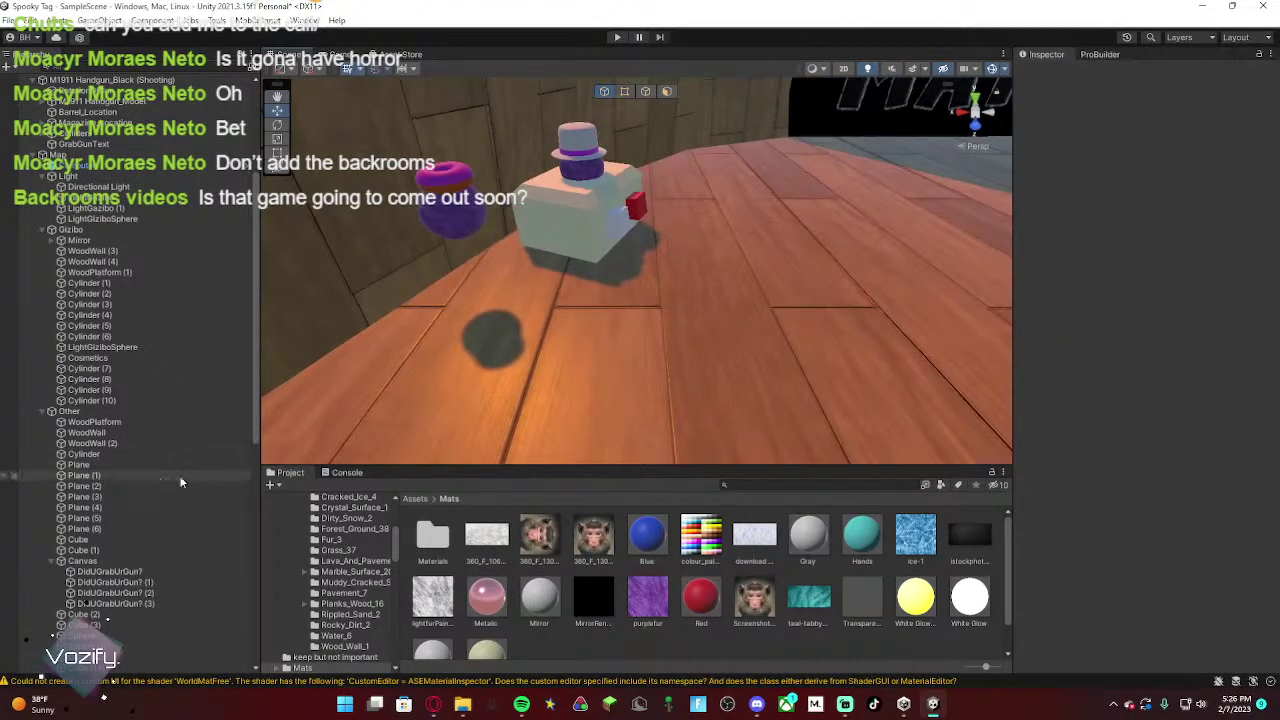
Step: Move the purple sphere under the doughnut display away from the wall to about X 159.072, Z -5.454
scroll(181, 481, down, 4)
click(450, 218)
key(f)
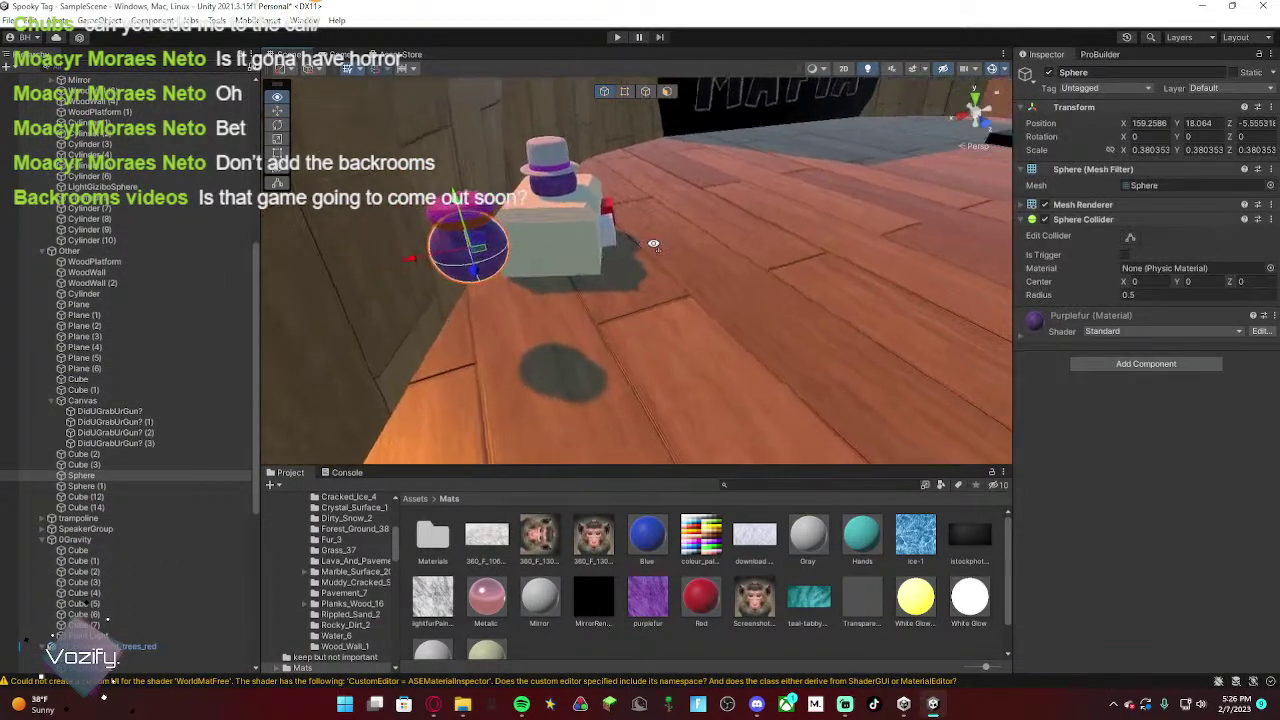
drag(584, 262, 620, 262)
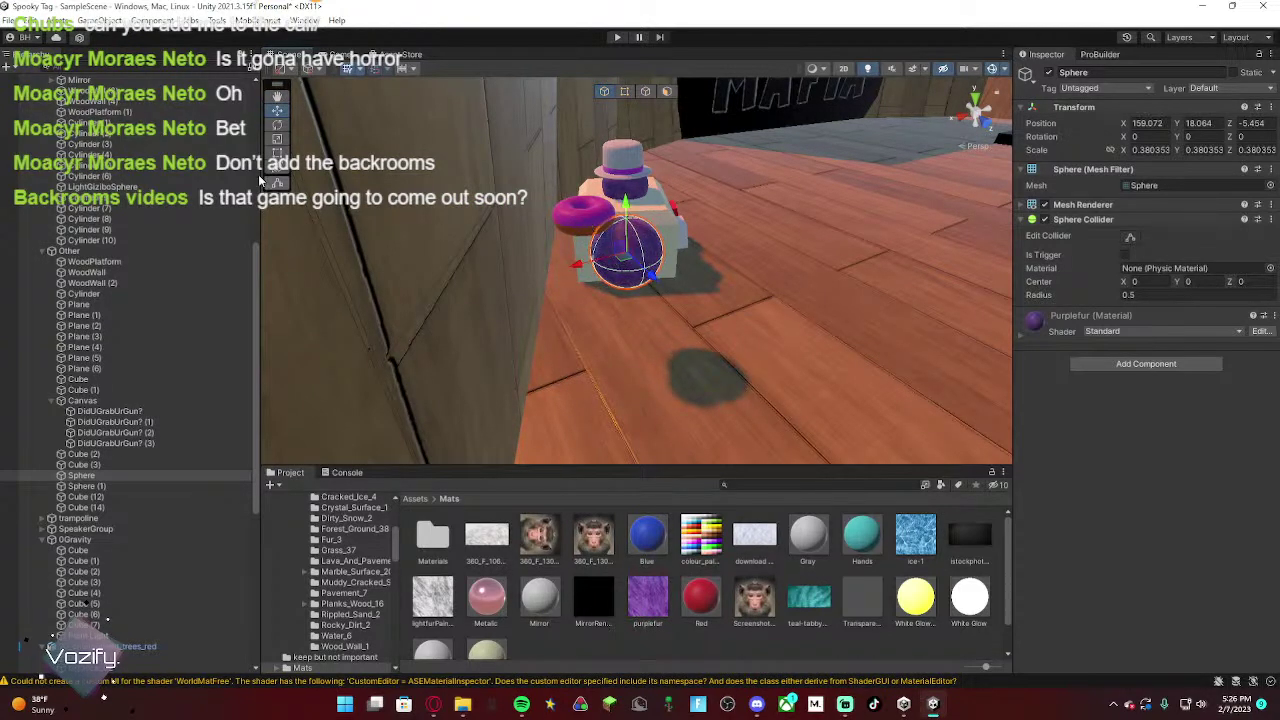
scroll(110, 373, up, 5)
scroll(110, 373, up, 3)
Step: Move the Donut View doughnut away from the wall and align it on top of its purple sphere
click(590, 225)
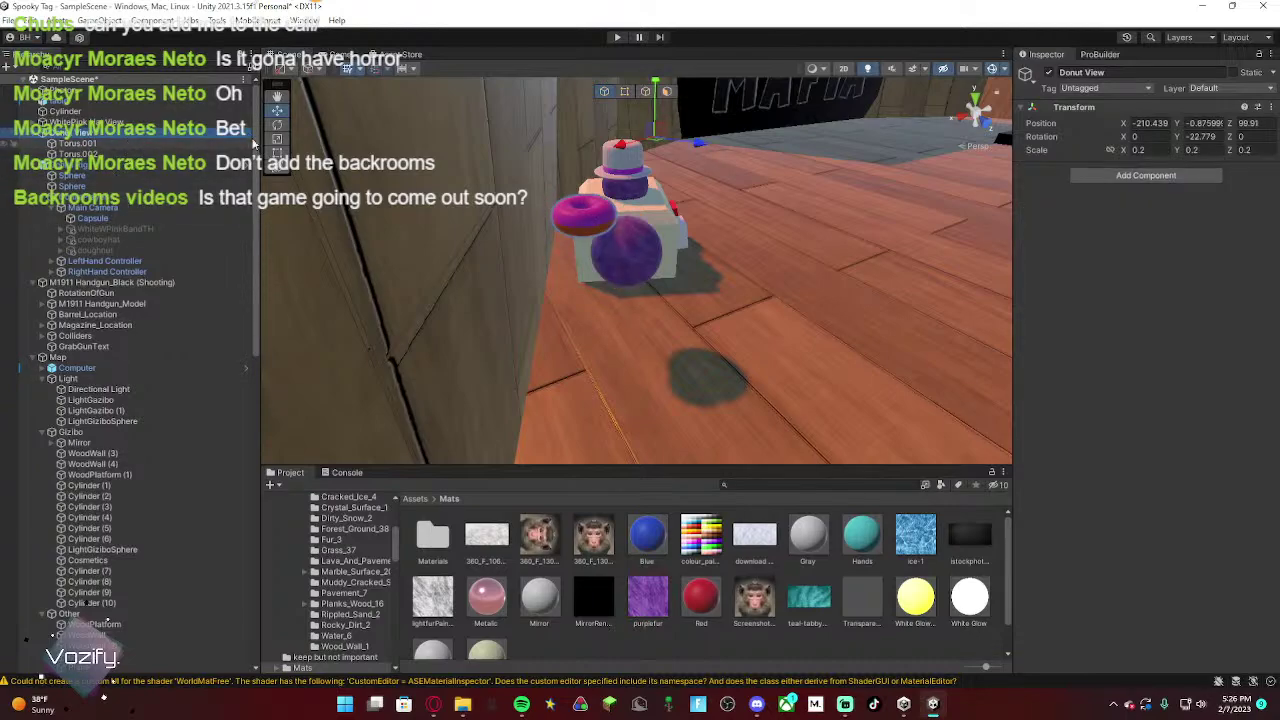
drag(660, 140, 680, 146)
right_drag(660, 232, 611, 283)
mouse_move(396, 267)
right_down()
mouse_move(377, 263)
mouse_move(415, 262)
mouse_move(400, 262)
right_up()
key(s)
drag(738, 254, 739, 253)
right_drag(739, 253, 658, 224)
key(w)
click(640, 231)
key(s)
key(w)
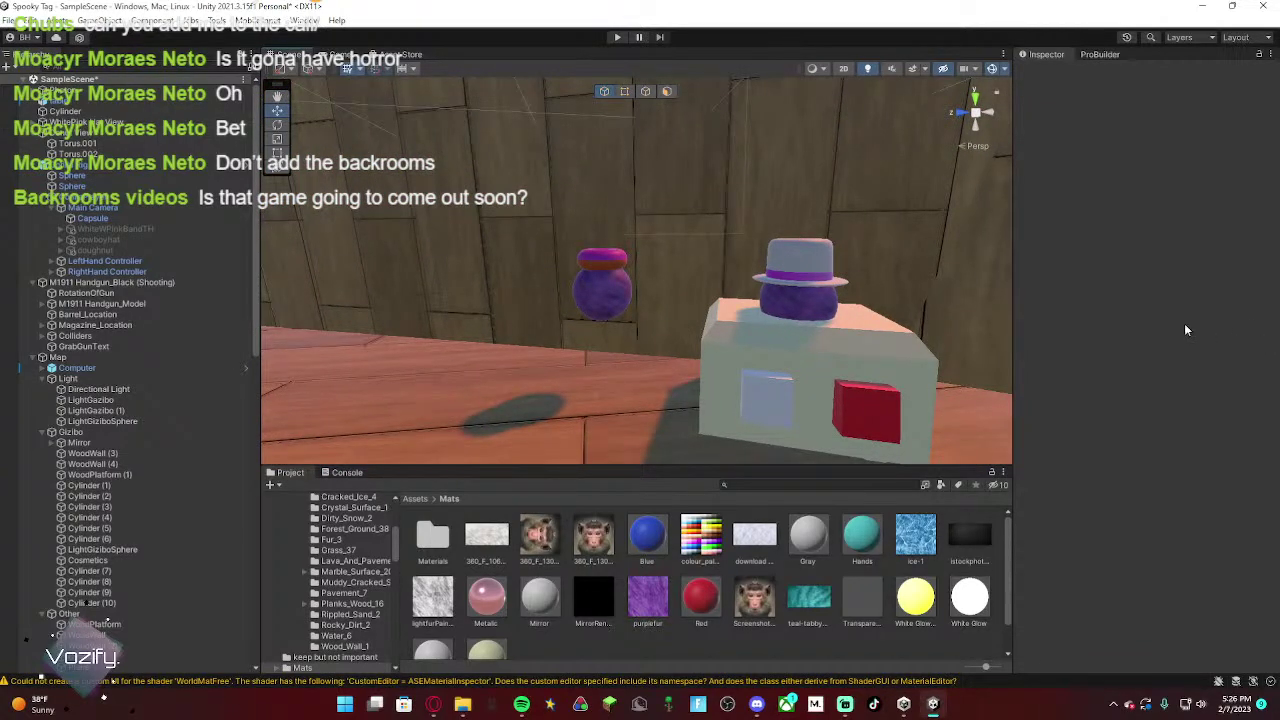
Step: Duplicate the hat stand's table with its white and red buttons and place the copy beneath the doughnut display
right_drag(799, 305, 866, 306)
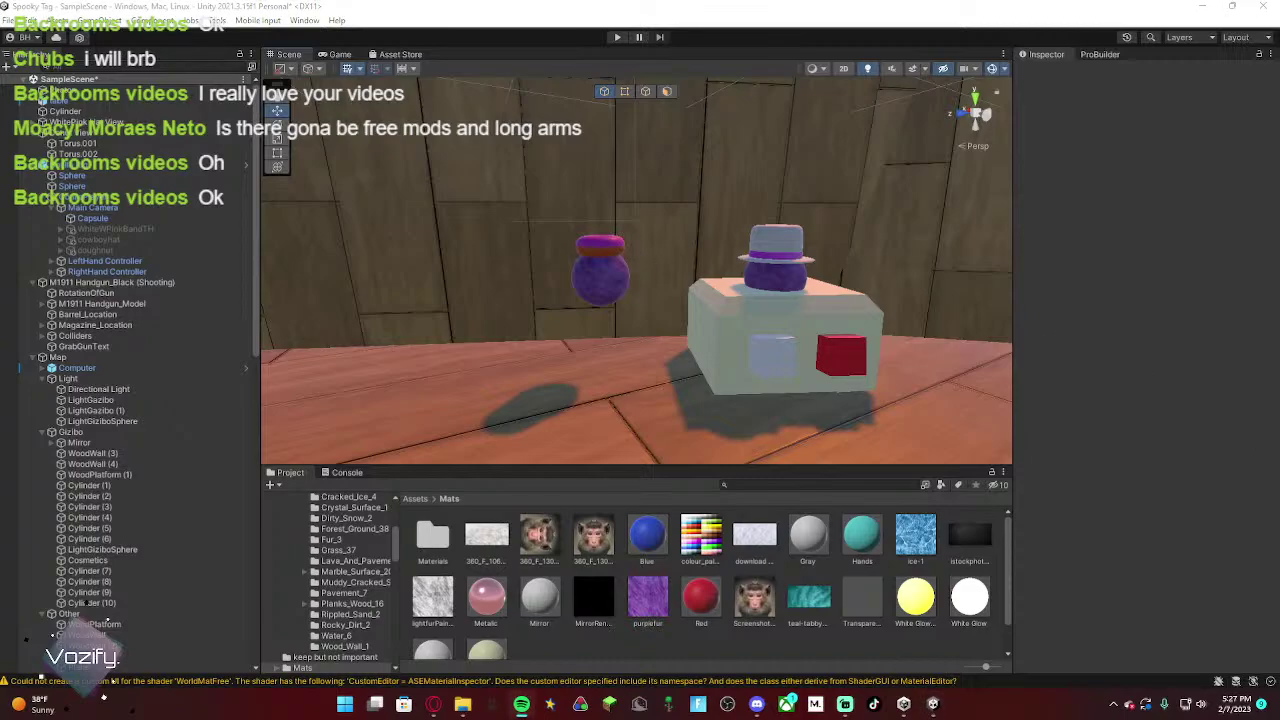
click(1035, 299)
alt+drag(638, 296, 1032, 351)
key(a)
right_drag(1032, 351, 691, 343)
key(d)
click(765, 290)
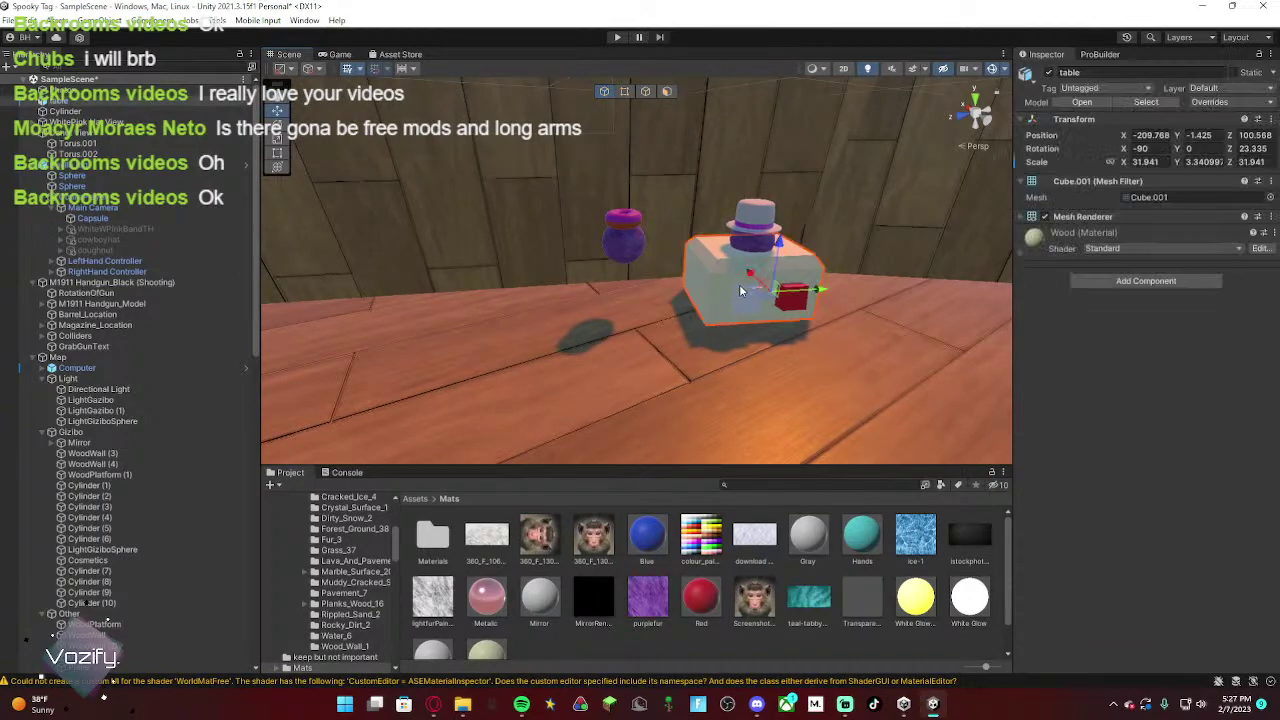
shift+click(793, 308)
shift+click(750, 305)
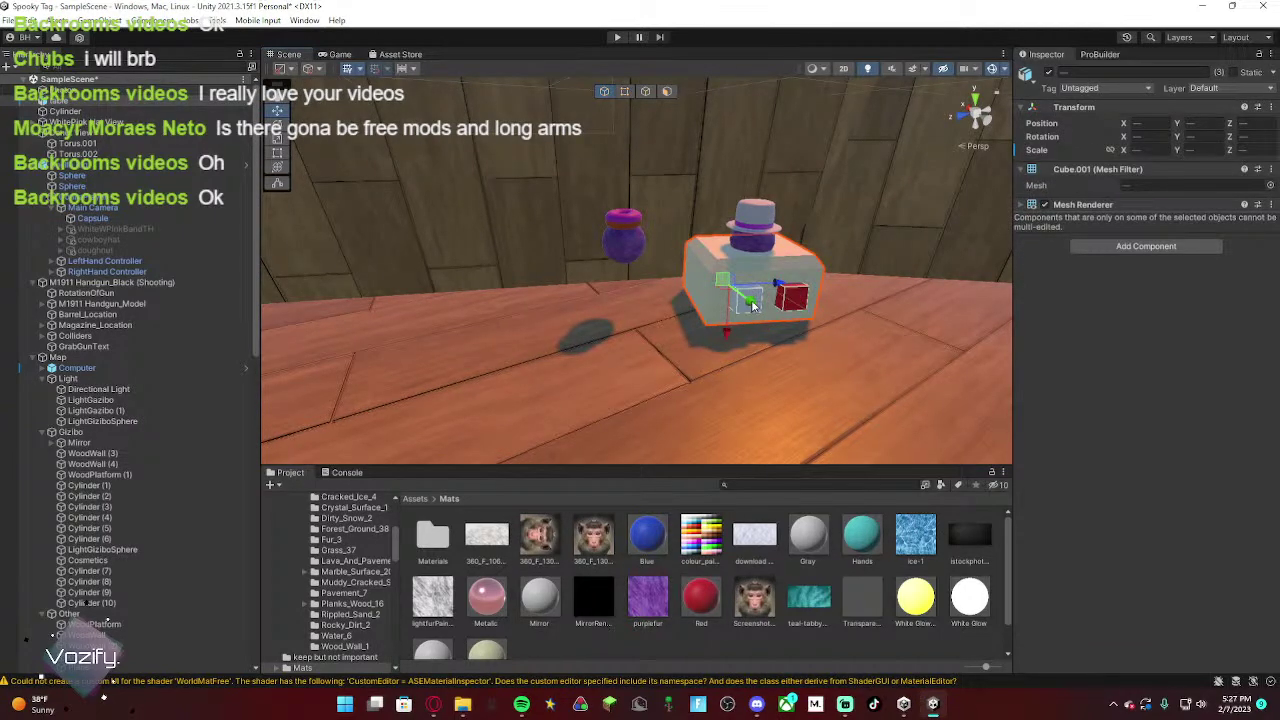
drag(728, 288, 608, 292)
key(ctrl+z)
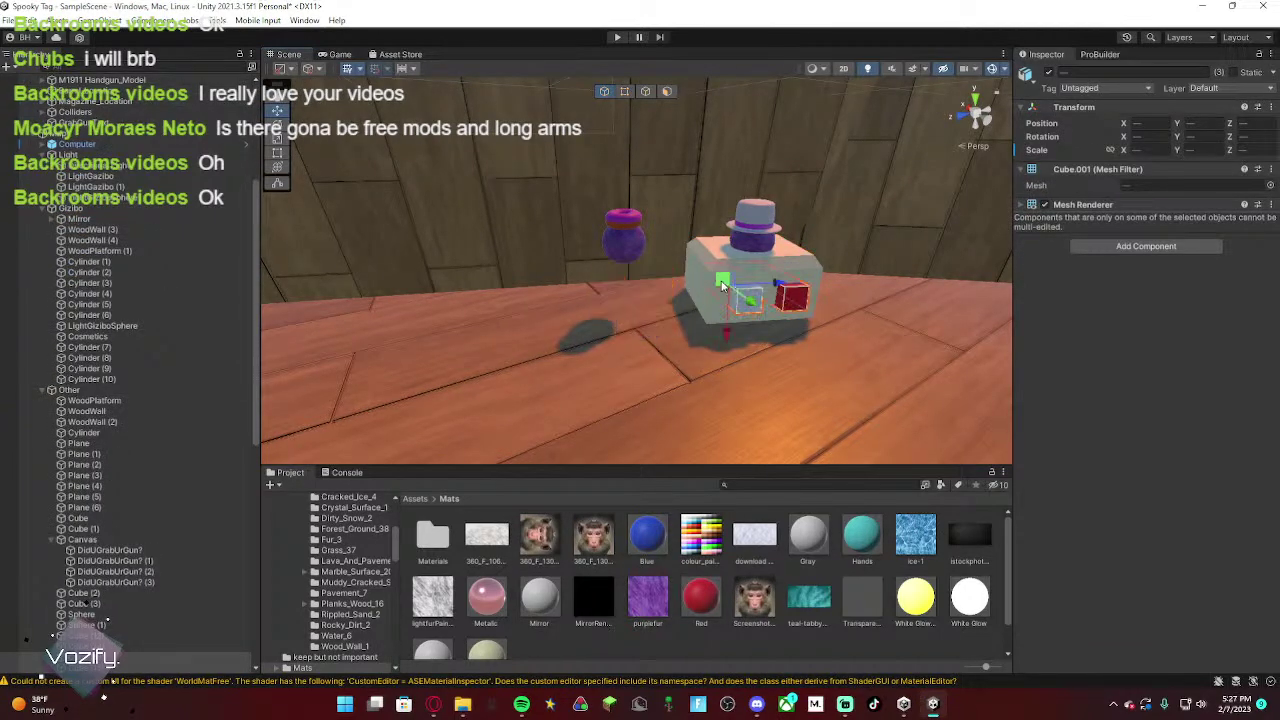
shift+click(724, 257)
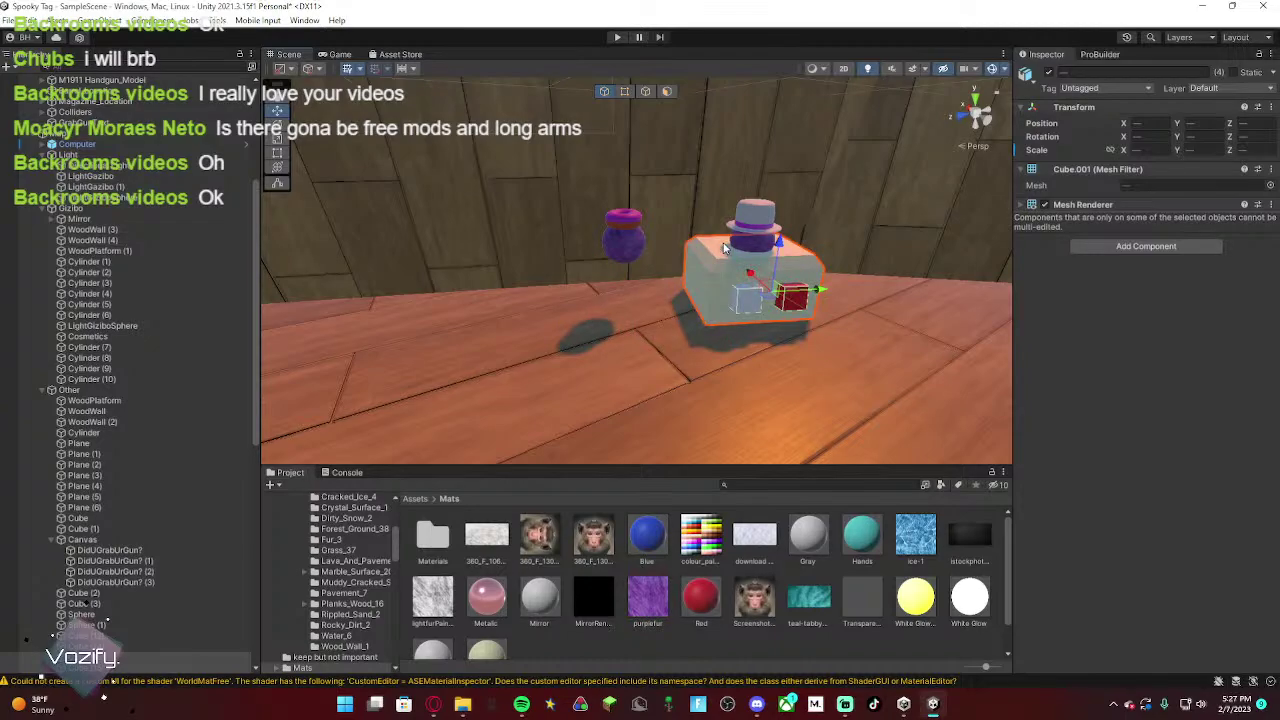
key(ctrl+d)
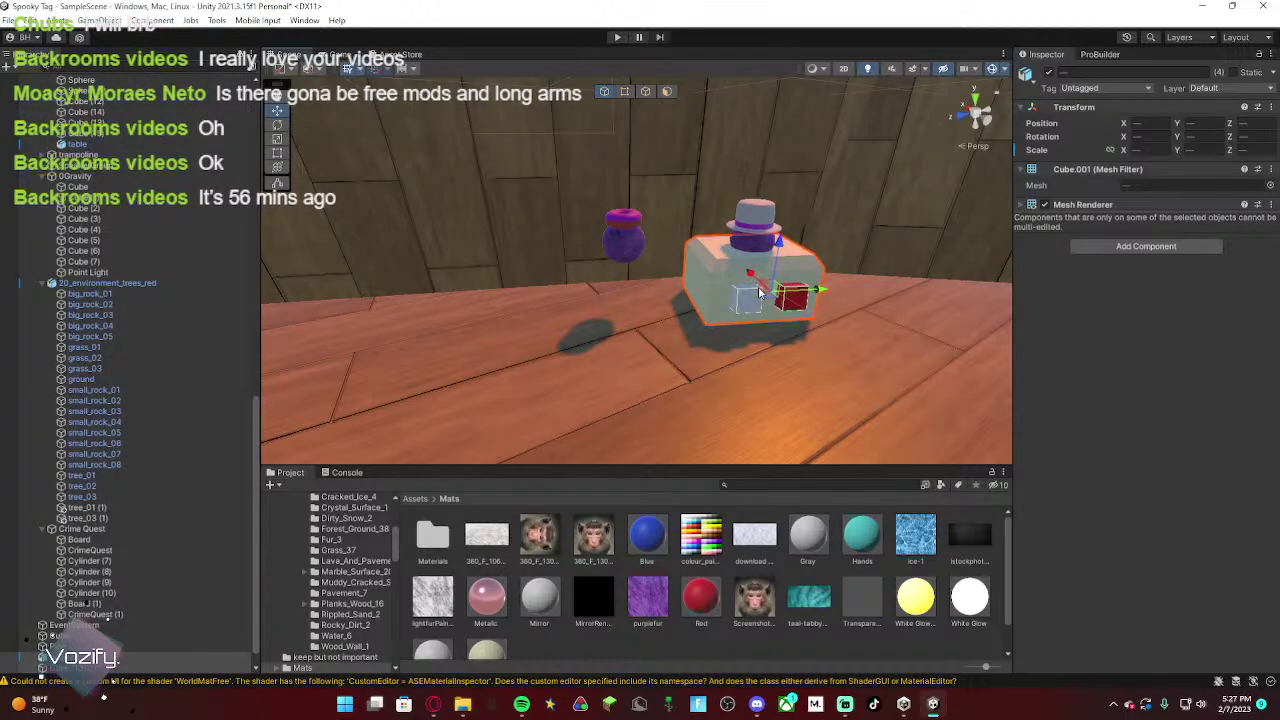
drag(762, 297, 651, 303)
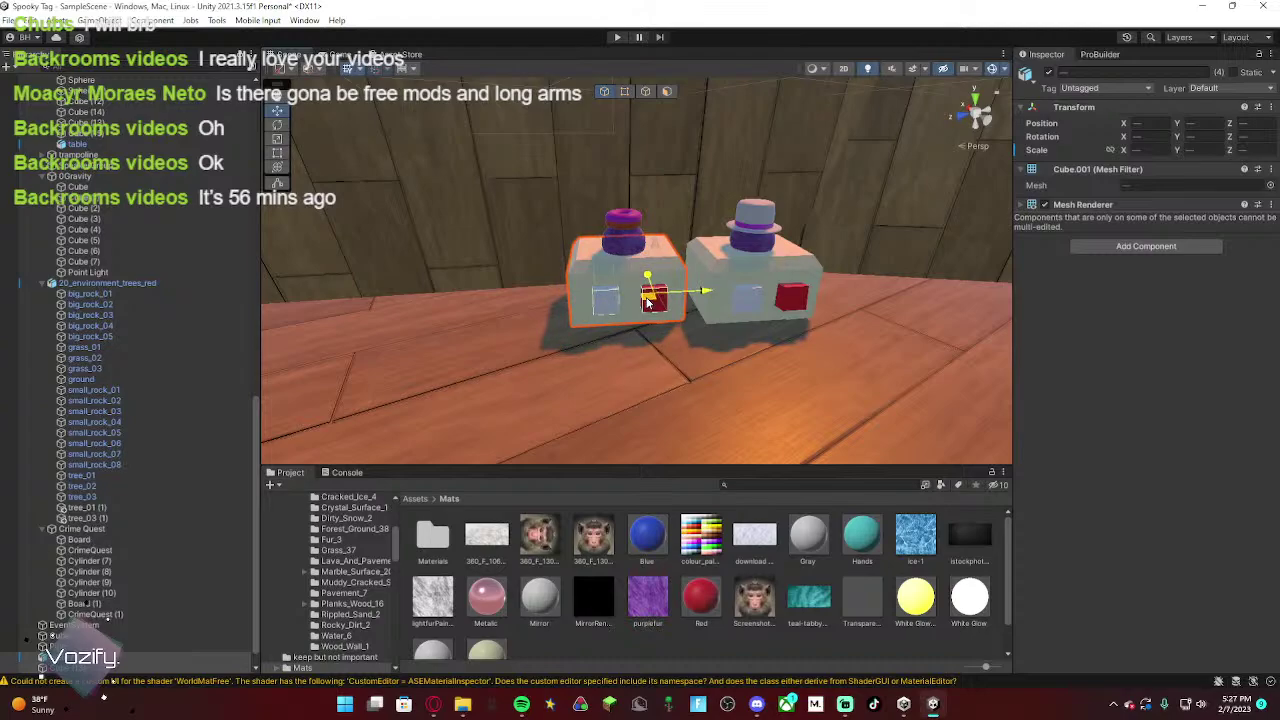
Step: Shift the duplicated stand slightly away from the wall to line it up with the doughnut display
key(a)
right_drag(648, 303, 1020, 329)
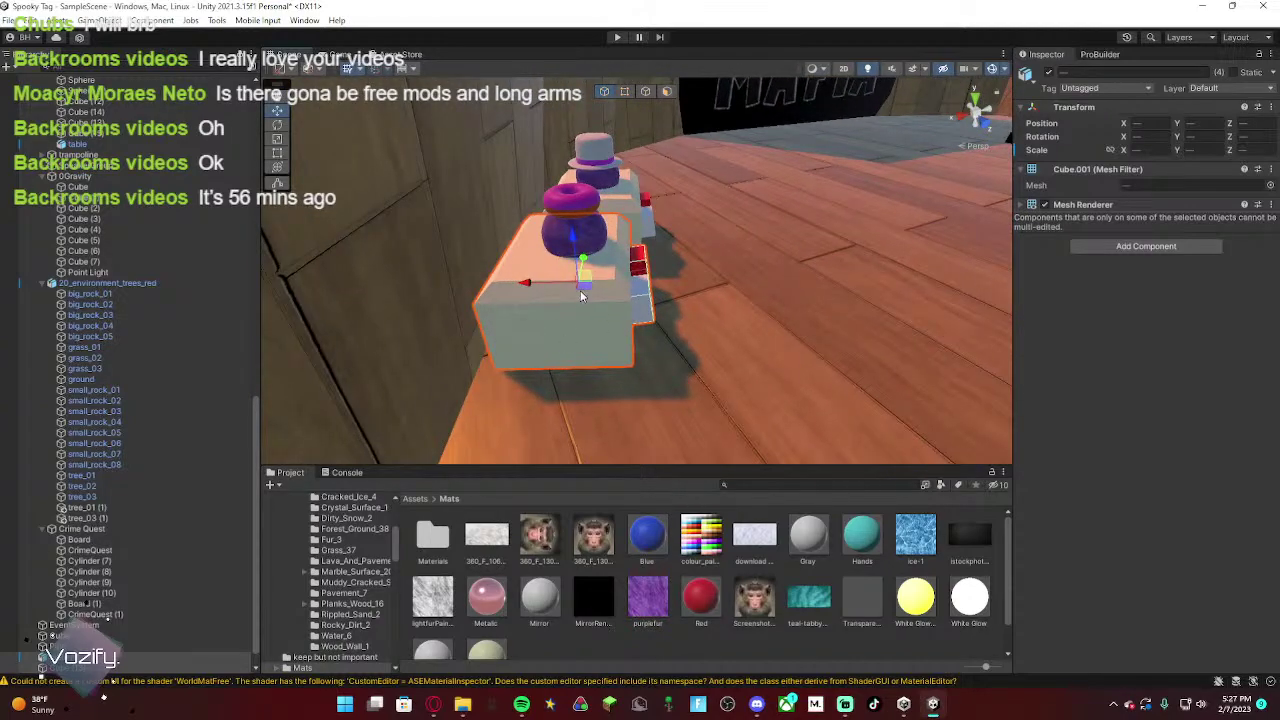
drag(527, 286, 541, 285)
key(a)
right_drag(549, 282, 180, 230)
click(549, 282)
key(d)
key(s)
key(a)
key(w)
key(w)
key(a)
key(d)
Step: Set the Transparent material's albedo alpha to 0
click(848, 598)
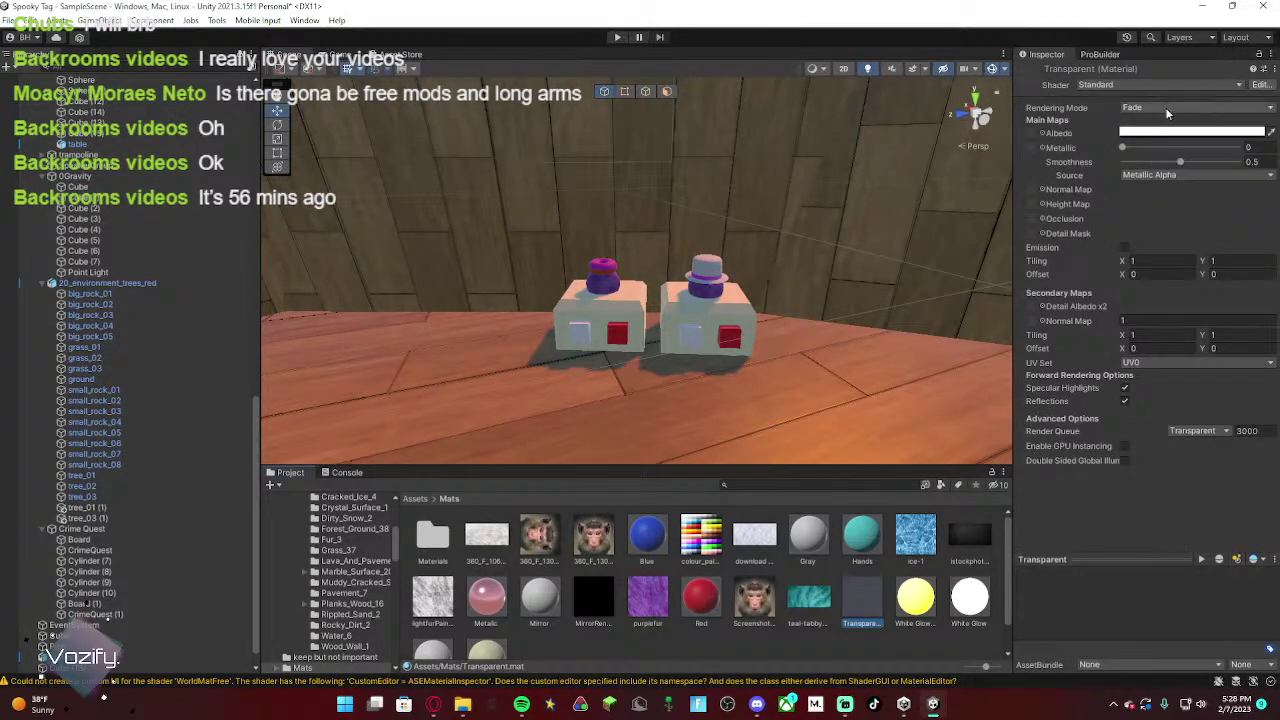
click(1190, 131)
drag(1177, 394, 1052, 396)
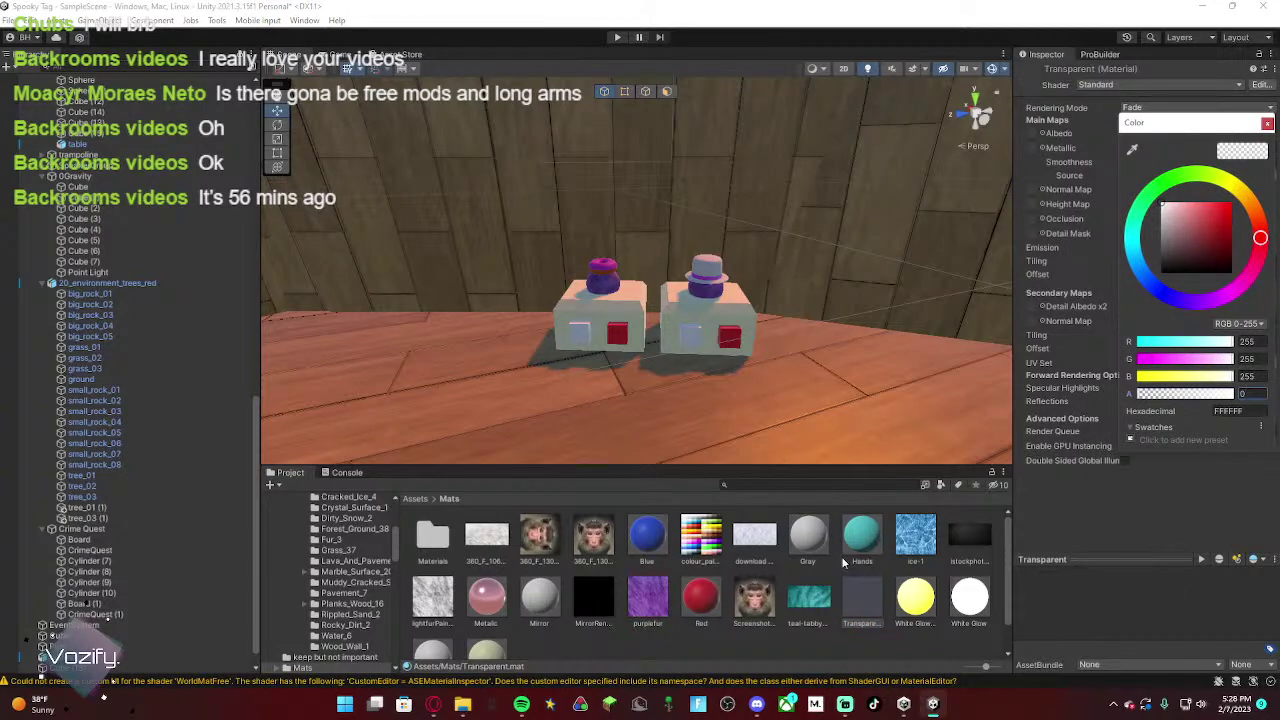
Step: Create a new material named Glass in the Mats folder
click(850, 640)
right_click(722, 648)
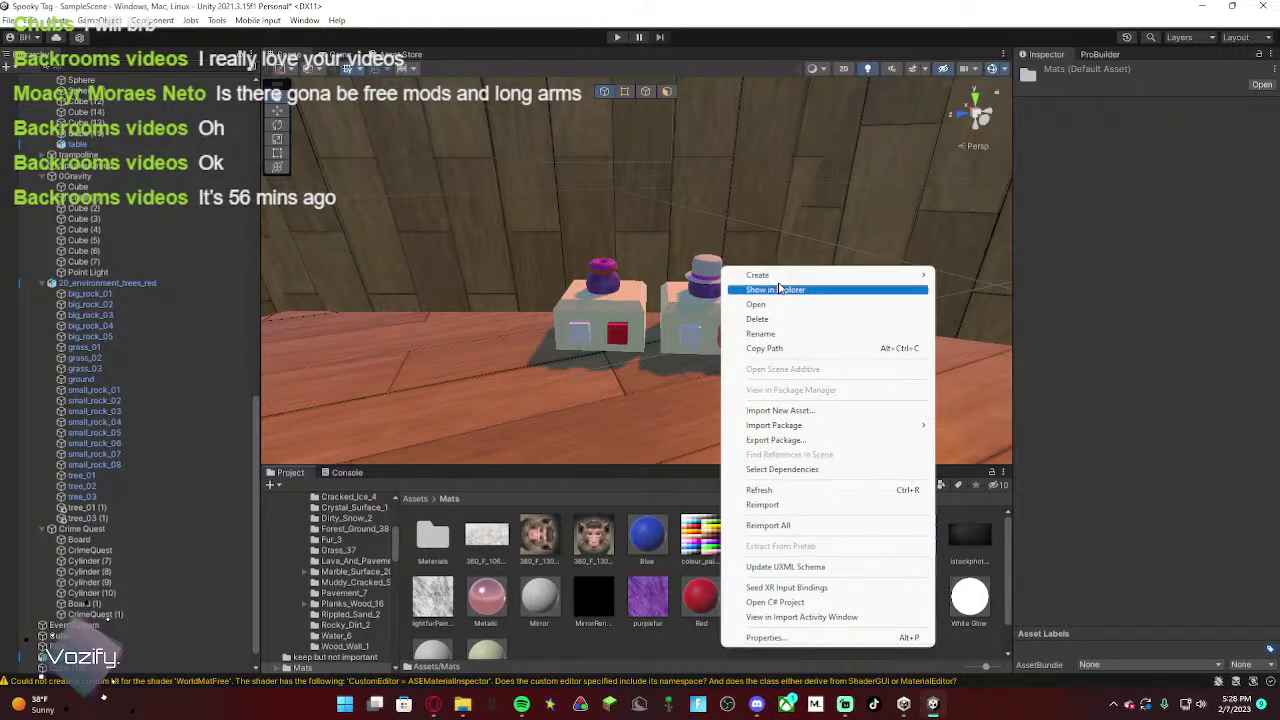
mouse_move(870, 279)
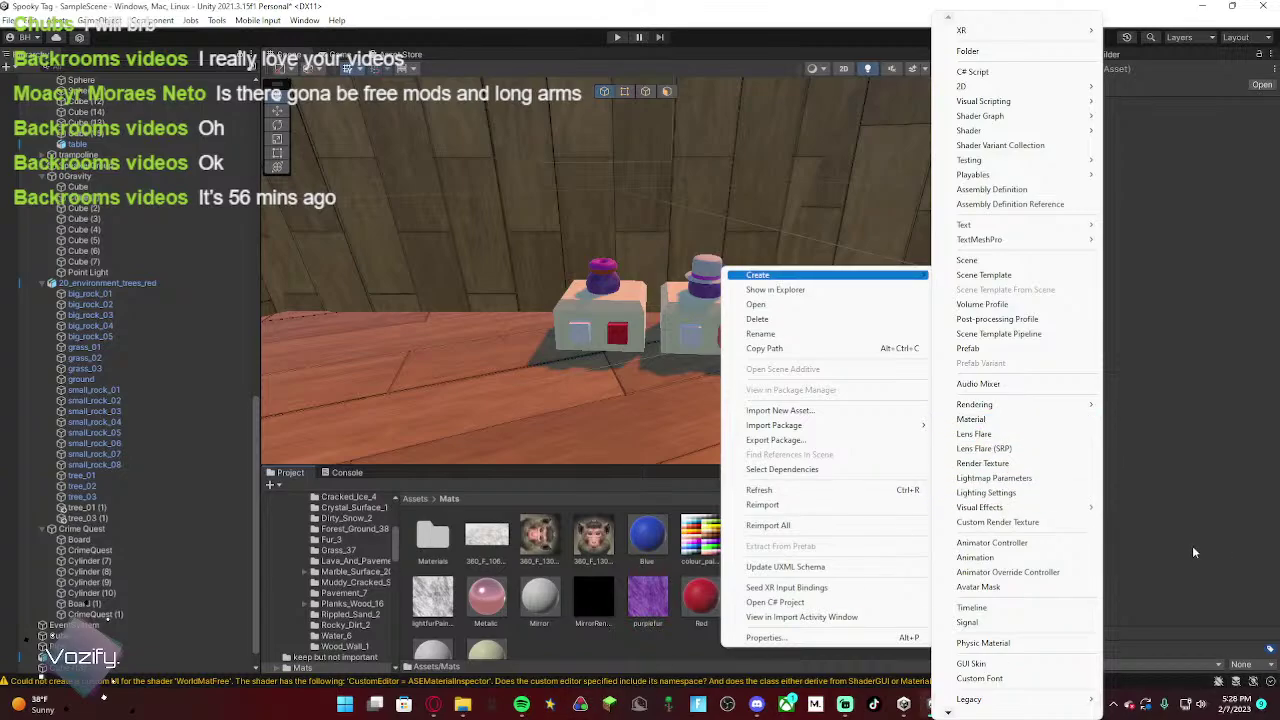
click(1000, 419)
text(gr)
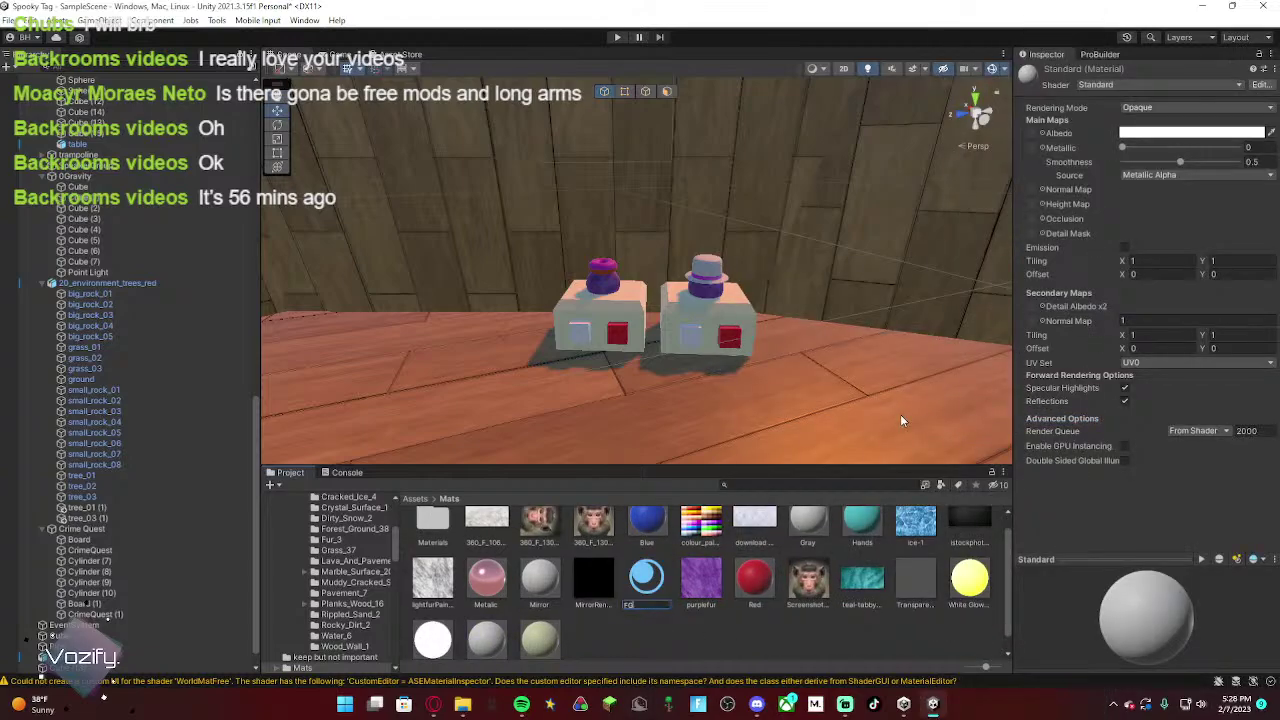
key(BackSpace)
text(ass)
Step: Set the Glass material's albedo alpha to 36 and its rendering mode to Fade
click(1149, 134)
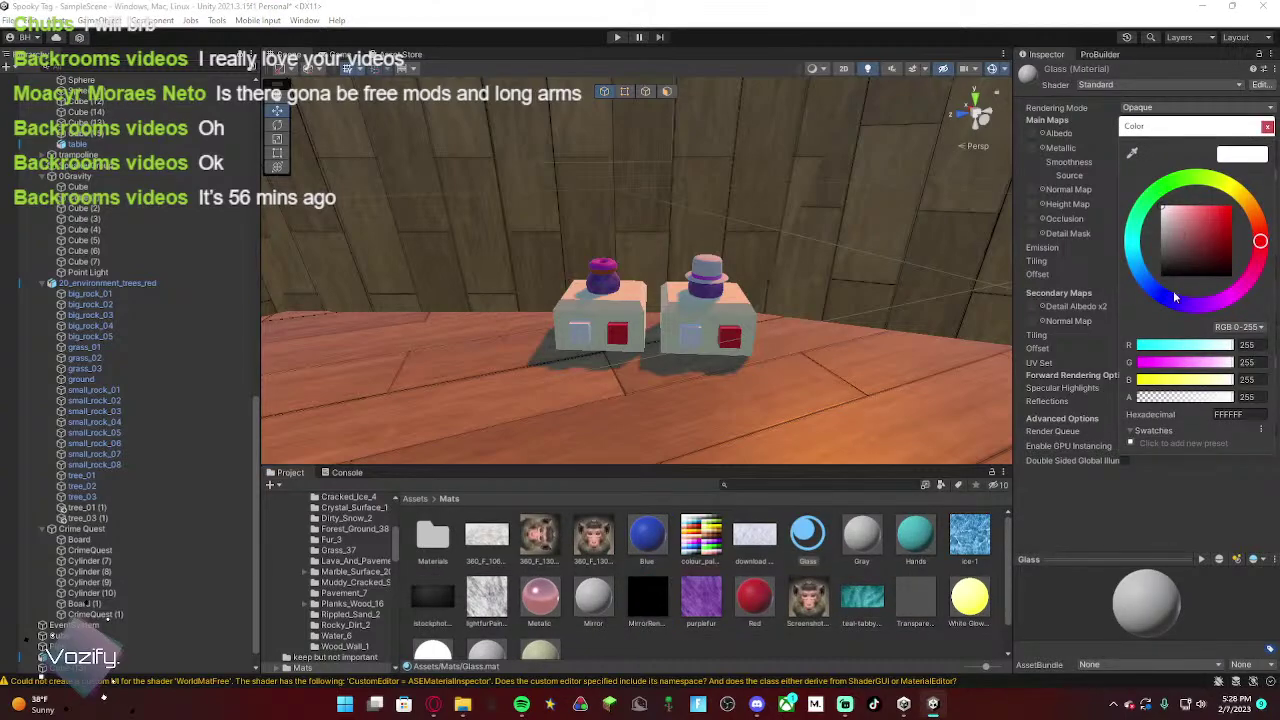
click(1190, 399)
drag(1188, 400, 1152, 402)
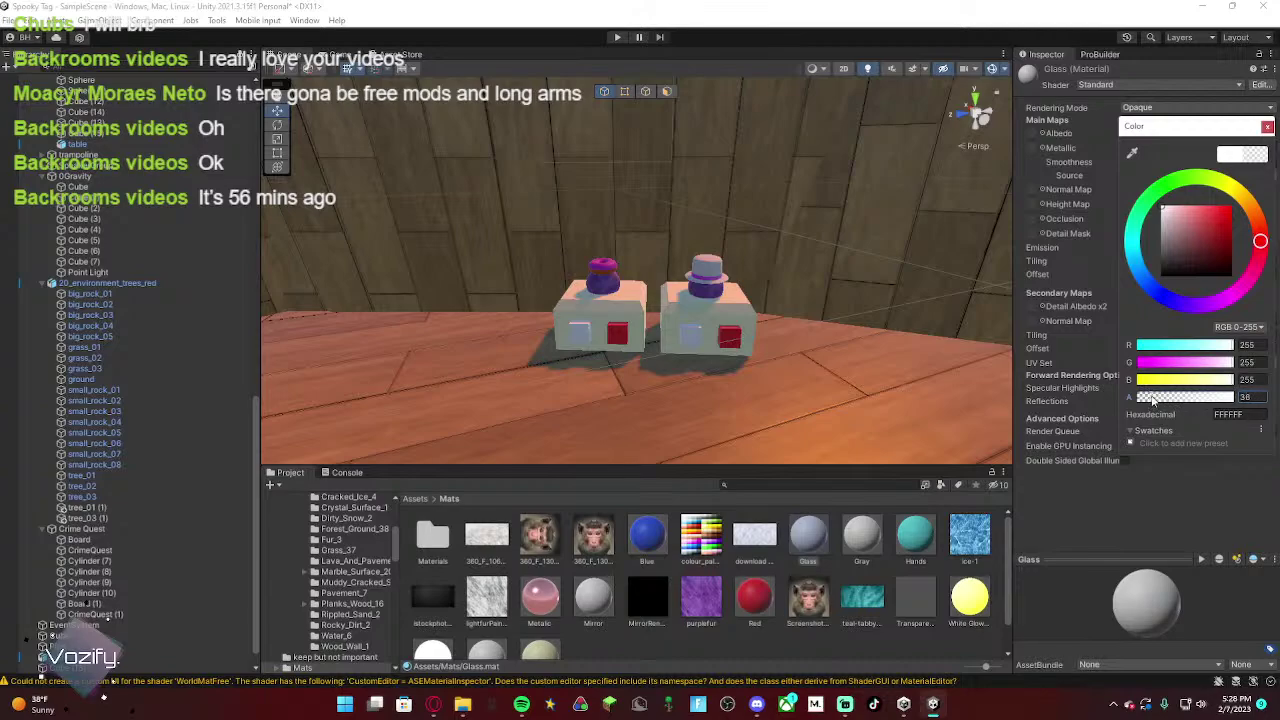
click(1040, 180)
key(w)
right_drag(731, 283, 706, 255)
click(823, 655)
click(820, 532)
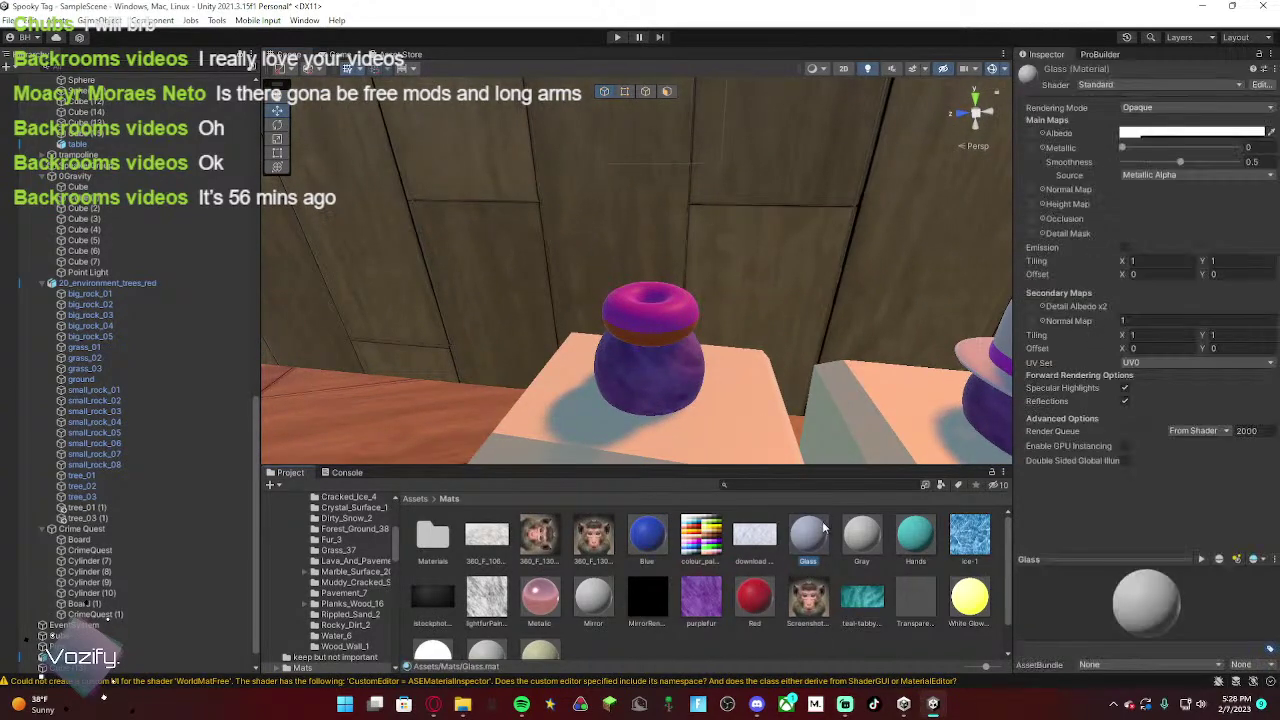
click(1148, 107)
click(1160, 154)
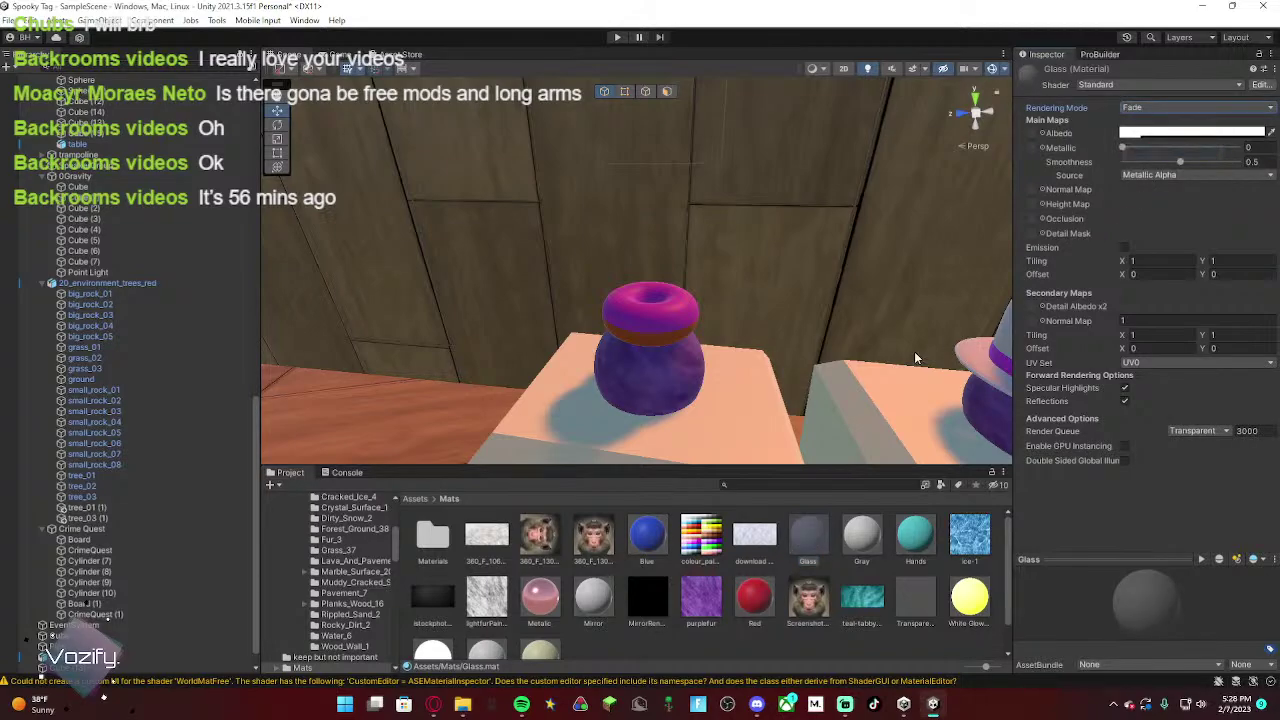
click(817, 656)
Step: Examine the doughnut and hat stands from several angles
right_drag(686, 332, 738, 380)
scroll(520, 272, down, 3)
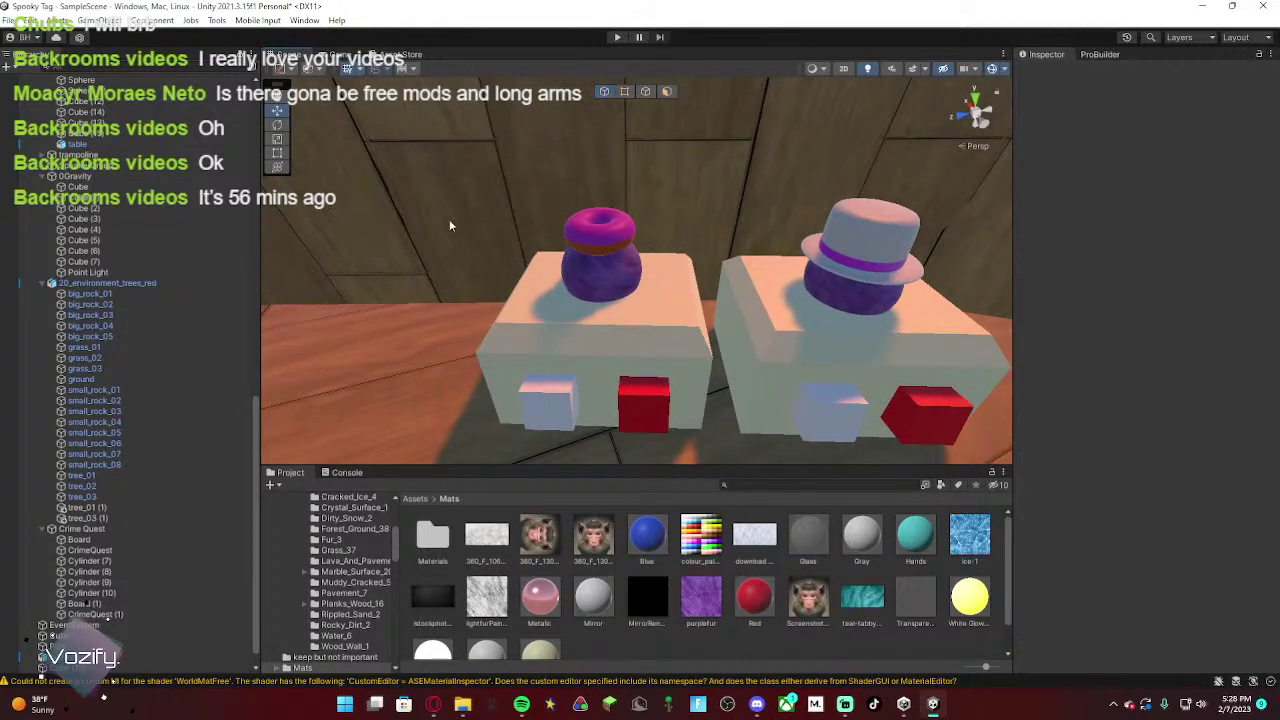
right_drag(522, 322, 605, 299)
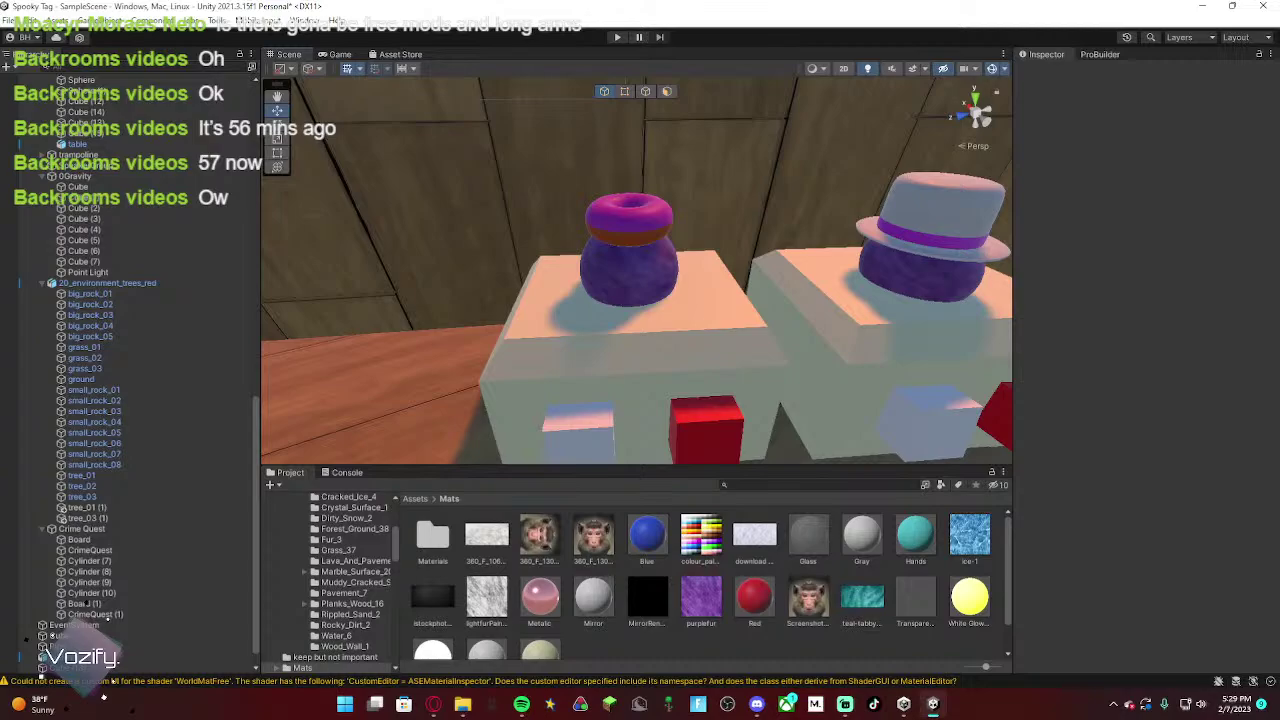
right_drag(645, 414, 677, 288)
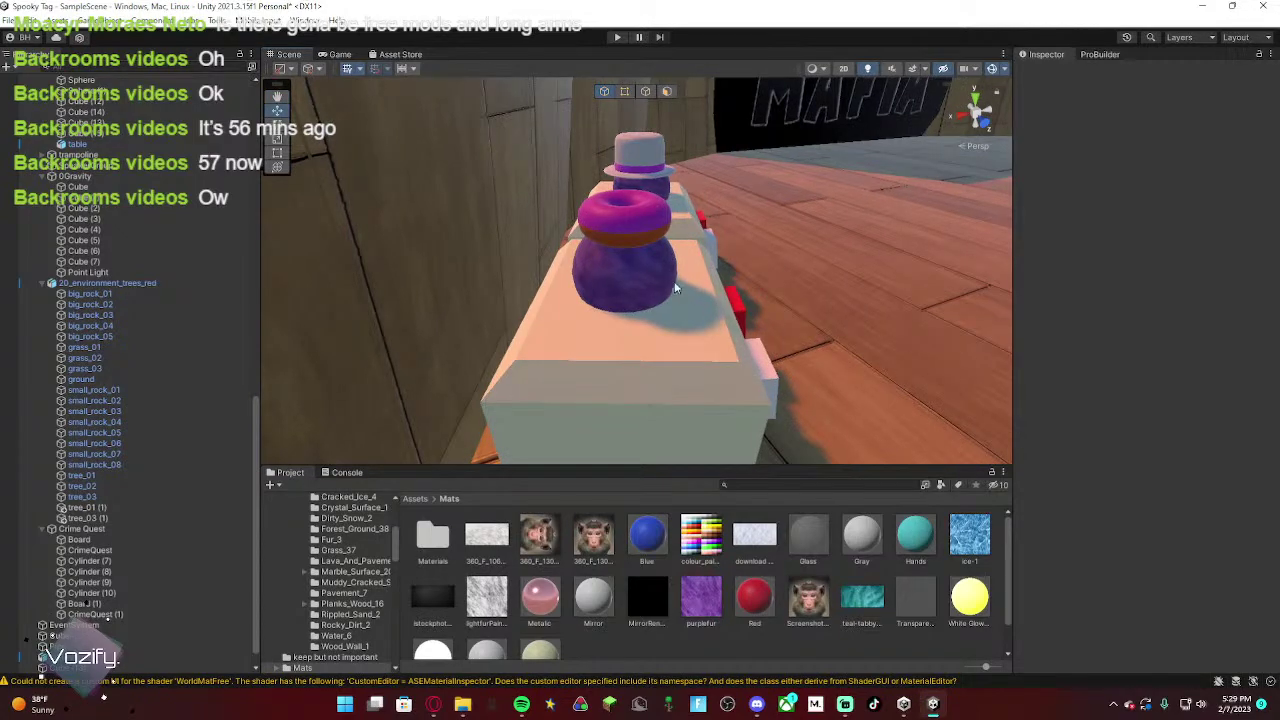
click(645, 286)
right_drag(891, 391, 990, 390)
click(731, 311)
right_drag(966, 386, 644, 280)
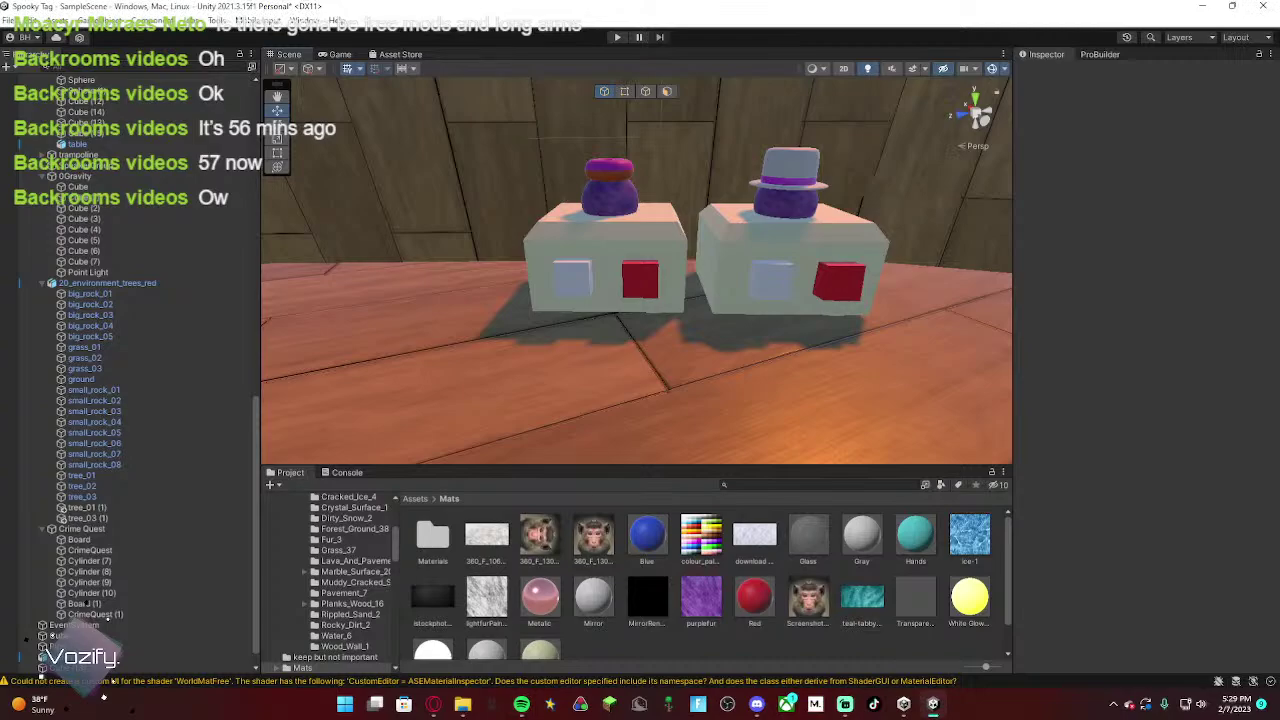
key(w)
right_drag(731, 251, 716, 220)
key(s)
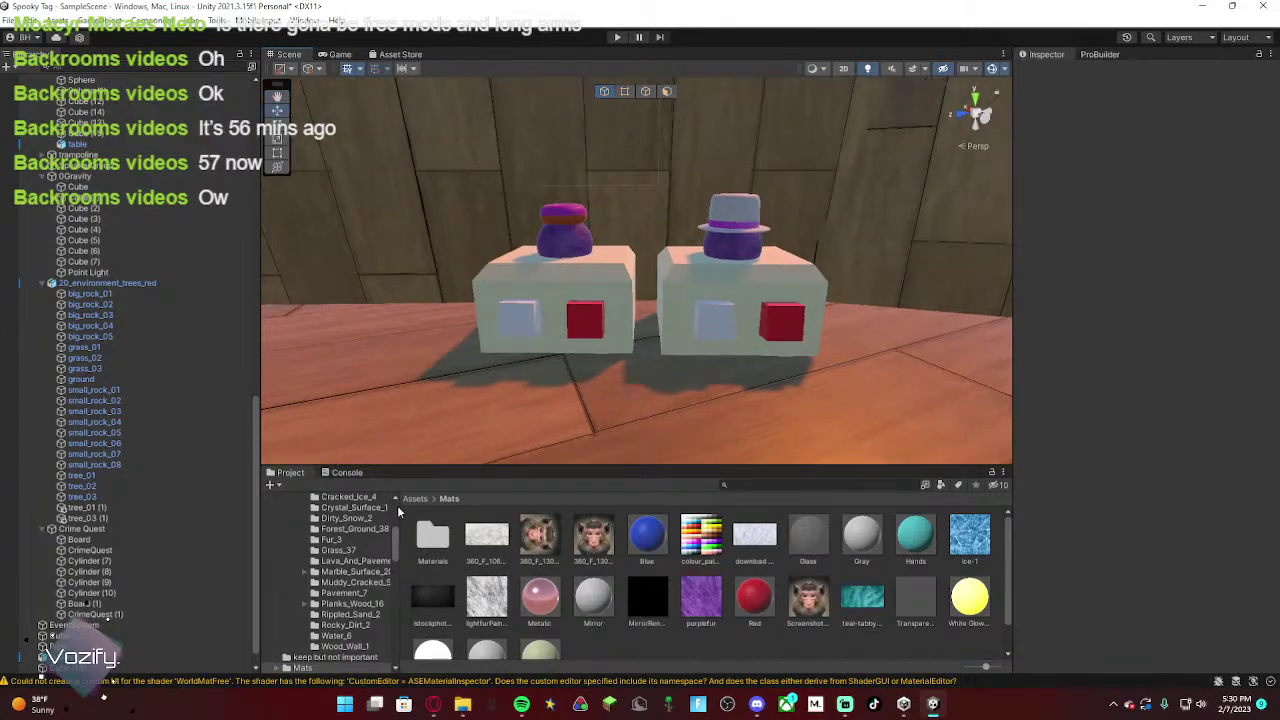
Step: Add a 3D cube as a child of the Other object
click(415, 498)
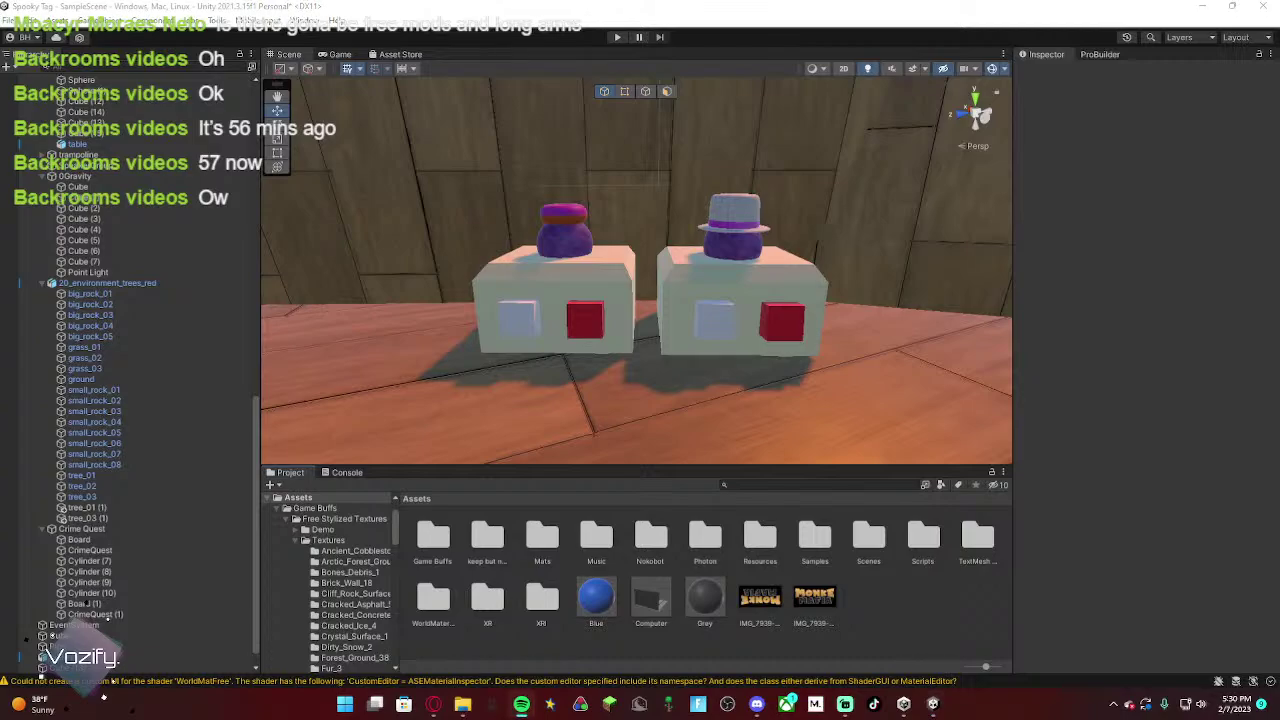
mouse_move(446, 294)
right_down()
mouse_move(483, 257)
mouse_move(429, 286)
right_up()
key(w)
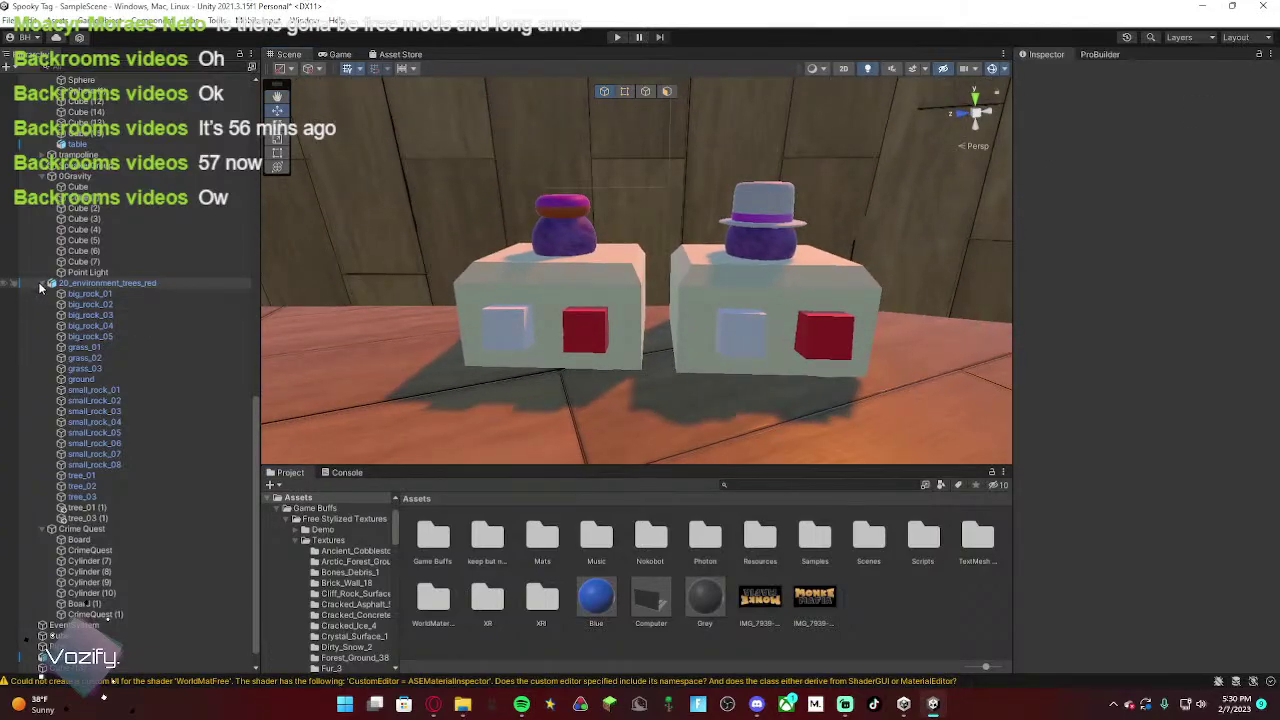
scroll(70, 320, down, 10)
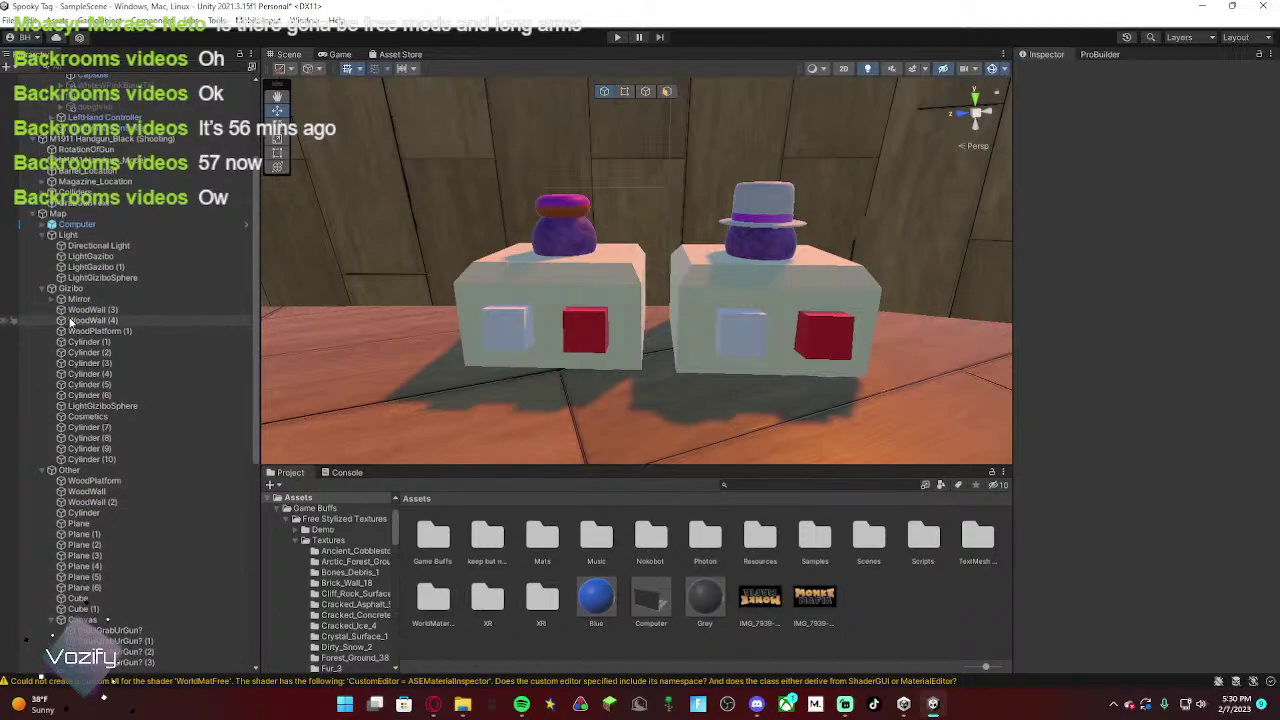
scroll(70, 320, down, 8)
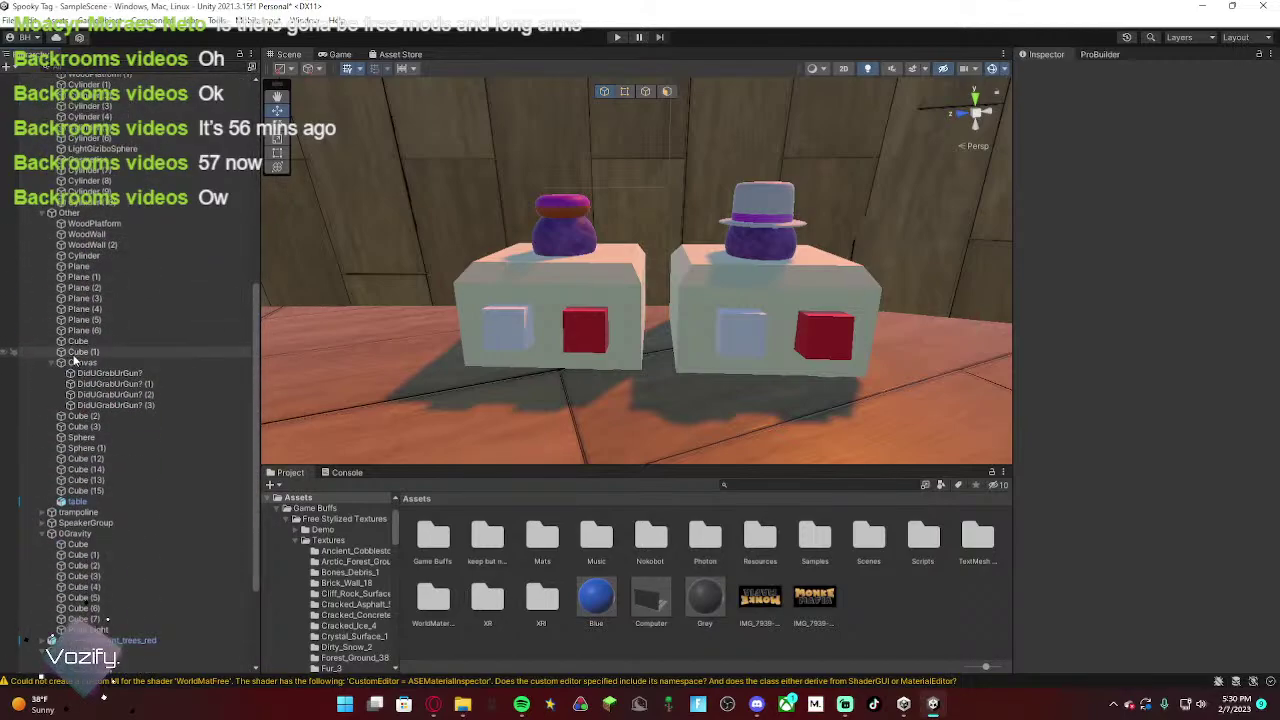
scroll(90, 365, up, 6)
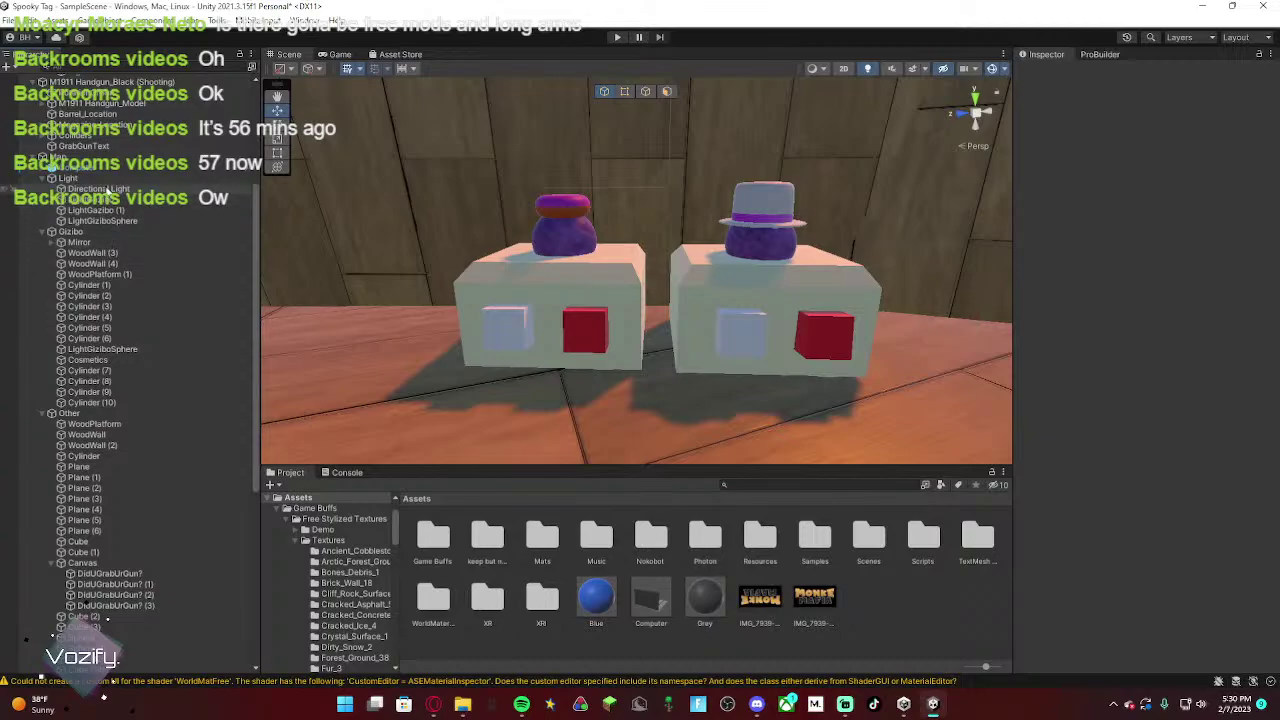
click(85, 418)
right_click(85, 418)
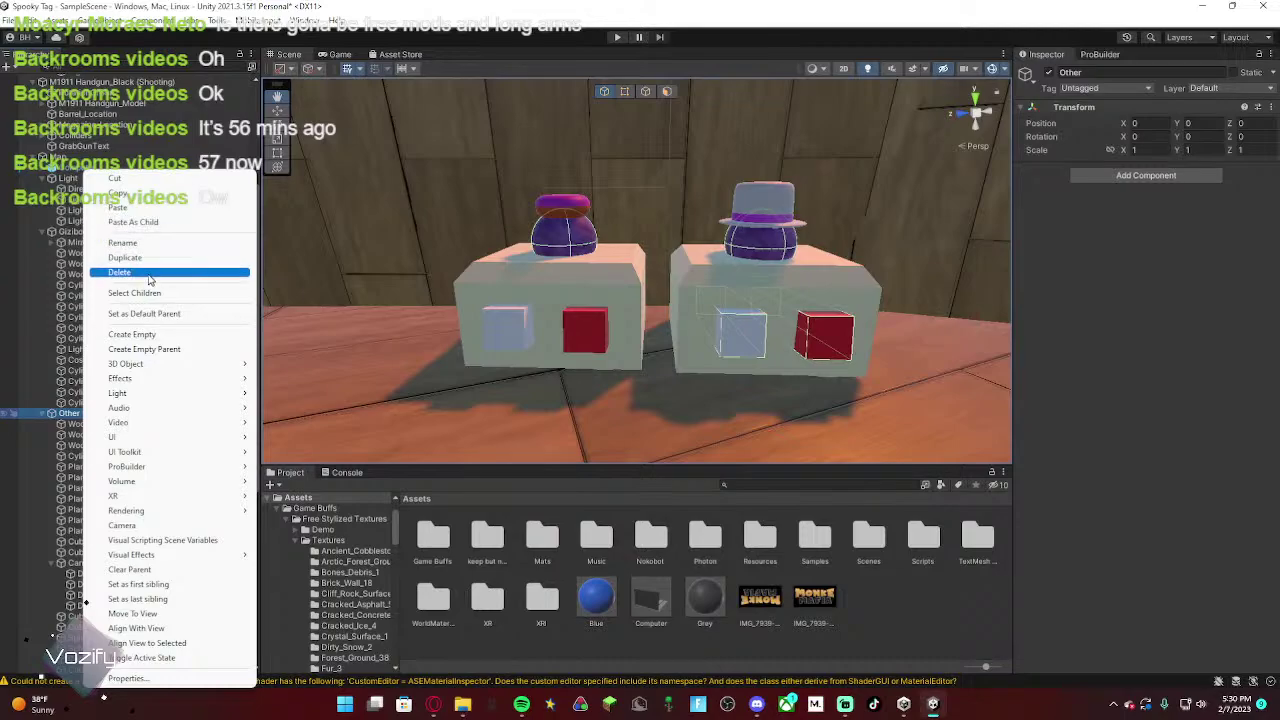
mouse_move(150, 365)
click(319, 363)
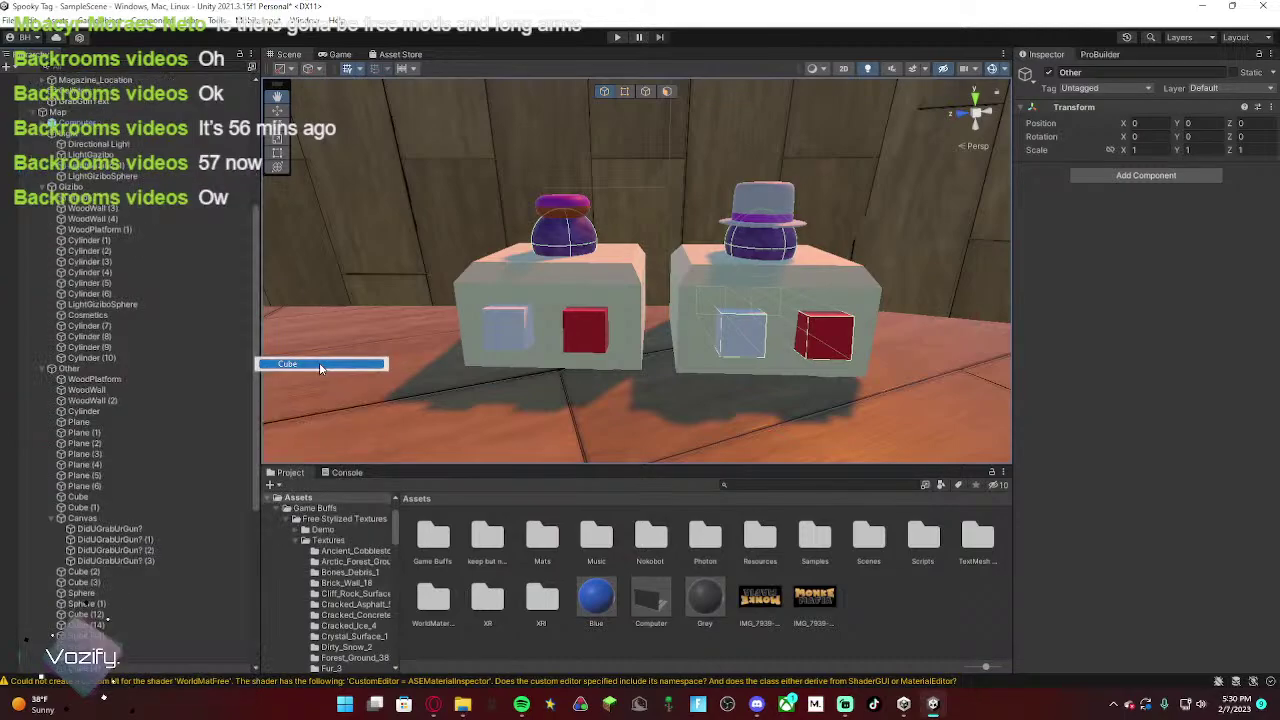
Step: Move the new cube into the wooden room, to about X 152.42, Y 20.6, Z 0
right_drag(634, 312, 102, 338)
drag(405, 207, 872, 272)
key(f)
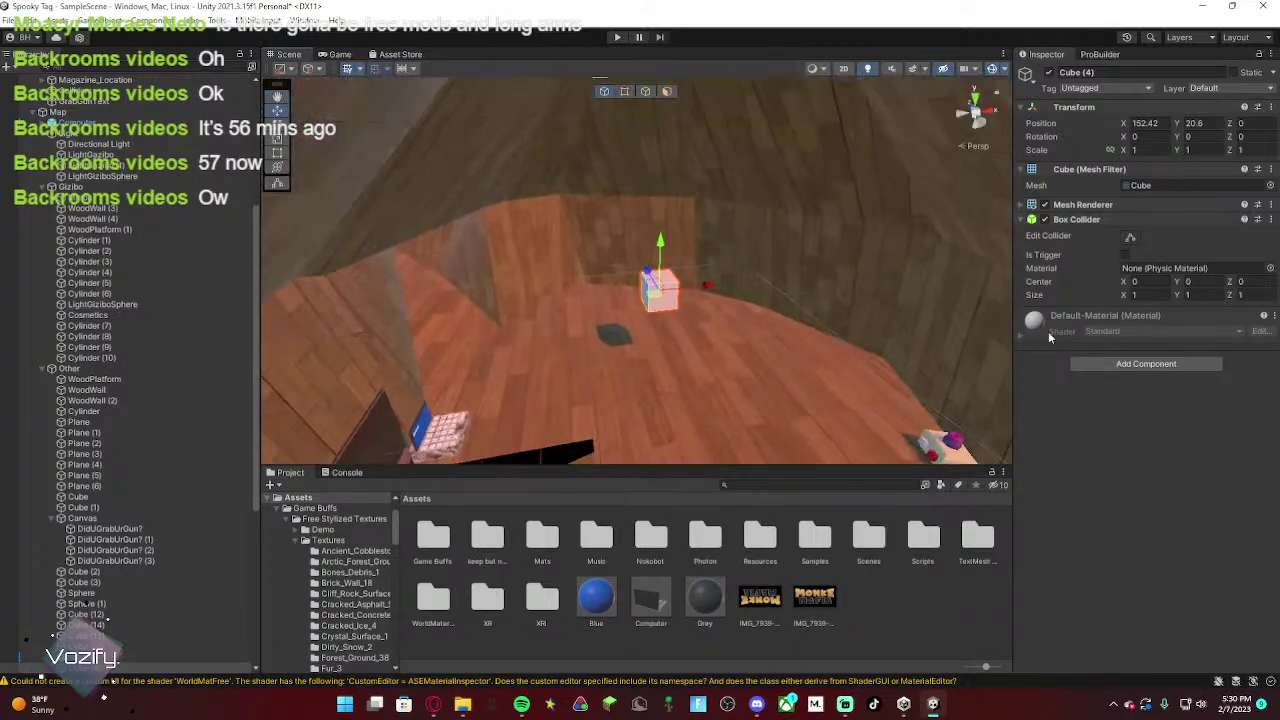
Step: Apply the Glass material from the Mats folder to the new cube
double_click(542, 538)
drag(823, 538, 671, 285)
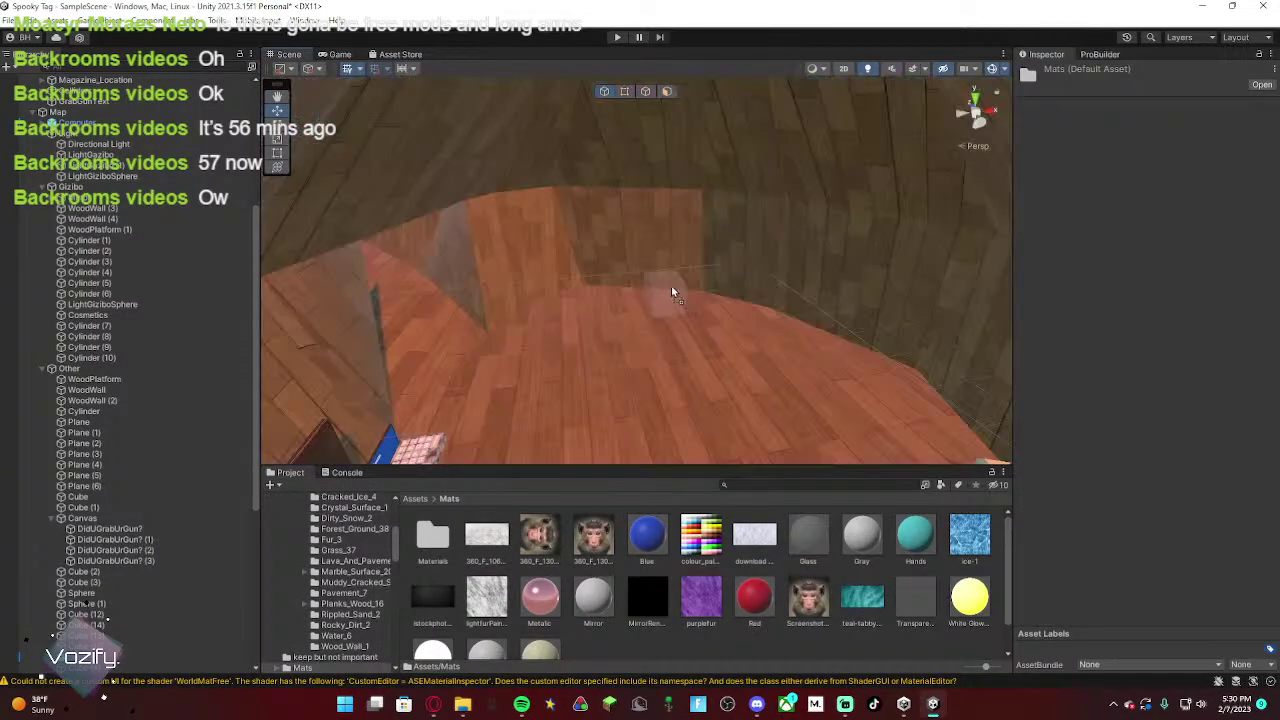
right_drag(671, 285, 660, 380)
Step: Resize the glass cube to a scale of about 0.83 in Y and 1.11 in Z
click(572, 302)
right_drag(572, 302, 672, 362)
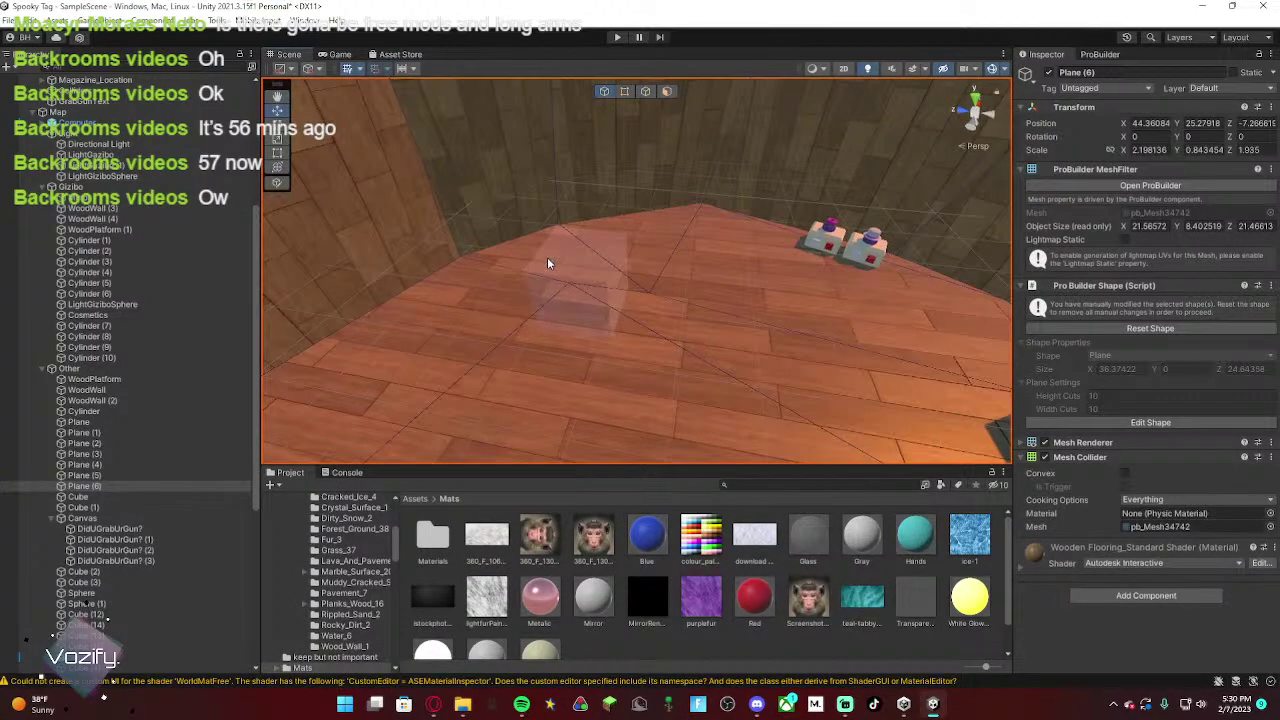
click(585, 286)
right_drag(612, 320, 655, 345)
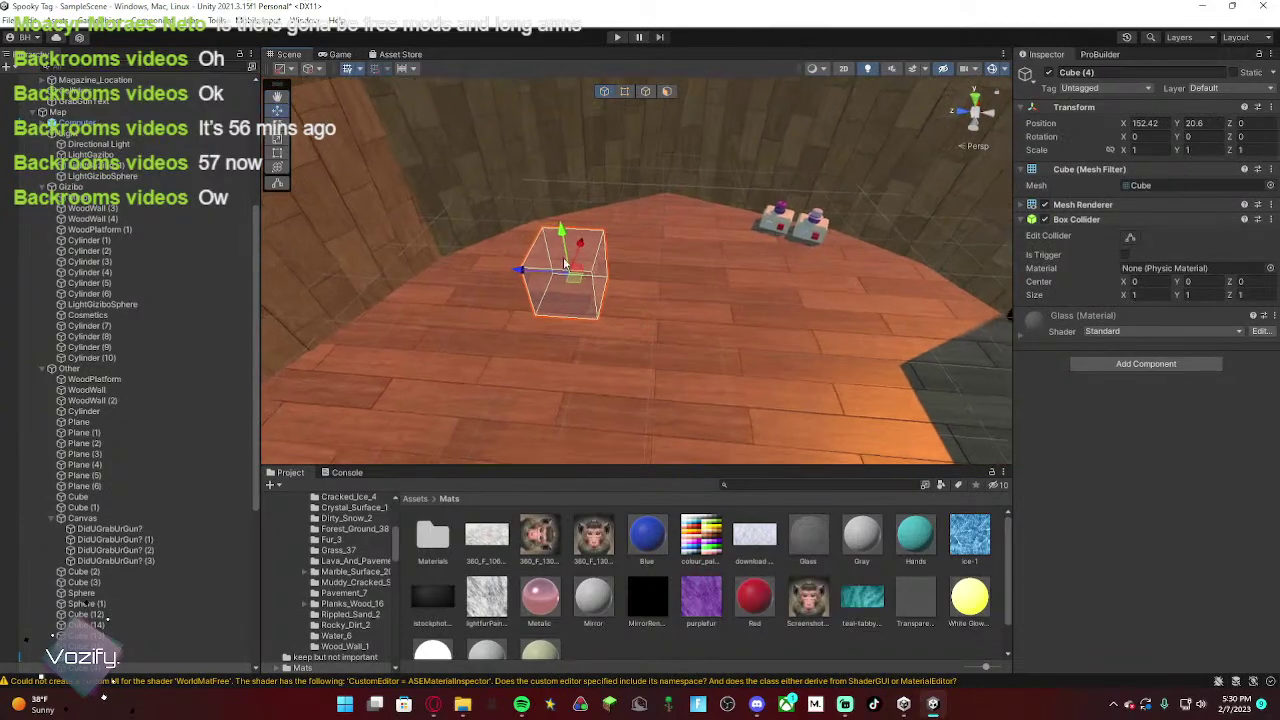
click(277, 139)
key(t)
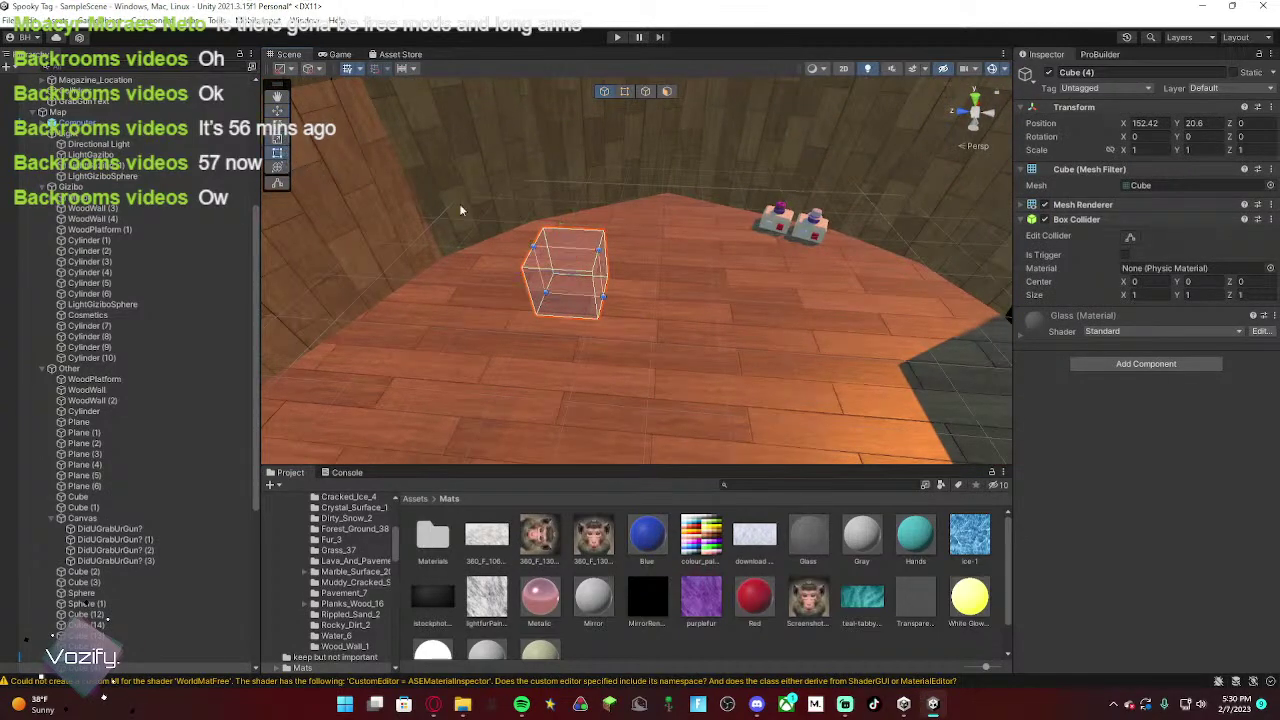
mouse_move(598, 267)
mouse_down()
mouse_move(611, 268)
mouse_move(593, 259)
mouse_up()
right_drag(598, 271, 600, 279)
Step: Move the glass cube above the cosmetics stands and scale it down to about 0.76 × 0.63 × 0.84
drag(612, 269, 800, 154)
click(278, 112)
right_drag(784, 212, 814, 197)
alt+drag(814, 197, 610, 380)
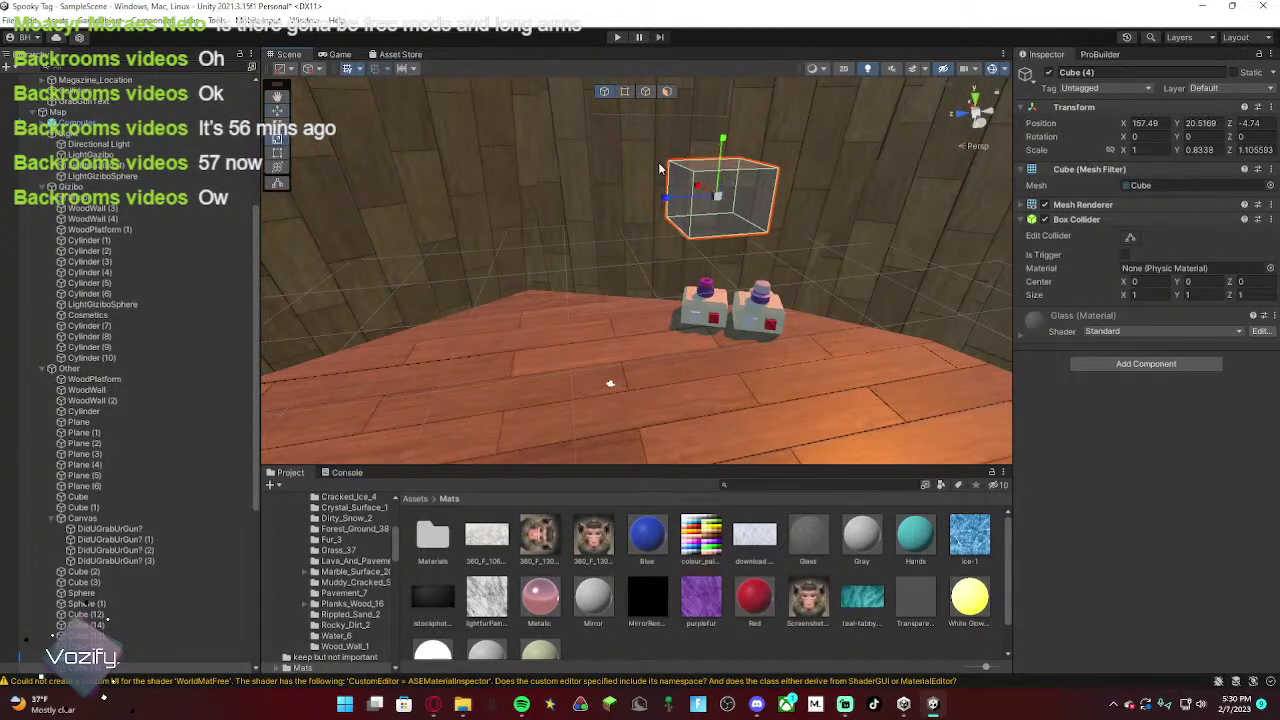
drag(717, 199, 699, 201)
Step: Rotate the glass cube about 24.5° around the Y axis to line it up with the cosmetics stands
click(278, 126)
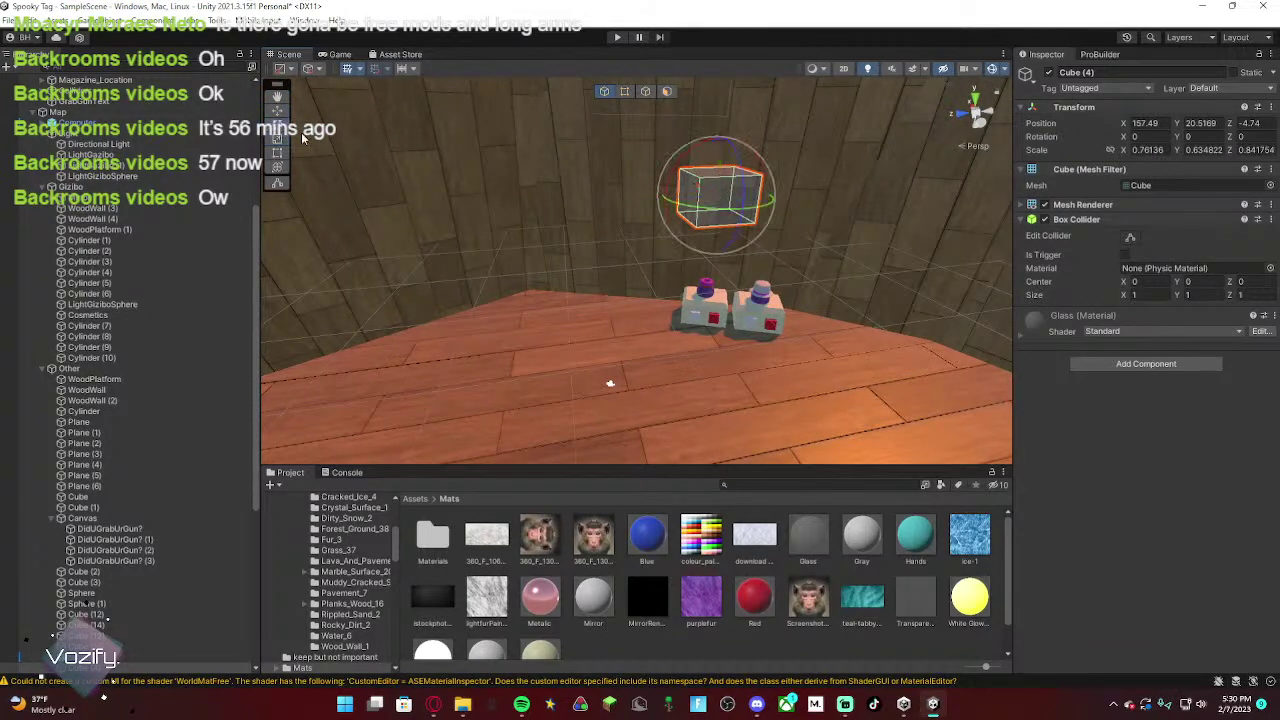
click(696, 314)
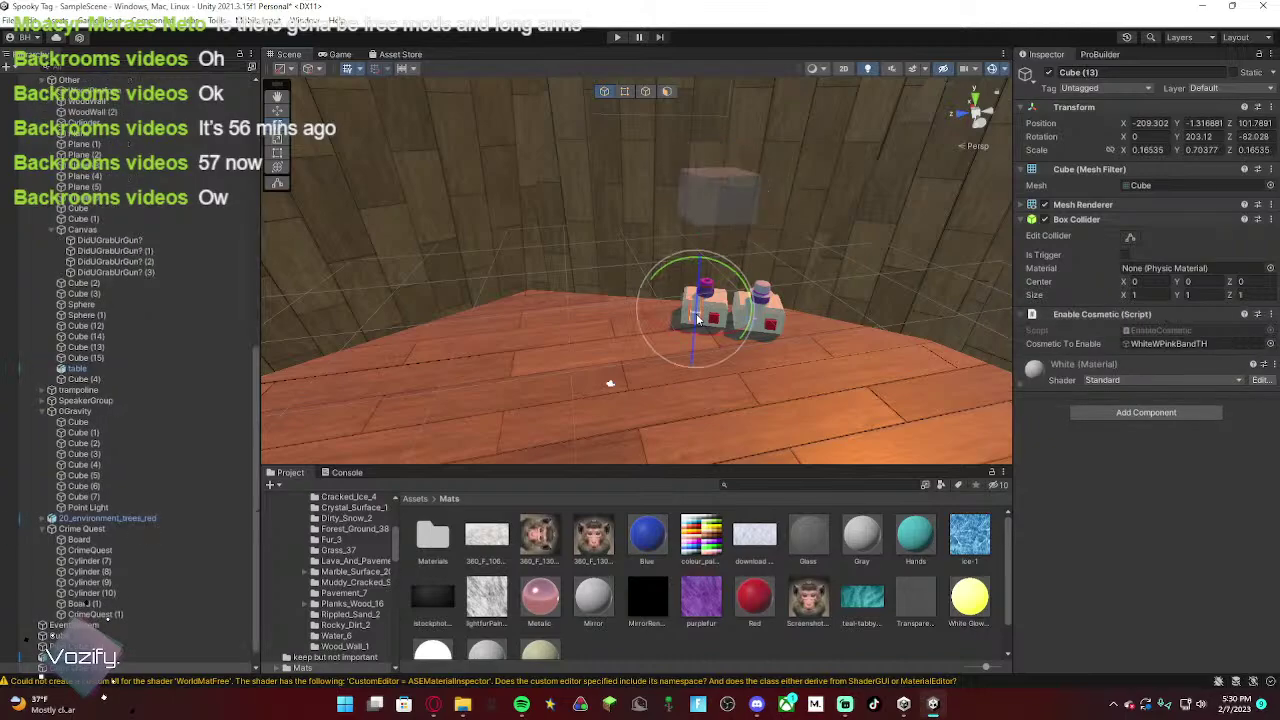
click(710, 197)
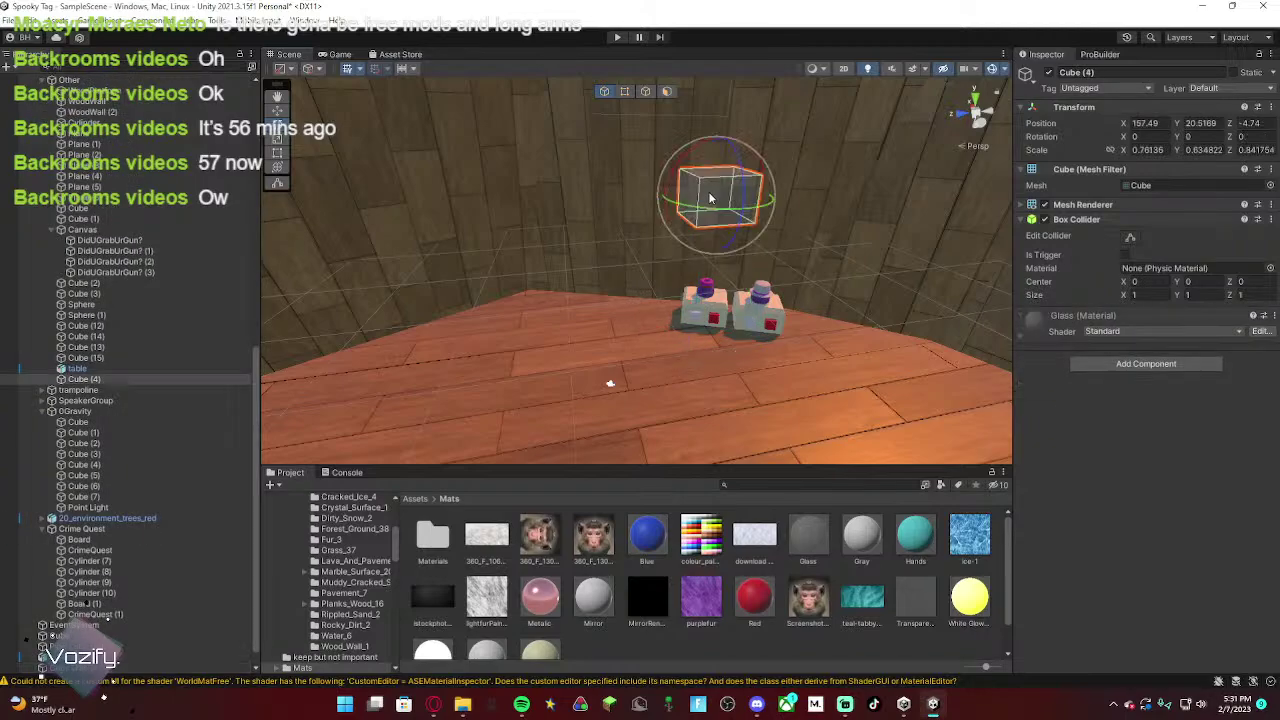
drag(706, 214, 666, 216)
right_drag(667, 217, 823, 214)
key(w)
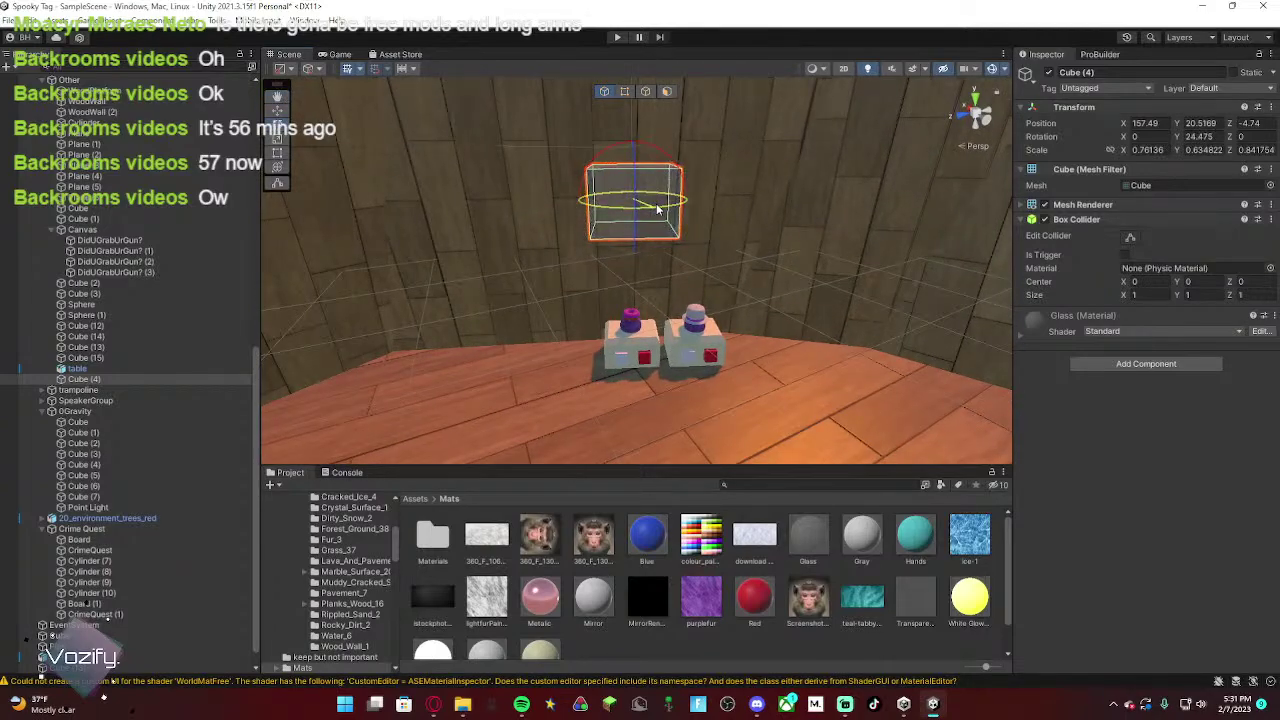
click(635, 346)
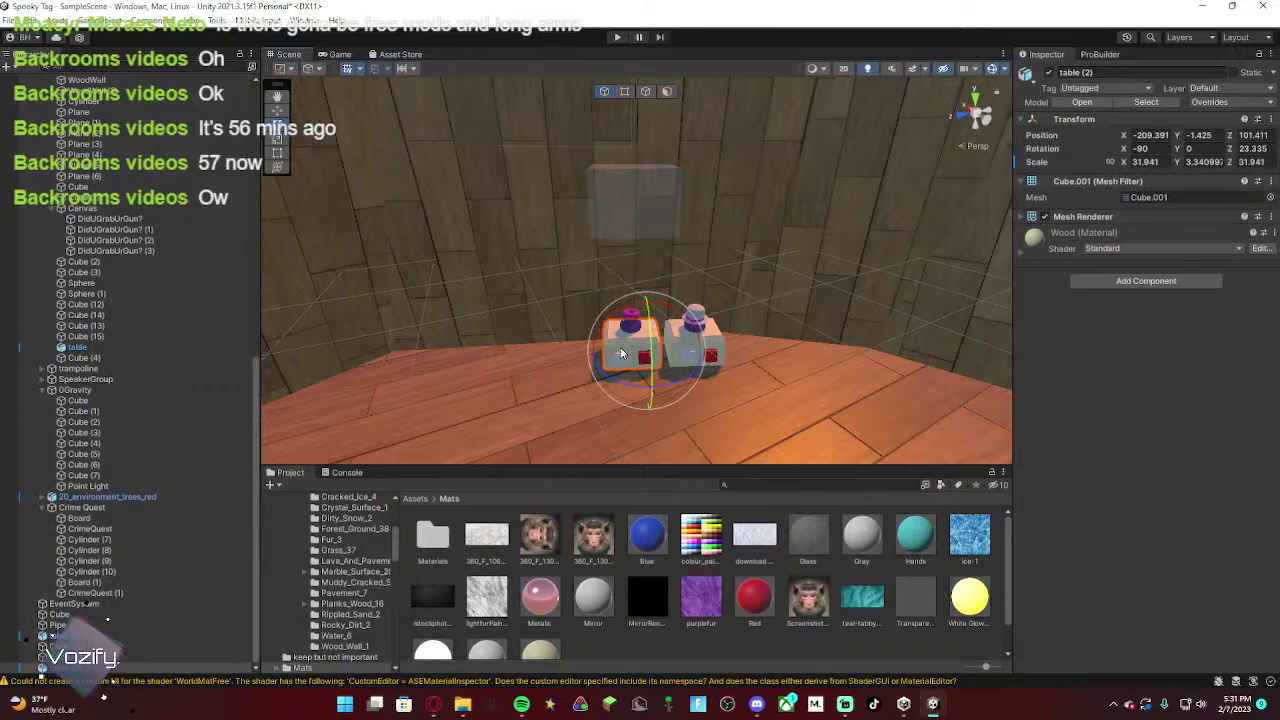
click(716, 339)
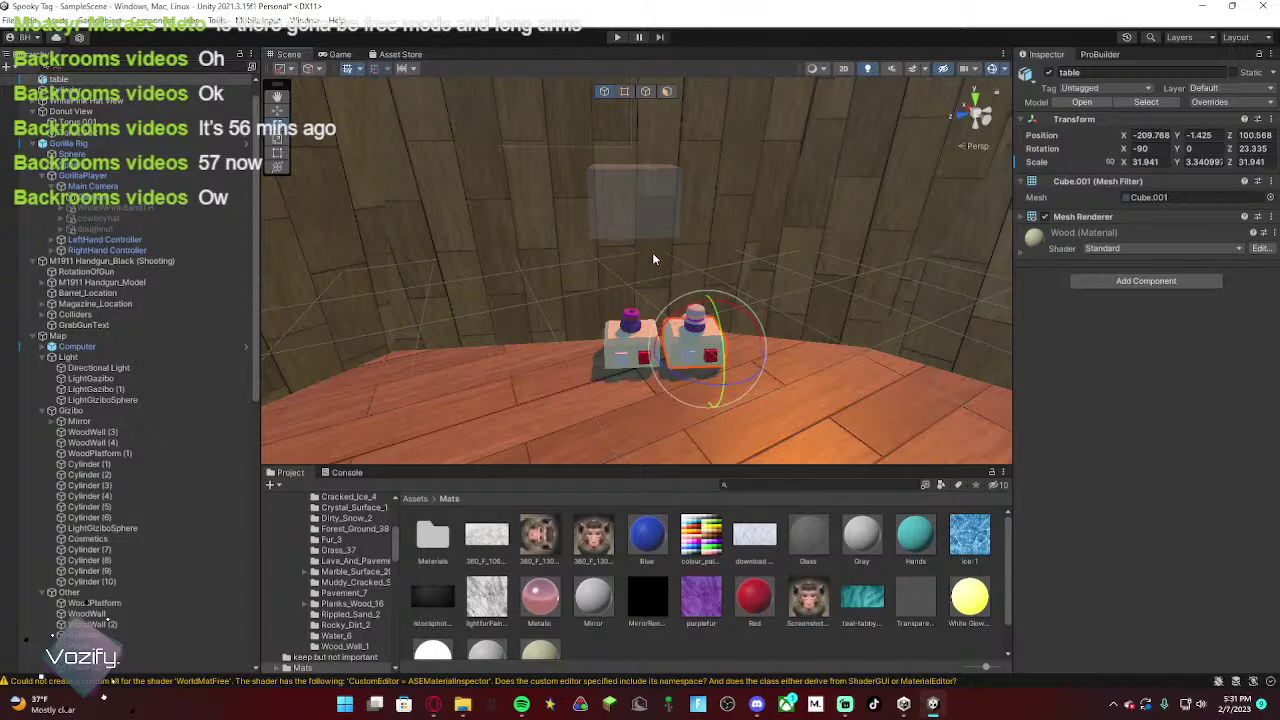
Step: Look over the forest map outside and return to the cosmetics stands
right_drag(638, 265, 250, 235)
key(w)
key(s)
key(w)
click(765, 711)
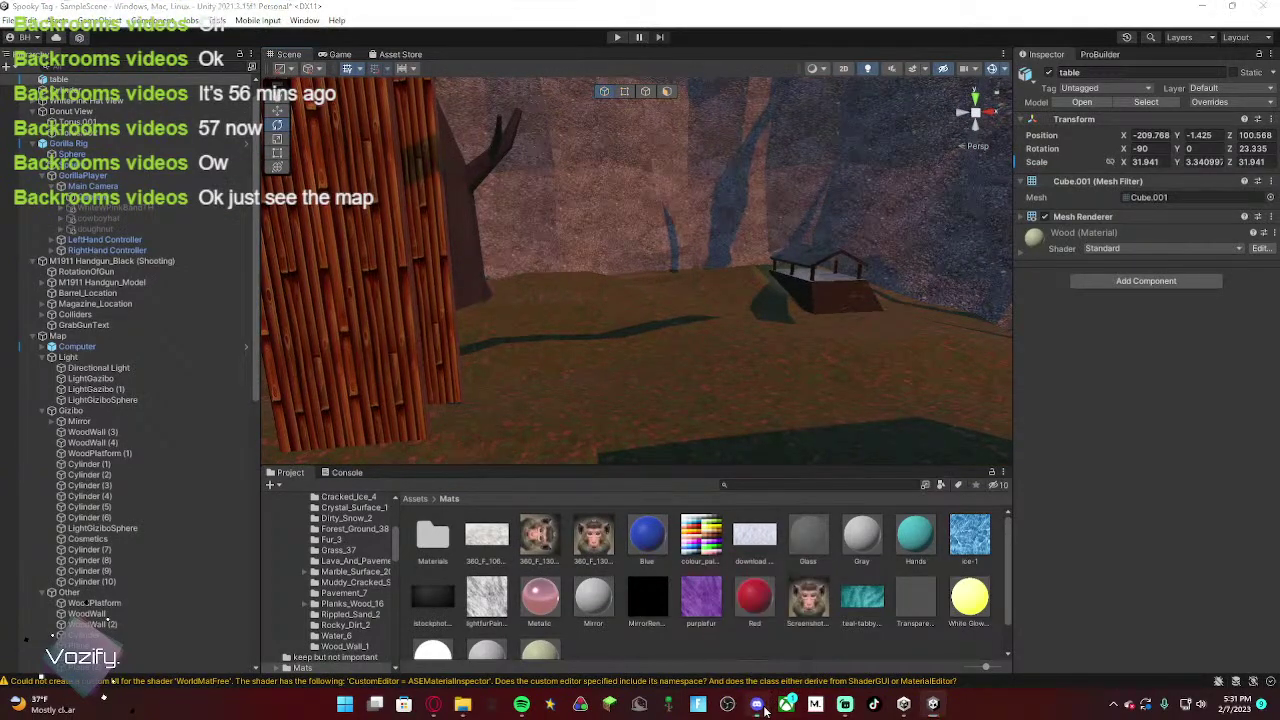
right_drag(683, 309, 892, 217)
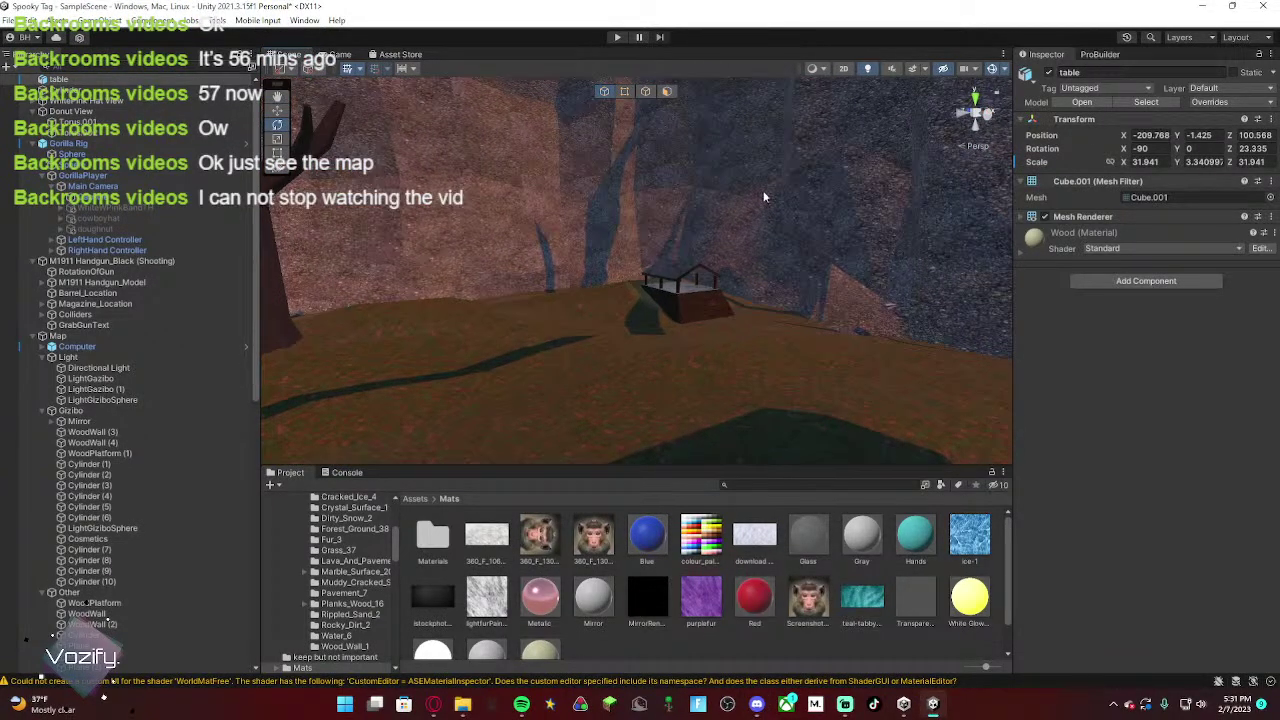
right_drag(763, 194, 622, 412)
key(w)
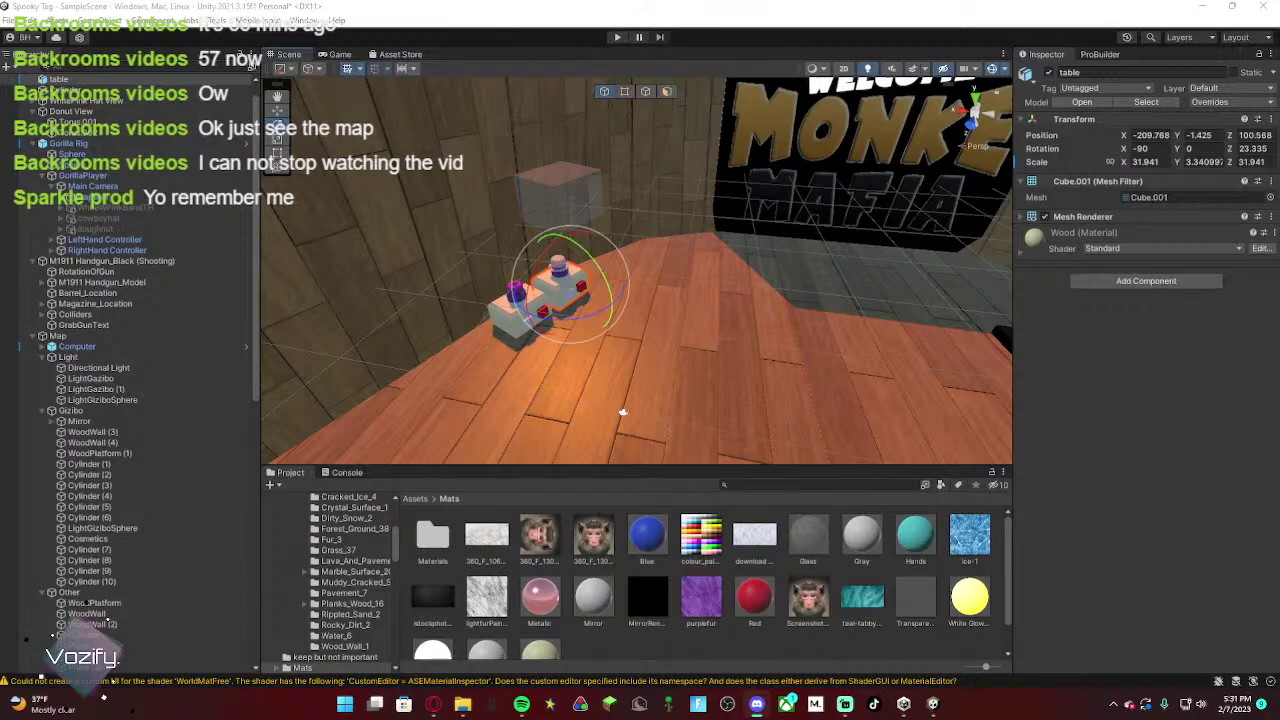
key(alt+Tab)
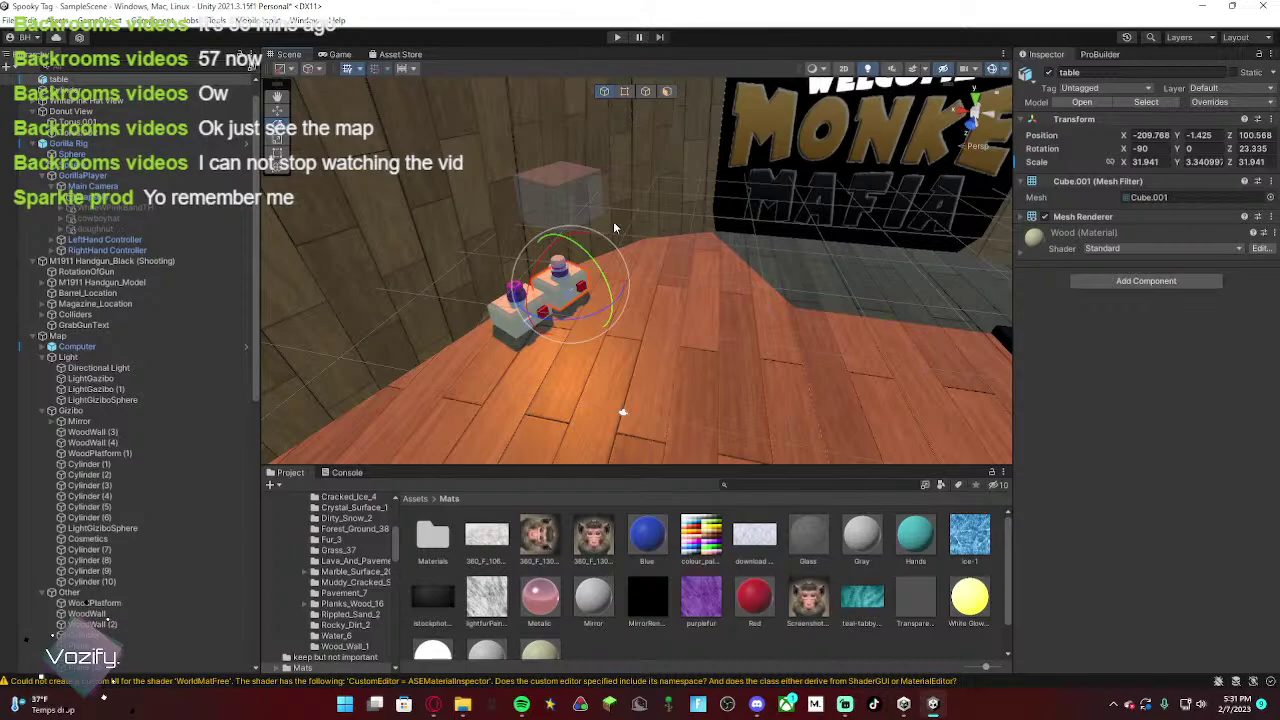
Step: Move the glass cube above the doughnut stand and scale it down to about 0.52 × 0.55 × 0.73
click(588, 204)
right_drag(666, 257, 770, 250)
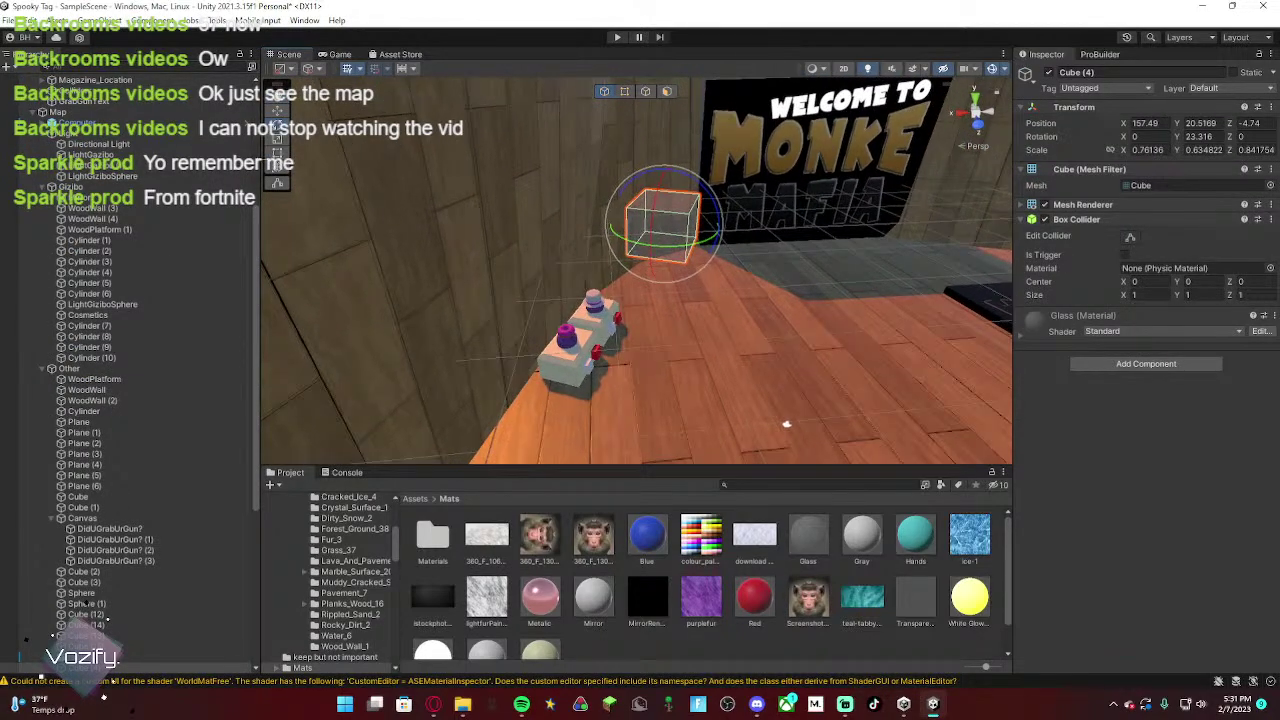
click(280, 112)
right_drag(606, 238, 674, 243)
drag(661, 209, 565, 203)
right_drag(565, 203, 738, 205)
drag(629, 202, 699, 202)
right_drag(704, 208, 547, 170)
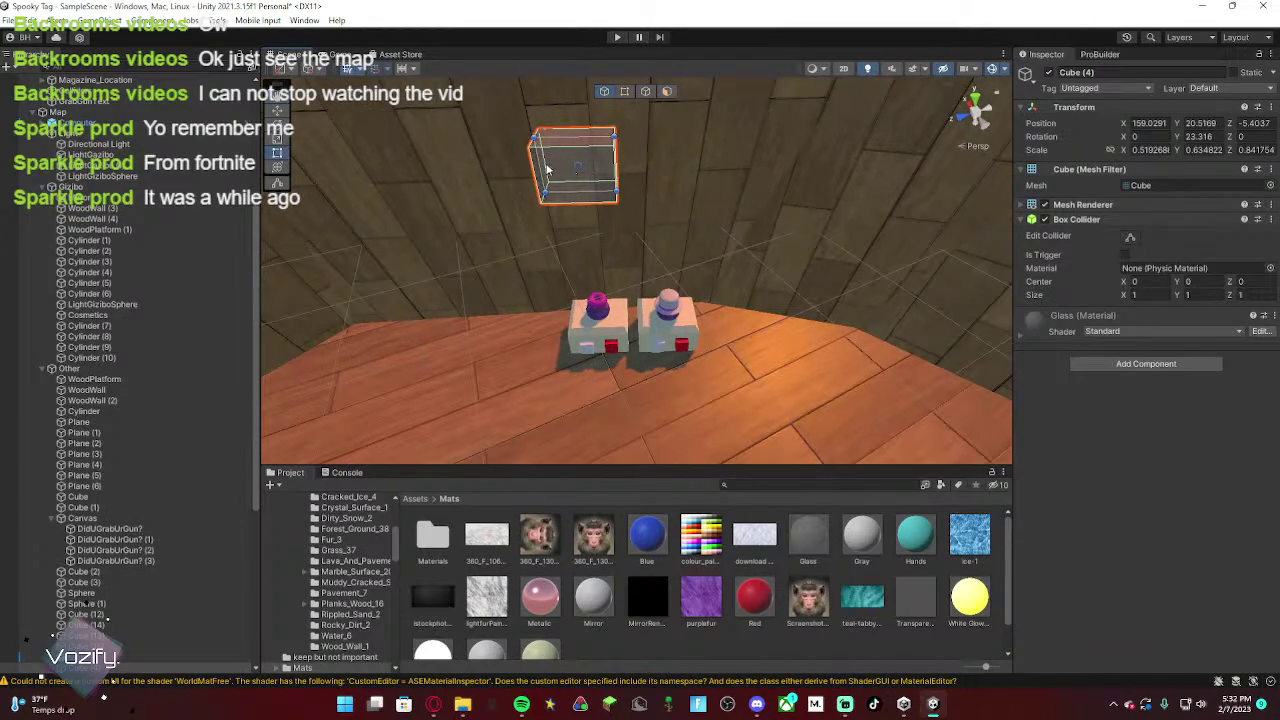
drag(540, 168, 622, 160)
right_drag(637, 170, 350, 109)
Step: Lower the glass cube onto the top of the doughnut stand, to a Y position of about 18.3
click(275, 113)
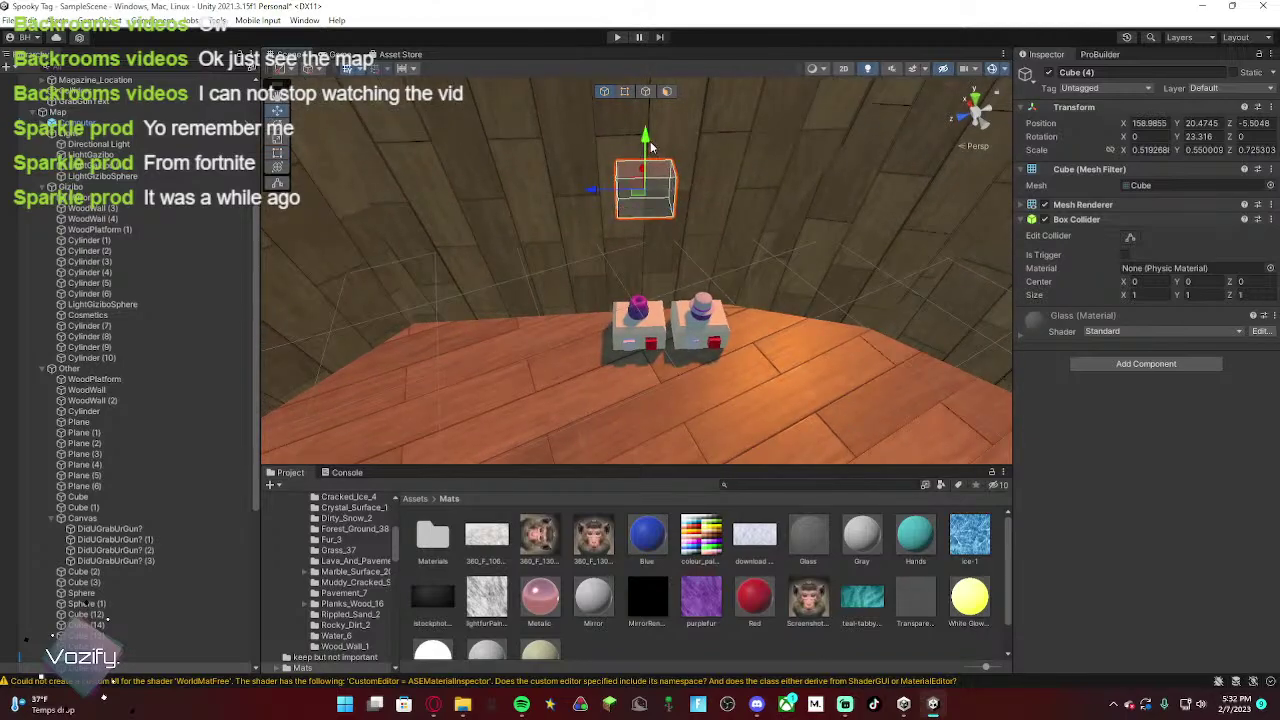
drag(646, 146, 646, 156)
click(660, 327)
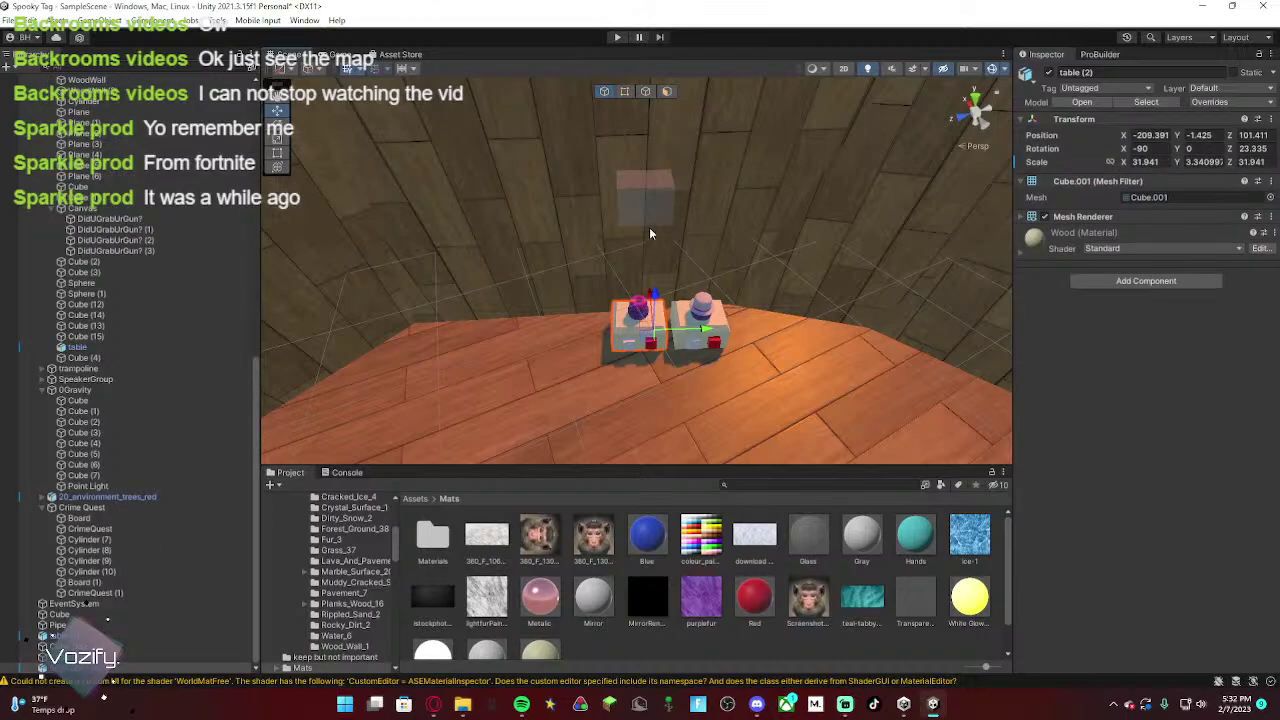
click(644, 198)
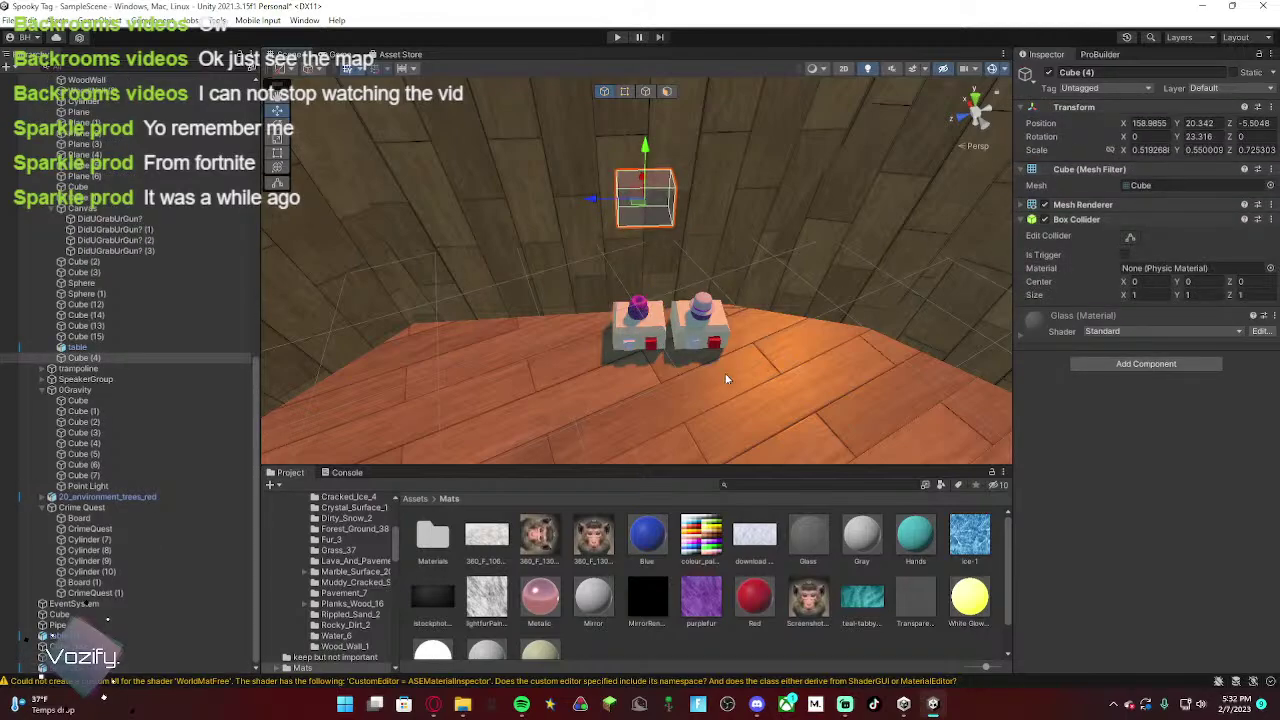
drag(647, 155, 647, 257)
right_drag(650, 335, 672, 220)
key(w)
key(a)
key(s)
key(w)
key(s)
key(w)
drag(670, 232, 670, 249)
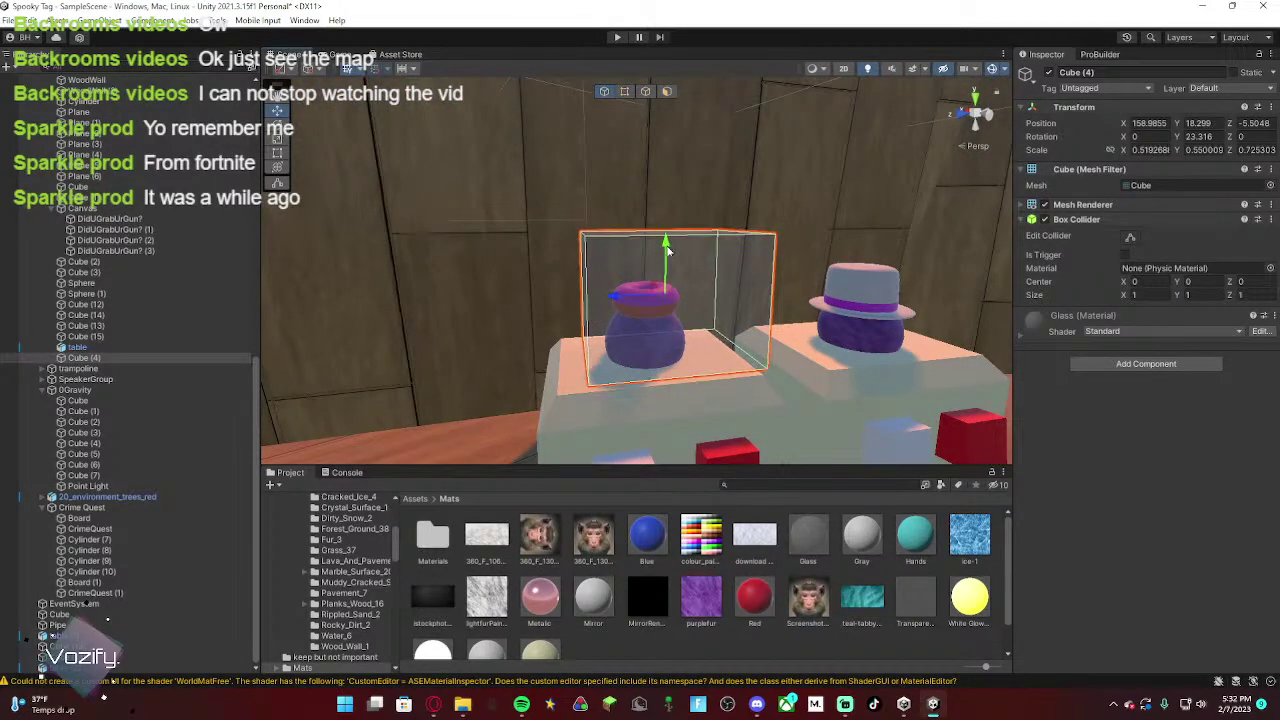
key(s)
Step: Centre the glass cube horizontally around the doughnut display, at about X 159.05 and Z -5.45
right_drag(670, 249, 1010, 480)
key(a)
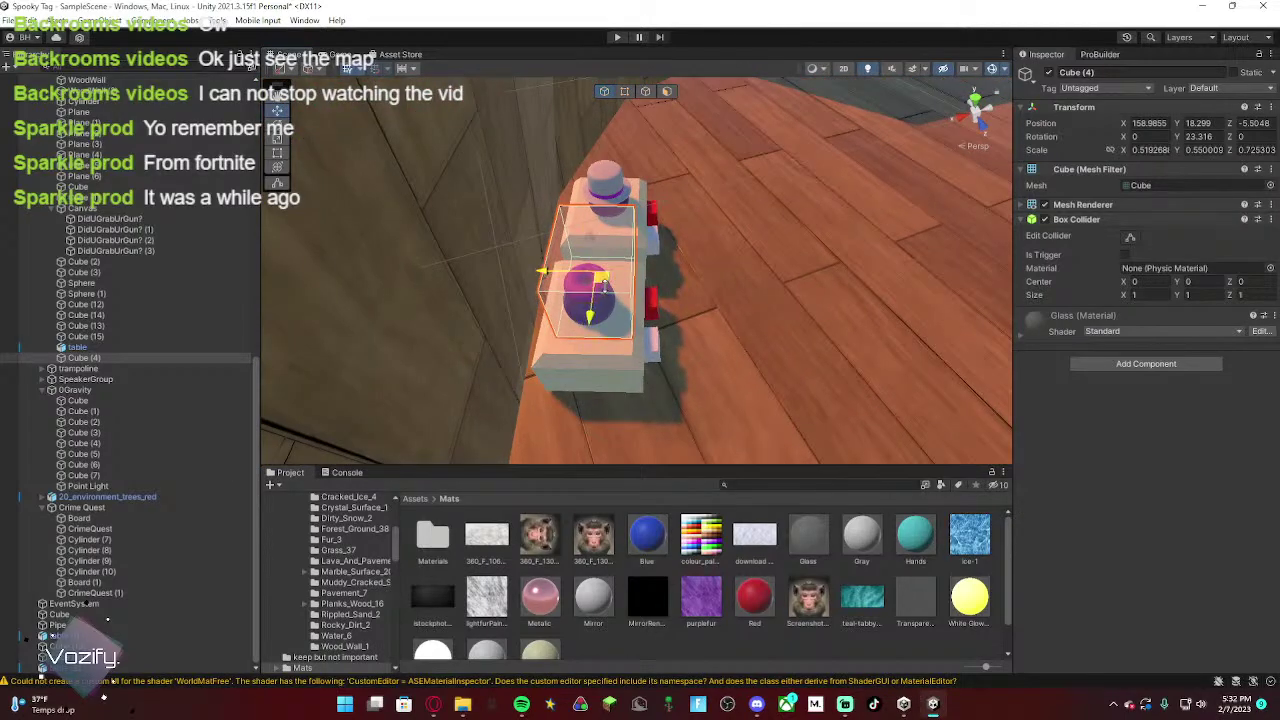
drag(602, 268, 981, 363)
right_drag(981, 363, 996, 370)
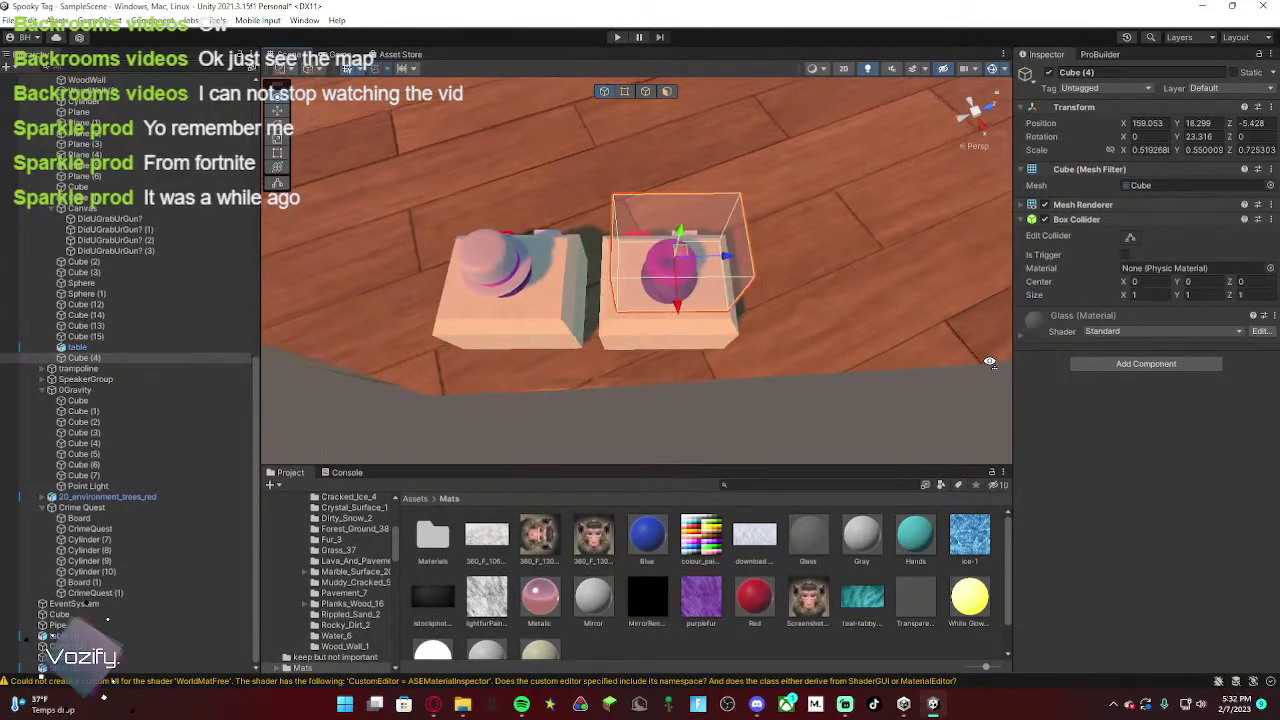
drag(732, 260, 494, 250)
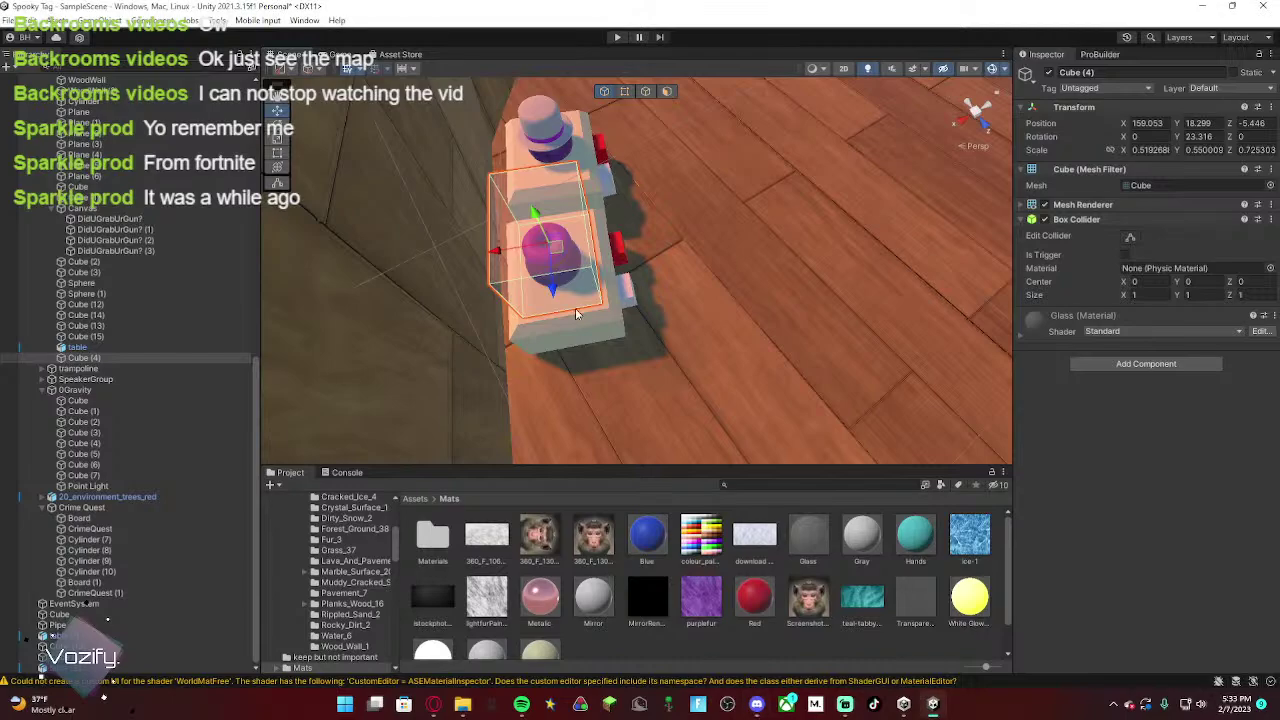
Step: Lower the top of the glass cube so that its Y scale is about 0.43
right_drag(753, 289, 370, 98)
key(w)
key(s)
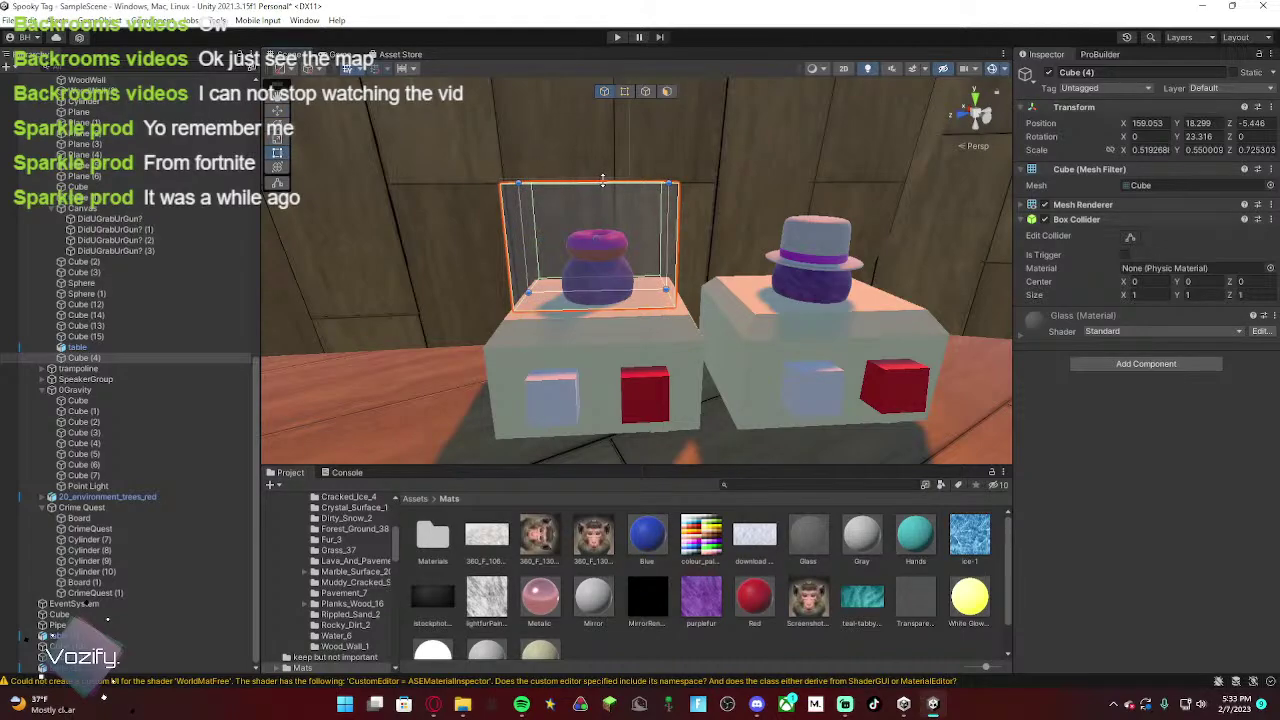
drag(602, 178, 598, 210)
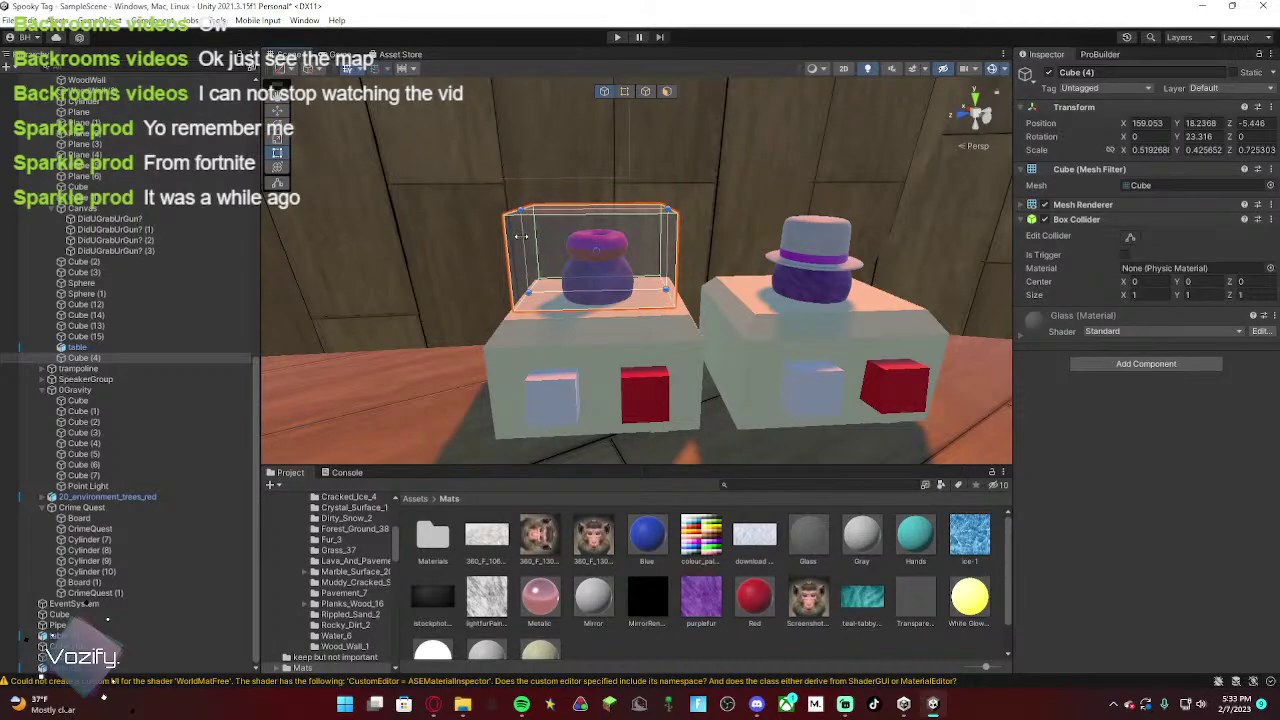
drag(520, 236, 538, 237)
key(ctrl+z)
Step: Narrow the glass cube around the doughnut to a Z scale of about 0.53
click(283, 142)
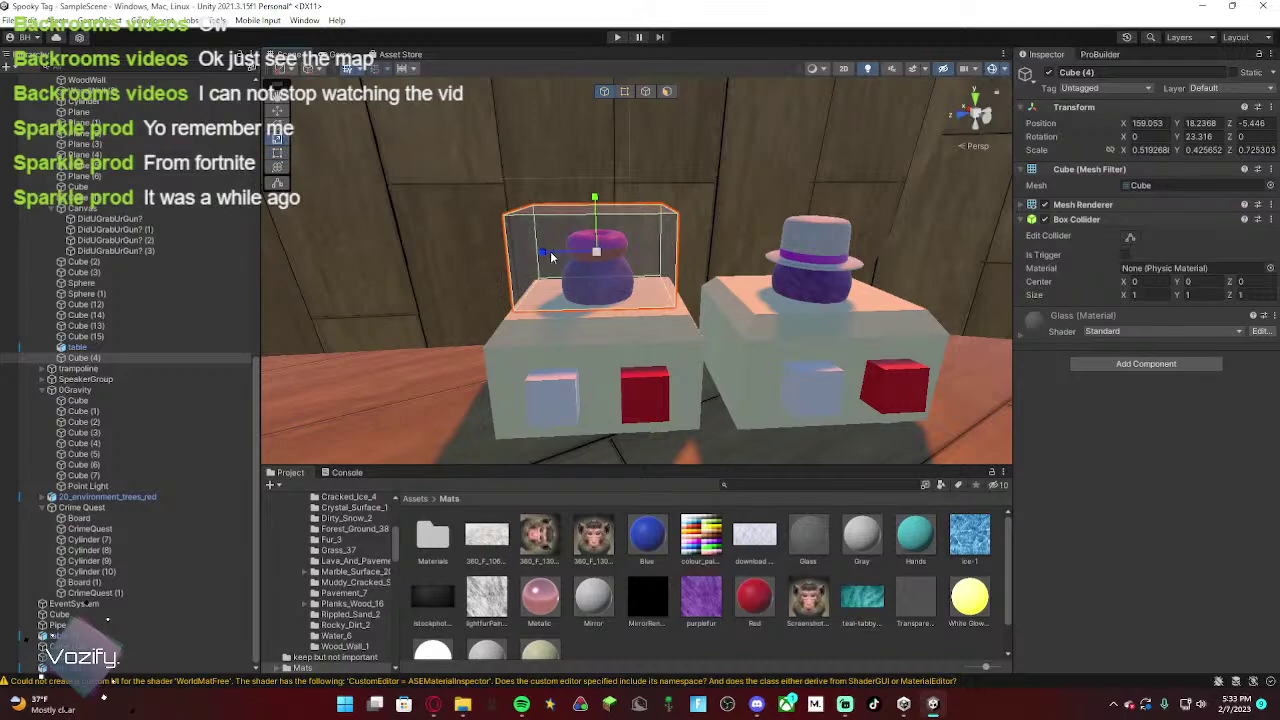
drag(551, 257, 567, 253)
mouse_move(568, 253)
right_down()
mouse_move(549, 267)
mouse_move(546, 253)
right_up()
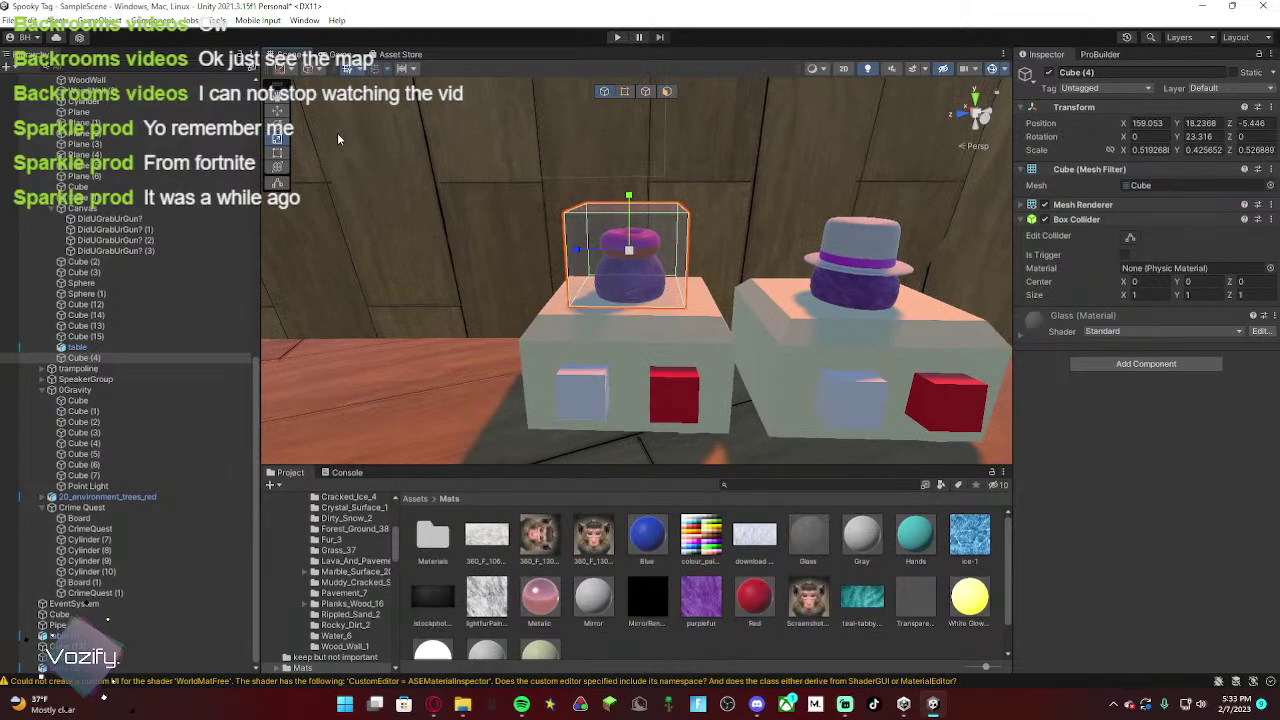
Step: Try to nudge the glass cube slightly sideways along its Z axis over the doughnut
click(275, 113)
mouse_move(613, 289)
right_down()
mouse_move(614, 306)
mouse_move(617, 294)
mouse_move(575, 303)
mouse_move(620, 278)
right_up()
key(w)
key(s)
key(w)
drag(585, 274, 582, 274)
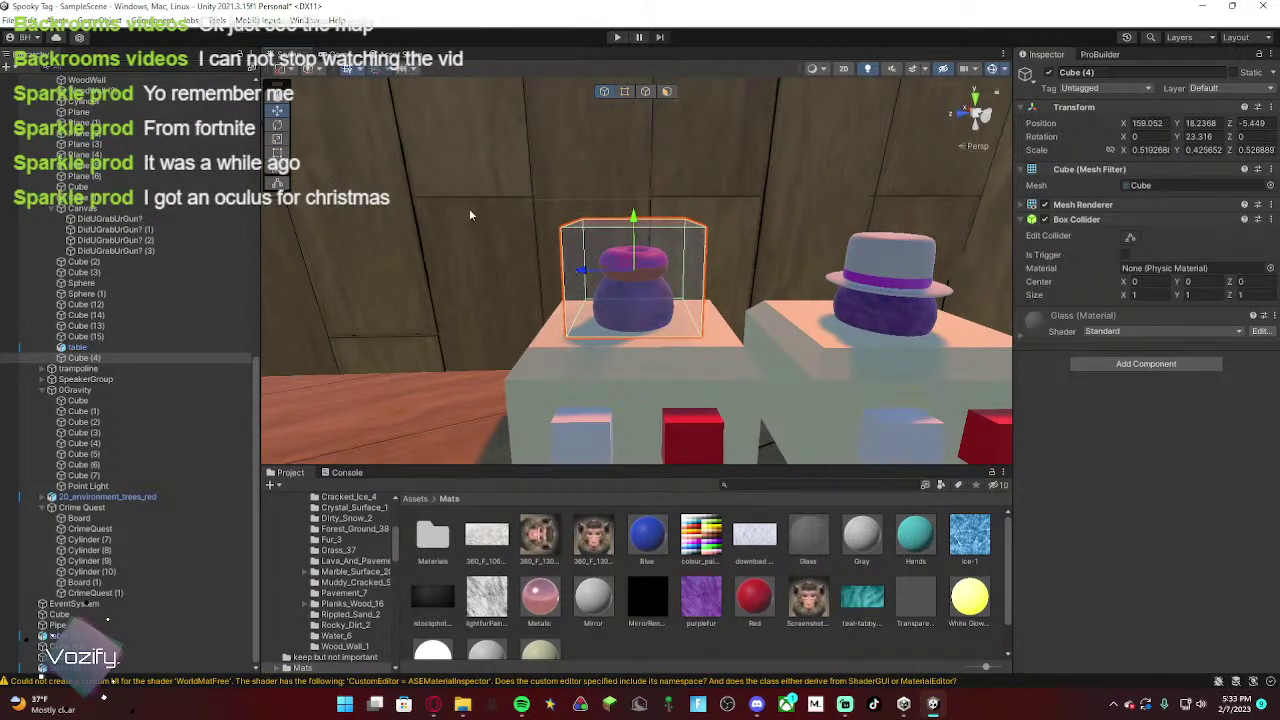
Step: Shorten the glass cube further from the top, to a Y scale of about 0.39
click(283, 150)
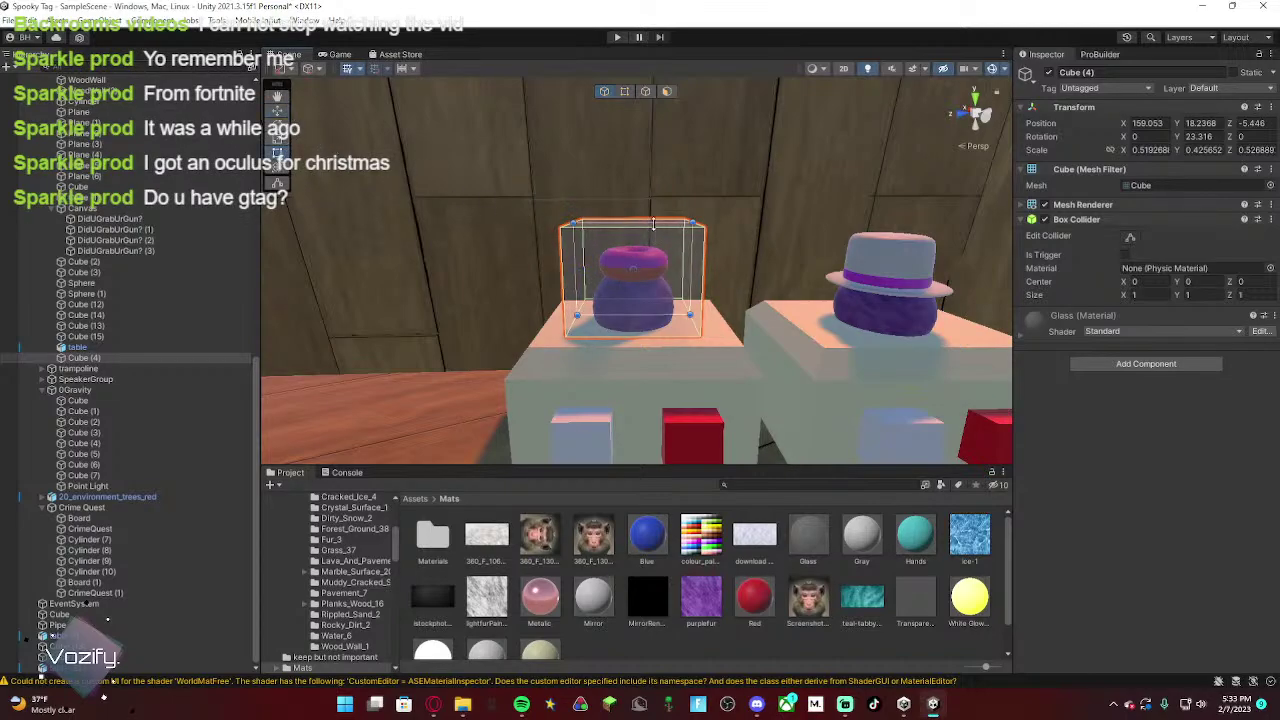
drag(653, 223, 653, 232)
right_drag(676, 248, 680, 278)
click(766, 289)
key(w)
click(664, 234)
click(665, 267)
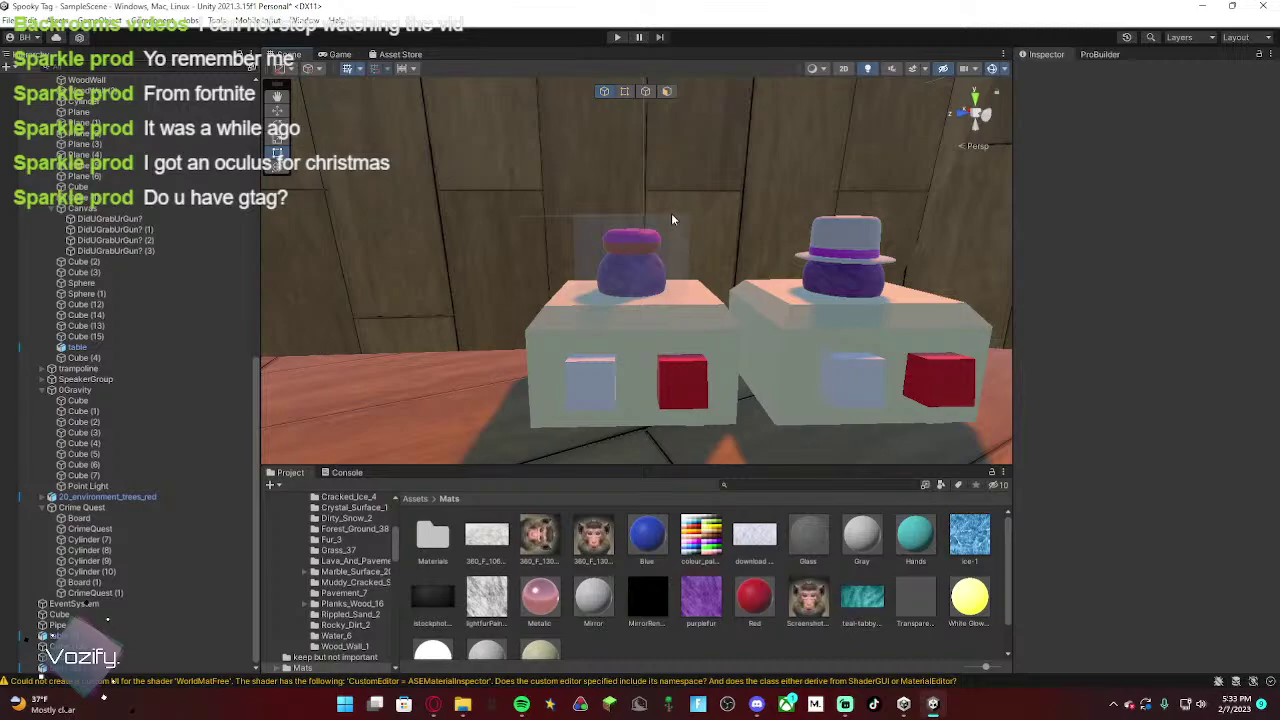
click(678, 258)
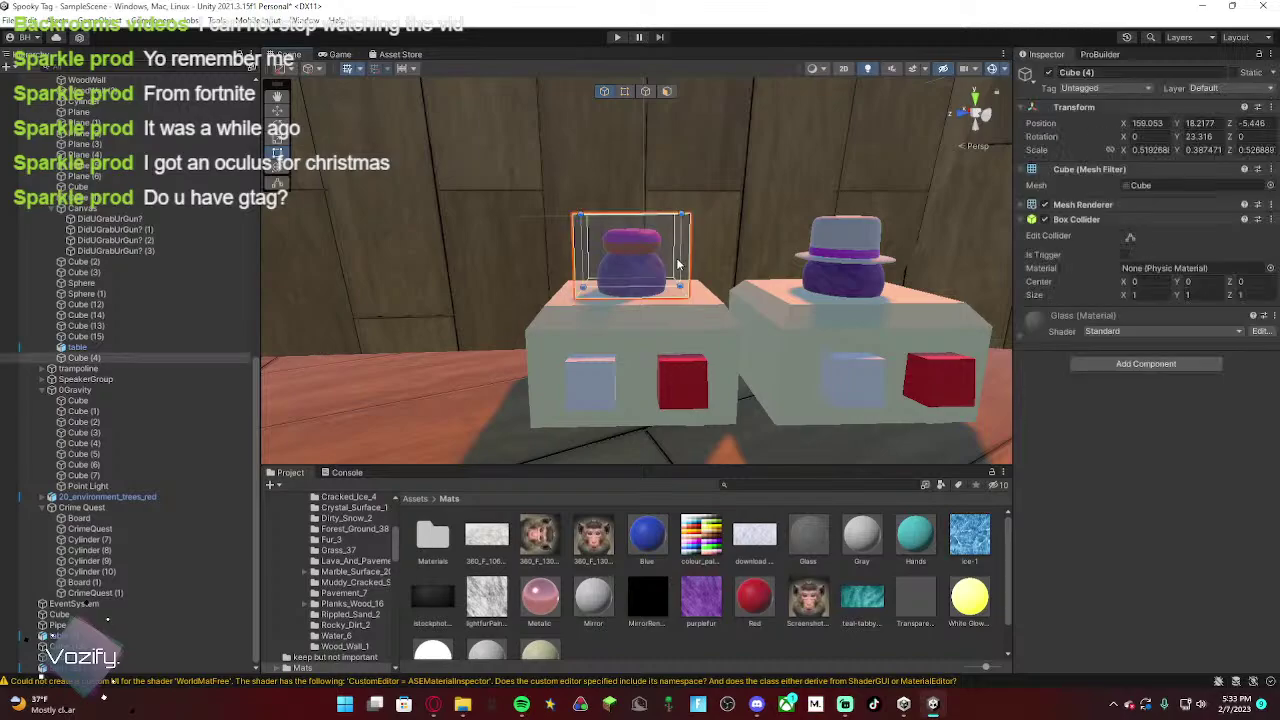
Step: Adjust the opacity of the Glass material's albedo colour
click(809, 540)
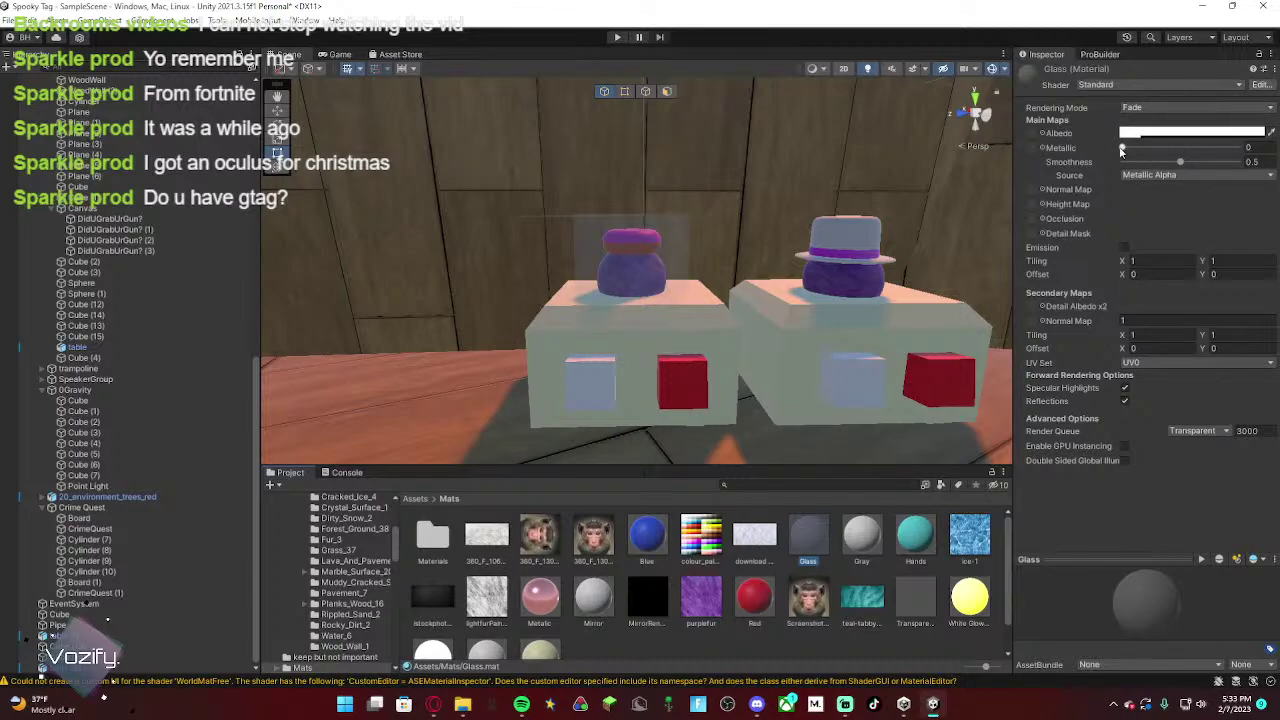
click(1150, 133)
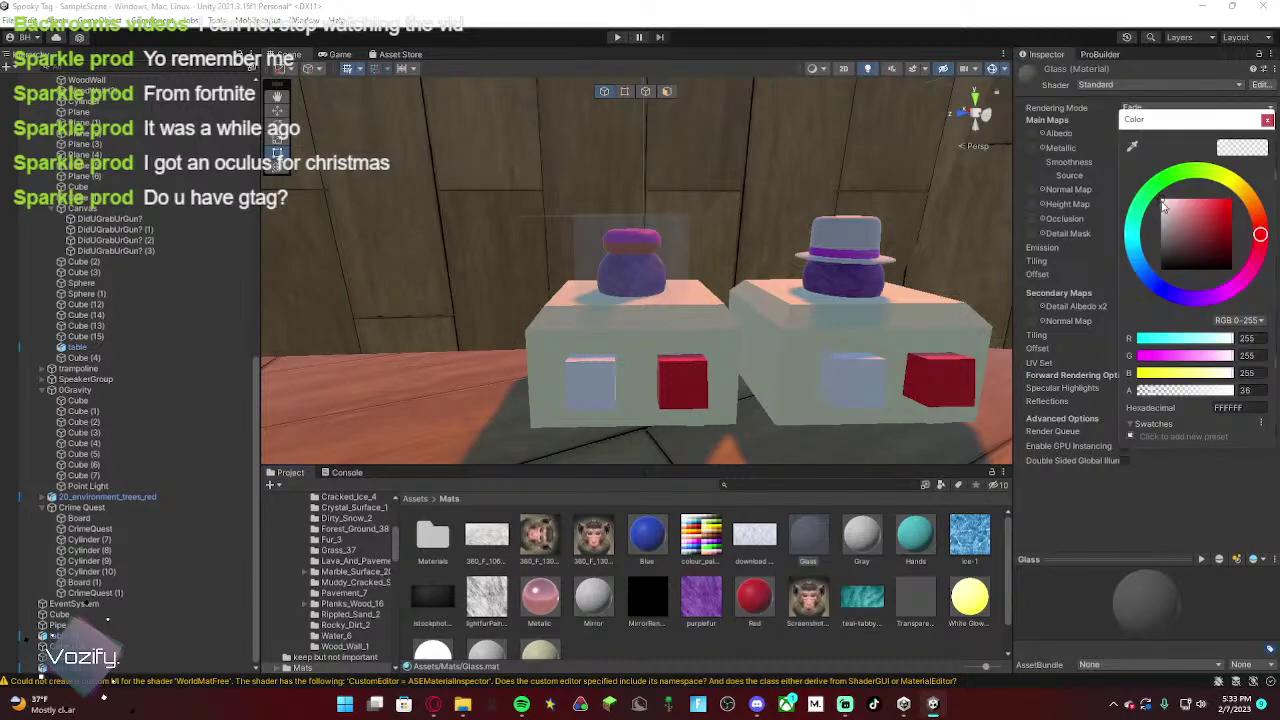
click(1151, 391)
mouse_move(1147, 395)
mouse_down()
mouse_move(1195, 400)
mouse_move(1150, 405)
mouse_up()
click(1138, 524)
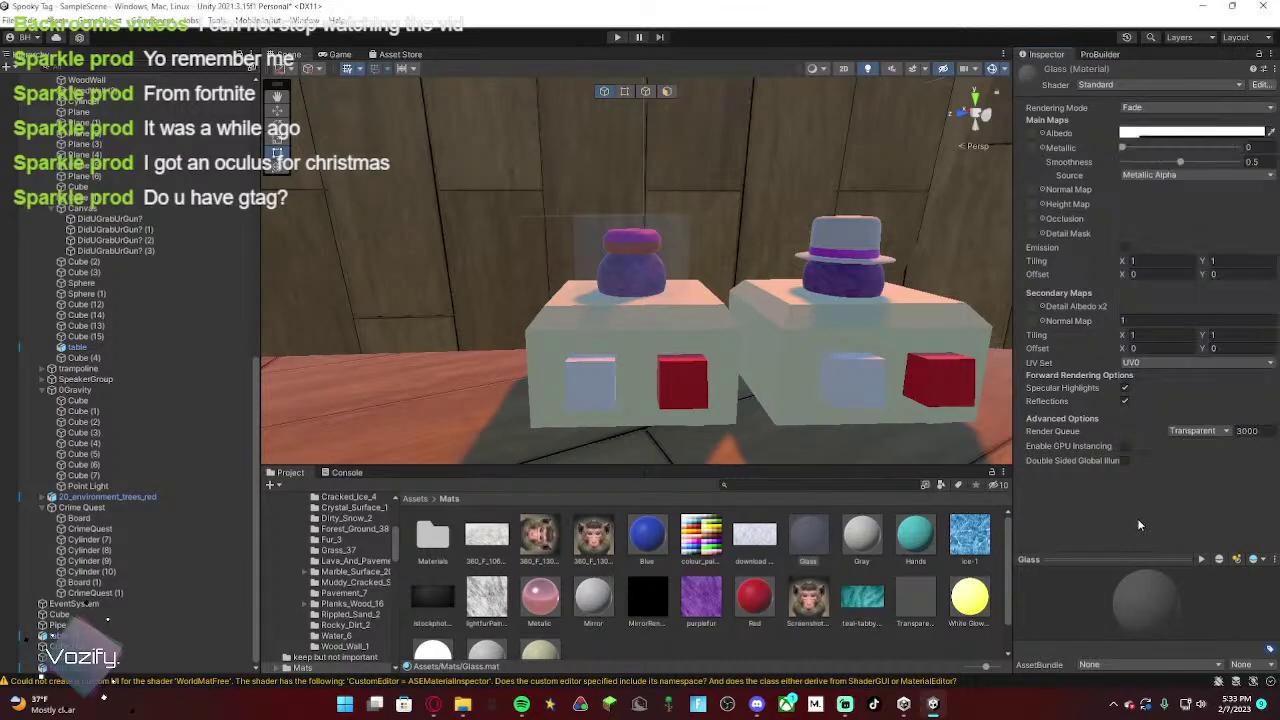
Step: Examine the glass cube around the doughnut from several sides and find its object in the scene hierarchy
click(688, 259)
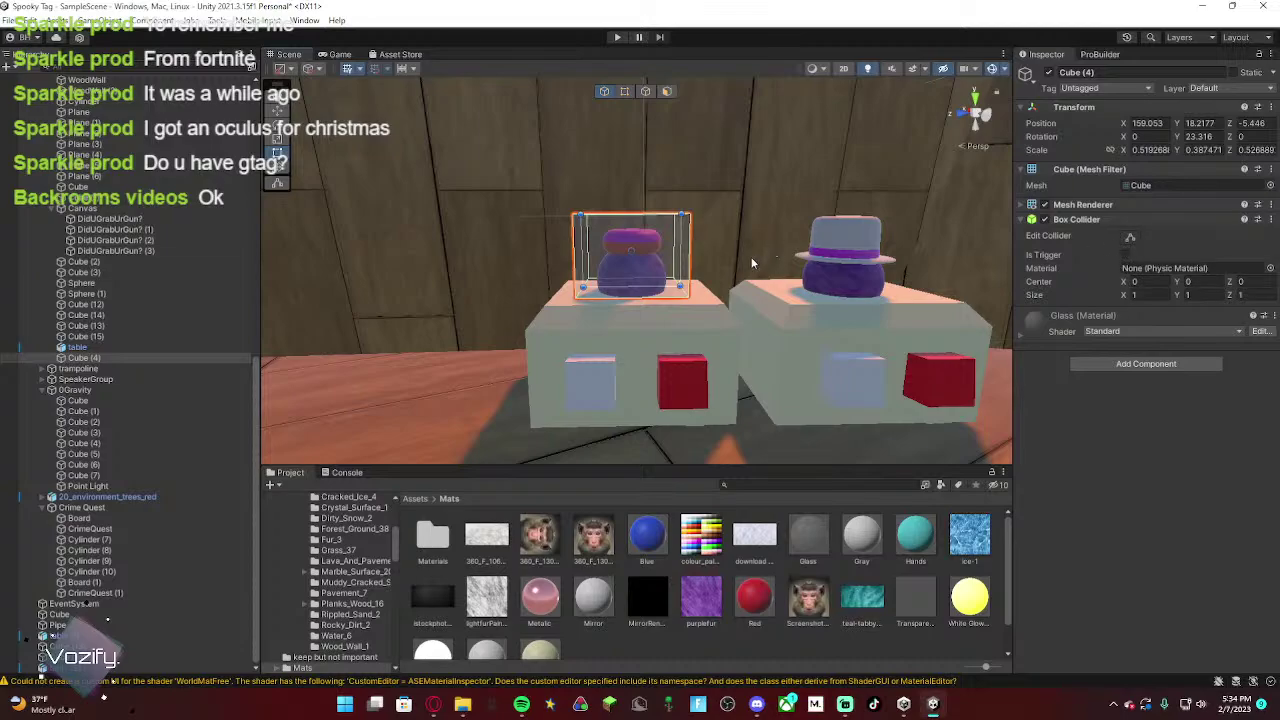
right_drag(752, 263, 709, 306)
click(791, 291)
click(652, 252)
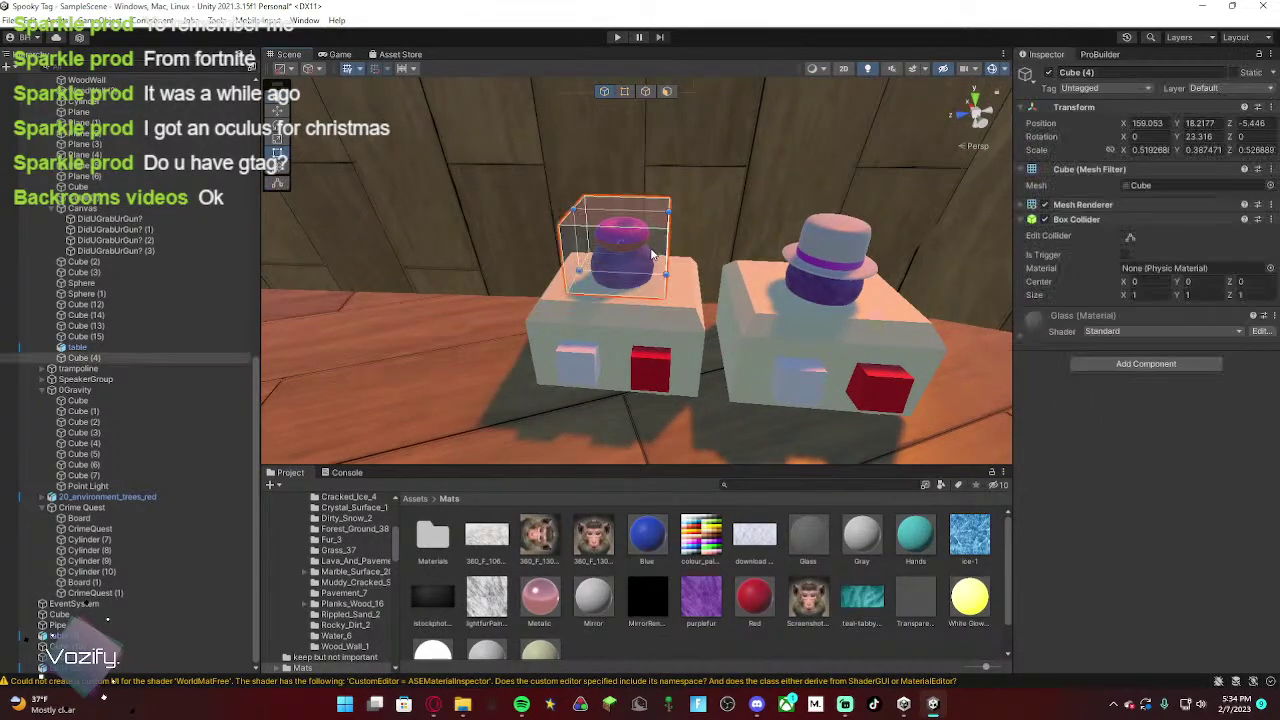
alt+drag(652, 256, 933, 300)
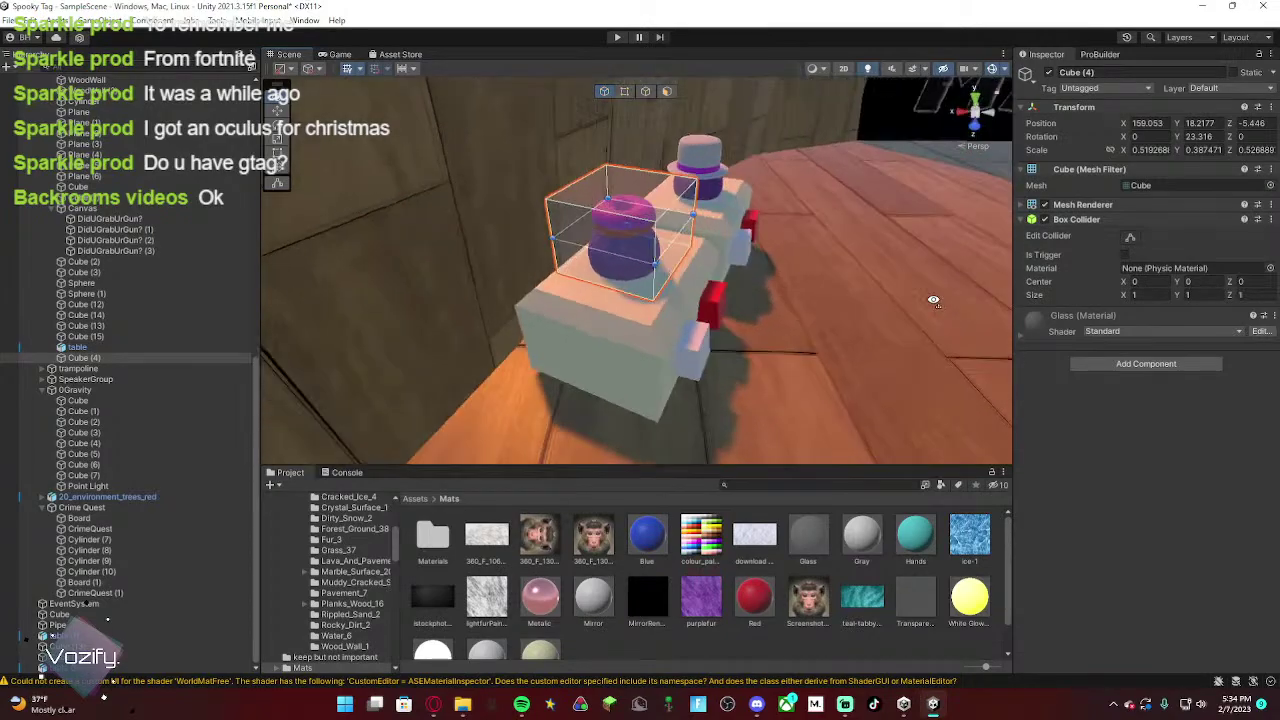
right_drag(933, 300, 643, 225)
click(802, 256)
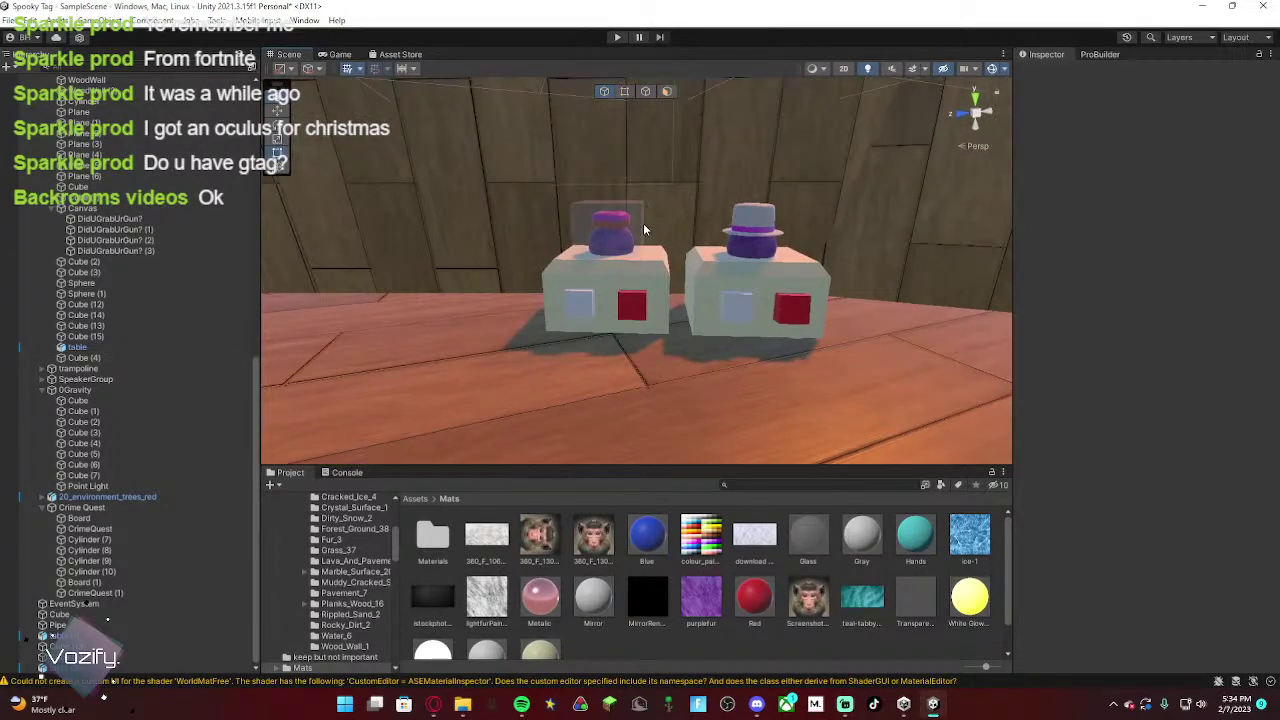
click(643, 230)
scroll(715, 209, up, 4)
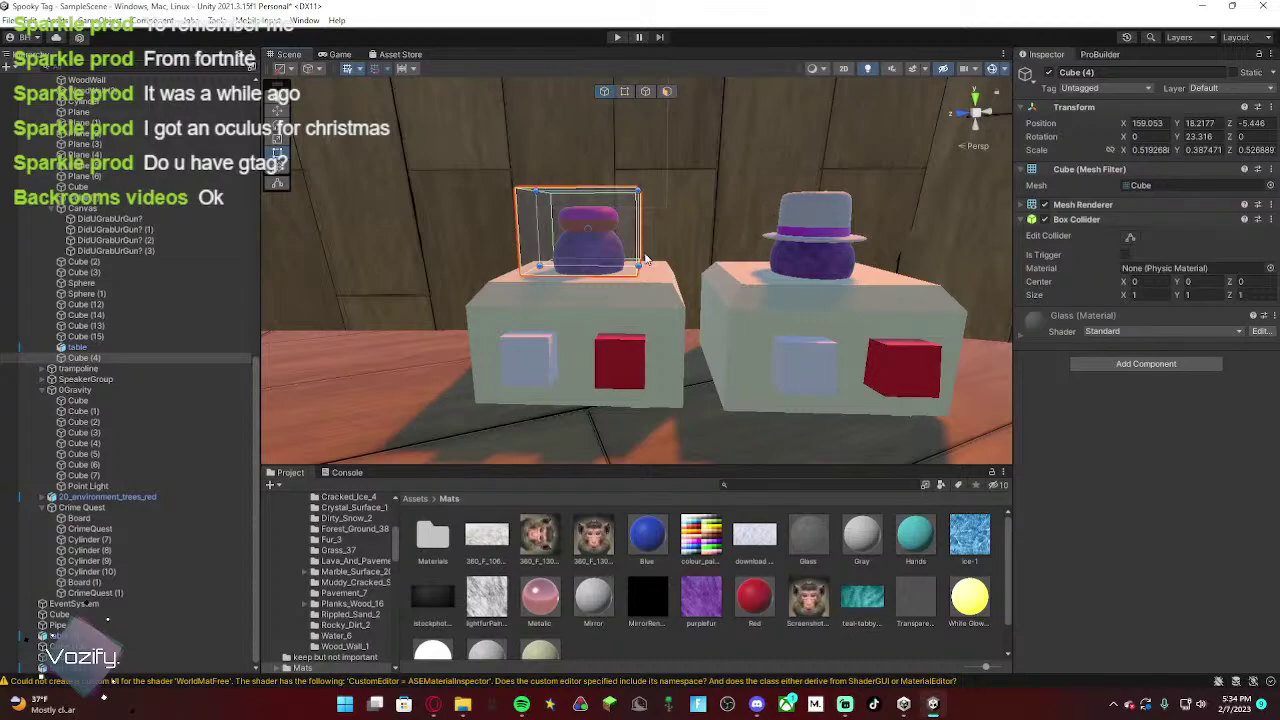
scroll(193, 419, up, 5)
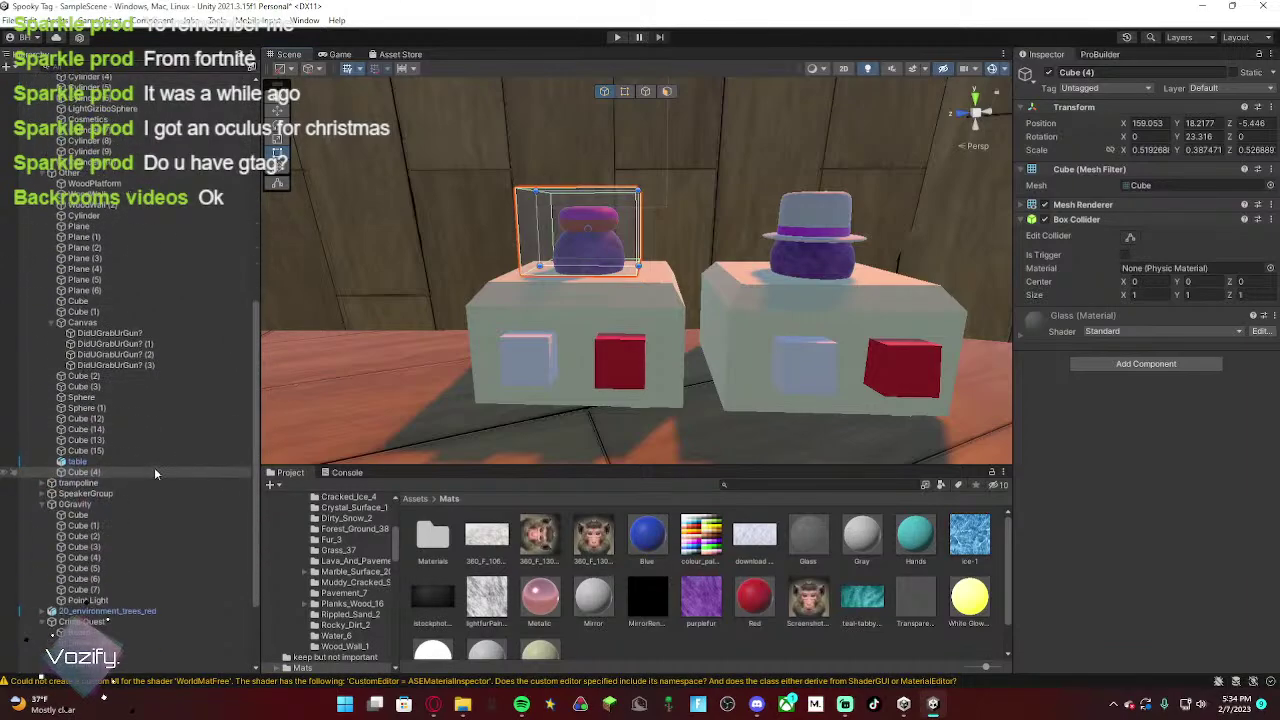
click(108, 460)
click(100, 472)
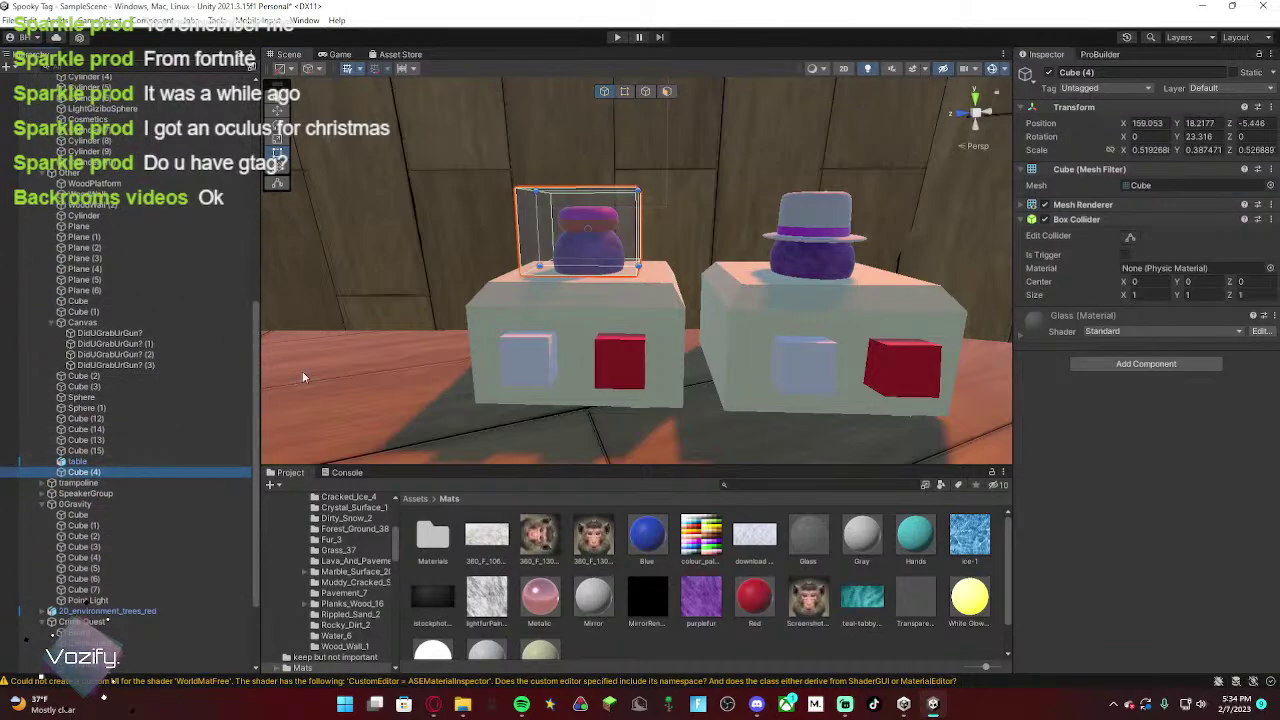
mouse_move(657, 342)
right_down()
mouse_move(663, 351)
mouse_move(618, 346)
mouse_move(663, 312)
mouse_move(676, 328)
right_up()
key(s)
key(w)
key(w)
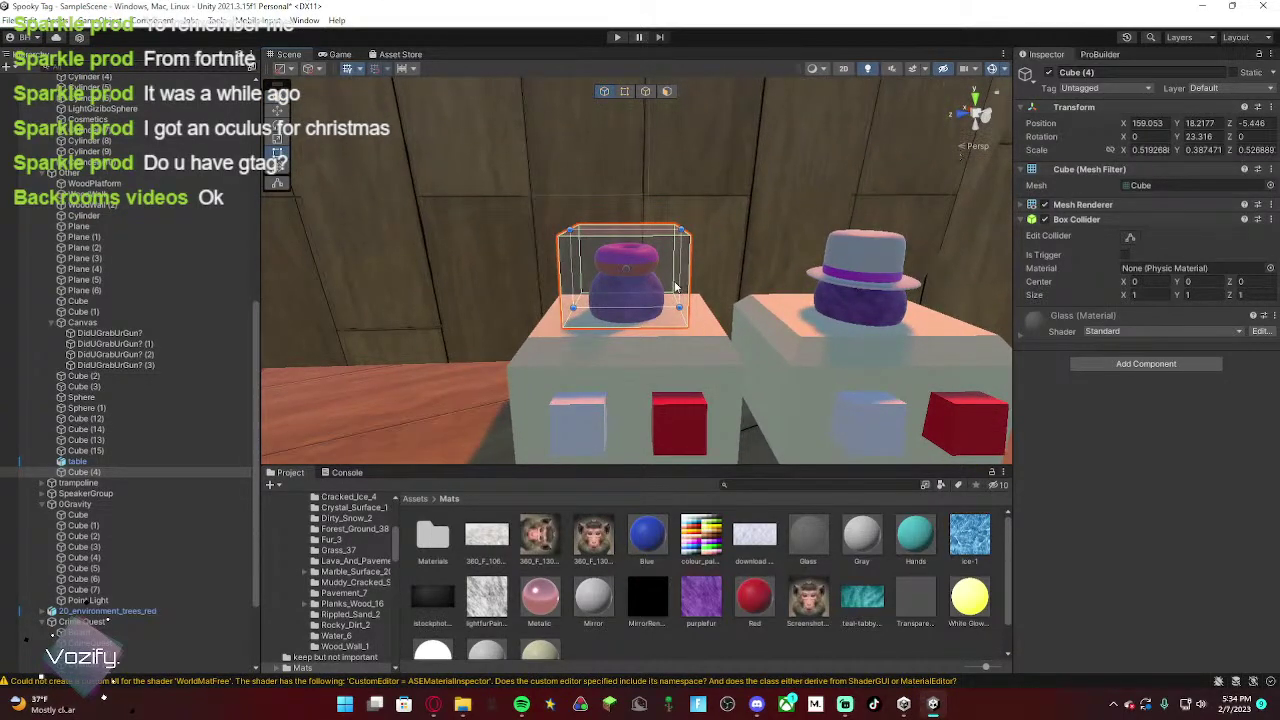
Step: Set the alpha of the Glass material's albedo colour to 51
click(800, 552)
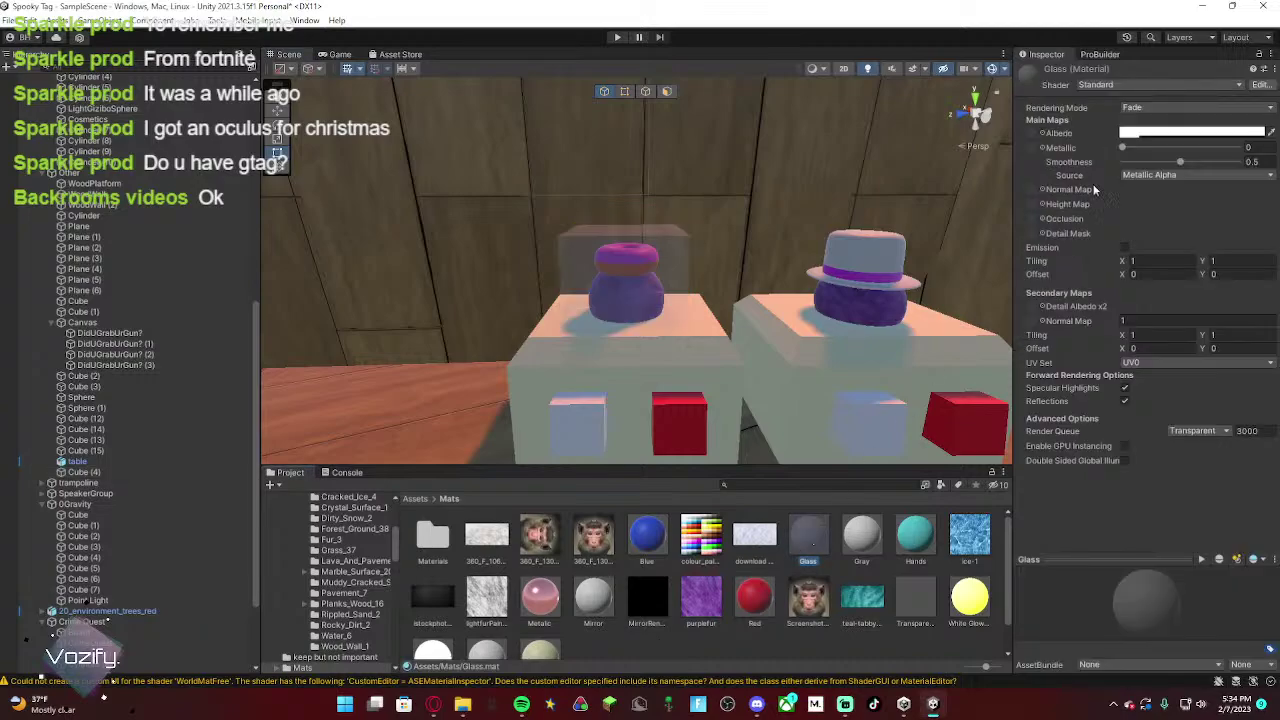
click(1150, 133)
drag(1170, 395, 1160, 396)
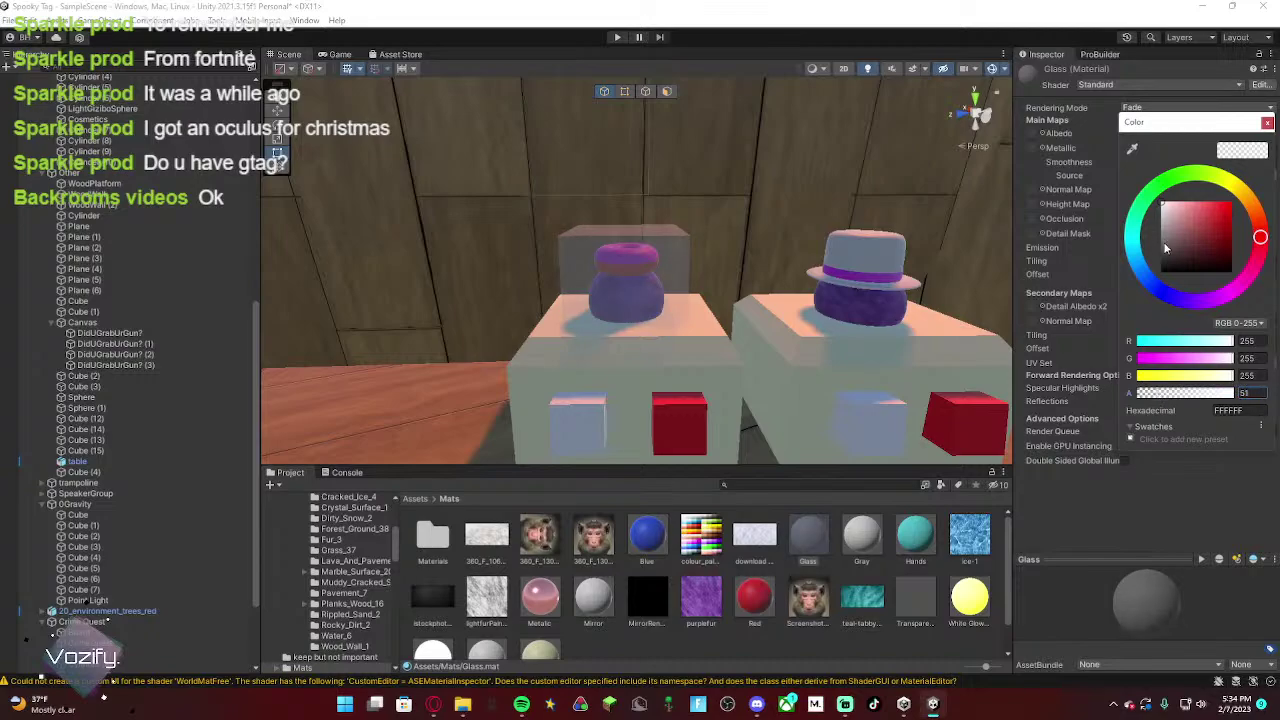
Step: Widen the glass cube toward the hat stand to a Z scale of about 0.67
click(679, 265)
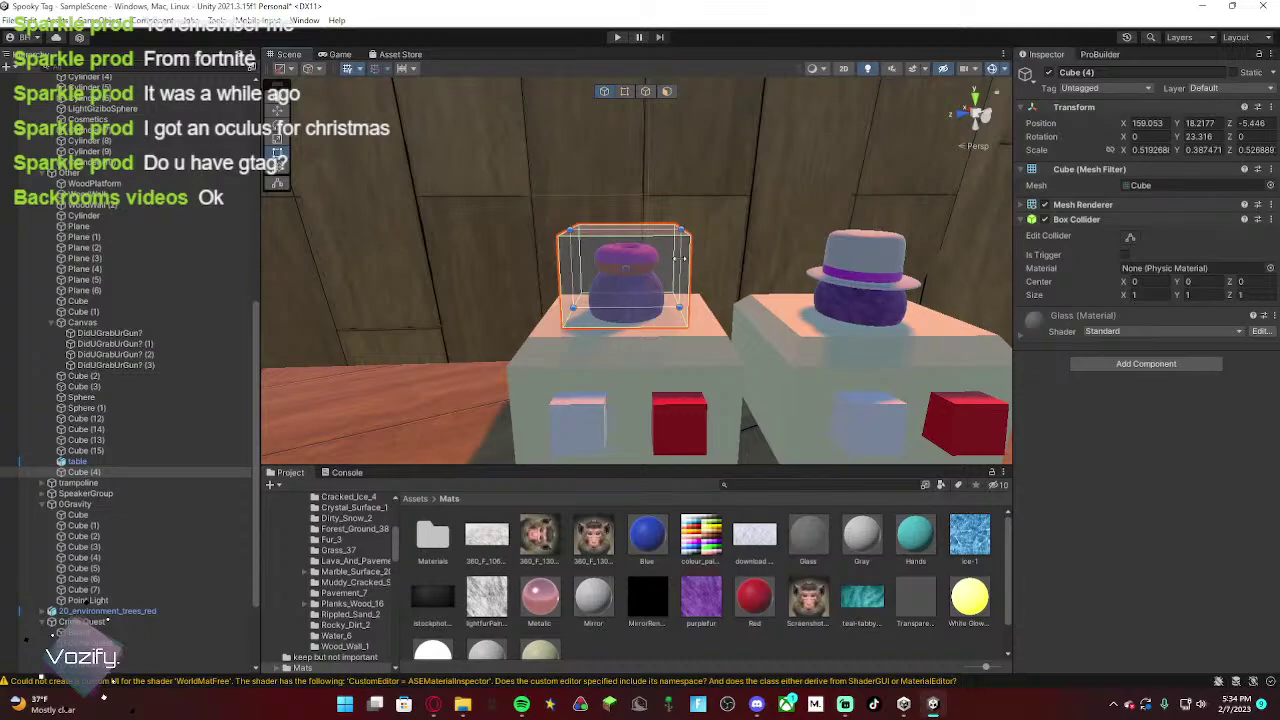
drag(679, 259, 708, 256)
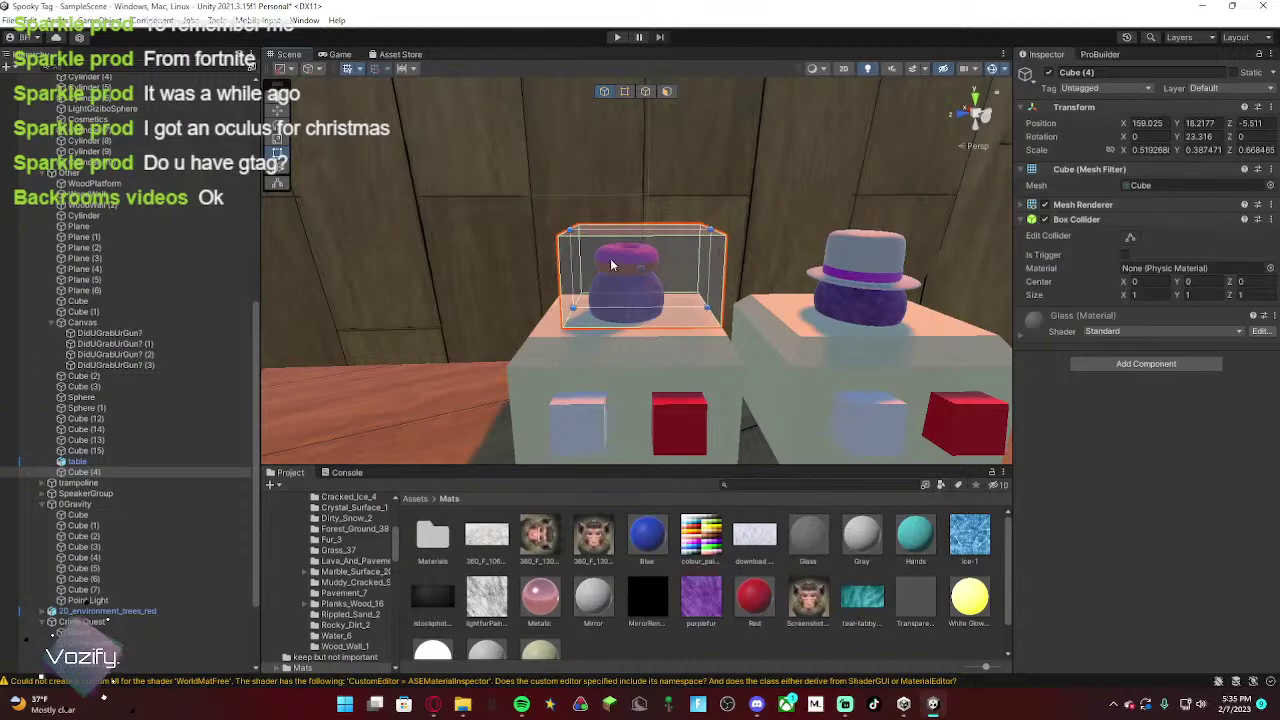
drag(570, 269, 545, 268)
alt+drag(649, 326, 726, 244)
key(ctrl+z)
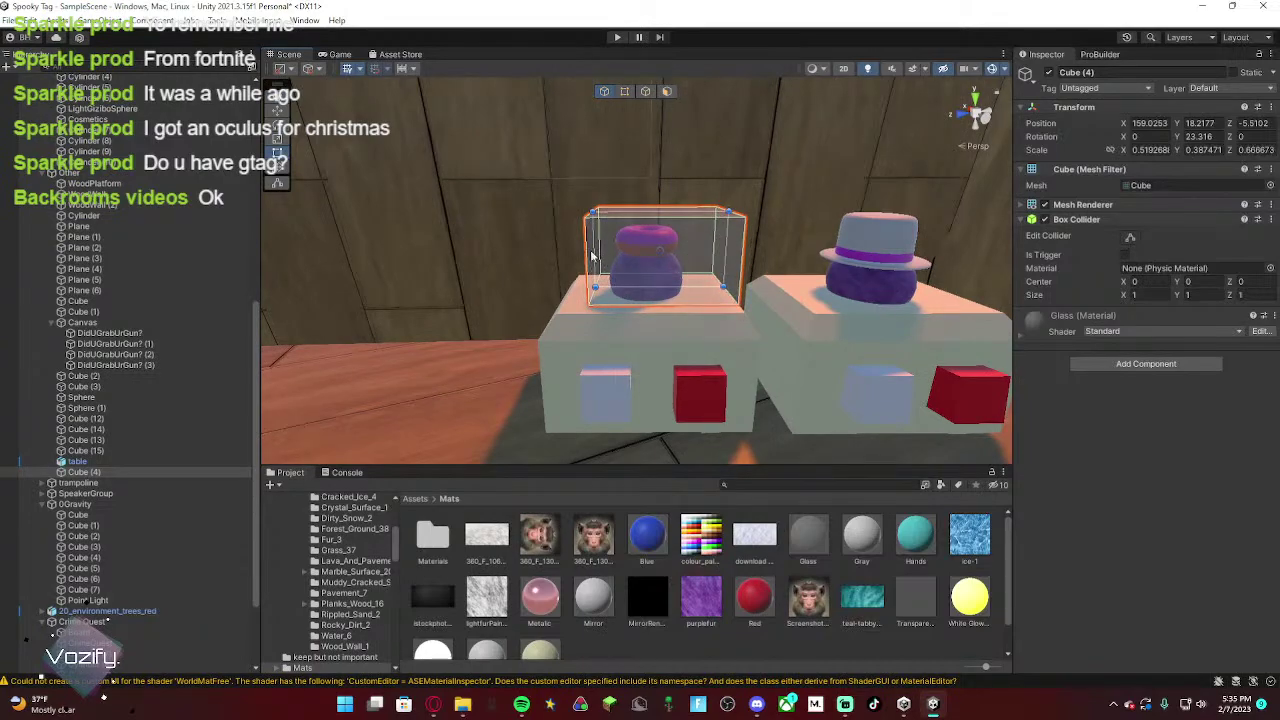
Step: Extend the glass cube on the side away from the hat stand, to a Z scale of about 0.80
drag(594, 250, 571, 248)
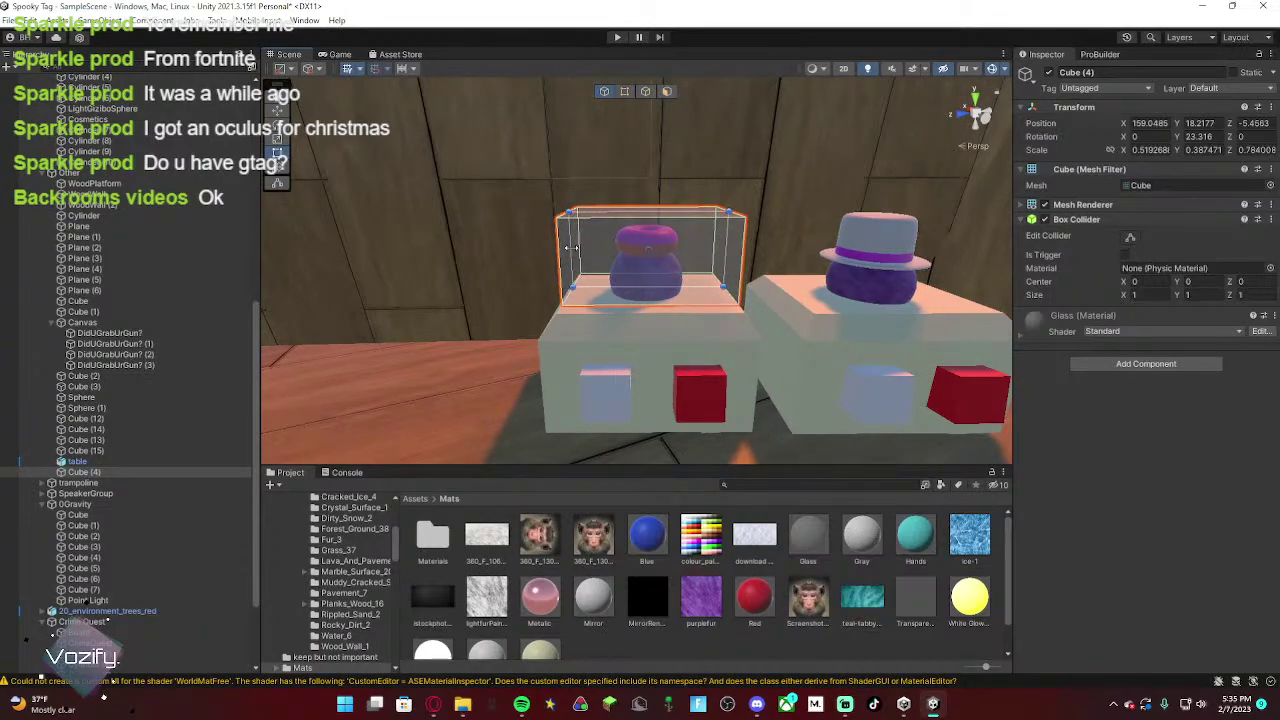
right_drag(615, 289, 669, 396)
drag(628, 234, 613, 233)
right_drag(635, 250, 614, 219)
key(d)
key(a)
key(d)
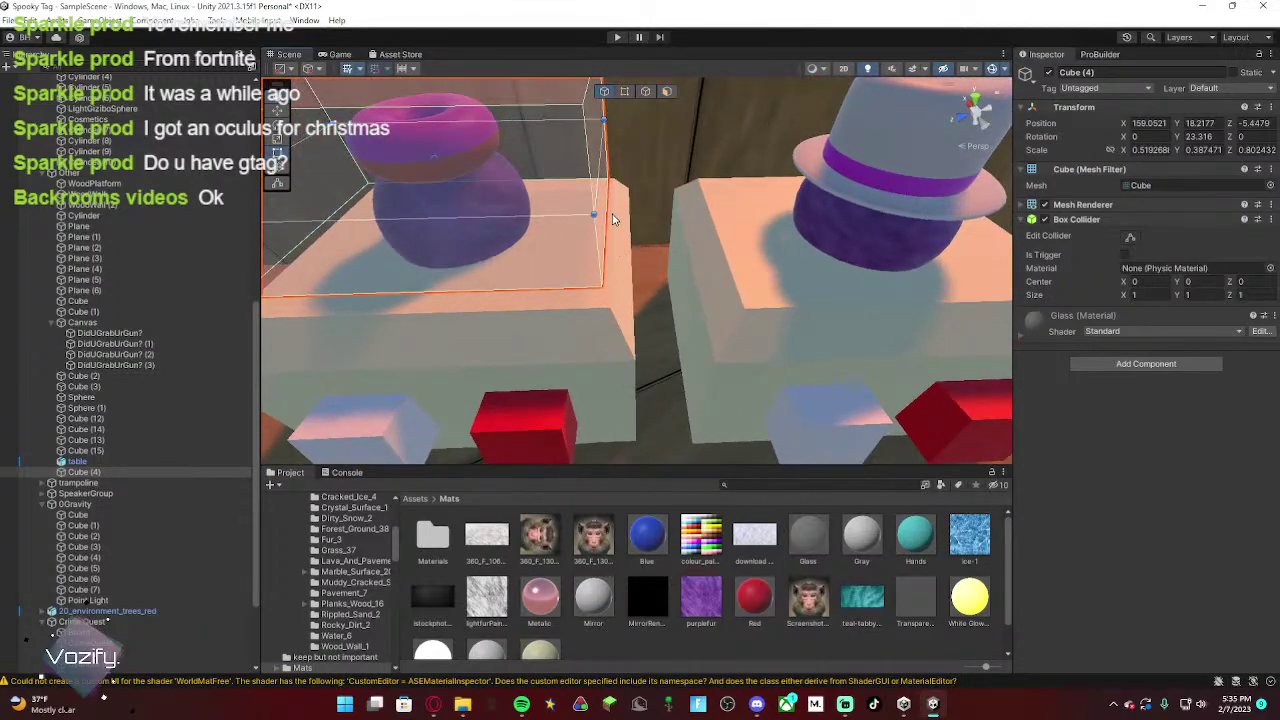
Step: Stretch the glass cube slightly toward the hat stand, and toward the buttons and the wall, to about 0.59 X and 0.82 Z scale
drag(597, 187, 607, 188)
key(d)
right_drag(607, 192, 597, 233)
drag(590, 232, 578, 225)
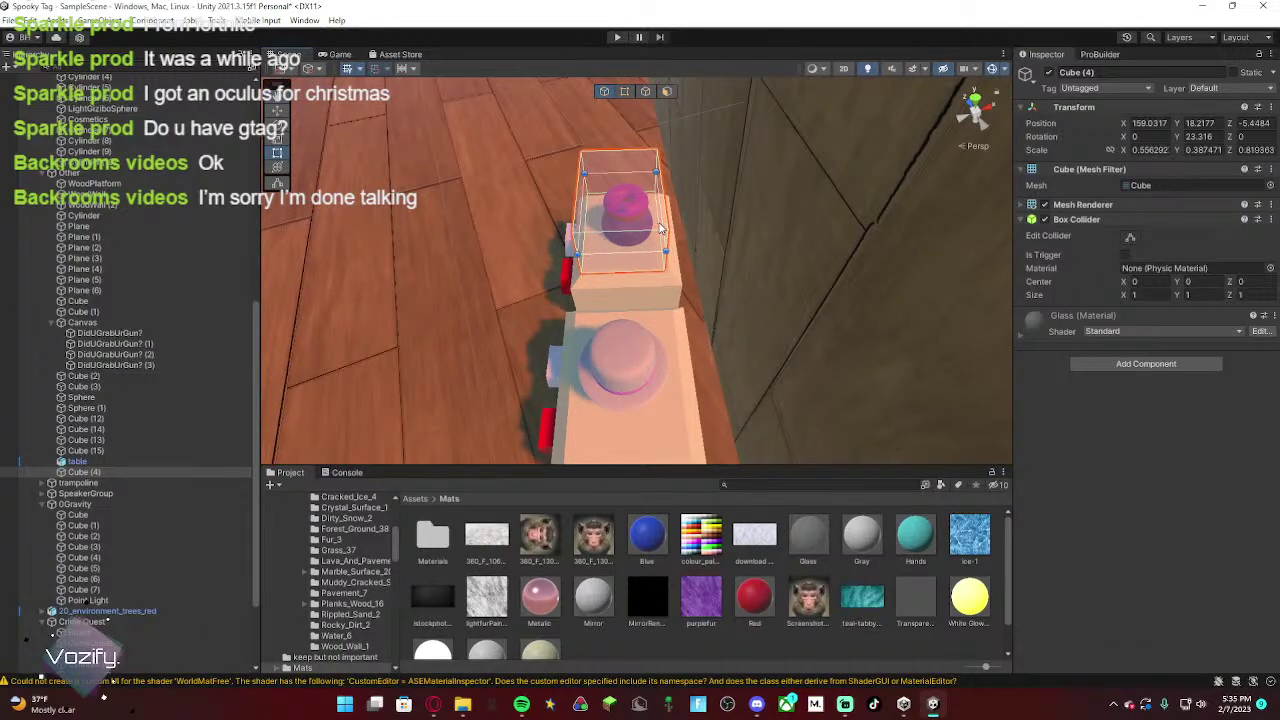
drag(660, 220, 666, 221)
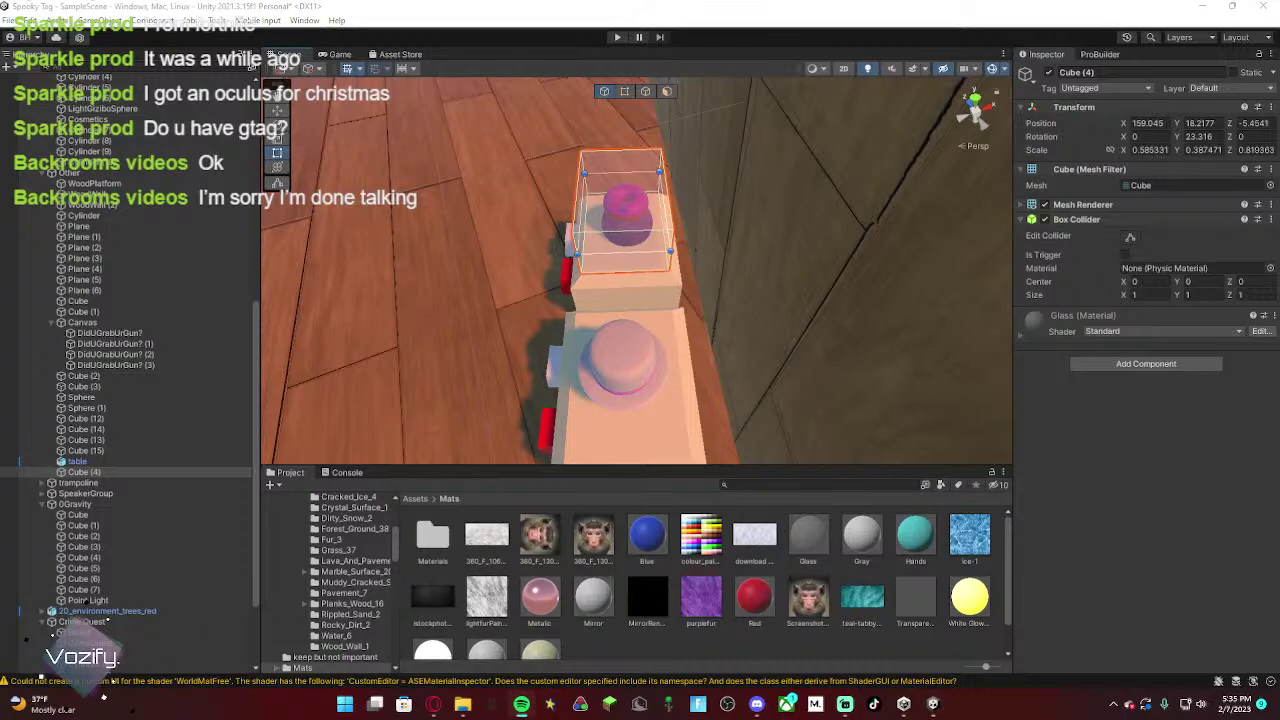
Step: Fine-tune the glass cube's edges at the pedestal corner near the wall, to X scale about 0.604 and Z scale about 0.824
right_drag(764, 225, 600, 168)
key(w)
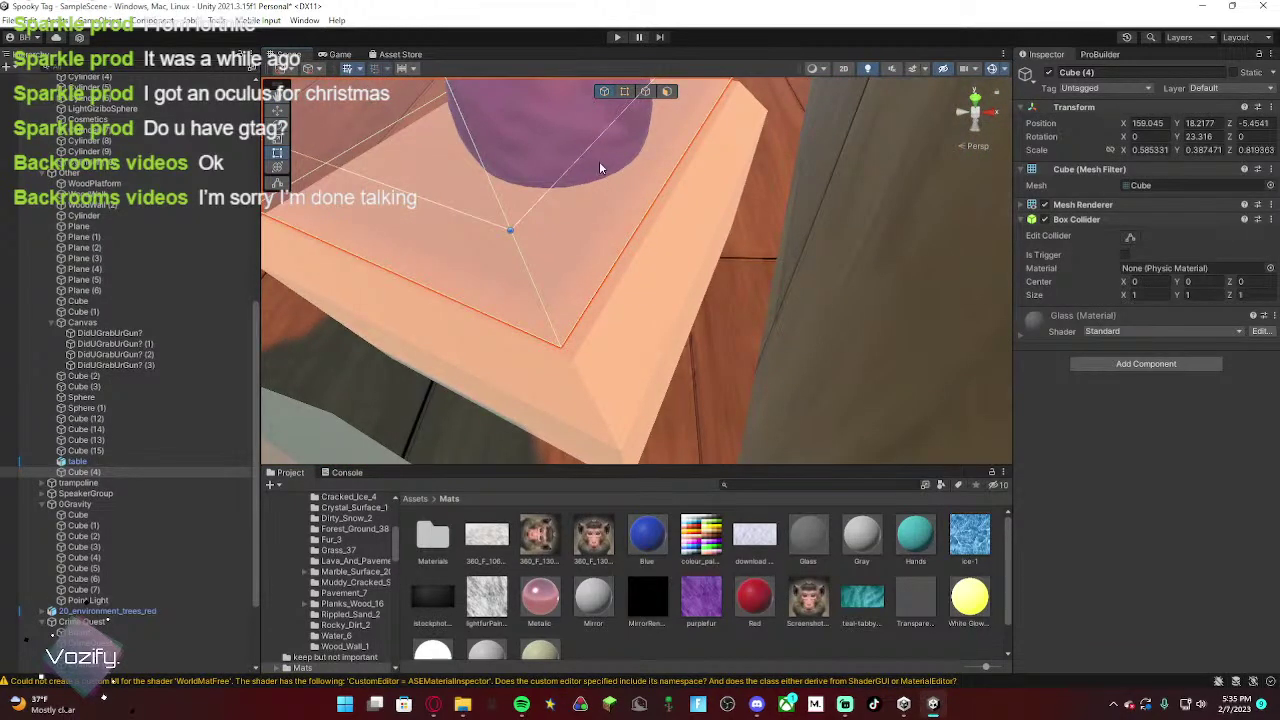
drag(592, 148, 612, 148)
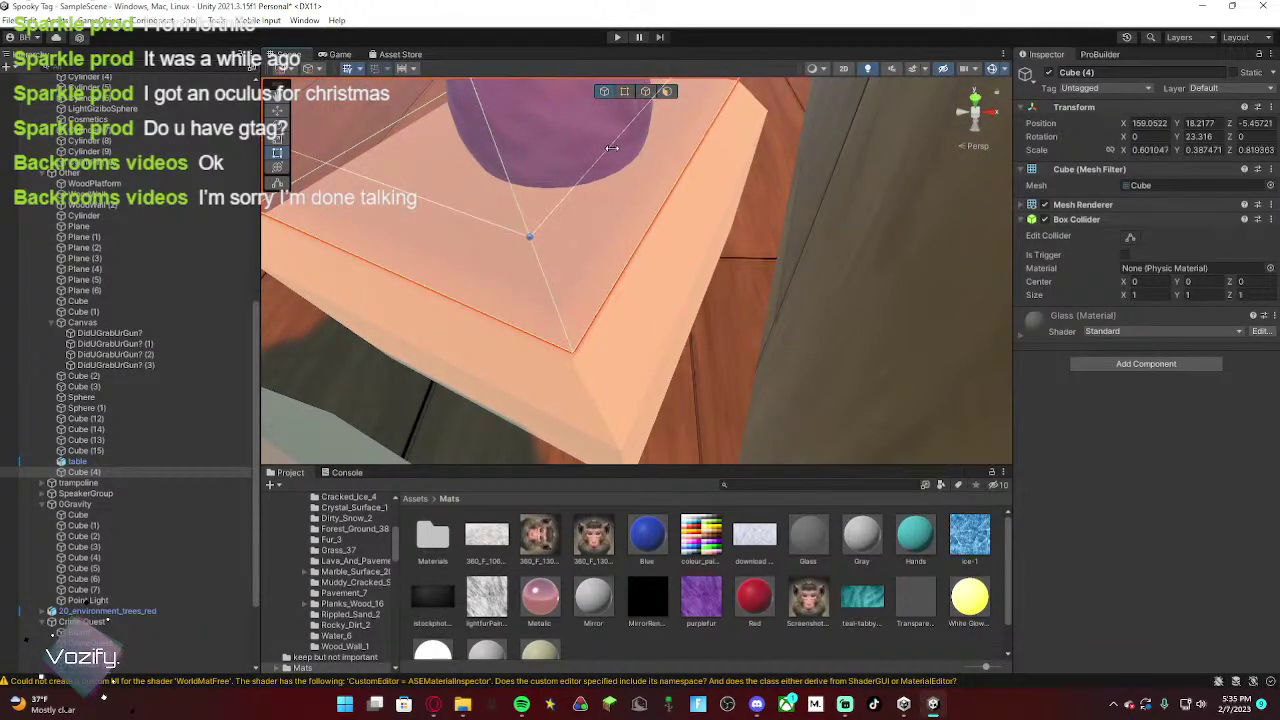
drag(465, 215, 462, 220)
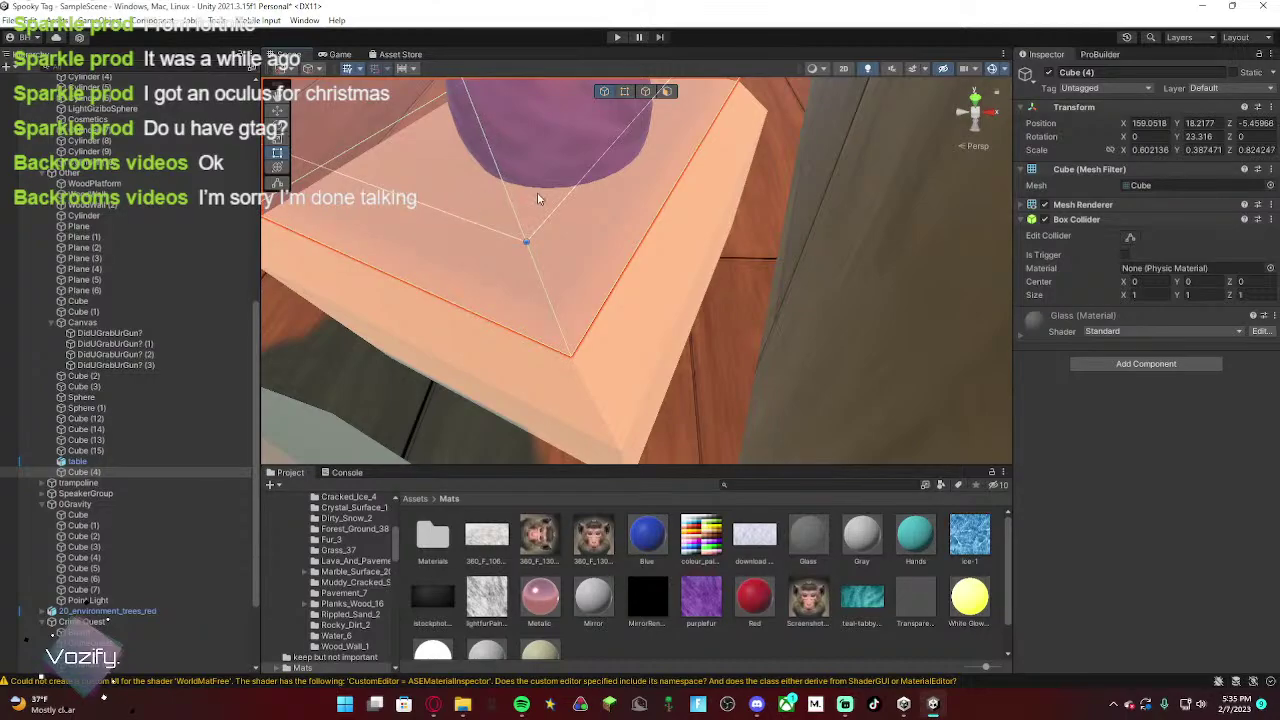
drag(567, 193, 569, 194)
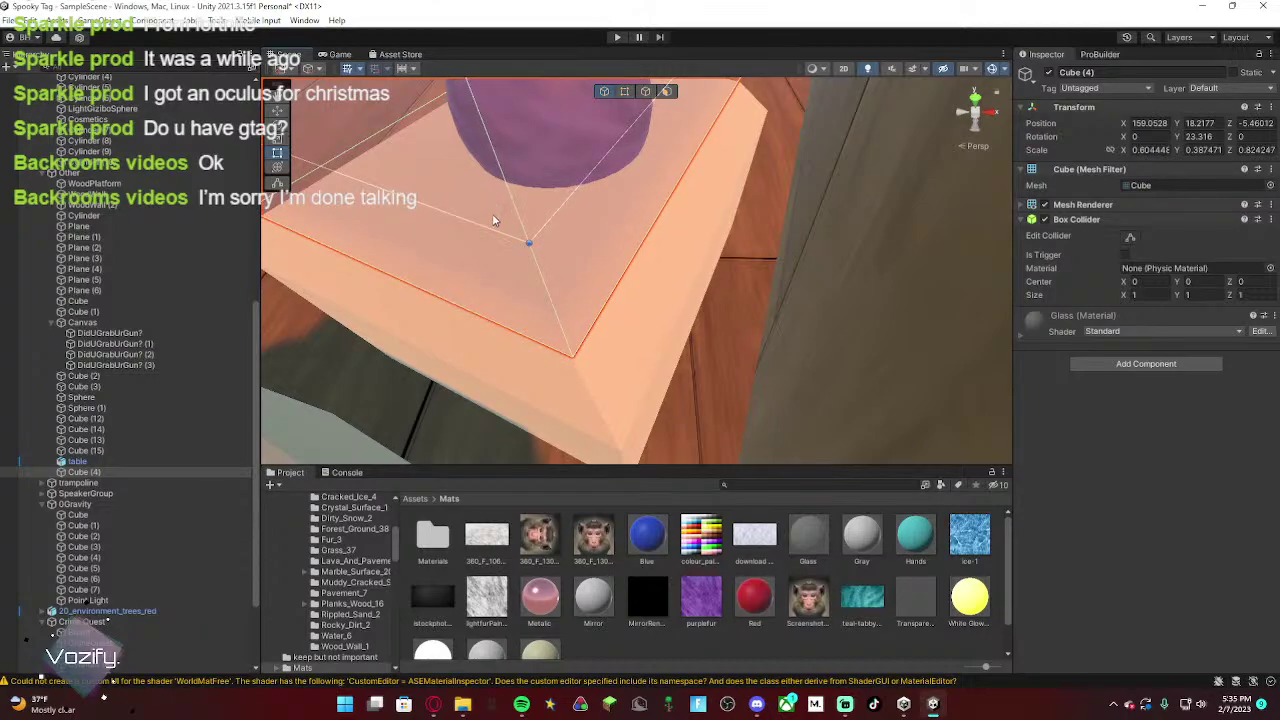
Step: Resize the glass cube's base to fit the doughnut pedestal's top, scaling it to about 0.604 in X and 0.835 in Z
drag(490, 228, 489, 227)
right_drag(668, 229, 417, 246)
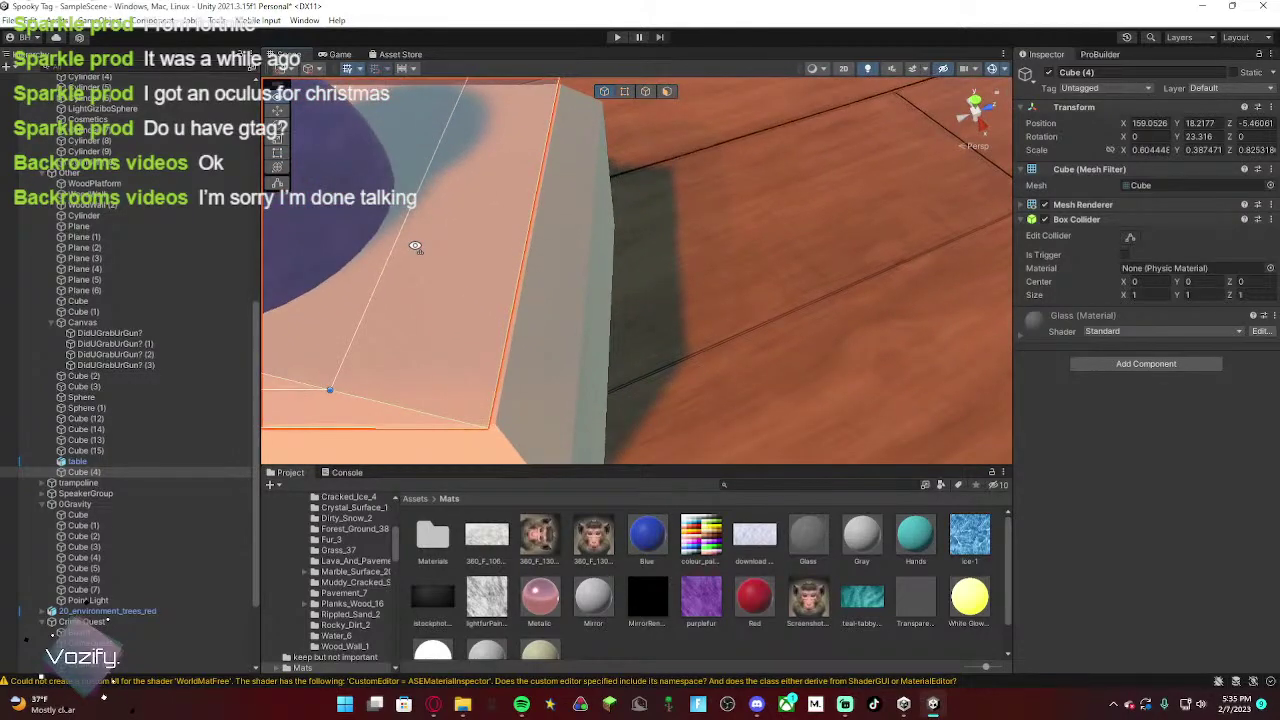
drag(397, 233, 405, 233)
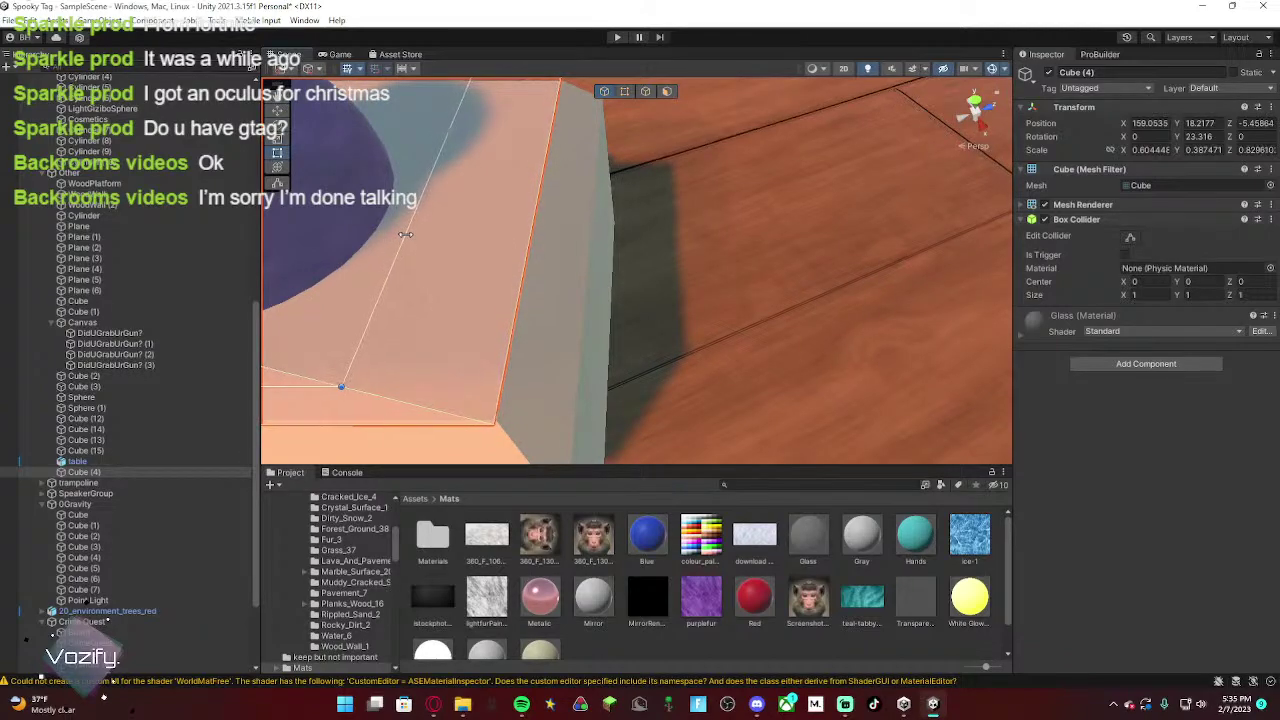
drag(323, 387, 326, 382)
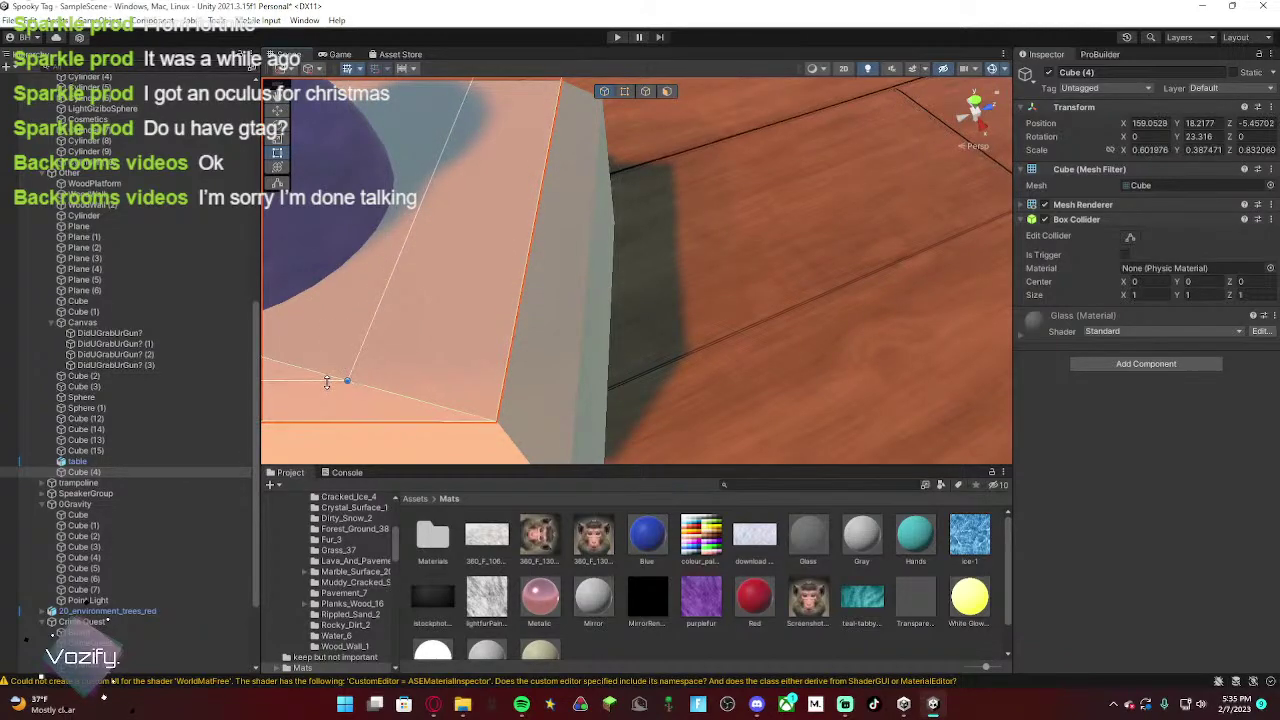
right_drag(327, 382, 62, 312)
drag(596, 178, 648, 158)
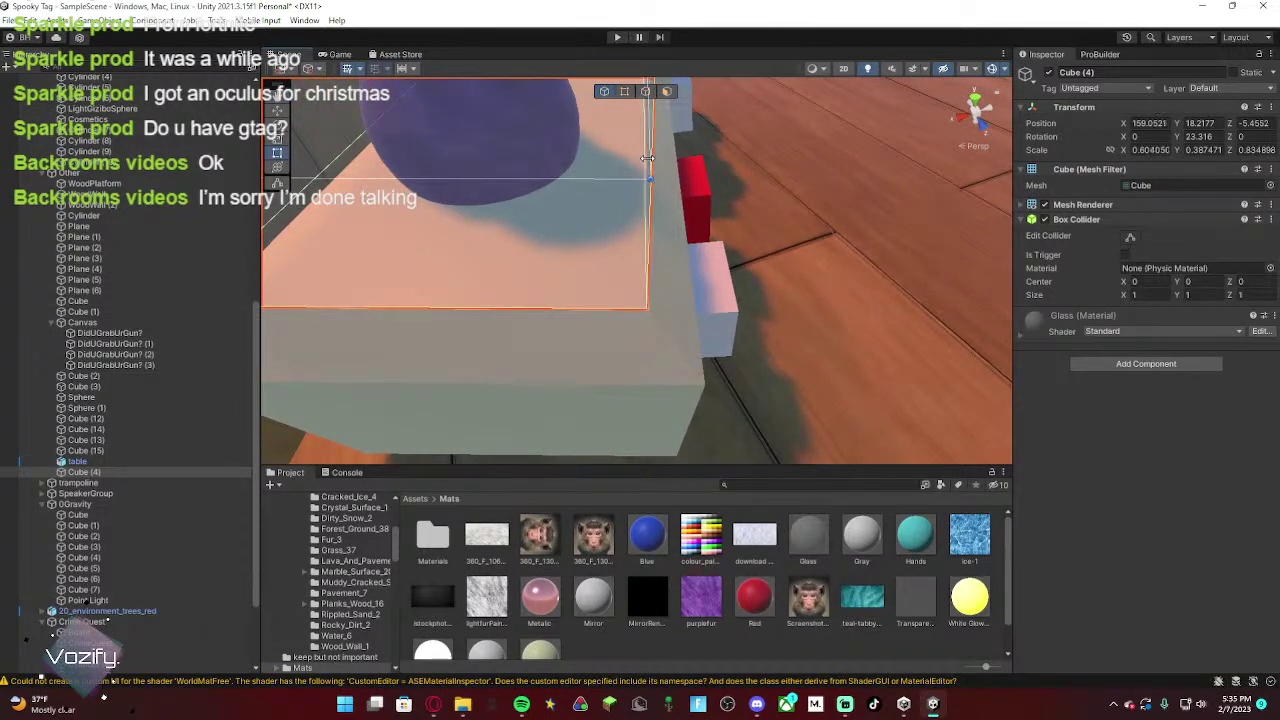
scroll(643, 178, up, 4)
click(634, 180)
right_drag(634, 180, 345, 65)
key(d)
key(a)
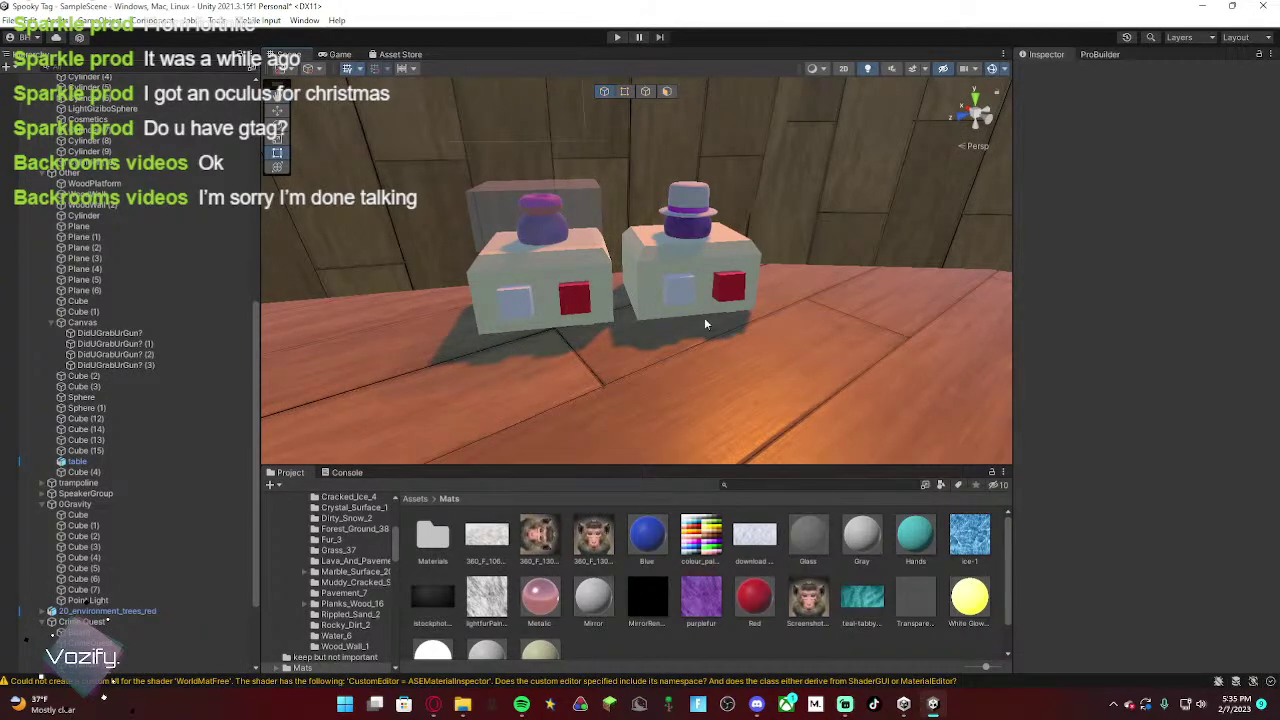
Step: Lower the glass cube onto the doughnut pedestal, to a Y position of about 18.183
key(w)
right_drag(705, 324, 606, 250)
click(574, 200)
right_drag(574, 200, 641, 240)
key(s)
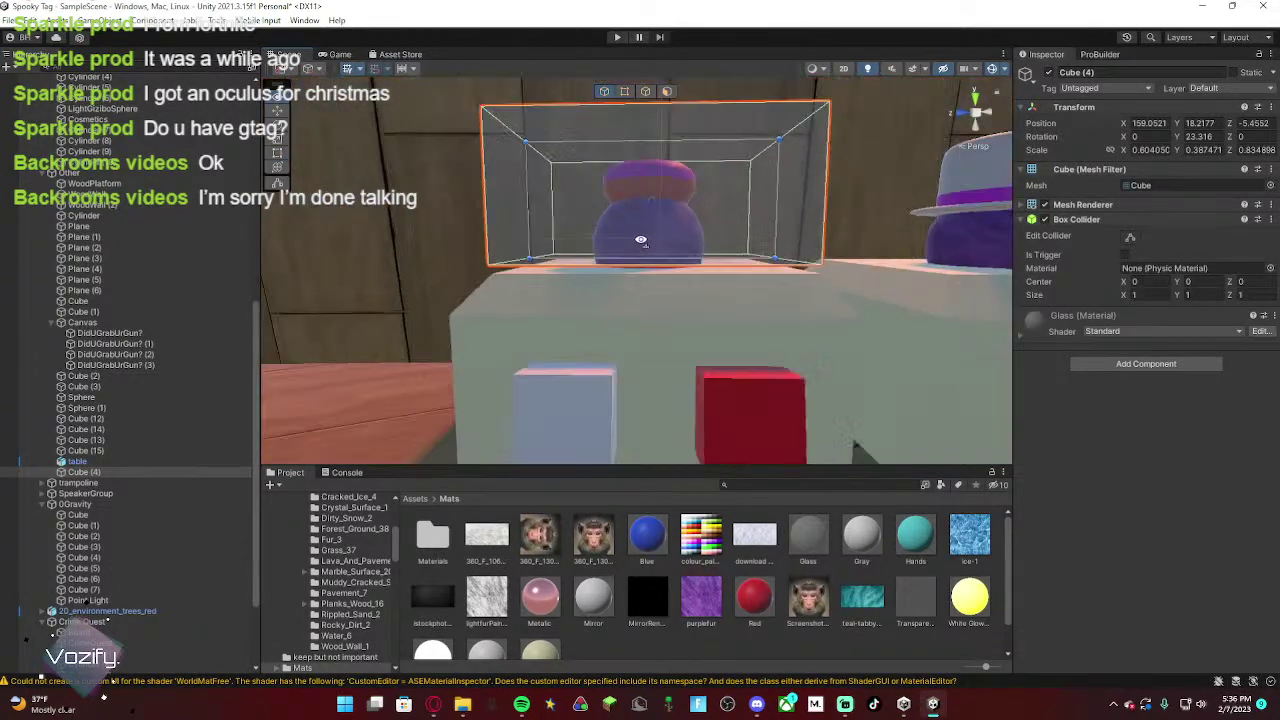
key(s)
click(278, 111)
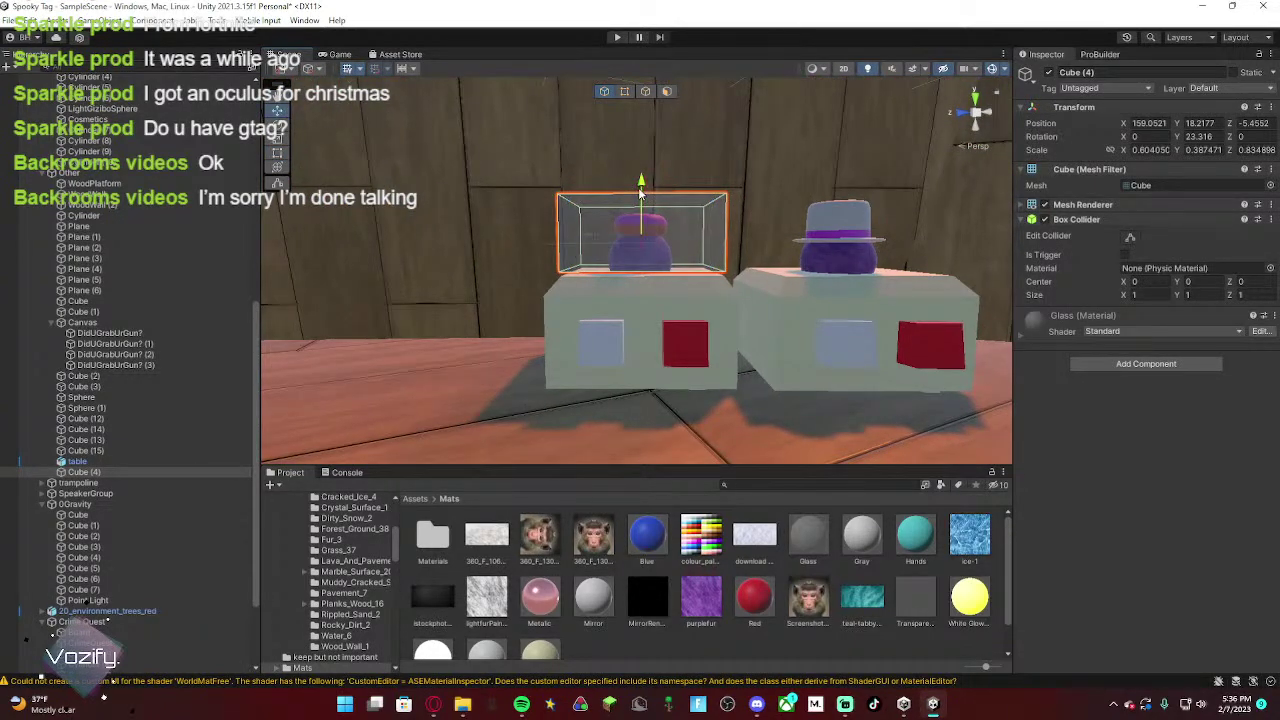
drag(641, 193, 641, 202)
key(w)
right_drag(678, 216, 700, 277)
click(711, 213)
key(s)
key(w)
click(696, 273)
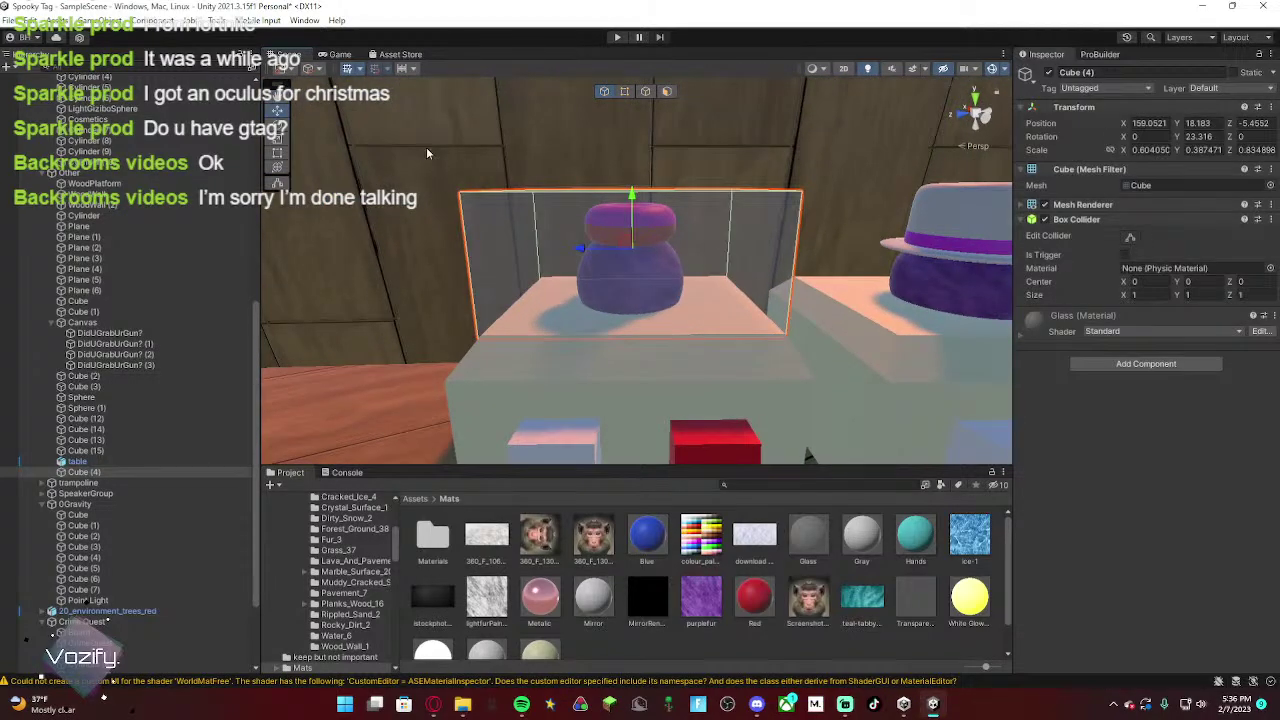
Step: Stretch the glass cube's upper edge upward to a Y scale of about 0.438 so it encloses the doughnut display
click(277, 152)
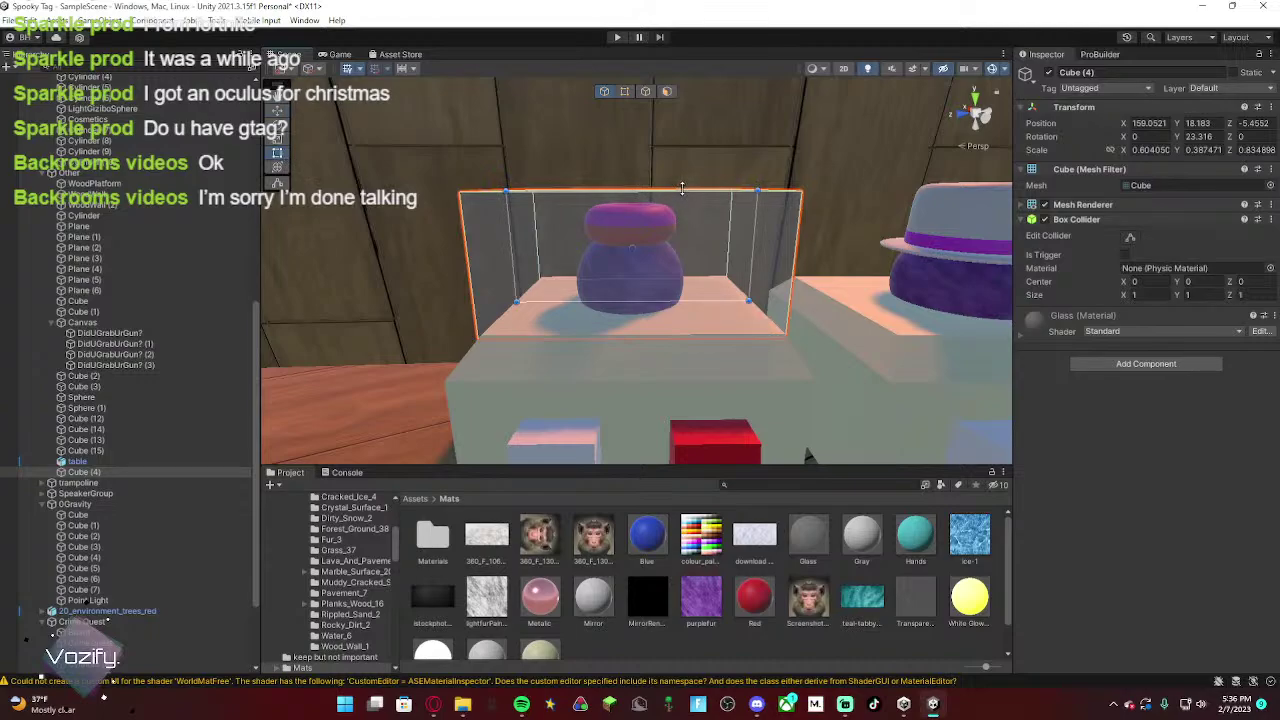
drag(682, 188, 686, 168)
right_drag(684, 184, 760, 175)
key(d)
click(616, 195)
key(w)
key(a)
click(640, 212)
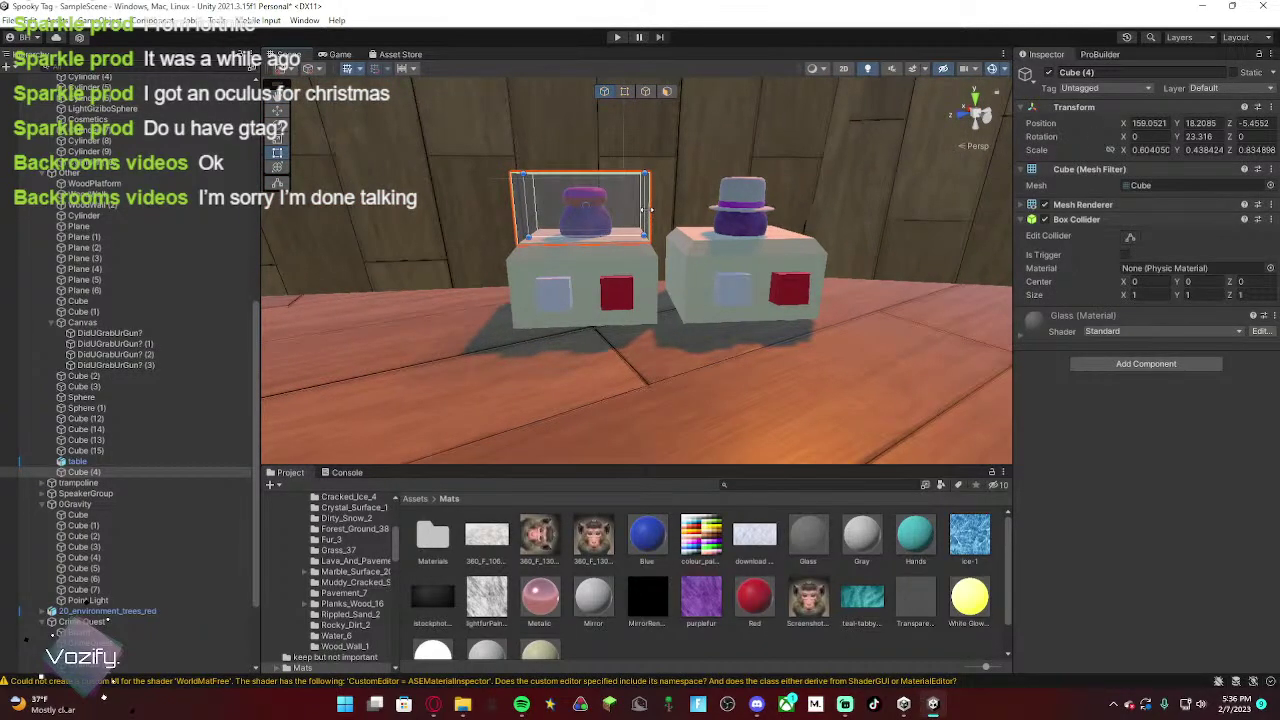
Step: Duplicate the glass cube and position the copy over the top-hat pedestal, at about X 158.608, Z -6.484
key(ctrl+d)
key(w)
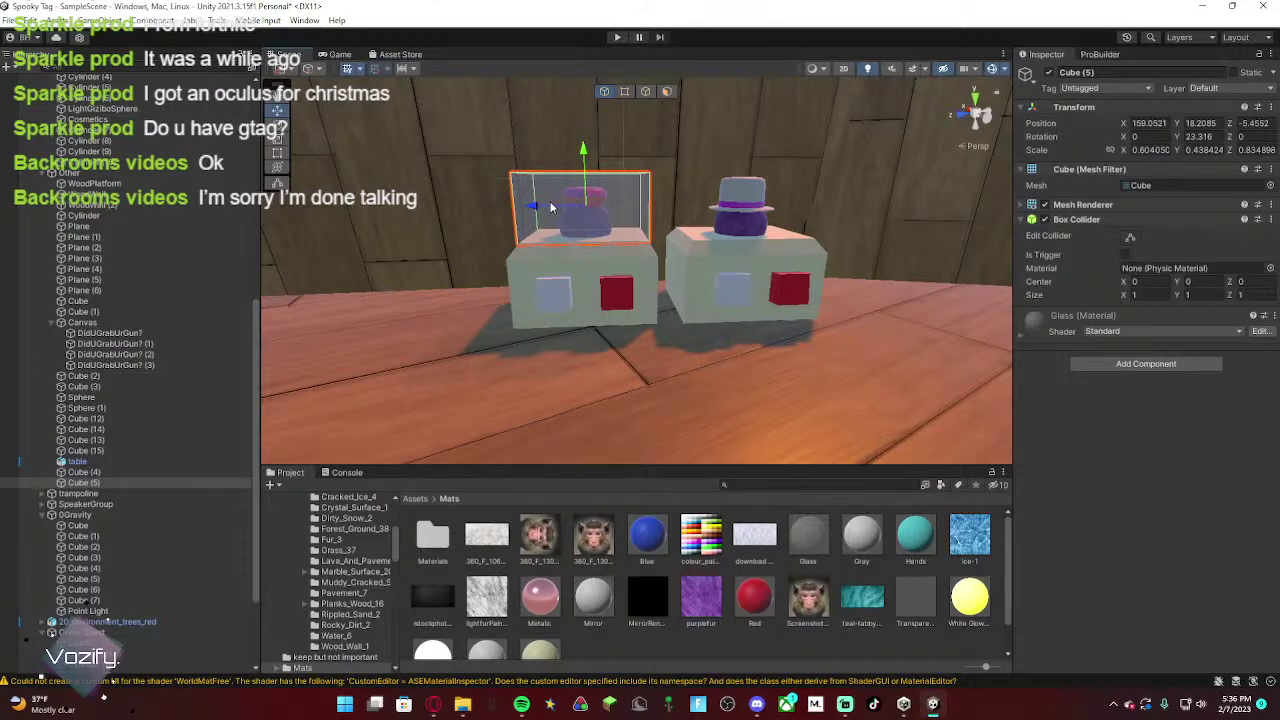
drag(550, 207, 690, 207)
mouse_move(713, 215)
right_down()
mouse_move(726, 197)
mouse_move(700, 201)
right_up()
key(w)
key(s)
drag(538, 234, 534, 234)
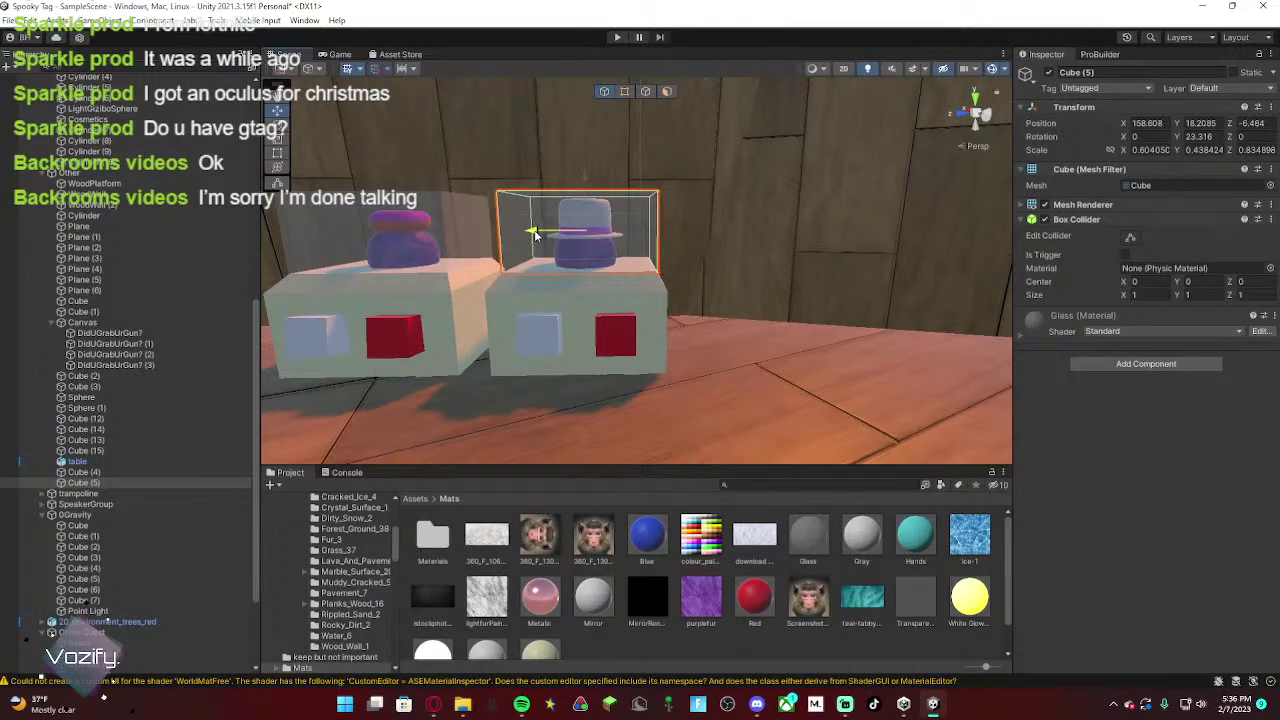
Step: Examine the fit of both glass cases on their pedestals from above and from the front
right_drag(576, 237, 1105, 415)
key(a)
key(w)
click(868, 306)
key(w)
key(s)
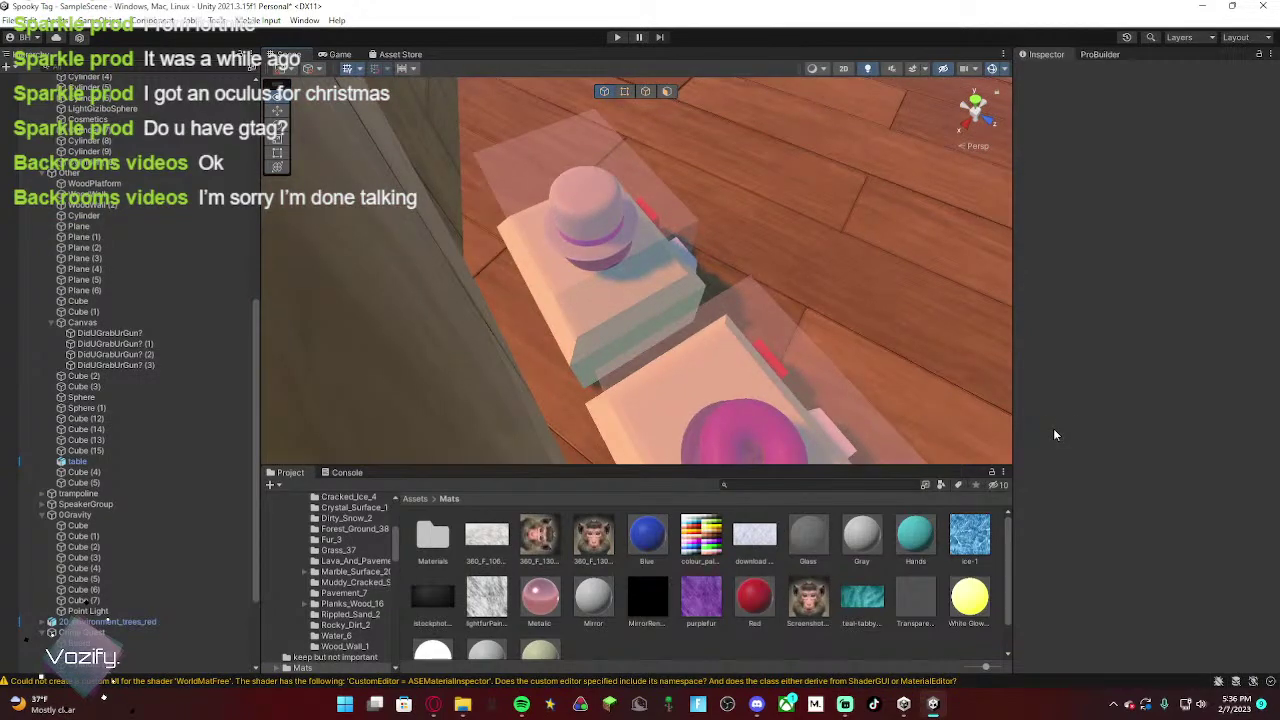
key(w)
right_drag(742, 330, 1046, 249)
key(w)
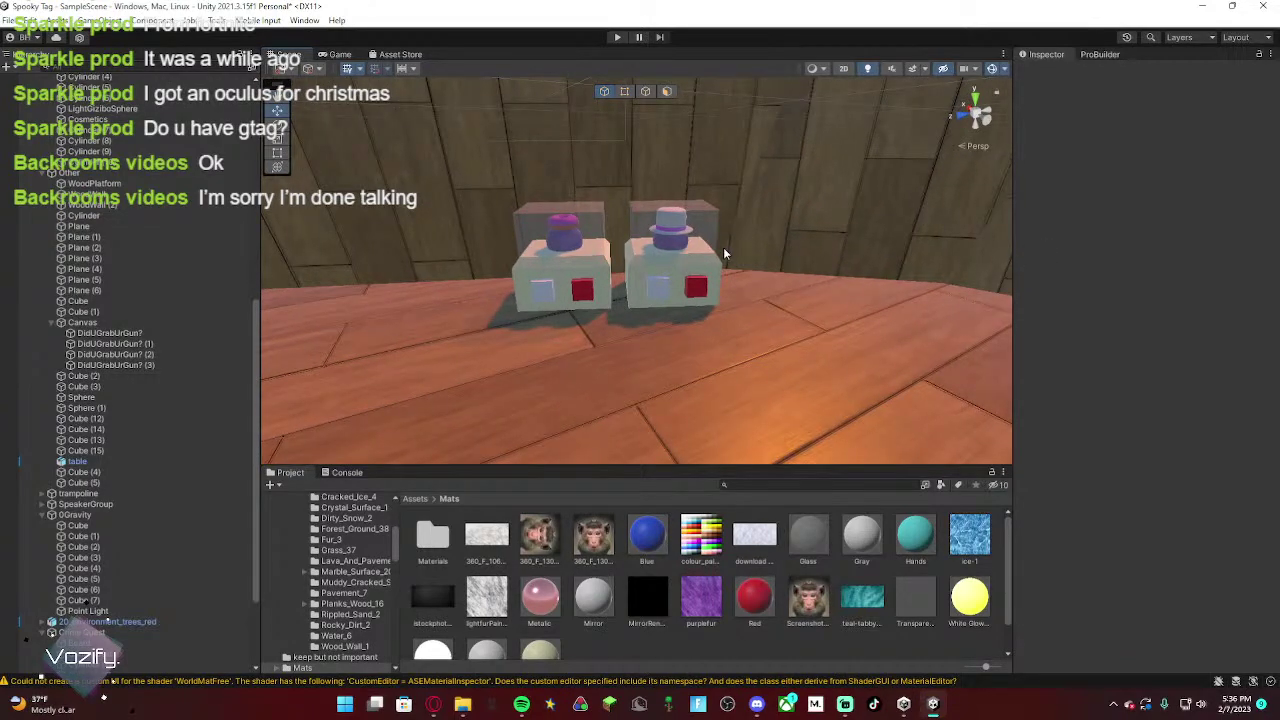
Step: Temporarily enable the WhiteWPinkBandTH and doughnut cosmetics under the Main Camera to preview them, and disable both again
right_drag(693, 260, 700, 345)
scroll(142, 301, up, 10)
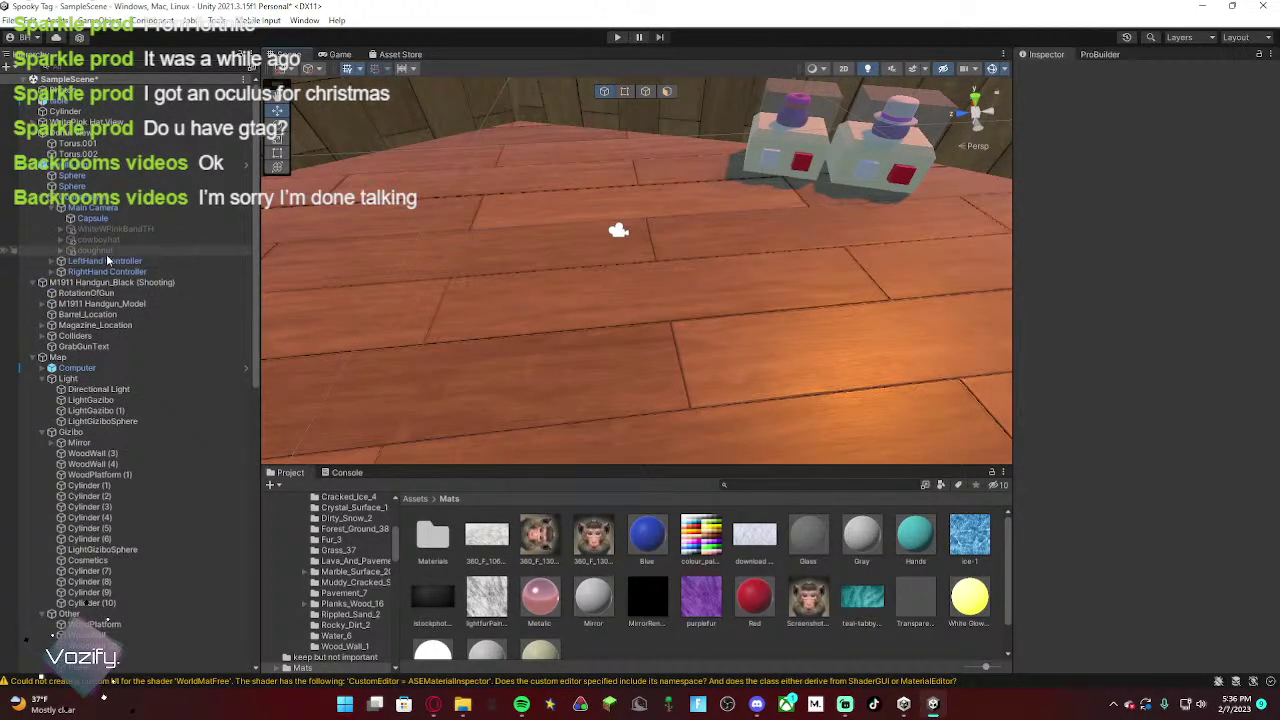
click(125, 230)
right_drag(514, 271, 822, 256)
click(1049, 73)
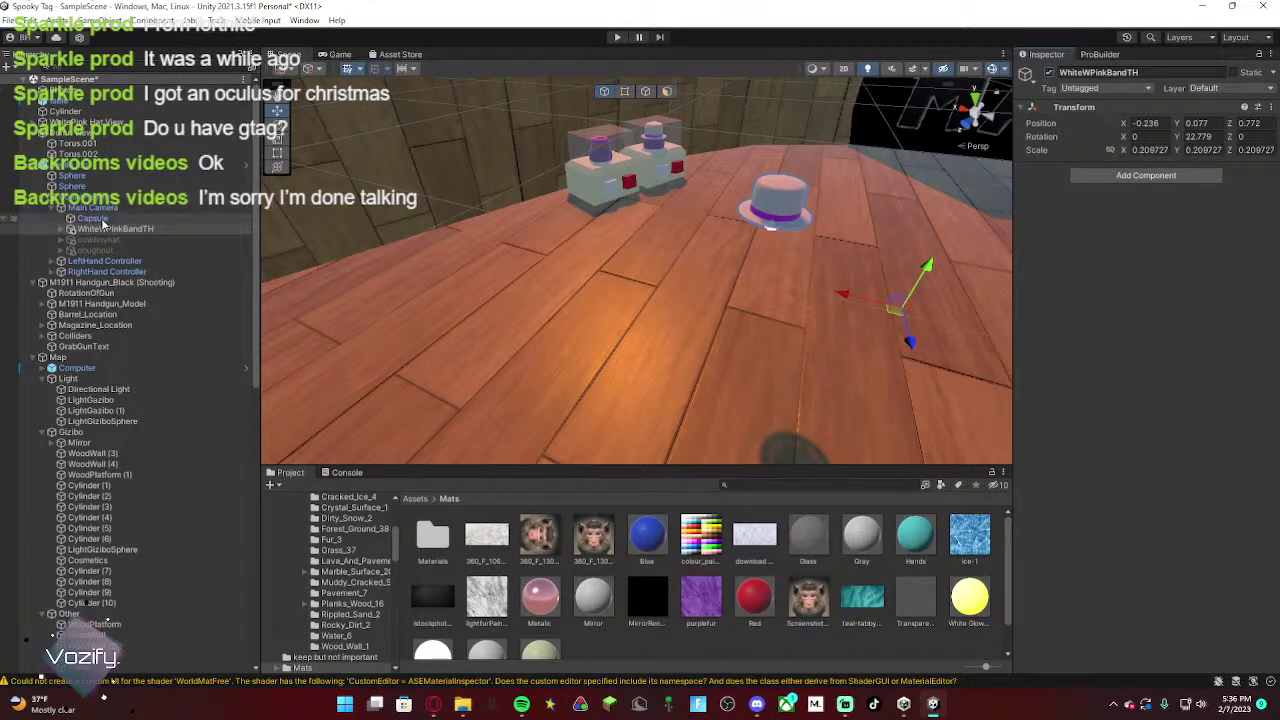
click(95, 250)
click(1048, 73)
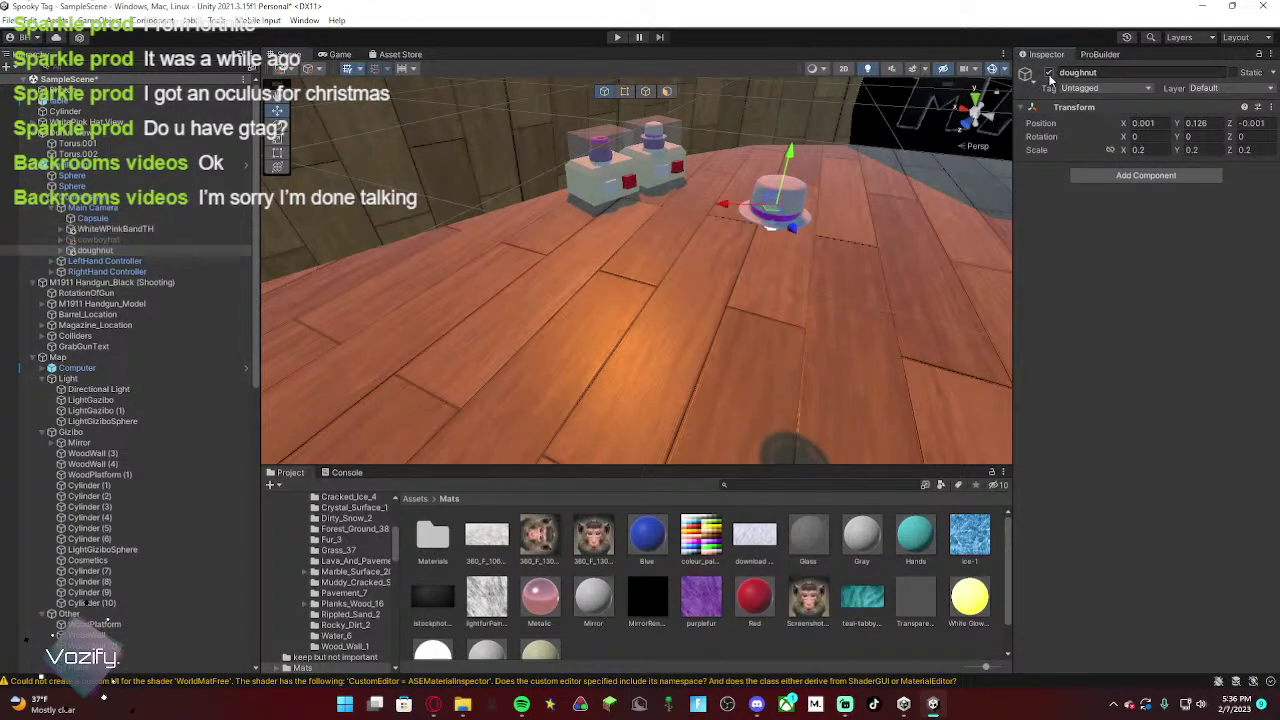
click(1048, 73)
click(115, 229)
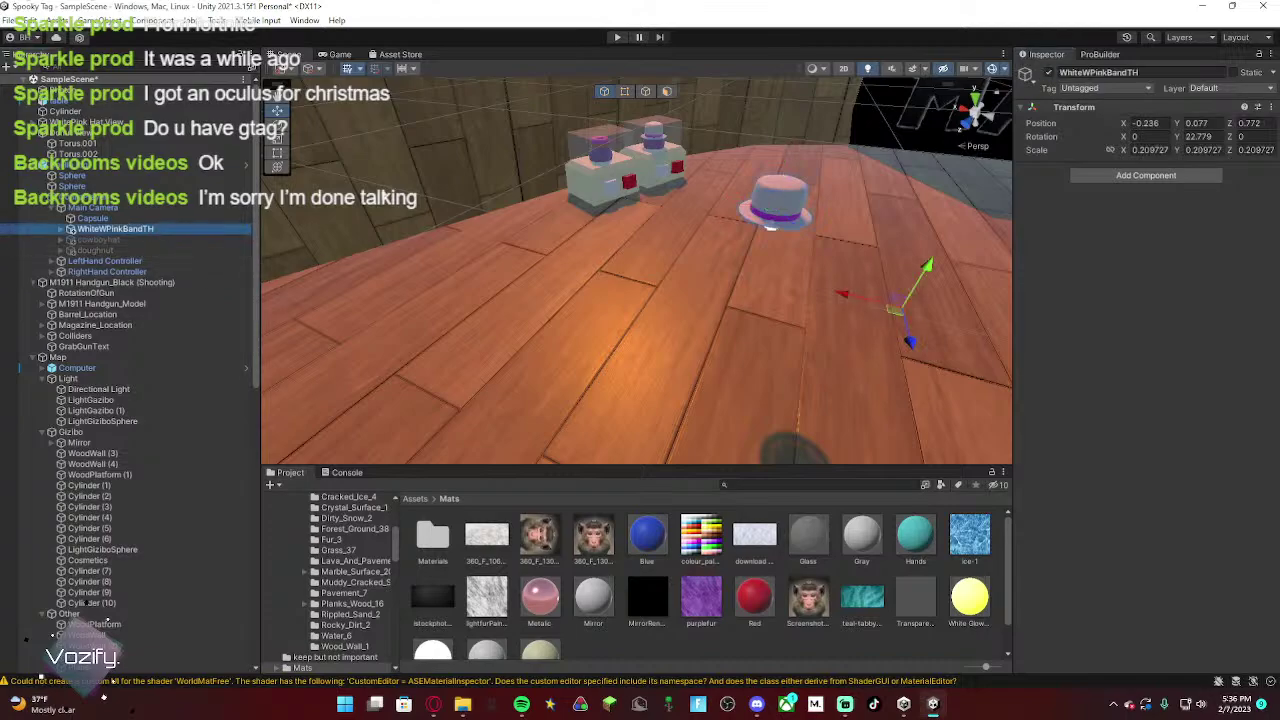
click(1048, 73)
Step: Check which cosmetic the Enable Cosmetic script references on the white button of each pedestal
click(675, 167)
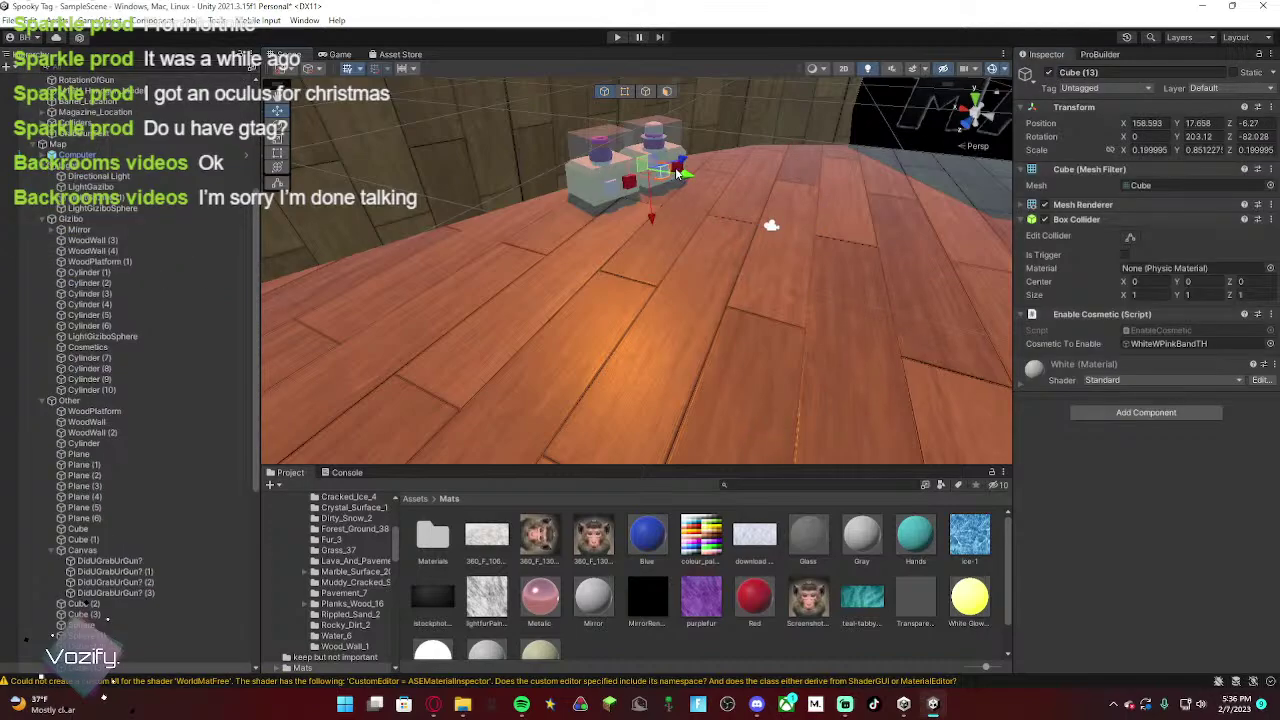
key(f)
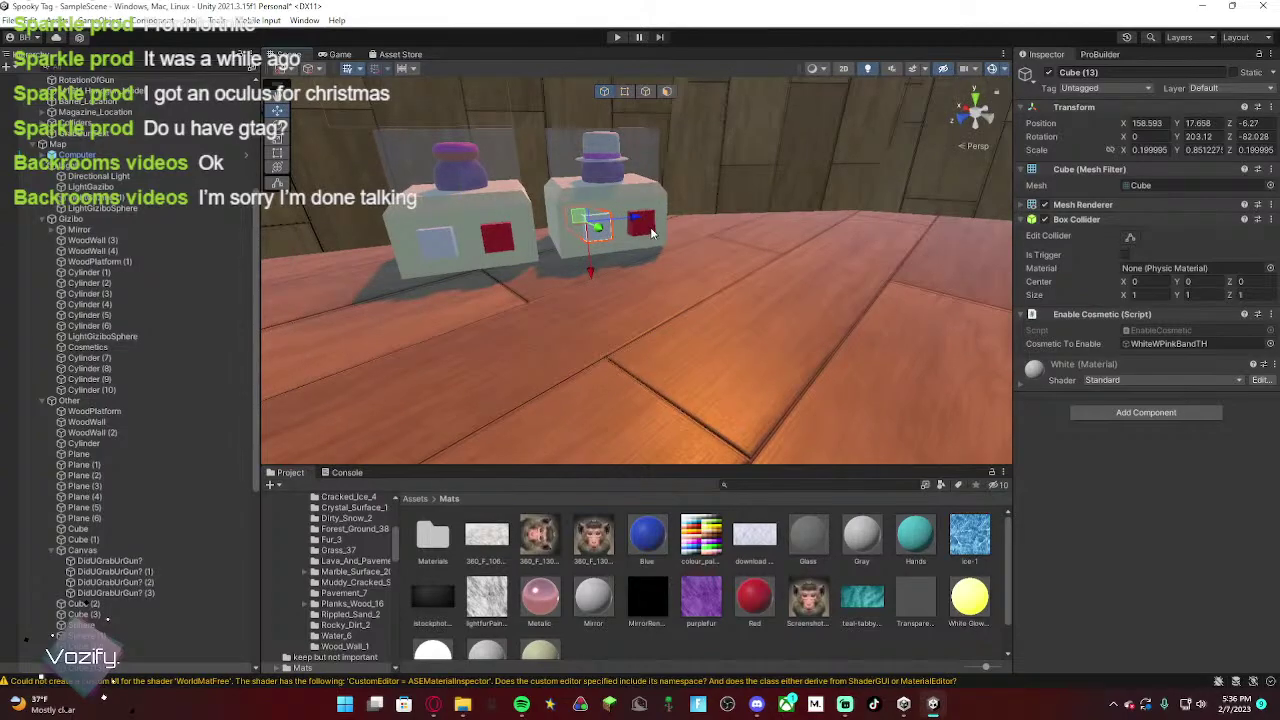
click(436, 238)
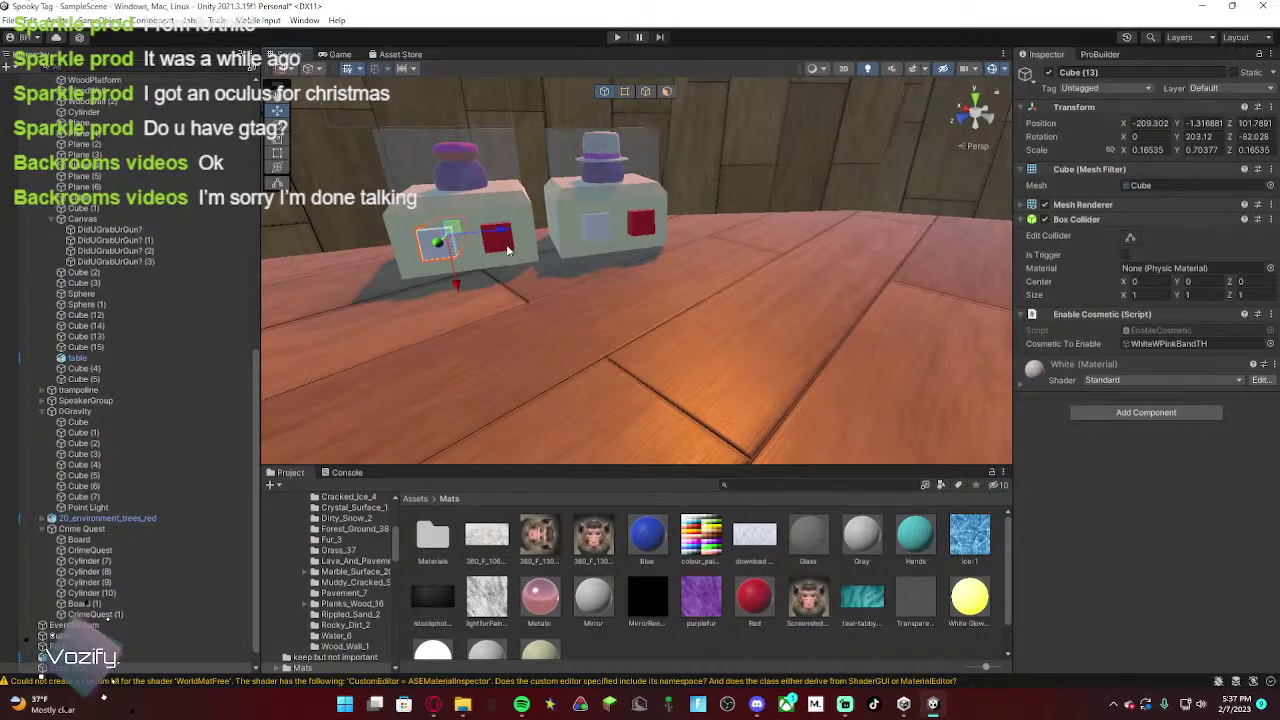
click(505, 246)
mouse_move(649, 227)
right_down()
mouse_move(660, 246)
mouse_move(745, 197)
mouse_move(639, 233)
right_up()
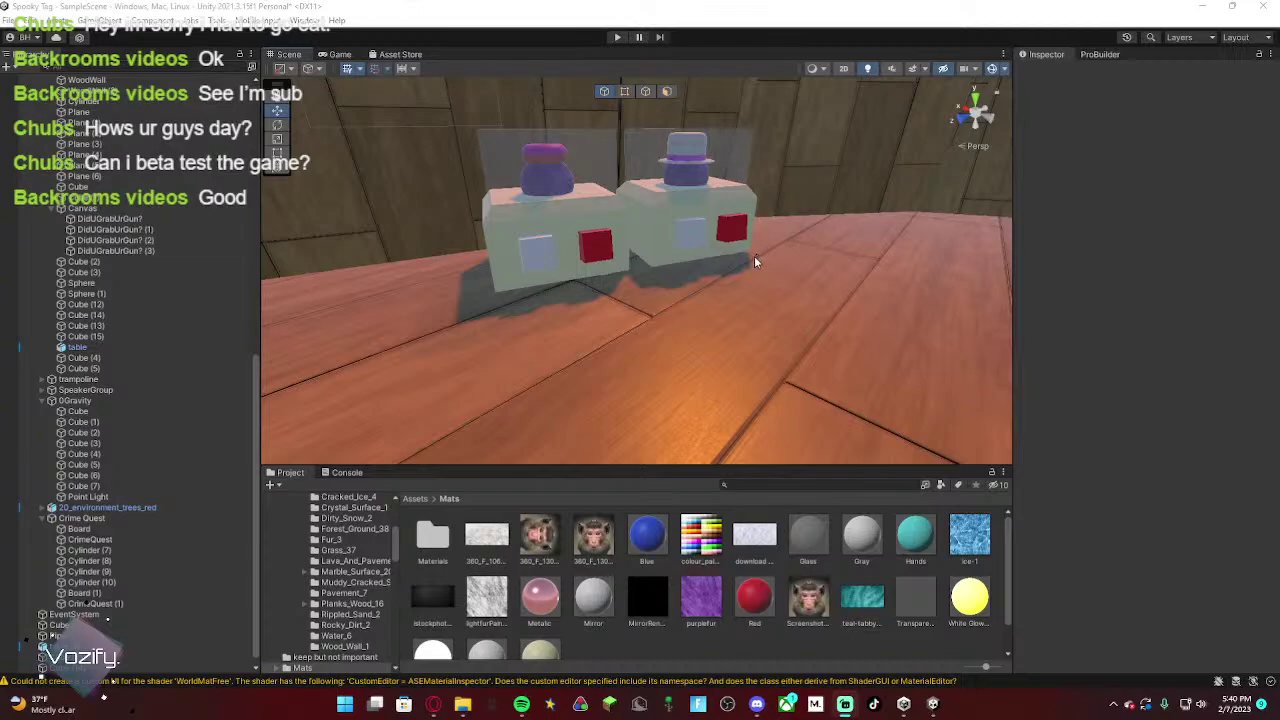
right_drag(754, 255, 697, 290)
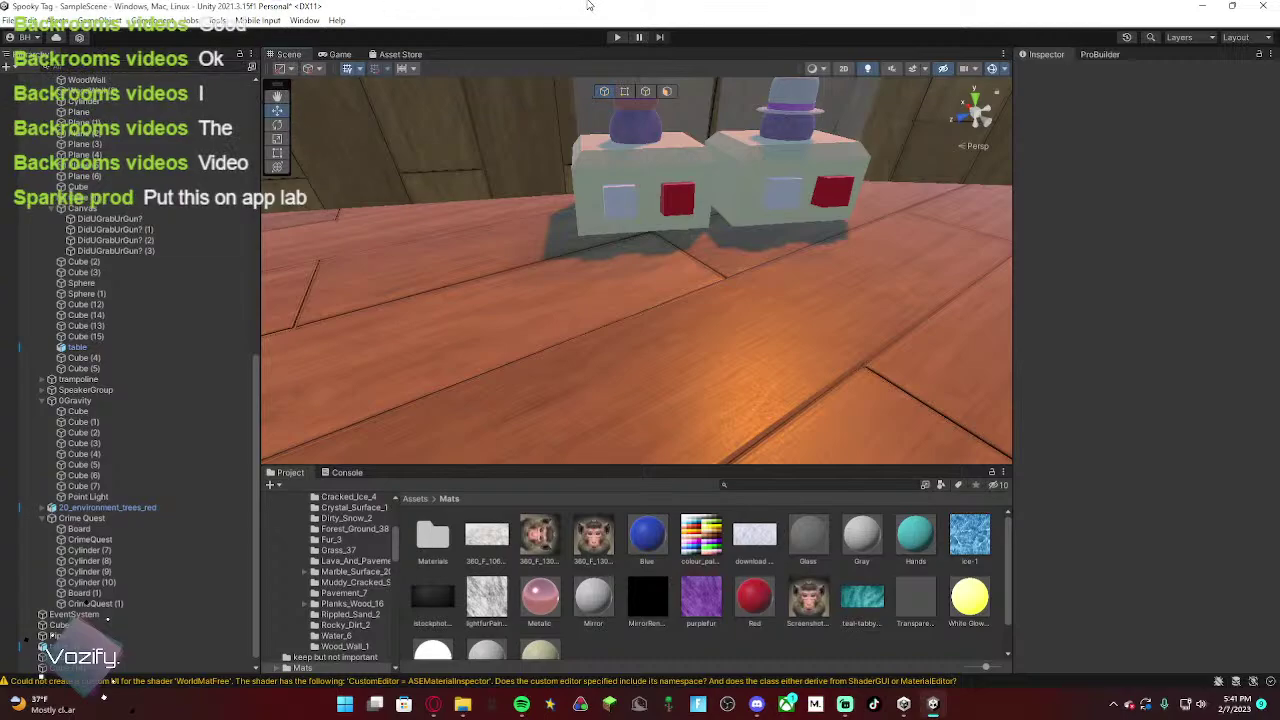
right_drag(620, 193, 614, 197)
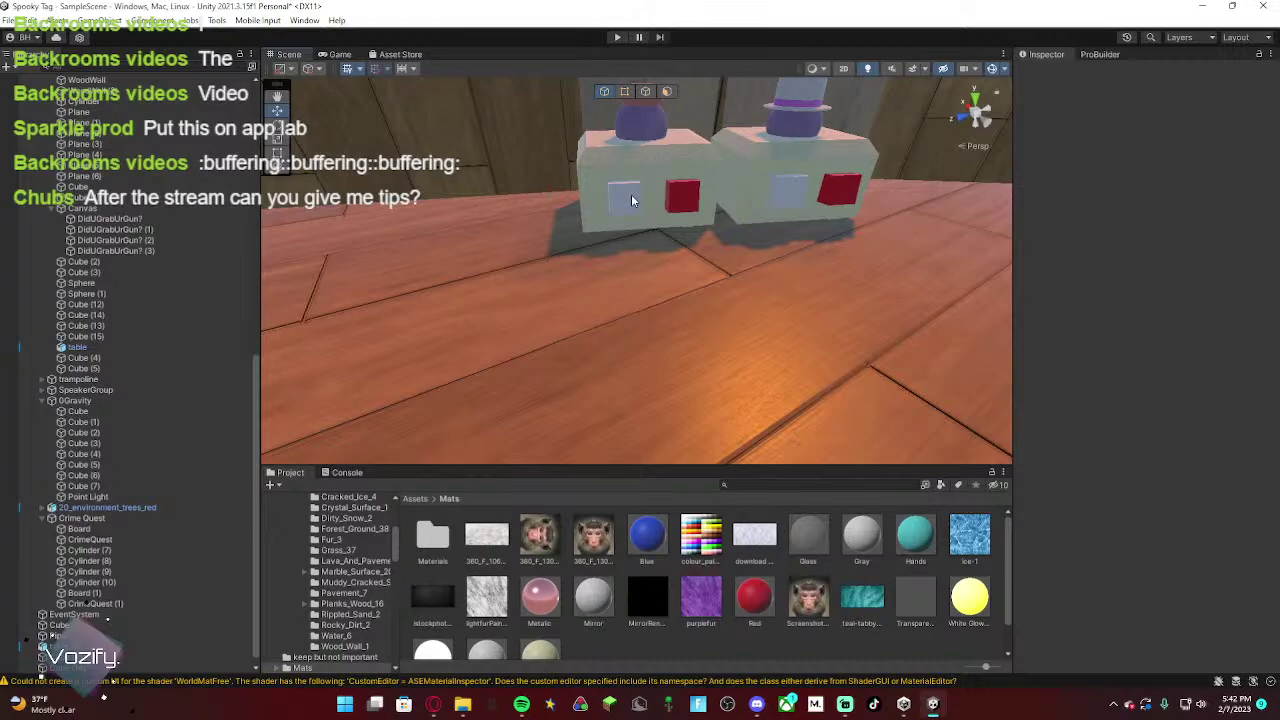
key(space)
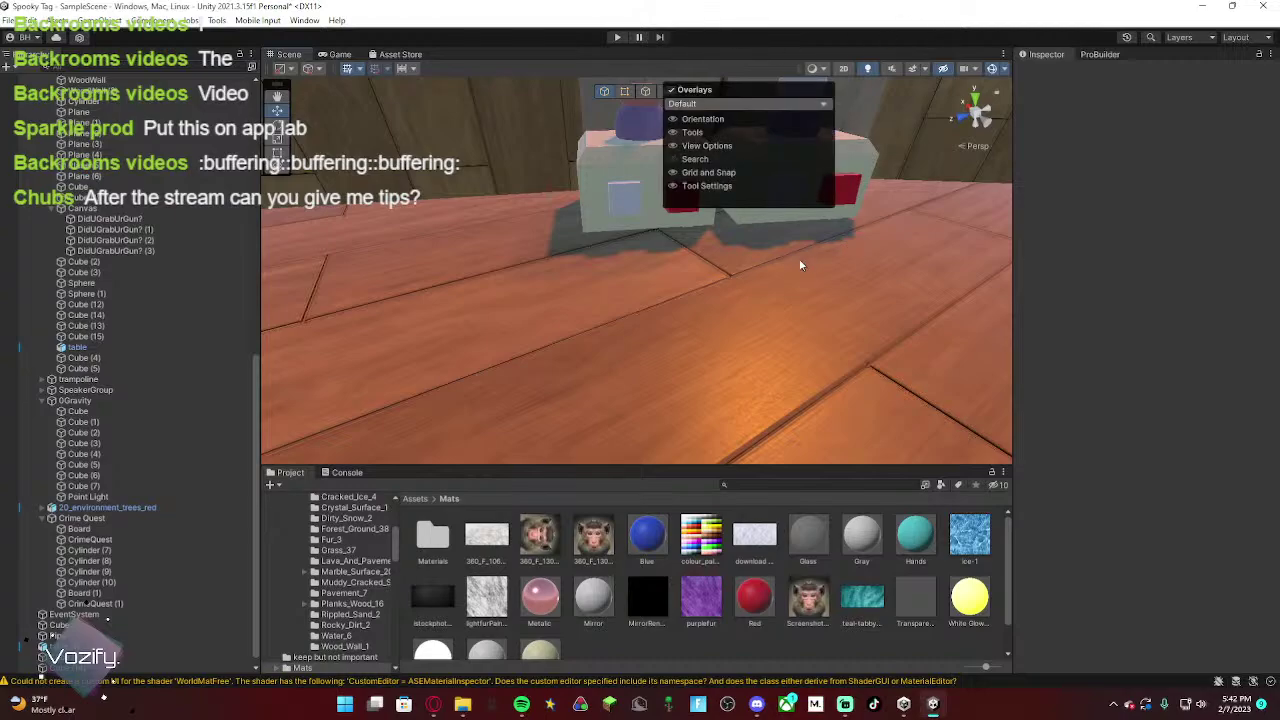
right_drag(801, 263, 883, 380)
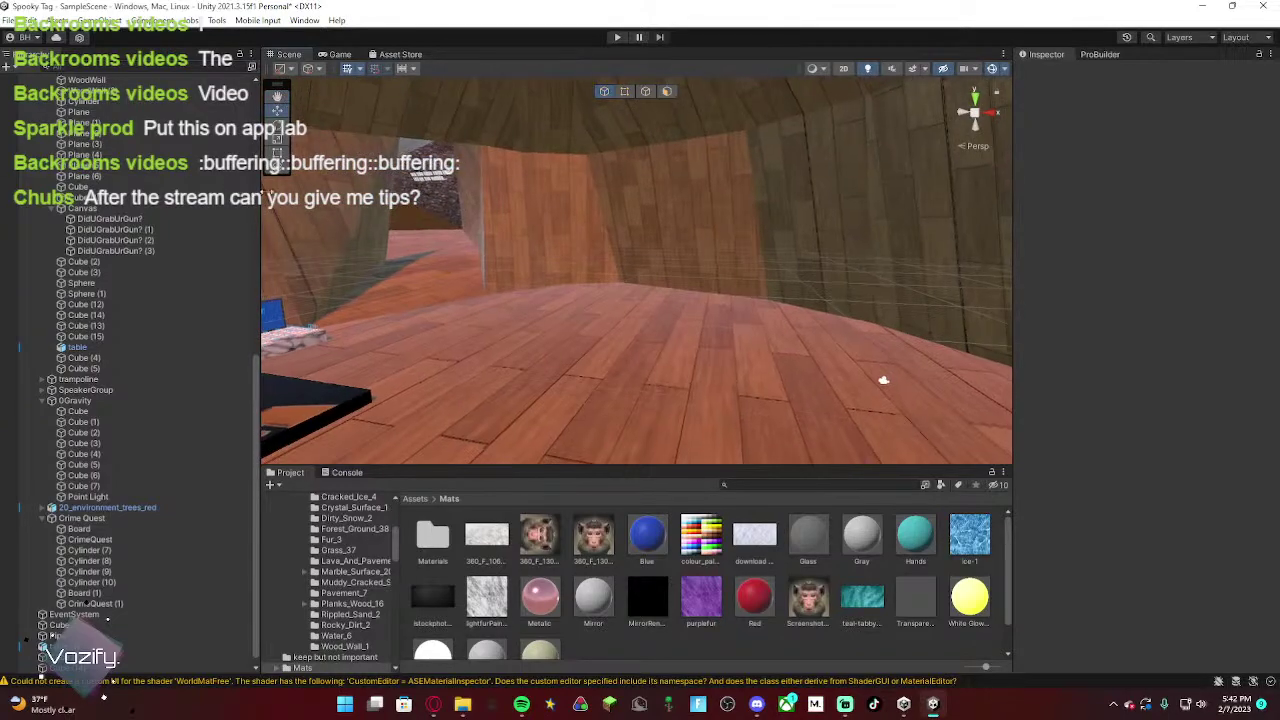
right_drag(857, 302, 577, 322)
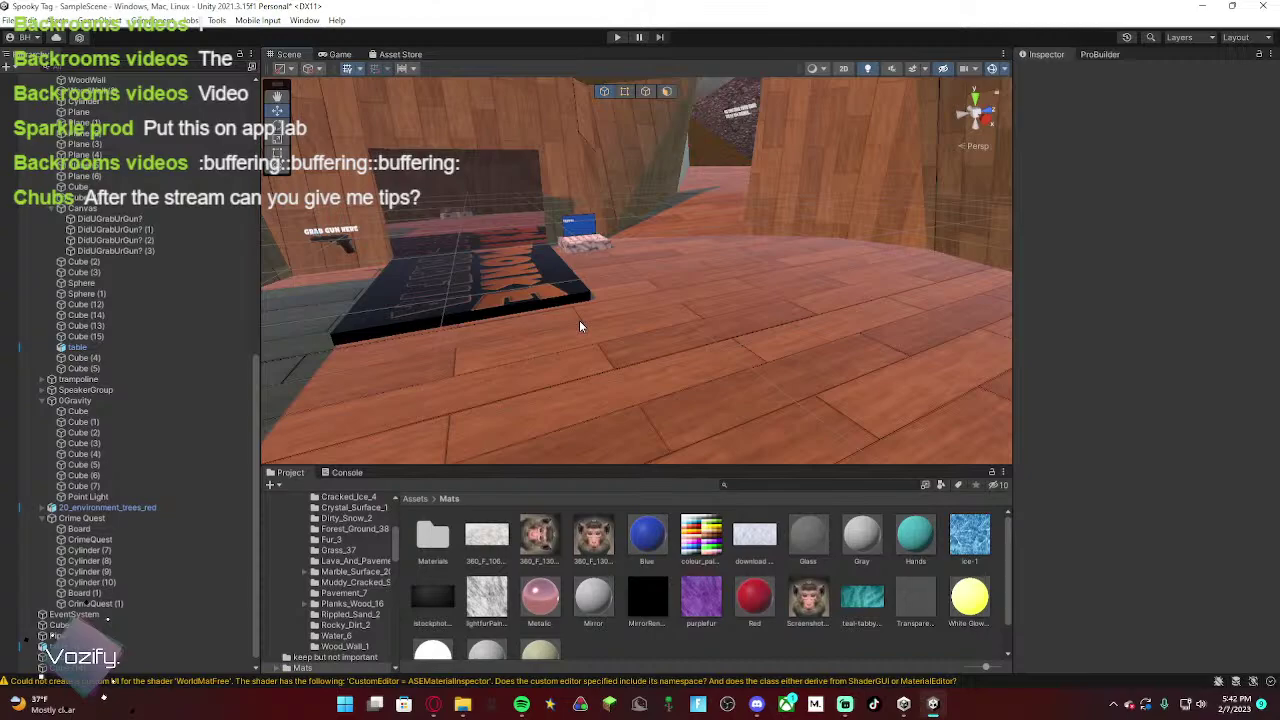
Step: Collapse the Map group in the scene hierarchy, keeping the player rig's children expanded
scroll(169, 300, up, 10)
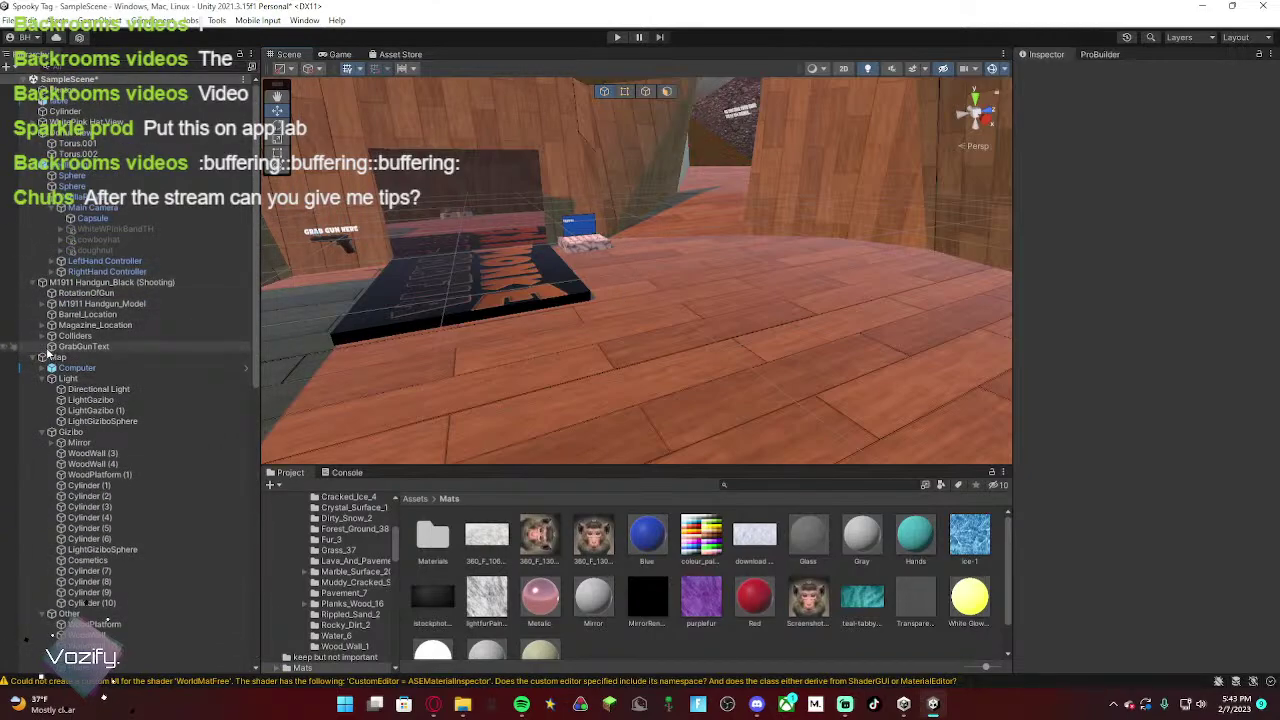
click(48, 368)
click(33, 357)
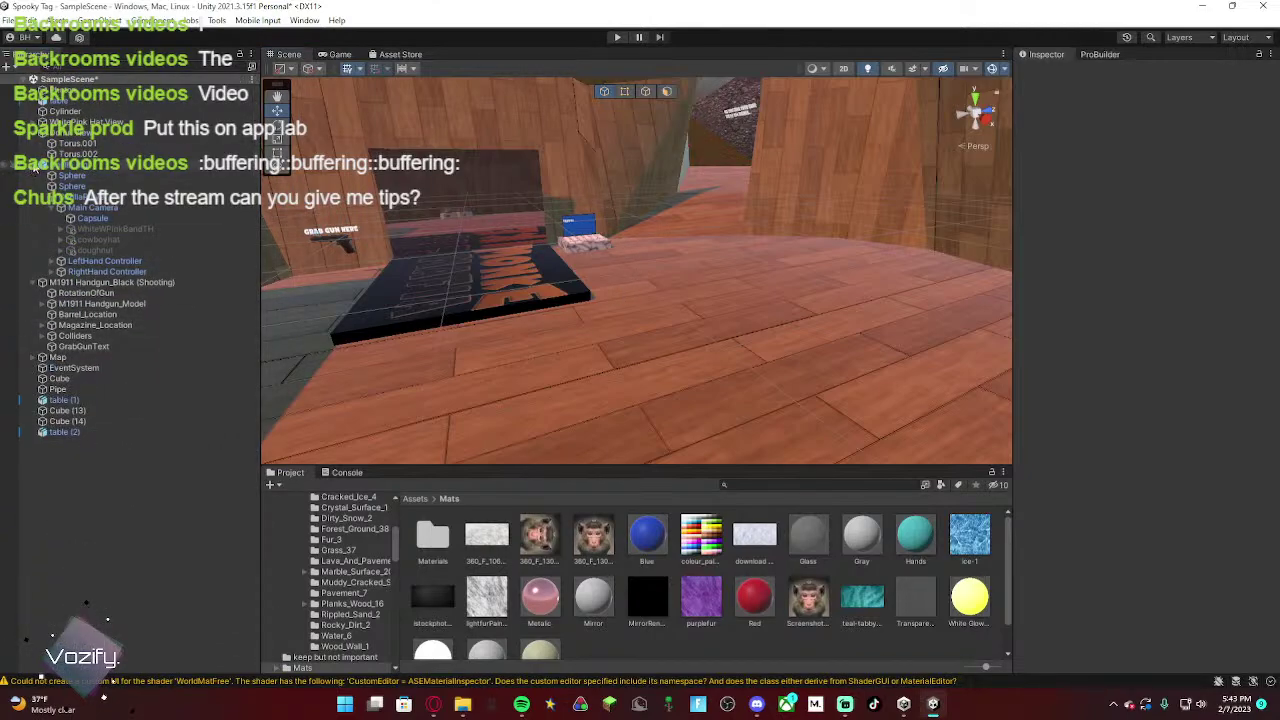
click(33, 168)
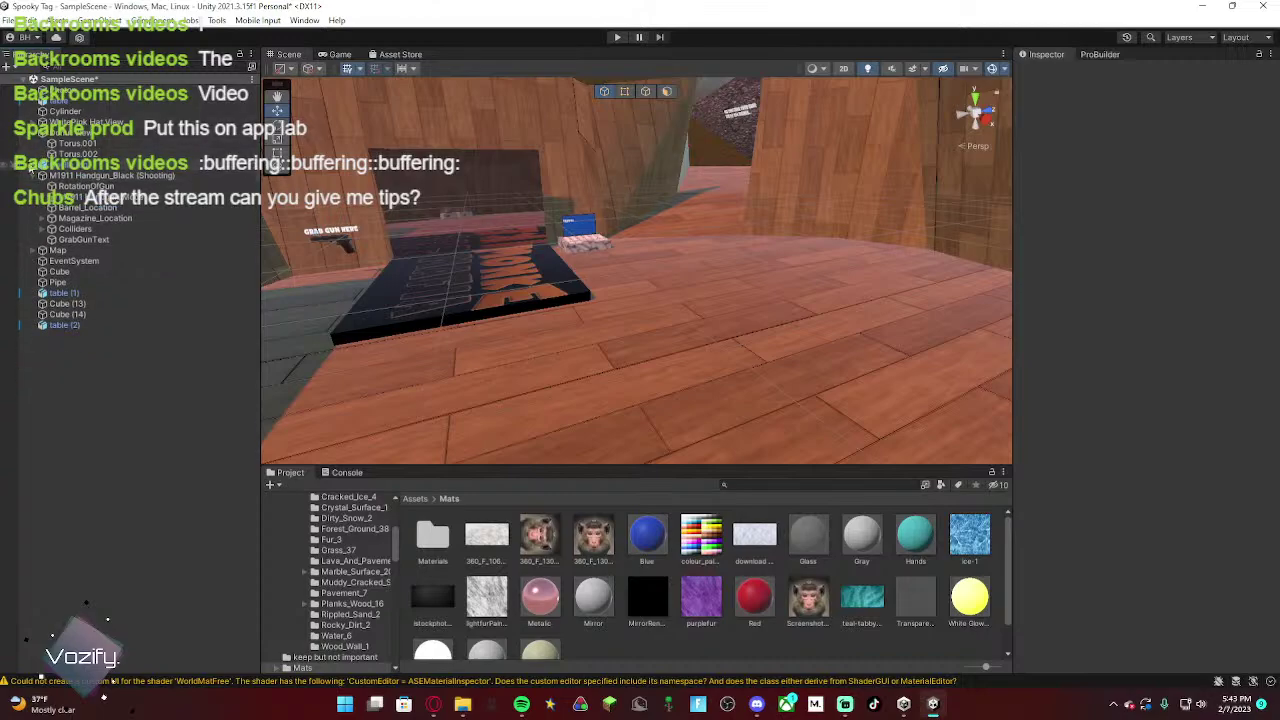
click(33, 168)
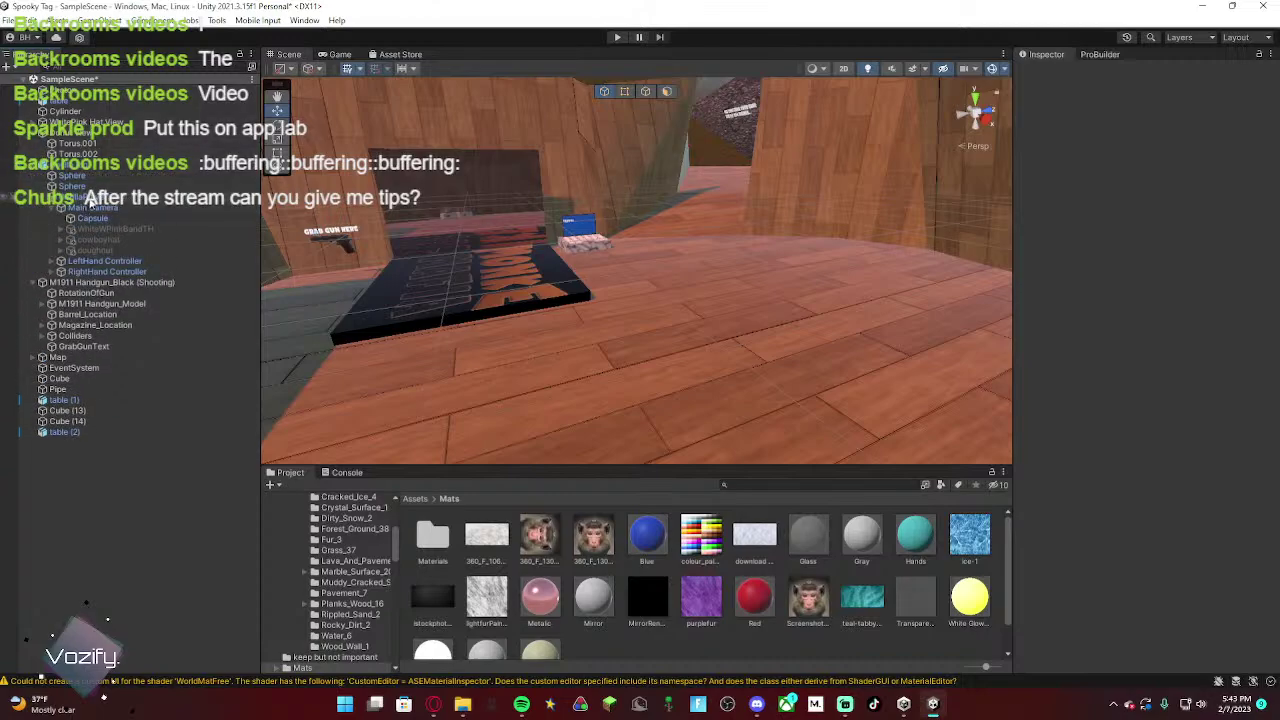
Step: Try moving the Main Camera slightly in the scene and undo the move
click(90, 208)
right_drag(973, 325, 1035, 390)
mouse_move(614, 258)
mouse_down()
mouse_move(662, 257)
mouse_move(600, 258)
mouse_up()
key(ctrl+z)
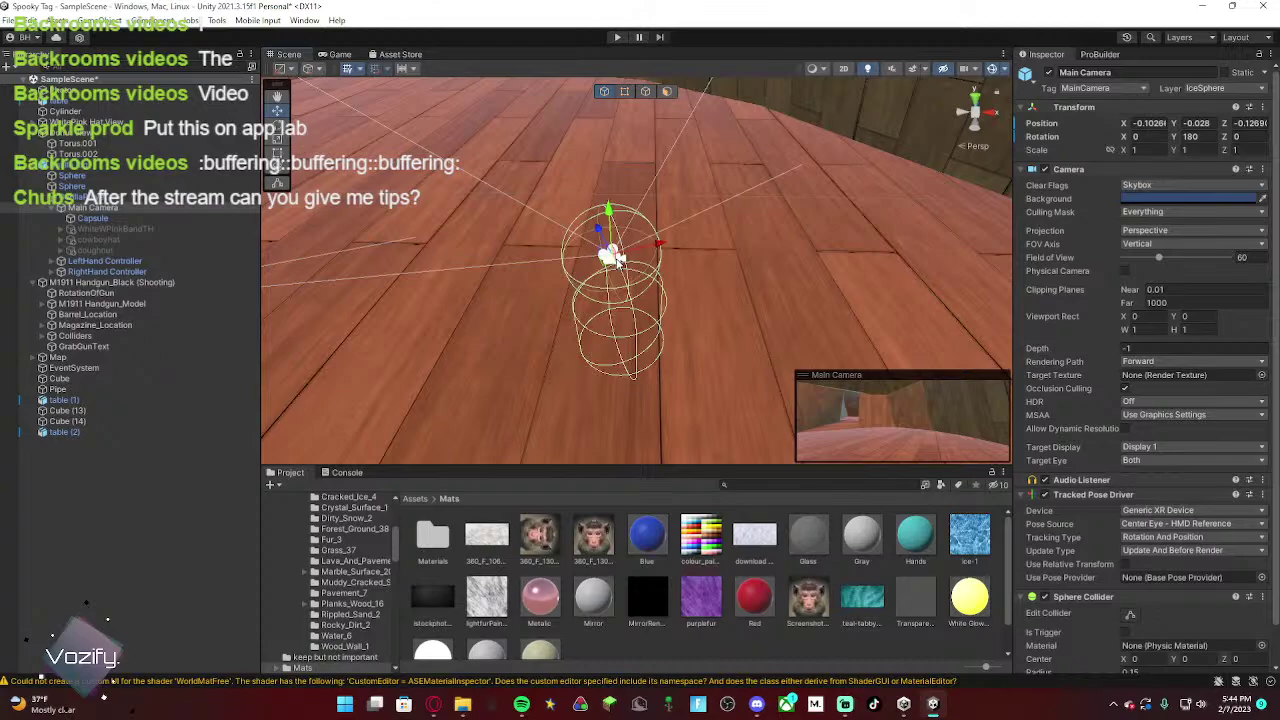
right_drag(761, 281, 795, 240)
click(812, 224)
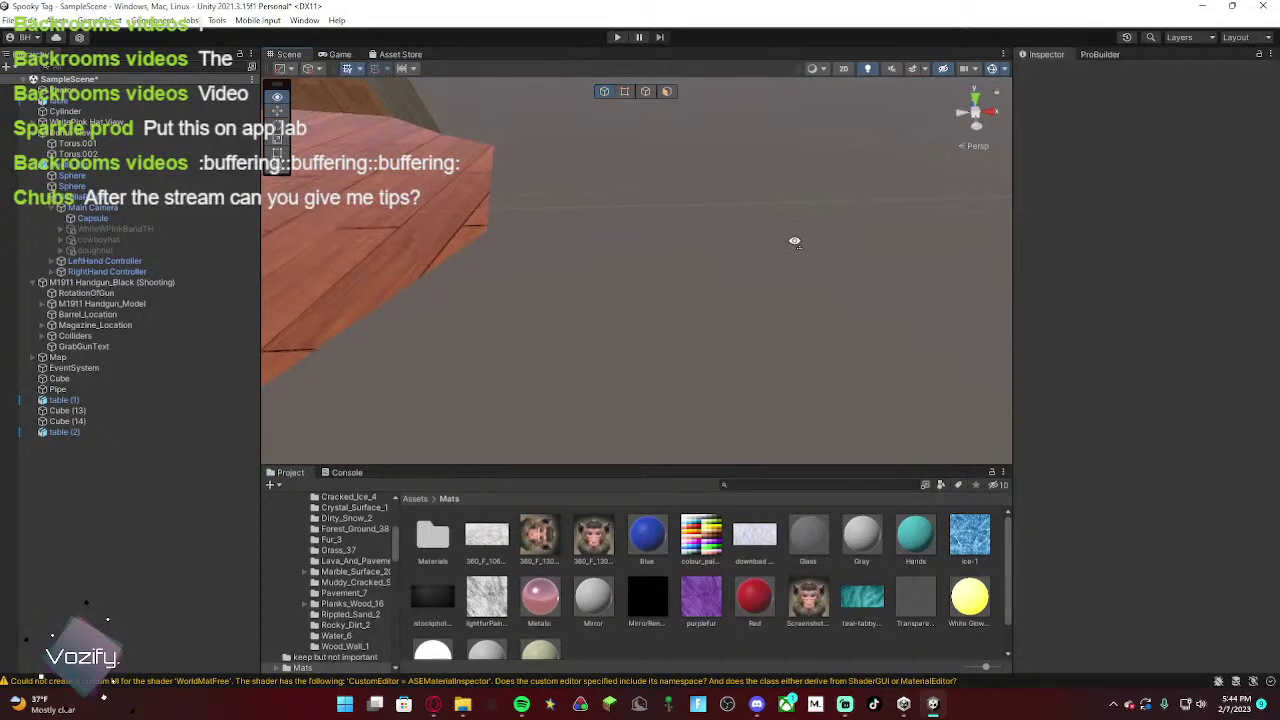
right_drag(736, 320, 342, 289)
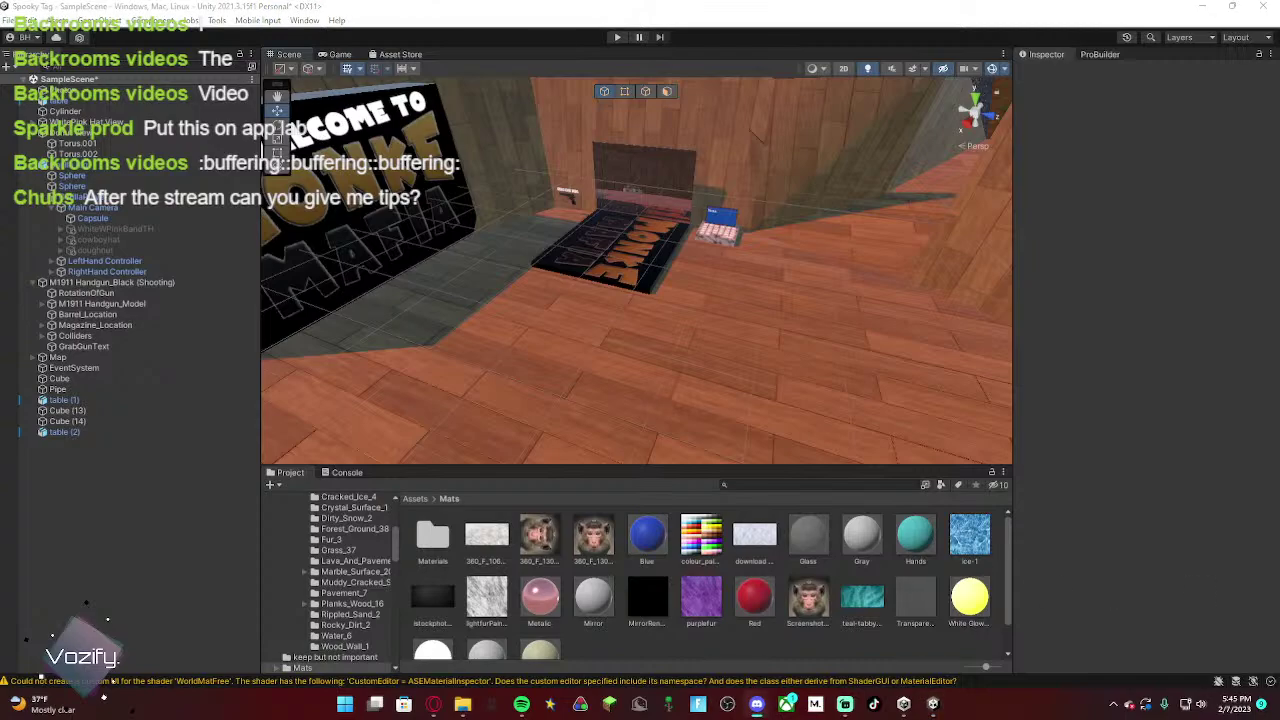
Step: Bring the Discord window into view over the Unity editor
drag(1279, 8, 668, 38)
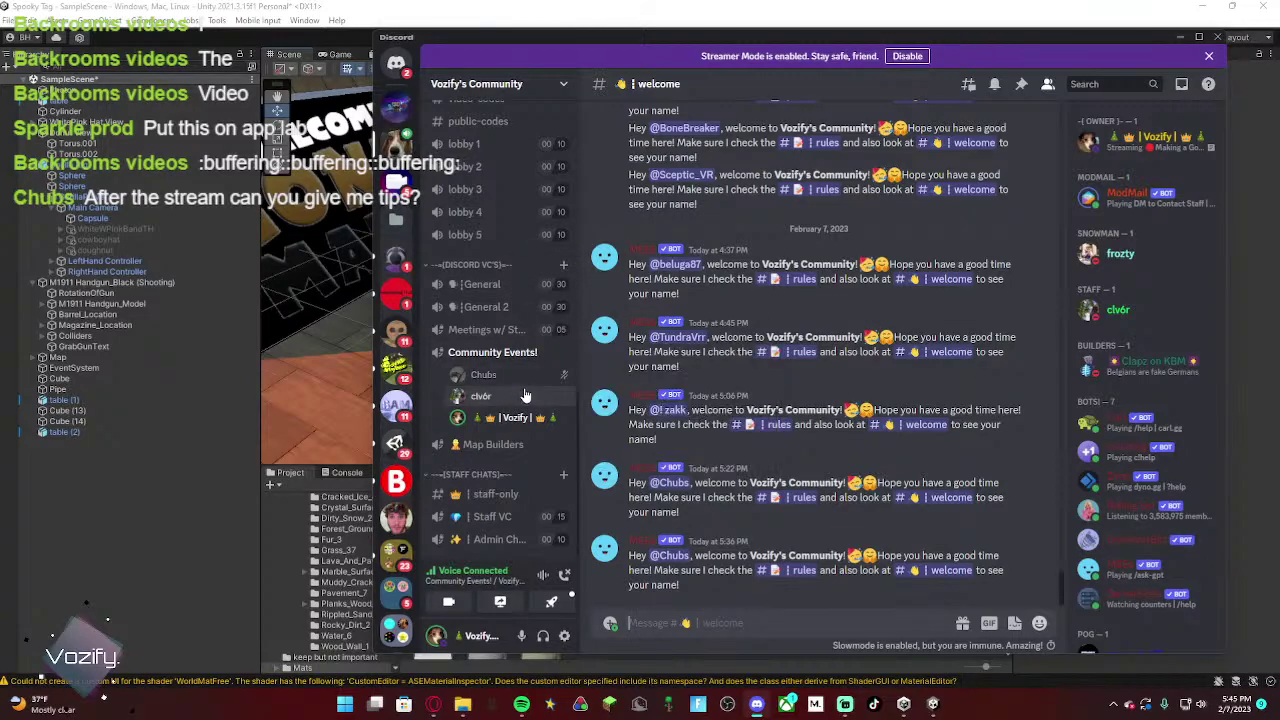
Step: Move the Discord window off the Unity editor and look through the materials in the Mats folder
drag(837, 40, 1279, 20)
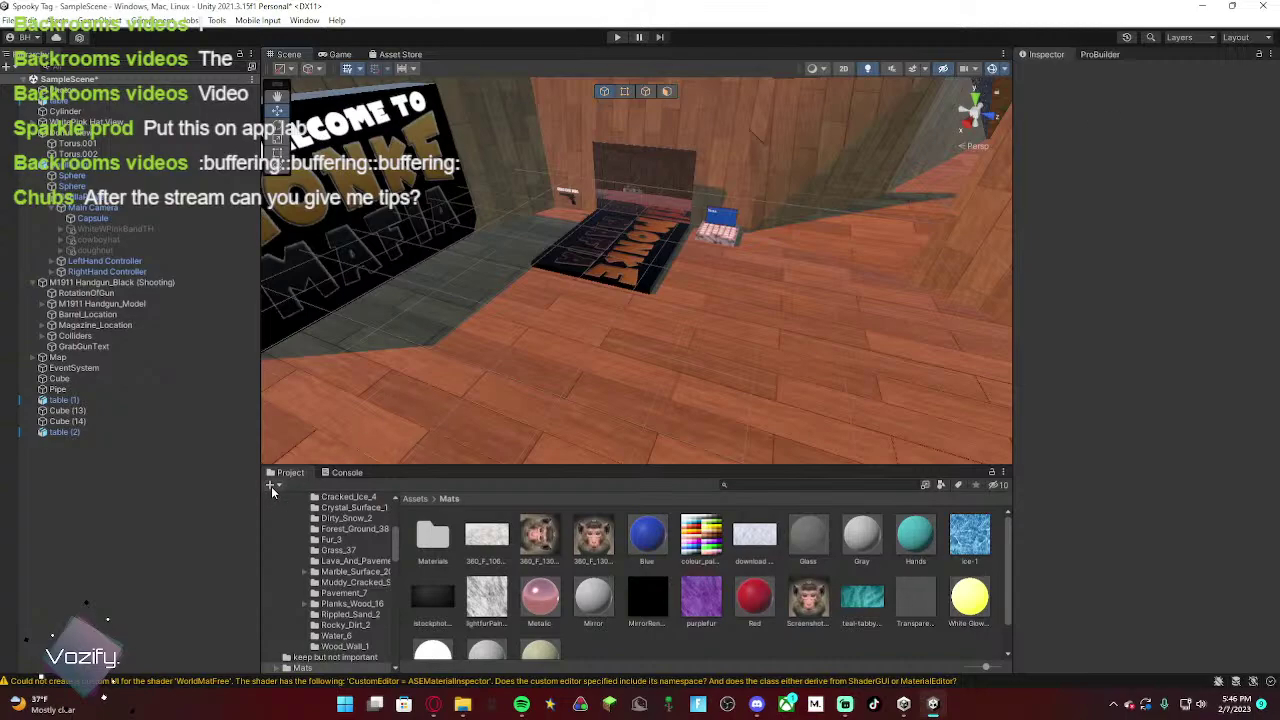
scroll(497, 609, down, 1)
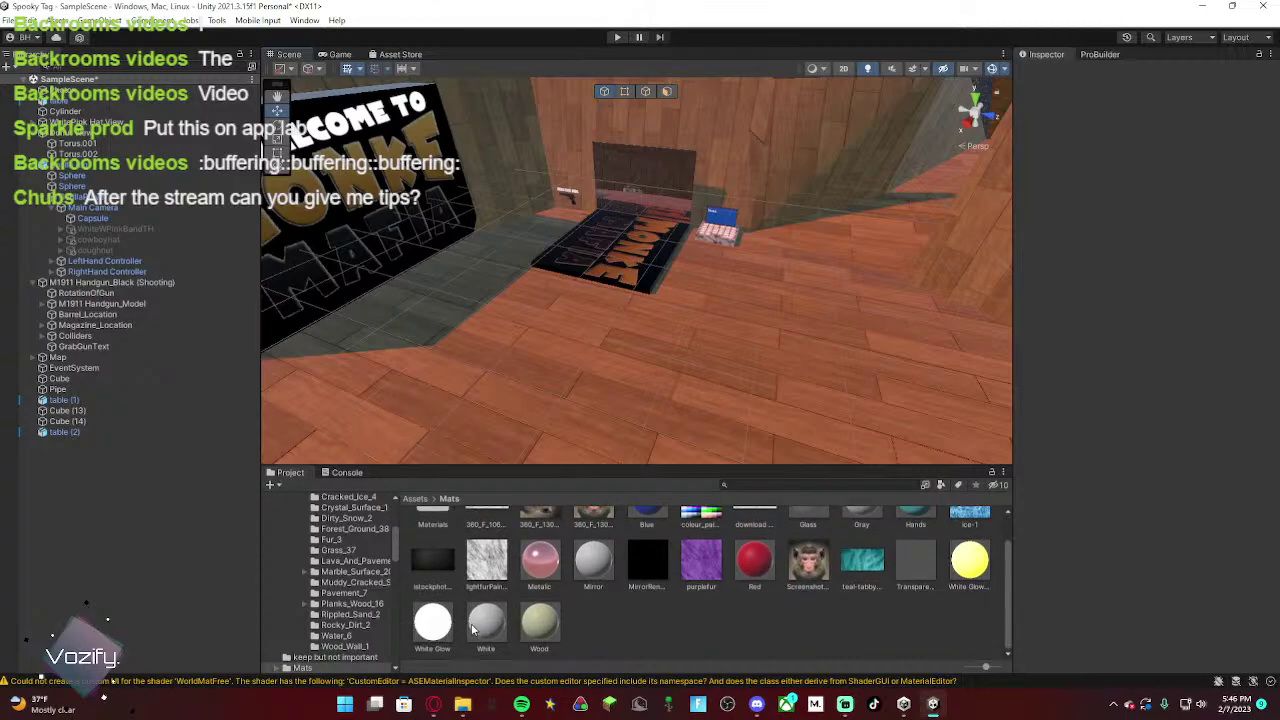
scroll(474, 628, up, 1)
scroll(510, 632, down, 1)
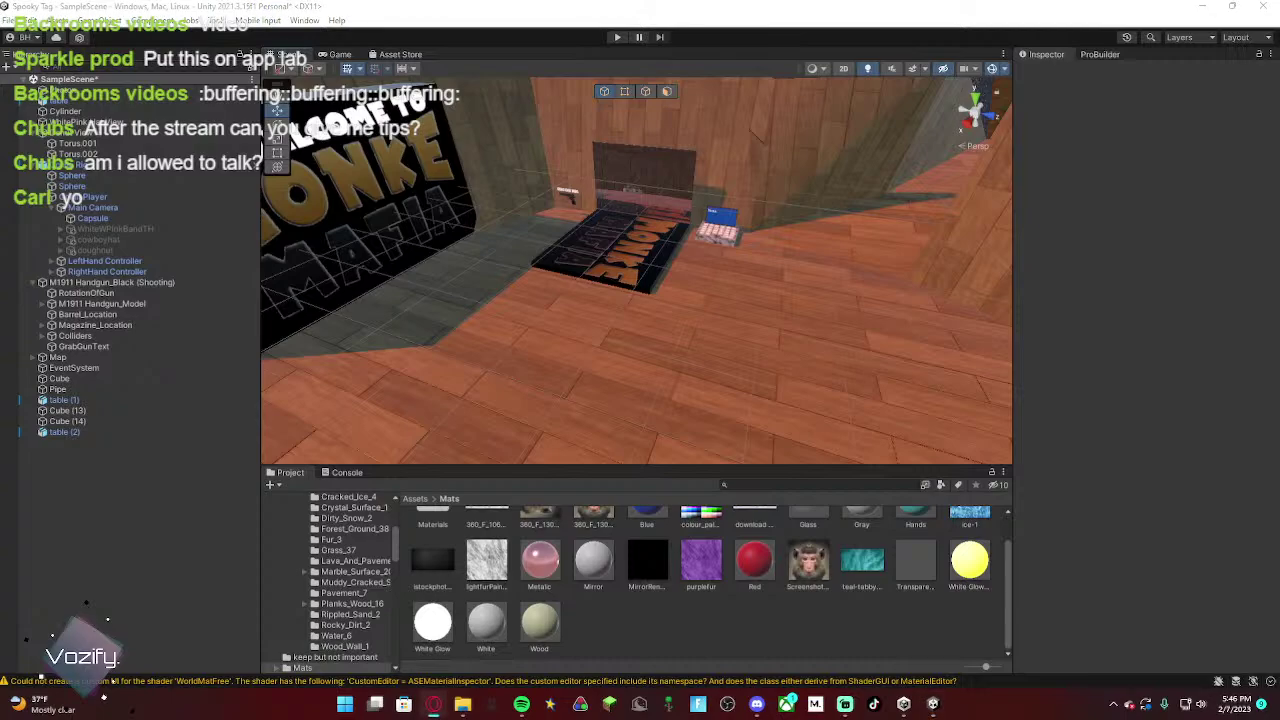
key(alt+Tab)
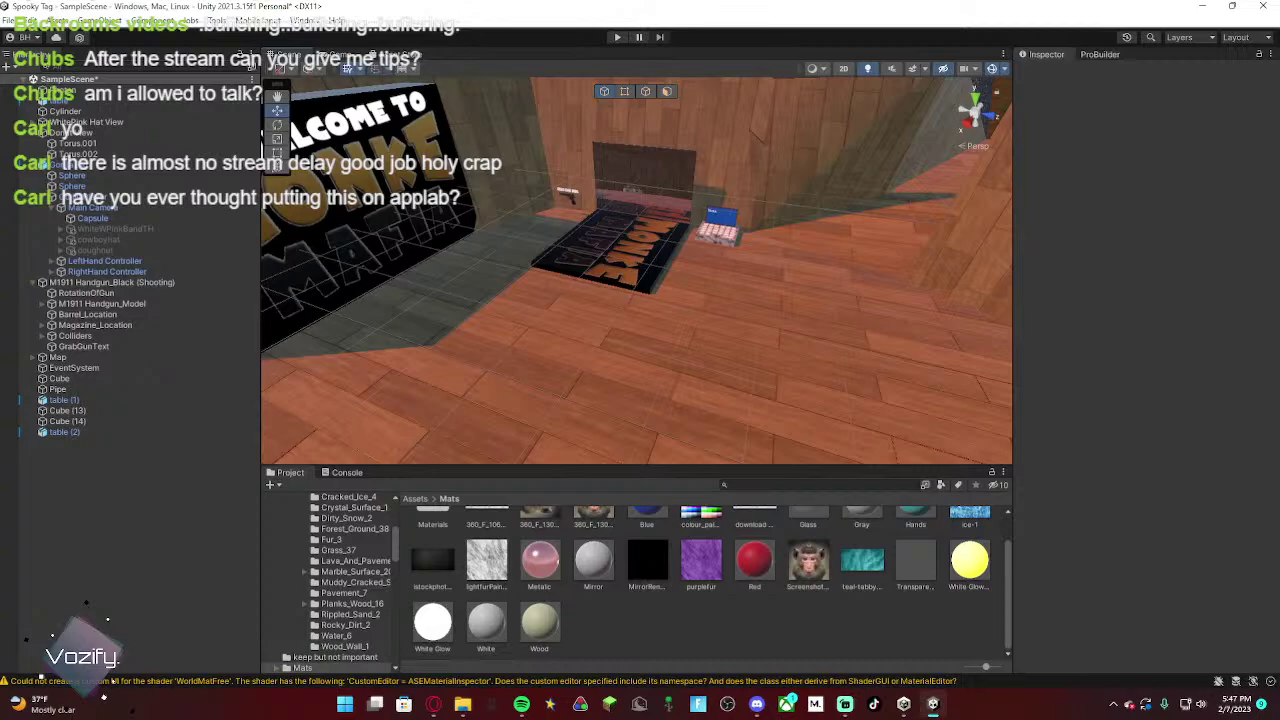
Step: Activate the cowboyhat object under the Main Camera and frame it in the scene
right_drag(888, 289, 600, 377)
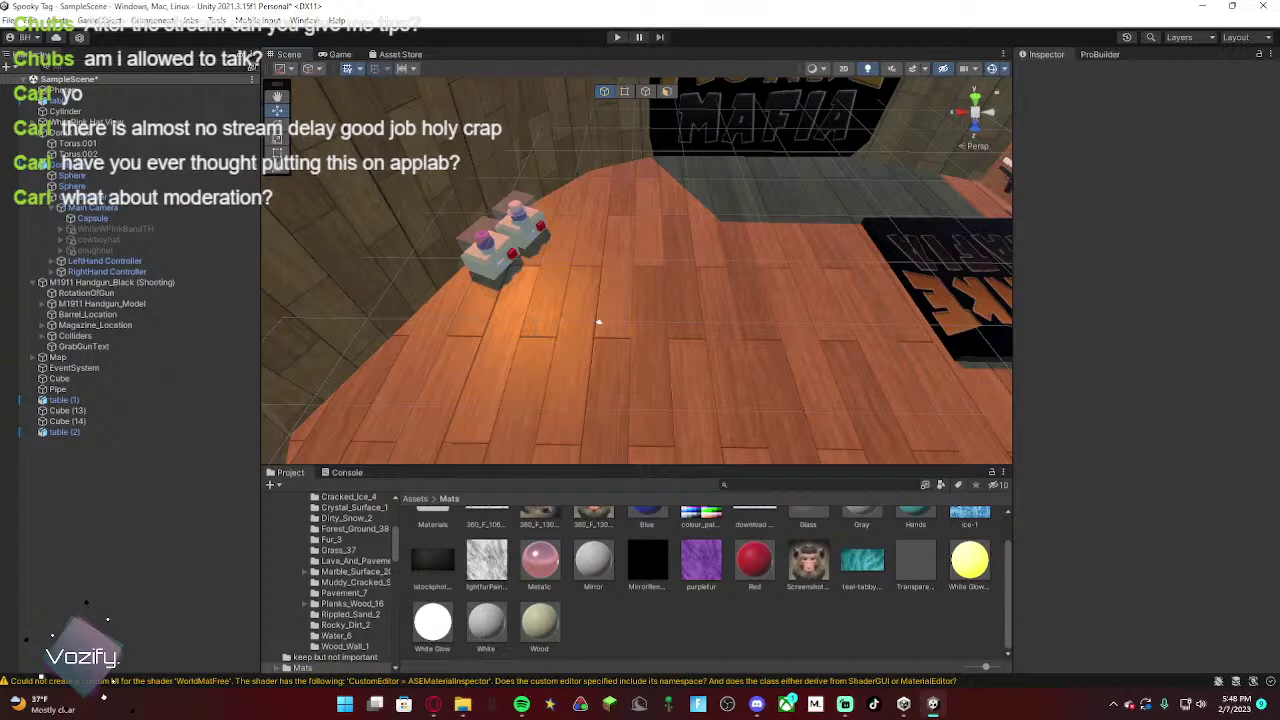
right_drag(597, 320, 657, 265)
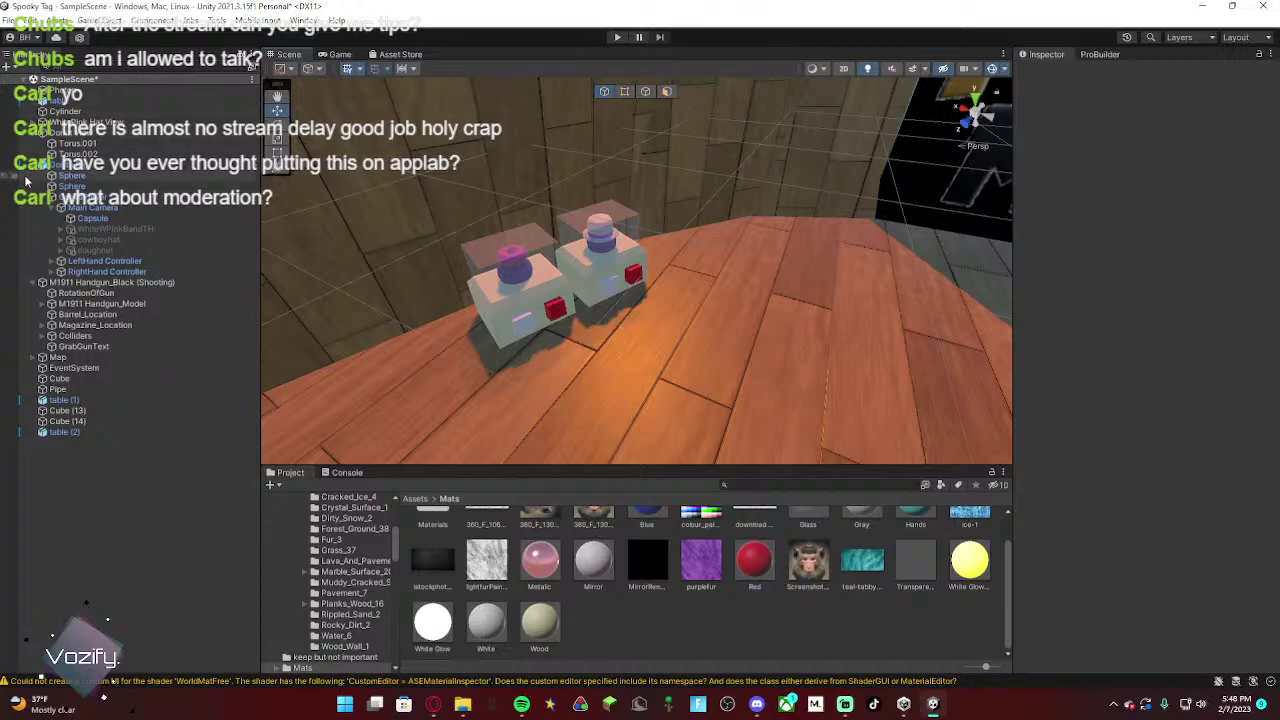
click(121, 238)
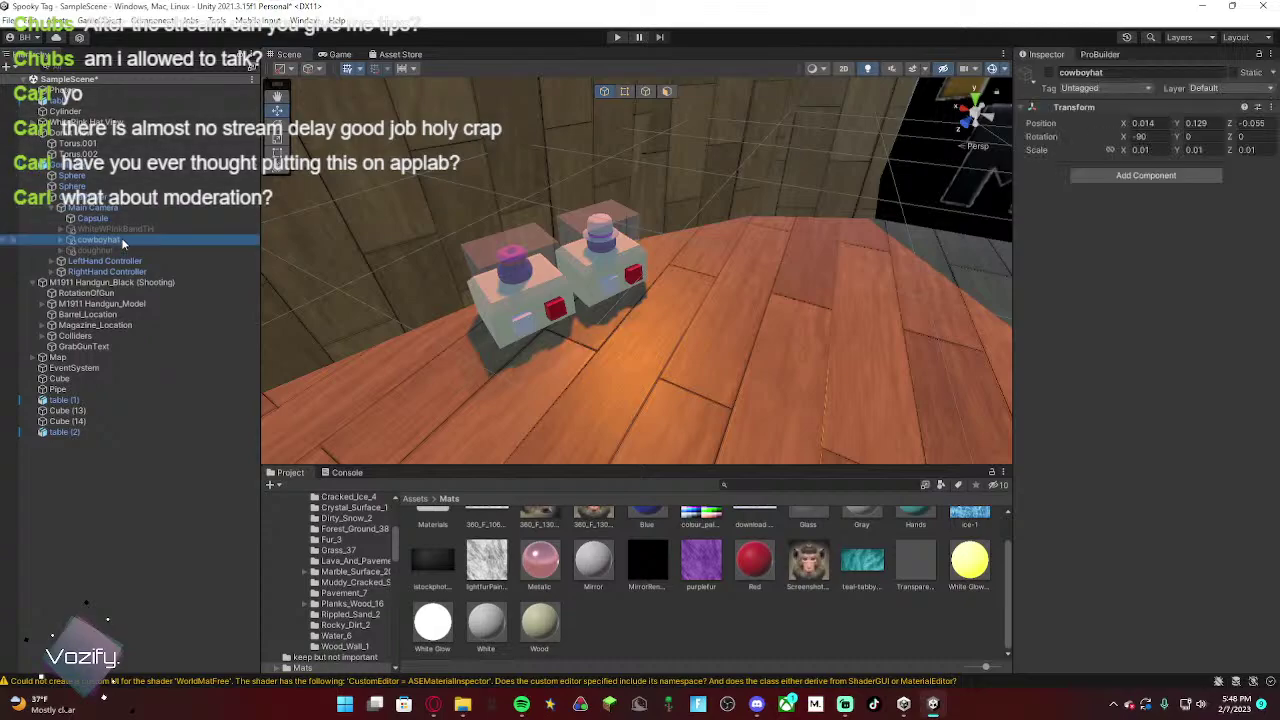
right_drag(829, 246, 855, 280)
key(f)
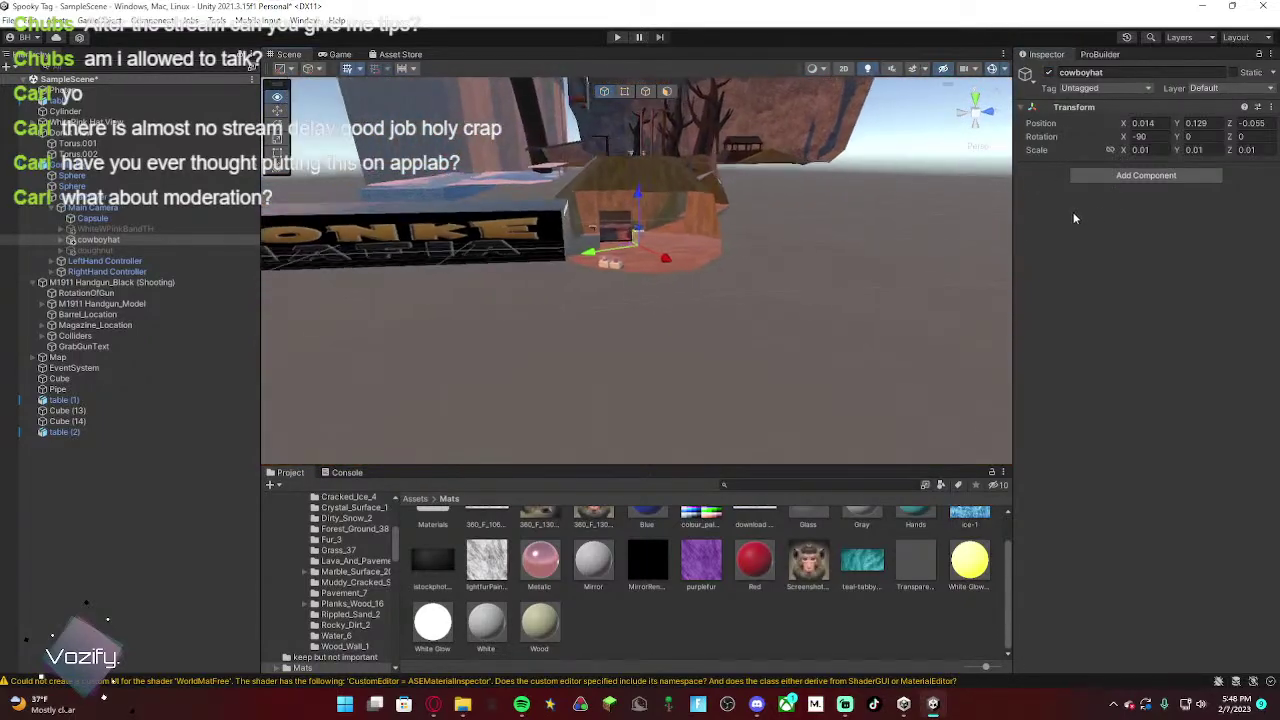
Step: Move the cowboyhat object over the room's open floor, to about X -3.05, Y 0.1, Z 1.61
drag(690, 248, 669, 372)
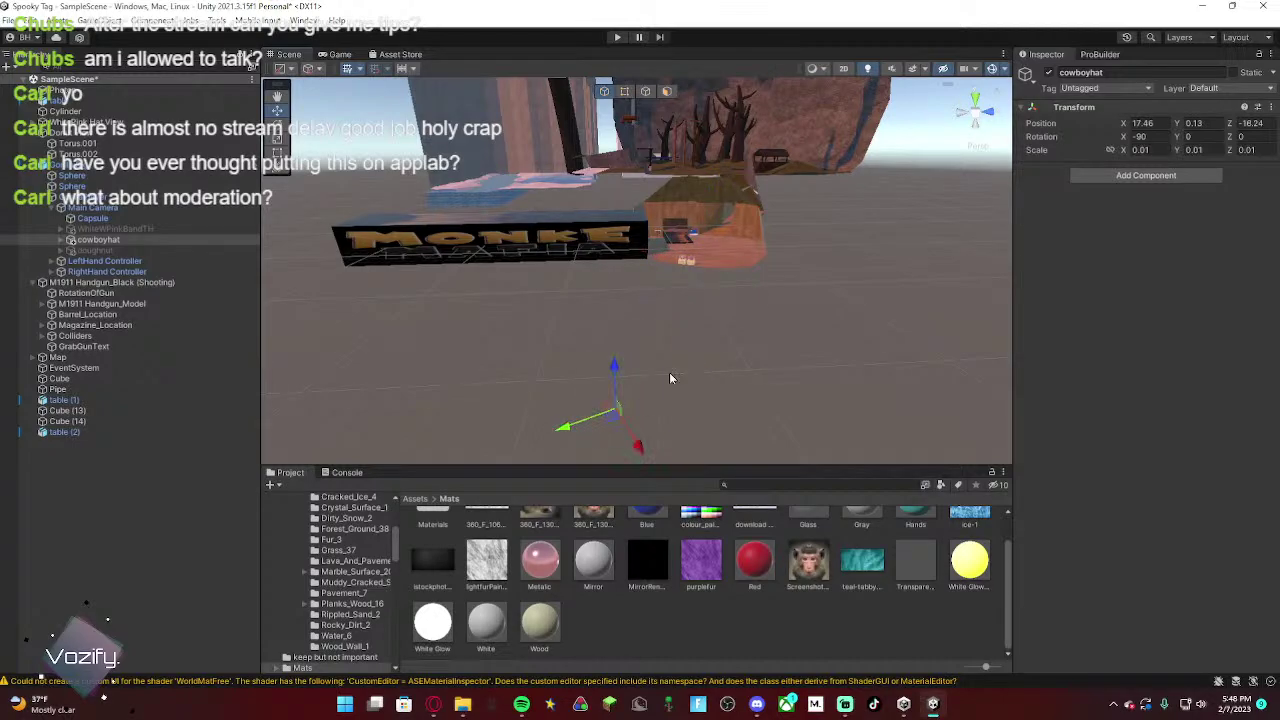
right_drag(669, 372, 690, 310)
drag(690, 310, 766, 251)
right_drag(766, 251, 582, 420)
key(w)
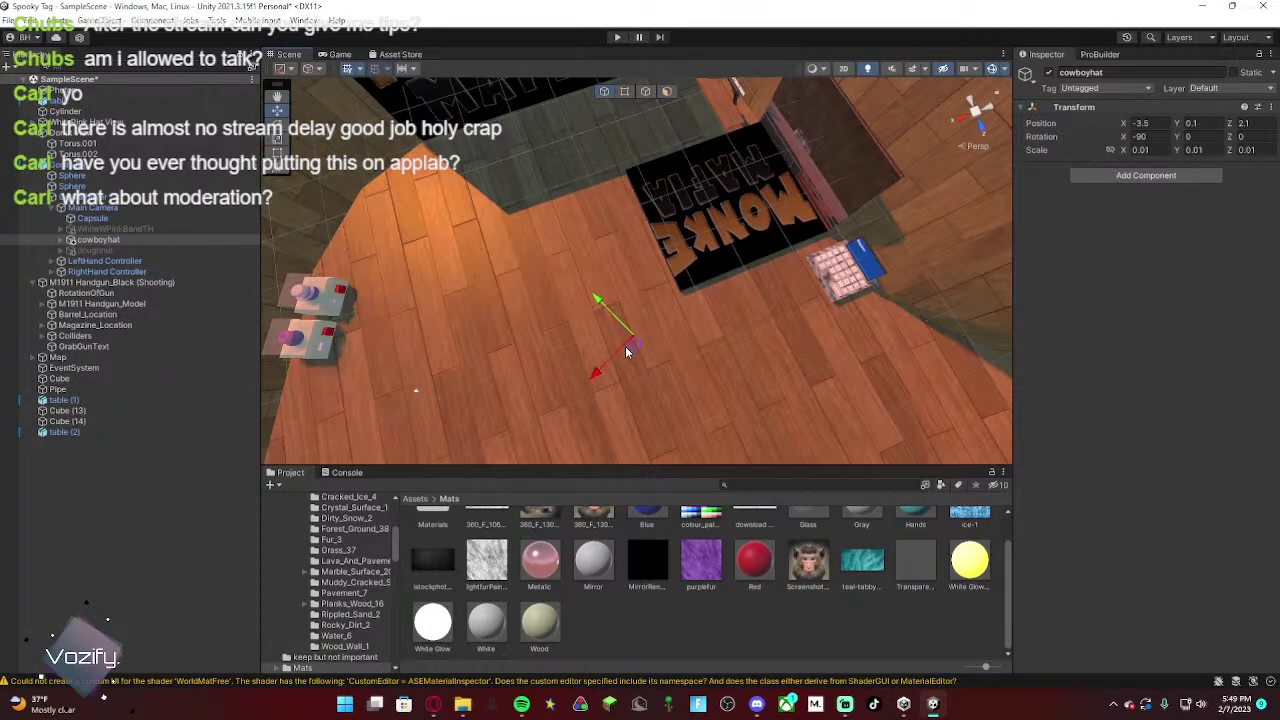
drag(628, 352, 633, 354)
right_drag(719, 368, 440, 455)
key(w)
right_drag(493, 635, 547, 222)
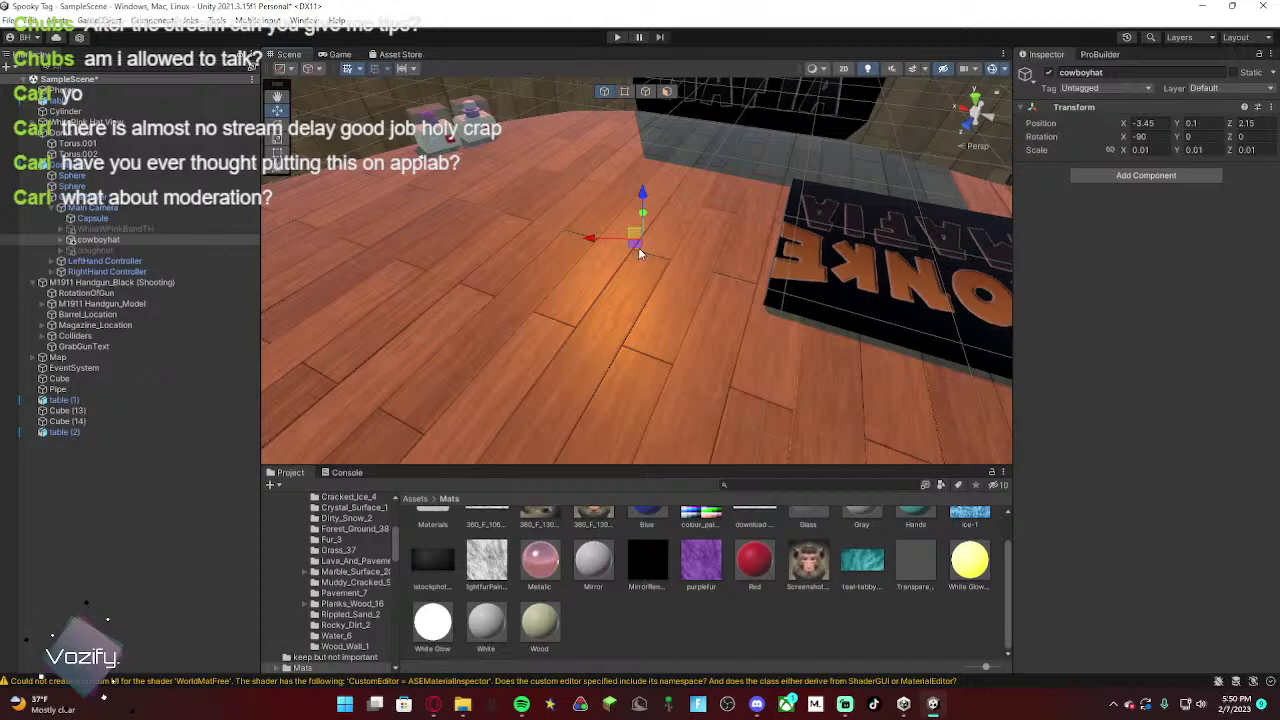
drag(638, 248, 603, 217)
Step: Set the cowboyhat object's scale to 1 on all axes and add a Mesh Renderer component to it
right_drag(603, 217, 984, 252)
click(1148, 150)
text(1)
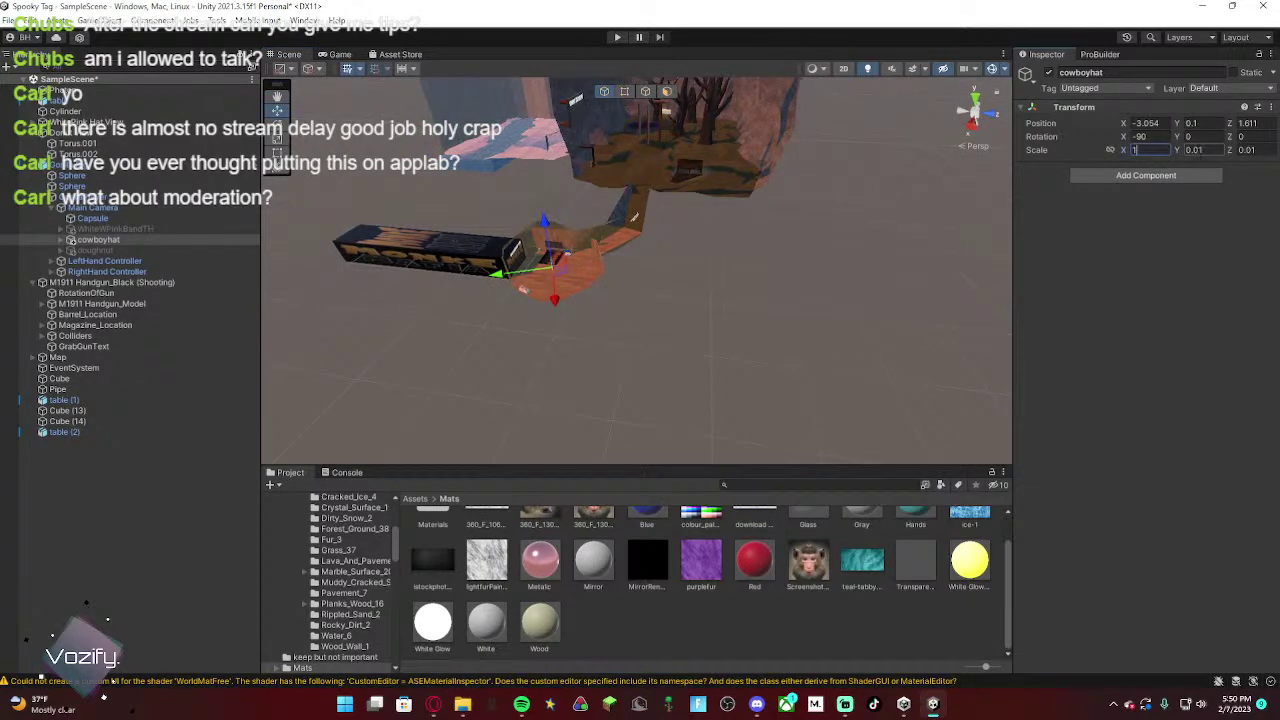
key(Tab)
text(1)
key(Tab)
text(1)
right_drag(832, 300, 545, 248)
click(1146, 175)
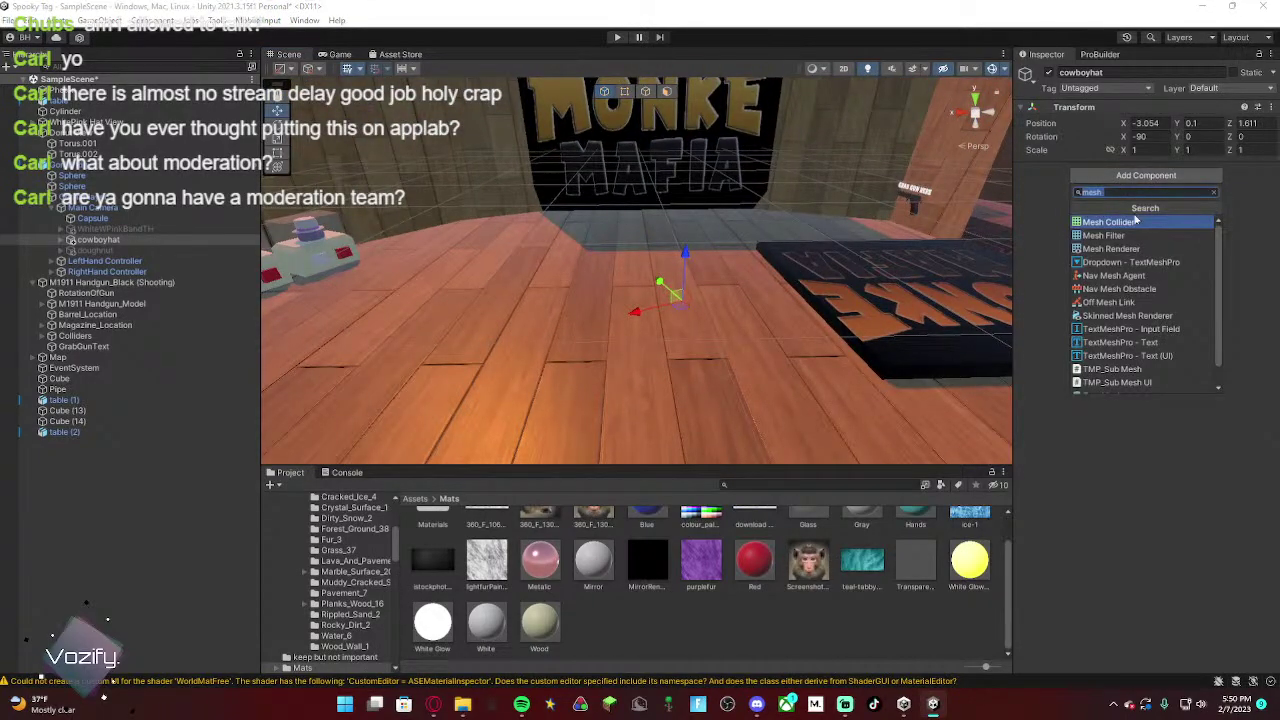
click(1134, 248)
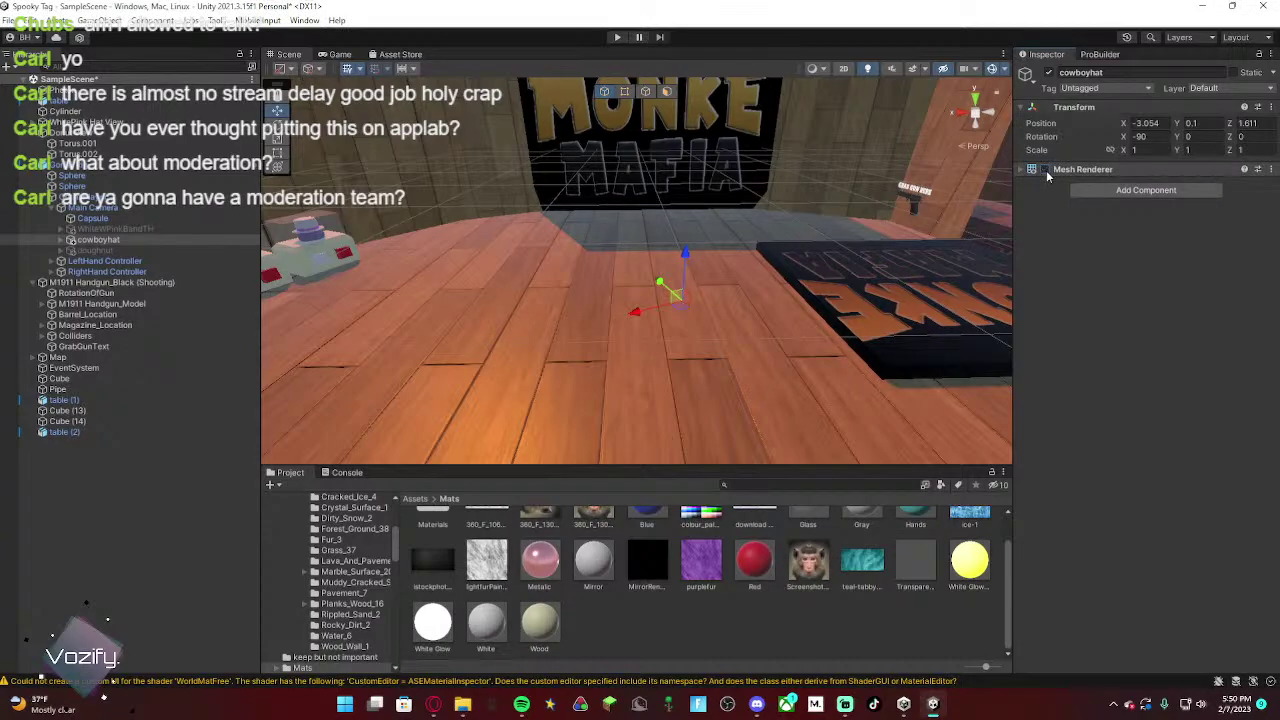
Step: Delete the cowboyhat object from under the Main Camera
double_click(89, 240)
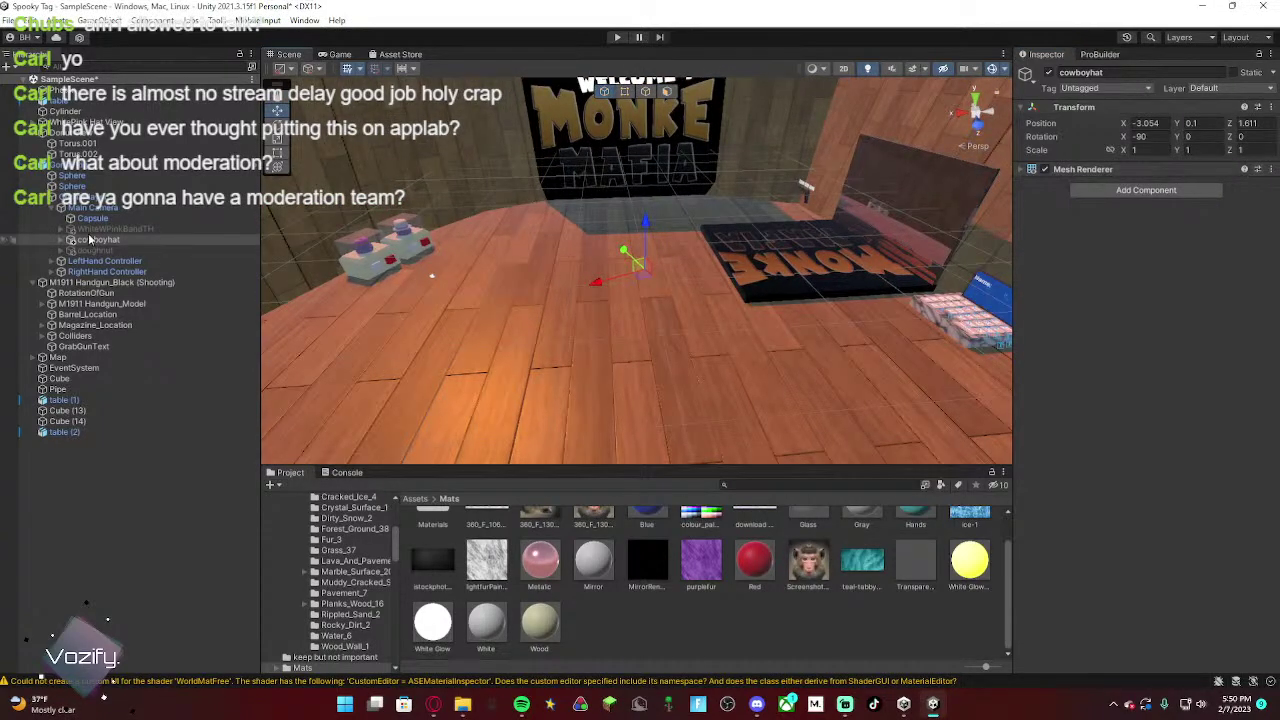
right_click(90, 241)
click(140, 255)
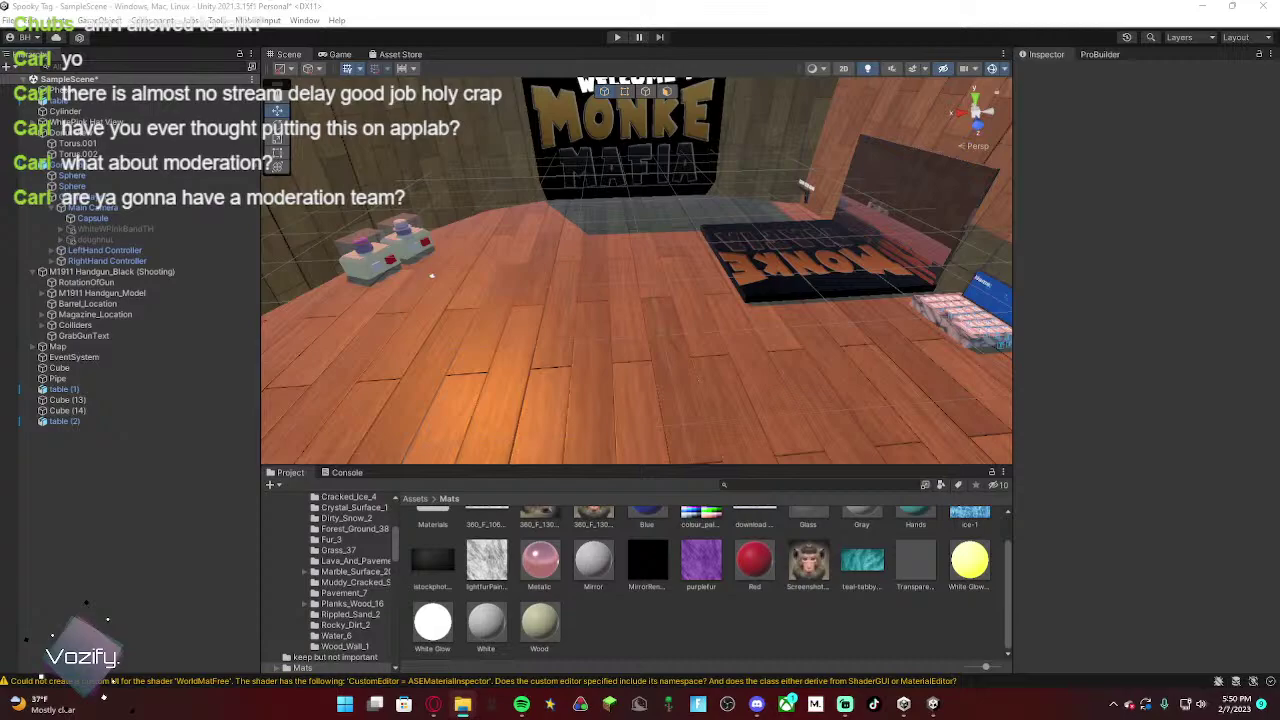
Step: Open the Resources folder in the project's assets and look through its models
click(414, 499)
double_click(758, 542)
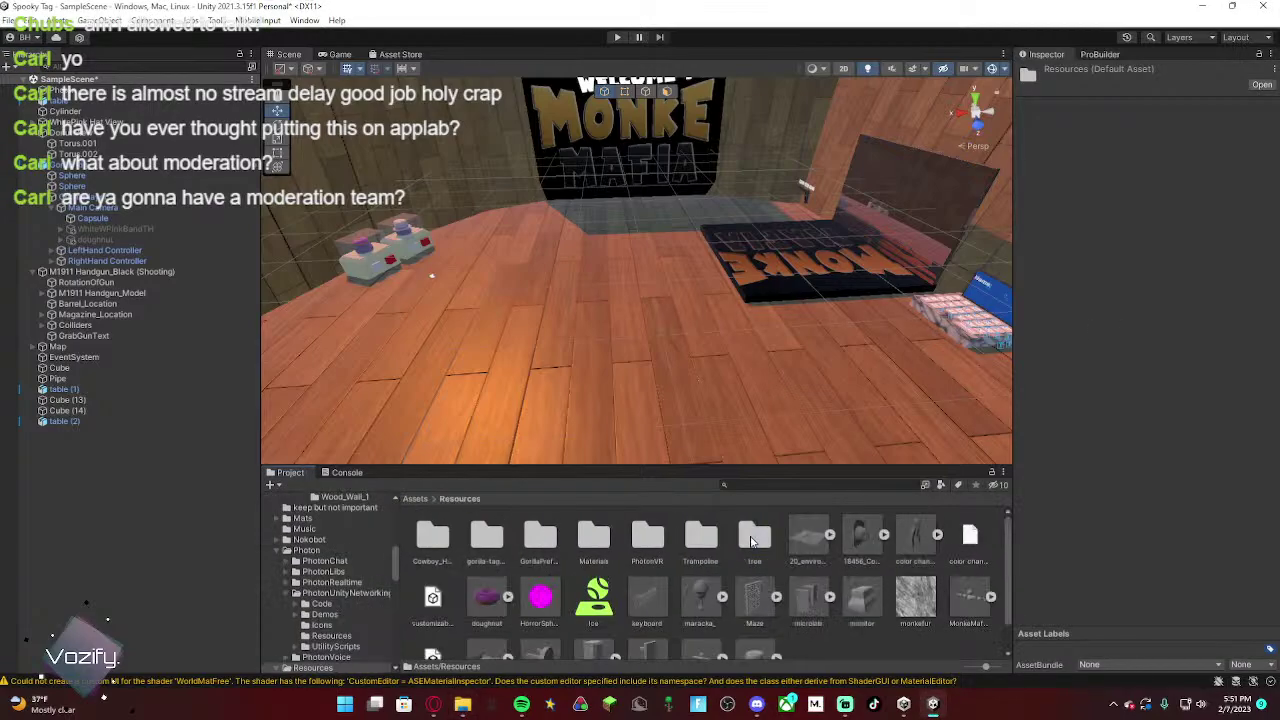
scroll(757, 545, down, 1)
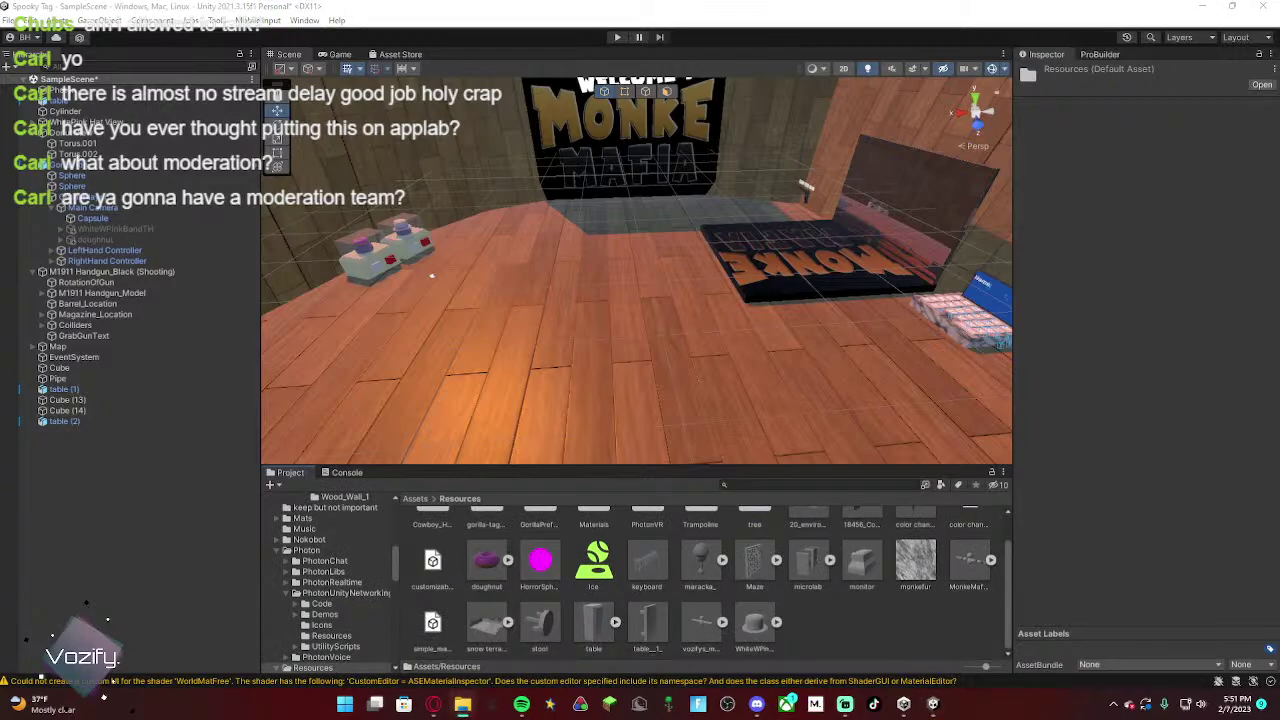
Step: Extract the downloaded Cowboy_Hat_v1_L1 archive, replacing the existing files, and import the hat model into Resources
drag(1279, 420, 936, 606)
click(760, 479)
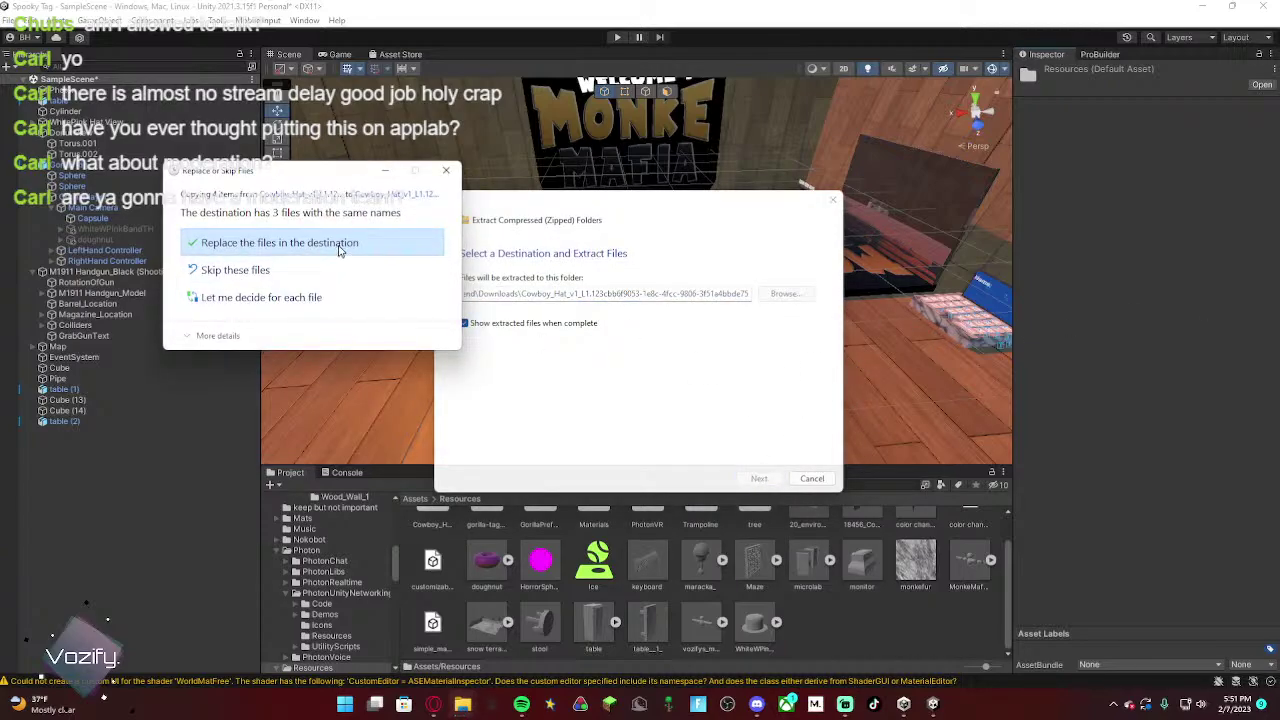
click(340, 246)
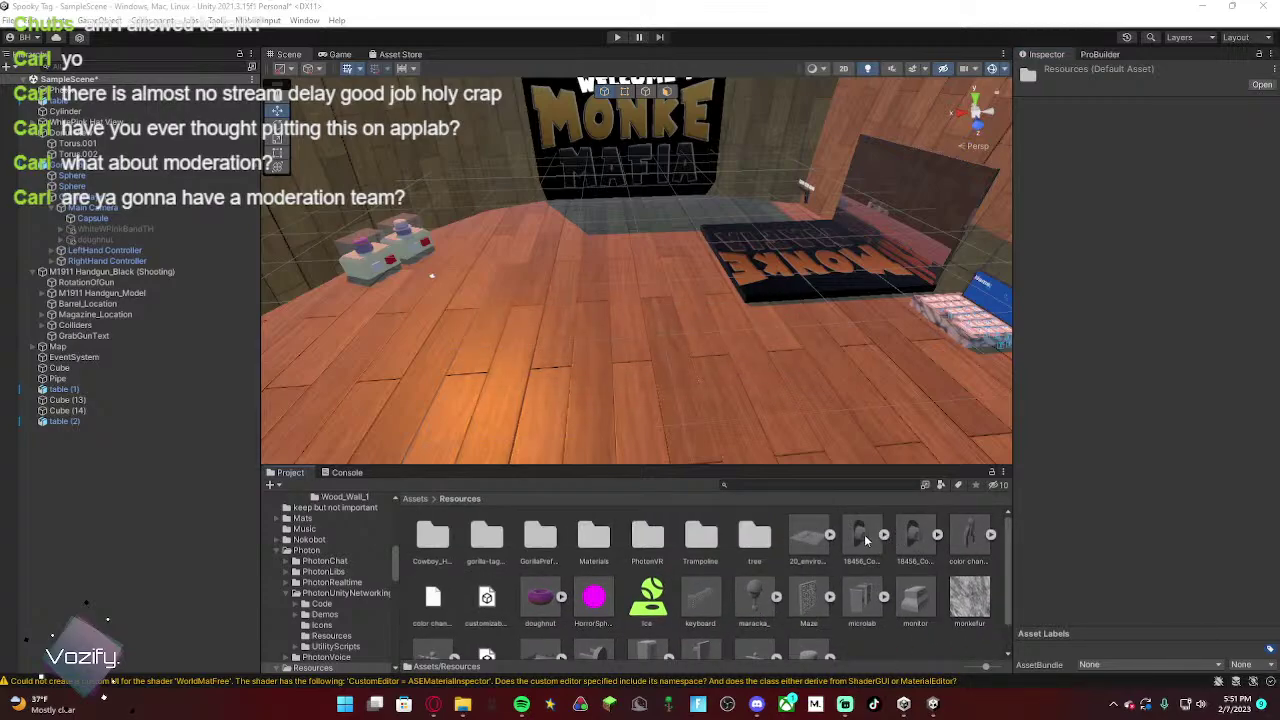
Step: Add the 18456_Cowboy_Hat_new 1 model from Resources to the scene and frame it
click(861, 537)
right_drag(861, 459, 662, 342)
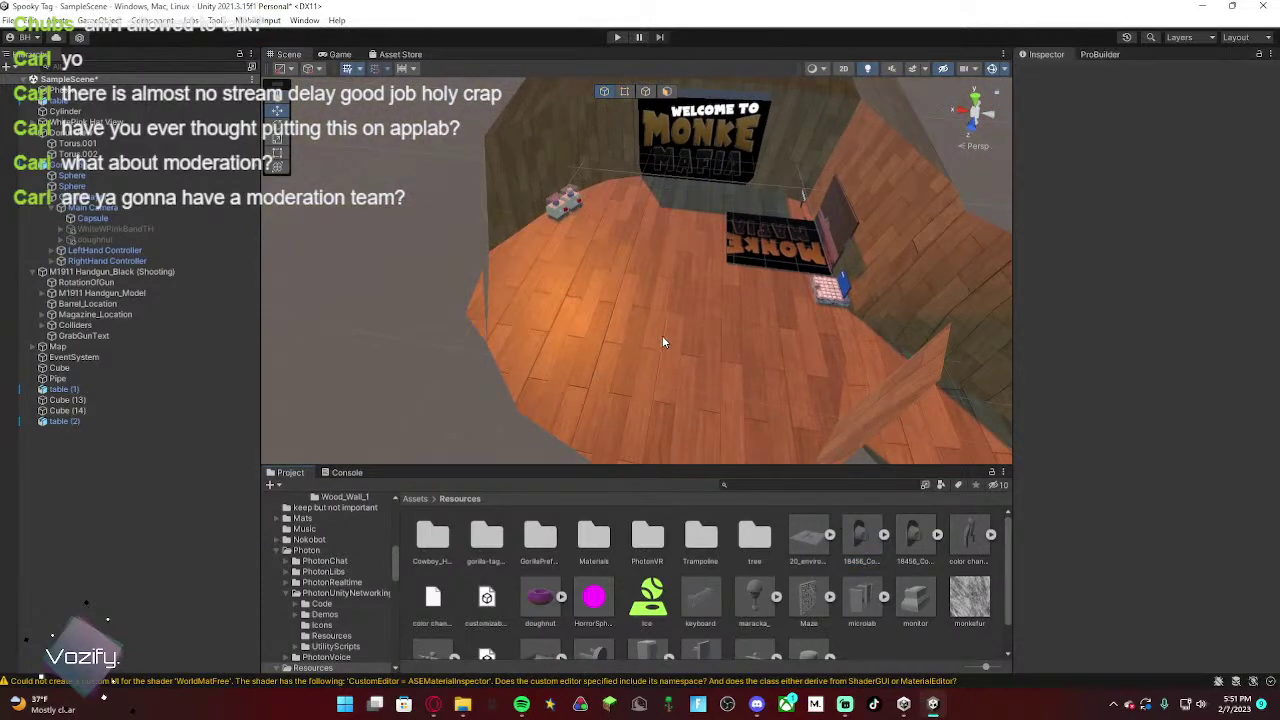
drag(846, 541, 420, 228)
right_drag(660, 380, 630, 341)
key(f)
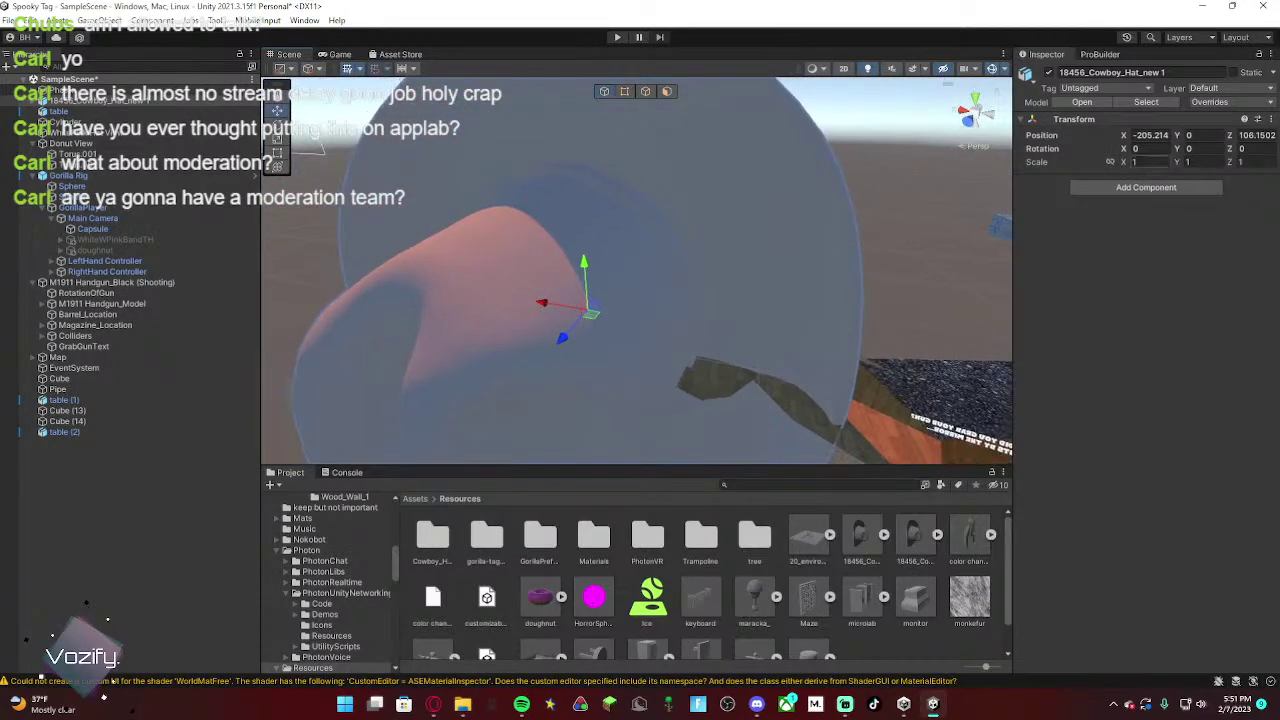
Step: Set the new cowboy hat's scale to 0.01 on all axes
click(1136, 162)
text(0.01)
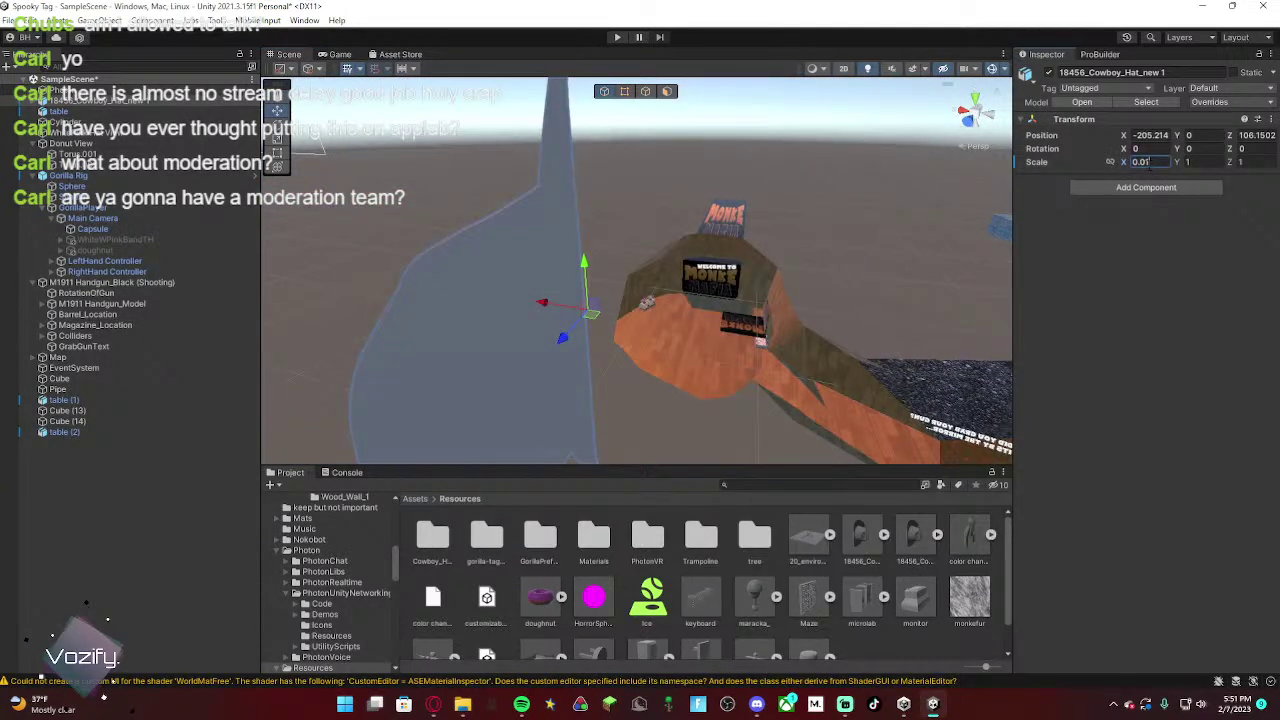
key(Tab)
text(0.01)
key(Tab)
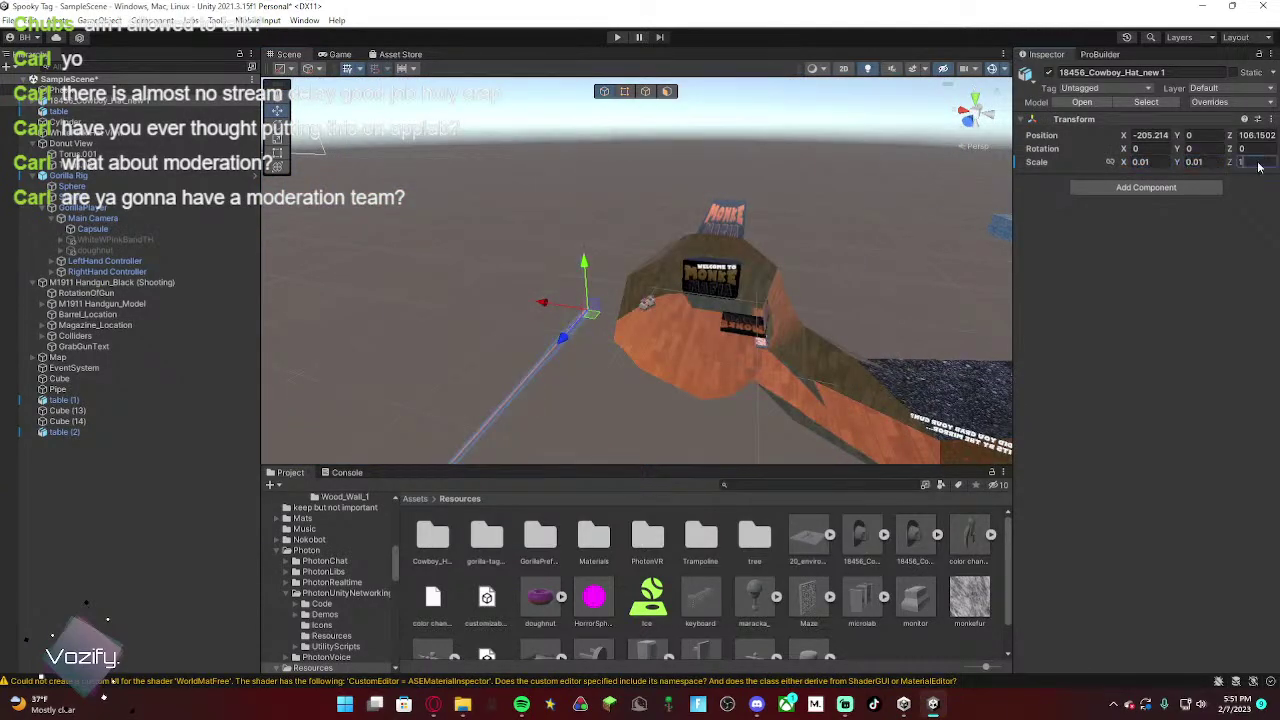
text(0.01)
key(Return)
Step: Move the cowboy hat into the room above the wooden floor, to about X -212.29, Z 104.72
drag(623, 323, 672, 326)
key(w)
right_drag(672, 326, 885, 366)
key(a)
Step: Set the cowboy hat's X rotation to -90 so it sits upright
click(1140, 148)
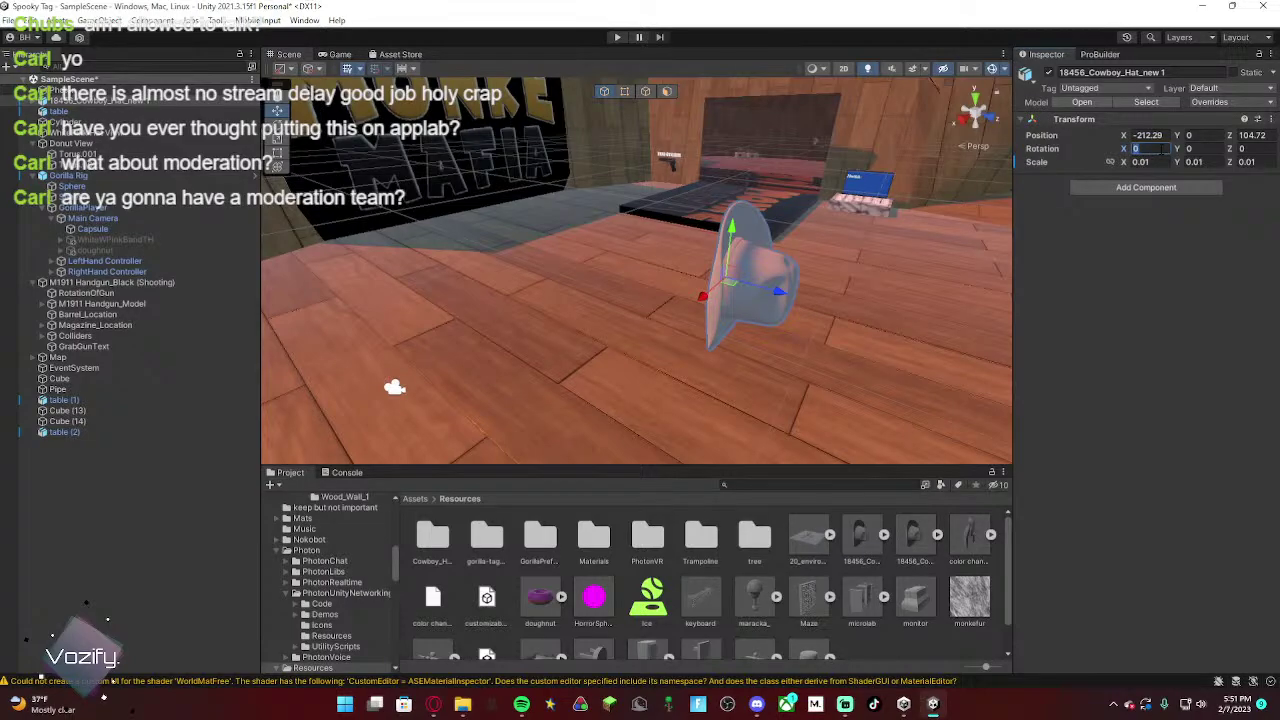
text(90)
key(BackSpace)
key(BackSpace)
text(-9)
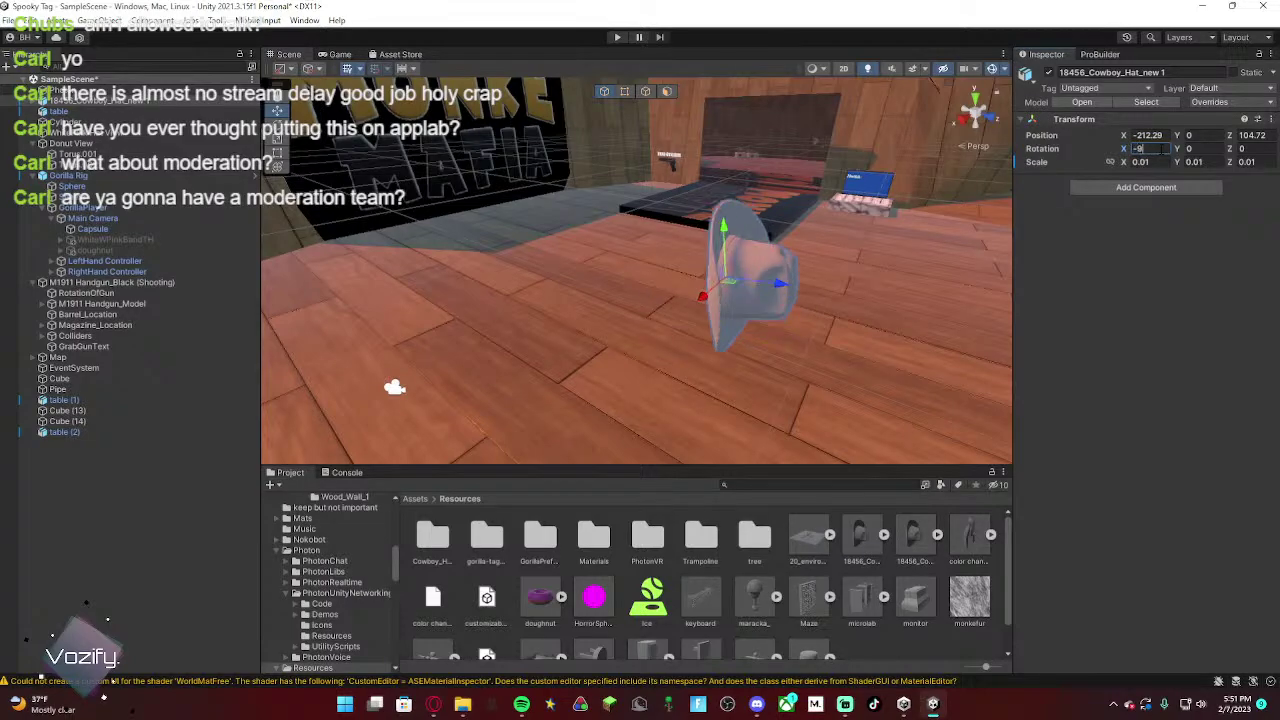
text(0)
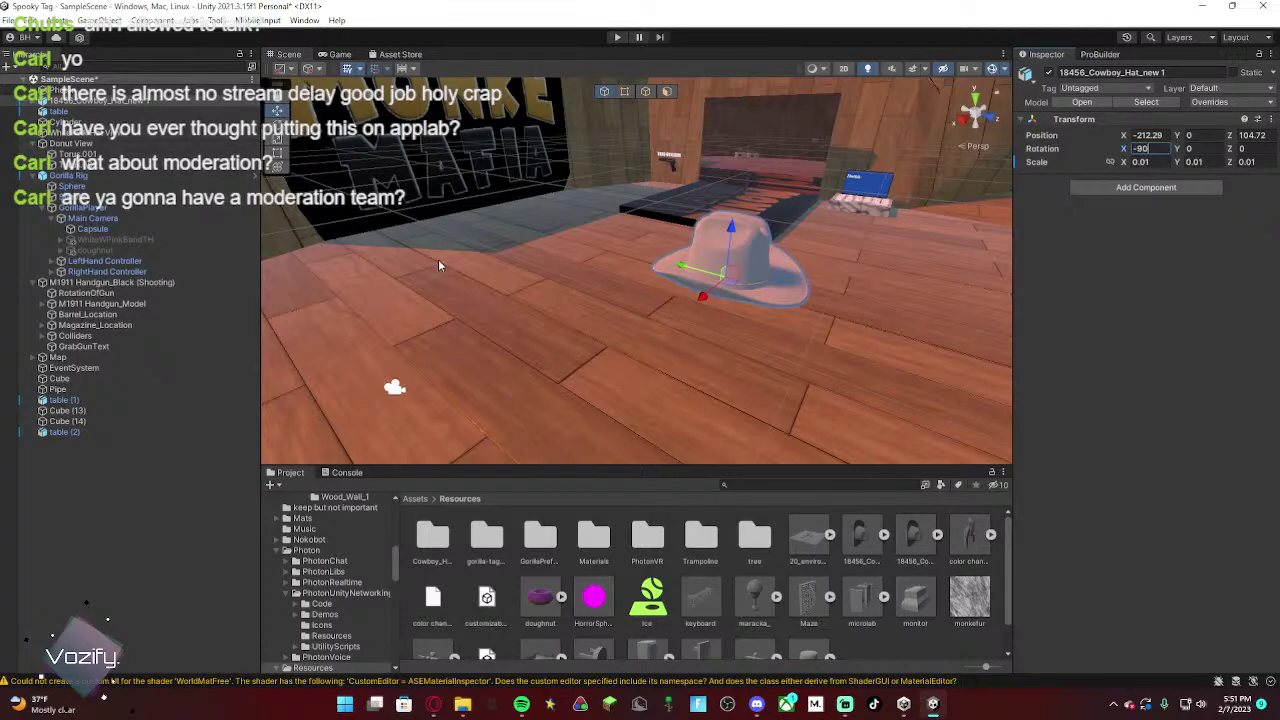
right_drag(548, 329, 538, 283)
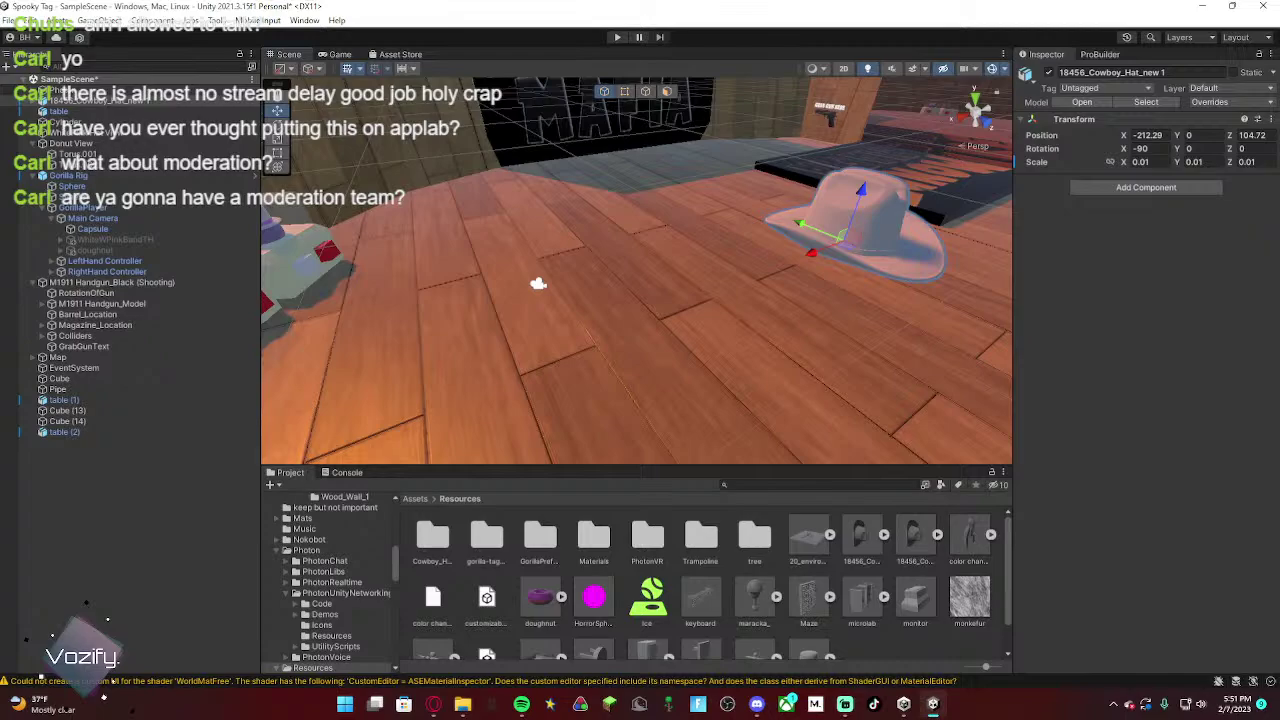
Step: Unpack the cowboy hat prefab and make it a child of the Main Camera
right_click(64, 101)
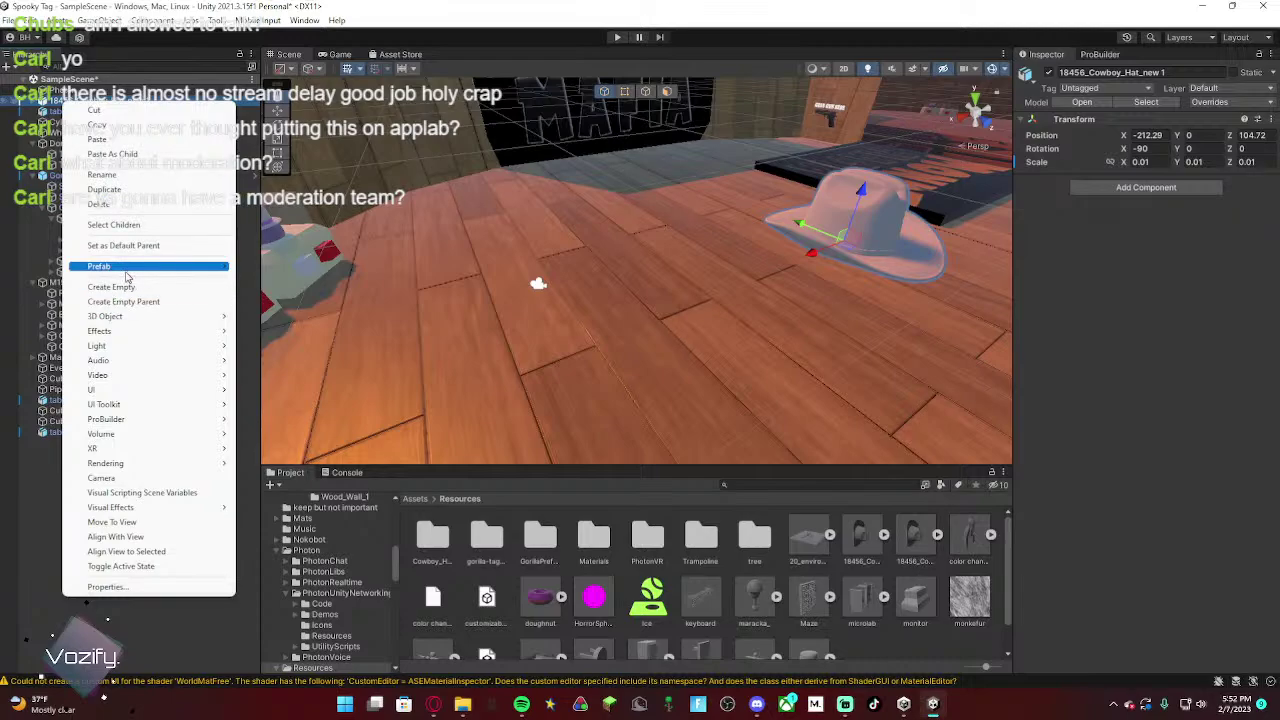
mouse_move(127, 277)
click(300, 325)
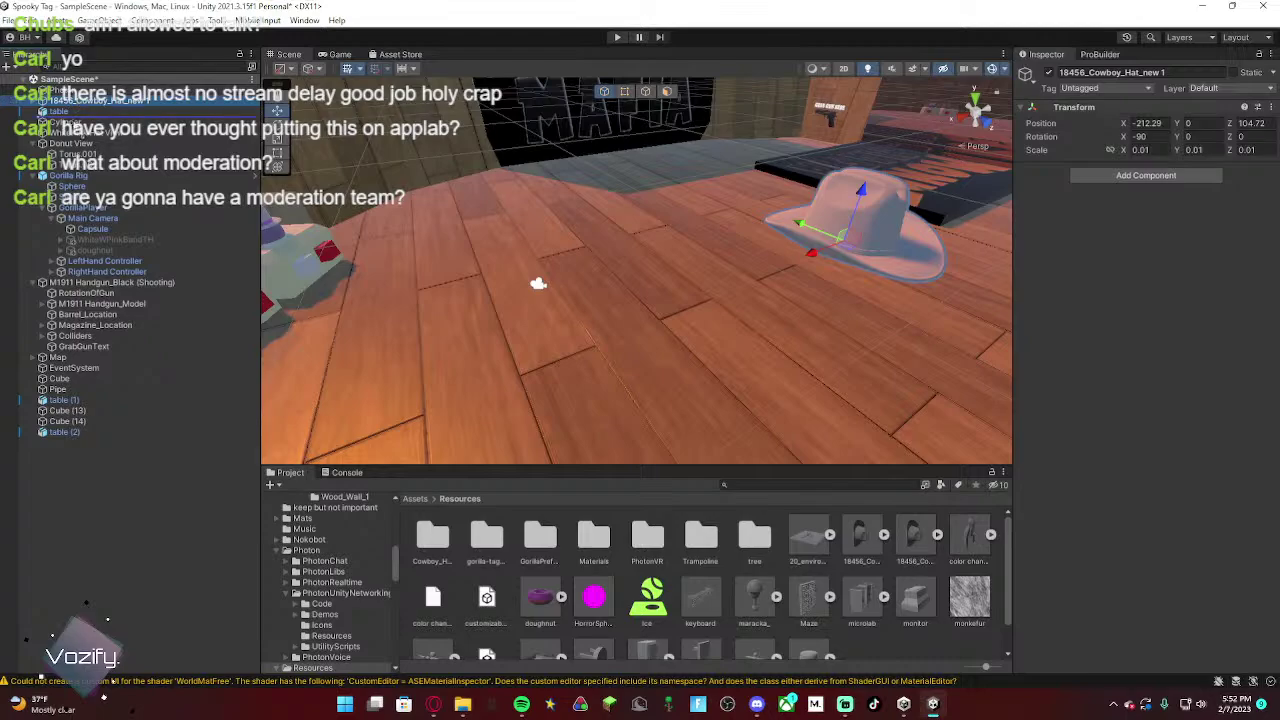
drag(86, 117, 84, 250)
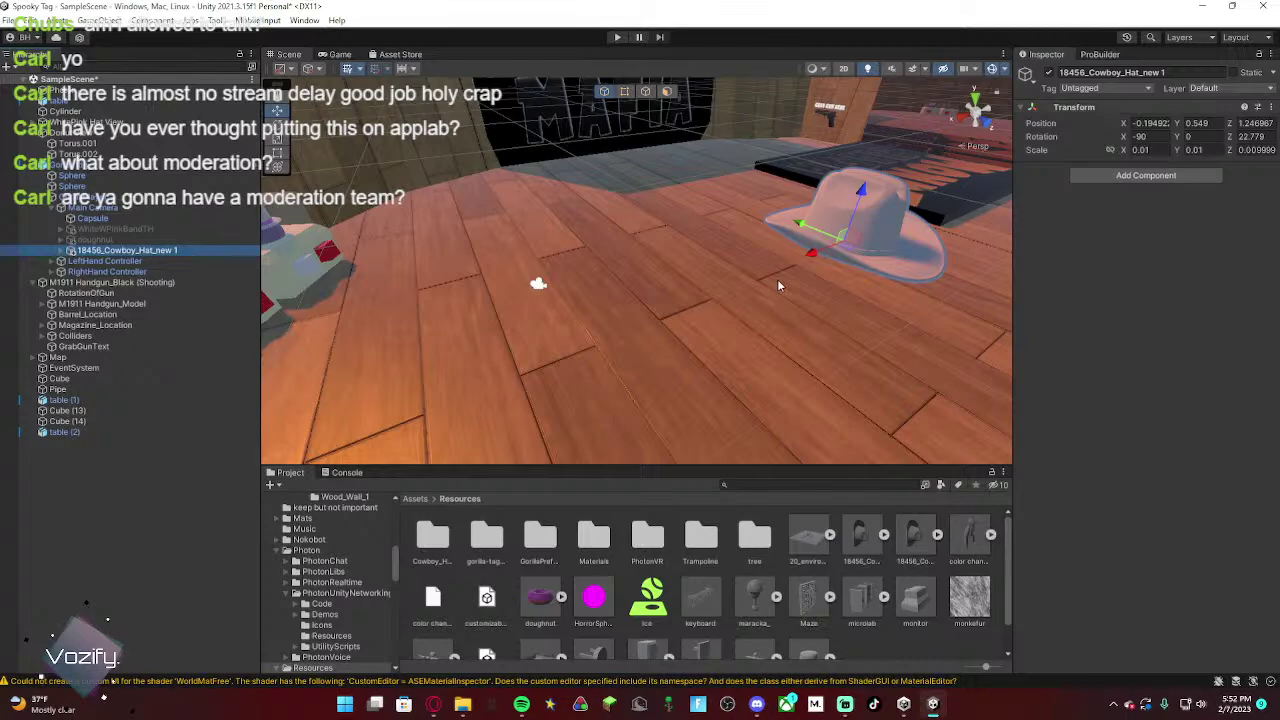
Step: Move the cowboy hat horizontally until it sits at the Main Camera's location
drag(850, 248, 517, 245)
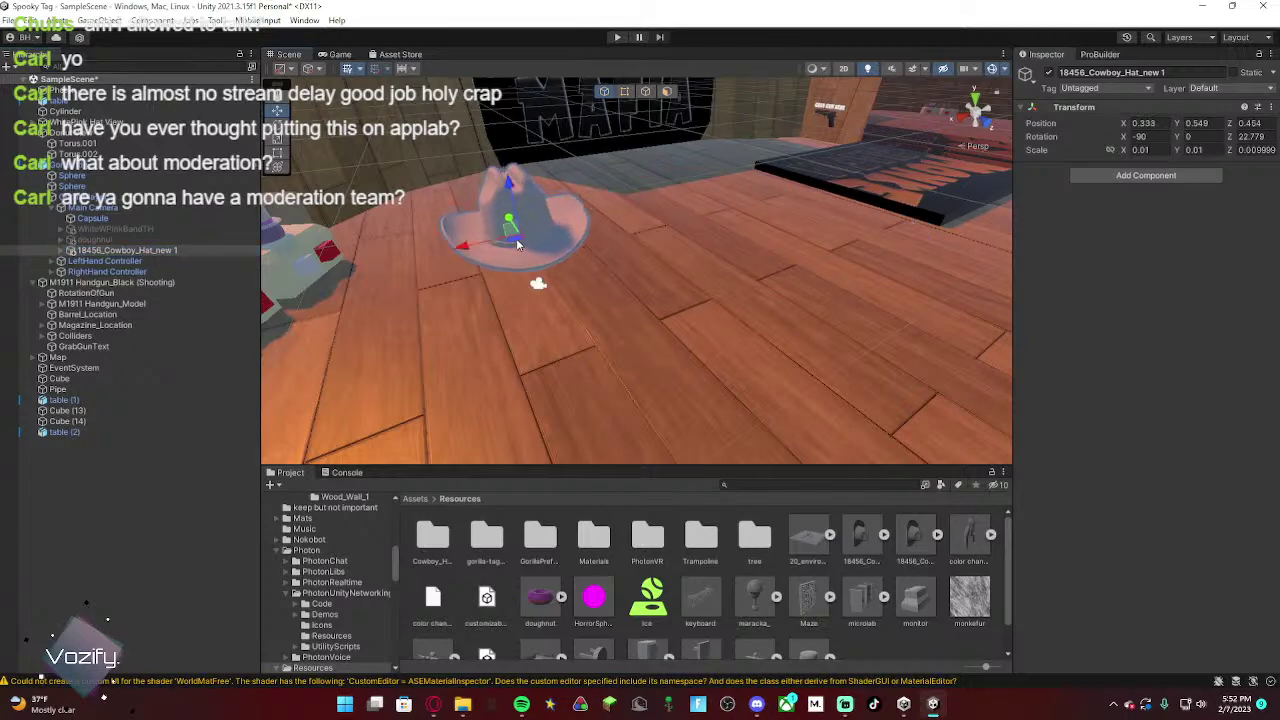
right_drag(517, 245, 800, 257)
drag(753, 237, 665, 237)
Step: Move the cowboy hat mesh down over the Main Camera, to about X -10.5, Y -5.6, Z -21.5
click(712, 226)
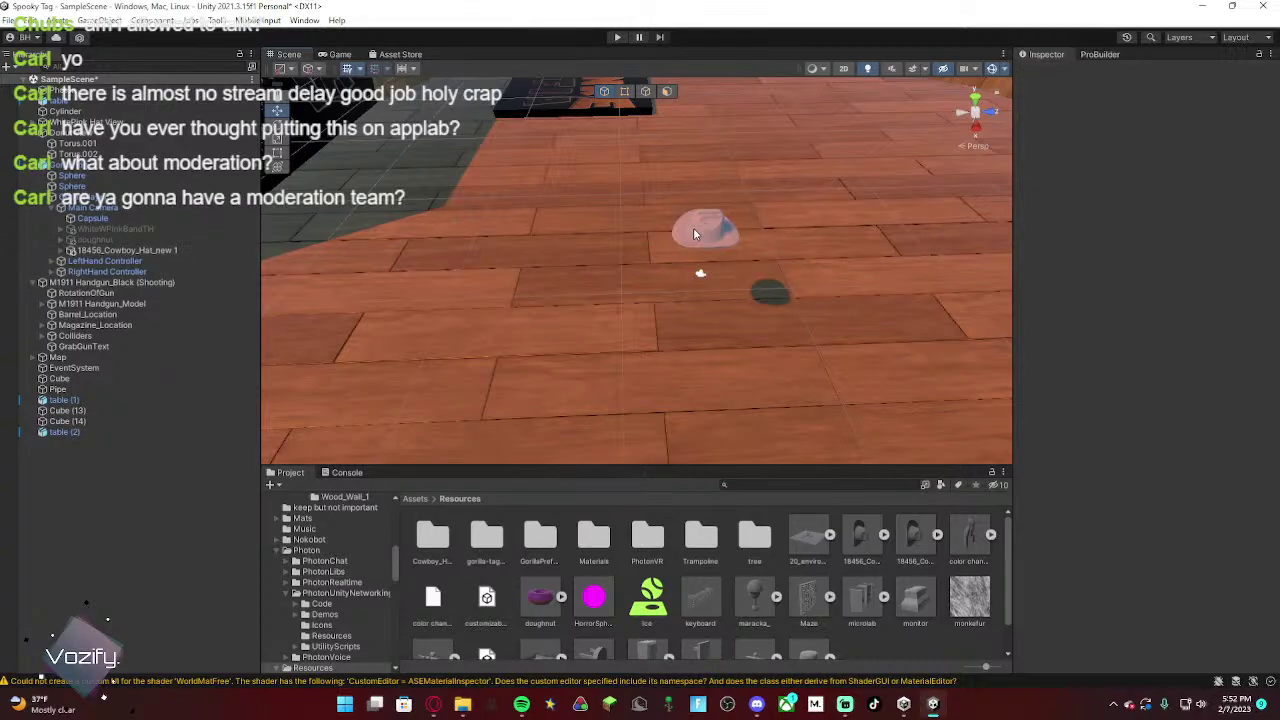
click(693, 222)
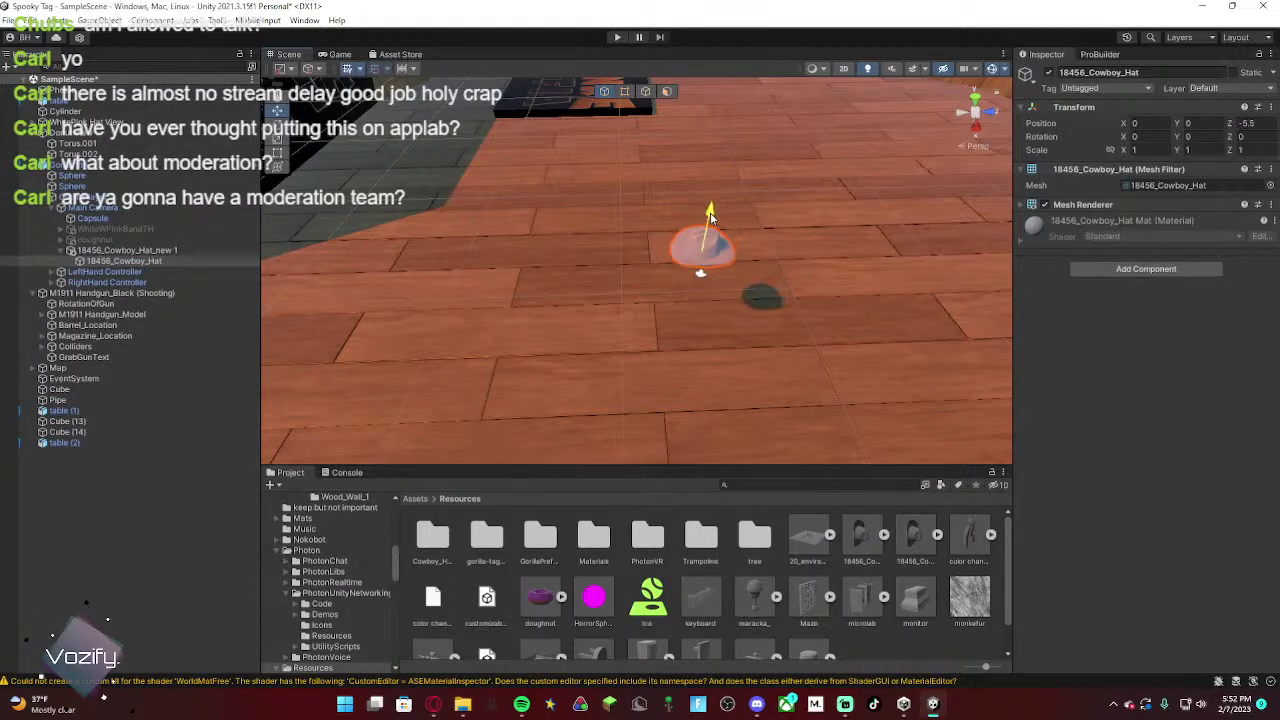
key(f)
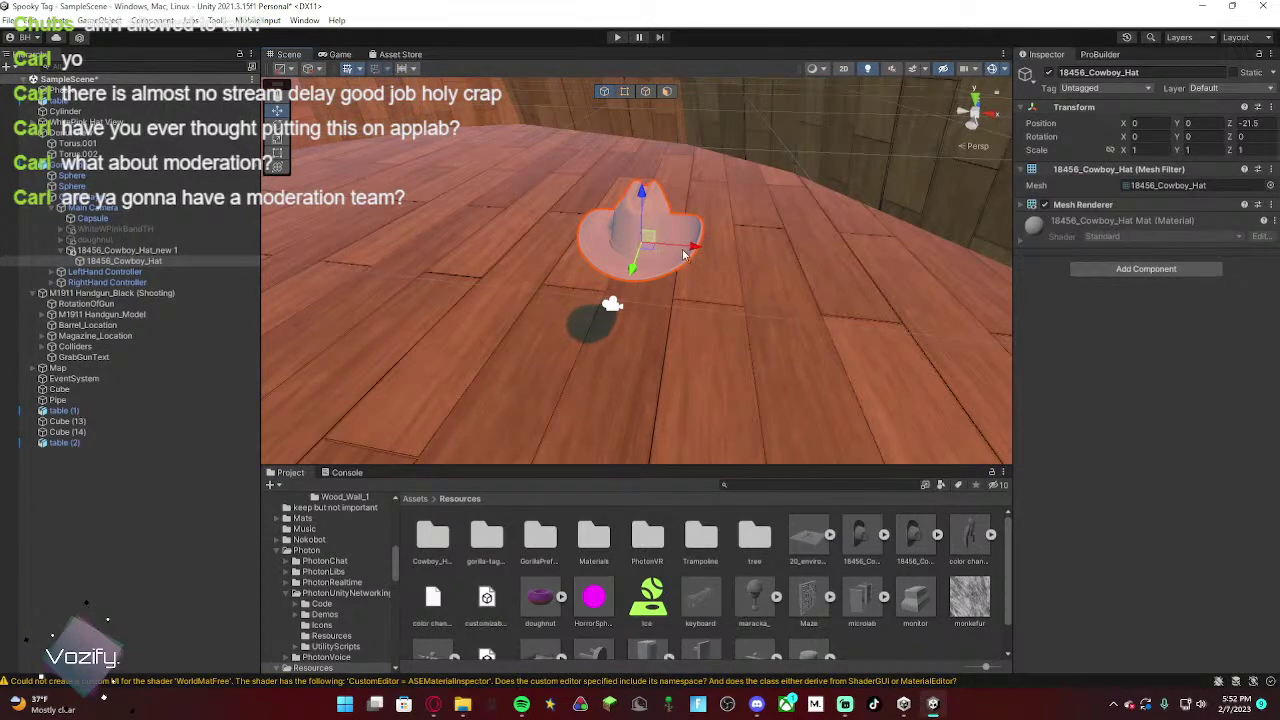
drag(684, 250, 376, 248)
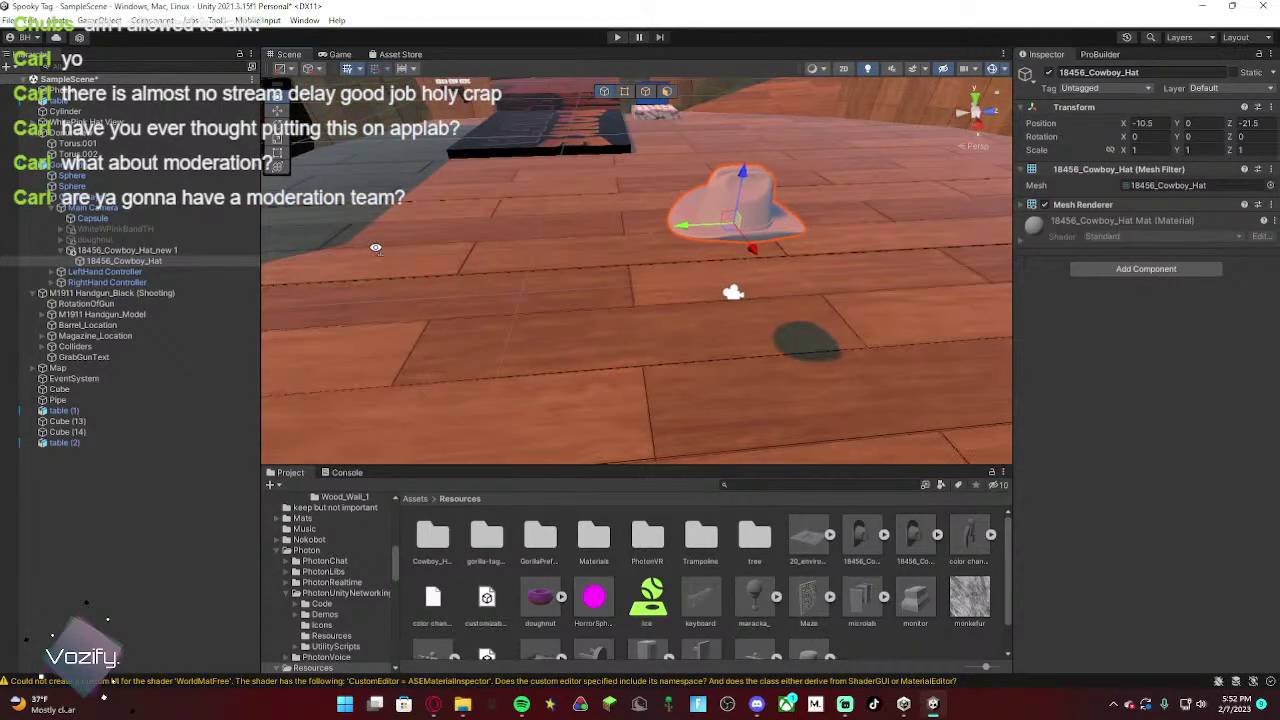
right_drag(376, 248, 378, 247)
key(d)
drag(529, 225, 546, 224)
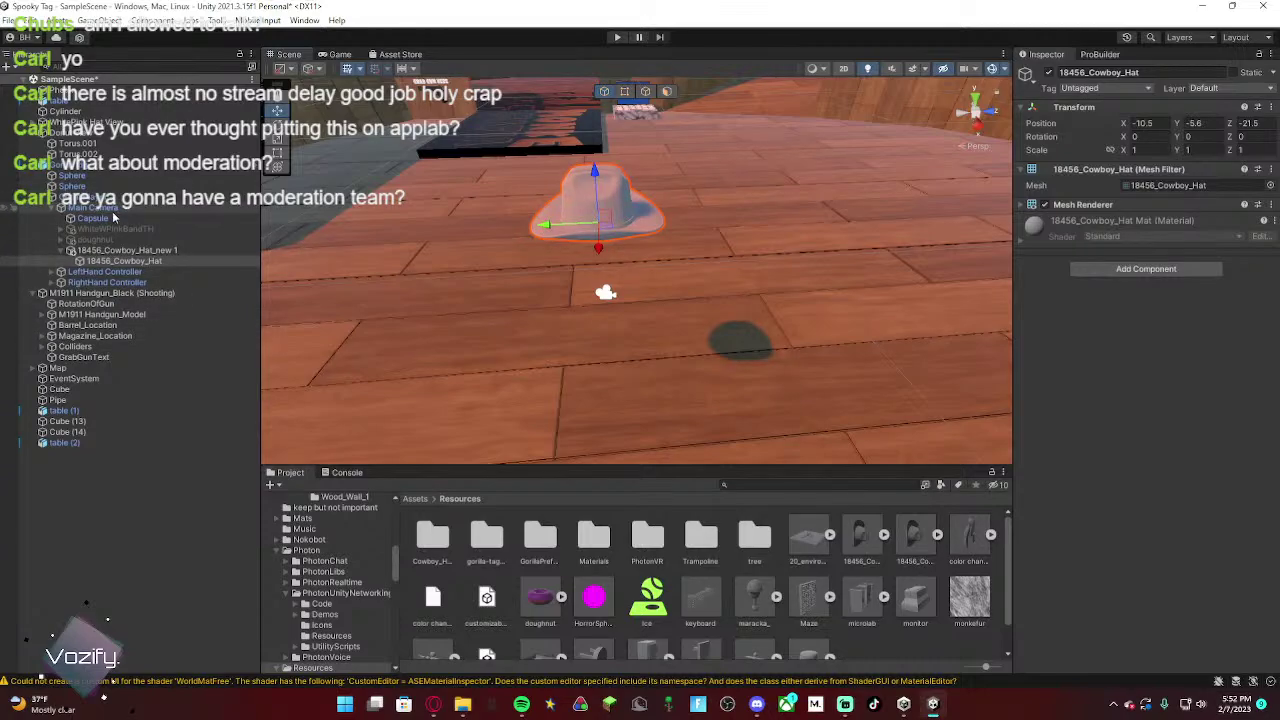
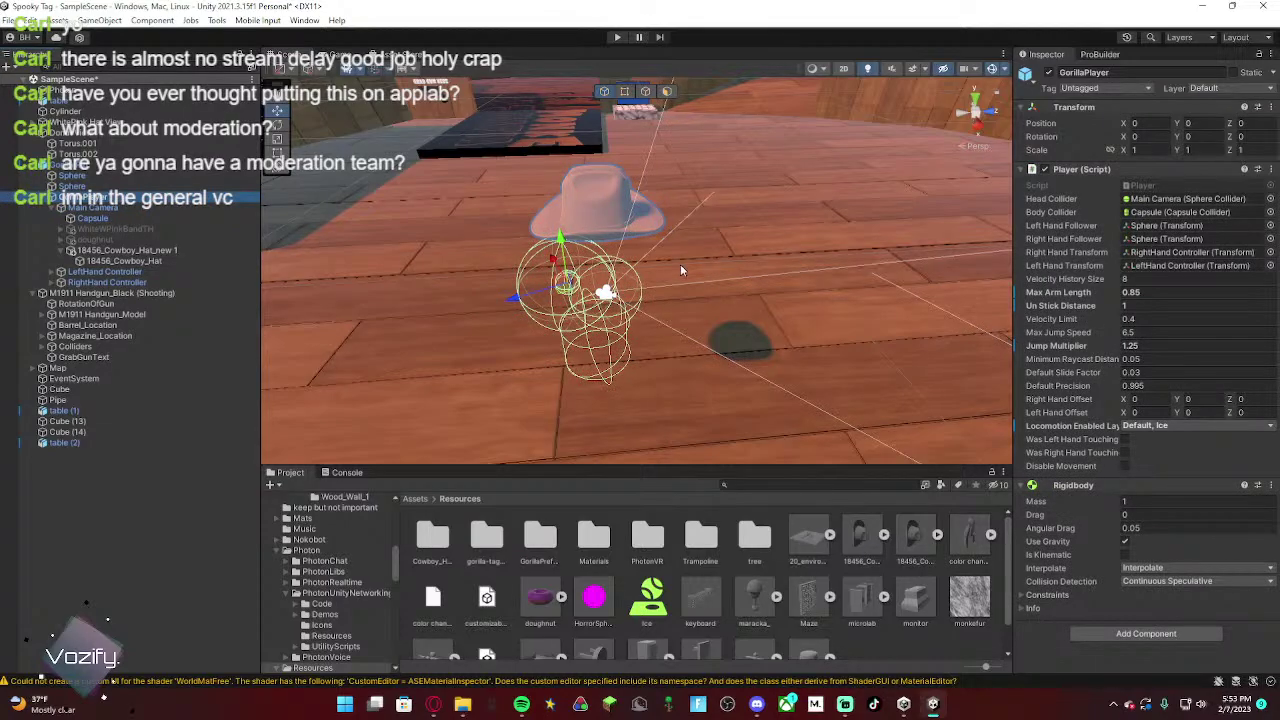
Step: Check the cowboy hat mesh against the rig's colliders and lower it to about X -13.6, Y -7.4, Z -41.5
right_drag(682, 270, 525, 231)
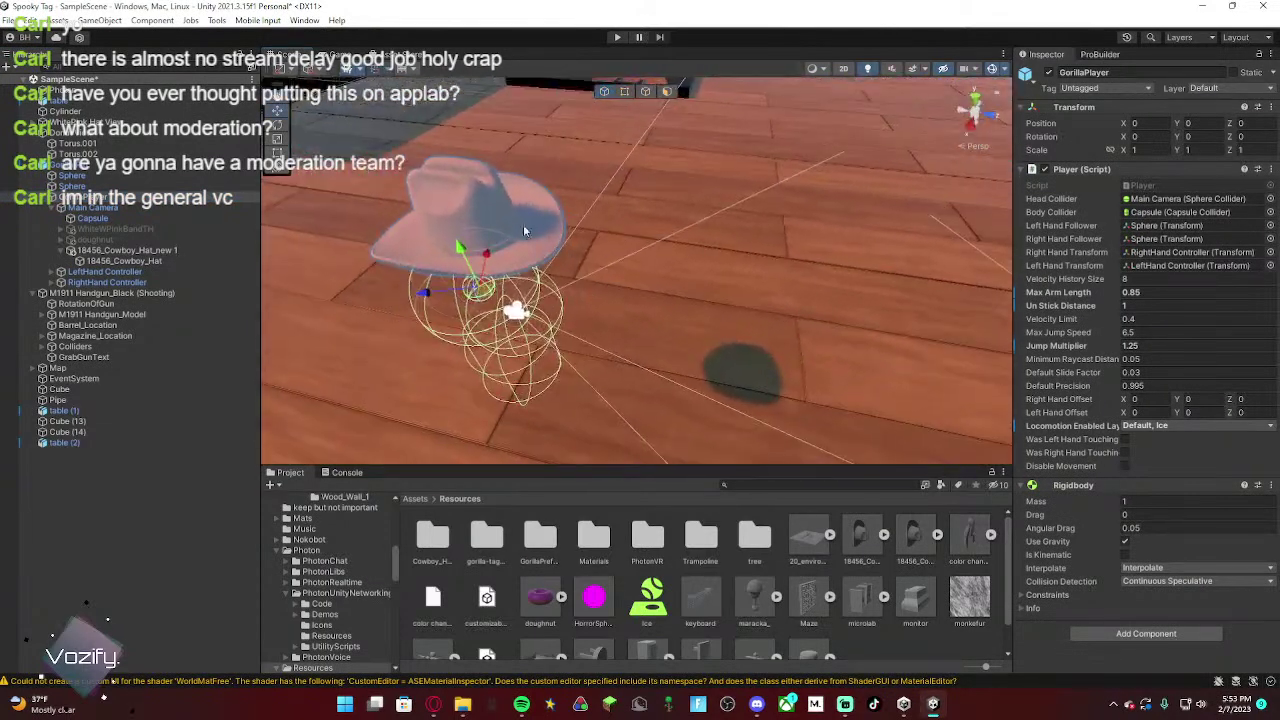
click(525, 231)
drag(472, 238, 443, 211)
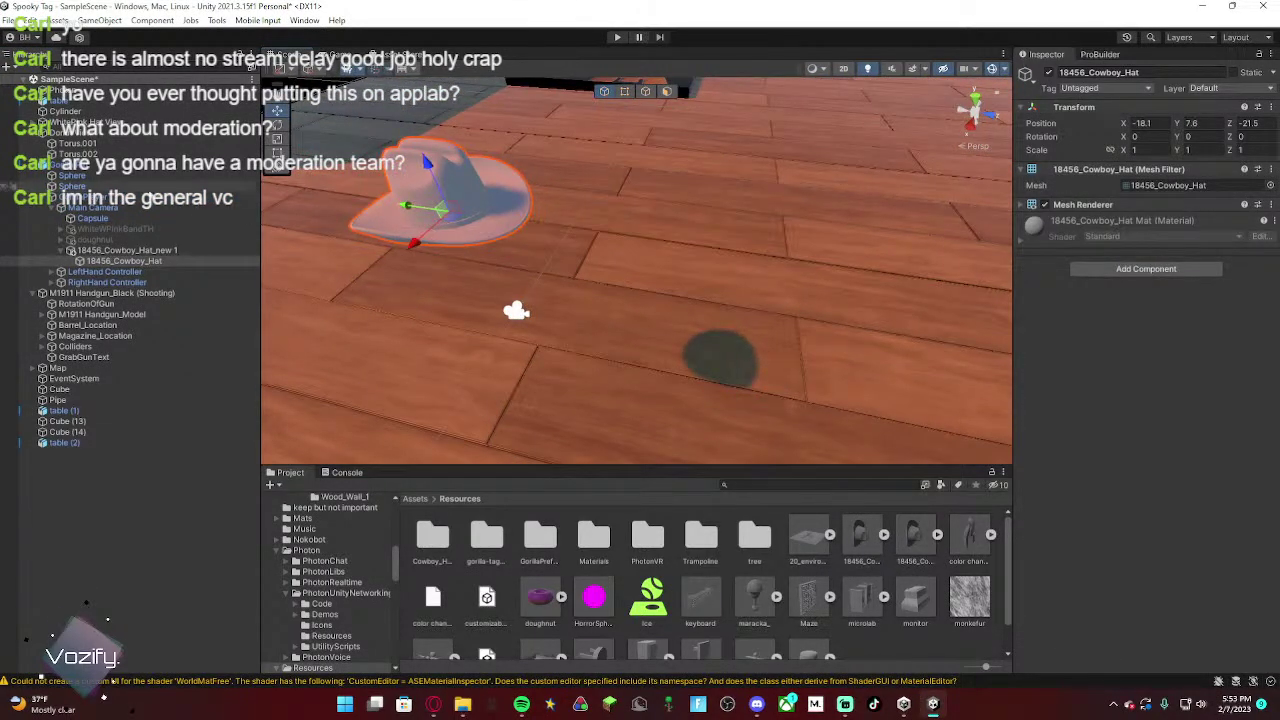
click(148, 166)
right_drag(580, 300, 619, 266)
click(474, 160)
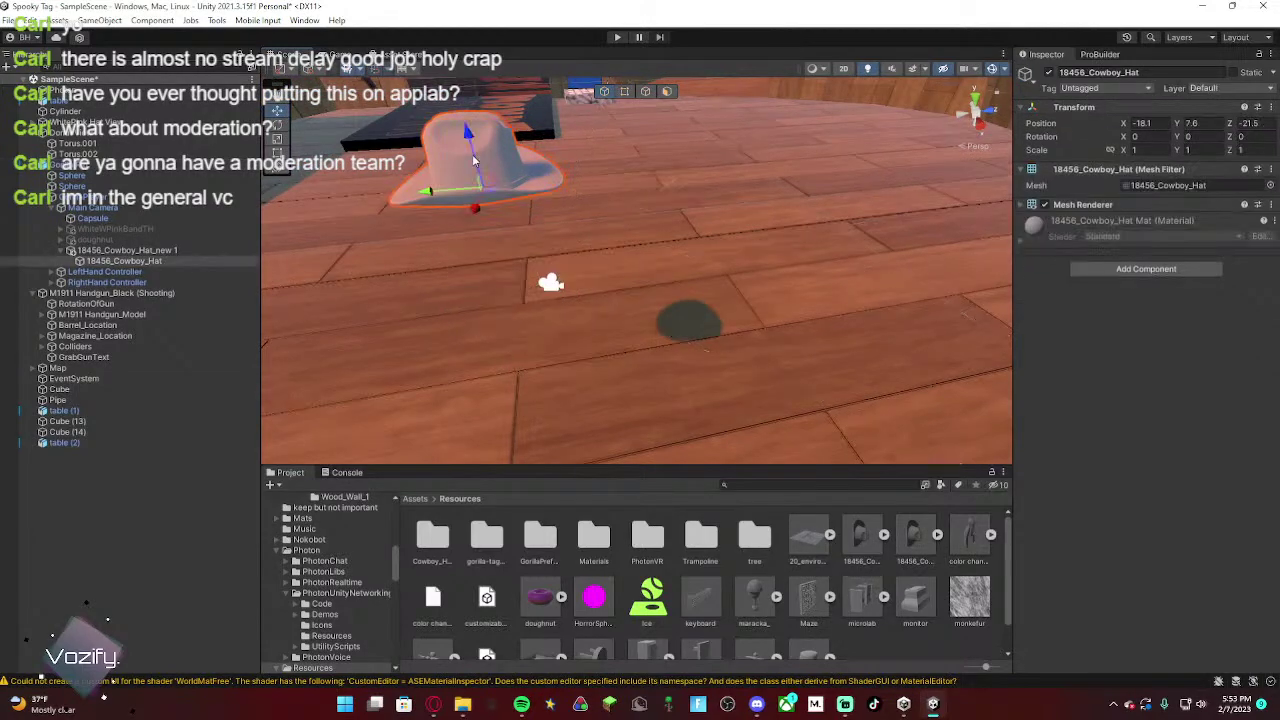
drag(474, 160, 819, 301)
drag(713, 233, 729, 235)
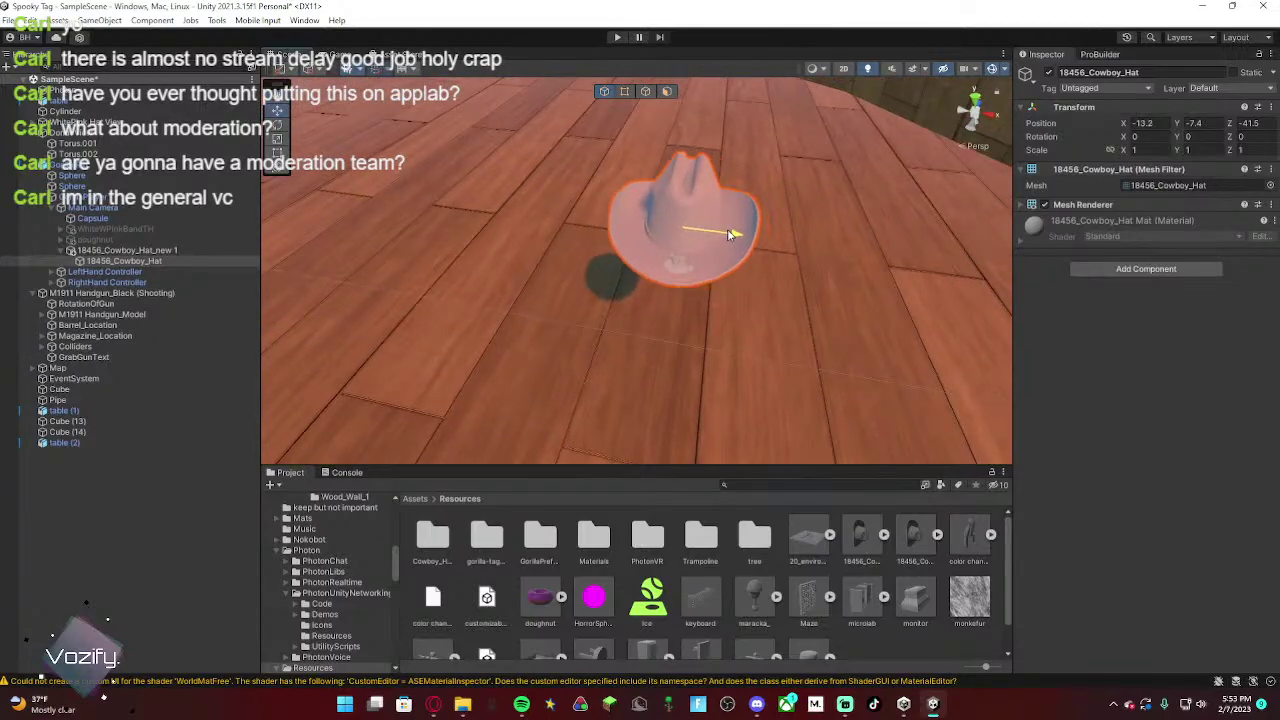
Step: Lower the cowboy hat mesh onto the rig's head sphere, to about Y -6, Z -46.5
click(110, 165)
right_drag(505, 266, 660, 274)
key(w)
click(656, 182)
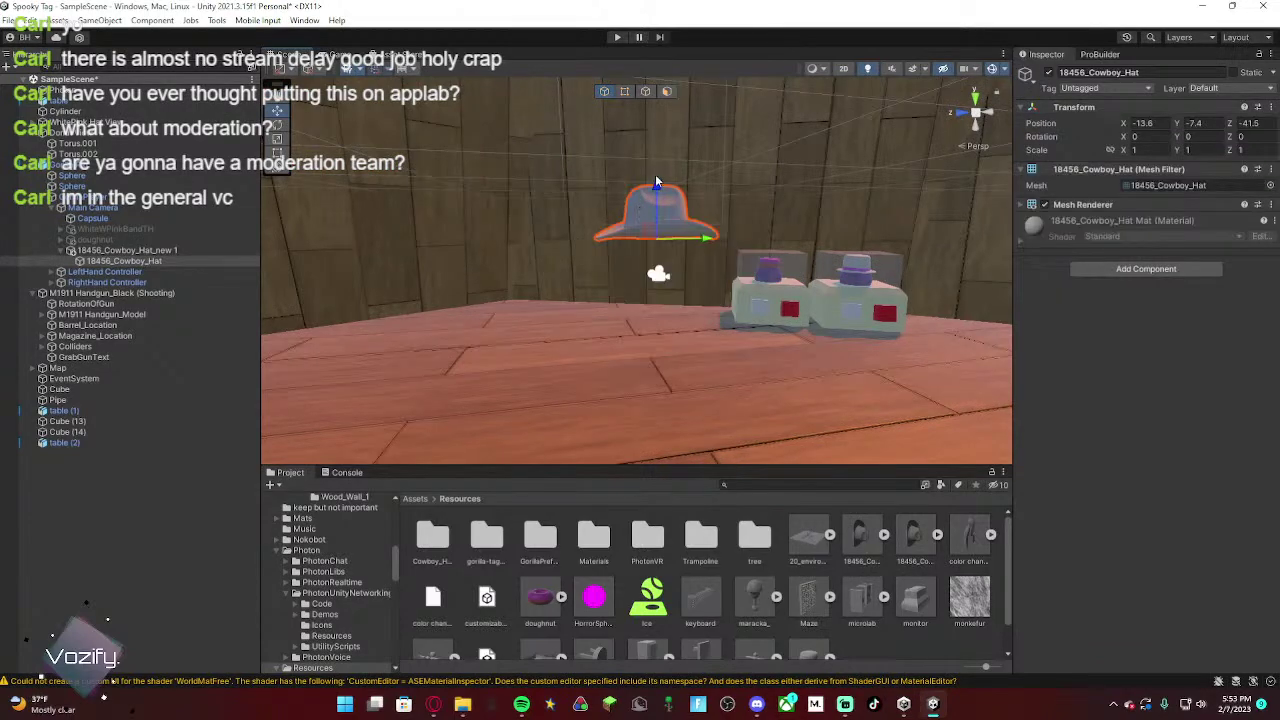
mouse_move(656, 182)
mouse_down()
mouse_move(670, 187)
mouse_move(661, 199)
mouse_up()
drag(704, 252, 706, 252)
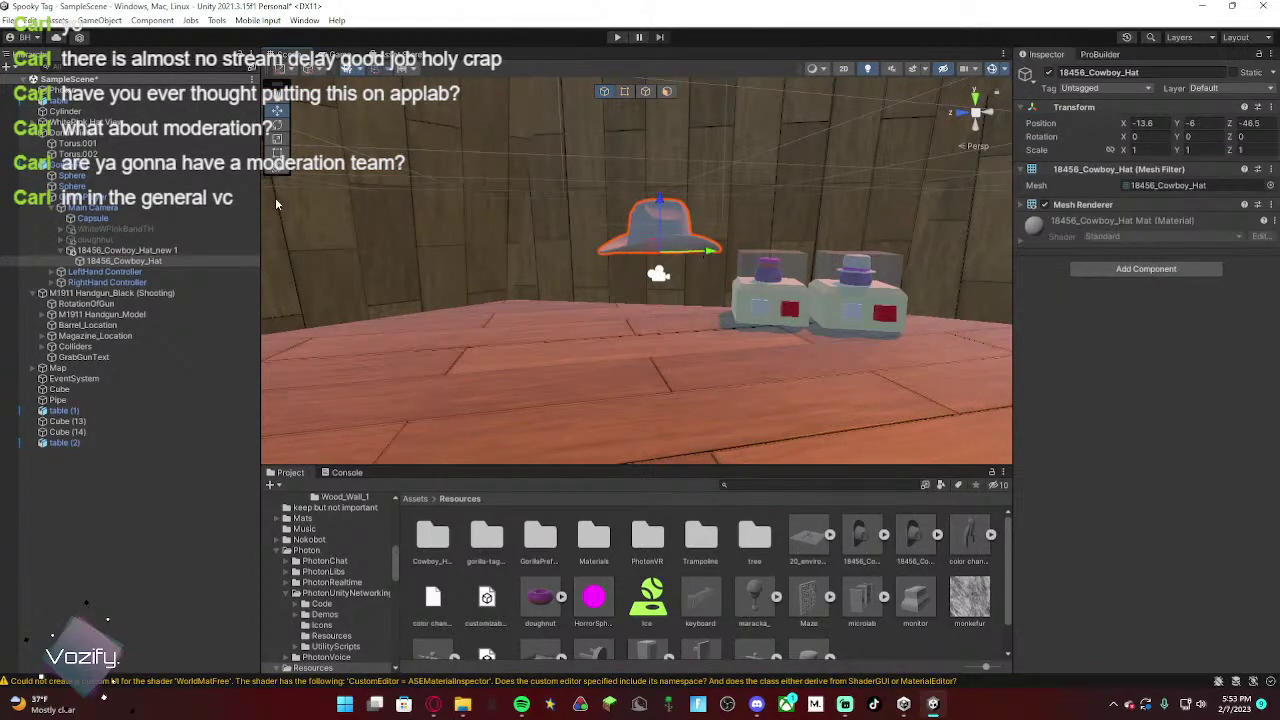
Step: Compare the cowboy hat with the rig's head sphere from the front and shift it sideways to about X -11.9
click(112, 165)
right_drag(470, 260, 801, 257)
key(a)
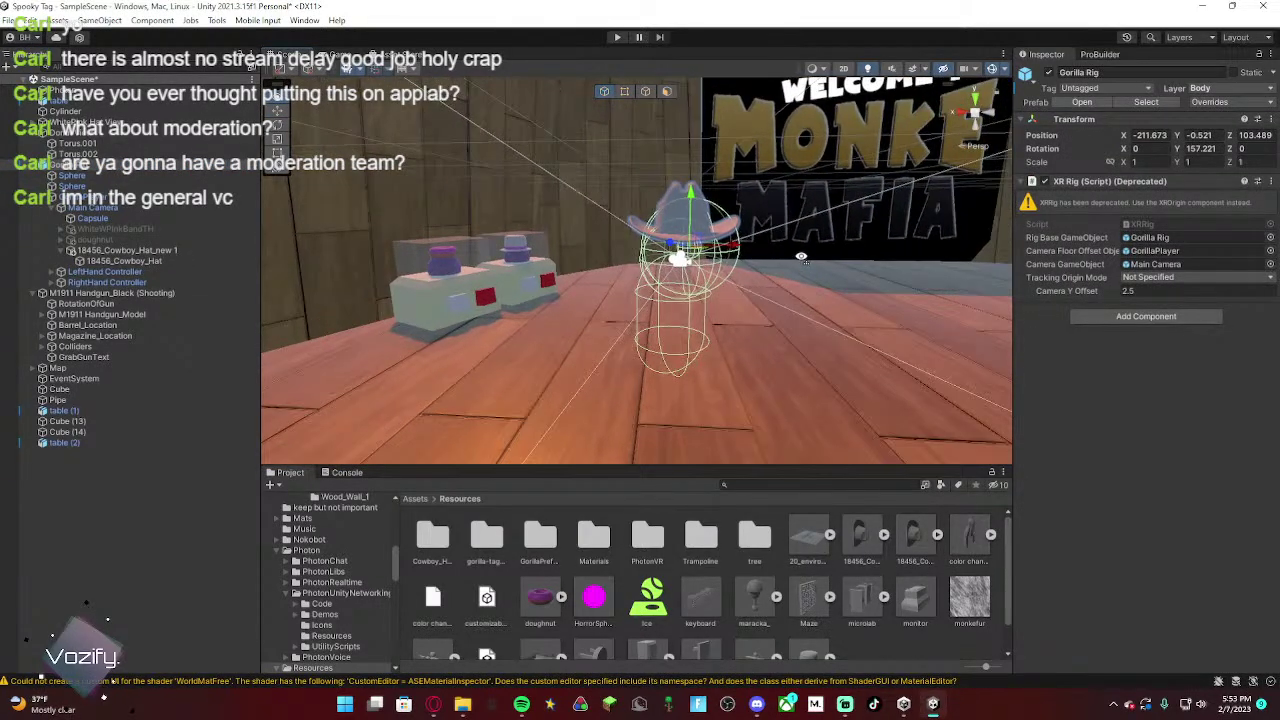
mouse_move(757, 704)
mouse_move(736, 264)
right_down()
mouse_move(748, 276)
mouse_move(771, 266)
mouse_move(756, 264)
right_up()
key(w)
key(s)
click(640, 207)
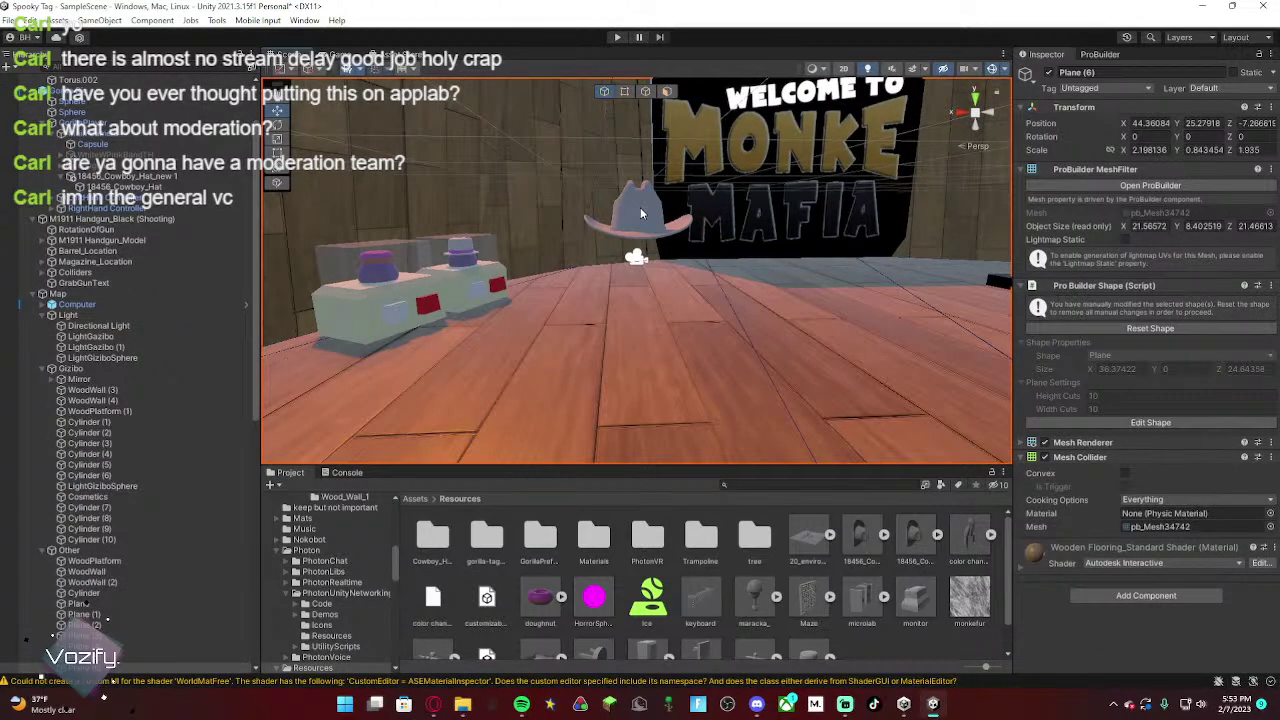
click(645, 229)
drag(589, 239, 584, 236)
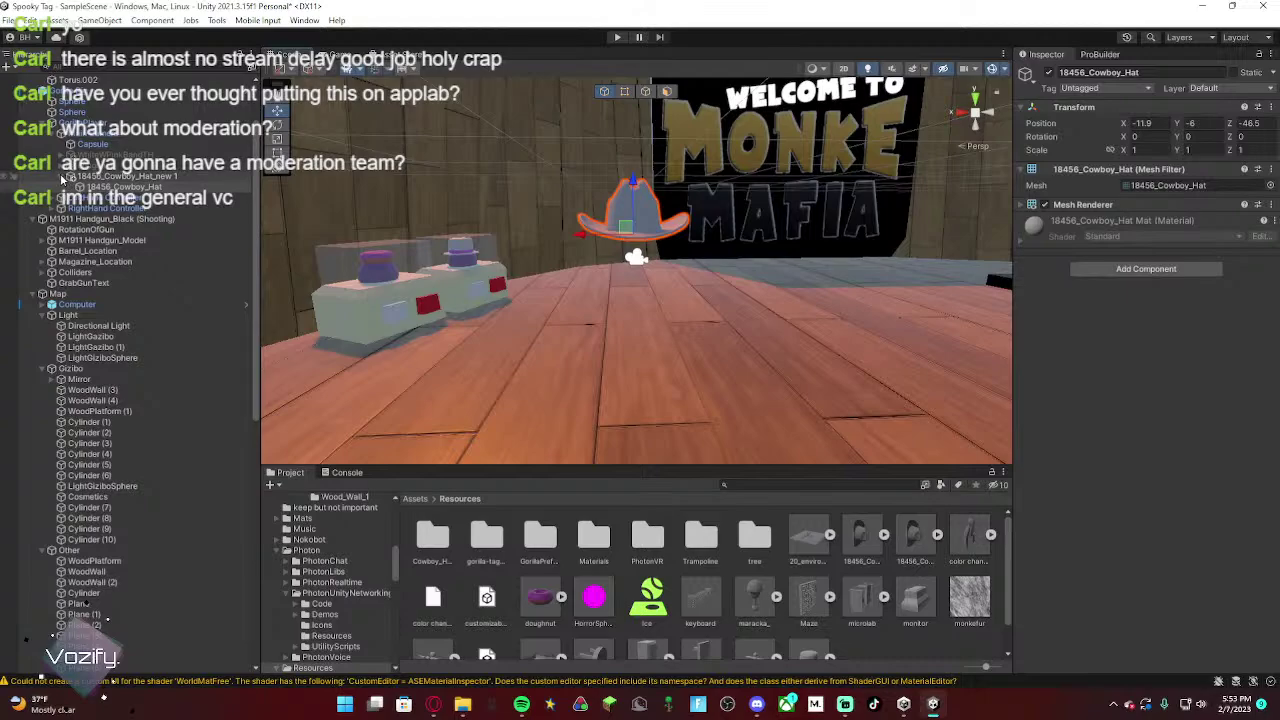
Step: Examine how the cowboy hat sits on the Main Camera and Gorilla Rig colliders from several angles
click(133, 180)
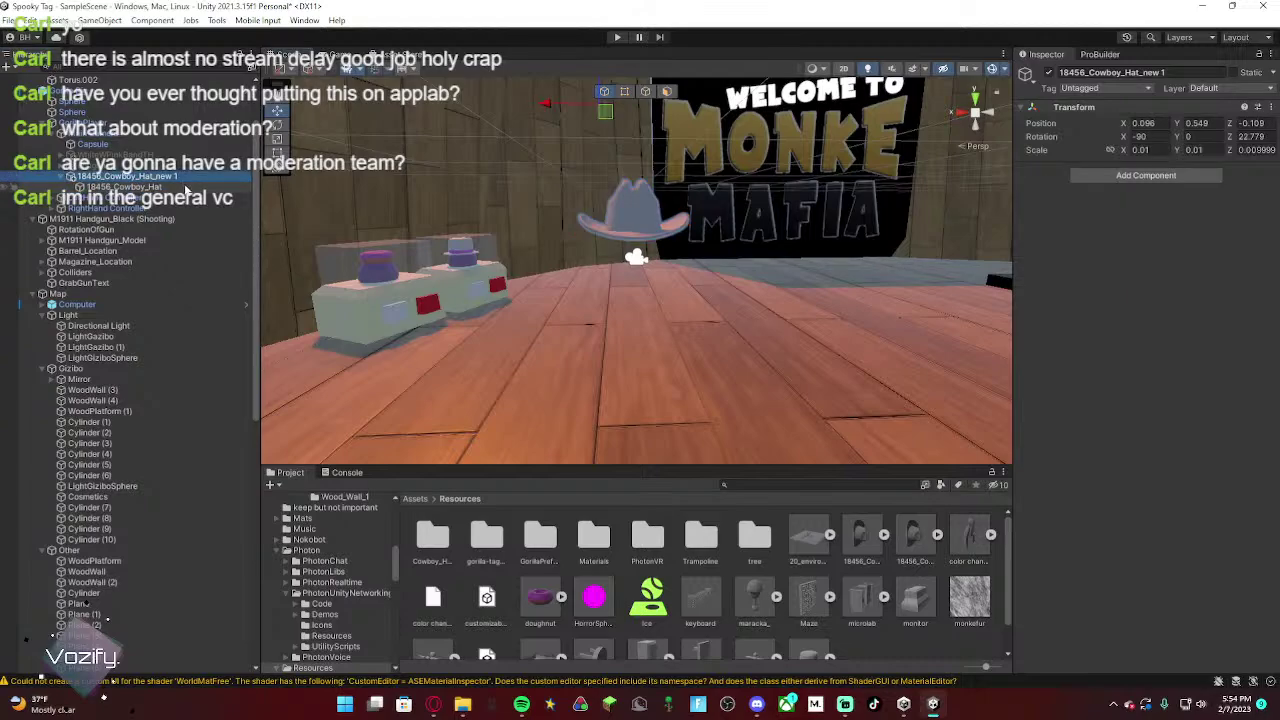
mouse_move(708, 219)
right_down()
mouse_move(754, 203)
mouse_move(721, 214)
right_up()
key(s)
key(w)
key(f)
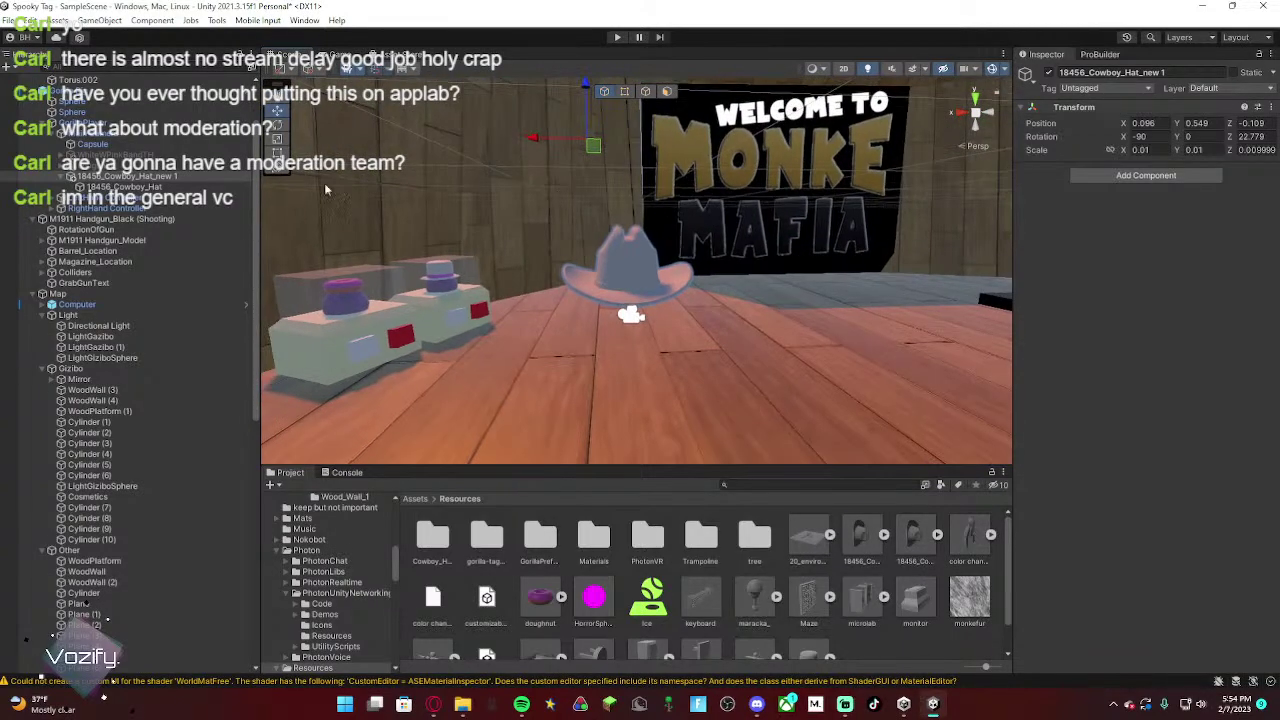
click(135, 122)
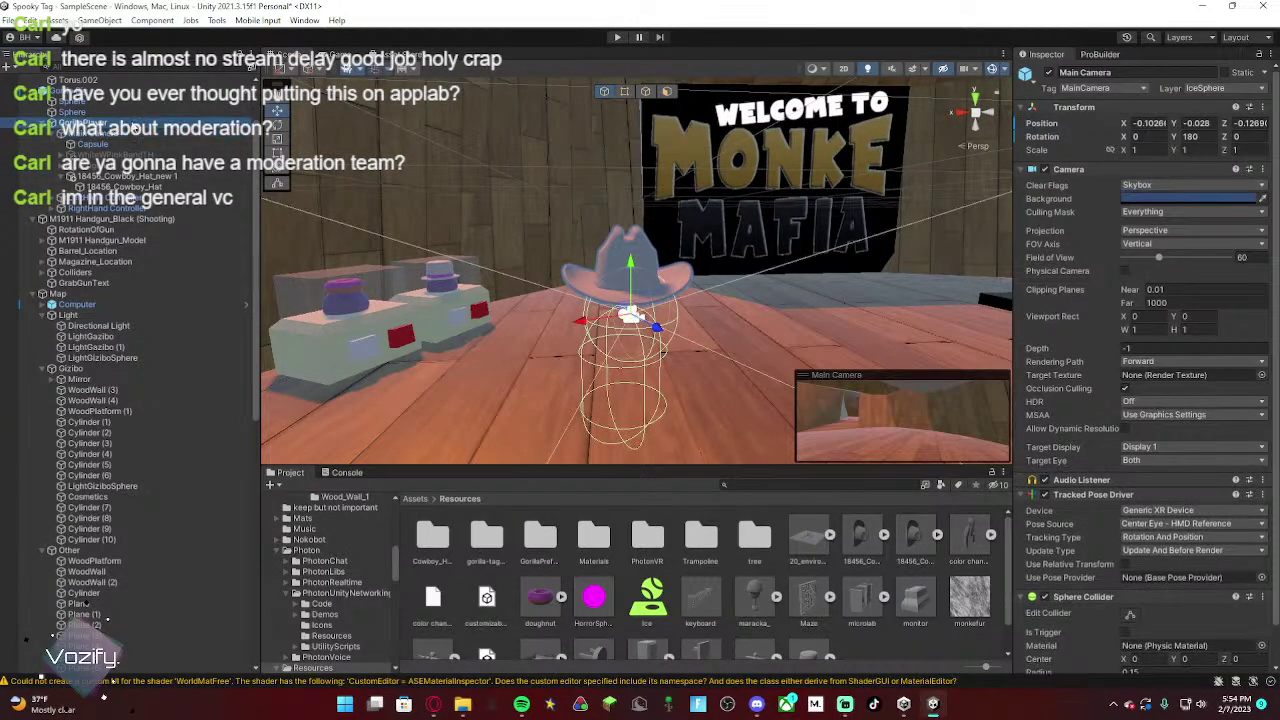
click(150, 112)
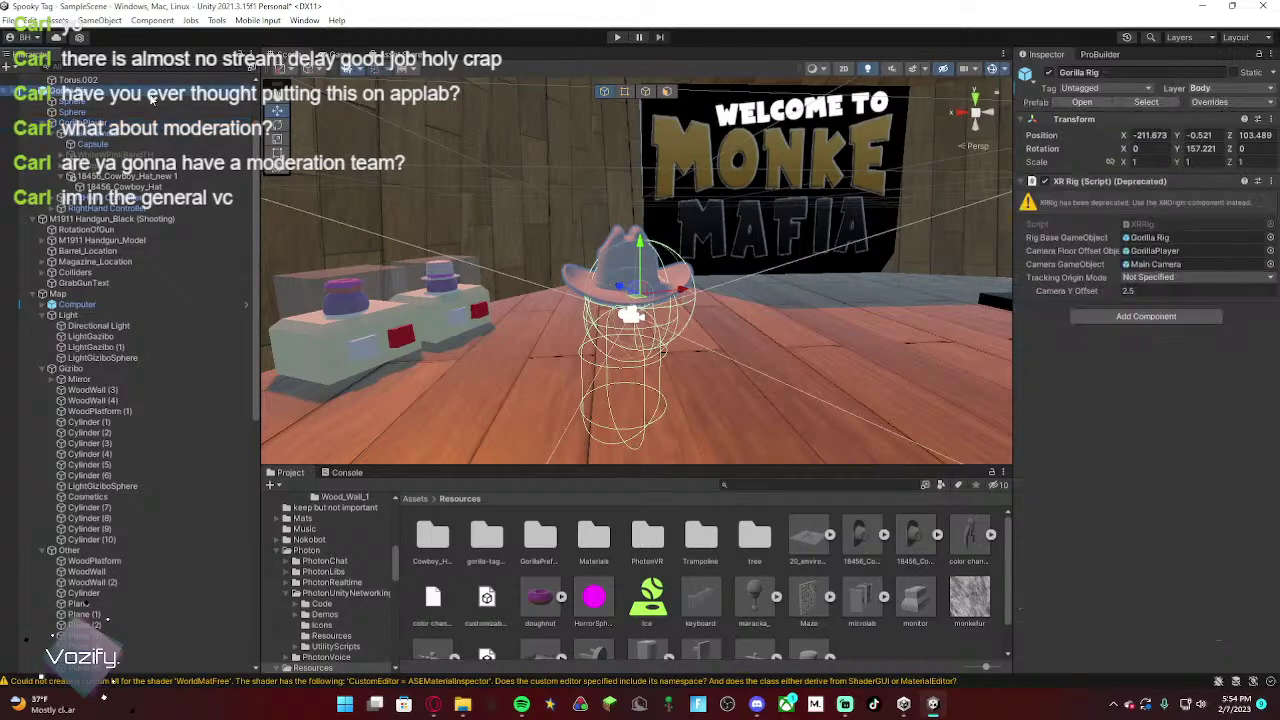
key(f)
scroll(585, 343, down, 5)
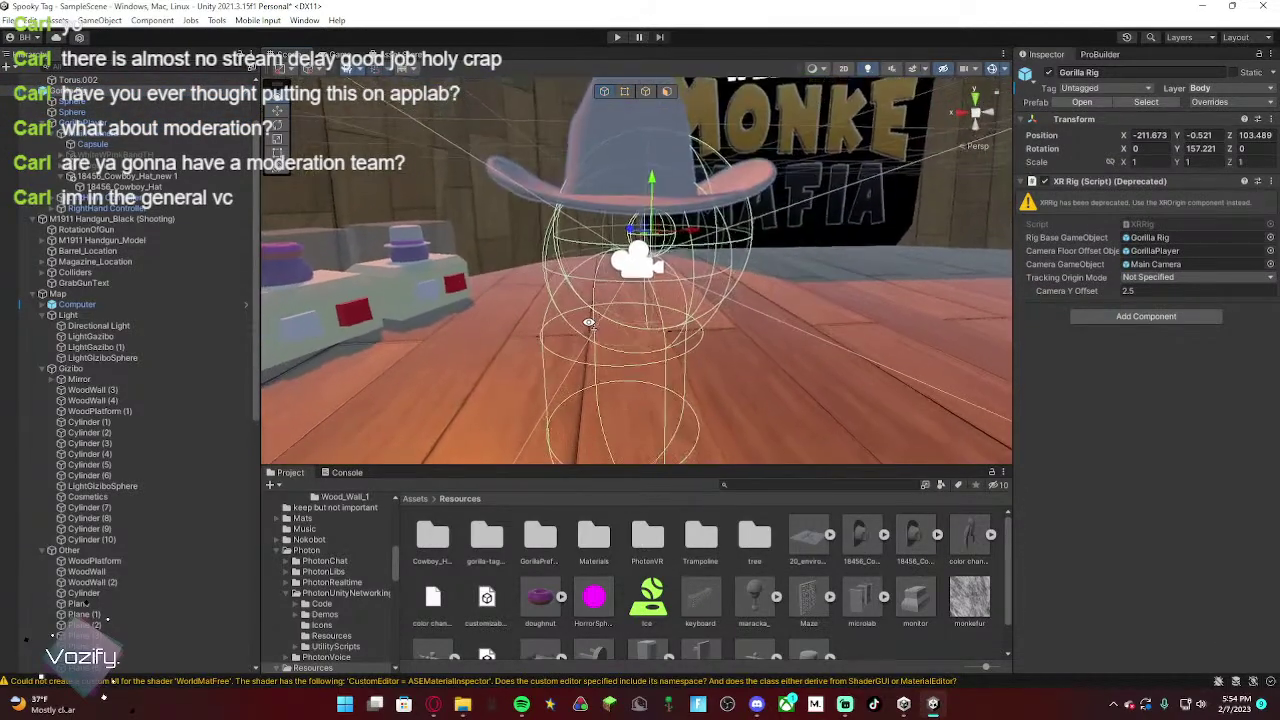
alt+drag(630, 307, 691, 401)
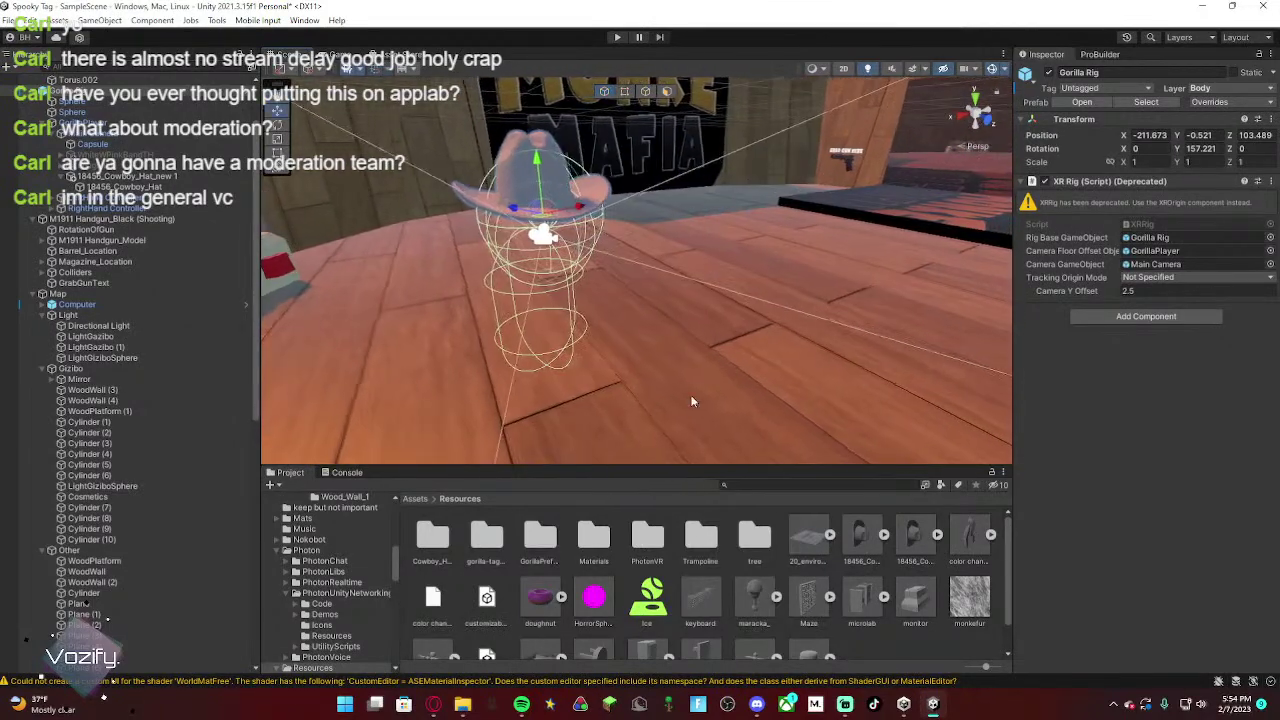
Step: Try the Wood material from the Mats folder on the cowboy hat
click(415, 498)
double_click(542, 540)
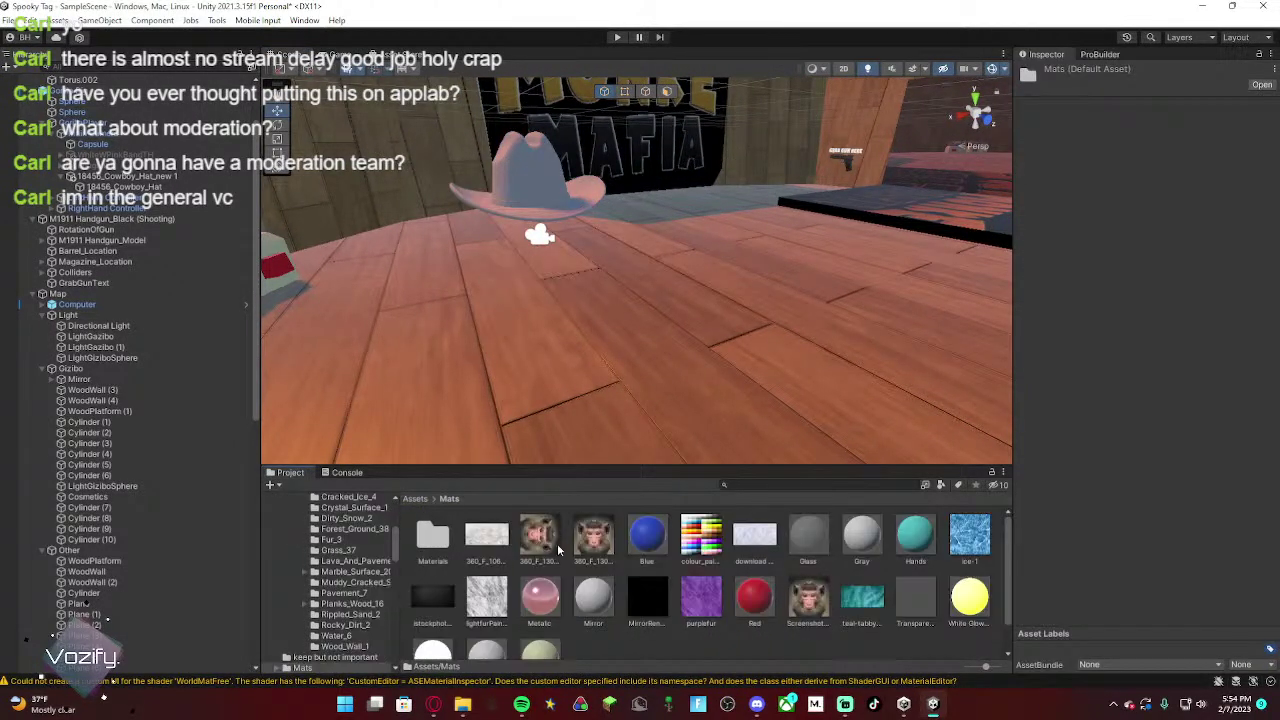
scroll(600, 600, down, 2)
drag(539, 620, 511, 177)
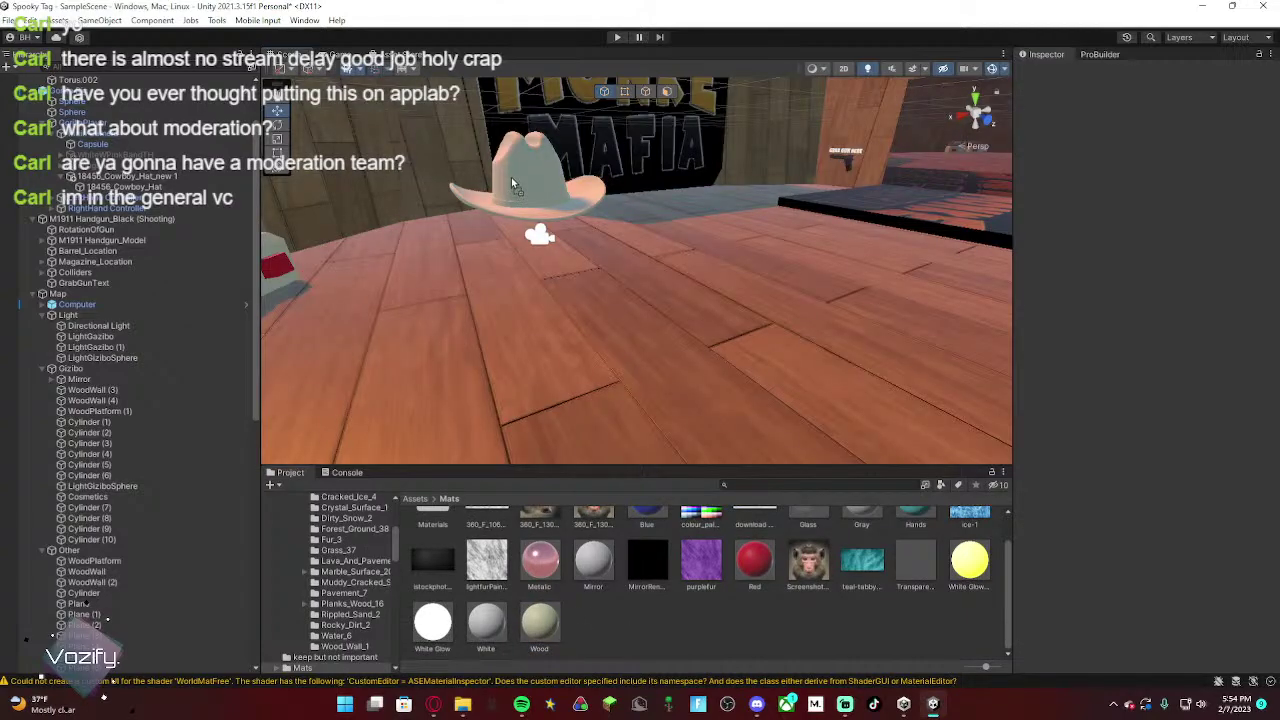
click(539, 622)
Step: Create a new material named Wood in the Mats folder with a dark brown albedo colour, hex 4D2800
right_click(597, 632)
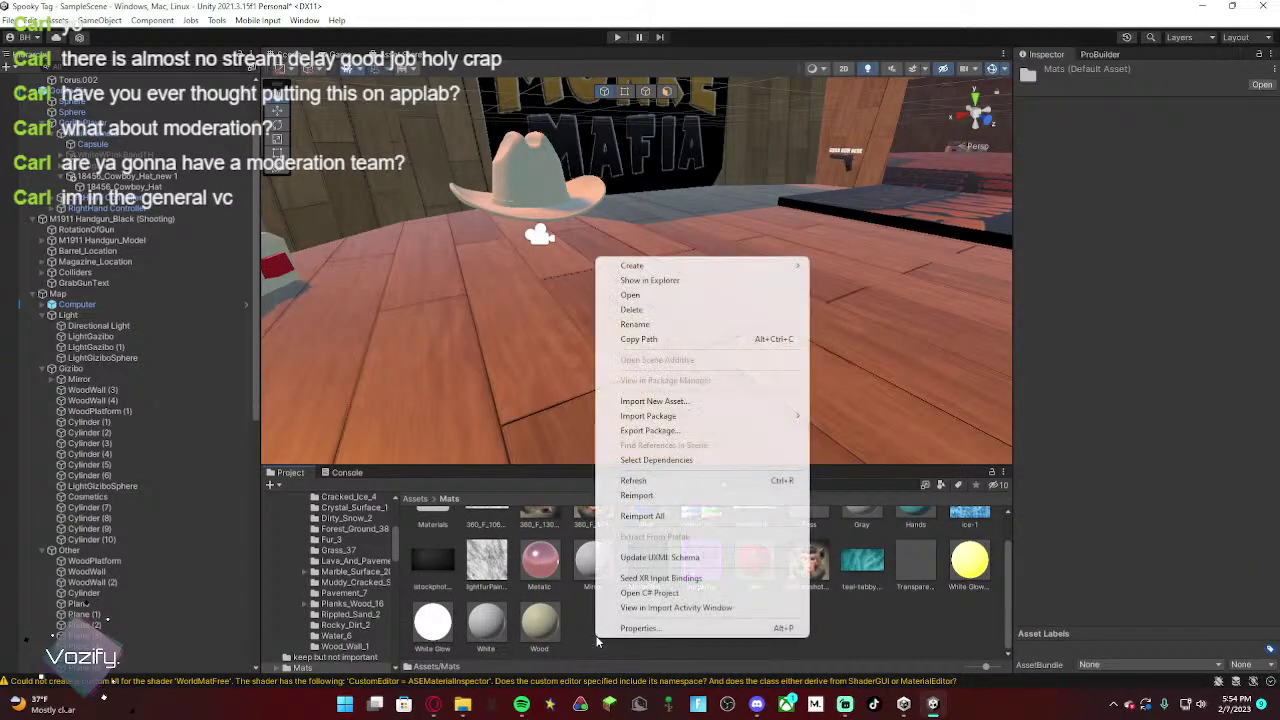
mouse_move(654, 270)
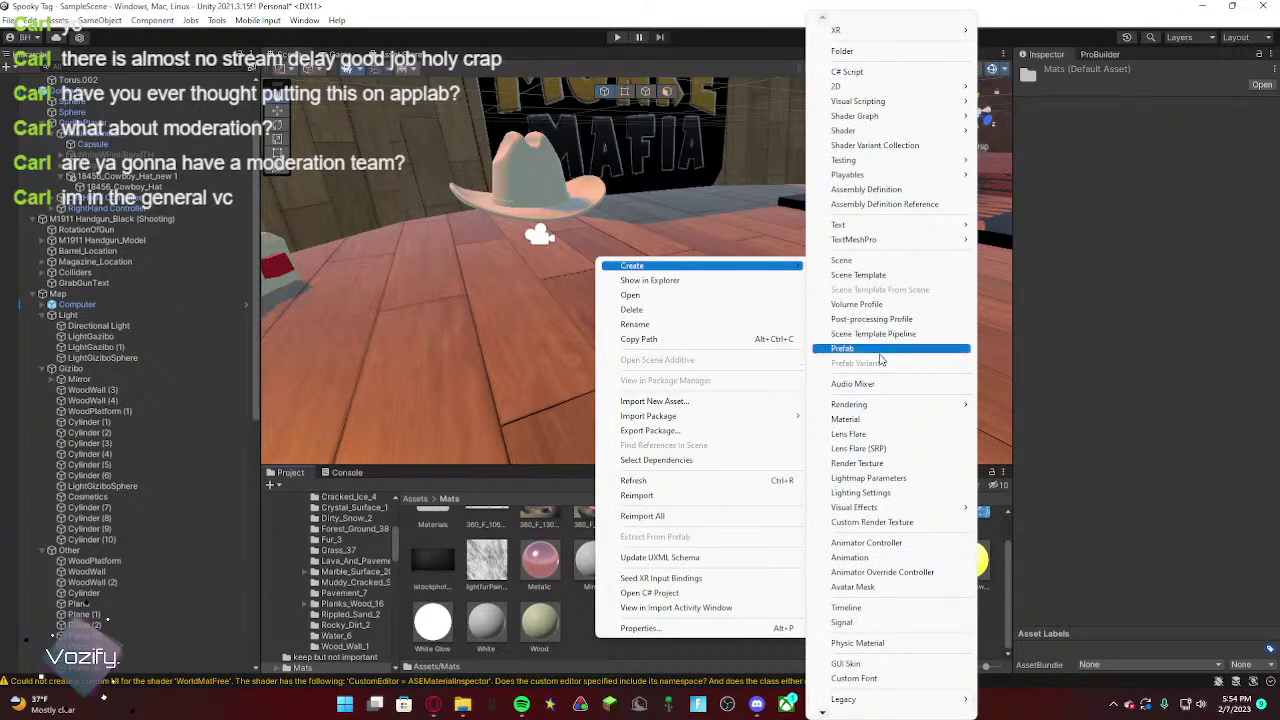
click(845, 419)
text(Wood)
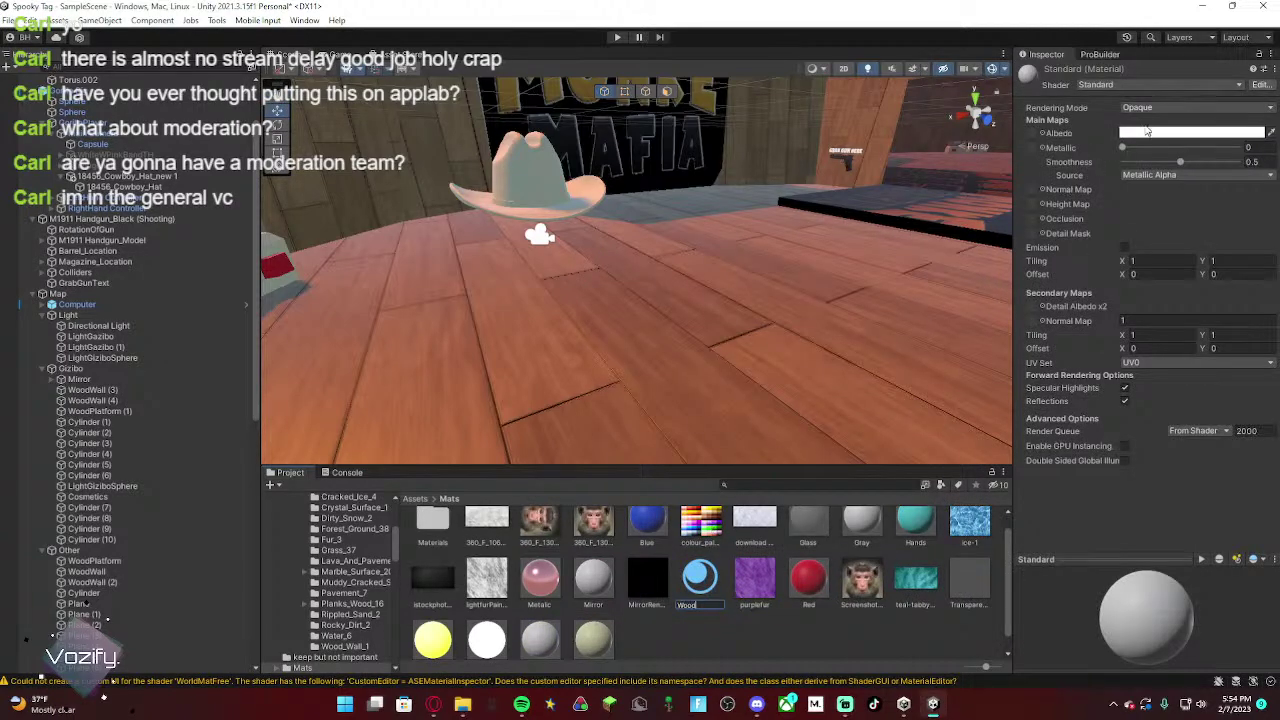
click(1148, 132)
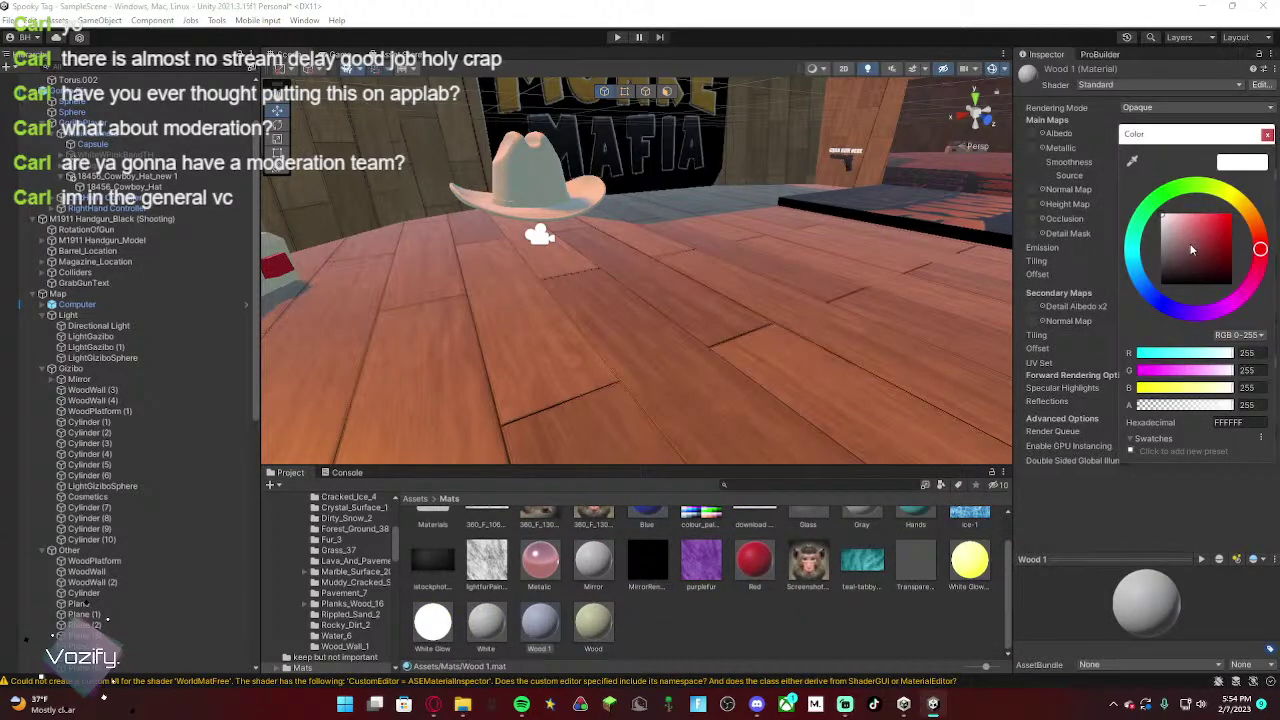
drag(1260, 247, 1252, 216)
mouse_move(1198, 247)
mouse_down()
mouse_move(1260, 276)
mouse_move(1249, 270)
mouse_up()
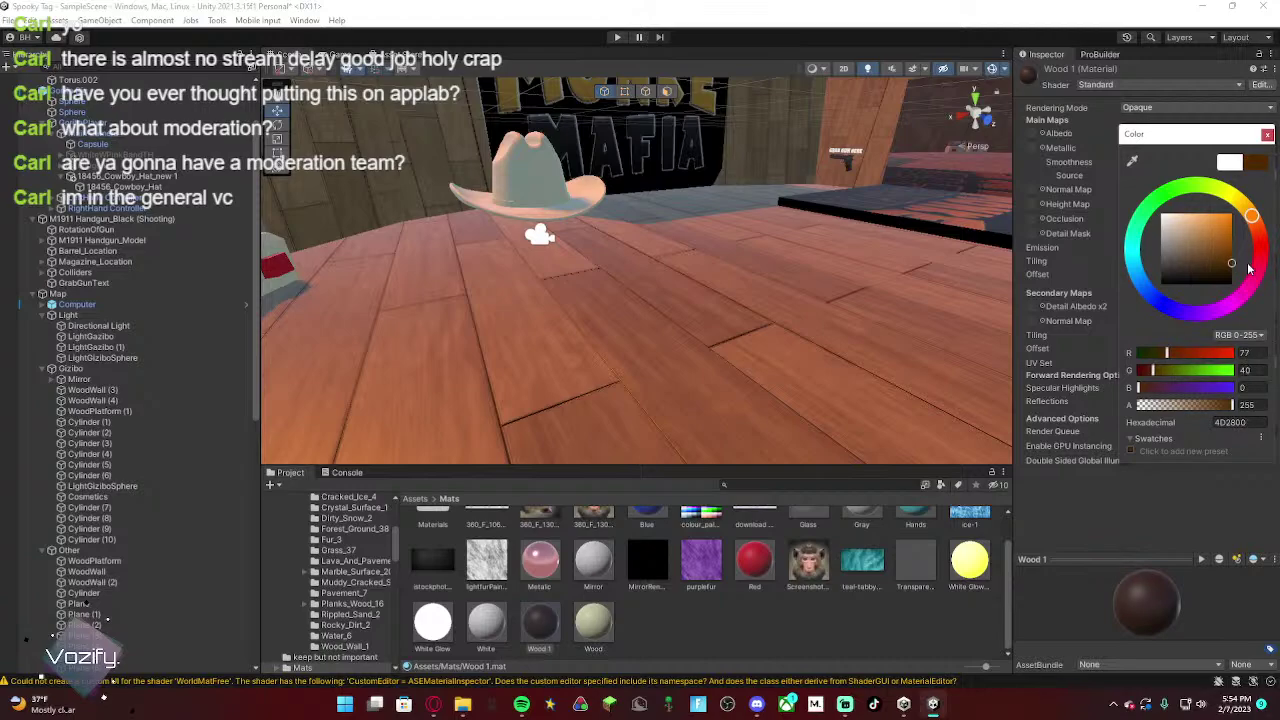
Step: Rename the new brown material Leather and lighten its albedo colour to hex 8A4800
right_click(538, 628)
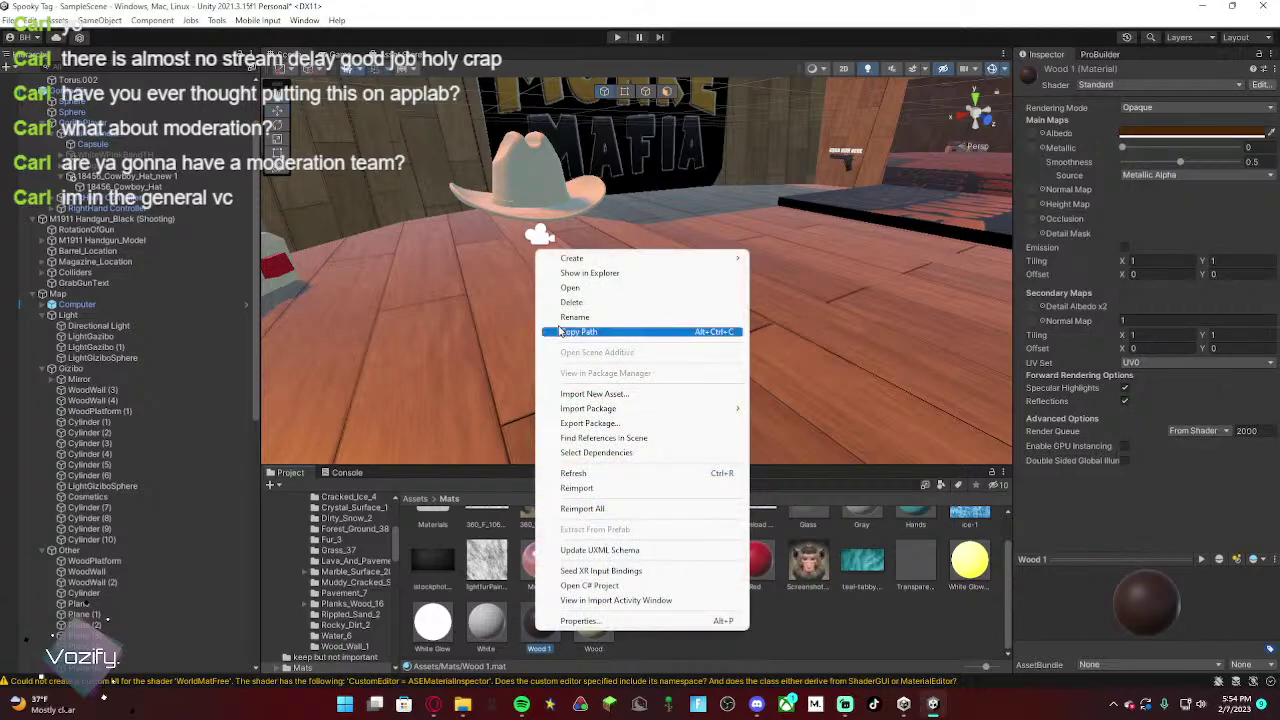
click(567, 318)
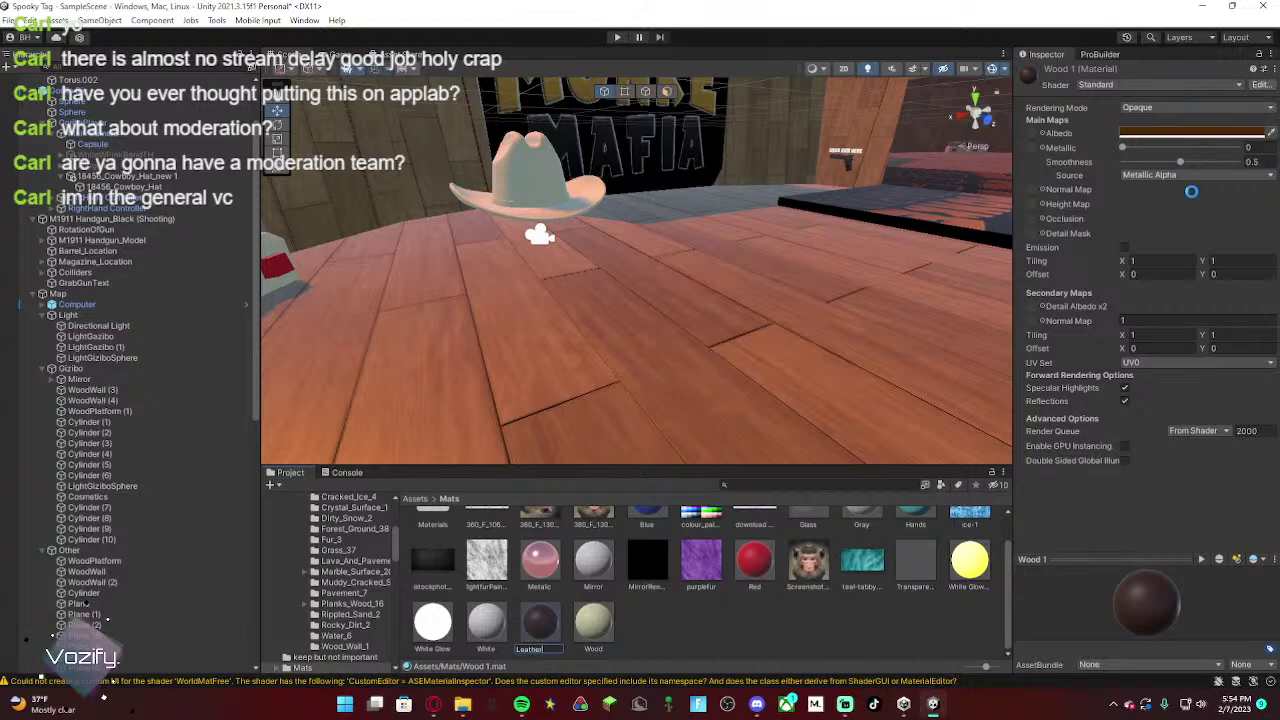
click(1155, 124)
drag(1214, 288, 1243, 300)
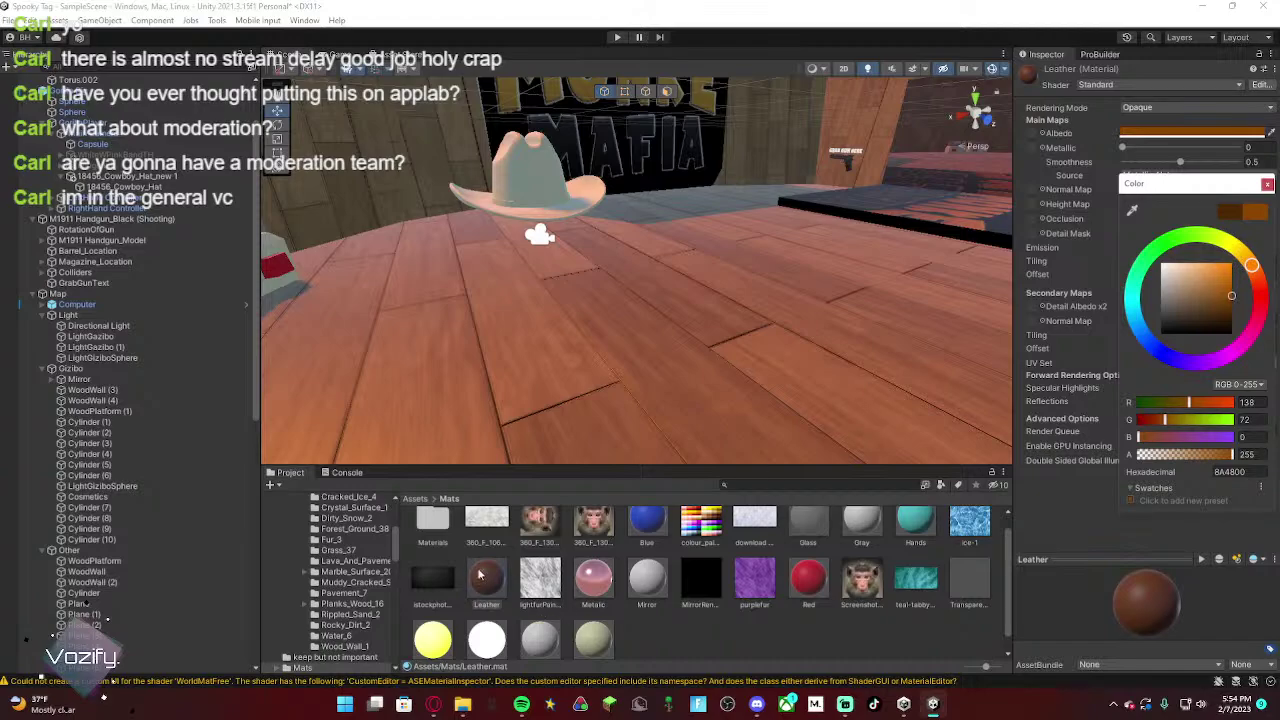
Step: Apply the Leather material to the cowboy hat and select the hat mesh in the scene
drag(480, 574, 534, 179)
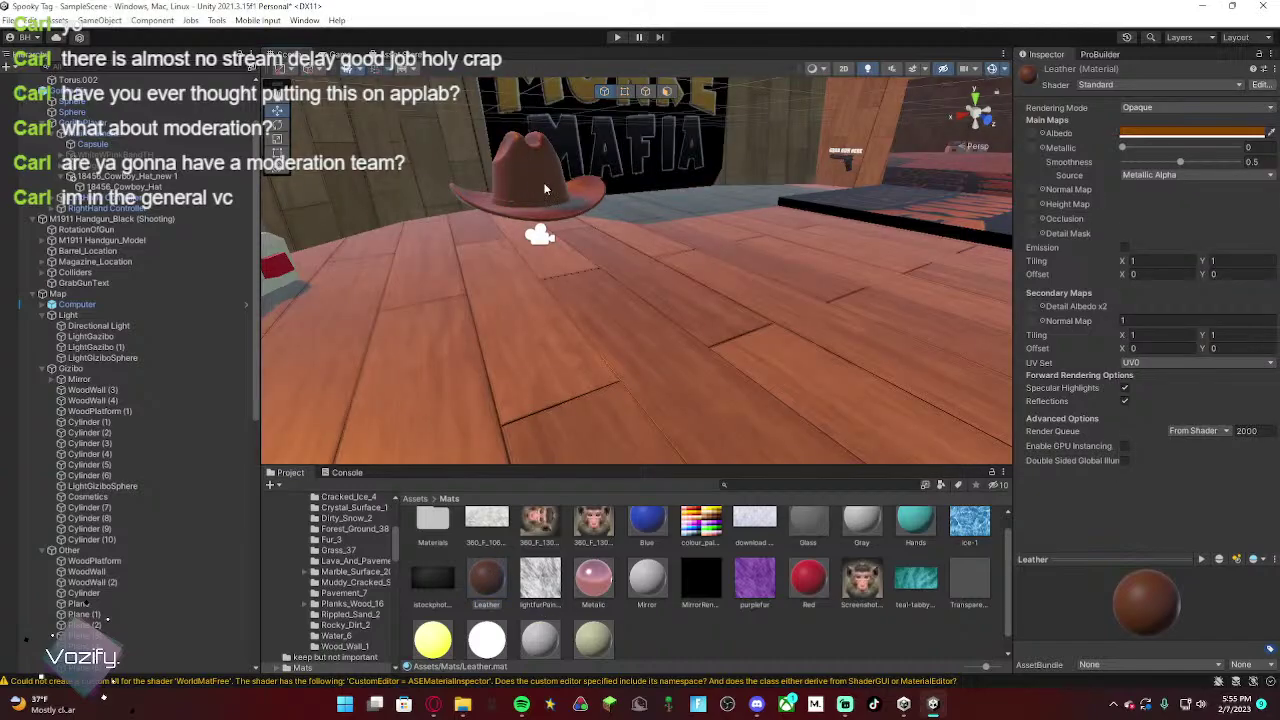
click(553, 191)
click(550, 196)
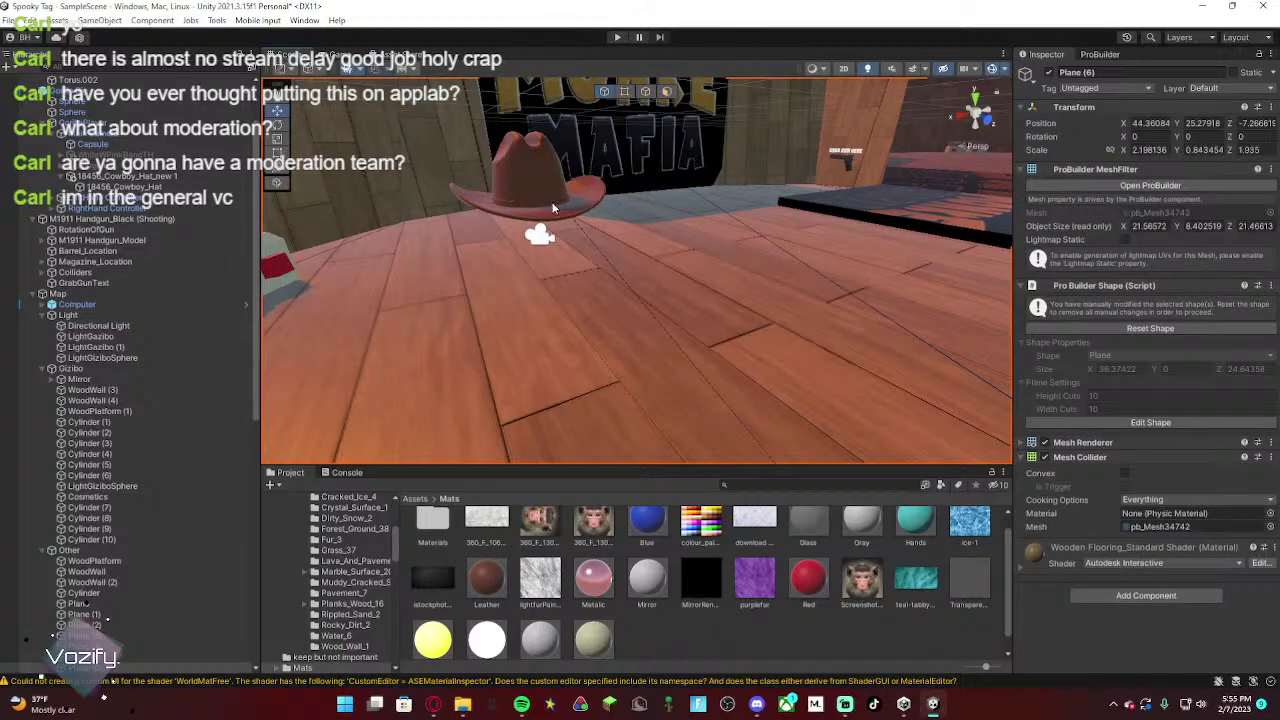
click(548, 201)
click(524, 177)
click(530, 176)
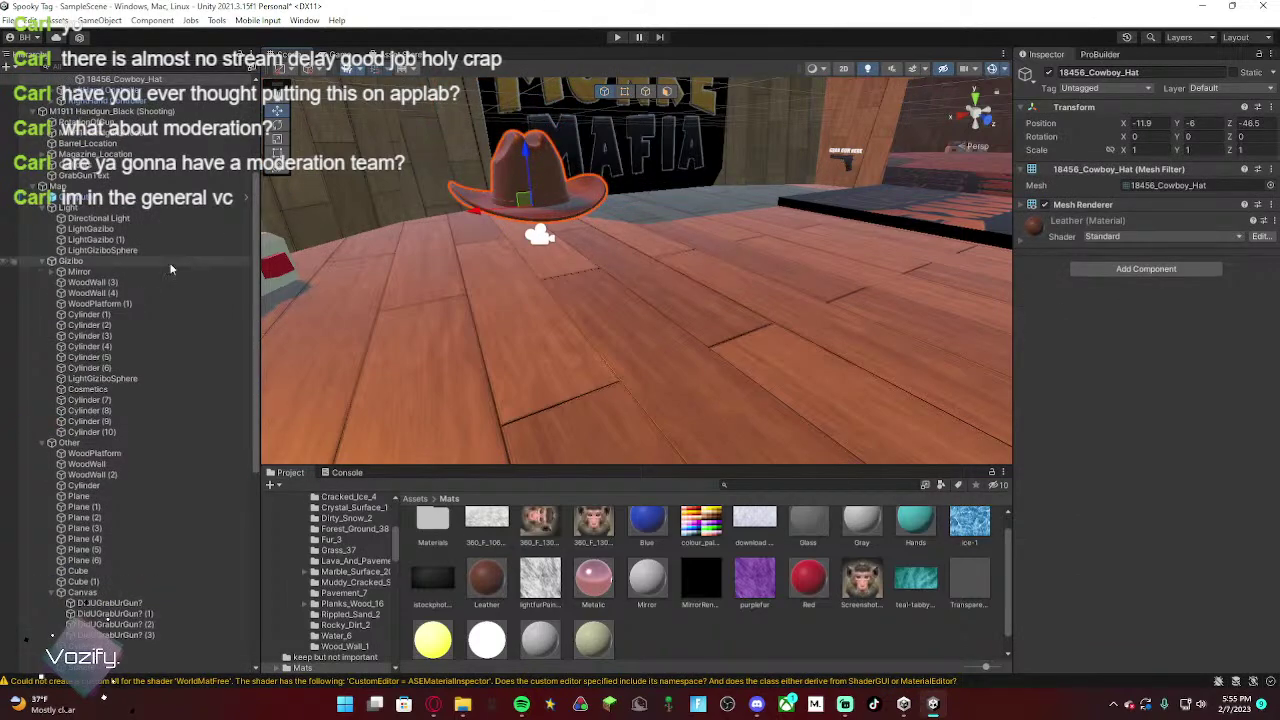
scroll(133, 362, down, 6)
scroll(163, 359, up, 7)
scroll(163, 354, up, 5)
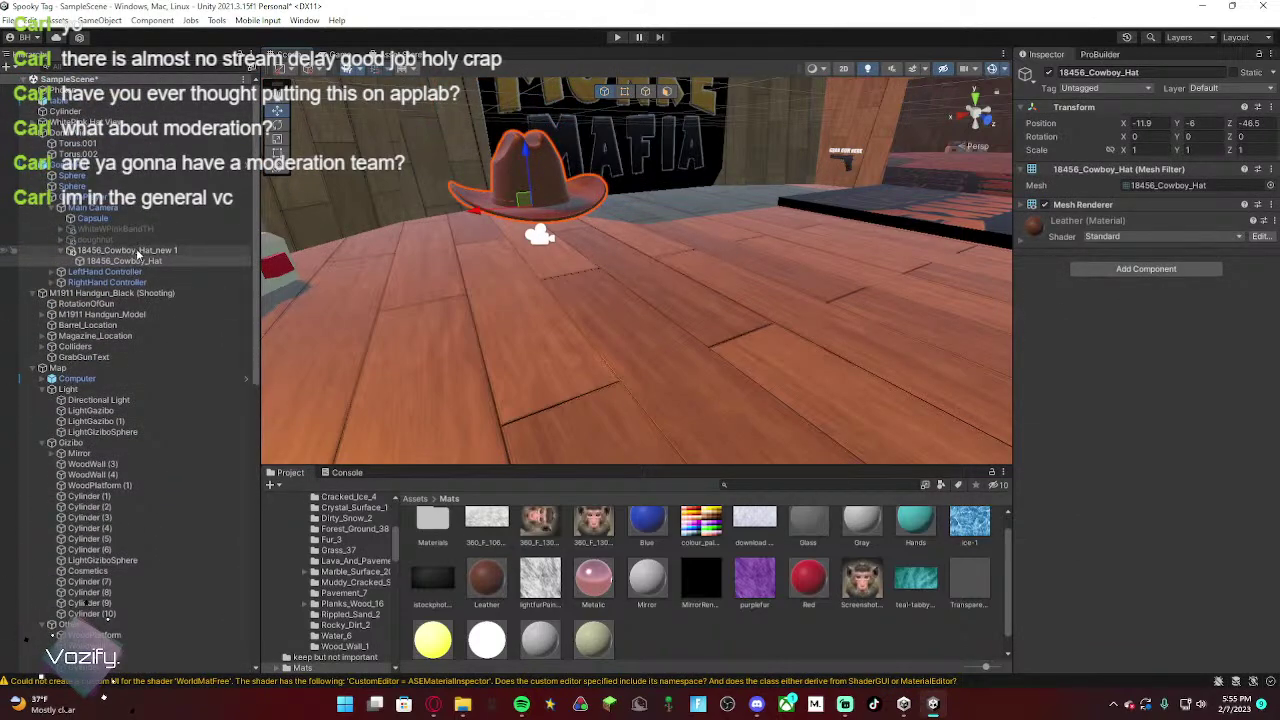
Step: Duplicate the 18456_Cowboy_Hat_new 1 object under Main Camera and move the copy out to the scene's root level, just below Cylinder
click(125, 250)
click(135, 260)
key(s)
right_drag(505, 277, 883, 271)
click(497, 314)
key(w)
click(551, 236)
key(s)
right_drag(551, 236, 377, 317)
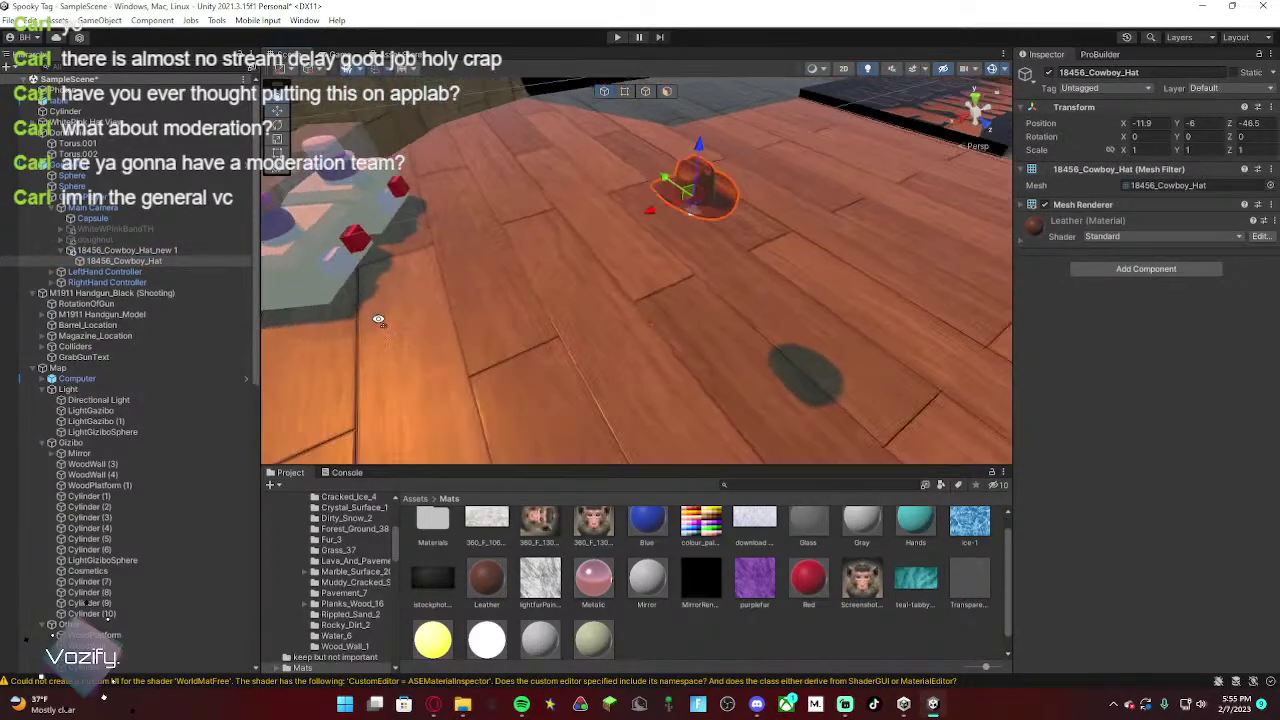
click(196, 254)
key(ctrl+d)
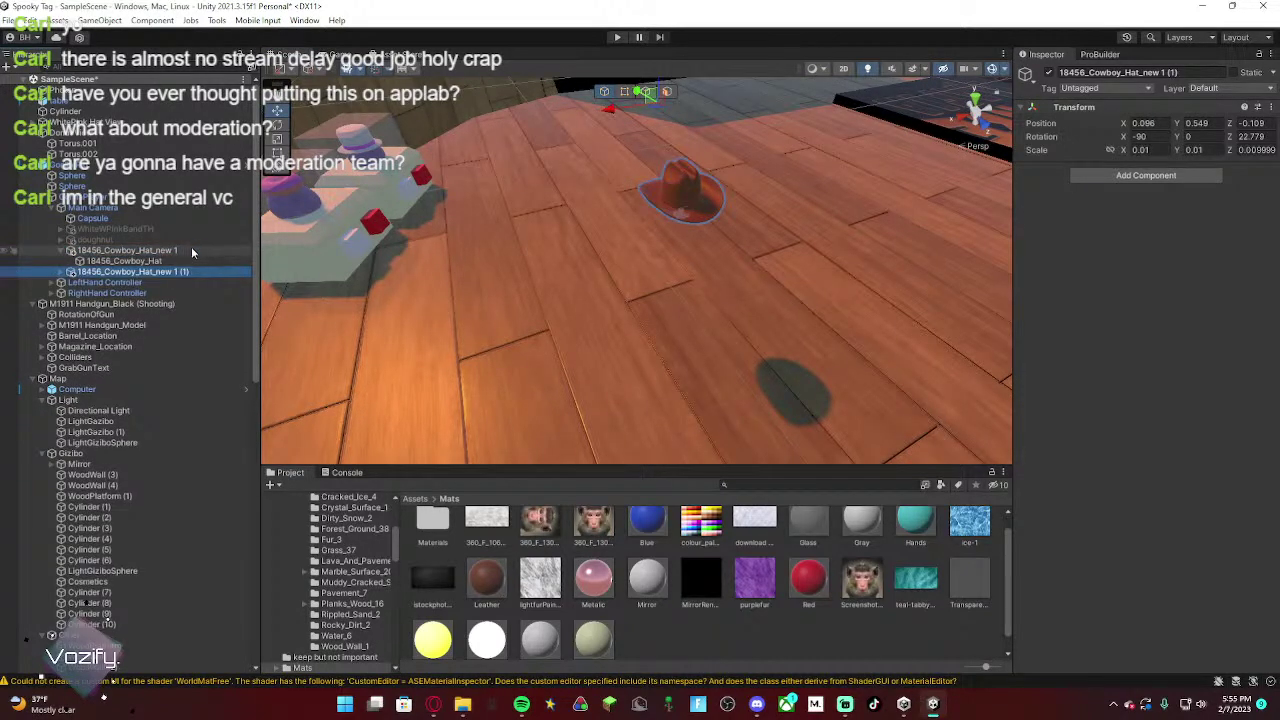
drag(147, 134, 148, 118)
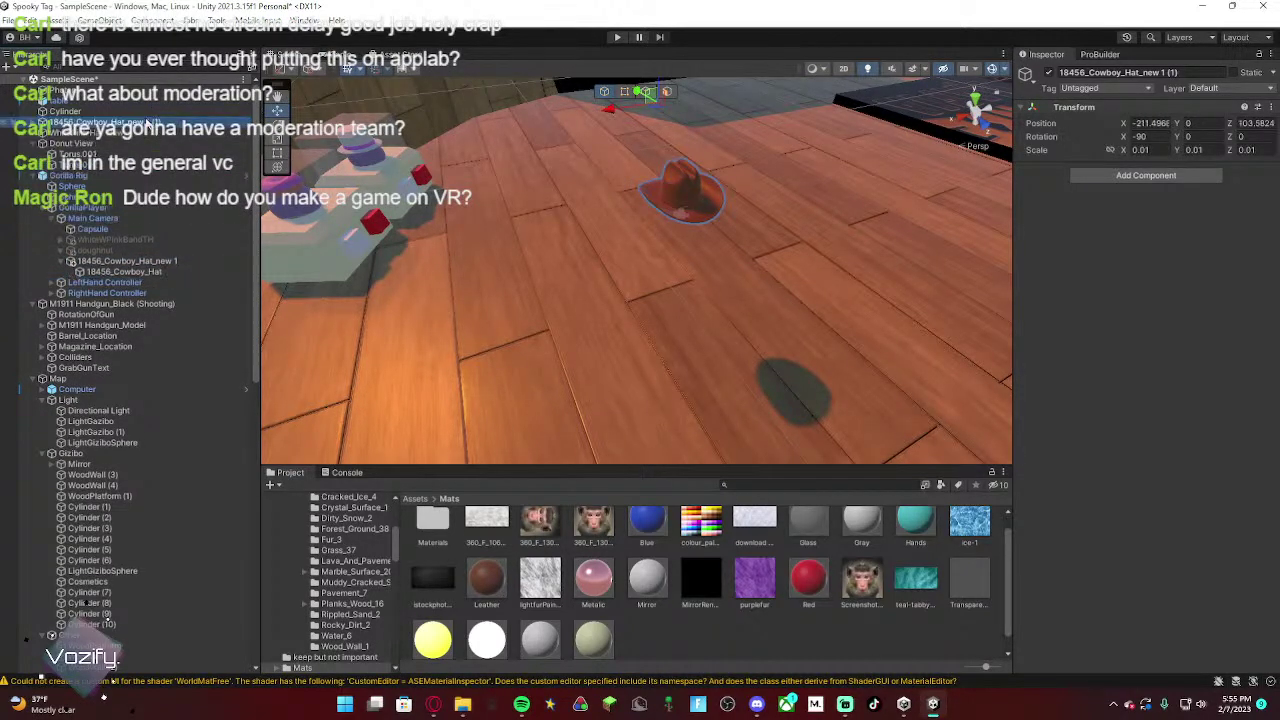
Step: Rename the duplicated root-level cowboy hat to CowboyHat View
click(1153, 70)
text(C)
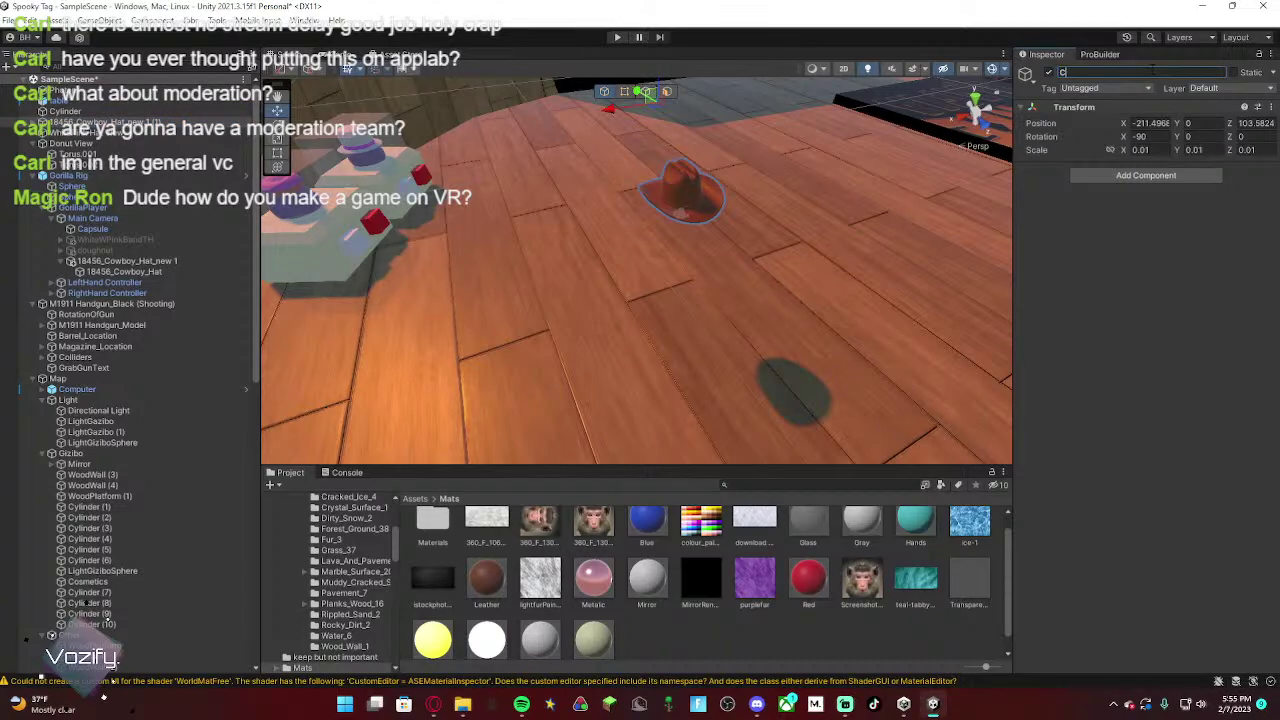
text(owboyHat View)
key(alt+Tab)
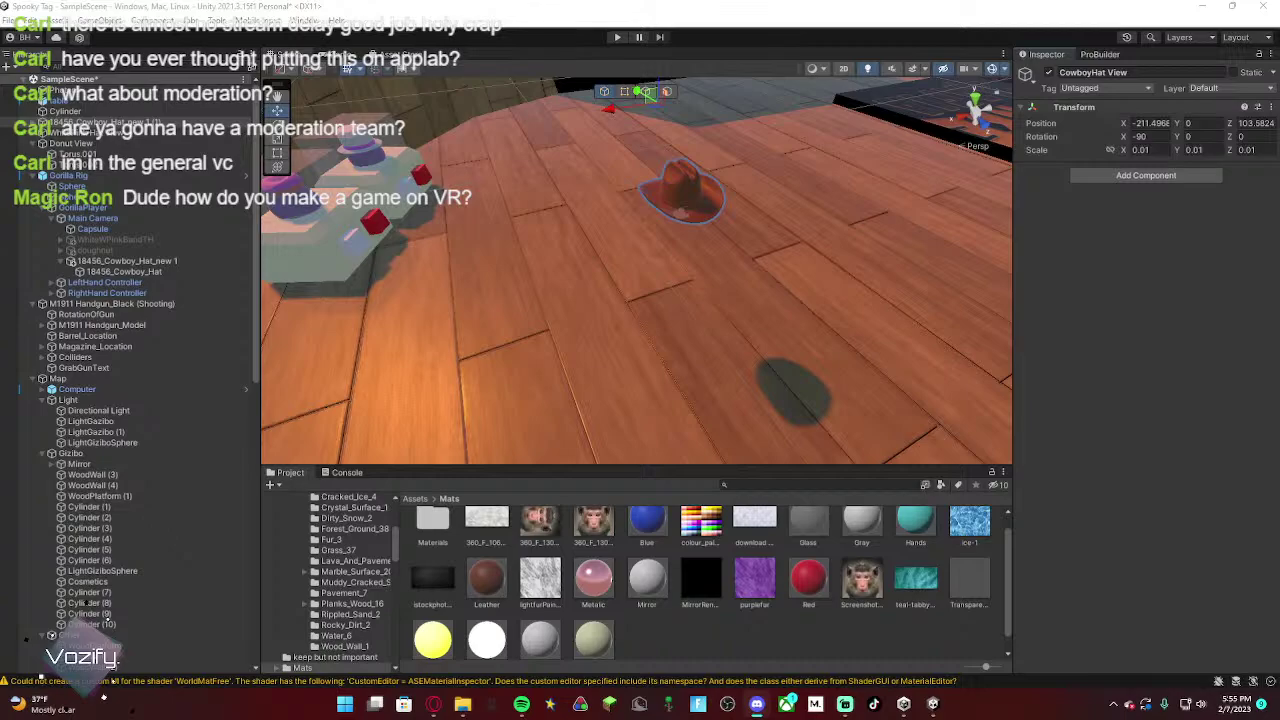
key(alt+Tab)
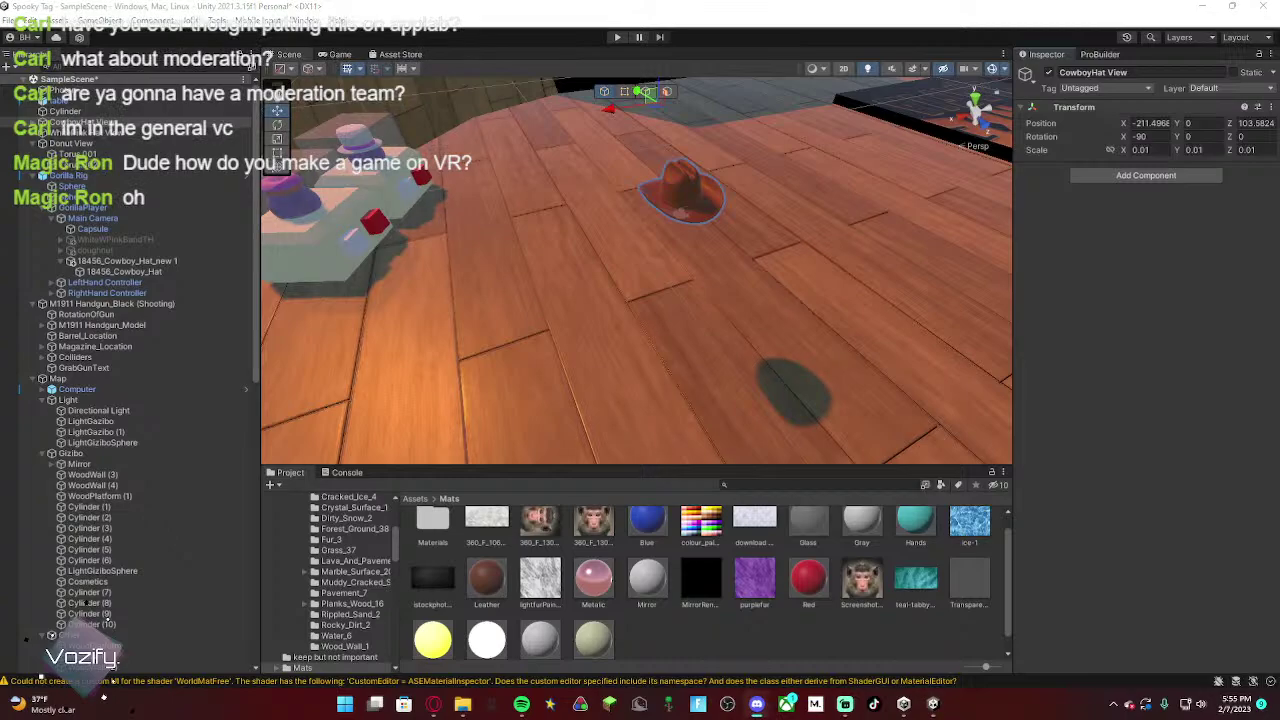
key(alt+Tab)
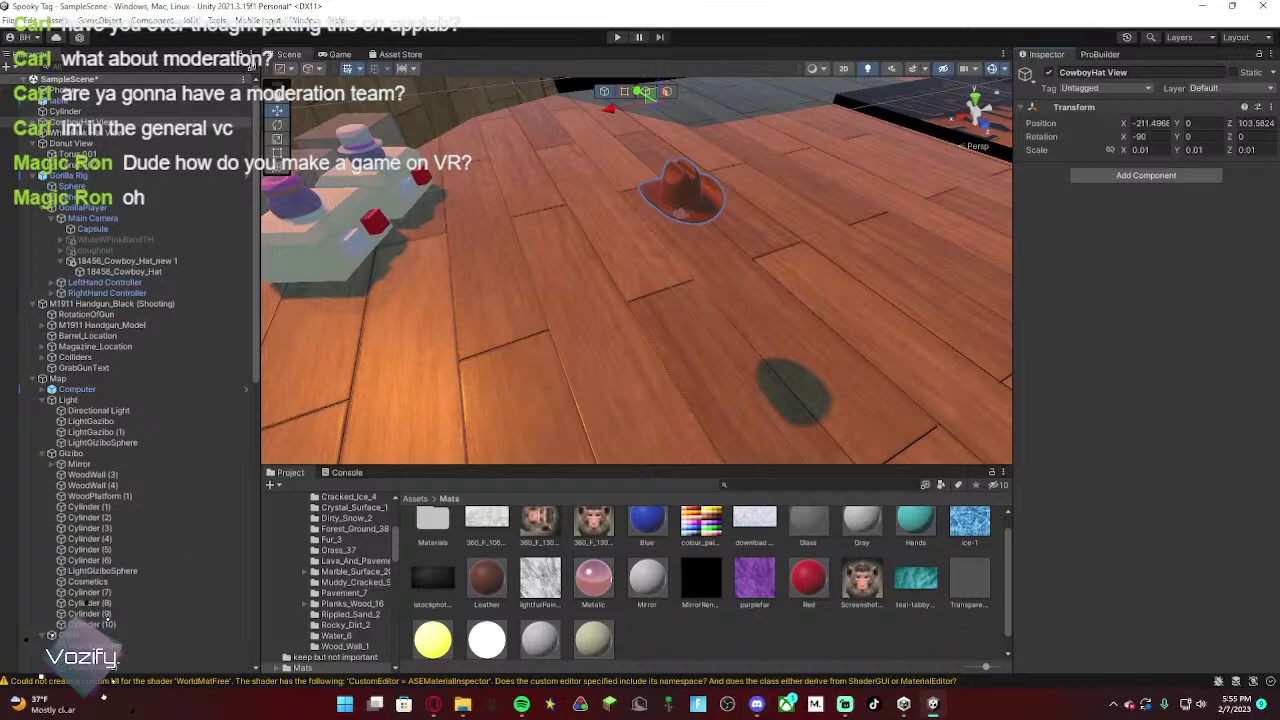
click(688, 207)
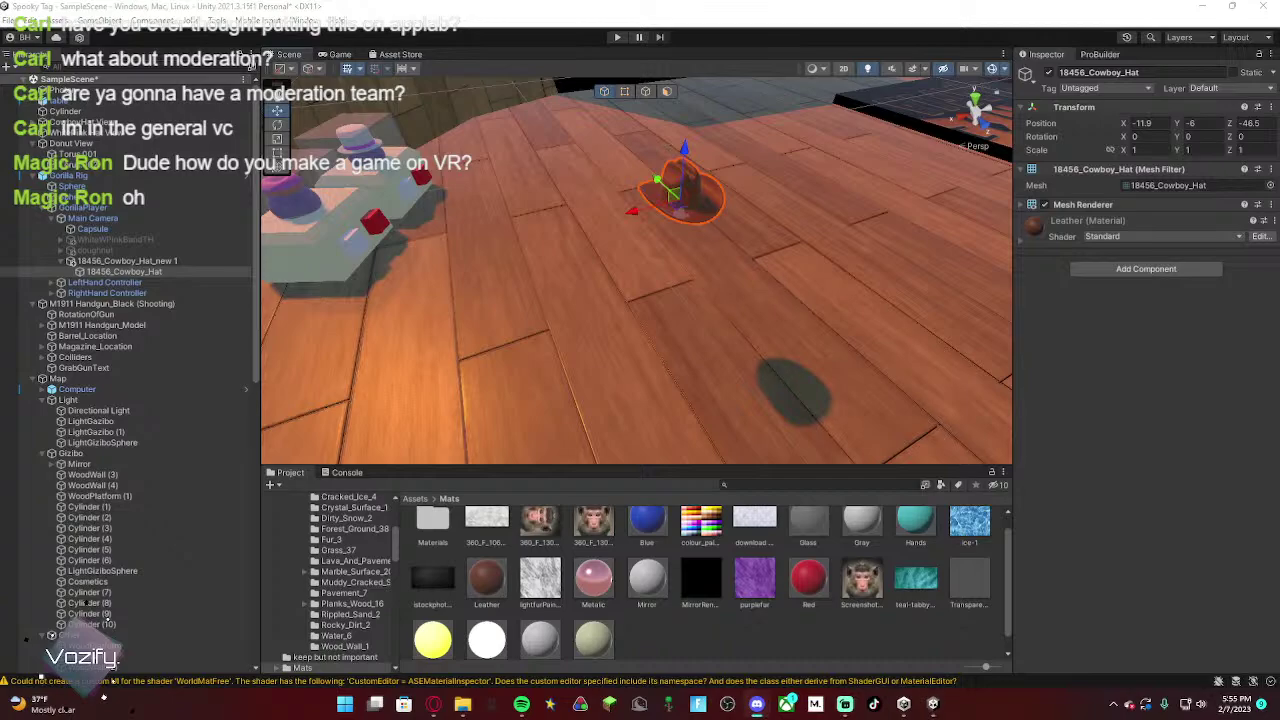
key(alt+Tab)
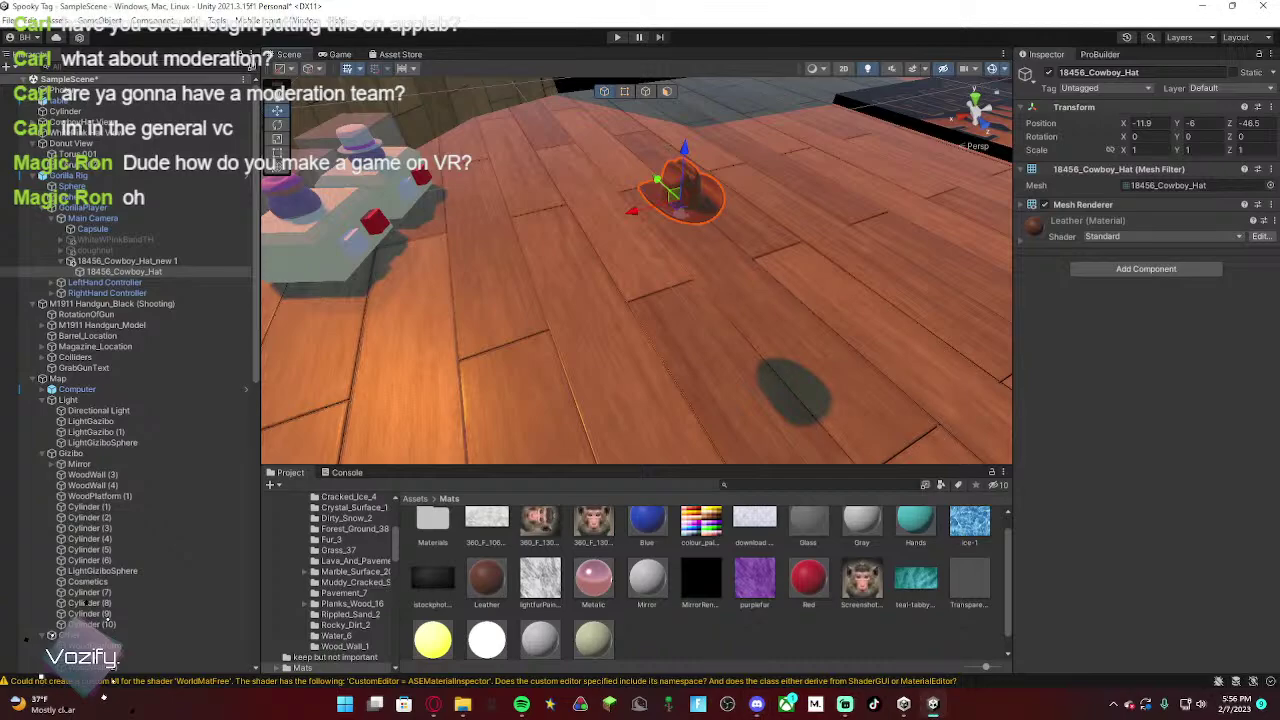
Step: Rename the original cowboy hat object under Main Camera and its child mesh both to CowboyHat
right_drag(733, 228, 530, 208)
click(159, 258)
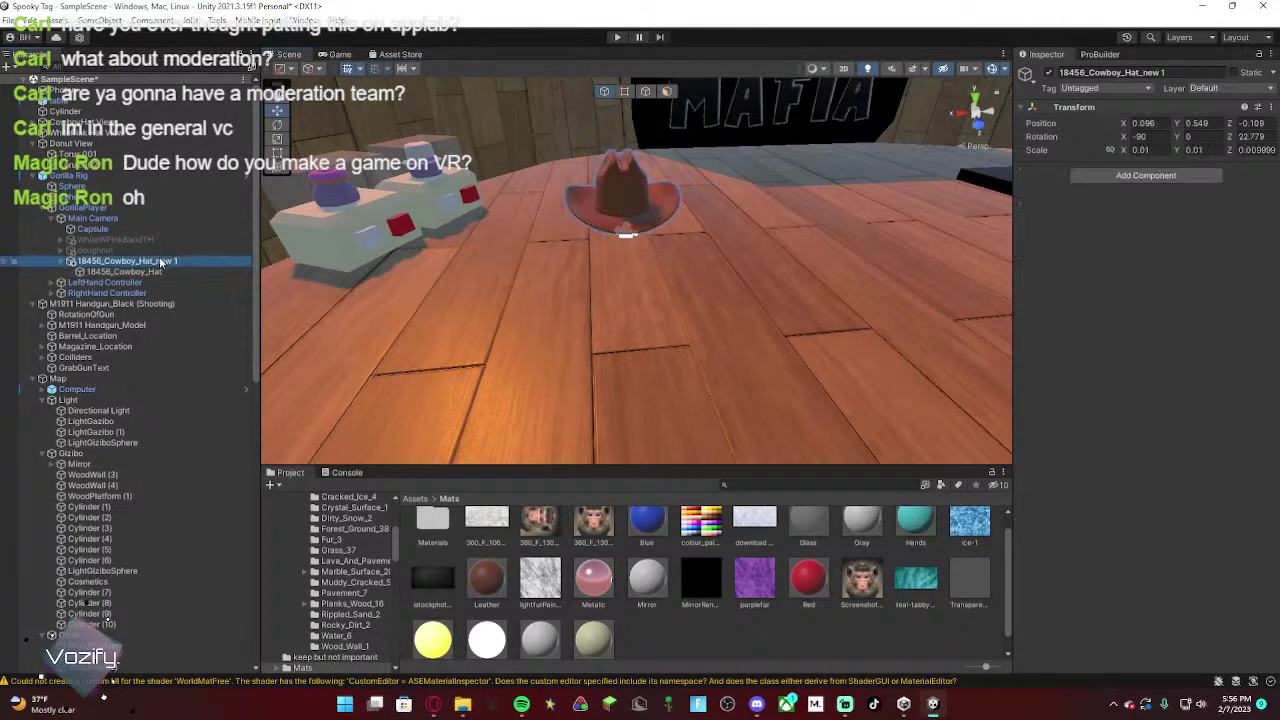
click(1140, 72)
text(CowboyHa)
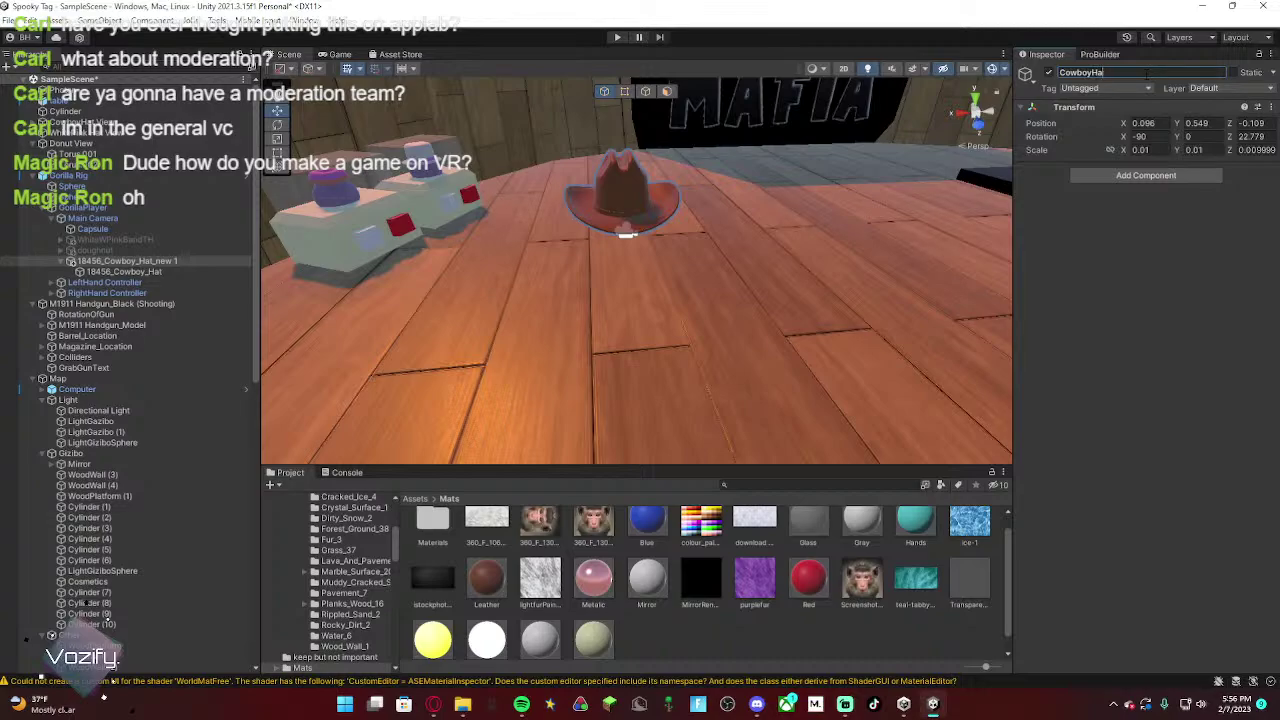
text(t)
key(Return)
click(144, 271)
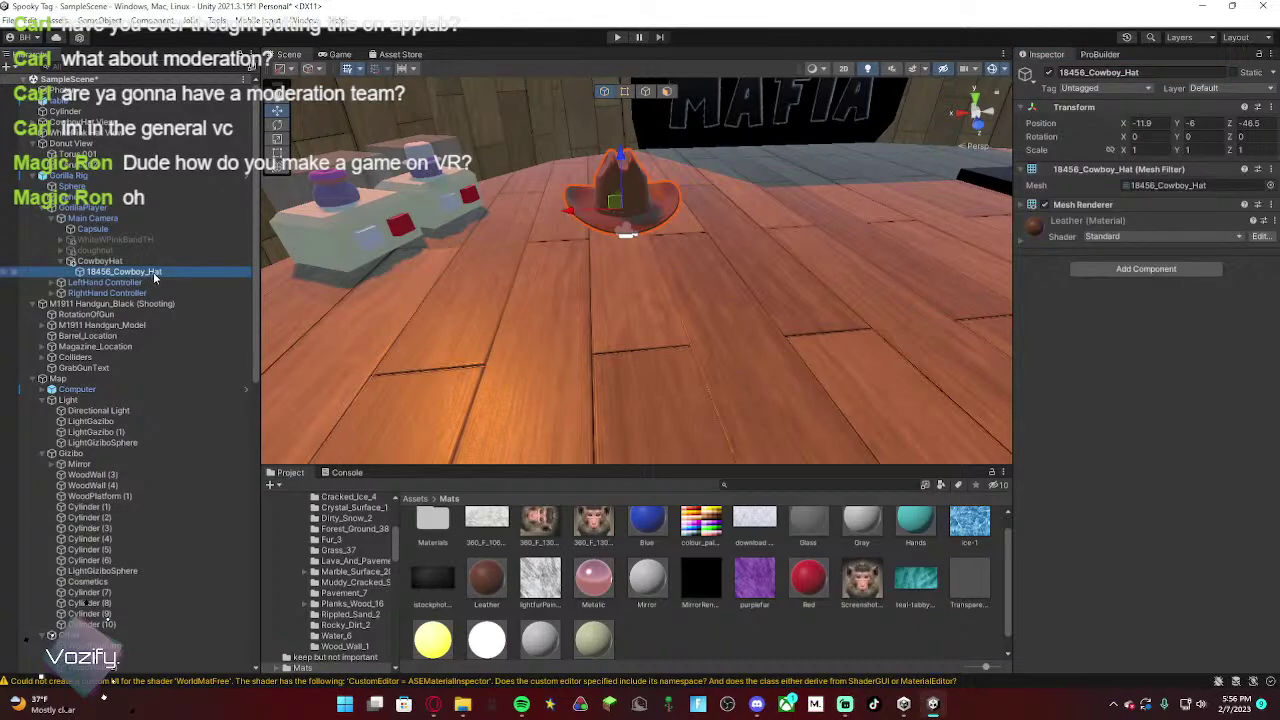
click(1112, 72)
text(CowboyHat)
key(Return)
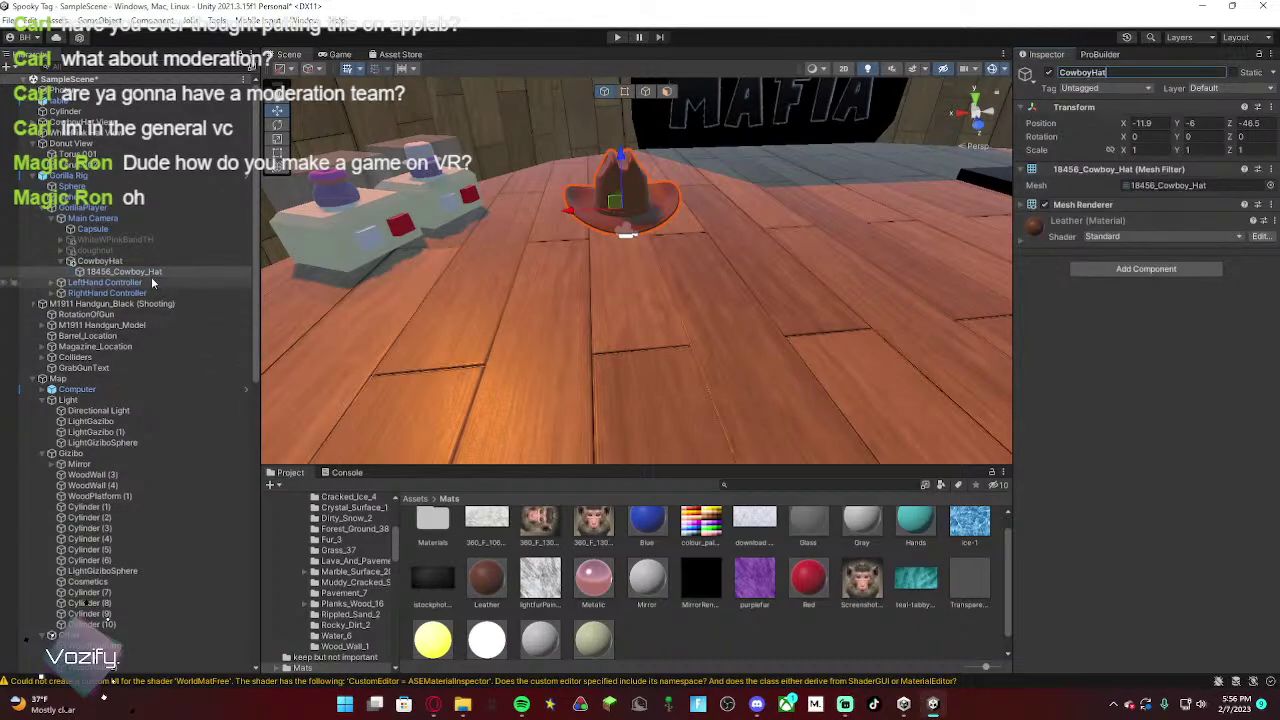
Step: Try to hide the camera's cowboy hat by deactivating the CowboyHat parent and its child mesh in turn
click(147, 260)
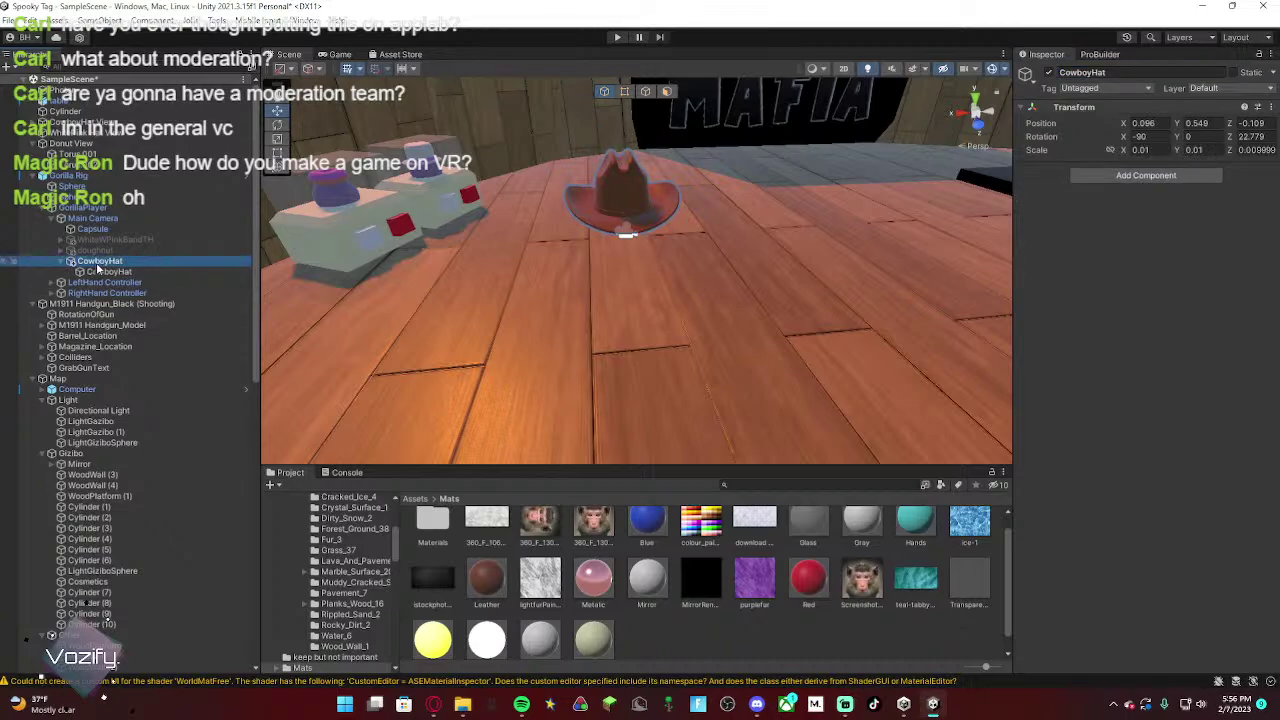
click(1048, 72)
right_drag(735, 178, 601, 171)
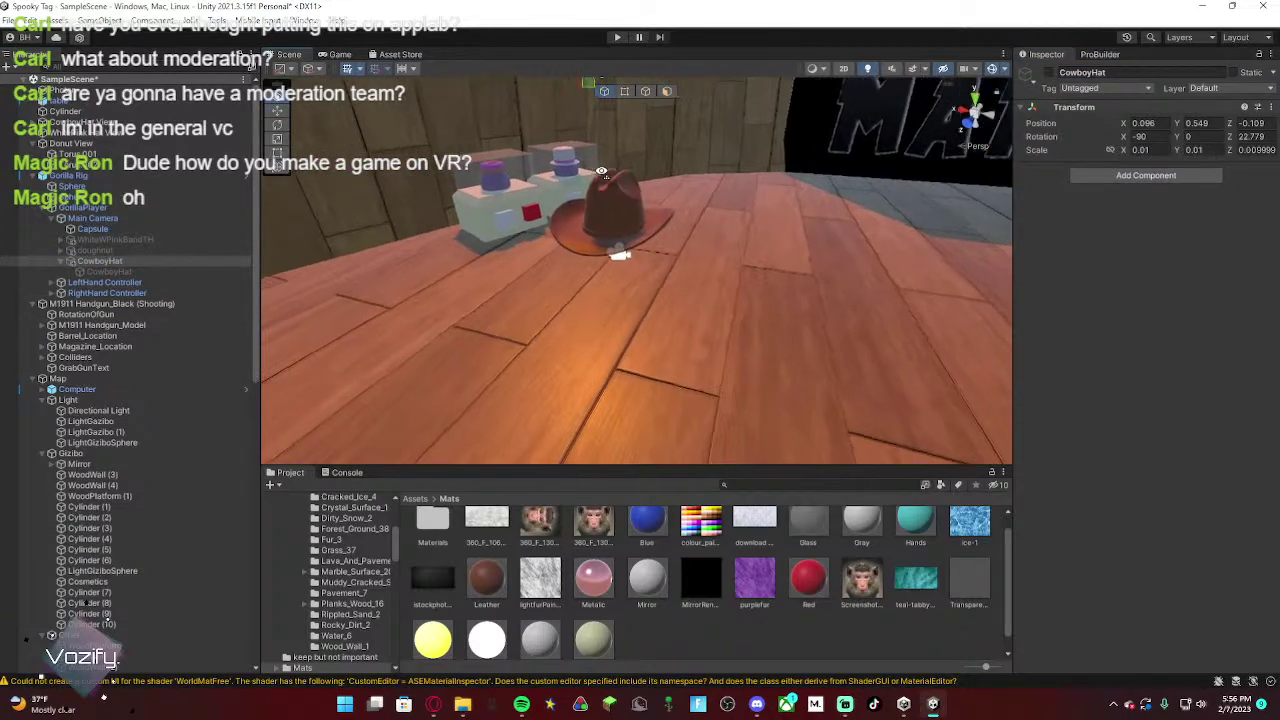
alt+drag(602, 172, 620, 168)
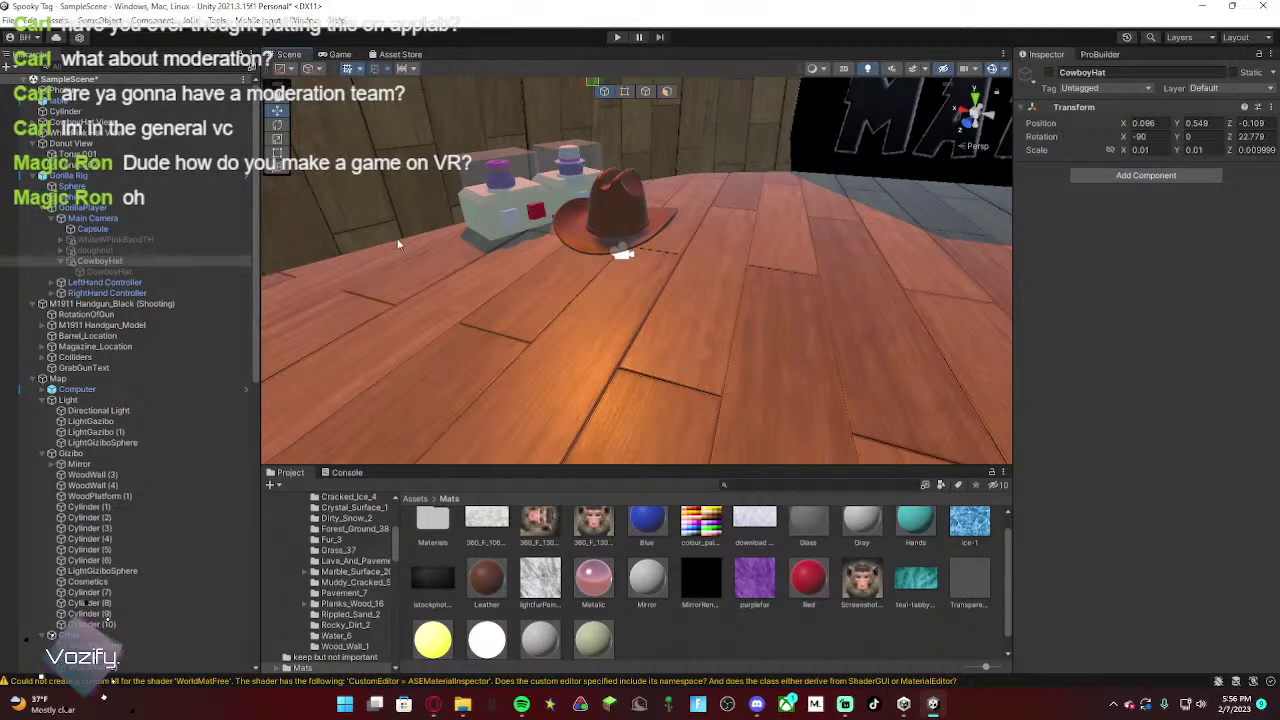
click(192, 270)
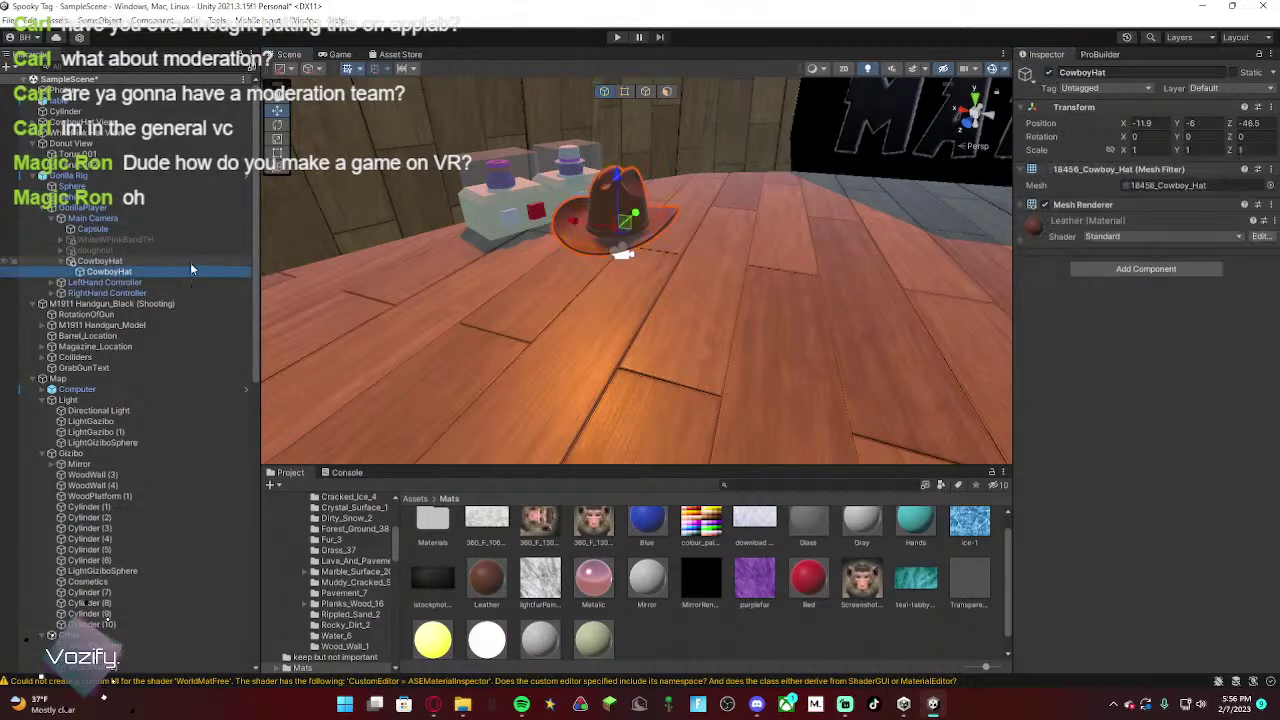
click(1048, 73)
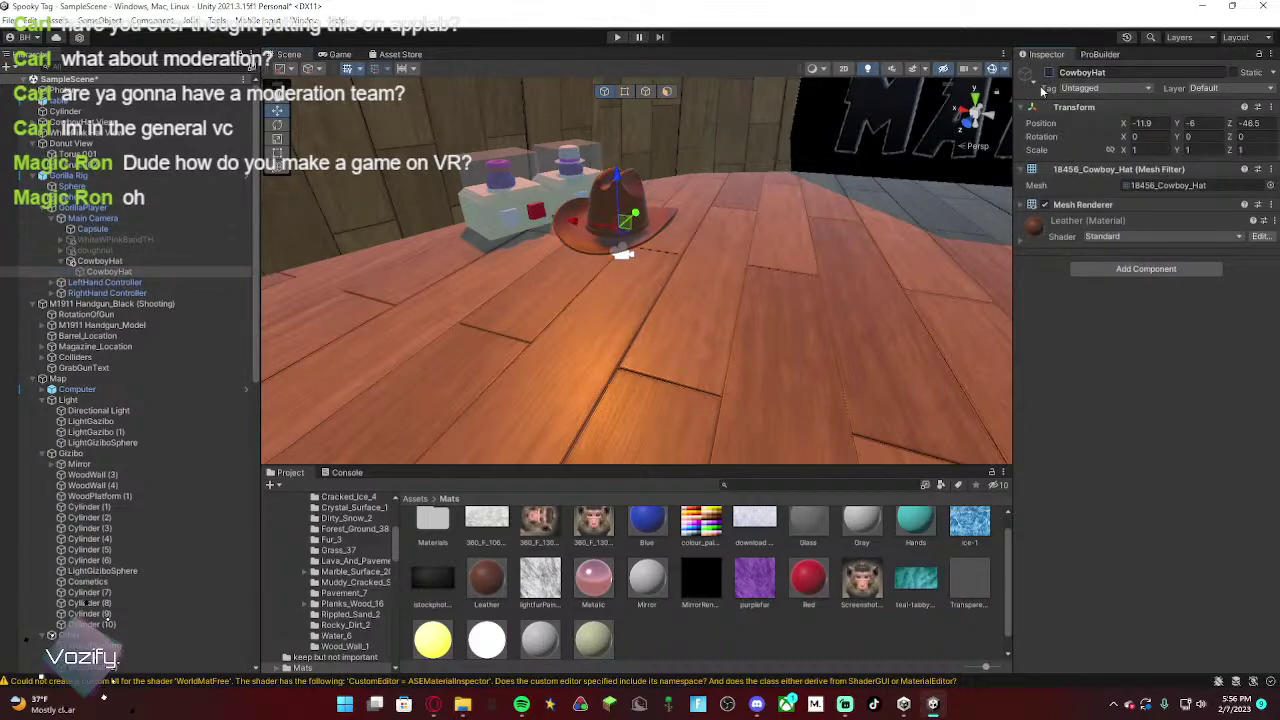
click(228, 259)
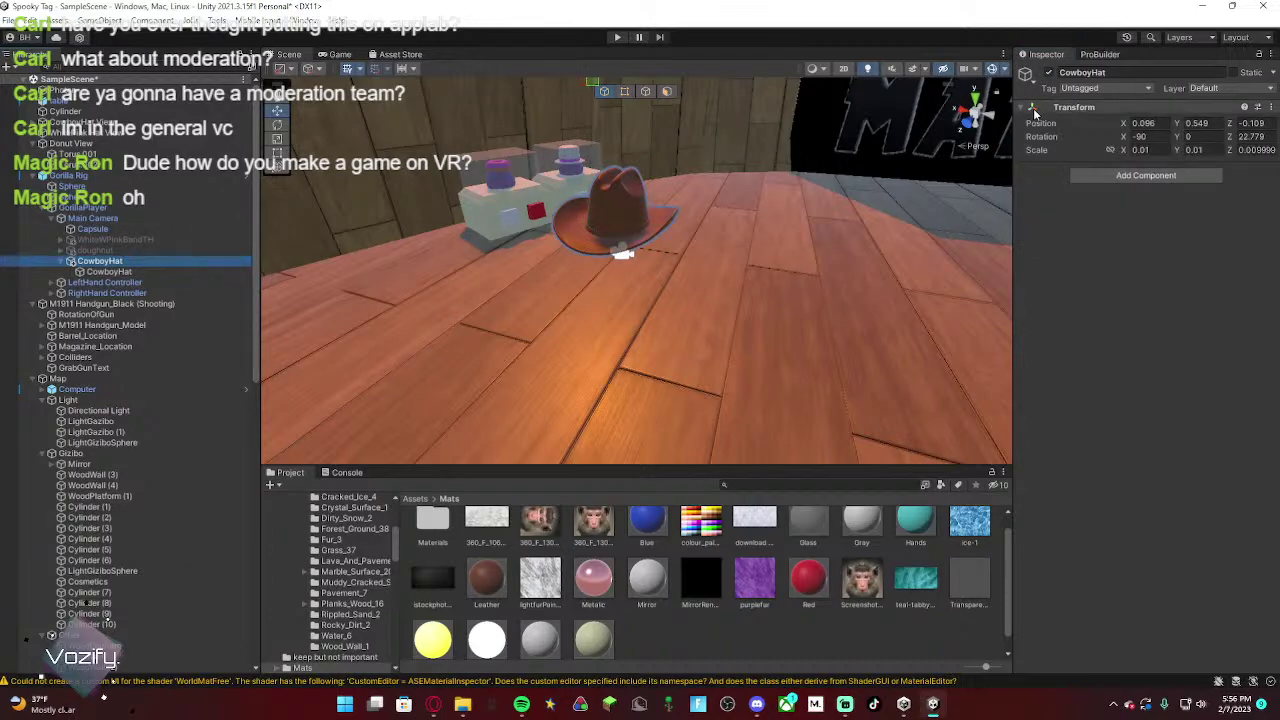
click(1047, 73)
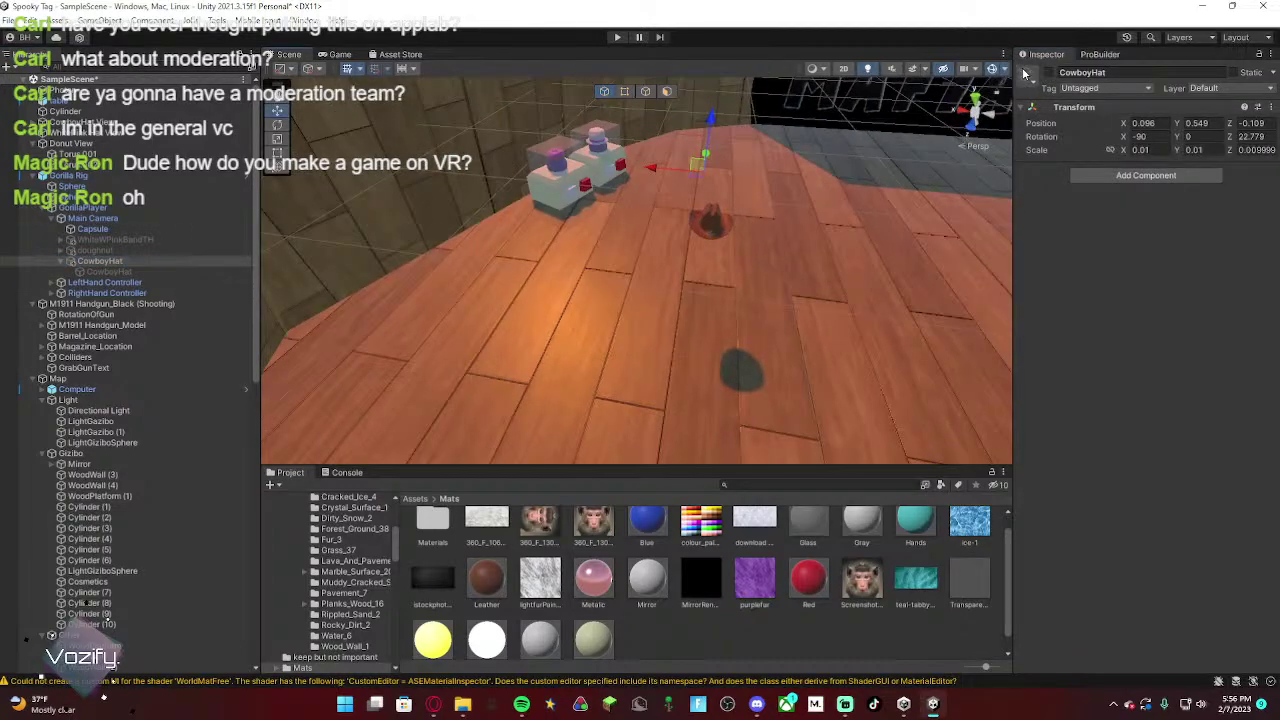
Step: Set the CowboyHat object under Main Camera as the default parent and clear that default parent again
click(127, 263)
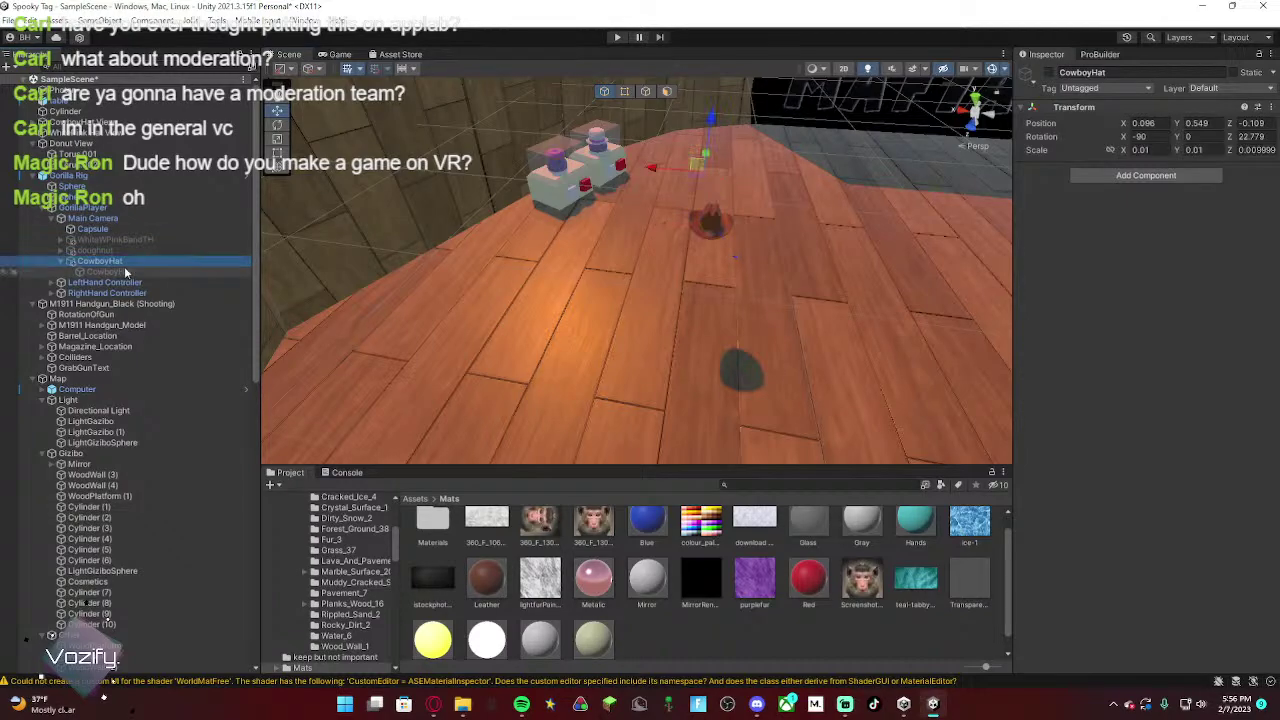
click(119, 272)
right_click(119, 272)
click(106, 263)
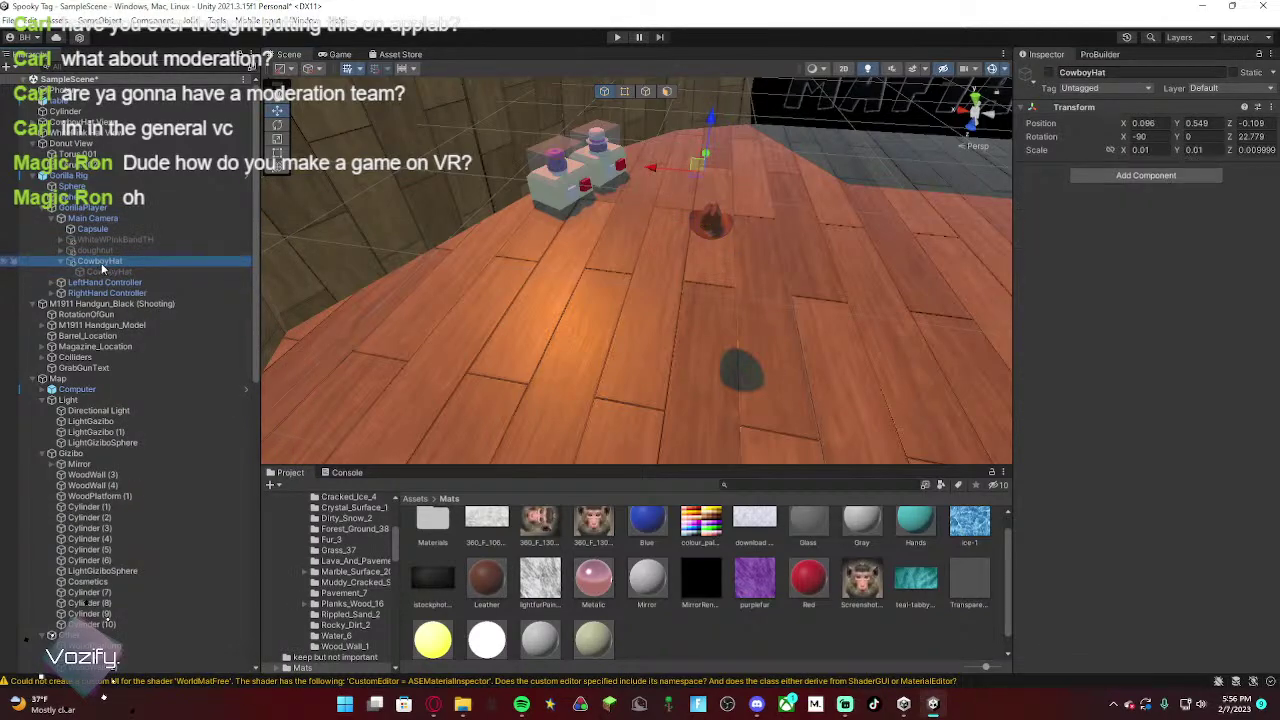
right_click(105, 263)
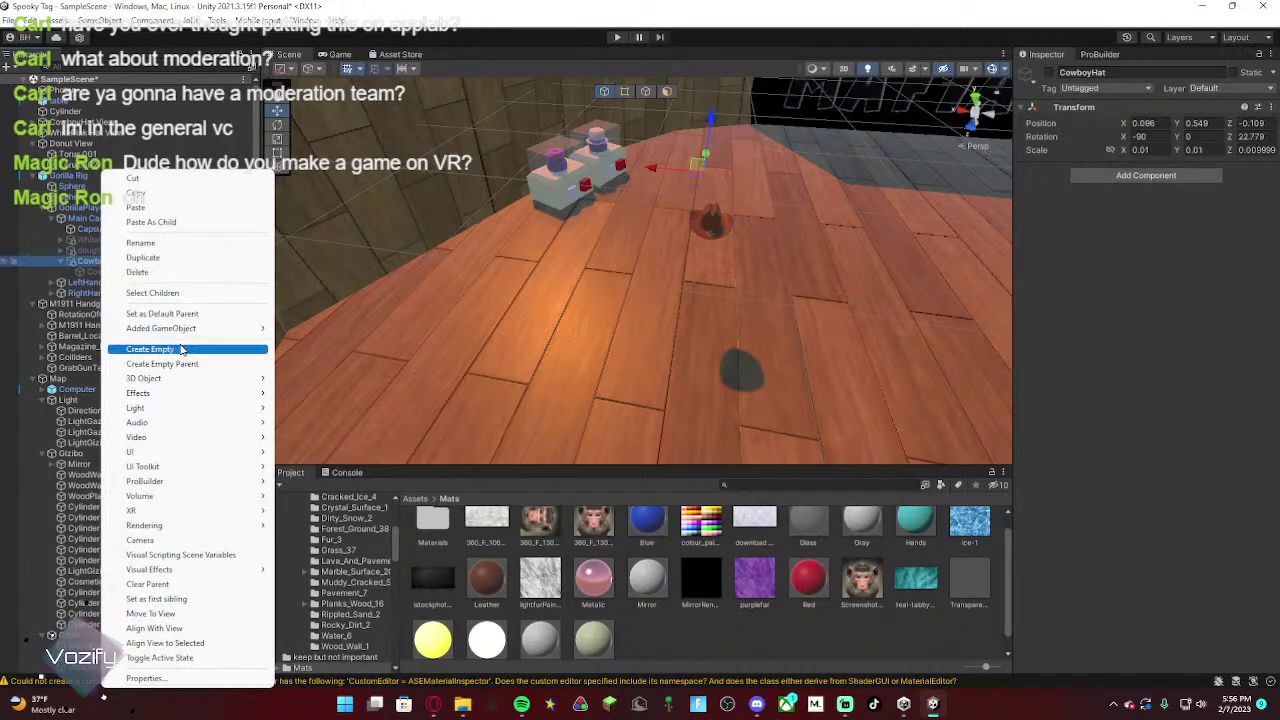
mouse_move(186, 336)
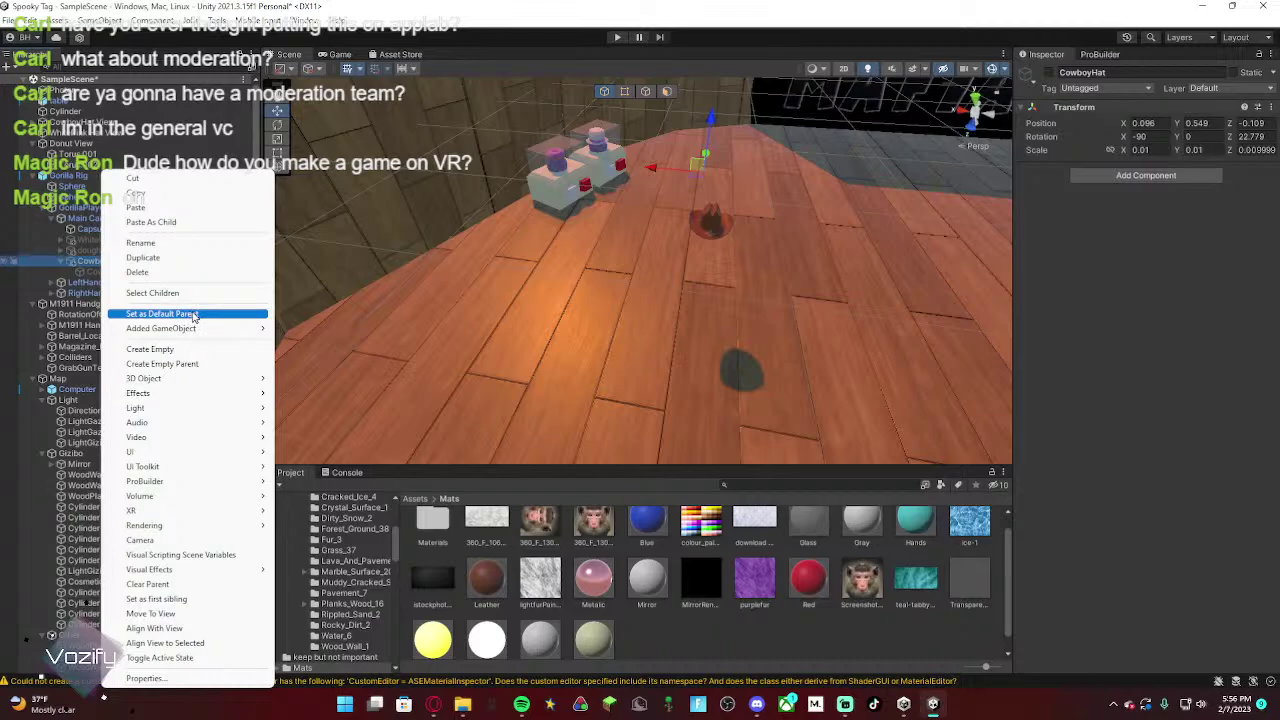
click(195, 316)
right_click(112, 263)
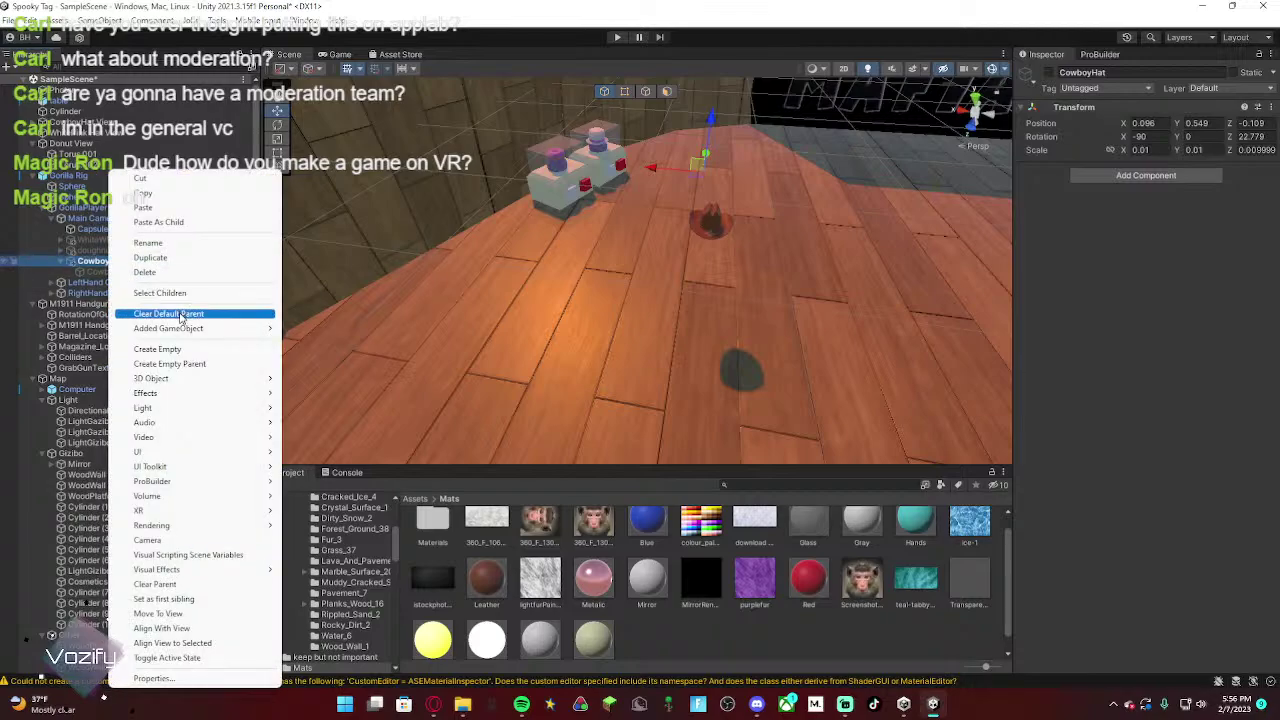
click(180, 314)
click(110, 240)
click(117, 262)
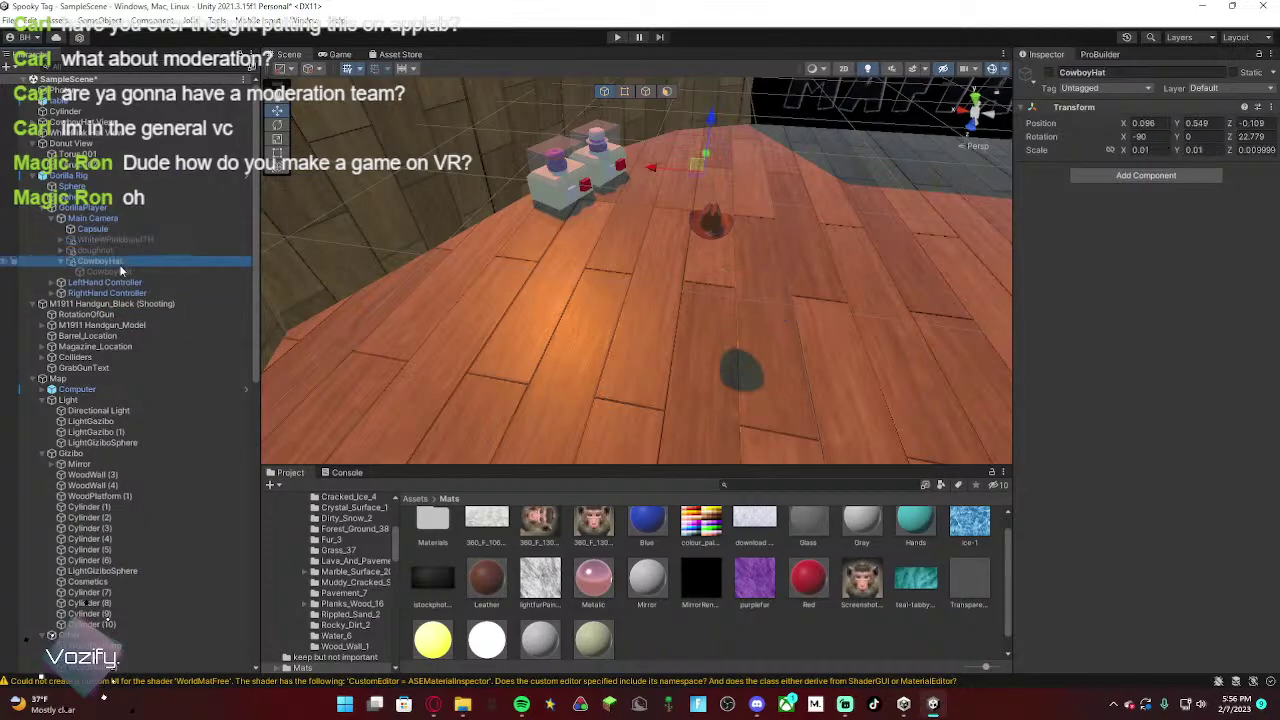
Step: Reactivate the CowboyHat object under Main Camera and frame its hat mesh in the scene for inspection
click(61, 262)
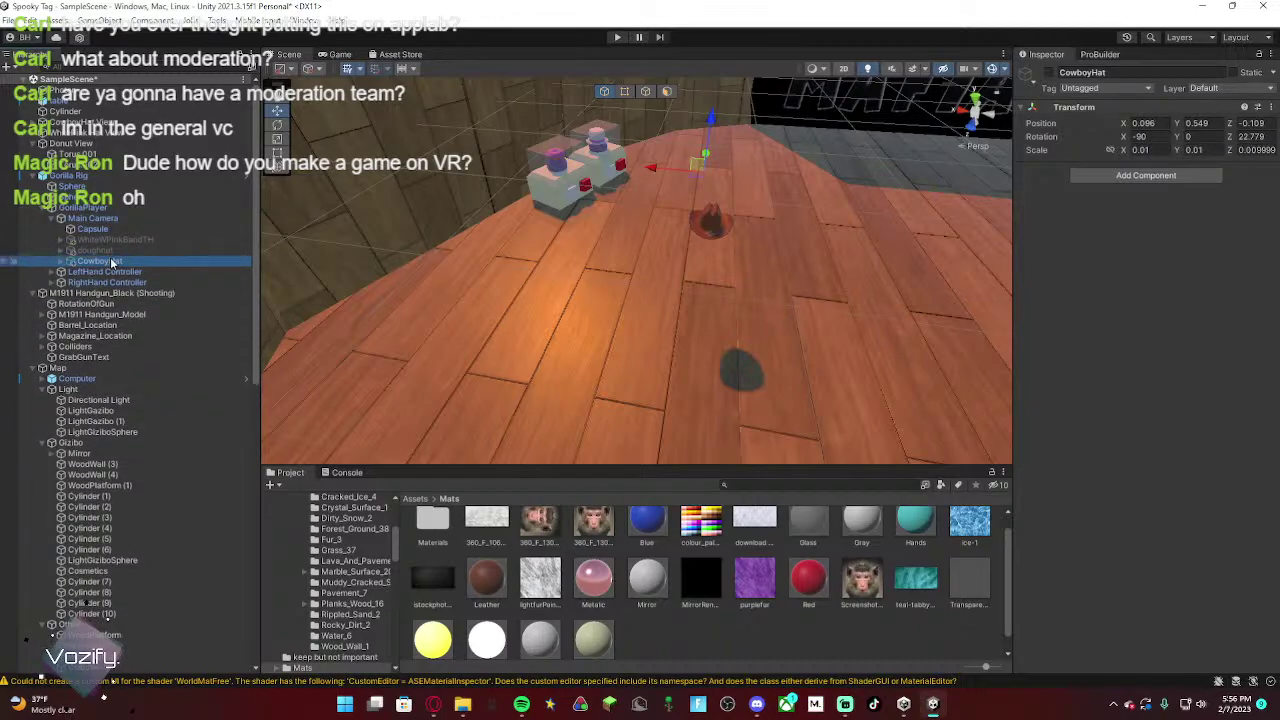
double_click(100, 261)
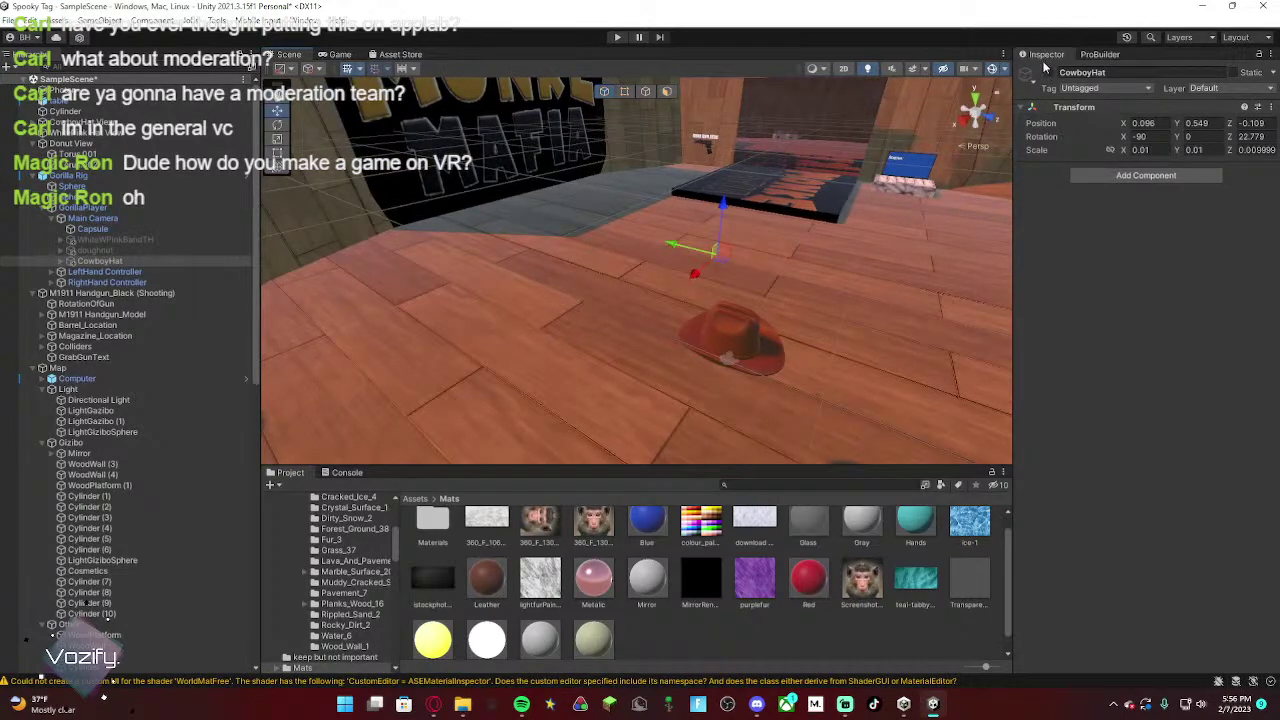
right_drag(735, 262, 504, 262)
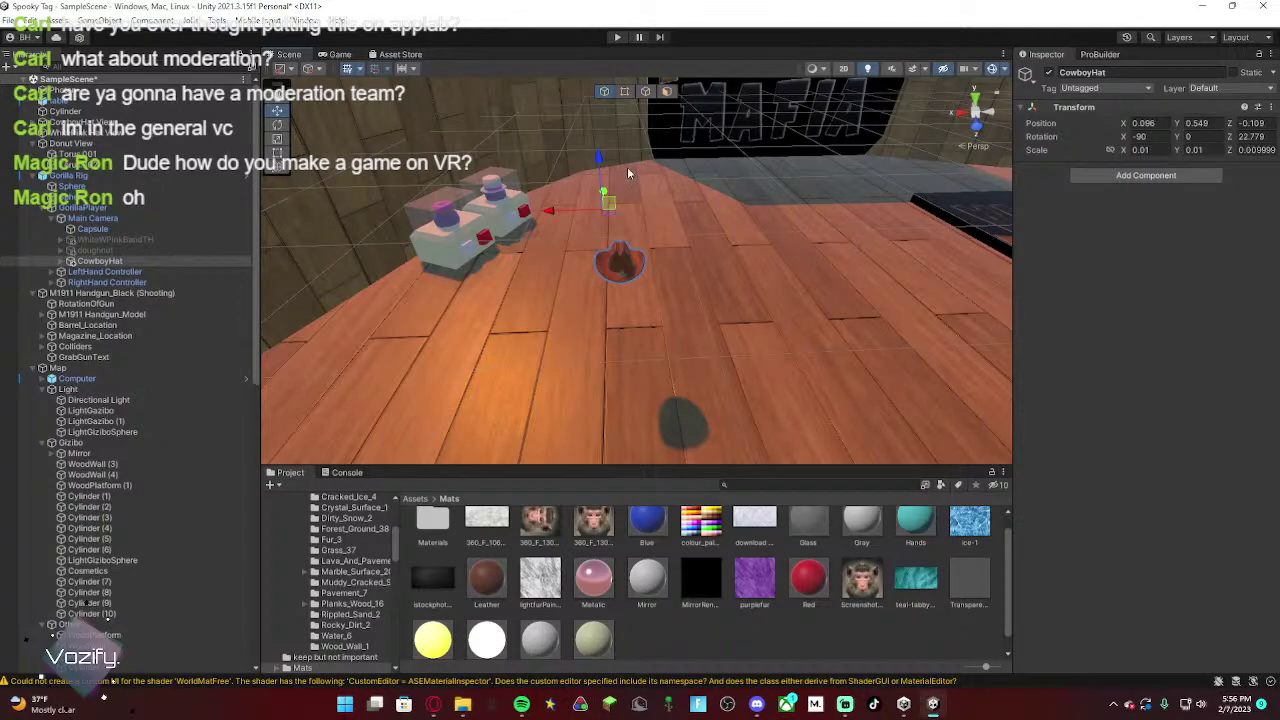
right_drag(608, 268, 640, 246)
click(637, 259)
click(640, 246)
key(f)
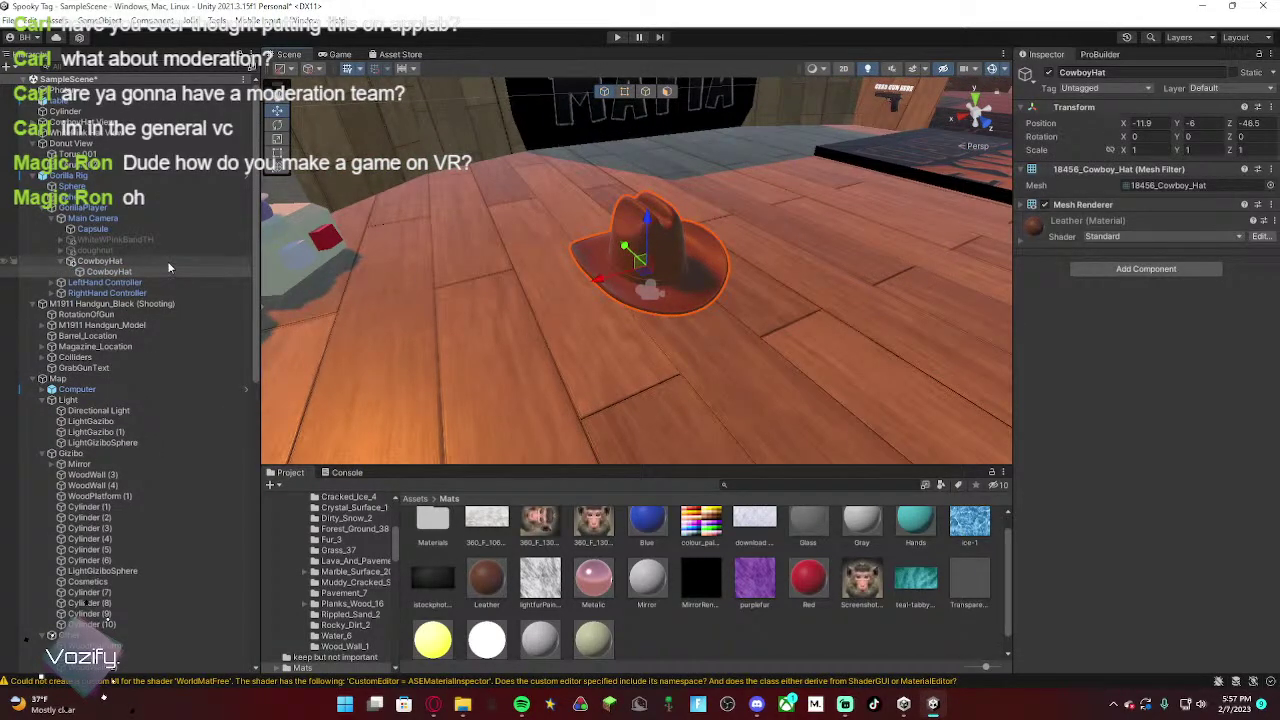
Step: Deactivate both the CowboyHat child mesh and its CowboyHat parent under Main Camera
click(100, 261)
click(108, 271)
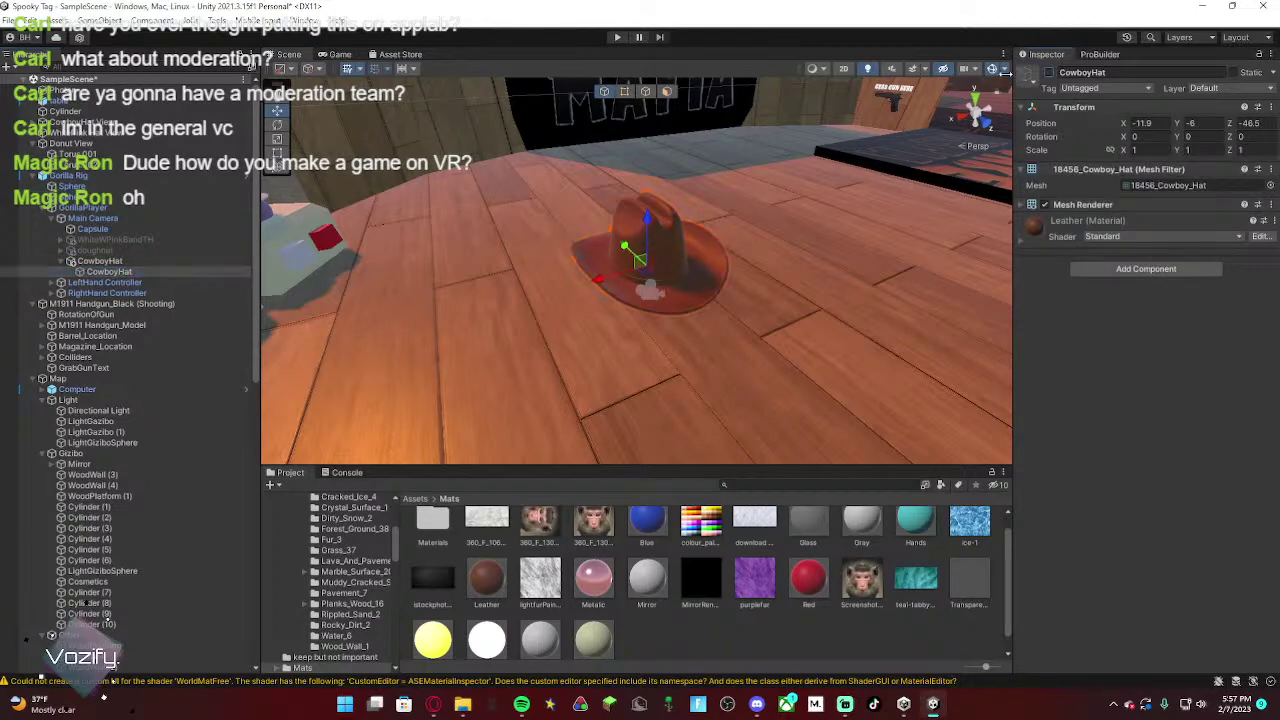
click(140, 259)
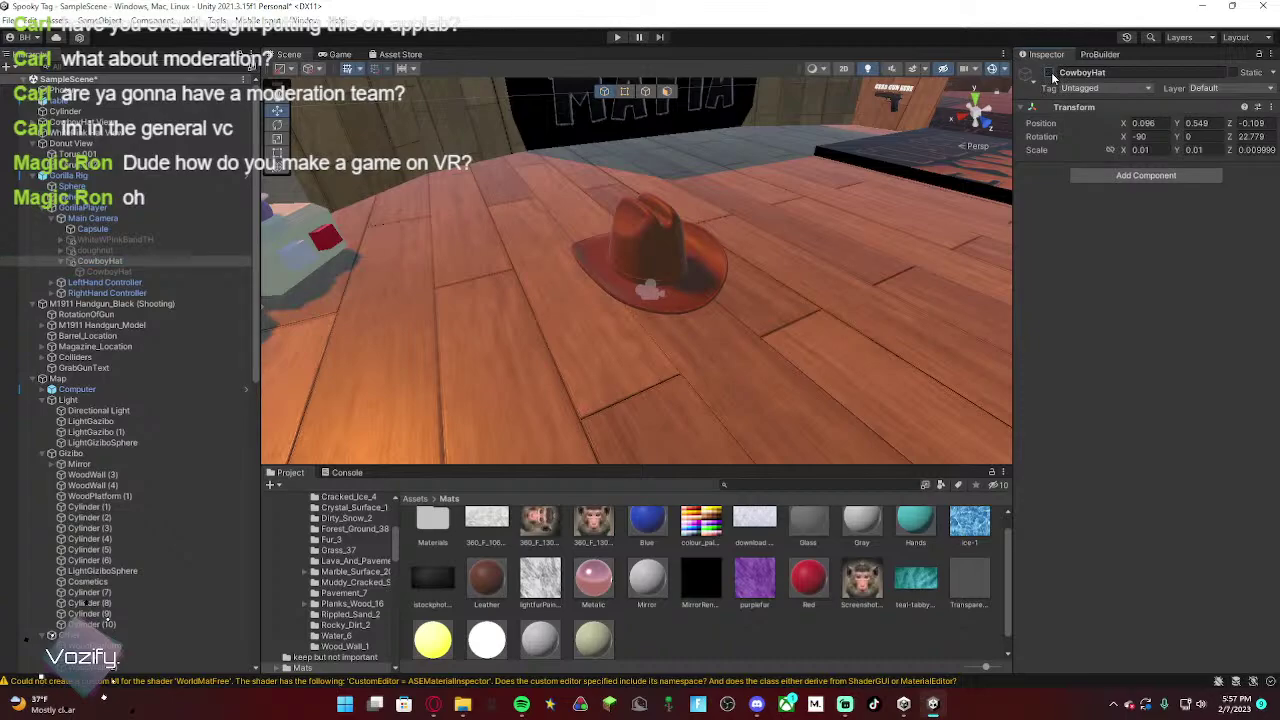
click(175, 271)
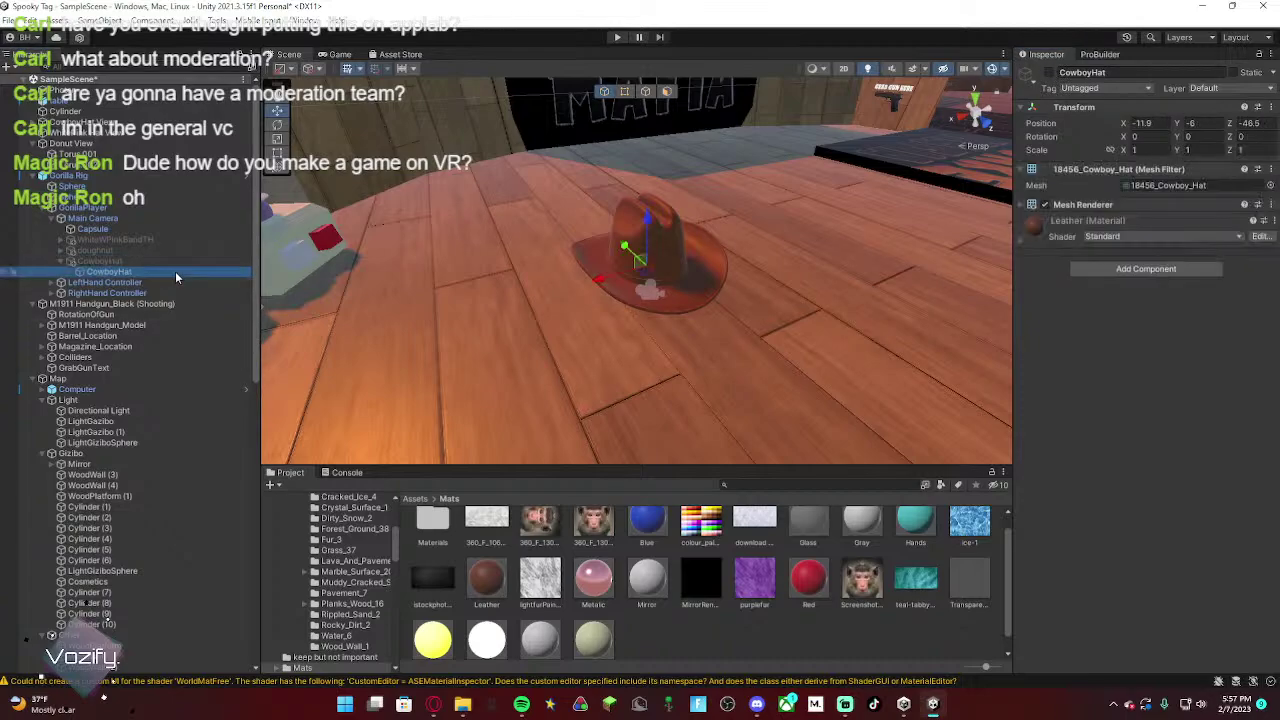
Step: Delete the CowboyHat child mesh from the CowboyHat parent under Main Camera and select the parent
click(184, 262)
click(176, 271)
right_click(176, 271)
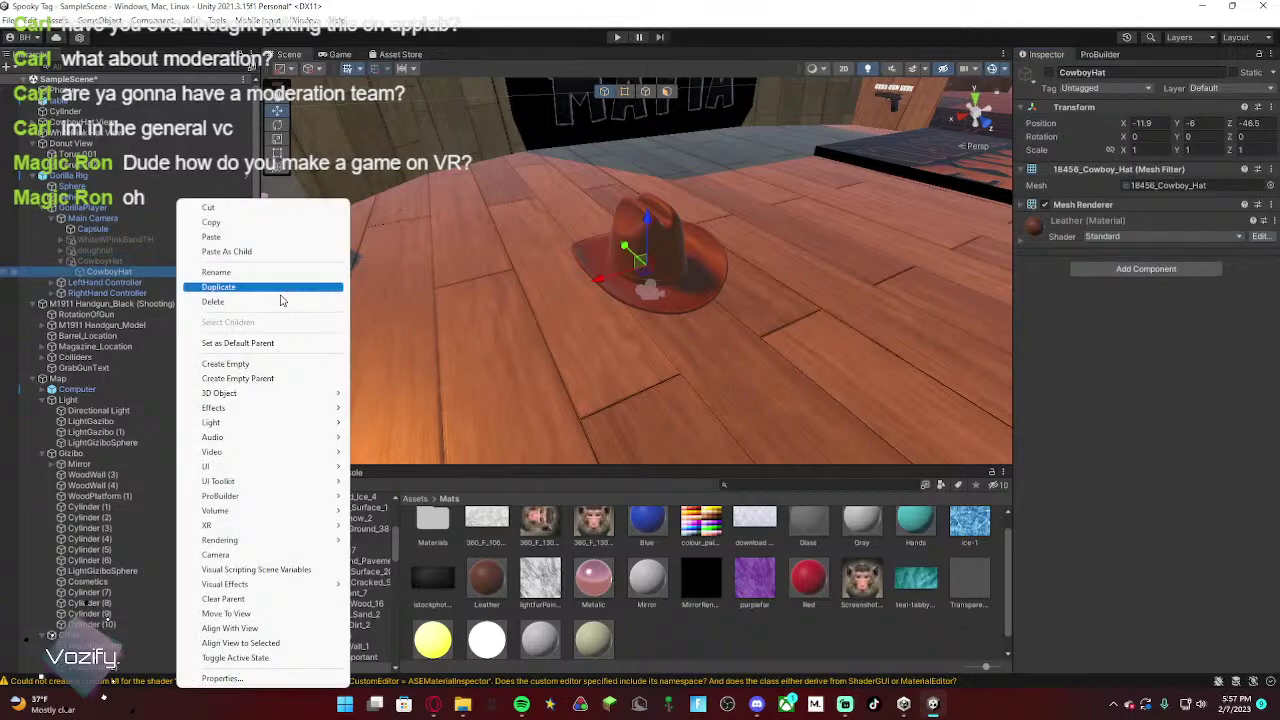
click(274, 302)
click(196, 259)
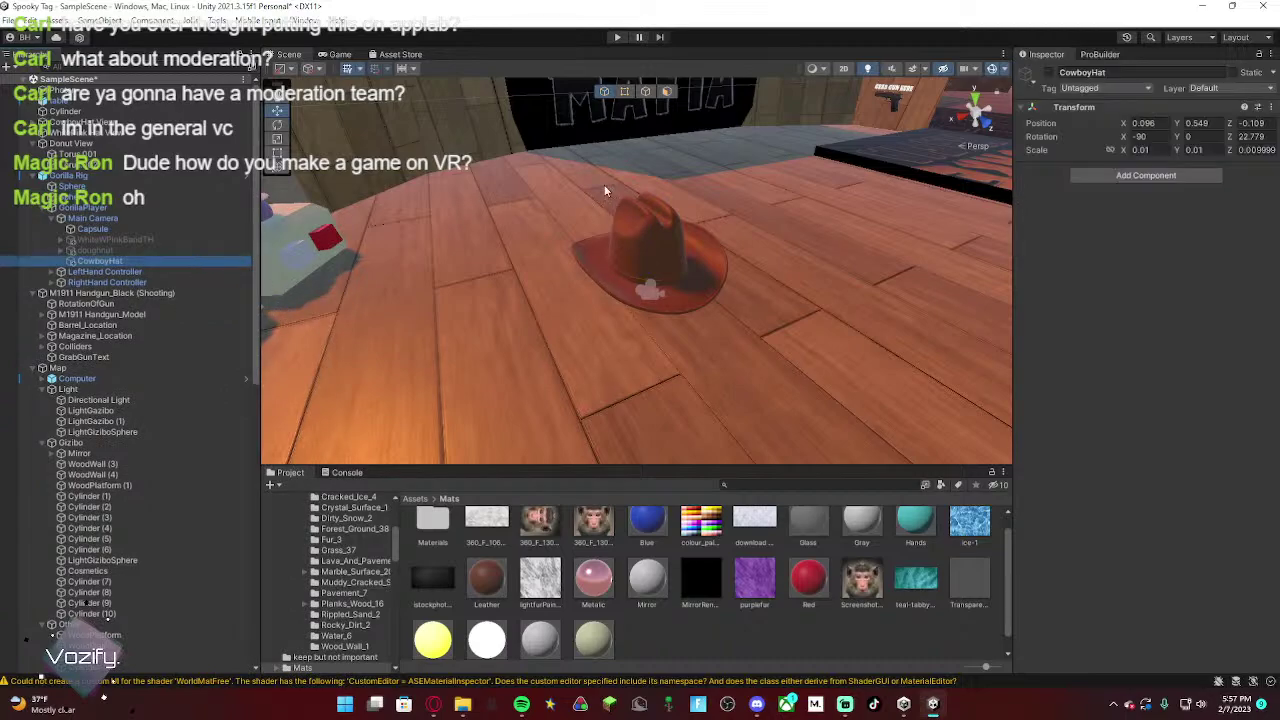
Step: Undo the deletion of the CowboyHat child mesh under Main Camera, make the child active and select its CowboyHat parent
click(1048, 79)
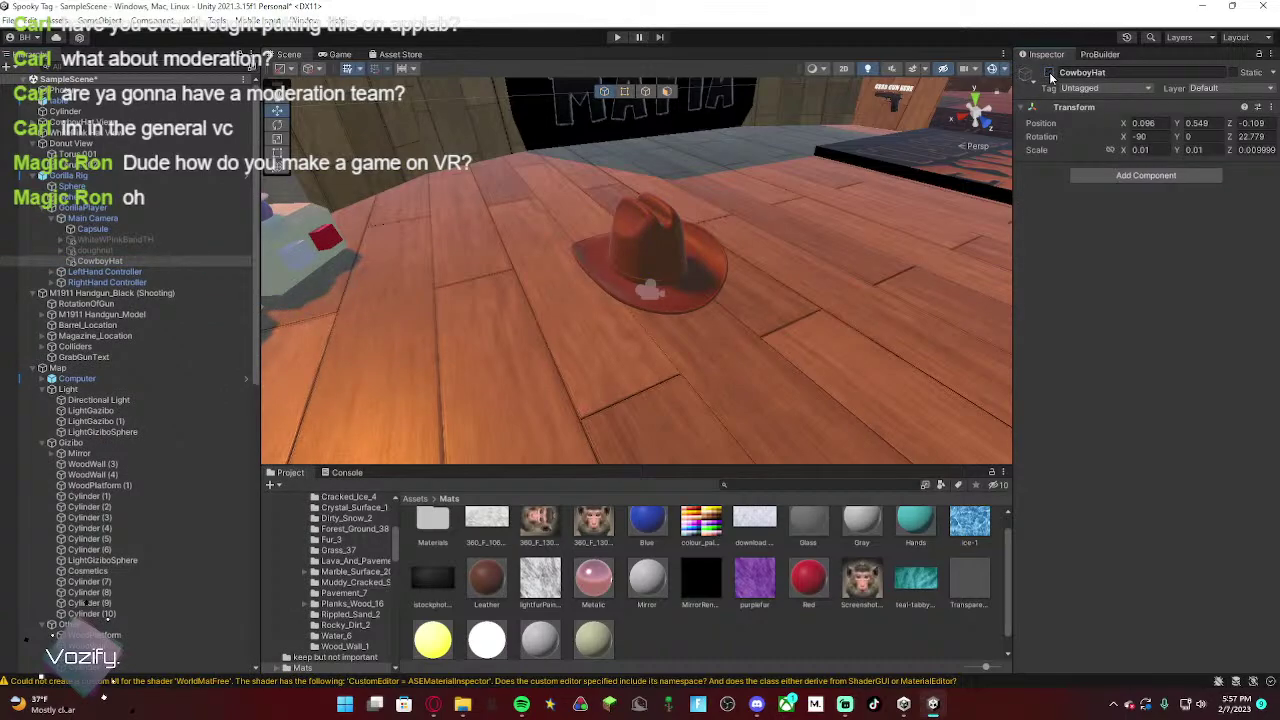
key(ctrl+z)
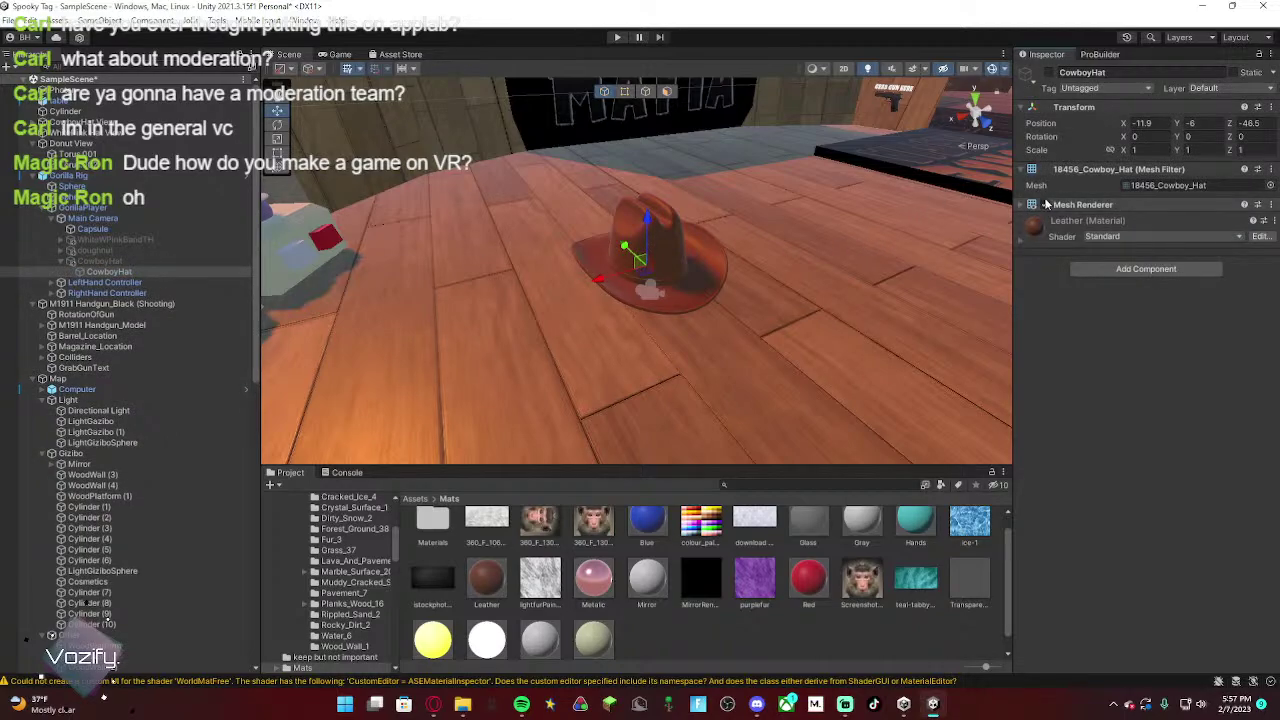
click(164, 261)
click(157, 272)
click(162, 261)
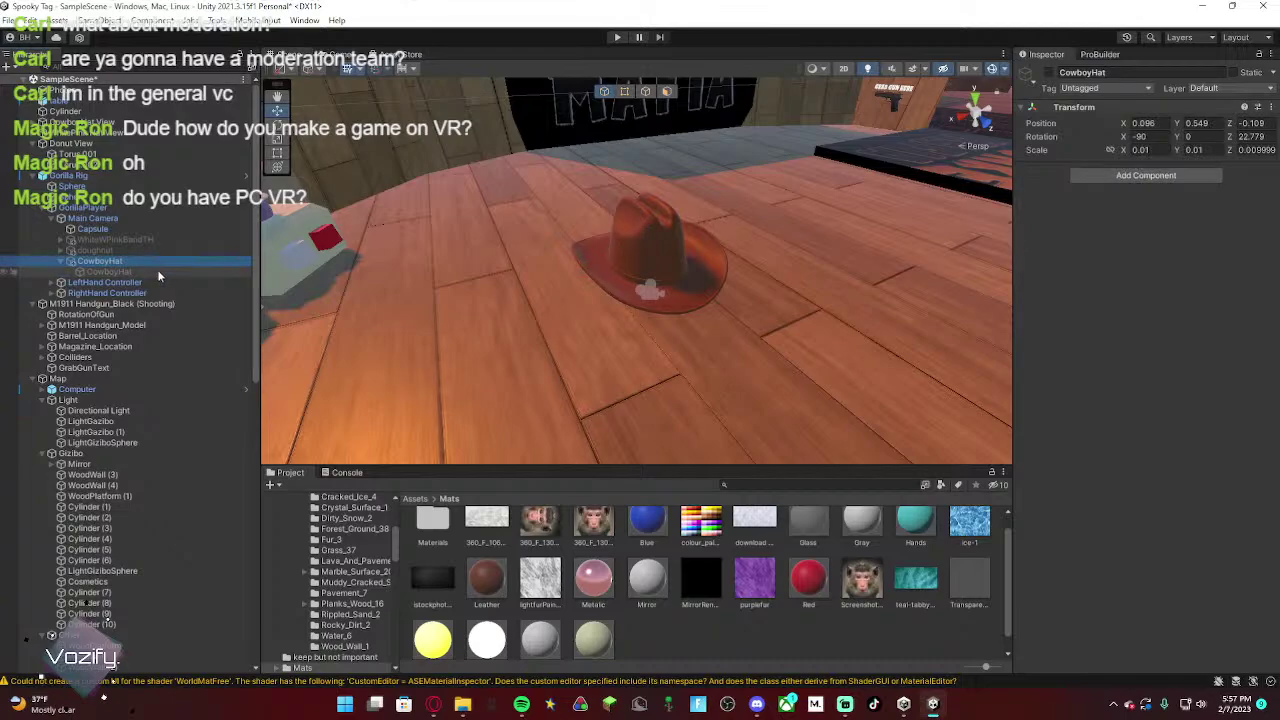
Step: Switch on the CowboyHat parent under Main Camera to check its child hat, compare it with CowboyHat View, and deactivate it again
click(1049, 73)
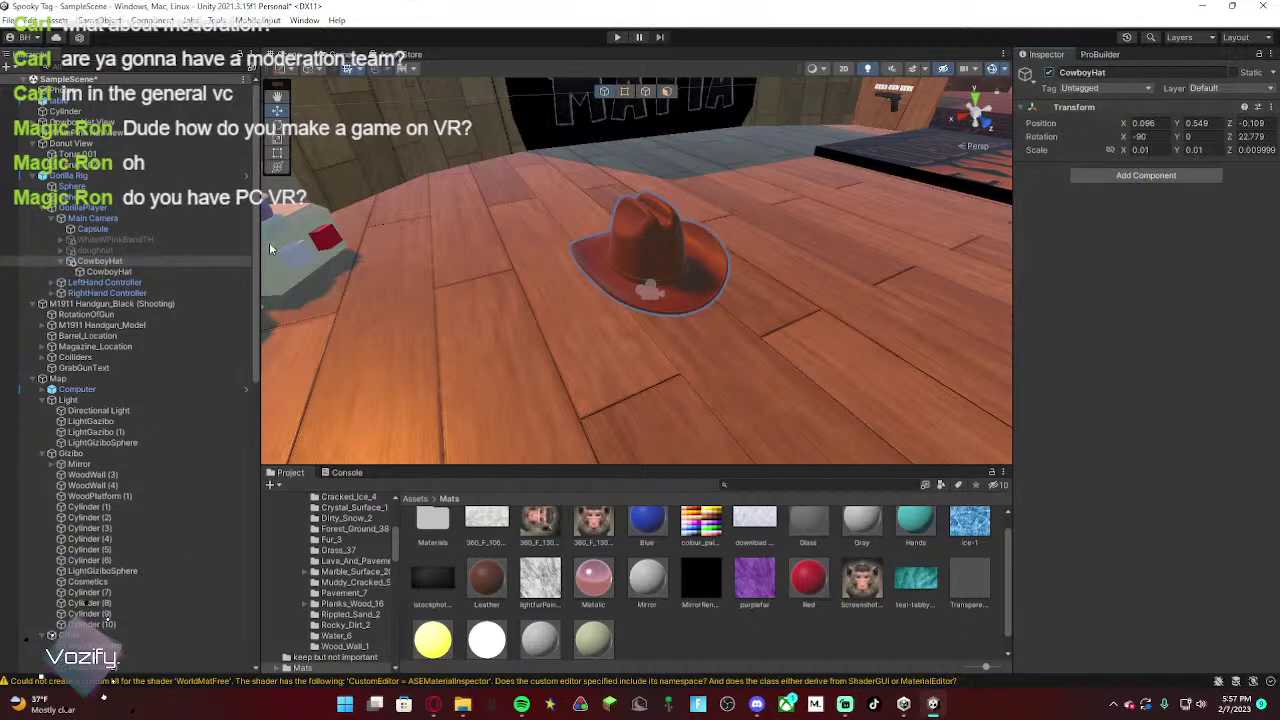
click(125, 249)
click(121, 261)
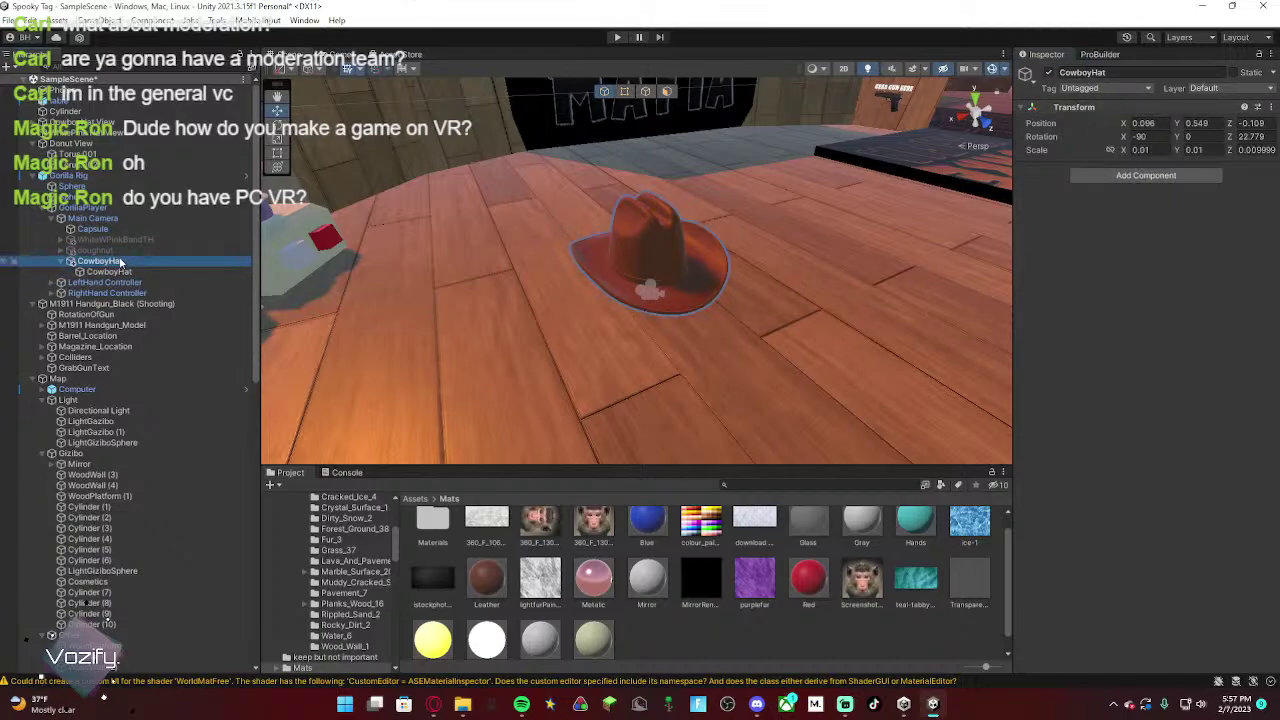
click(96, 121)
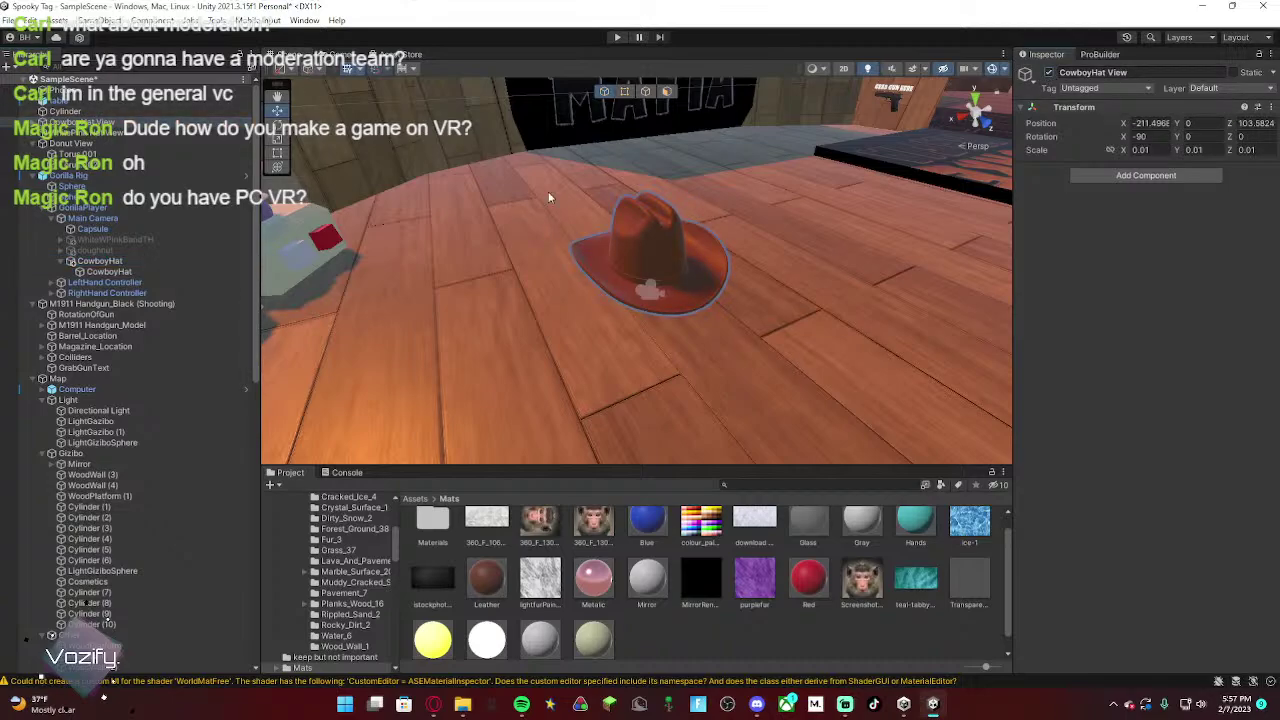
click(143, 262)
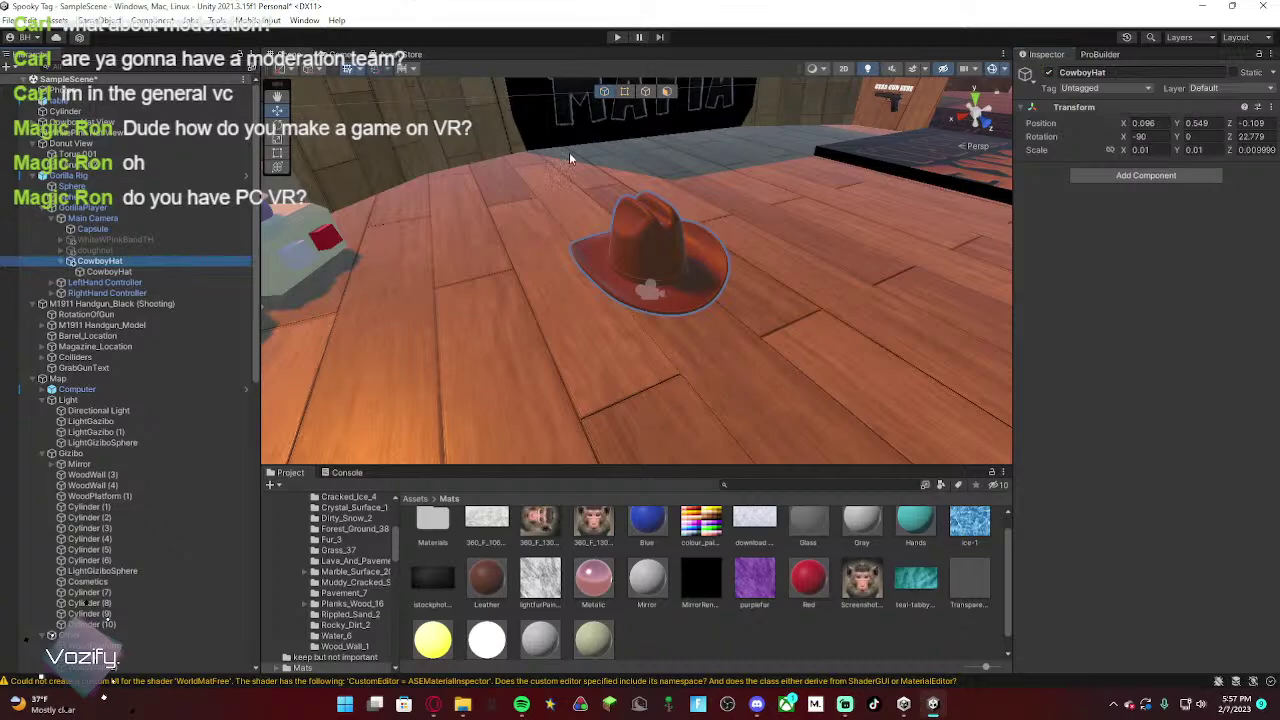
click(1050, 73)
Step: Move the CowboyHat View display hat across the floor to the cosmetic stands by the wall
scroll(608, 237, down, 6)
drag(608, 237, 529, 245)
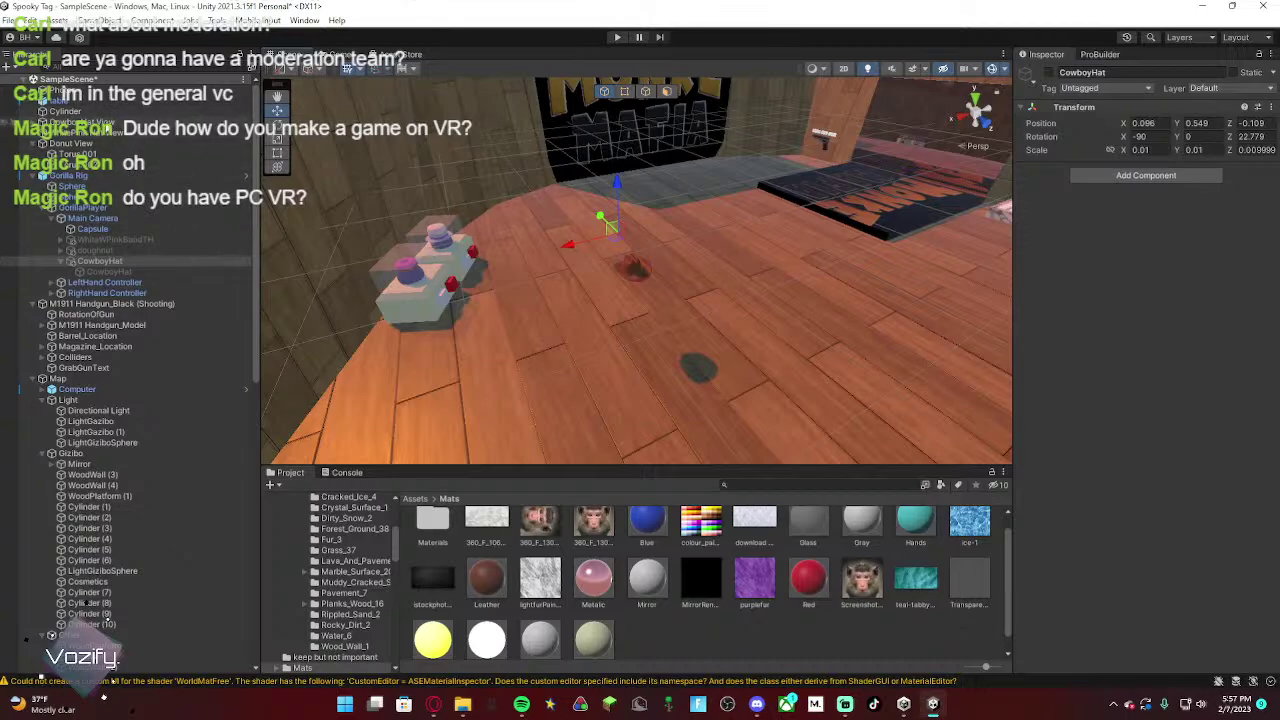
click(107, 125)
drag(576, 243, 405, 260)
right_drag(690, 258, 335, 241)
Step: Duplicate the doughnut stand's table, glass cover, sphere, white button and red button together, and place the copy beside the original stand
click(625, 225)
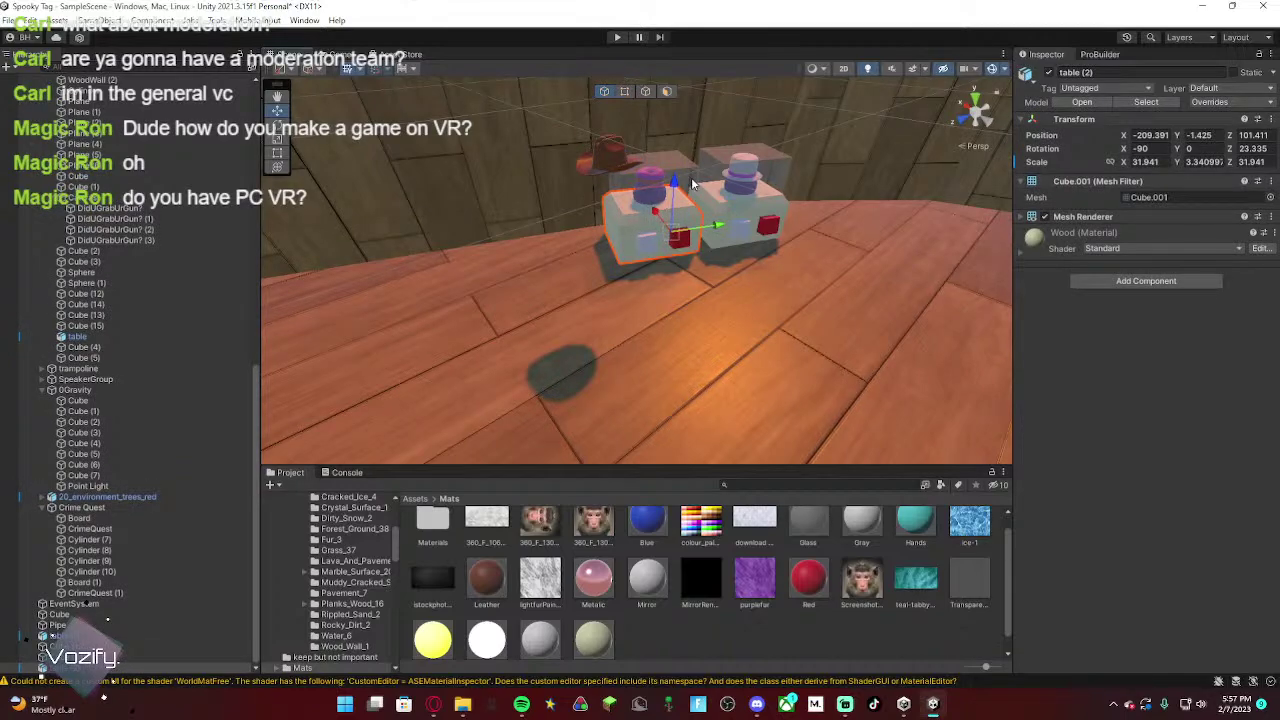
shift+click(684, 169)
right_drag(693, 202, 671, 305)
click(634, 252)
click(658, 257)
key(s)
key(w)
shift+click(666, 317)
shift+click(677, 292)
shift+click(663, 329)
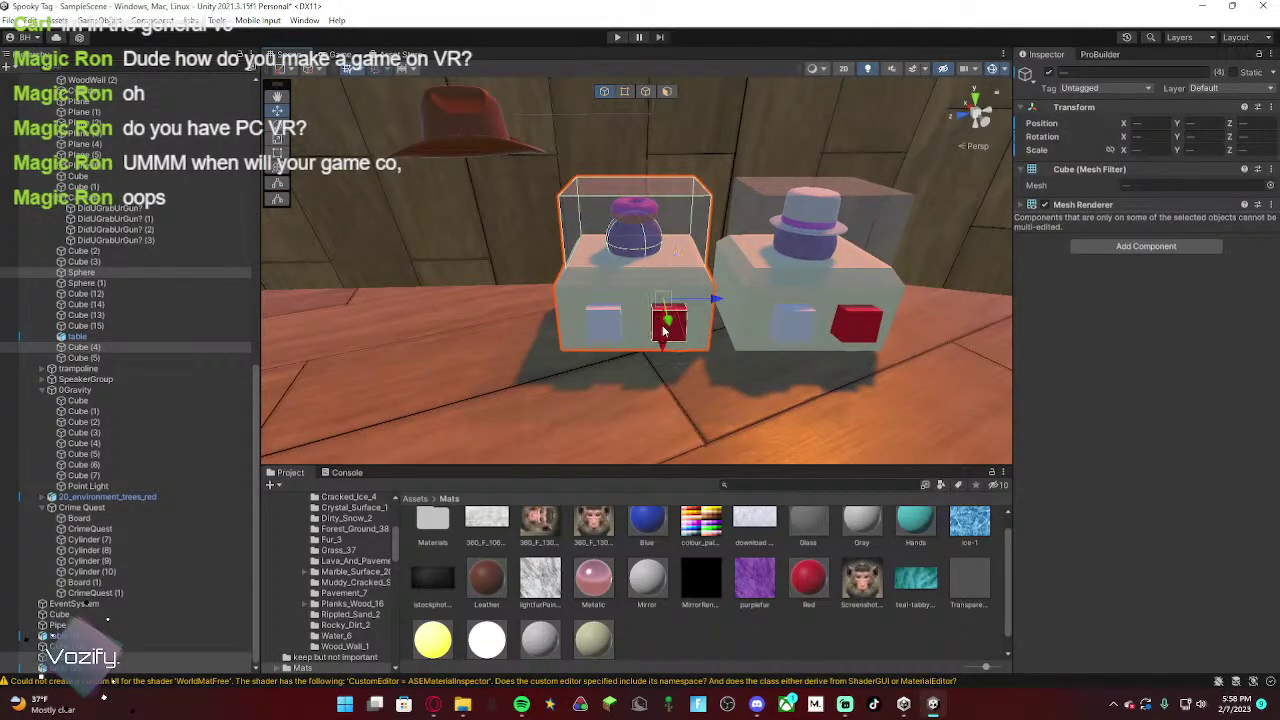
ctrl+click(601, 333)
ctrl+click(669, 306)
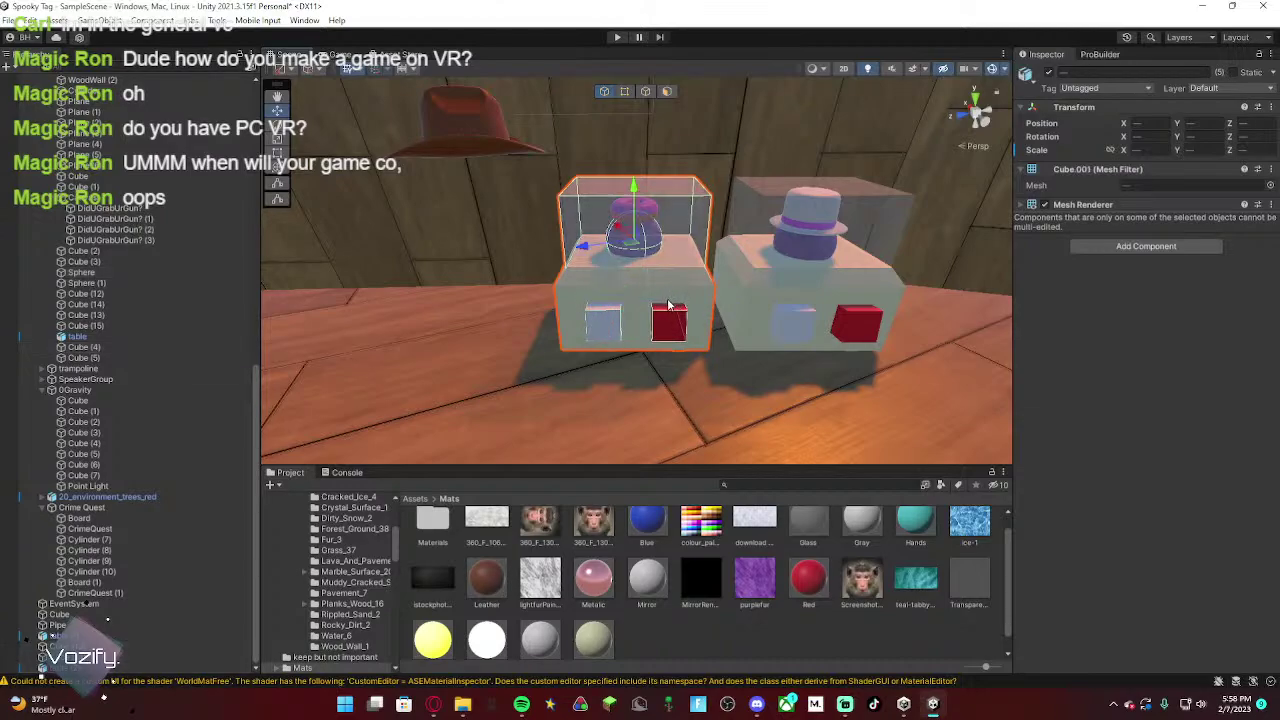
key(a)
right_drag(658, 308, 777, 314)
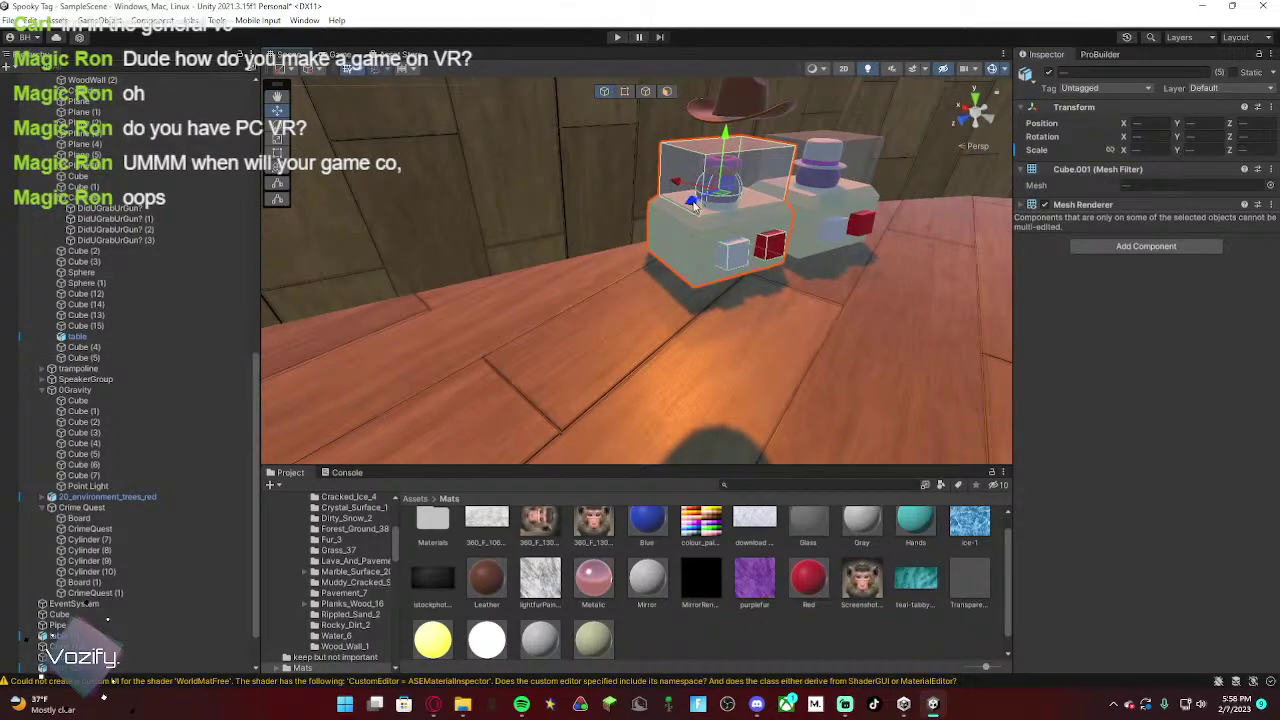
drag(690, 203, 999, 325)
key(d)
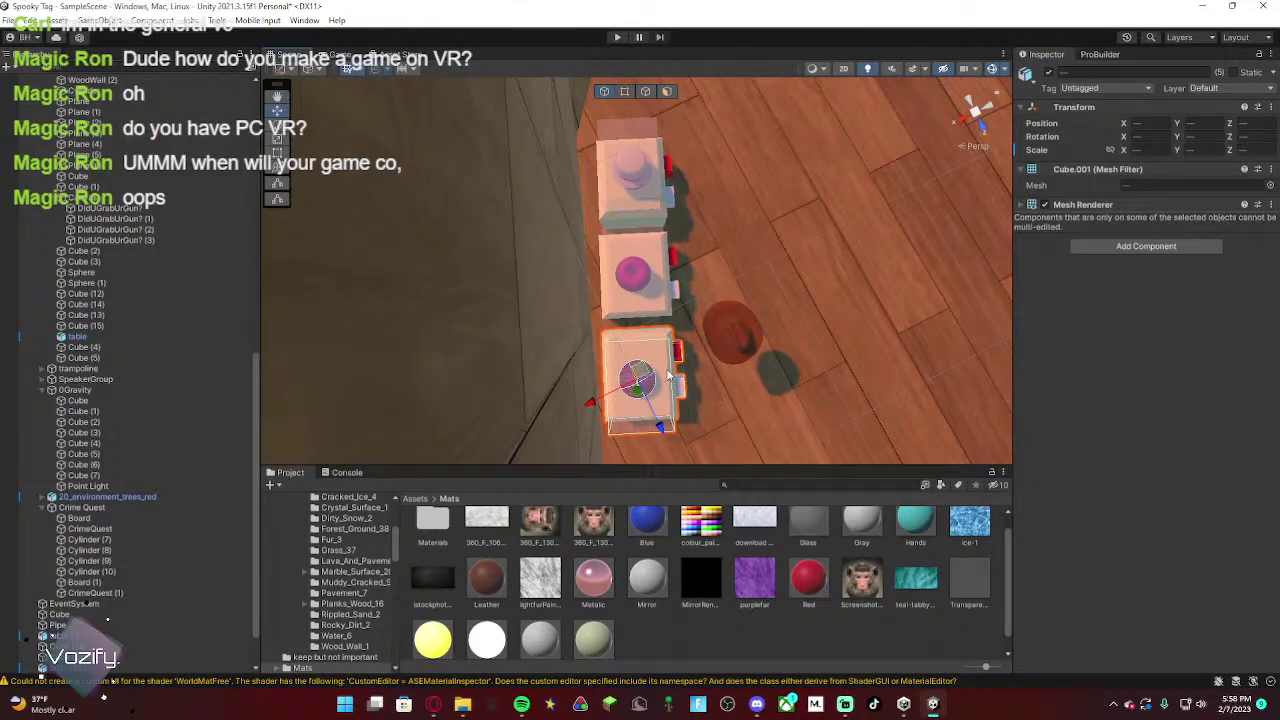
Step: Nudge the copied stand into line with the row of the doughnut and top hat stands, and deselect it
right_drag(680, 369, 694, 367)
key(d)
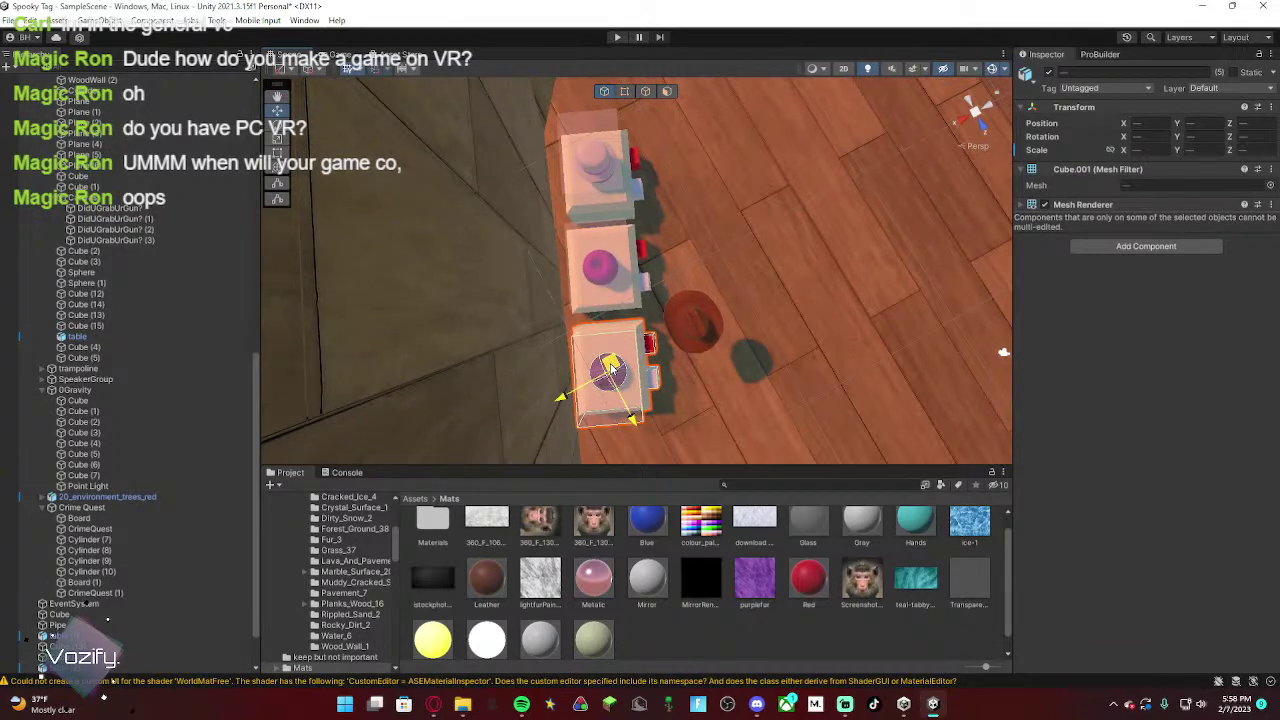
alt+drag(612, 366, 609, 361)
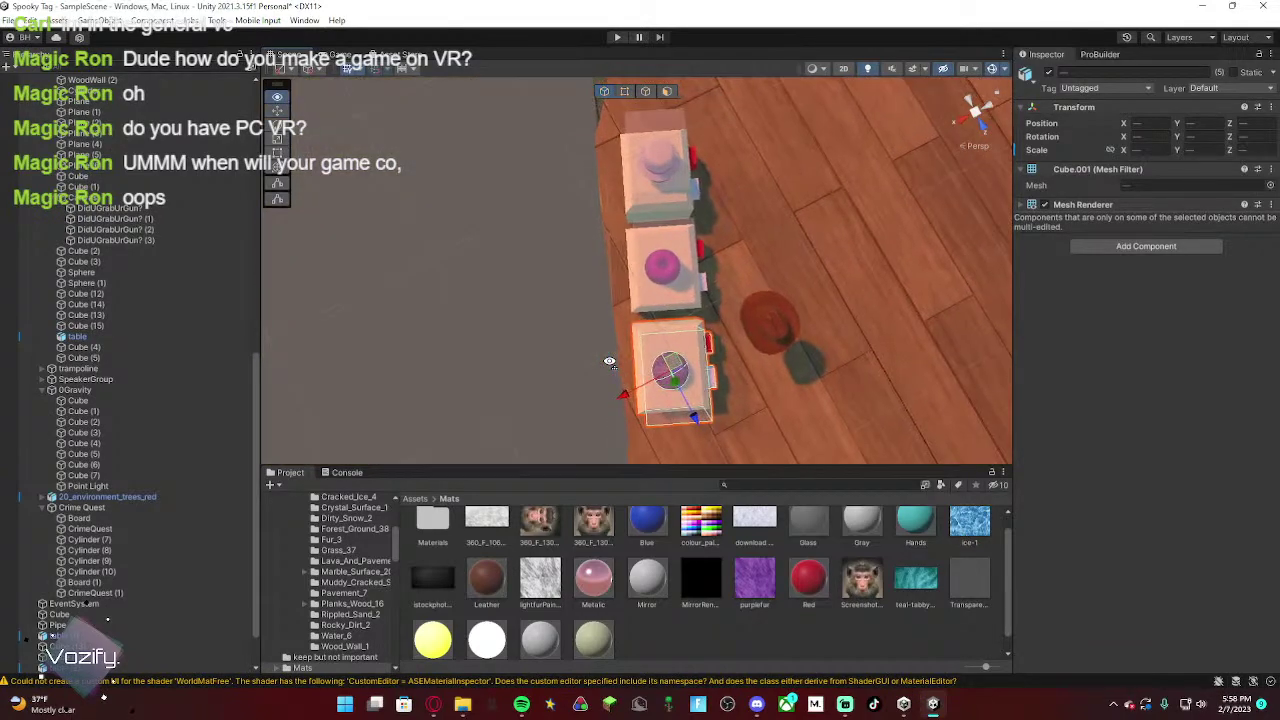
click(562, 300)
alt+drag(624, 301, 630, 225)
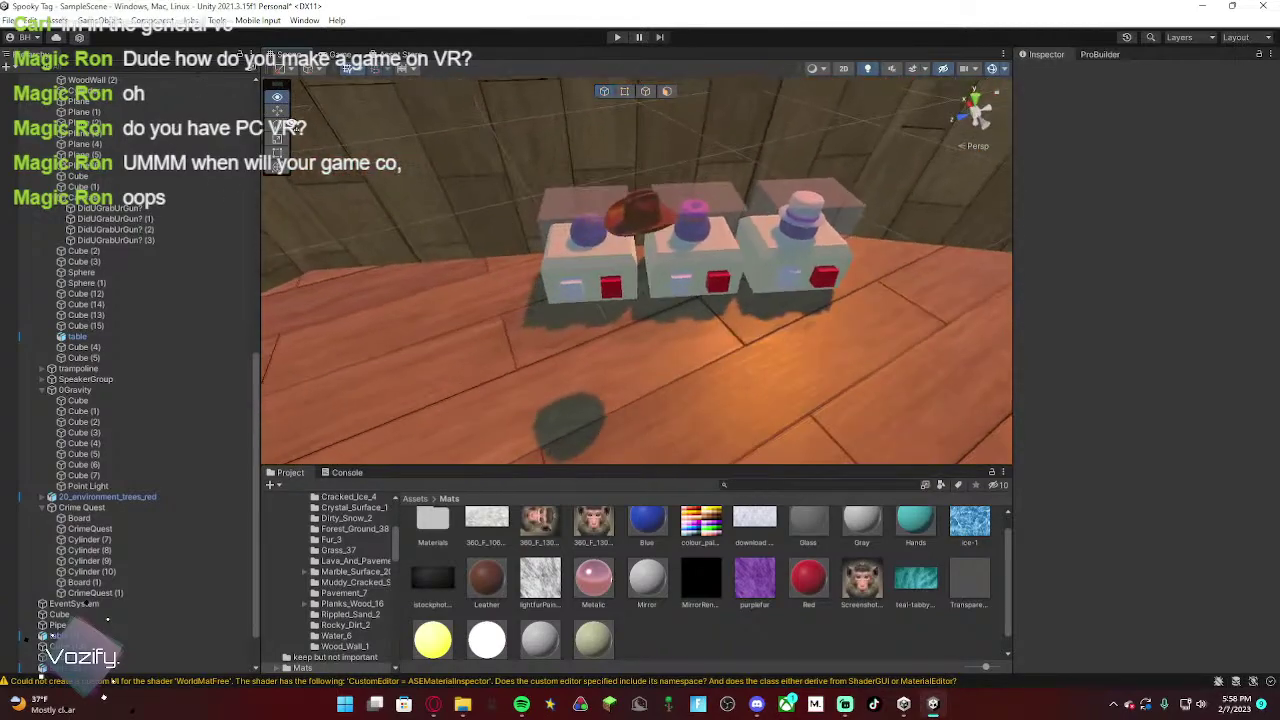
Step: Rotate the 18456_Cowboy_Hat display mesh to about -66.1 degrees around Z
click(652, 222)
scroll(657, 230, up, 3)
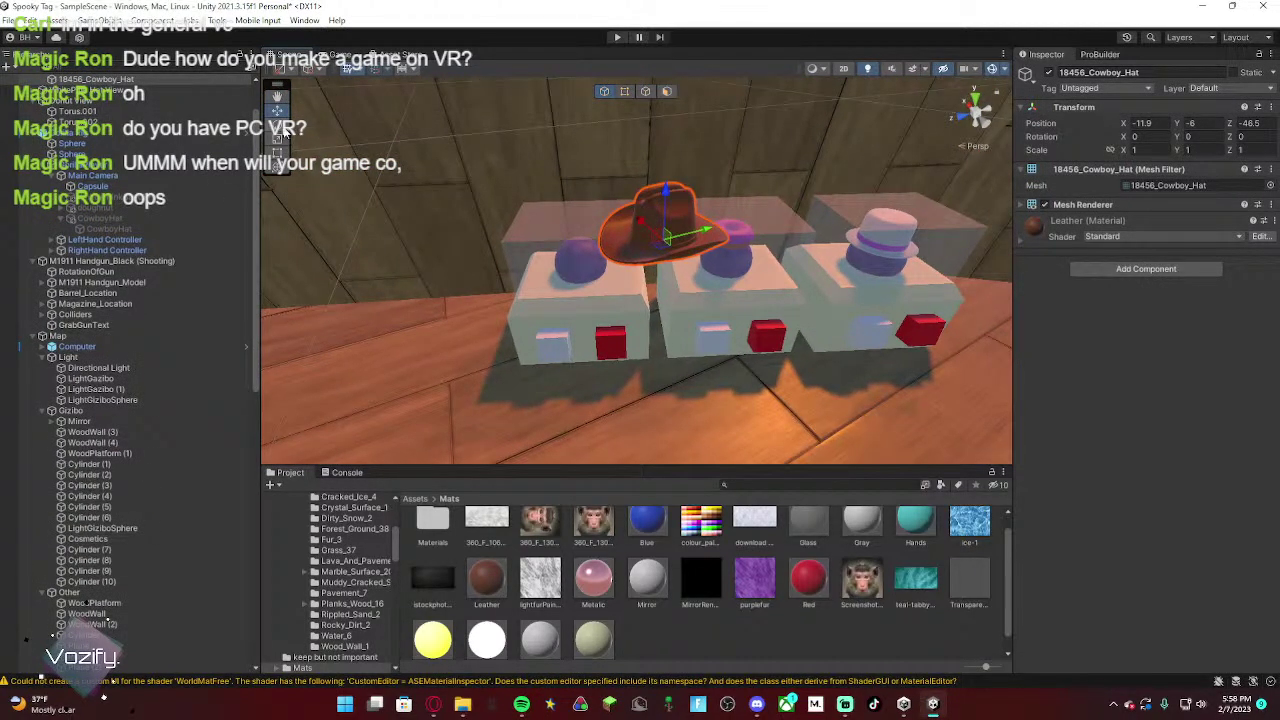
click(278, 125)
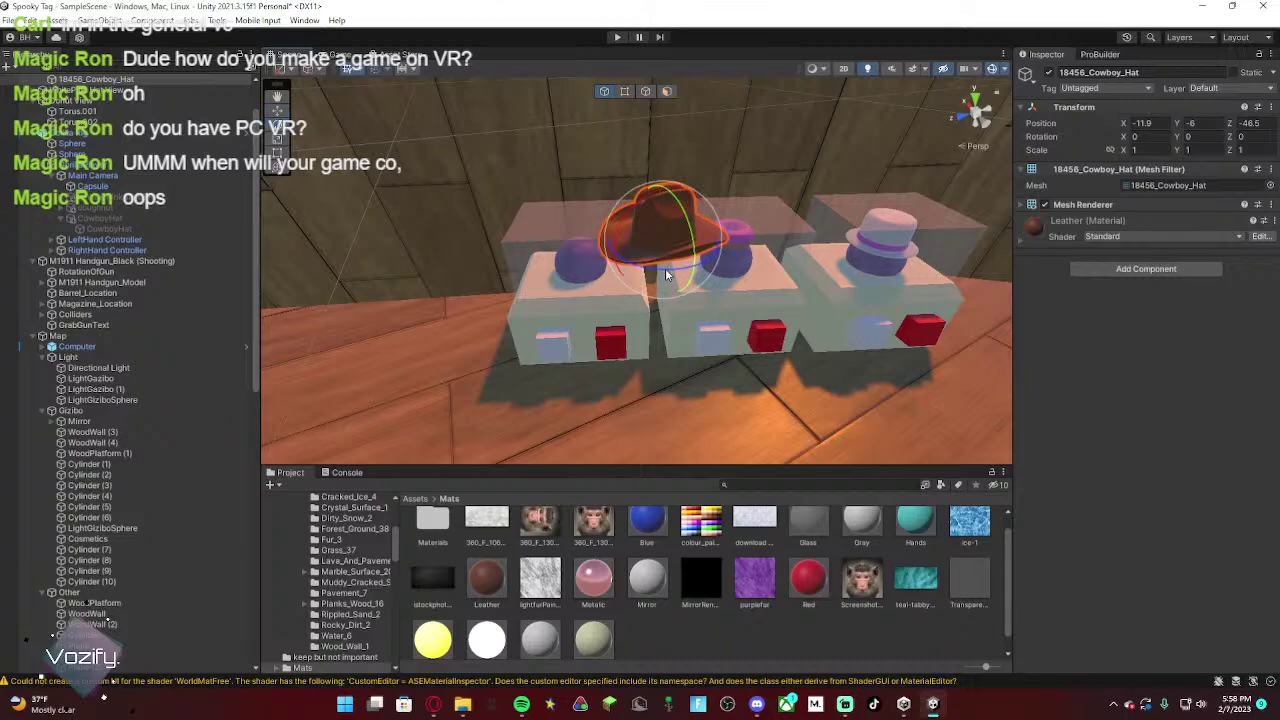
drag(665, 268, 731, 268)
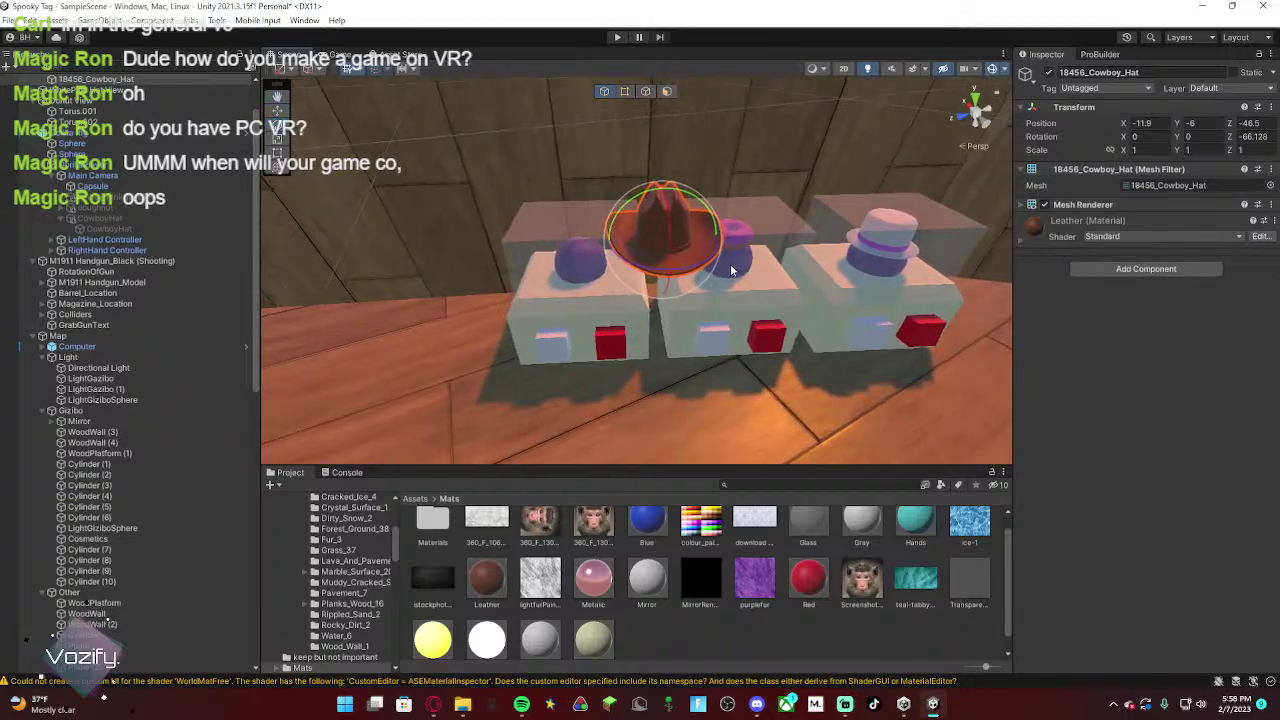
Step: Move the display cowboy hat onto the new stand's sphere, at about X 66.8, Y -14.5, Z -88
click(278, 110)
drag(658, 250, 590, 251)
drag(576, 200, 573, 200)
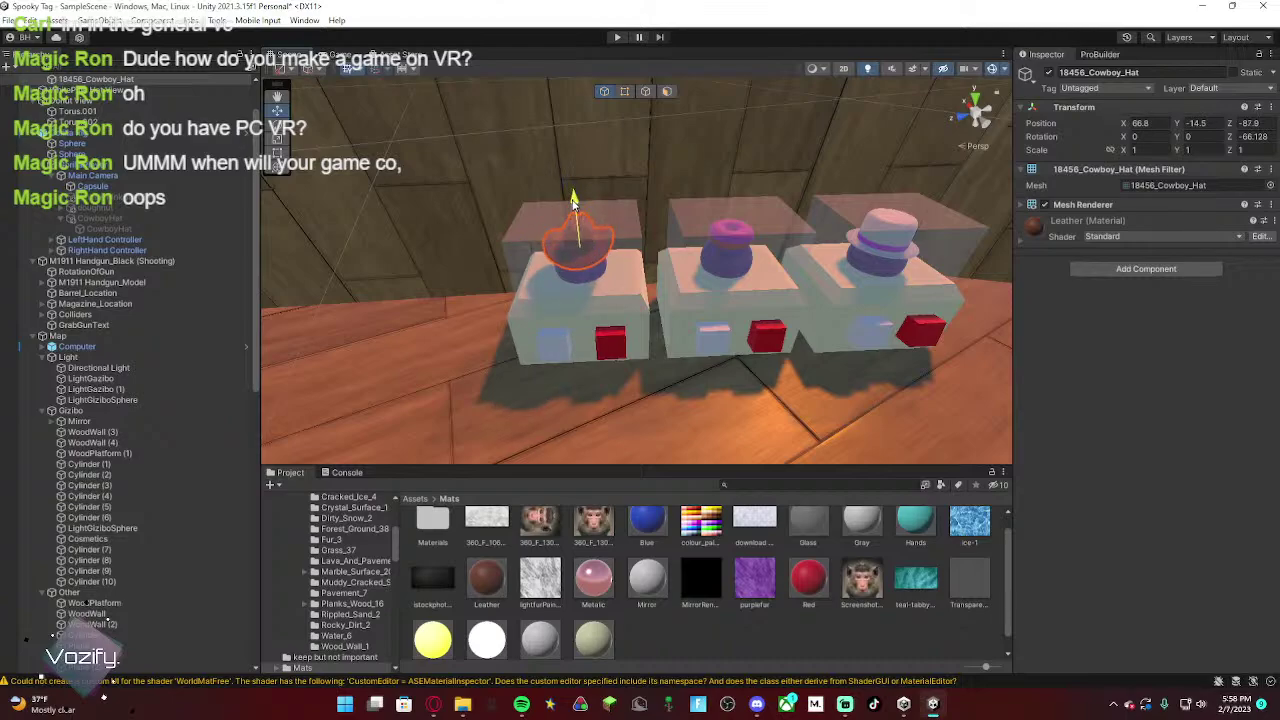
right_drag(574, 205, 920, 195)
click(416, 220)
key(s)
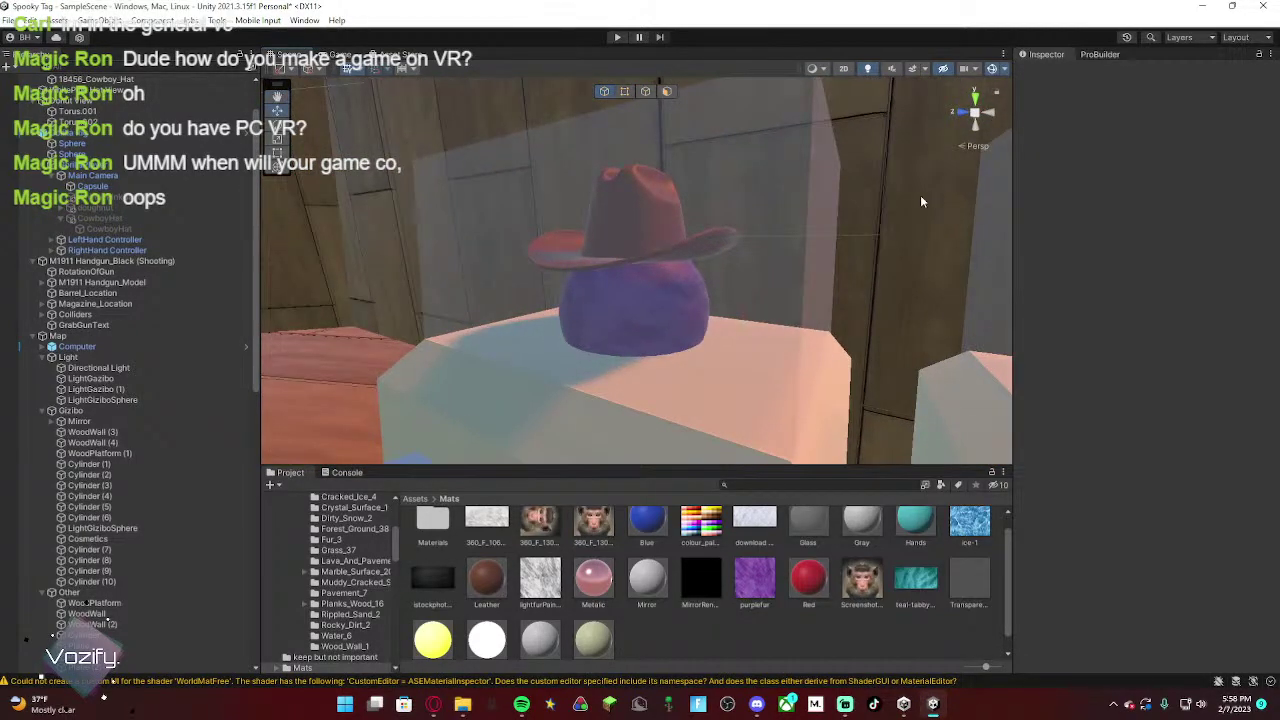
Step: Fine-tune the display cowboy hat's seat on the sphere to about X 66.4, Y -14.7, Z -87.3
click(630, 237)
click(642, 232)
right_drag(642, 232, 915, 272)
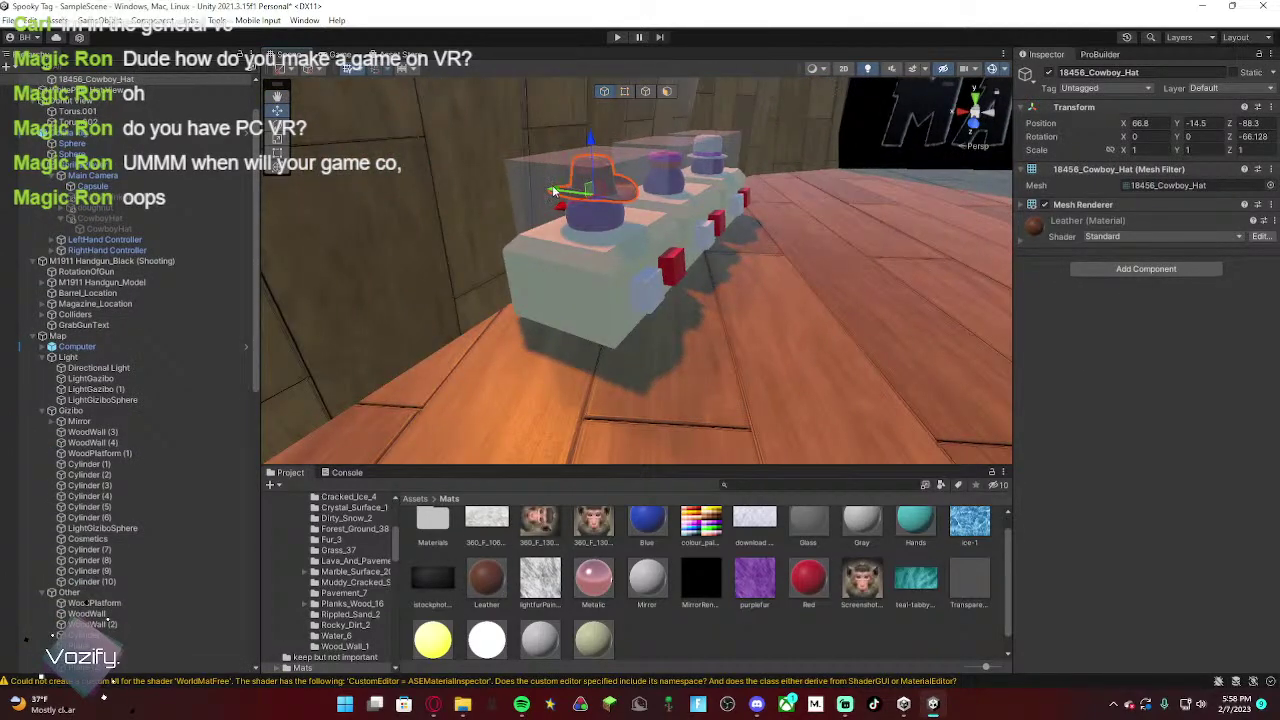
drag(552, 186, 555, 188)
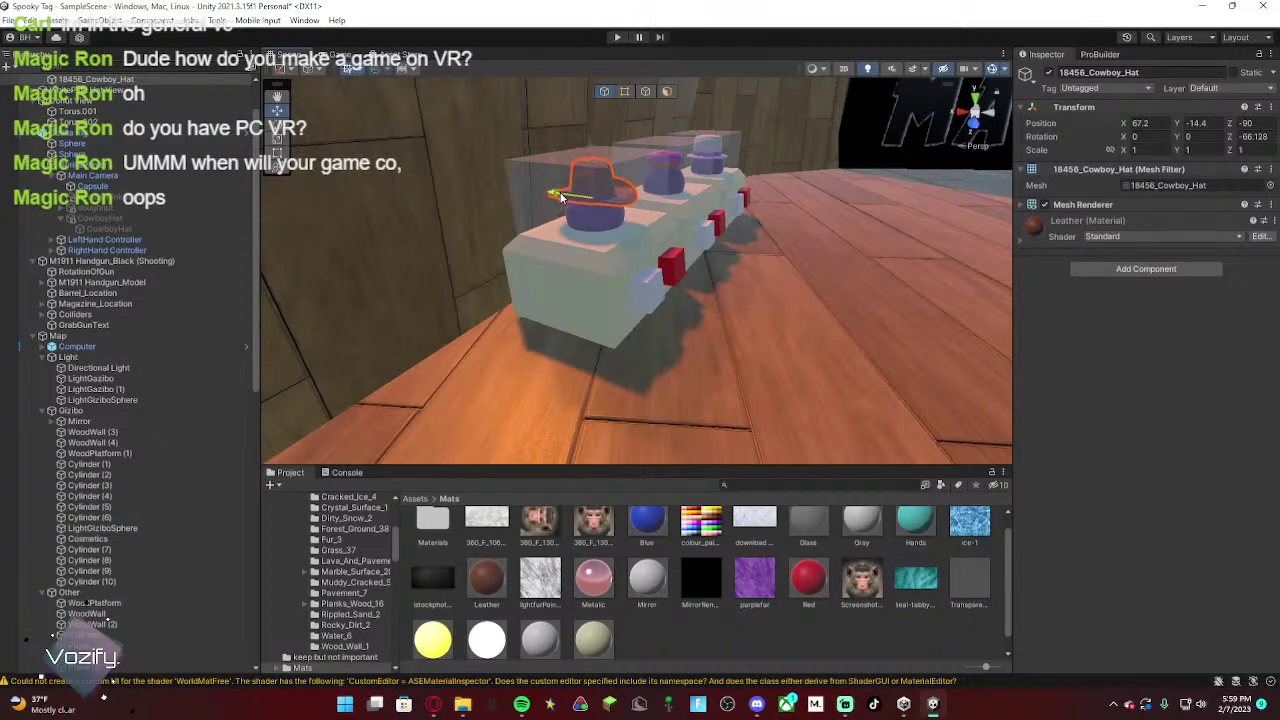
right_drag(563, 191, 657, 213)
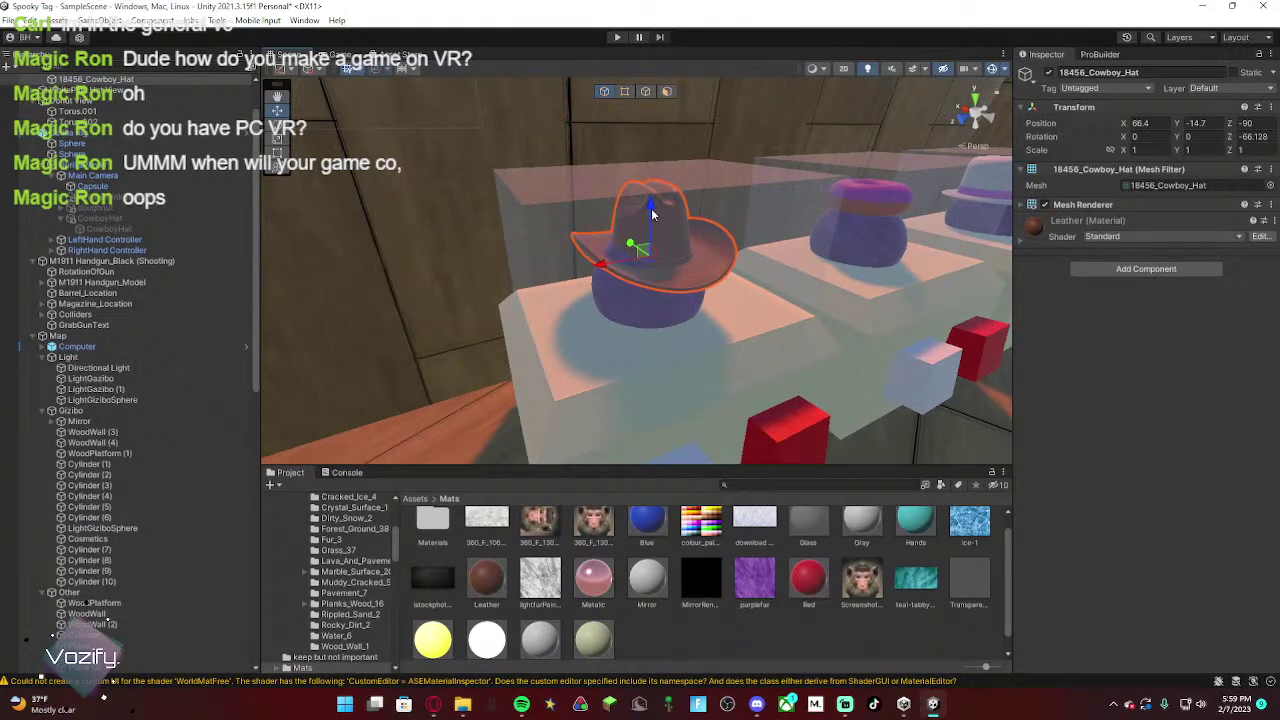
drag(651, 214, 653, 199)
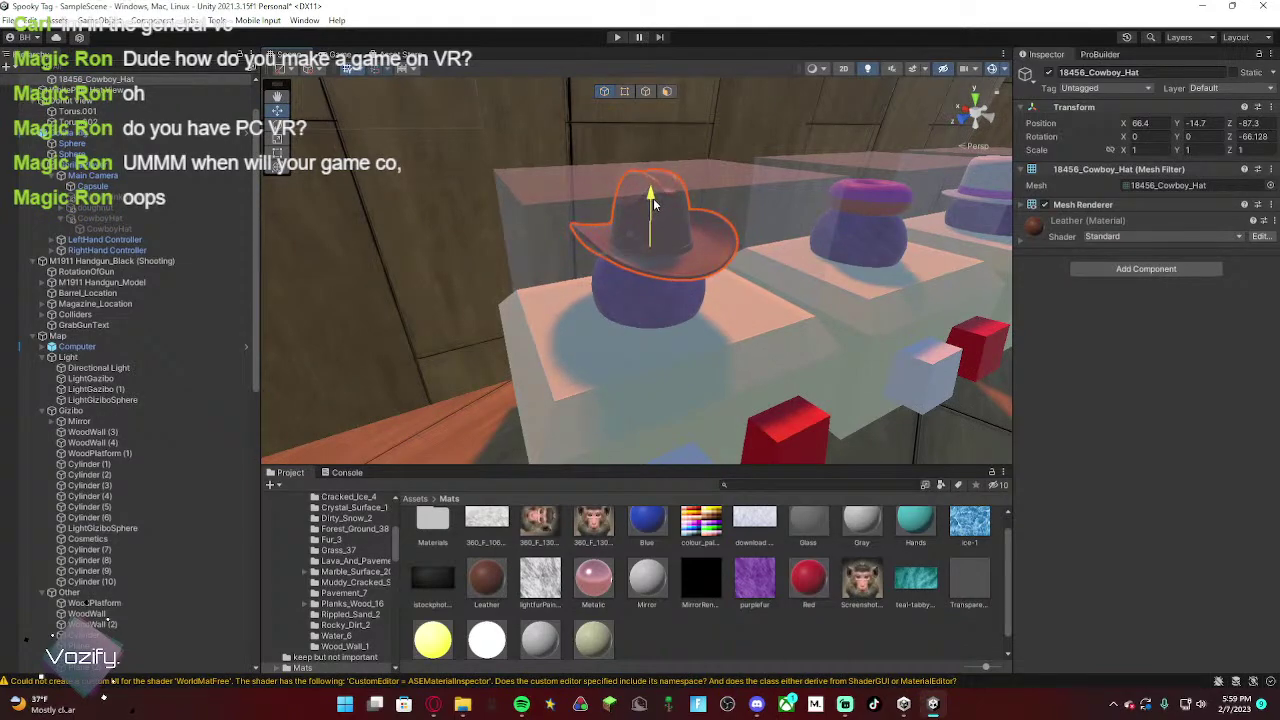
right_drag(653, 199, 584, 259)
click(657, 203)
Step: Frame the CowboyHat object under Main Camera and toggle it on and off to check which hat it controls
click(584, 259)
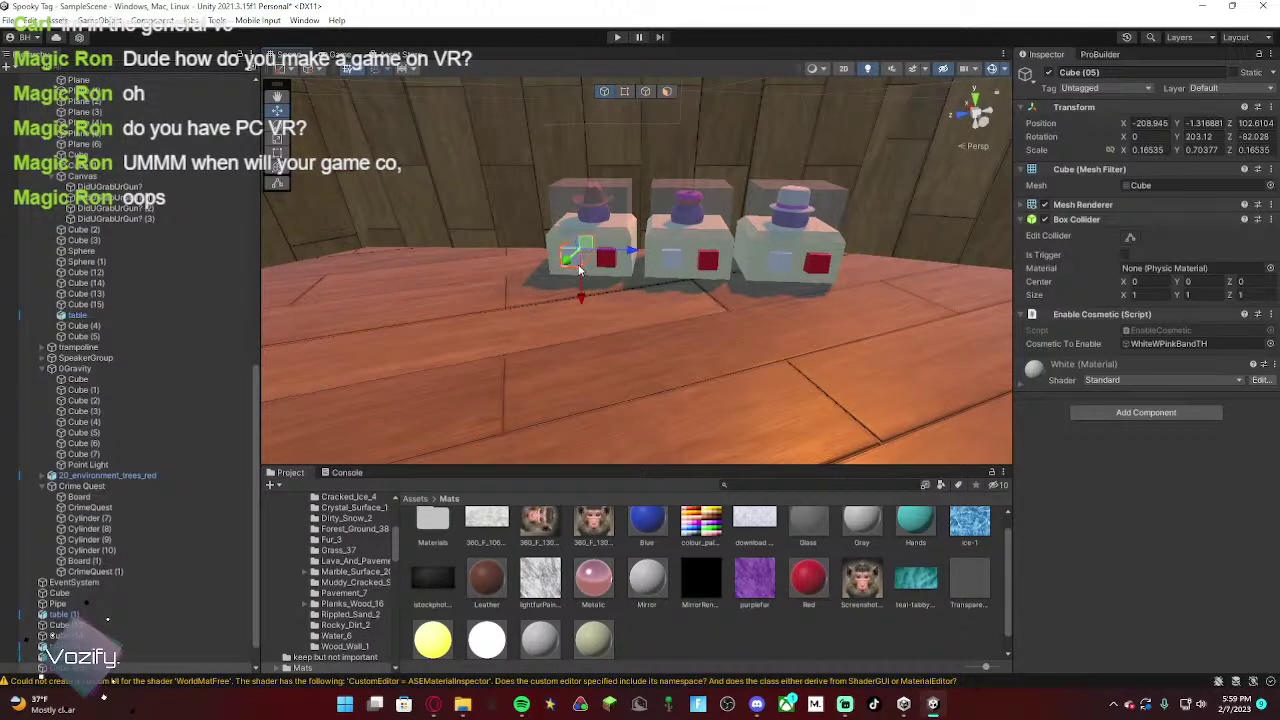
scroll(127, 349, down, 5)
scroll(127, 349, up, 8)
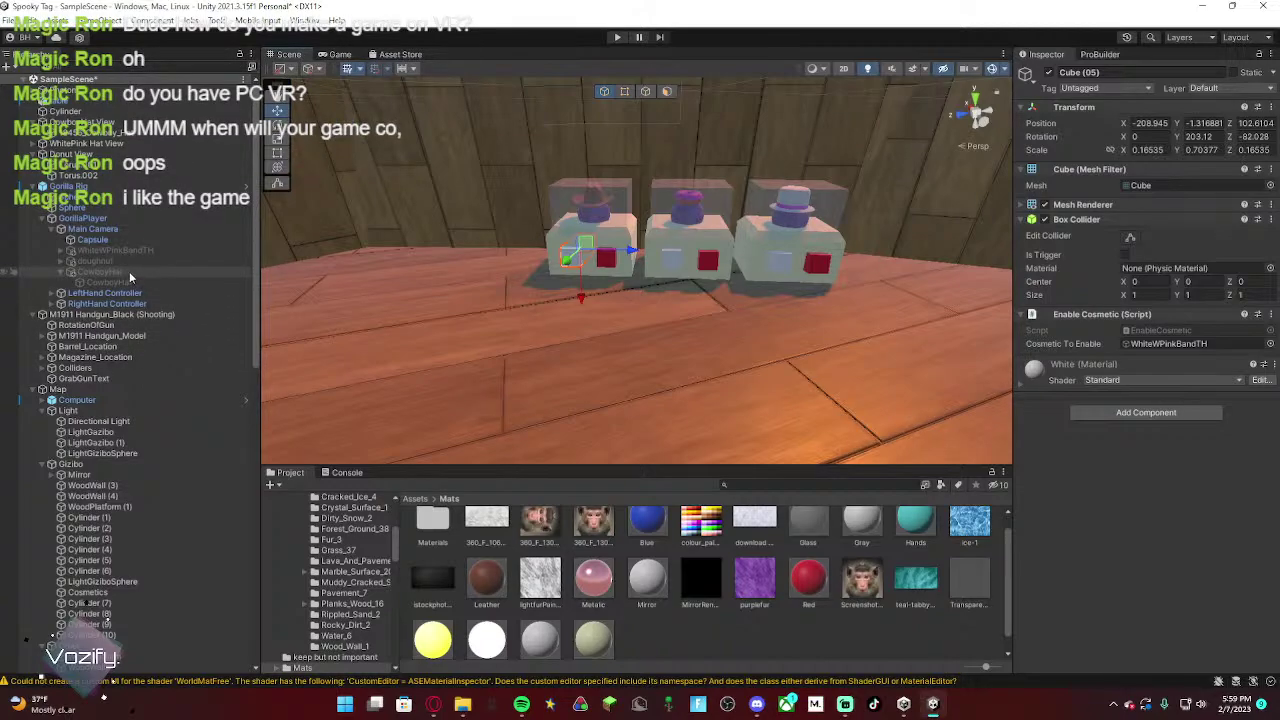
click(188, 271)
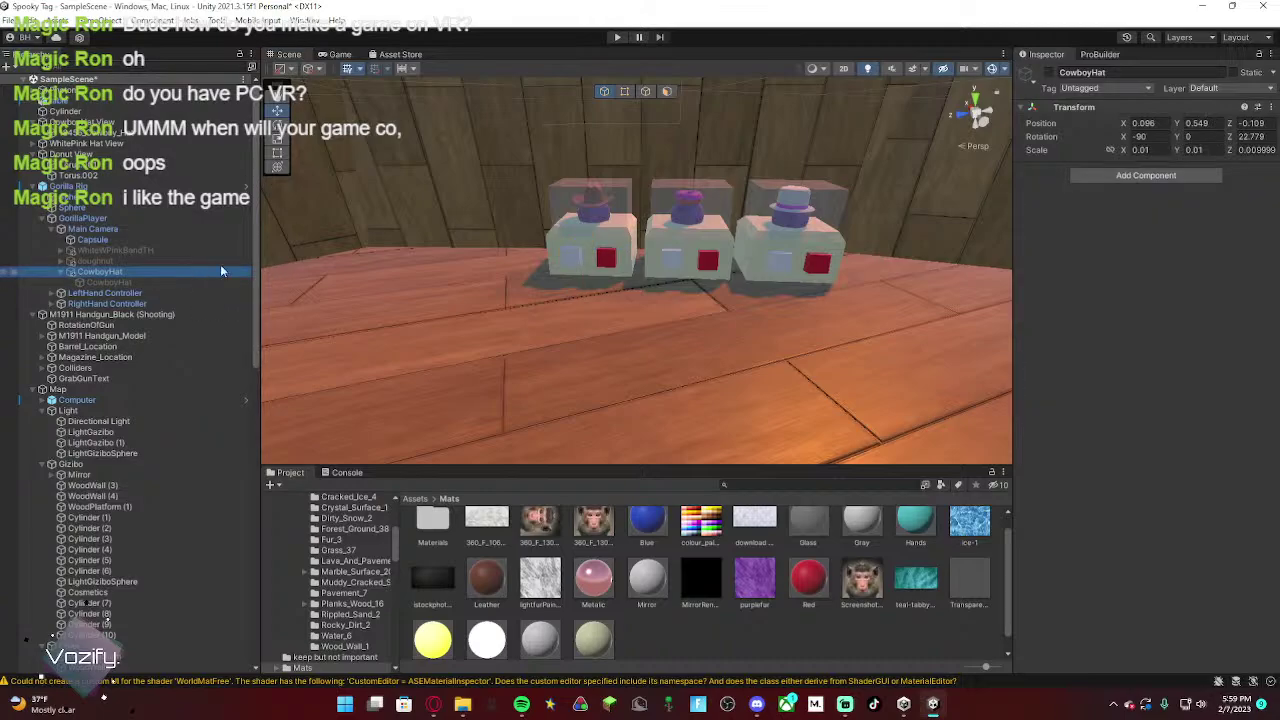
key(f)
click(1048, 71)
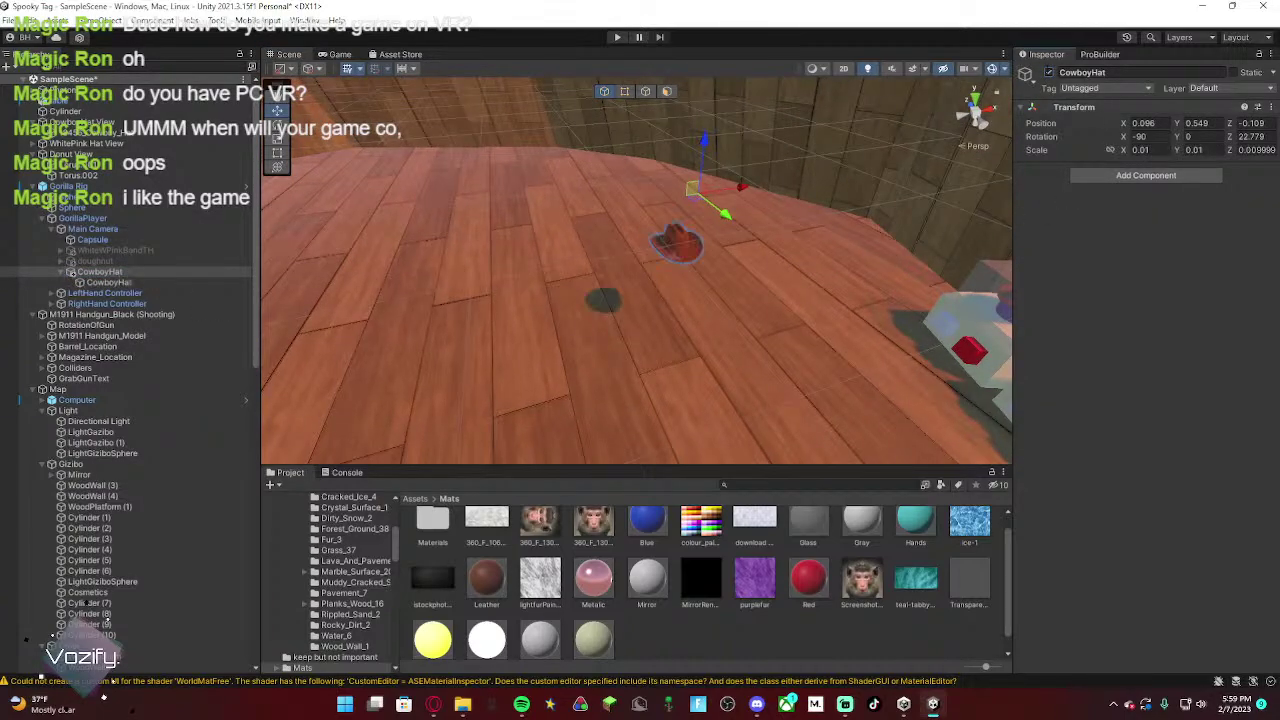
click(1048, 71)
Step: Assign Main Camera's CowboyHat as Cosmetic To Enable on the new stand's white button and Cosmetic To Disable on its red button
right_drag(545, 250, 726, 258)
click(566, 265)
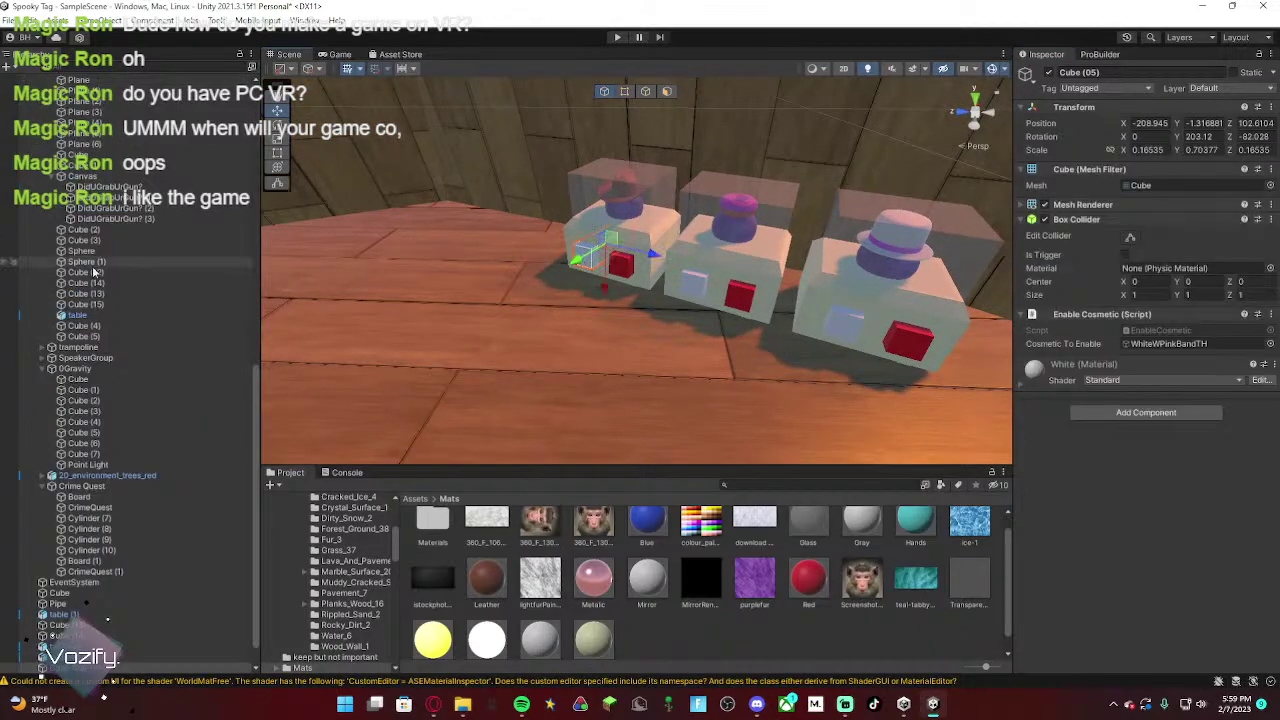
scroll(117, 444, up, 5)
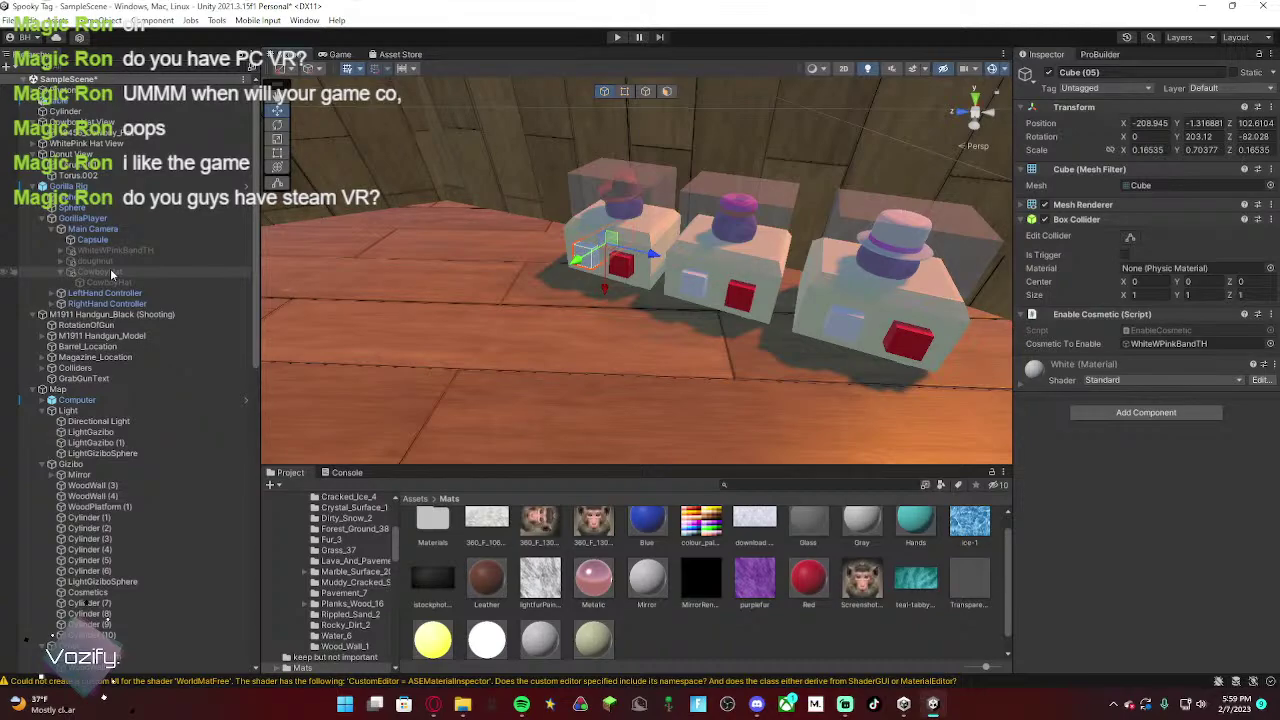
drag(102, 271, 1152, 344)
click(625, 275)
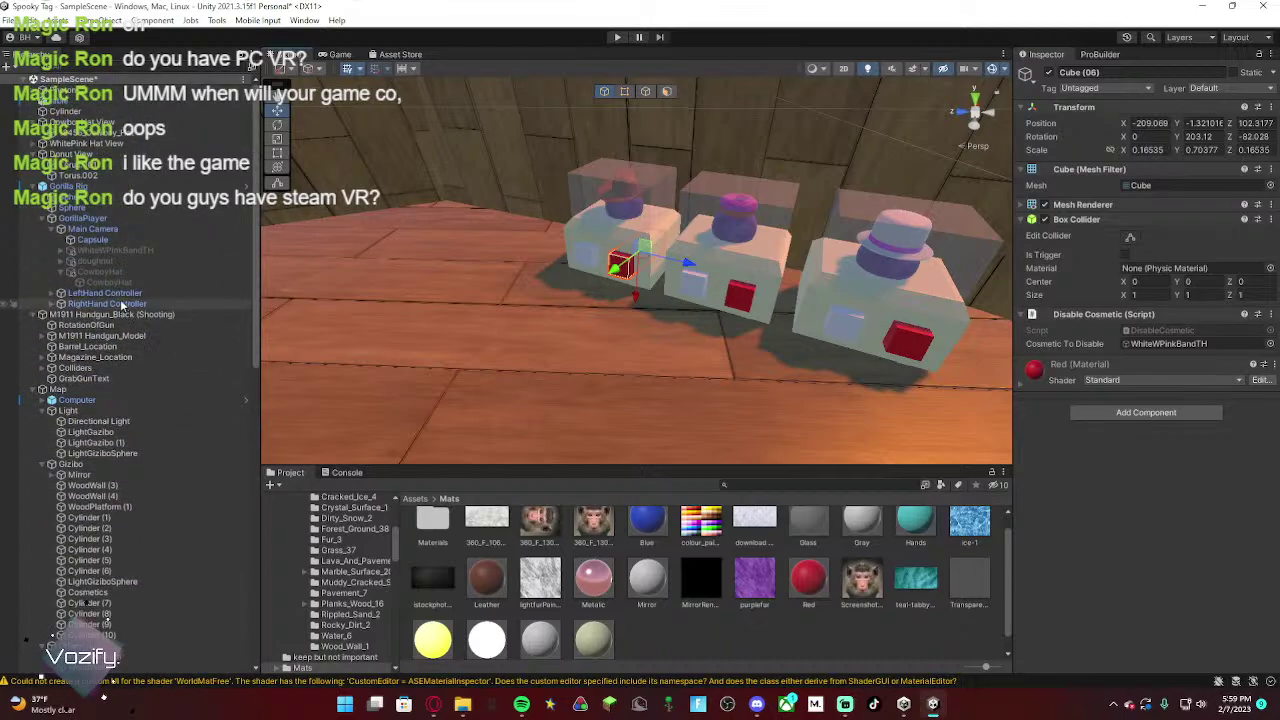
drag(133, 273, 1152, 344)
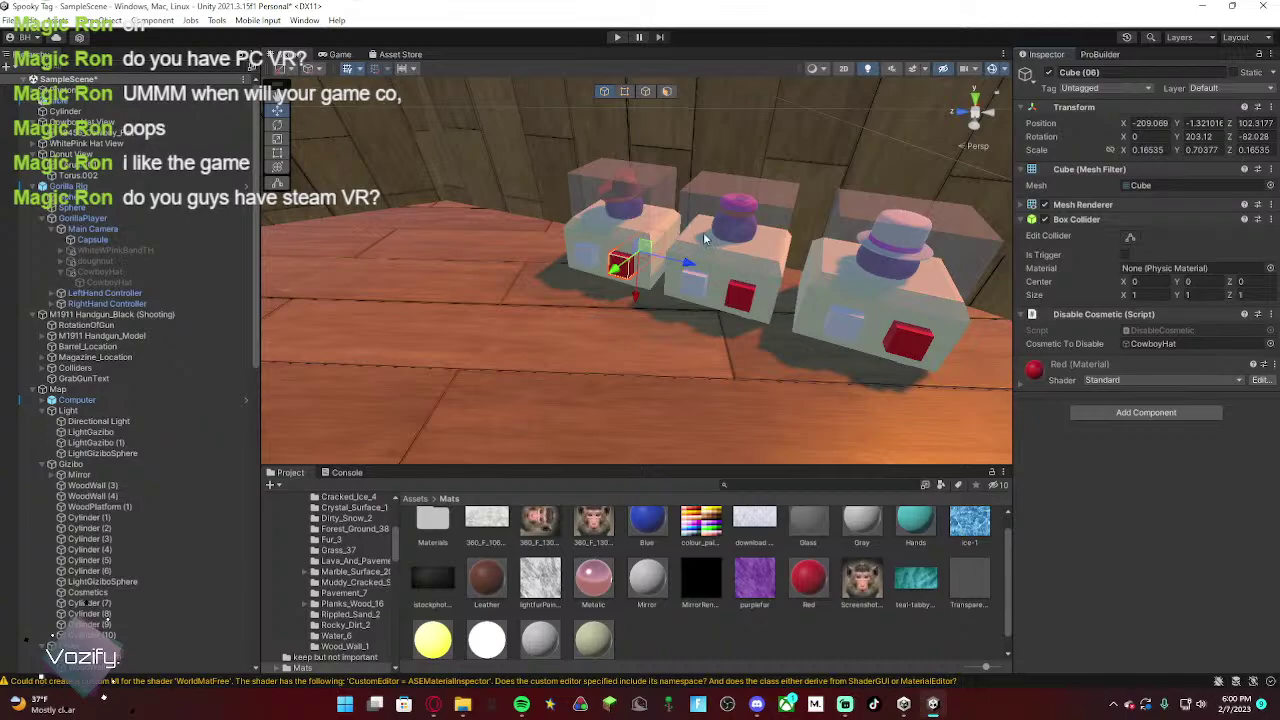
Step: View the three finished hat stands from the front with nothing selected, and open the project's root Assets folder
right_drag(746, 233, 904, 181)
click(651, 217)
click(634, 214)
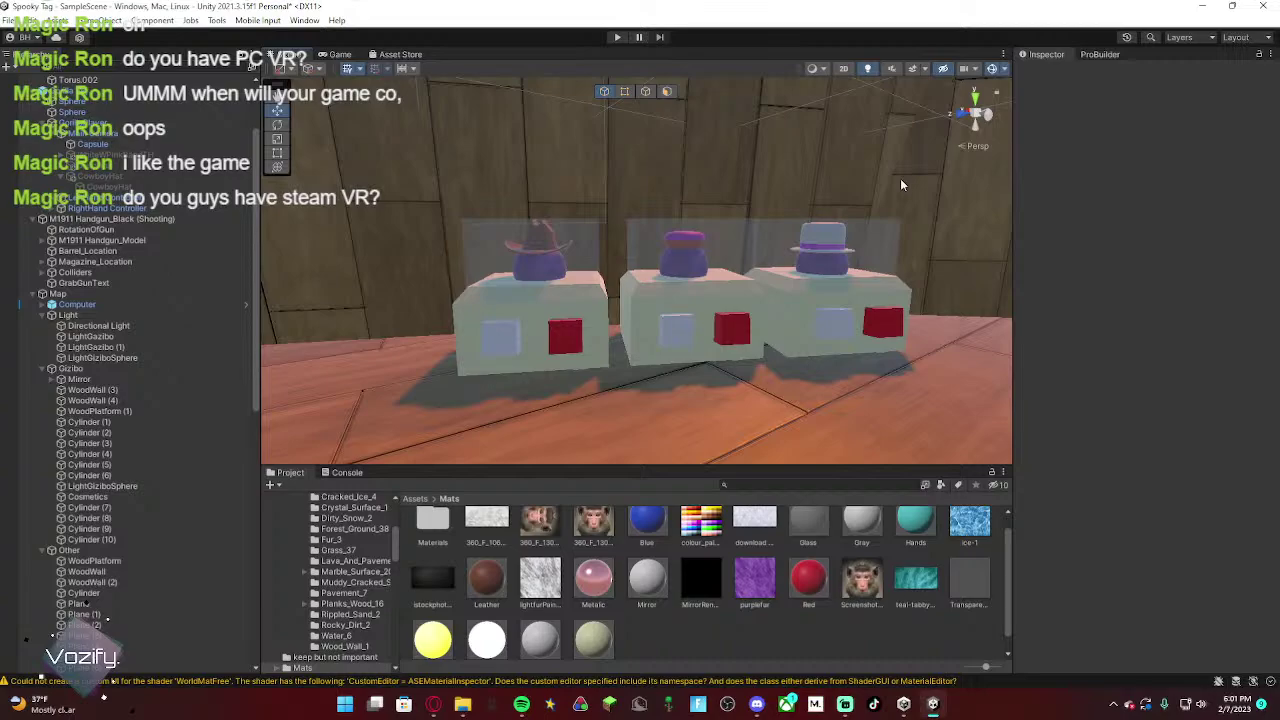
click(412, 498)
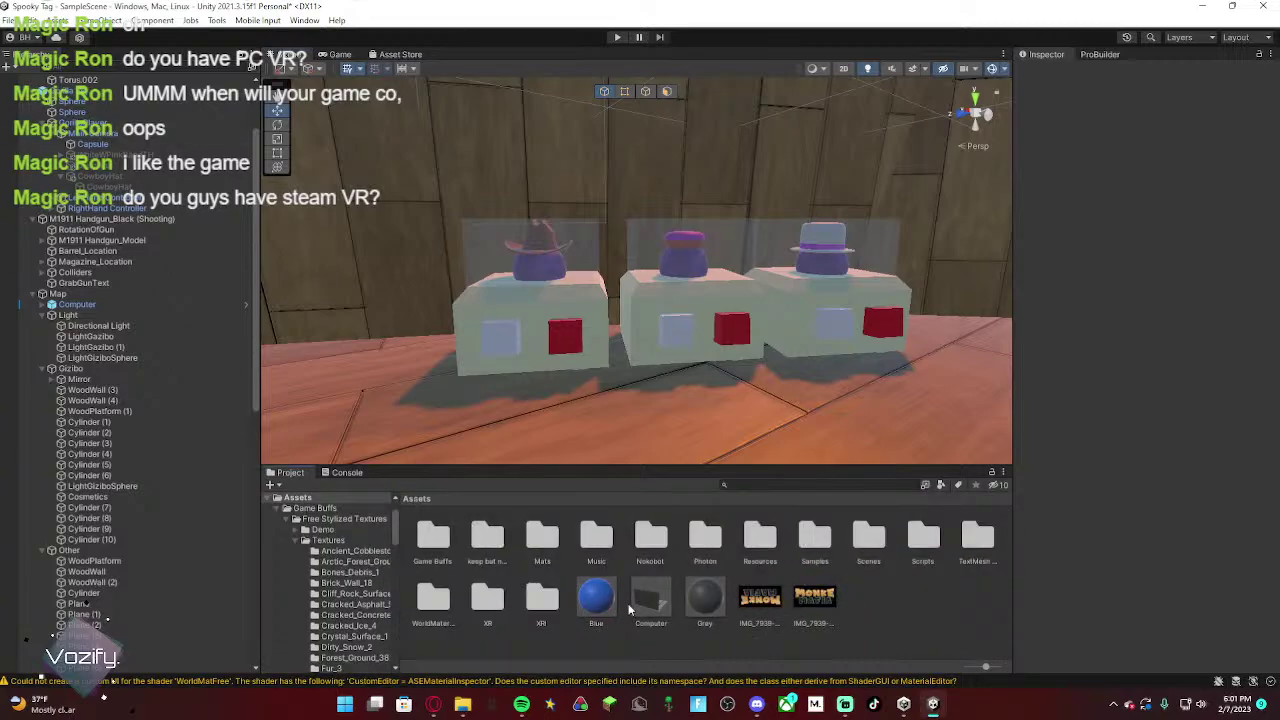
Step: Delete the "tell em (slowed + reverb)" audio clip from the Music folder and return to the root Assets folder
double_click(594, 534)
click(441, 556)
right_click(441, 556)
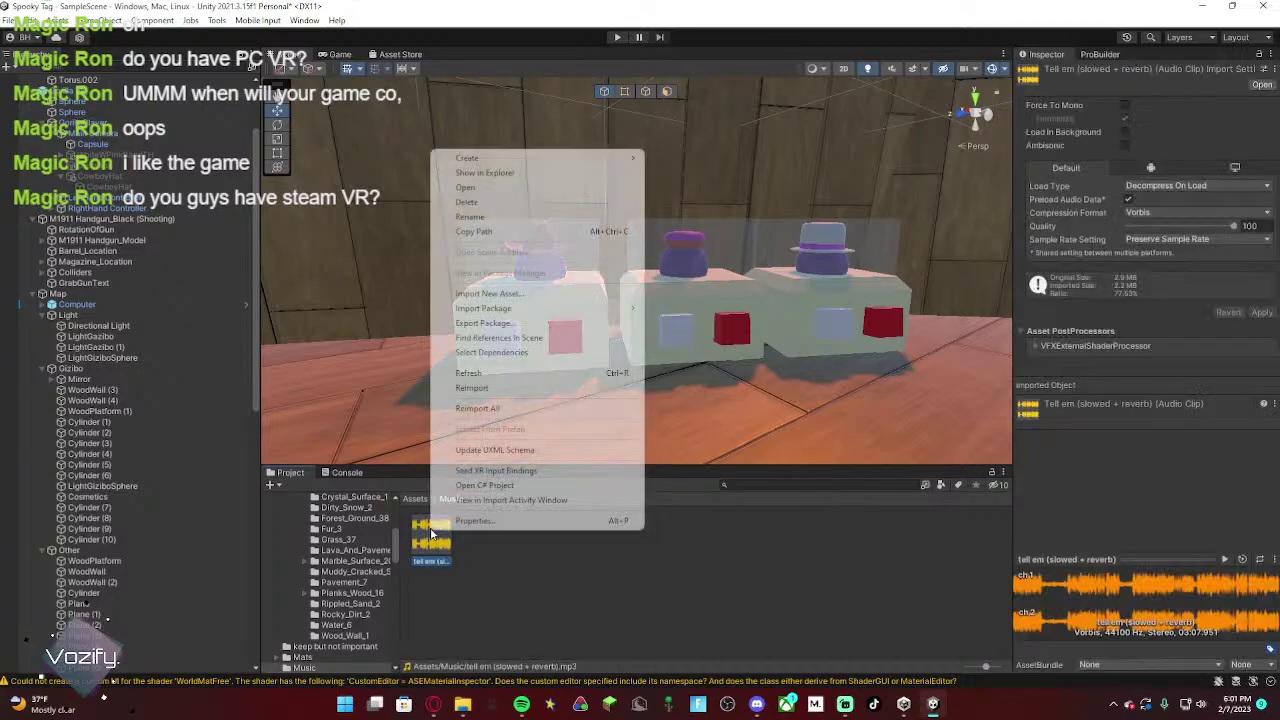
click(470, 198)
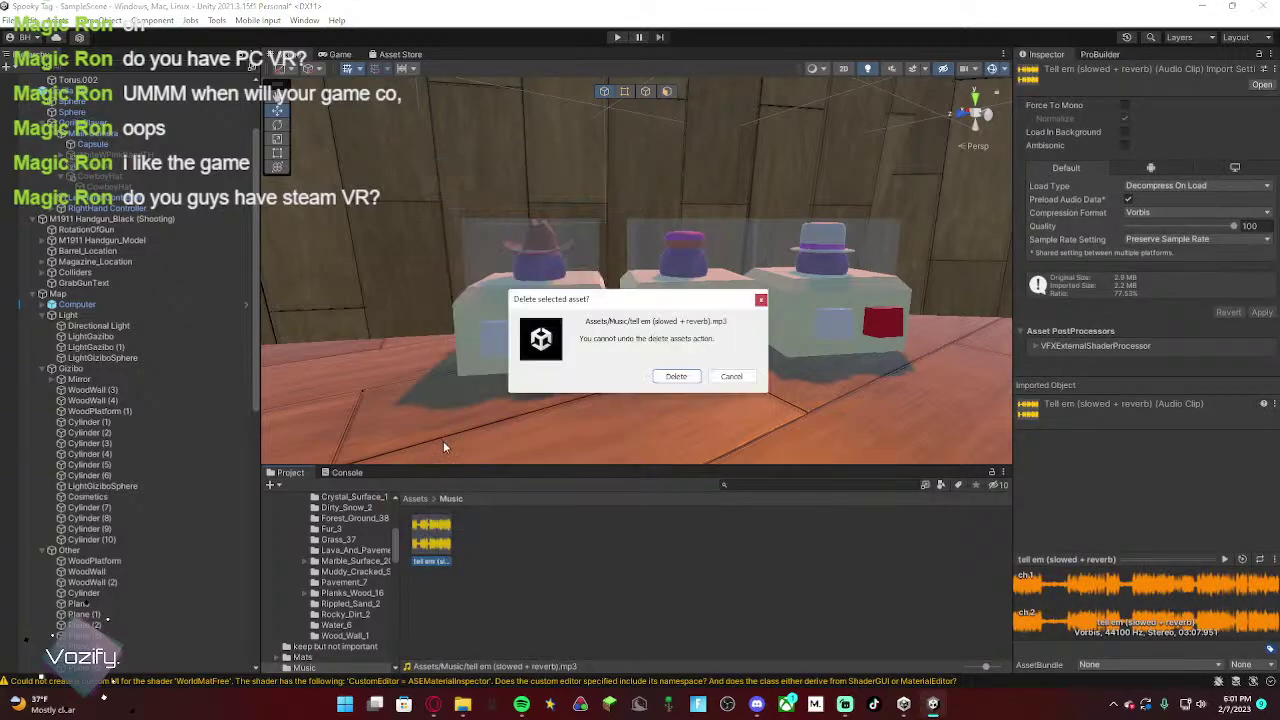
click(676, 376)
click(415, 498)
Step: Run the scene past the Photon warning, try the Play Focused game view mode, restore Play Maximized, and stop playing
right_drag(589, 332, 710, 176)
click(615, 40)
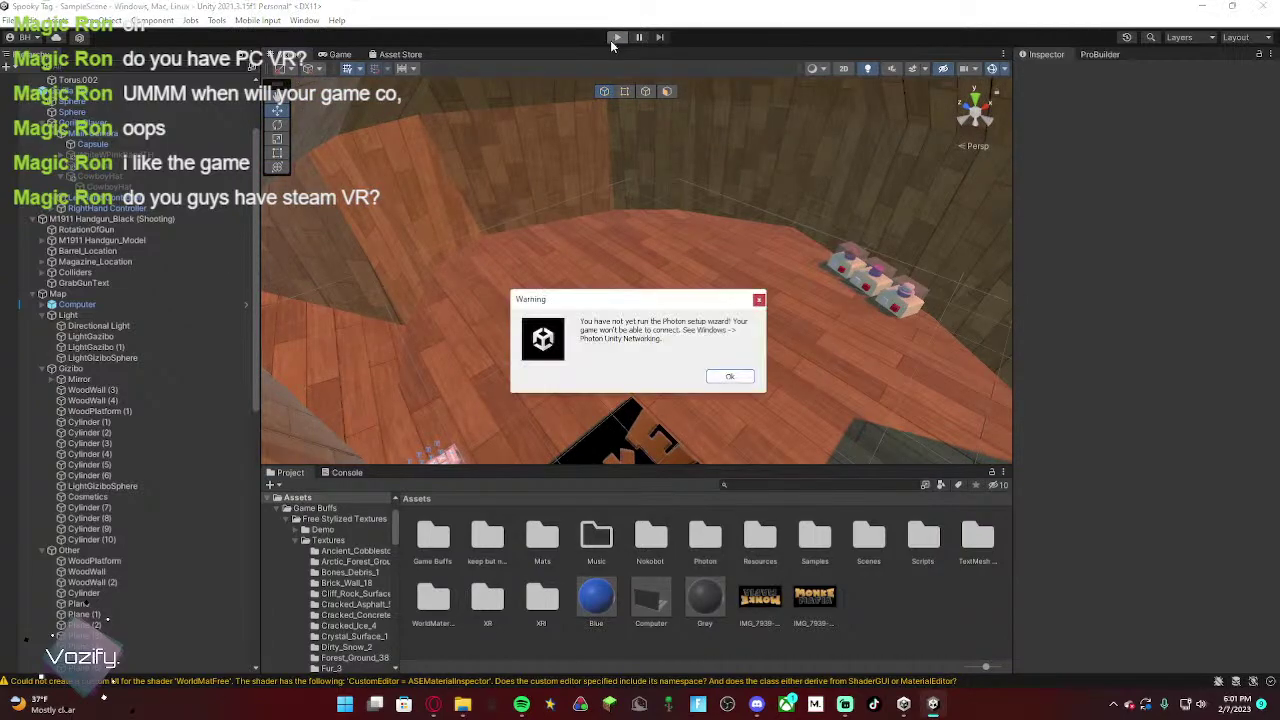
click(720, 378)
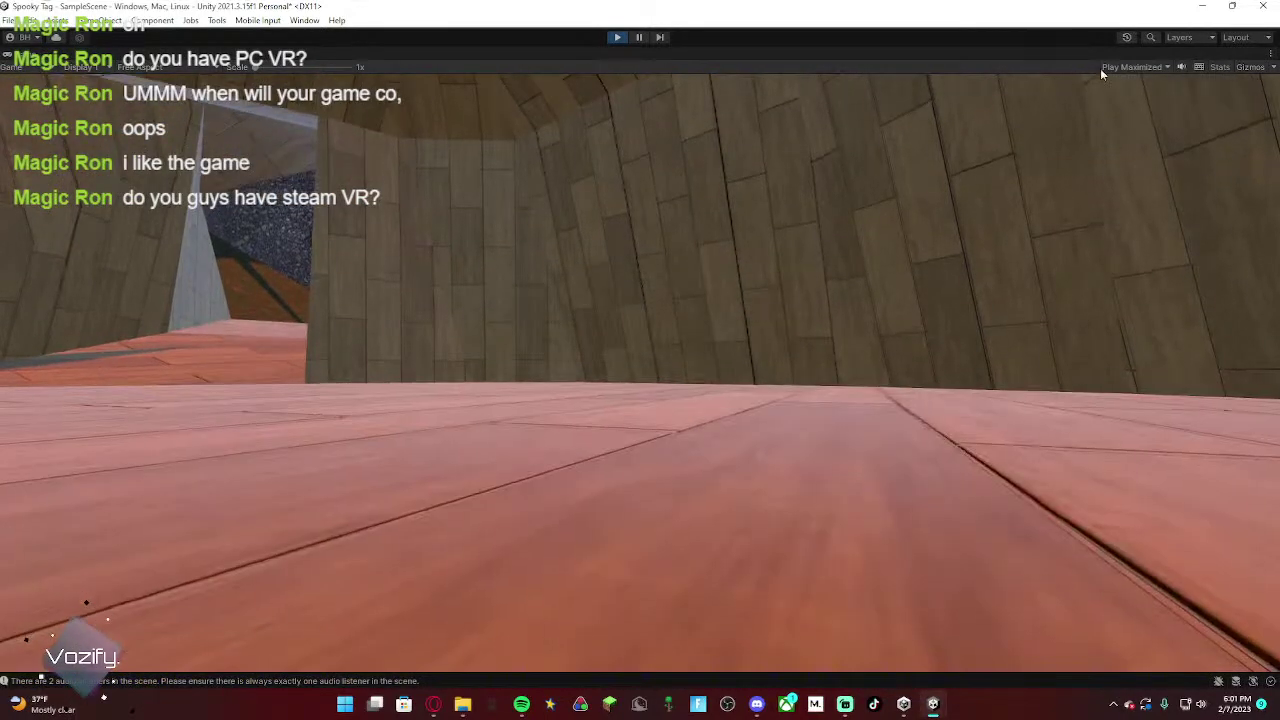
click(1130, 67)
click(1148, 81)
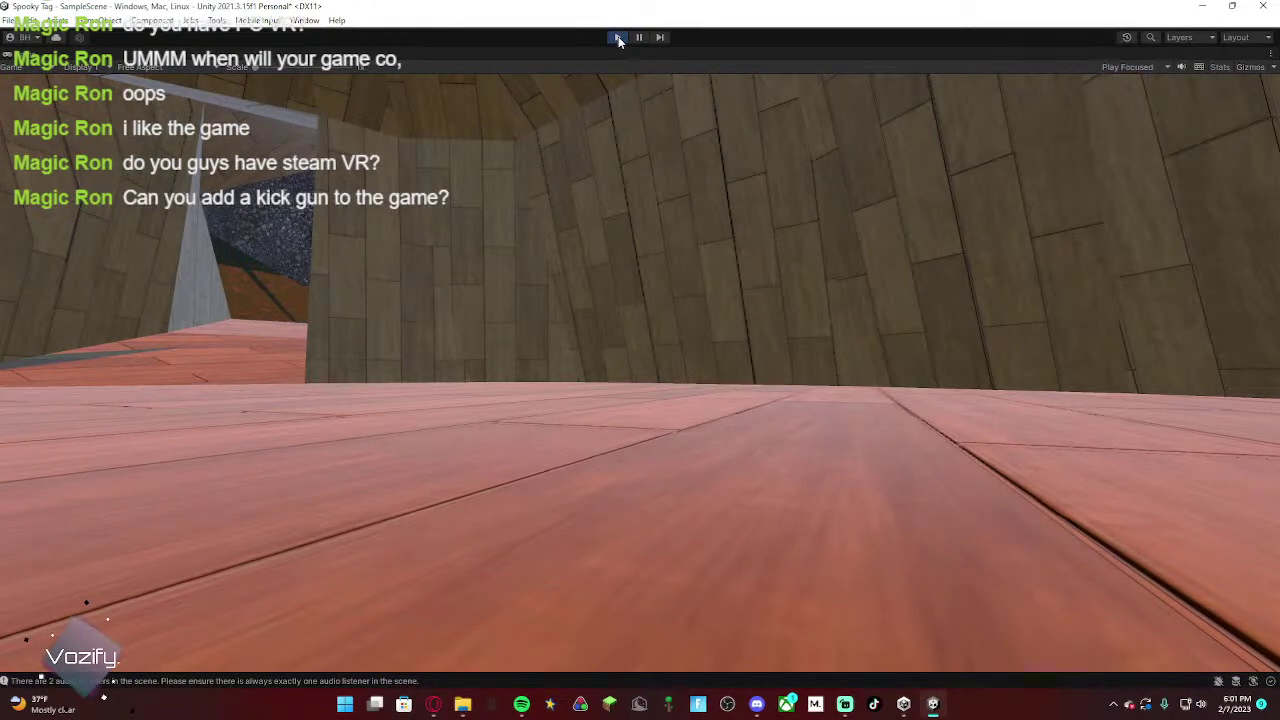
click(1128, 67)
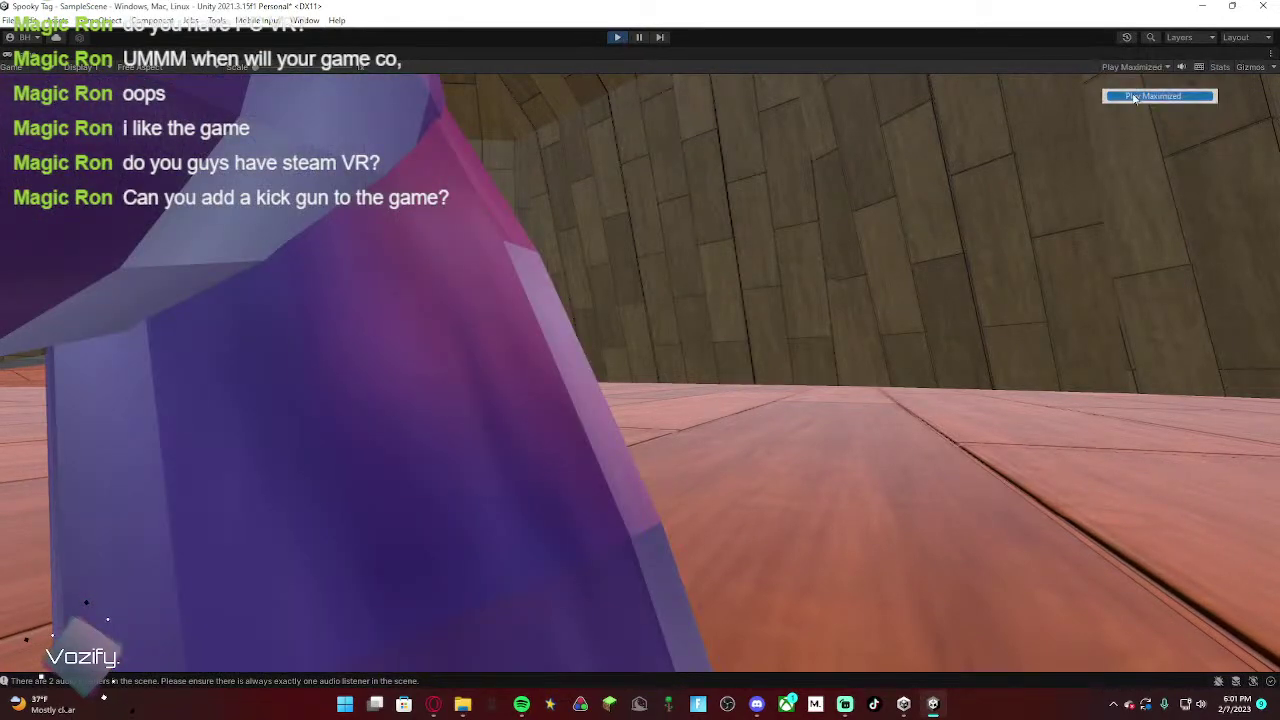
click(1140, 92)
click(614, 37)
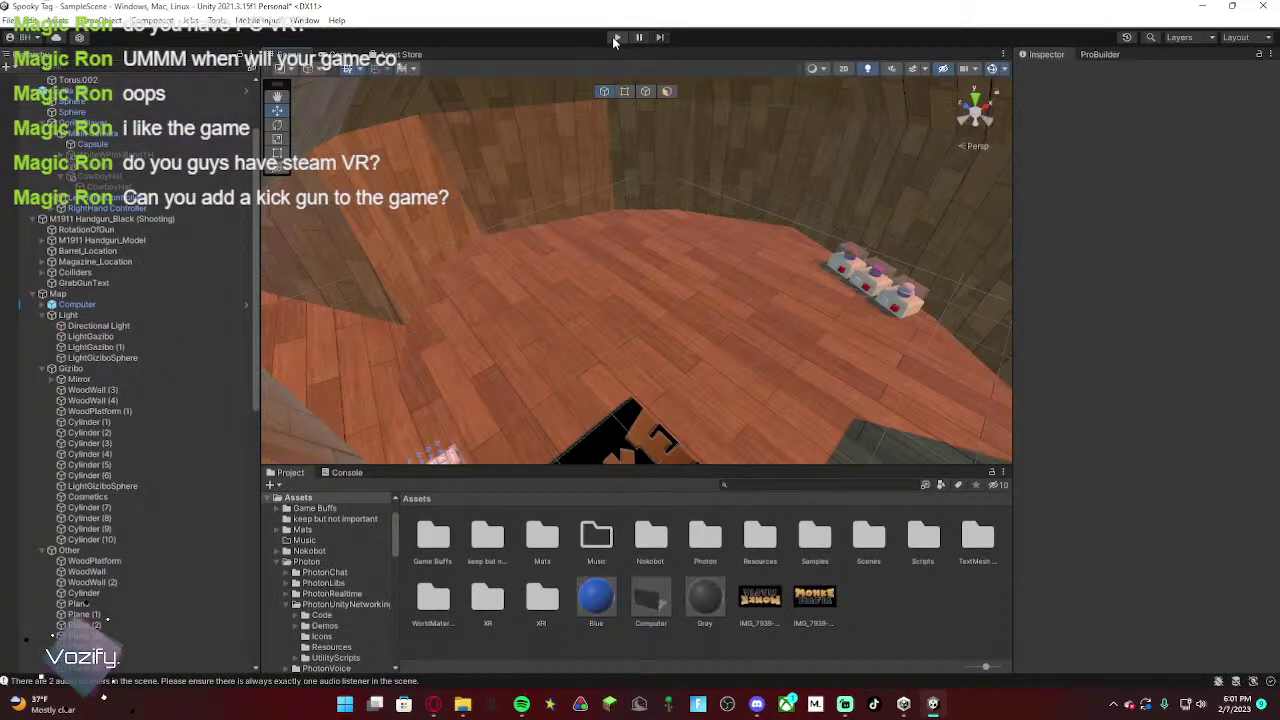
click(614, 37)
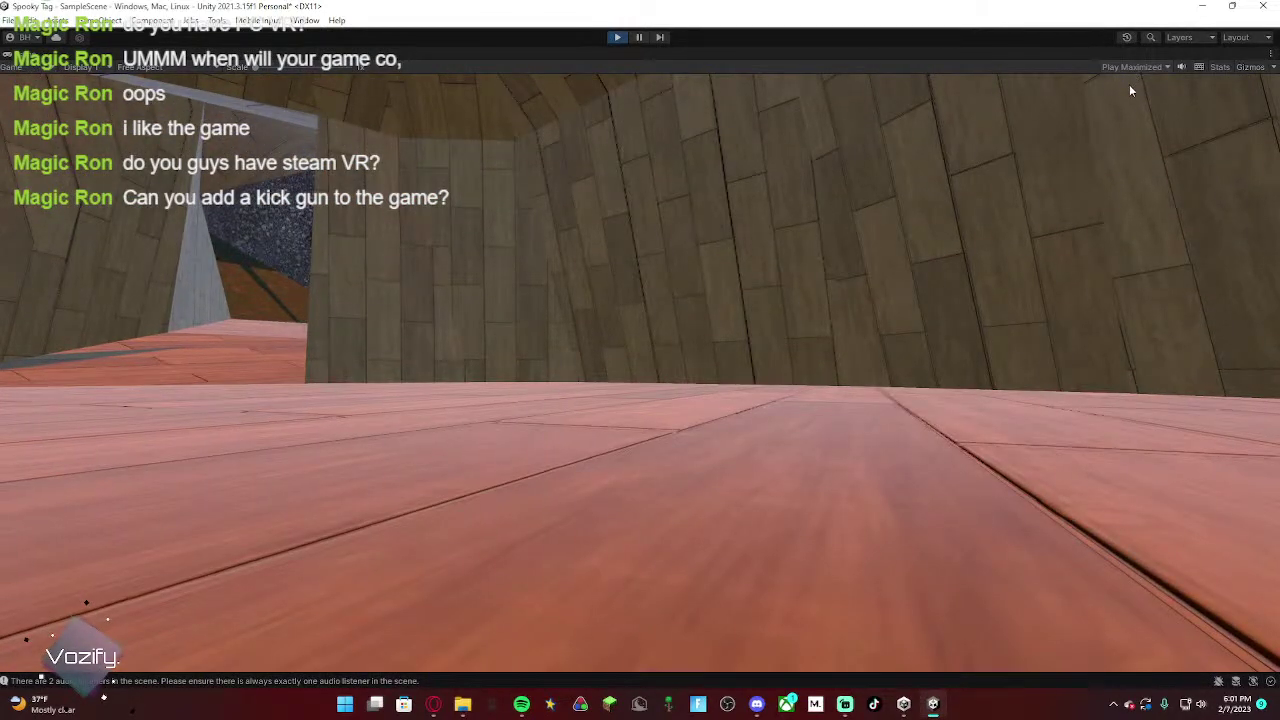
click(1125, 67)
click(1109, 65)
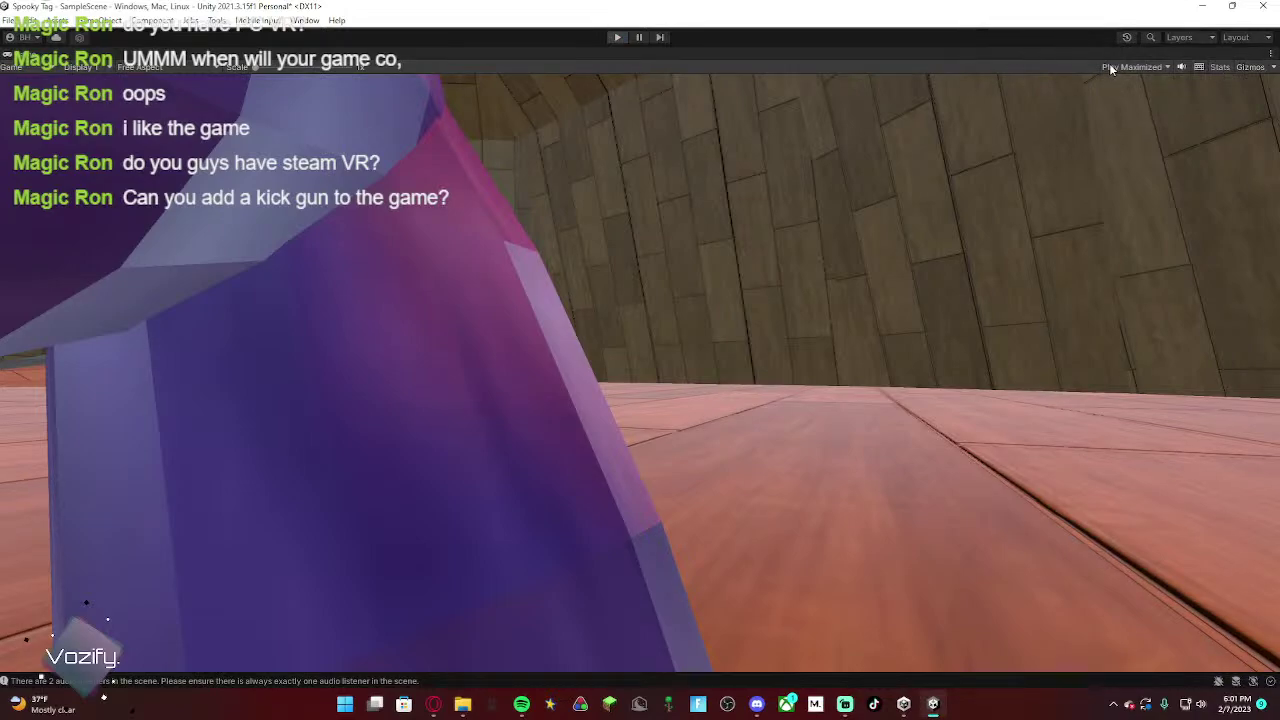
key(ctrl+p)
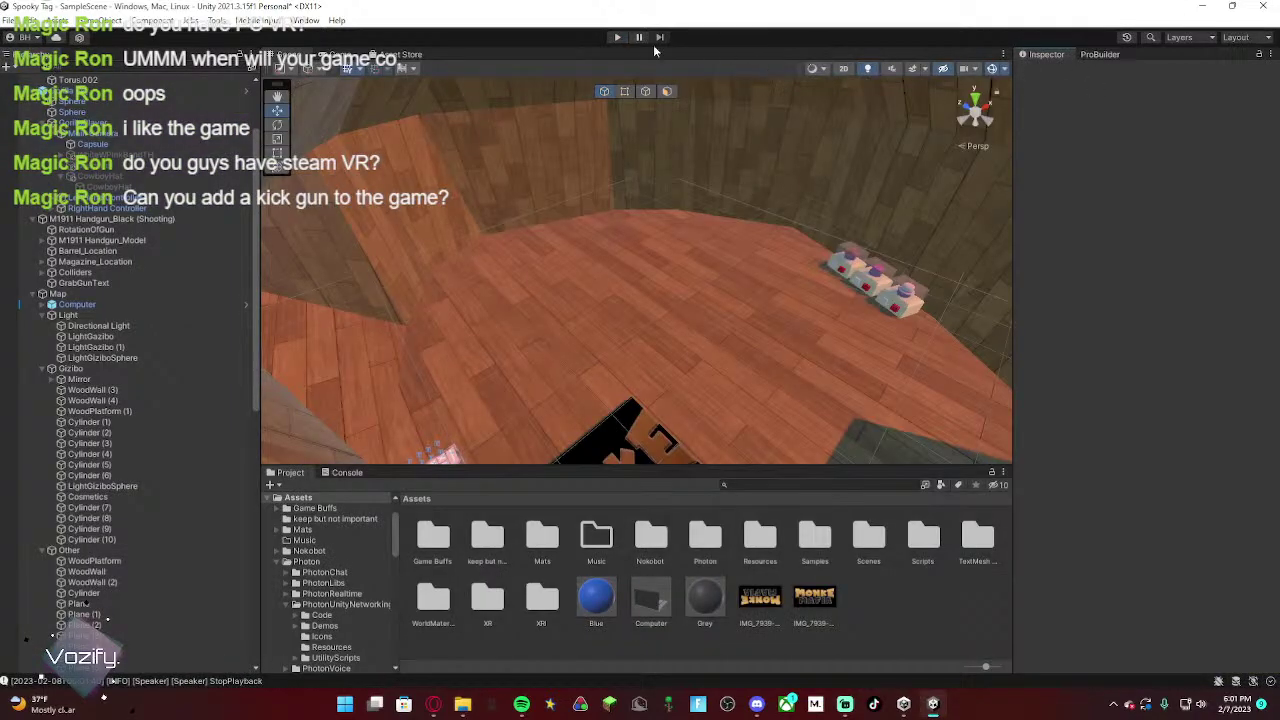
Step: Run the scene, set the game view's play behaviour to Play Unfocused, and stop playing
click(620, 38)
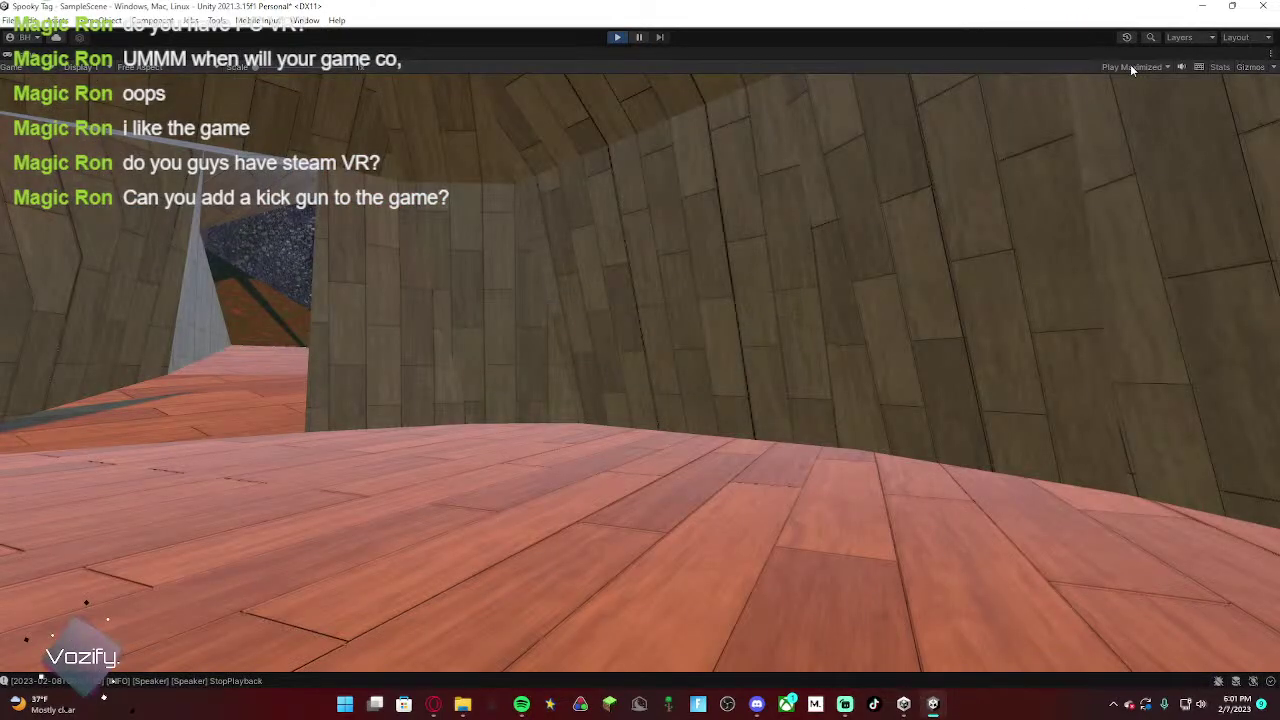
click(1132, 66)
click(1153, 110)
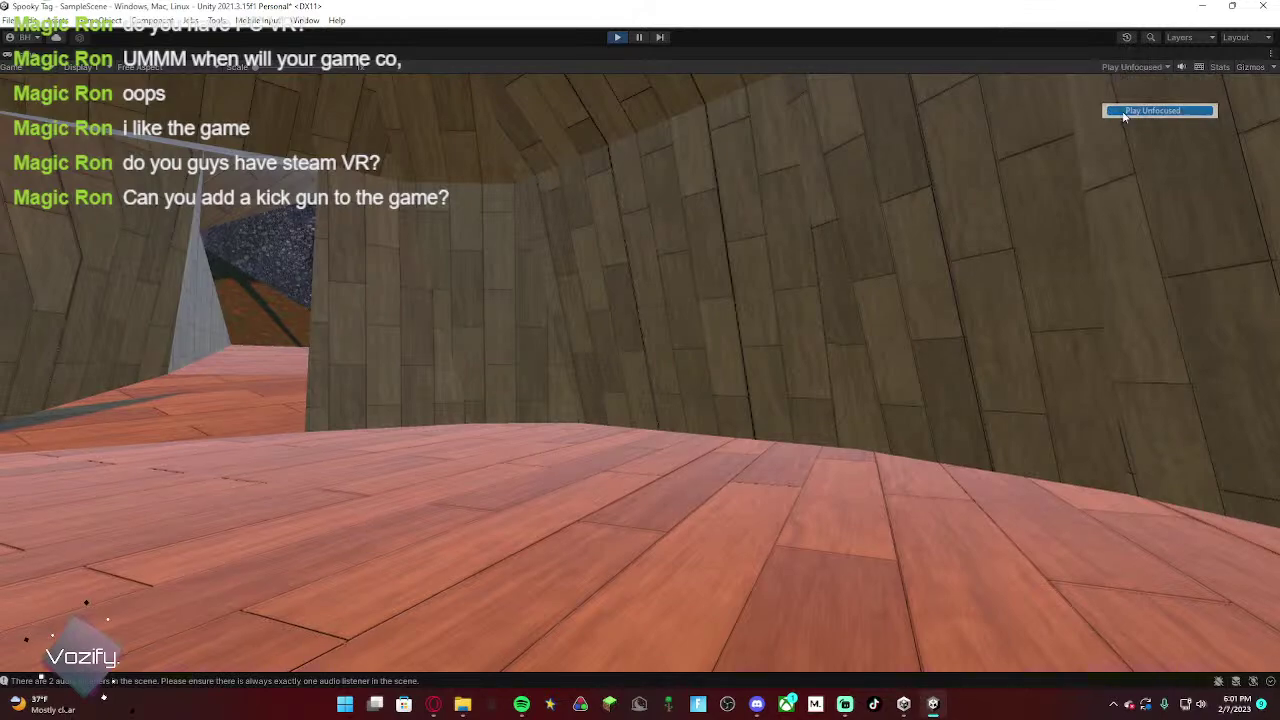
click(618, 37)
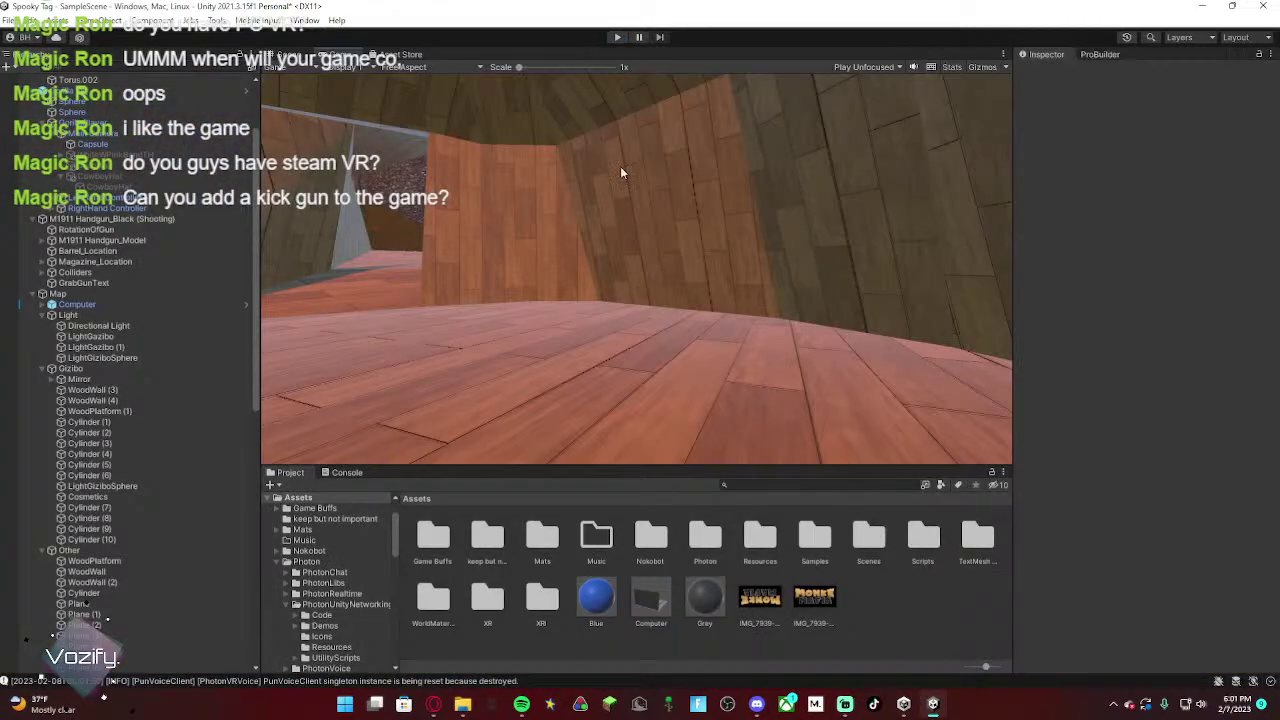
Step: Run the scene again, switch to the Scene view, and examine the spawned player model in front of the hat stands
click(616, 39)
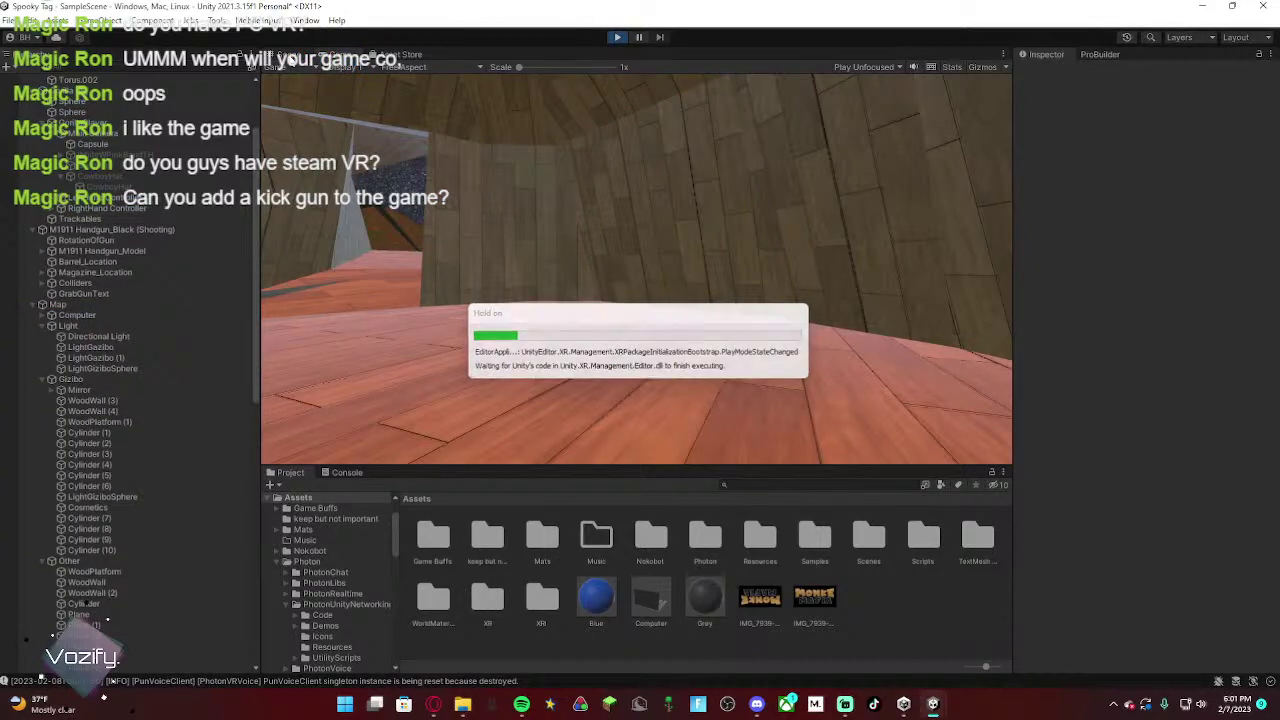
click(290, 56)
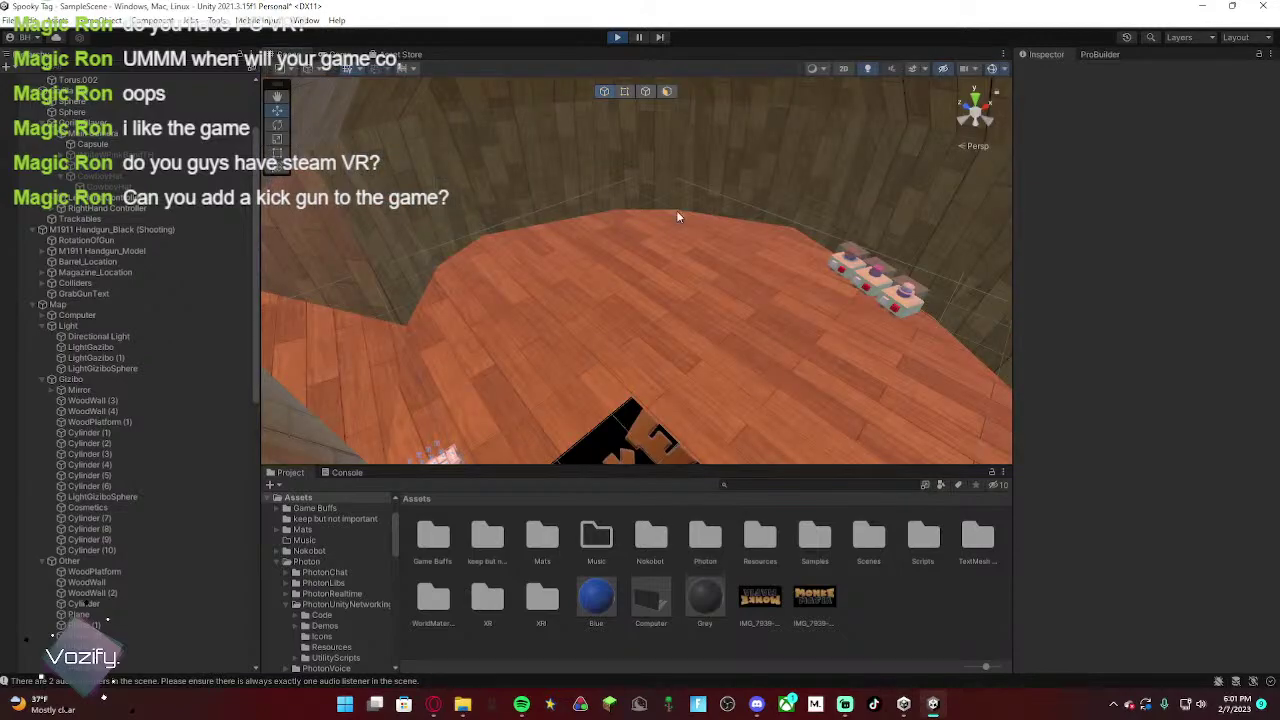
right_drag(762, 280, 790, 264)
key(w)
scroll(636, 272, up, 2)
click(628, 274)
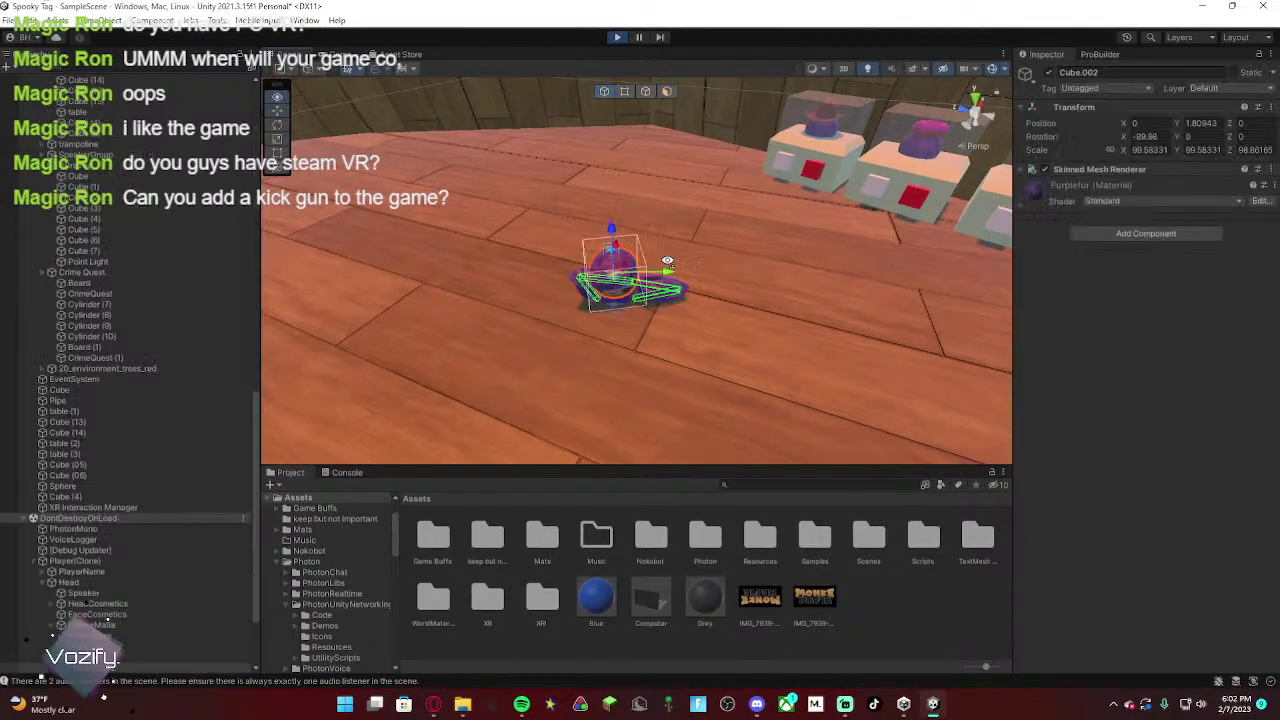
key(a)
right_drag(628, 274, 880, 262)
key(s)
key(w)
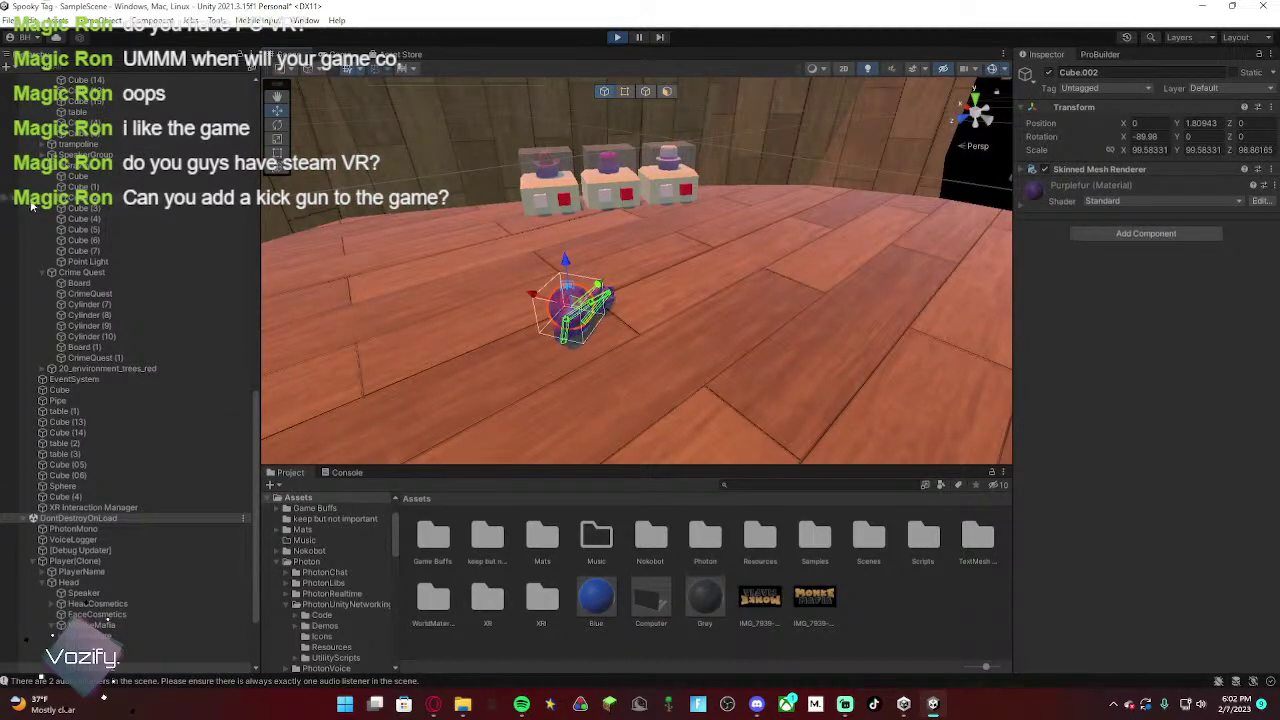
Step: Collapse the Map object and the DontDestroyOnLoad scene in the hierarchy
scroll(123, 380, up, 5)
scroll(123, 380, up, 10)
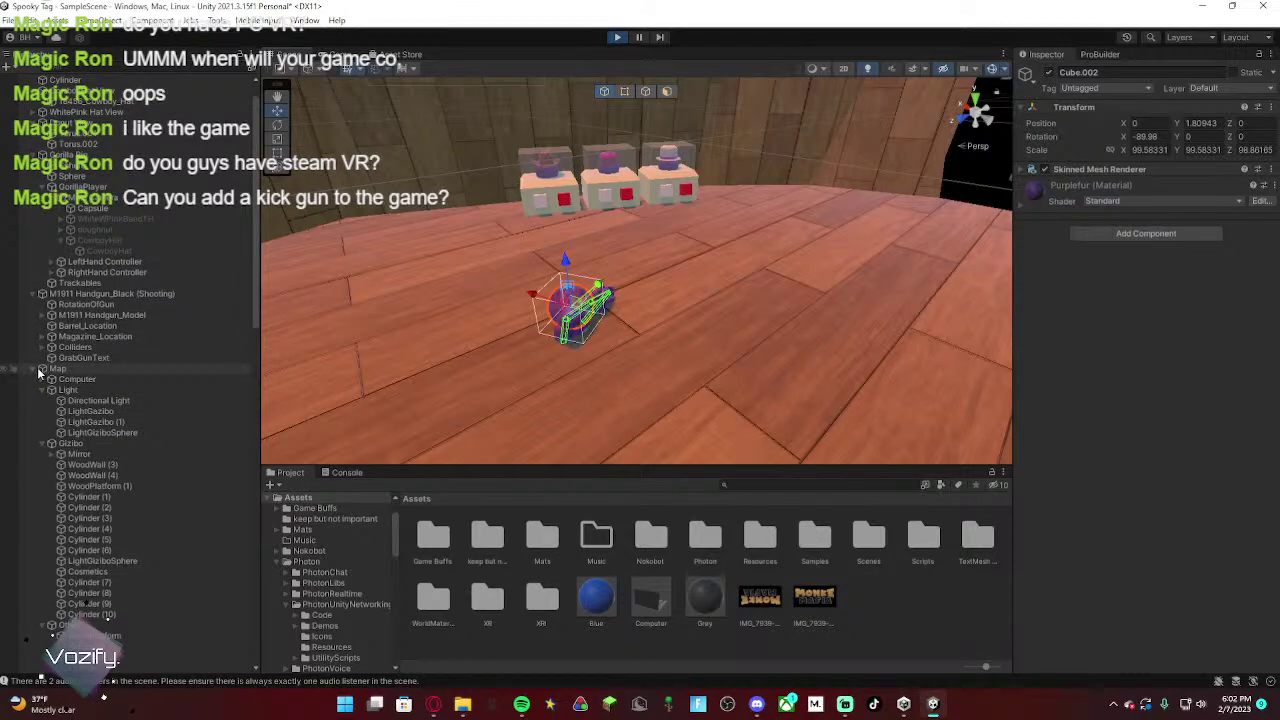
click(35, 371)
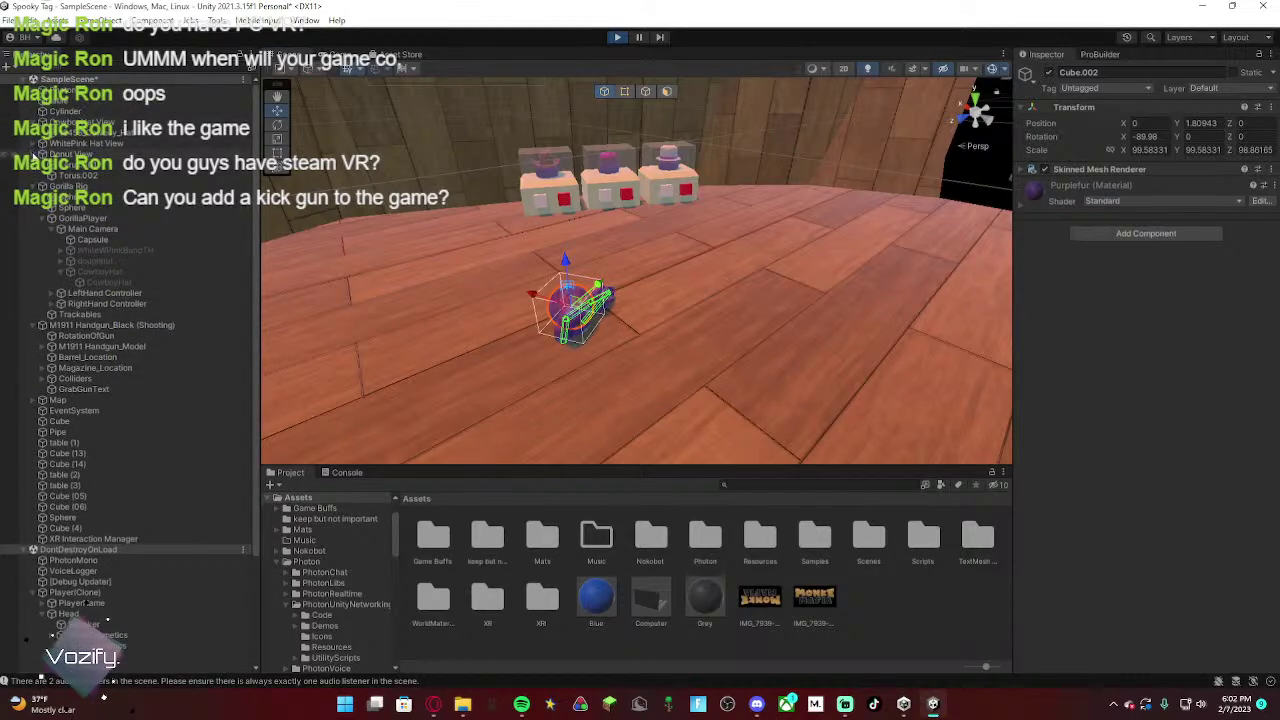
scroll(36, 155, down, 1)
scroll(36, 155, down, 1)
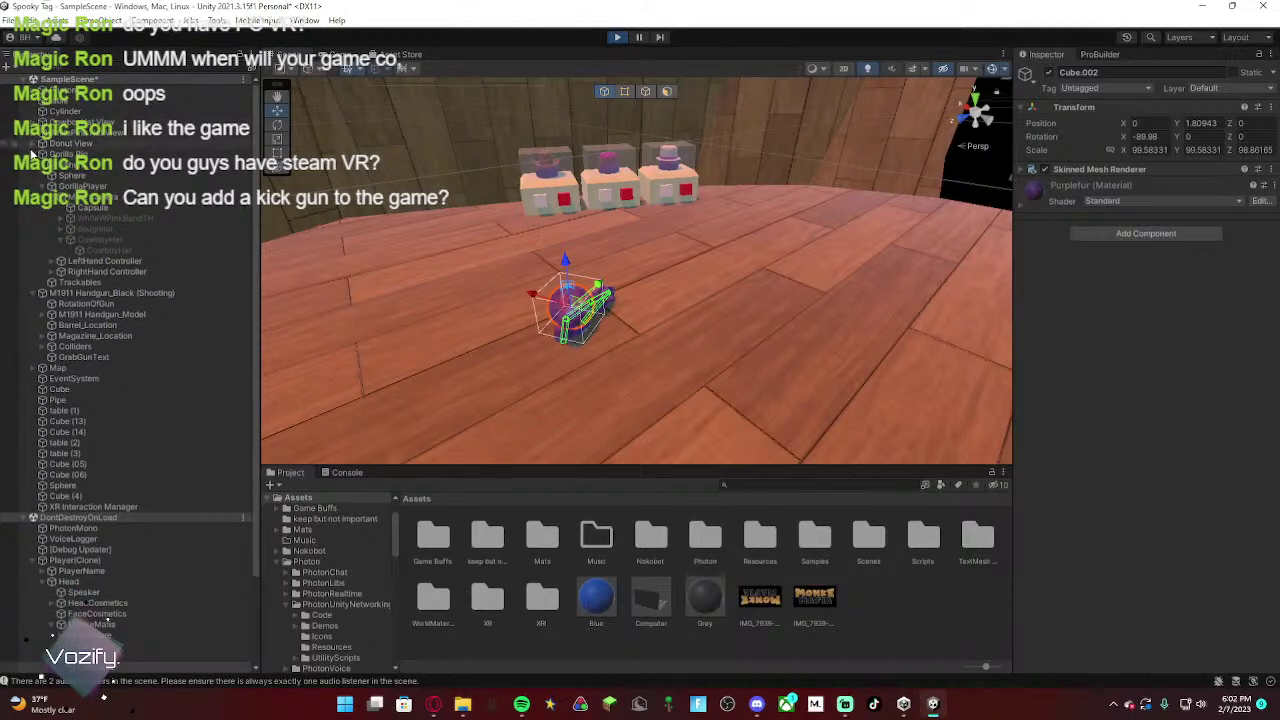
scroll(36, 155, down, 8)
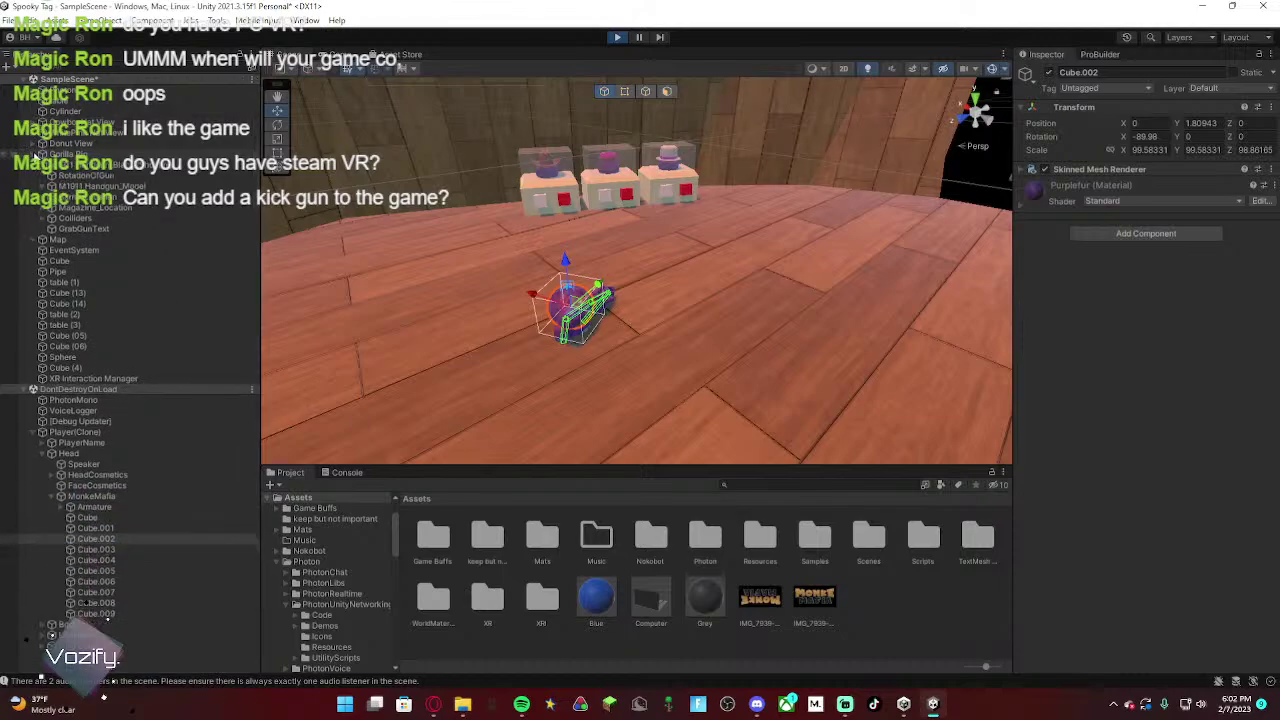
click(33, 241)
click(33, 241)
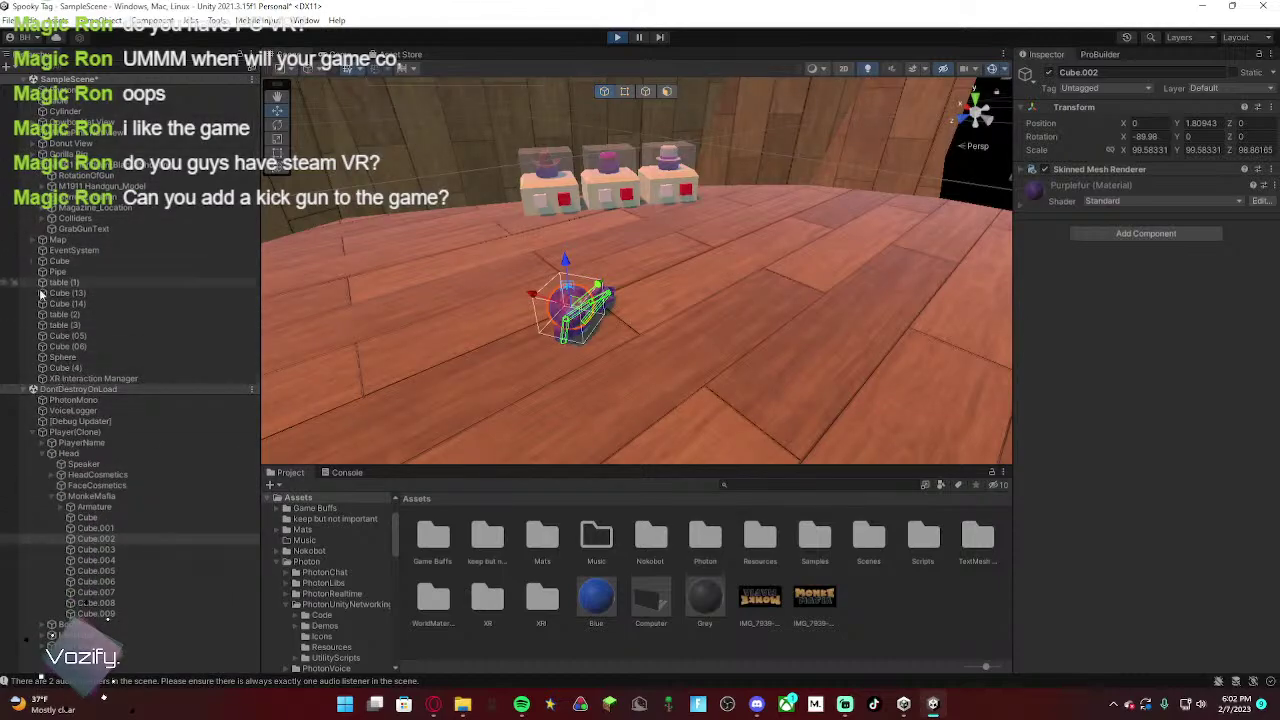
click(25, 390)
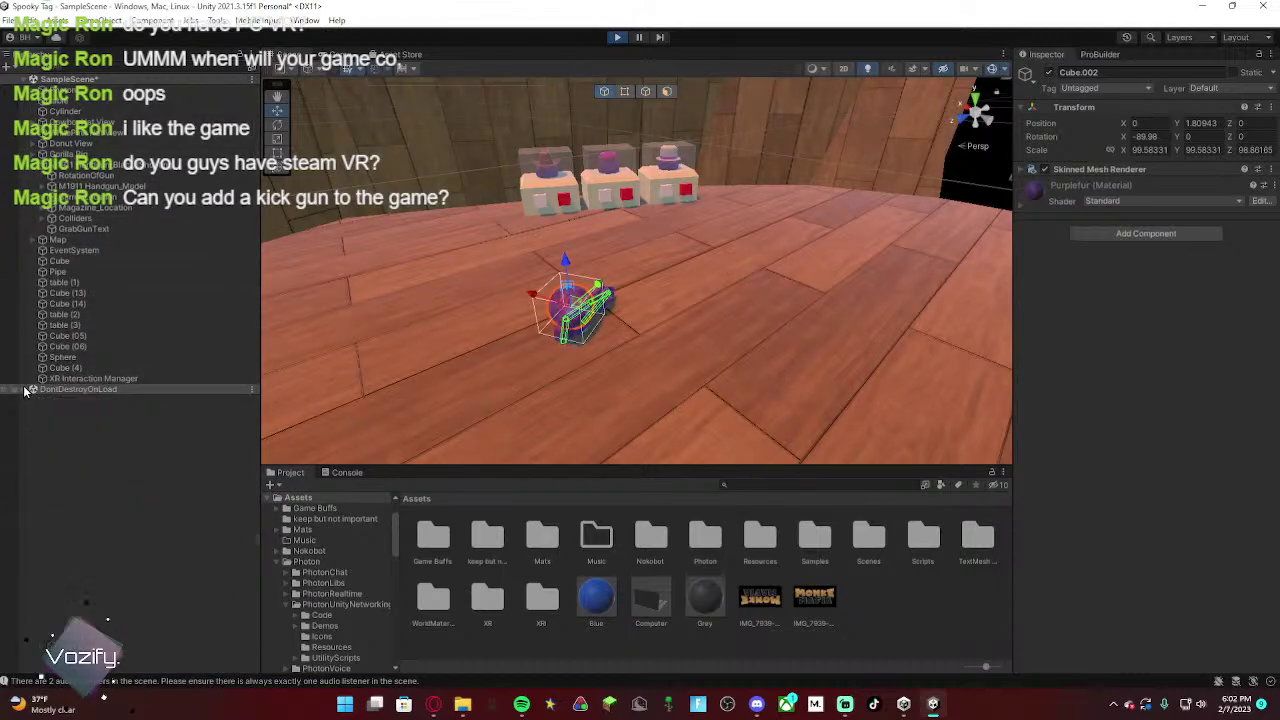
Step: Collapse the M1911 handgun object and move Gorilla Rig to the top of the SampleScene hierarchy
click(28, 167)
click(33, 166)
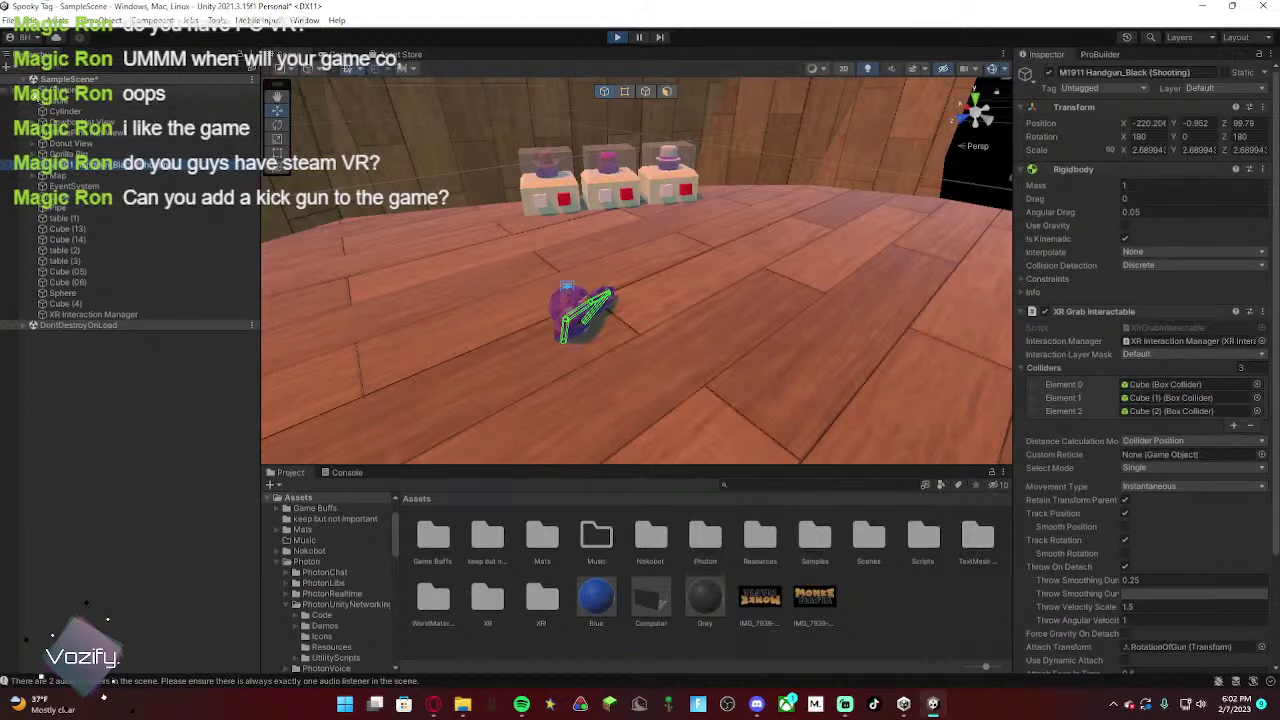
click(34, 154)
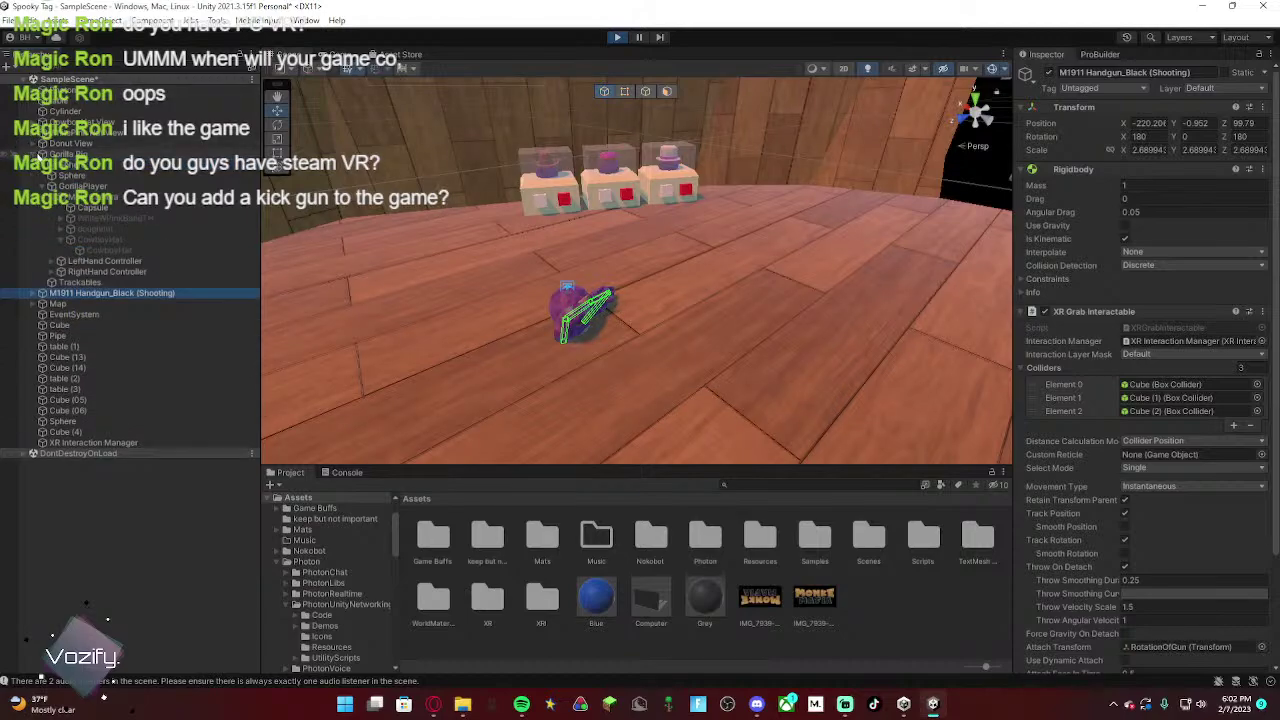
drag(62, 122, 64, 86)
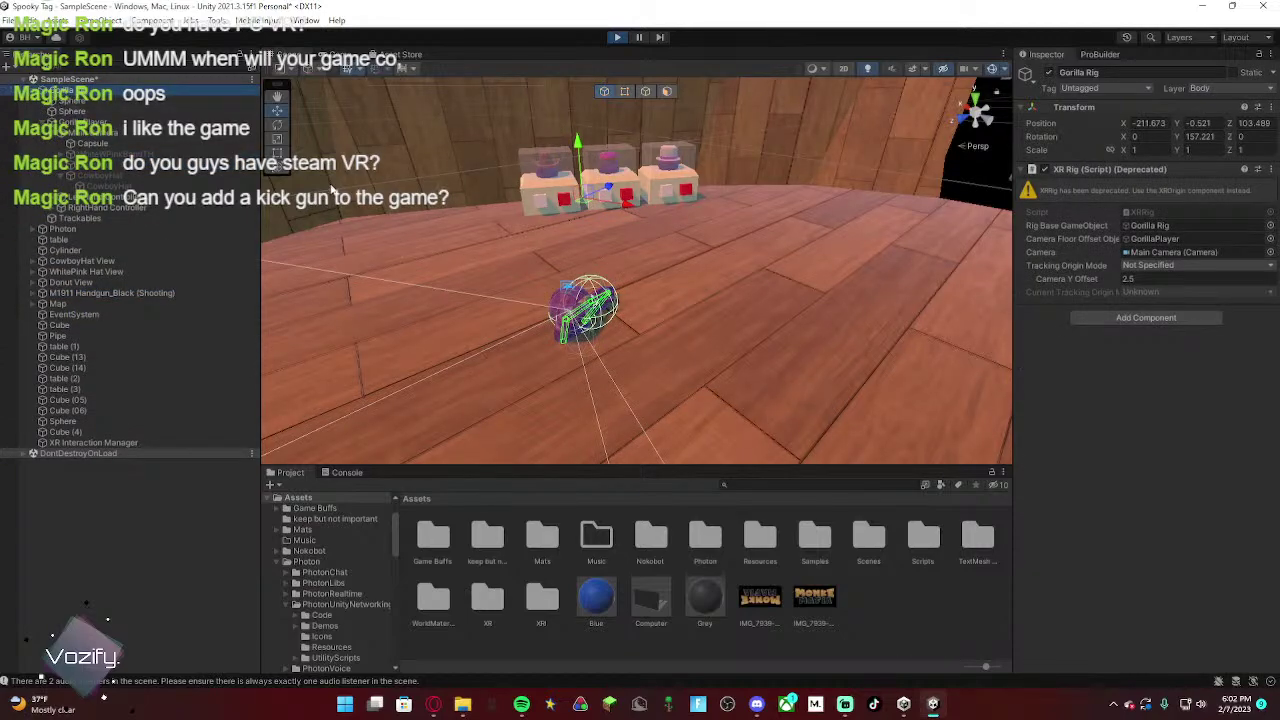
Step: Move Gorilla Rig across the floor beside the hat stands, to about X -209.58, Z 102.78
key(w)
right_drag(577, 272, 745, 268)
key(s)
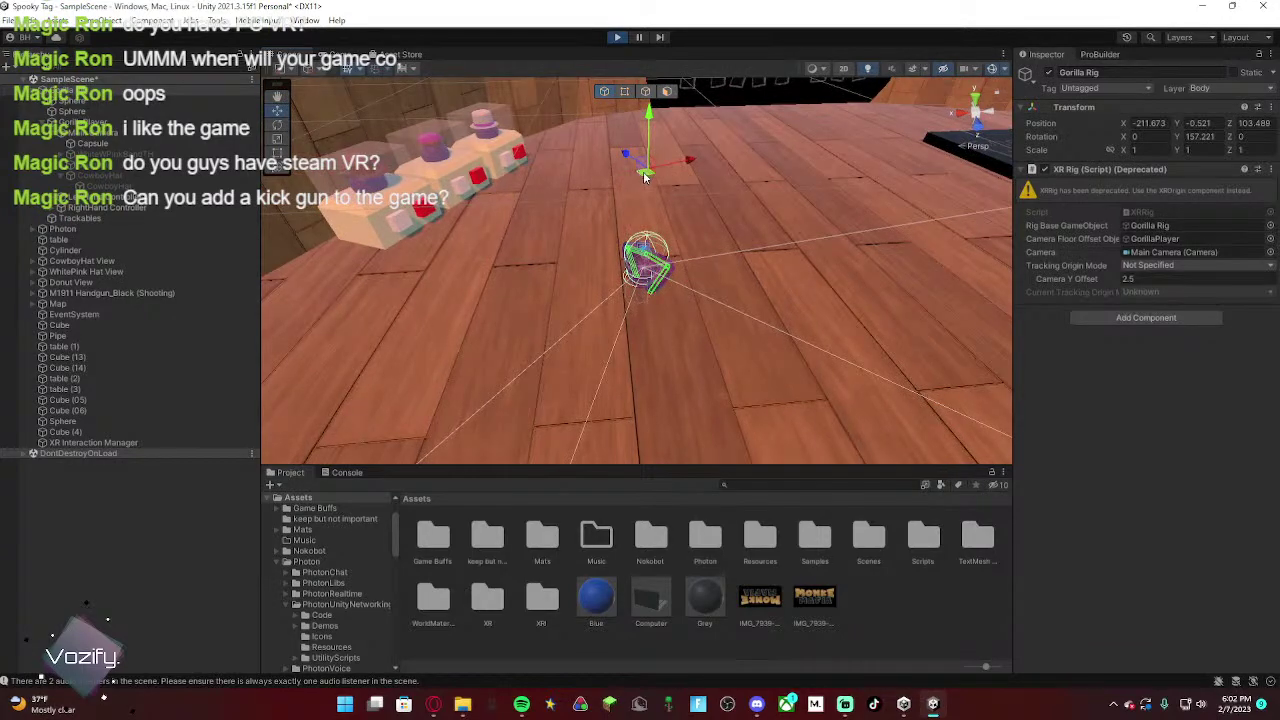
drag(645, 177, 396, 161)
right_drag(396, 161, 352, 155)
key(w)
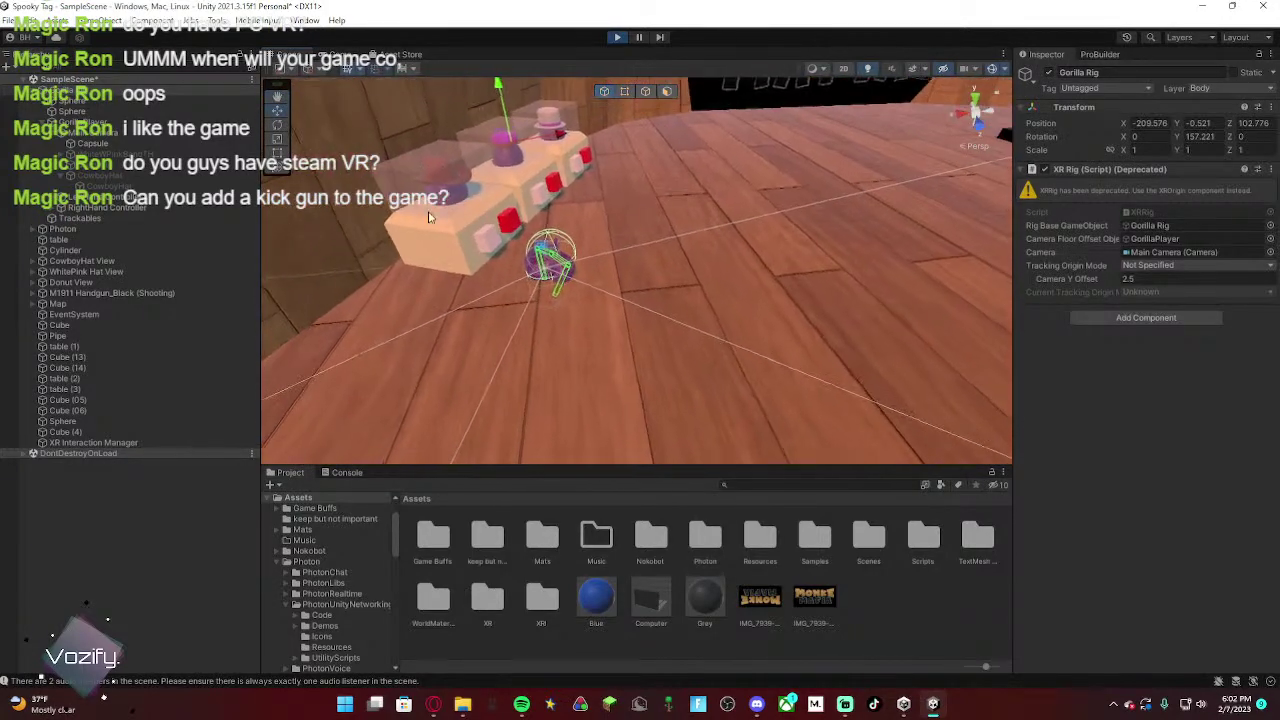
Step: Frame the LeftHand Controller and move it toward the nearest hat stand
click(125, 200)
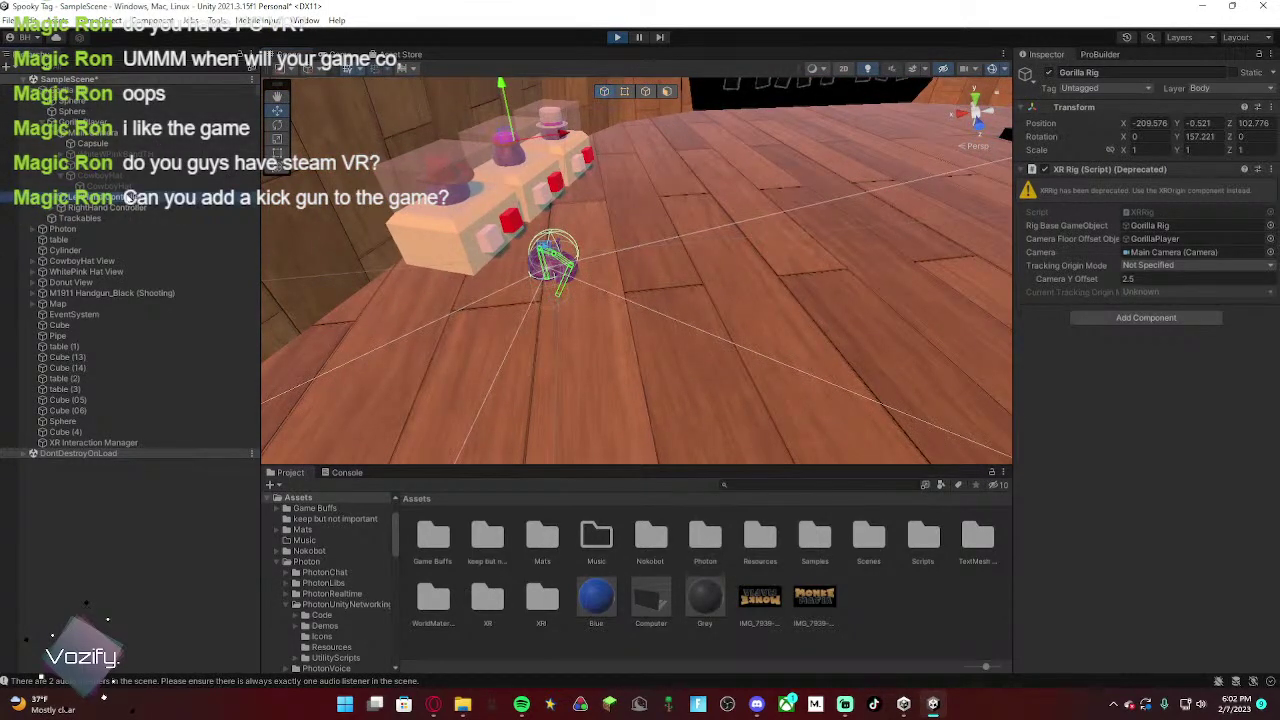
key(w)
right_drag(628, 273, 680, 299)
key(s)
key(f)
drag(676, 312, 607, 284)
Step: Test the stand buttons by moving the RightHand Controller to the cowboy hat stand and along to about X 0.28, Z 0.48
click(131, 207)
right_drag(672, 292, 728, 332)
scroll(728, 332, down, 5)
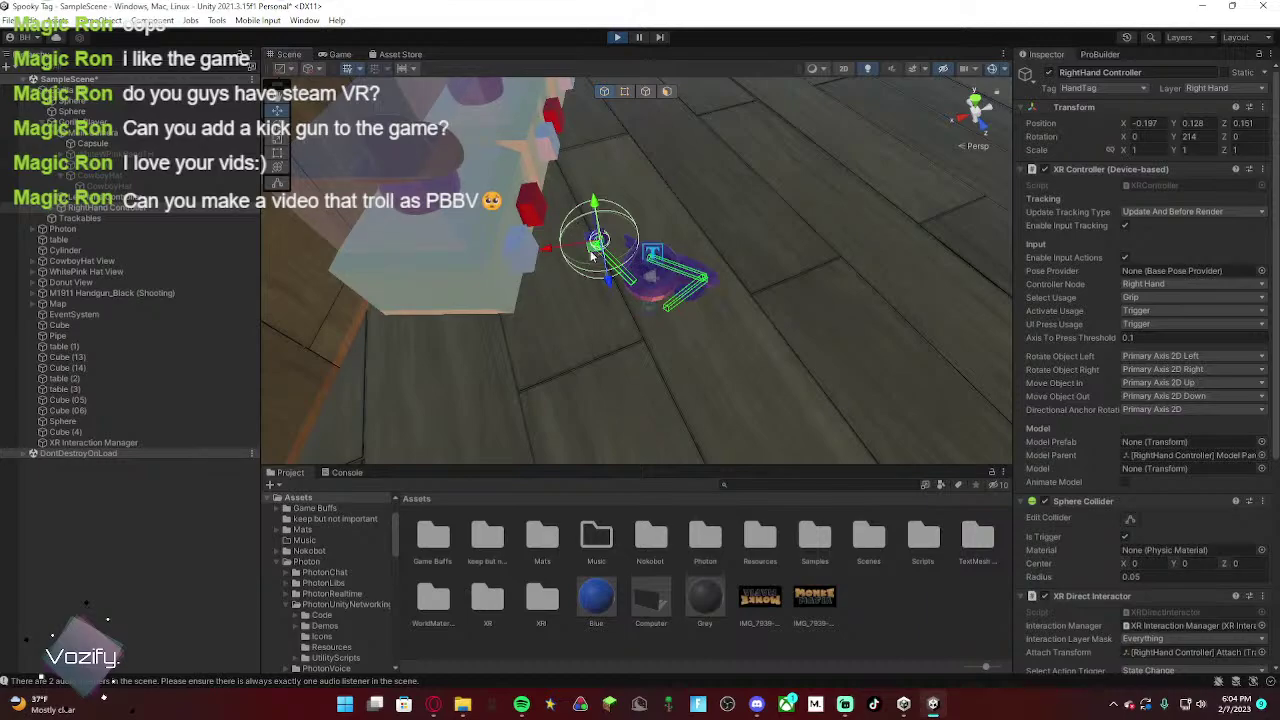
drag(606, 275, 597, 232)
right_drag(595, 205, 428, 222)
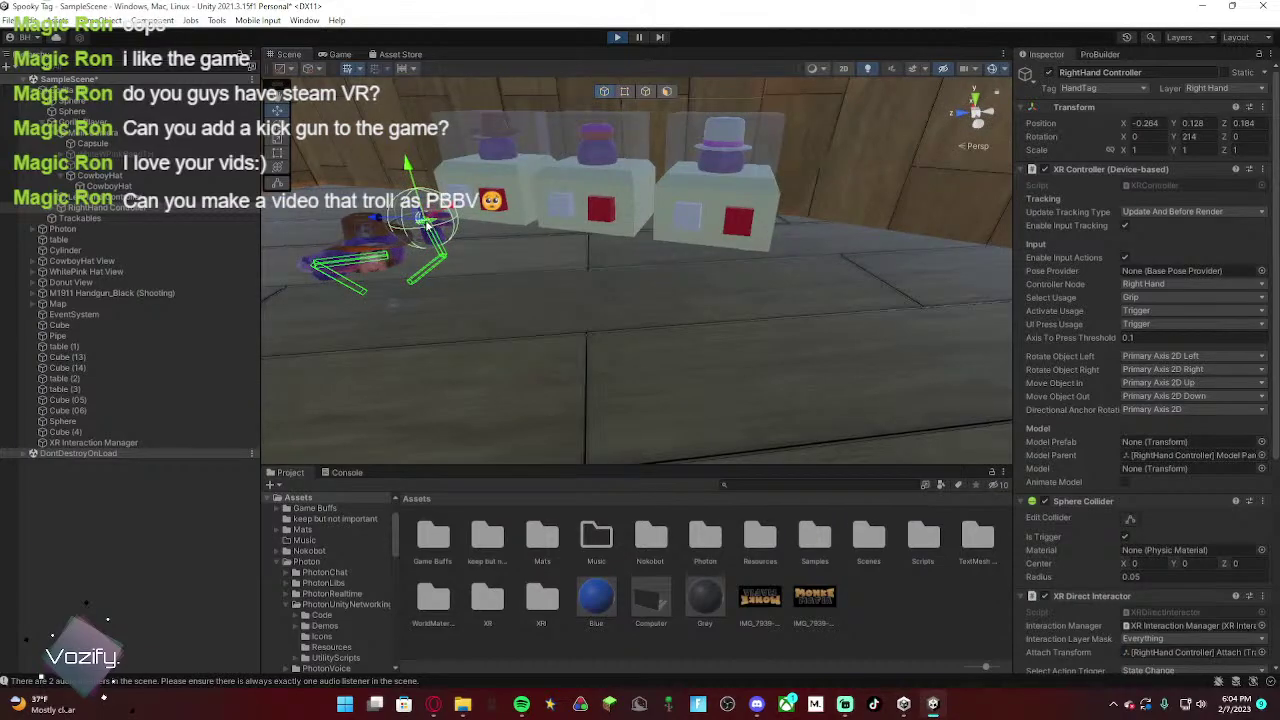
drag(428, 222, 475, 250)
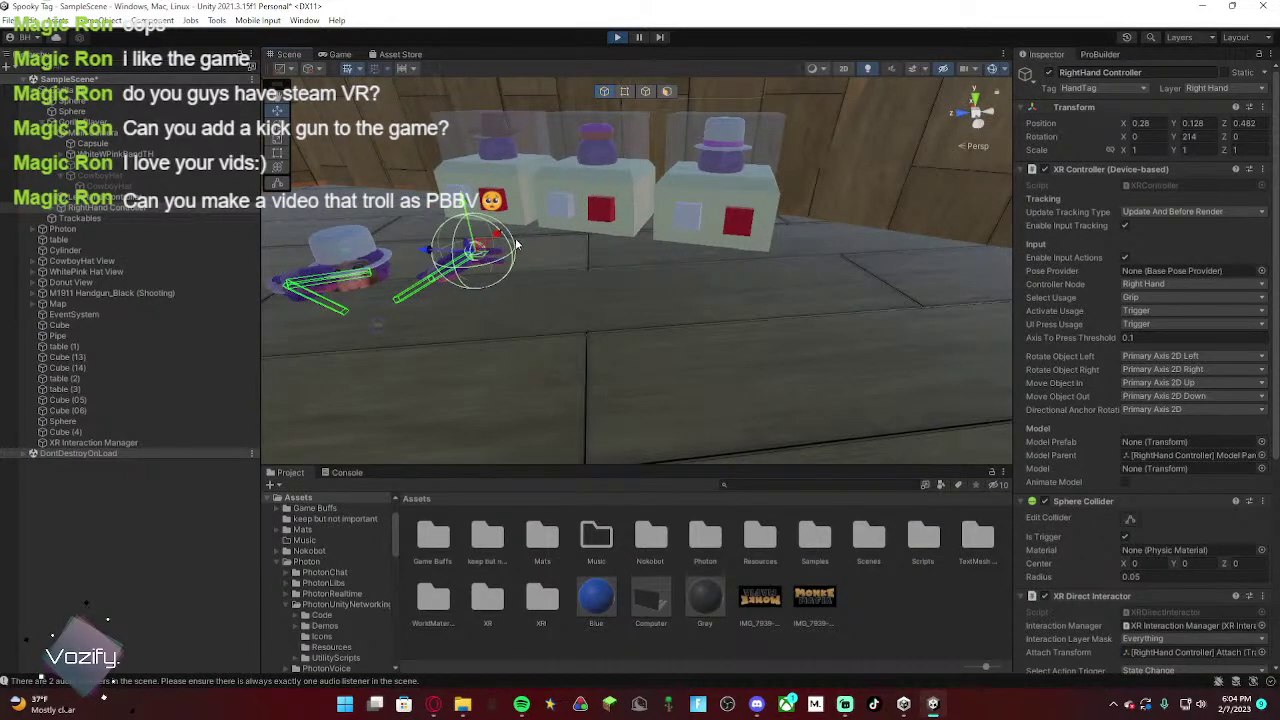
Step: Check which cosmetics are assigned to the middle hat stand's white and red buttons
right_drag(517, 244, 569, 204)
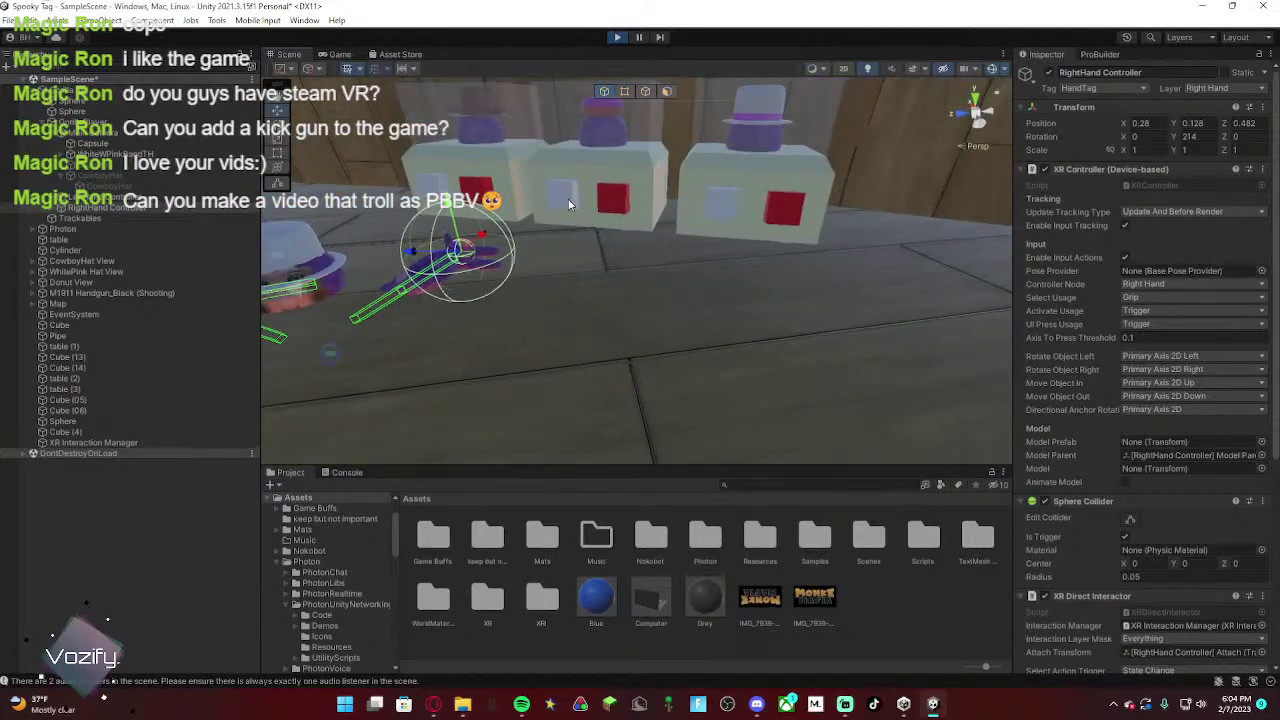
click(569, 204)
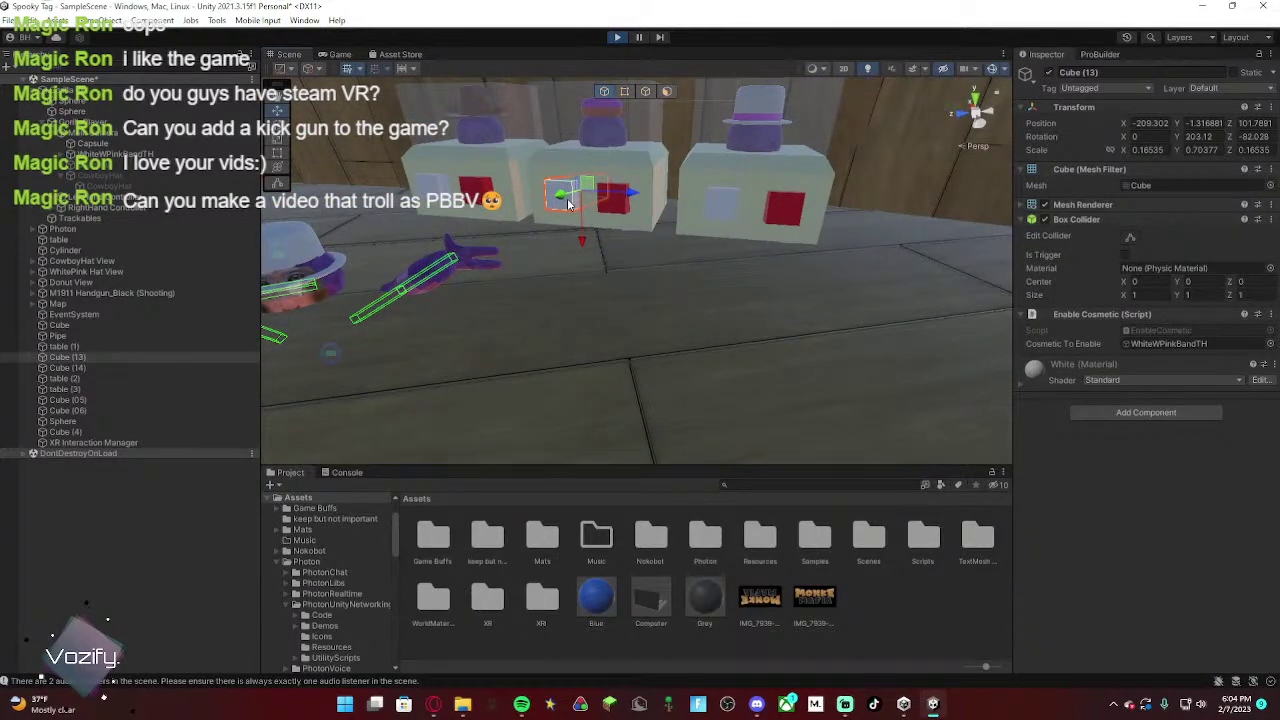
click(737, 212)
click(563, 195)
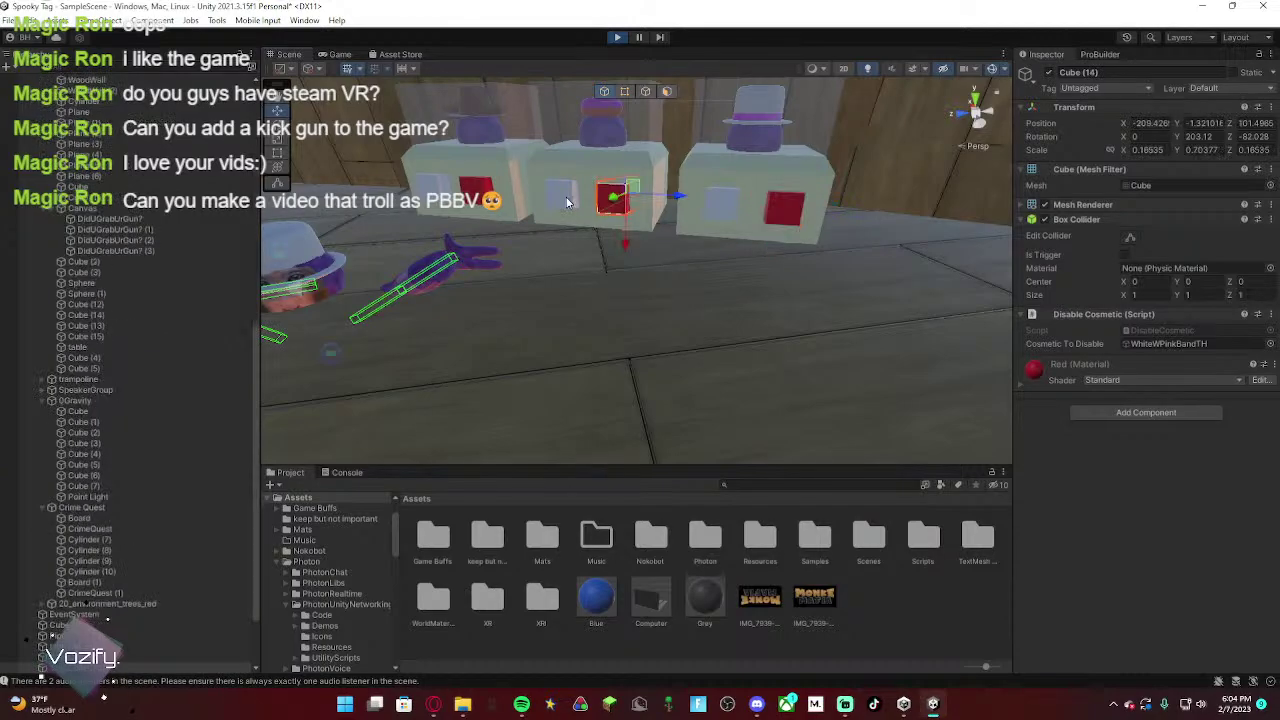
Step: Test the middle hat stand's buttons by moving the RightHand Controller beside them, to about X 0.33, Z 0.52
scroll(159, 301, up, 10)
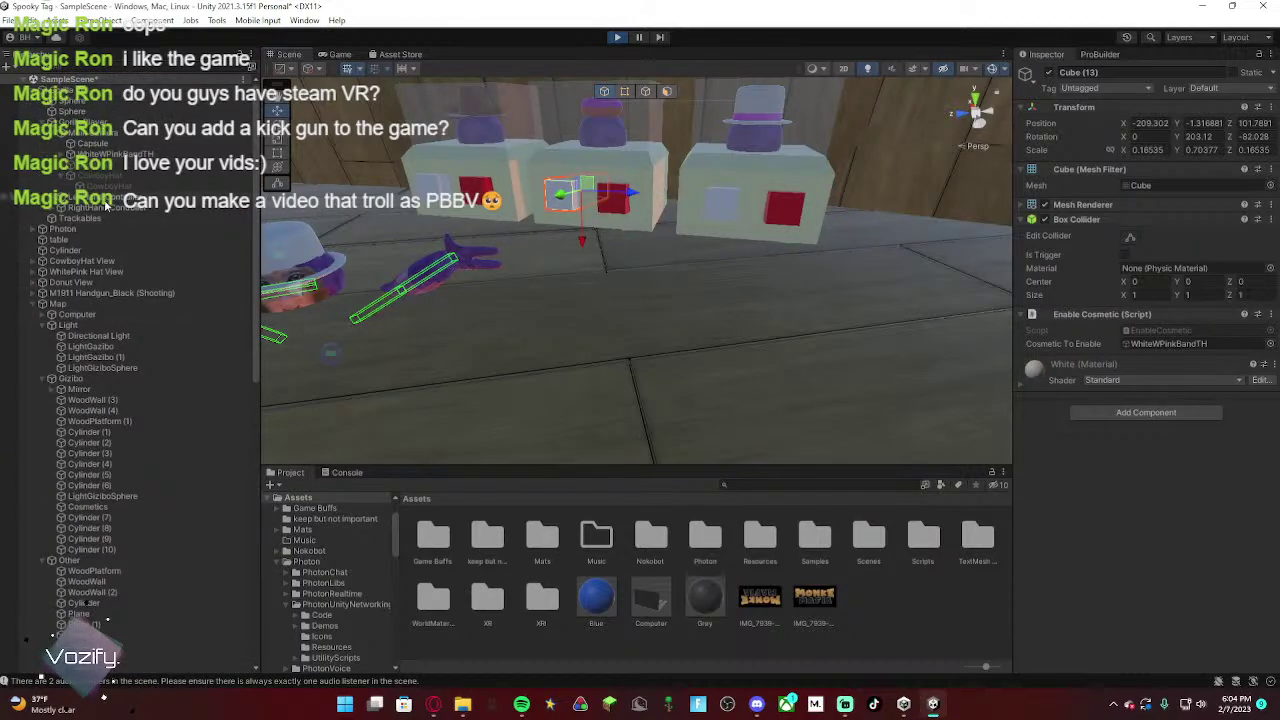
click(131, 204)
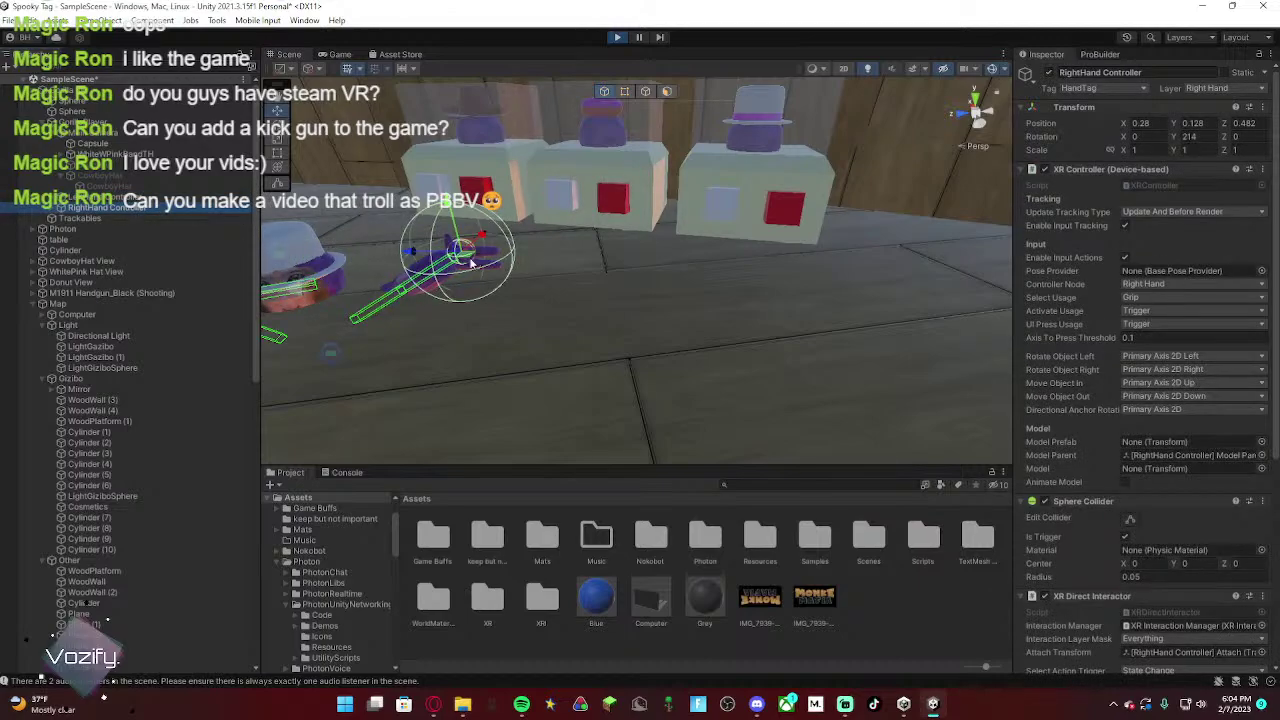
drag(600, 226, 478, 256)
Step: Assign the doughnut as the Cosmetic To Enable on the middle hat stand's white button
click(136, 166)
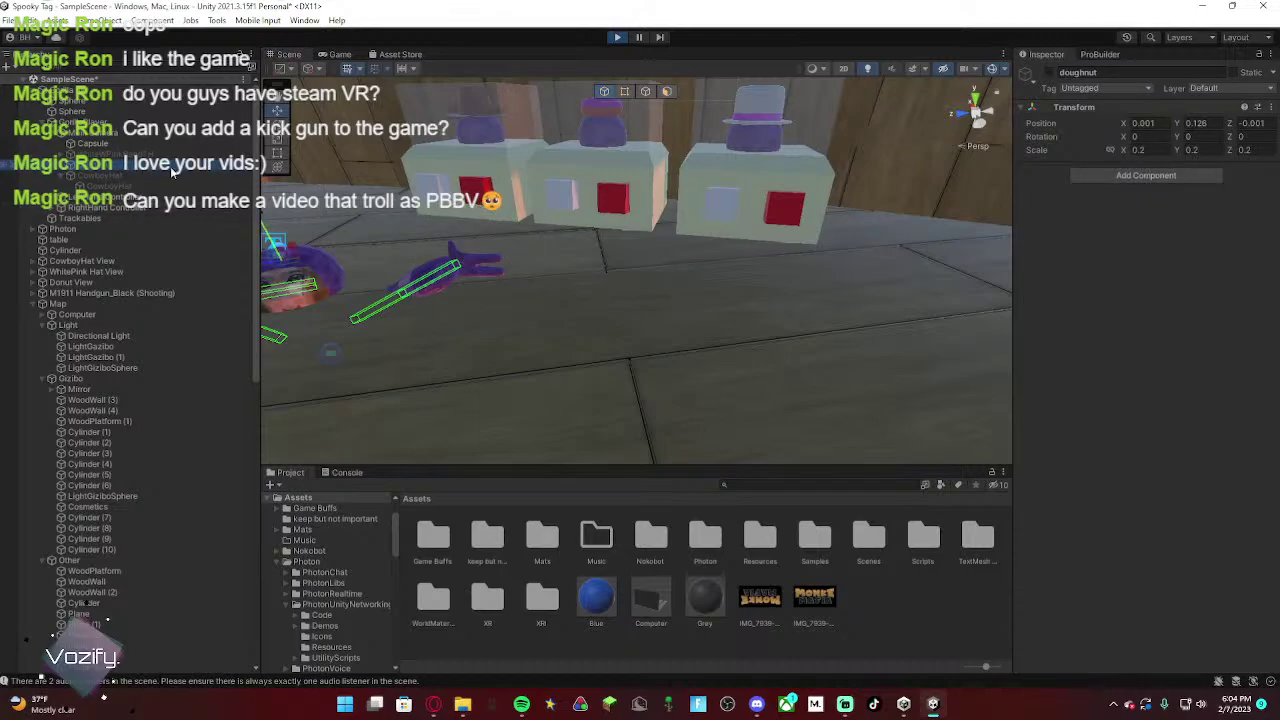
click(555, 195)
scroll(143, 192, up, 10)
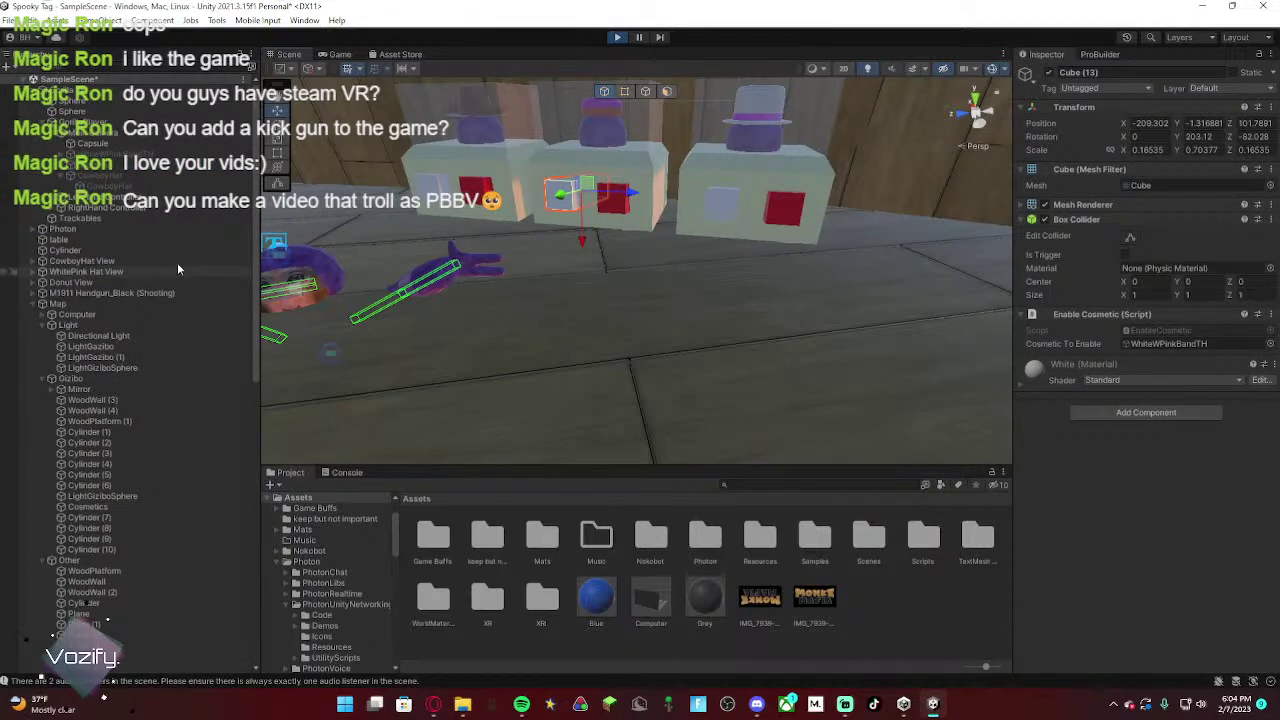
drag(185, 182, 1168, 346)
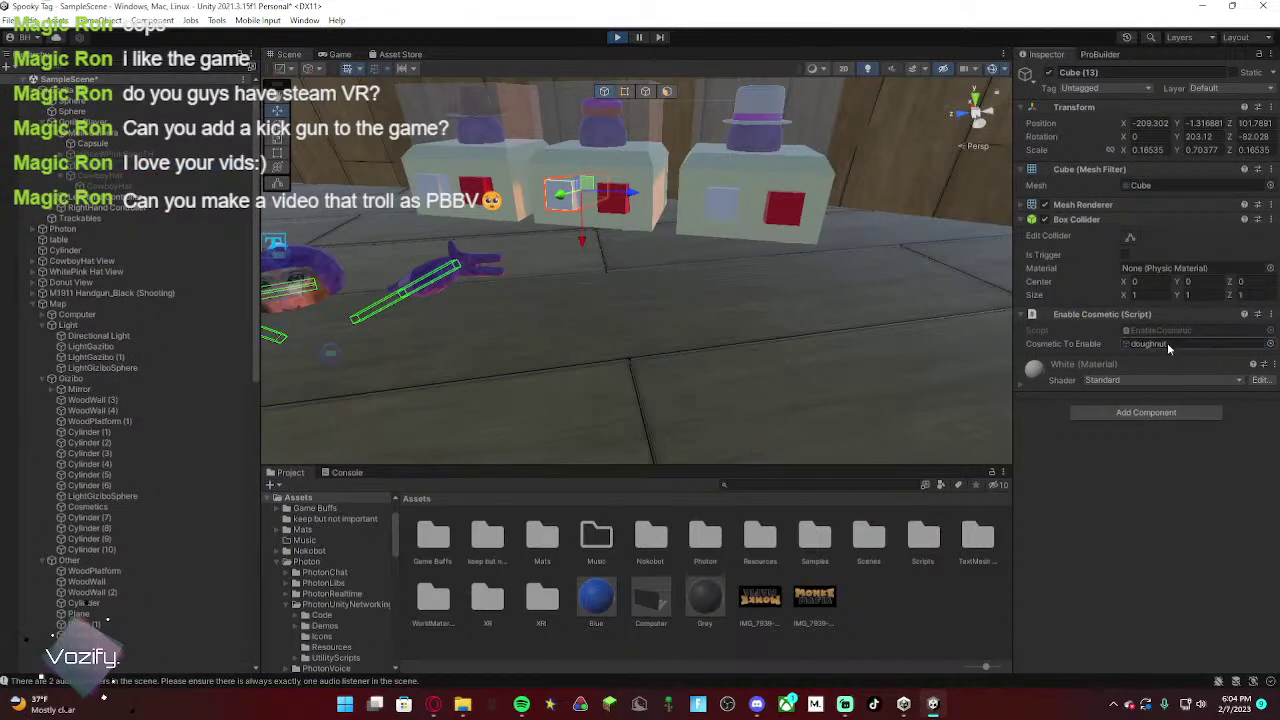
Step: Assign the doughnut as the Cosmetic To Disable on the middle hat stand's red button
click(624, 207)
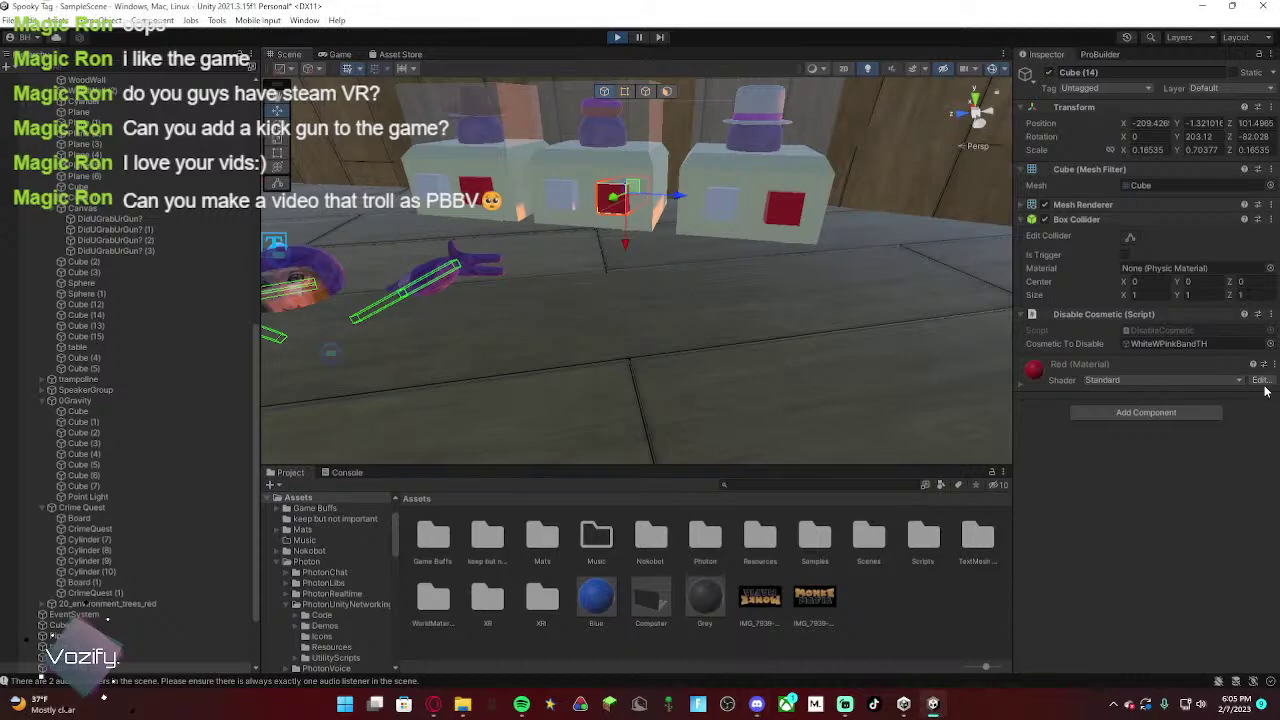
right_drag(660, 345, 605, 311)
alt+drag(785, 280, 894, 279)
right_drag(894, 279, 797, 332)
scroll(160, 388, up, 15)
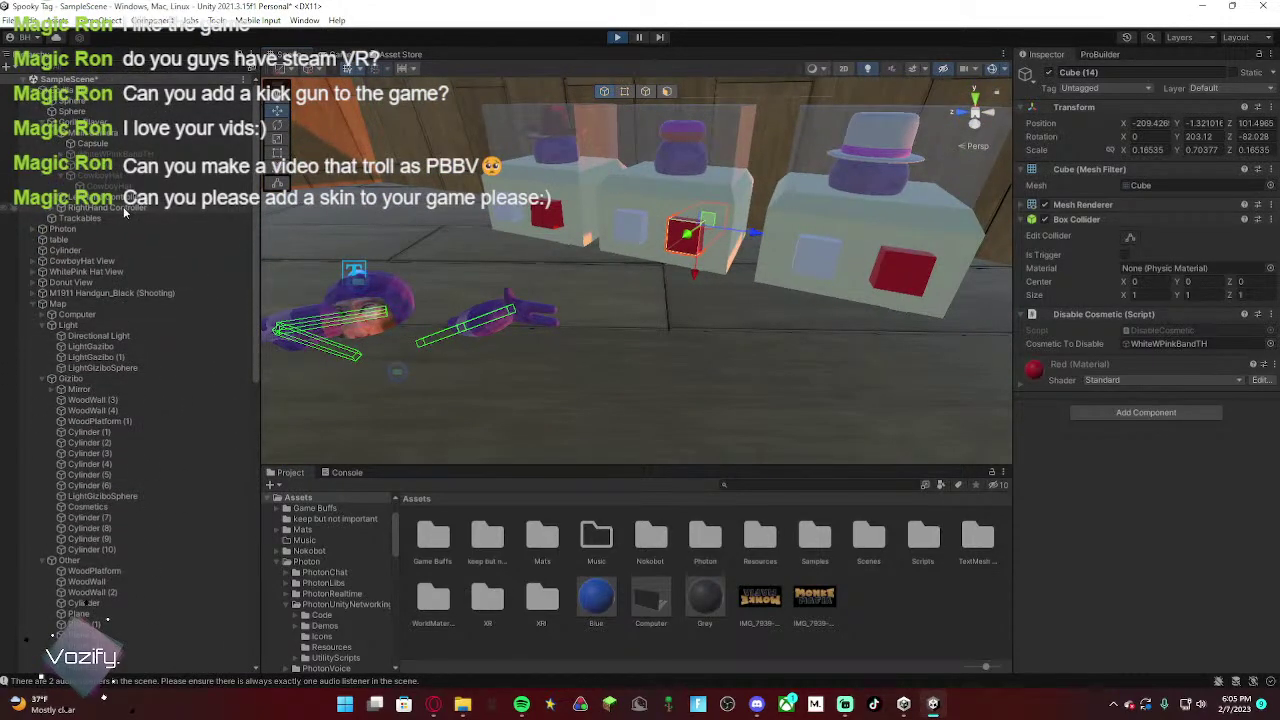
drag(105, 176, 1160, 344)
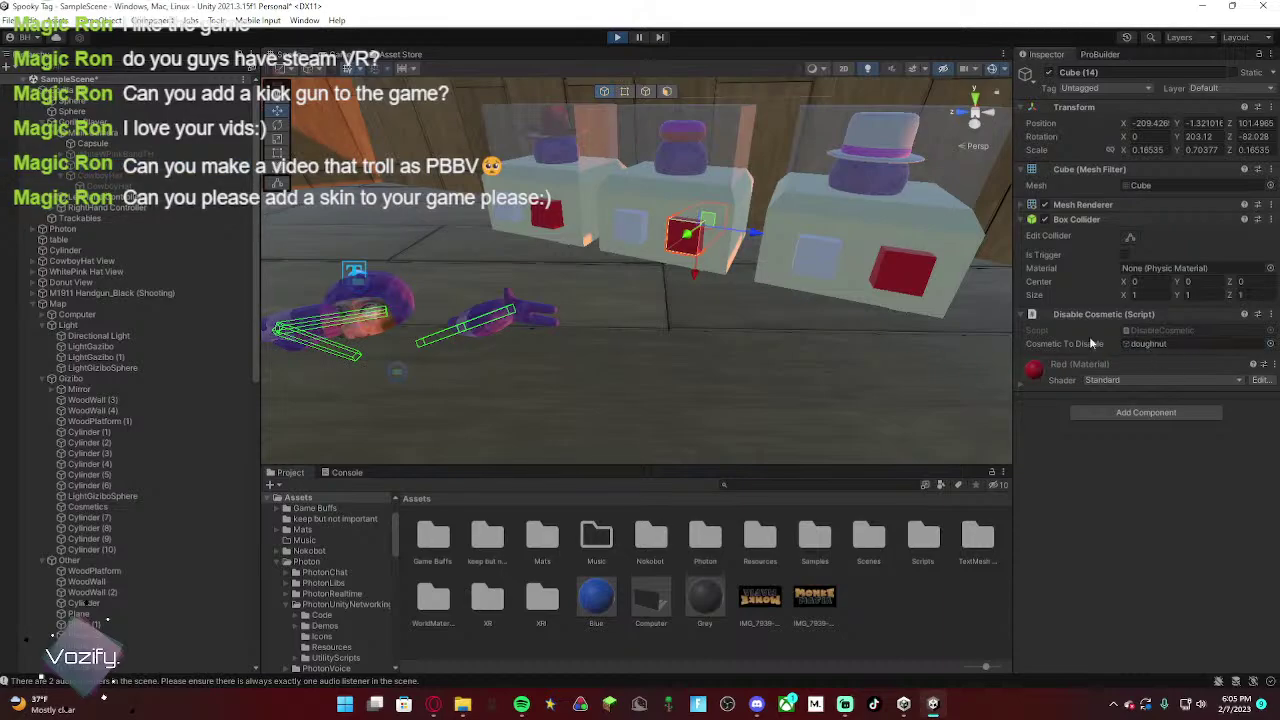
Step: Test the stand buttons by moving the RightHand Controller along them to about X 0.71, Z 1.0, and exit play mode
click(150, 207)
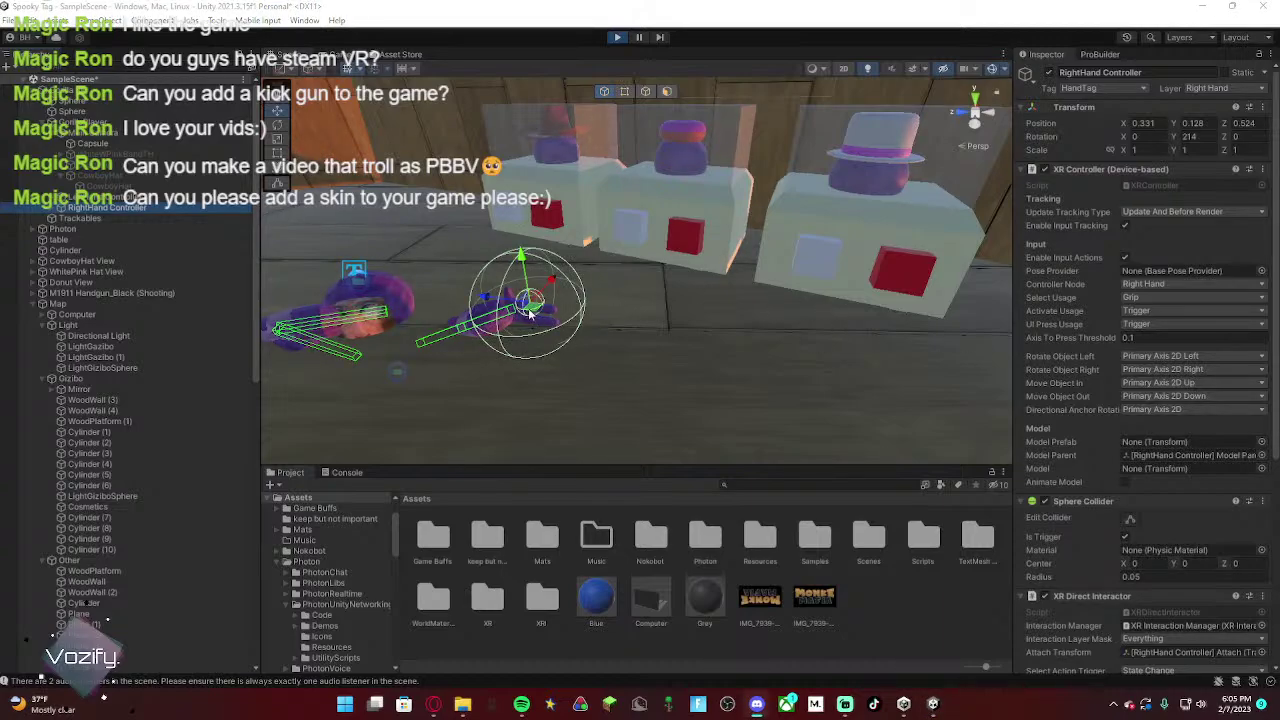
drag(530, 302, 567, 290)
right_drag(567, 290, 594, 328)
key(w)
key(s)
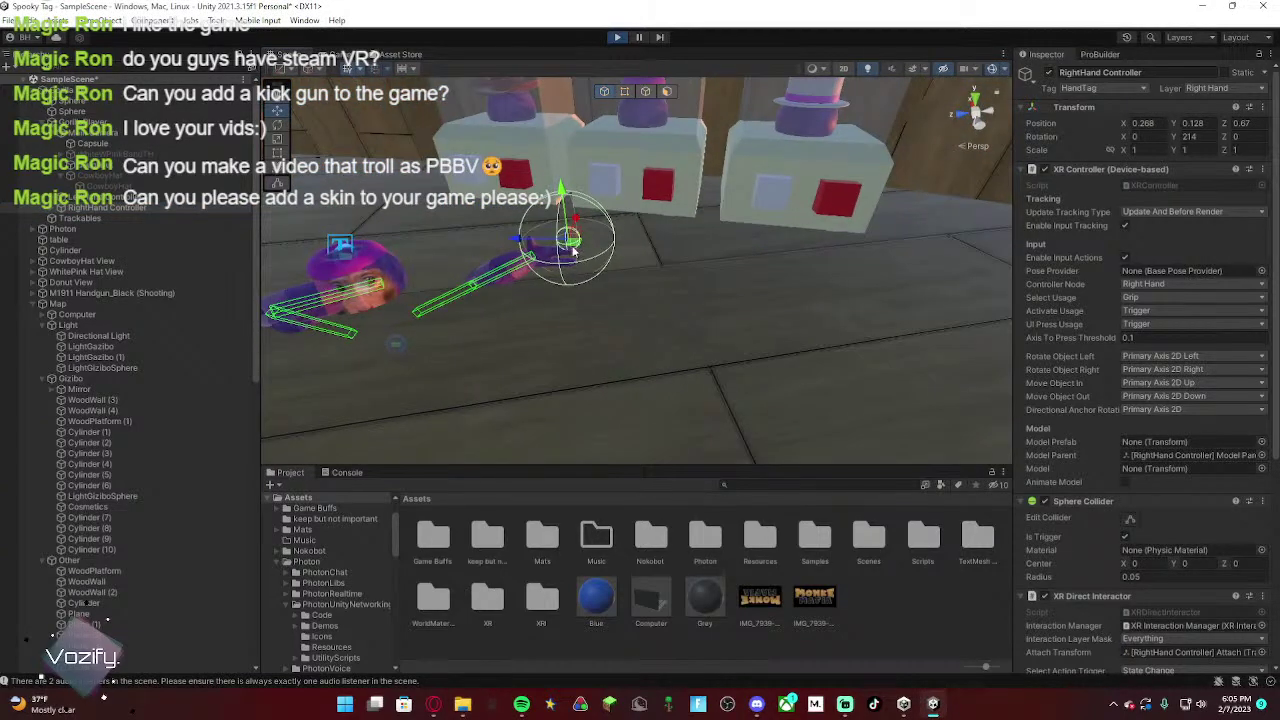
drag(574, 247, 695, 260)
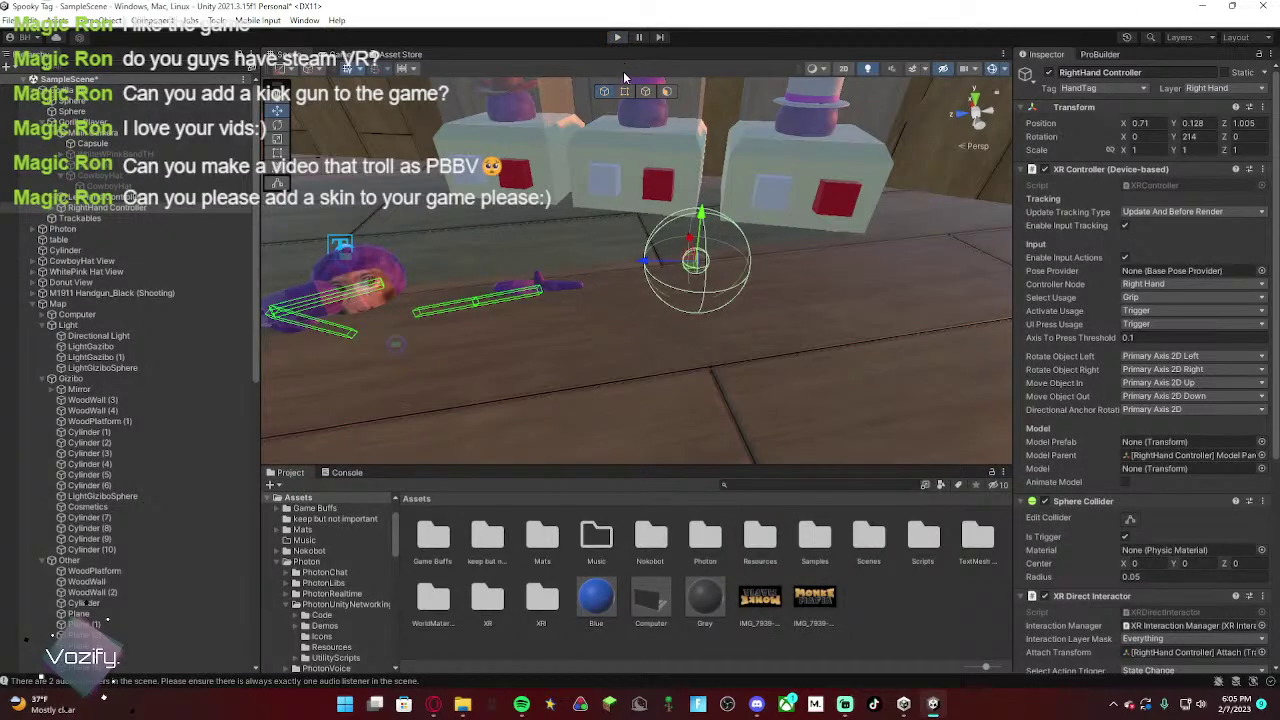
click(619, 38)
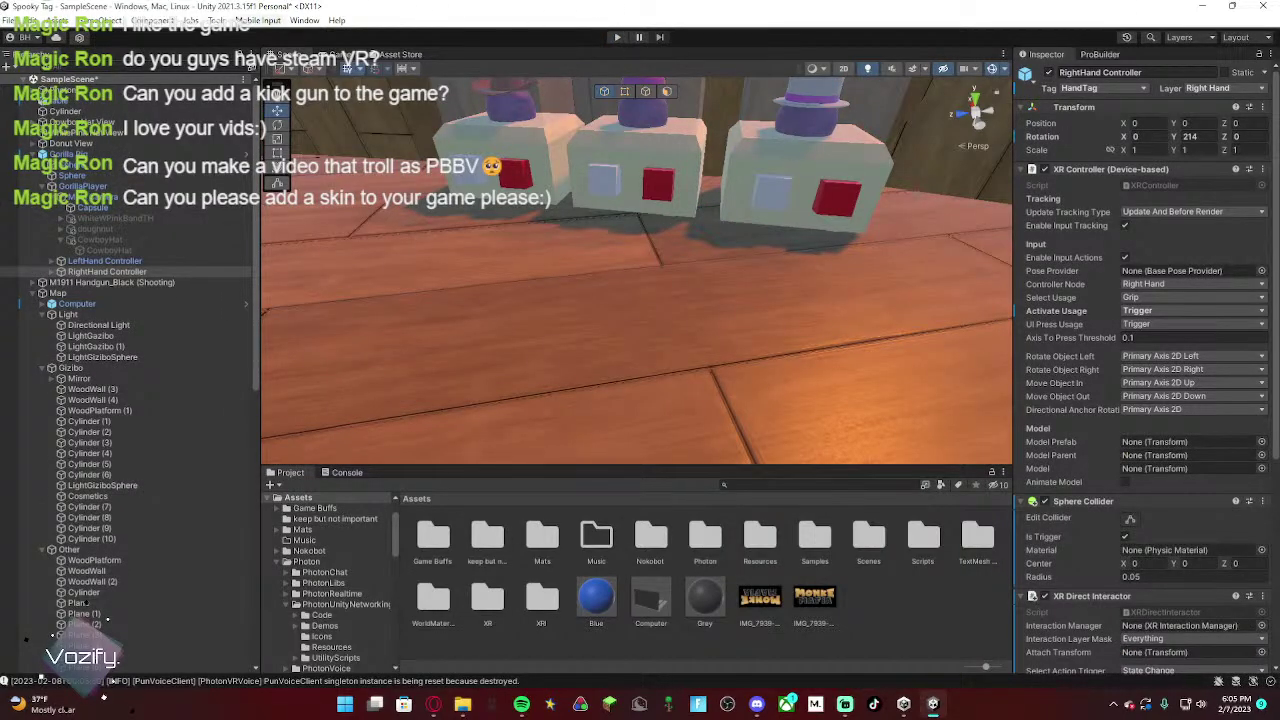
Step: Enable the CowboyHat under GorillaPlayer and raise it to about Y 0.61
right_drag(560, 241, 512, 280)
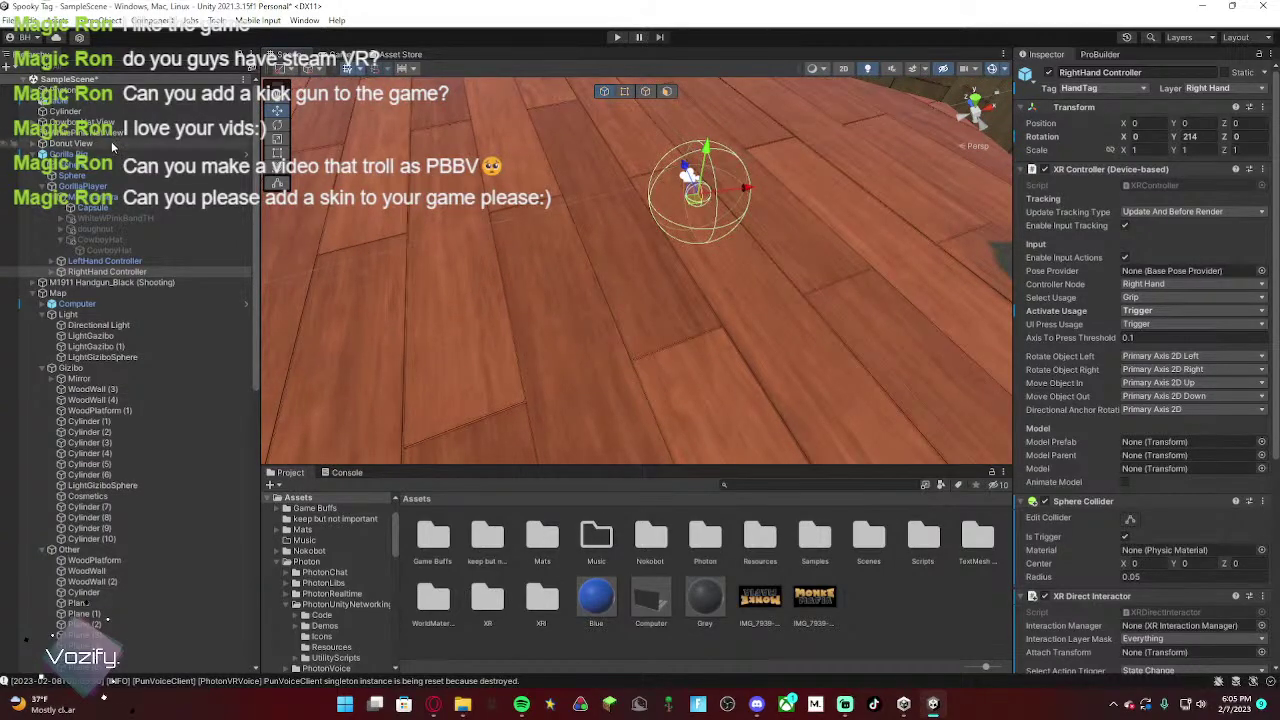
click(125, 241)
click(61, 241)
right_drag(606, 196, 673, 131)
scroll(672, 131, down, 1)
click(1048, 72)
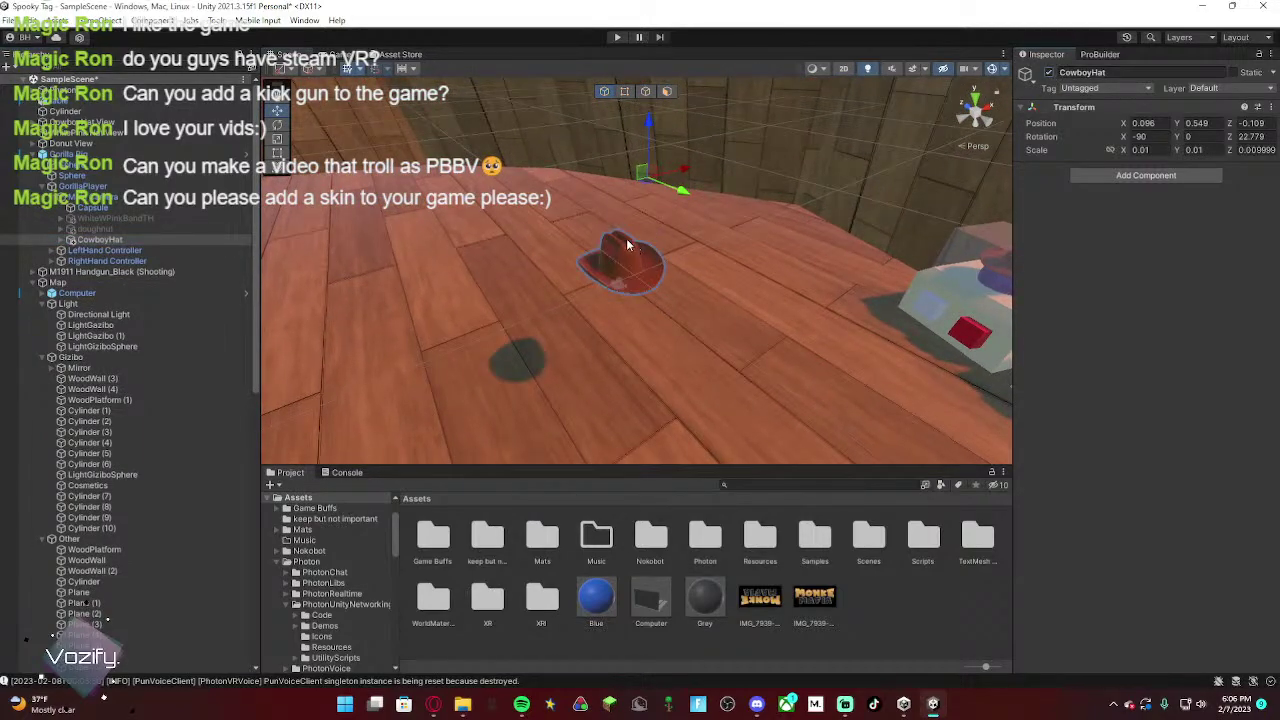
drag(647, 141, 647, 125)
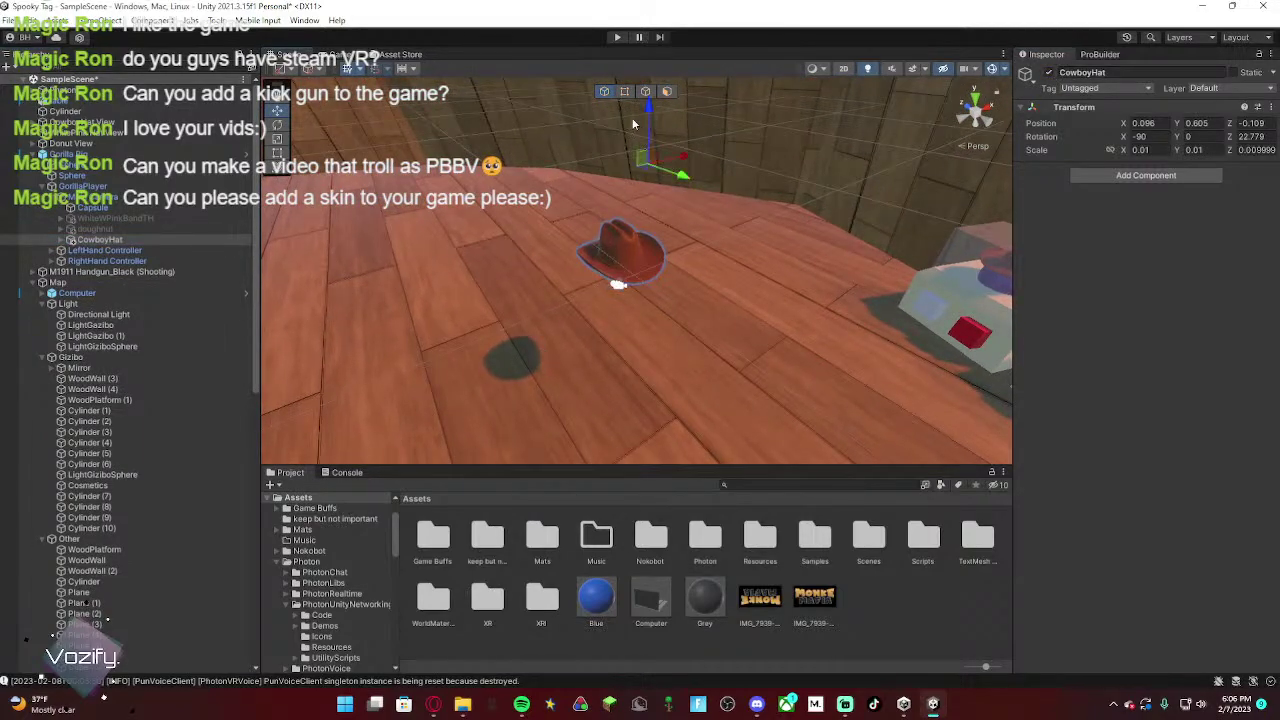
Step: Raise the CowboyHat a little further to about Y 0.634 and disable it
click(277, 140)
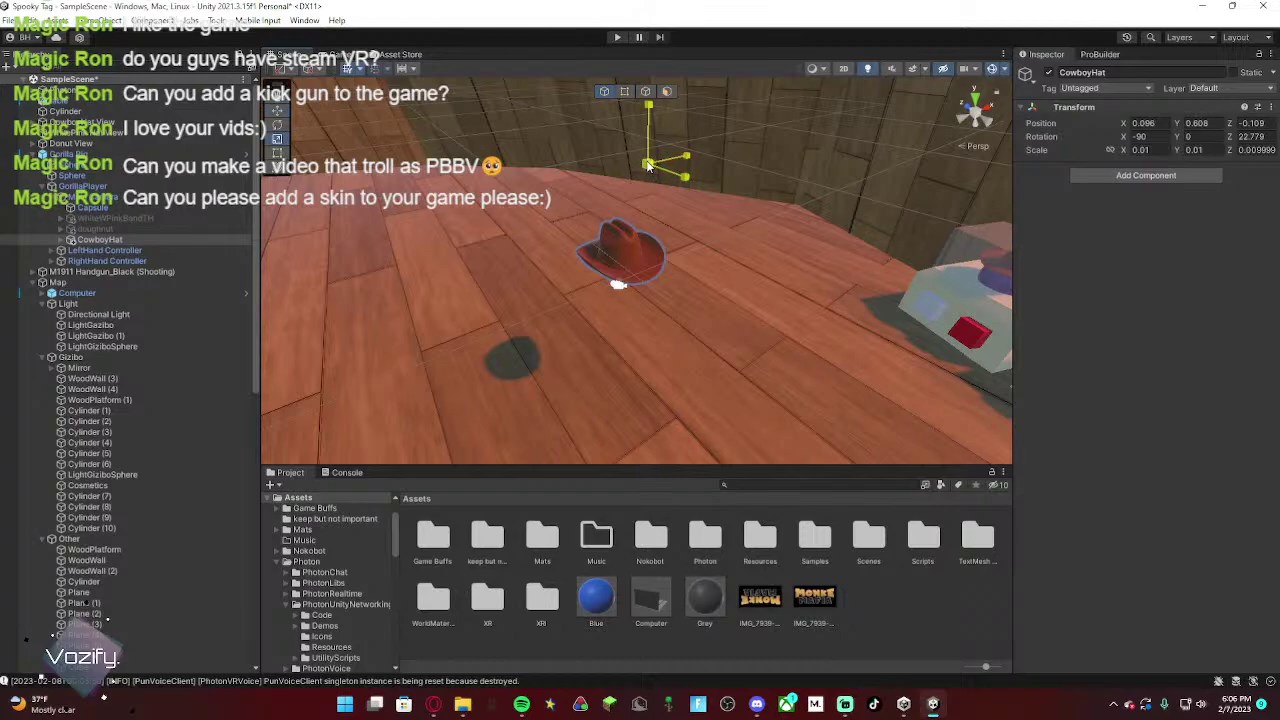
drag(648, 166, 647, 166)
click(277, 111)
drag(649, 110, 649, 103)
click(100, 229)
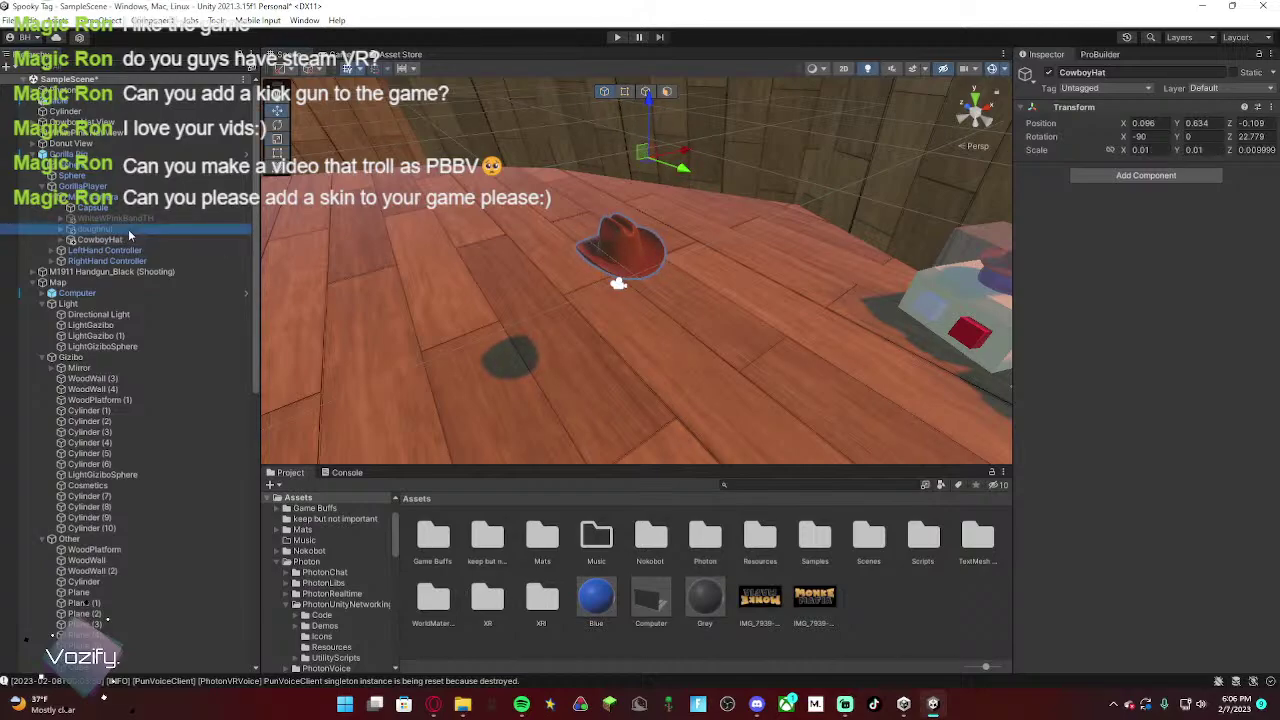
click(121, 242)
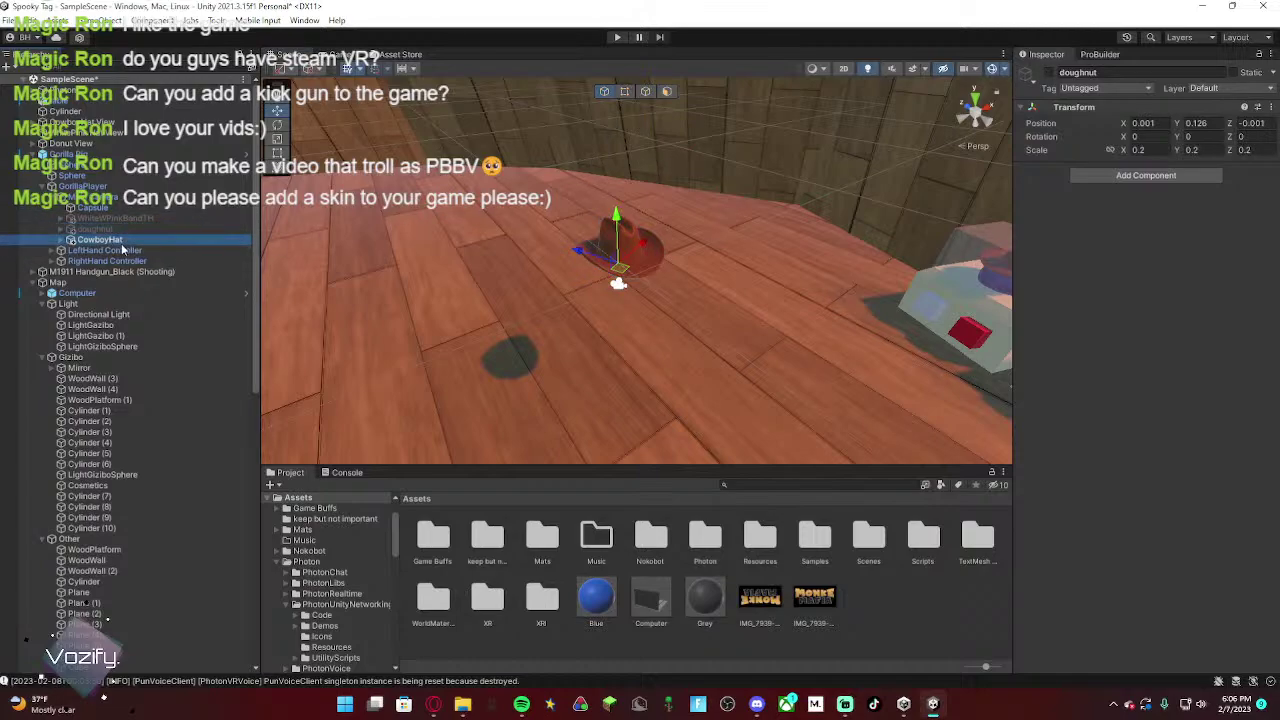
click(1050, 76)
Step: Enable the player's doughnut cosmetic and raise it to about Y 0.196
key(Up)
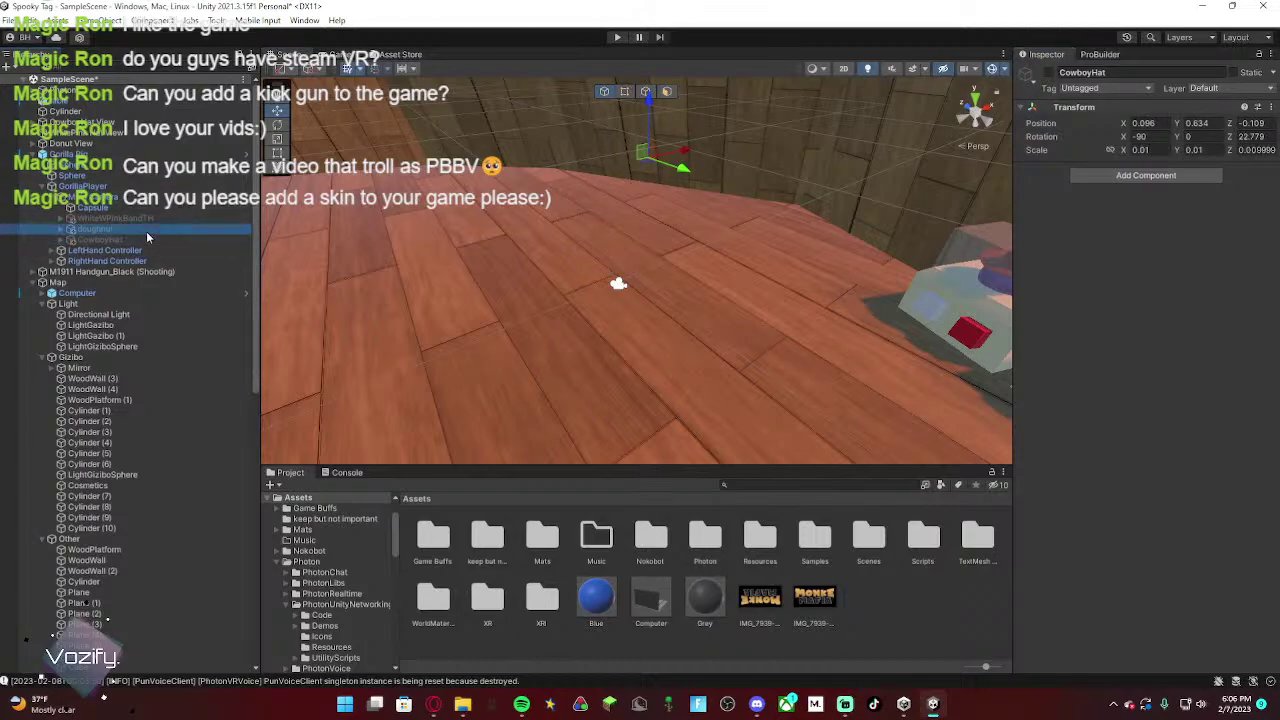
click(1048, 73)
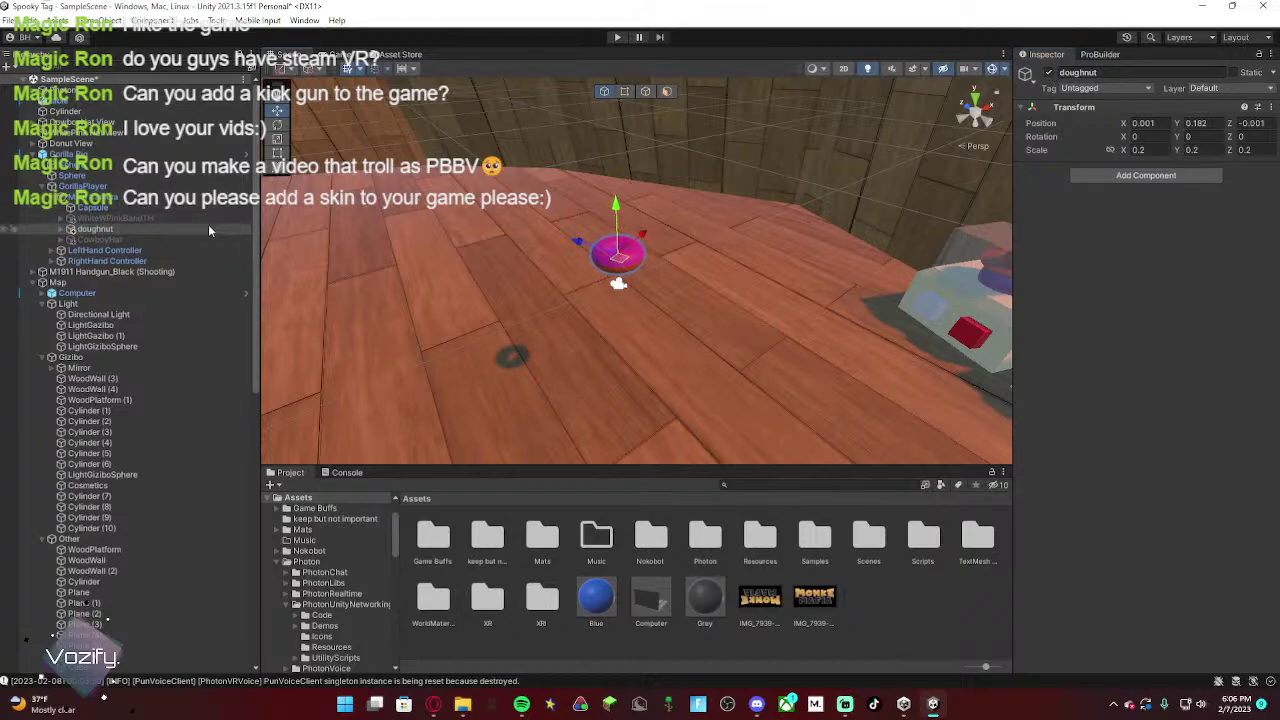
drag(615, 203, 615, 200)
Step: Enable the WhiteWPinkBandTH hat on the player and disable the doughnut
click(121, 220)
click(1048, 73)
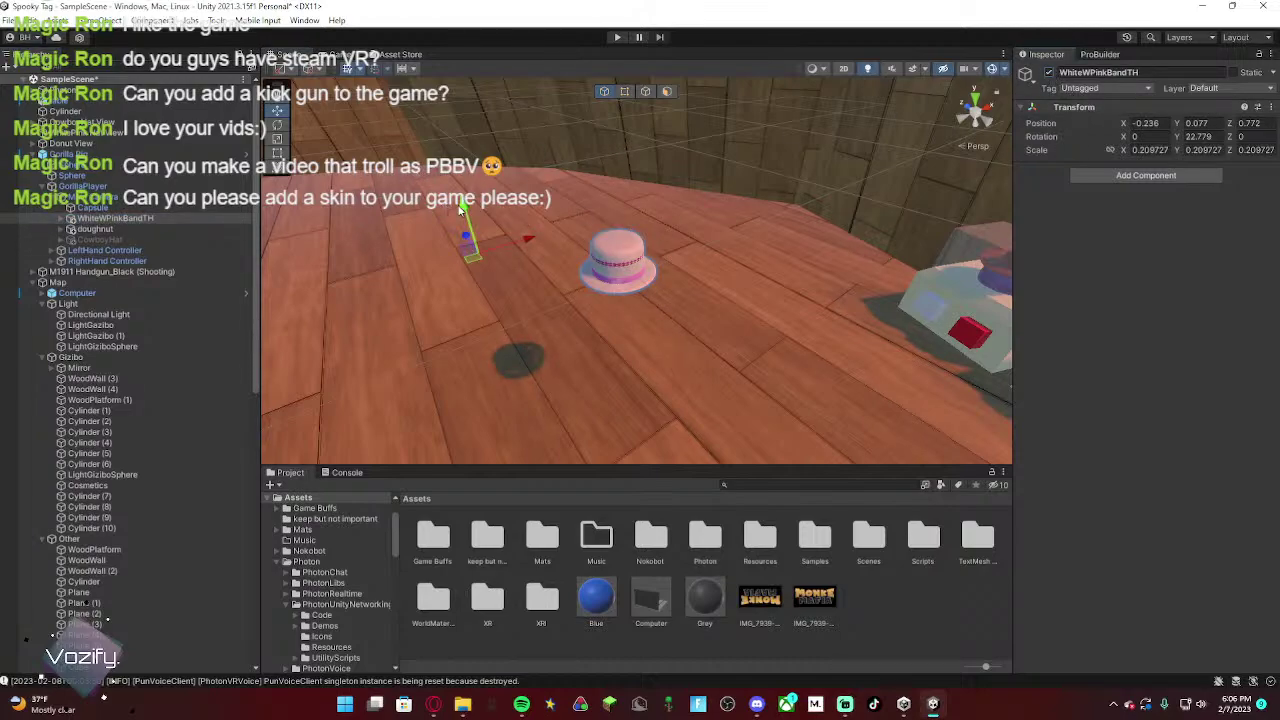
click(169, 229)
click(1047, 73)
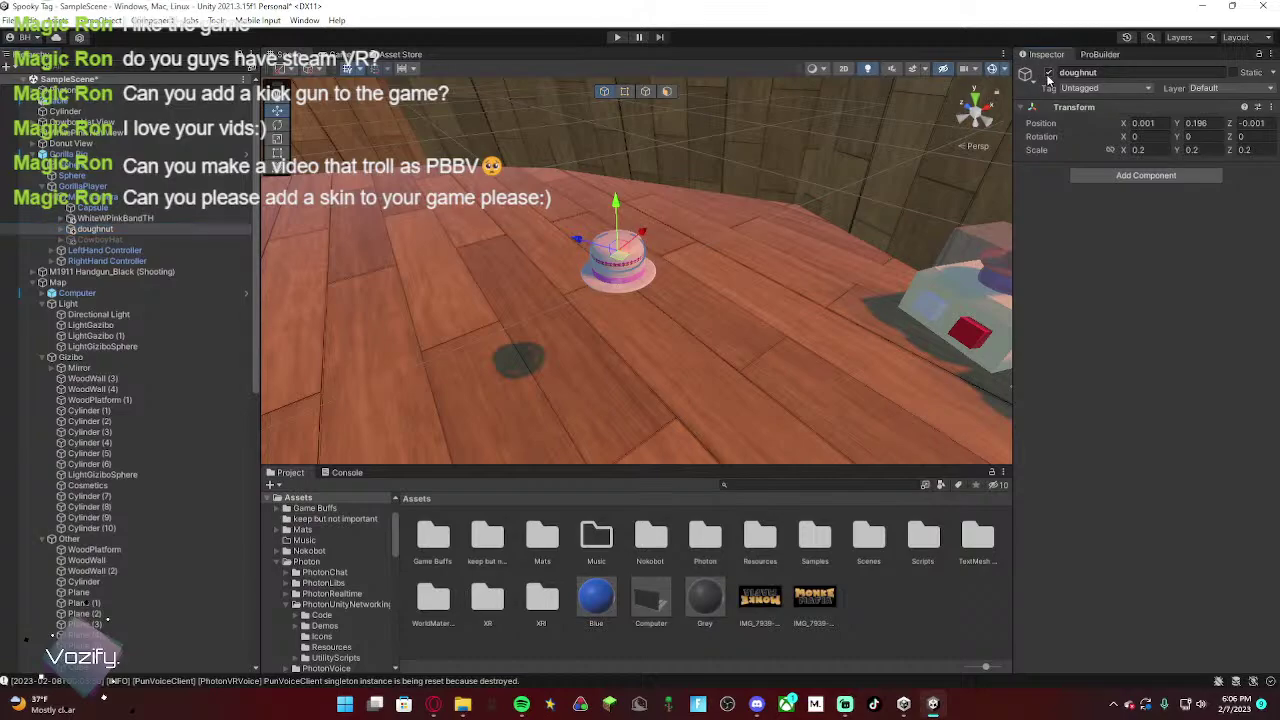
Step: Raise the WhiteWPinkBandTH hat to about Y 0.115 and disable it
click(204, 217)
drag(451, 229, 471, 205)
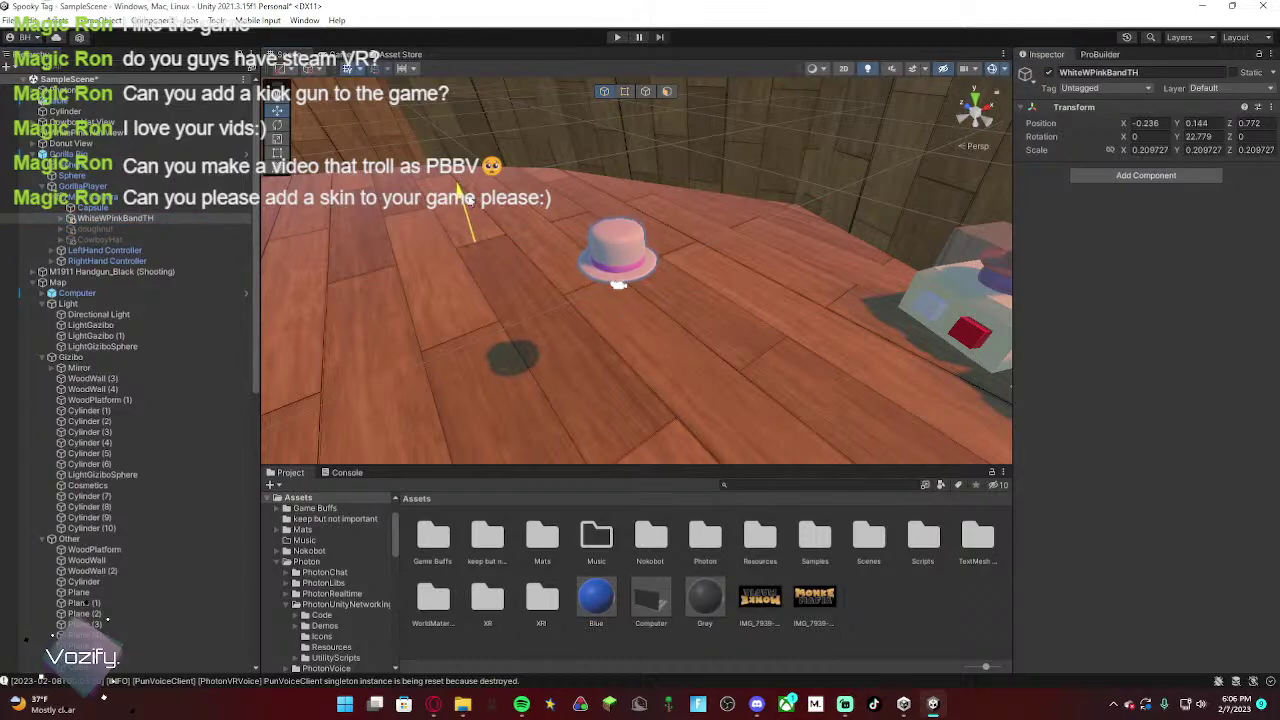
right_drag(773, 201, 550, 157)
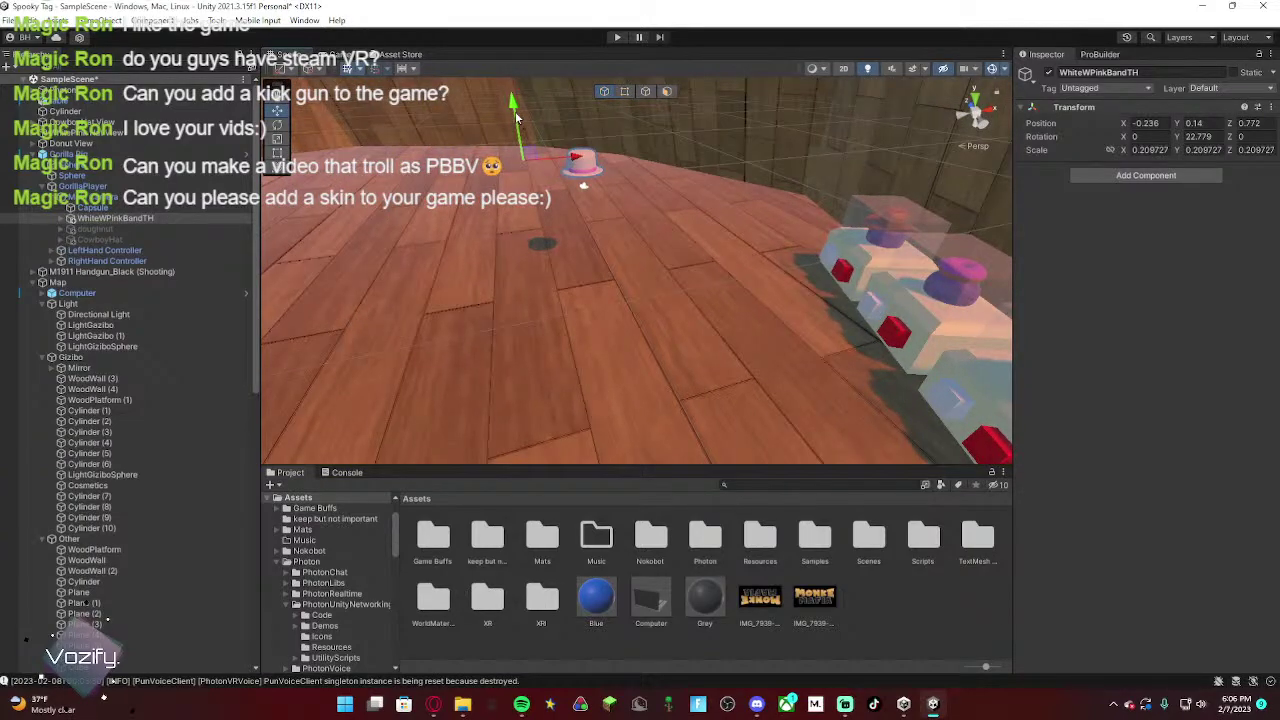
drag(514, 107, 513, 113)
right_drag(556, 135, 625, 75)
click(847, 238)
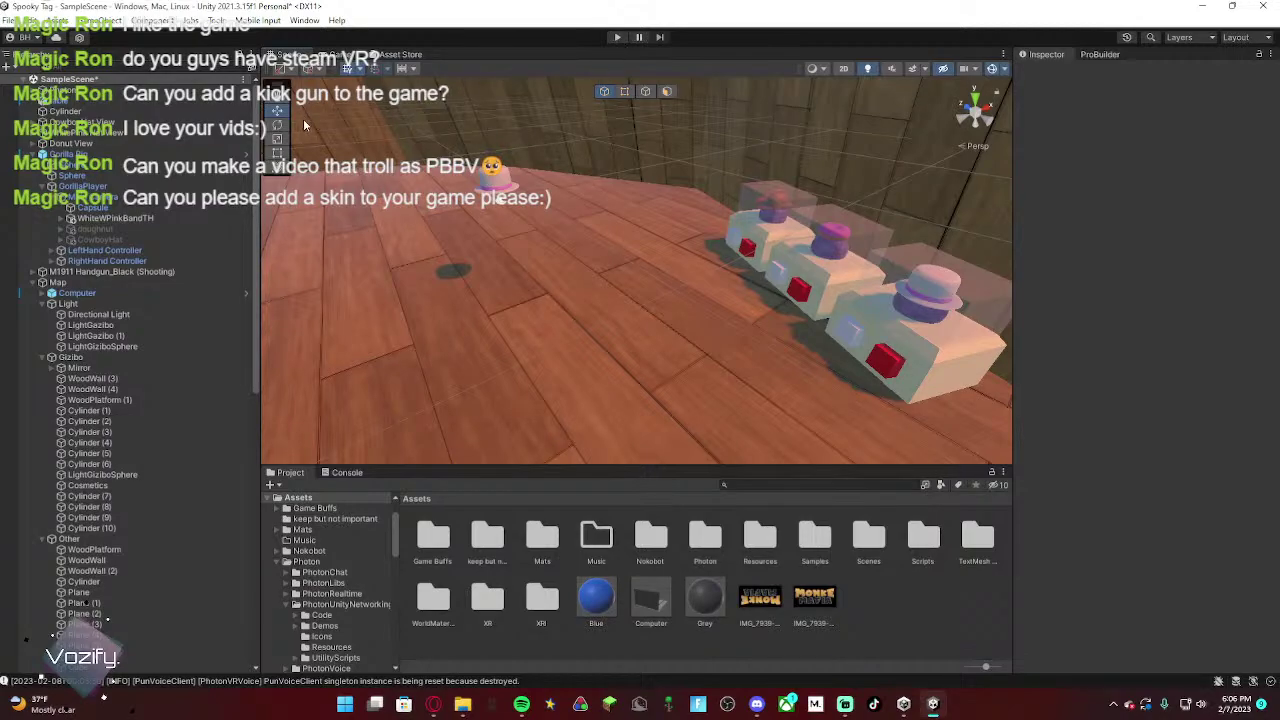
click(477, 176)
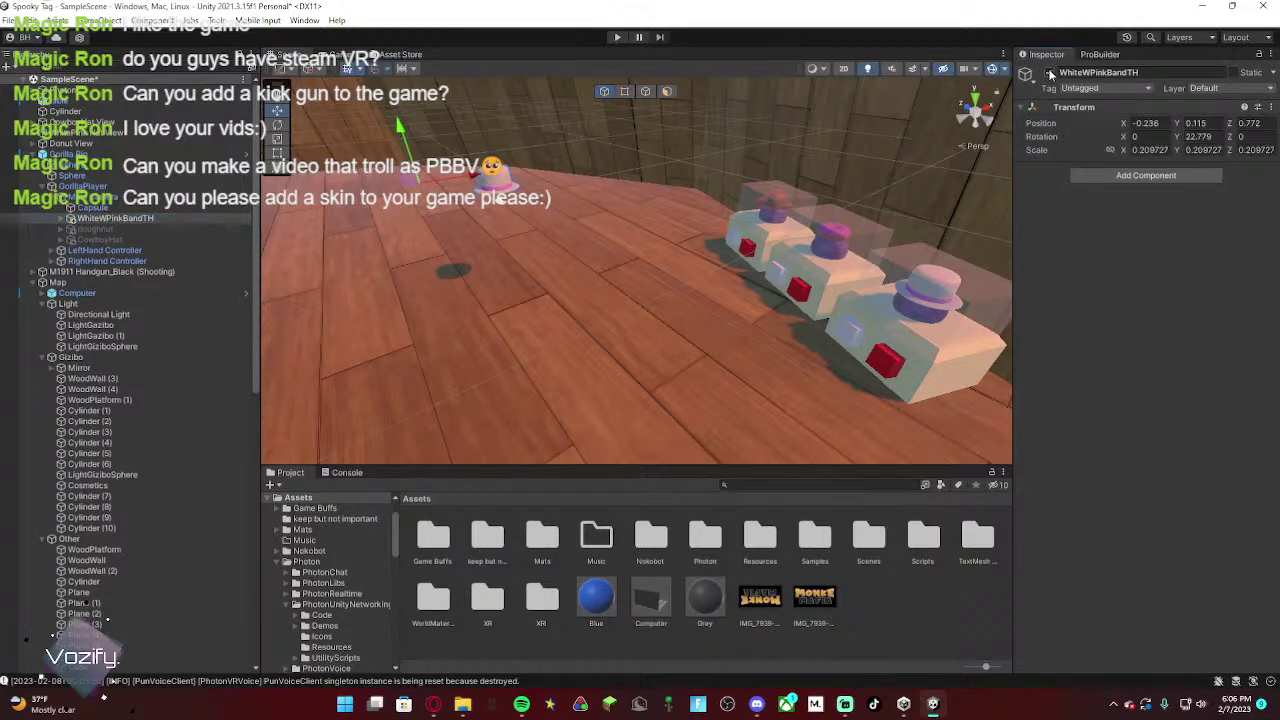
Step: Play-test the scene, viewing the player rig beside the hat stands, and exit play mode
click(617, 37)
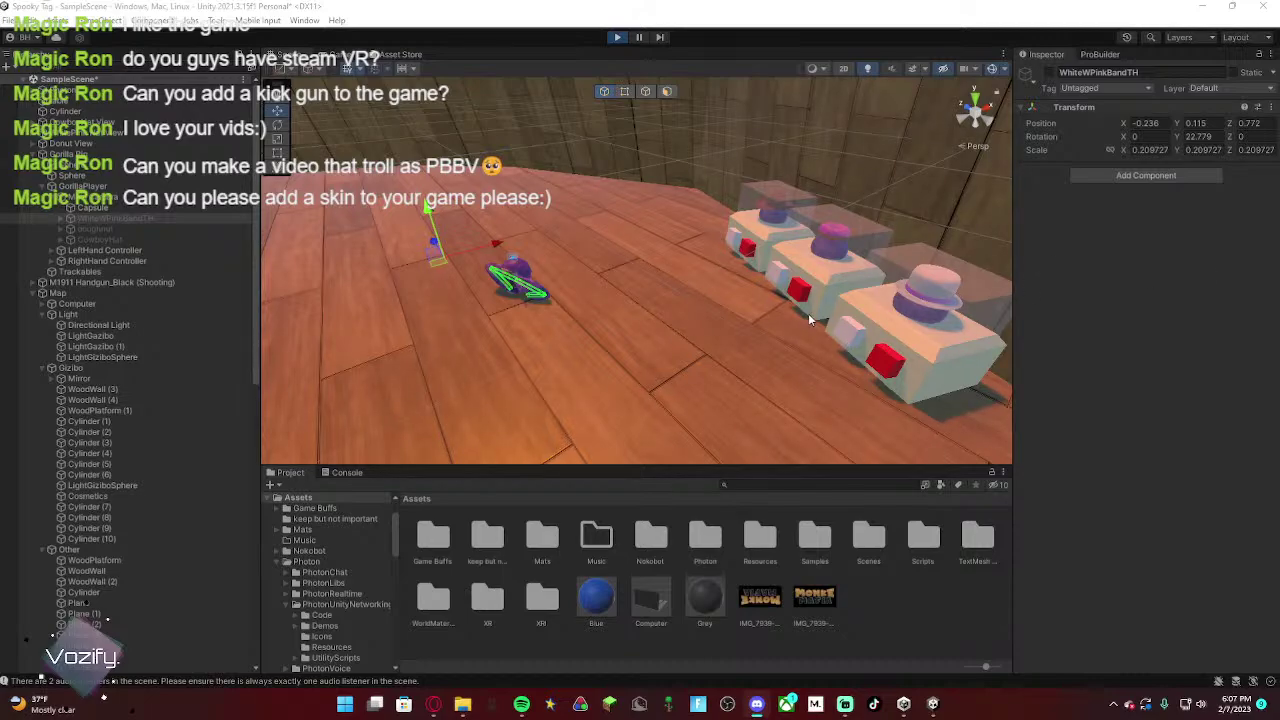
right_drag(450, 324, 456, 256)
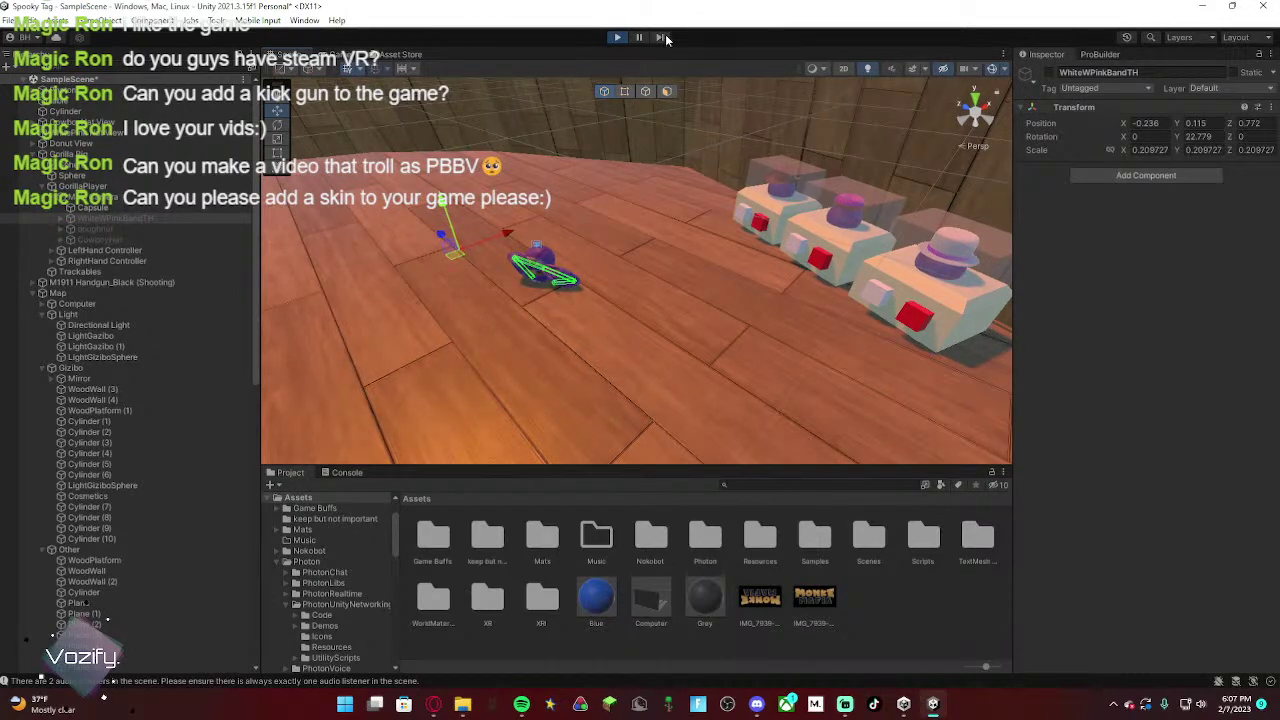
click(618, 37)
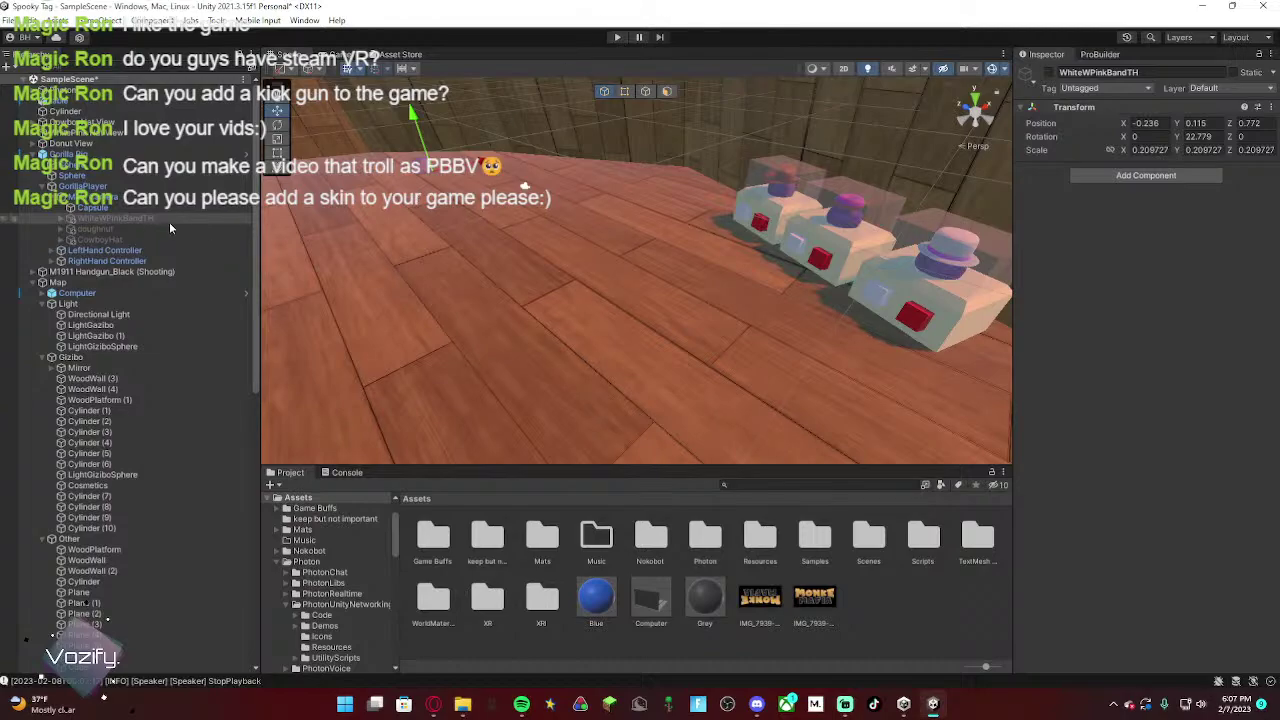
Step: Restart the play test with the RightHand Controller selected
click(140, 219)
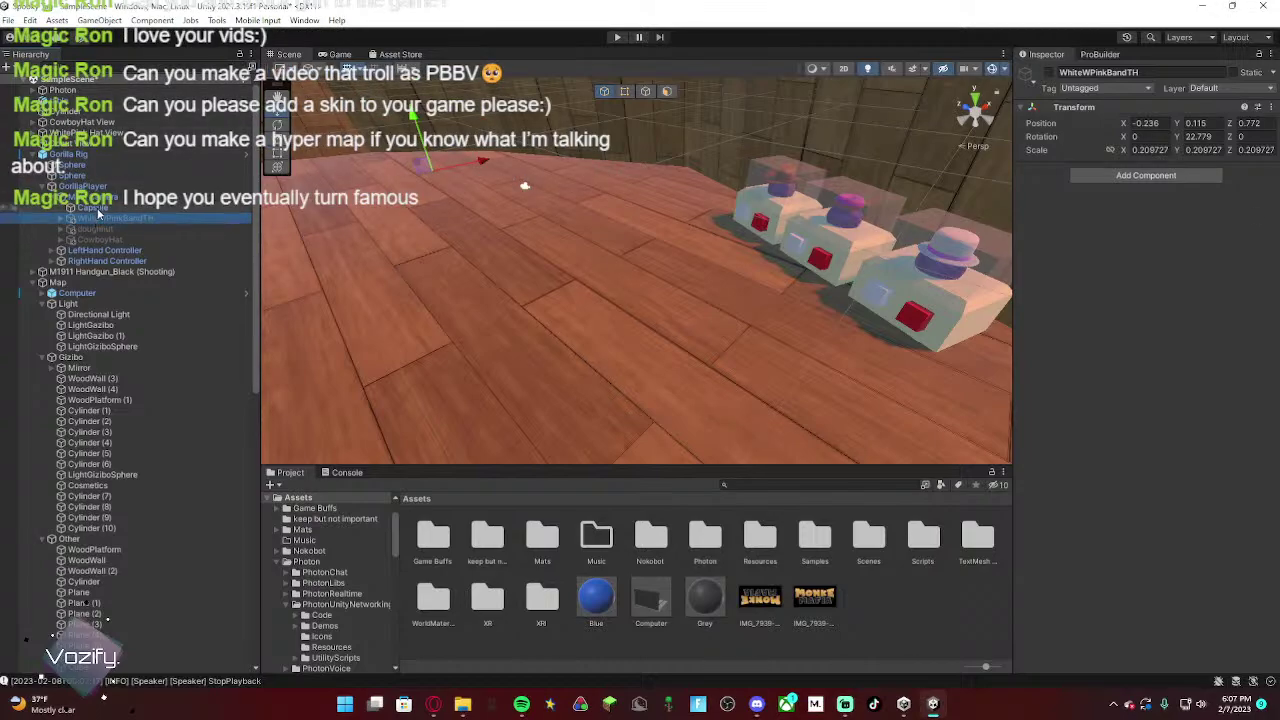
click(113, 261)
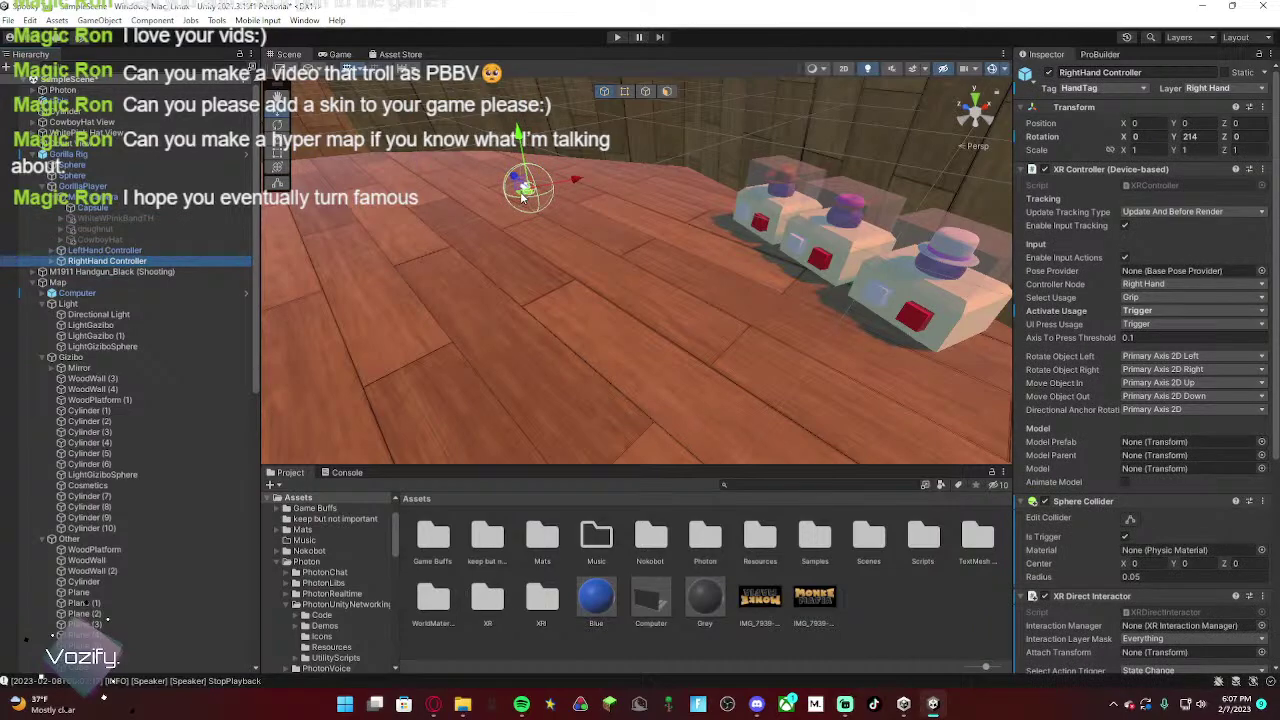
key(ctrl+z)
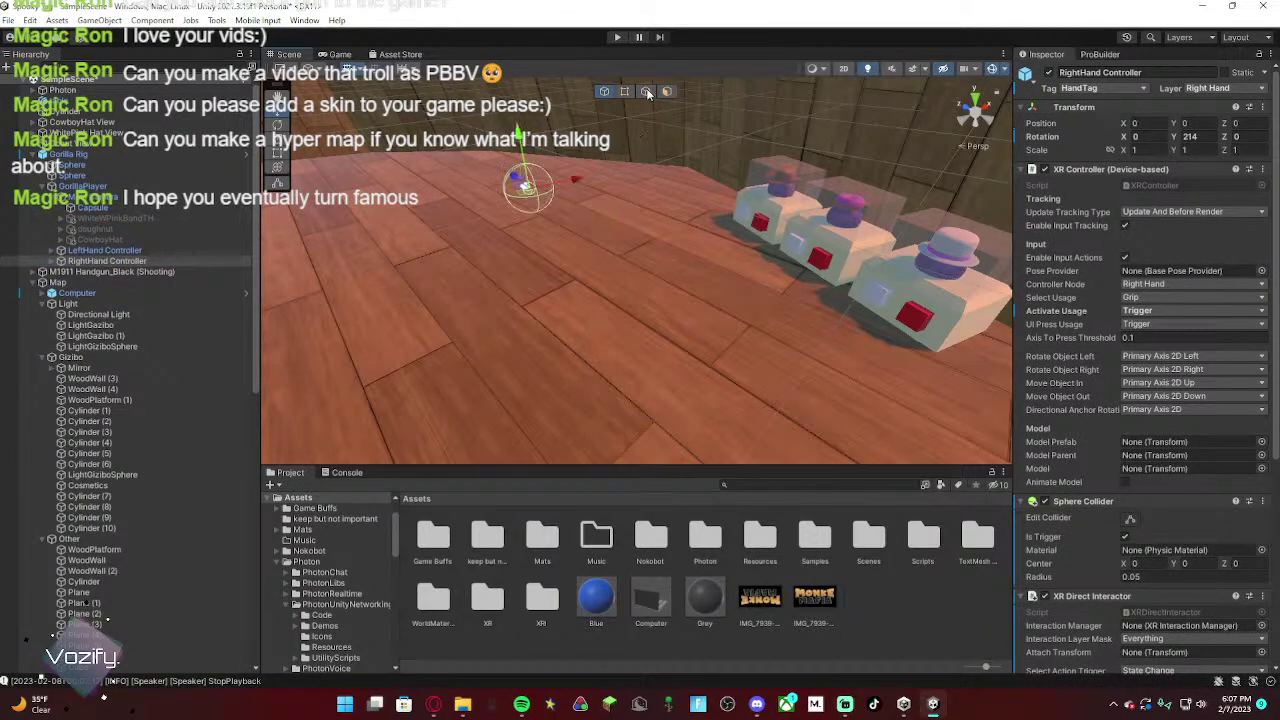
click(616, 38)
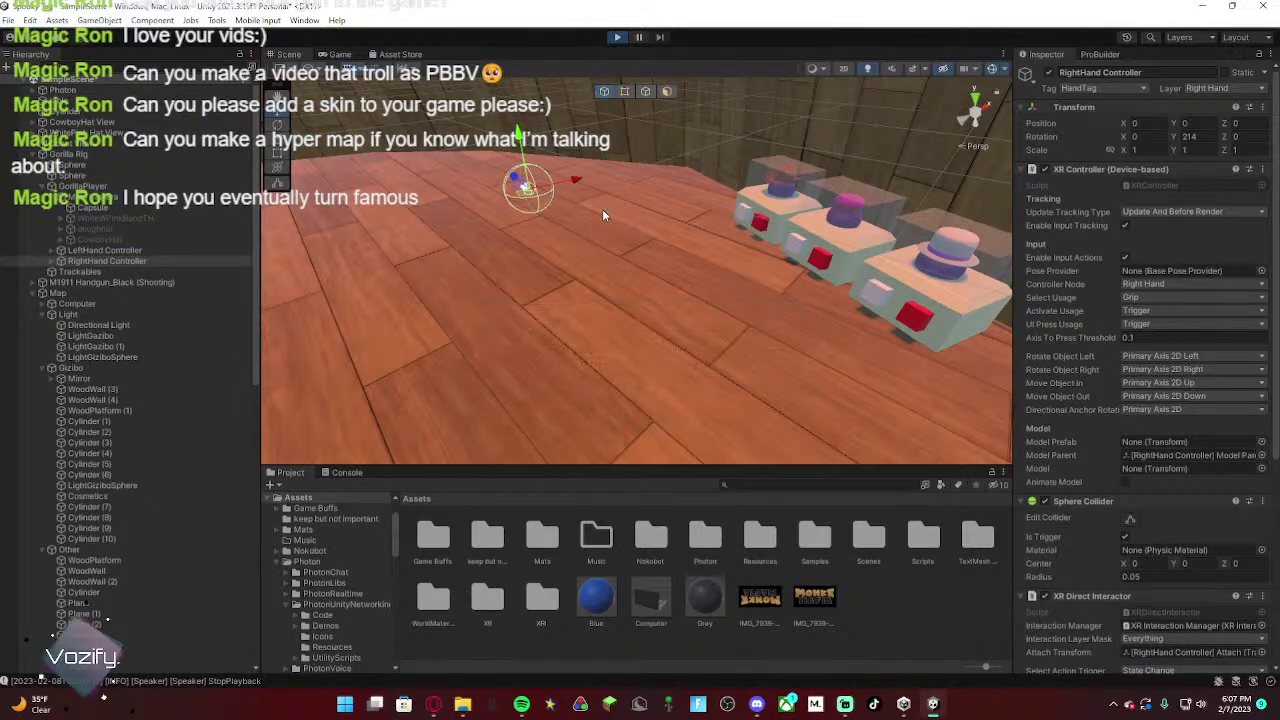
Step: Try to save the scene during play mode
click(8, 20)
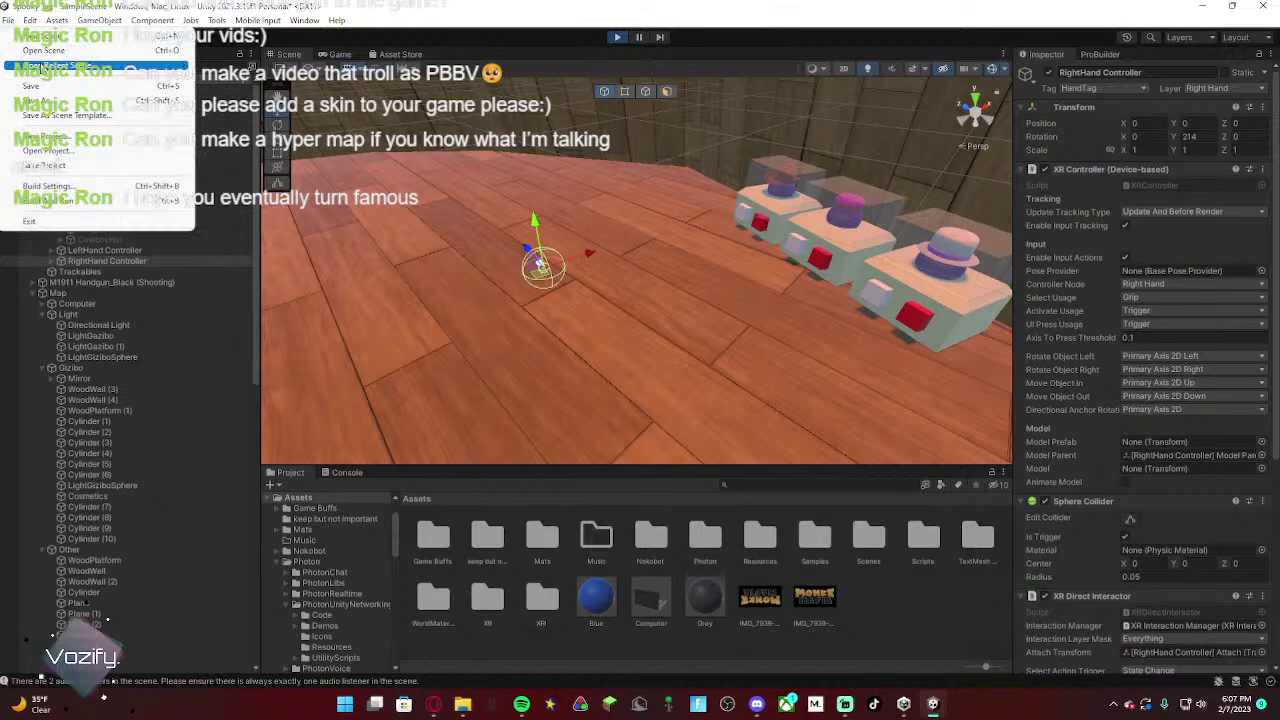
click(46, 87)
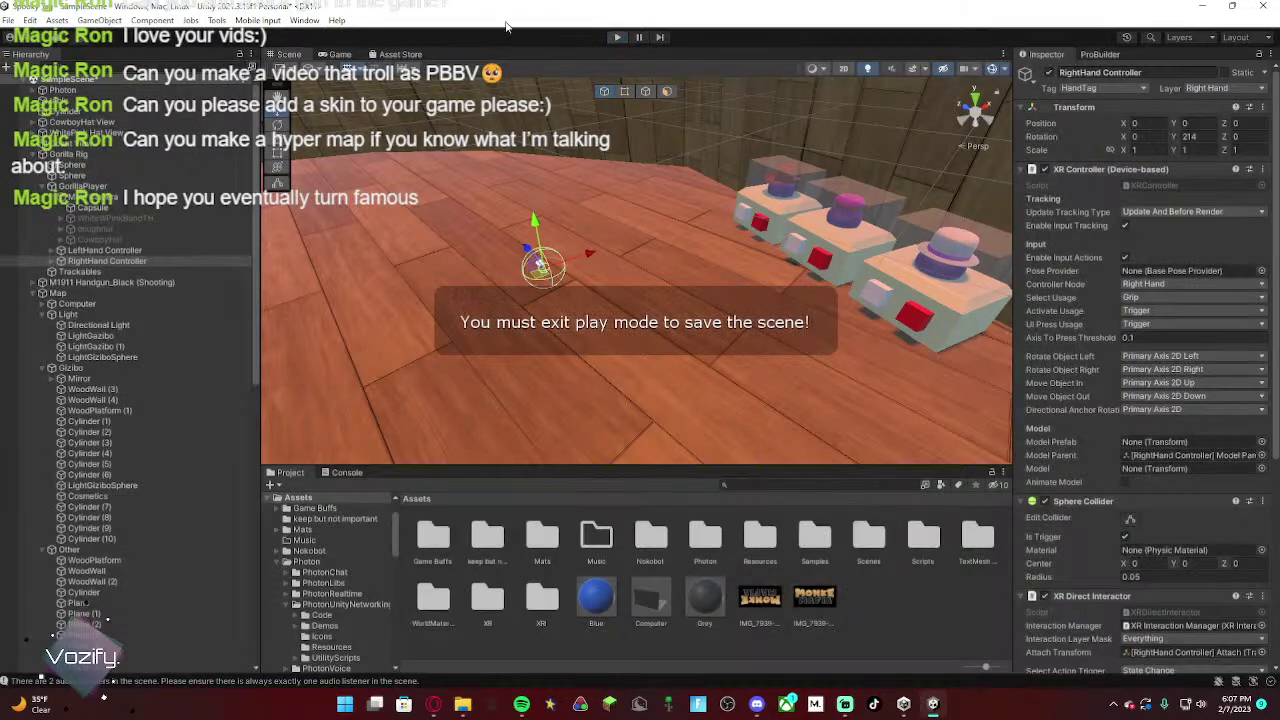
Step: Exit play mode and save the scene, undoing the trial move of the RightHand Controller
click(8, 20)
click(46, 100)
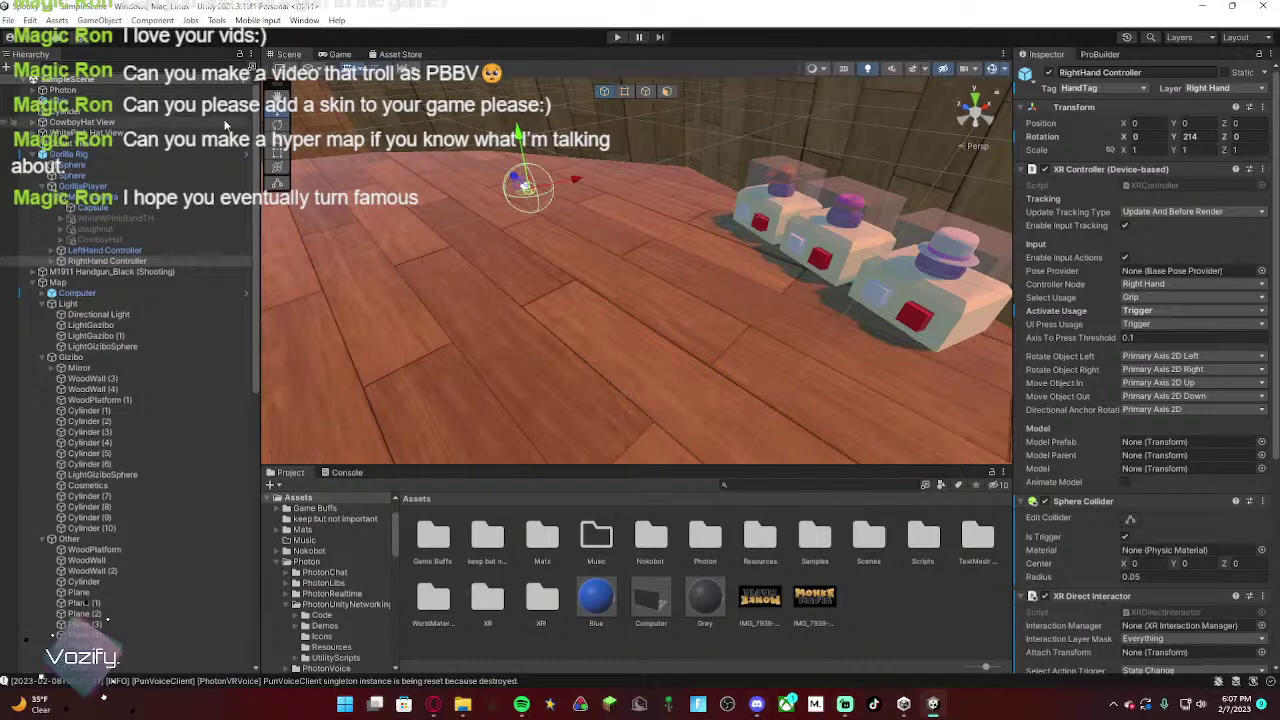
drag(525, 198, 702, 227)
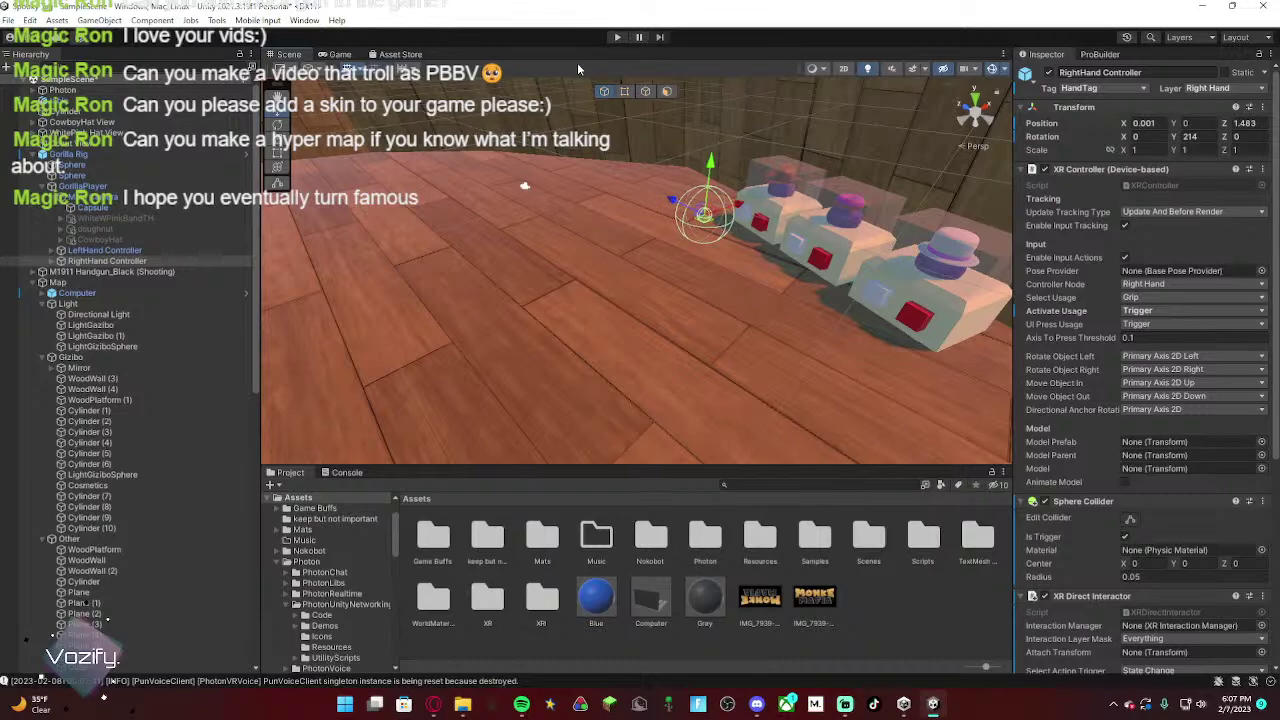
key(ctrl+z)
Step: Restart the play test and move the RightHand Controller to about X -0.845, Z 0.939 to try the cowboy hat stand
click(617, 36)
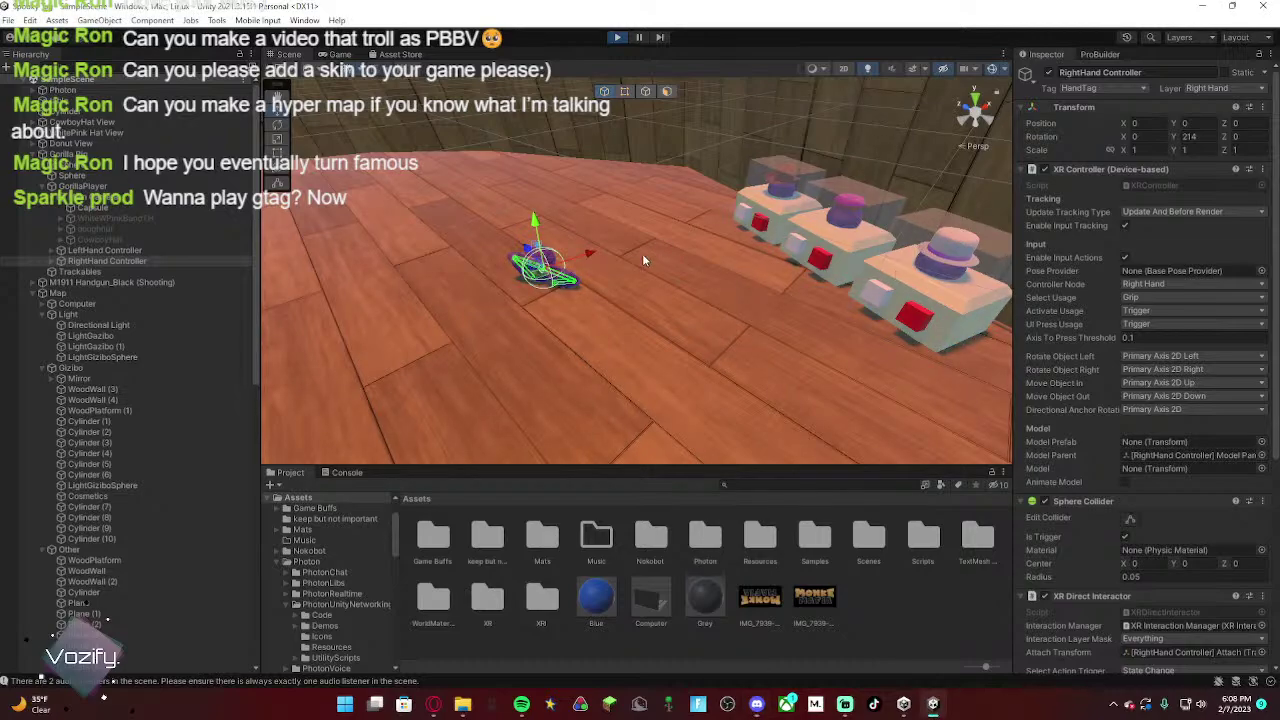
drag(540, 275, 656, 255)
key(w)
right_drag(656, 255, 744, 192)
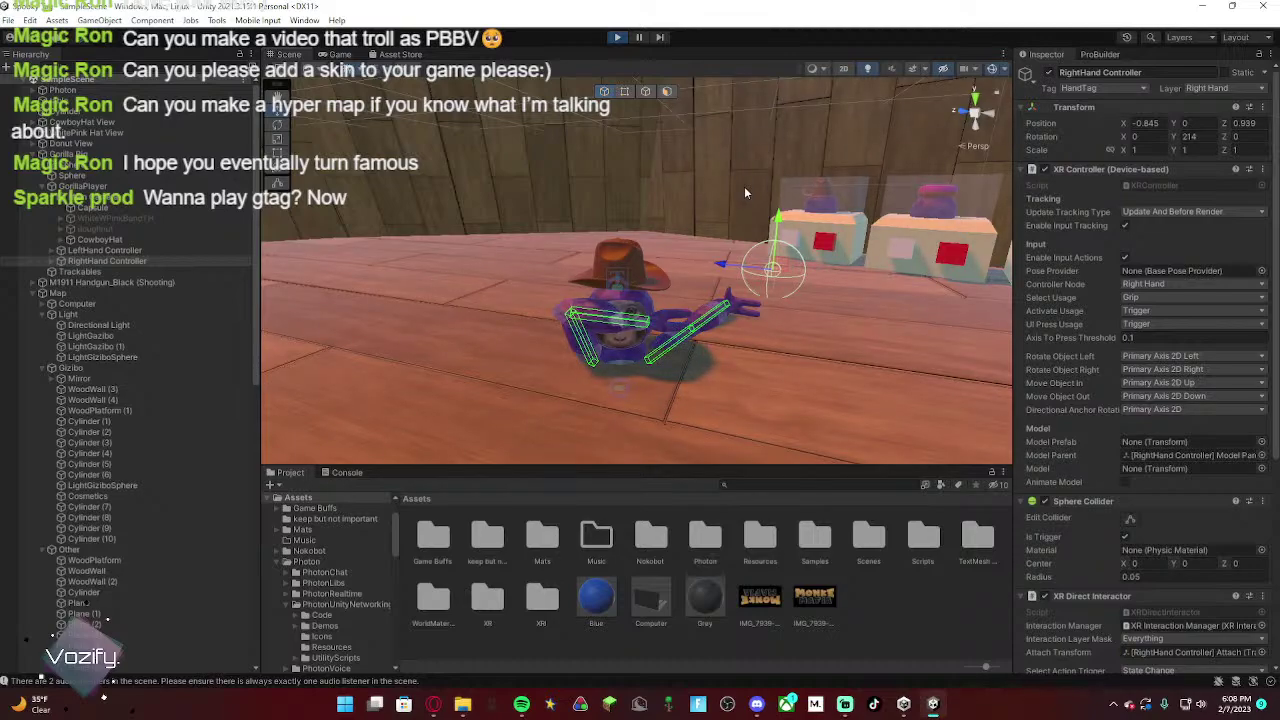
right_drag(598, 318, 678, 340)
key(d)
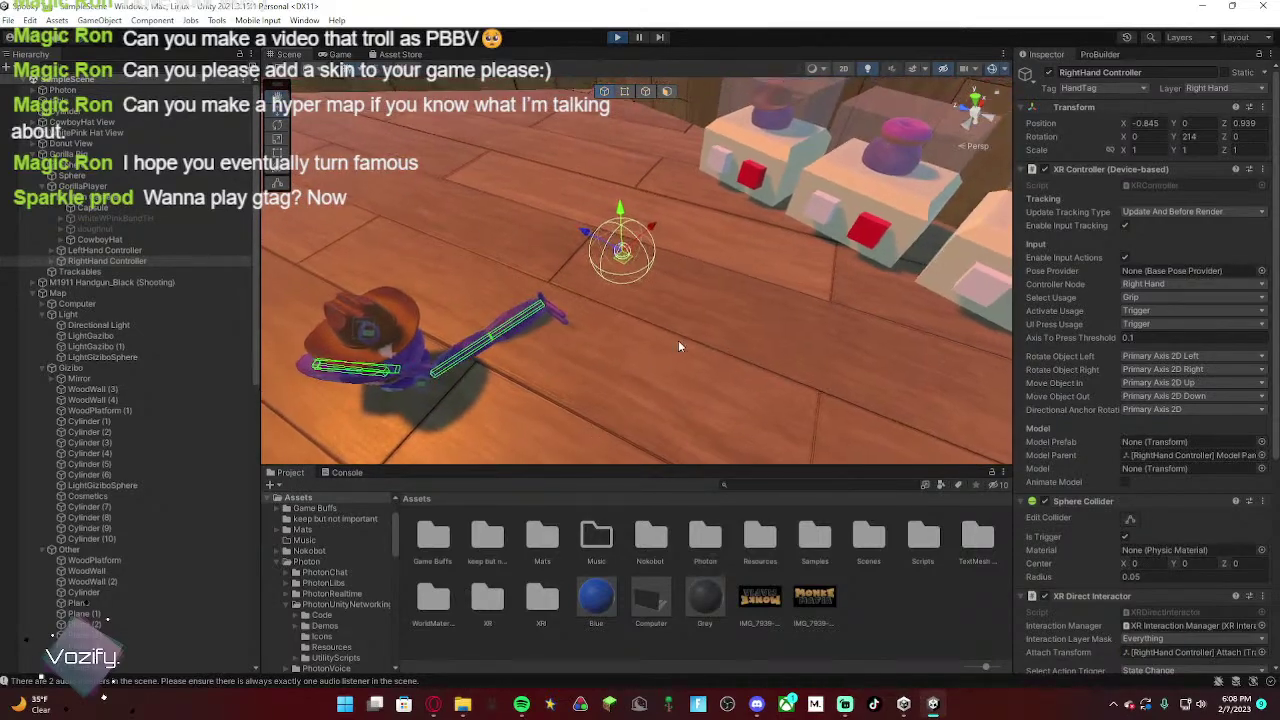
Step: Move the RightHand Controller to about X -0.765, Z 1.523 to try the middle stand's enable button
drag(621, 272, 723, 274)
right_drag(723, 274, 745, 195)
key(w)
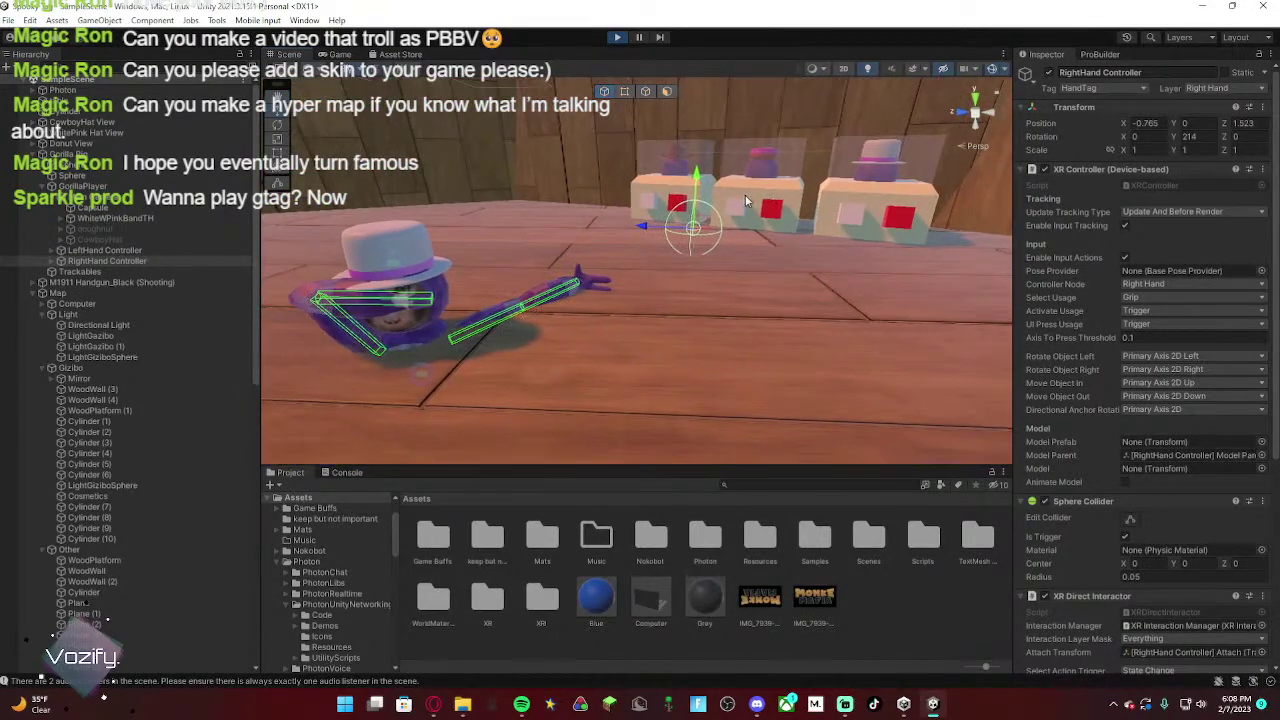
Step: Inspect the objects around the hat stands and the player in the running scene
click(736, 210)
right_drag(871, 232, 662, 227)
key(s)
click(649, 215)
click(392, 208)
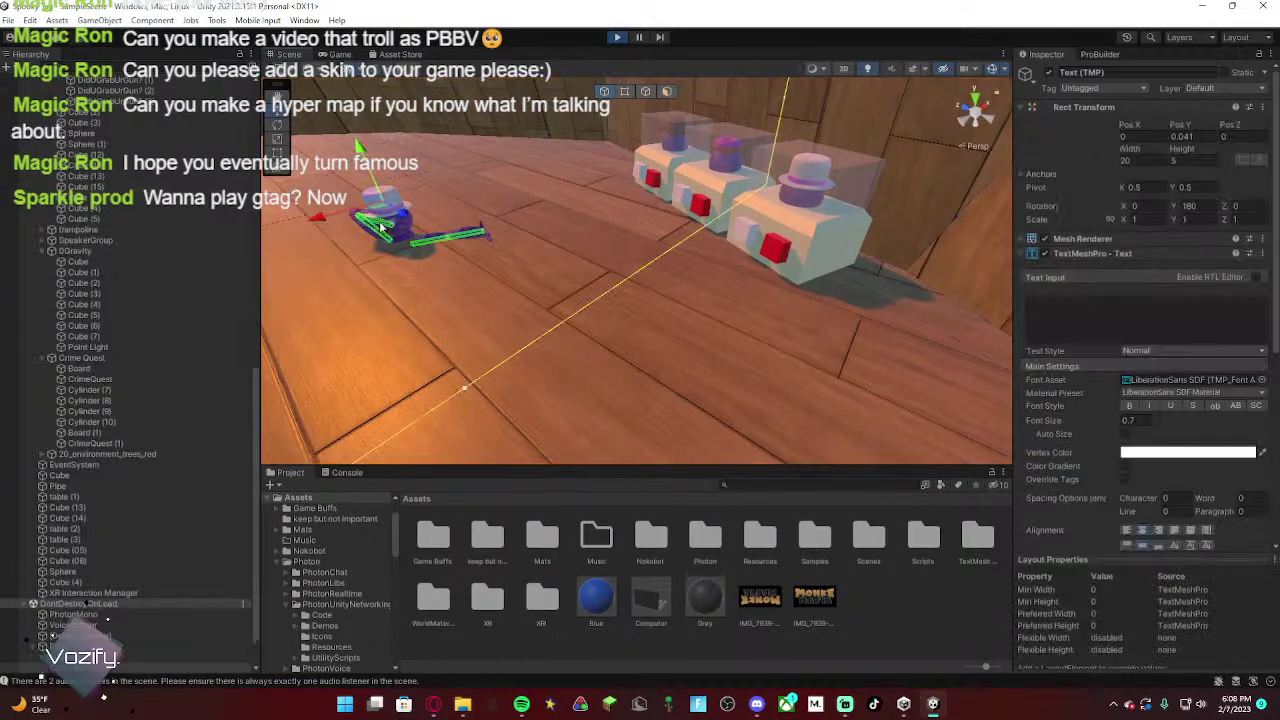
Step: Reselect the RightHand Controller and move it to about X -0.539, Z 2.742 to try the white top hat stand's button
scroll(140, 270, up, 10)
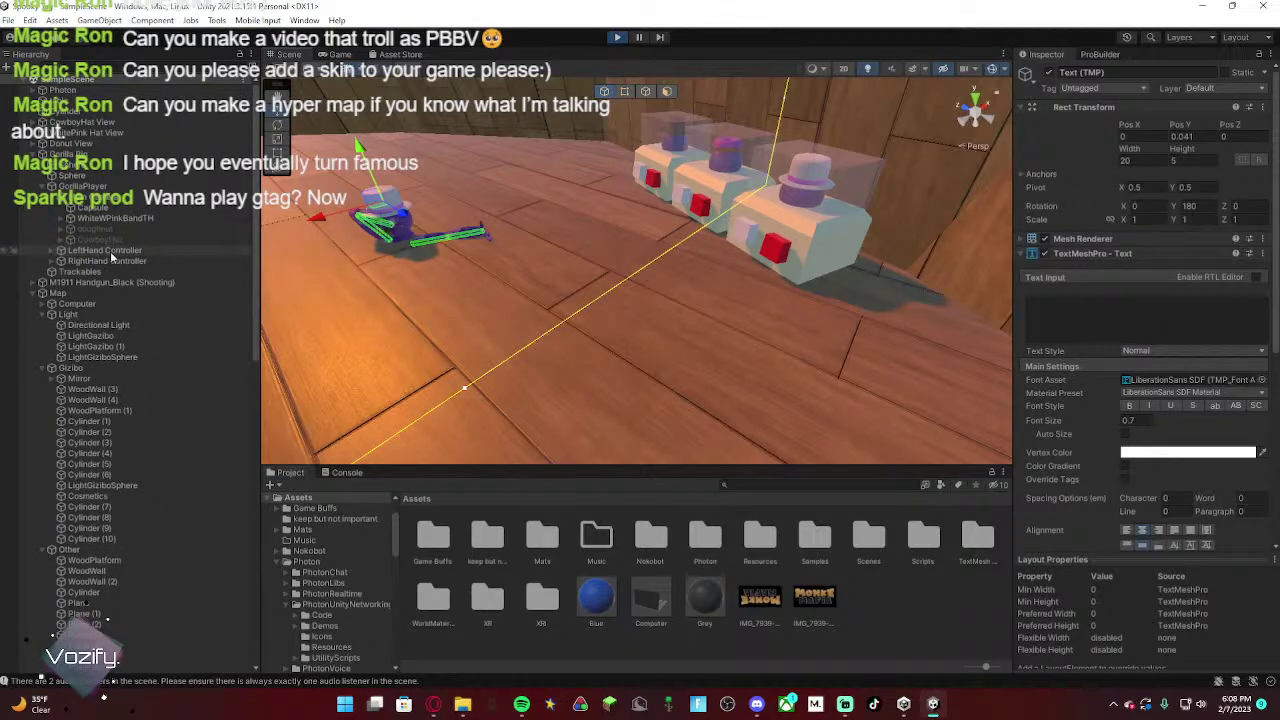
click(109, 261)
key(w)
right_drag(560, 232, 630, 258)
key(s)
key(a)
key(w)
key(s)
key(w)
key(s)
drag(627, 247, 796, 229)
right_drag(702, 308, 693, 250)
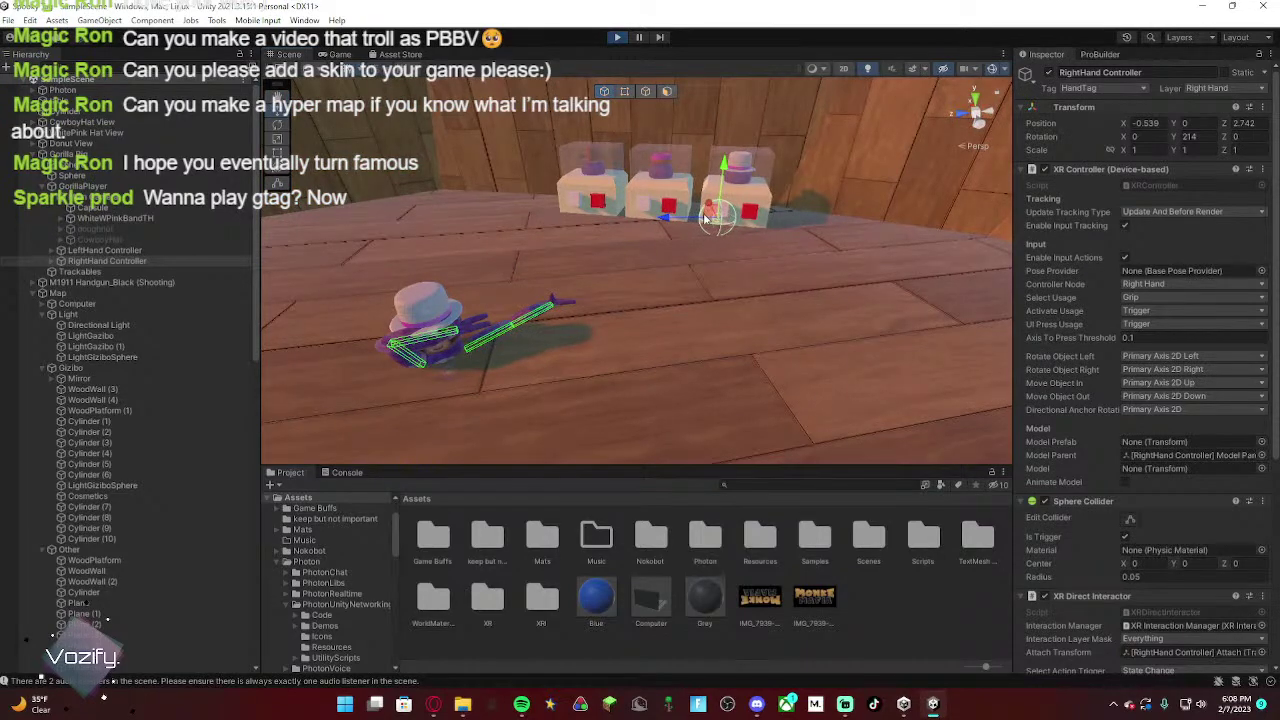
Step: Assign doughnut as the Cosmetic To Enable on the middle stand's white button during play mode
click(646, 209)
scroll(109, 299, up, 10)
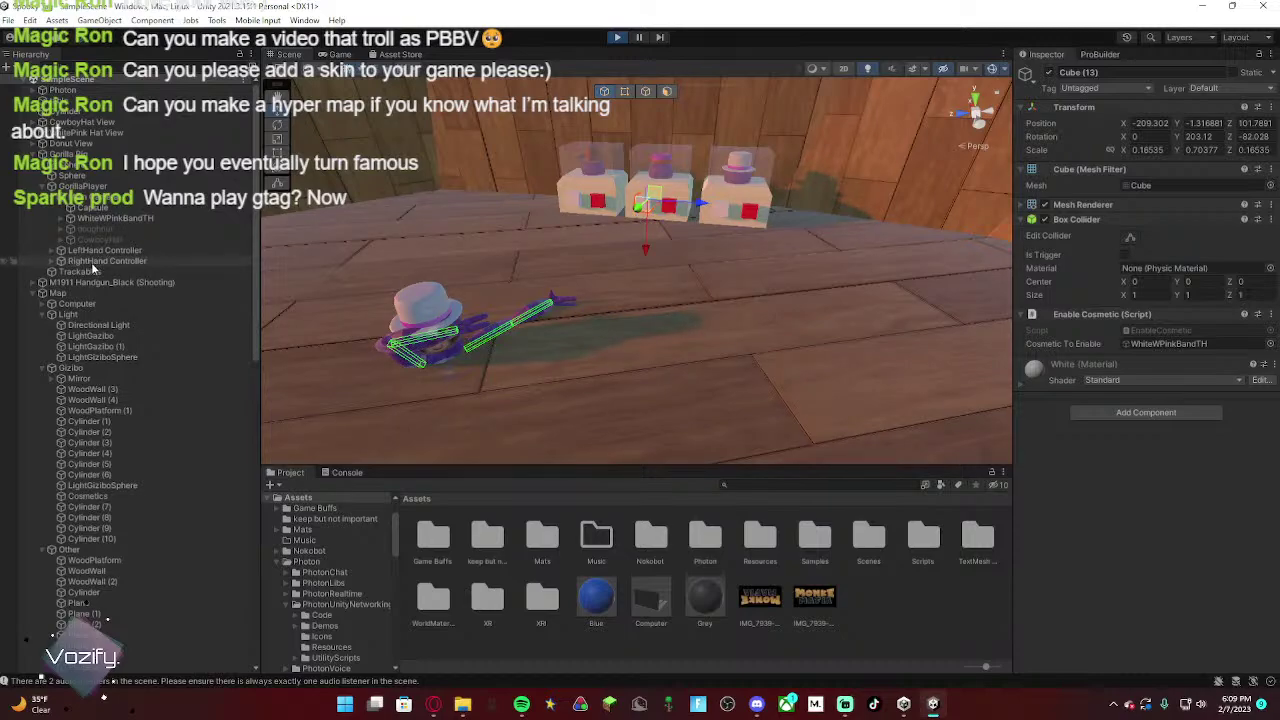
click(110, 229)
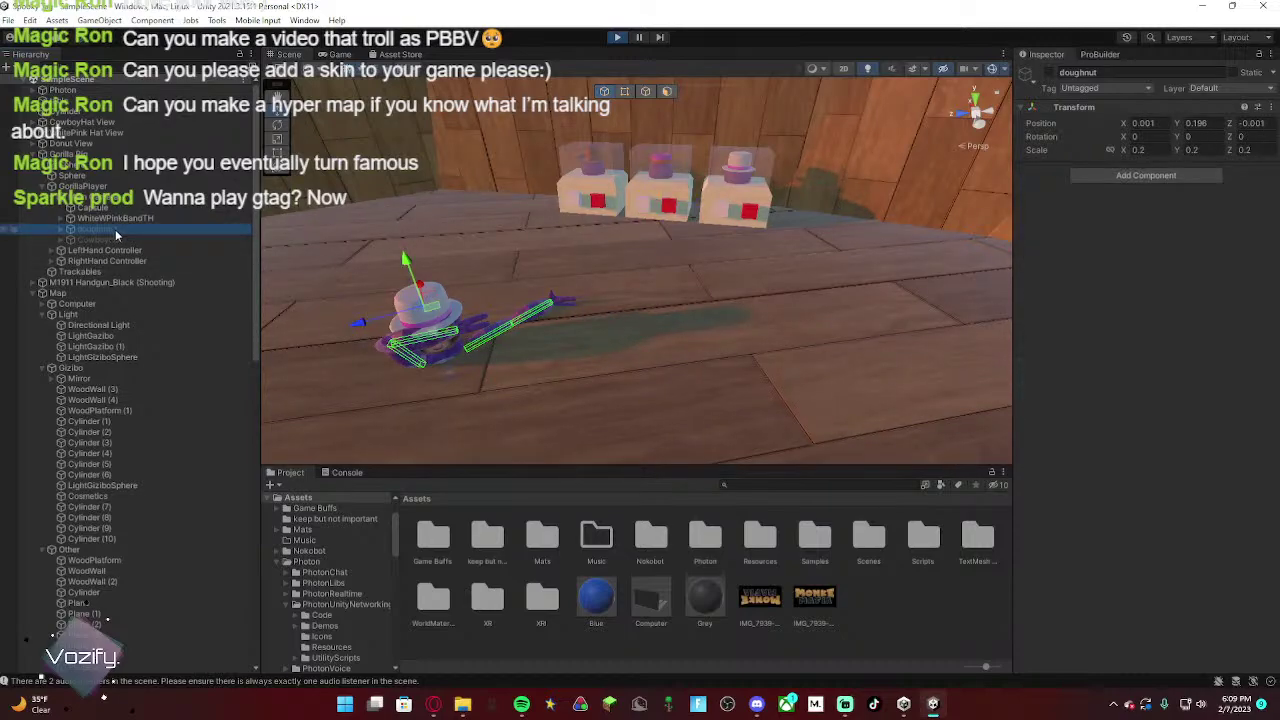
click(644, 204)
scroll(120, 270, up, 7)
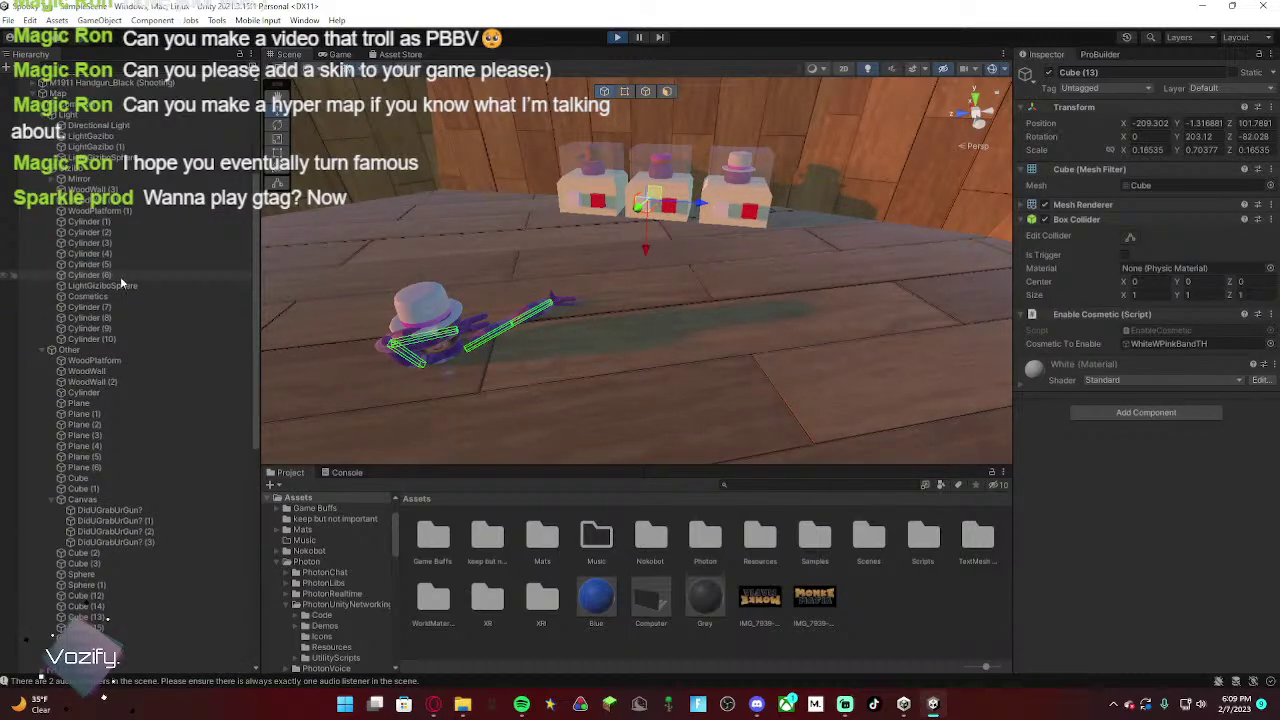
scroll(120, 283, up, 5)
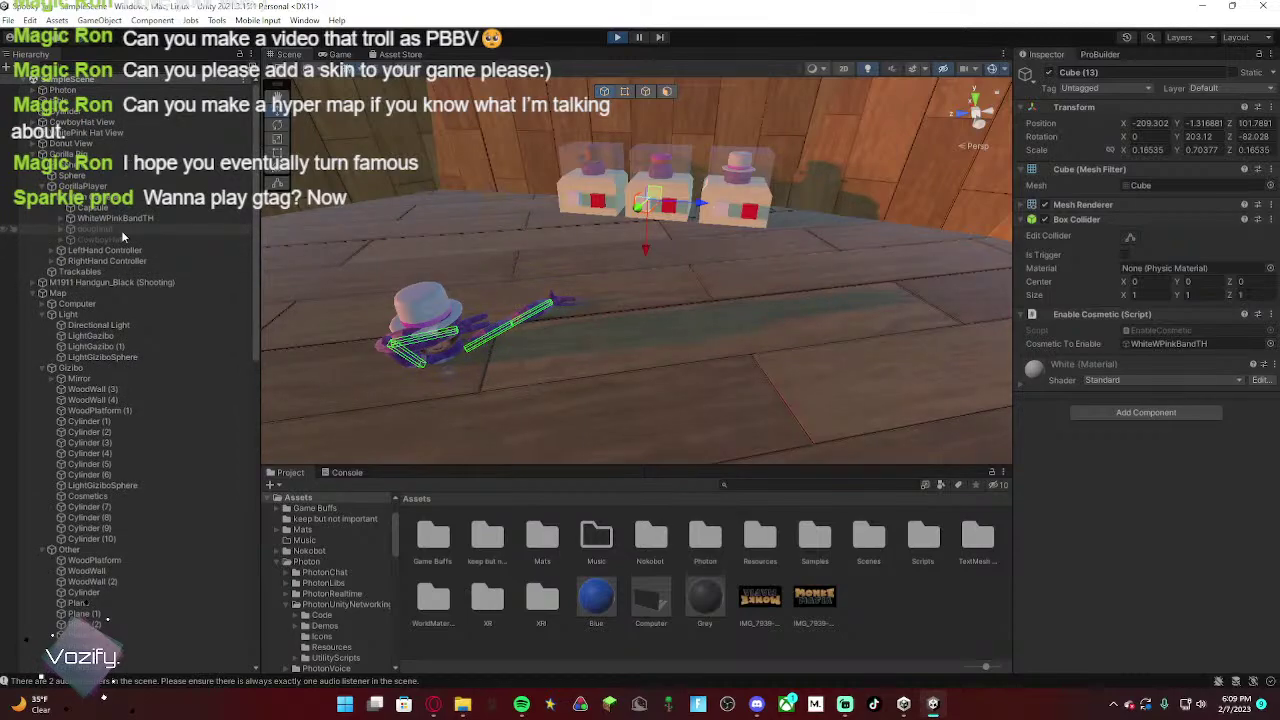
drag(121, 230, 1160, 344)
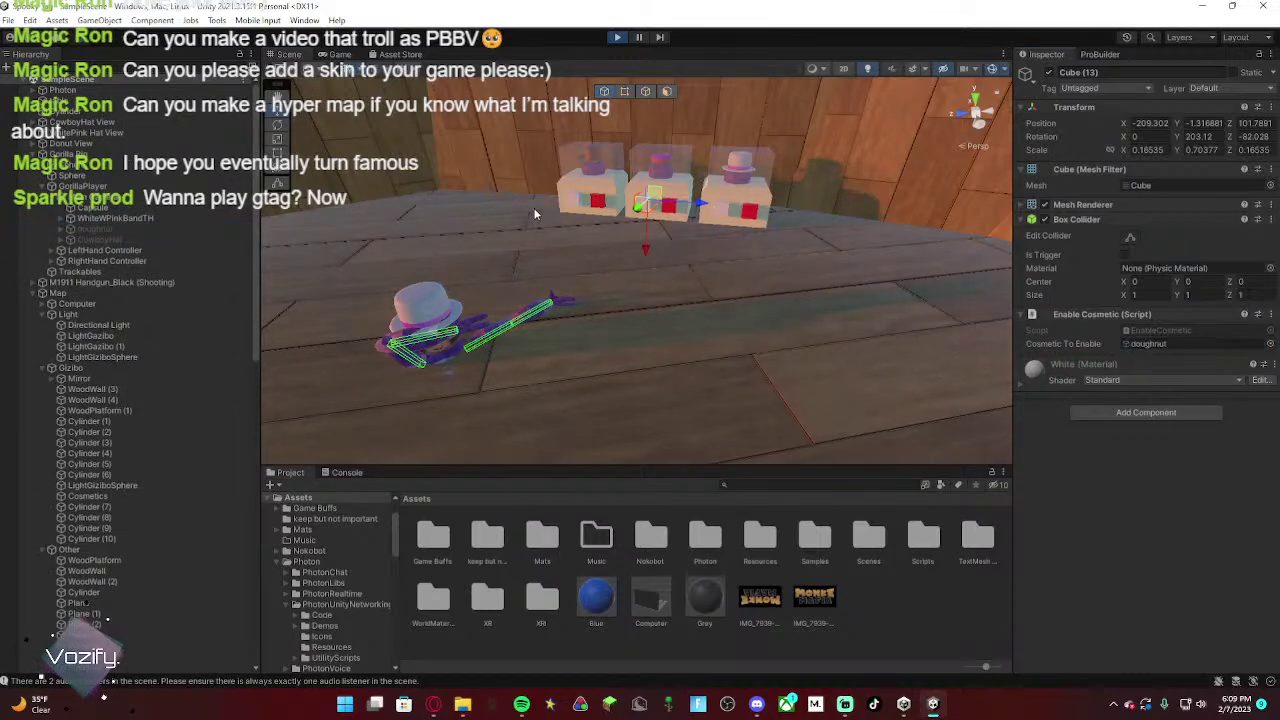
Step: Assign doughnut as the Cosmetic To Disable on the middle stand's red button during play mode
click(670, 208)
scroll(112, 298, up, 5)
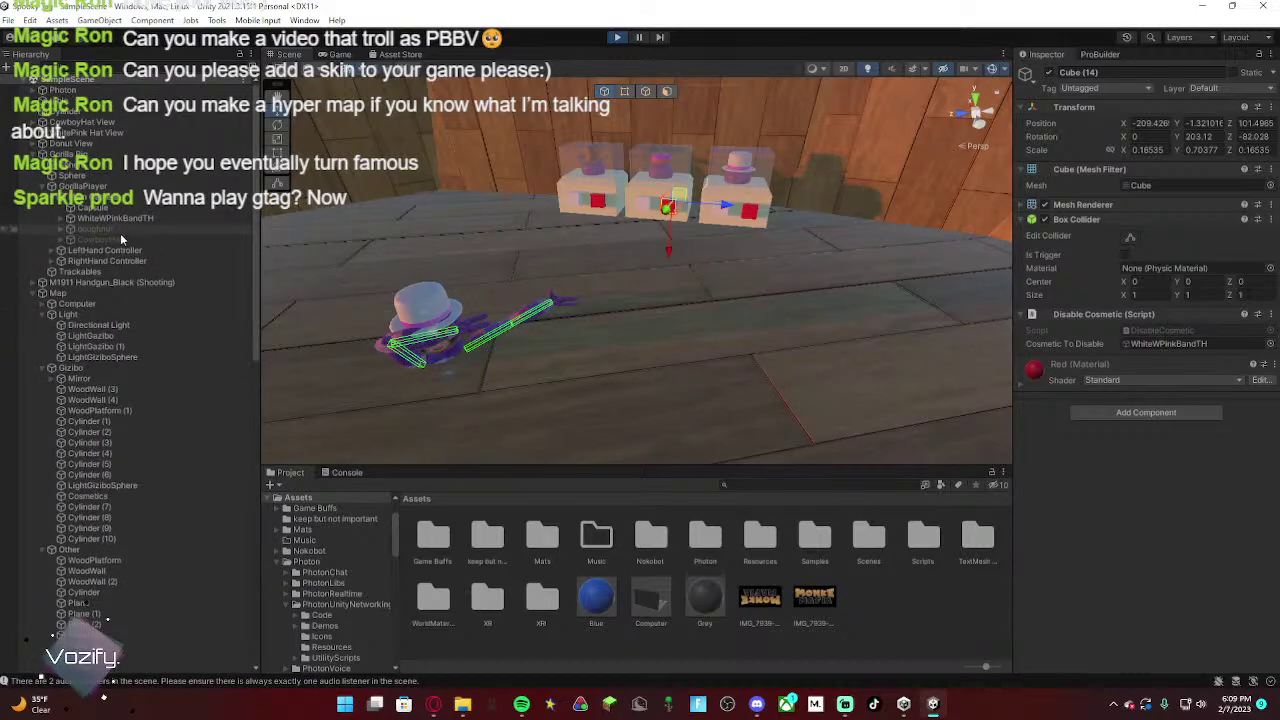
drag(120, 230, 1160, 344)
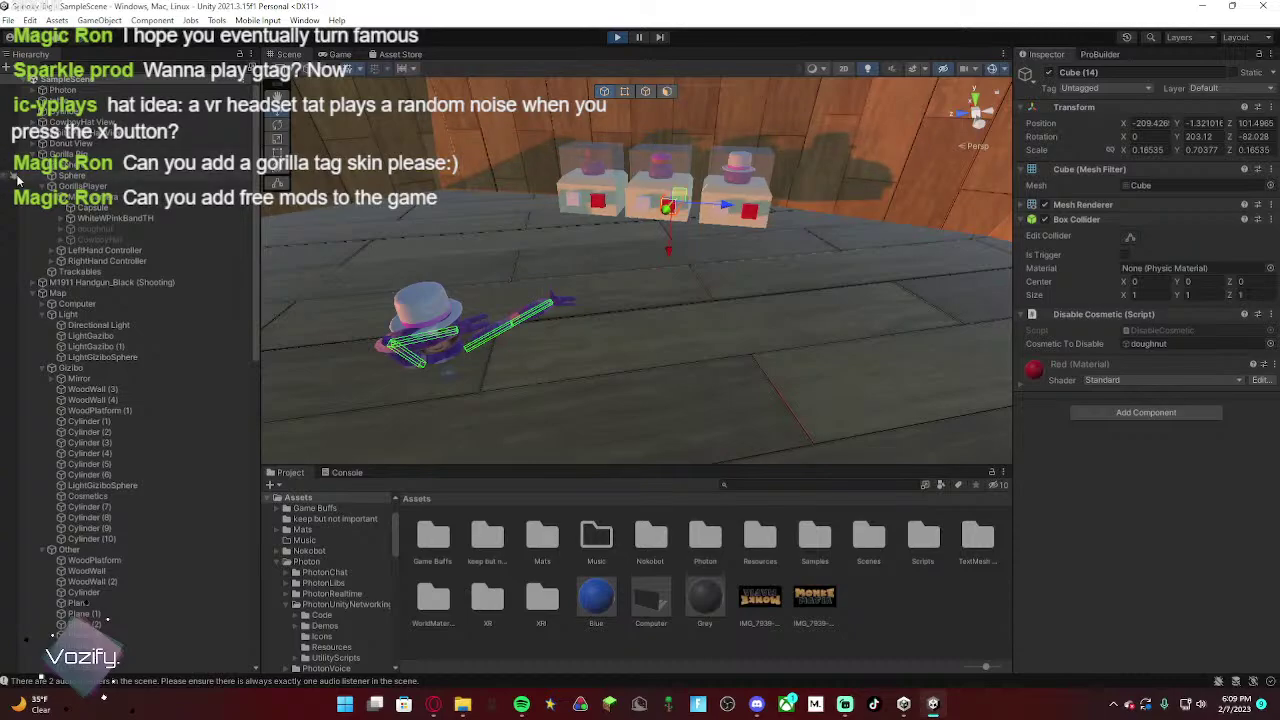
click(100, 217)
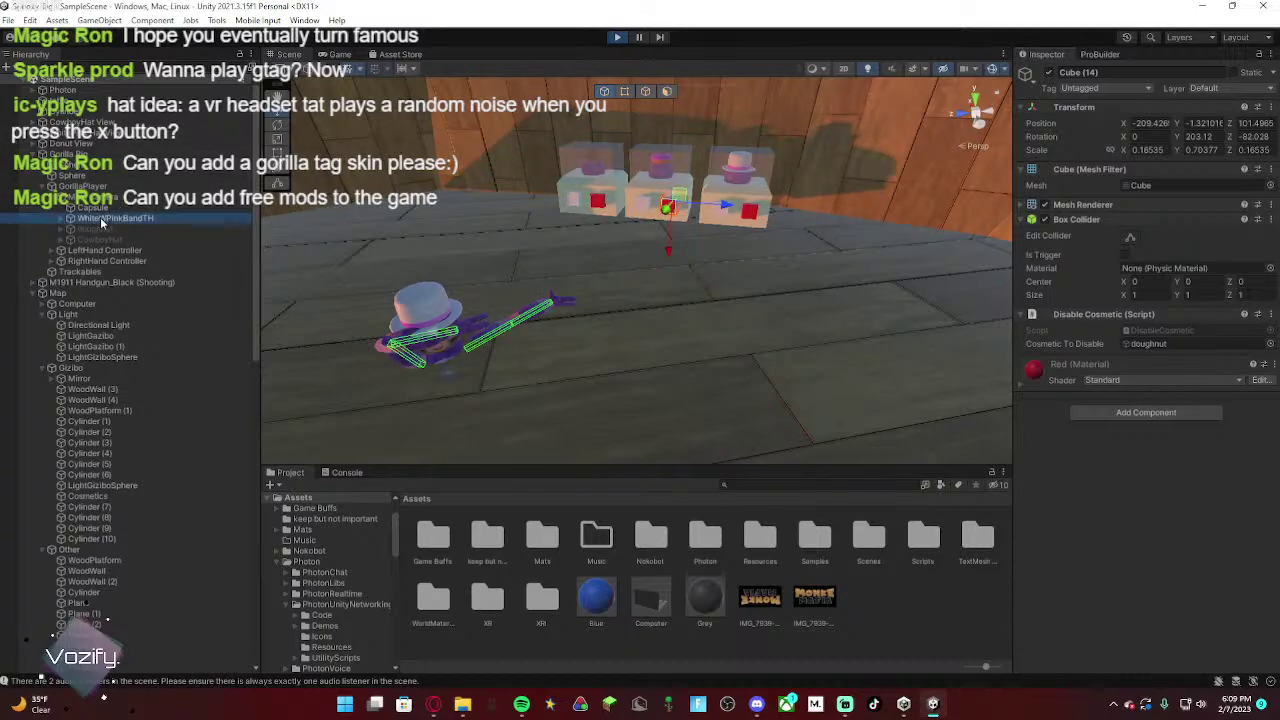
right_drag(450, 255, 345, 329)
click(674, 278)
right_drag(674, 278, 837, 137)
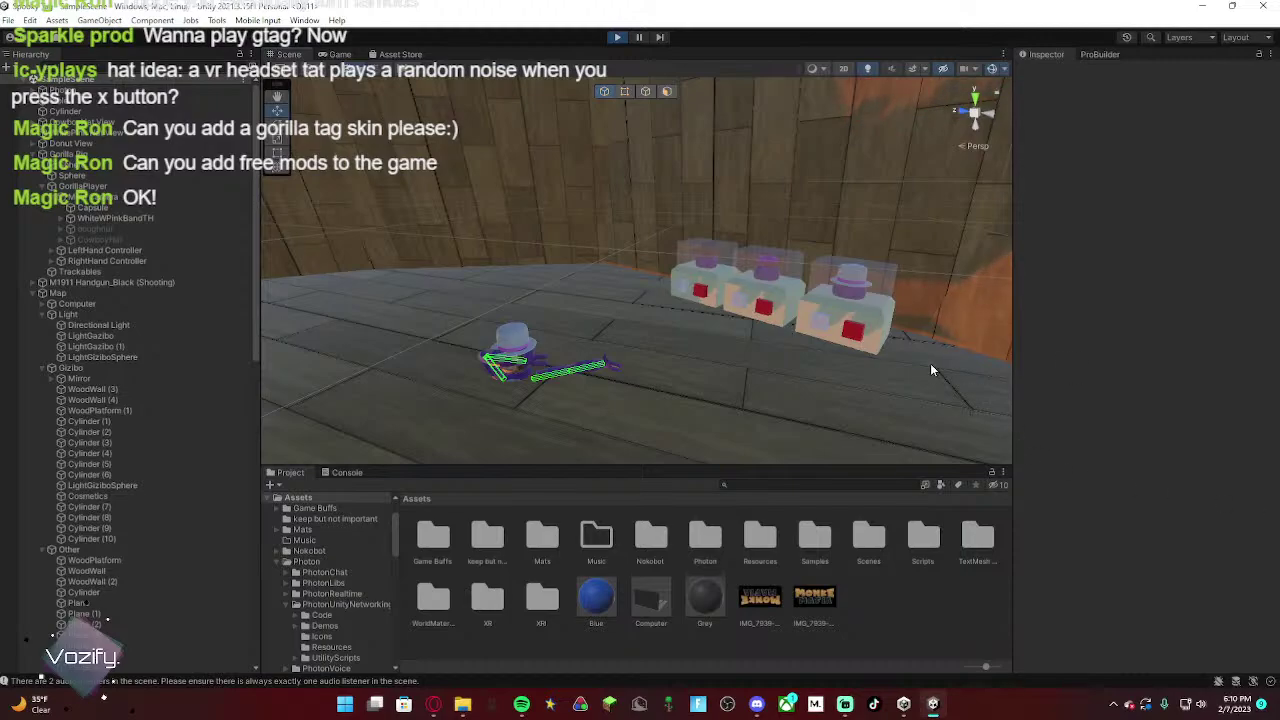
right_drag(790, 296, 762, 309)
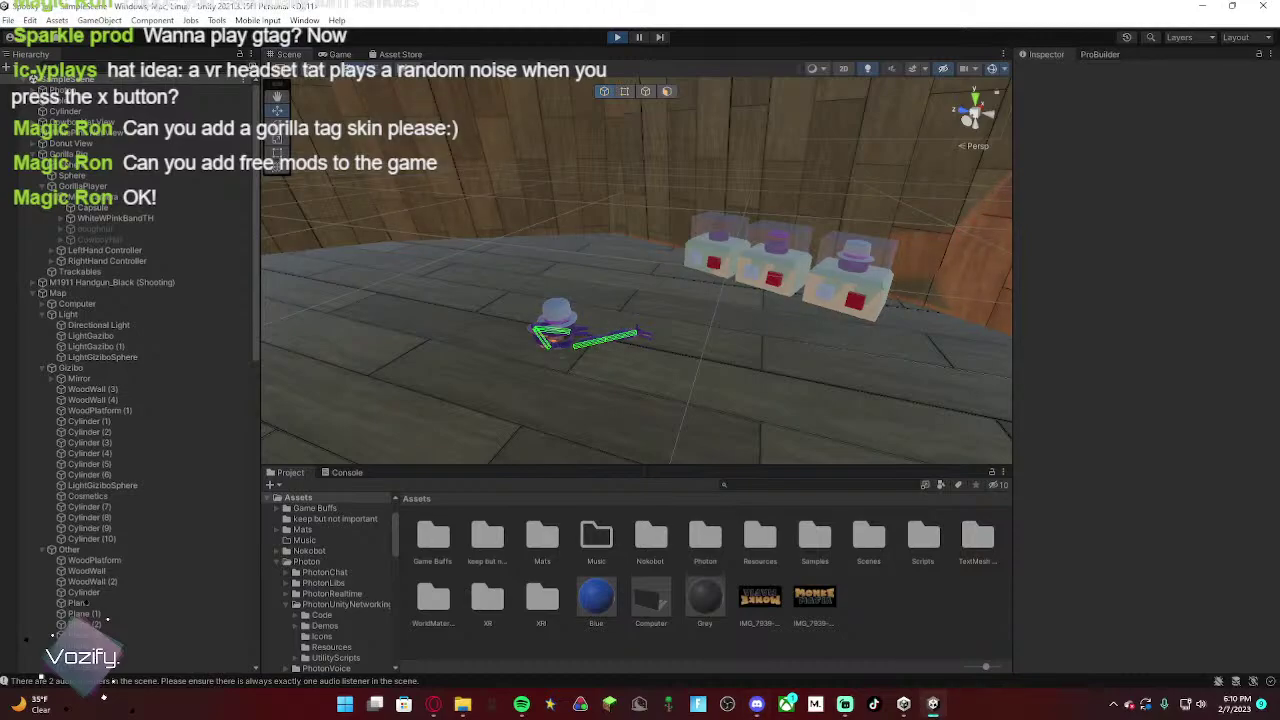
click(663, 314)
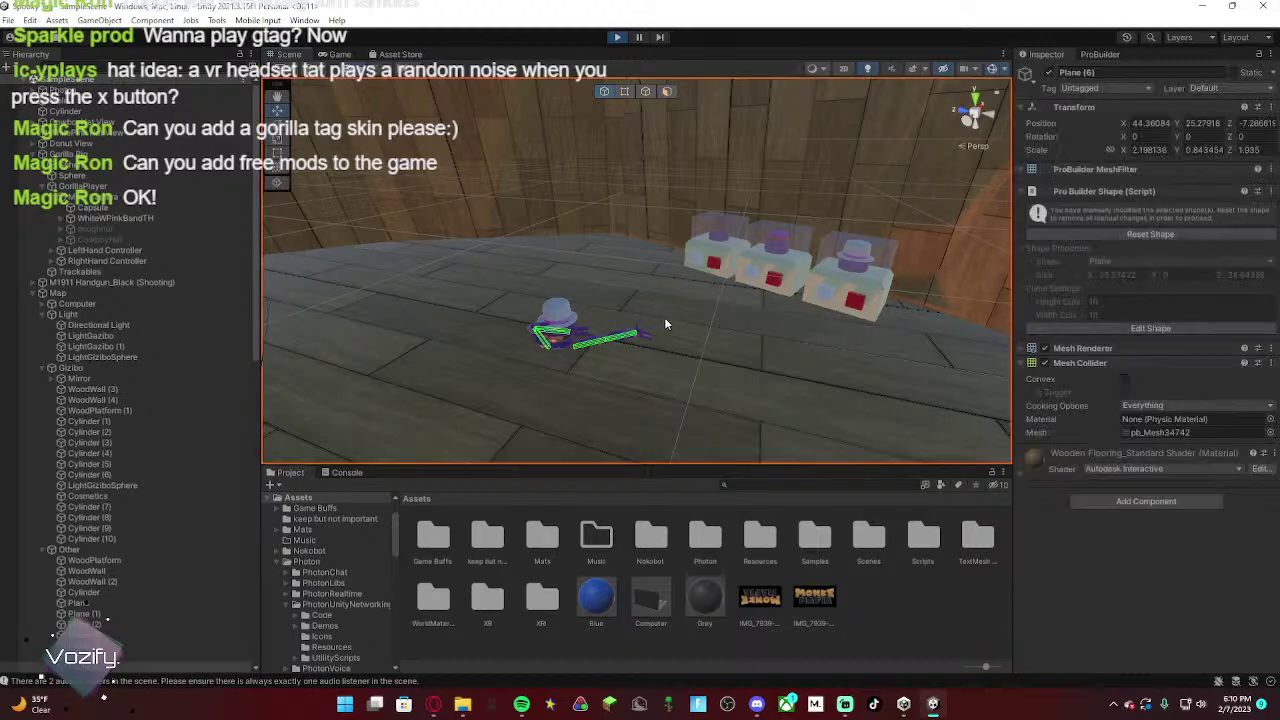
Step: Nudge the RightHand Controller once more during the play test, view the result, and exit play mode
click(107, 260)
mouse_move(735, 310)
mouse_down()
mouse_move(738, 288)
mouse_move(829, 314)
mouse_move(810, 320)
mouse_move(755, 295)
mouse_move(760, 279)
mouse_move(745, 295)
mouse_up()
key(w)
right_drag(706, 332, 584, 280)
key(s)
click(619, 37)
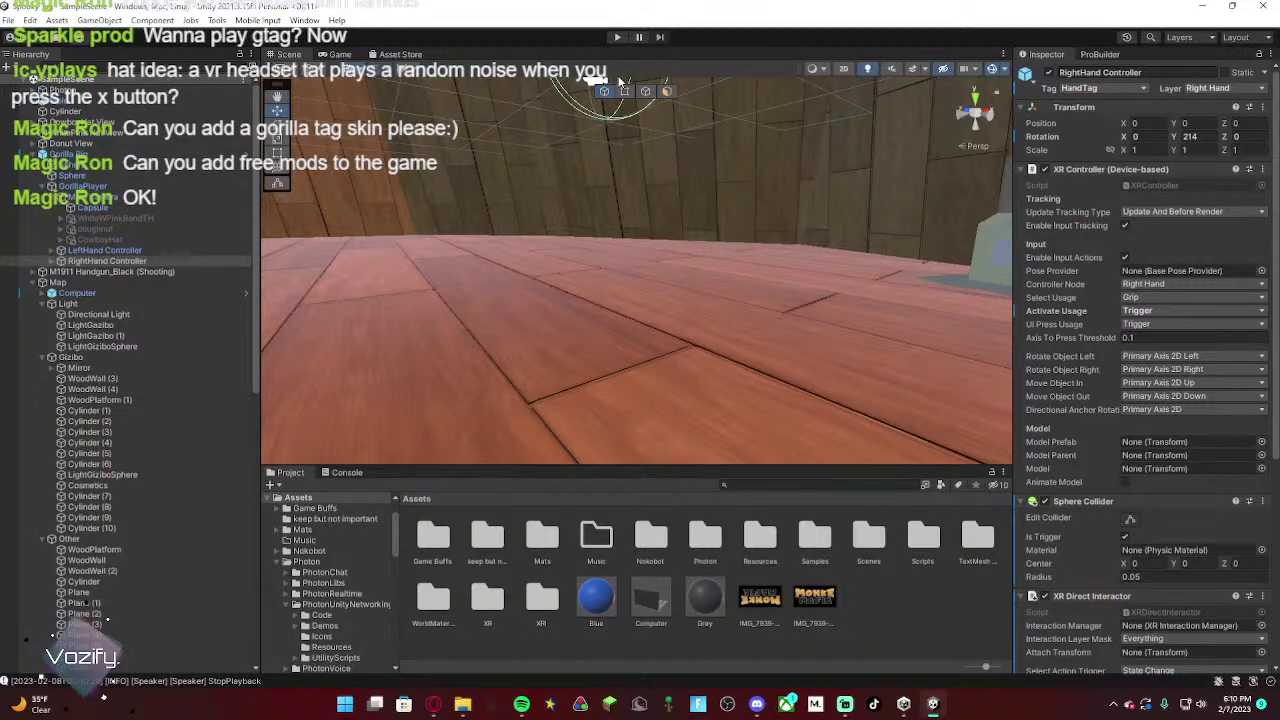
Step: Set the Cosmetic To Enable of the middle stand's white button to doughnut in edit mode
right_drag(670, 321, 890, 372)
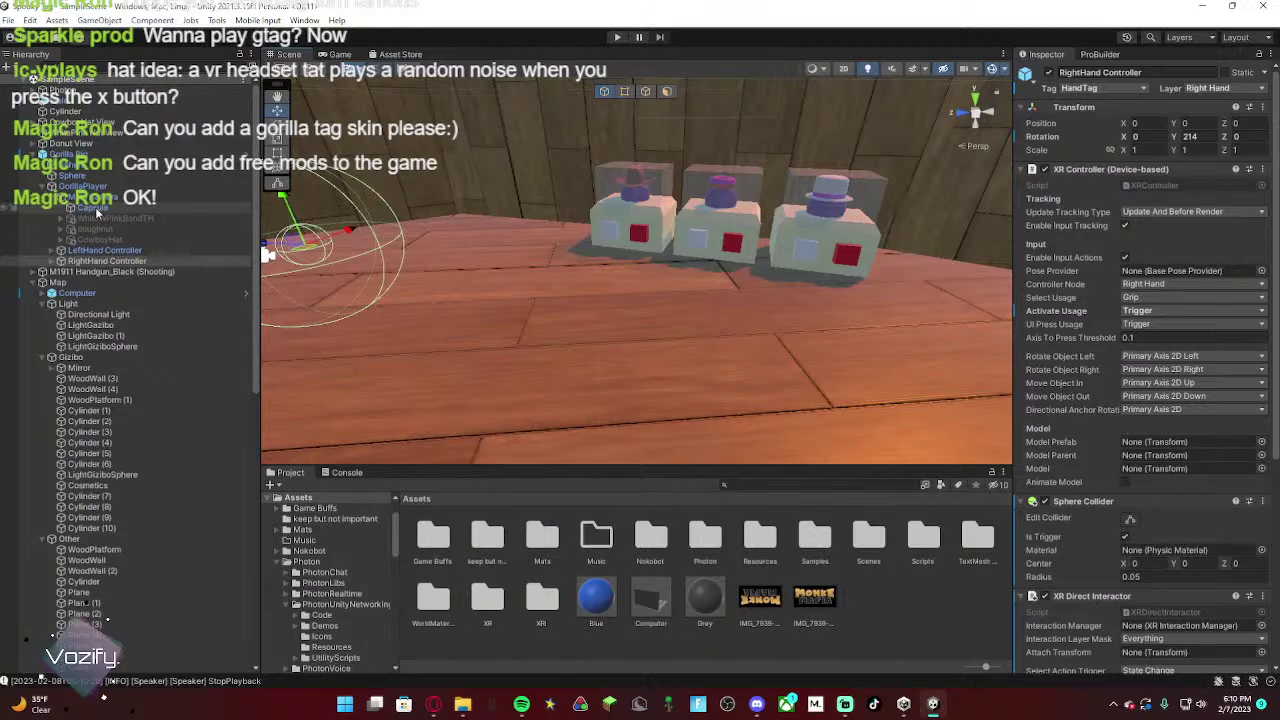
right_drag(420, 240, 636, 260)
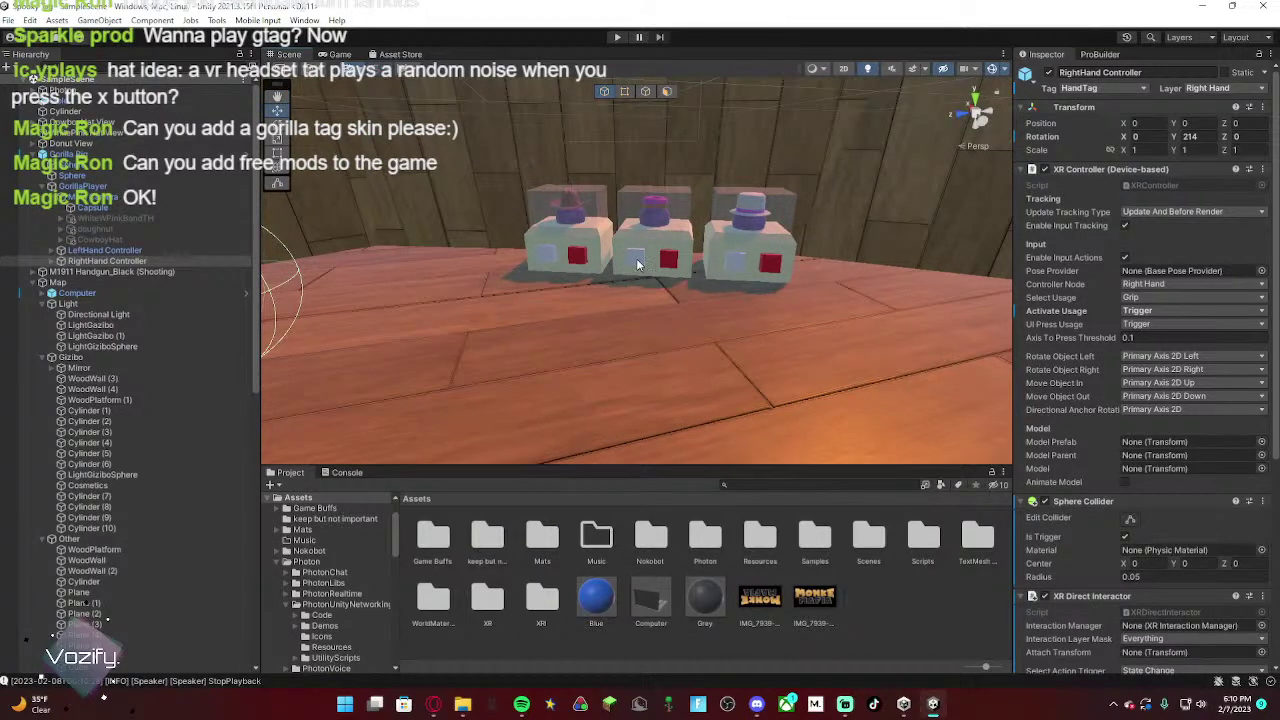
click(637, 263)
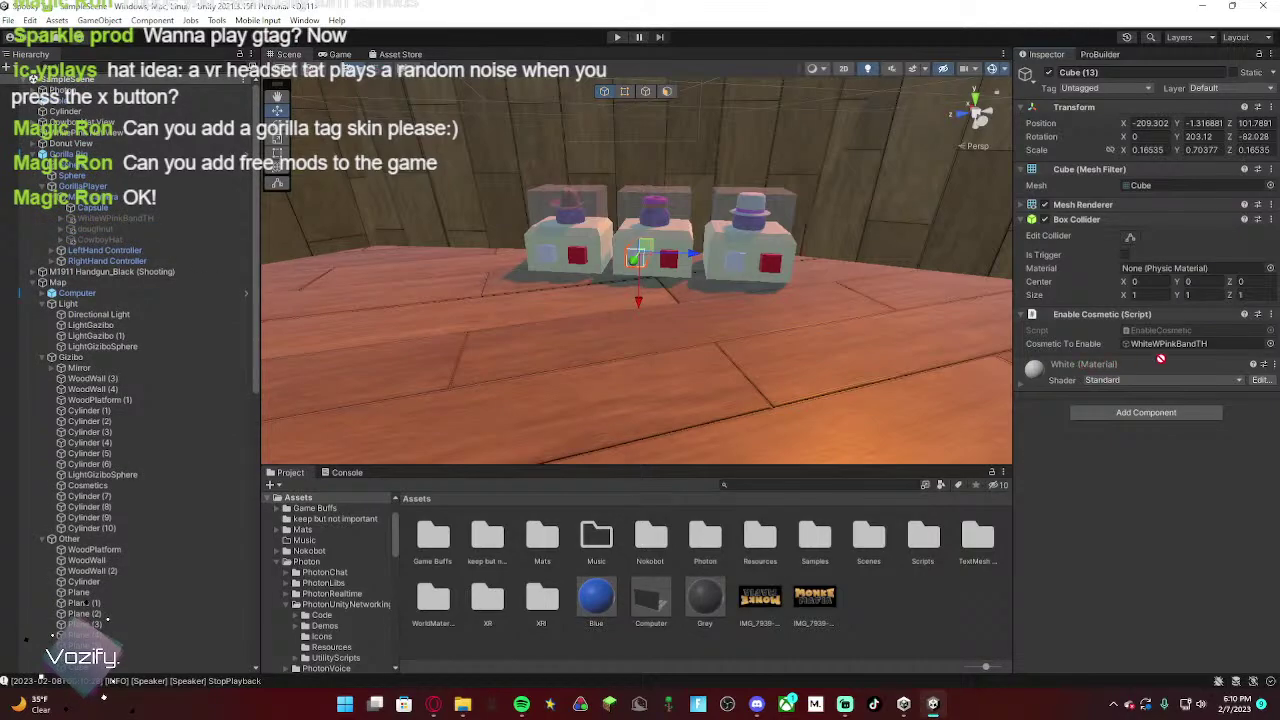
Step: Set the Cosmetic To Disable of the middle stand's red button to doughnut in edit mode
click(657, 265)
scroll(117, 279, up, 10)
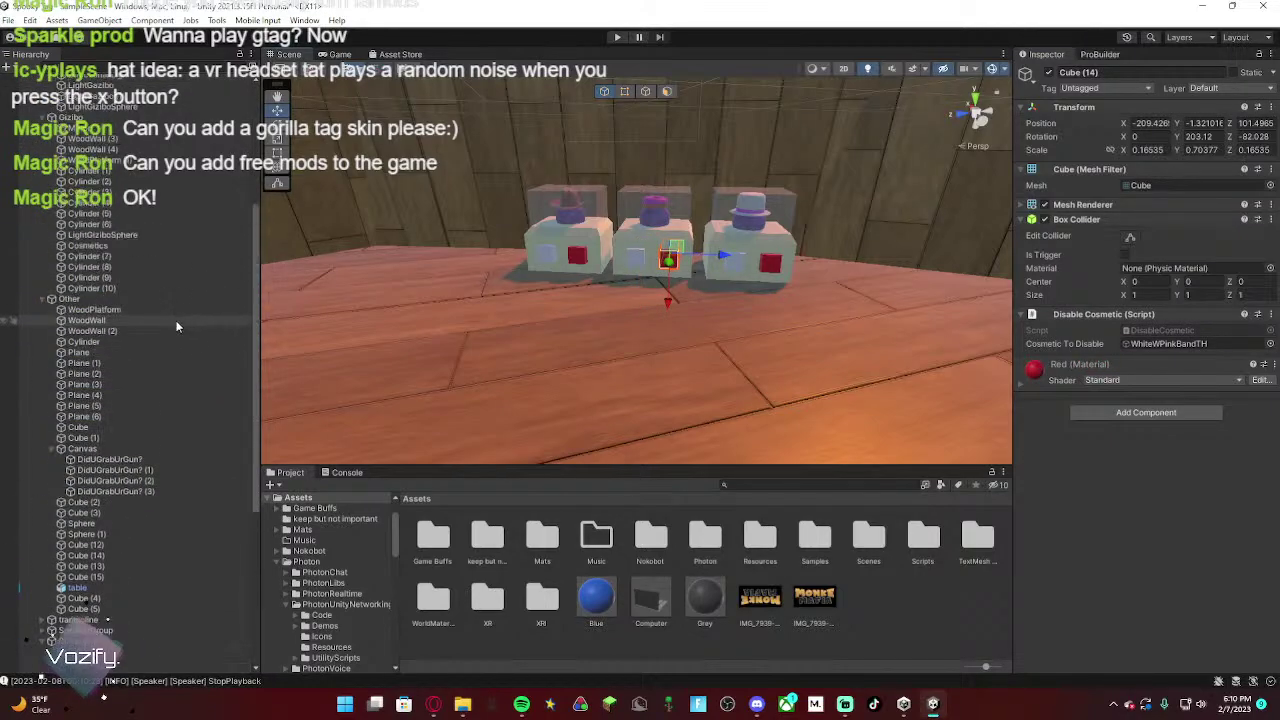
click(128, 231)
drag(128, 231, 1168, 343)
Step: Enable the player's CowboyHat and lower it to about Y 0.602
right_drag(687, 261, 650, 290)
key(s)
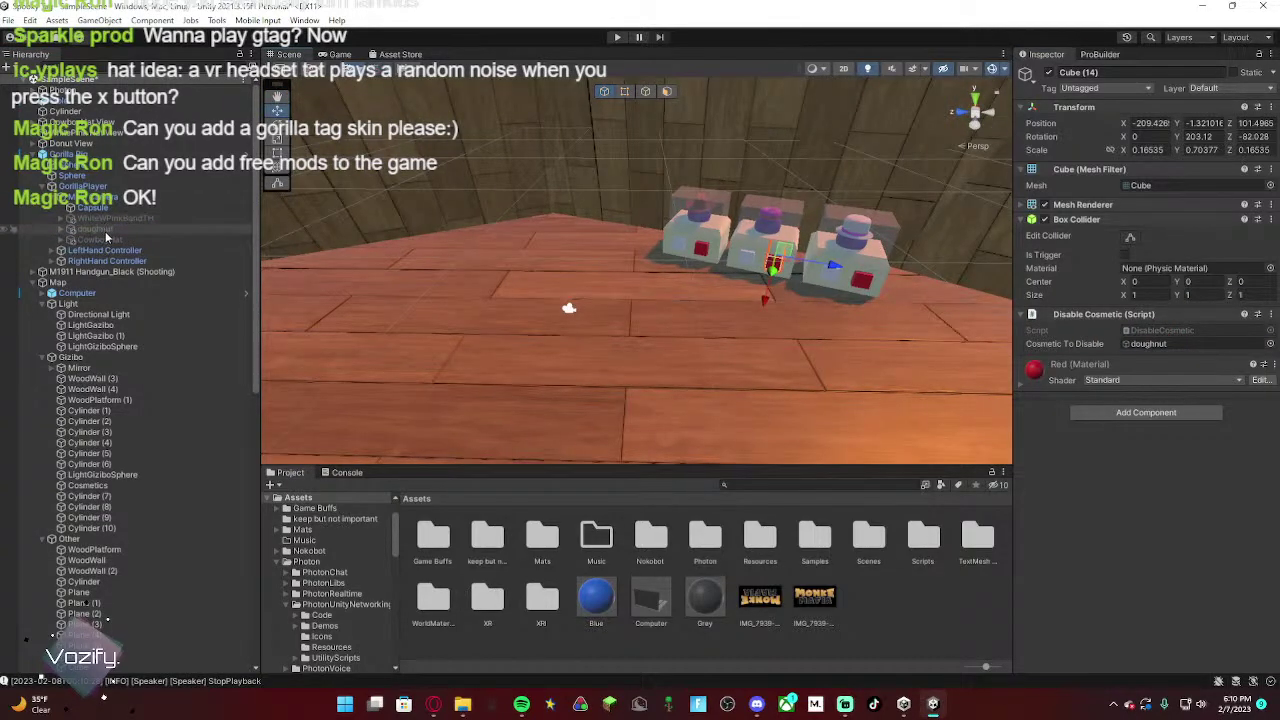
click(100, 240)
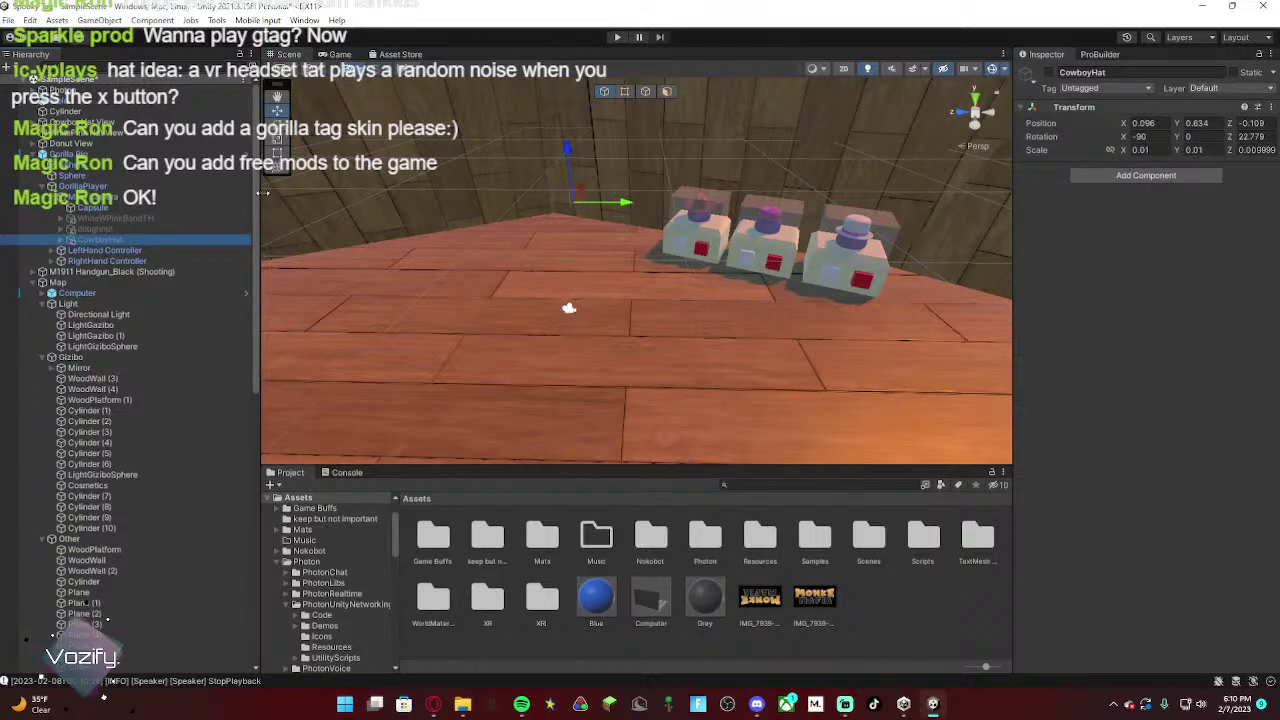
click(1048, 73)
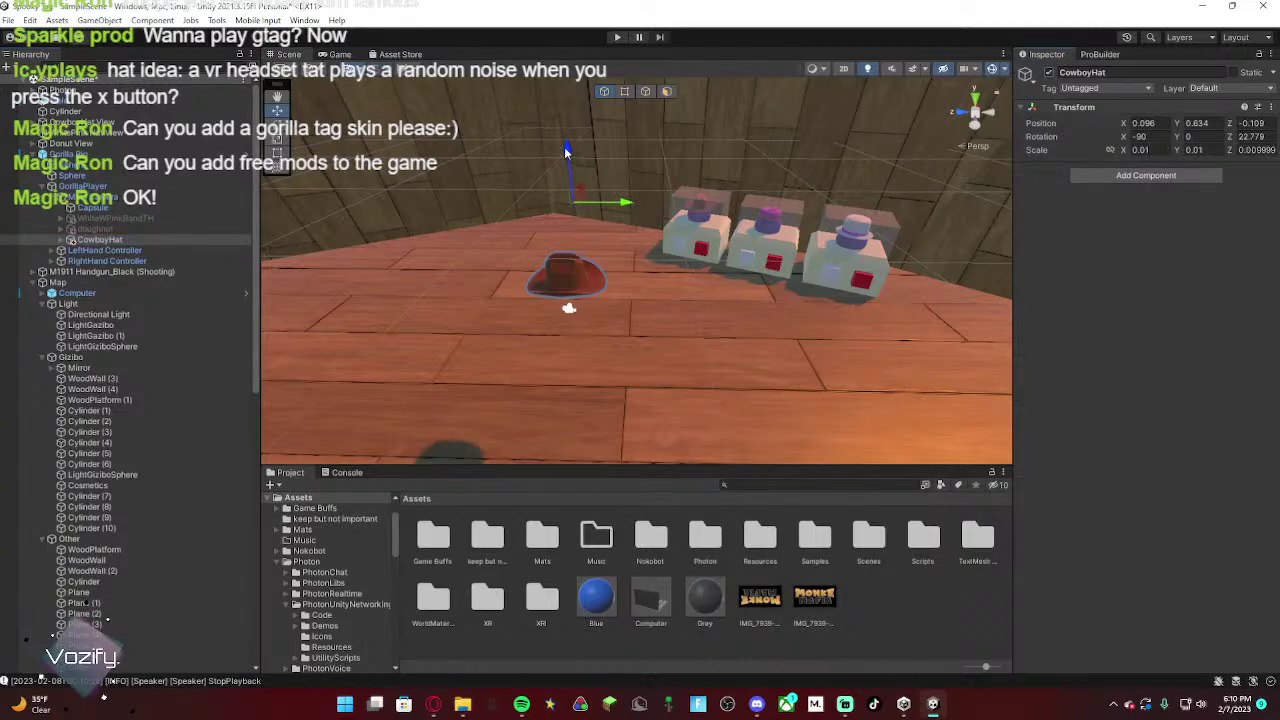
drag(567, 152, 566, 158)
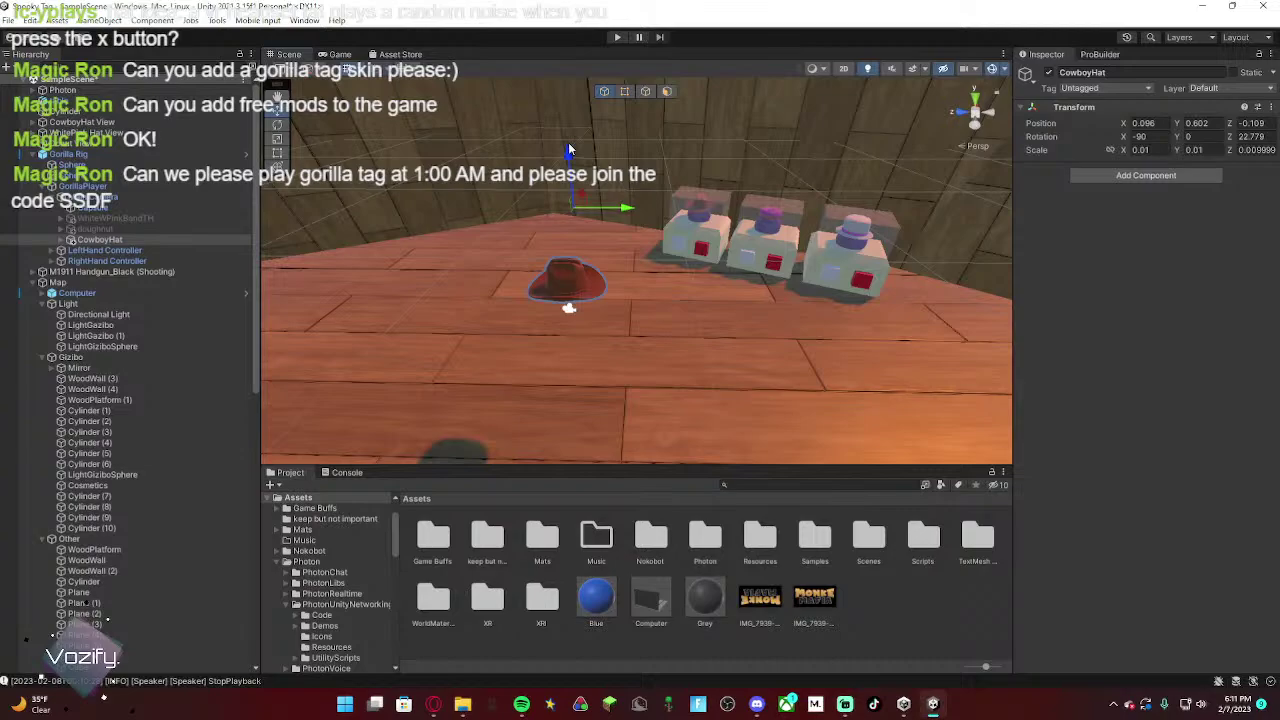
Step: Disable the player's CowboyHat again
key(grave)
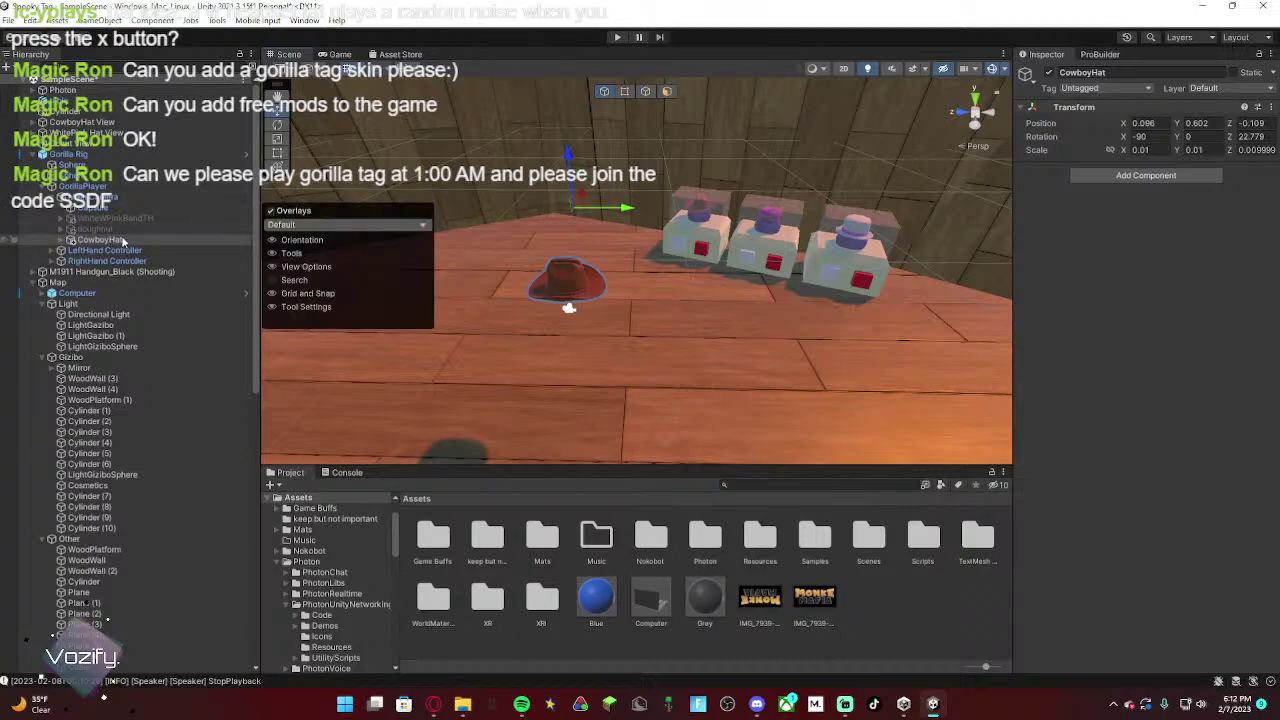
click(126, 233)
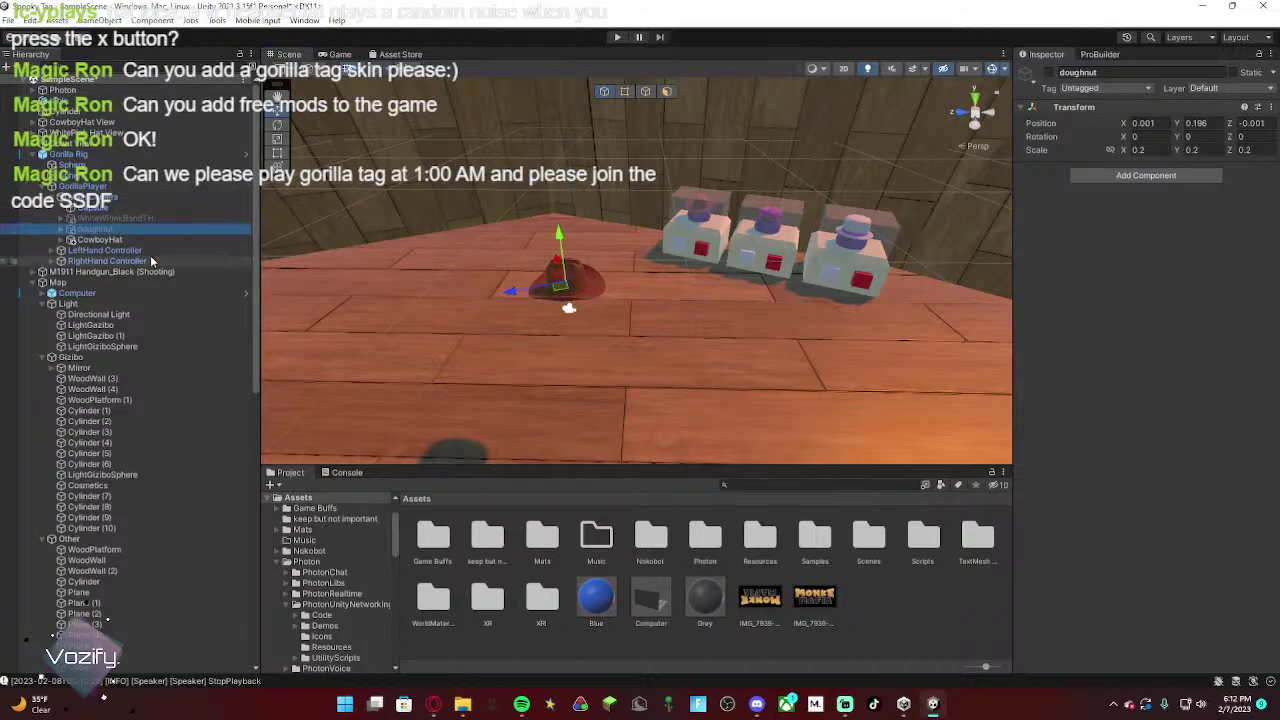
click(100, 240)
click(1049, 75)
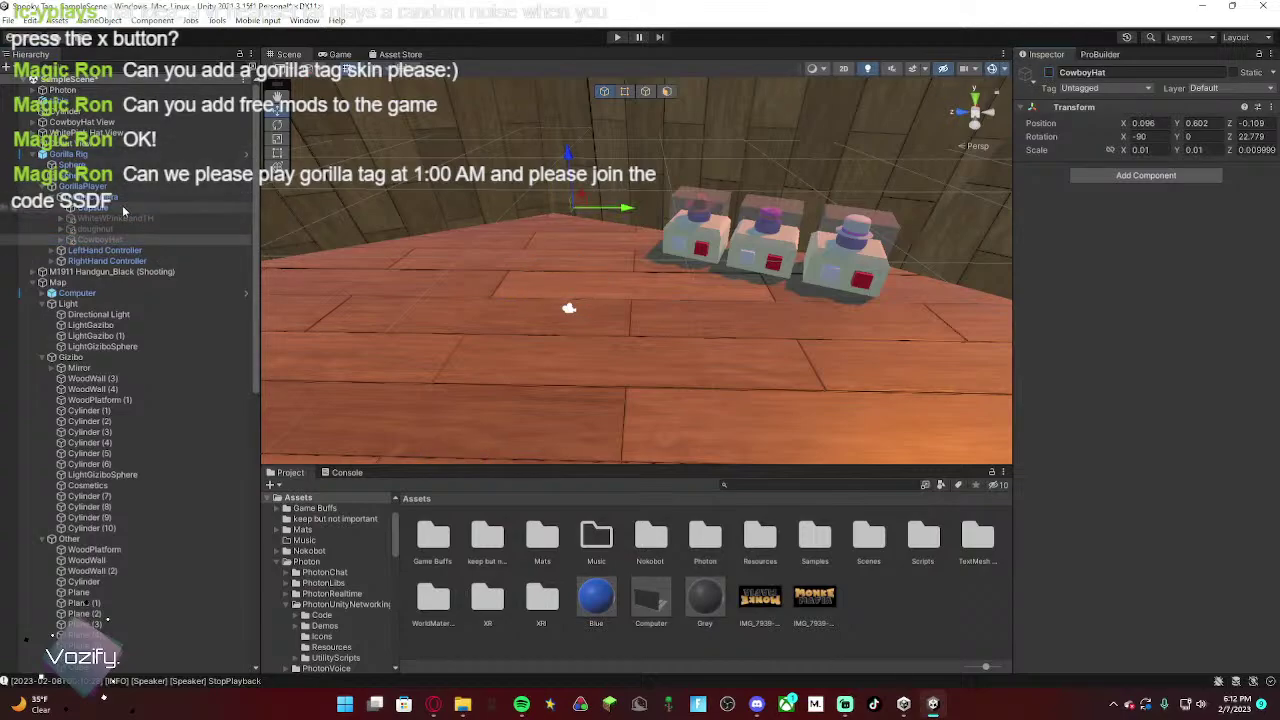
Step: Enable the player's doughnut hat and lower it slightly to about Y 0.192
click(129, 228)
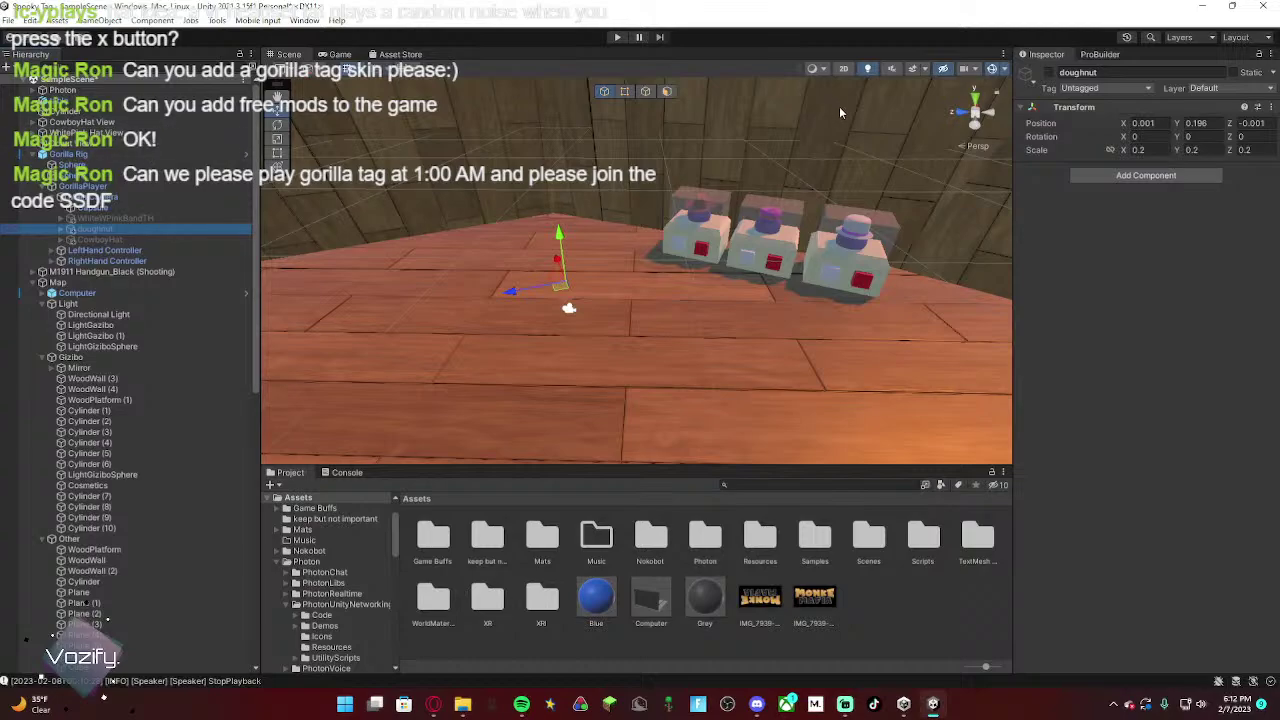
click(1049, 72)
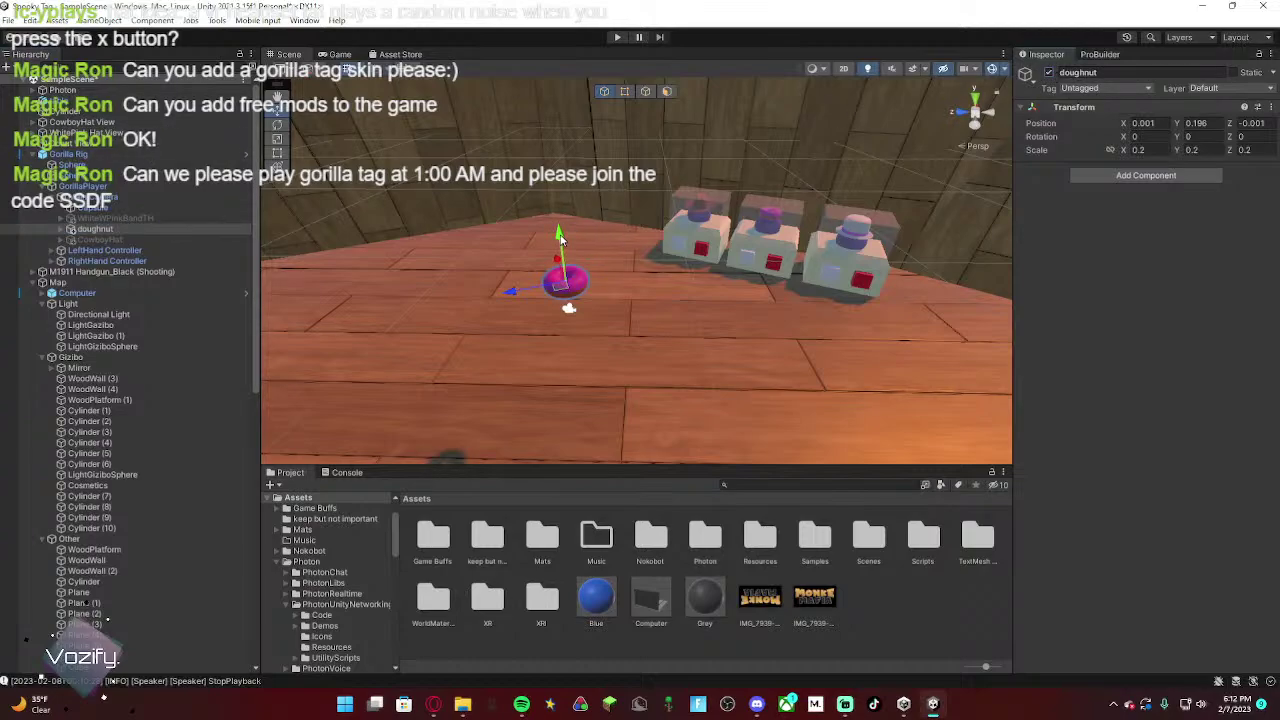
drag(560, 236, 560, 236)
click(116, 230)
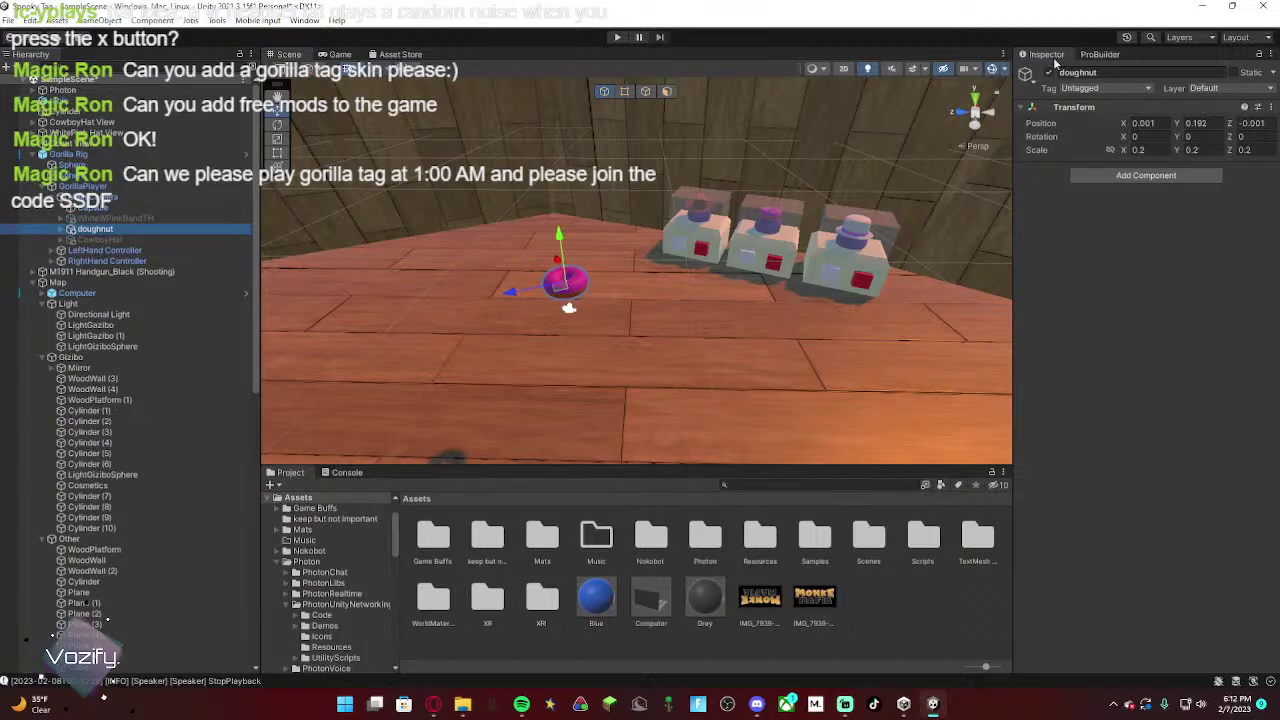
Step: Disable the player's doughnut hat, then enable WhiteWPinkBandTH and raise it slightly to about Y 0.124
click(1049, 72)
click(132, 219)
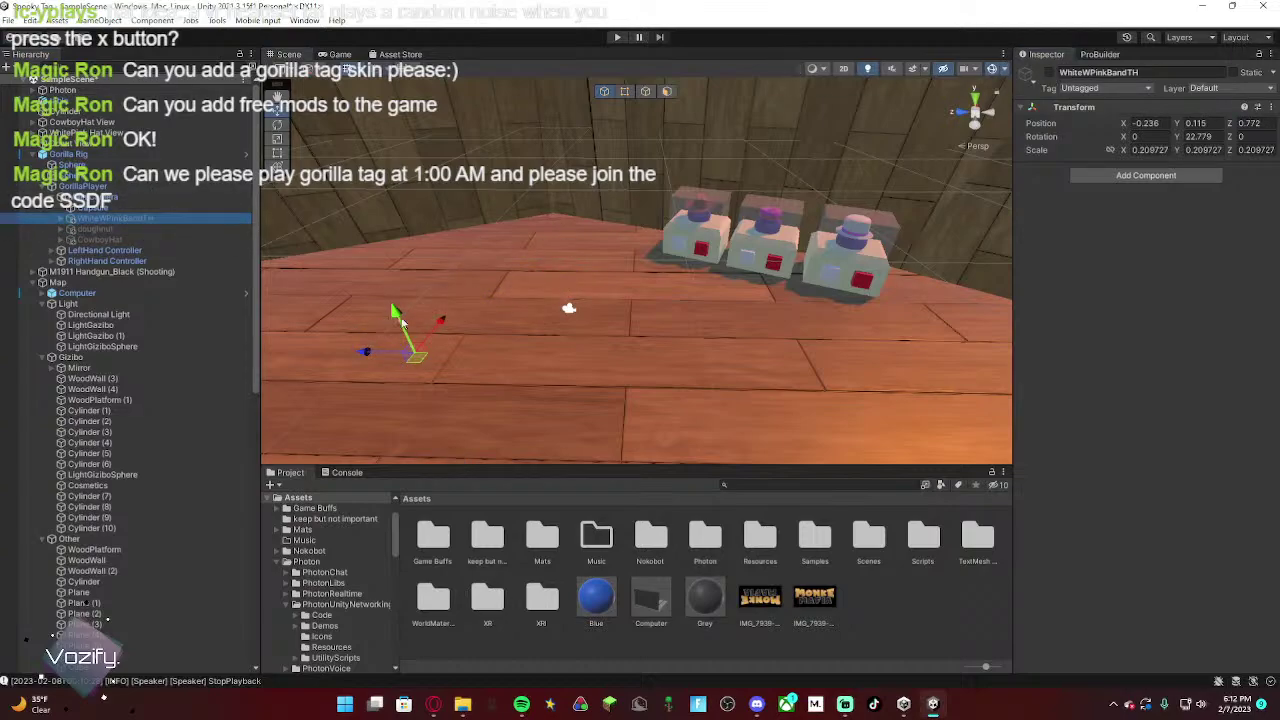
click(1049, 72)
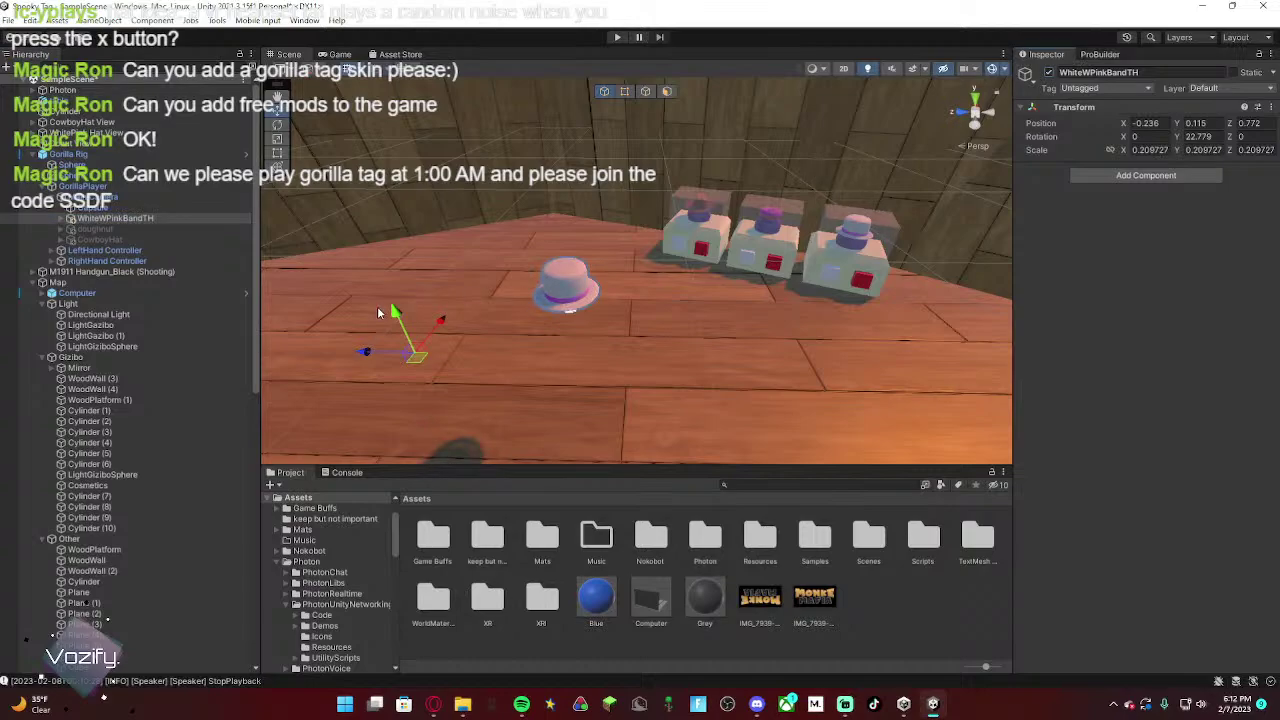
drag(393, 313, 393, 309)
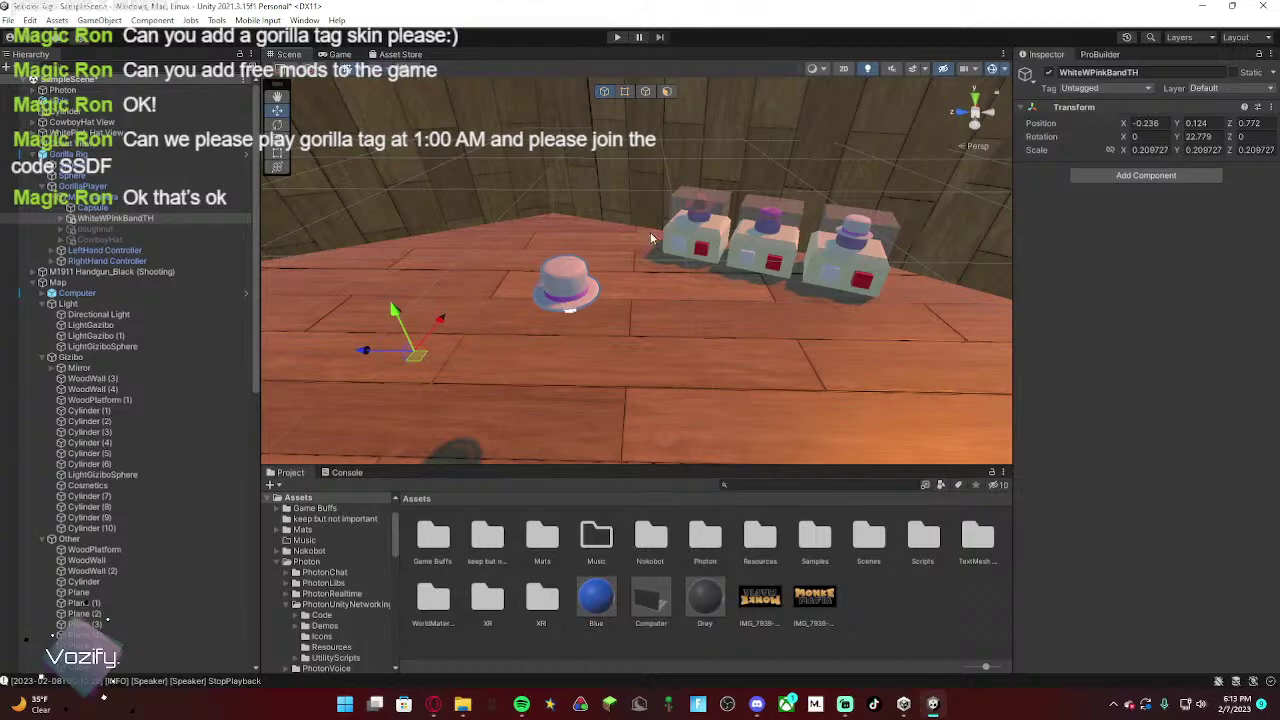
Step: Disable the player's WhiteWPinkBandTH hat again
right_drag(736, 234, 595, 205)
click(674, 274)
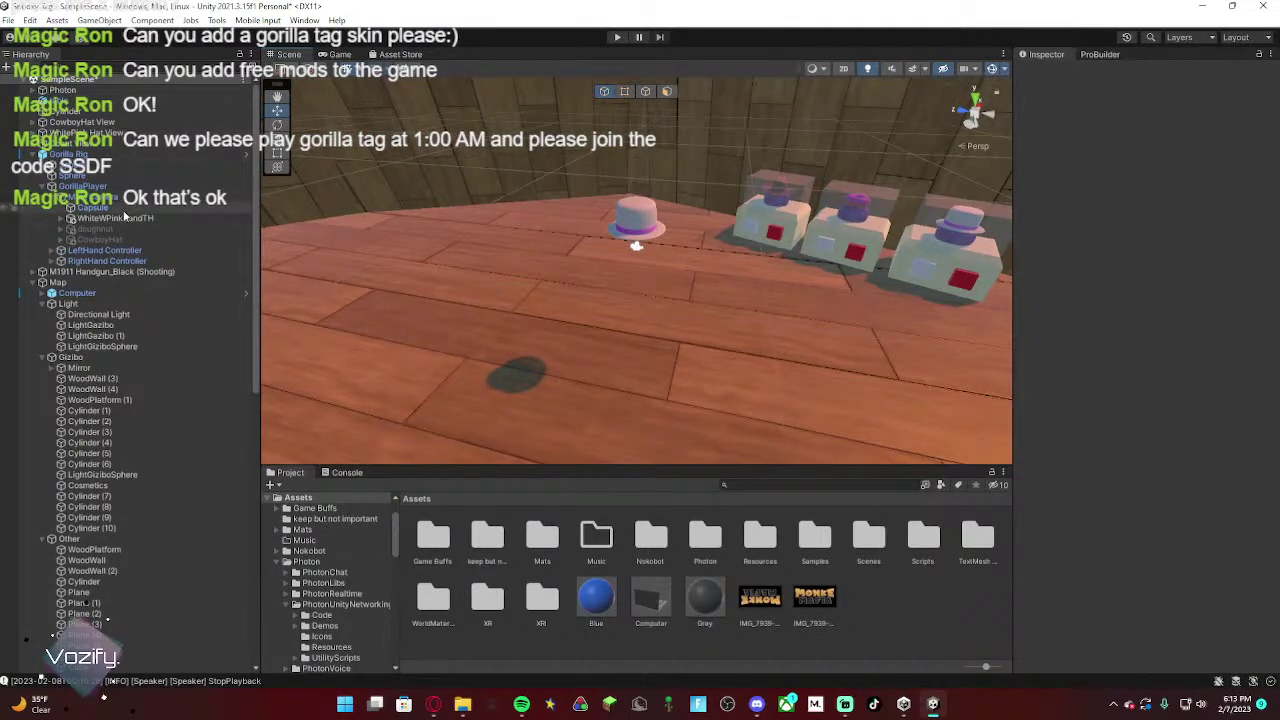
click(122, 218)
click(1048, 73)
Step: Start play mode and examine the player standing near the three cosmetic stands in the scene and game views
right_drag(748, 236, 665, 68)
click(716, 256)
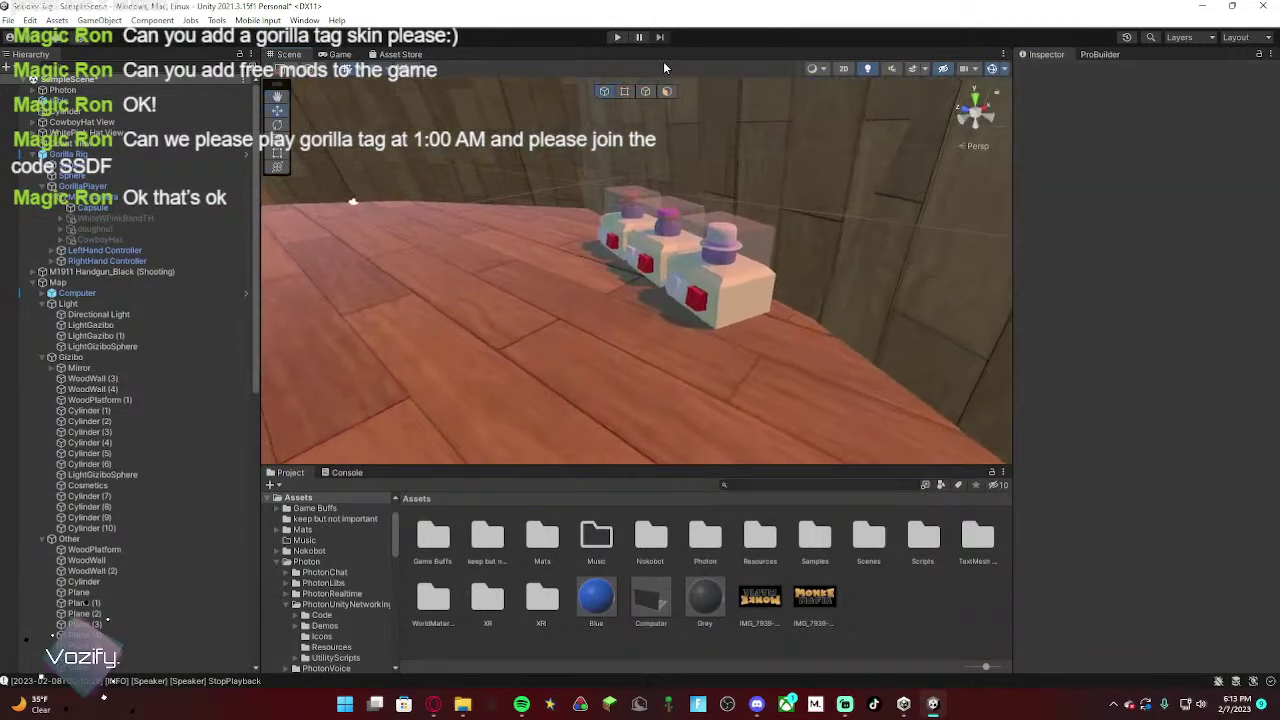
click(618, 39)
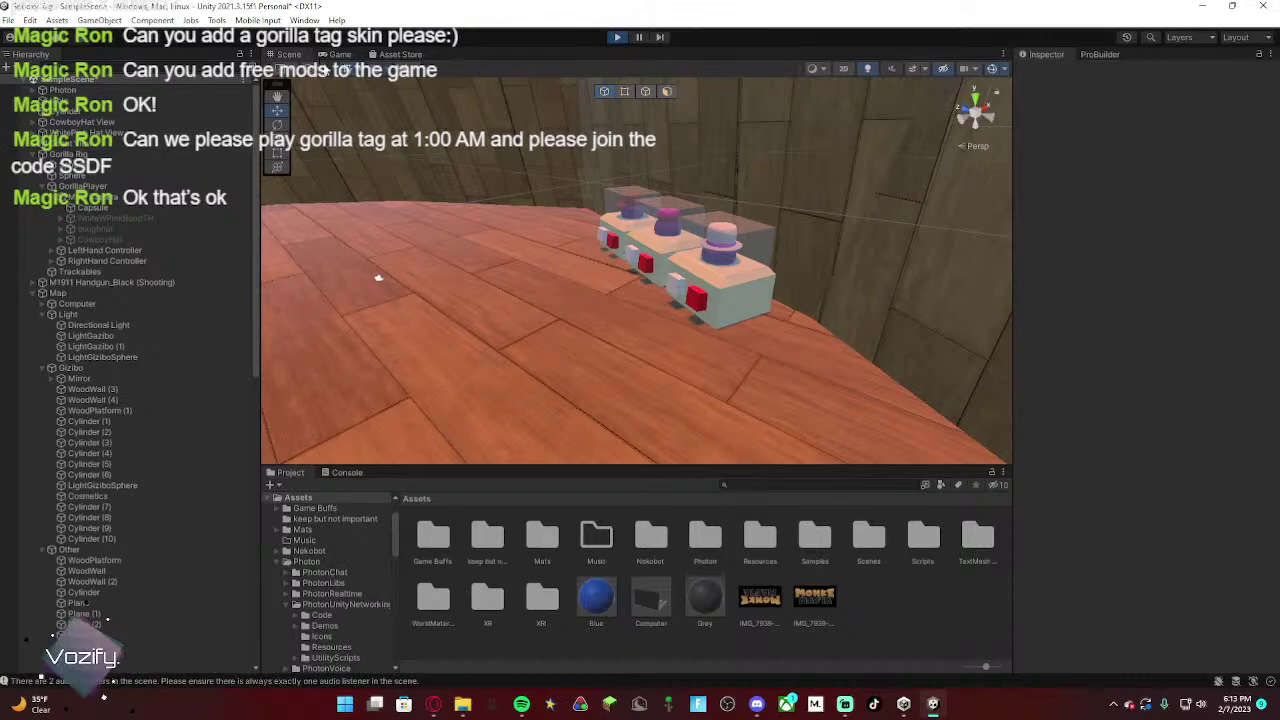
right_drag(345, 188, 543, 243)
key(s)
click(345, 55)
click(285, 54)
click(651, 264)
click(635, 290)
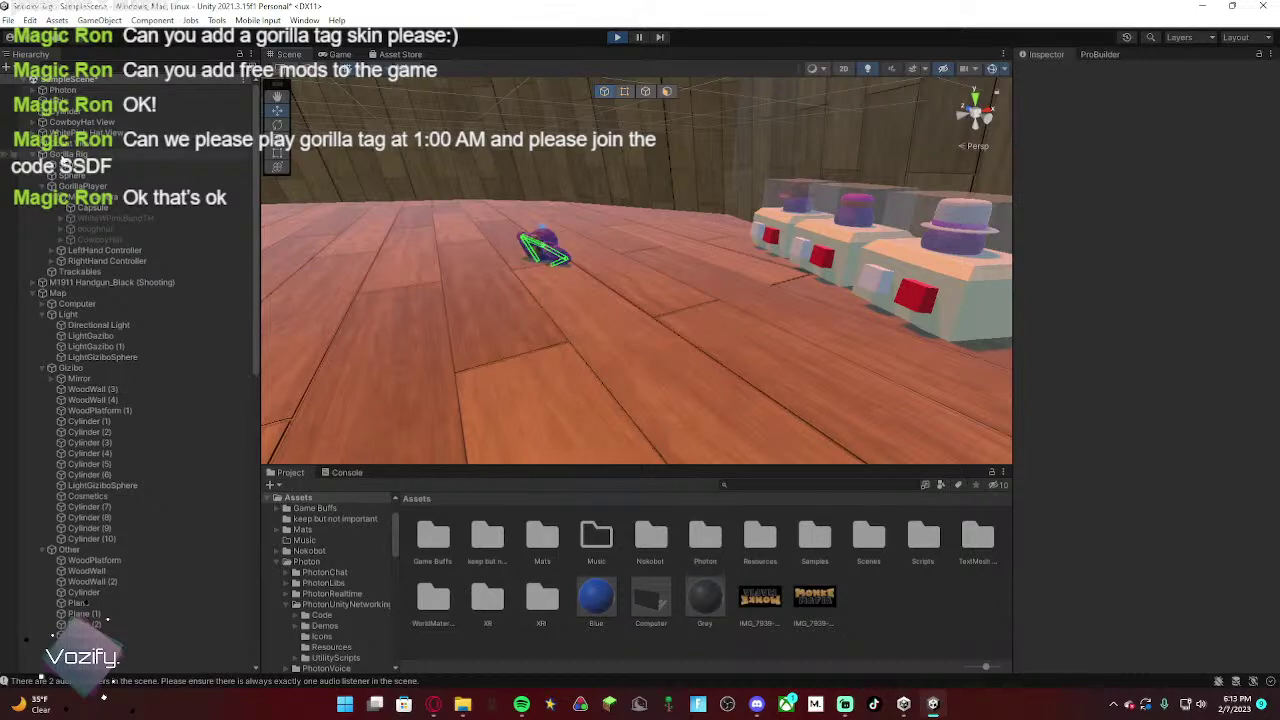
right_drag(712, 325, 804, 400)
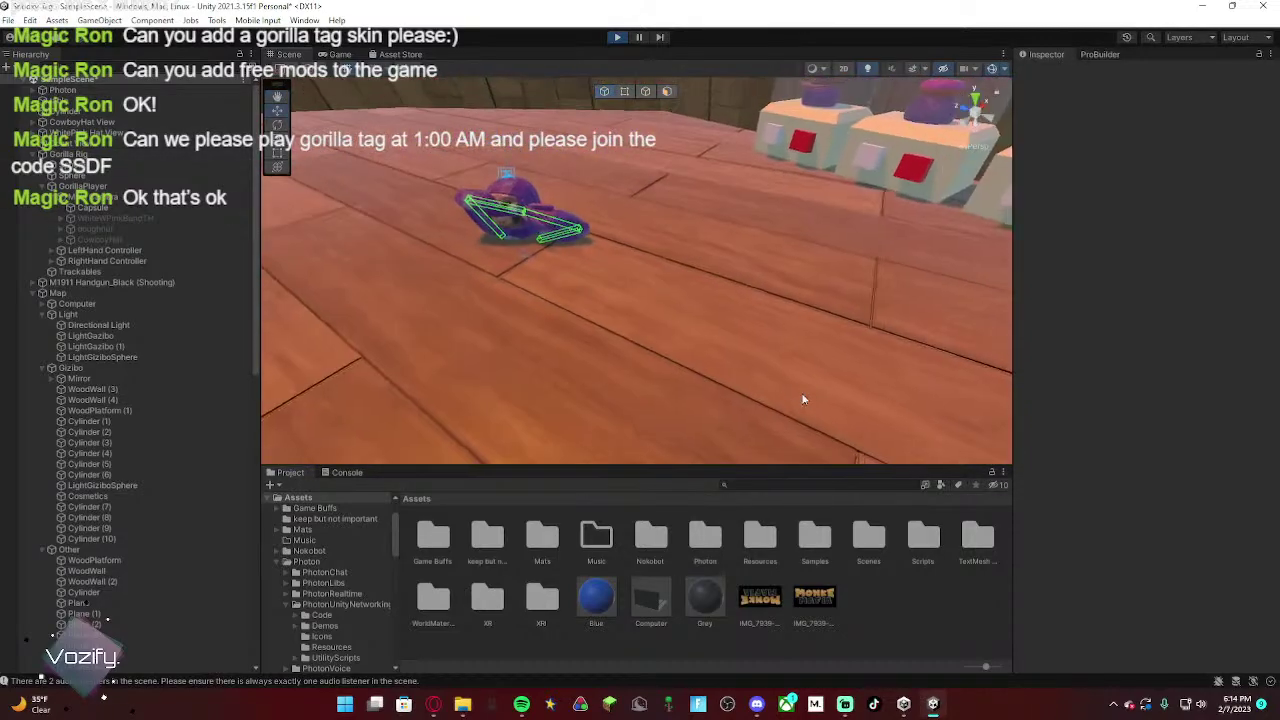
Step: Try rotating the GorillaPlayer to about Y -91 in play mode, then undo the rotation
click(115, 191)
double_click(114, 190)
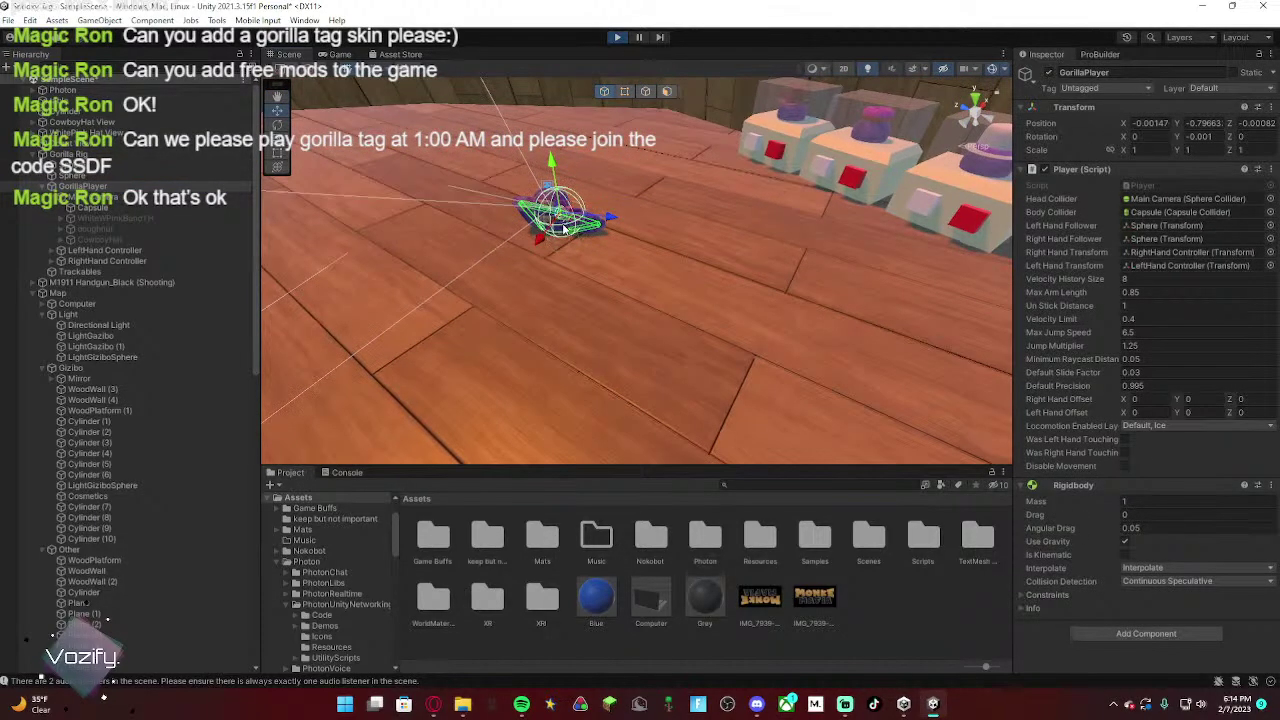
click(277, 125)
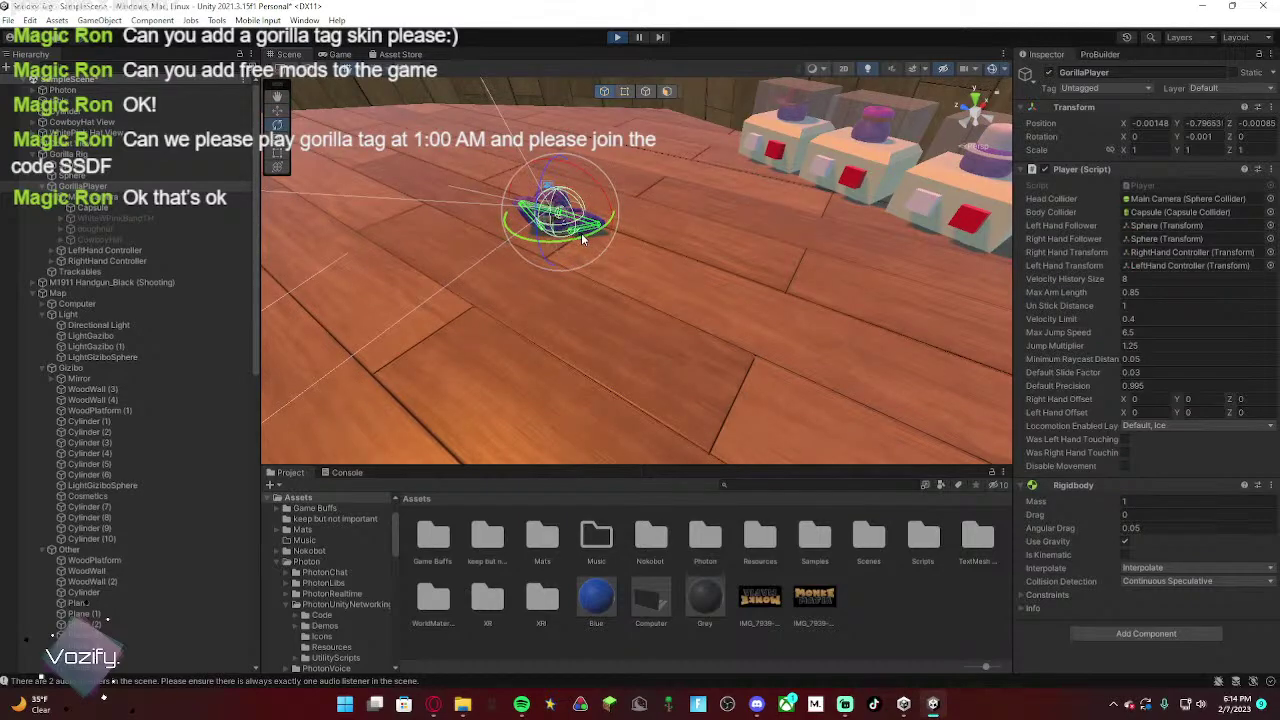
drag(581, 233, 631, 167)
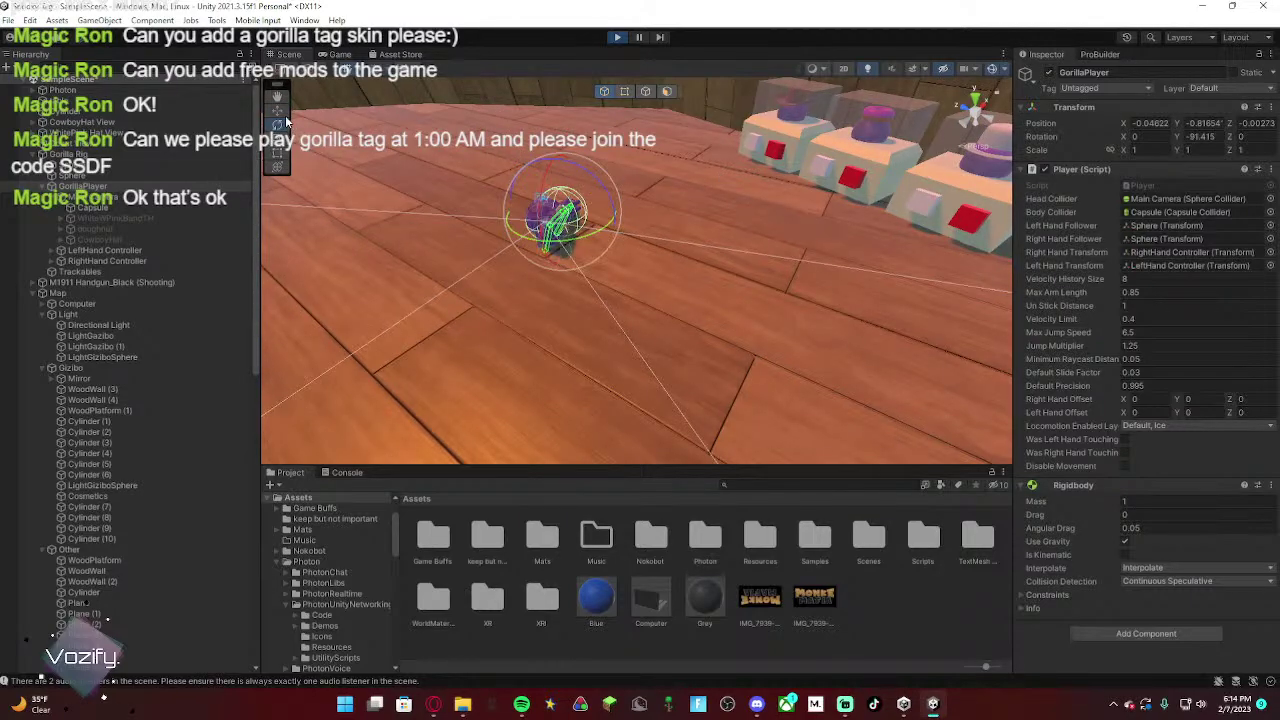
key(ctrl+z)
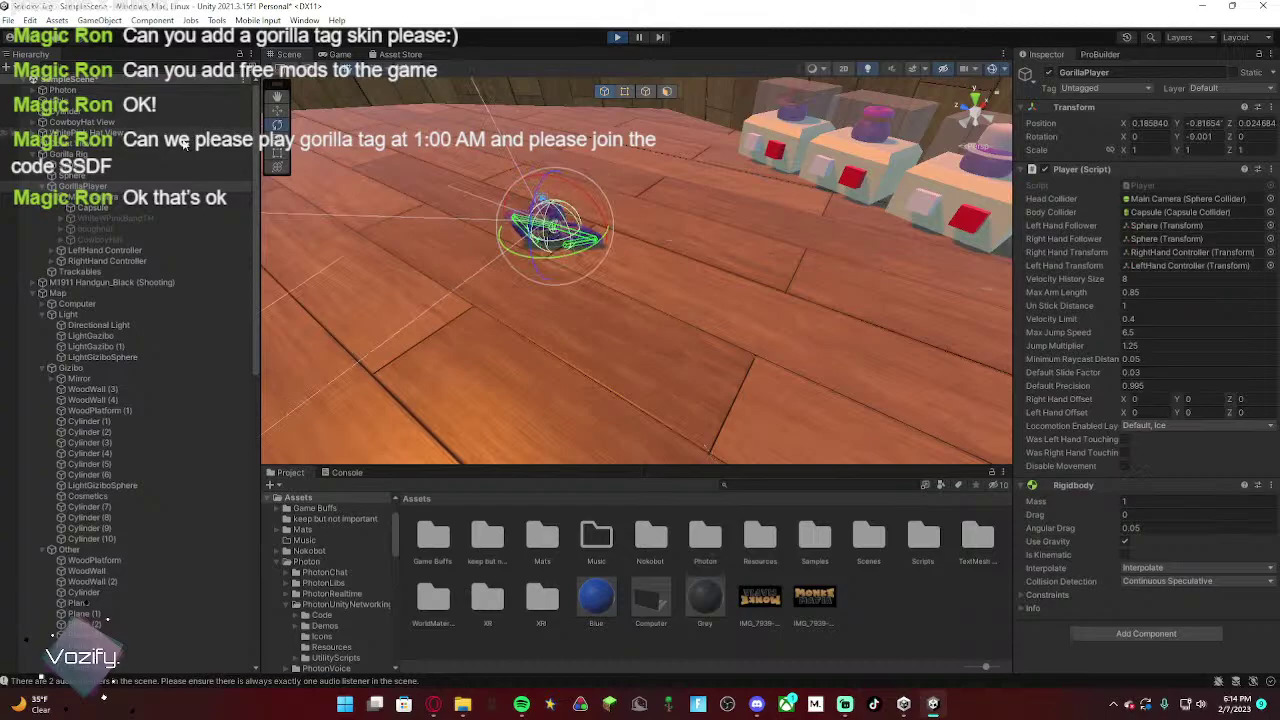
Step: Turn the Gorilla Rig to about Y 35 in play mode and check the player's orientation relative to the stands
click(103, 154)
drag(549, 116, 726, 89)
click(279, 124)
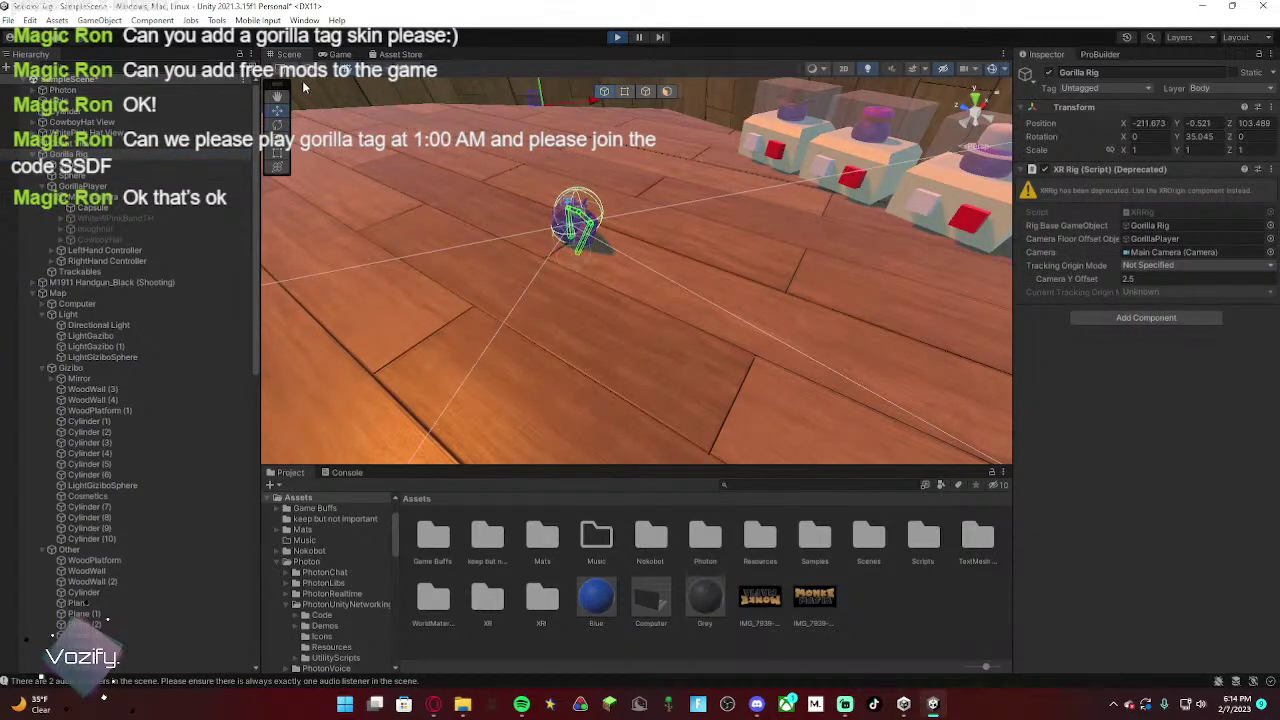
click(338, 56)
click(289, 55)
right_drag(667, 227, 725, 182)
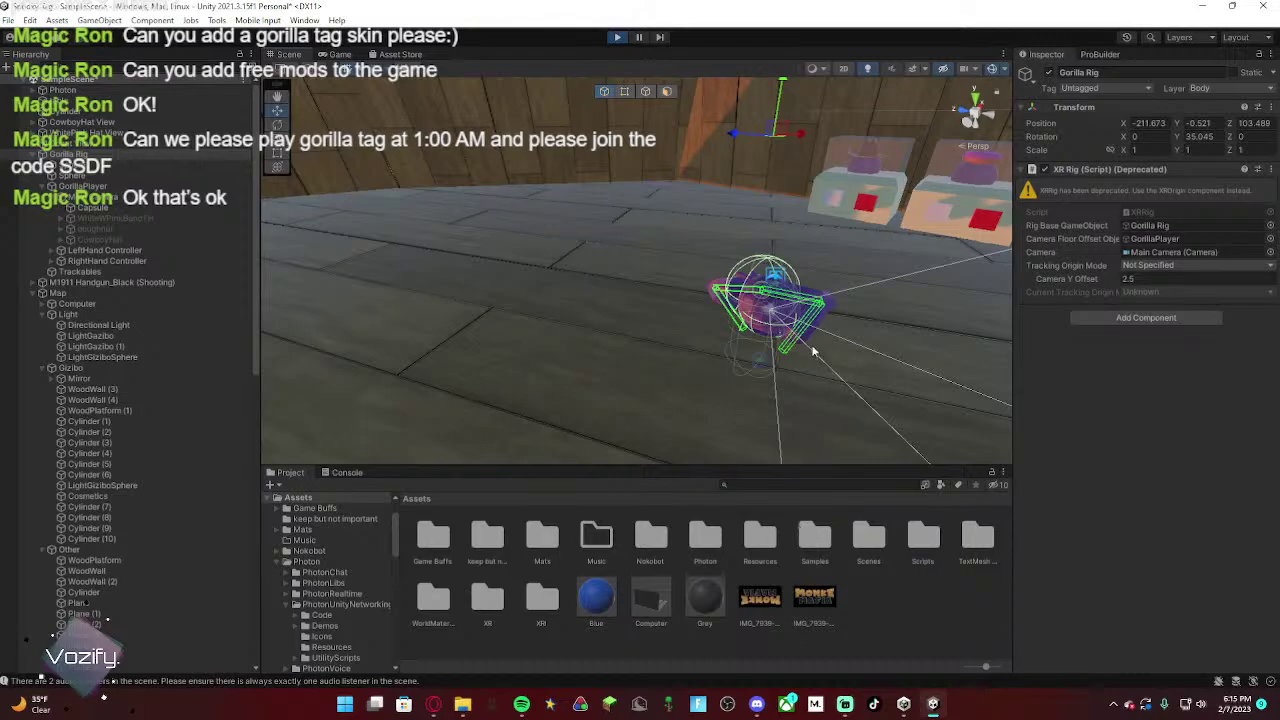
right_drag(788, 284, 652, 382)
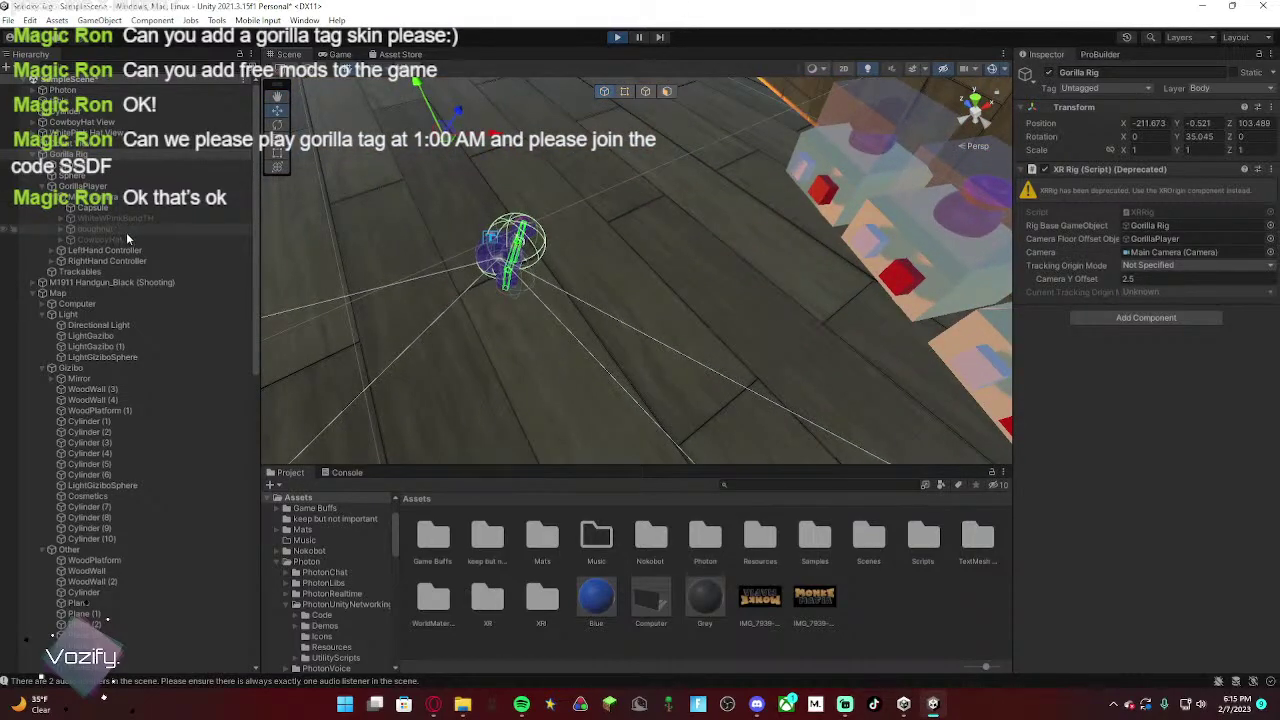
Step: Play-test enabling the CowboyHat by moving the RightHand Controller, leaving it at about X 0.657, Z -0.067
click(120, 261)
drag(502, 225, 608, 255)
key(w)
right_drag(608, 255, 253, 176)
key(s)
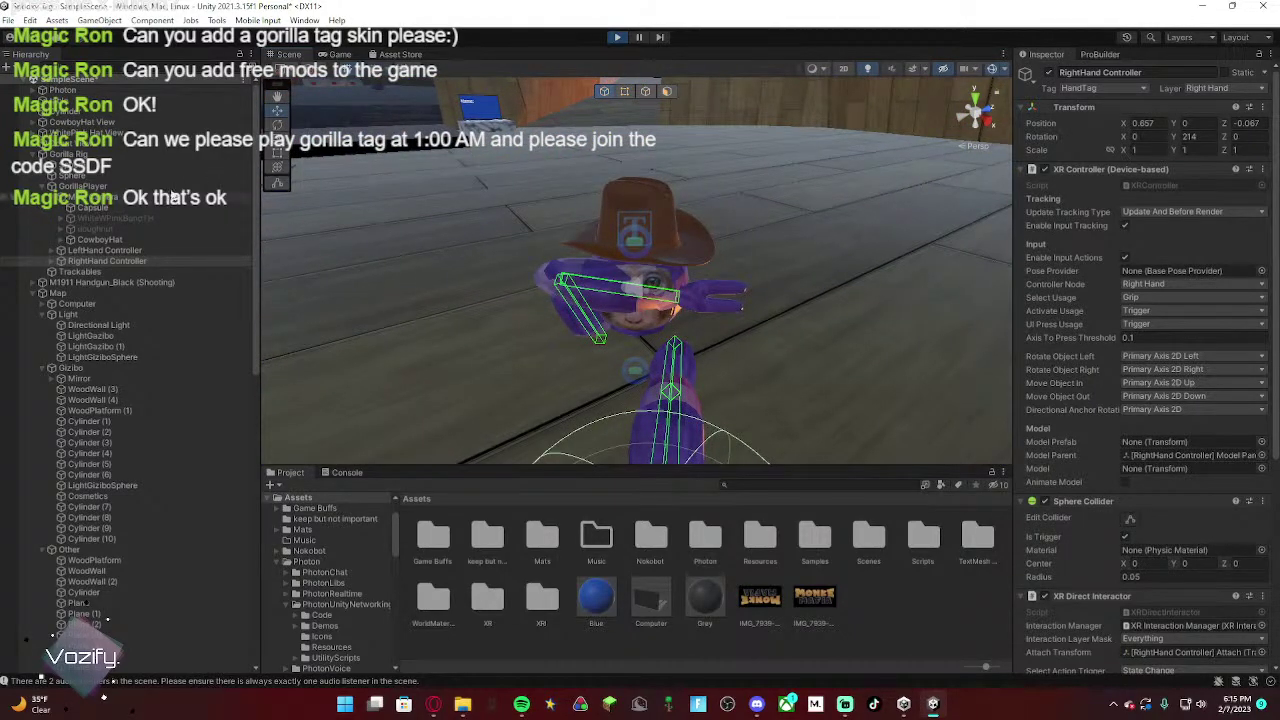
Step: Rotate the GorillaPlayer to about Y -19 in play mode
click(100, 186)
key(f)
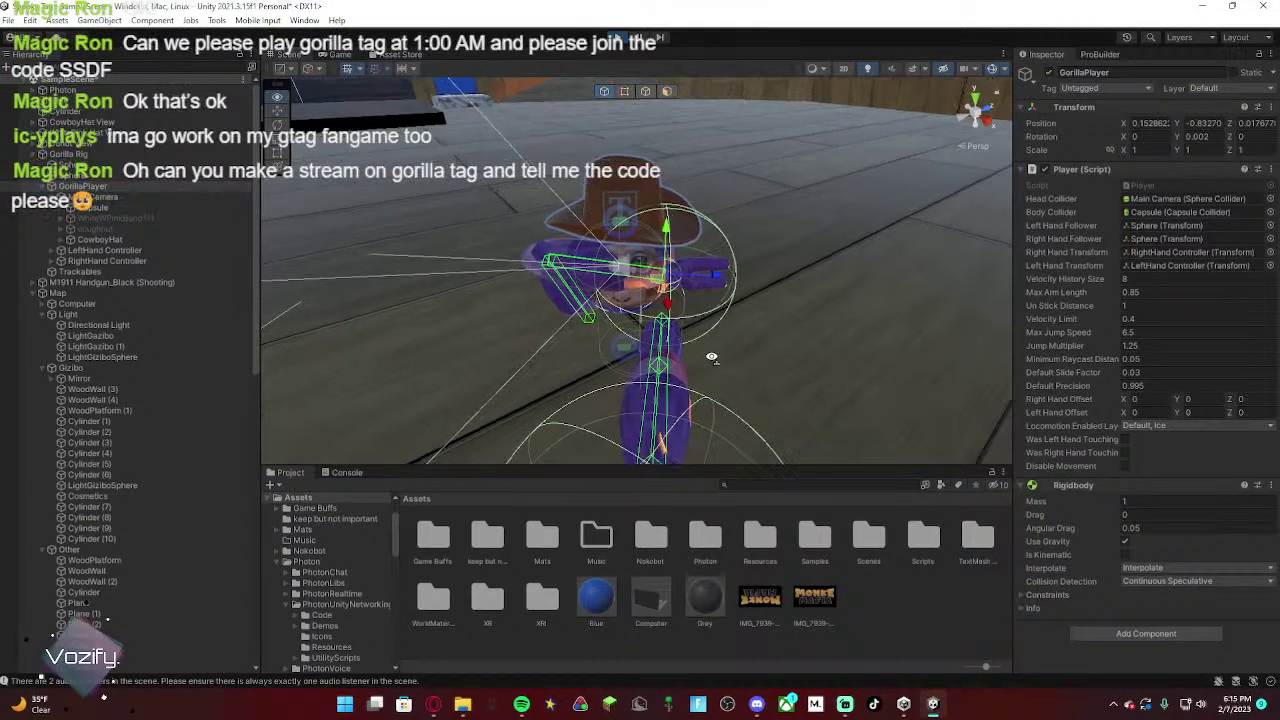
click(277, 125)
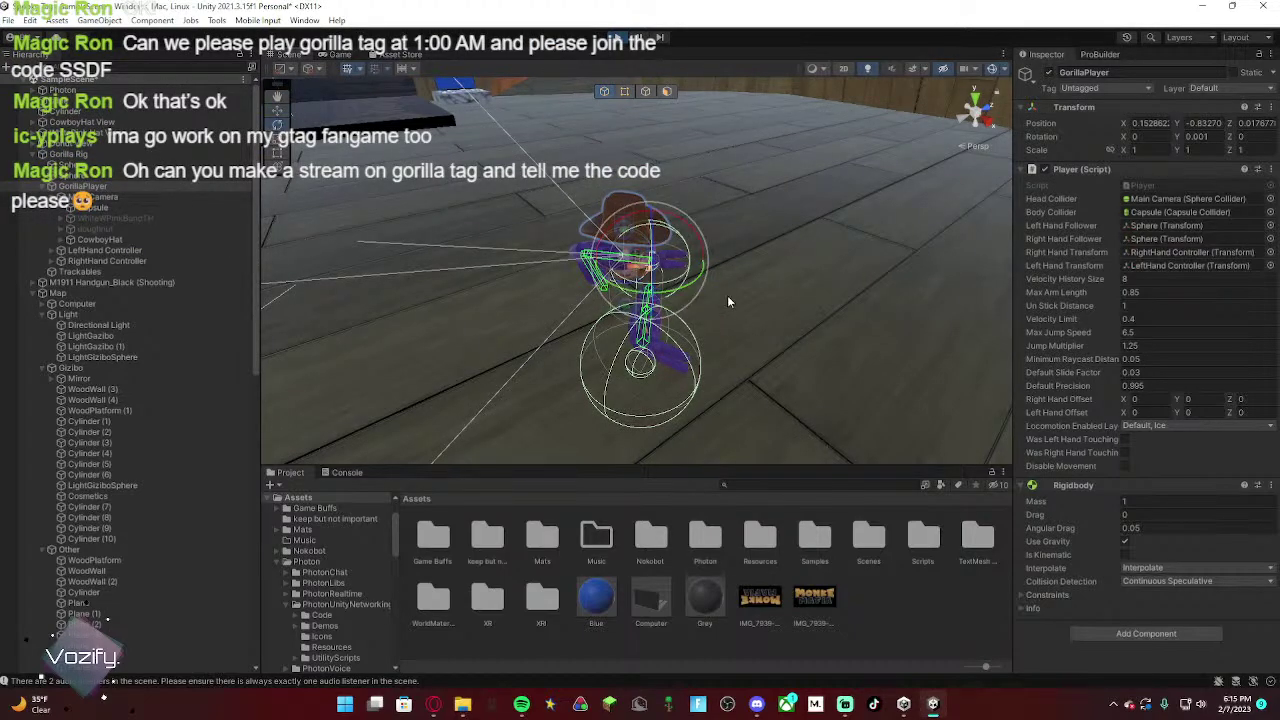
drag(686, 289, 729, 329)
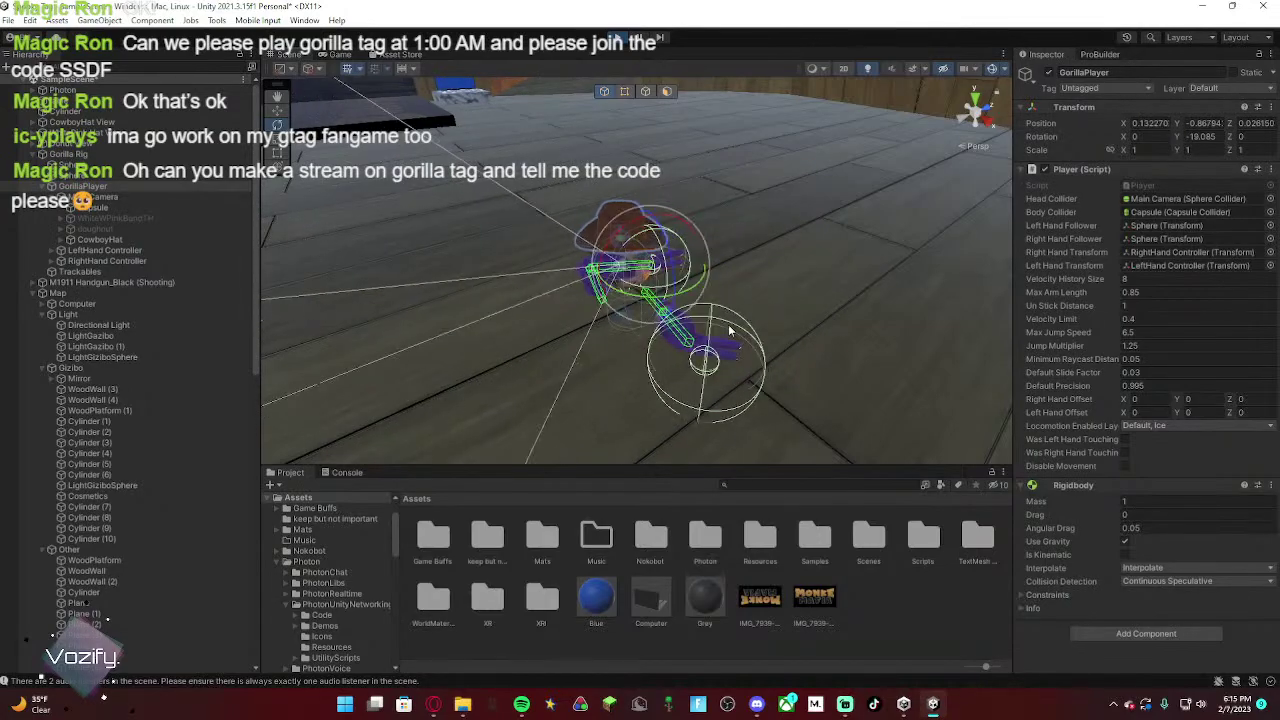
Step: Play-test disabling the CowboyHat by moving the RightHand Controller to the stands, ending at about X 1.801, Z -1.321, and stop play mode
right_drag(729, 329, 762, 321)
key(w)
alt+drag(761, 321, 144, 204)
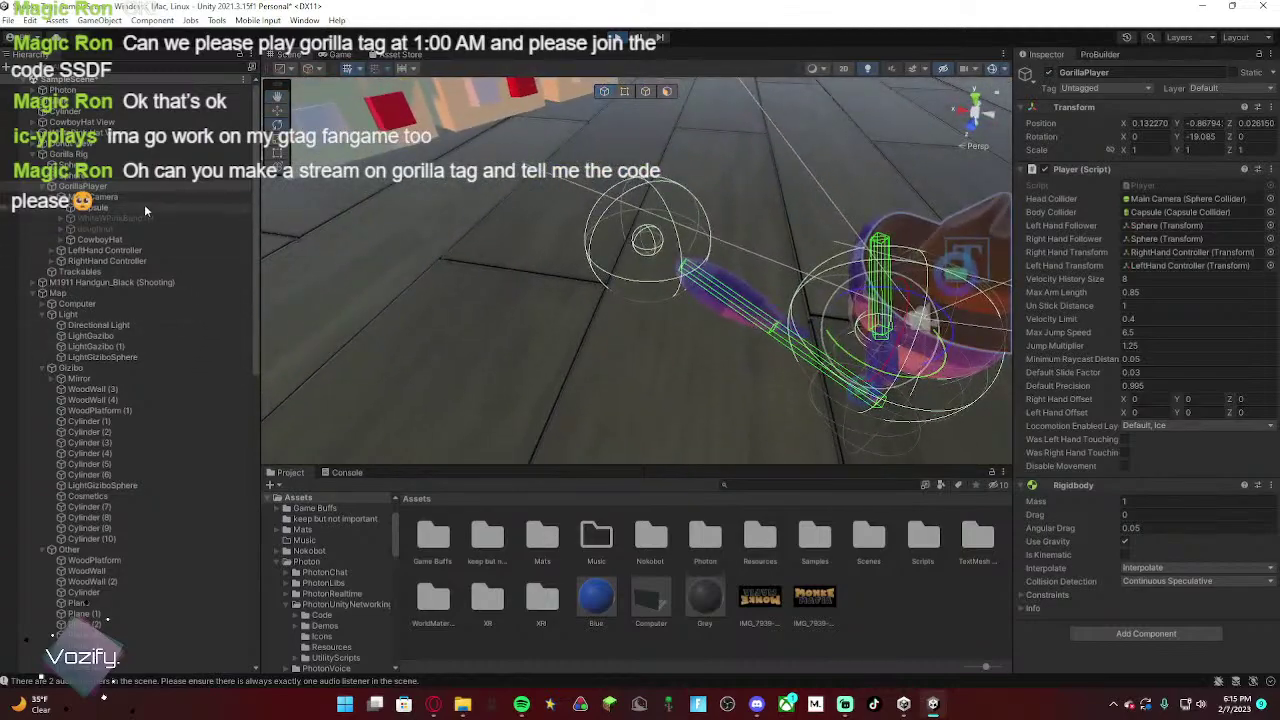
double_click(116, 258)
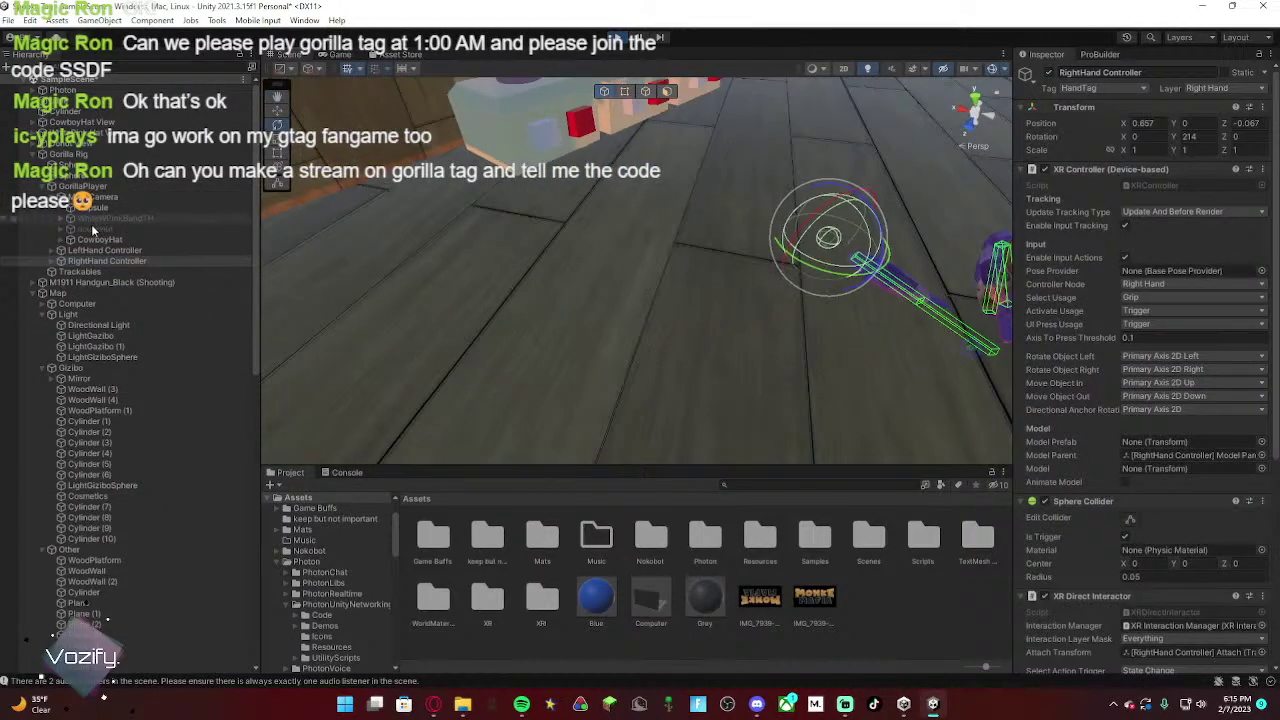
click(277, 111)
right_drag(683, 248, 783, 226)
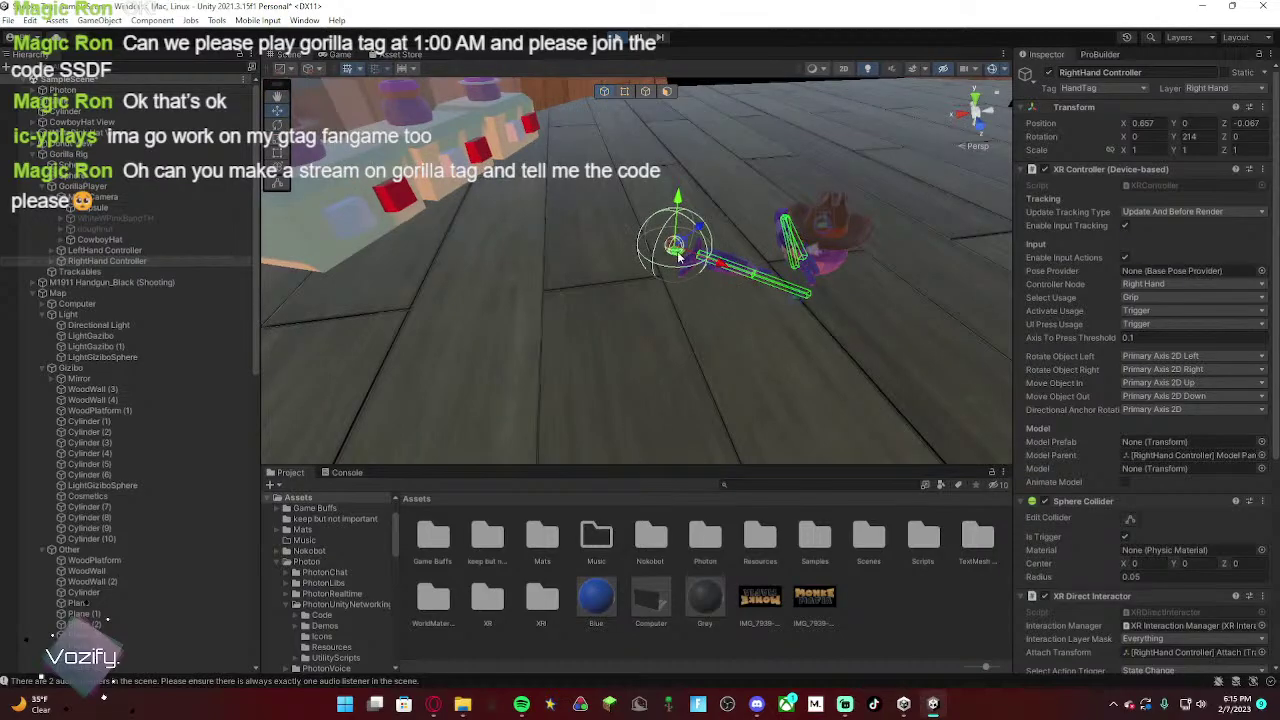
drag(672, 249, 522, 224)
right_drag(608, 262, 527, 299)
key(w)
key(s)
drag(600, 269, 668, 202)
right_drag(672, 208, 758, 254)
alt+drag(758, 254, 648, 253)
right_drag(648, 253, 777, 213)
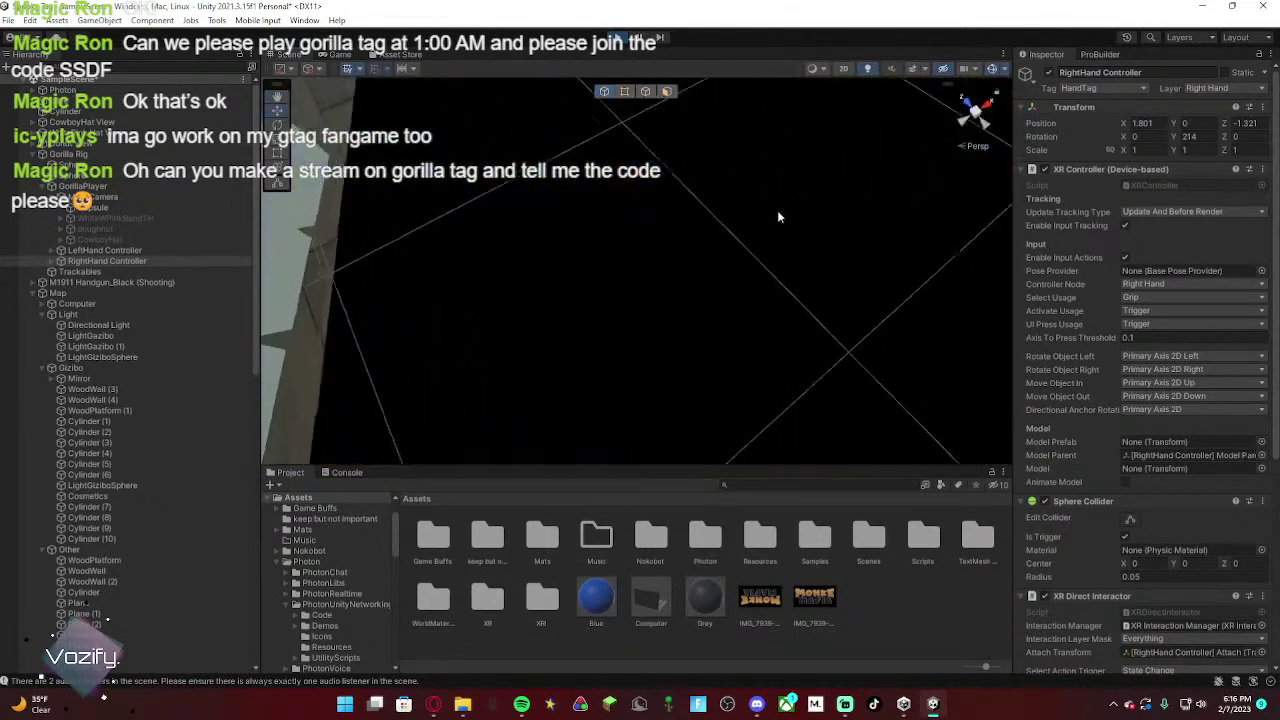
click(777, 213)
click(618, 39)
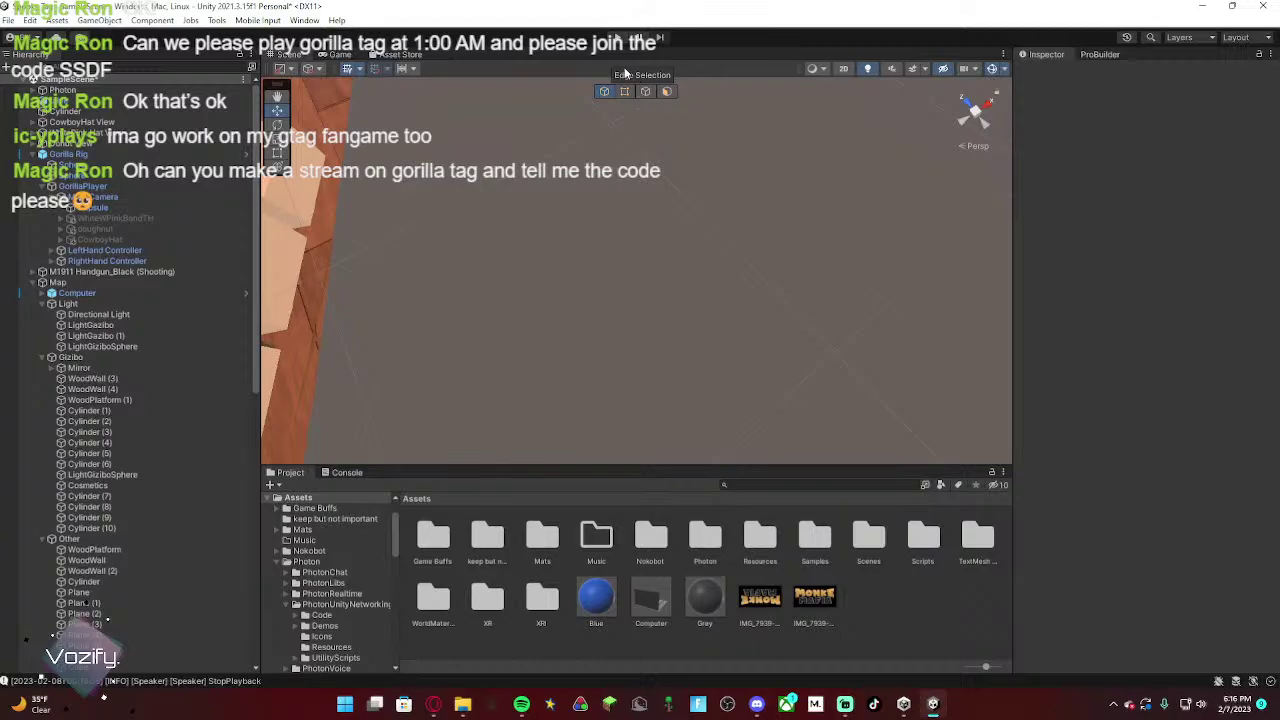
right_drag(647, 198, 1062, 160)
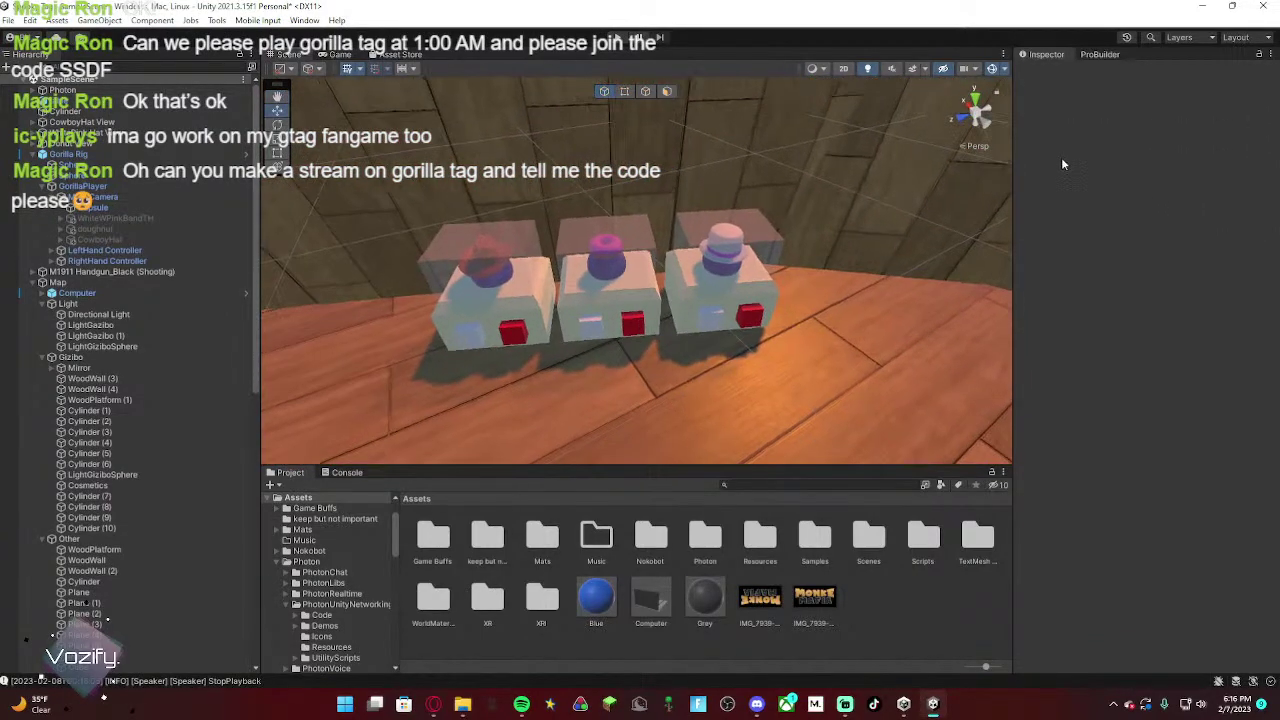
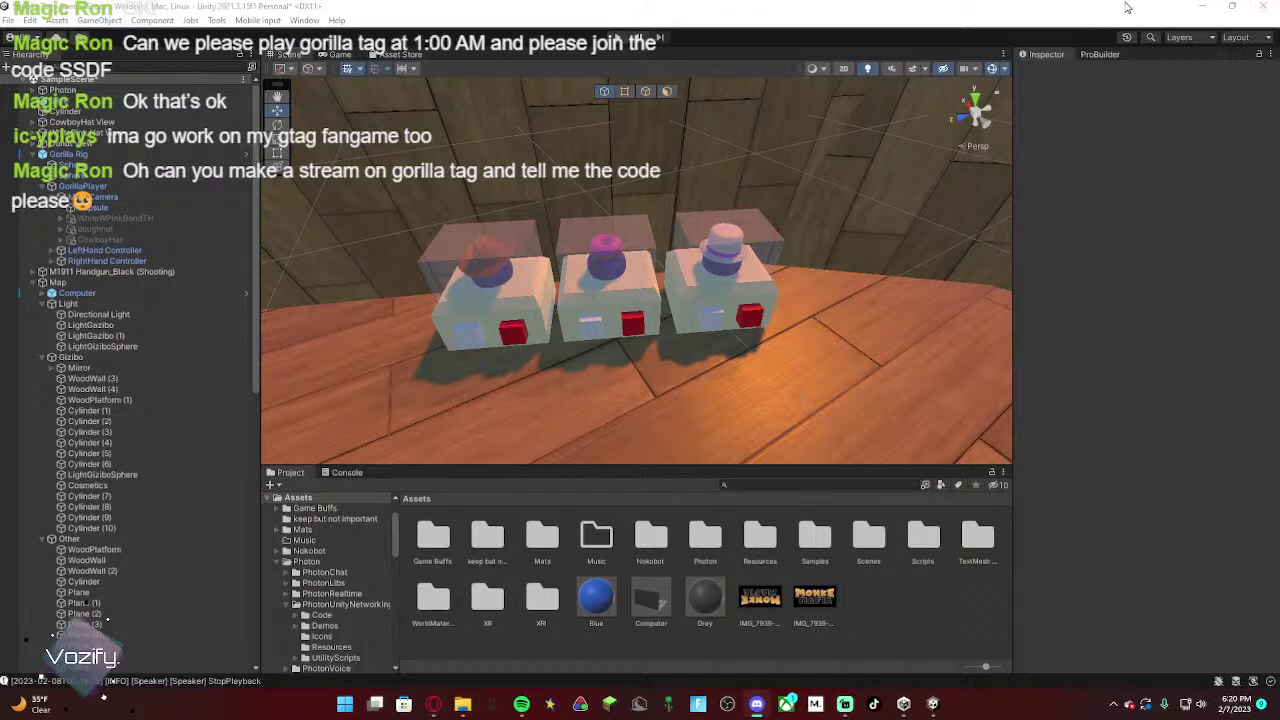
click(1193, 256)
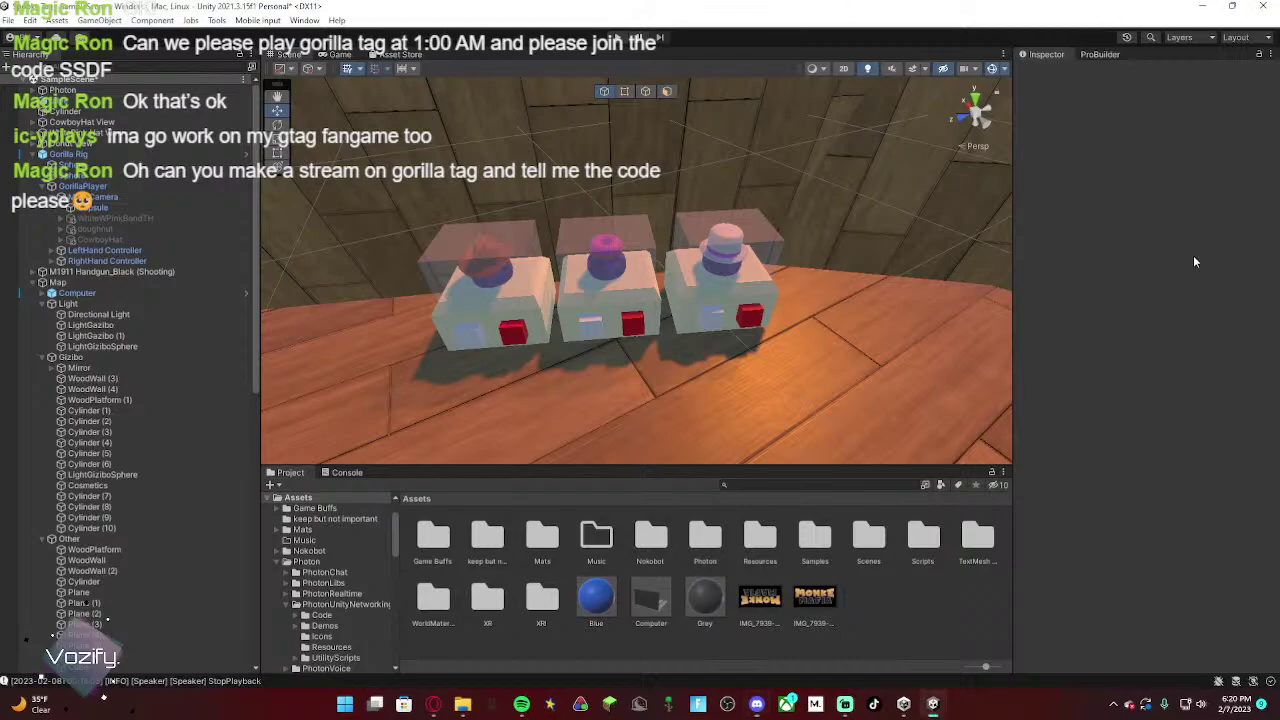
right_drag(798, 335, 198, 354)
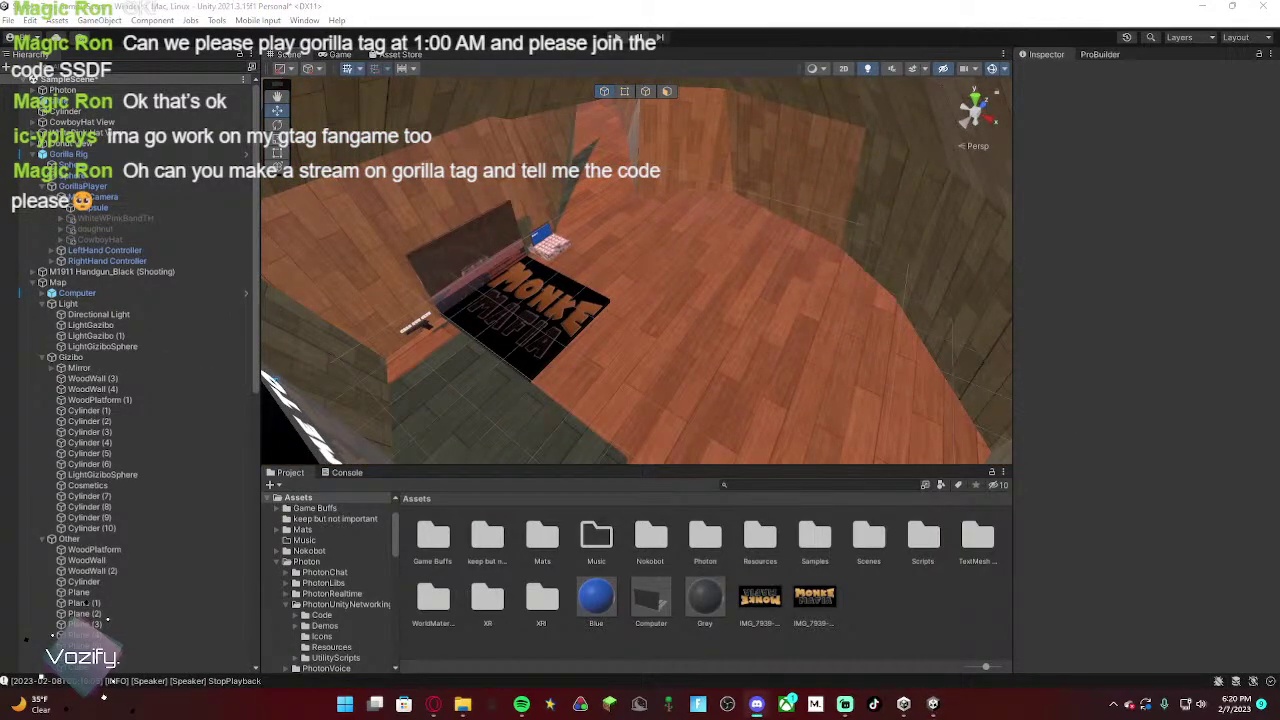
right_drag(524, 273, 269, 318)
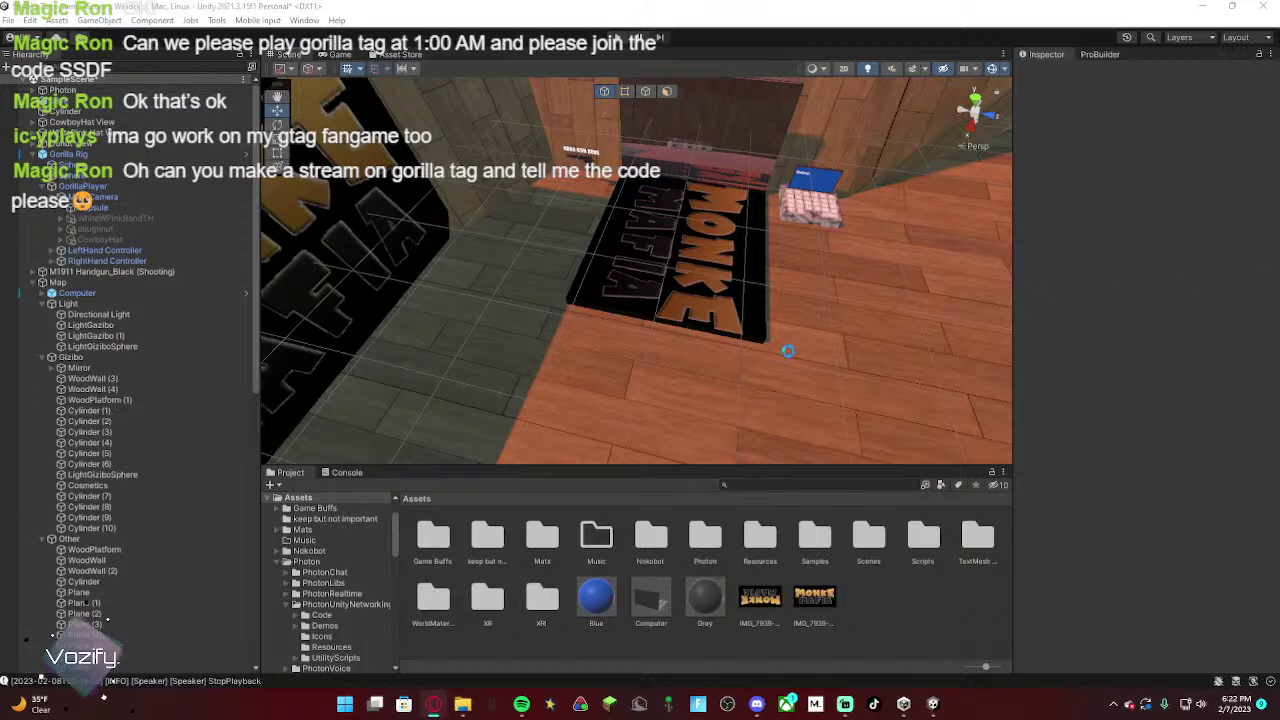
key(s)
right_drag(788, 351, 837, 357)
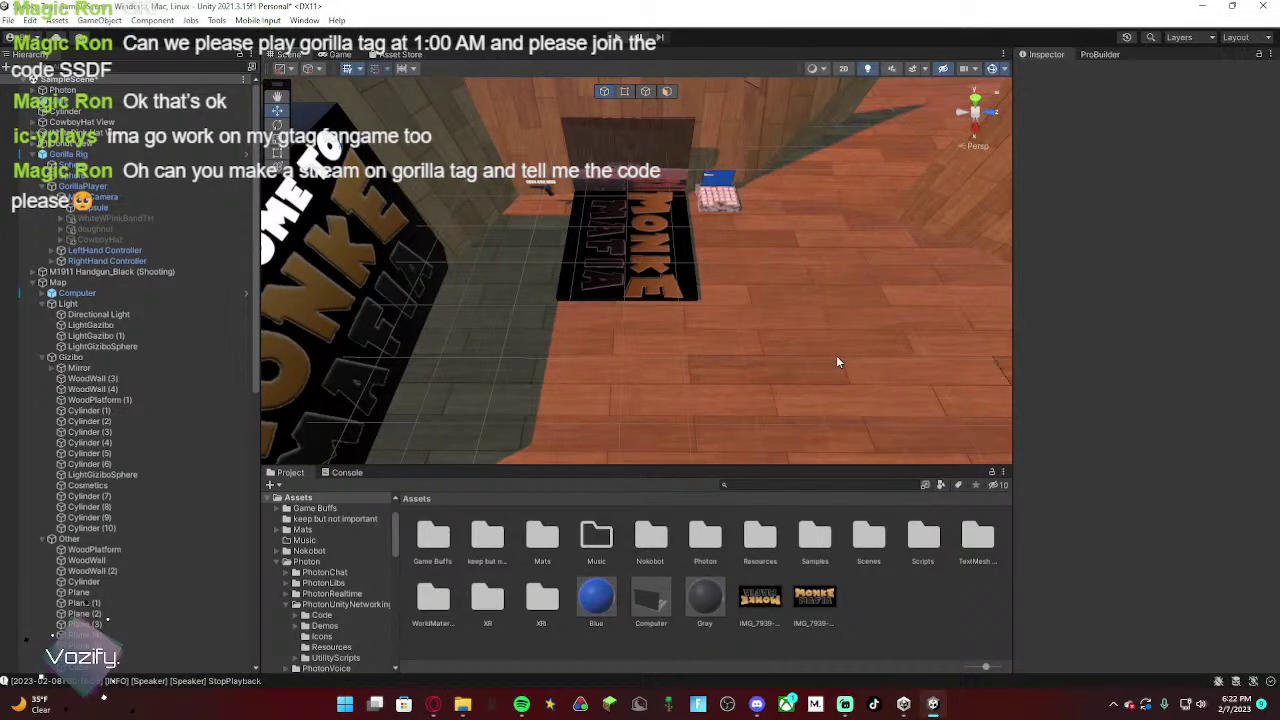
right_drag(808, 370, 446, 323)
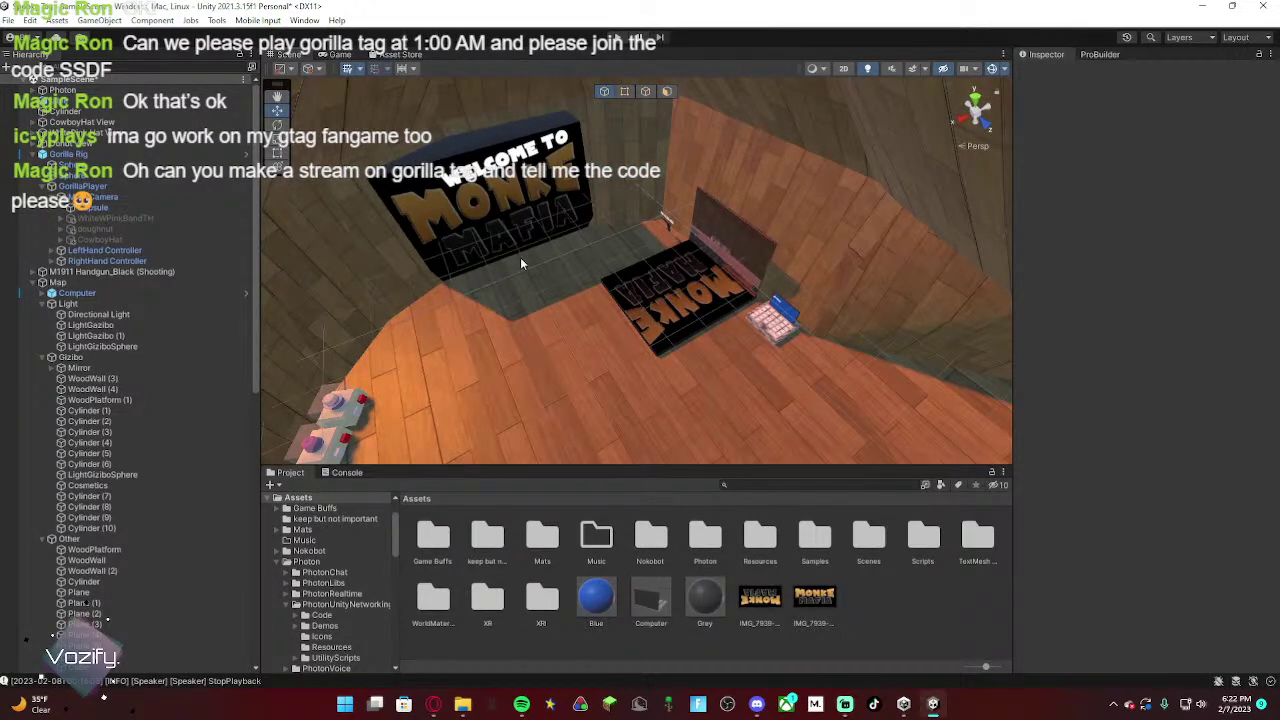
right_drag(520, 262, 543, 100)
right_drag(881, 381, 576, 384)
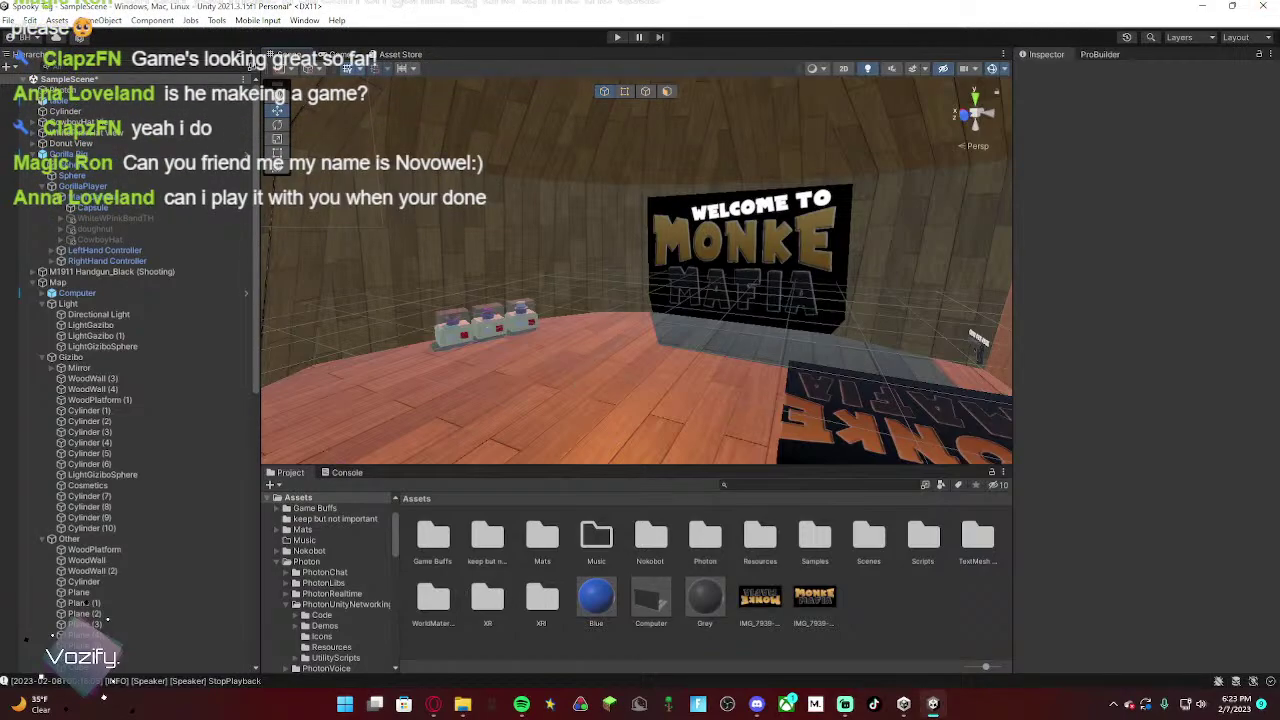
key(alt+Tab)
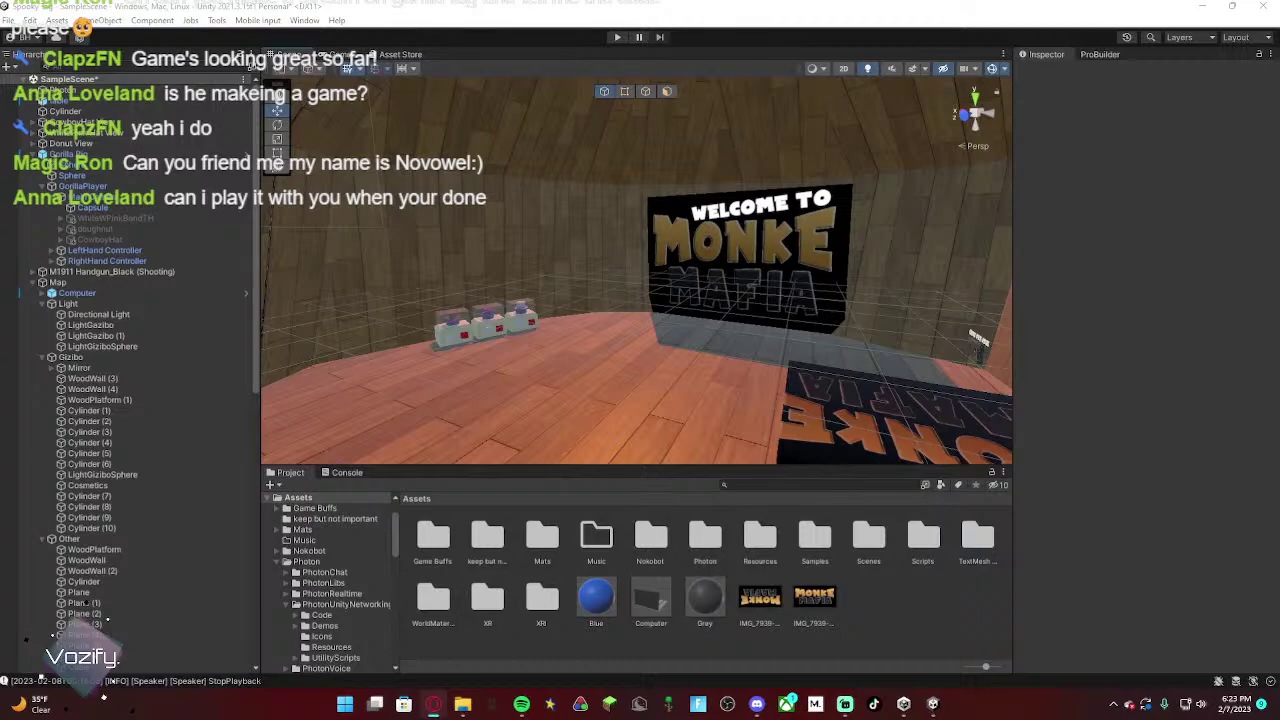